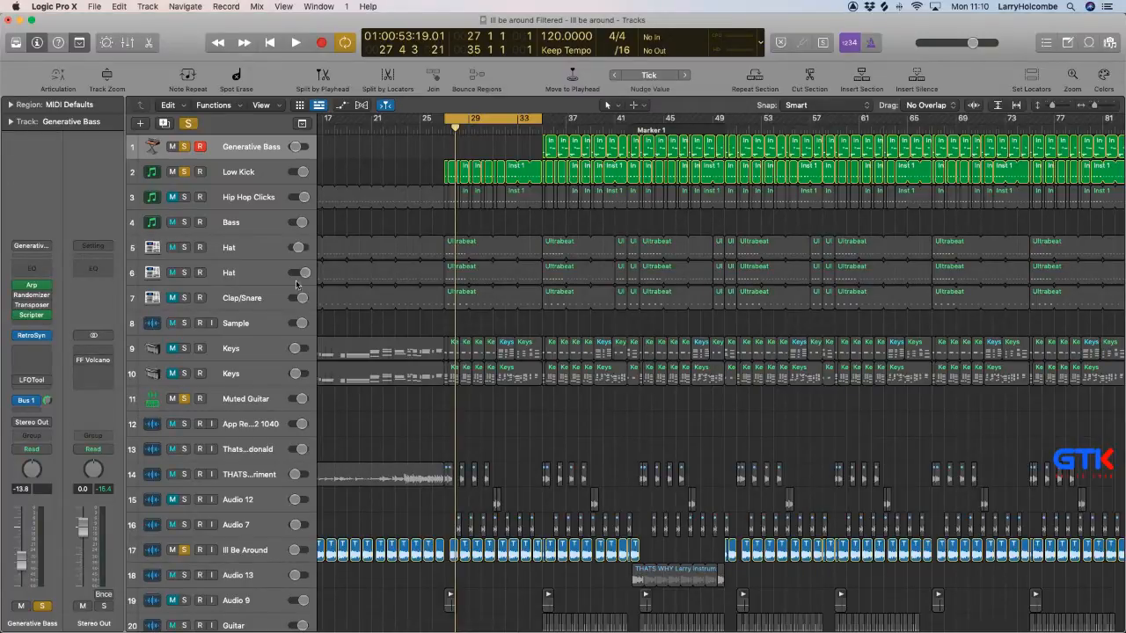
pyautogui.click(154, 8)
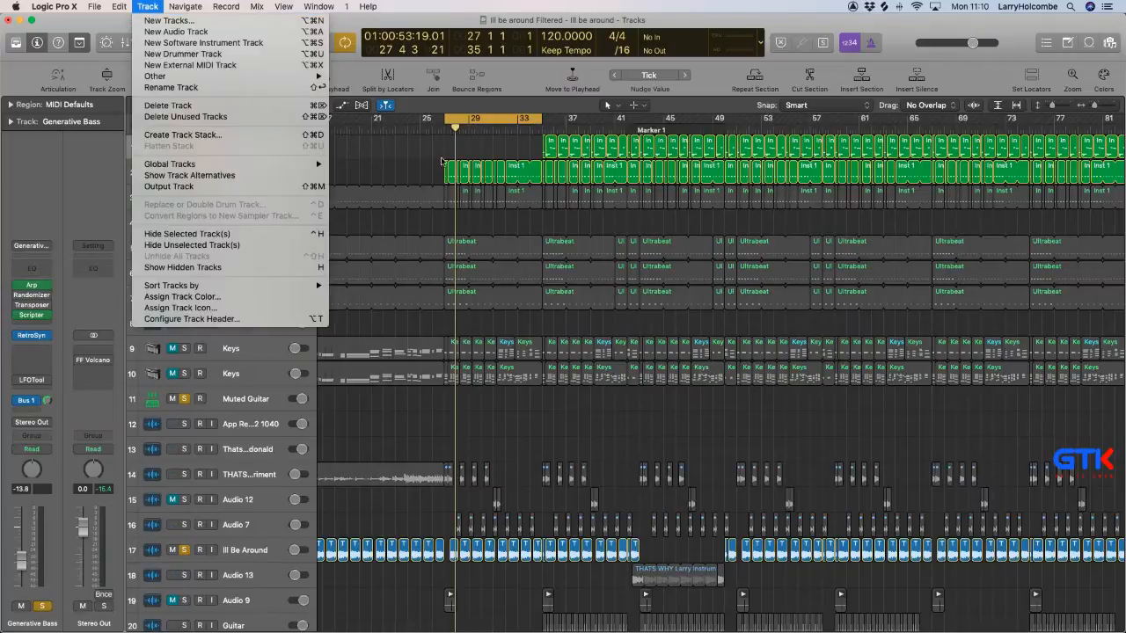
pyautogui.click(156, 8)
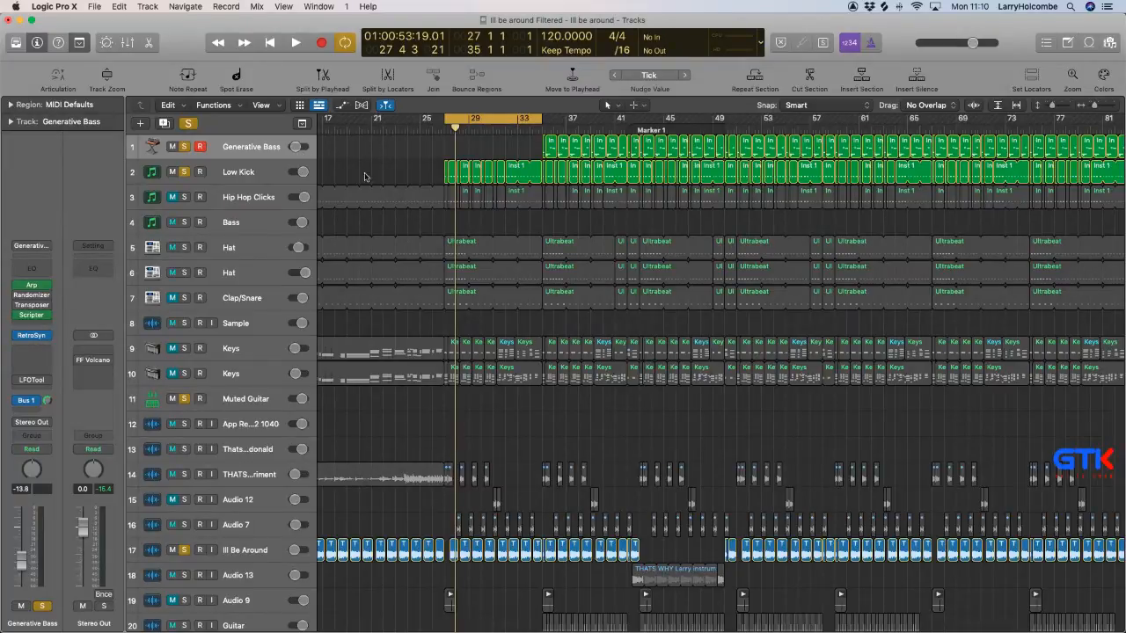
# Listen to the cycled section starting at bar 27 with the Ill Be Around track selected, and stop playback.
pyautogui.moveTo(576, 626)
pyautogui.press('Return')
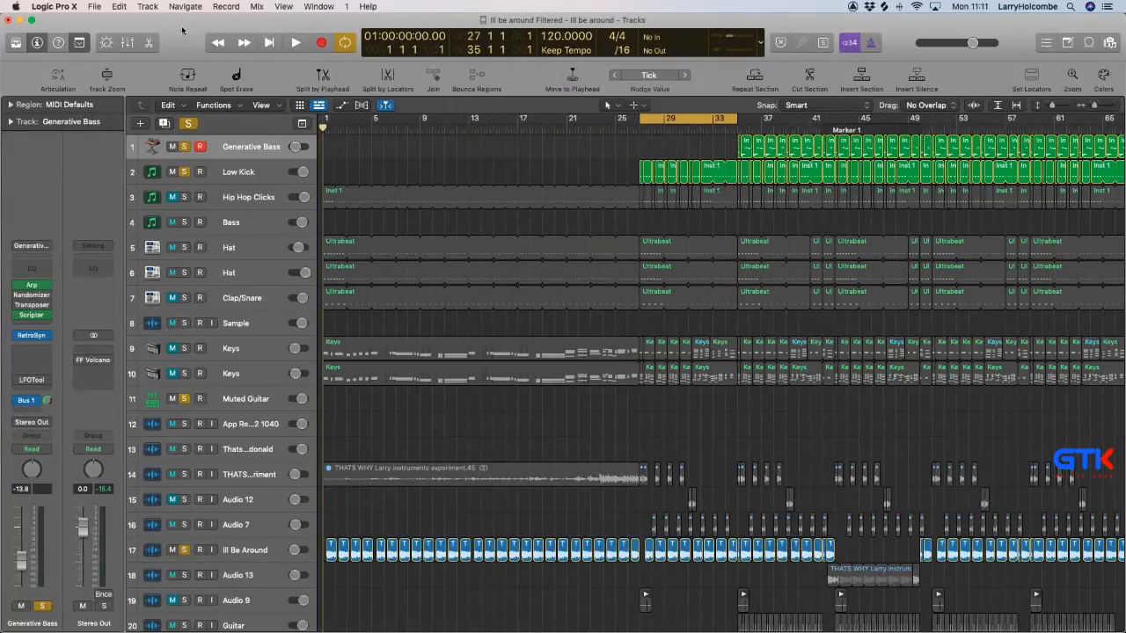
pyautogui.hscroll(2, 457, 167)
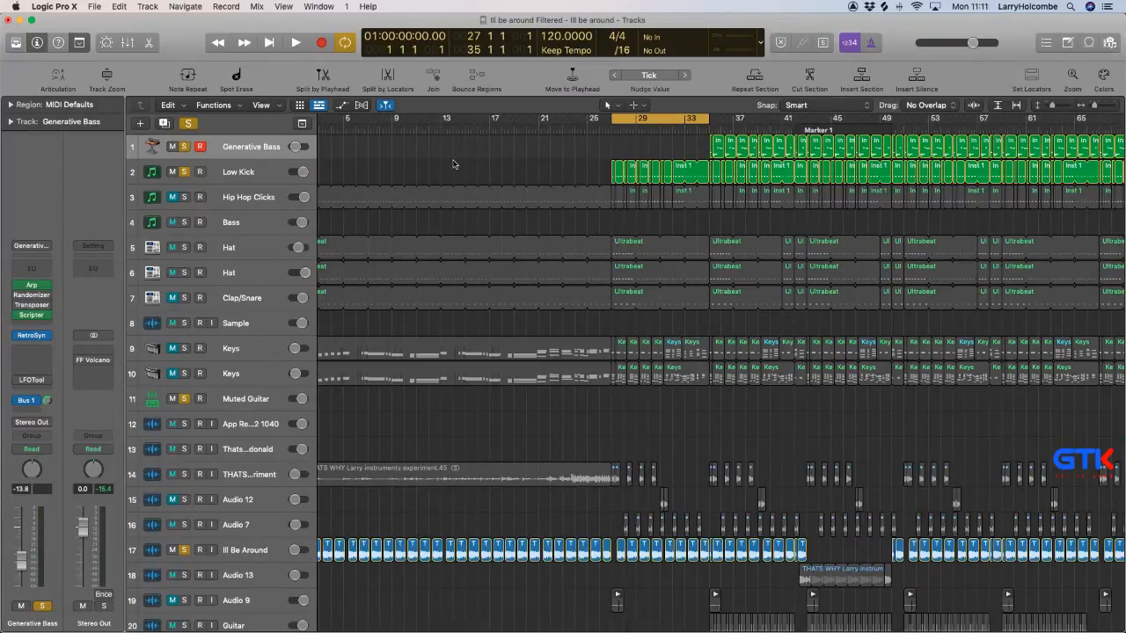
pyautogui.hscroll(-1, 371, 350)
pyautogui.press('space')
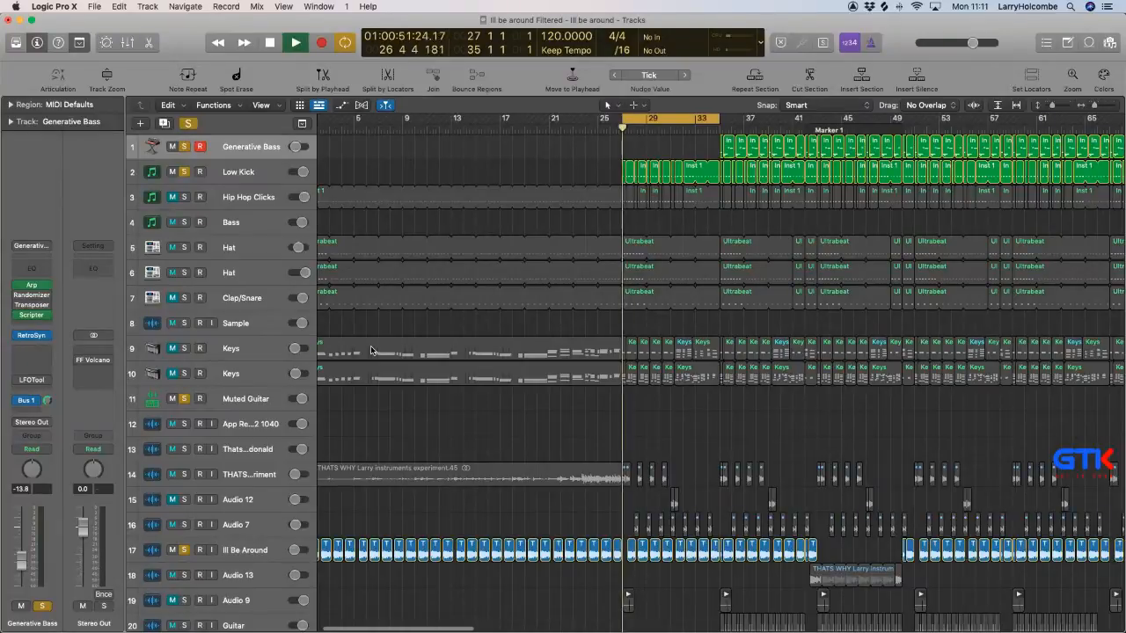
pyautogui.click(246, 550)
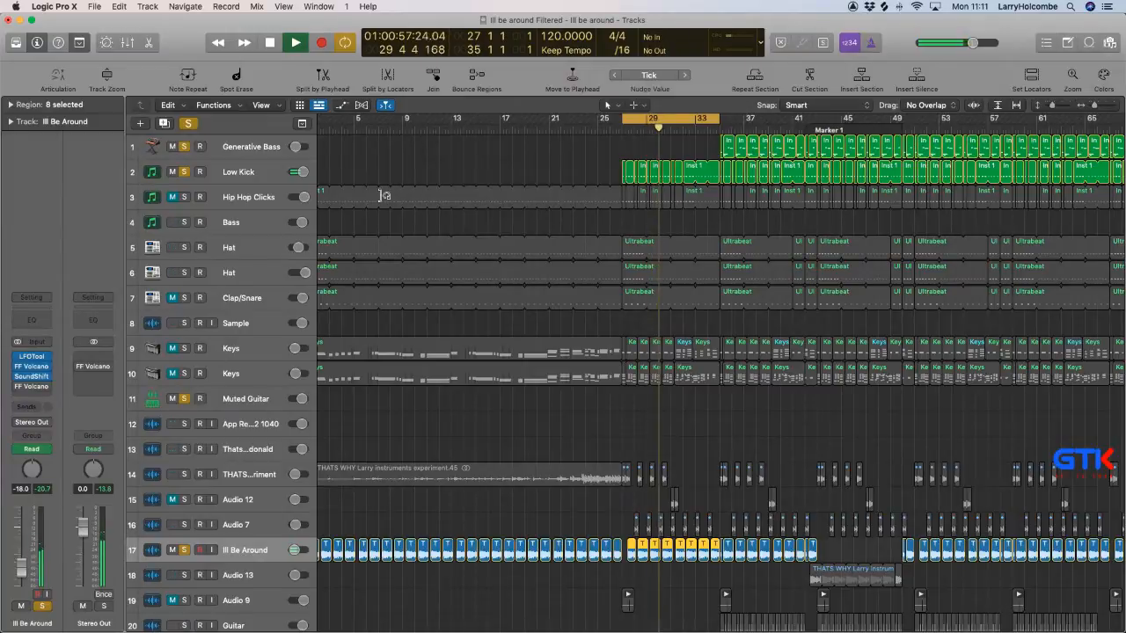
pyautogui.click(420, 162)
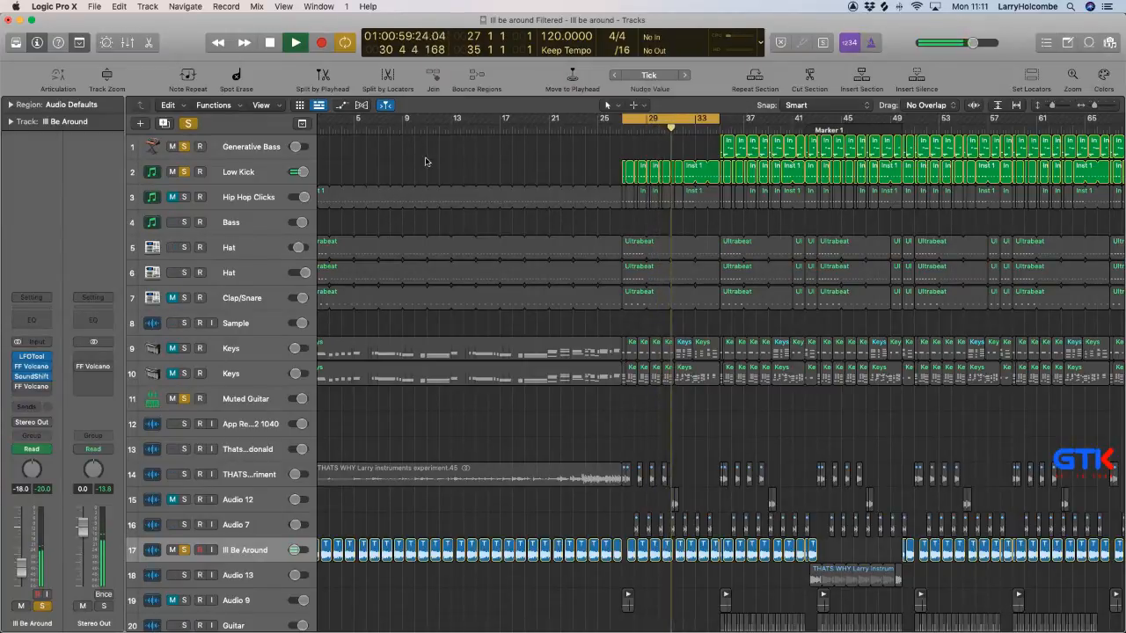
pyautogui.scroll(-2, 430, 160)
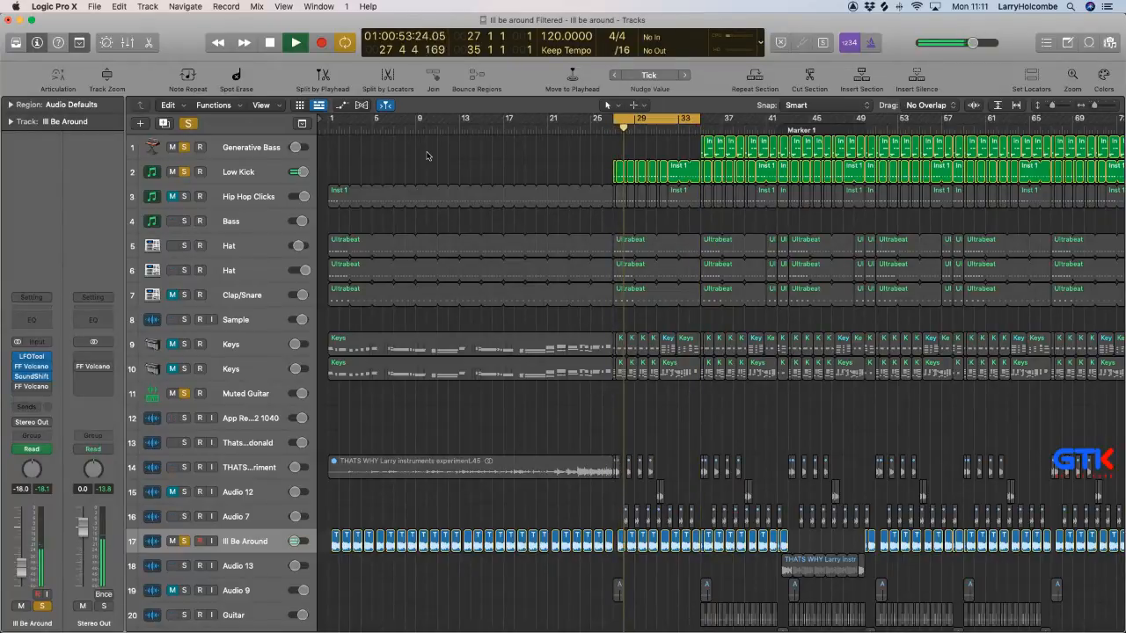
pyautogui.press('space')
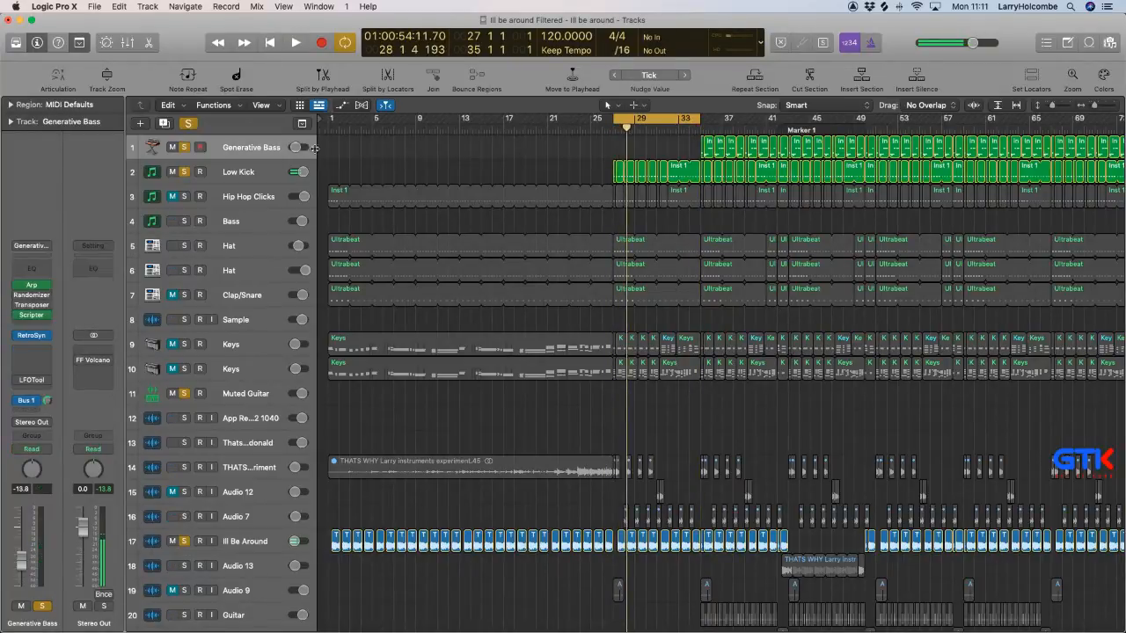
# Select the Generative Bass track and play the cycled section a few times to hear what it has to fit.
pyautogui.click(253, 147)
pyautogui.hscroll(1, 328, 153)
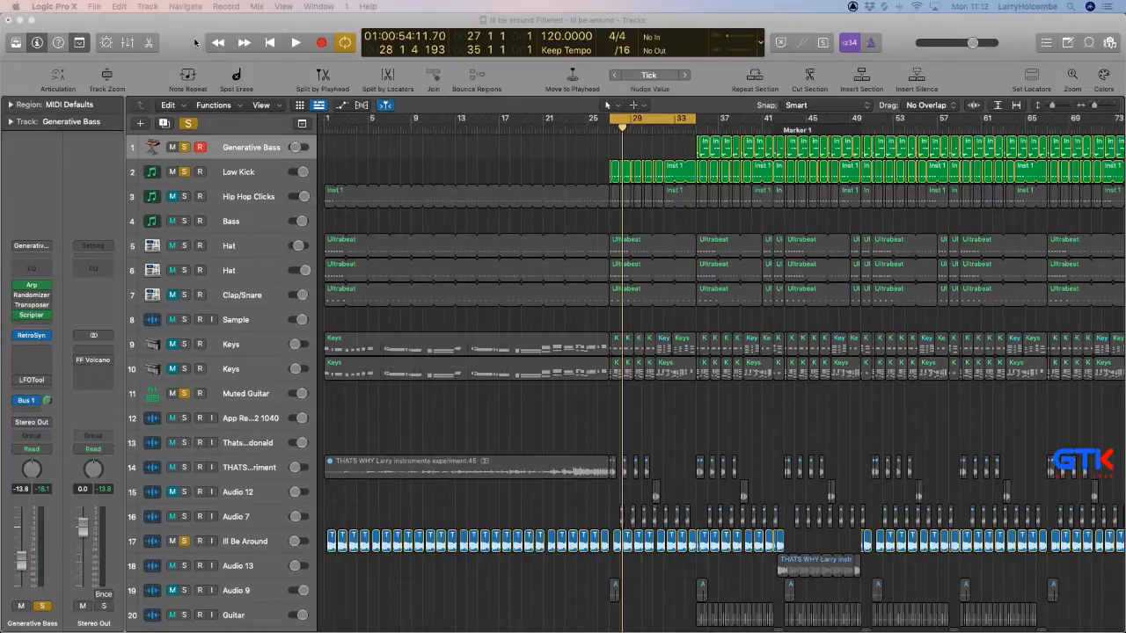
pyautogui.press('space')
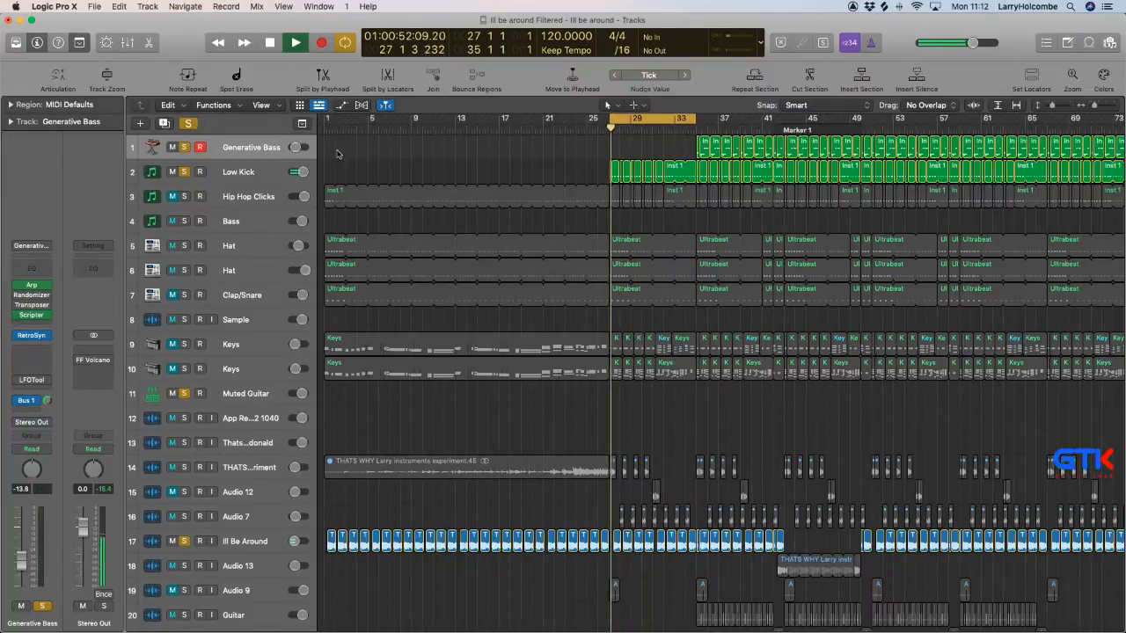
pyautogui.press('space')
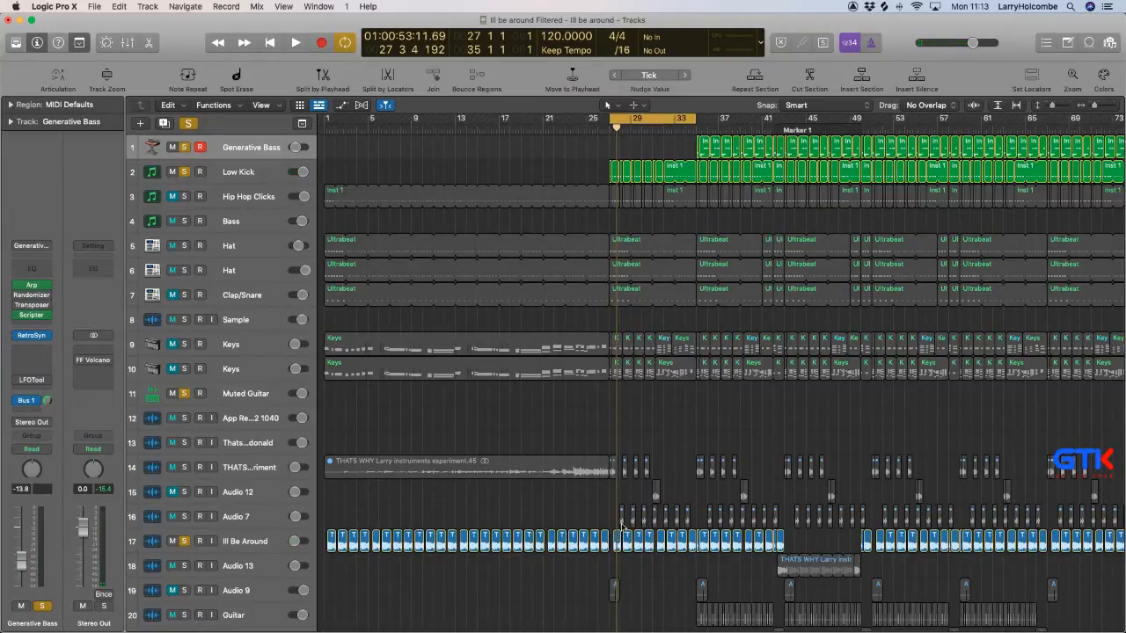
pyautogui.press('space')
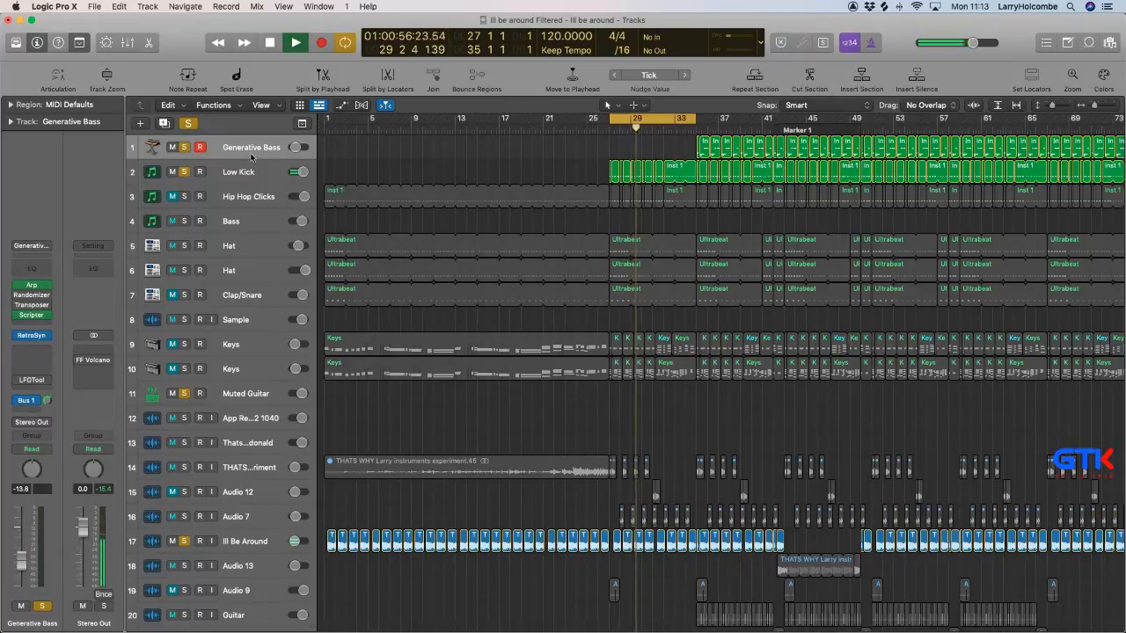
pyautogui.press('space')
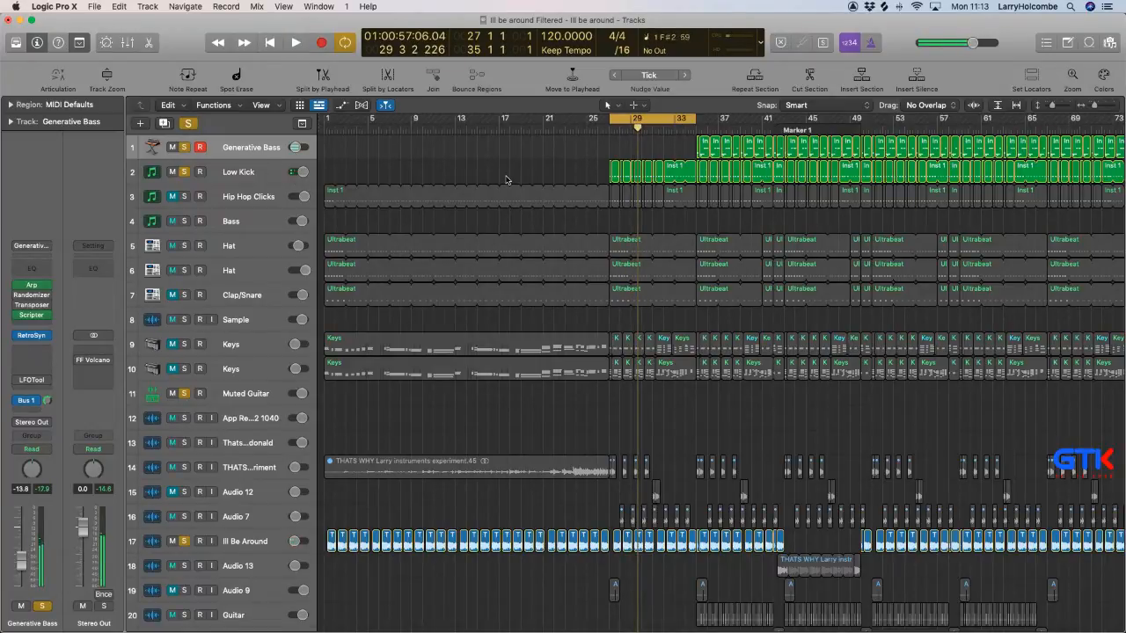
# Record a two-bar bass phrase on the Generative Bass track starting at bar 27, and deselect the new region.
pyautogui.moveTo(22, 299)
pyautogui.press('space')
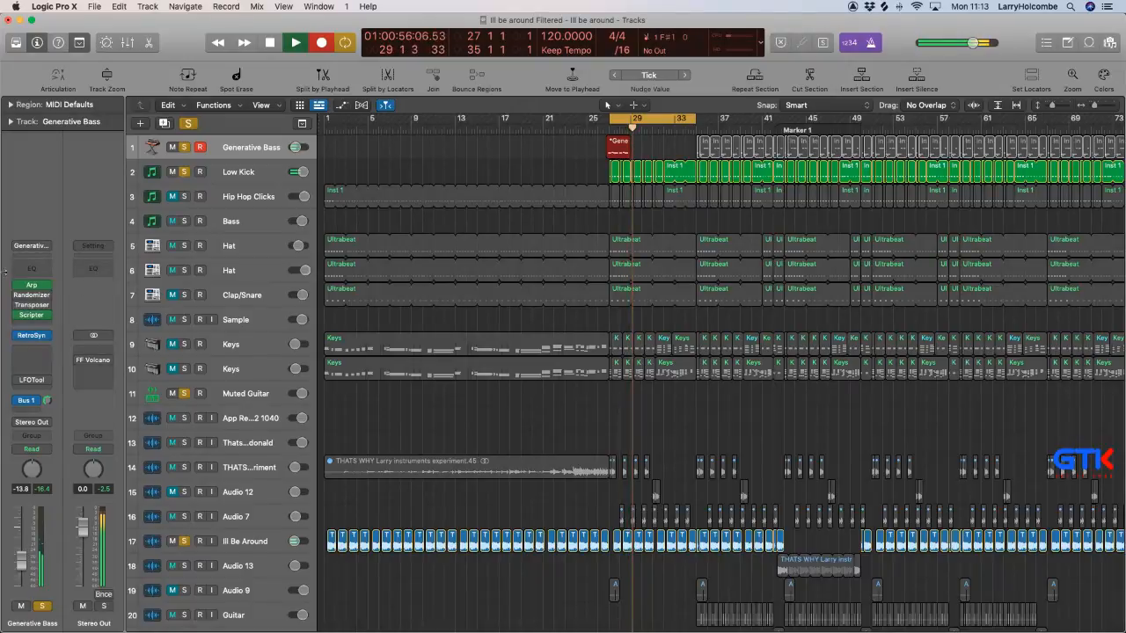
pyautogui.press('space')
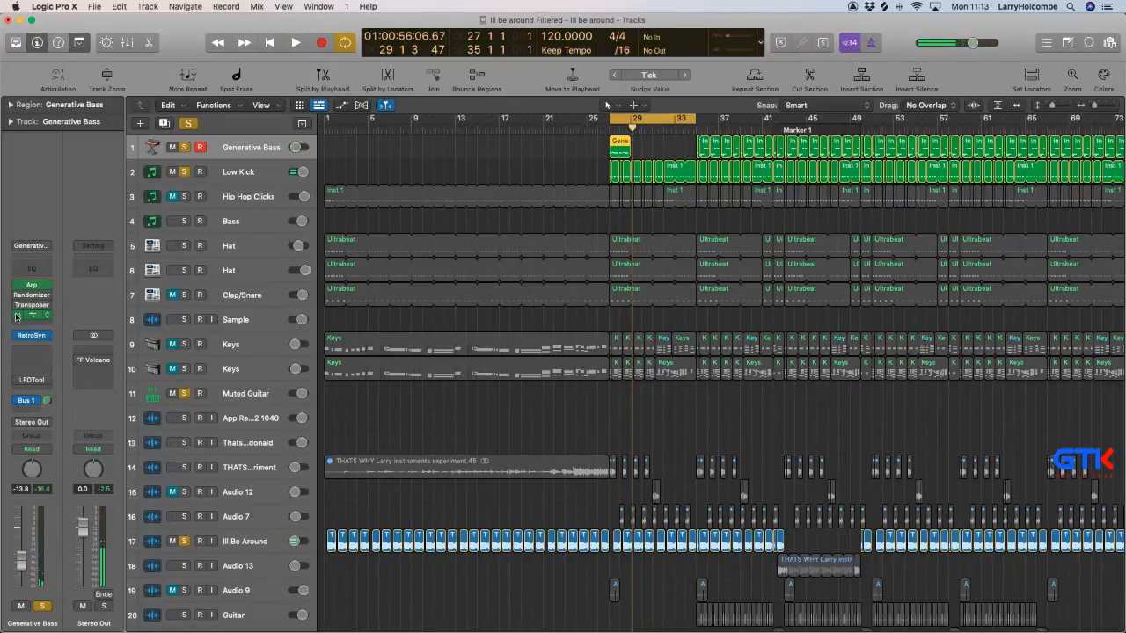
pyautogui.click(644, 141)
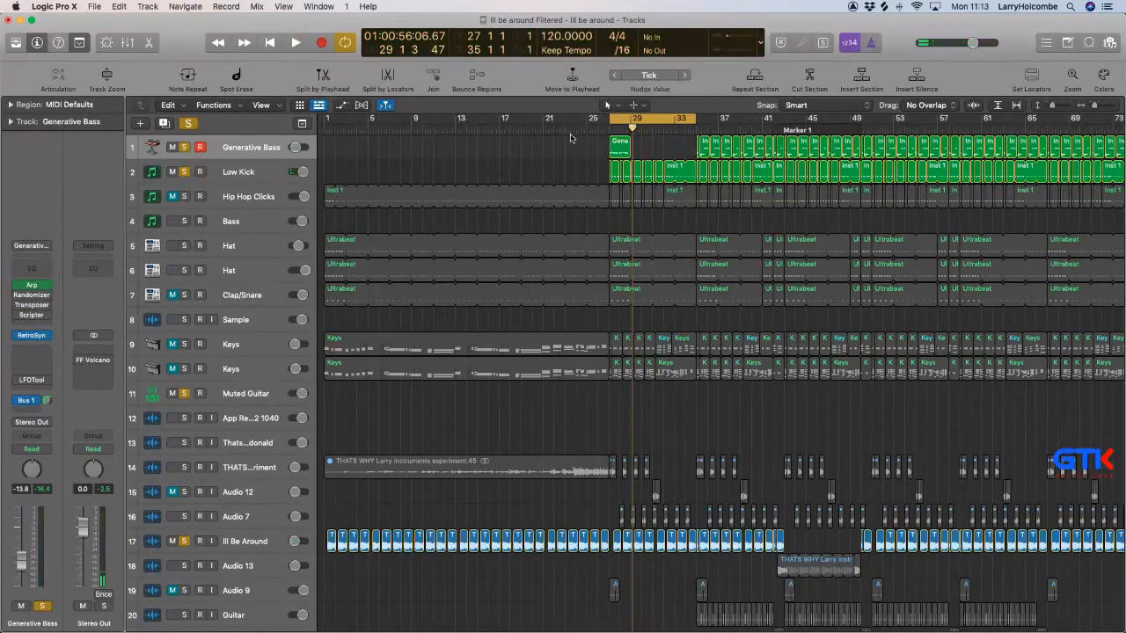
# Set the cycle range to bars 27 to 29 around the new Generative Bass region and play it.
pyautogui.moveTo(573, 136); pyautogui.dragTo(686, 234)
pyautogui.moveTo(573, 118); pyautogui.dragTo(726, 118)
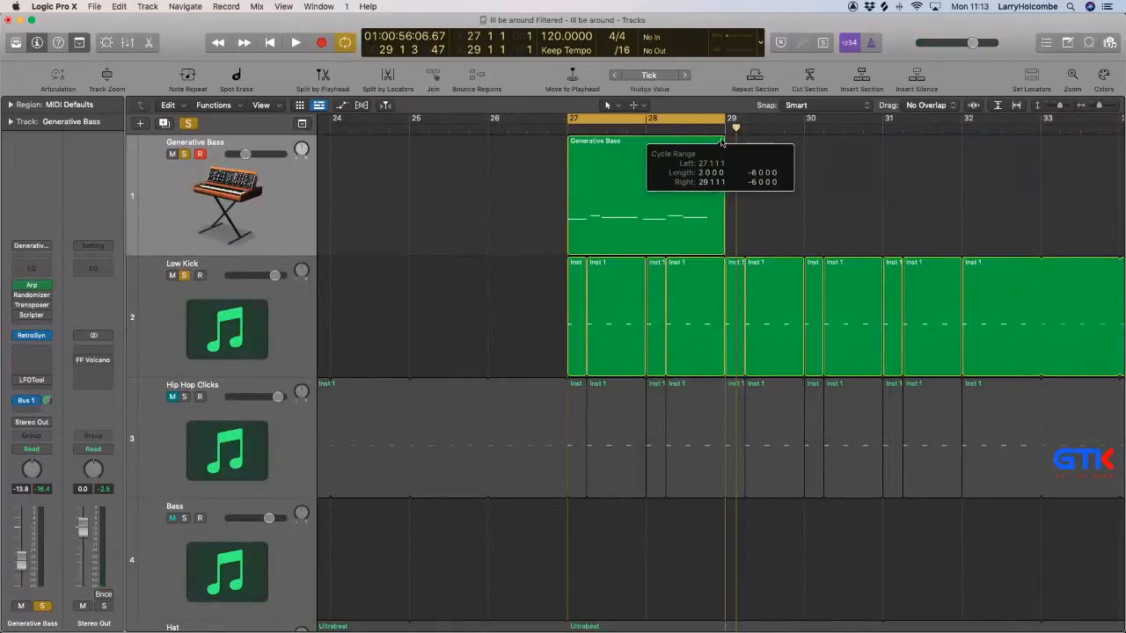
pyautogui.press('space')
# Open the Generative Bass region for note editing and quantize all its notes to 1/16 Note, keeping the cycle at bars 27 to 29.
pyautogui.doubleClick(659, 173)
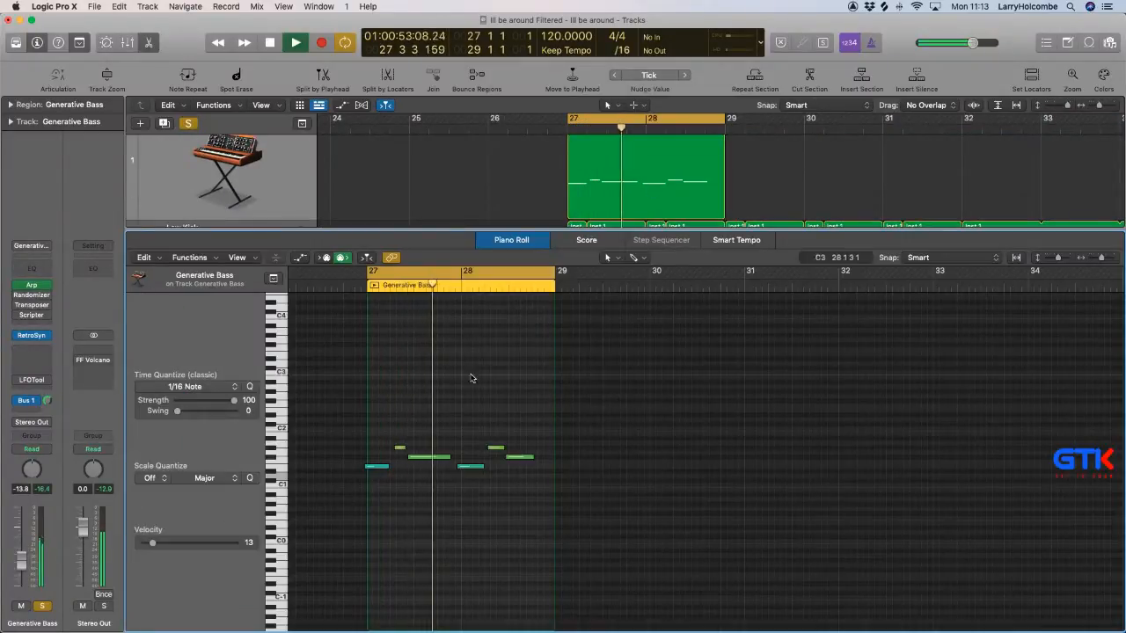
pyautogui.press('super+a')
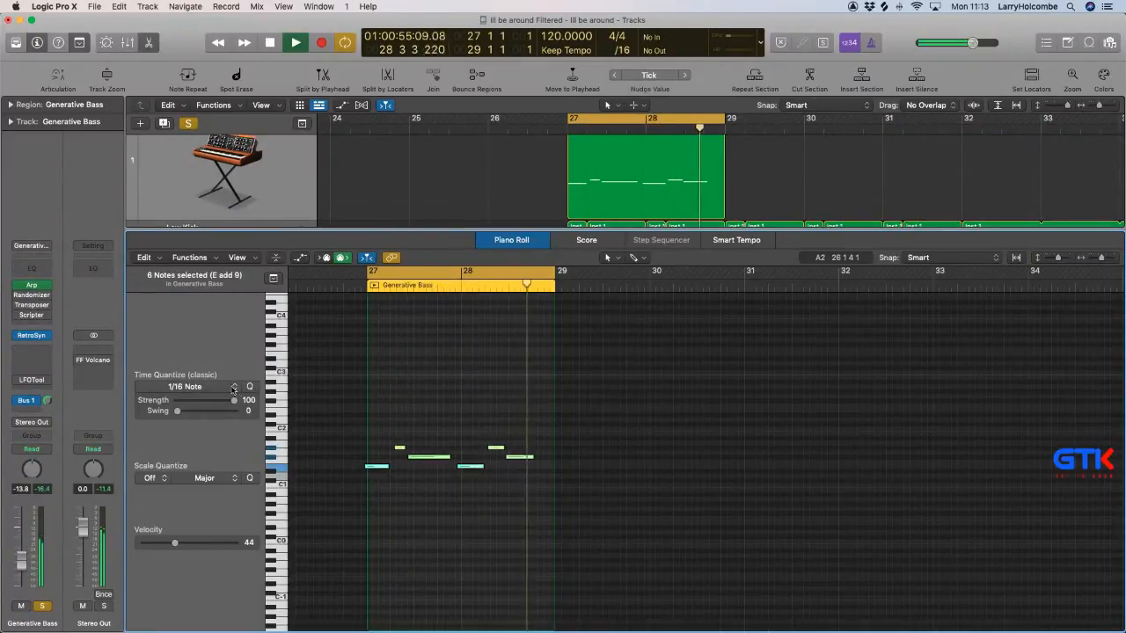
pyautogui.click(250, 387)
pyautogui.hscroll(2, 364, 389)
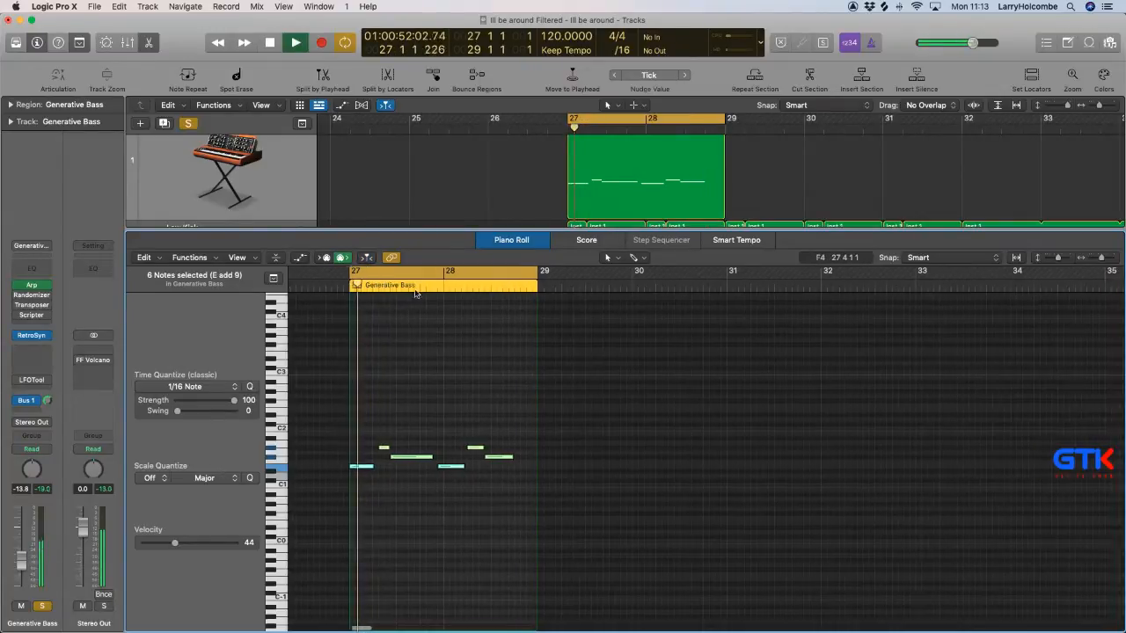
pyautogui.click(345, 273)
pyautogui.moveTo(344, 273); pyautogui.dragTo(542, 299)
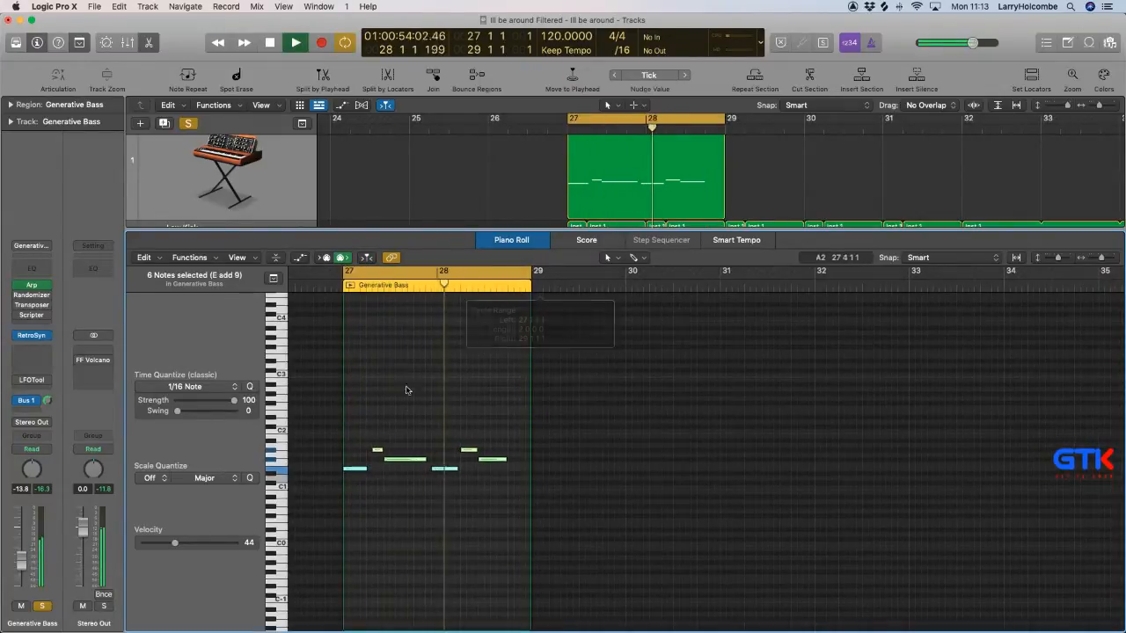
# Trim the start of the second low E1 note so that it begins exactly on bar 28.
pyautogui.moveTo(361, 375); pyautogui.dragTo(554, 551)
pyautogui.hscroll(-2, 605, 344)
pyautogui.click(604, 344)
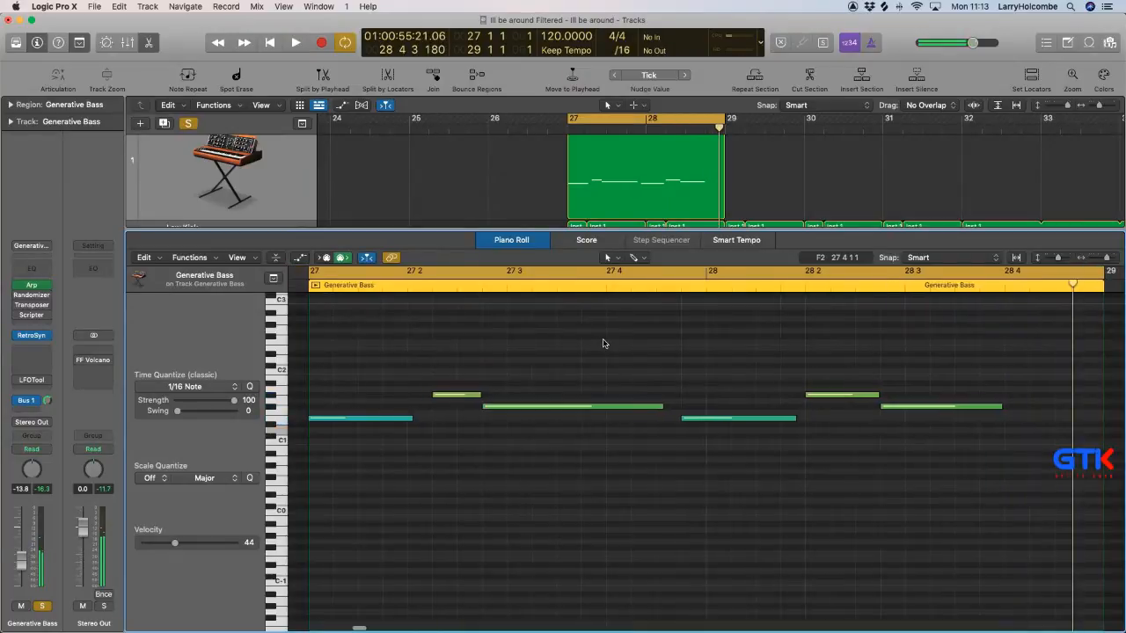
pyautogui.click(597, 342)
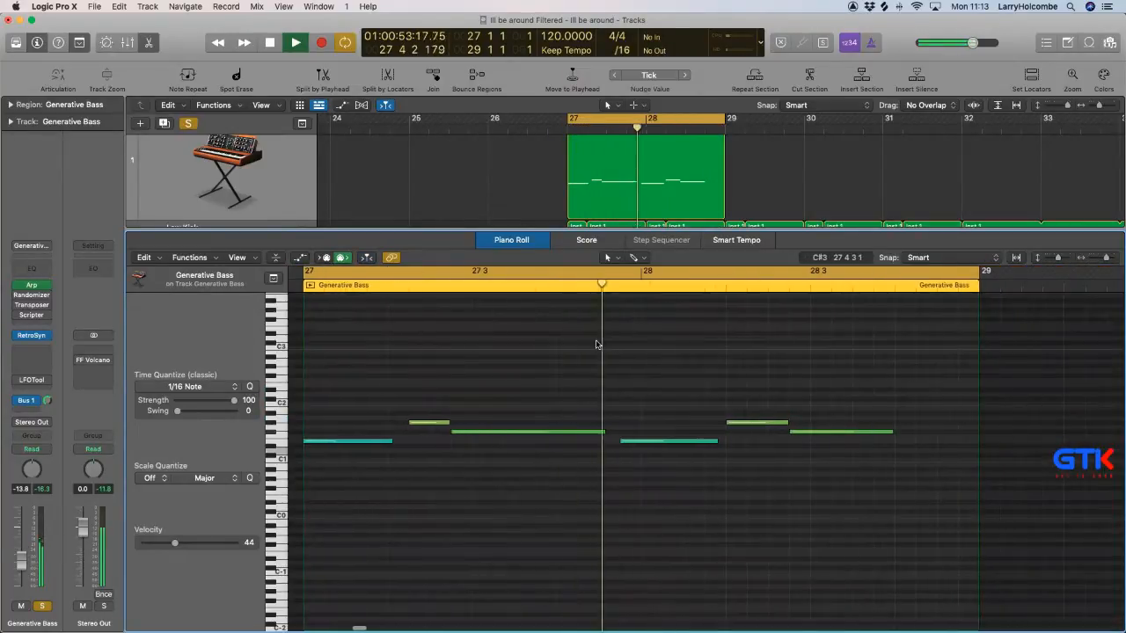
pyautogui.moveTo(622, 442); pyautogui.dragTo(642, 444)
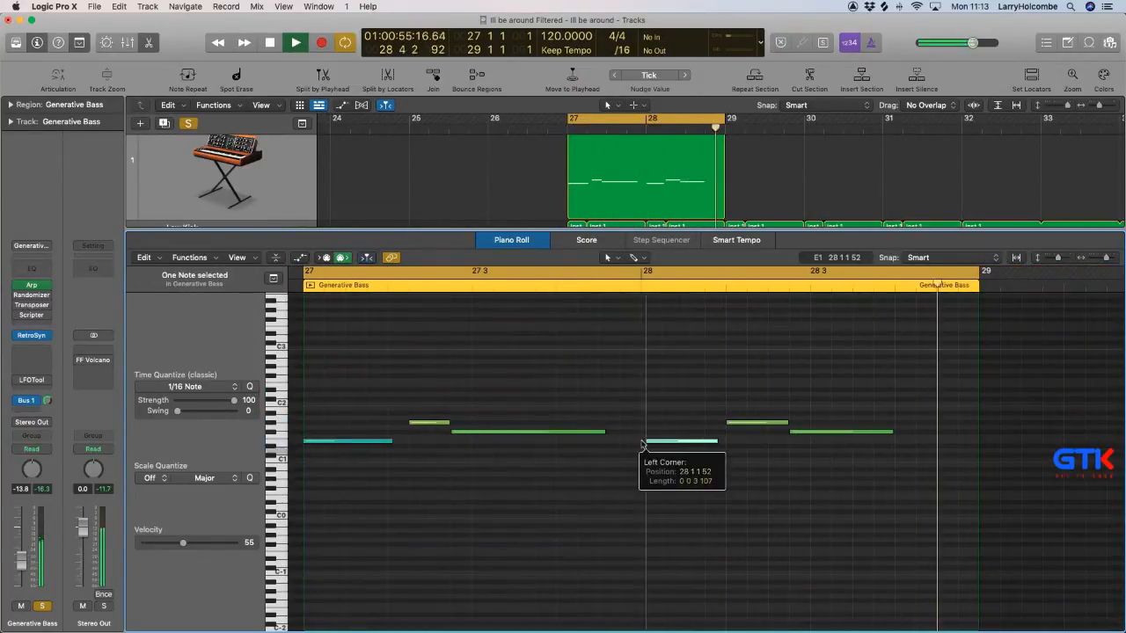
# Set the cycle range to the region's second bar only, from bar 28 to bar 29.
pyautogui.moveTo(669, 272); pyautogui.dragTo(959, 309)
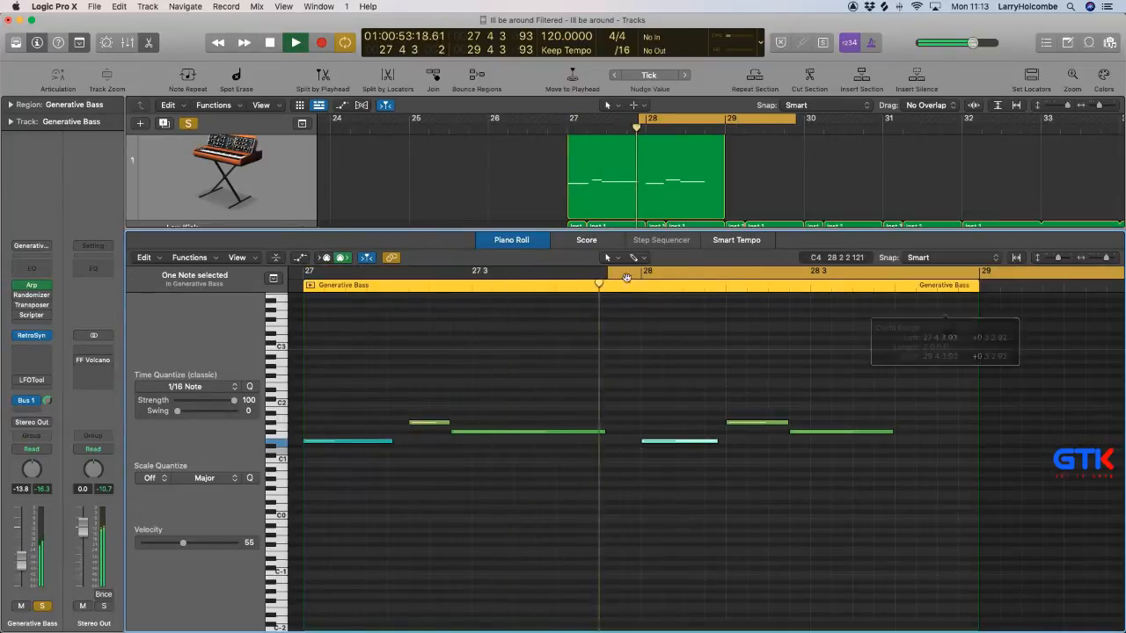
pyautogui.moveTo(411, 266); pyautogui.dragTo(734, 290)
pyautogui.click(564, 386)
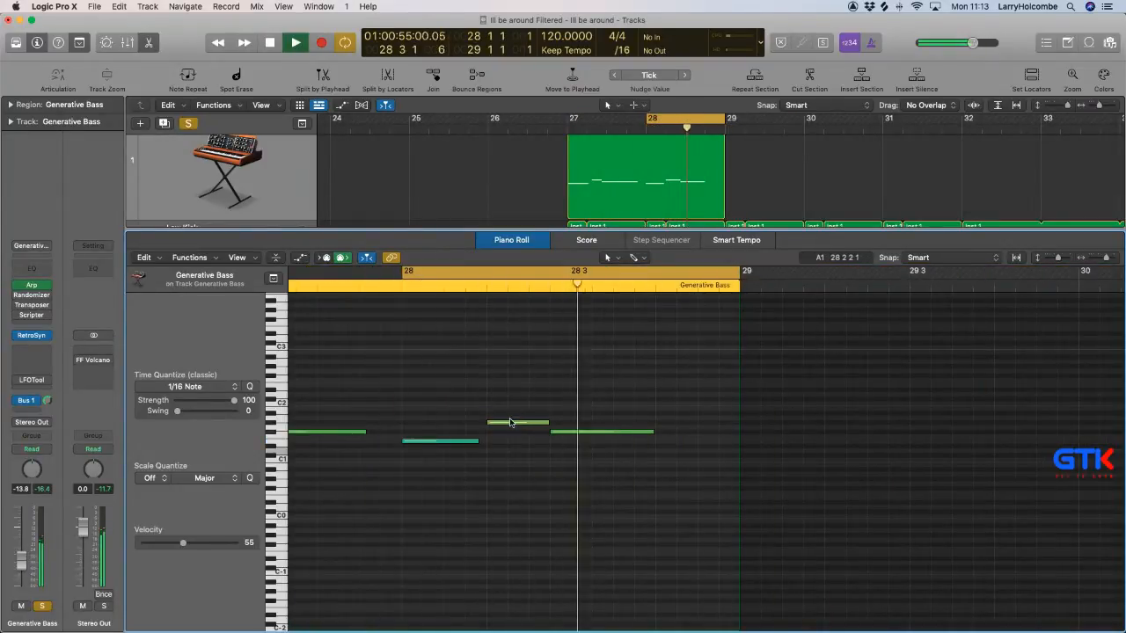
# Trim the start of the short, highest note in bar 28 so that it begins a sixteenth later.
pyautogui.moveTo(510, 423); pyautogui.dragTo(562, 433)
pyautogui.click(550, 394)
pyautogui.click(580, 407)
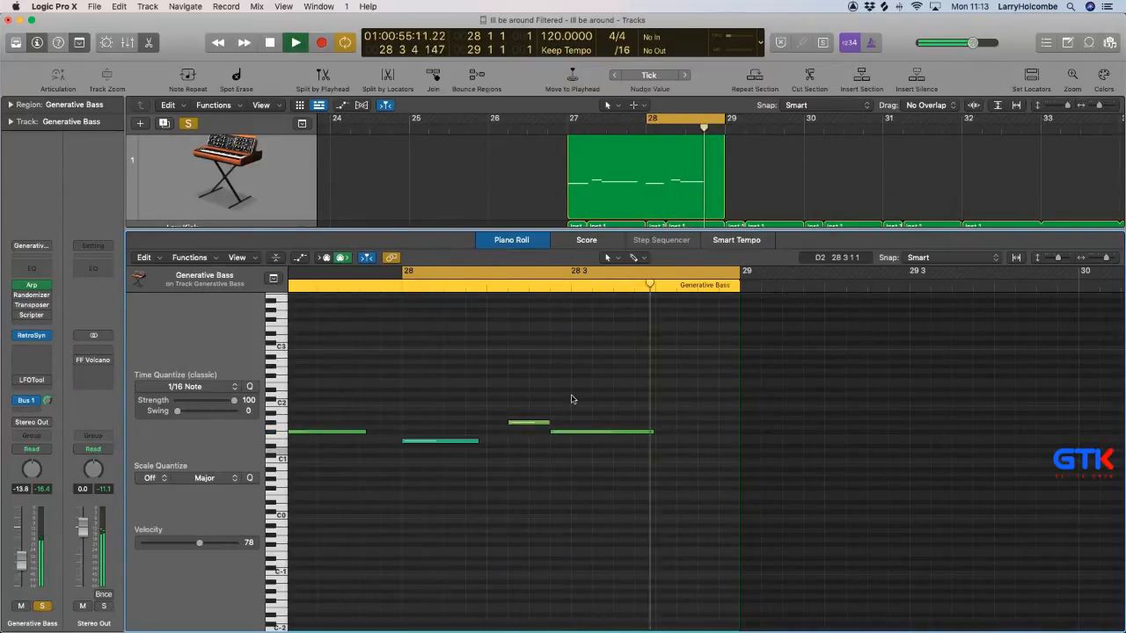
# Extend the final F#1 note so that it lasts until the region's end at bar 29.
pyautogui.click(638, 431)
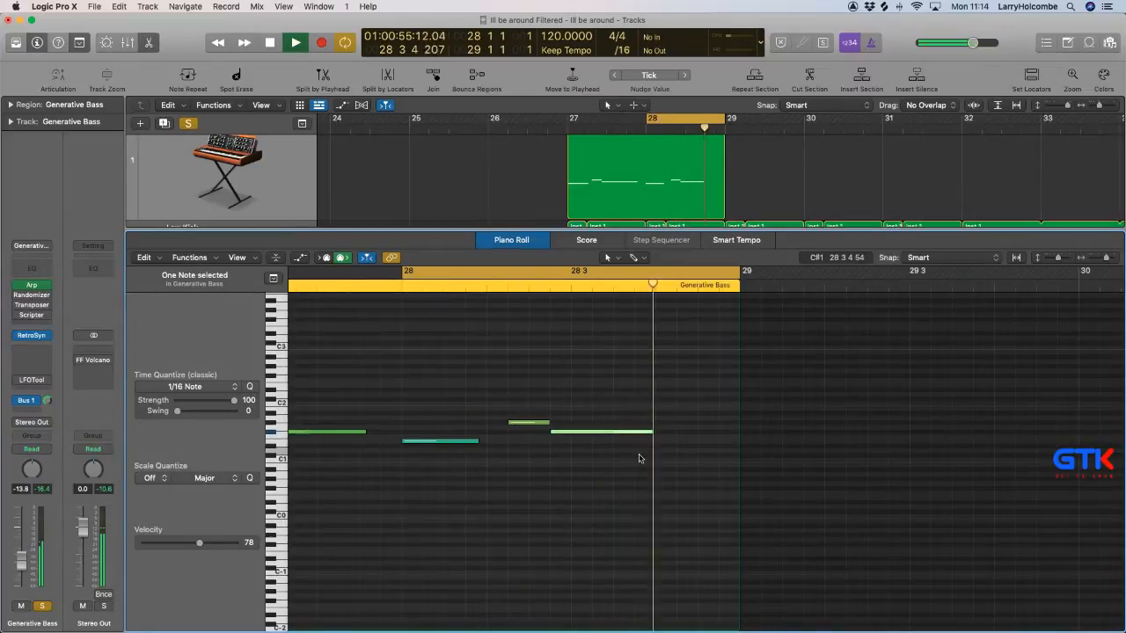
pyautogui.hotkey('shift', '\\')
pyautogui.click(563, 408)
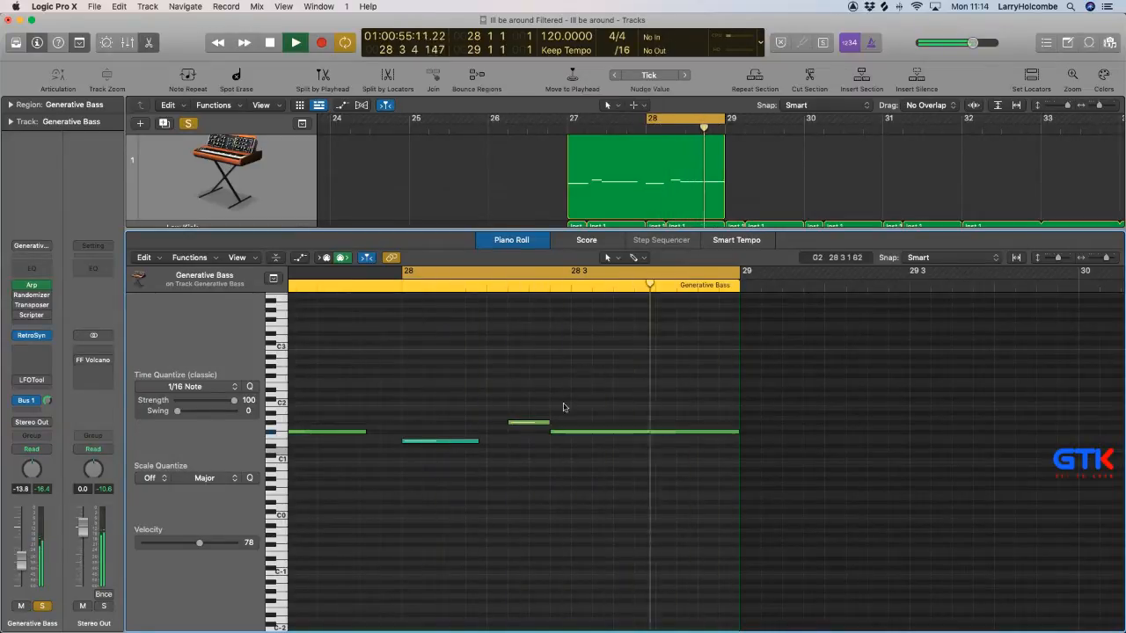
# Shorten the end of the highest note in bar 28 by a sixteenth, leaving a gap before the final F#1 note.
pyautogui.moveTo(546, 424)
pyautogui.mouseDown()
pyautogui.moveTo(526, 423)
pyautogui.moveTo(530, 433)
pyautogui.mouseUp()
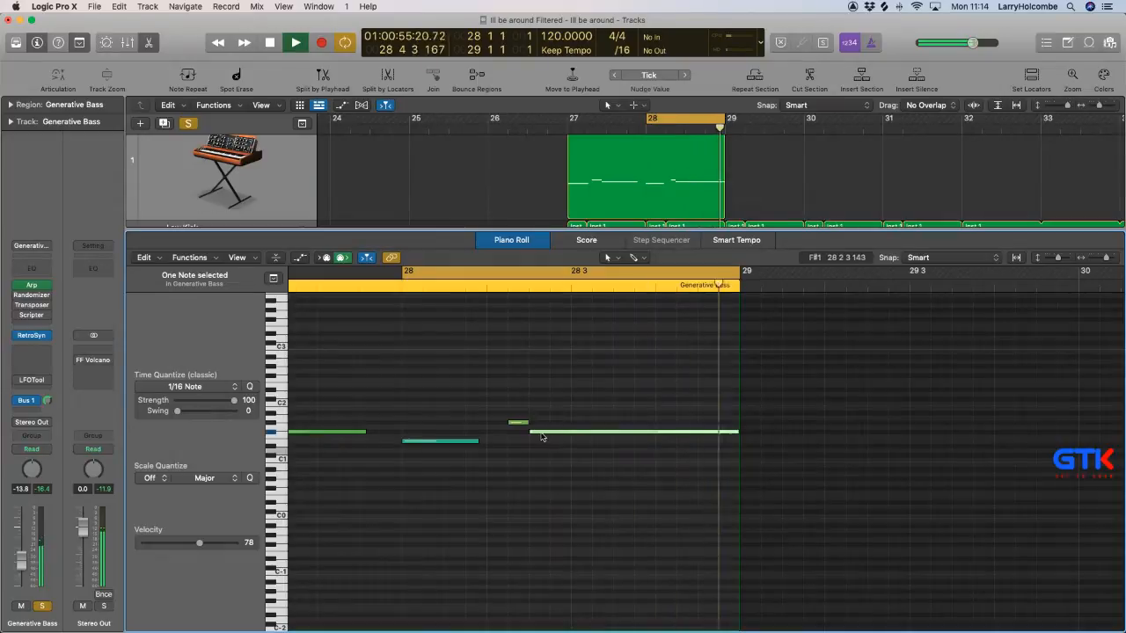
pyautogui.click(551, 411)
pyautogui.moveTo(534, 433); pyautogui.dragTo(551, 432)
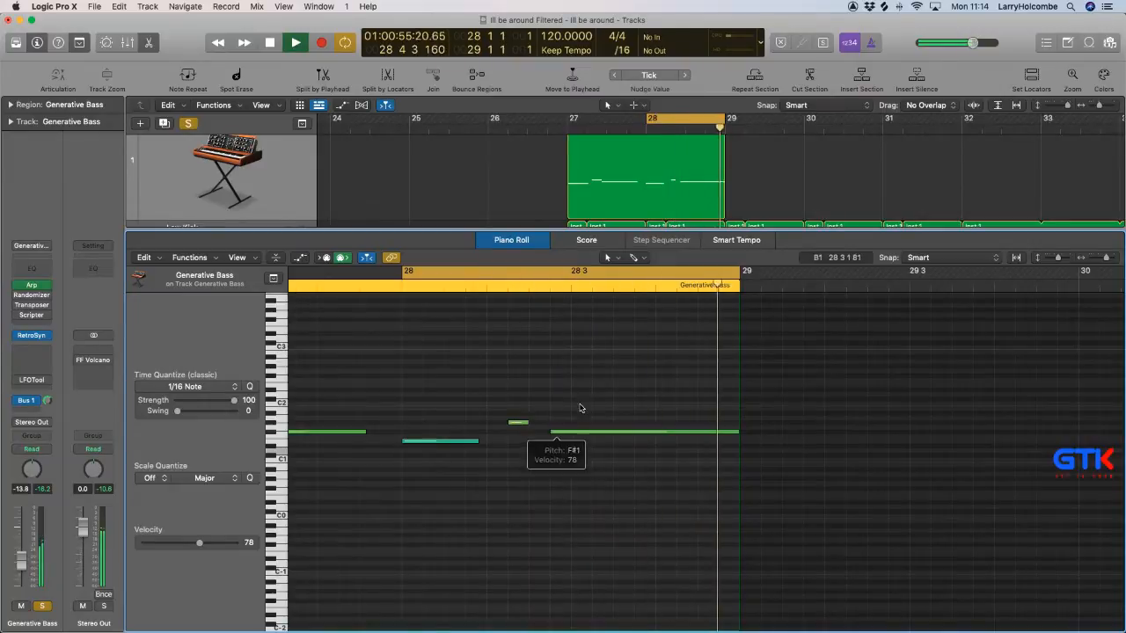
# Close the note editor, bring the Generative Bass track back into view and stop playback.
pyautogui.press('p')
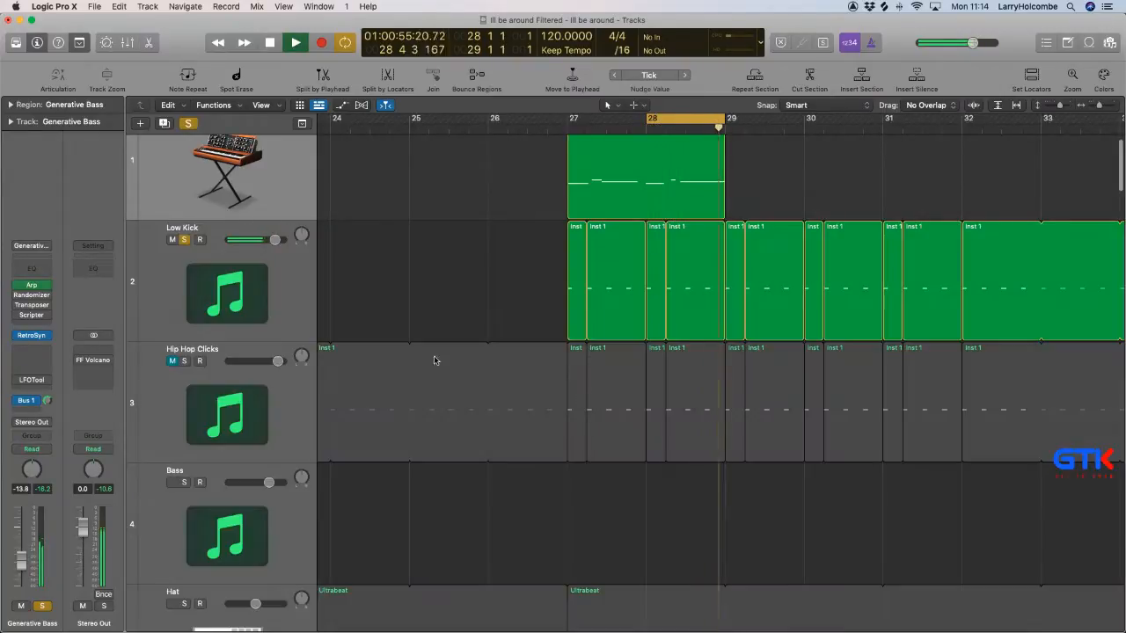
pyautogui.scroll(1, 132, 280)
pyautogui.scroll(1, 132, 279)
pyautogui.press('space')
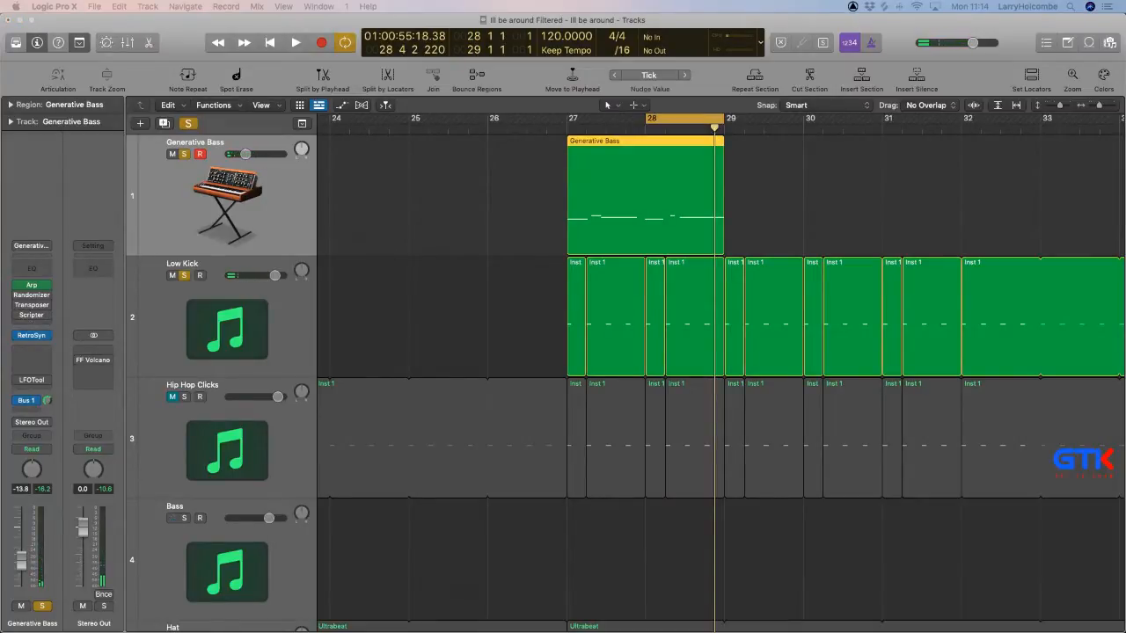
# Switch on the Probability Gate Scripter on the Generative Bass track, start loop playback and close the effect window.
pyautogui.moveTo(4, 388); pyautogui.dragTo(329, 160)
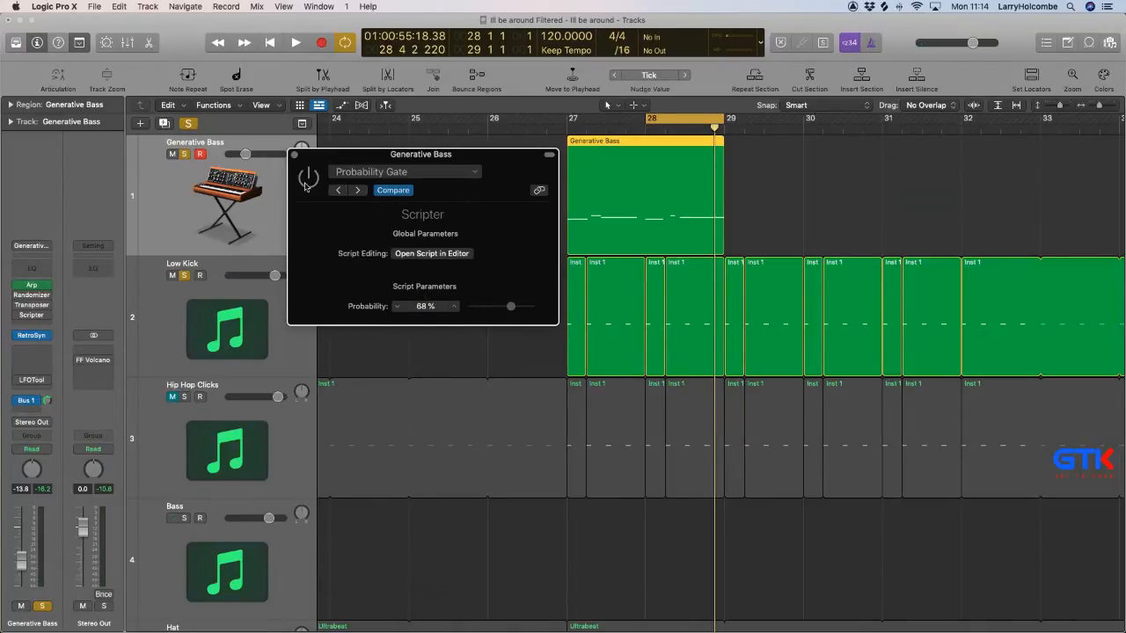
pyautogui.press('space')
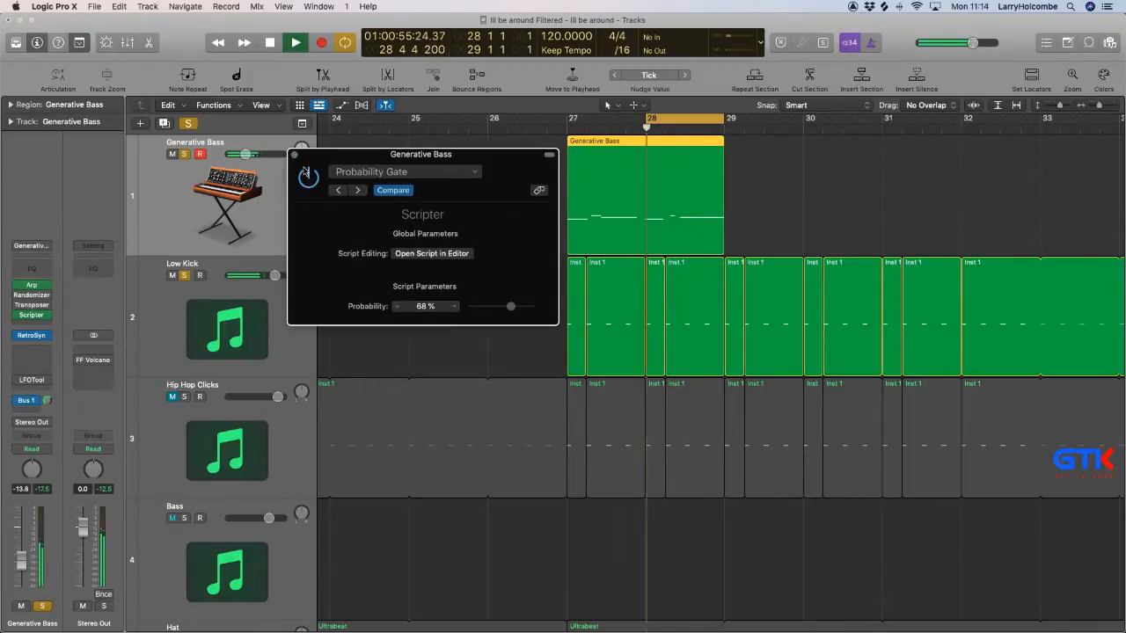
pyautogui.click(294, 154)
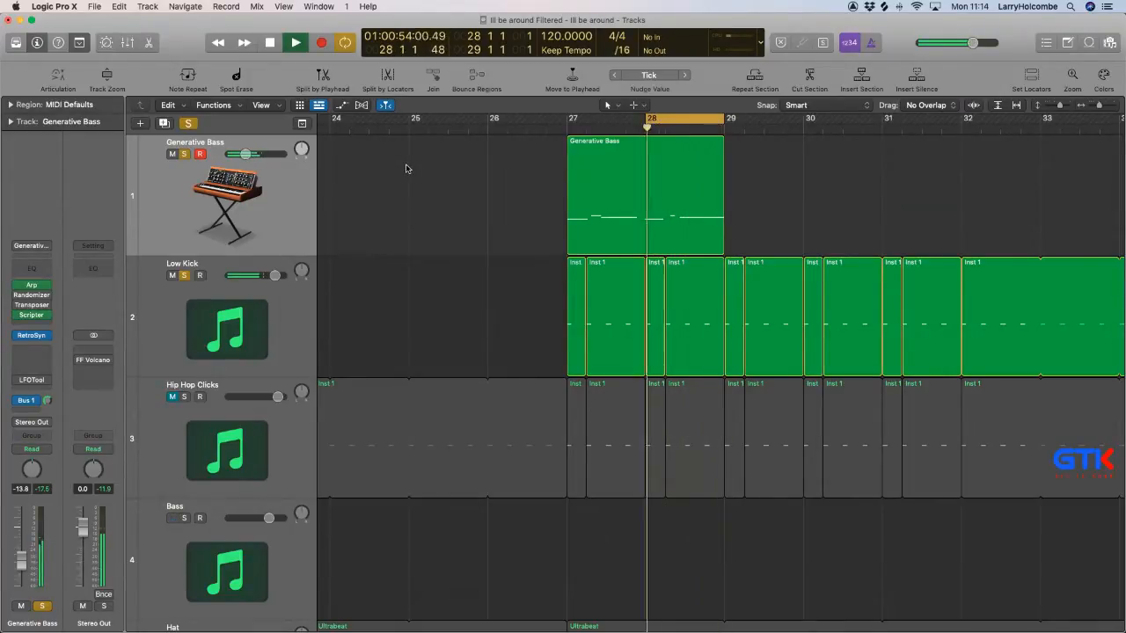
# Inspect the Generative Bass region's notes in the Piano Roll, close the editor and deselect the region.
pyautogui.doubleClick(644, 176)
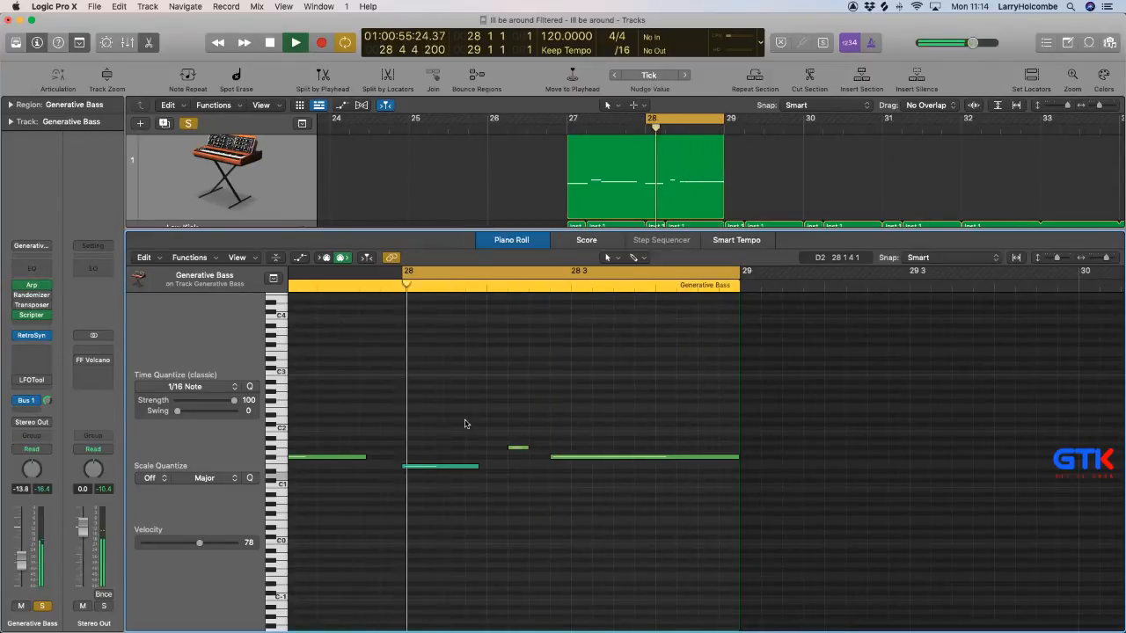
pyautogui.press('p')
pyautogui.scroll(2, 465, 423)
pyautogui.click(430, 337)
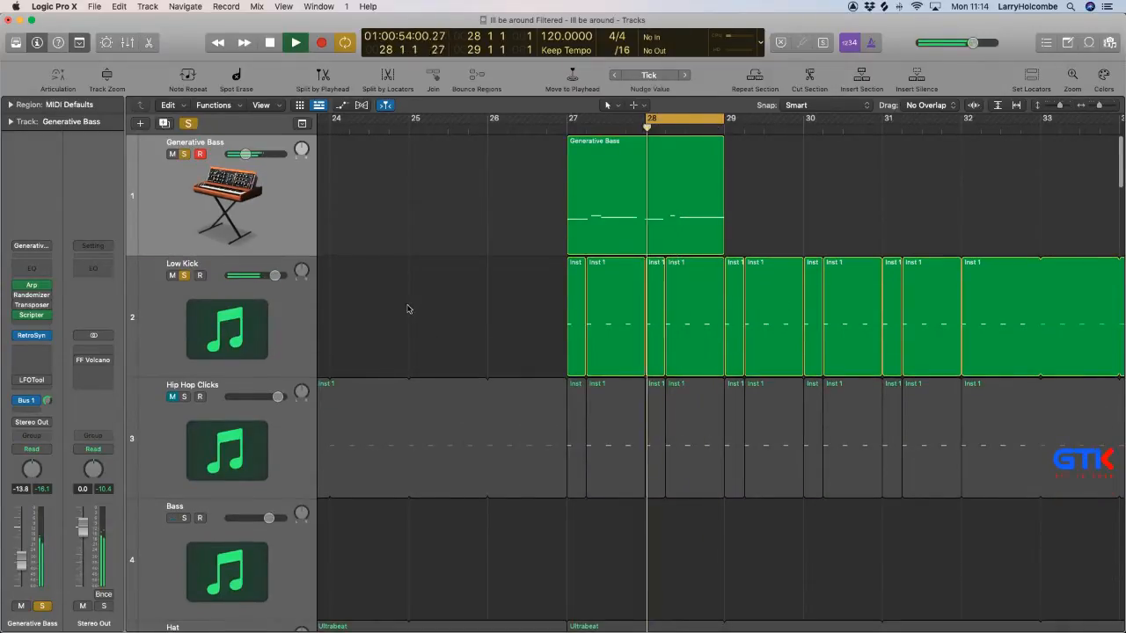
# Stop playback and replace the Transposer MIDI effect on the Generative Bass track with a second Scripter.
pyautogui.press('super+Up')
pyautogui.press('super+Up')
pyautogui.press('super+Up')
pyautogui.press('super+Up')
pyautogui.press('super+Up')
pyautogui.press('super+Up')
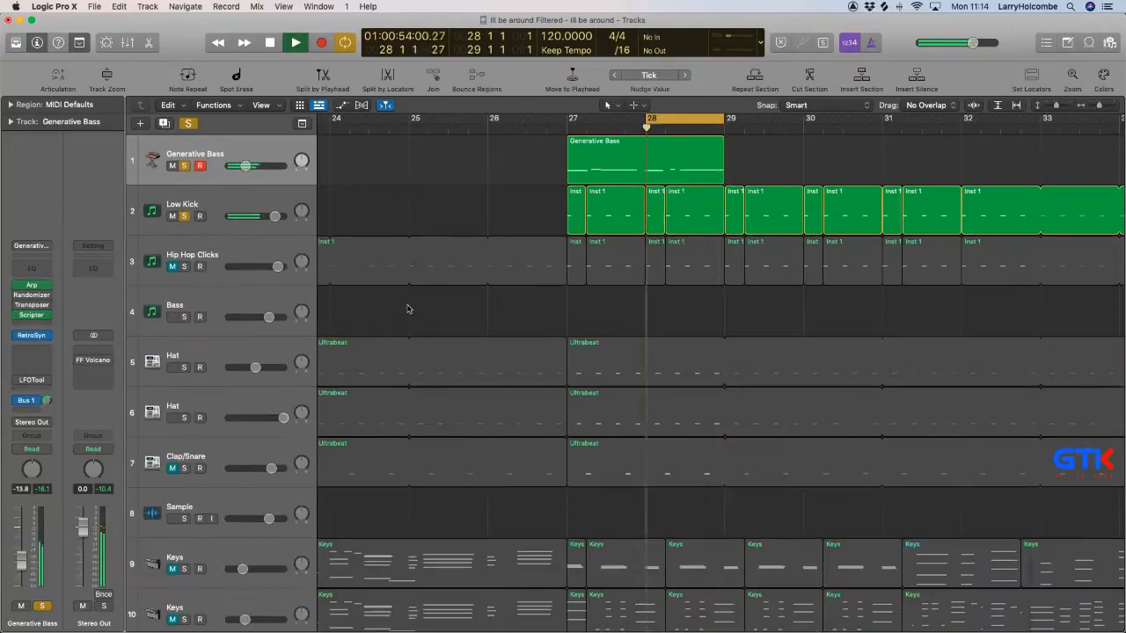
pyautogui.press('super+Left')
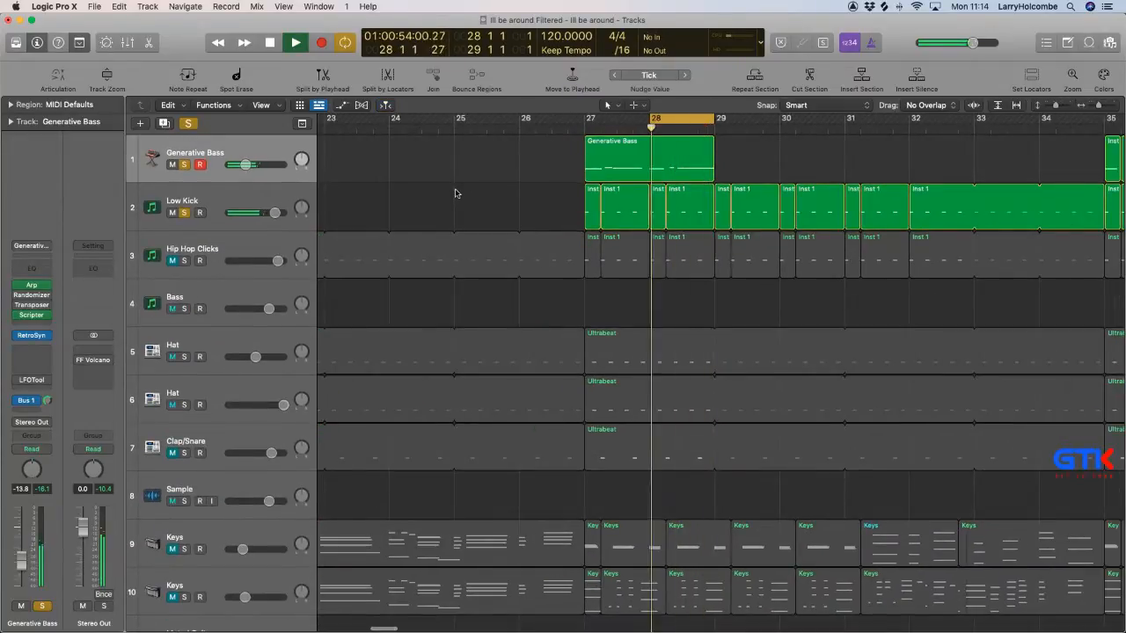
pyautogui.press('space')
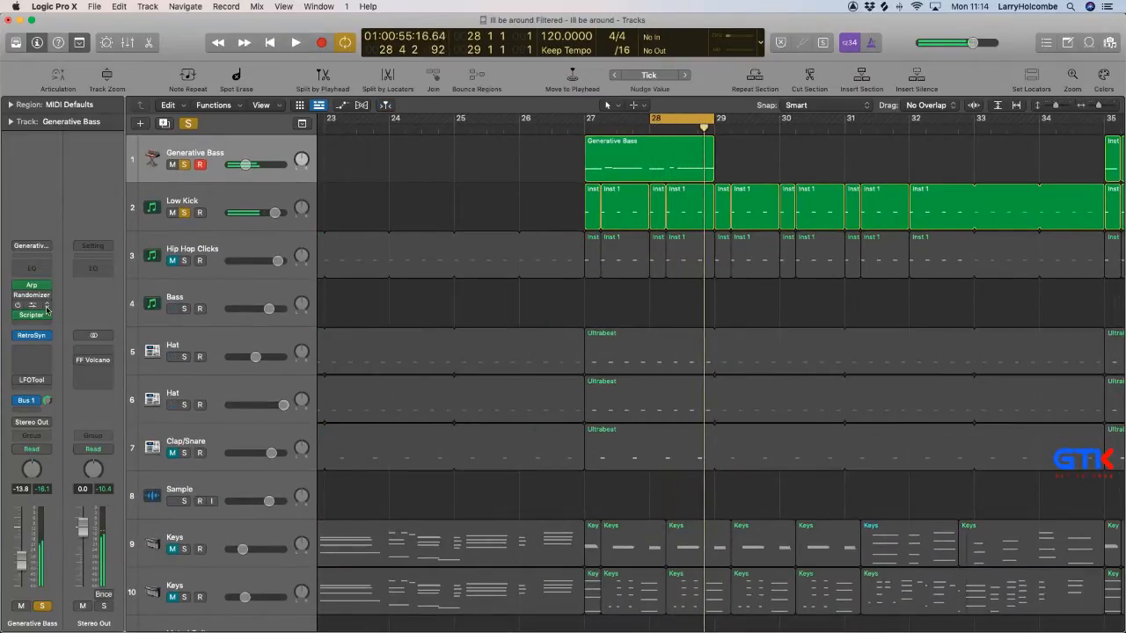
pyautogui.click(50, 305)
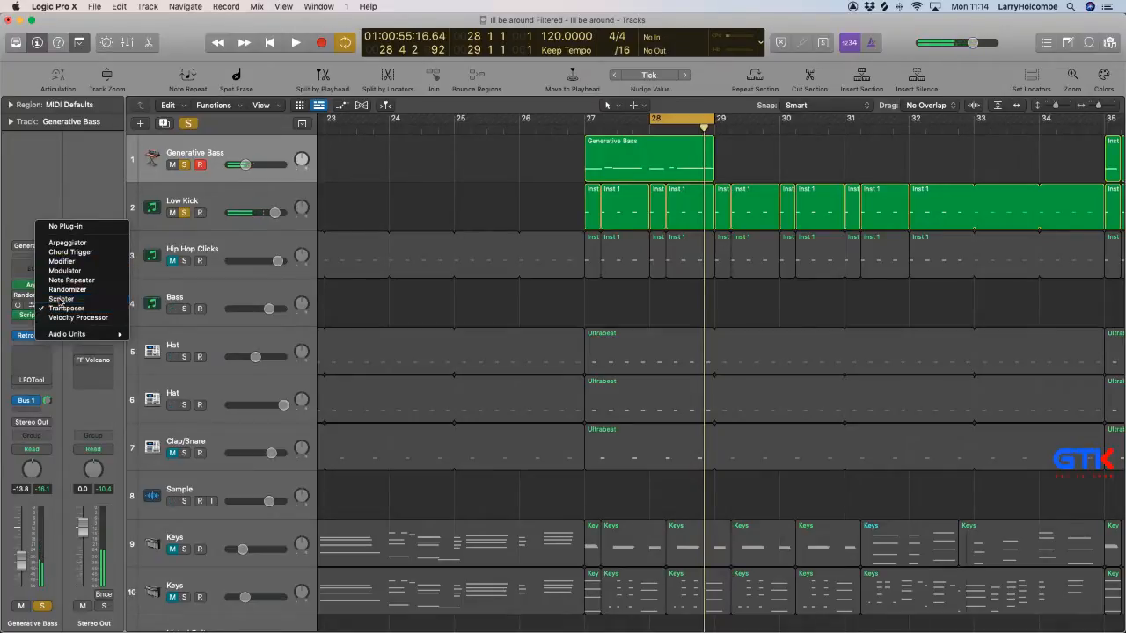
pyautogui.click(60, 299)
# Load the Random Offset Probability preset into the newly inserted Scripter.
pyautogui.click(454, 195)
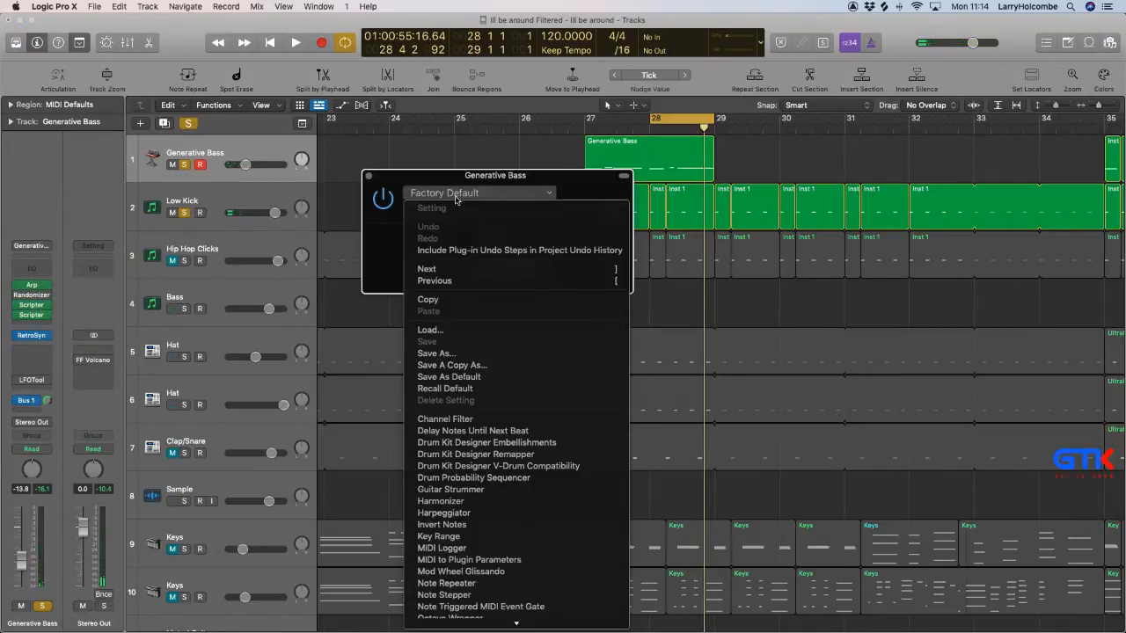
pyautogui.scroll(-3, 515, 440)
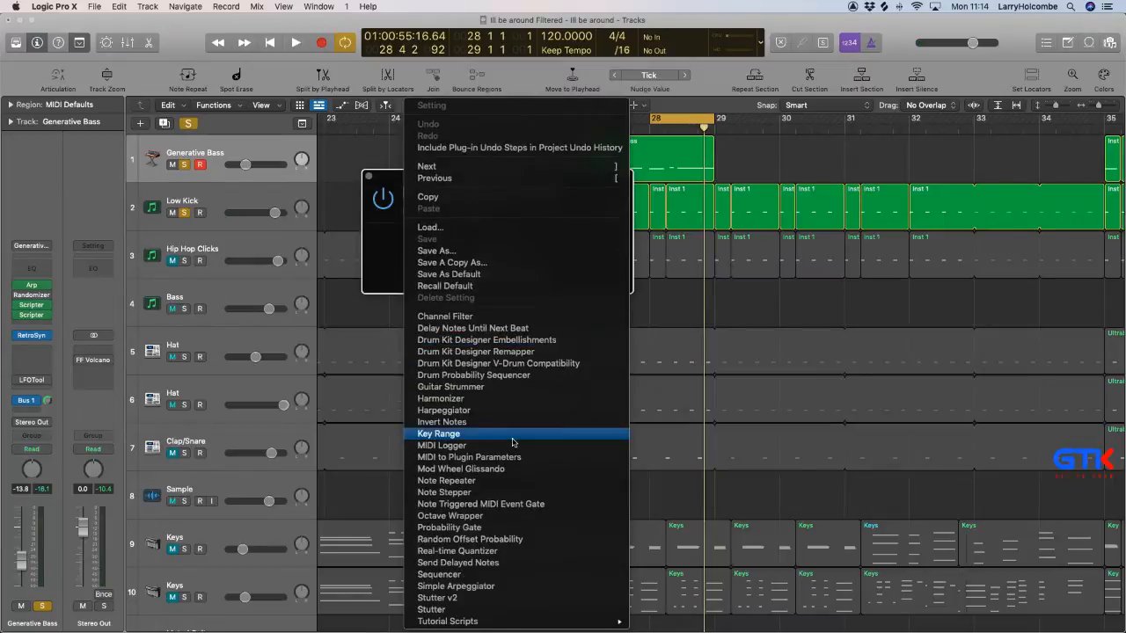
pyautogui.click(503, 540)
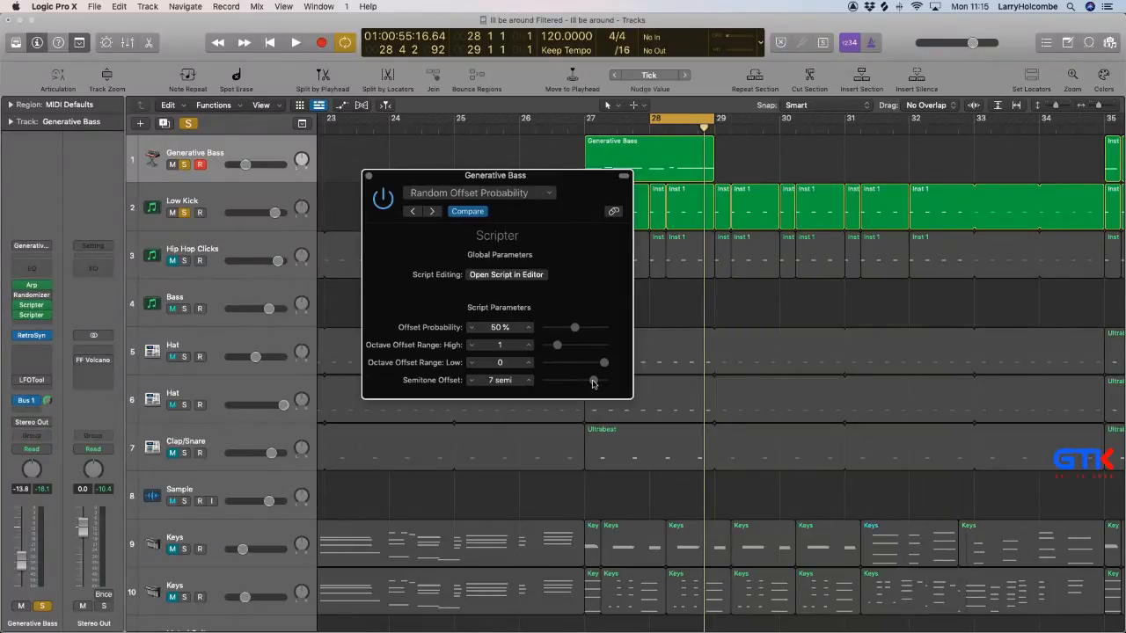
# Set Offset Probability to 39% and Semitone Offset to 0 semi while auditioning the loop, and close the Scripter window.
pyautogui.press('space')
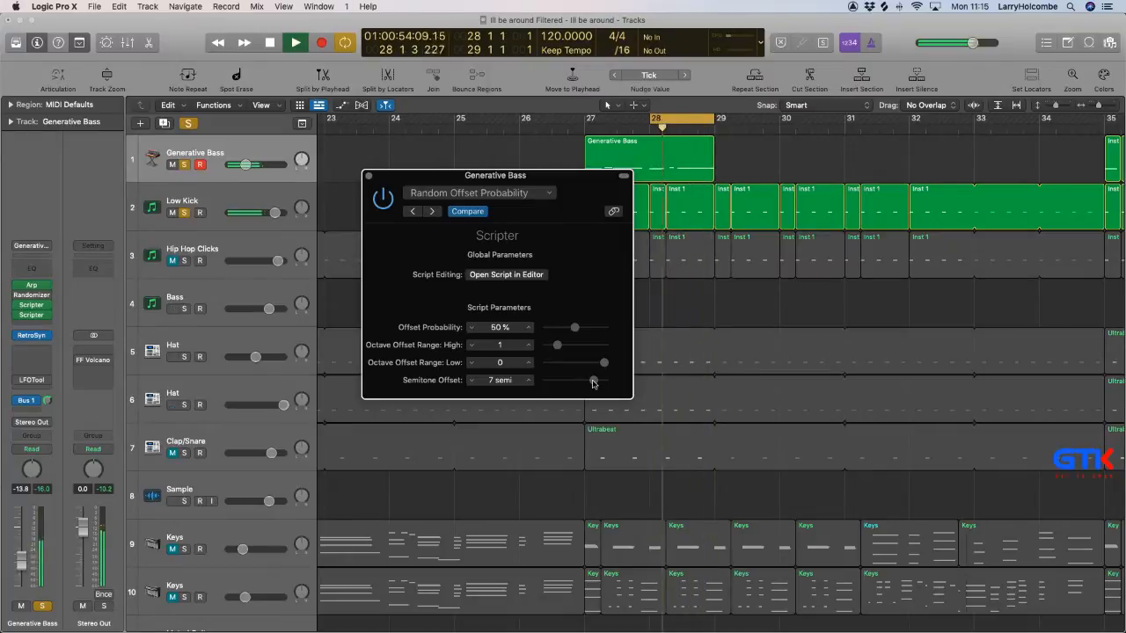
pyautogui.moveTo(575, 327); pyautogui.dragTo(567, 327)
pyautogui.moveTo(591, 378); pyautogui.dragTo(589, 380)
pyautogui.press('space')
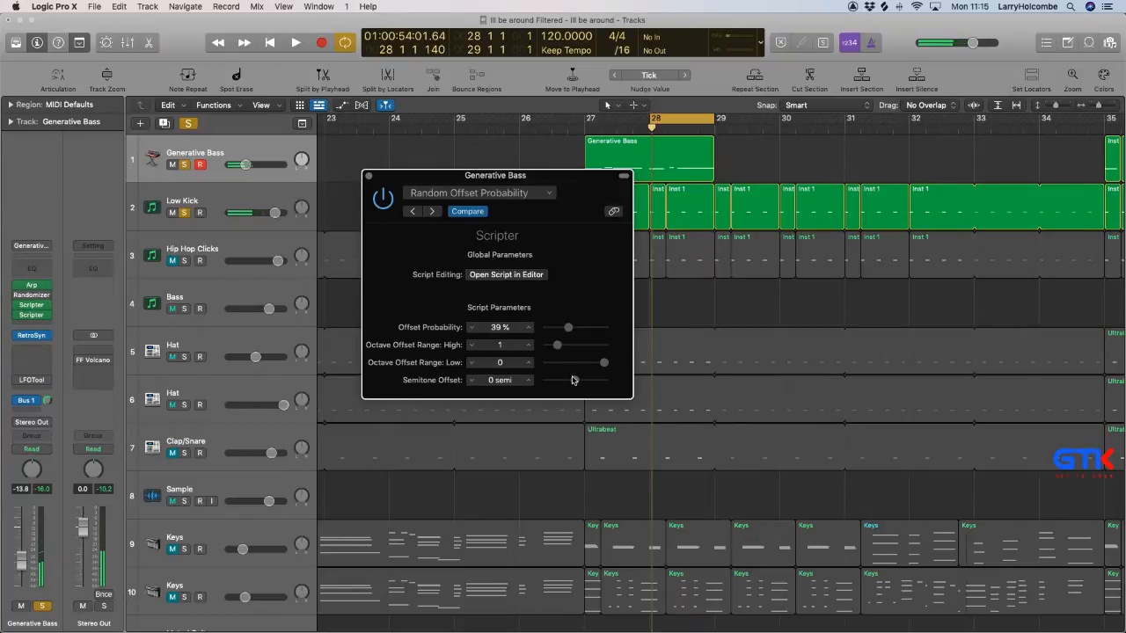
pyautogui.press('space')
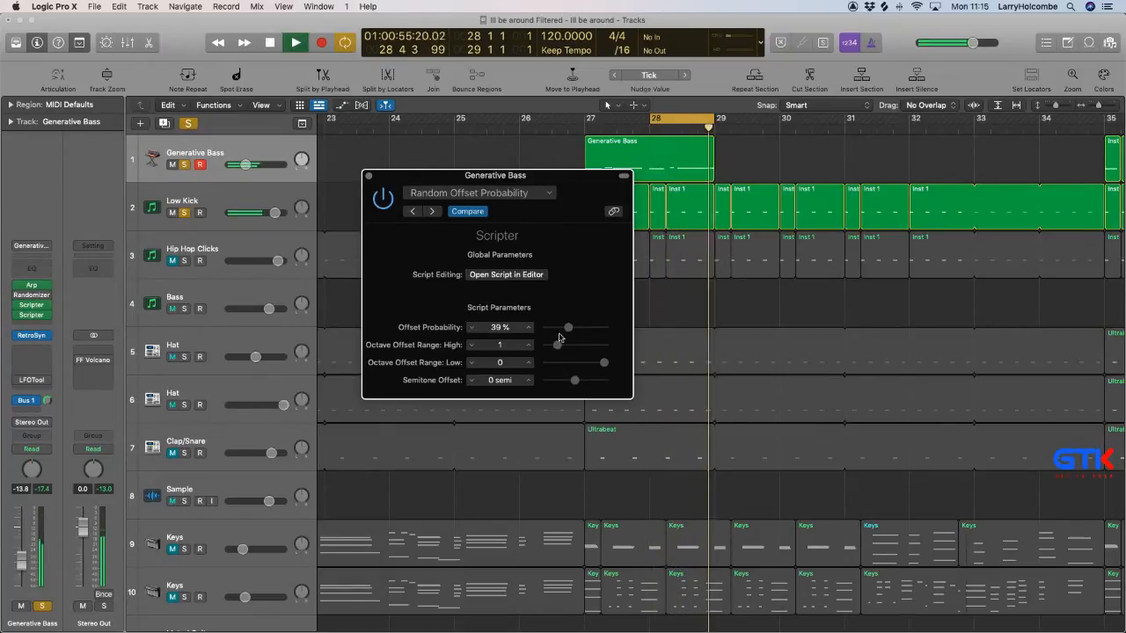
pyautogui.click(368, 176)
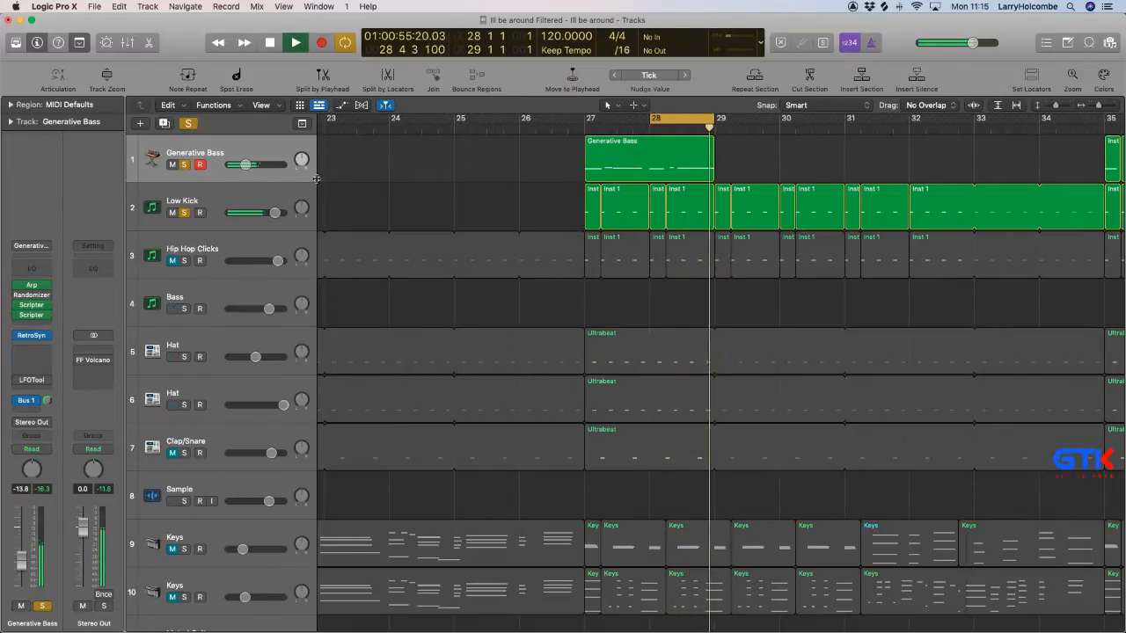
# Load the Kick Main preset from the Back In The High Life folder into the Low Kick's Kick 2, close it and deselect all regions.
pyautogui.click(266, 193)
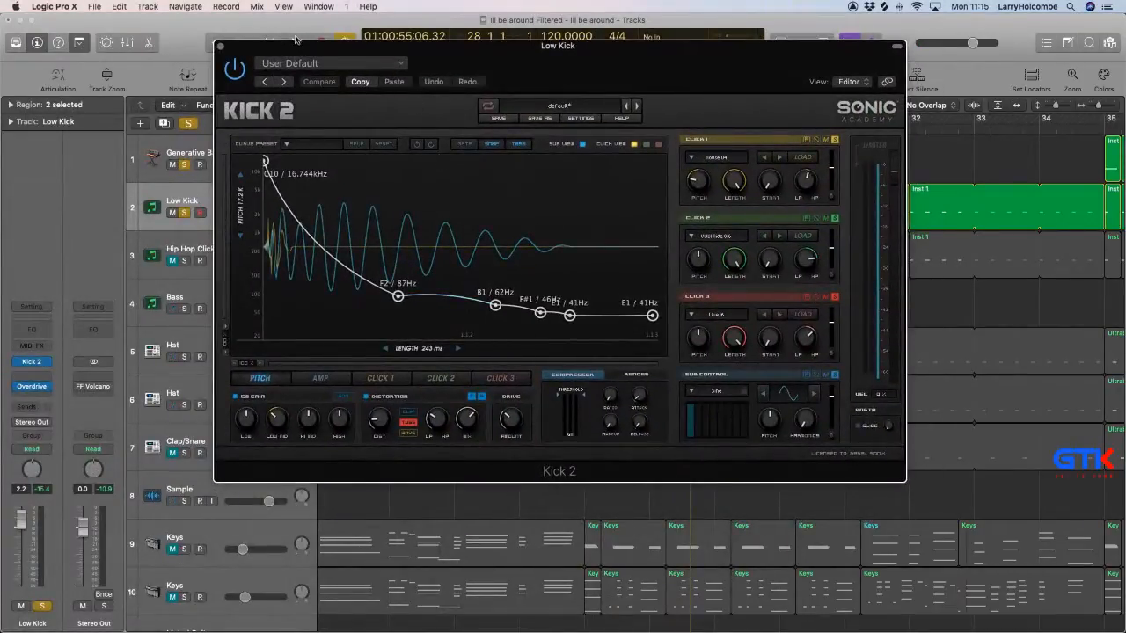
pyautogui.click(304, 66)
pyautogui.scroll(-3, 329, 254)
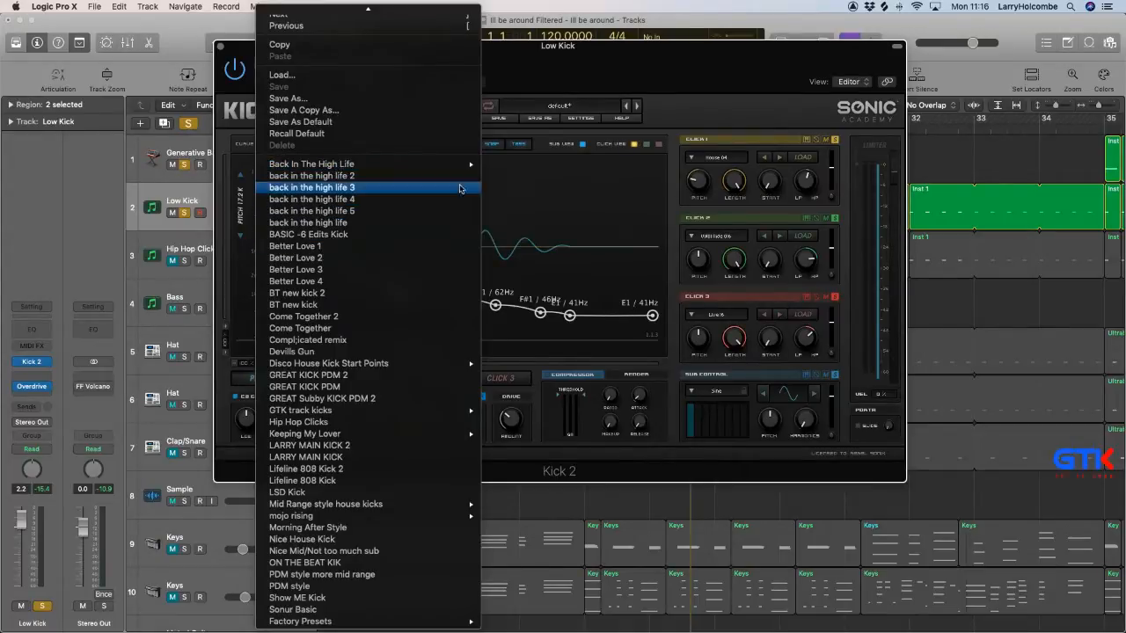
pyautogui.moveTo(462, 165)
pyautogui.click(515, 164)
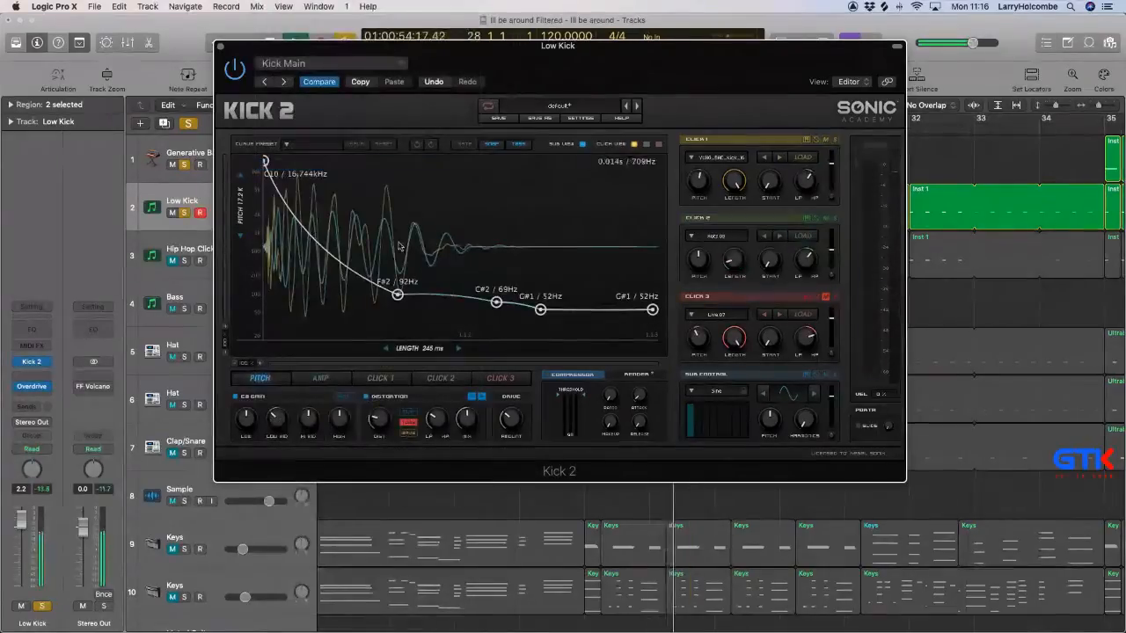
pyautogui.click(262, 364)
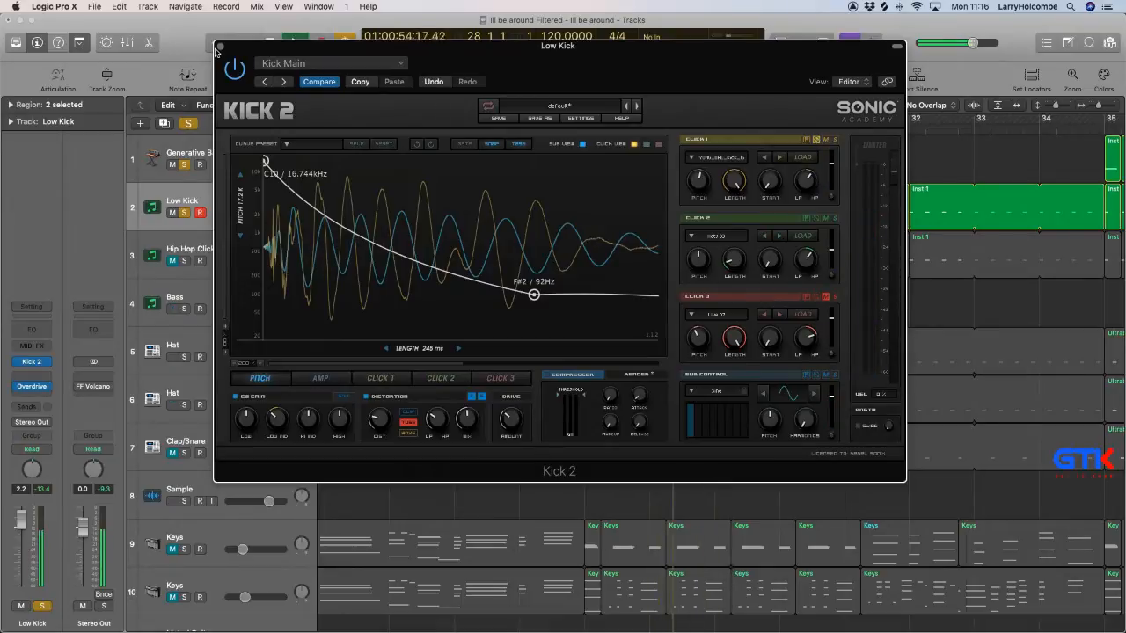
pyautogui.click(221, 47)
pyautogui.scroll(-5, 418, 144)
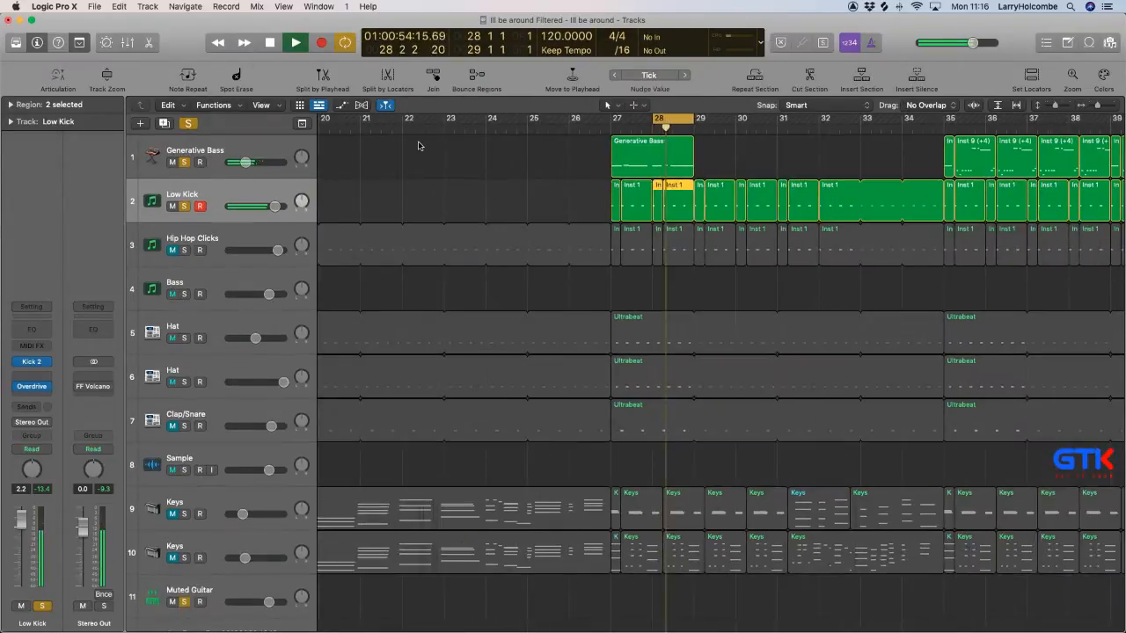
pyautogui.scroll(-3, 422, 162)
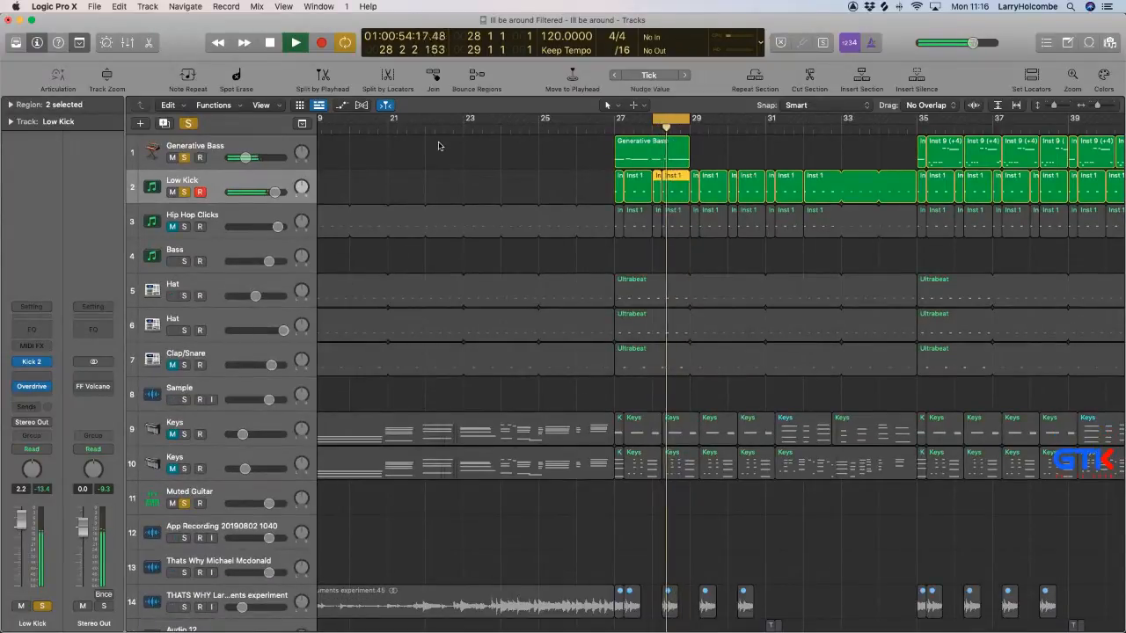
pyautogui.click(432, 243)
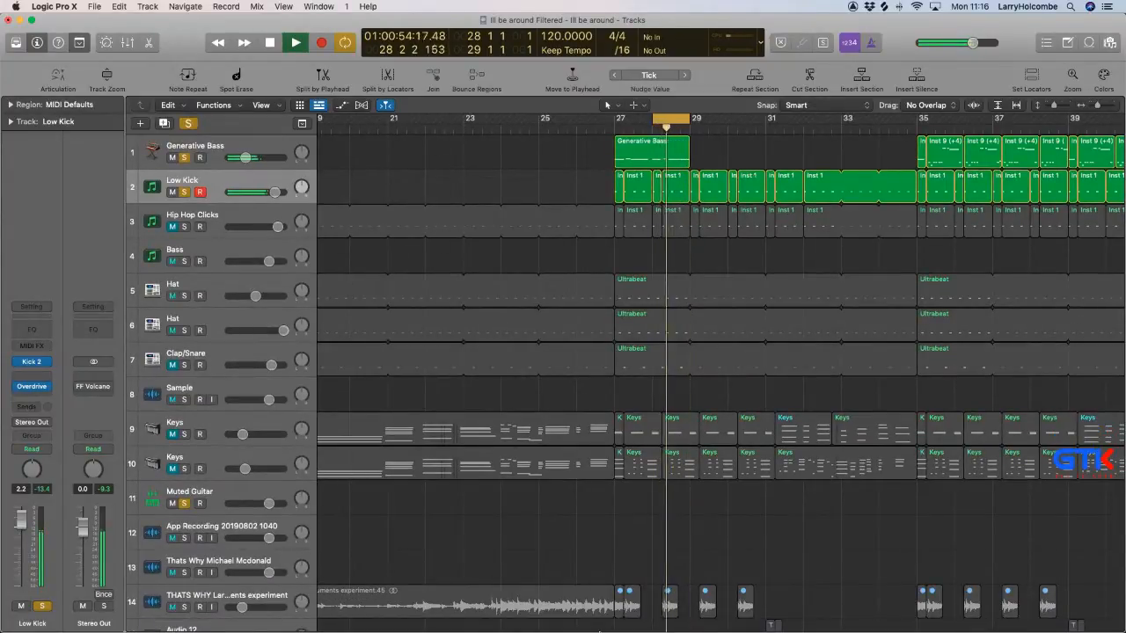
# Switch to Ableton Live and open the recent set Character Beats Project.als.
pyautogui.moveTo(607, 627)
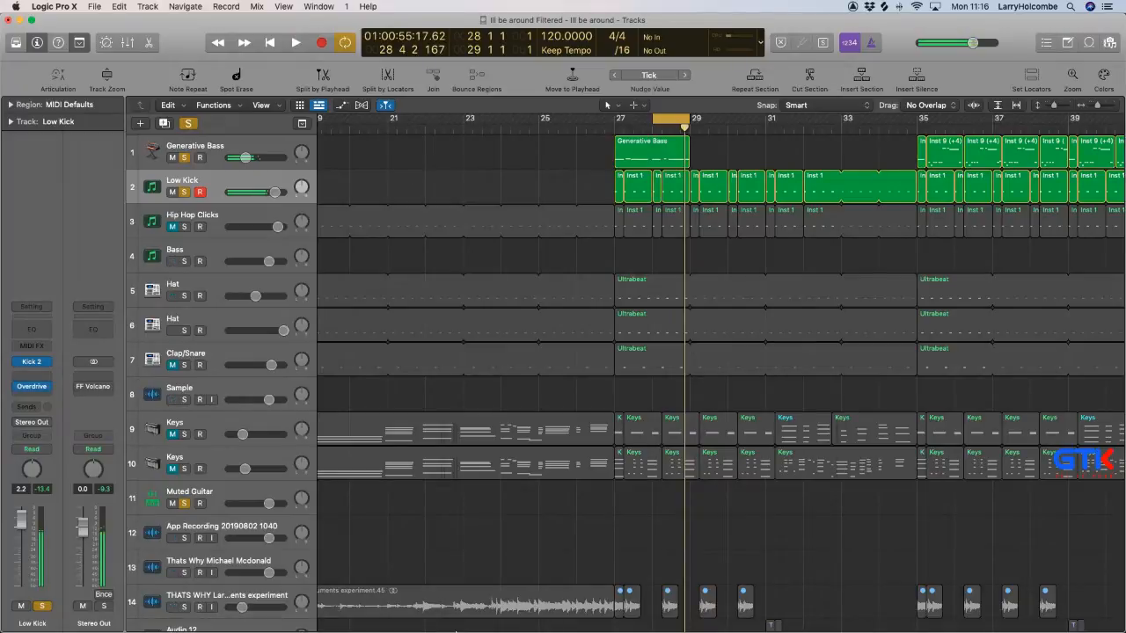
pyautogui.moveTo(477, 616)
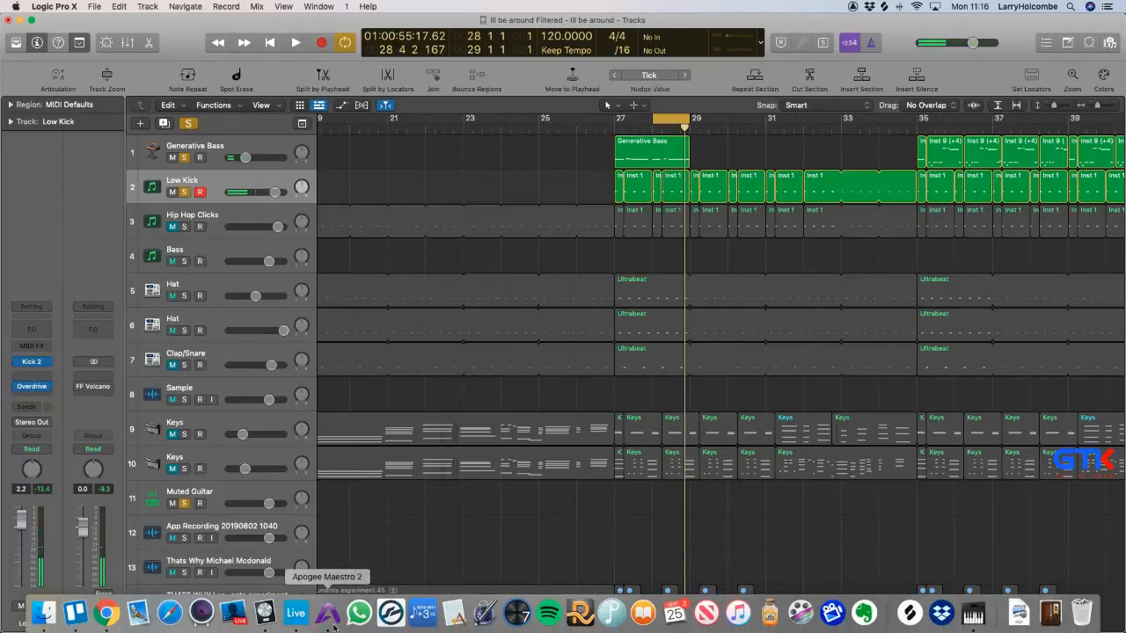
pyautogui.click(295, 614)
pyautogui.click(64, 7)
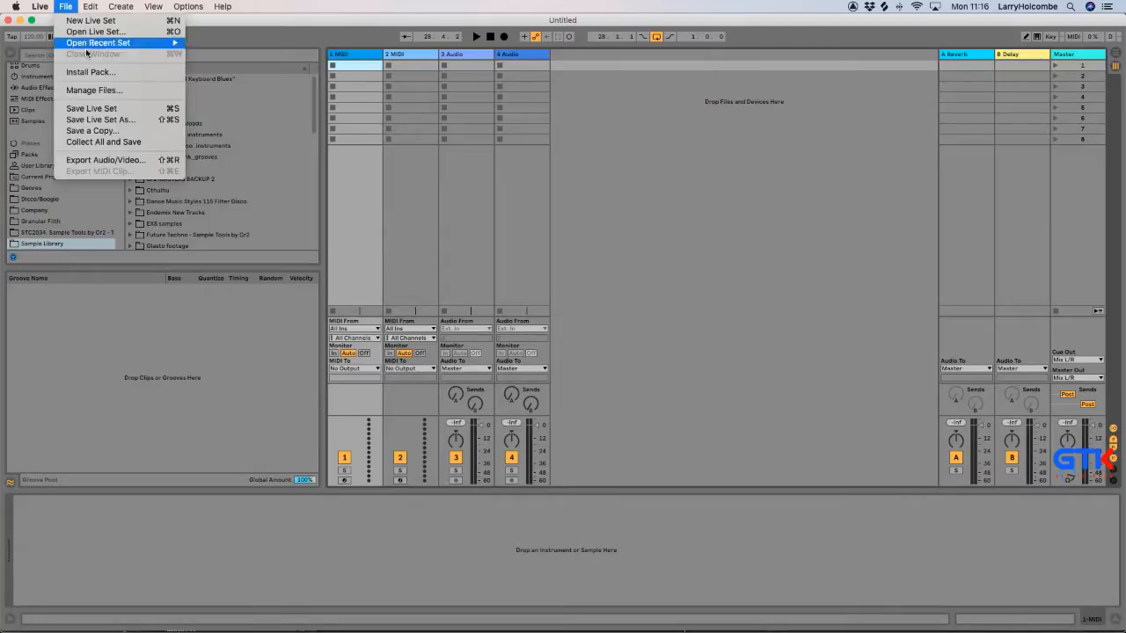
pyautogui.moveTo(110, 44)
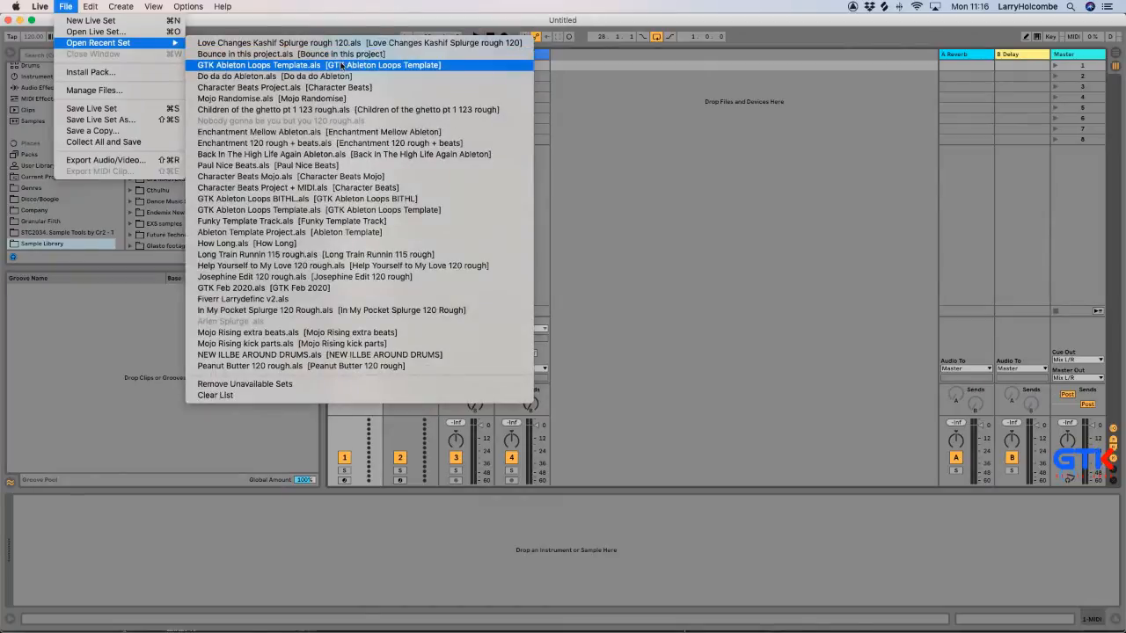
pyautogui.click(303, 87)
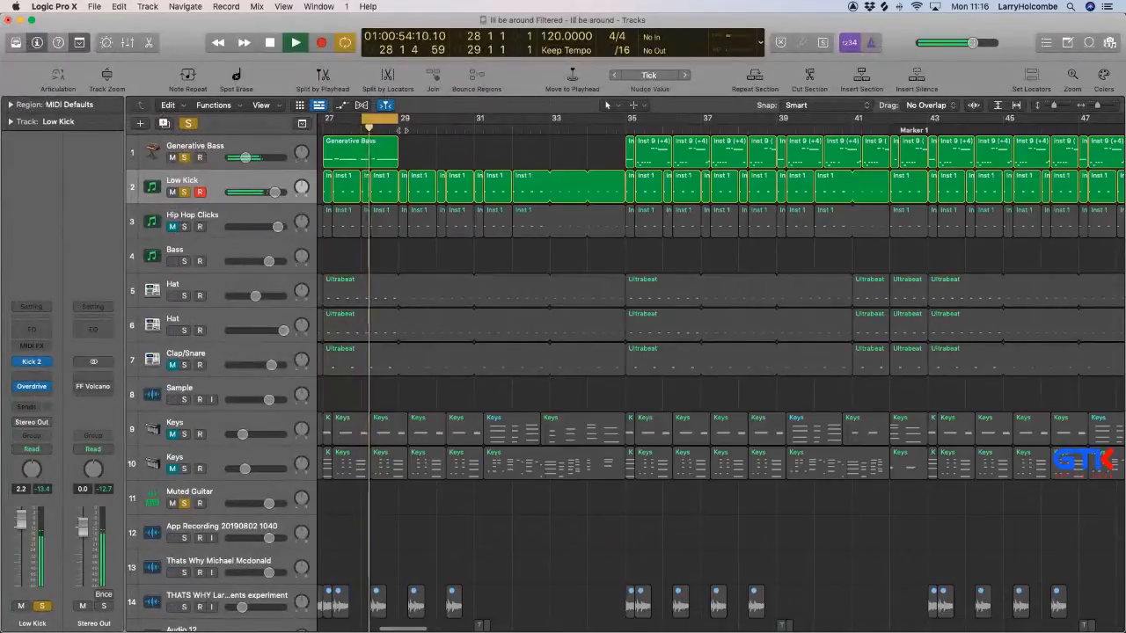
# Return to Logic Pro, stop playback and select the Generative Bass track.
pyautogui.hscroll(-5, 428, 138)
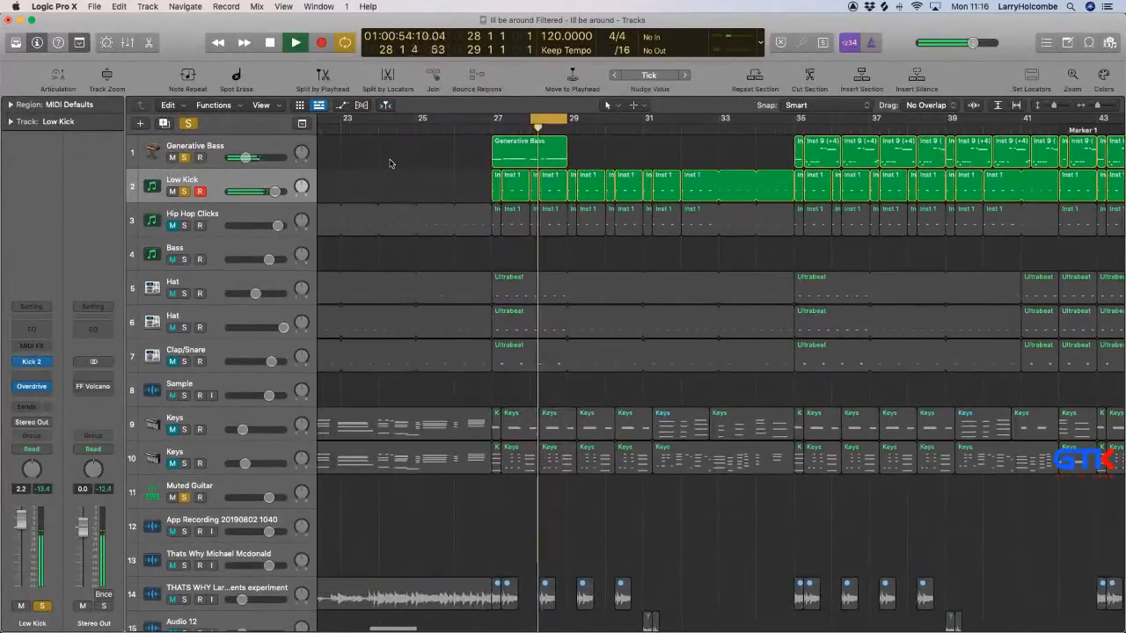
pyautogui.press('space')
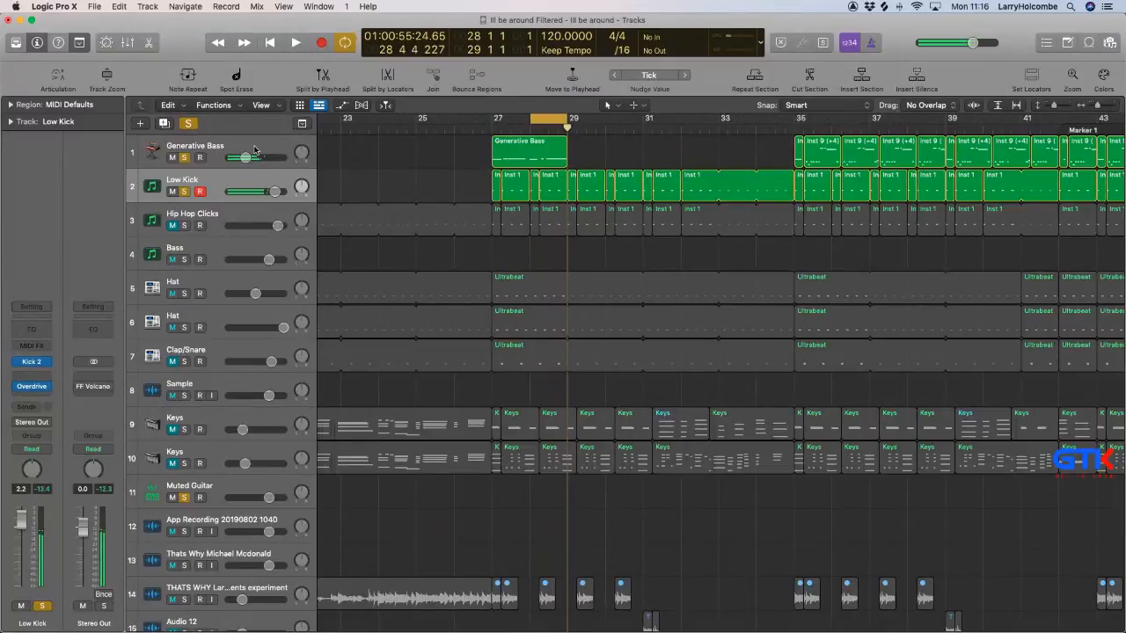
pyautogui.click(378, 159)
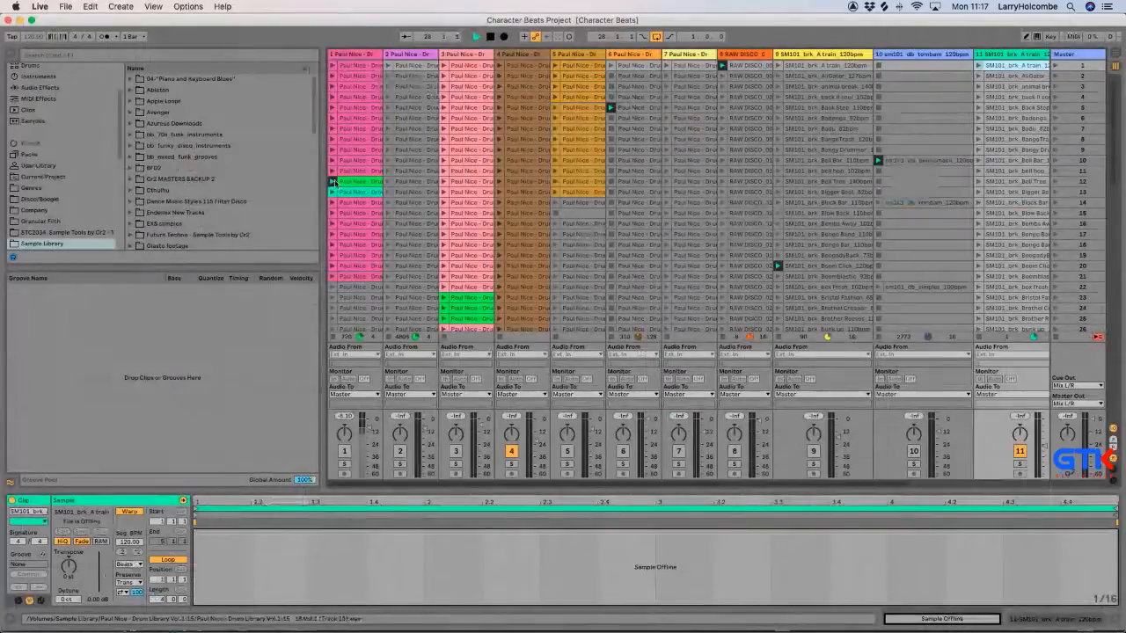
# Switch to Ableton Live, launch the scene 12 Paul Nice drum clip on track 1 and activate that track.
pyautogui.click(333, 181)
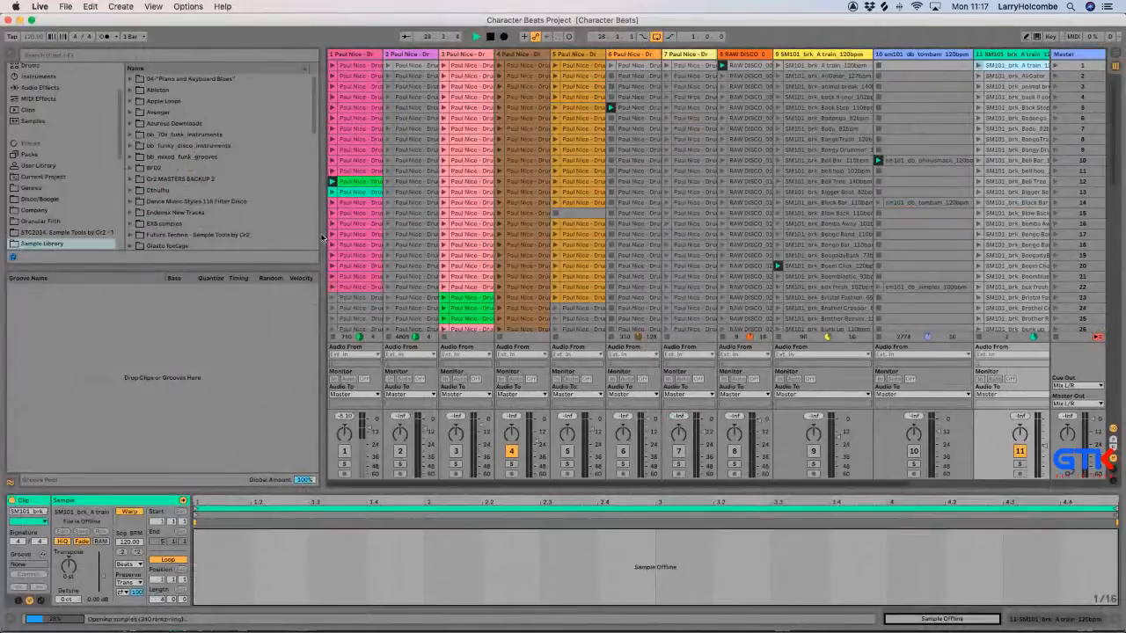
pyautogui.click(345, 451)
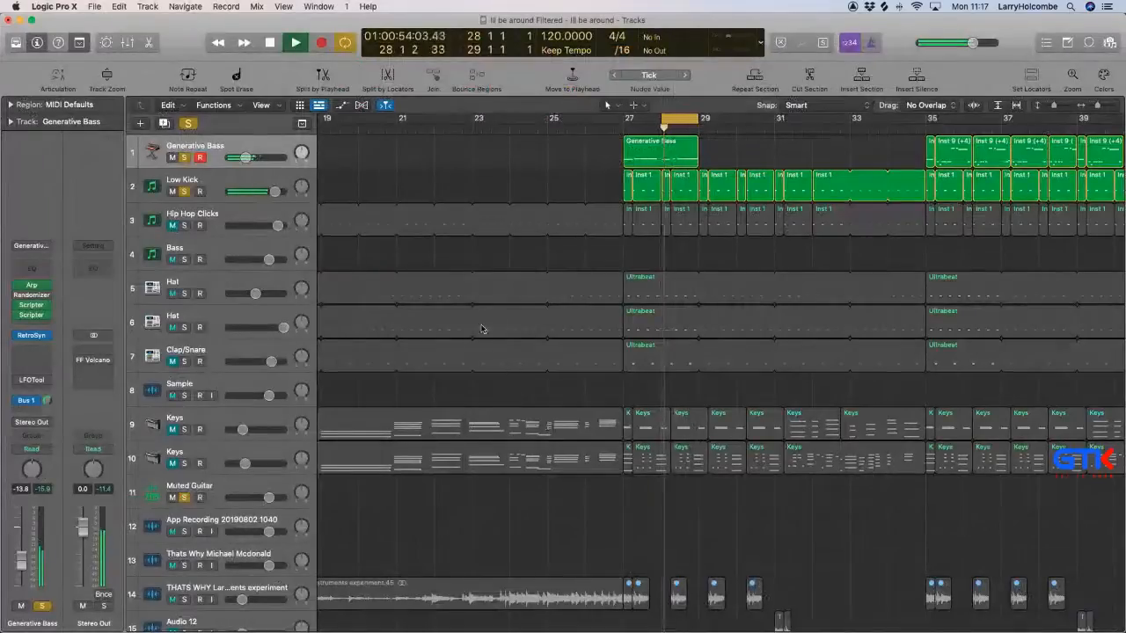
# In Logic Pro's mixer, stop playback, raise the Aux 1 ReWire channel's fader to -12.2 dB and solo it.
pyautogui.press('x')
pyautogui.hscroll(10, 627, 372)
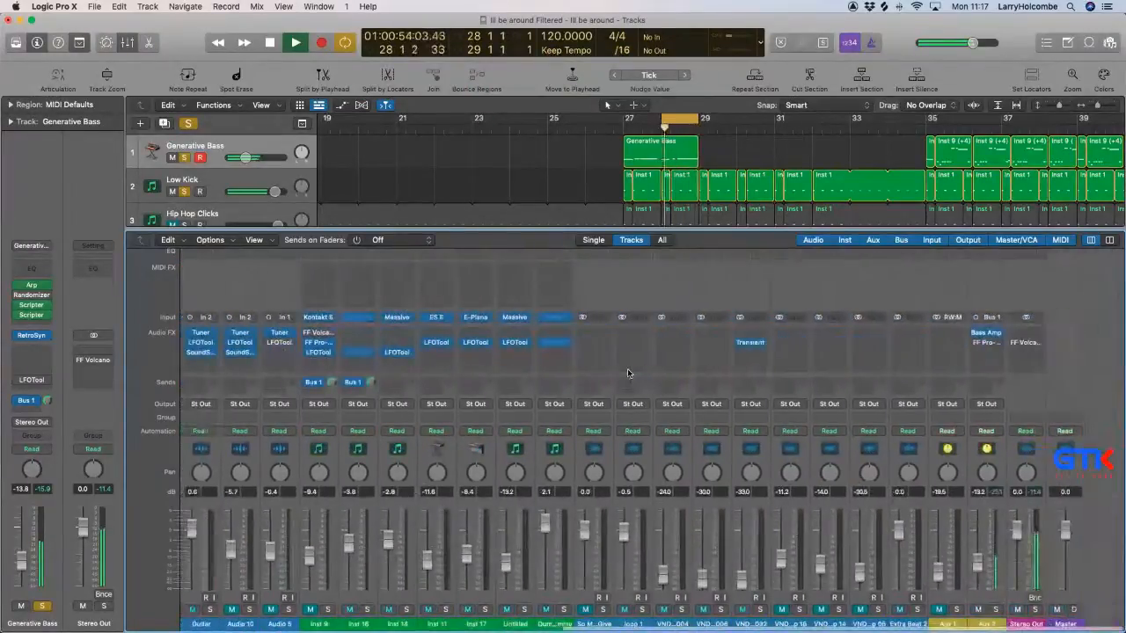
pyautogui.press('space')
pyautogui.click(982, 564)
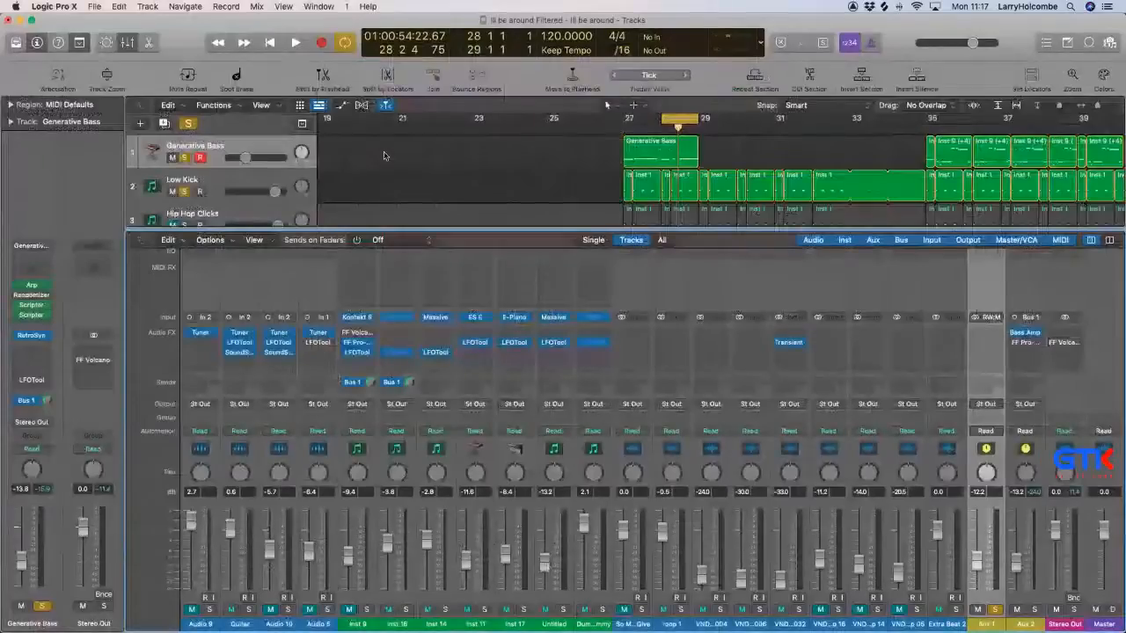
# Close the mixer and reduce the track heights so more tracks fit in the arrangement.
pyautogui.press('x')
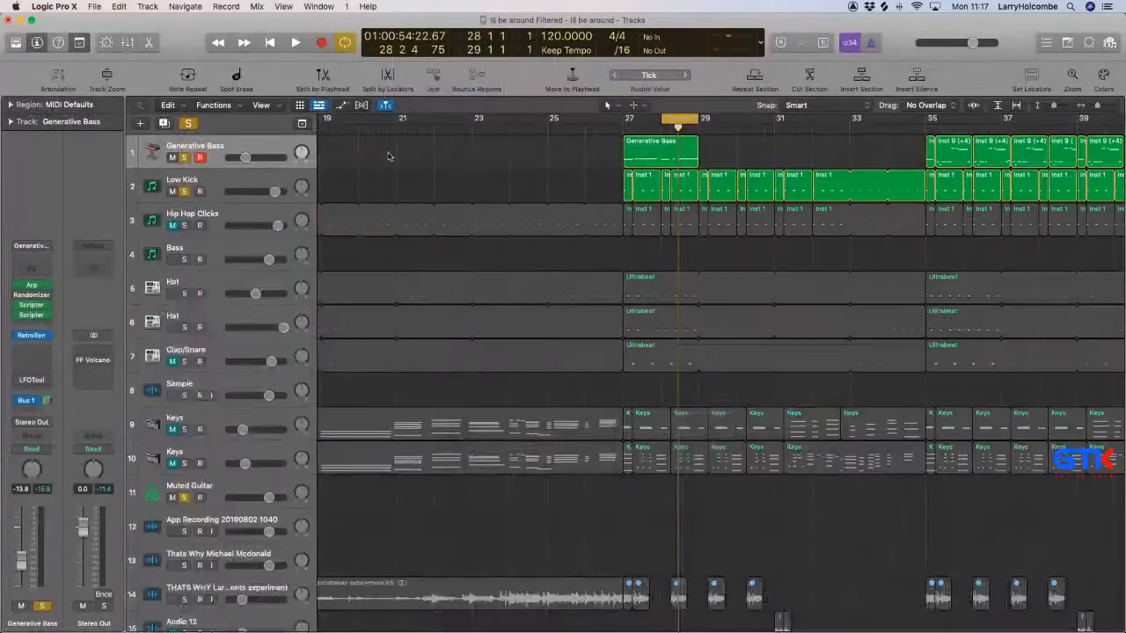
pyautogui.press('super+Up')
pyautogui.press('super+Up')
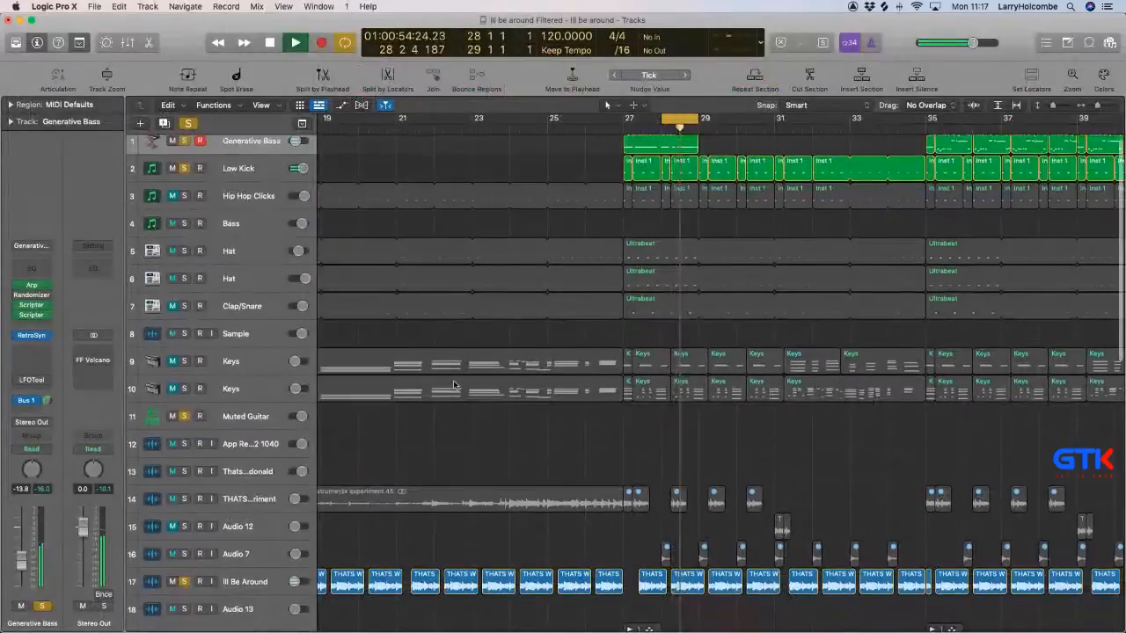
pyautogui.scroll(-5, 467, 384)
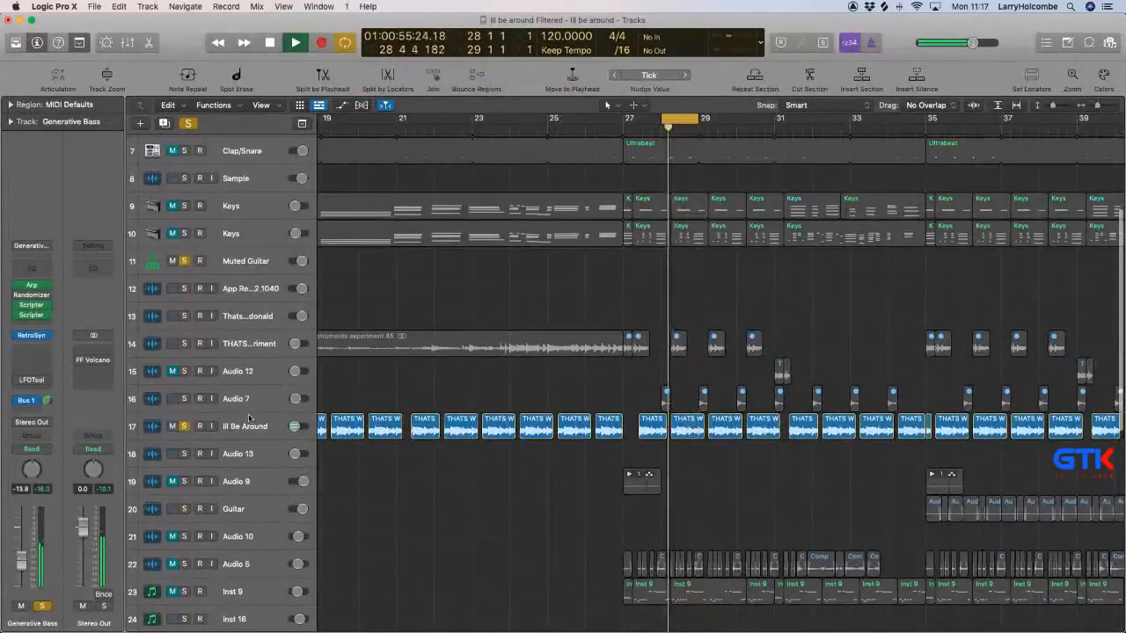
pyautogui.scroll(5, 249, 419)
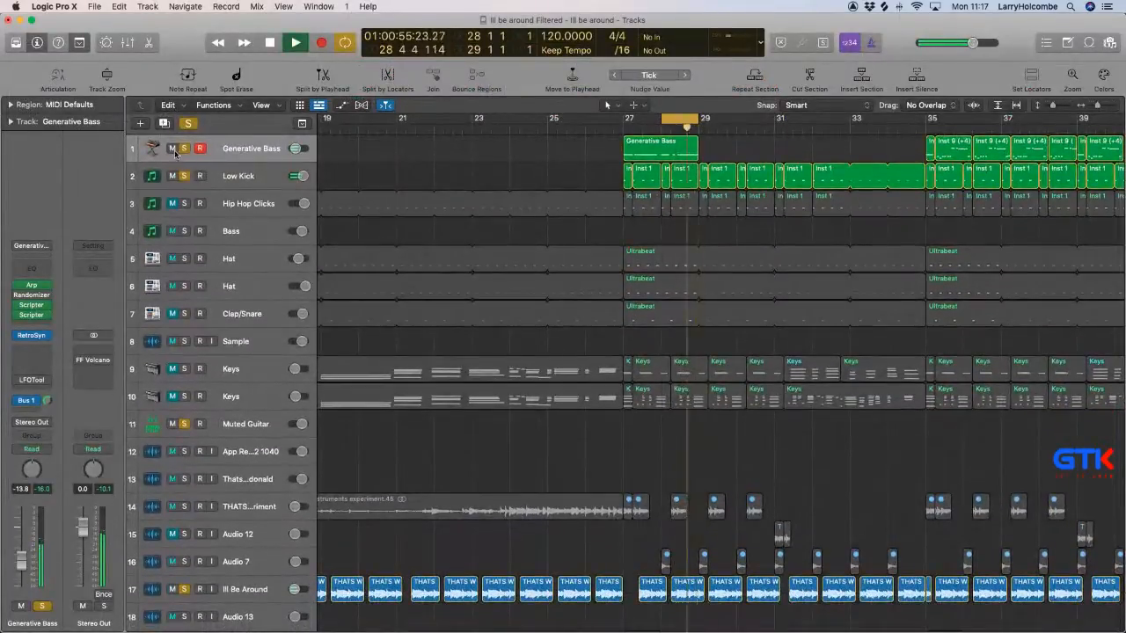
# Mute the Generative Bass track, duplicate it with its settings, and copy its region at bar 27 onto the duplicate.
pyautogui.click(173, 148)
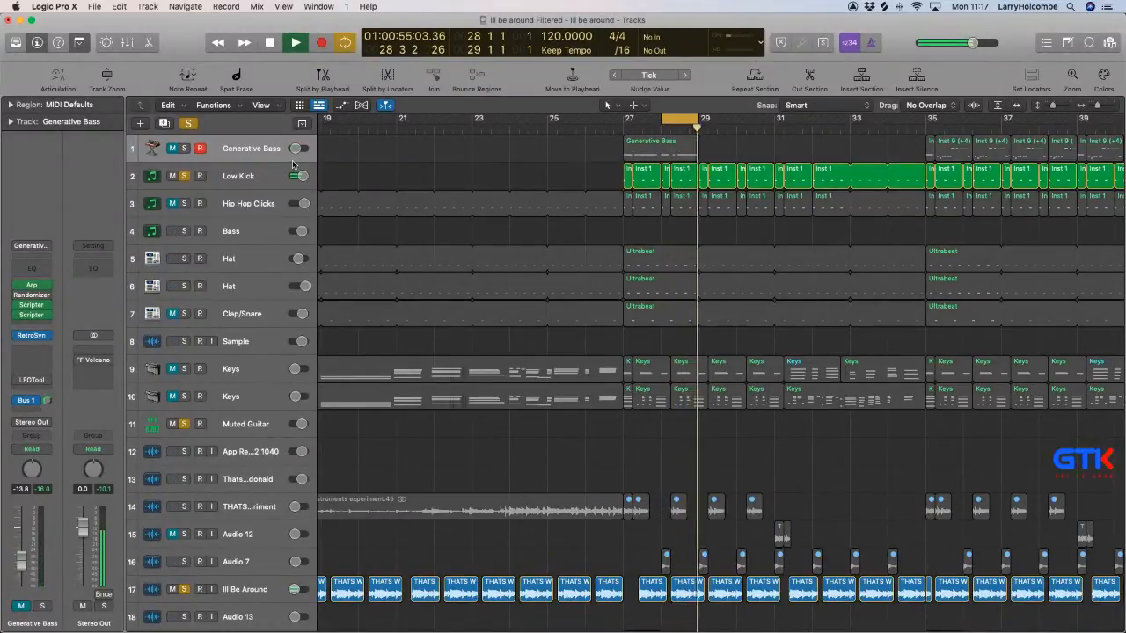
pyautogui.press('super+d')
pyautogui.moveTo(667, 155); pyautogui.dragTo(669, 182)
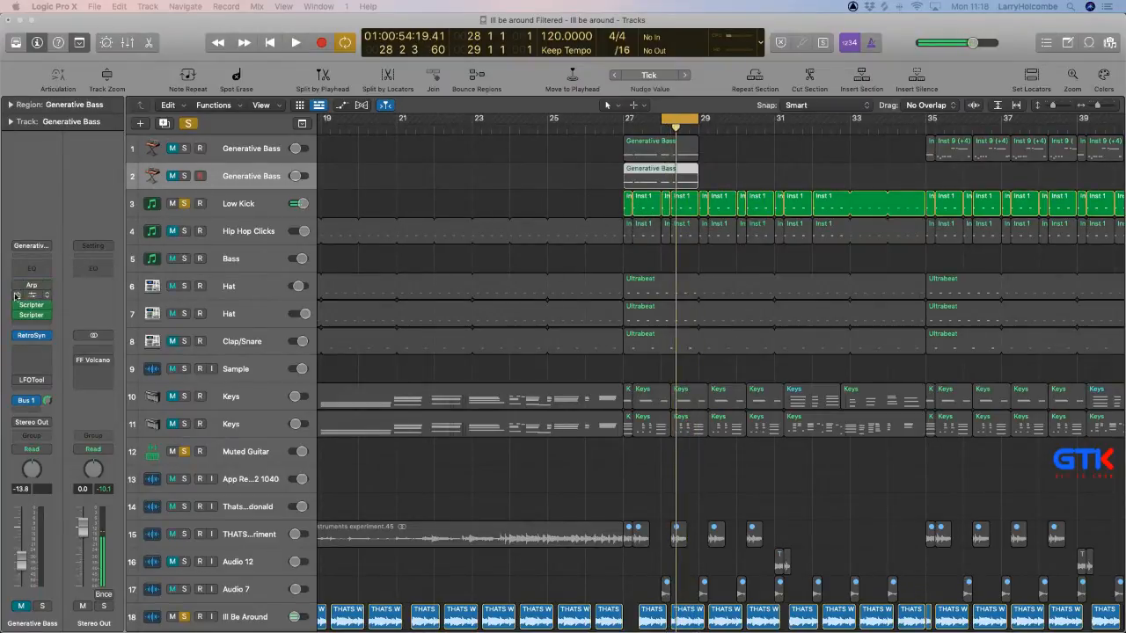
# Bypass the Arp, Randomizer and both Scripter effects on the duplicated bass track, and solo it for playback.
pyautogui.click(20, 322)
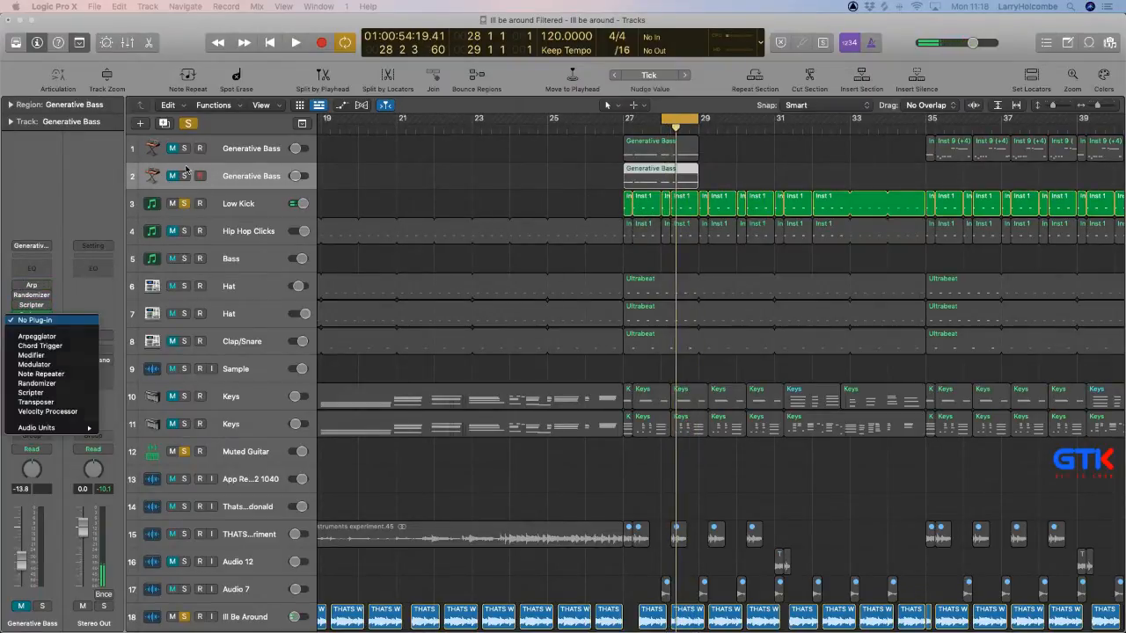
pyautogui.click(185, 173)
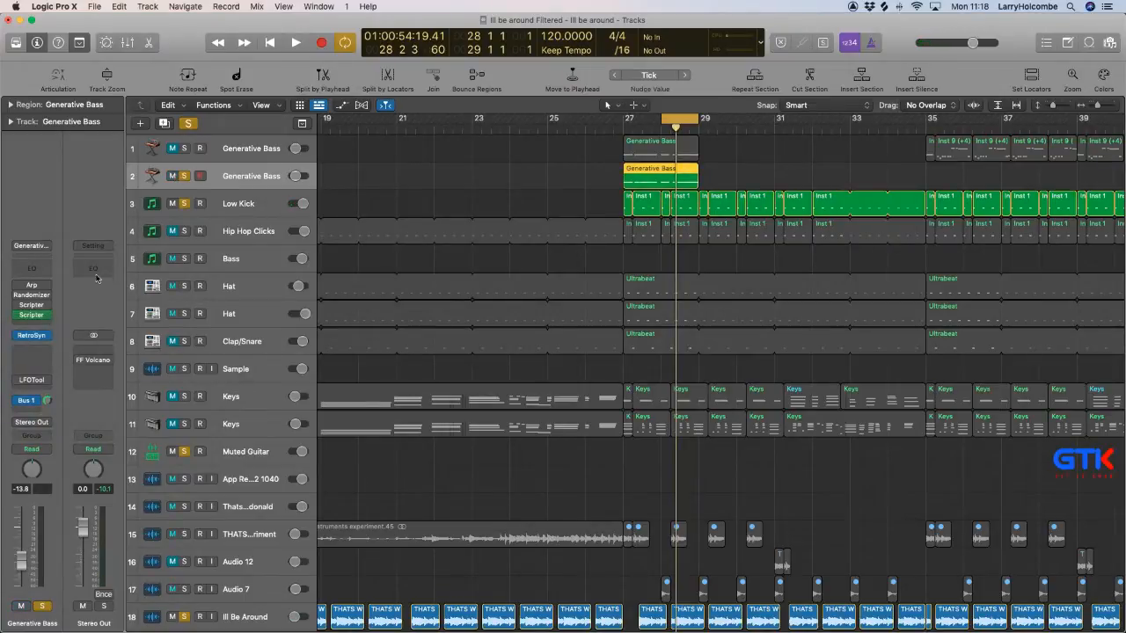
pyautogui.press('space')
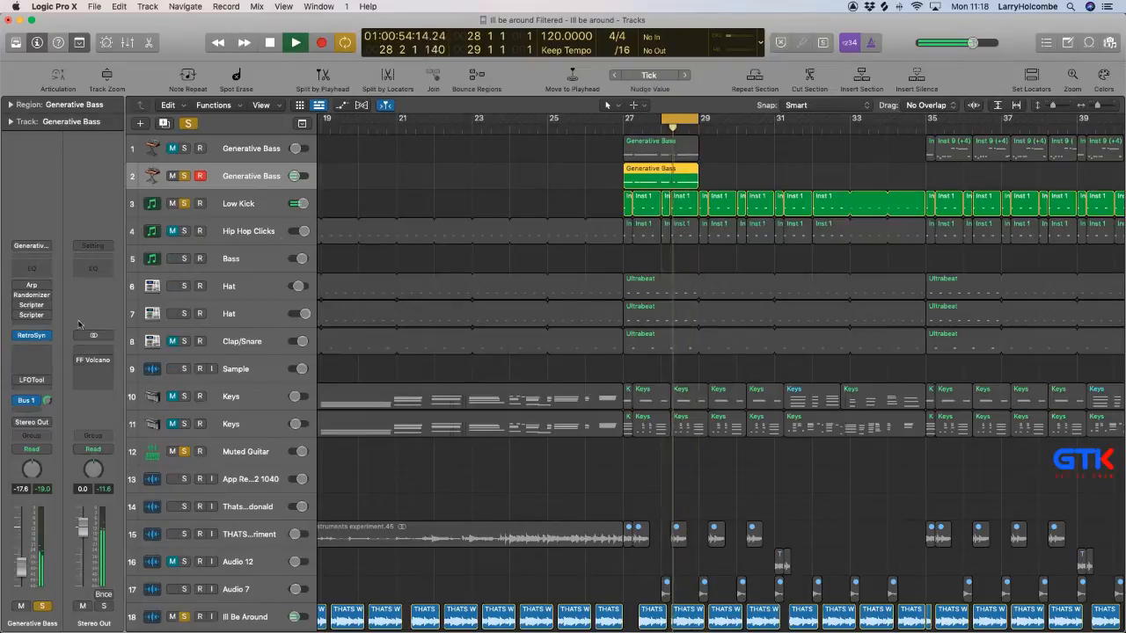
# Replace Retro Synth on the duplicated bass track with the Native Instruments Massive synth.
pyautogui.click(46, 336)
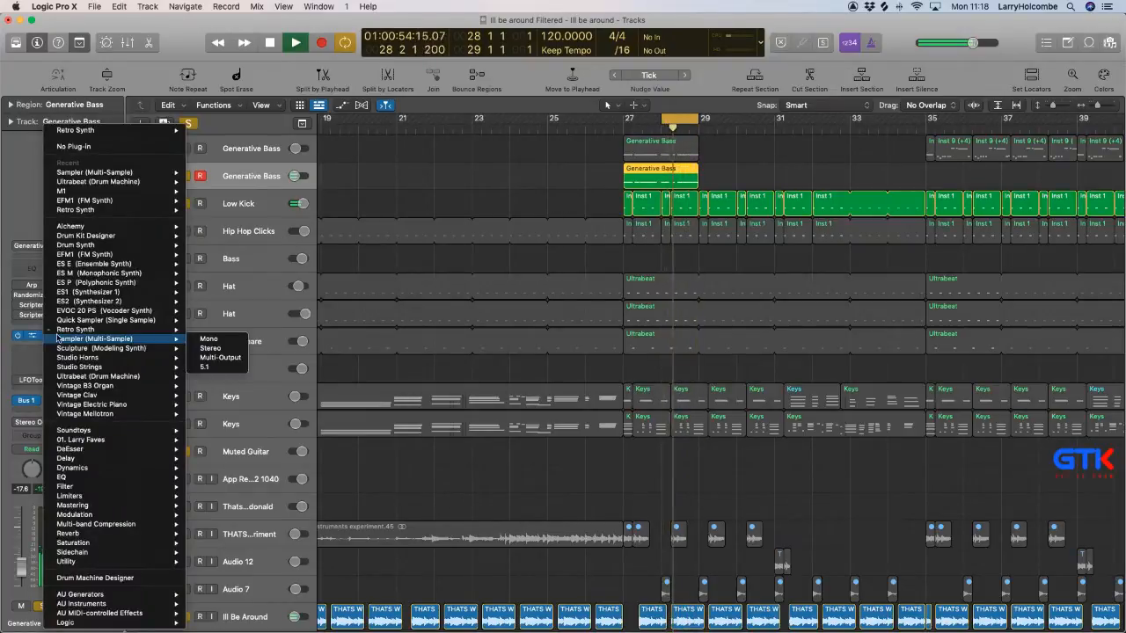
pyautogui.moveTo(100, 605)
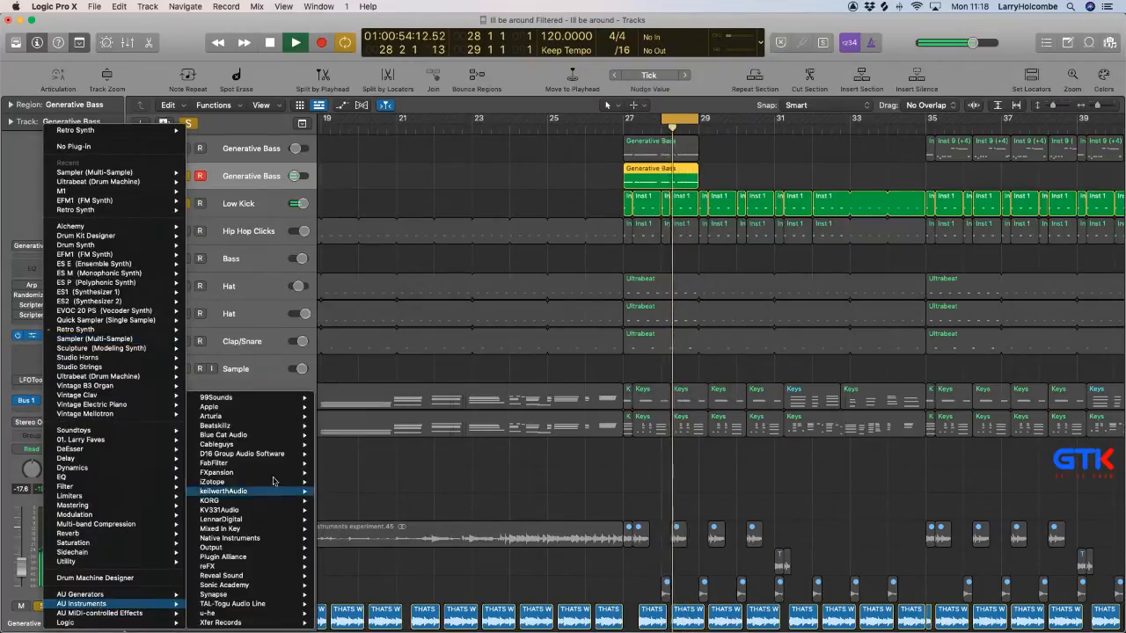
pyautogui.moveTo(264, 537)
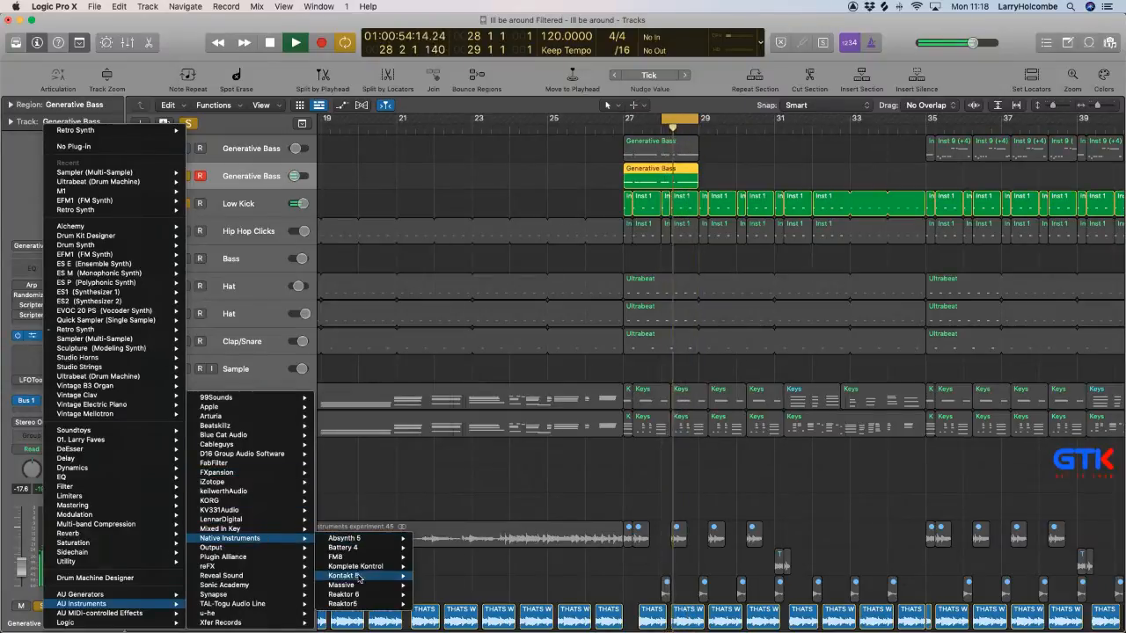
pyautogui.moveTo(378, 584)
pyautogui.click(436, 595)
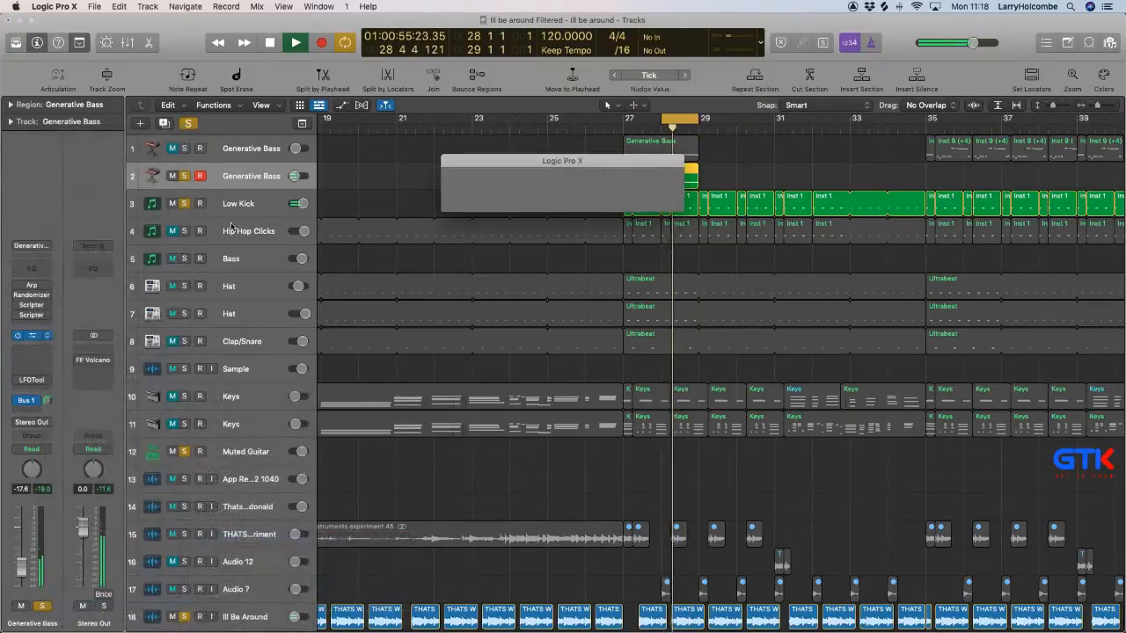
pyautogui.moveTo(449, 189); pyautogui.dragTo(259, 58)
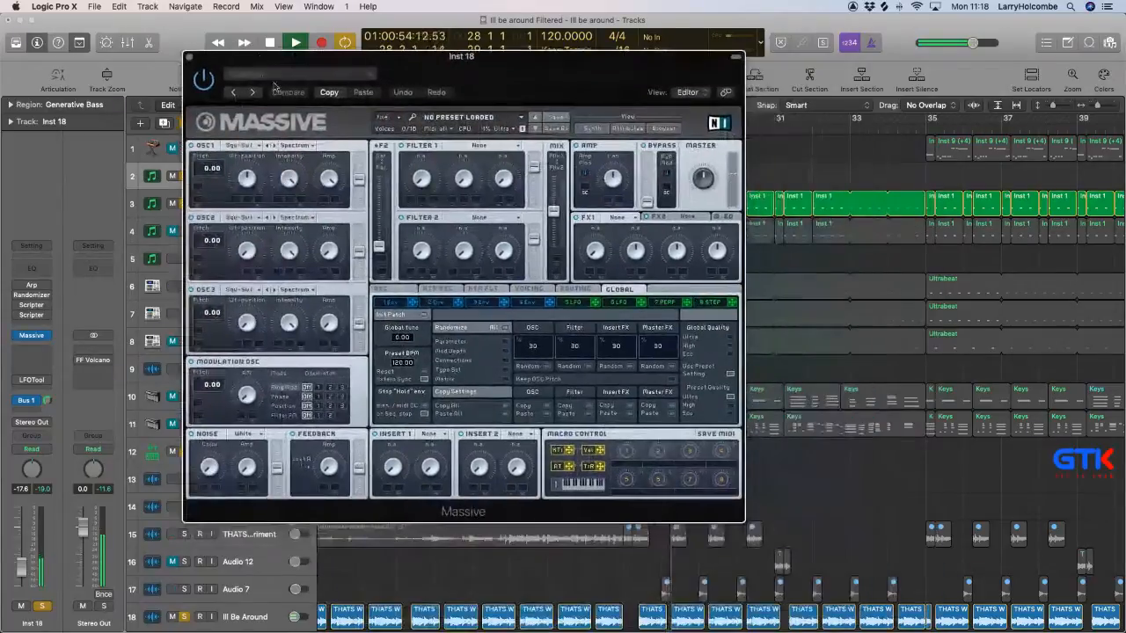
# Set Massive's Filter 1 to Daft and OSC2's pitch to -12.00, view envelope 4 and close the plug-in.
pyautogui.click(383, 119)
pyautogui.moveTo(405, 182)
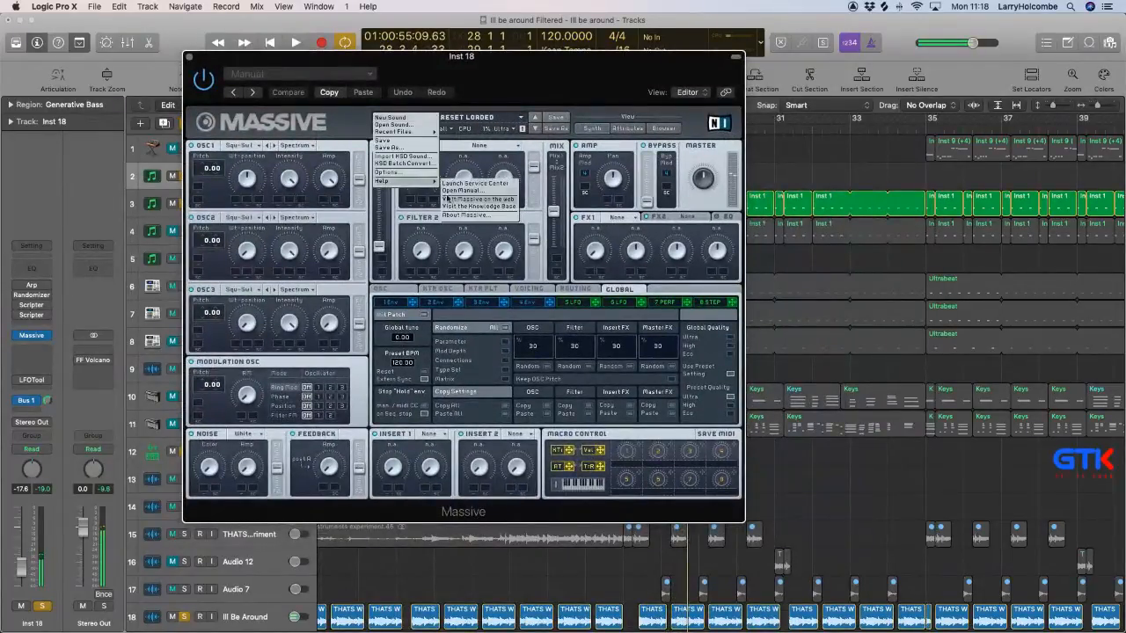
pyautogui.click(483, 146)
pyautogui.click(486, 146)
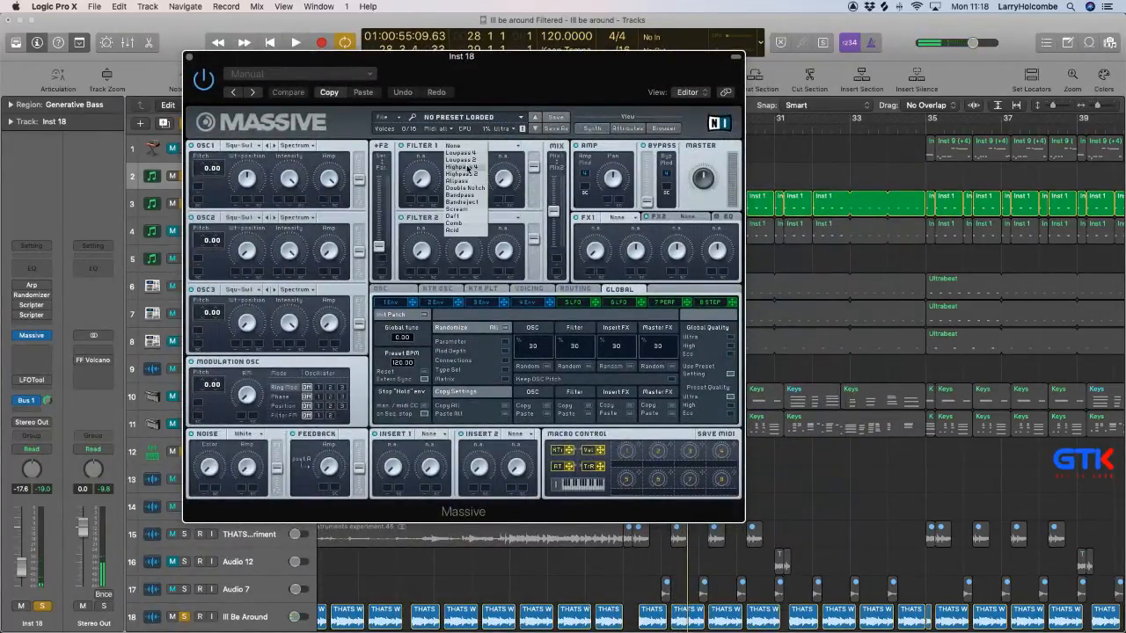
pyautogui.click(461, 216)
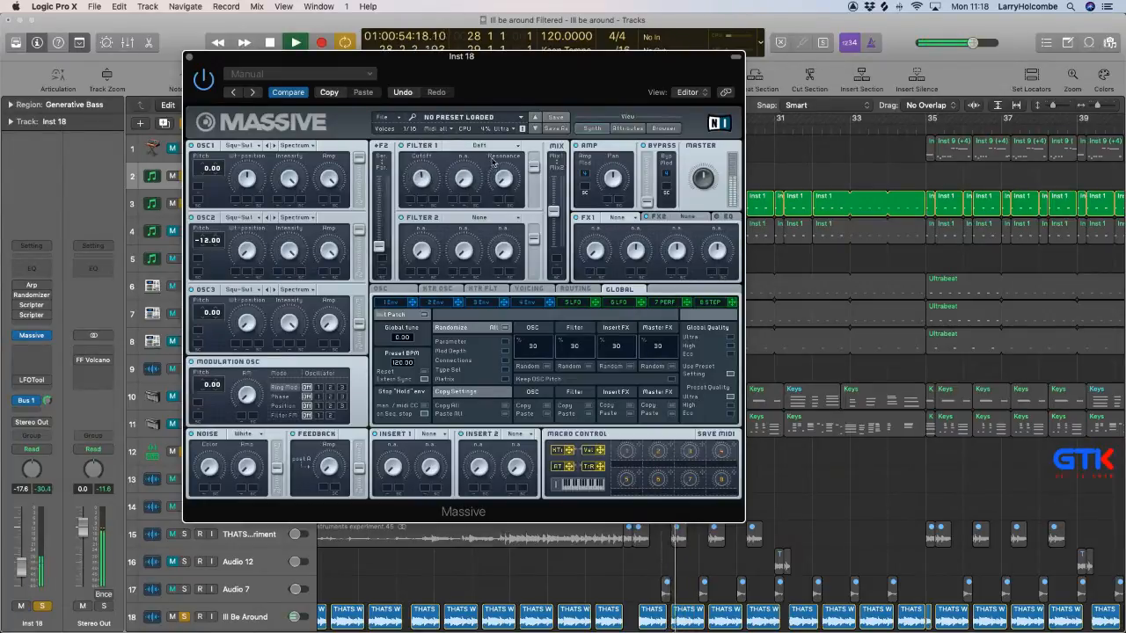
pyautogui.click(527, 303)
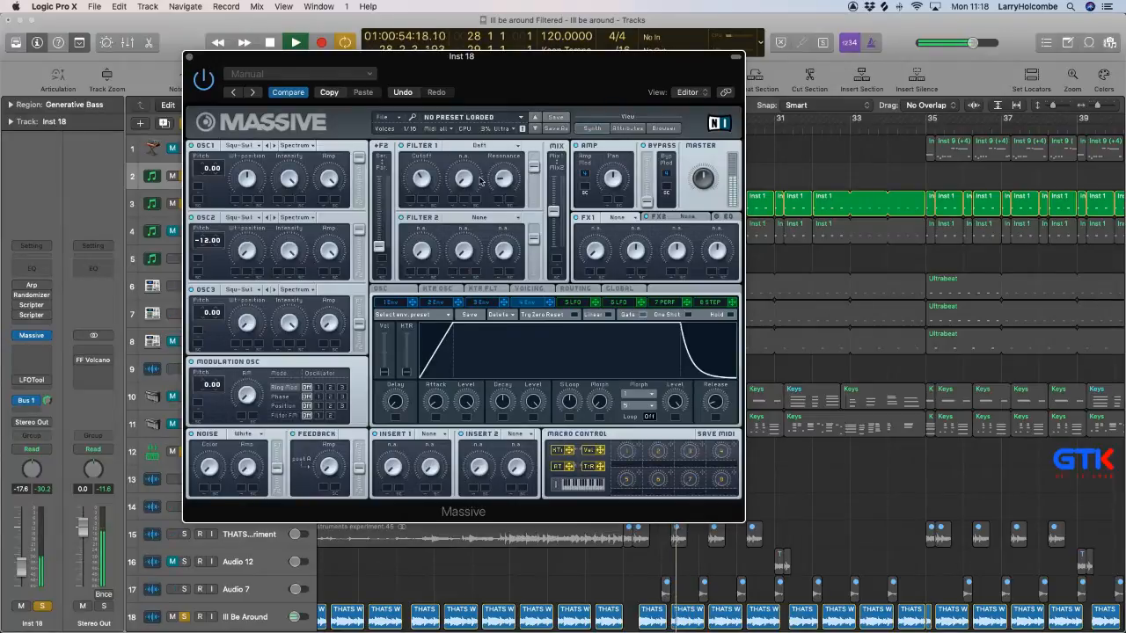
pyautogui.click(190, 57)
# Open the Inst 18 bass region in the Piano Roll and shorten bar 28's opening E1 note and its final long F#1 note.
pyautogui.click(551, 178)
pyautogui.doubleClick(650, 175)
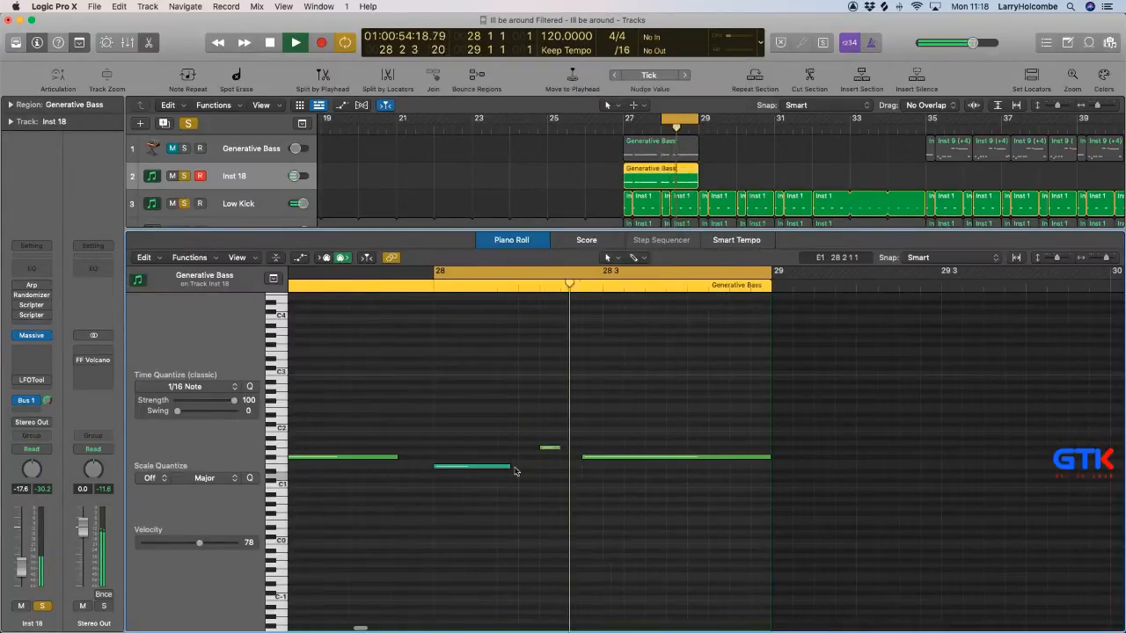
pyautogui.moveTo(505, 467)
pyautogui.mouseDown()
pyautogui.moveTo(470, 469)
pyautogui.moveTo(497, 475)
pyautogui.mouseUp()
pyautogui.click(486, 437)
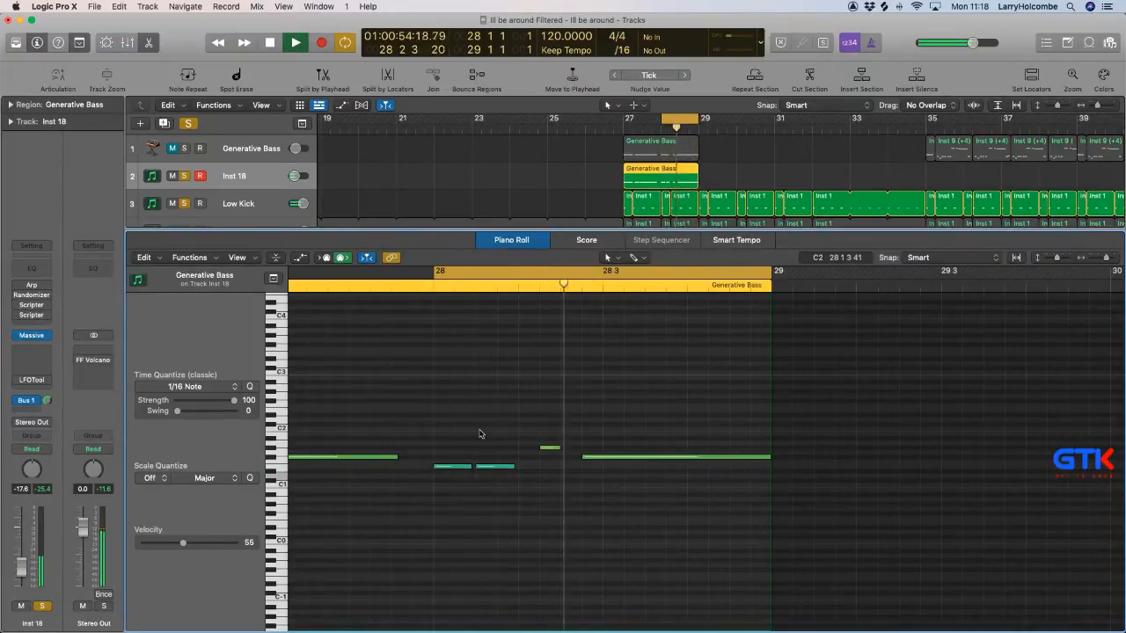
pyautogui.press('super+z')
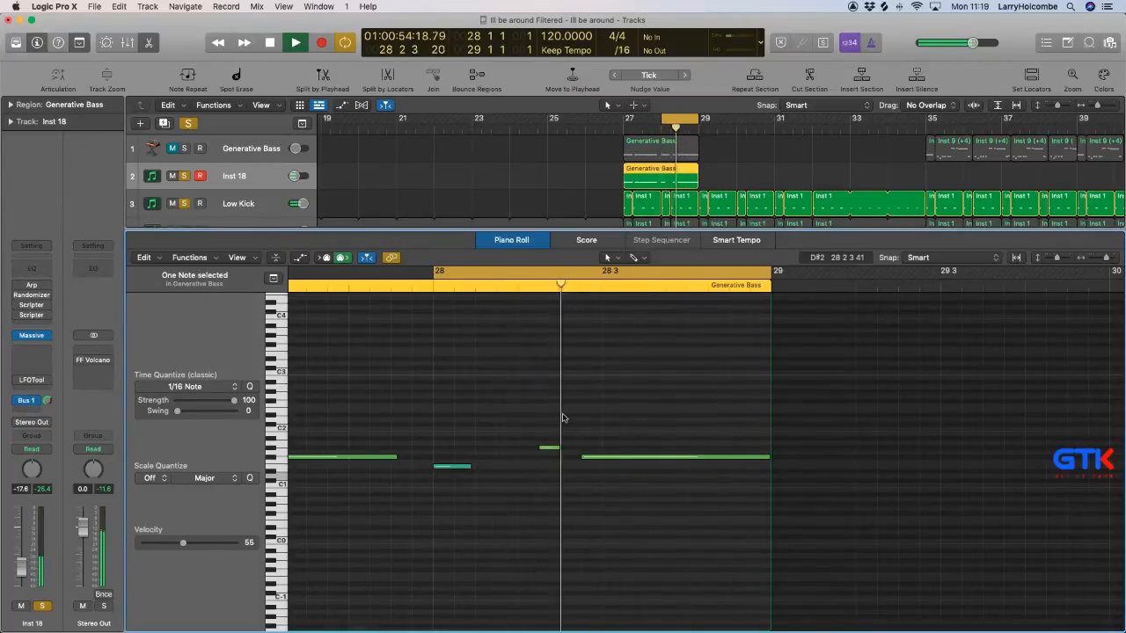
pyautogui.moveTo(769, 457); pyautogui.dragTo(686, 458)
pyautogui.click(629, 407)
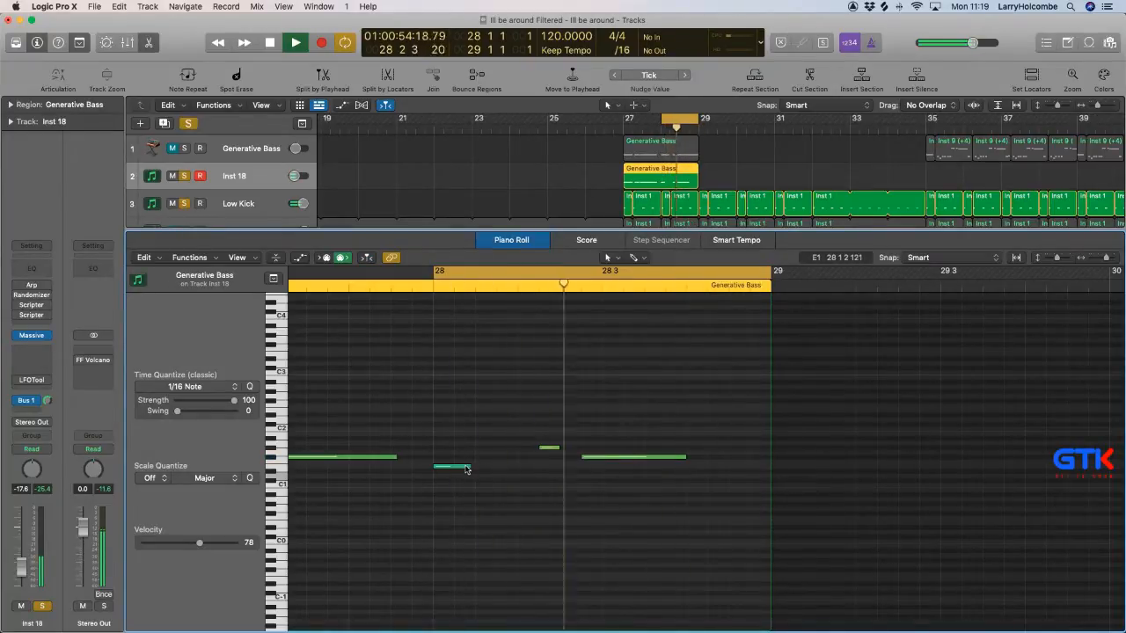
# Add three short F#1 notes after bar 28's long note, at 28 4 1, 28 4 2 and 28 4 3.
pyautogui.moveTo(611, 458); pyautogui.dragTo(717, 461)
pyautogui.moveTo(794, 458); pyautogui.dragTo(743, 467)
pyautogui.click(729, 429)
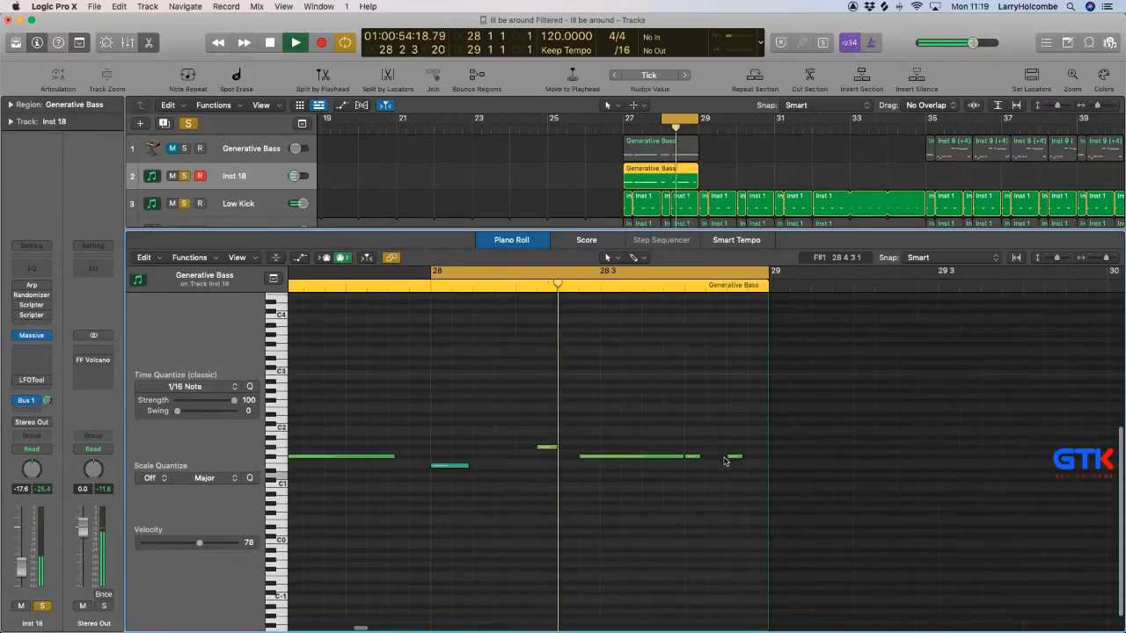
pyautogui.moveTo(698, 459); pyautogui.dragTo(718, 459)
pyautogui.click(734, 427)
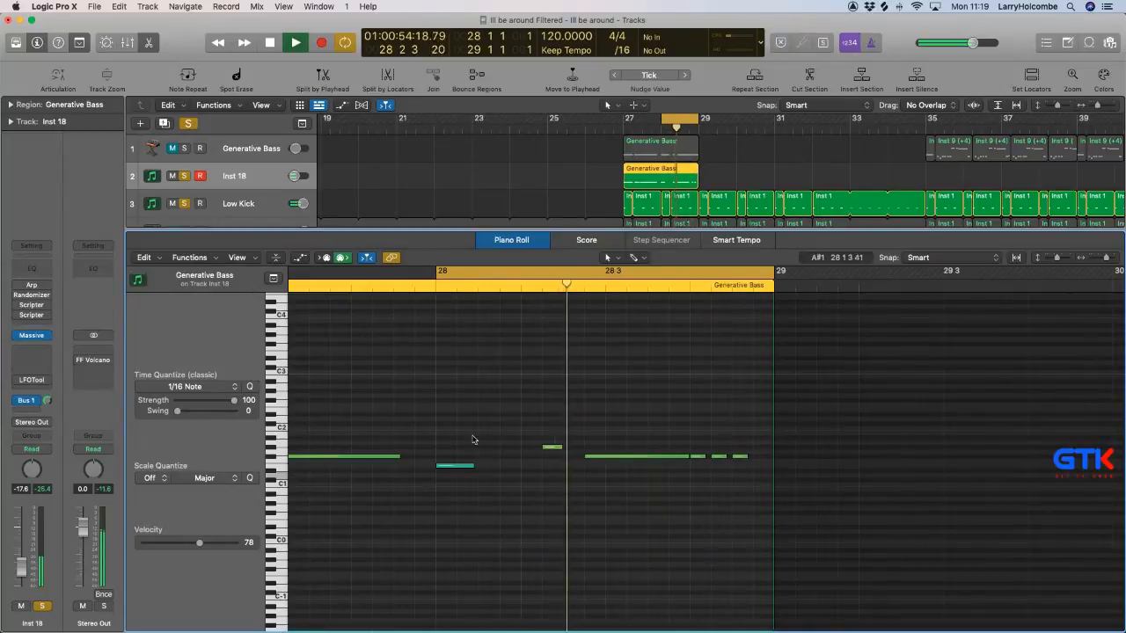
# Add a second short E1 note at 28 1 3 and raise the Inst 18 channel fader to -15.0 dB.
pyautogui.moveTo(459, 466); pyautogui.dragTo(505, 467)
pyautogui.click(489, 439)
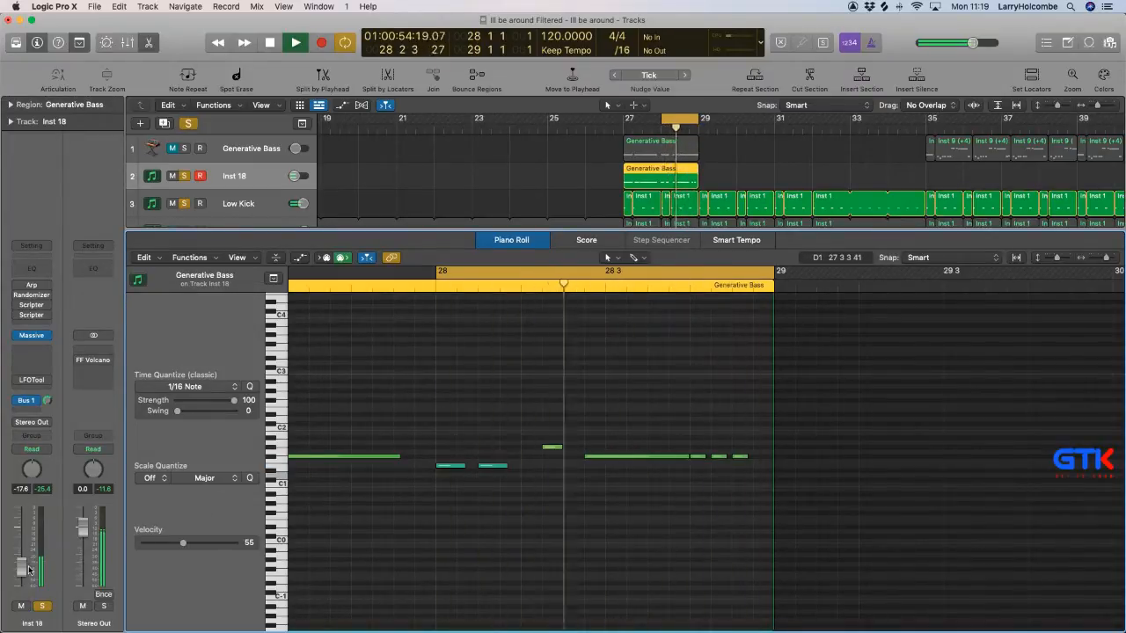
pyautogui.moveTo(24, 570); pyautogui.dragTo(23, 559)
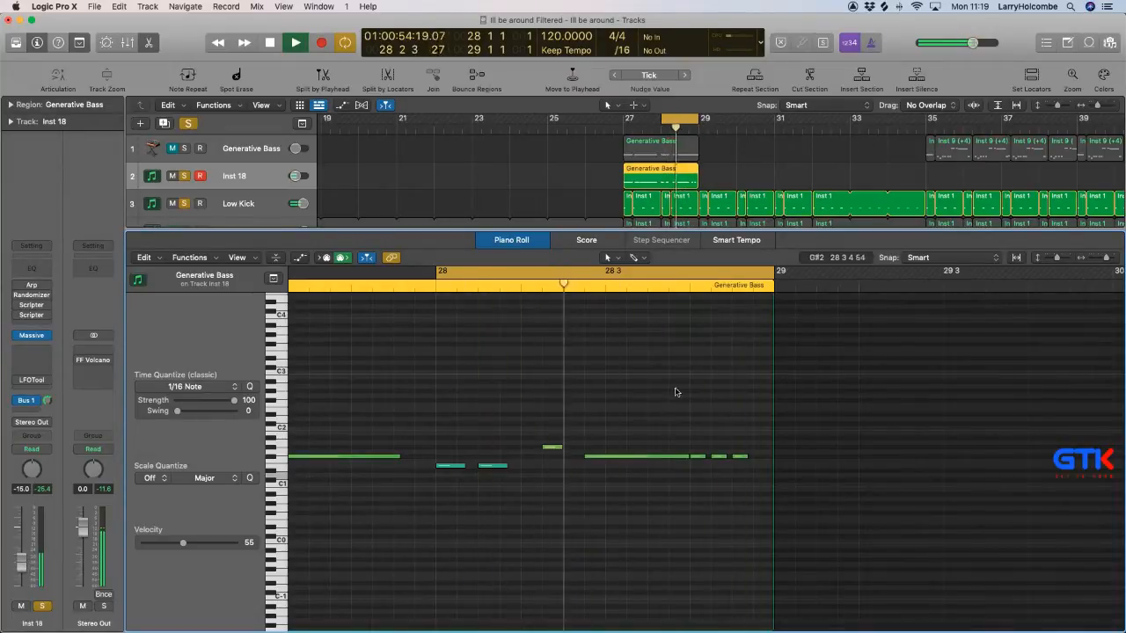
# Shorten bar 28's two E1 notes and its long F#1 note, and close the Piano Roll.
pyautogui.moveTo(462, 466); pyautogui.dragTo(496, 466)
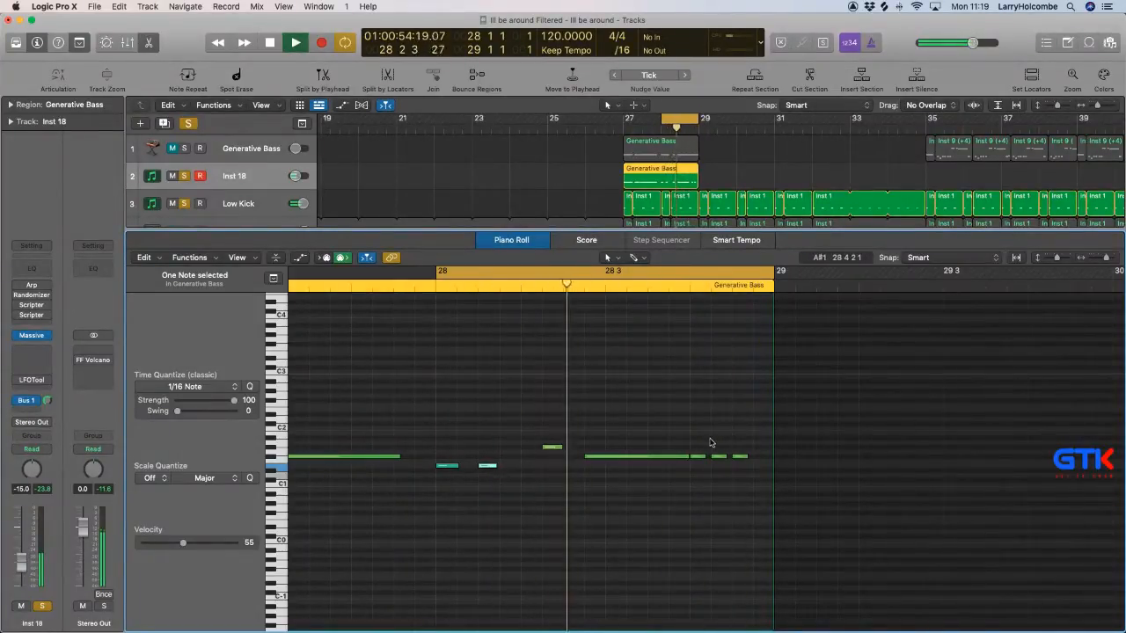
pyautogui.moveTo(687, 456); pyautogui.dragTo(673, 455)
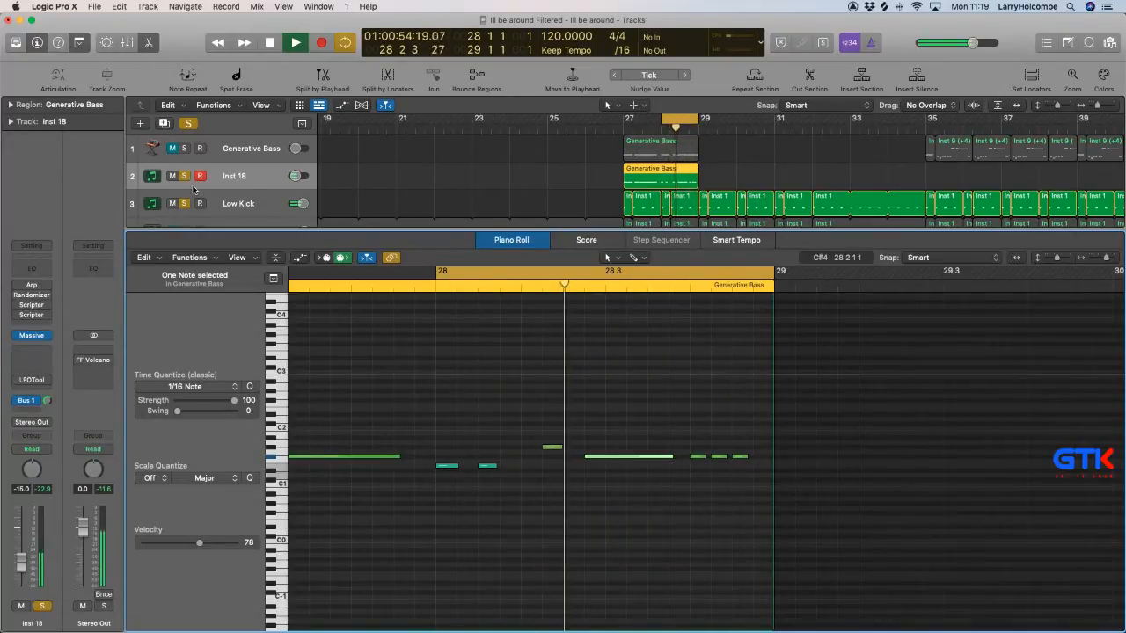
pyautogui.press('e')
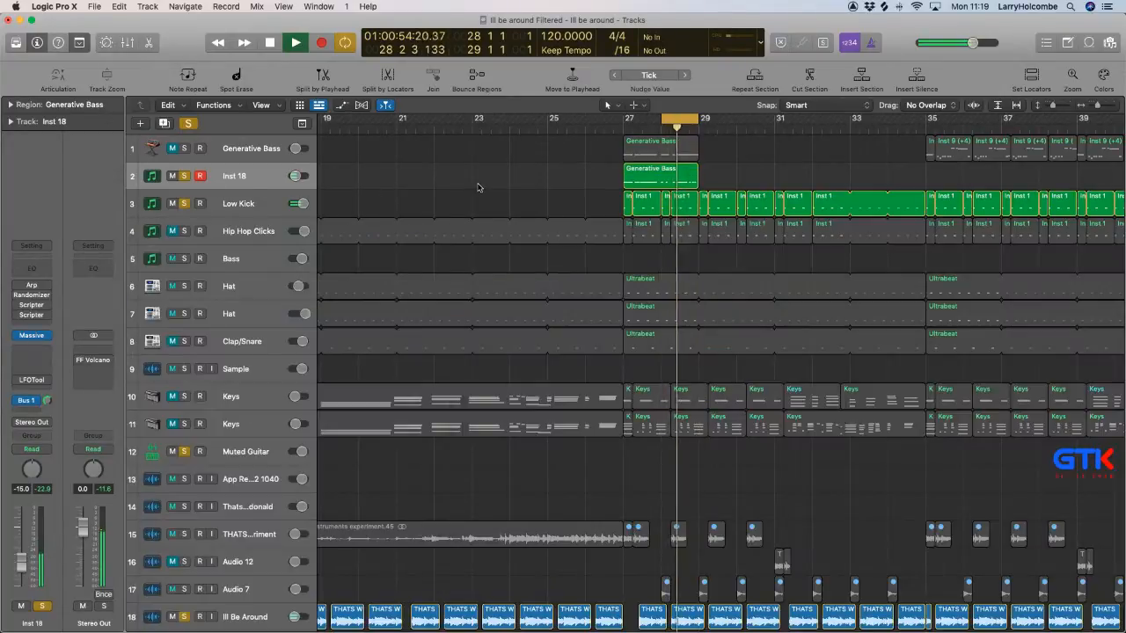
# Reopen the Inst 18 region in the Piano Roll and raise the middle of bar 28's three closing F#1 notes by one octave.
pyautogui.click(374, 193)
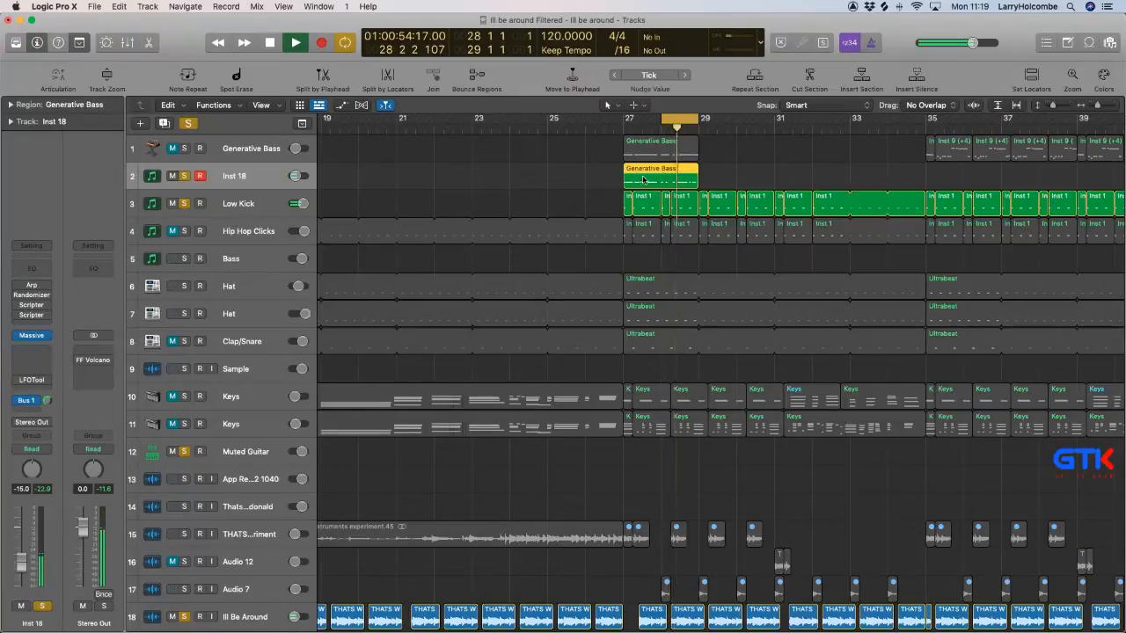
pyautogui.doubleClick(643, 179)
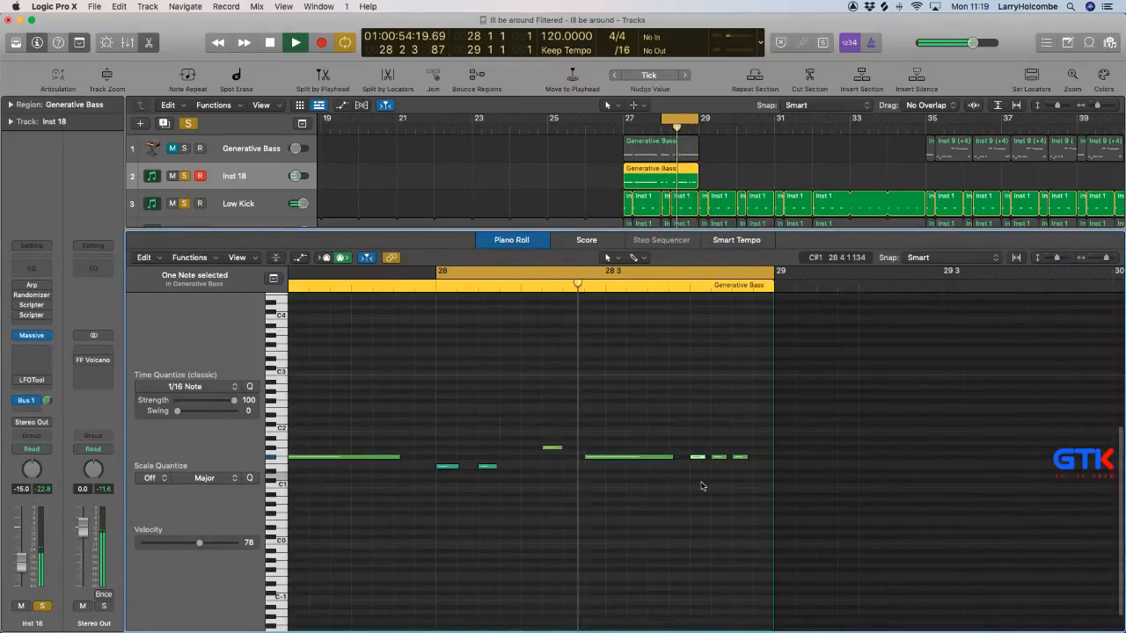
pyautogui.hotkey('alt', 'shift', 'Up')
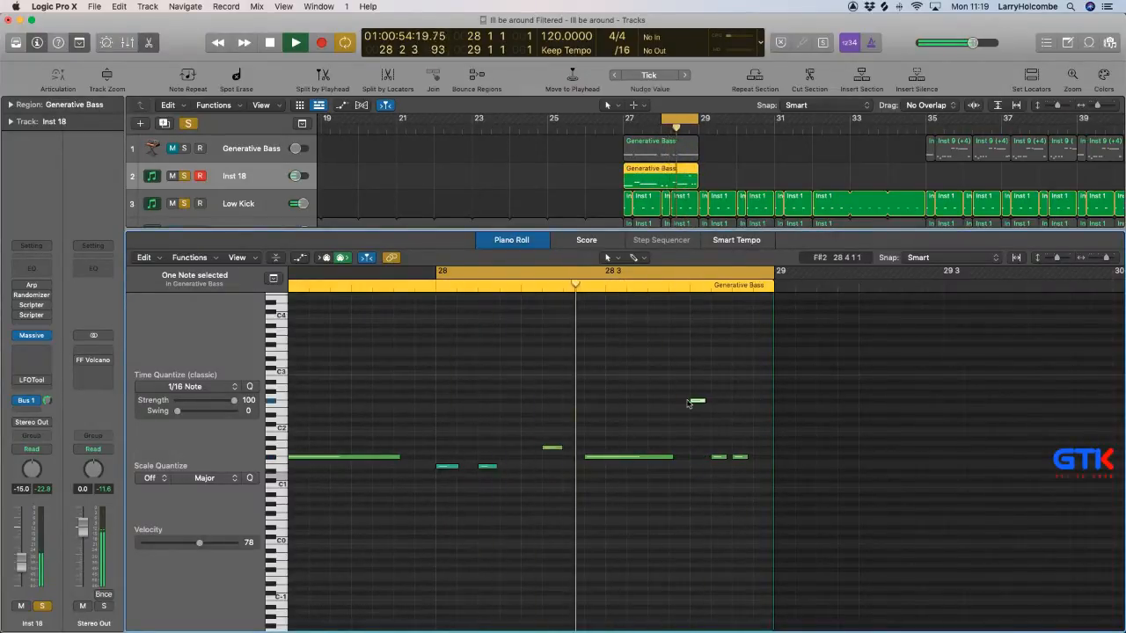
pyautogui.moveTo(692, 399); pyautogui.dragTo(718, 484)
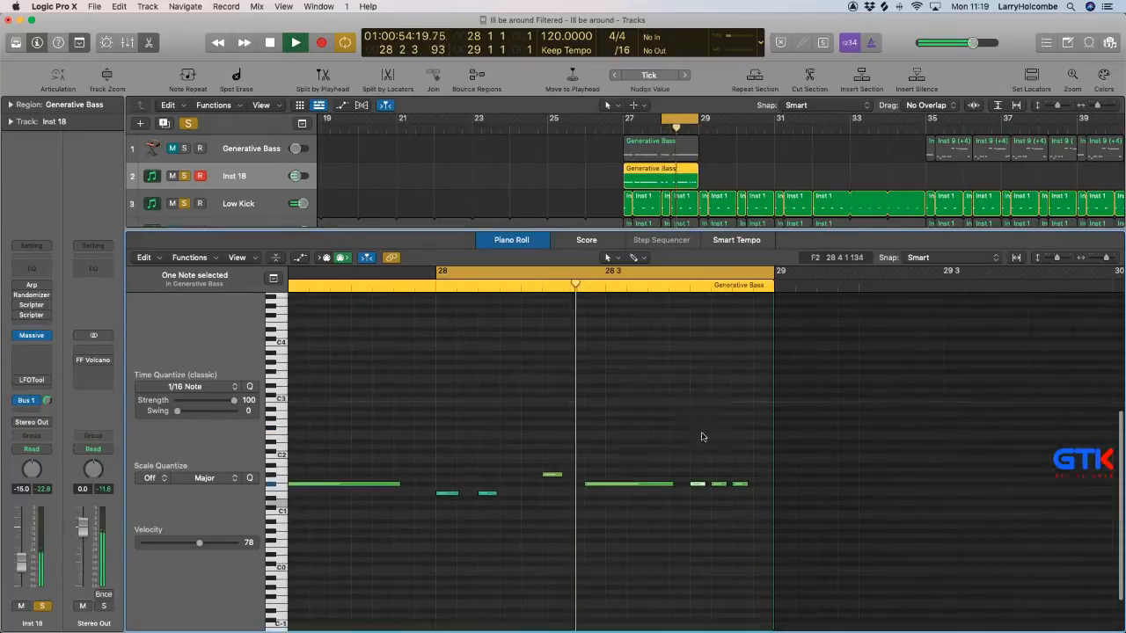
pyautogui.hotkey('alt', 'shift', 'Up')
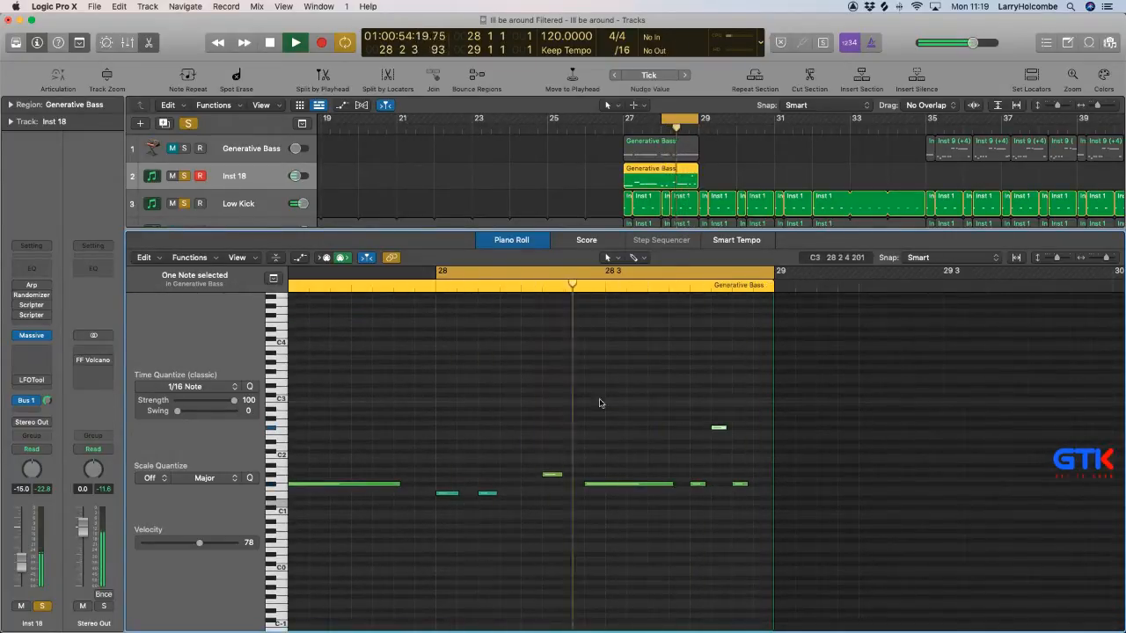
pyautogui.click(555, 392)
pyautogui.hscroll(3, 554, 392)
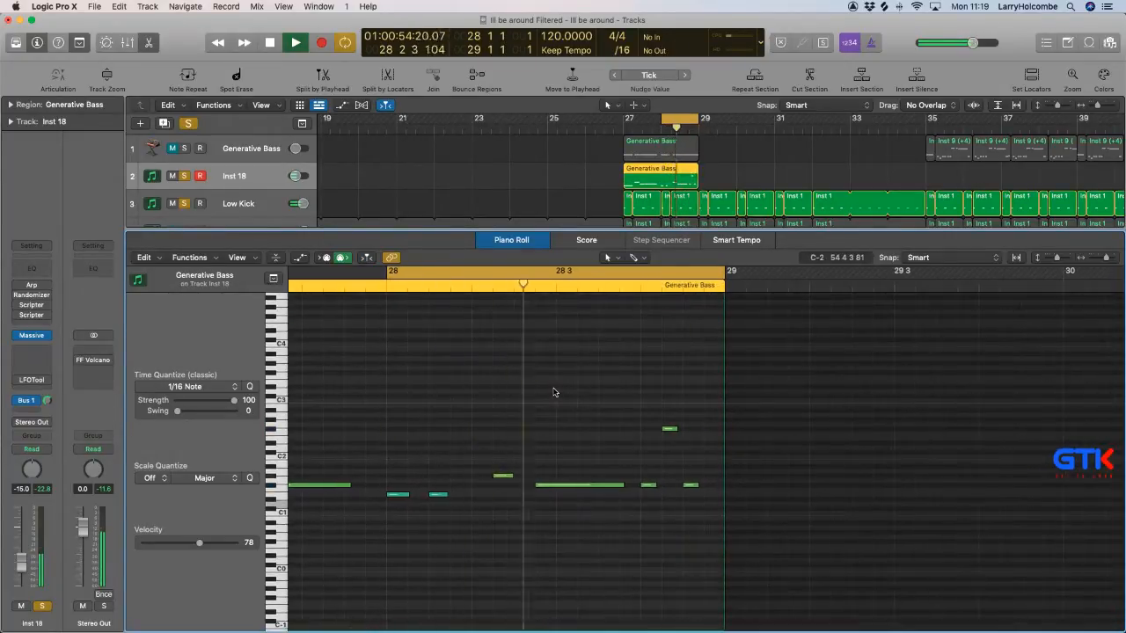
# Lengthen the first of bar 28's three closing F#1 notes and show the OSC page of Inst 18's Massive, closing the plug-in window.
pyautogui.moveTo(652, 483); pyautogui.dragTo(664, 484)
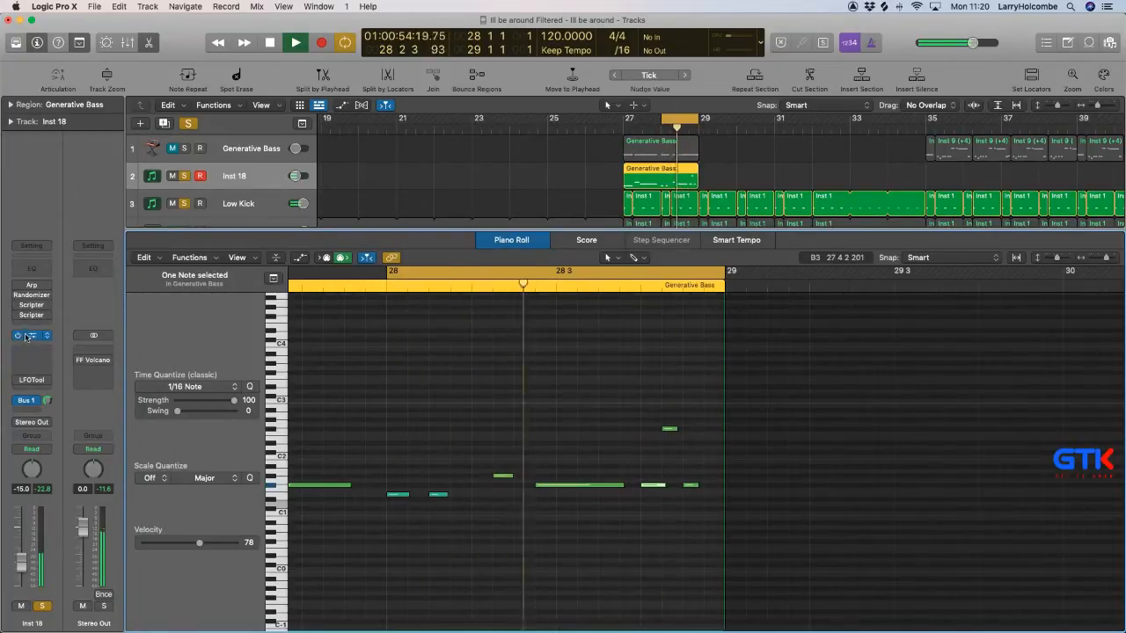
pyautogui.press('v')
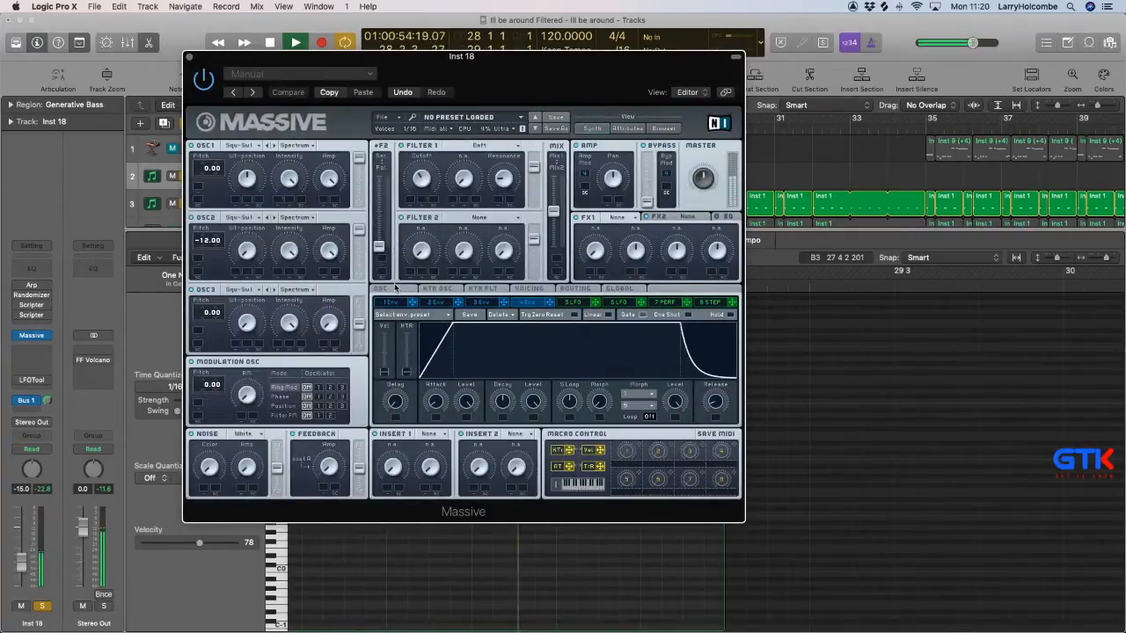
pyautogui.click(381, 288)
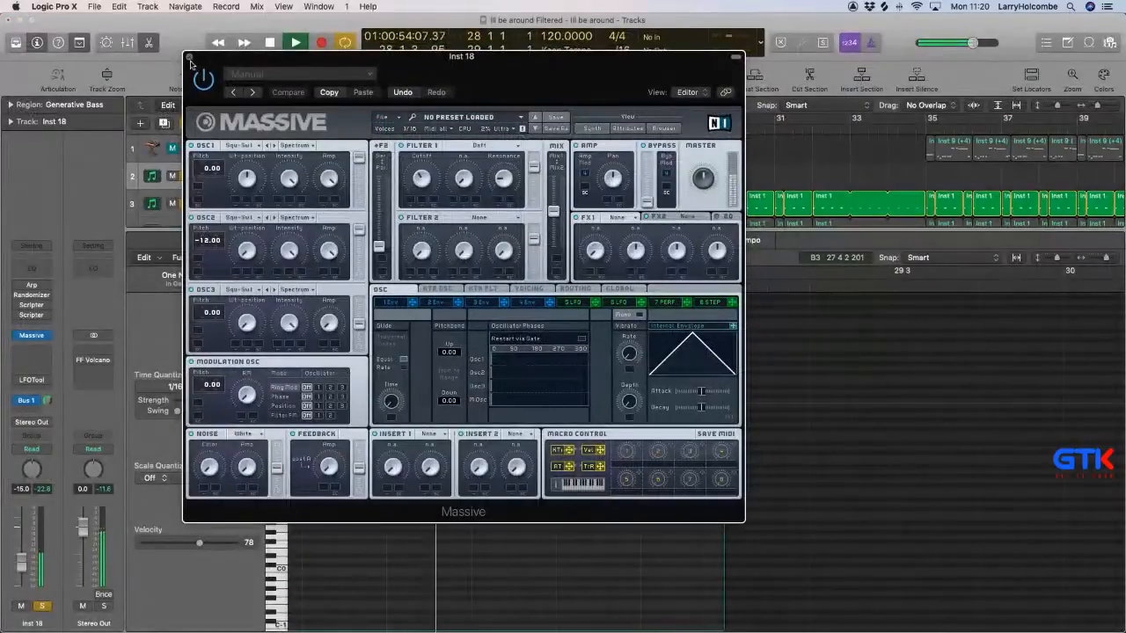
pyautogui.click(190, 58)
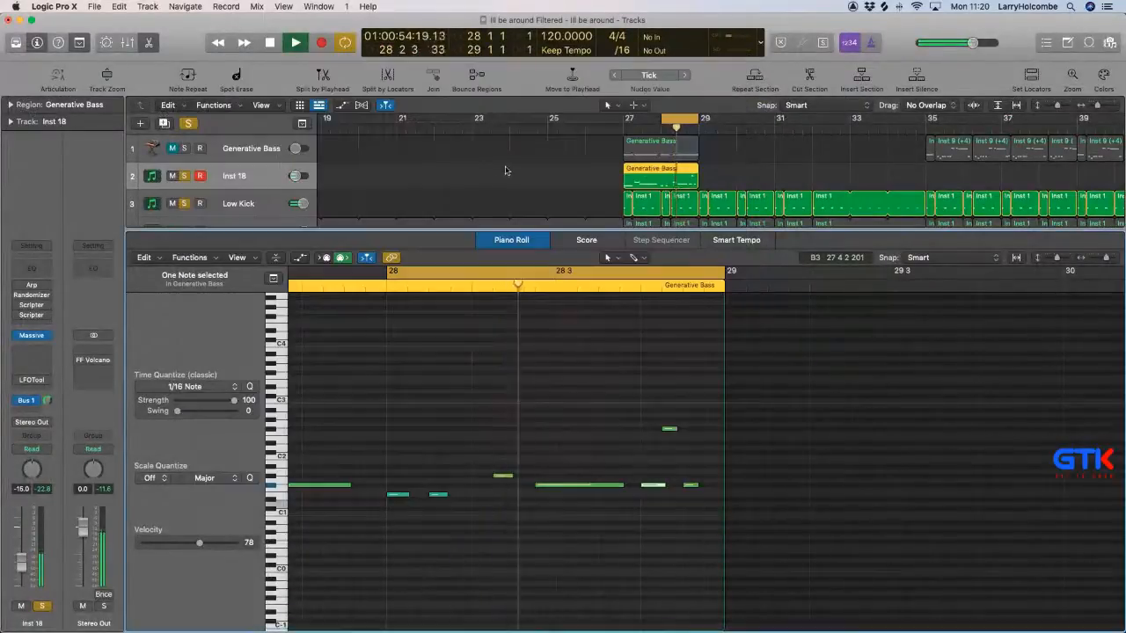
# Unmute and solo the Generative Bass track and mute Inst 18.
pyautogui.click(188, 159)
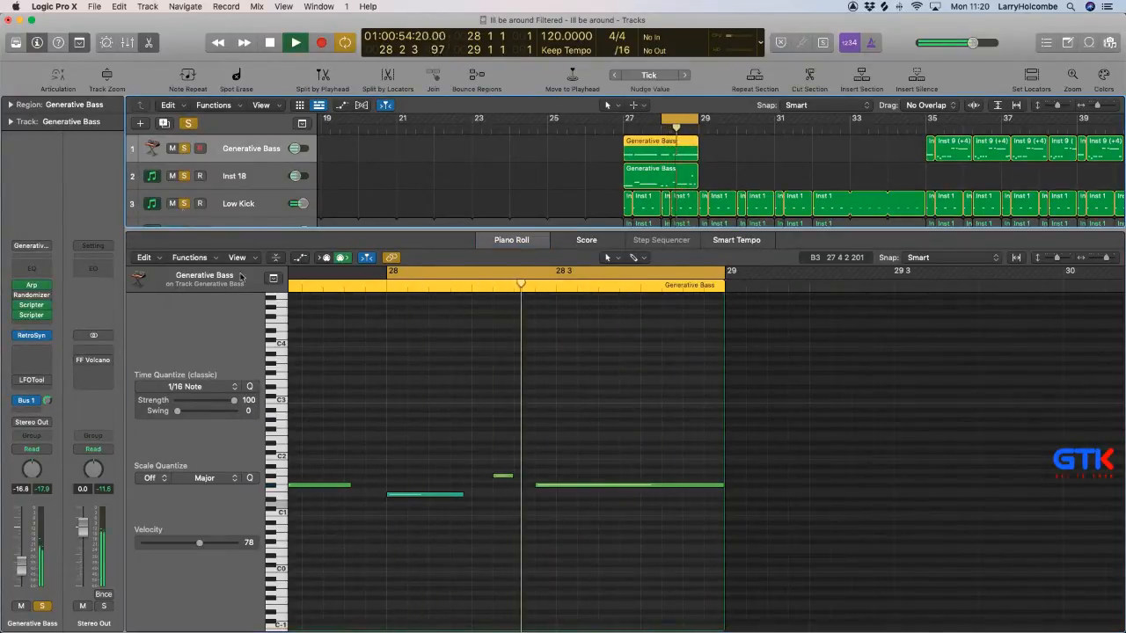
pyautogui.click(173, 176)
pyautogui.press('x')
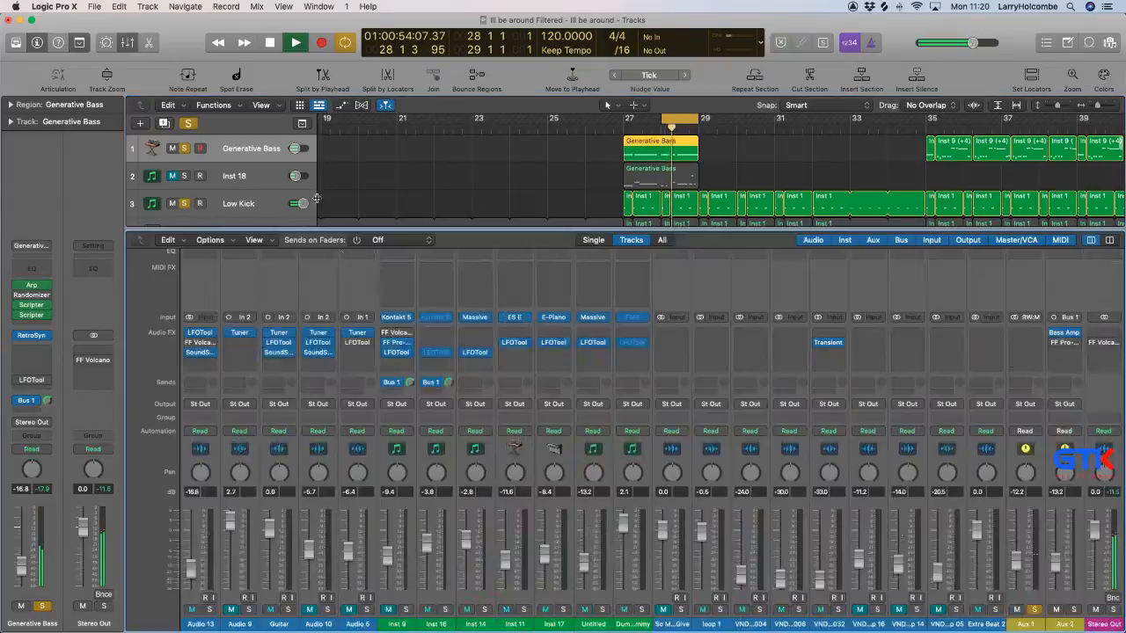
pyautogui.press('x')
# Select the Ill Be Around track, open its FF Volcano 2 filter and set the Filter 1 frequency to about 125 Hz.
pyautogui.scroll(-5, 400, 416)
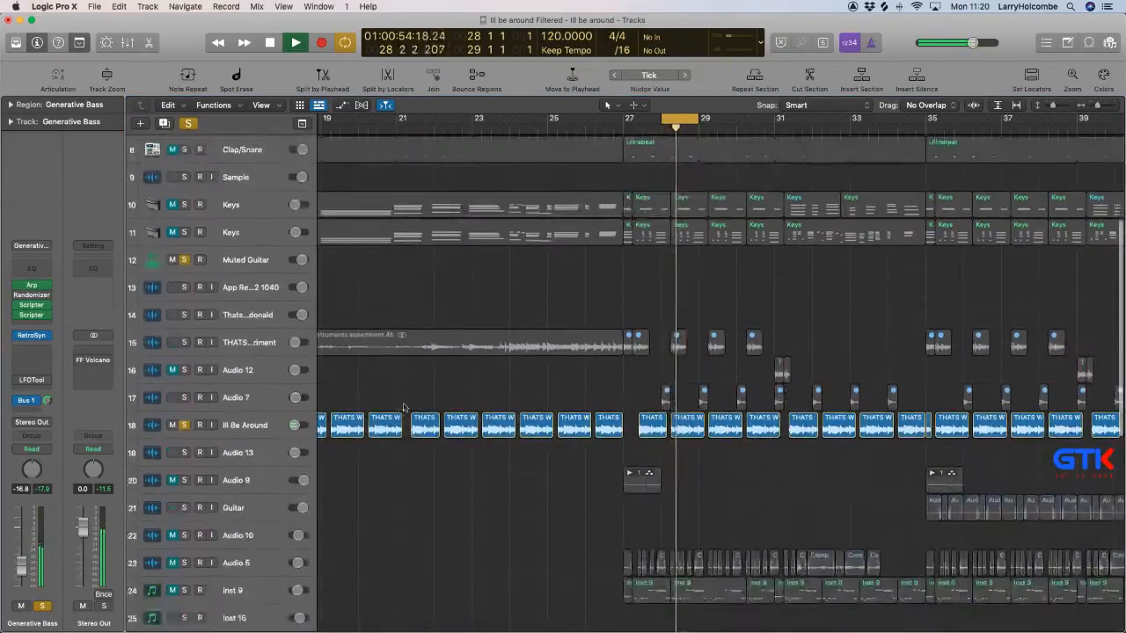
pyautogui.click(262, 426)
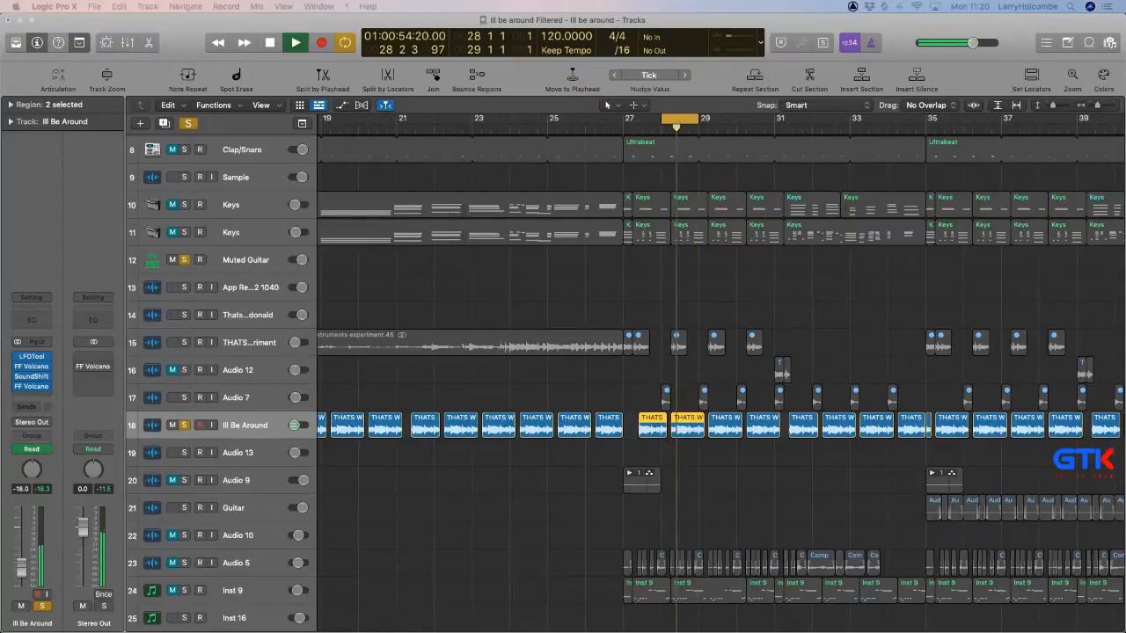
pyautogui.moveTo(231, 3); pyautogui.dragTo(267, 107)
pyautogui.moveTo(392, 284); pyautogui.dragTo(405, 293)
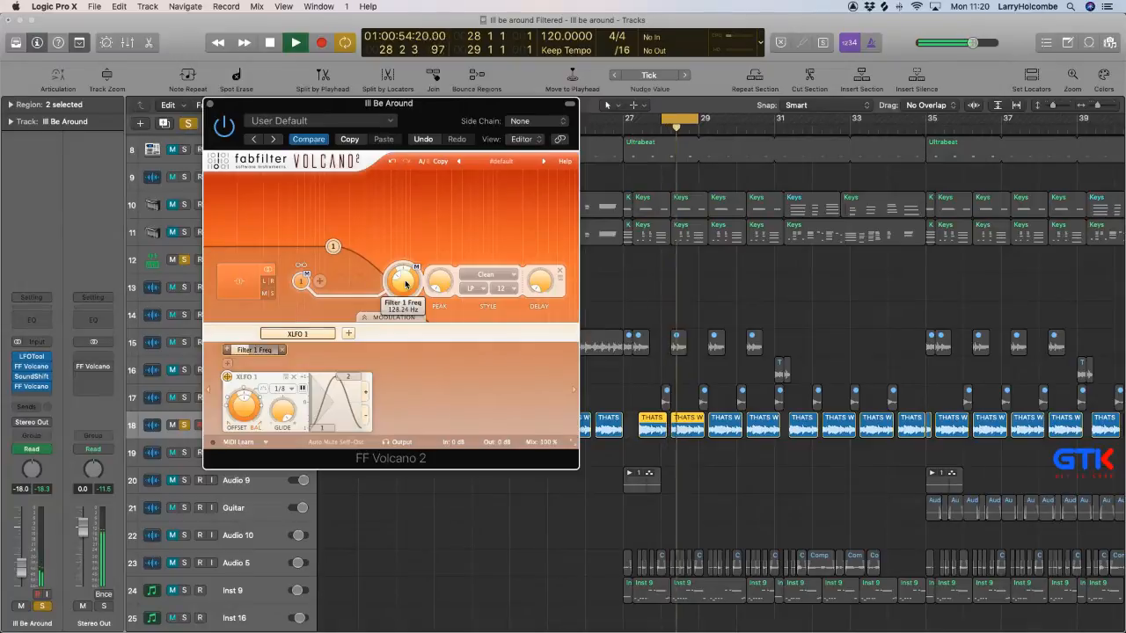
pyautogui.moveTo(403, 282); pyautogui.dragTo(404, 278)
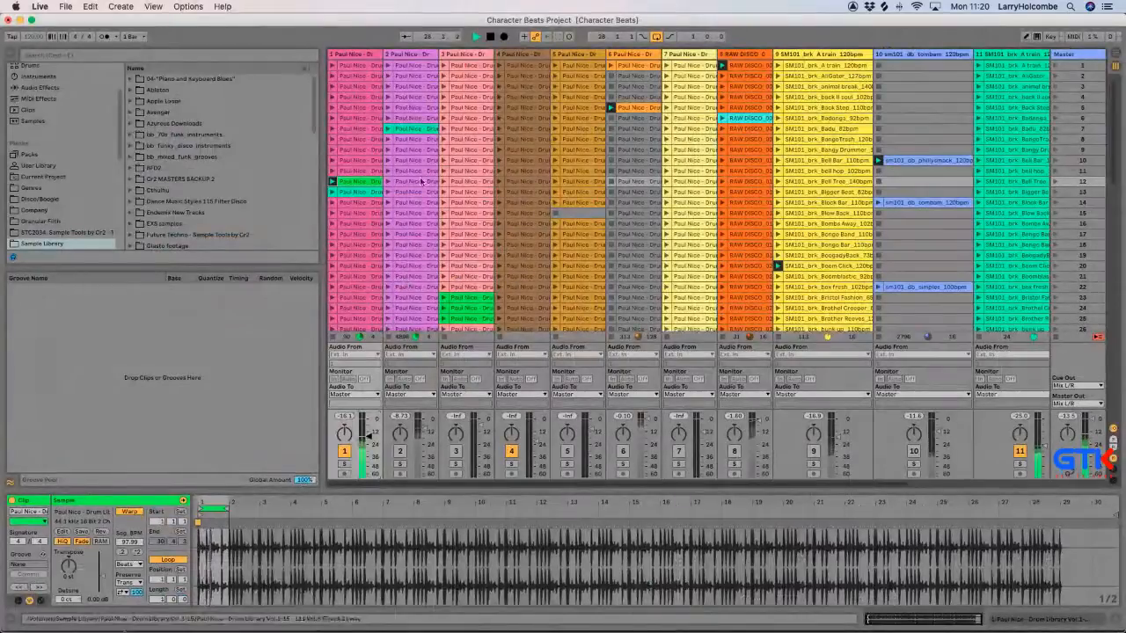
# Switch to Ableton Live, launch track 1's clip in scene 13 and track 2's in scene 7, and activate track 2 instead of track 1.
pyautogui.click(332, 192)
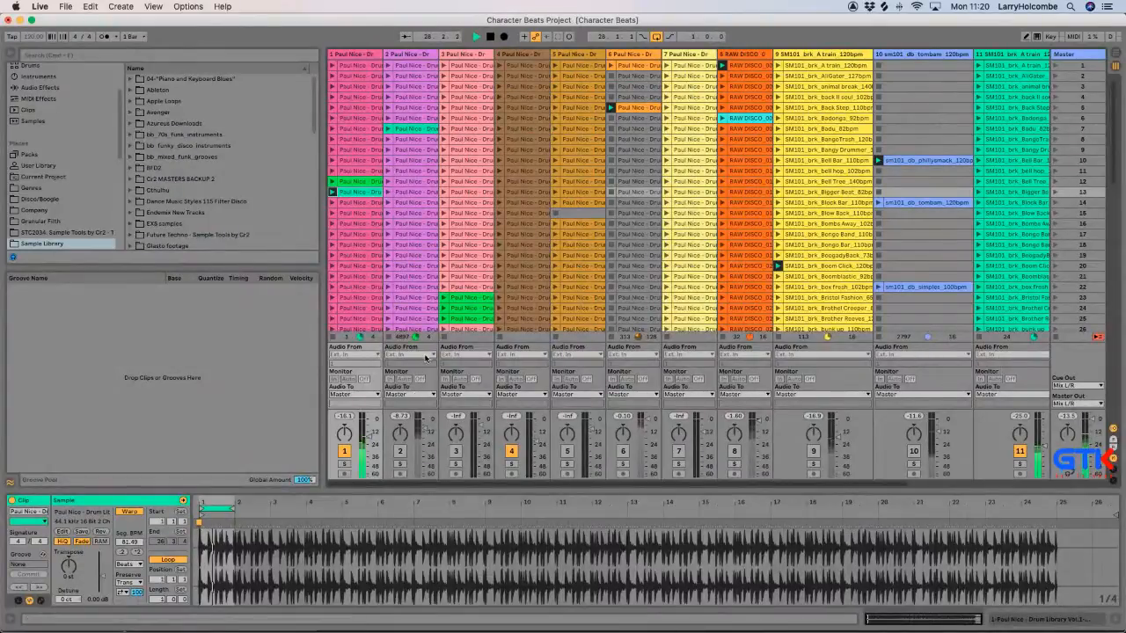
pyautogui.click(388, 129)
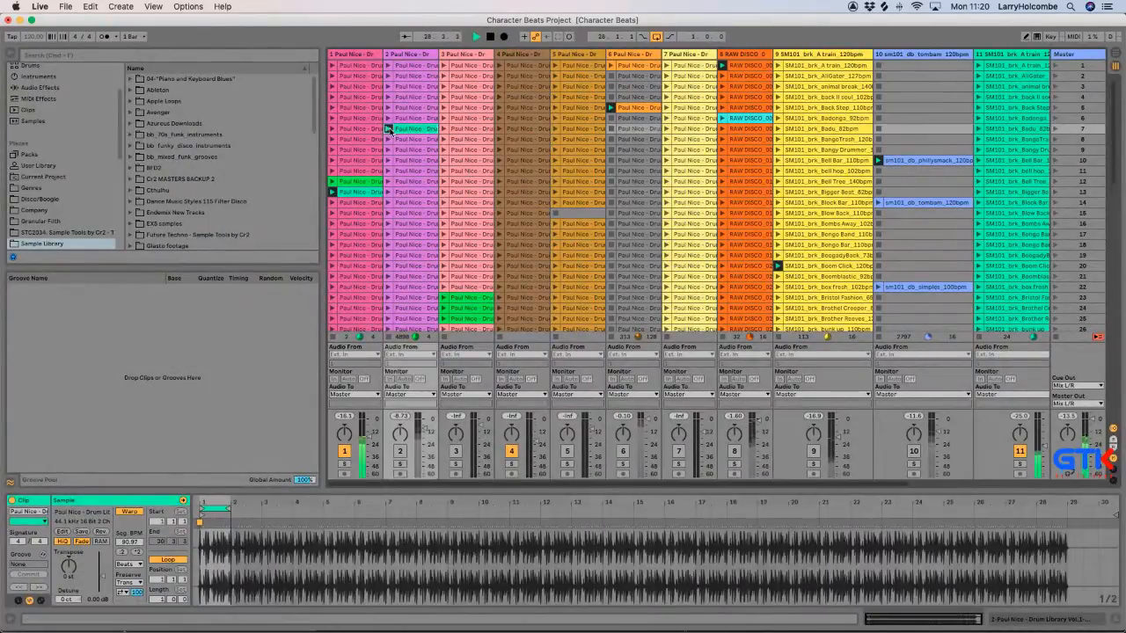
pyautogui.click(400, 453)
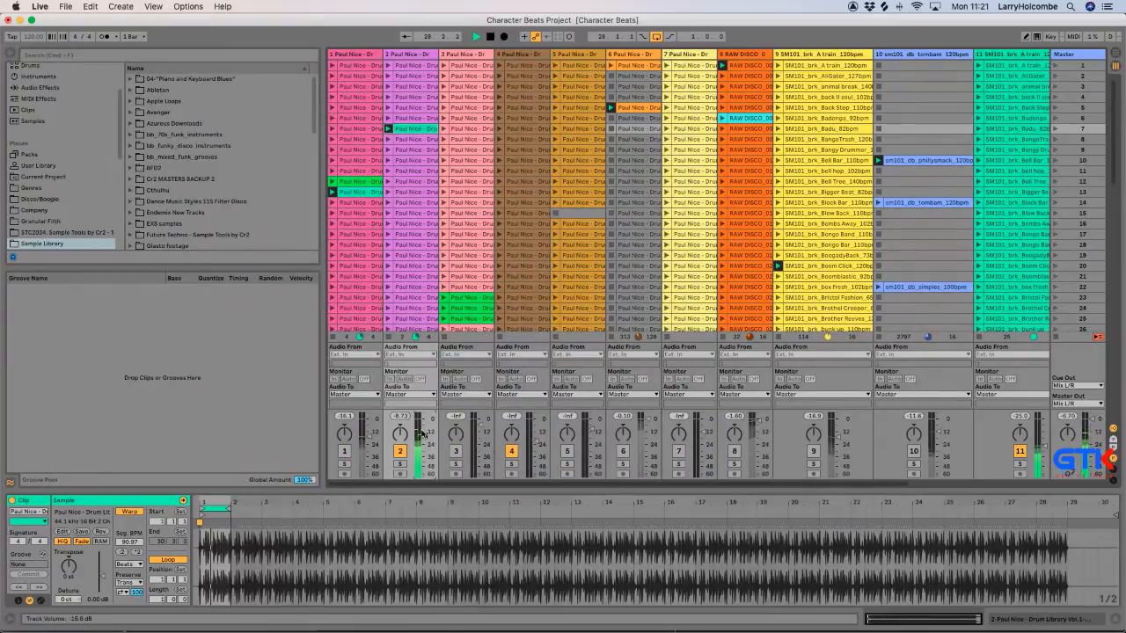
# Launch track 3's clip in scene 23, make track 3 active instead of track 2, and lower its volume slightly.
pyautogui.click(444, 300)
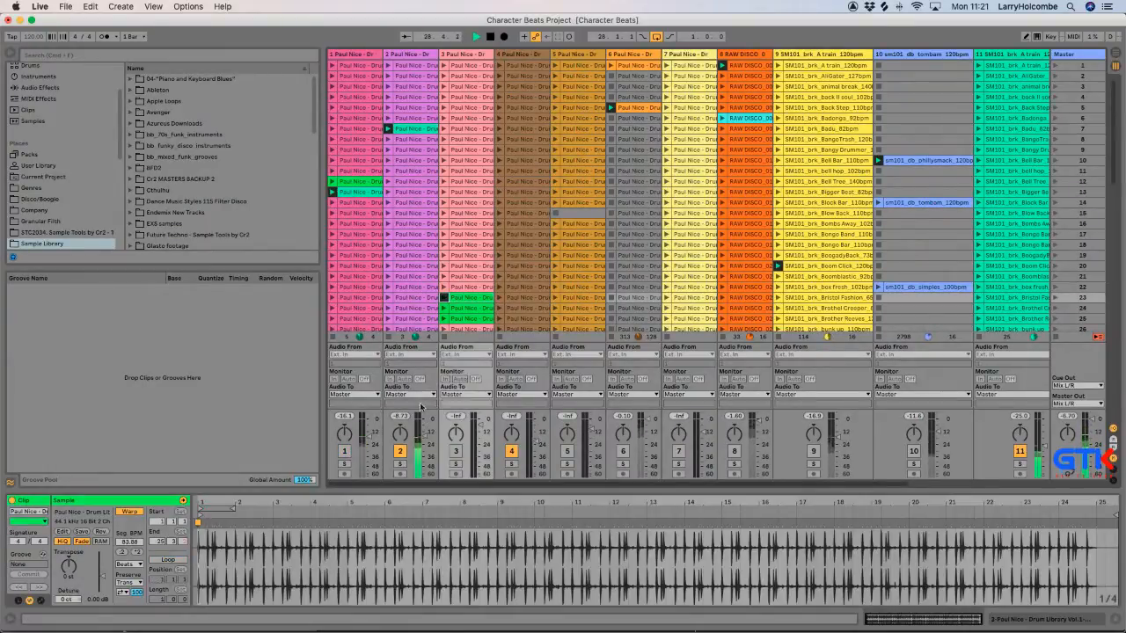
pyautogui.click(453, 453)
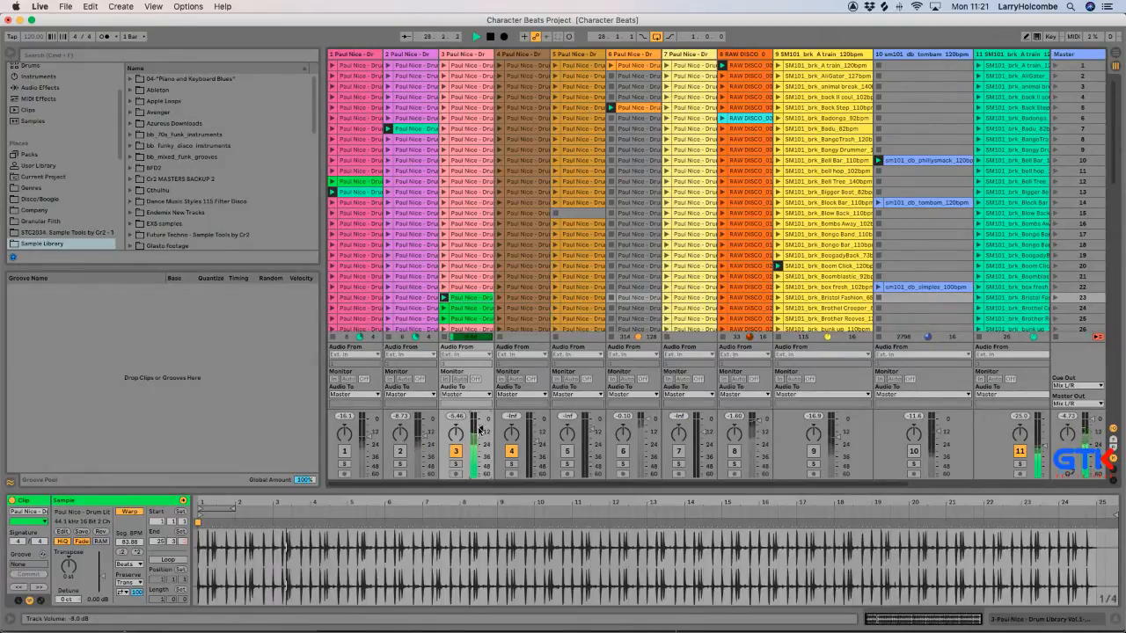
pyautogui.moveTo(479, 430); pyautogui.dragTo(481, 433)
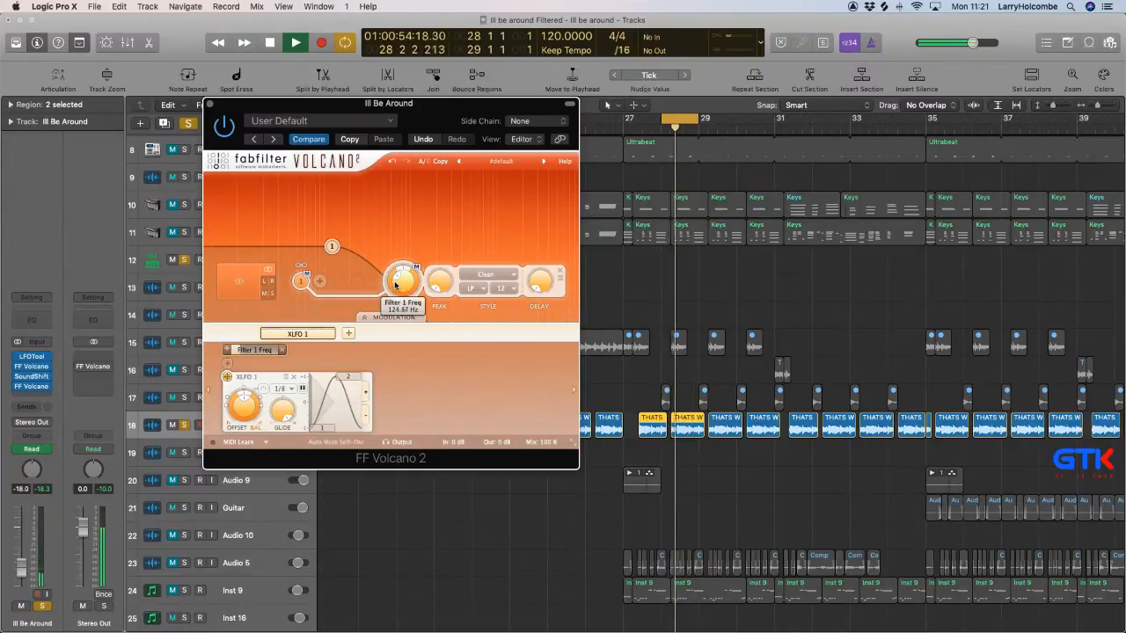
# Return to Logic Pro, readjust the Filter 1 frequency in Ill Be Around's FF Volcano 2 and close the plug-in.
pyautogui.moveTo(405, 290); pyautogui.dragTo(404, 273)
pyautogui.click(211, 104)
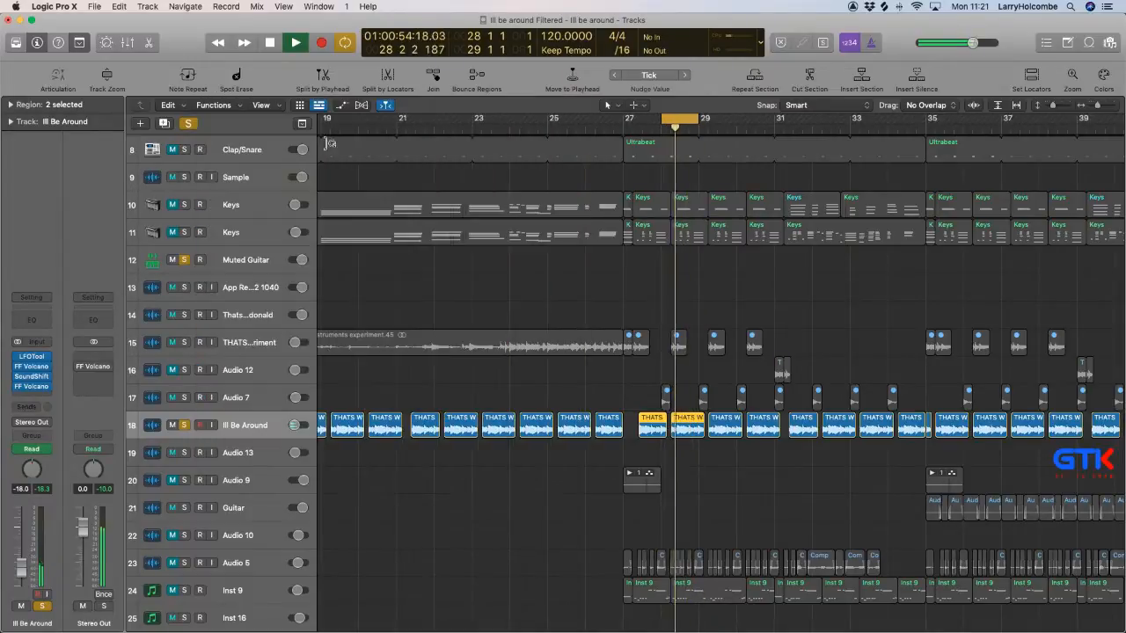
# Mute Generative Bass, and unmute and solo Inst 18.
pyautogui.scroll(6, 169, 152)
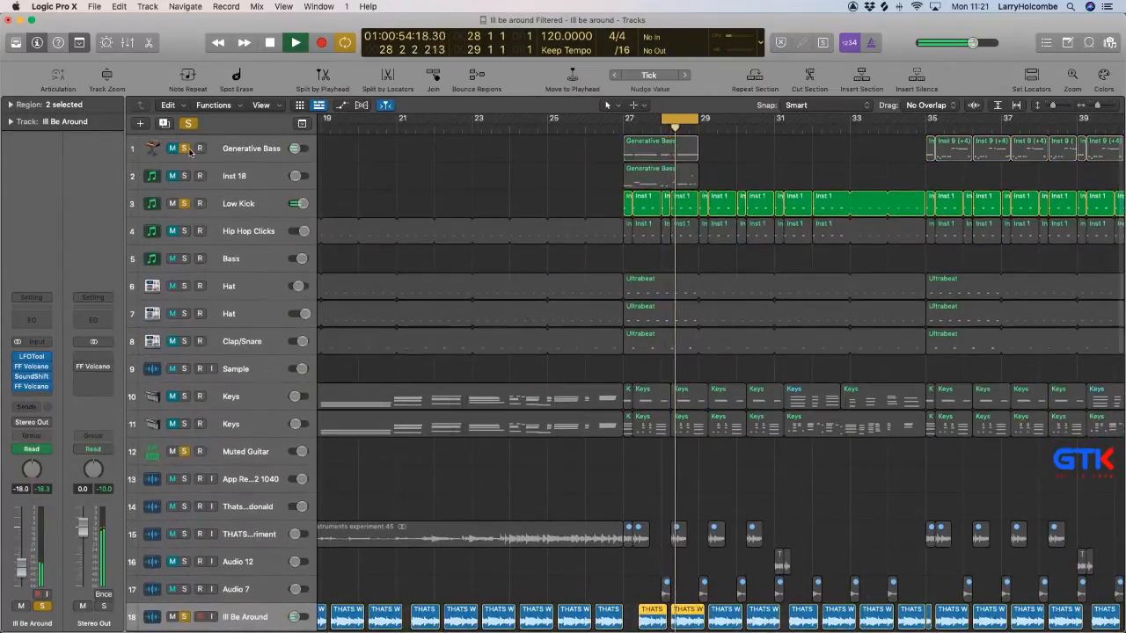
pyautogui.click(228, 176)
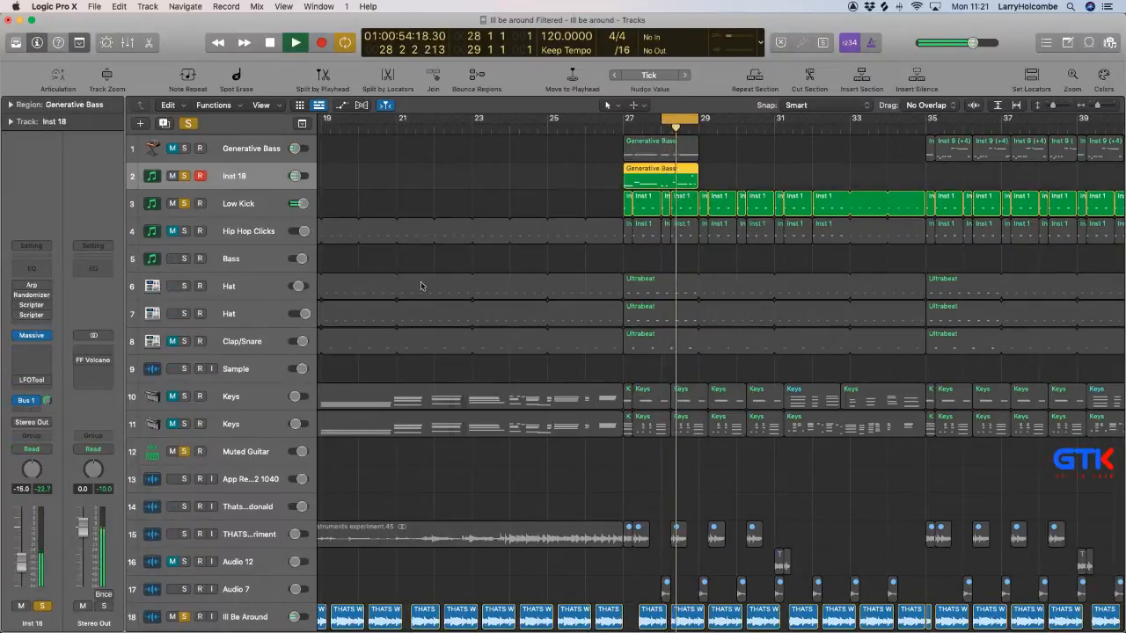
pyautogui.press('x')
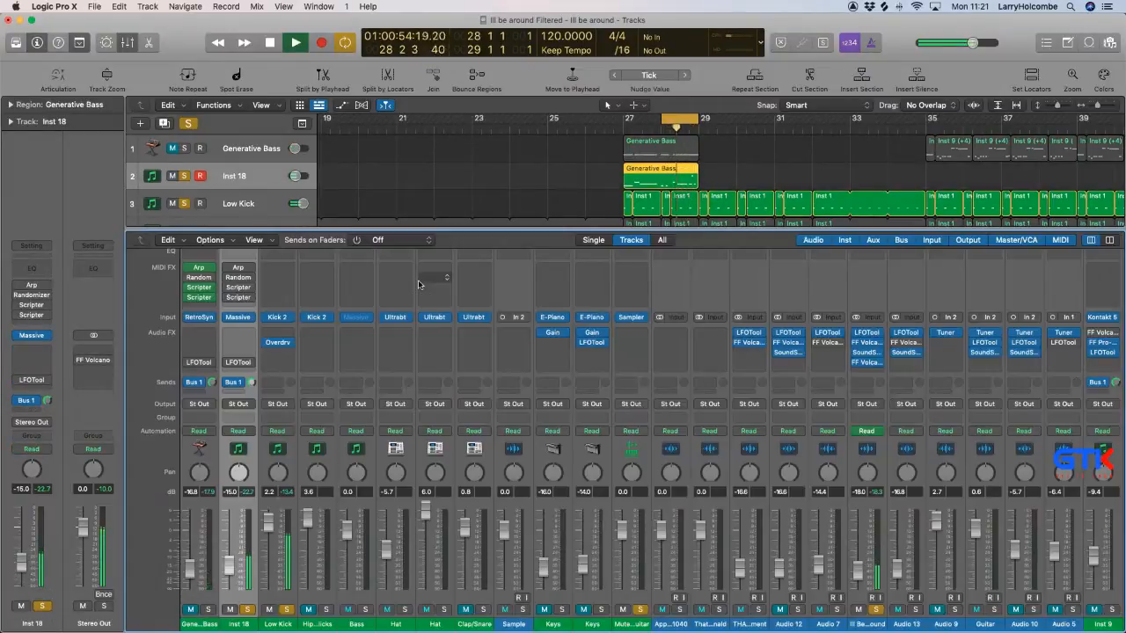
pyautogui.press('x')
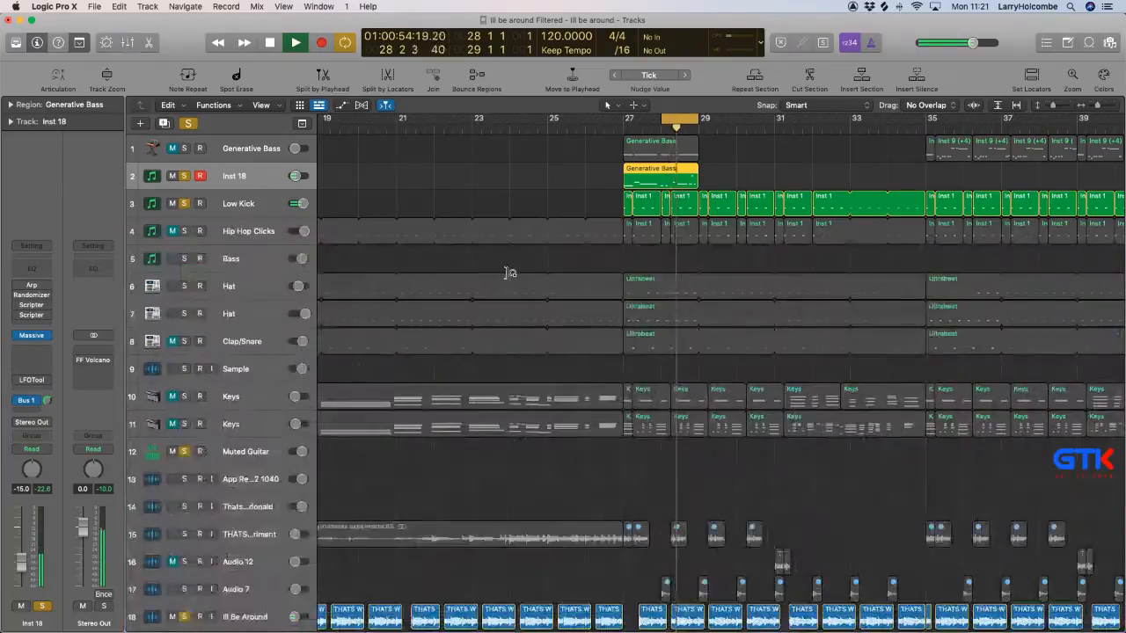
pyautogui.press('x')
pyautogui.press('x')
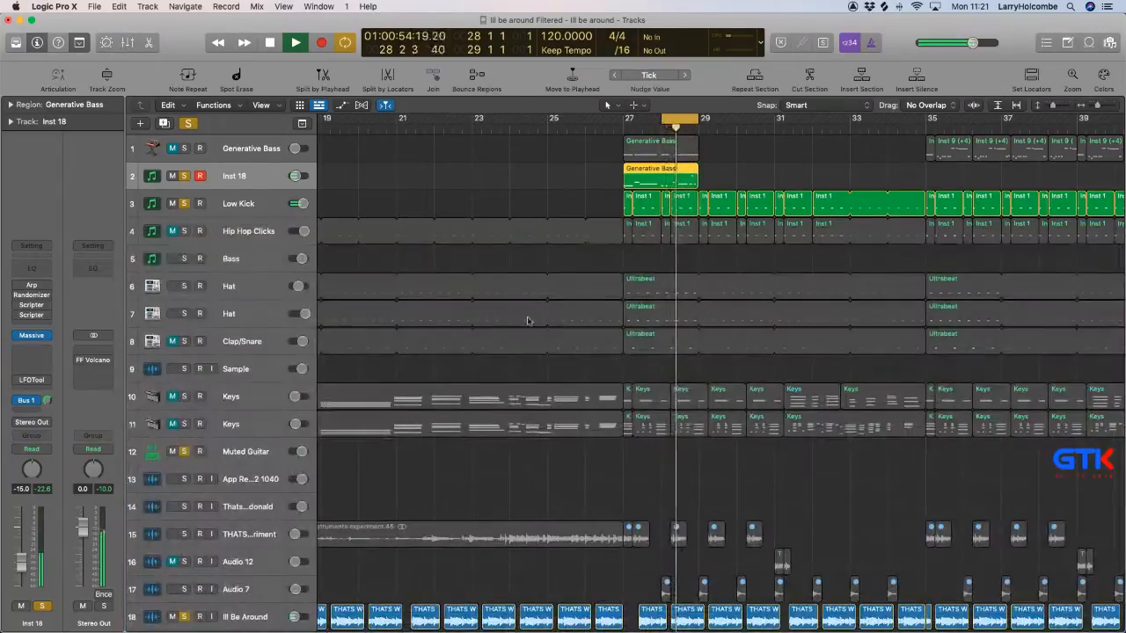
pyautogui.press('x')
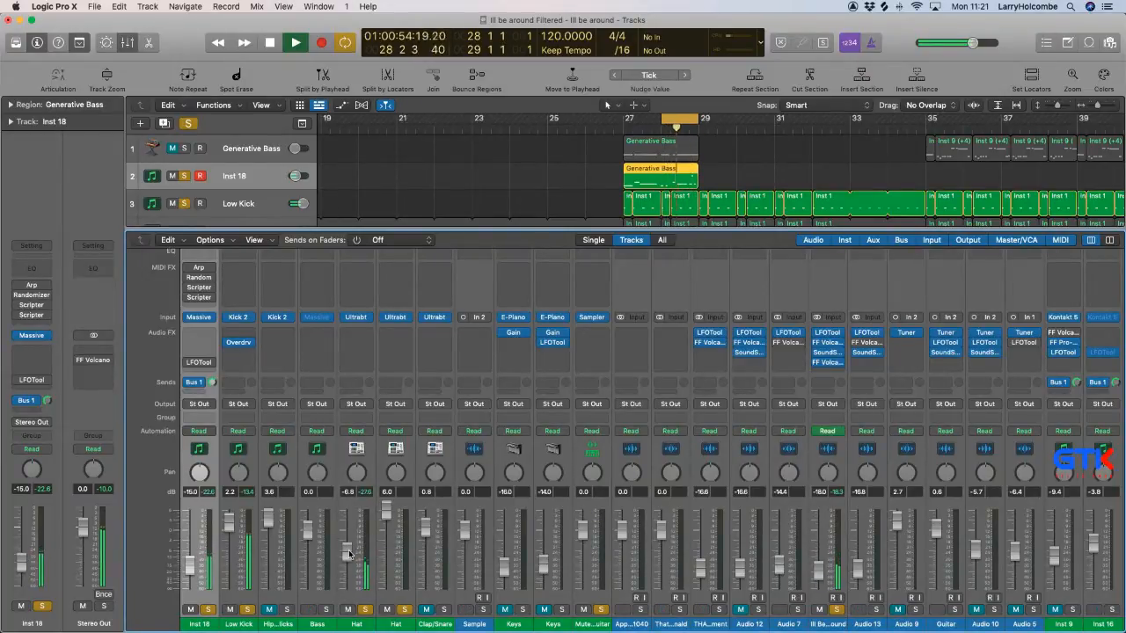
pyautogui.hscroll(1, 431, 531)
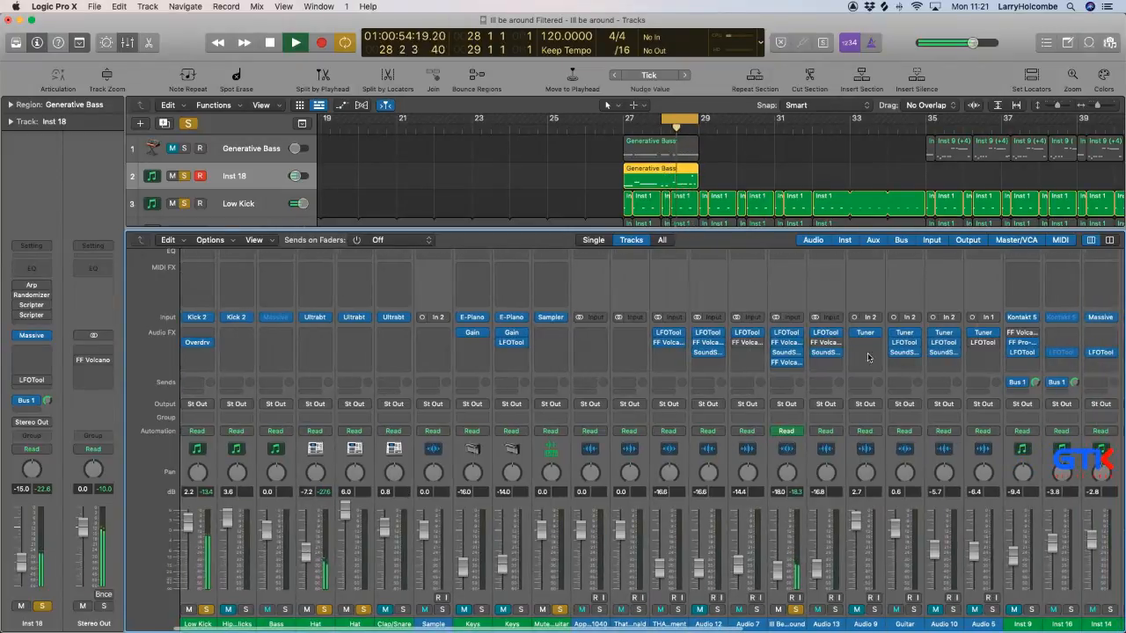
# Open Ill Be Around's last FF Volcano 2, switch to Ableton Live, relaunch track 3's scene 23 clip and turn on its loop.
pyautogui.click(789, 368)
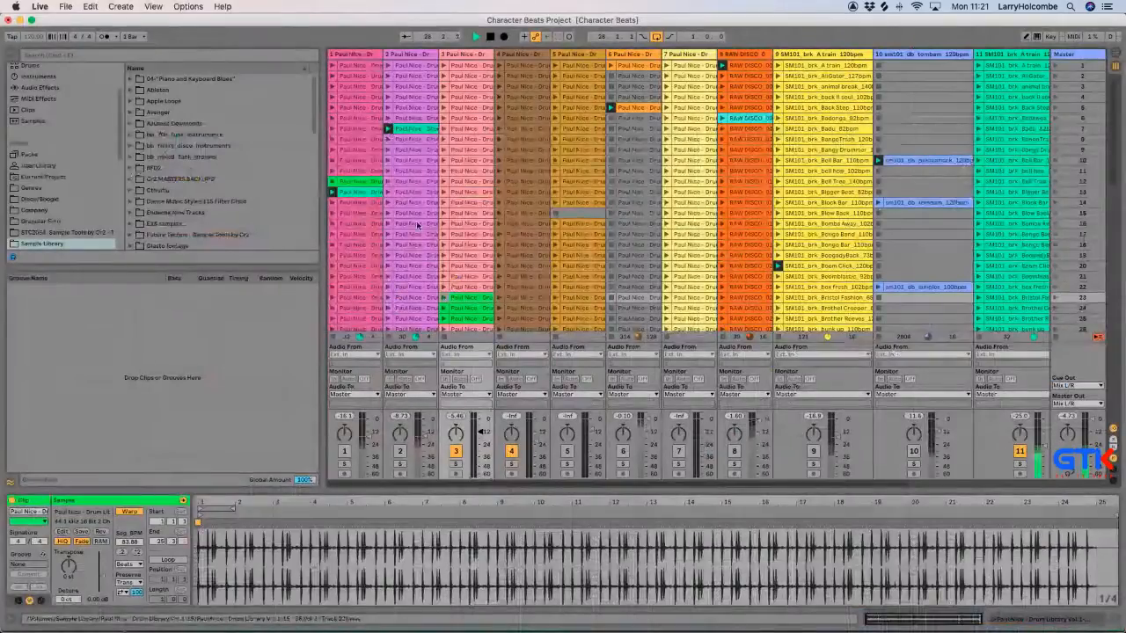
pyautogui.click(445, 299)
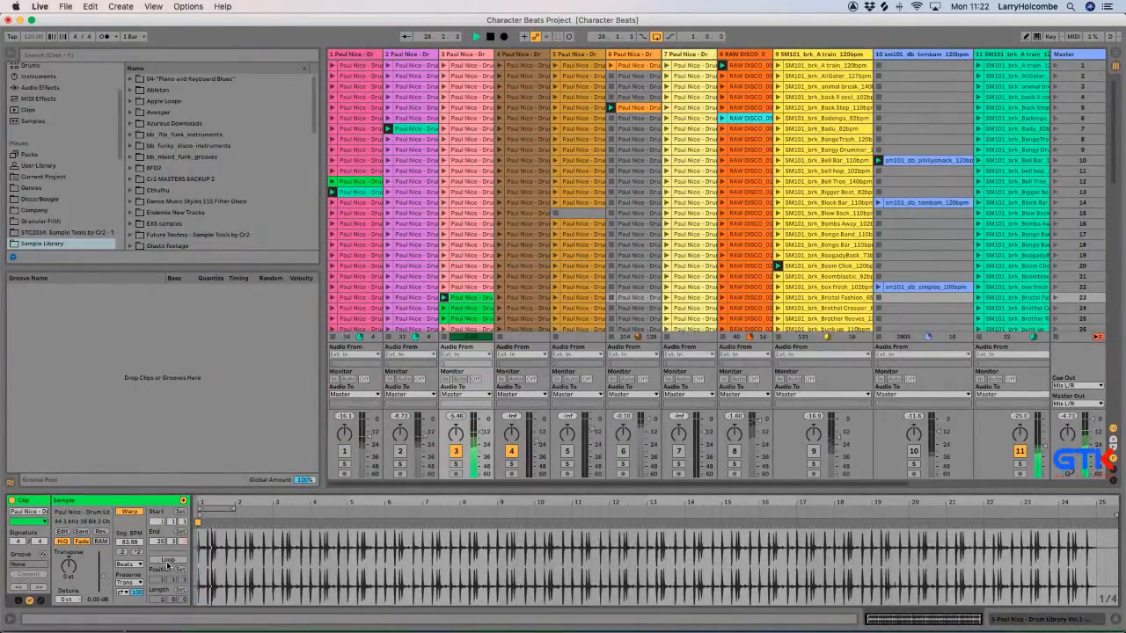
pyautogui.click(167, 560)
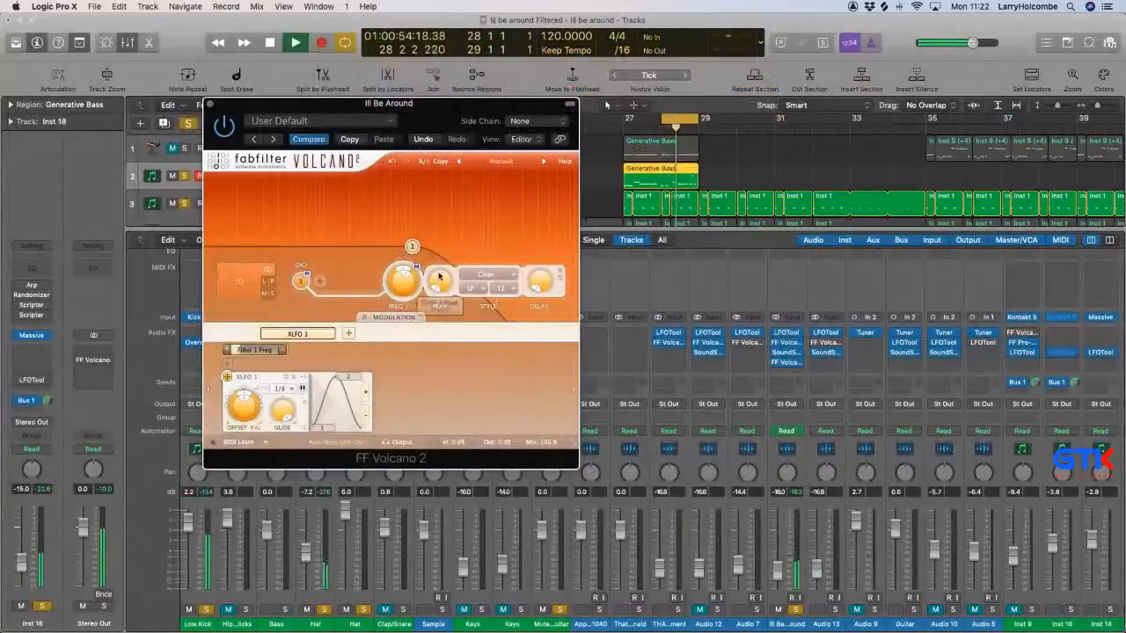
# Return to Logic Pro, sweep the Ill Be Around filter's Filter 1 frequency down to about 100 Hz and close the plug-in.
pyautogui.moveTo(393, 279); pyautogui.dragTo(398, 237)
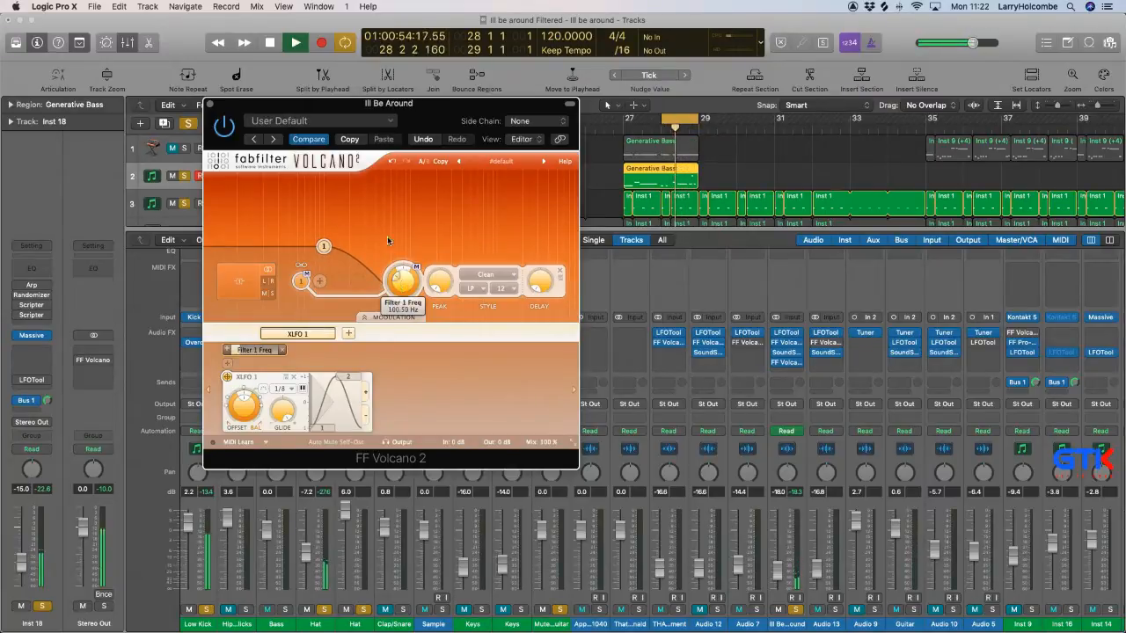
pyautogui.click(210, 104)
# Unmute and solo Generative Bass alongside Inst 18, select its track and clear the region selection.
pyautogui.click(184, 149)
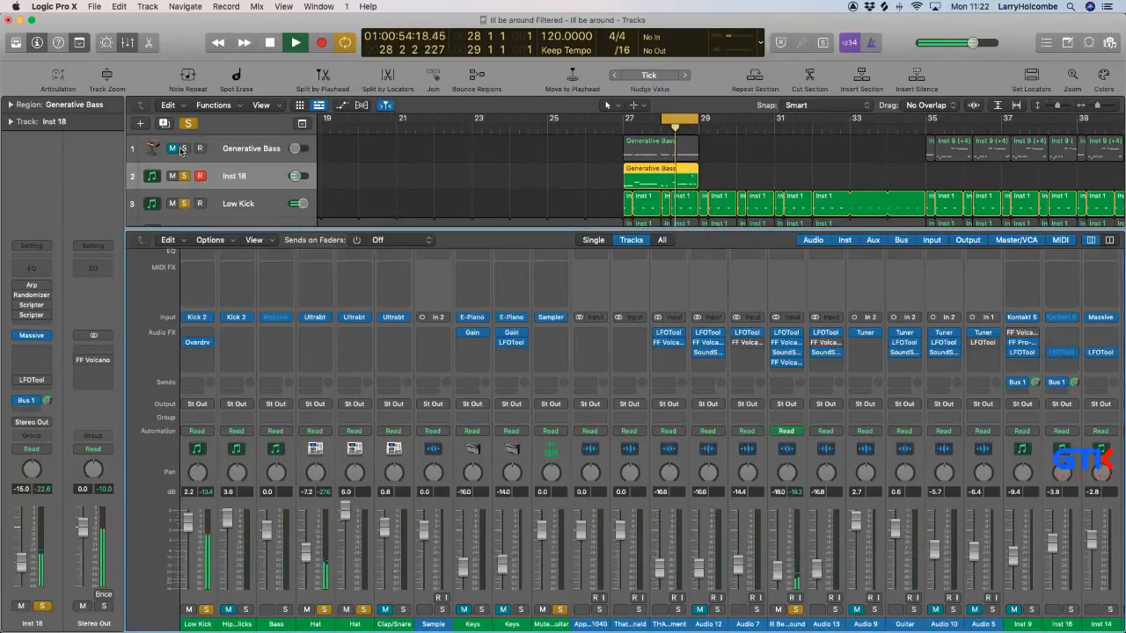
pyautogui.click(254, 149)
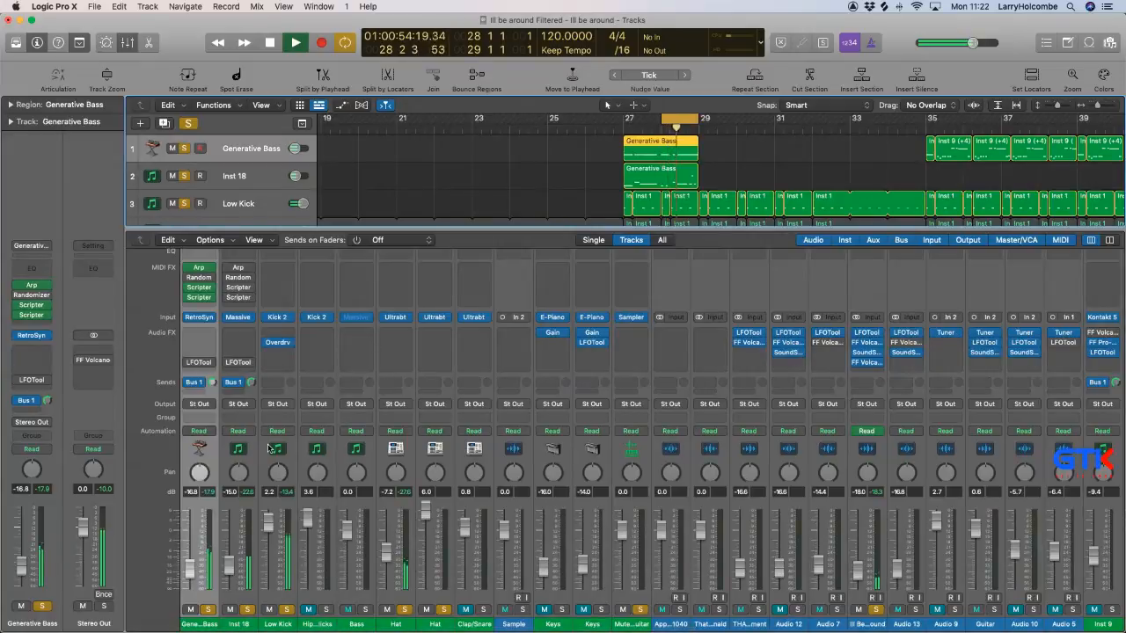
pyautogui.click(431, 179)
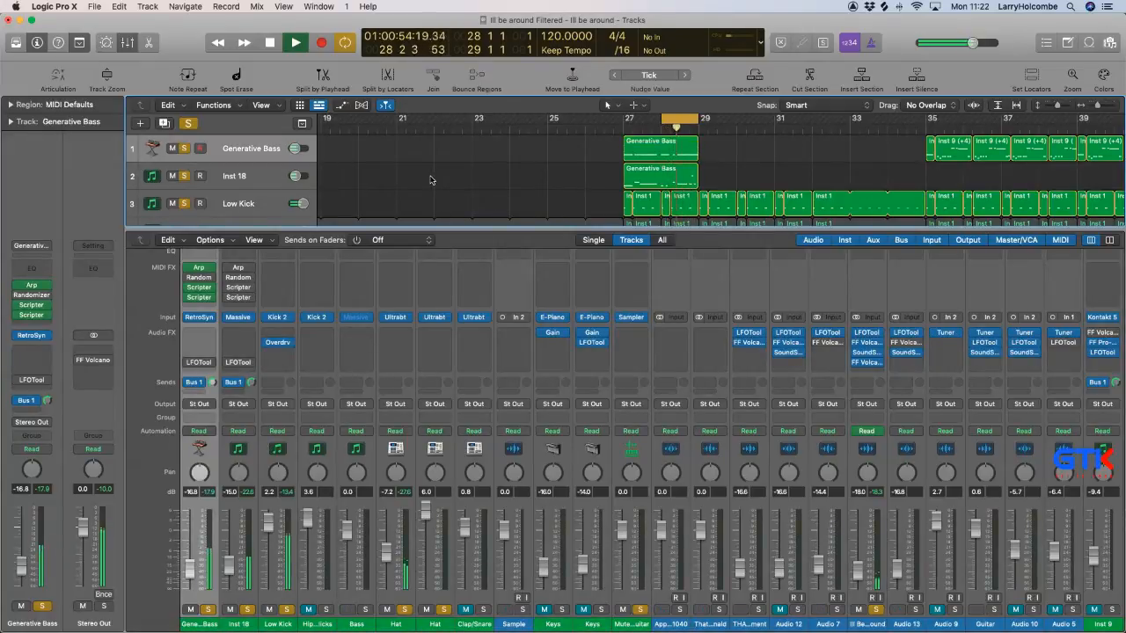
# Open Inst 18's Massive, fine-tune its Filter 1 cutoff, and bypass the Bus 1 send on the Generative Bass channel.
pyautogui.click(238, 318)
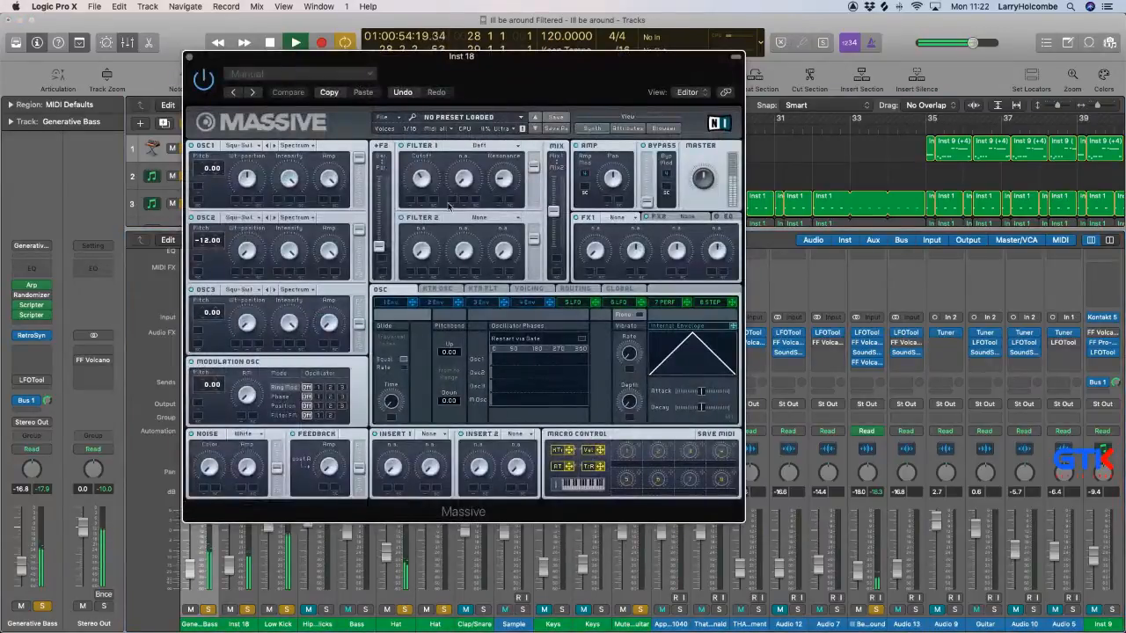
pyautogui.moveTo(424, 188); pyautogui.dragTo(419, 189)
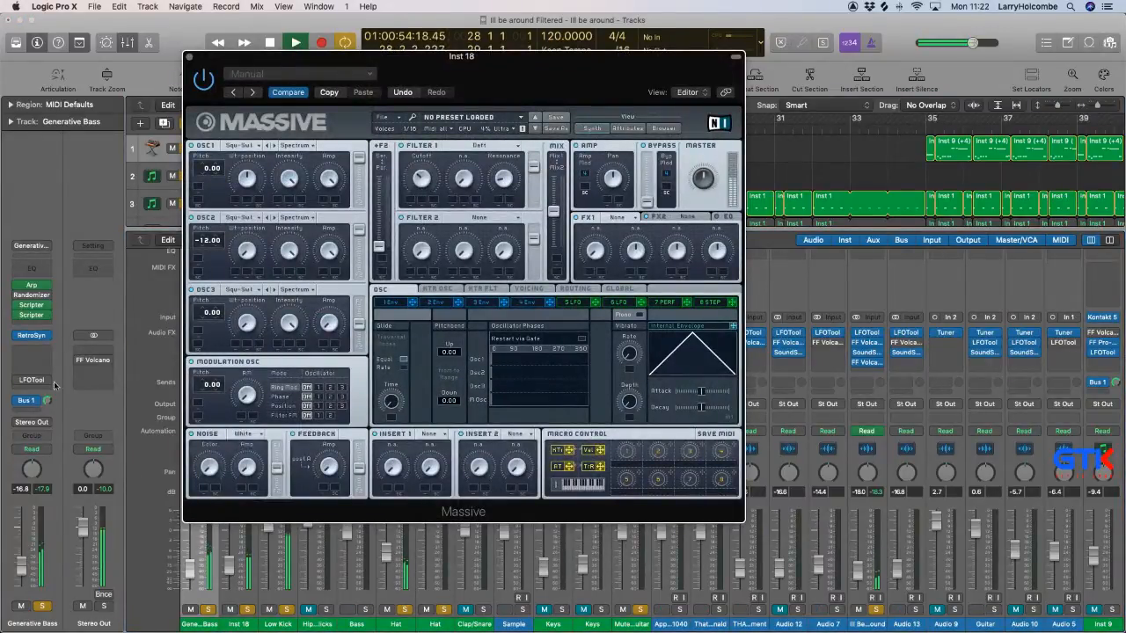
pyautogui.click(31, 403)
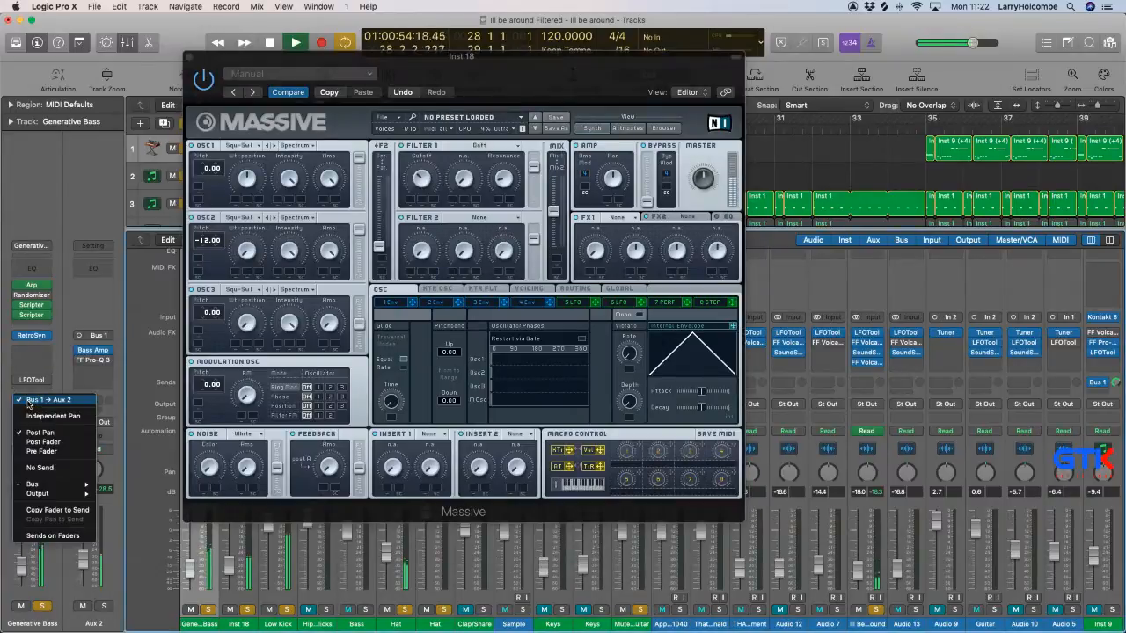
pyautogui.click(17, 403)
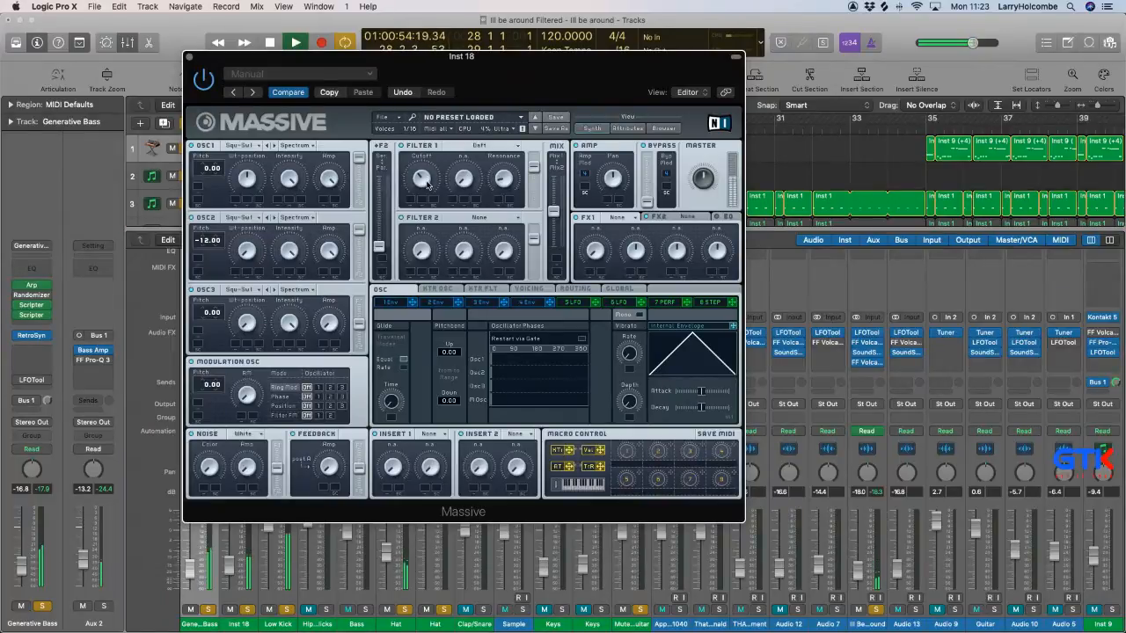
# Close Inst 18's Massive, mute the Generative Bass channel and bypass Inst 18's Bus 1 send.
pyautogui.click(189, 60)
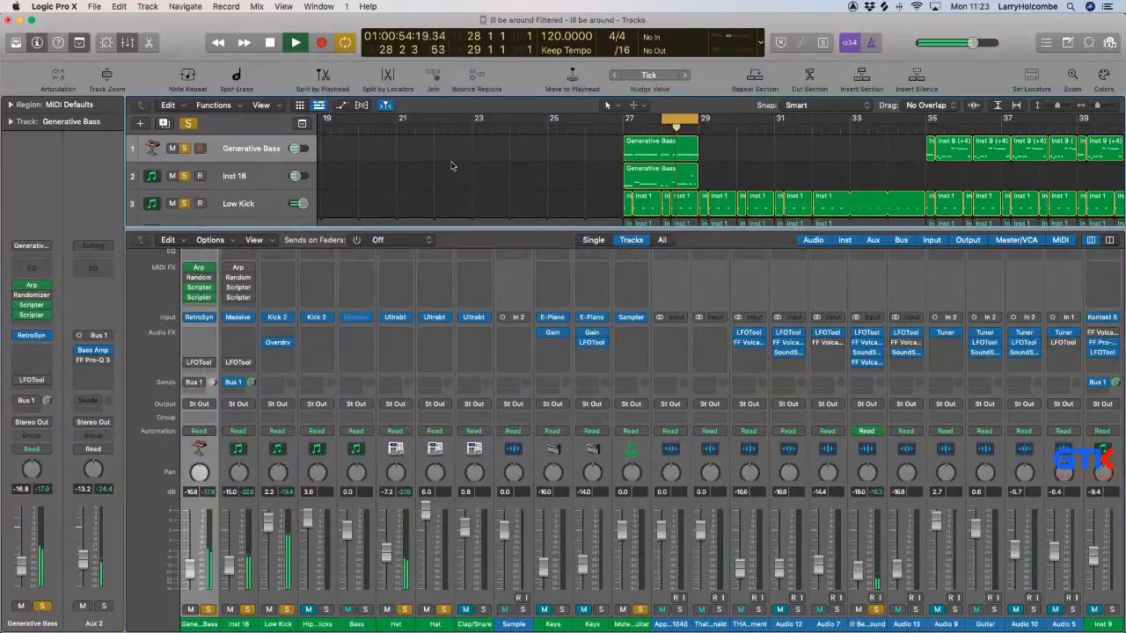
pyautogui.press('x')
pyautogui.press('x')
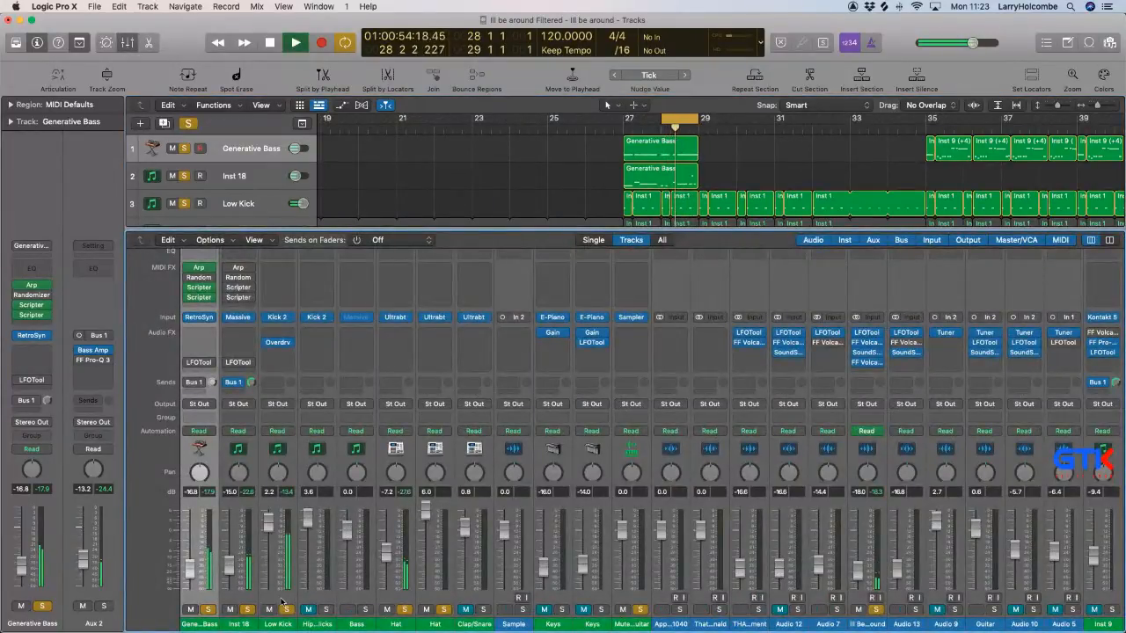
pyautogui.click(191, 609)
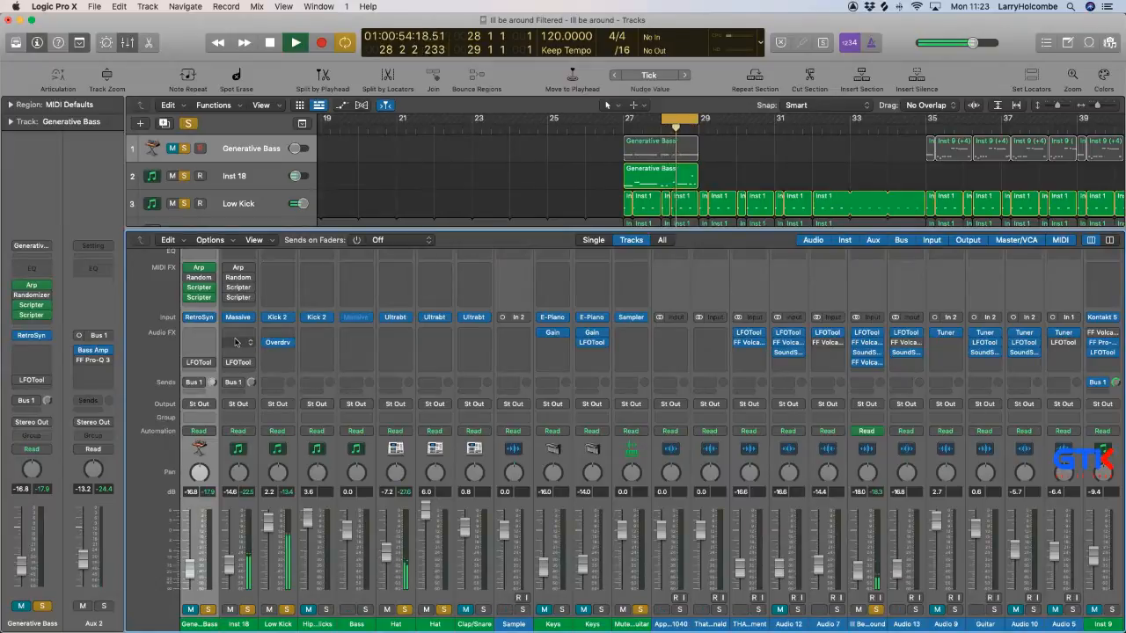
# Activate LFOTool on the Inst 18 channel with its LFO volume amount at 70 and close the plug-in.
pyautogui.click(236, 342)
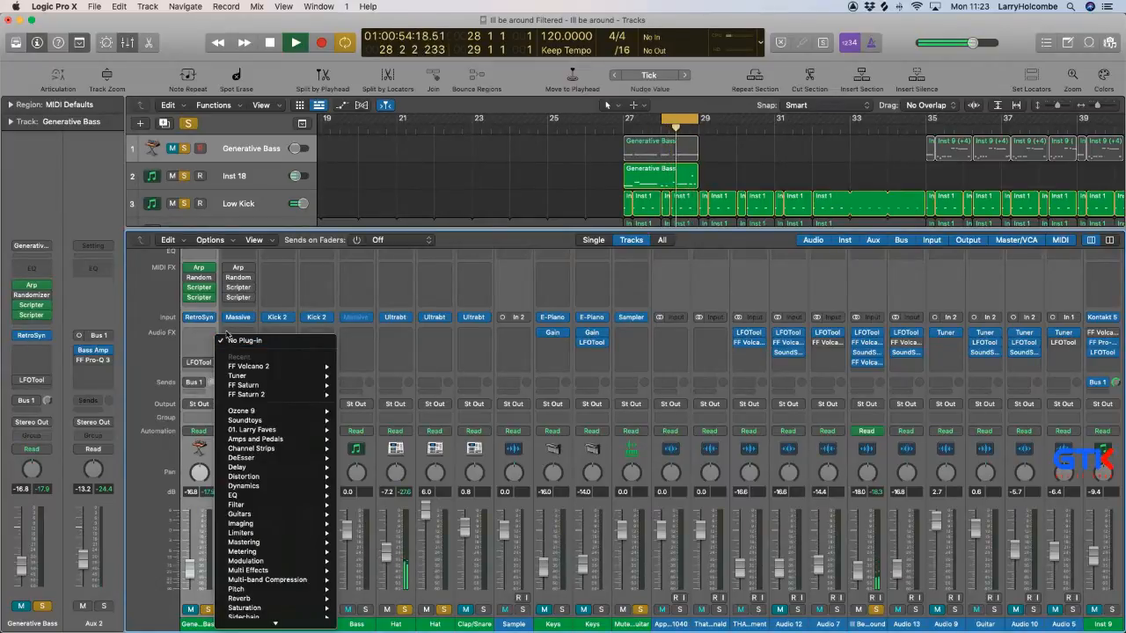
pyautogui.click(208, 312)
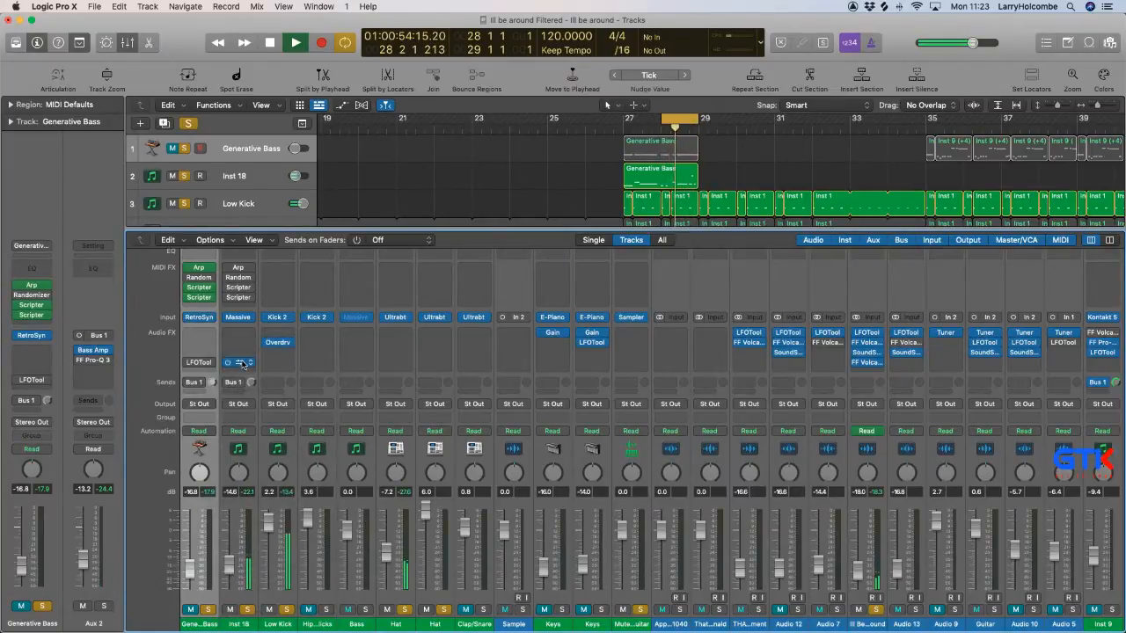
pyautogui.click(244, 363)
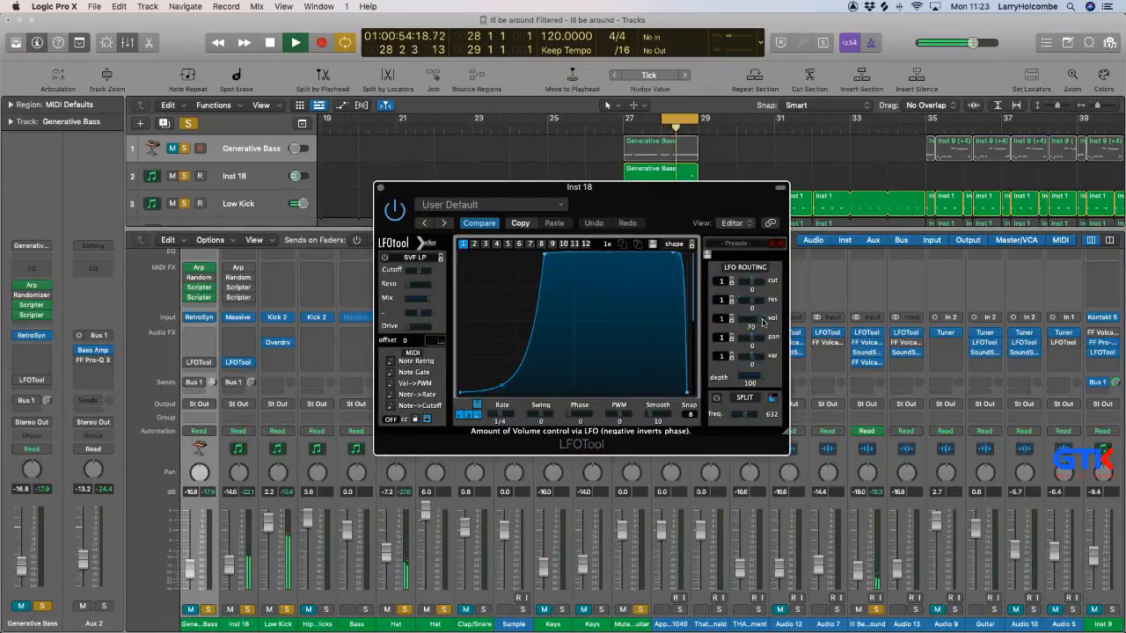
pyautogui.click(763, 321)
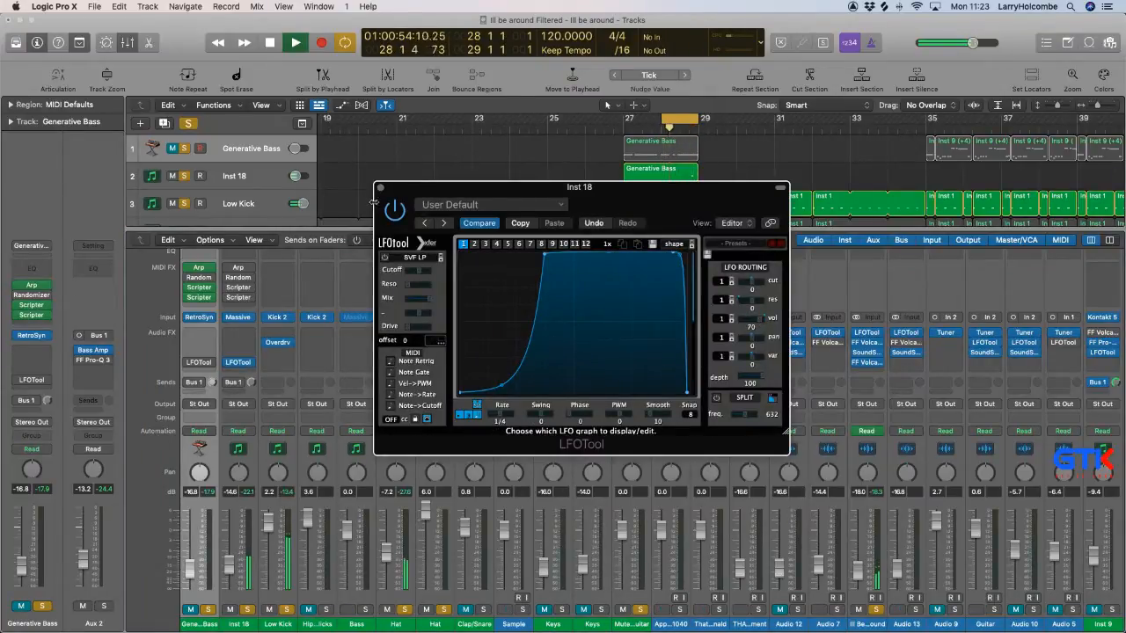
pyautogui.click(380, 188)
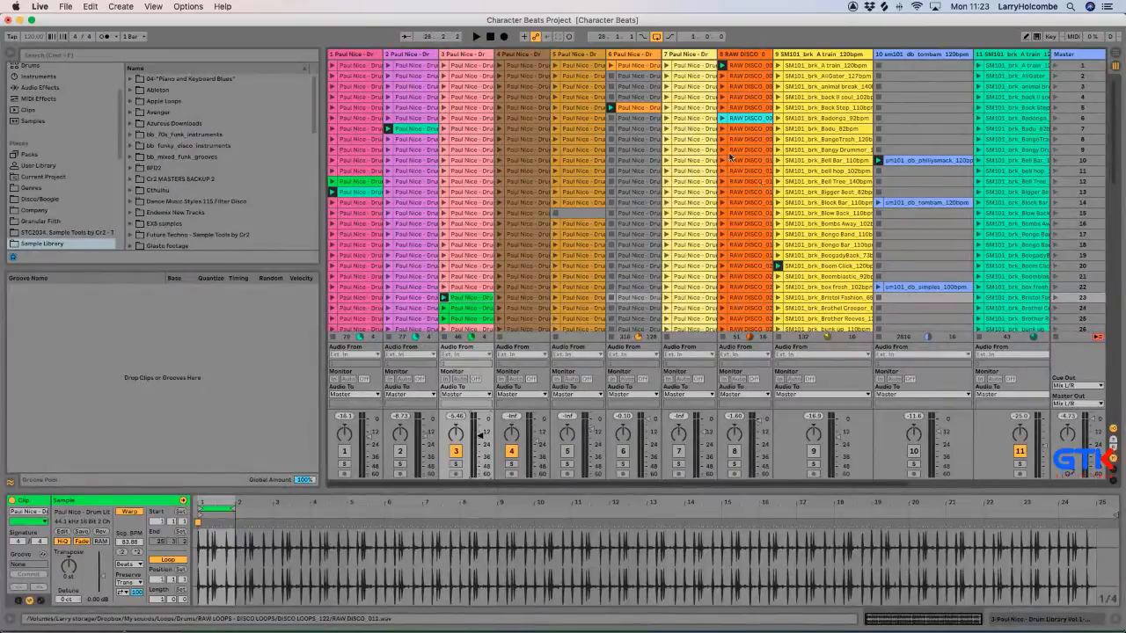
# Switch to Ableton Live and try track 8's scene 7 RAW DISCO clip, settling on the scene 6 clip.
pyautogui.click(723, 128)
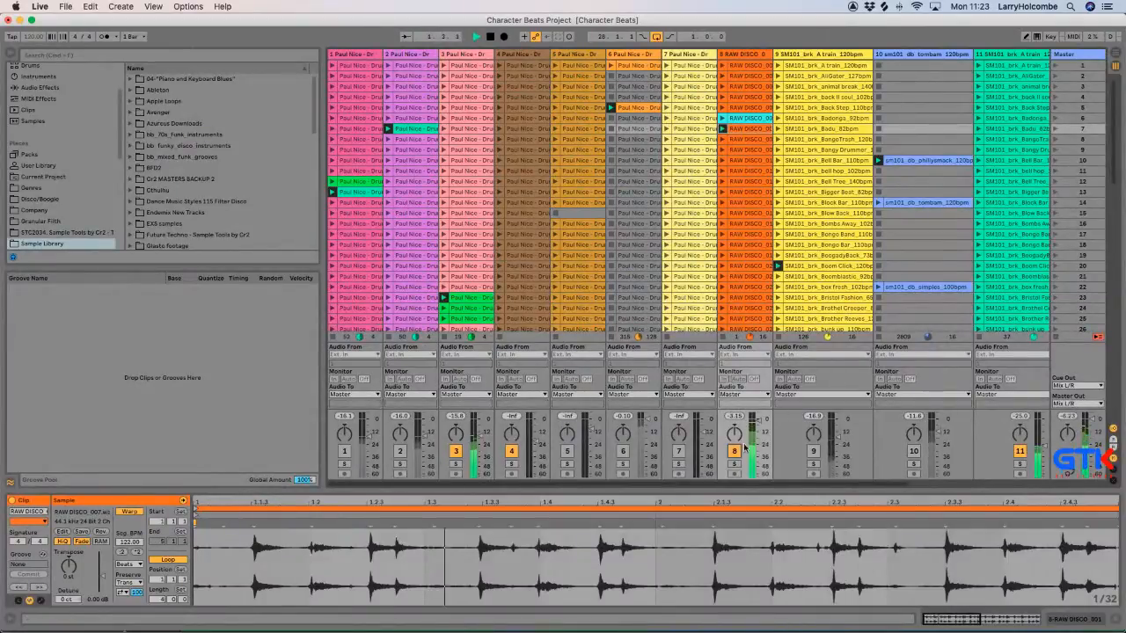
pyautogui.click(723, 118)
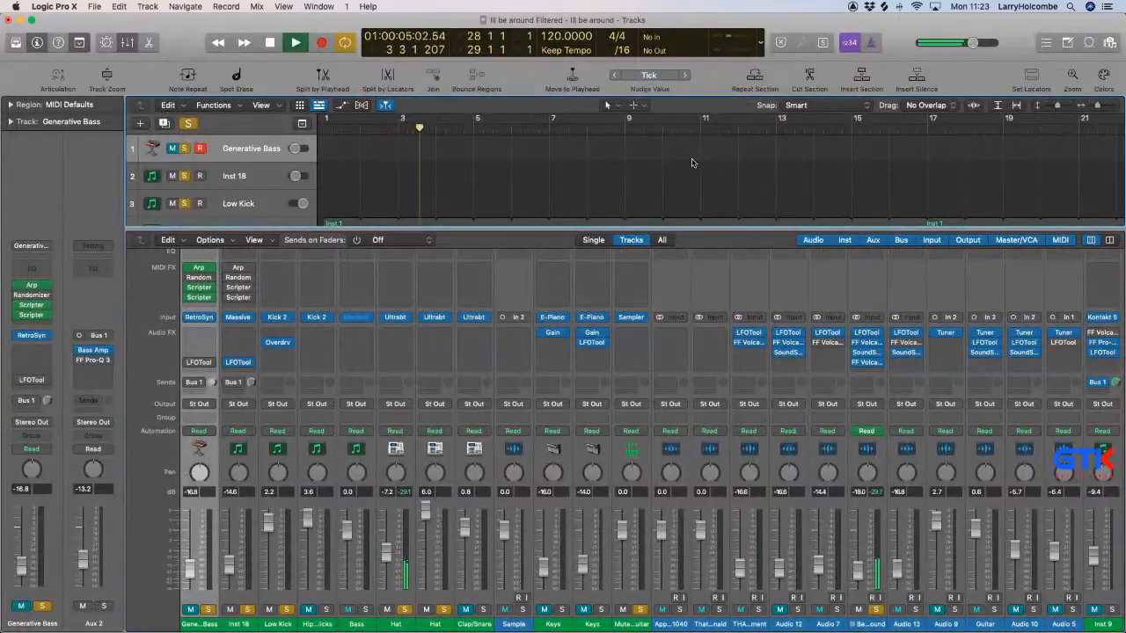
# Return to Logic Pro and bring playback back into the cycle at bar 28 with the mixer shown.
pyautogui.press('x')
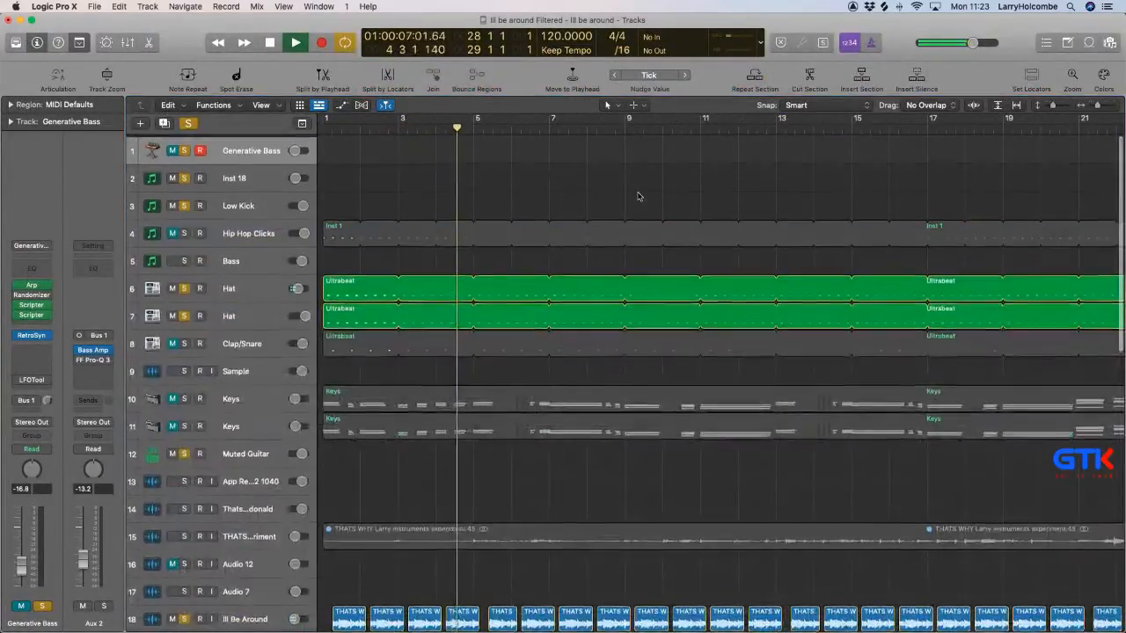
pyautogui.scroll(-5, 639, 196)
pyautogui.press('Return')
pyautogui.press('x')
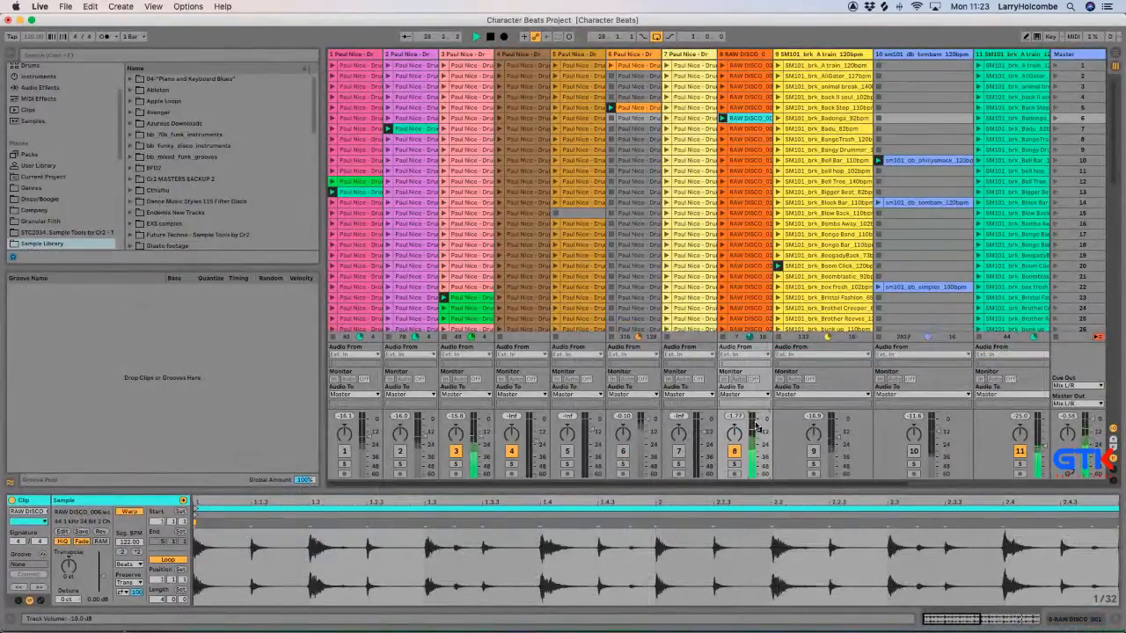
# Switch to Ableton Live, activate track 3 and audition its clips in scenes 23 to 25, ending on scene 23.
pyautogui.click(455, 452)
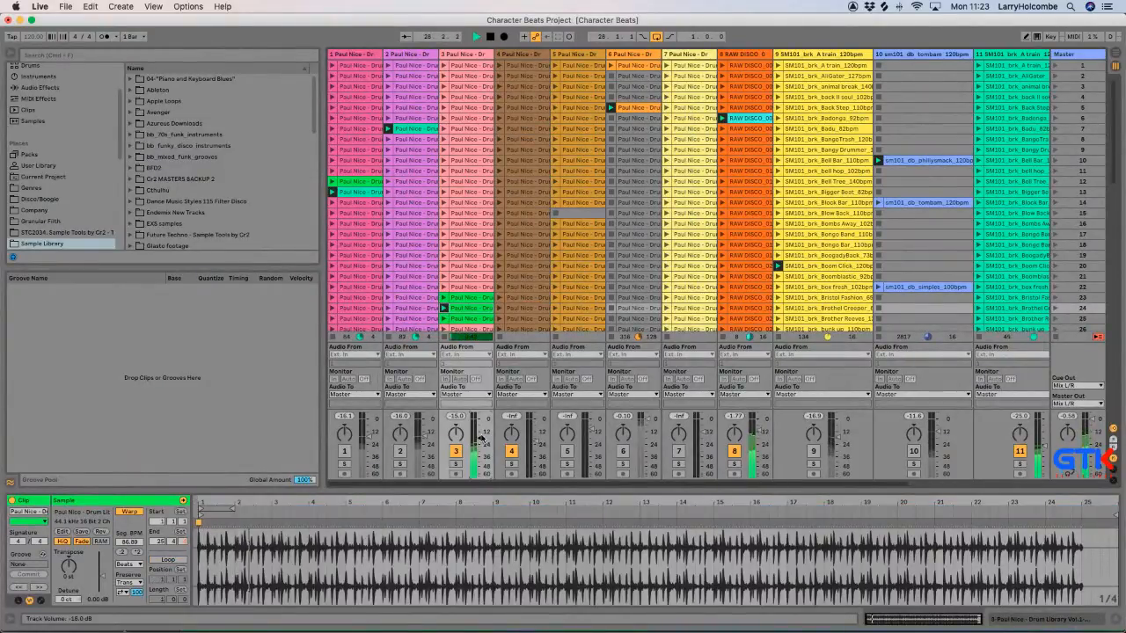
pyautogui.click(444, 320)
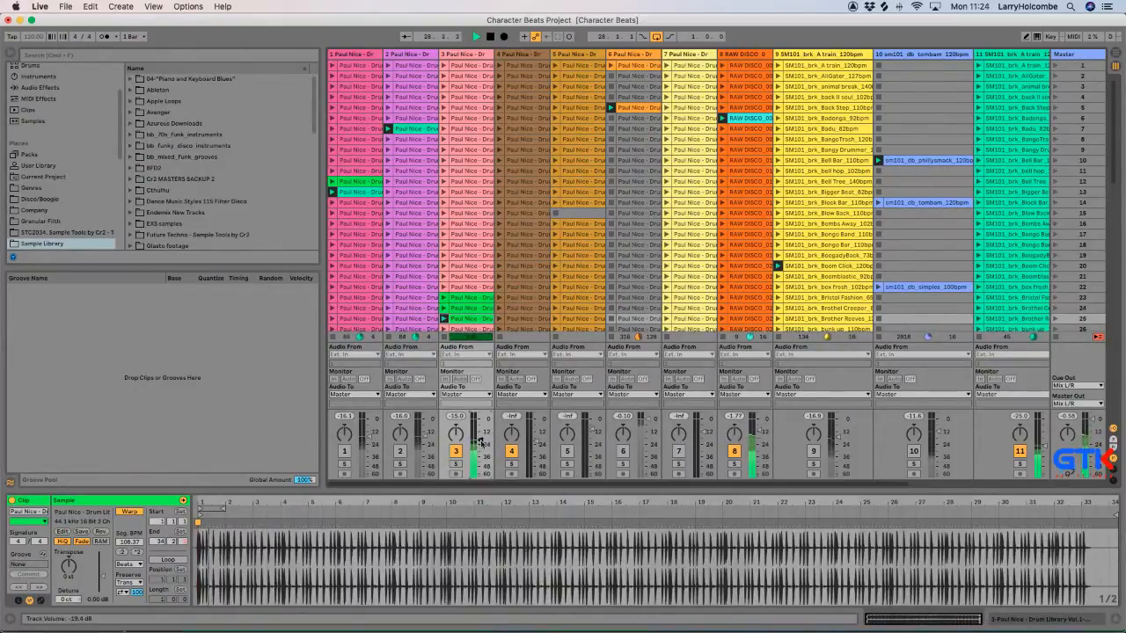
pyautogui.click(441, 299)
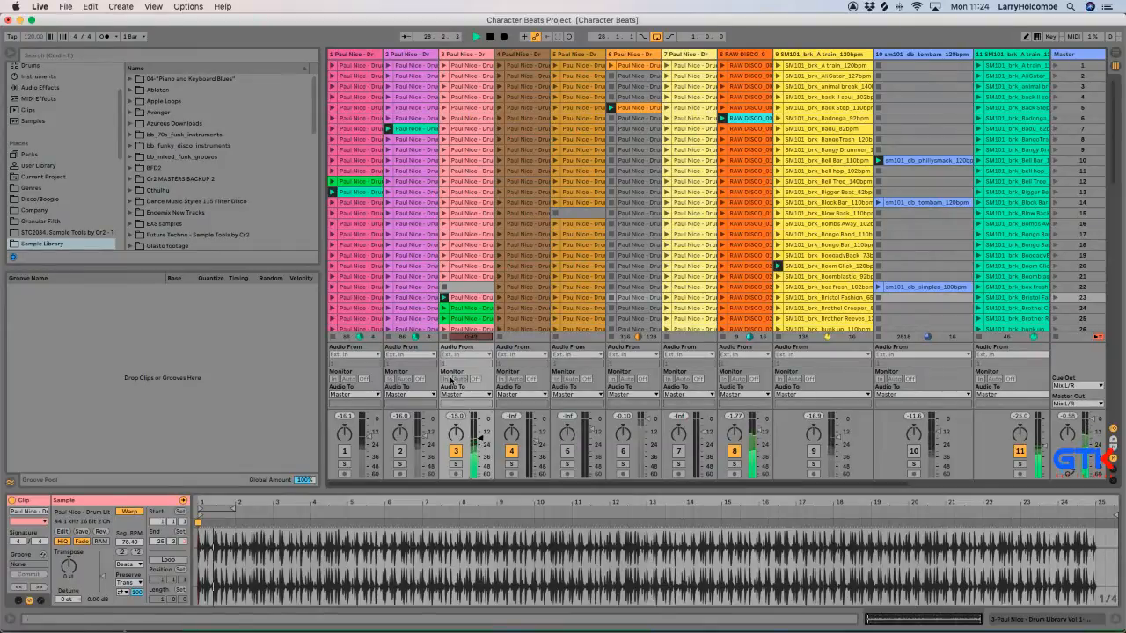
pyautogui.click(443, 308)
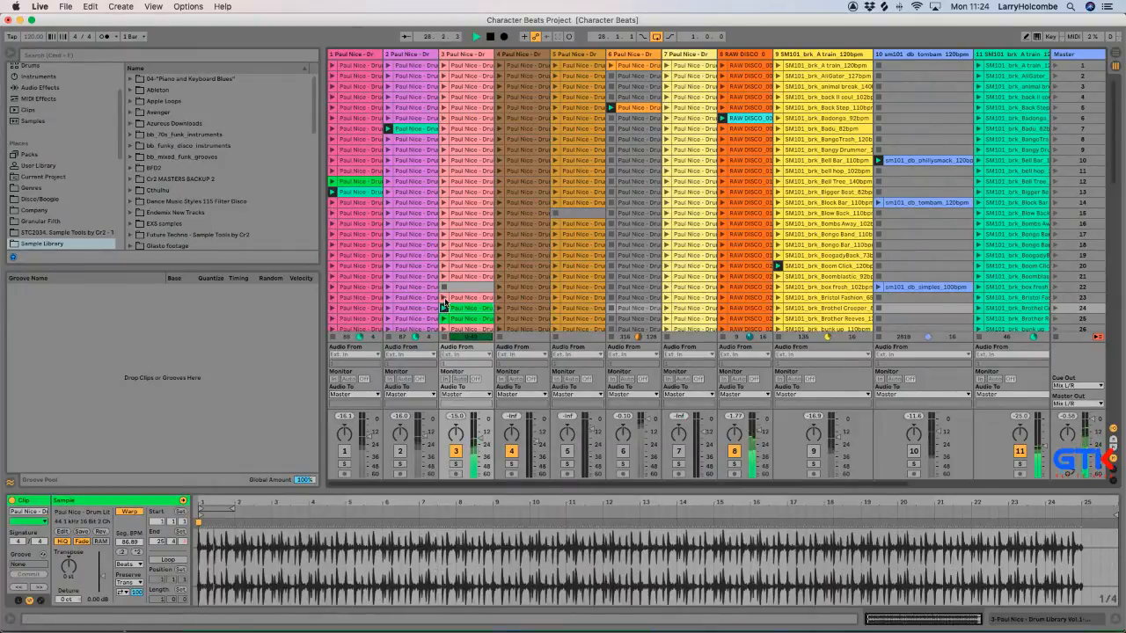
pyautogui.click(442, 298)
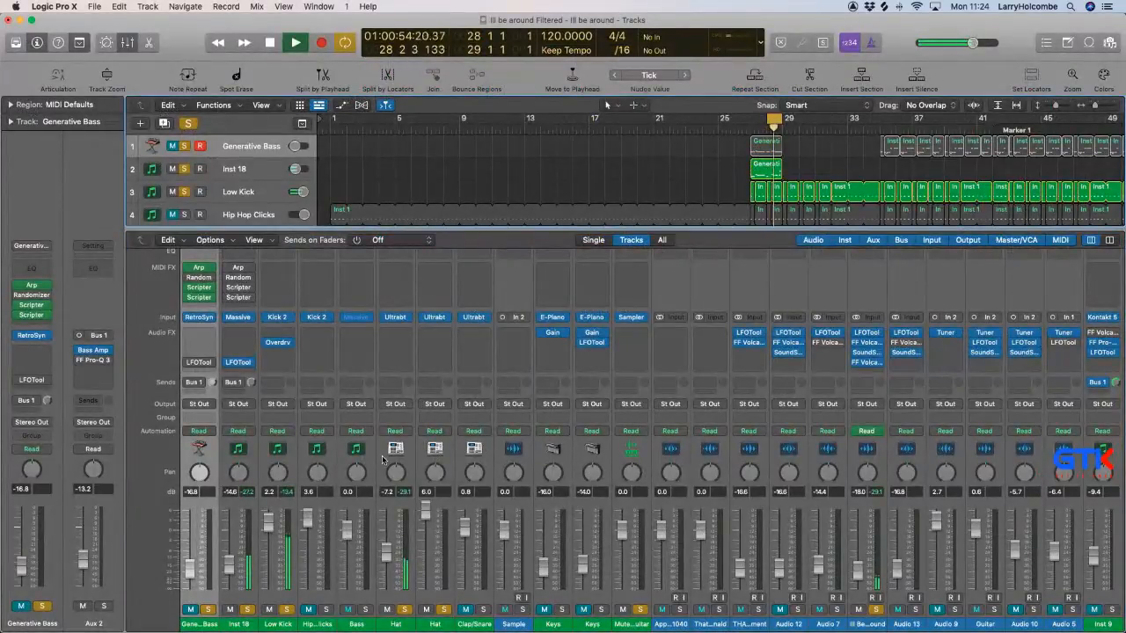
# In Logic Pro's mixer, lower the Aux 1 fader slightly, and unmute Generative Bass while fine-tuning its level.
pyautogui.hscroll(10, 381, 456)
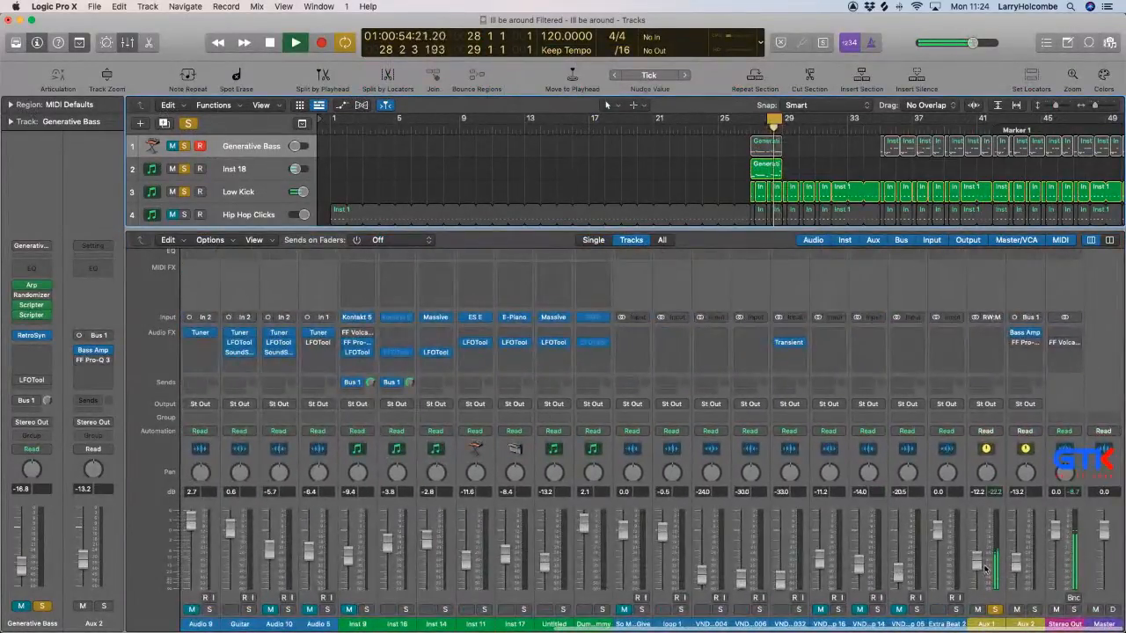
pyautogui.moveTo(978, 561); pyautogui.dragTo(980, 565)
pyautogui.hscroll(-15, 230, 605)
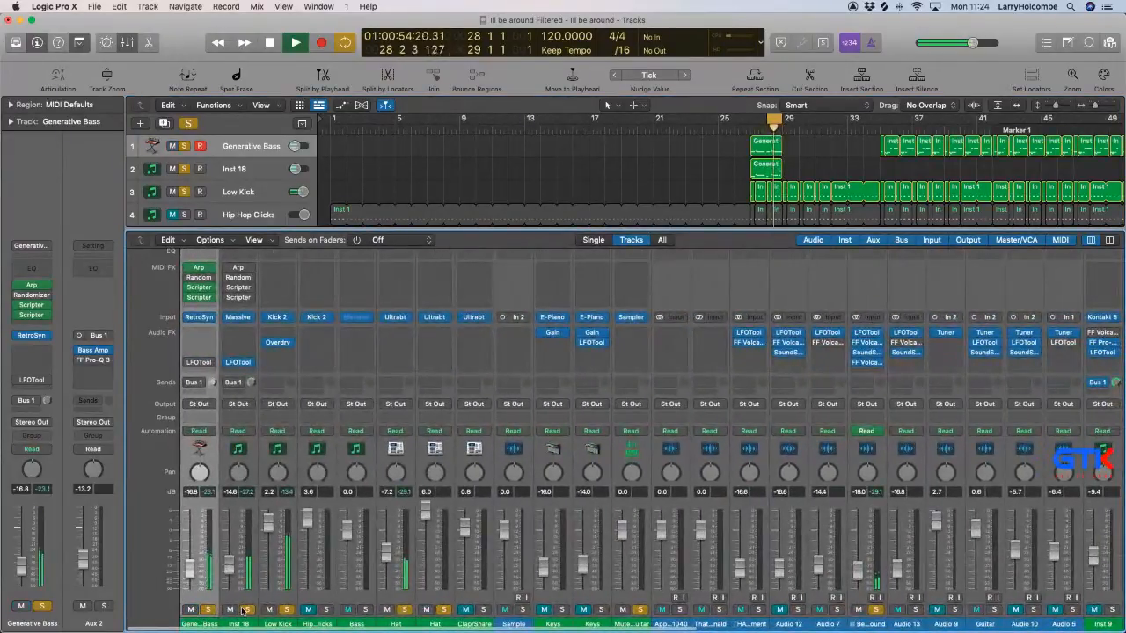
pyautogui.moveTo(190, 577); pyautogui.dragTo(193, 579)
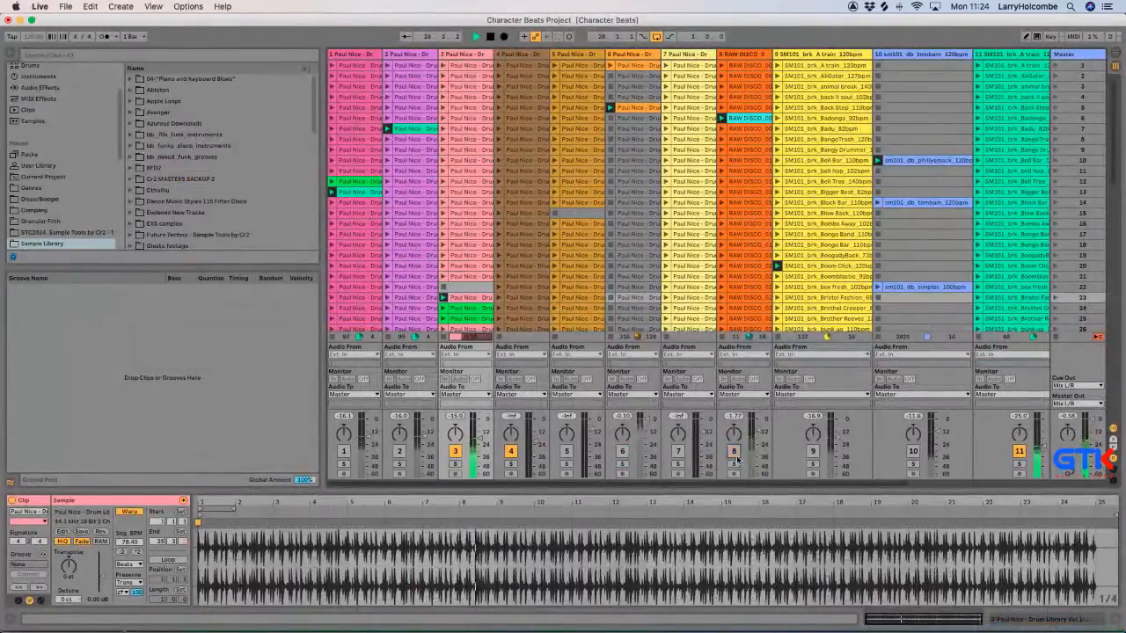
# Switch to Ableton Live and audition track 3's clips in scenes 24 and 25 against the bass.
pyautogui.click(443, 309)
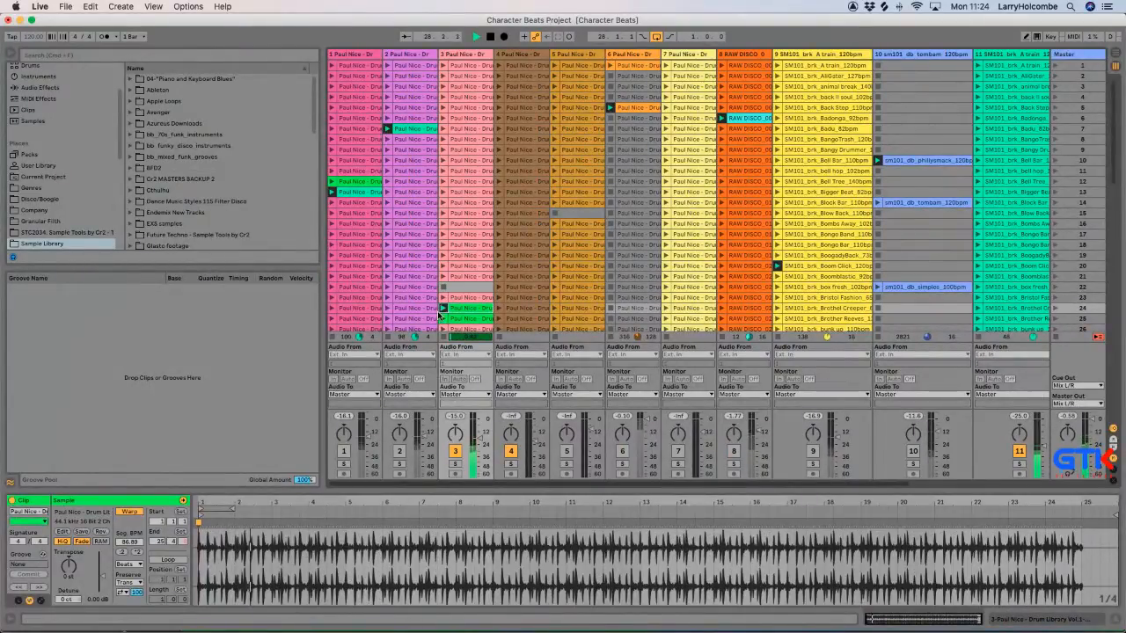
pyautogui.click(443, 319)
pyautogui.scroll(-2, 455, 299)
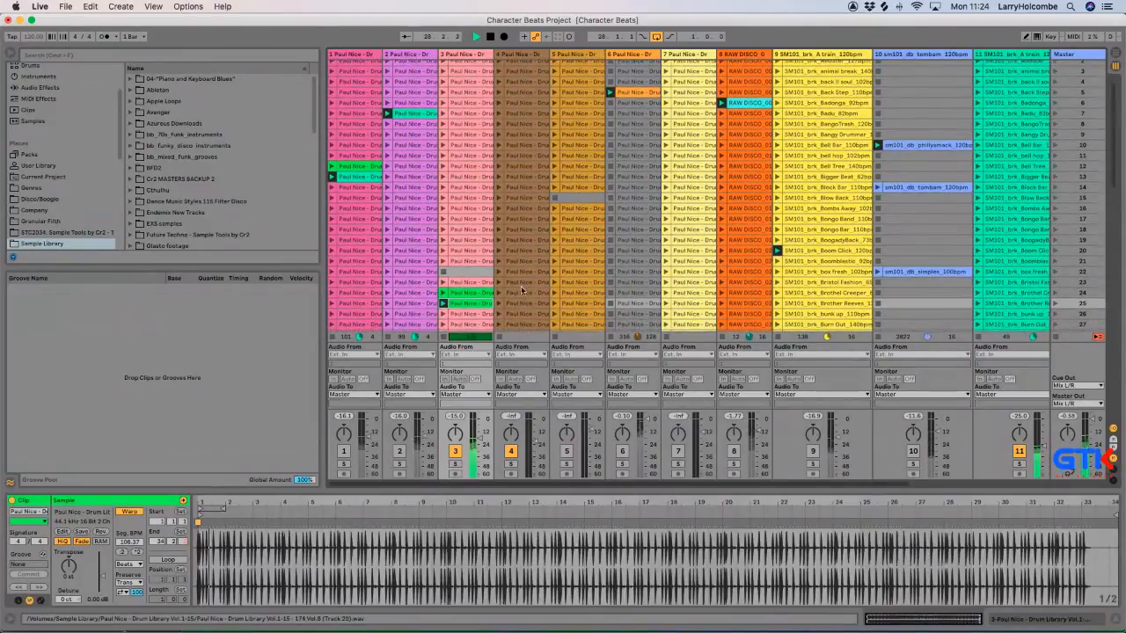
# Deactivate track 3 and audition track 4's clips in scenes 16, 17 and 19.
pyautogui.hscroll(2, 523, 251)
pyautogui.click(438, 455)
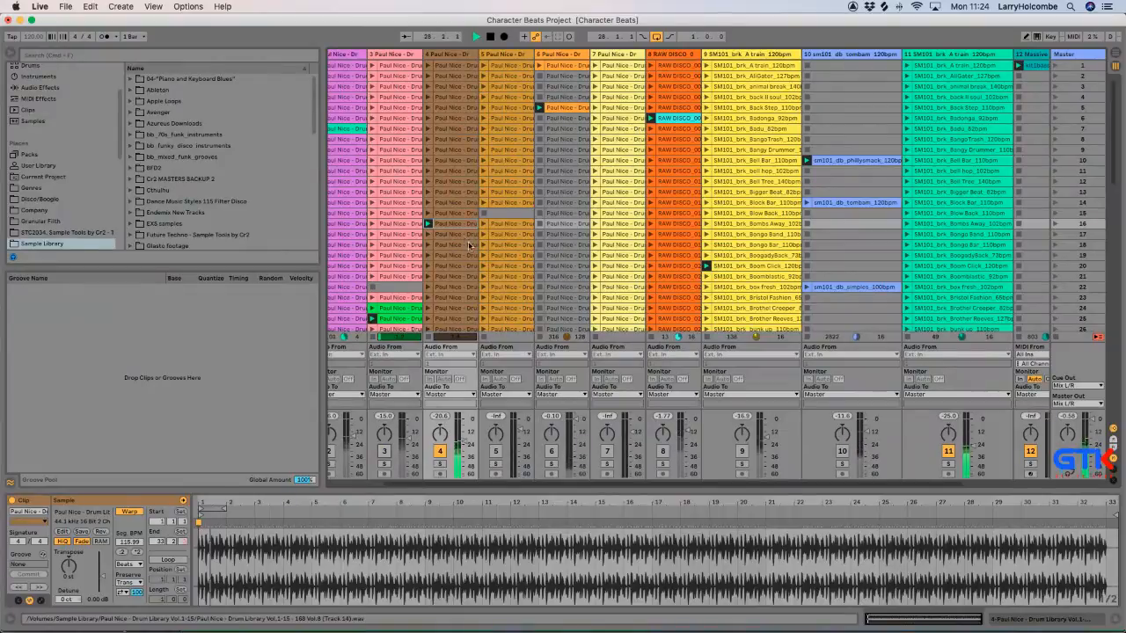
pyautogui.hscroll(-2, 461, 240)
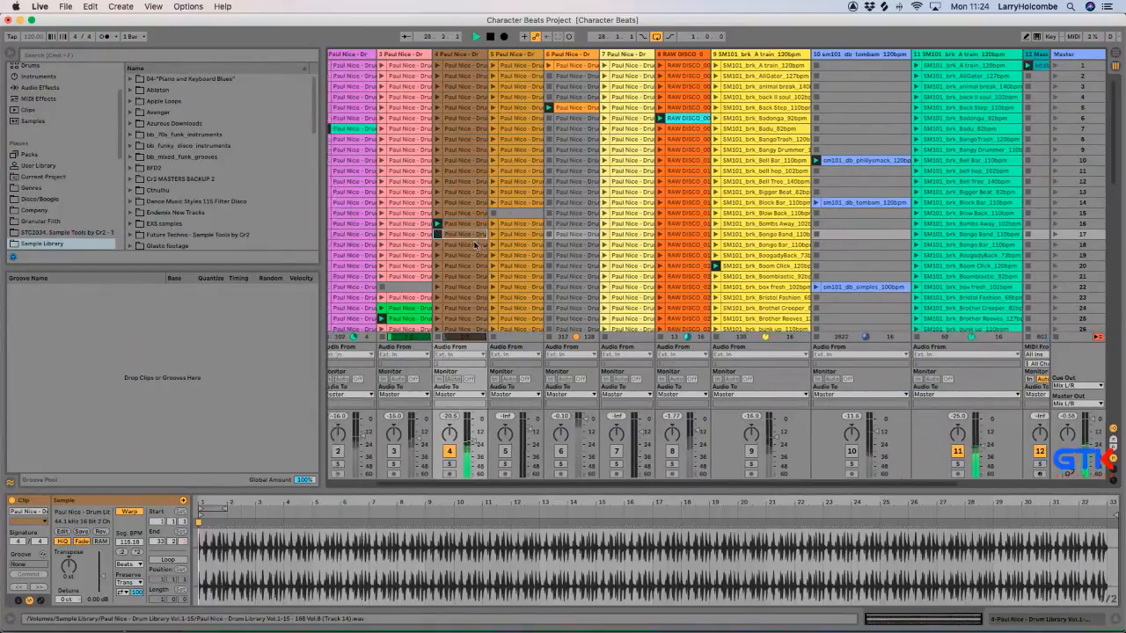
pyautogui.hscroll(-2, 476, 246)
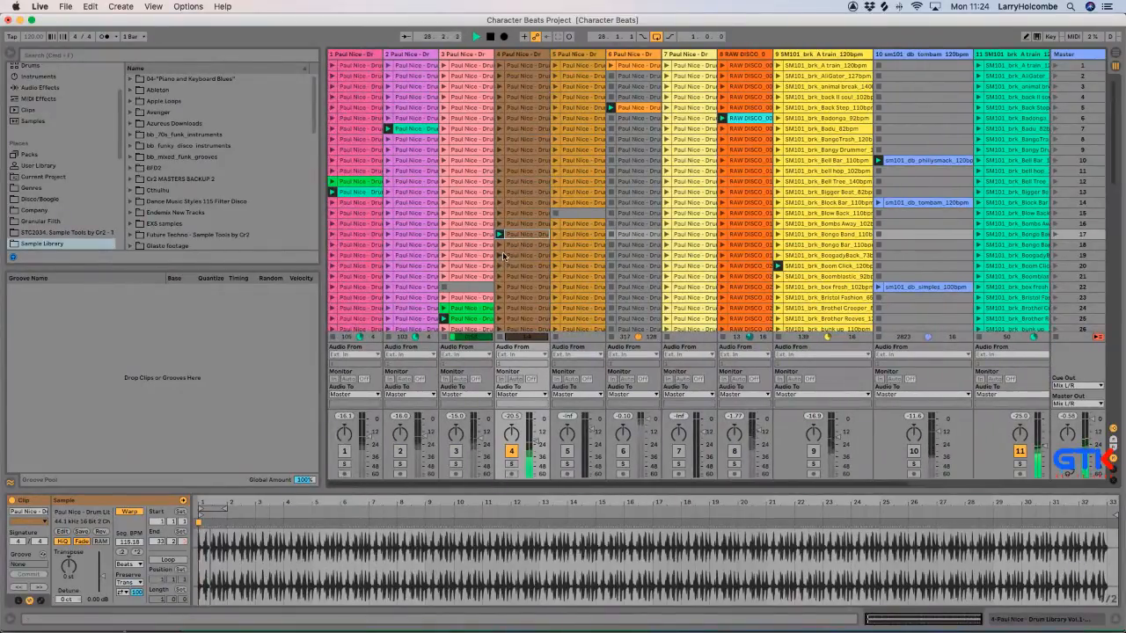
pyautogui.click(499, 254)
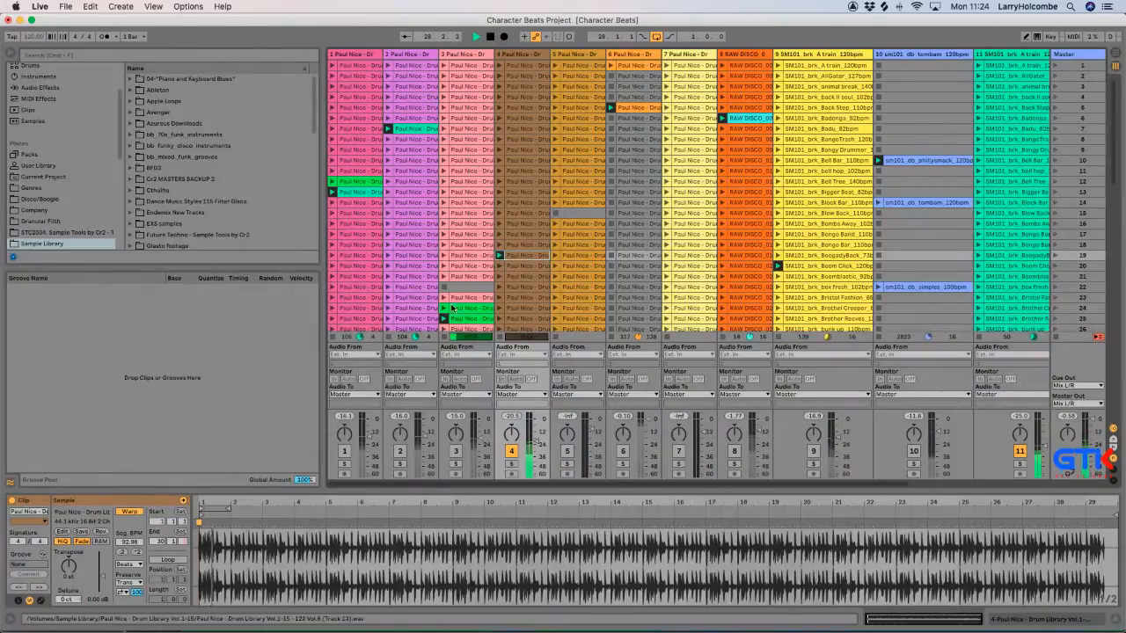
# Turn track 4 off and track 3 back on, trying its scene 24 clip before launching scene 23.
pyautogui.click(452, 309)
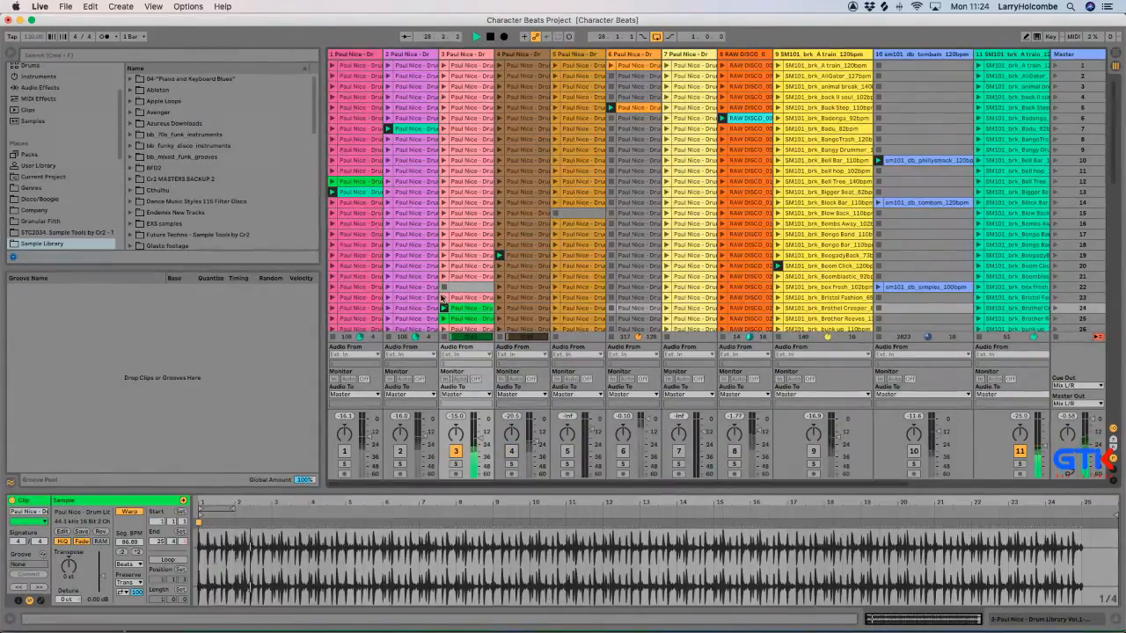
pyautogui.click(445, 301)
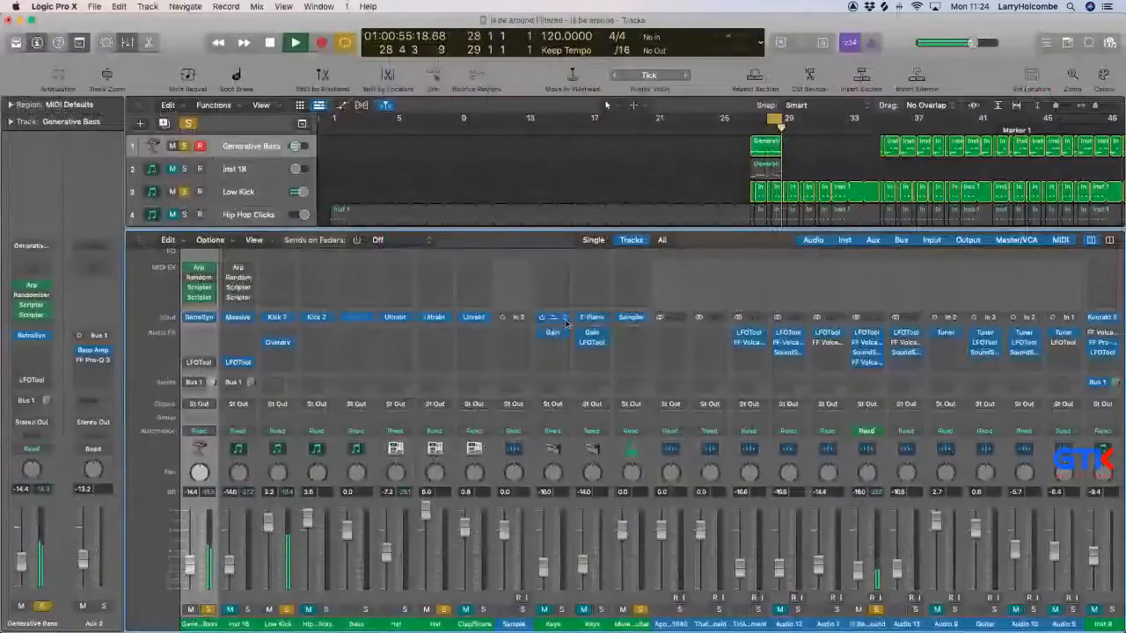
# Stop playback and mute the unsoloed channels across the mixer, including Audio 7, Inst 14, Inst 17 and Dum Dummy.
pyautogui.hscroll(10, 664, 414)
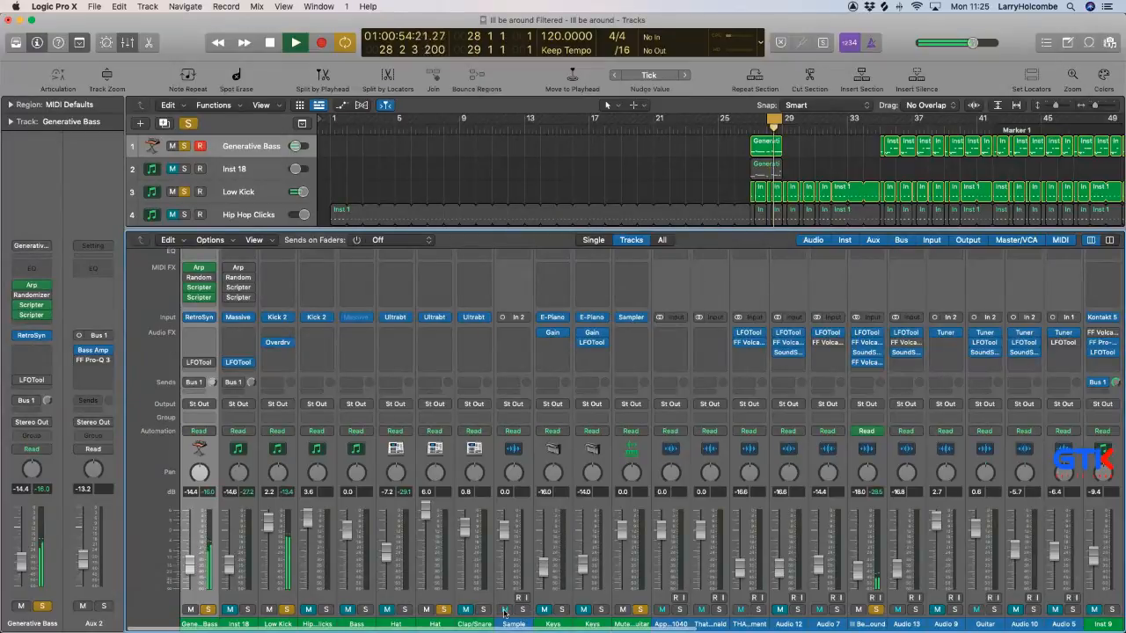
pyautogui.hscroll(3, 545, 613)
pyautogui.press('space')
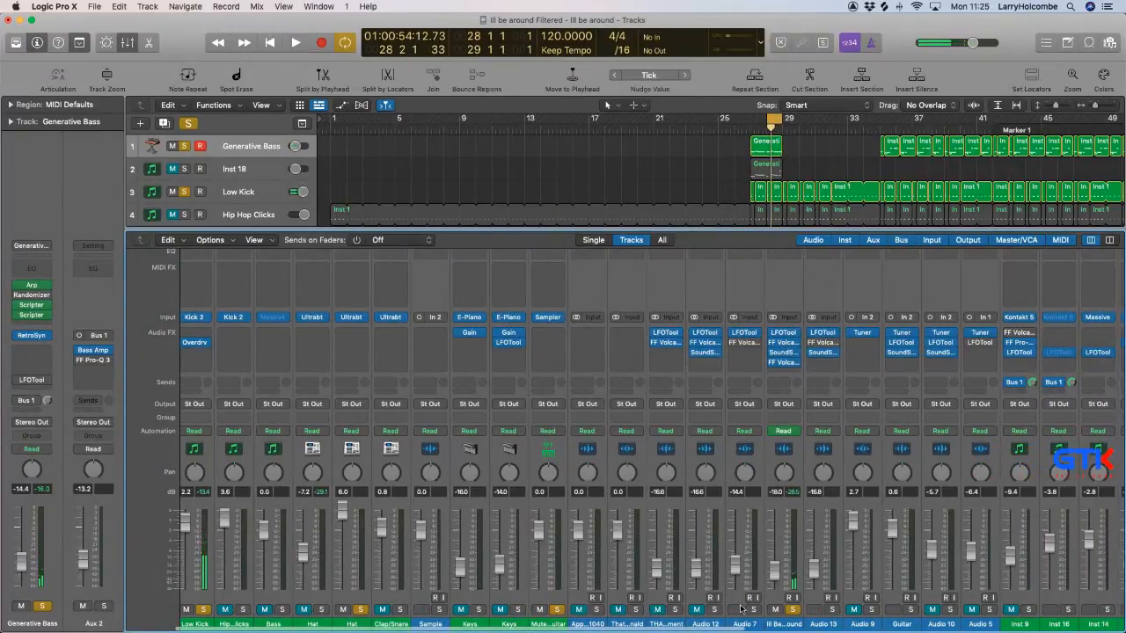
pyautogui.hscroll(3, 741, 607)
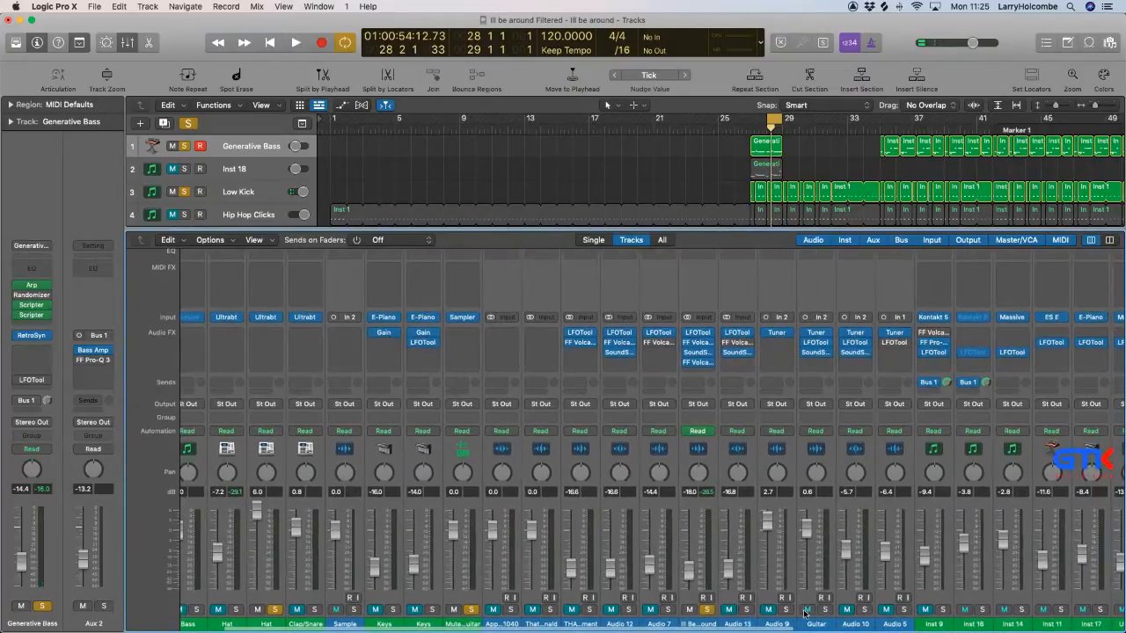
pyautogui.click(805, 613)
pyautogui.hscroll(6, 818, 613)
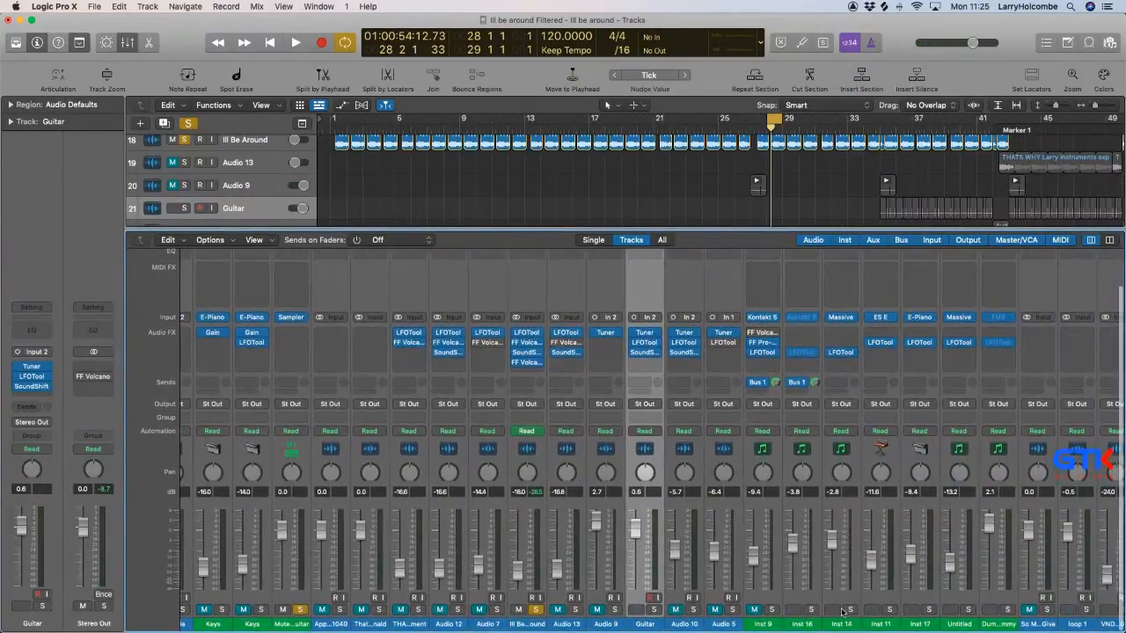
pyautogui.click(871, 613)
pyautogui.click(959, 609)
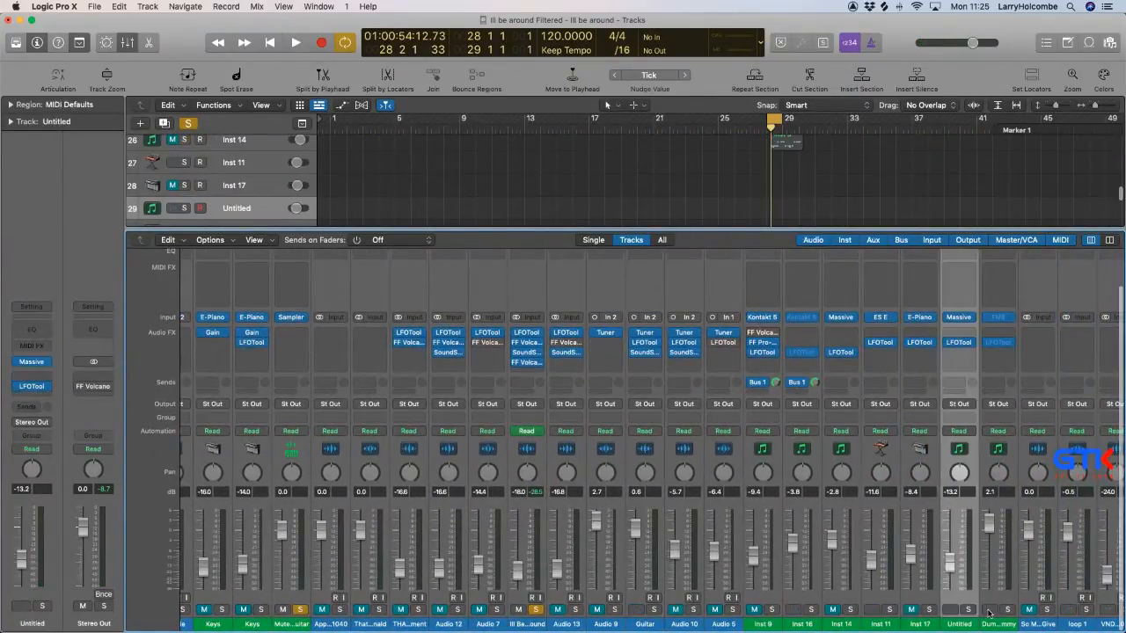
pyautogui.hscroll(7, 967, 611)
pyautogui.hscroll(-3, 967, 613)
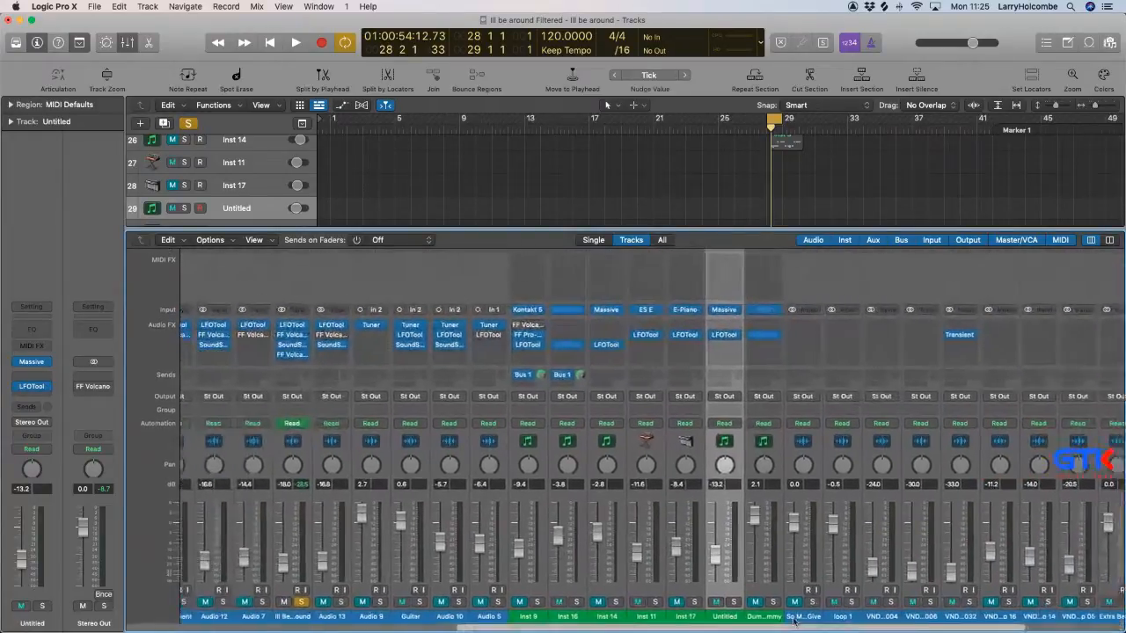
pyautogui.click(866, 613)
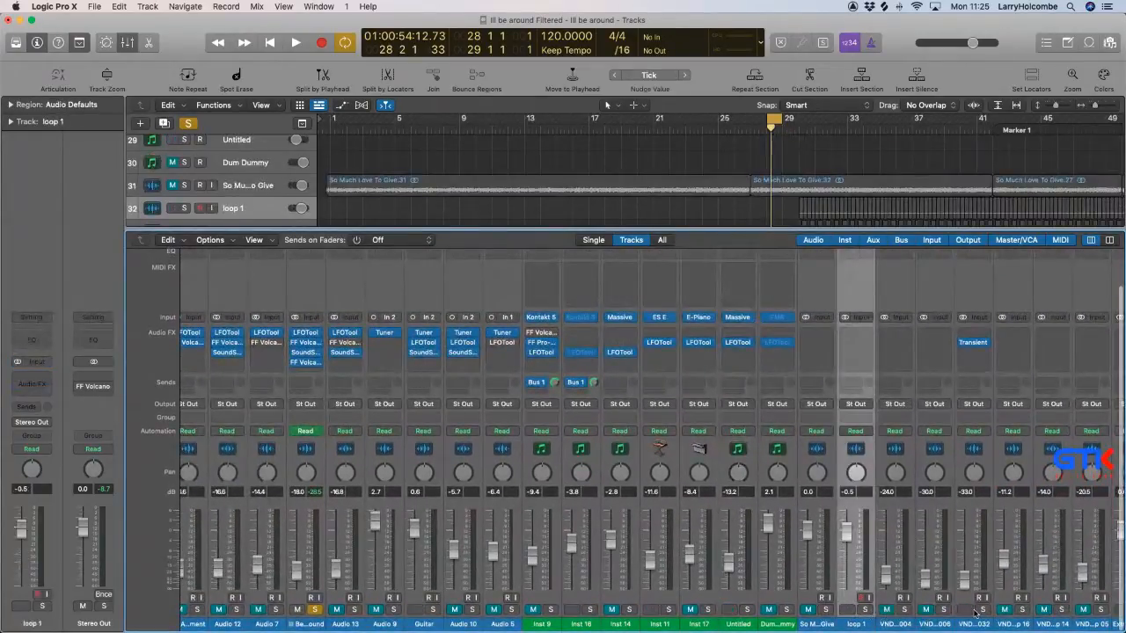
# Clear the existing solos, check the mix in playback, and solo only Aux 1 to isolate the ReWired beat.
pyautogui.hscroll(5, 970, 613)
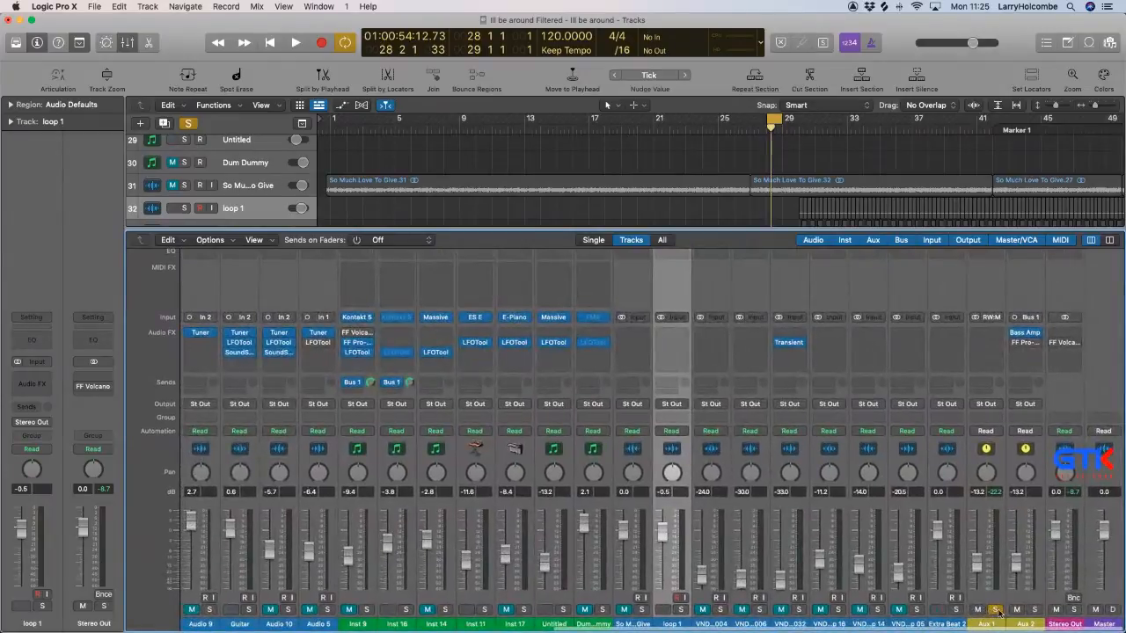
pyautogui.press('x')
pyautogui.press('space')
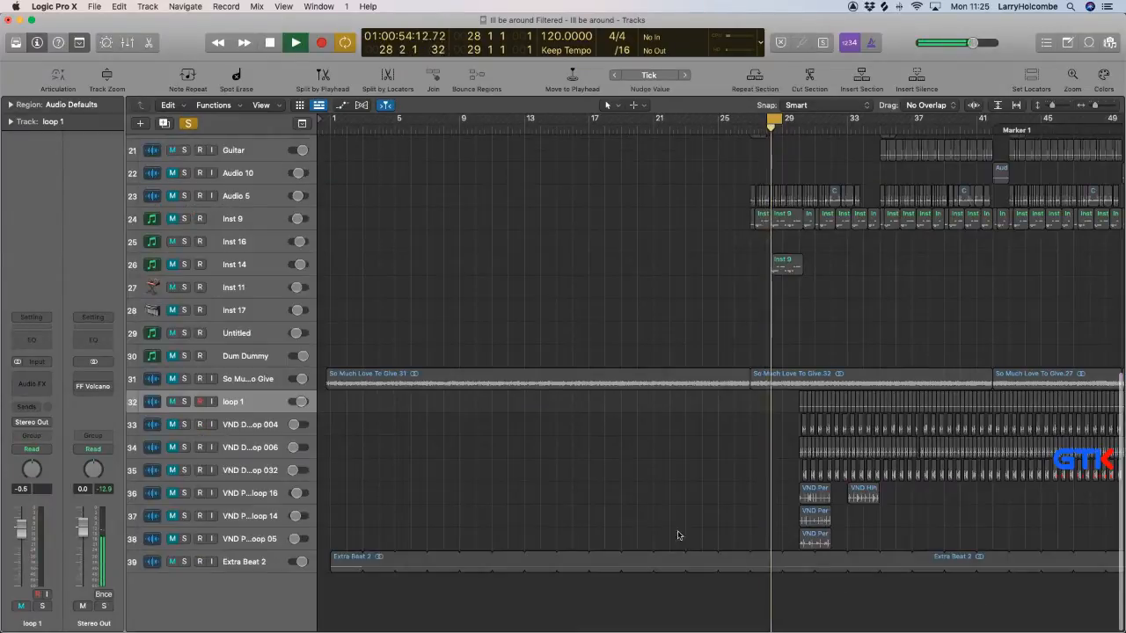
pyautogui.press('x')
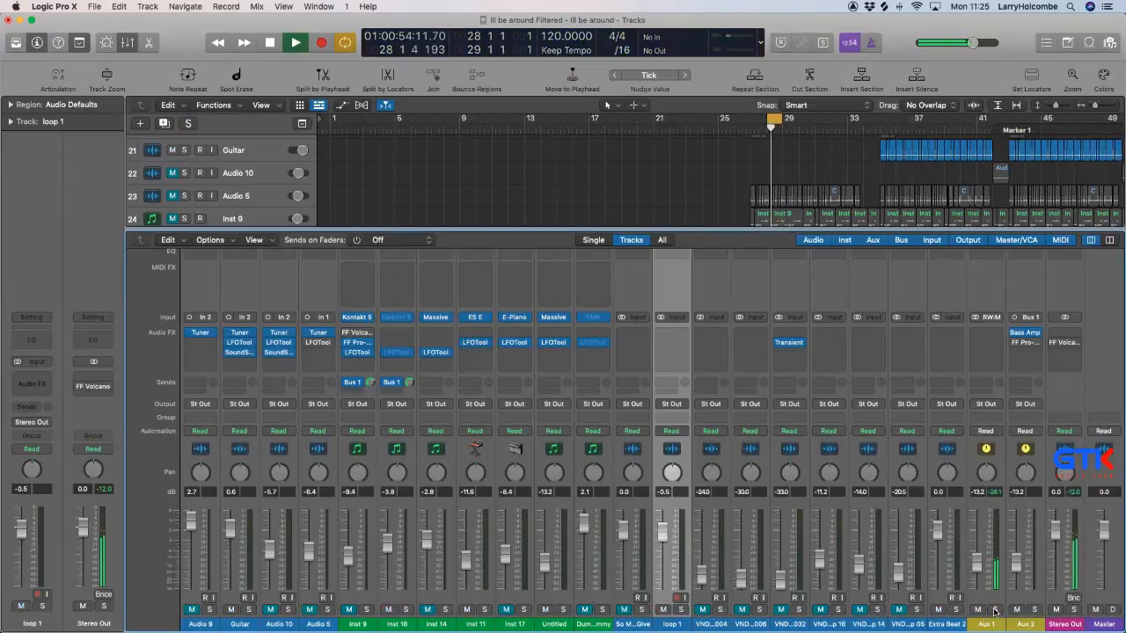
pyautogui.press('x')
pyautogui.press('space')
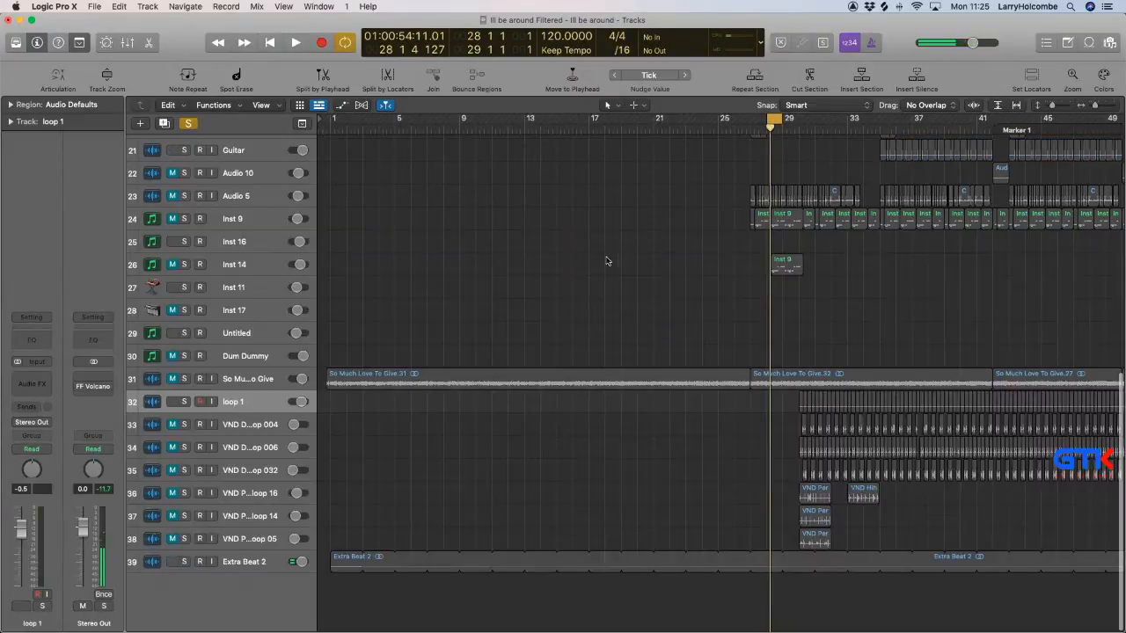
# Bounce bar 28 to 29 offline as a 24-bit PCM Wave file named Break 1, with MP3 output disabled.
pyautogui.press('super+b')
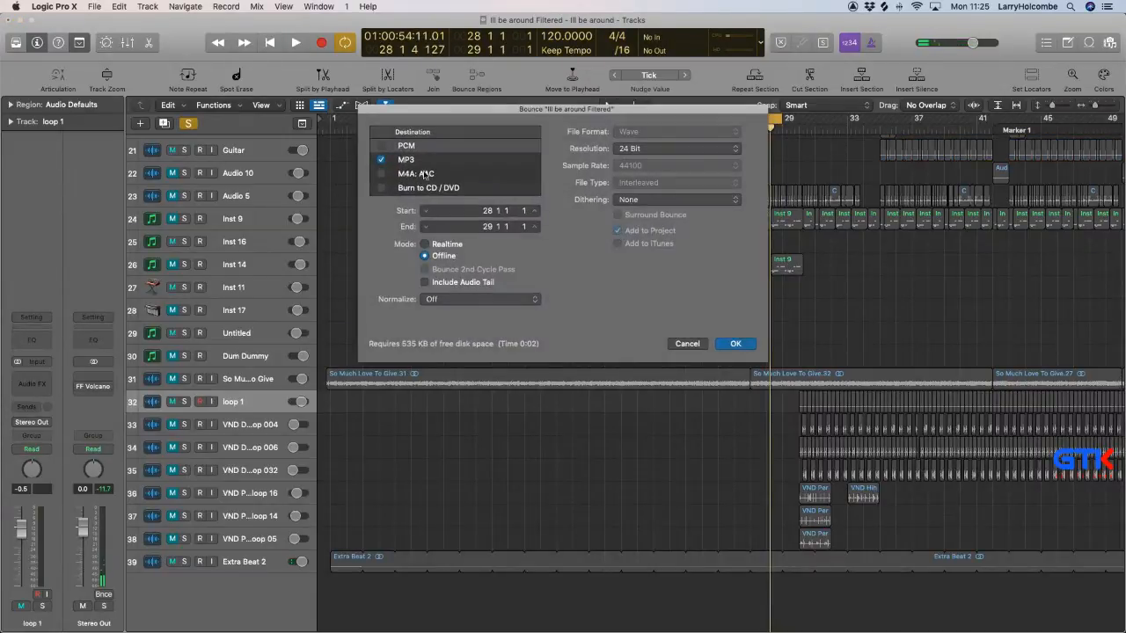
pyautogui.click(384, 160)
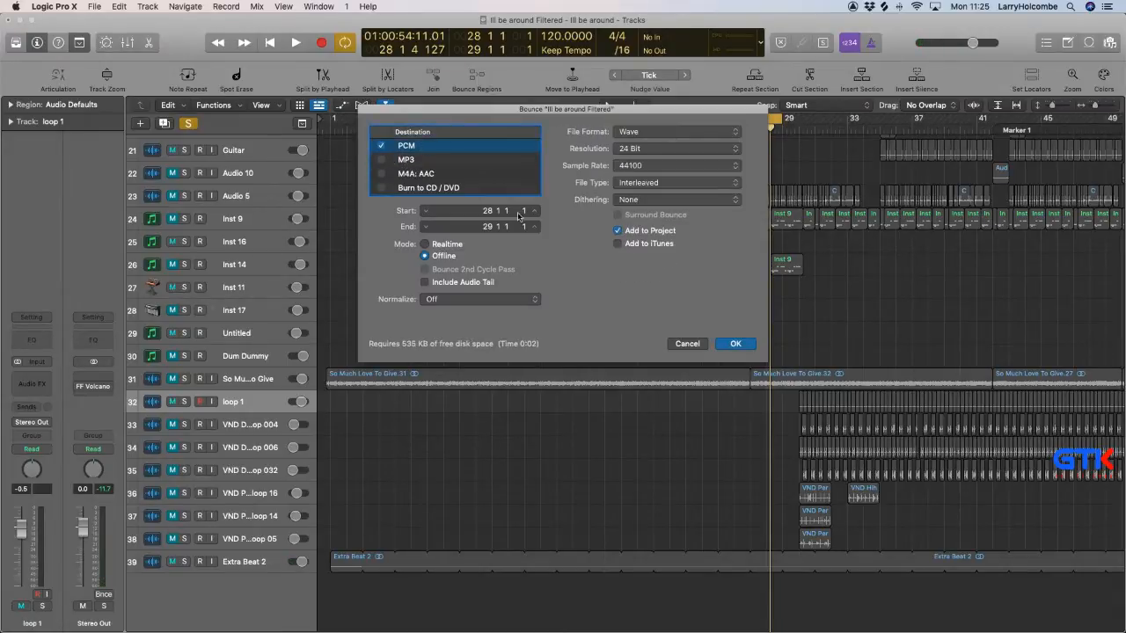
pyautogui.press('Return')
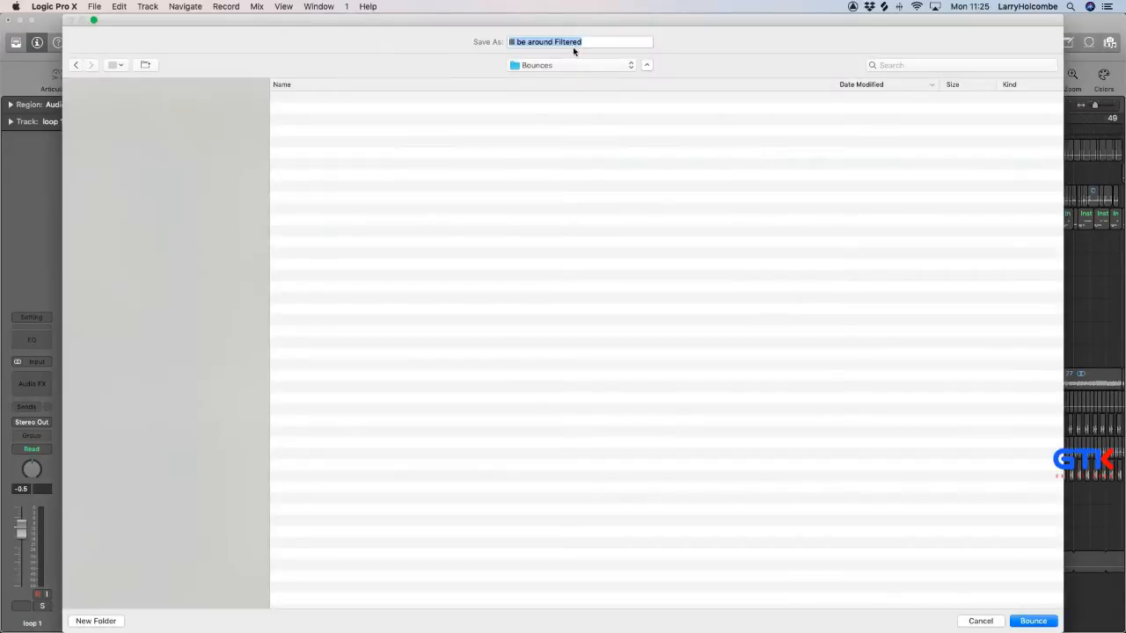
pyautogui.write('Break')
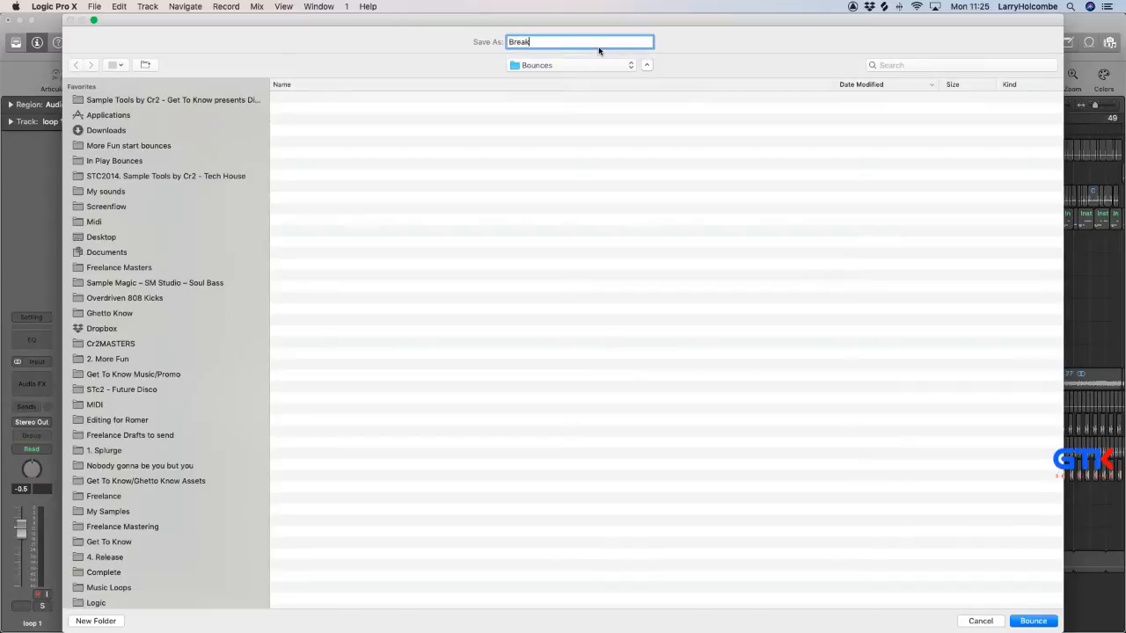
pyautogui.write(' 2')
pyautogui.press('Return')
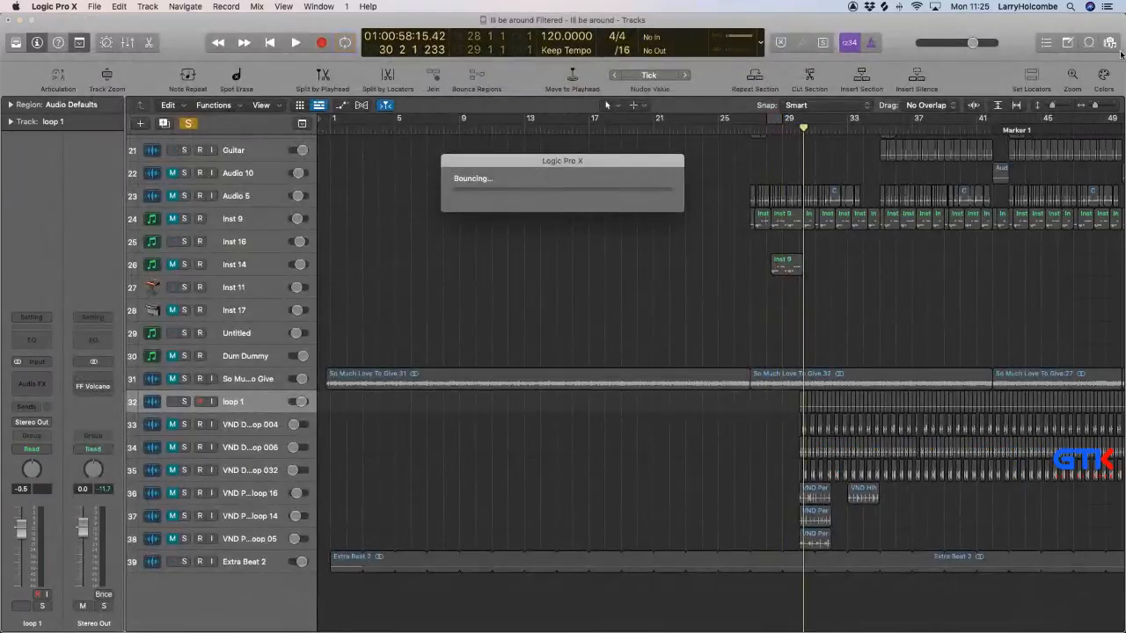
# Add Break 1.wav from the project's audio files to a new track at bar 1 and loop the region.
pyautogui.press('f')
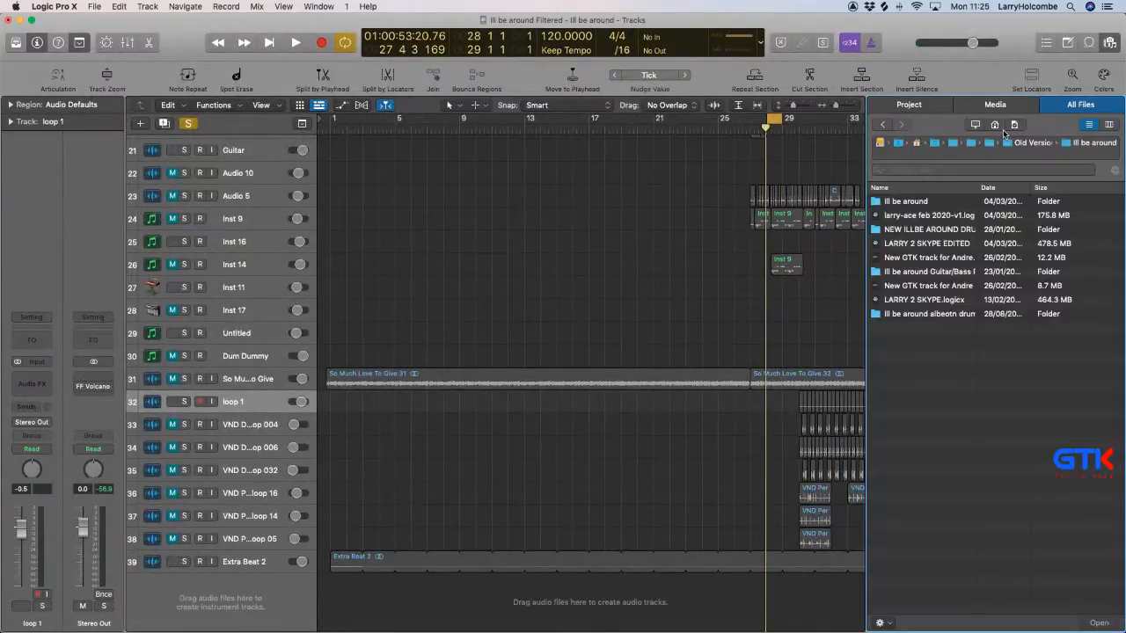
pyautogui.click(909, 104)
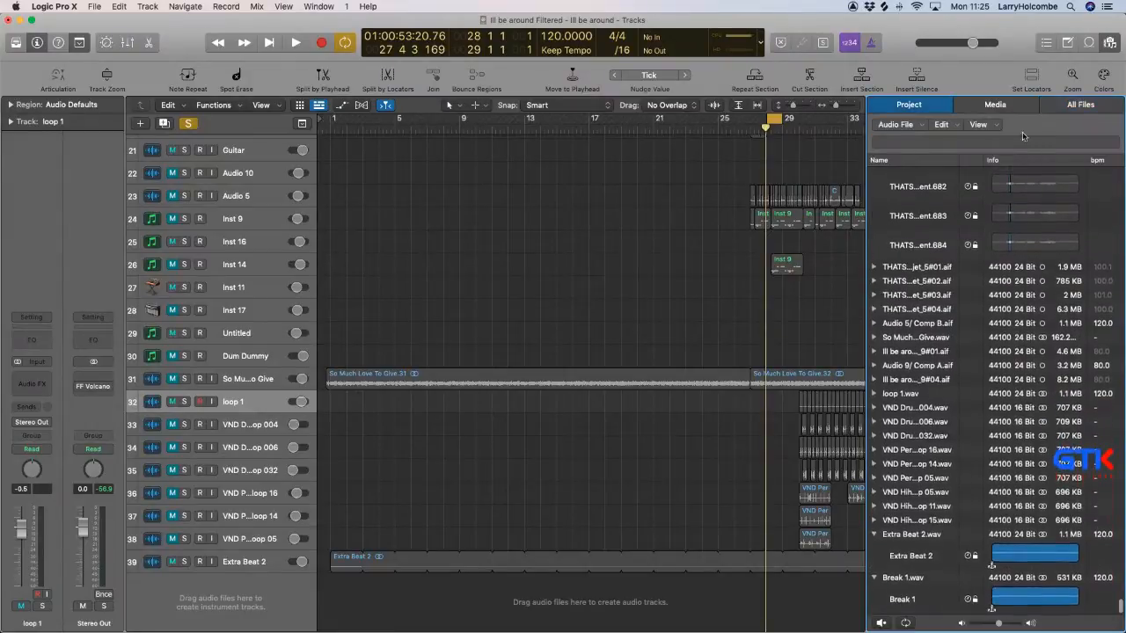
pyautogui.click(977, 124)
pyautogui.click(1000, 173)
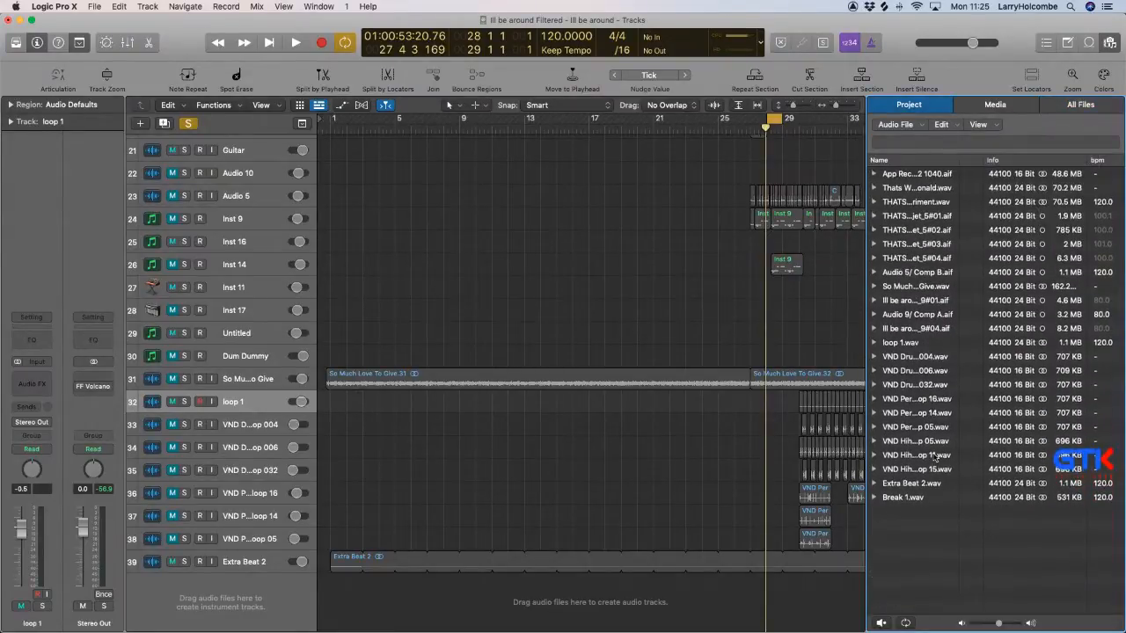
pyautogui.moveTo(904, 497); pyautogui.dragTo(334, 585)
pyautogui.click(420, 191)
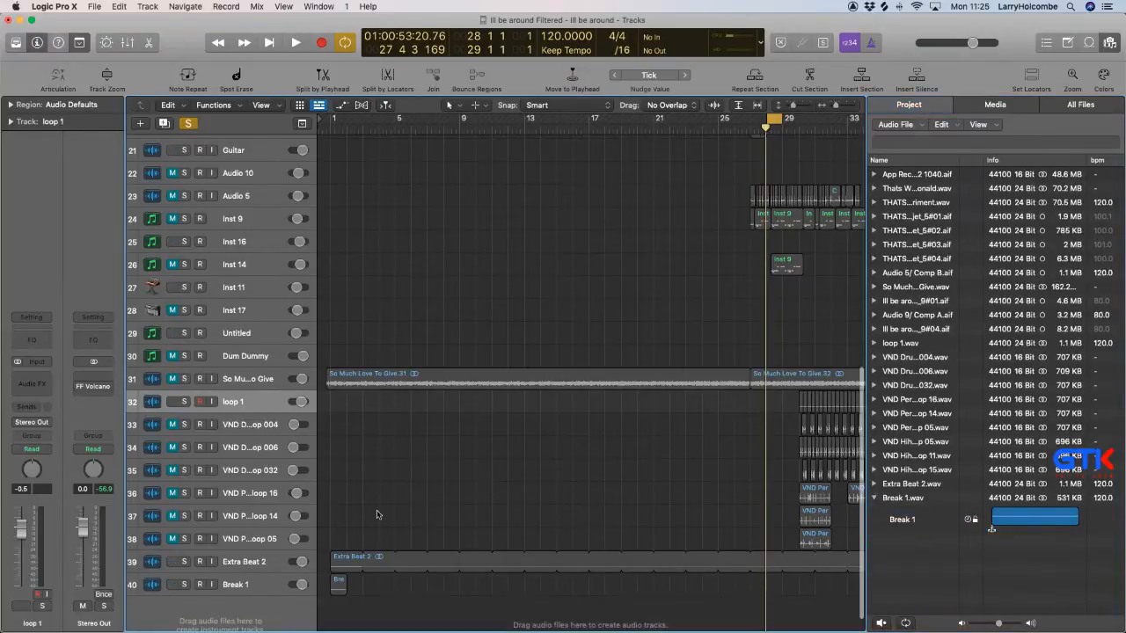
pyautogui.click(341, 585)
pyautogui.press('l')
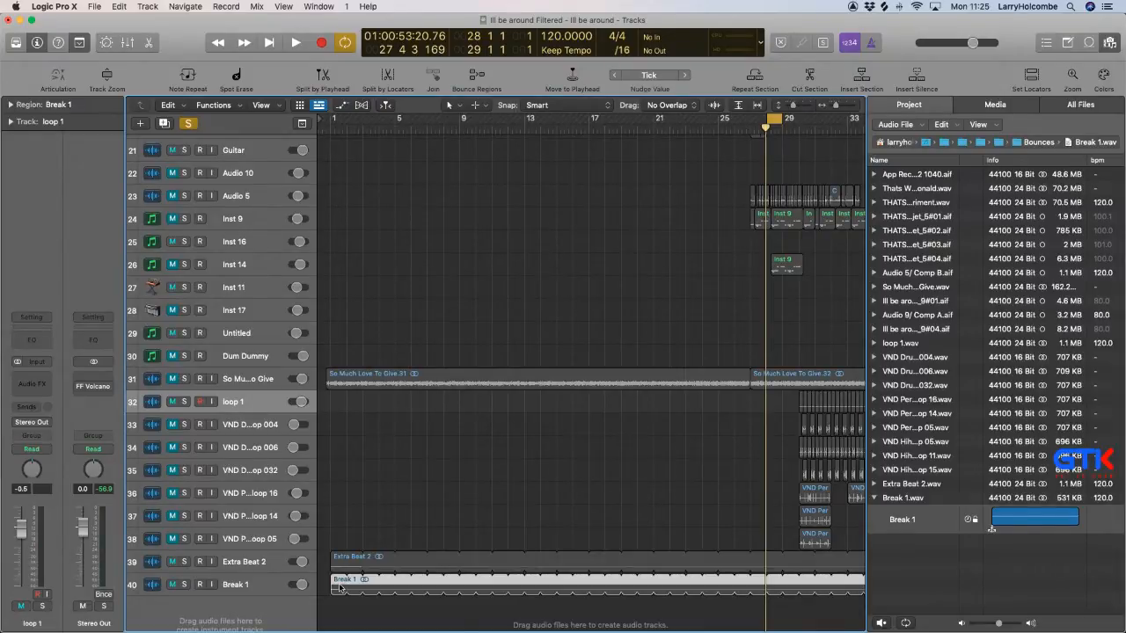
pyautogui.click(1112, 48)
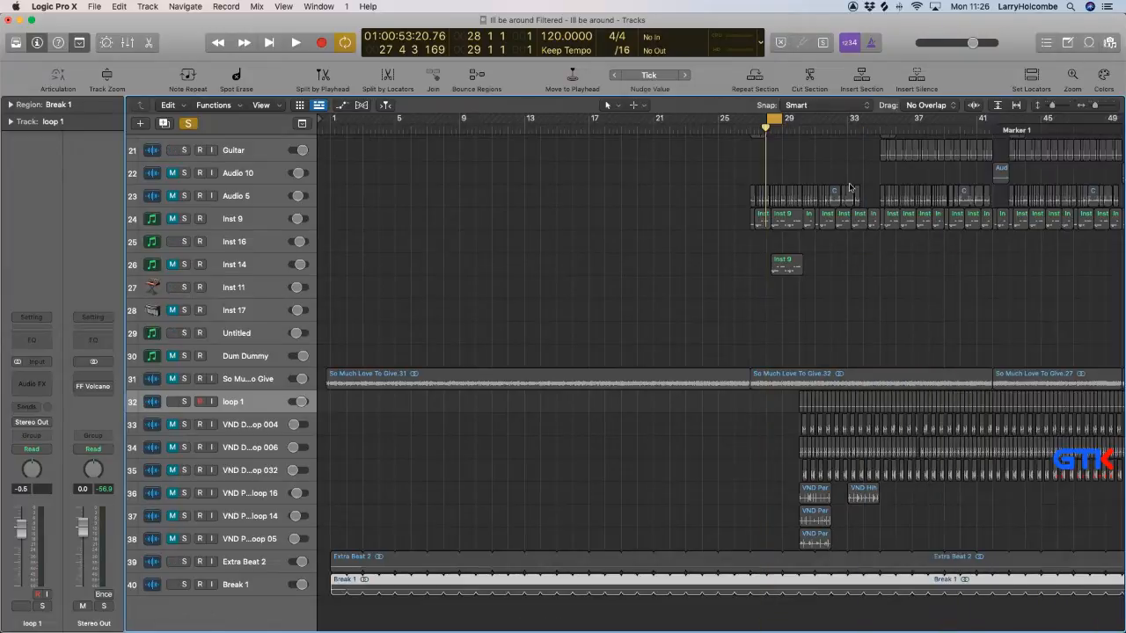
# Mute Aux 1 in the mixer and switch off its solo.
pyautogui.press('x')
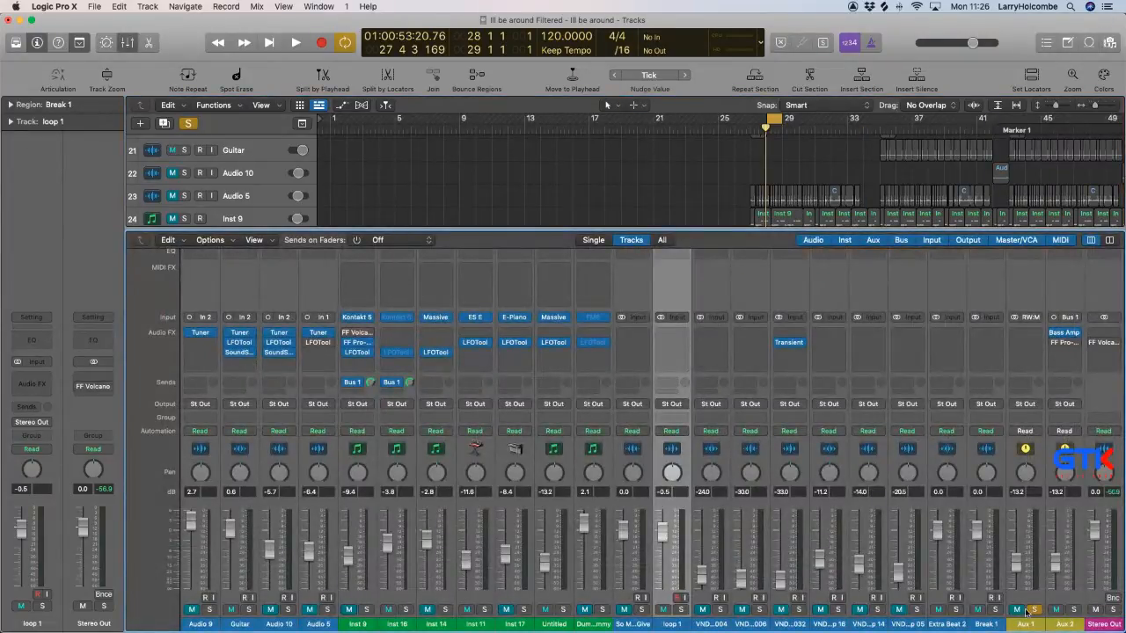
pyautogui.press('x')
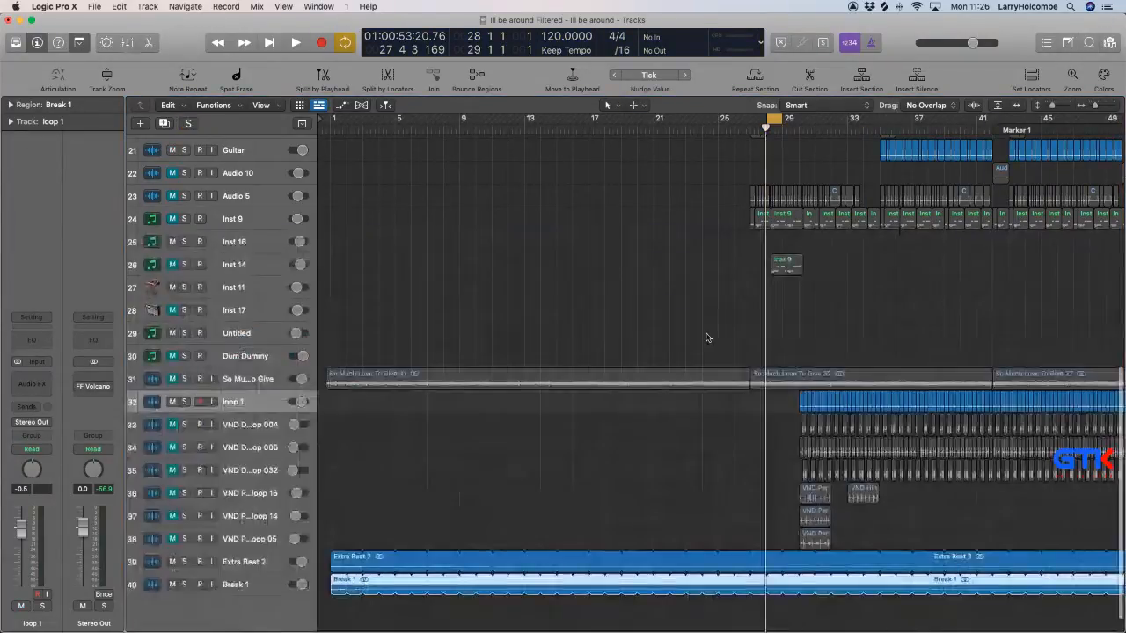
# Redefine the cycle range to run from bar 27 to bar 29, over the Generative Bass region.
pyautogui.scroll(5, 668, 201)
pyautogui.click(775, 120)
pyautogui.scroll(5, 711, 181)
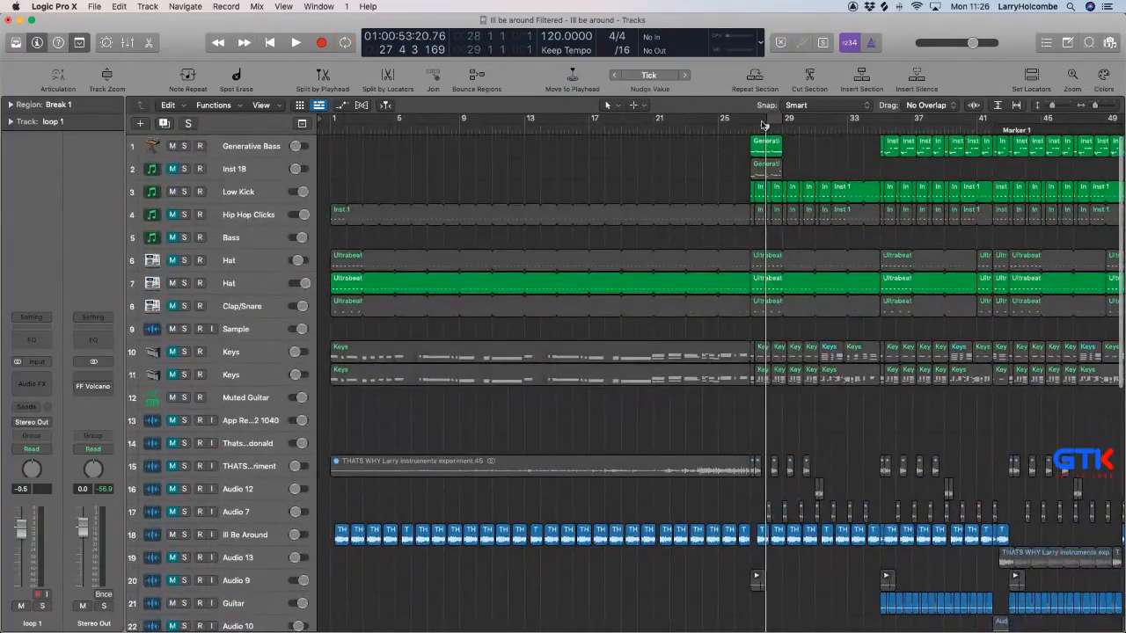
pyautogui.moveTo(753, 120); pyautogui.dragTo(779, 120)
pyautogui.click(693, 152)
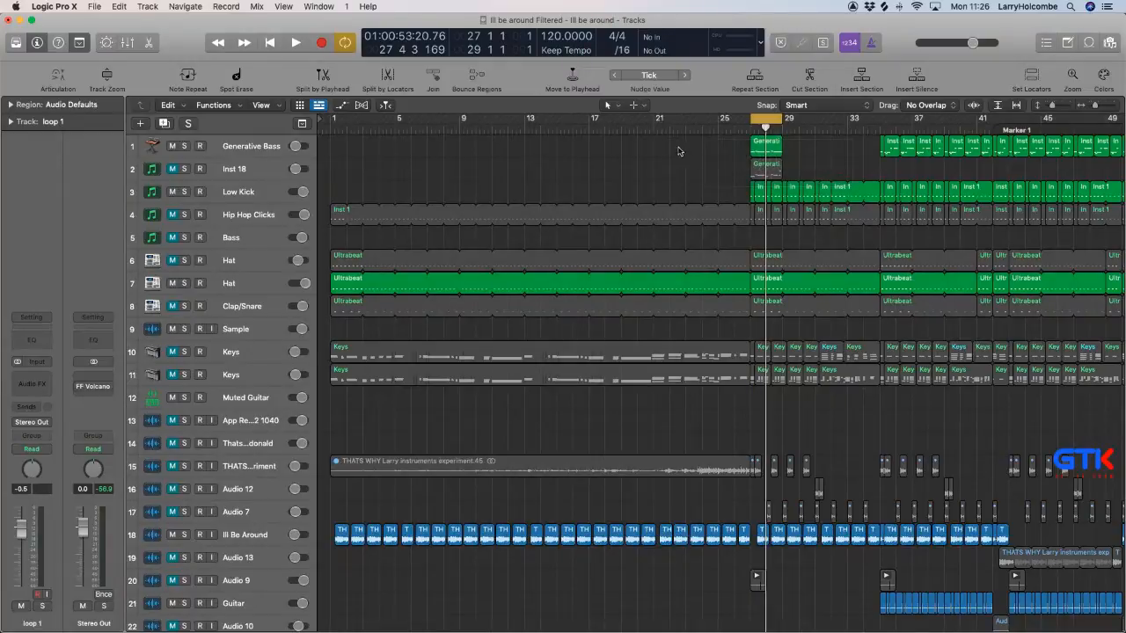
# Move the Extra Beat 2 and Break 1 tracks together to the head of the track list, above Generative Bass.
pyautogui.press('super+Up')
pyautogui.press('super+Up')
pyautogui.press('super+Right')
pyautogui.press('super+Right')
pyautogui.press('super+Right')
pyautogui.press('super+Right')
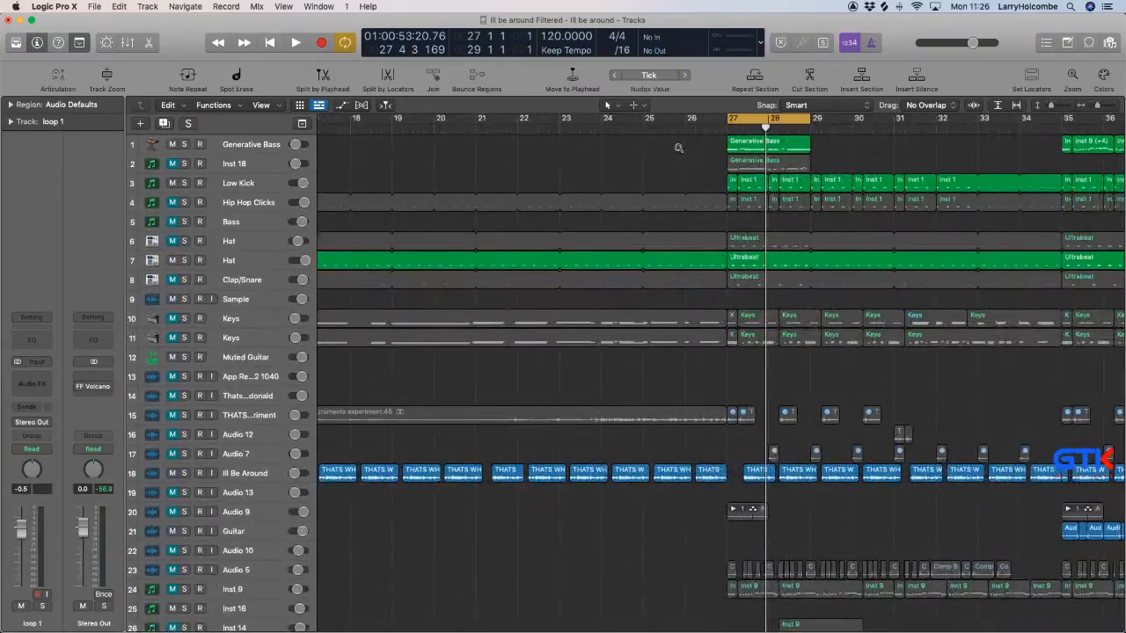
pyautogui.press('super+Left')
pyautogui.press('super+Up')
pyautogui.hscroll(-3, 678, 149)
pyautogui.hscroll(4, 664, 153)
pyautogui.scroll(-5, 664, 152)
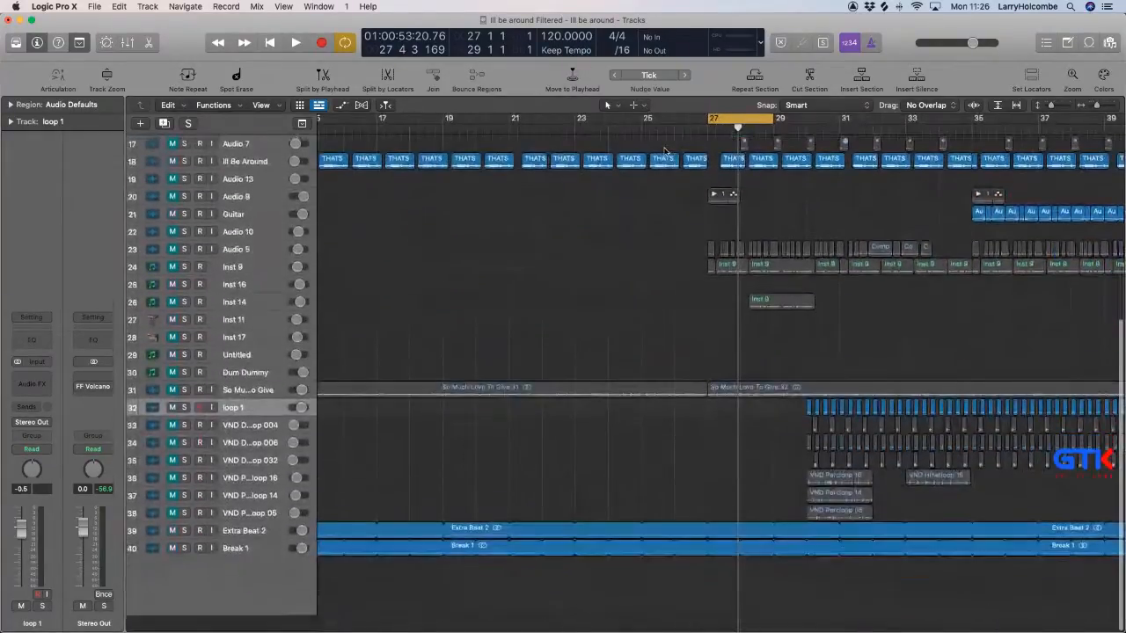
pyautogui.scroll(5, 664, 152)
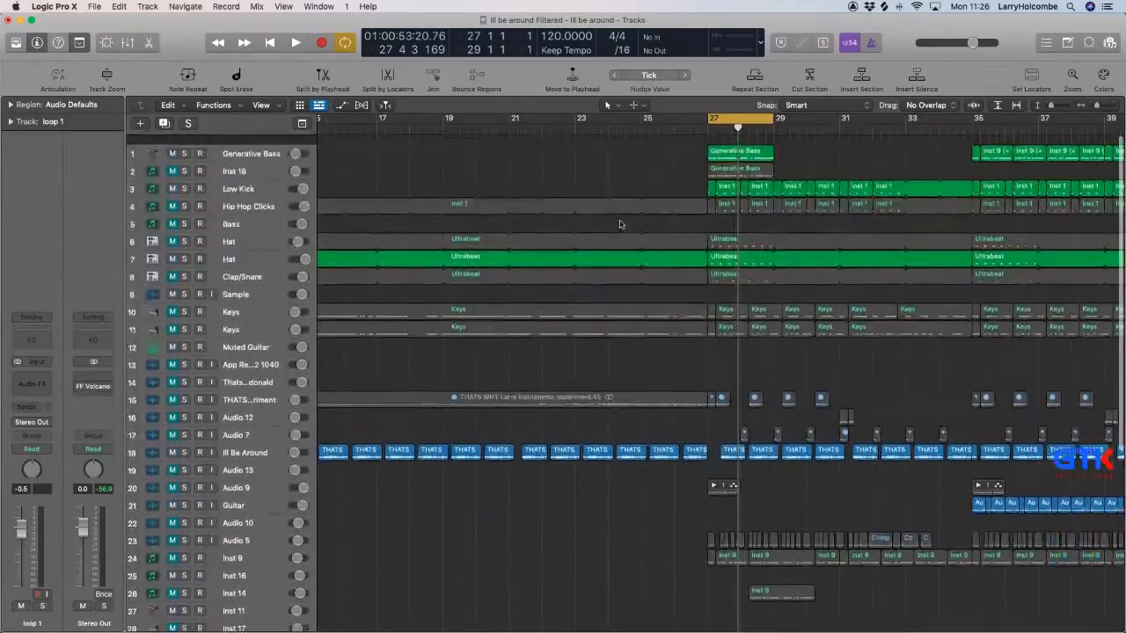
pyautogui.scroll(-10, 619, 220)
pyautogui.click(245, 559)
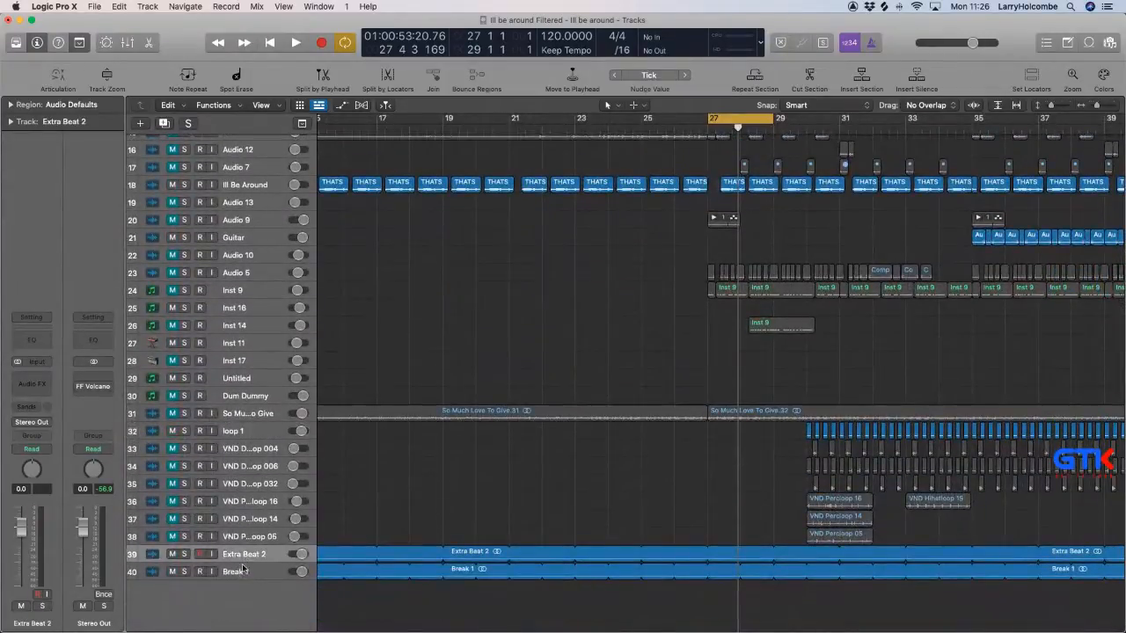
pyautogui.scroll(8, 245, 555)
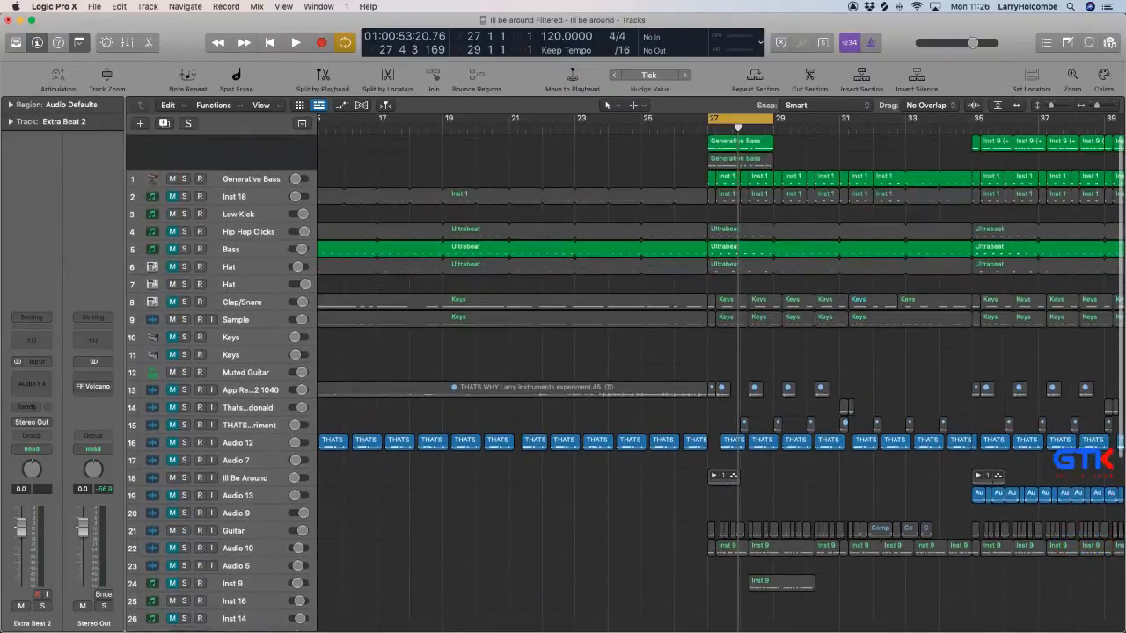
pyautogui.moveTo(244, 141); pyautogui.dragTo(244, 145)
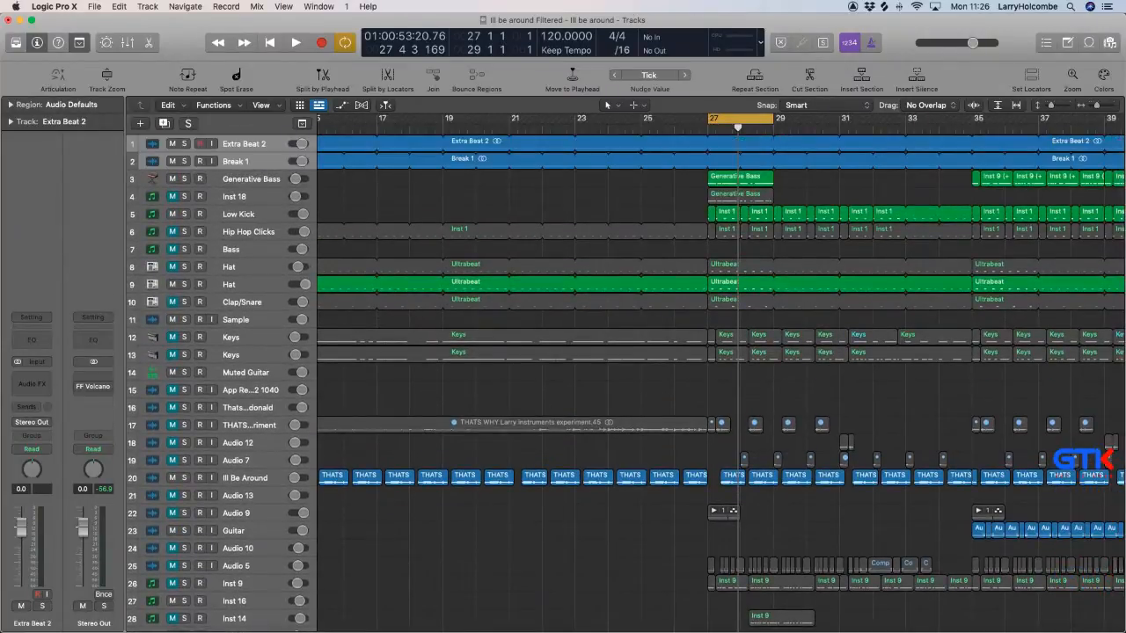
# Select the Low Kick track and play the cycled bars to hear the bounced break with the bass.
pyautogui.scroll(-4, 509, 184)
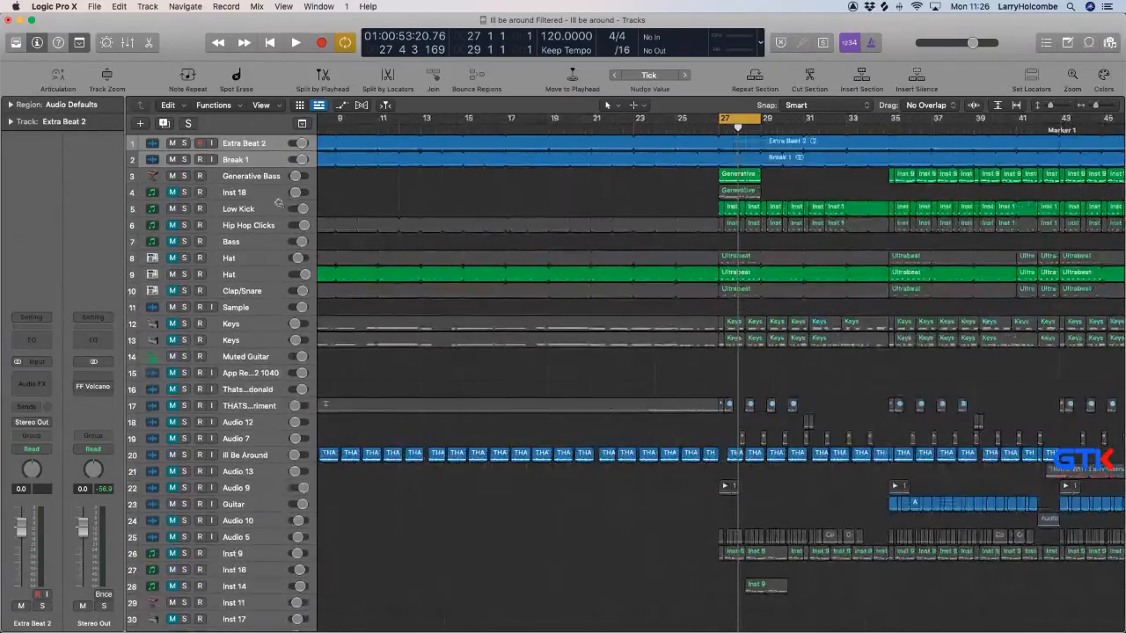
pyautogui.click(276, 204)
pyautogui.press('space')
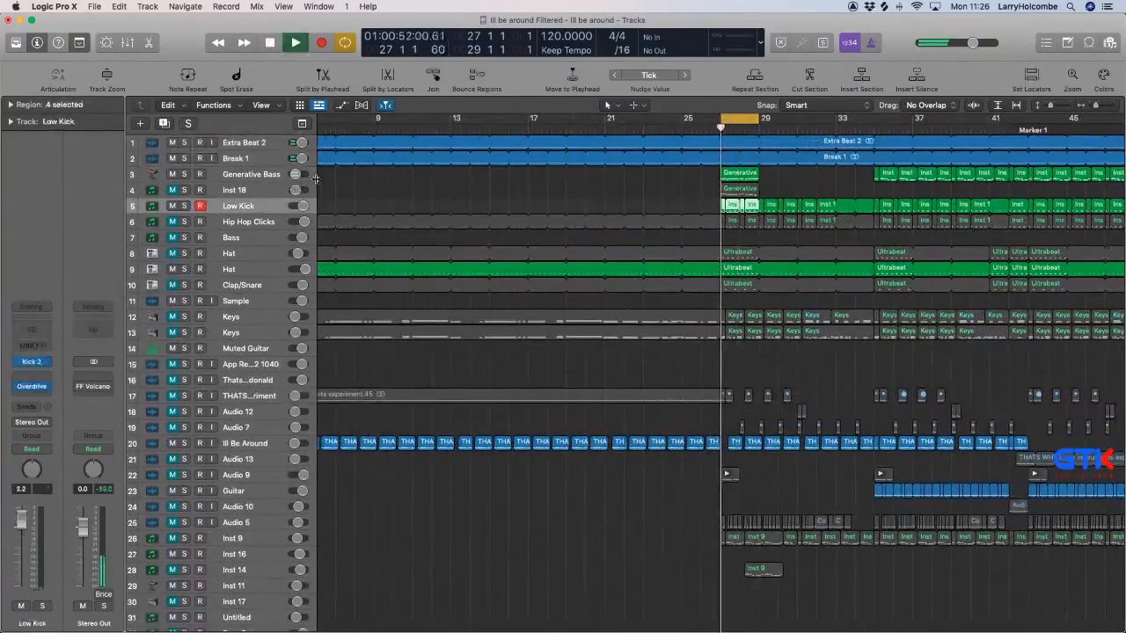
pyautogui.click(385, 184)
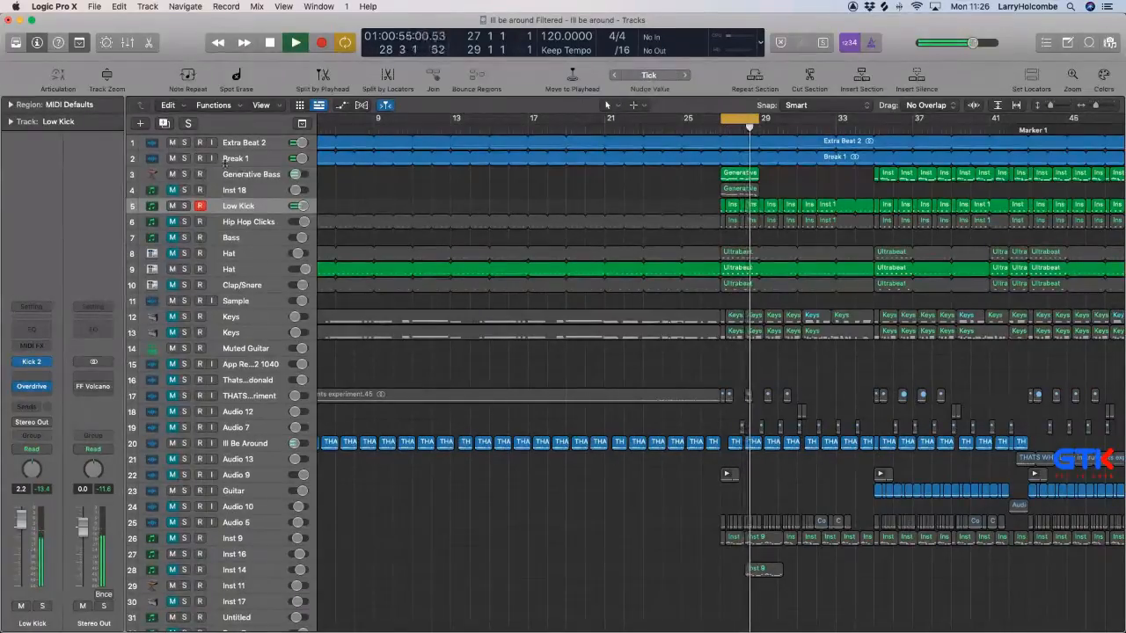
# Mute the Extra Beat 2, second Hat and Ill Be Around tracks, keeping Break 1 playing and selected.
pyautogui.click(172, 143)
pyautogui.click(249, 158)
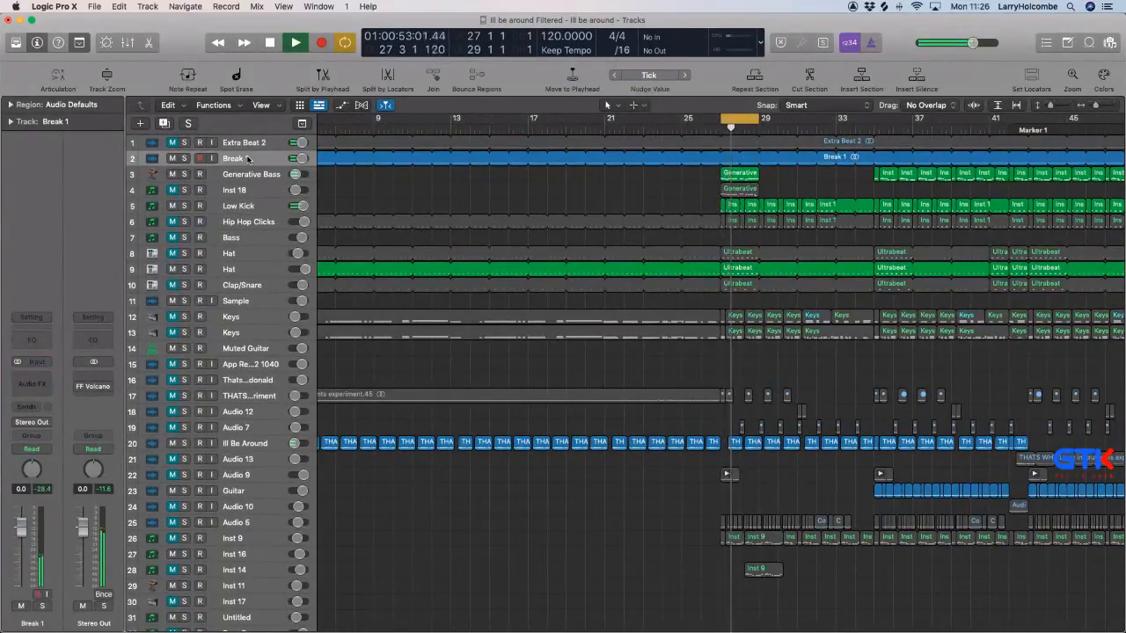
pyautogui.click(185, 269)
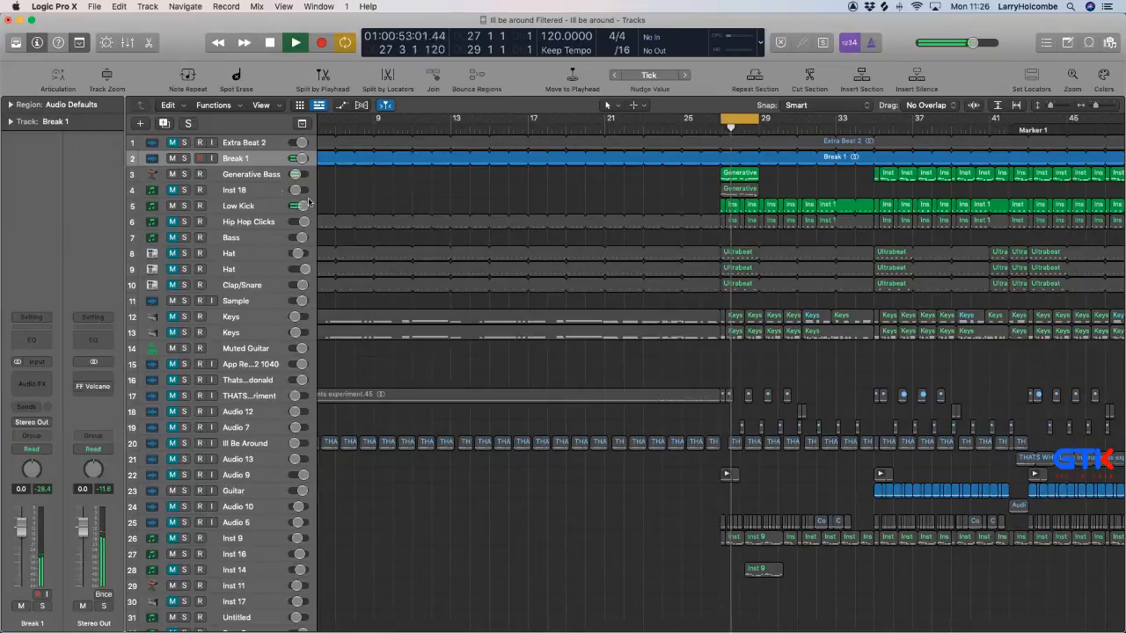
# Compare the groove with Break 1 muted and unmuted, and set its volume to -6.4 dB.
pyautogui.click(21, 606)
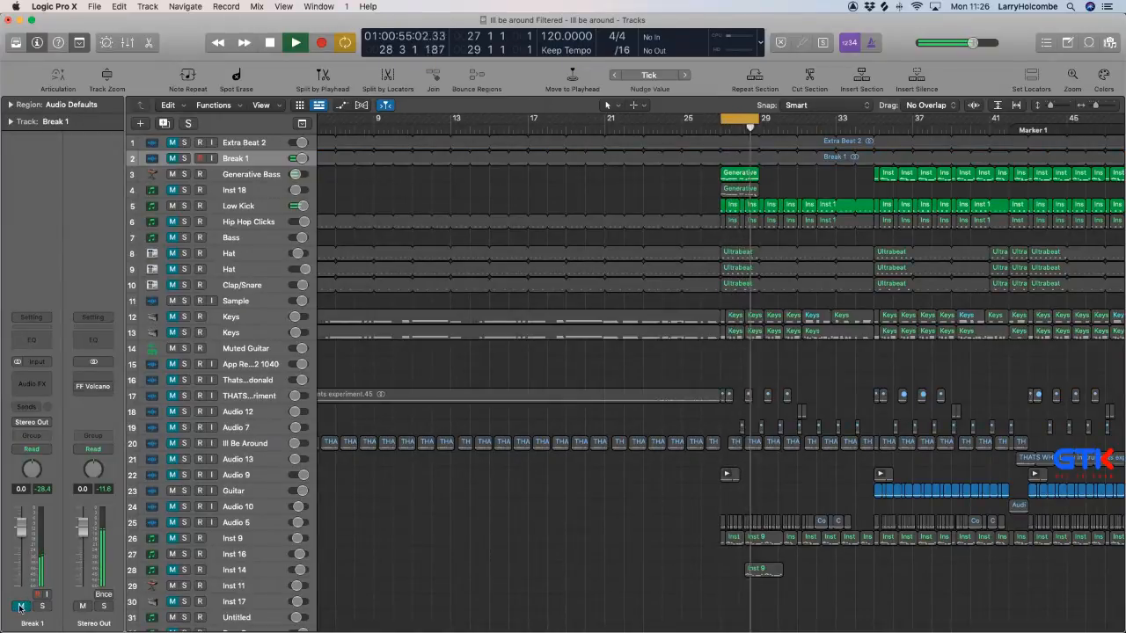
pyautogui.click(21, 606)
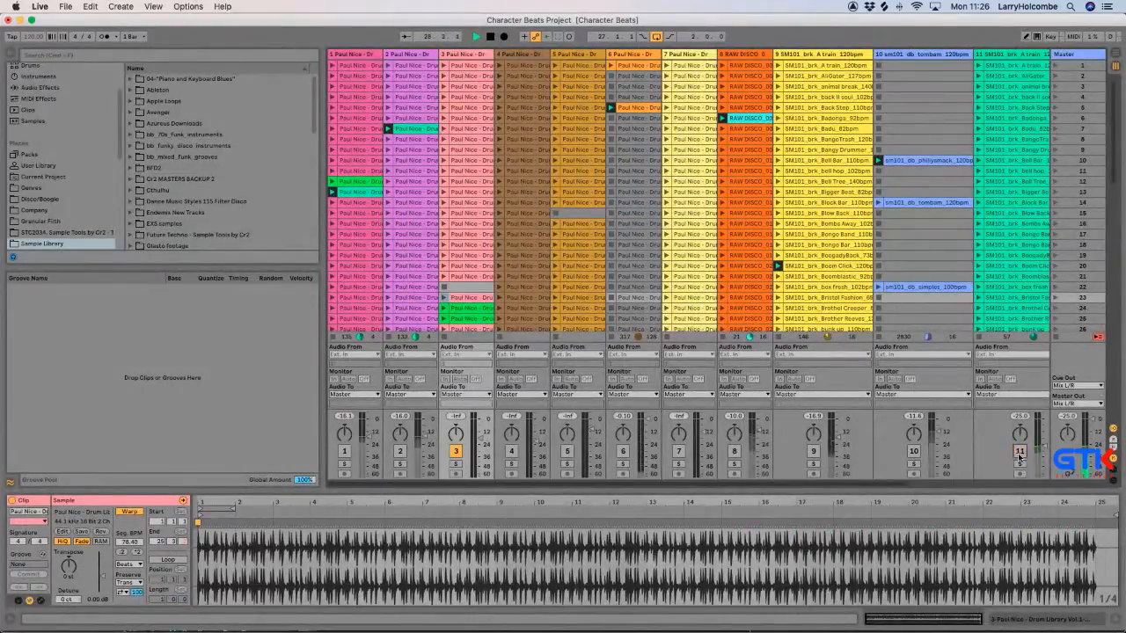
# Play the cycled bars in Logic Pro and solo Aux 1 in the mixer to hear the ReWired Live breaks.
pyautogui.hscroll(5, 1018, 461)
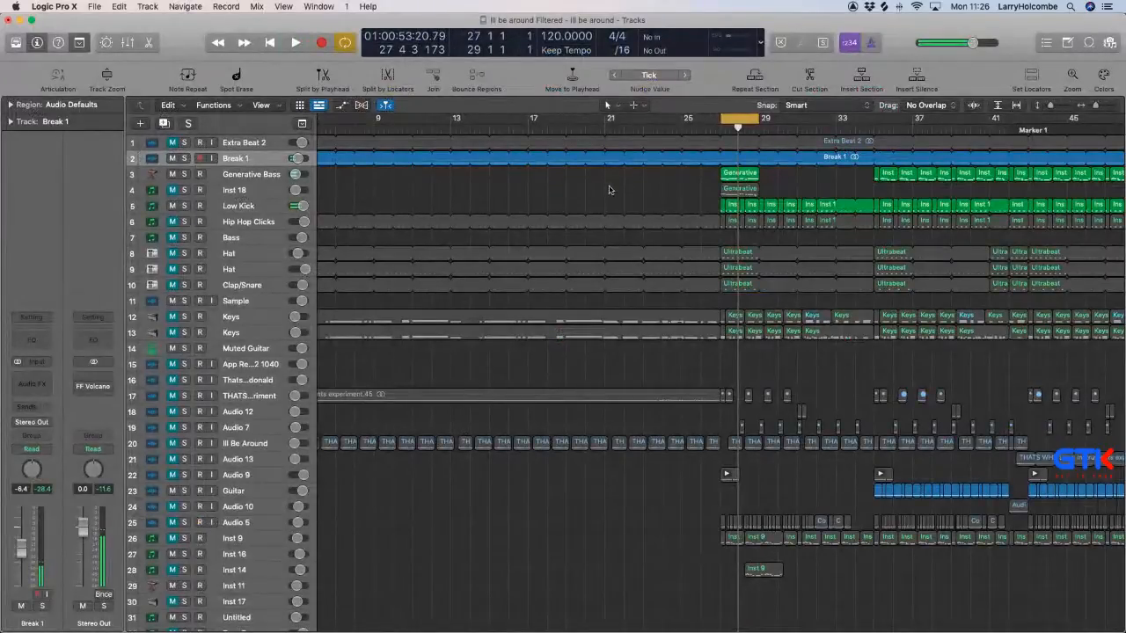
pyautogui.hscroll(-5, 378, 251)
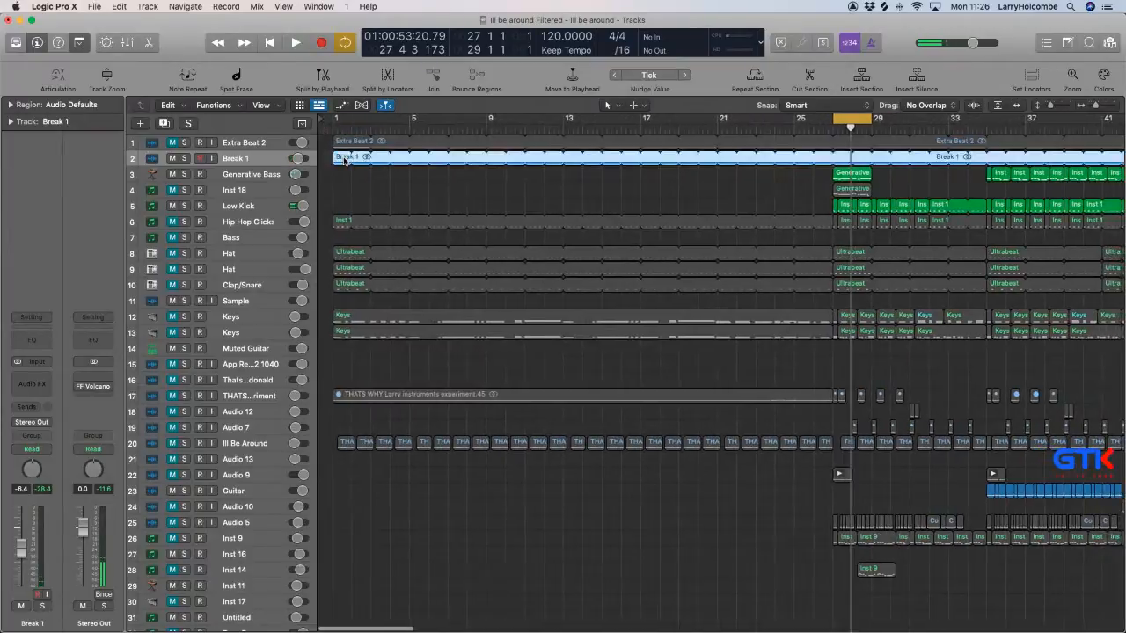
pyautogui.scroll(-6, 385, 251)
pyautogui.press('x')
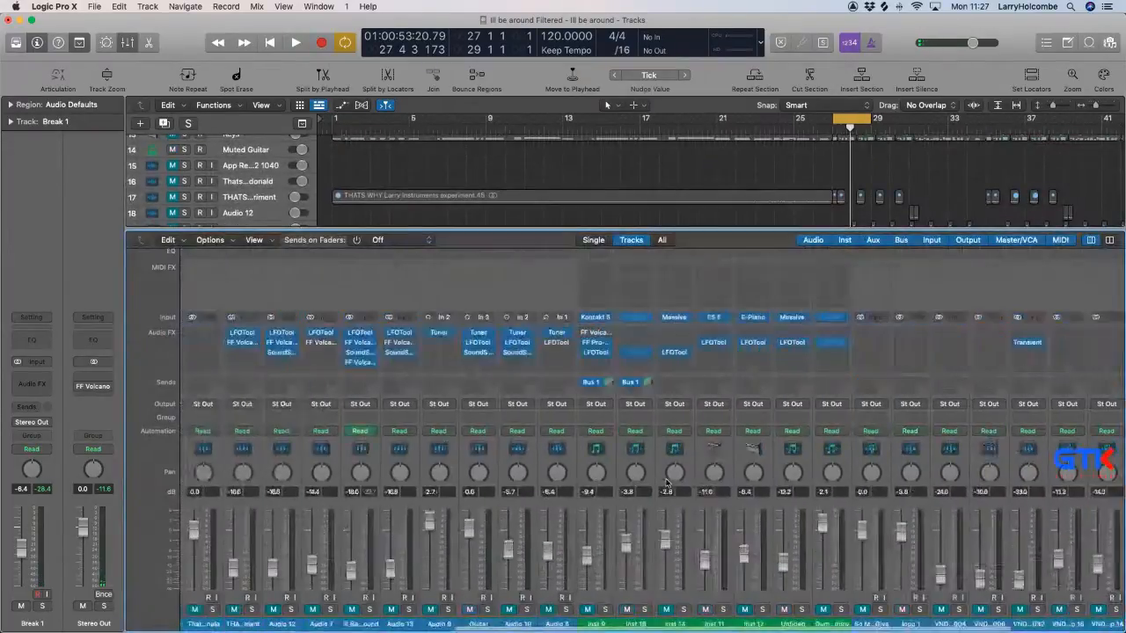
pyautogui.press('space')
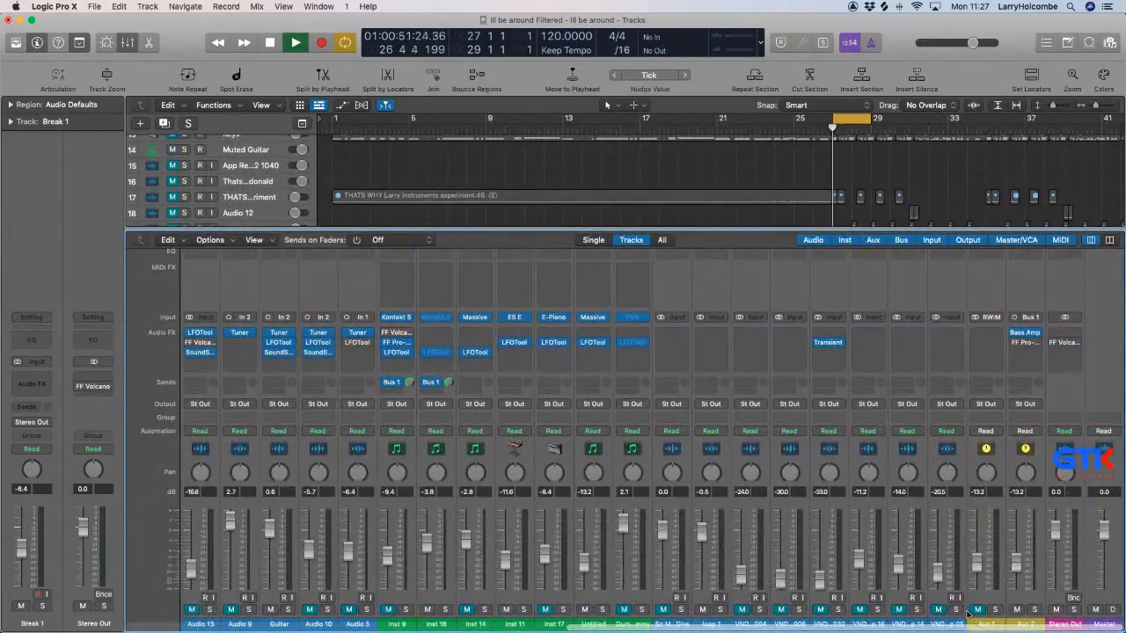
pyautogui.click(994, 610)
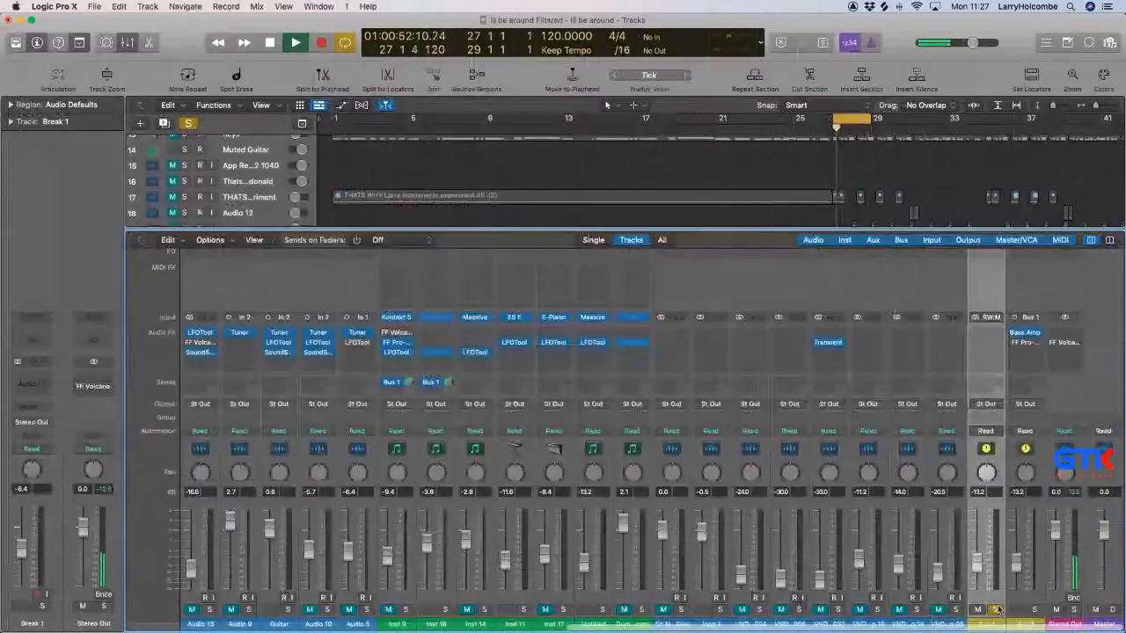
pyautogui.press('x')
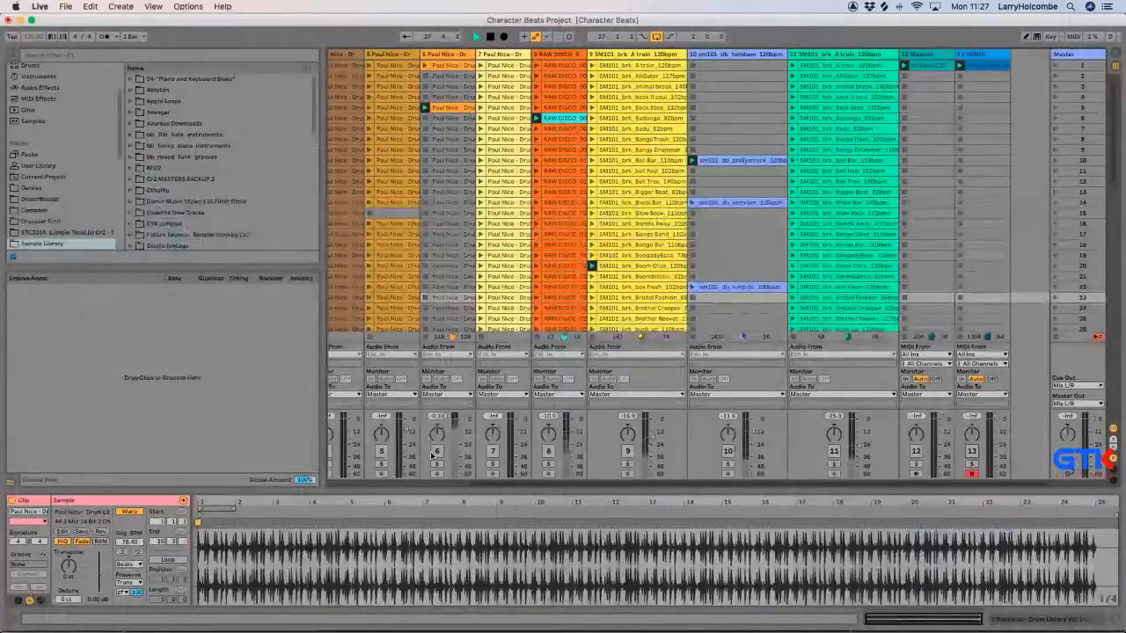
# In Ableton Live, audition the track 3 Paul Nice clips in scenes 21 and 23 to 25, lowering the track volume to -22.0 dB.
pyautogui.hscroll(-5, 433, 454)
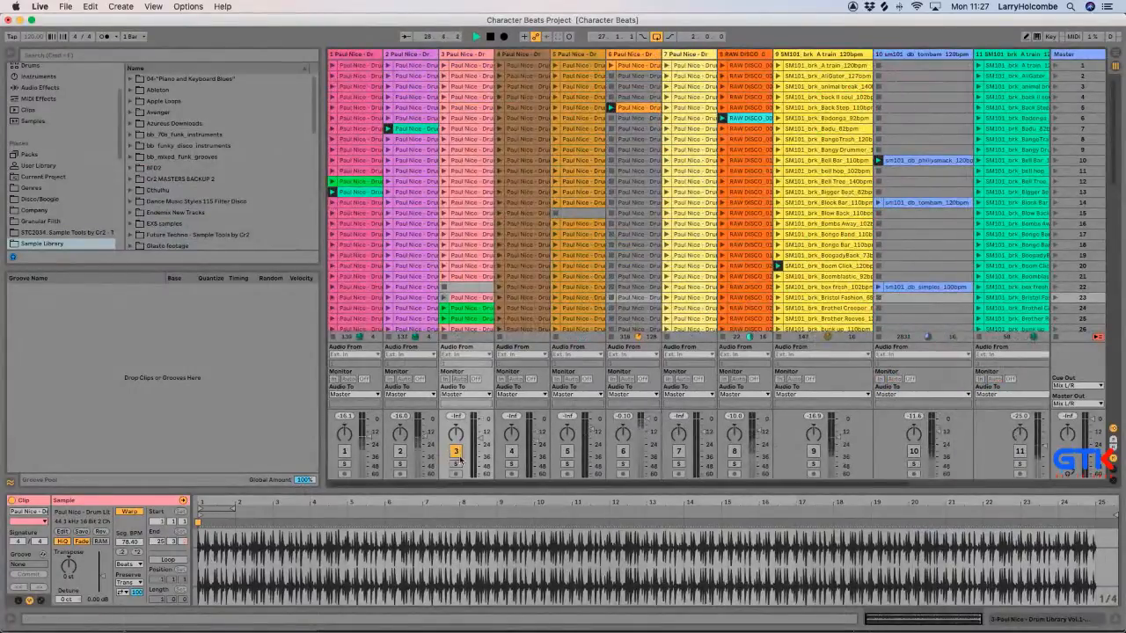
pyautogui.click(443, 308)
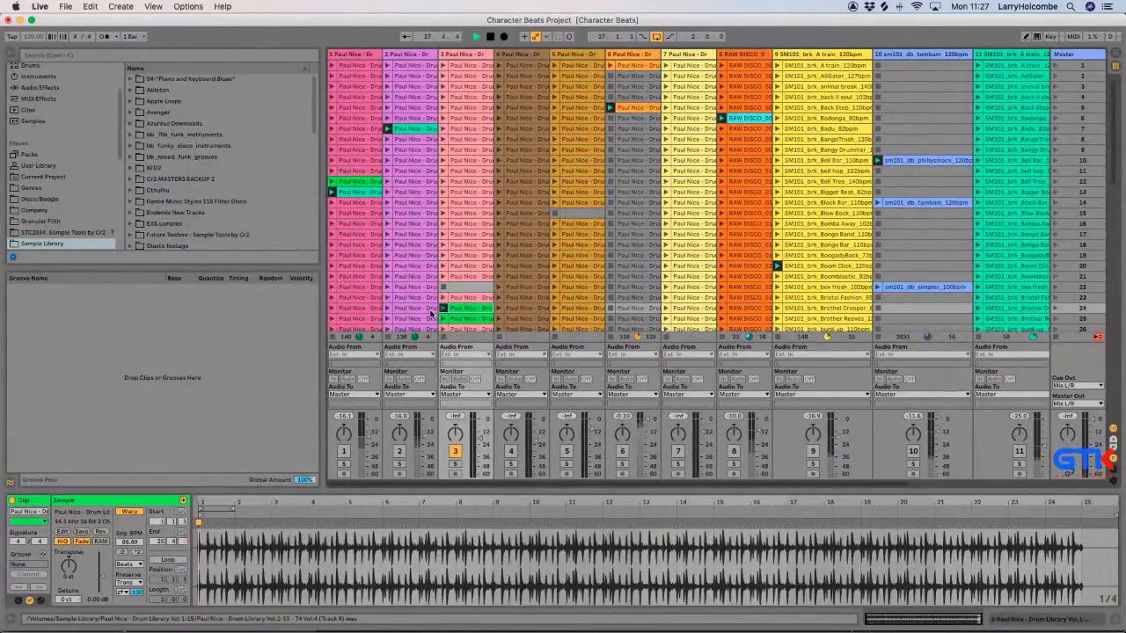
pyautogui.click(443, 300)
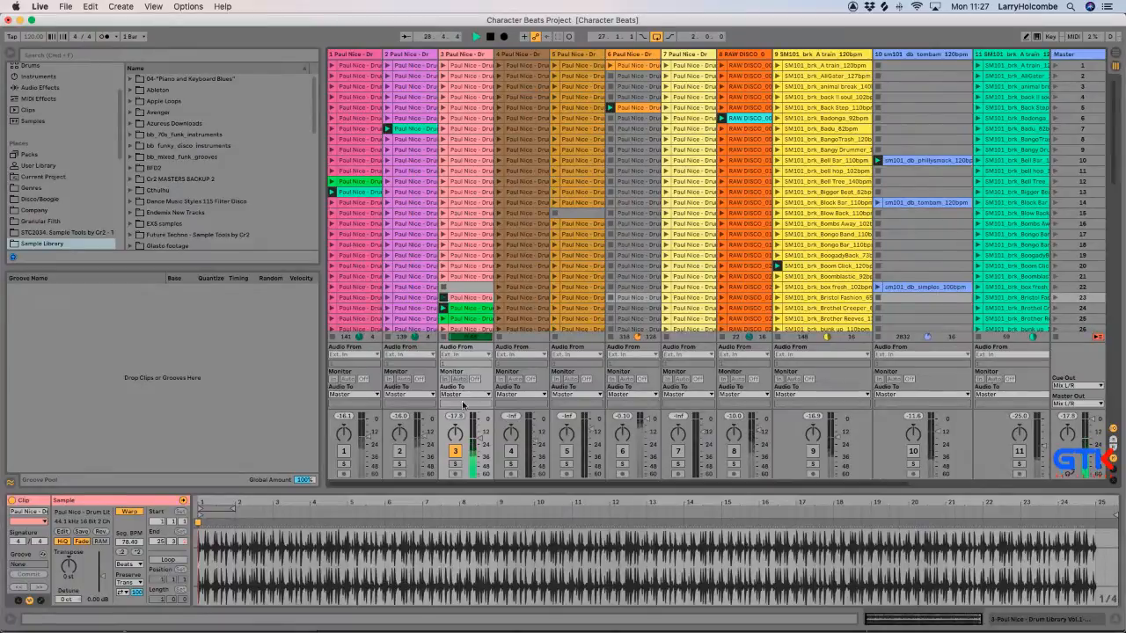
pyautogui.click(463, 308)
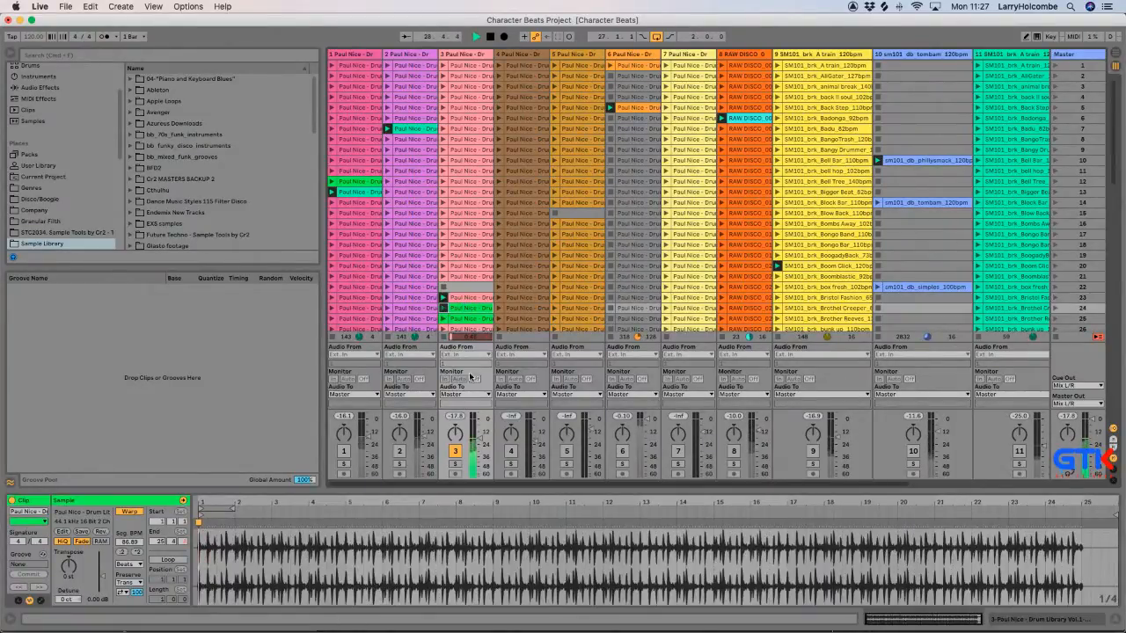
pyautogui.moveTo(479, 437); pyautogui.dragTo(479, 443)
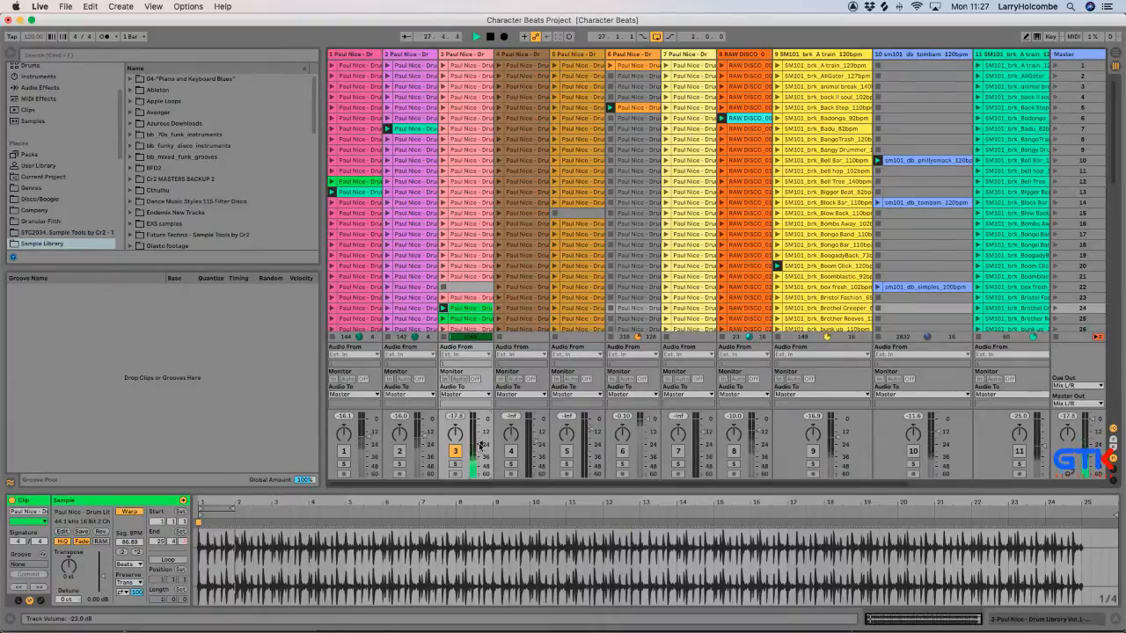
pyautogui.click(447, 318)
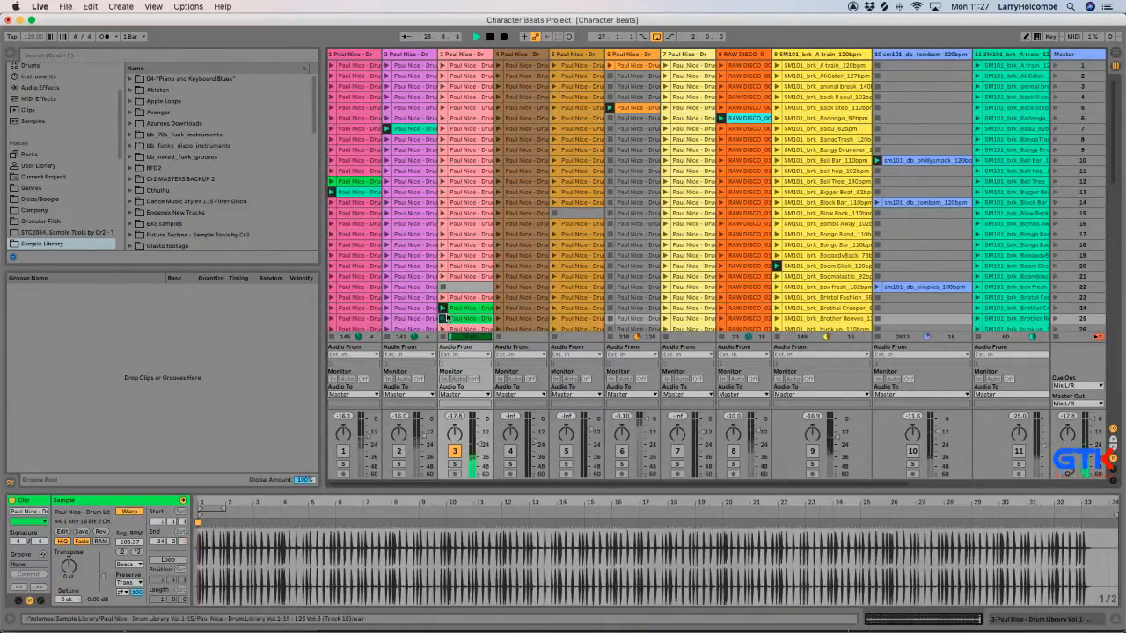
pyautogui.click(442, 285)
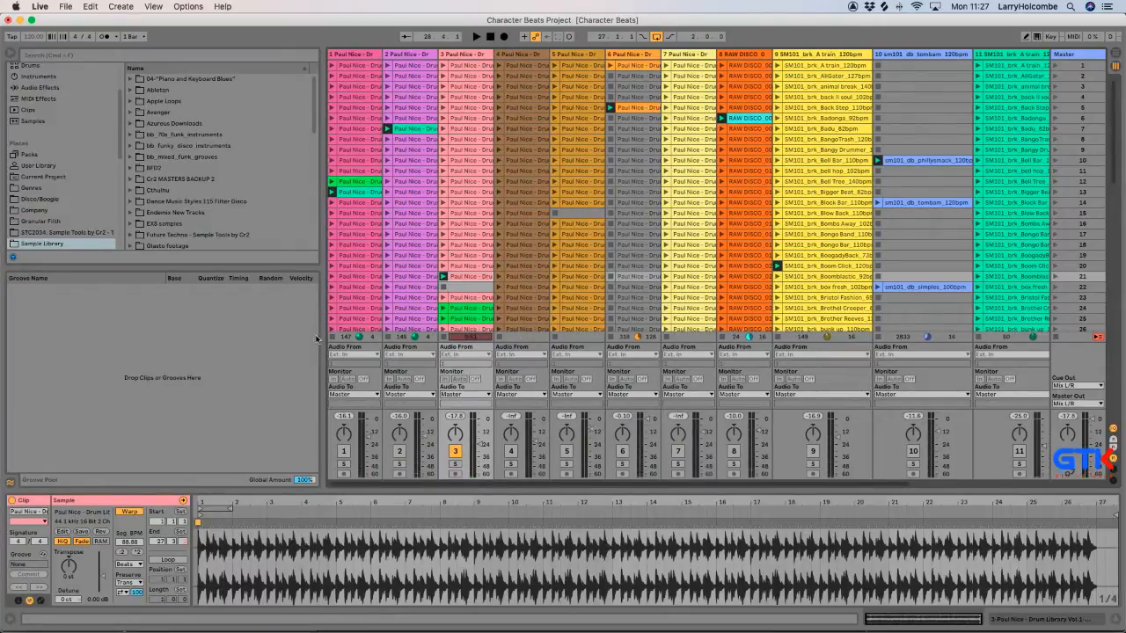
# Reopen the Character Beats set from the recent sets without saving changes, and dismiss the plug-in warning.
pyautogui.click(65, 7)
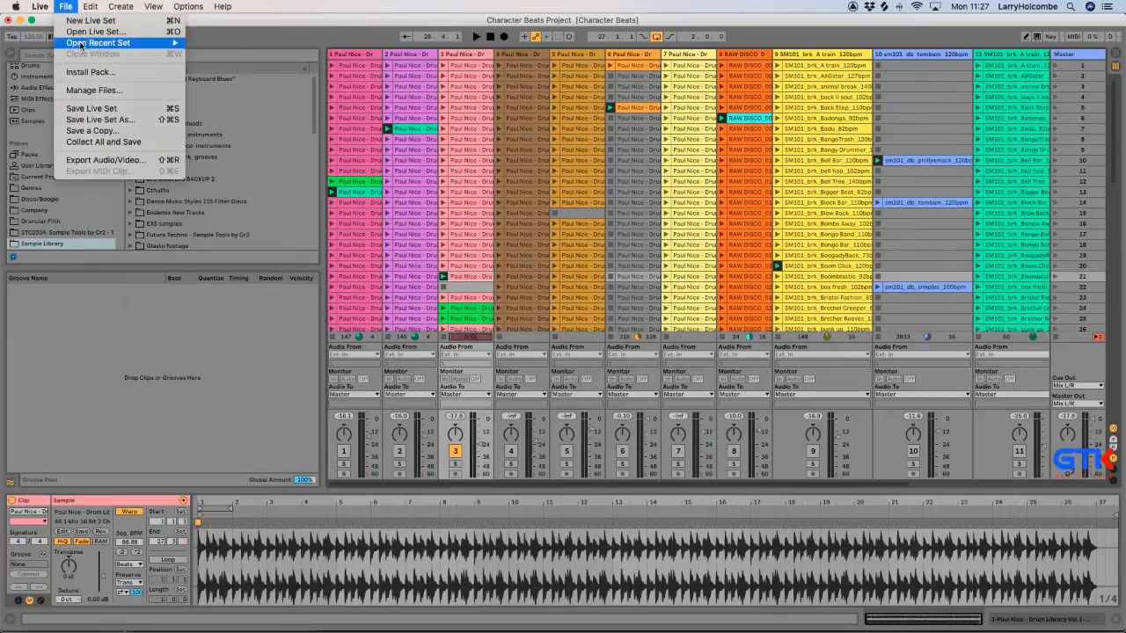
pyautogui.moveTo(77, 39)
pyautogui.click(260, 43)
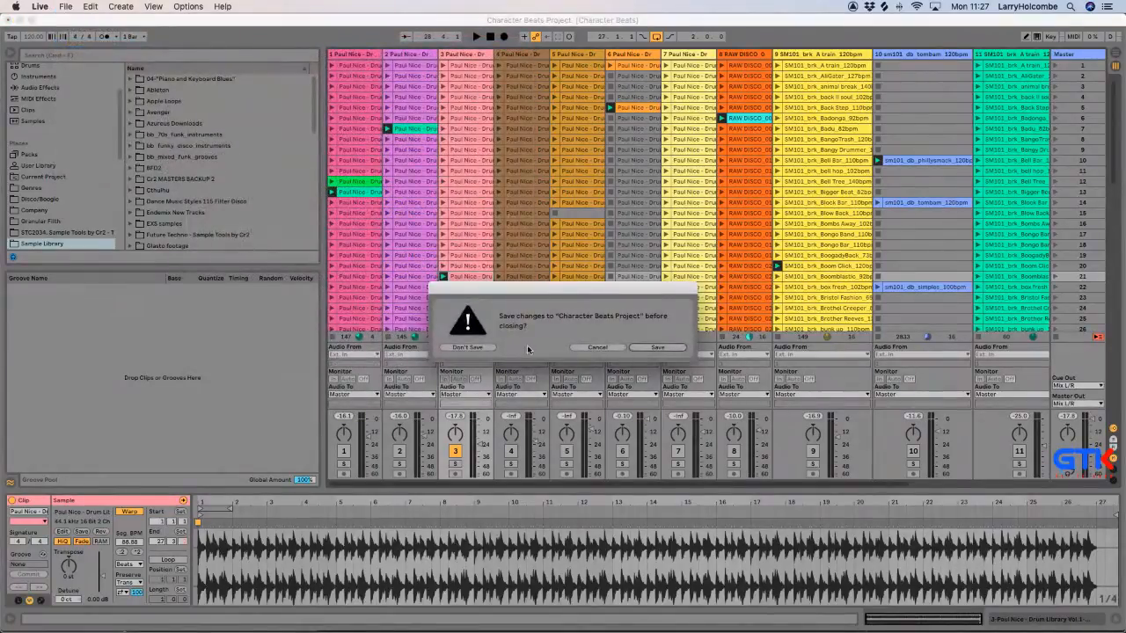
pyautogui.click(475, 348)
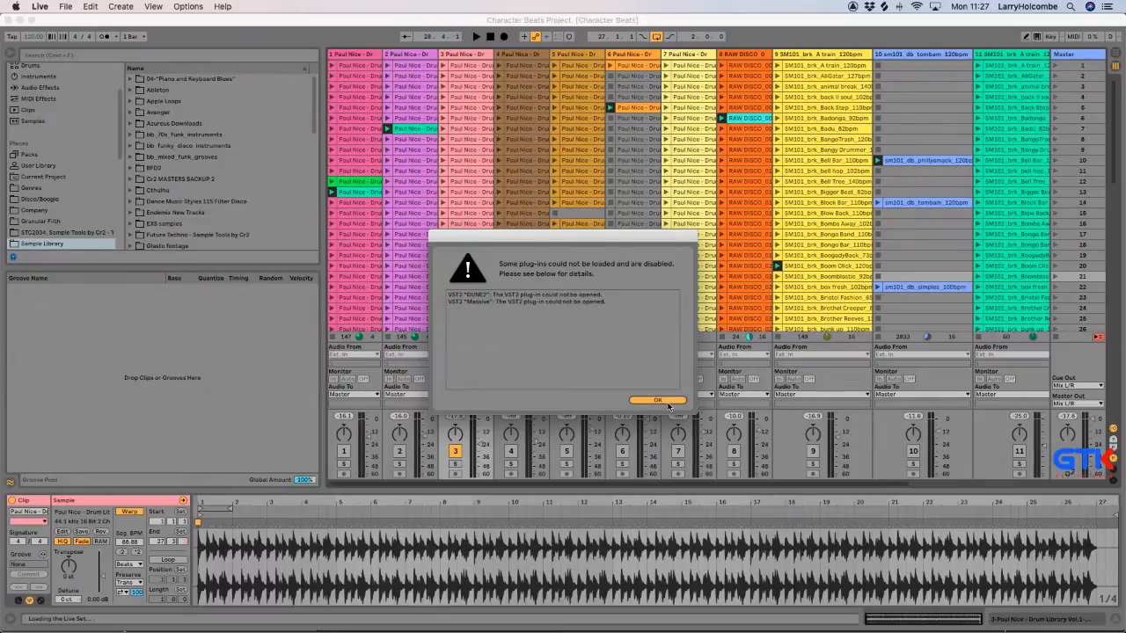
pyautogui.click(667, 402)
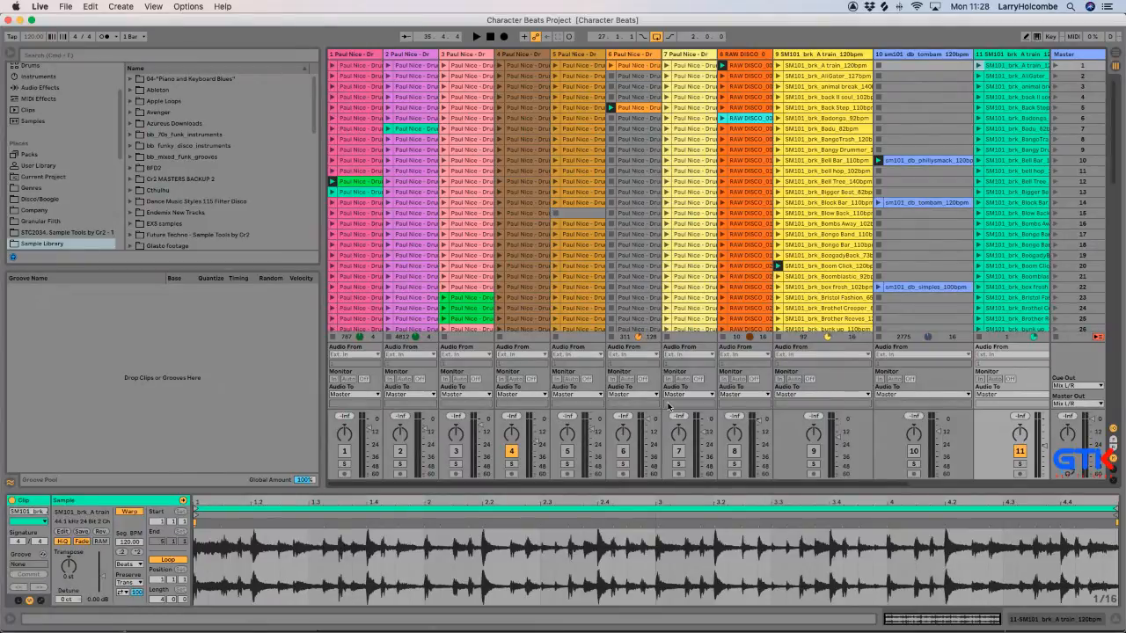
# Launch the Paul Nice clip in scene 23 of track 3 while the cycle plays.
pyautogui.click(444, 297)
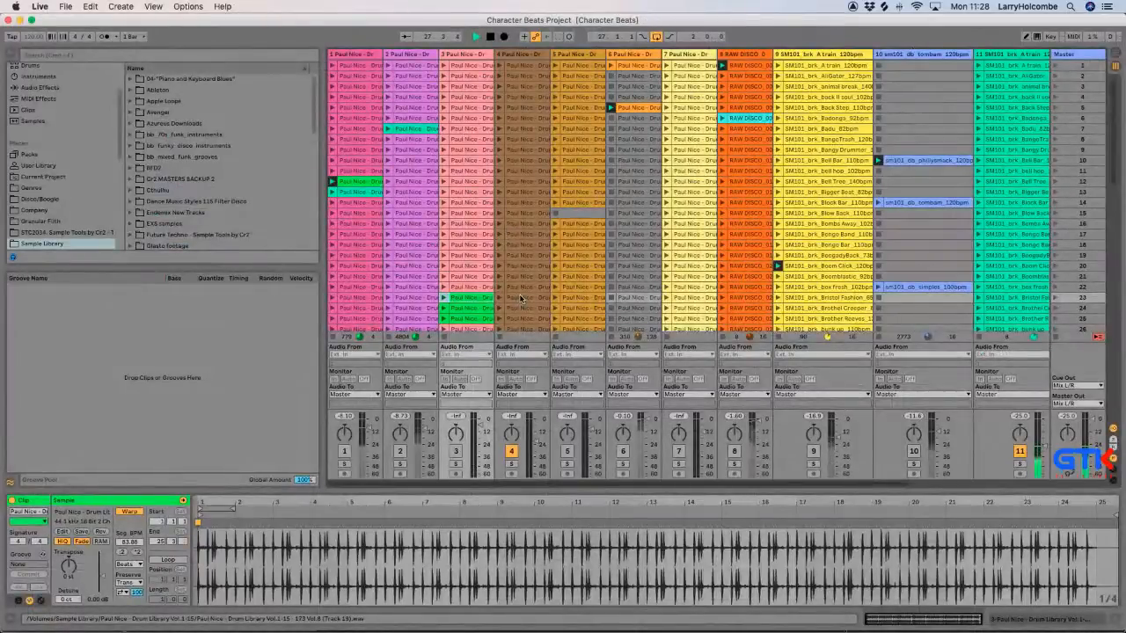
pyautogui.click(444, 298)
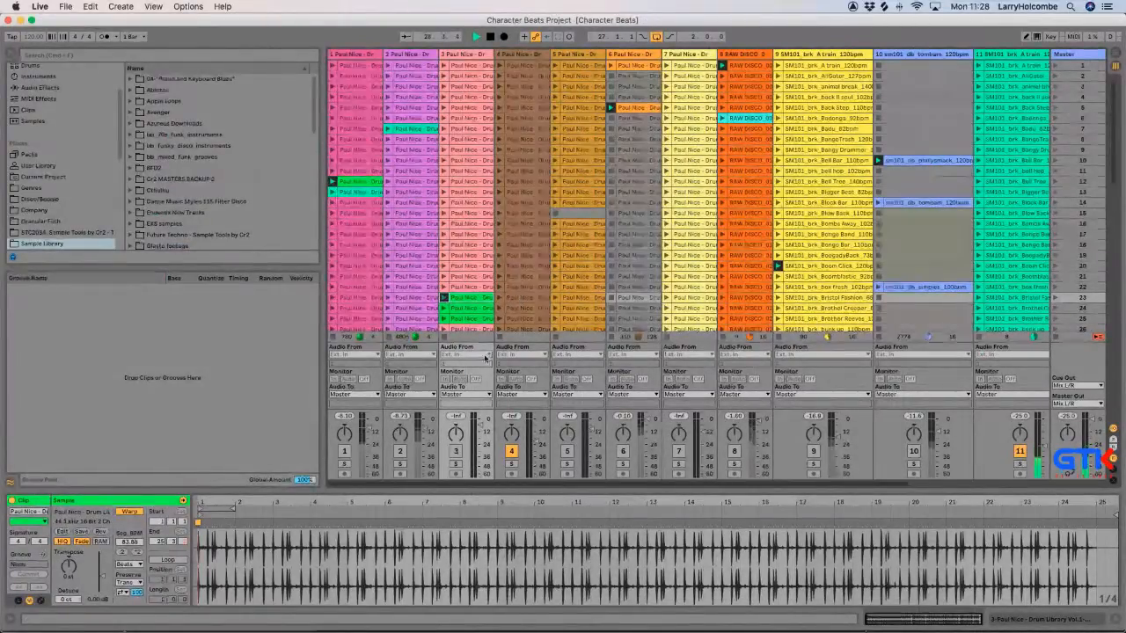
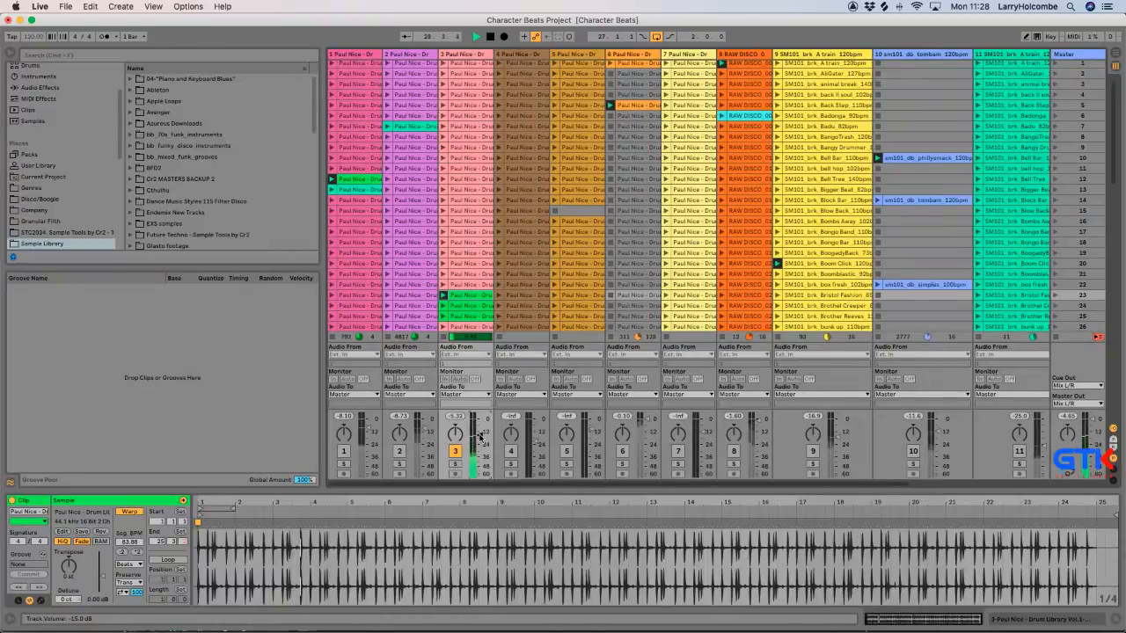
# Audition the SM101 break on track 9 together with track 3, switching track 9 on and off again.
pyautogui.hscroll(2, 479, 437)
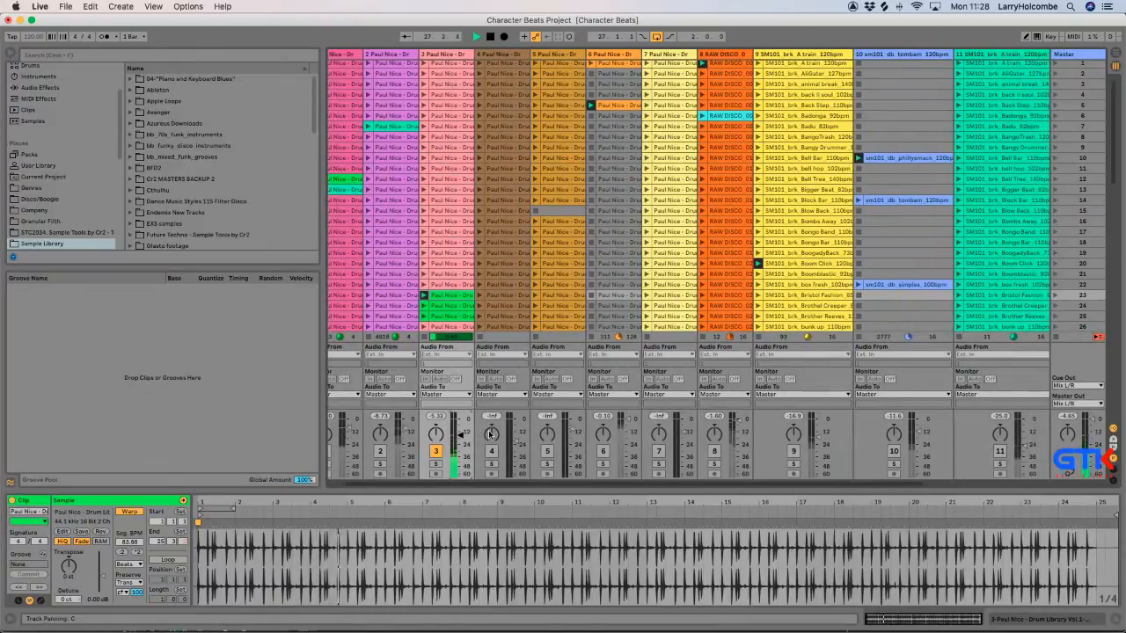
pyautogui.click(794, 452)
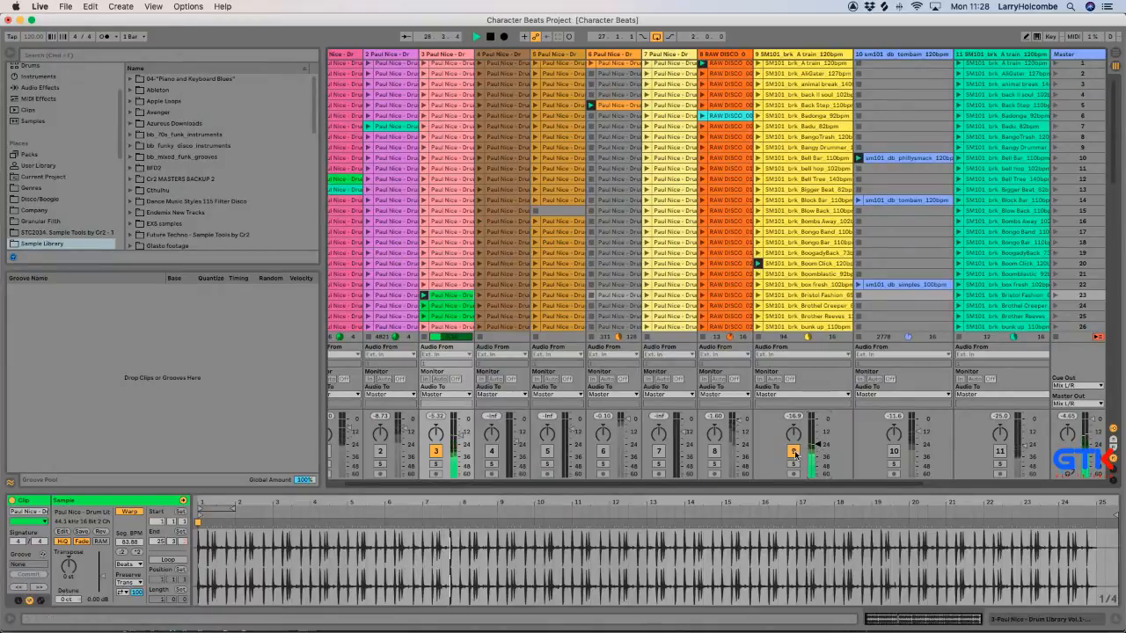
pyautogui.click(792, 451)
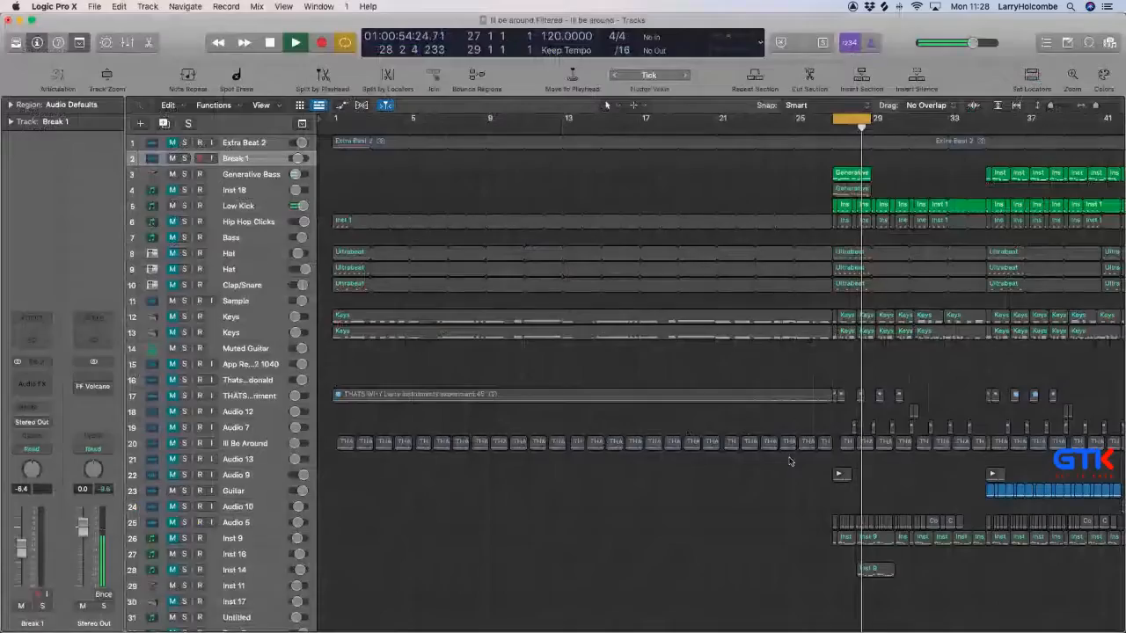
# Switch to Logic Pro and solo the Aux 1 channel in the mixer.
pyautogui.scroll(-6, 792, 460)
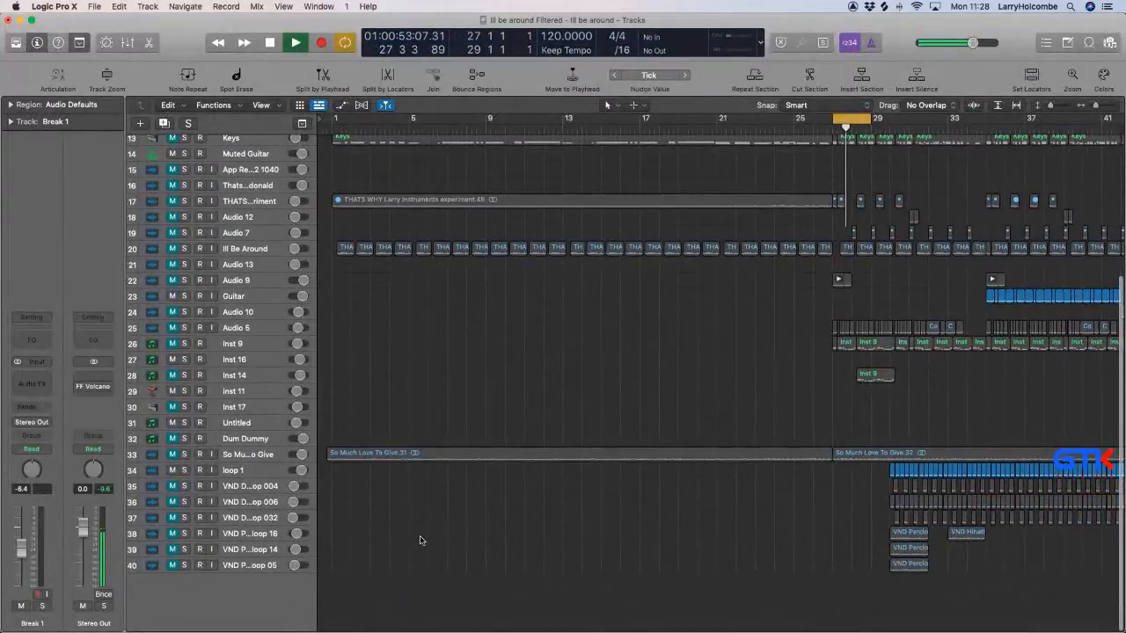
pyautogui.press('x')
pyautogui.hscroll(10, 420, 536)
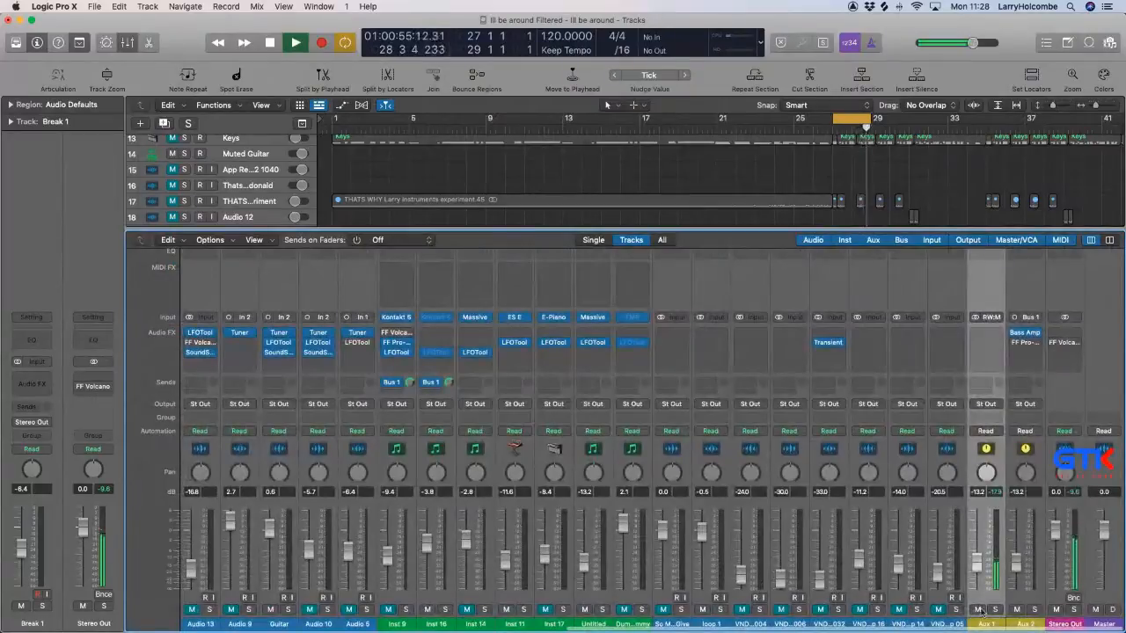
pyautogui.click(994, 610)
pyautogui.press('x')
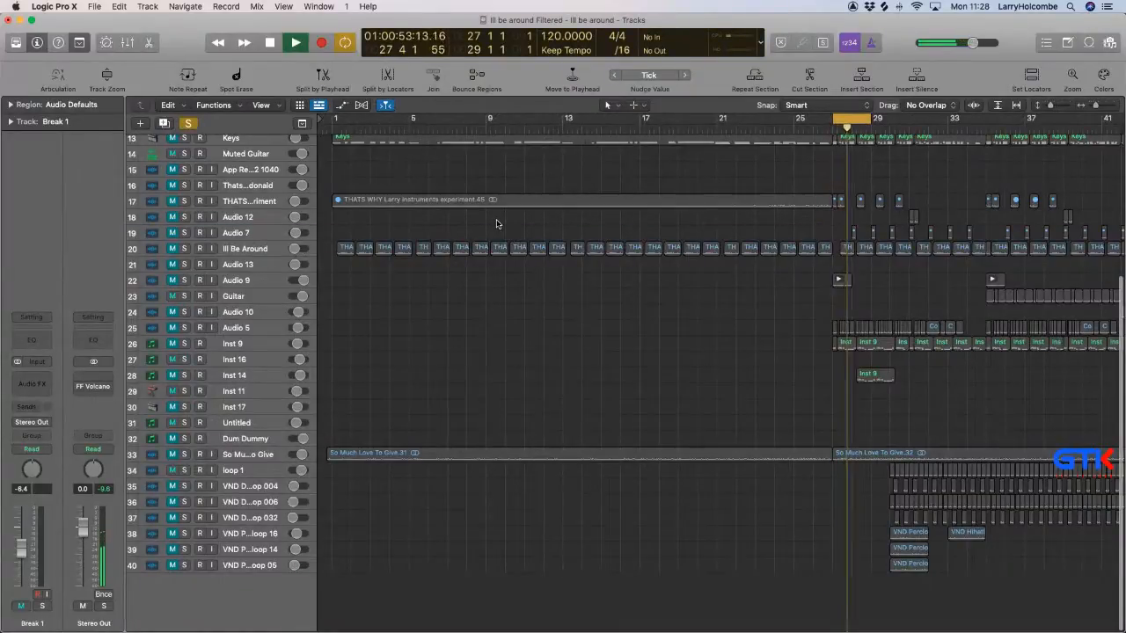
# Bounce bars 27 to 29 offline as a 24-bit Wave file named Break 2, added to the project.
pyautogui.press('super+b')
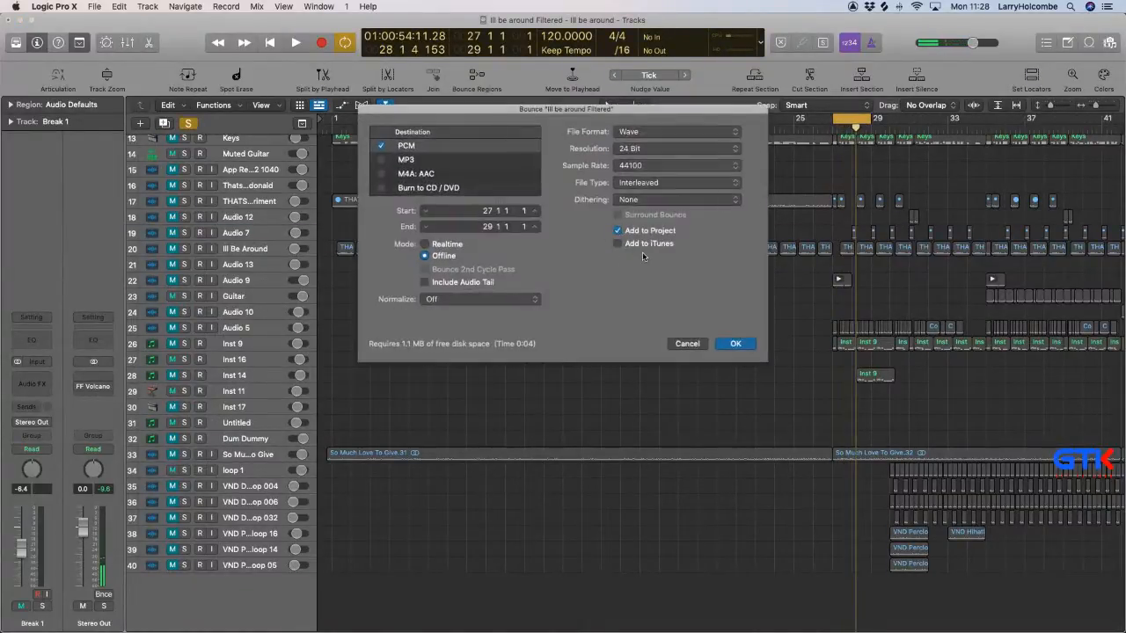
pyautogui.click(734, 343)
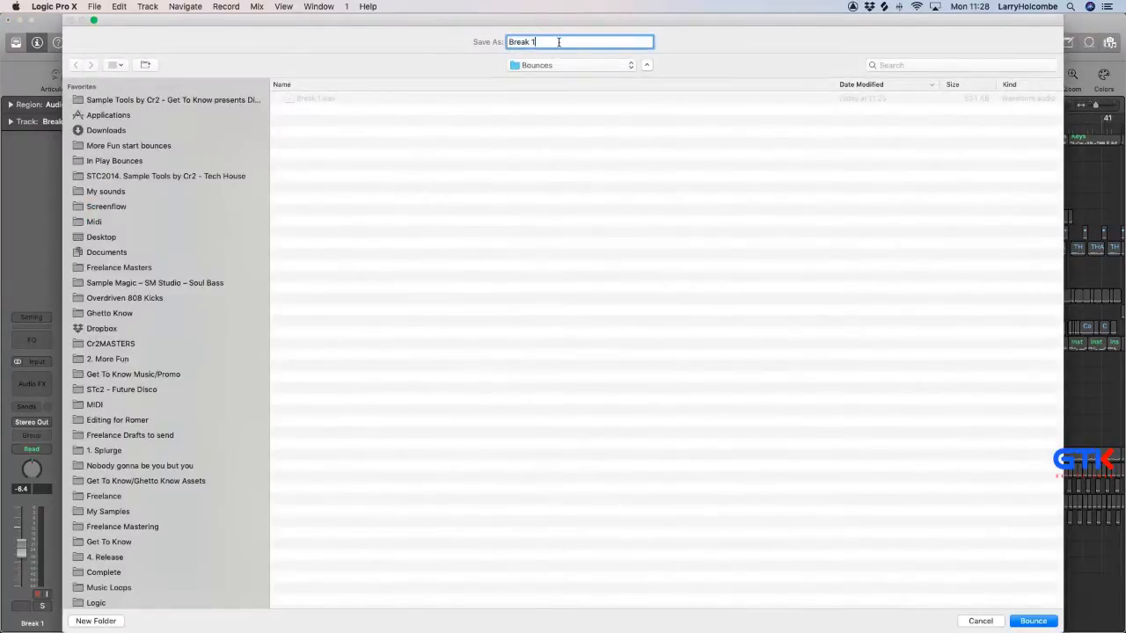
pyautogui.write('2')
pyautogui.press('Return')
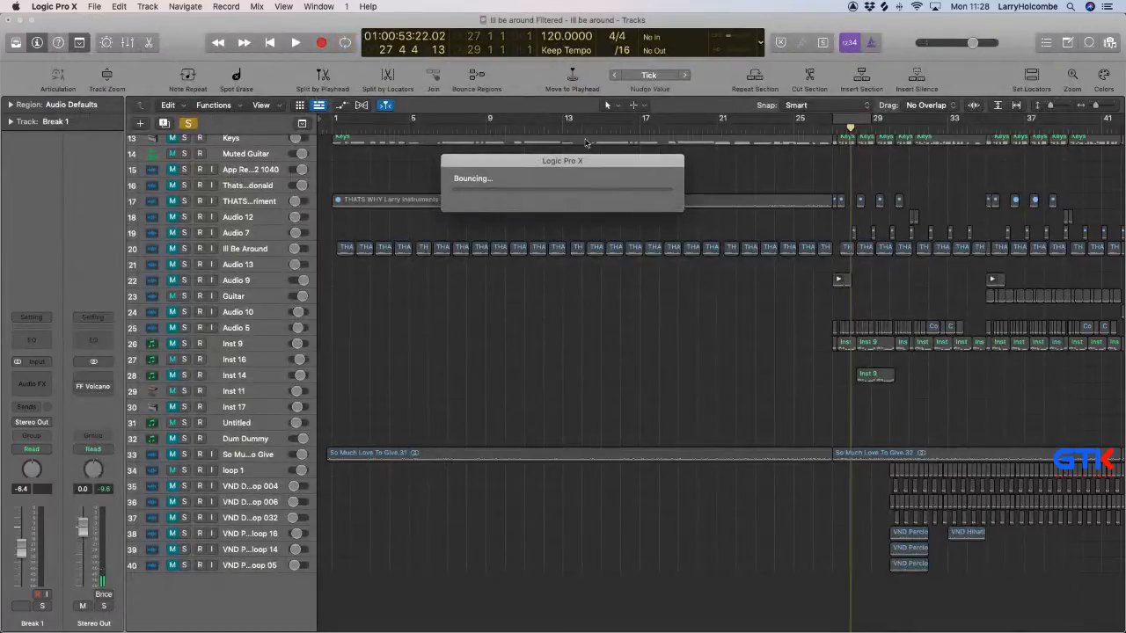
# Place Break 2.wav from the project's audio files on a new track below the existing ones, aligned to bar 27.
pyautogui.click(1110, 44)
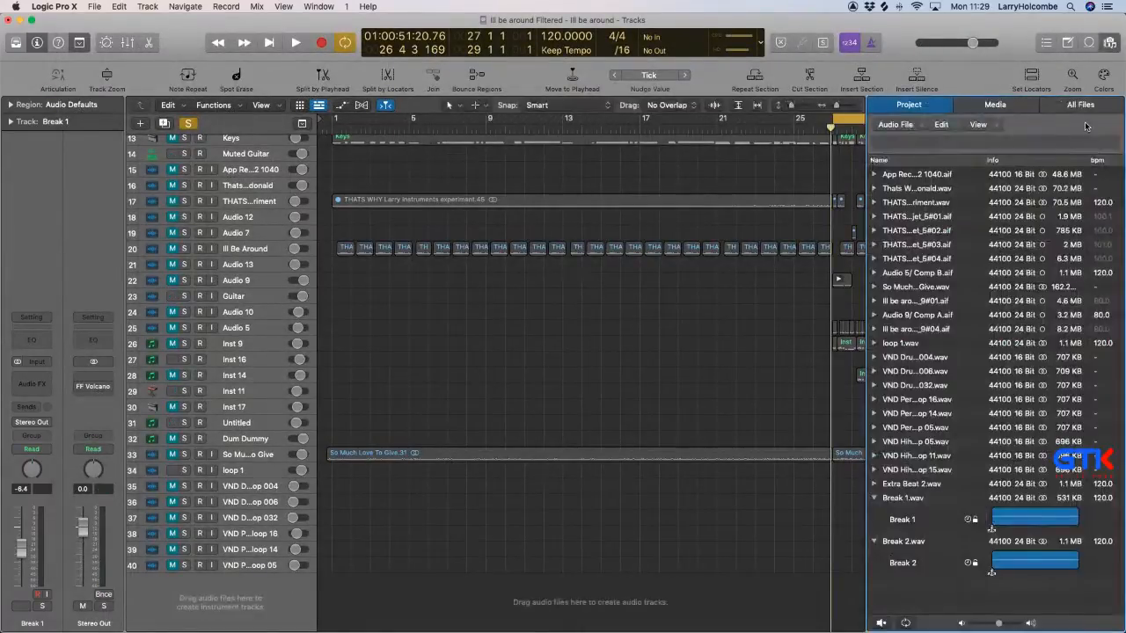
pyautogui.moveTo(900, 552); pyautogui.dragTo(827, 601)
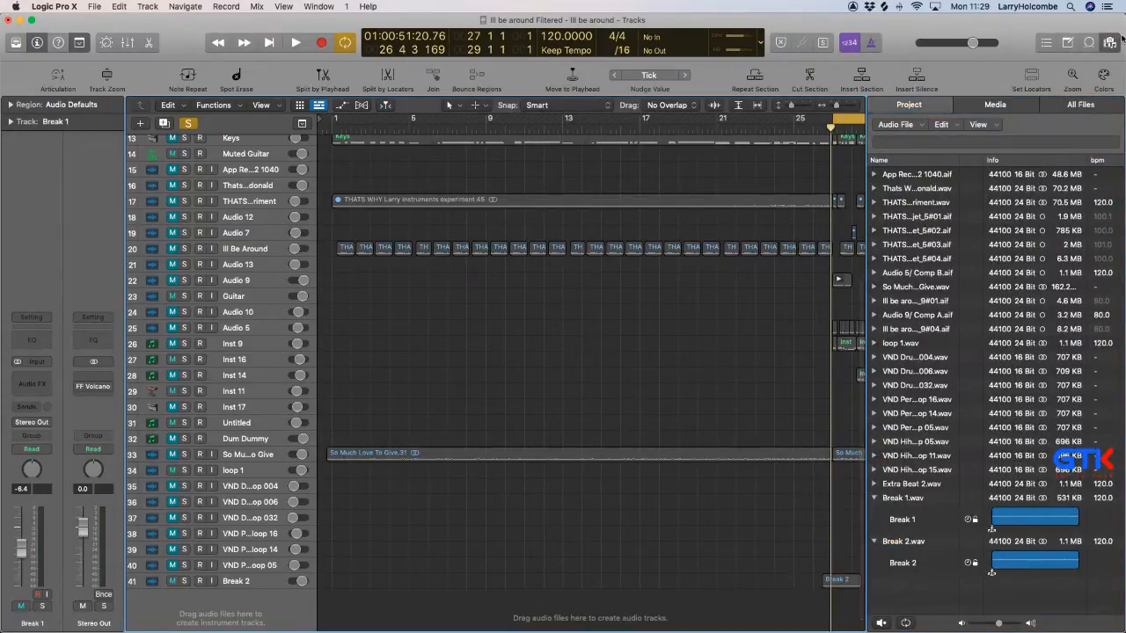
pyautogui.click(1110, 44)
pyautogui.moveTo(850, 576); pyautogui.dragTo(860, 577)
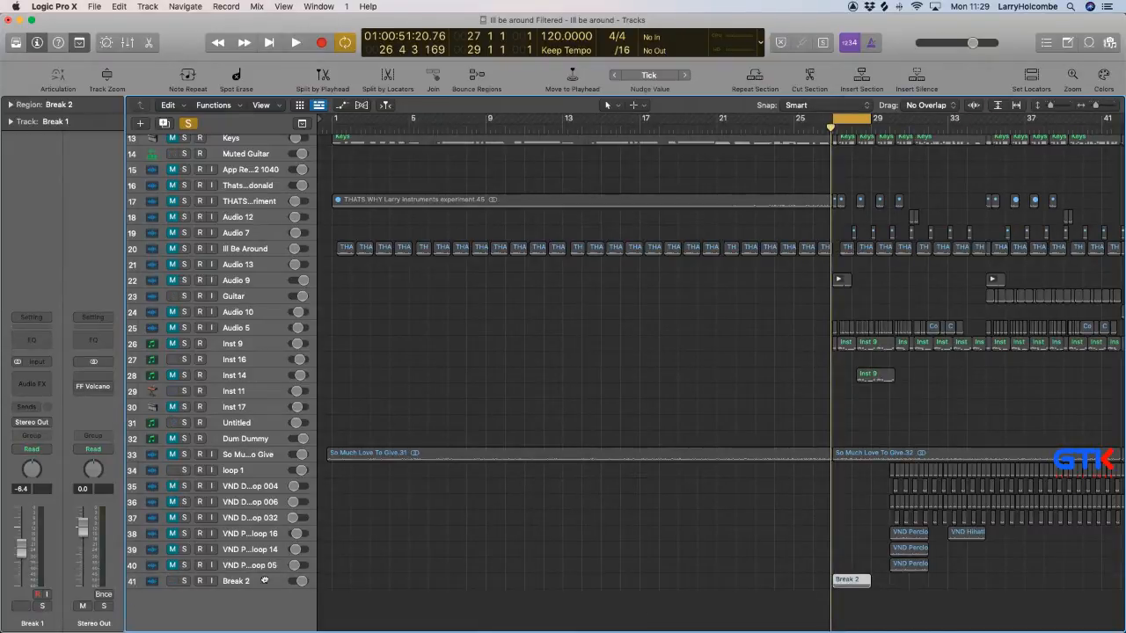
# Move the Break 2 track to the top of the track list, above Extra Beat 2.
pyautogui.click(263, 580)
pyautogui.scroll(6, 272, 351)
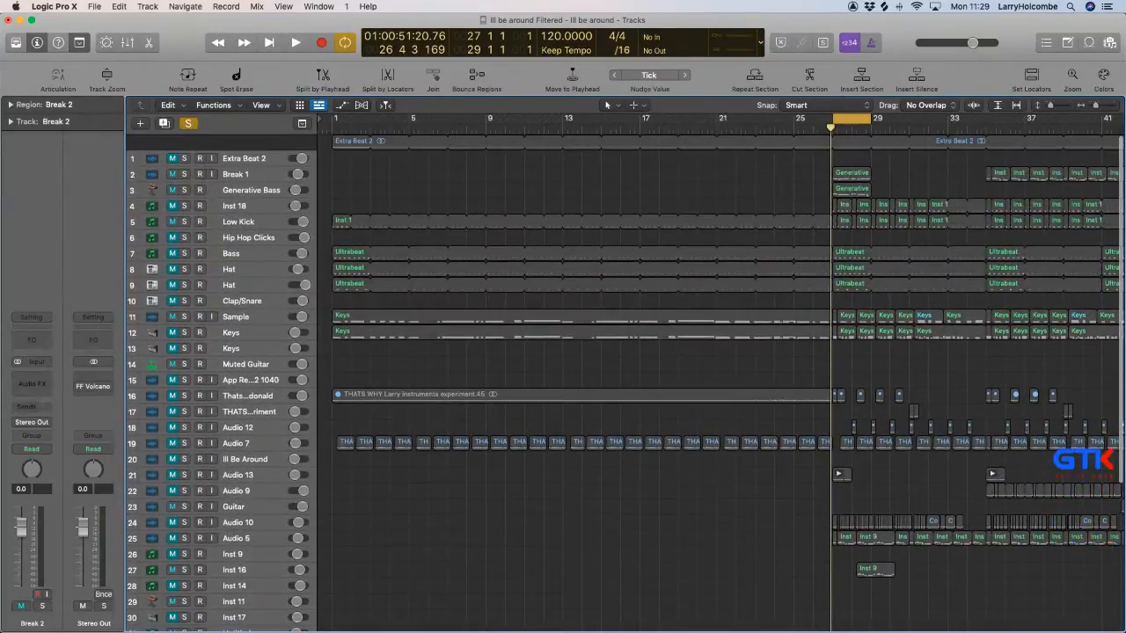
pyautogui.moveTo(264, 140); pyautogui.dragTo(264, 141)
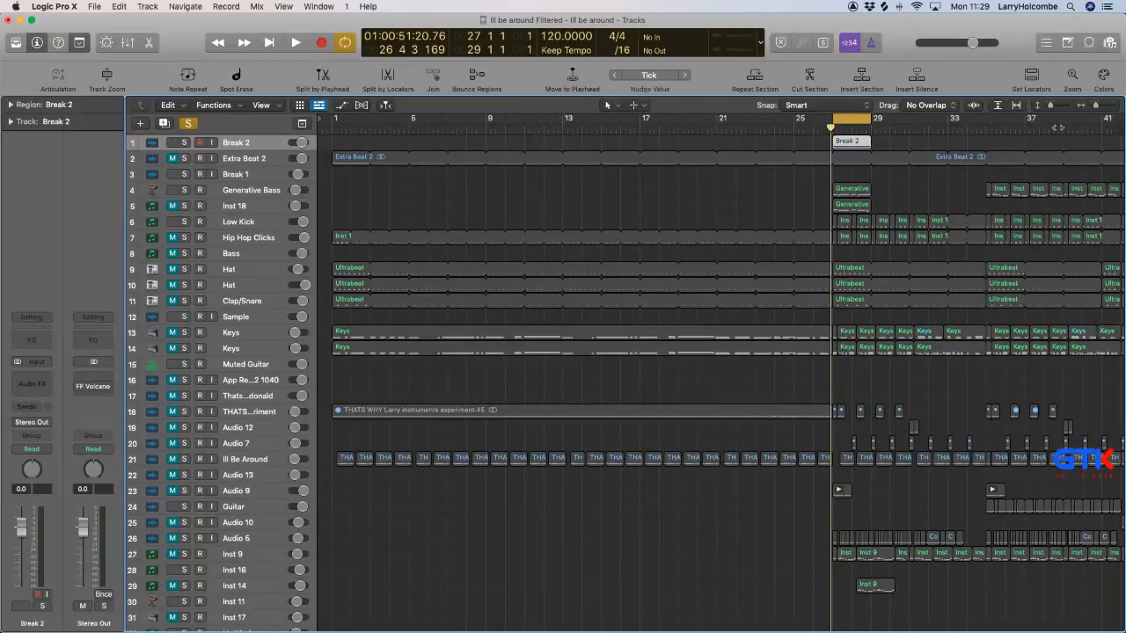
pyautogui.click(810, 146)
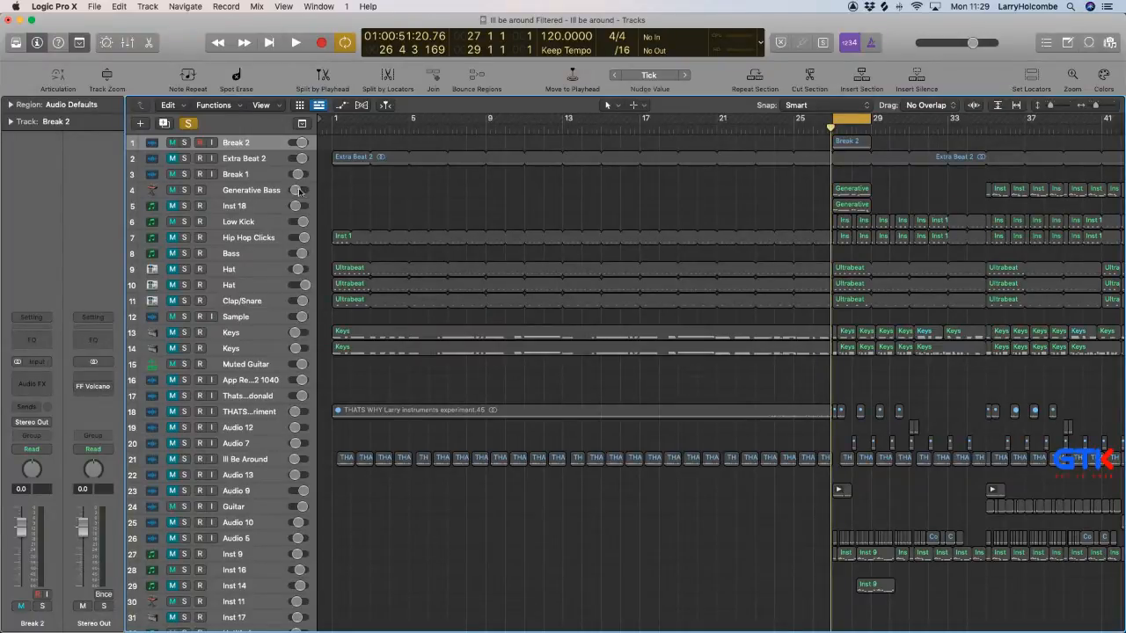
# Clear all solos and play the cycled bars to hear Break 2 with the bass and kick.
pyautogui.click(190, 124)
pyautogui.press('x')
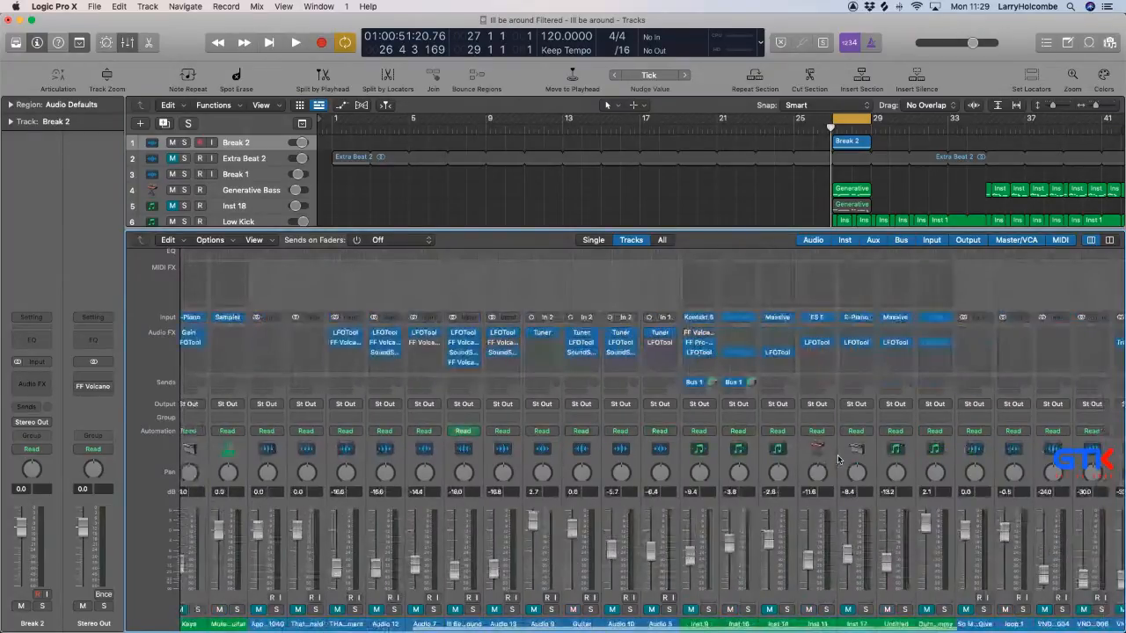
pyautogui.press('x')
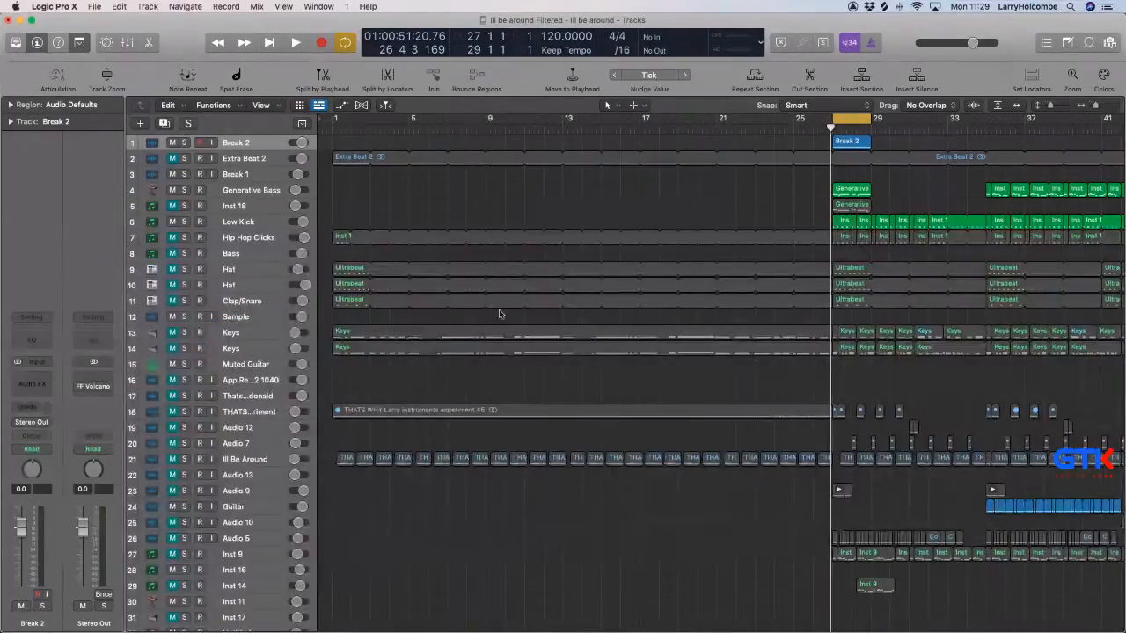
pyautogui.scroll(-8, 532, 196)
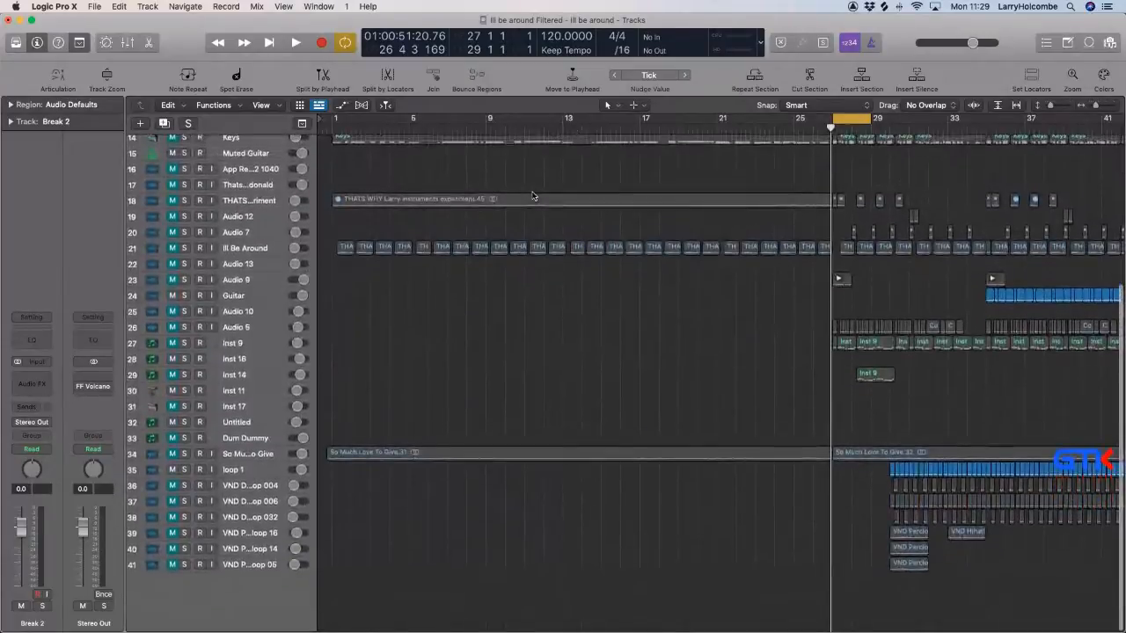
pyautogui.scroll(8, 532, 196)
pyautogui.press('space')
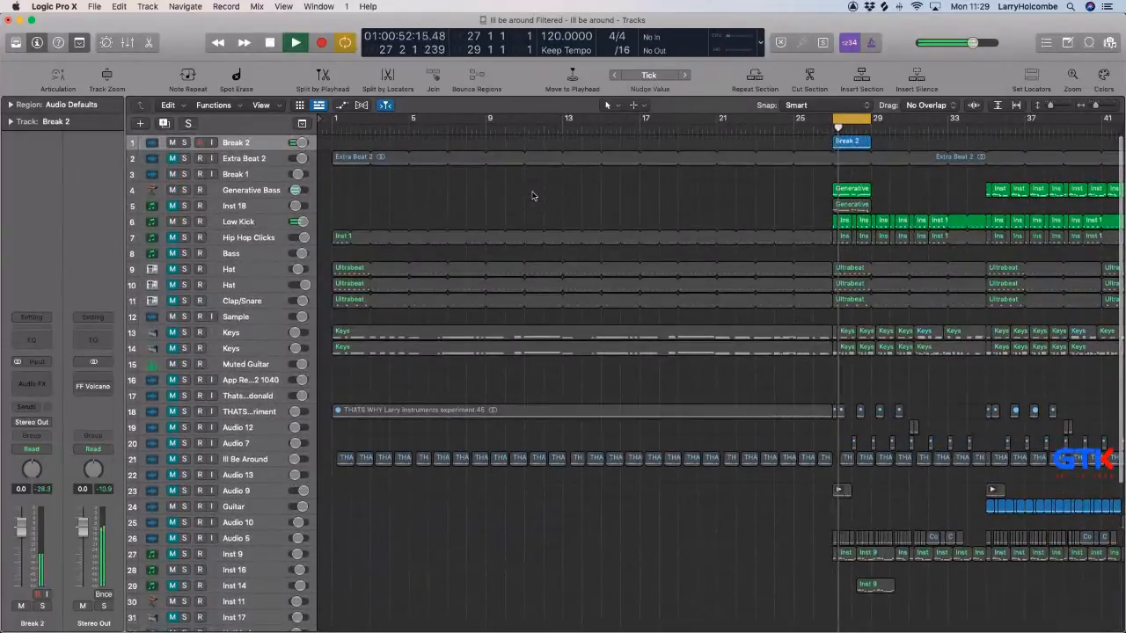
# Lower the Break 2 channel's volume to -1.1 dB in the mixer during playback.
pyautogui.press('x')
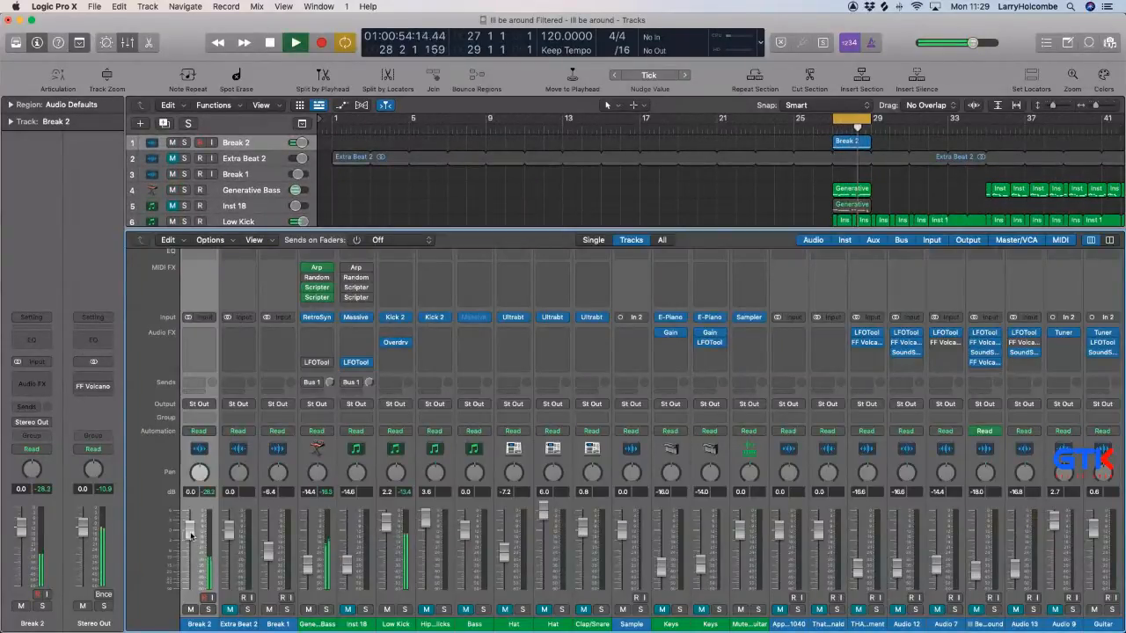
pyautogui.hscroll(1, 380, 392)
pyautogui.hscroll(1, 186, 519)
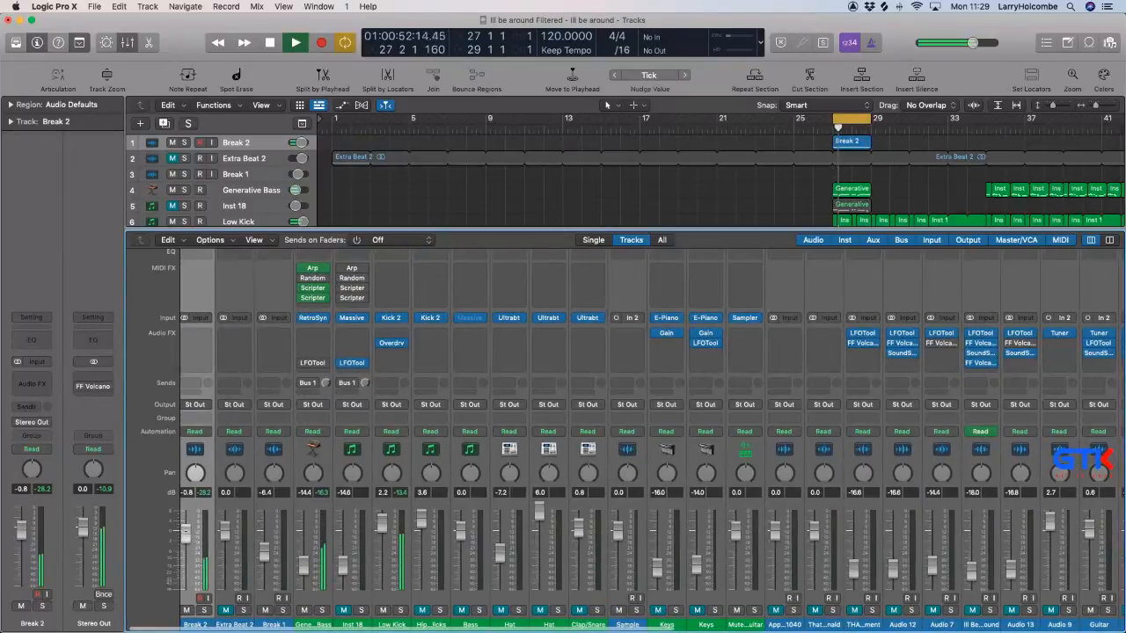
pyautogui.moveTo(185, 532); pyautogui.dragTo(186, 535)
pyautogui.hscroll(-1, 210, 534)
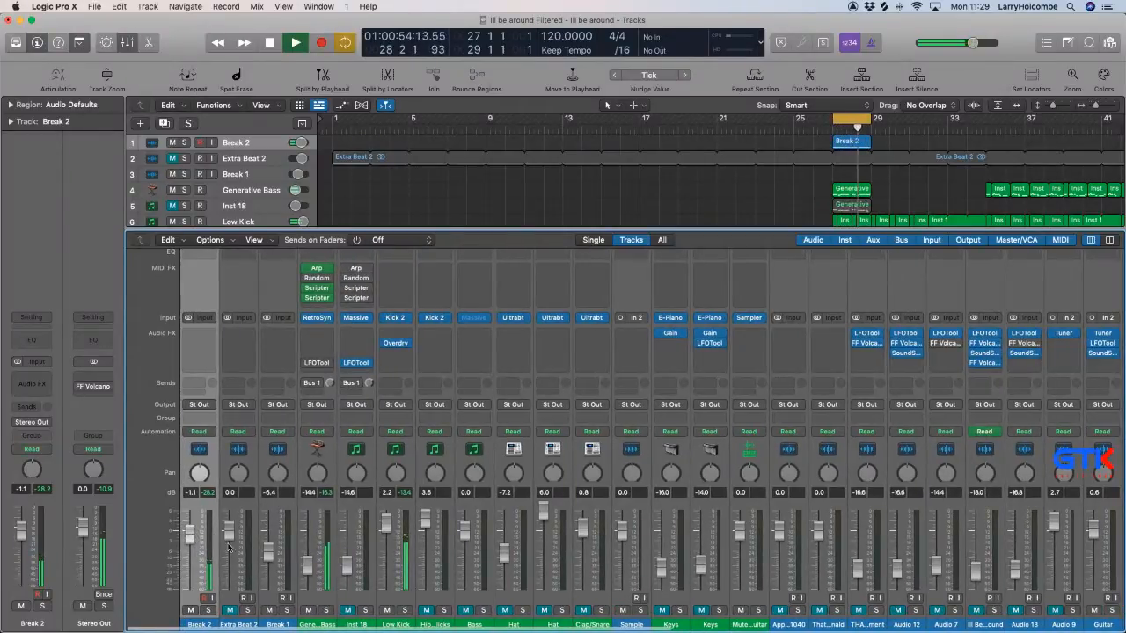
# In Ableton Live, switch off track 3, activate track 5 and audition its Paul Nice clips in scenes 16 and 19.
pyautogui.hscroll(10, 432, 535)
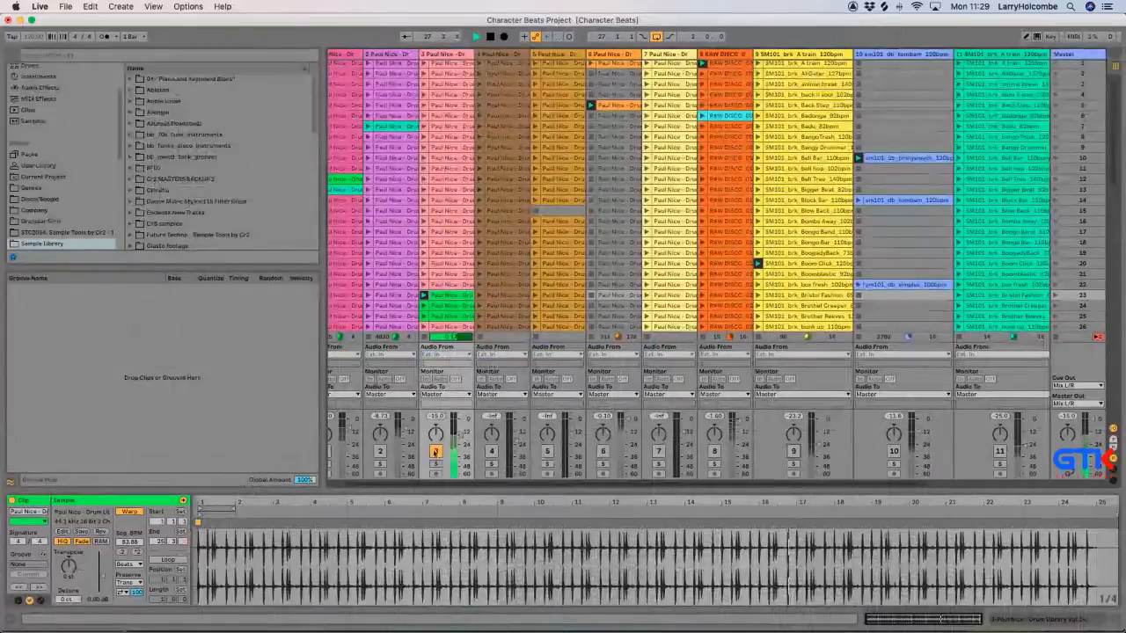
pyautogui.click(434, 452)
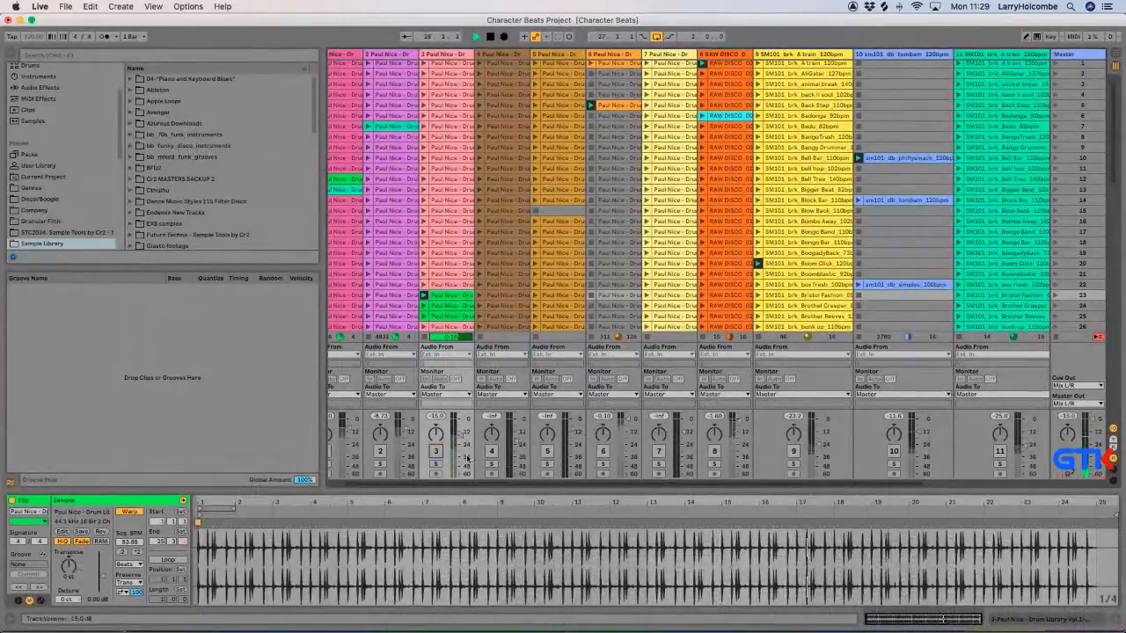
pyautogui.click(547, 451)
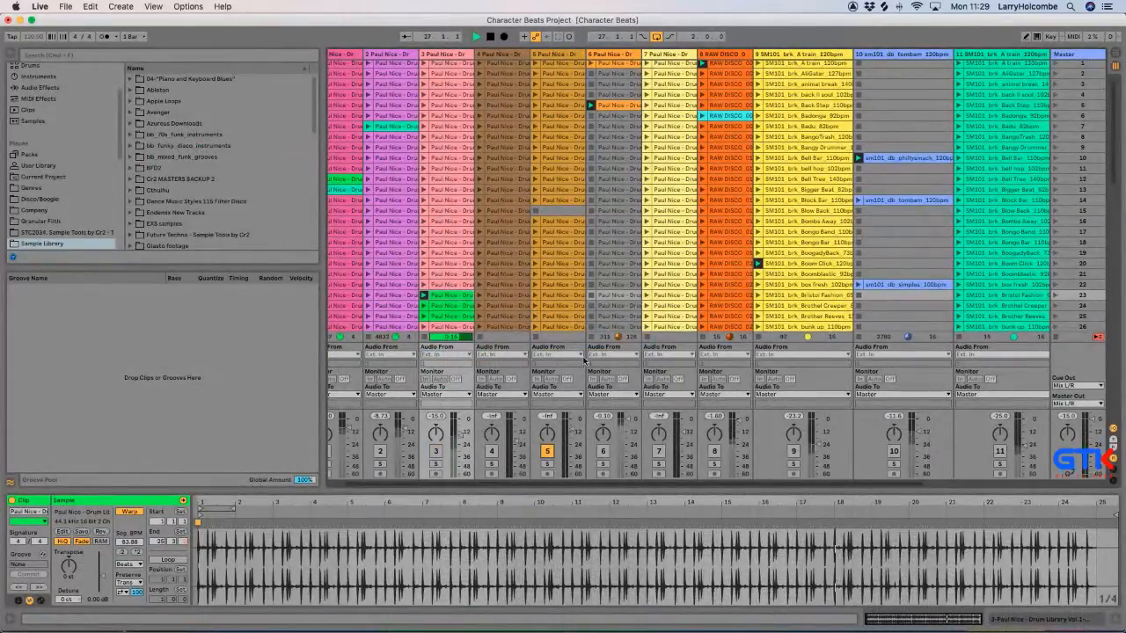
pyautogui.click(533, 223)
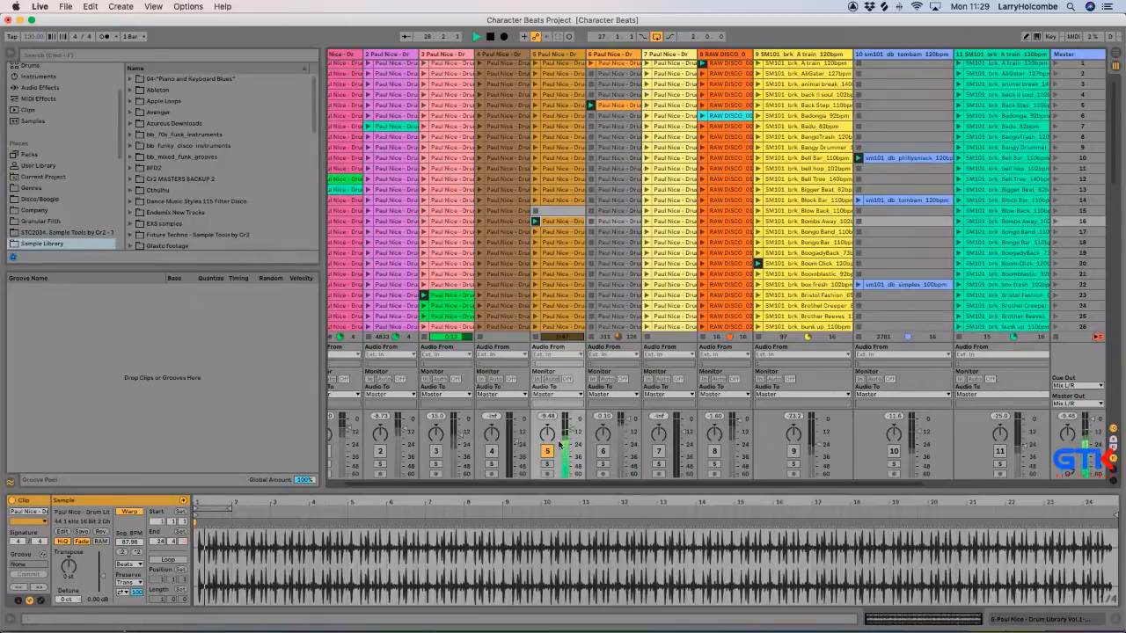
pyautogui.hscroll(2, 530, 264)
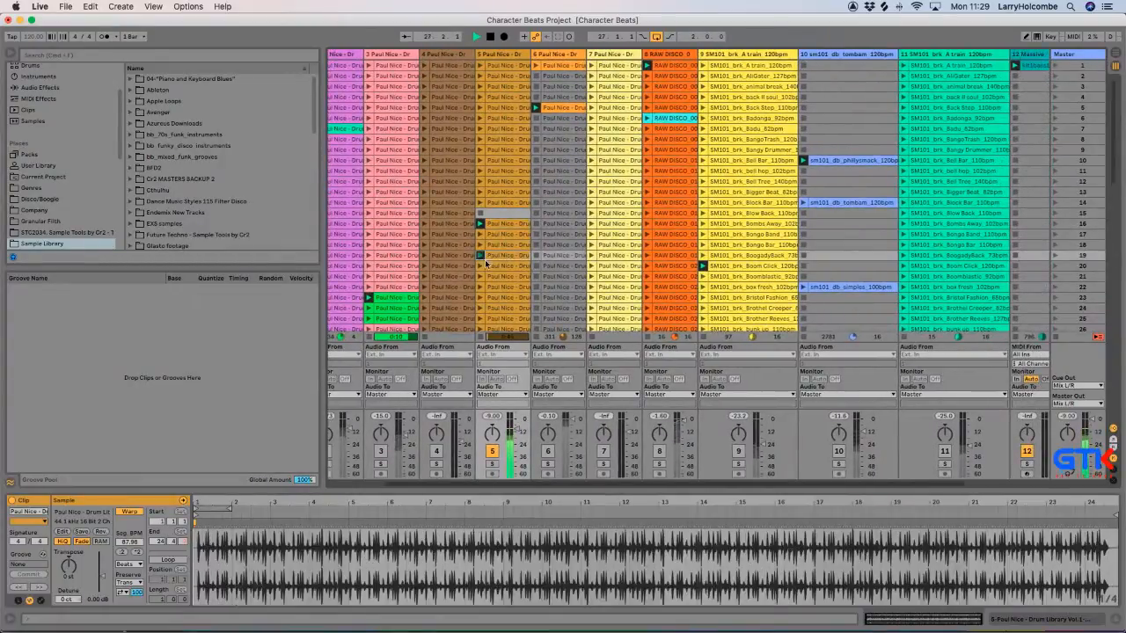
pyautogui.scroll(-5, 531, 264)
pyautogui.hscroll(-2, 531, 263)
pyautogui.scroll(-15, 437, 264)
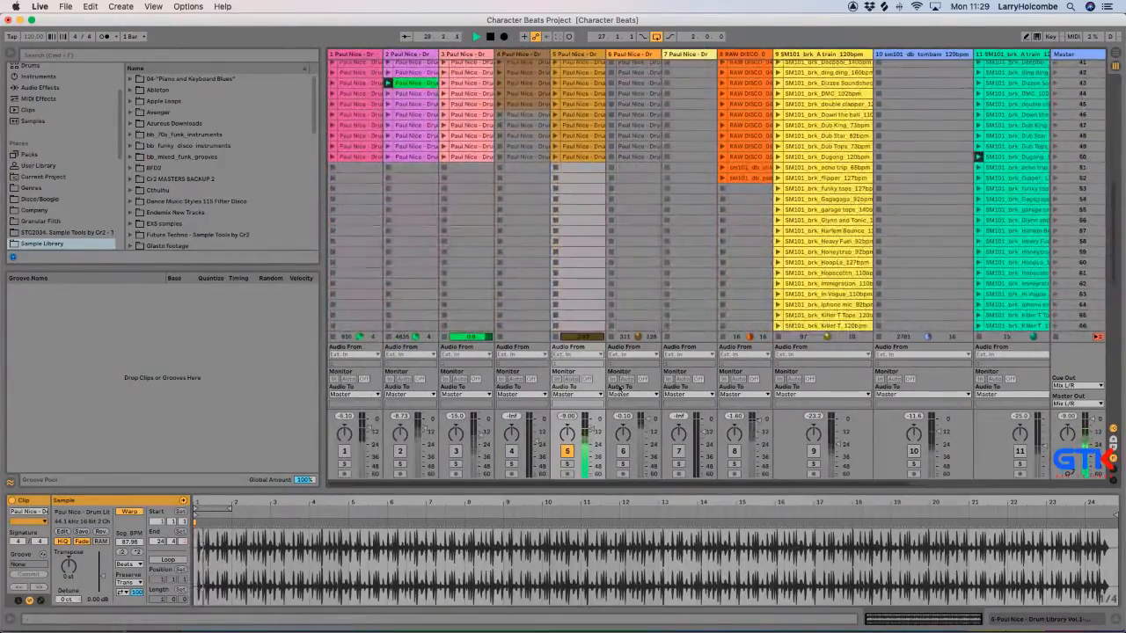
# Switch off track 5 and audition track 2's clip in scene 43 together with track 9, adjusting track 2's volume.
pyautogui.click(568, 452)
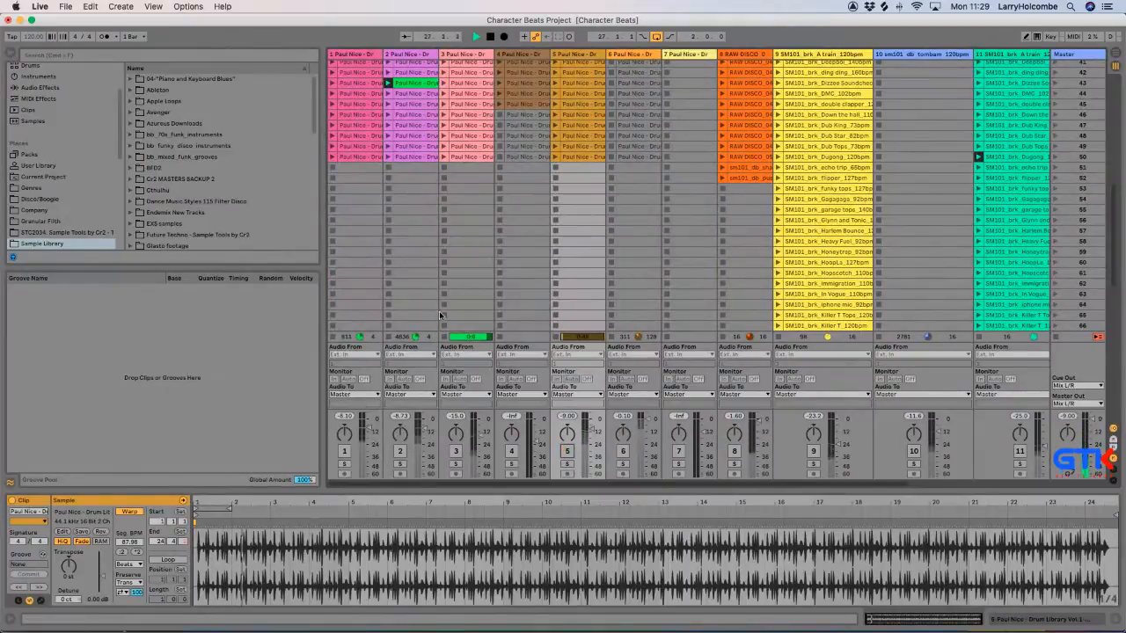
pyautogui.click(400, 451)
pyautogui.scroll(6, 455, 410)
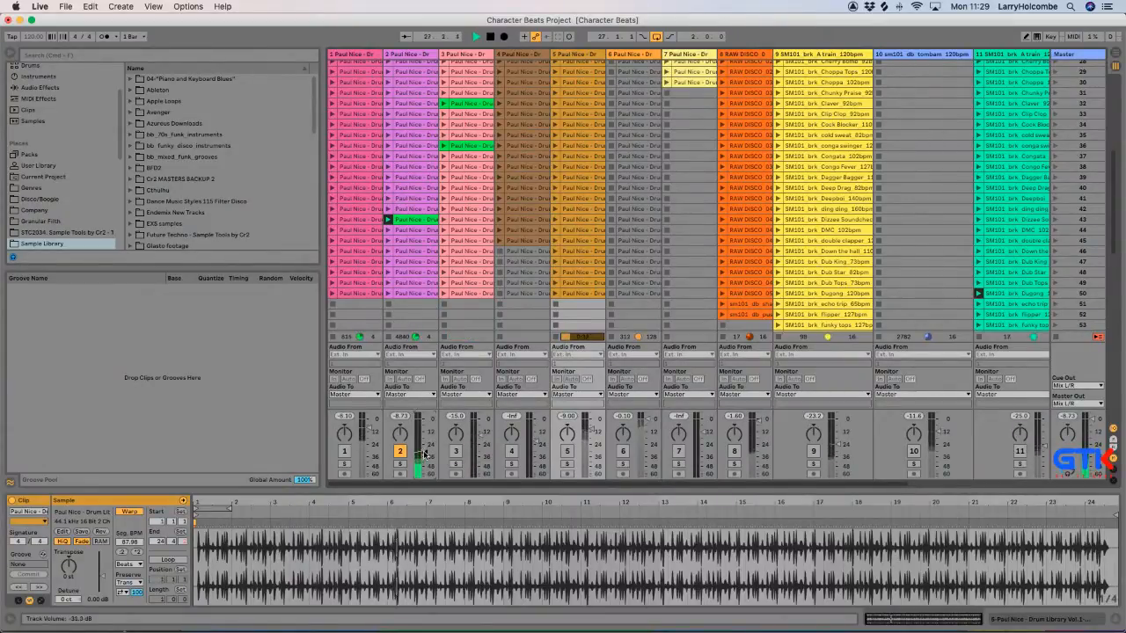
pyautogui.moveTo(423, 454); pyautogui.dragTo(426, 456)
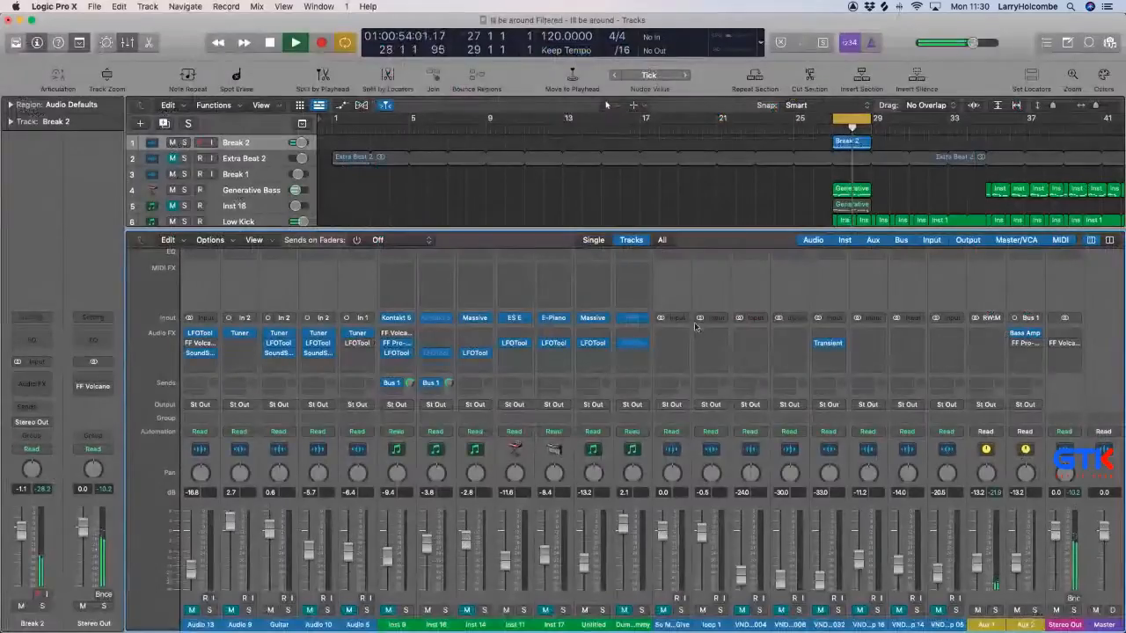
# Switch to Logic Pro and solo the Aux 1 ReWire channel in the mixer to isolate Ableton Live's break.
pyautogui.press('x')
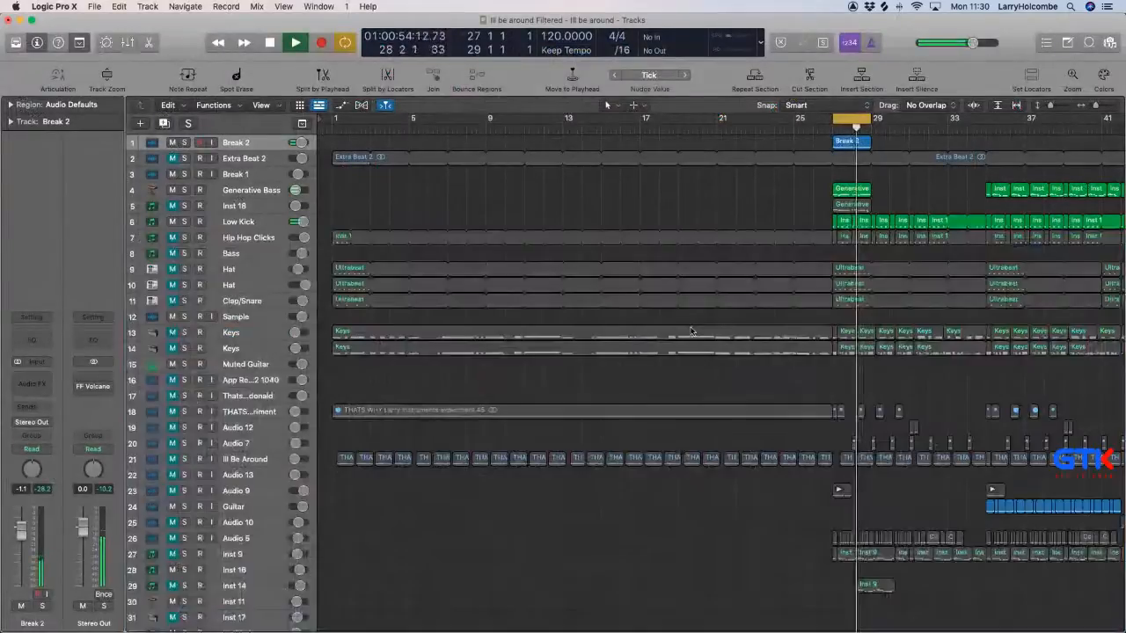
pyautogui.press('x')
pyautogui.press('x')
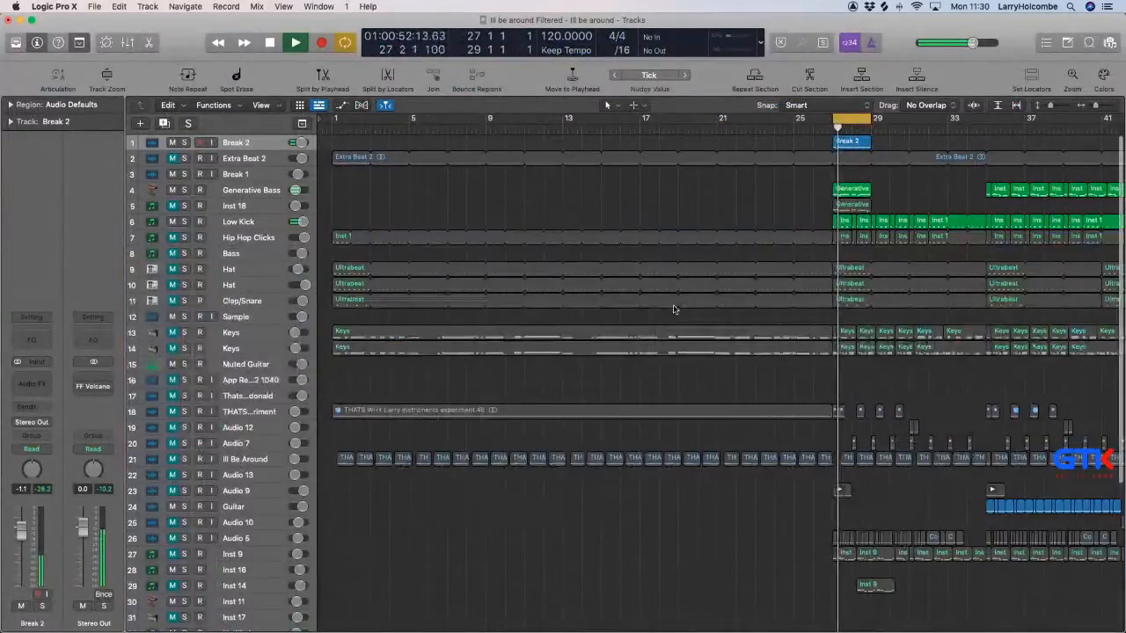
pyautogui.press('x')
pyautogui.scroll(-5, 675, 310)
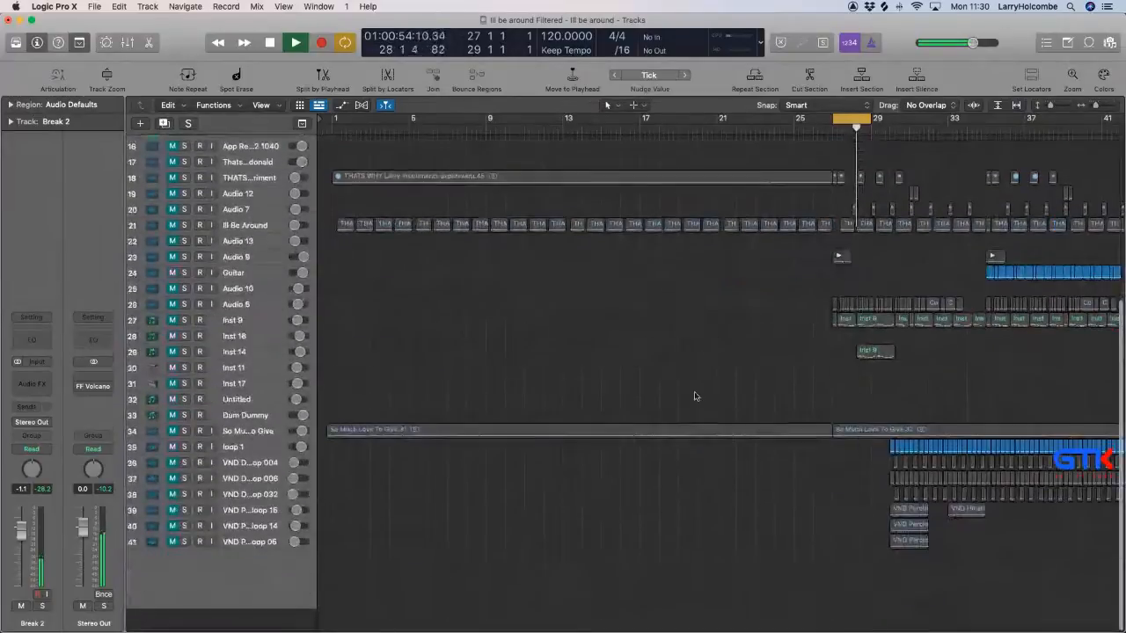
pyautogui.press('x')
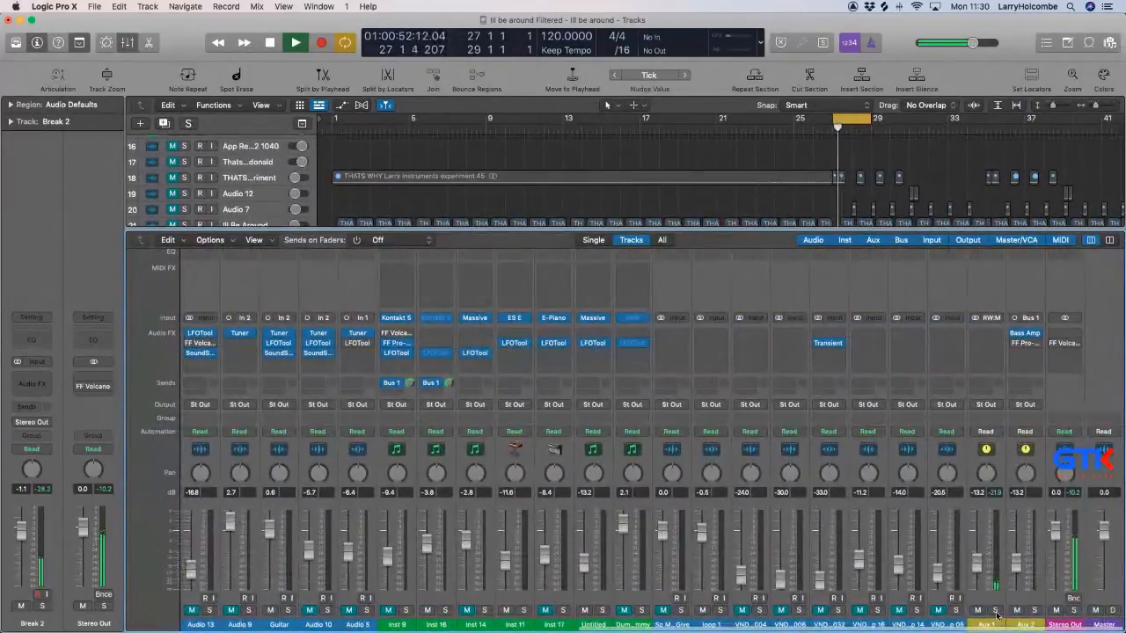
pyautogui.press('x')
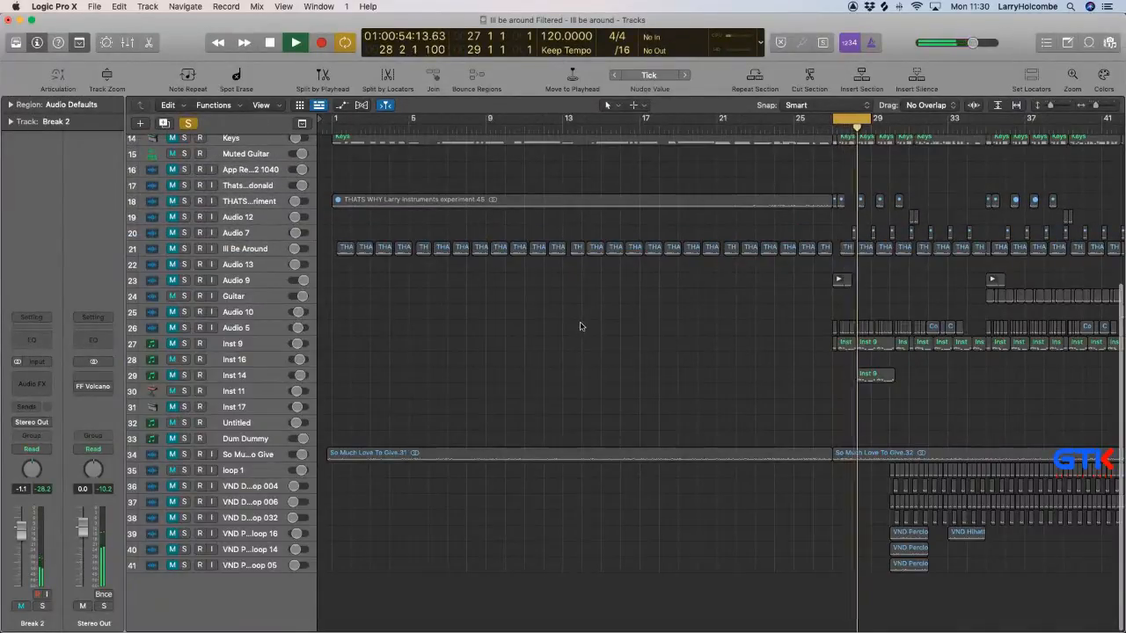
# Bounce bars 27 to 29 offline as a 24-bit, 44100 Wave file named Break 3, added to the project.
pyautogui.press('super+b')
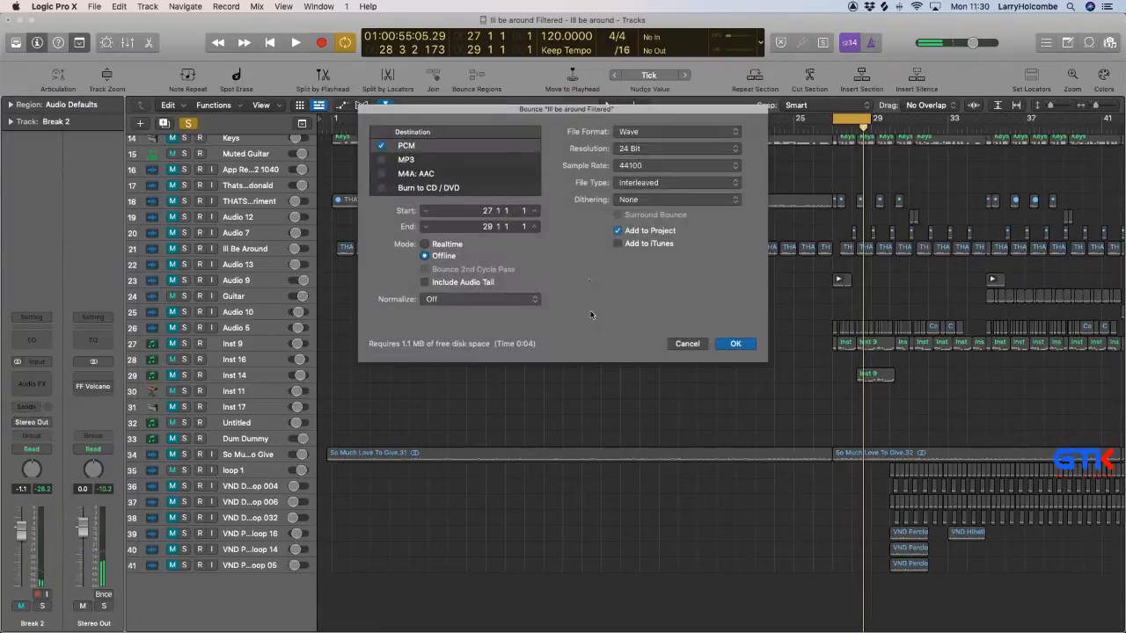
pyautogui.click(735, 344)
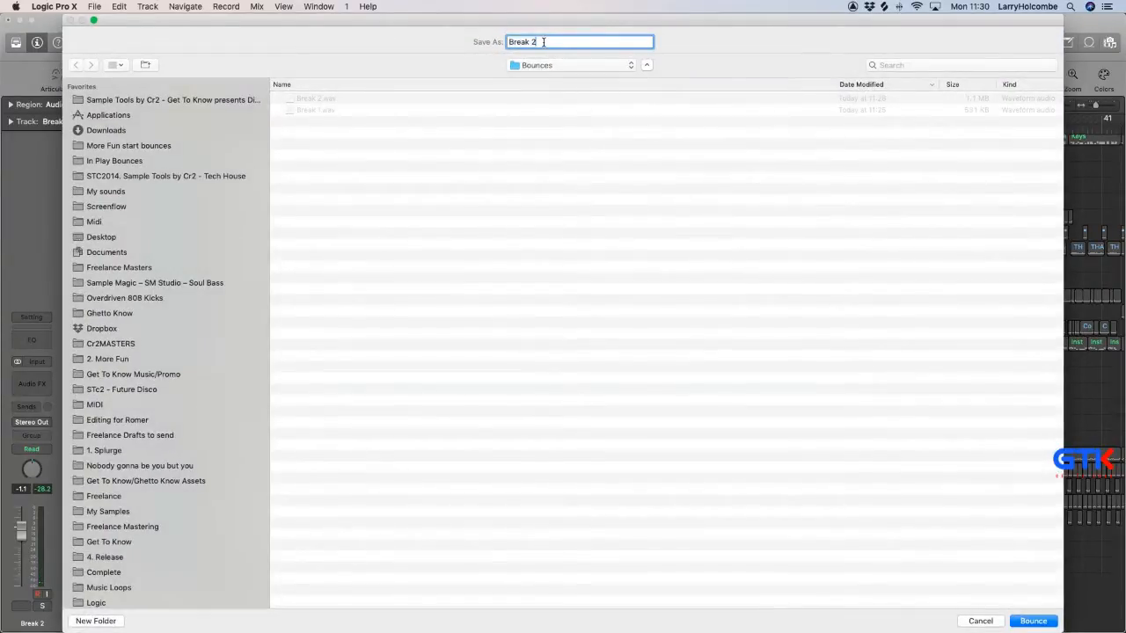
pyautogui.press('Return')
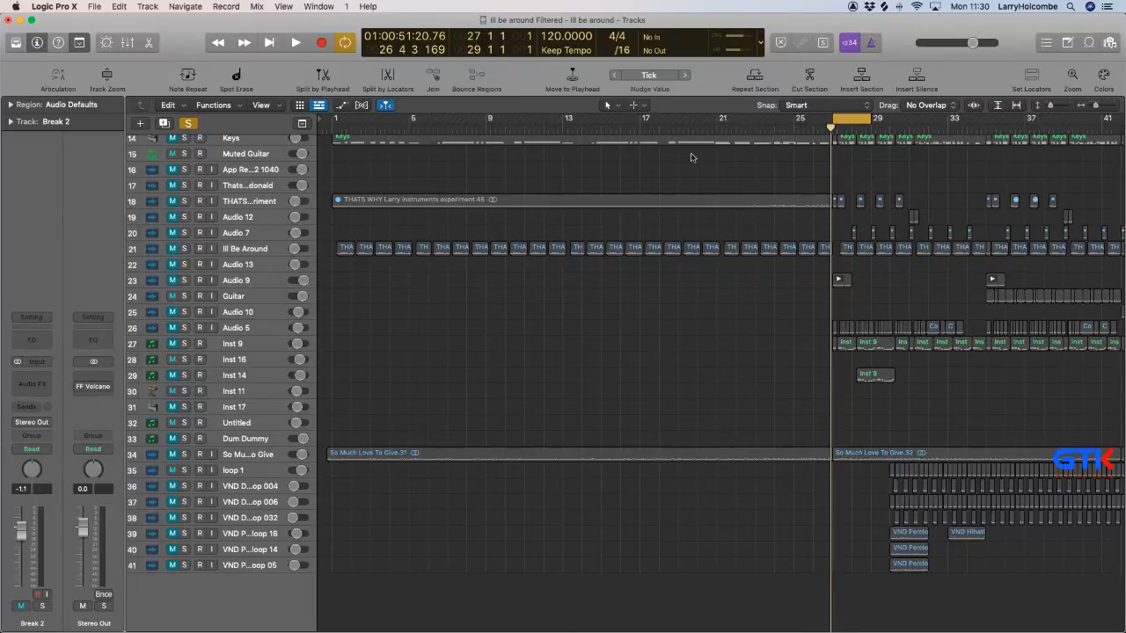
# Place Break 3.wav from the project audio files on a new track below the last one, starting at bar 27.
pyautogui.click(1109, 42)
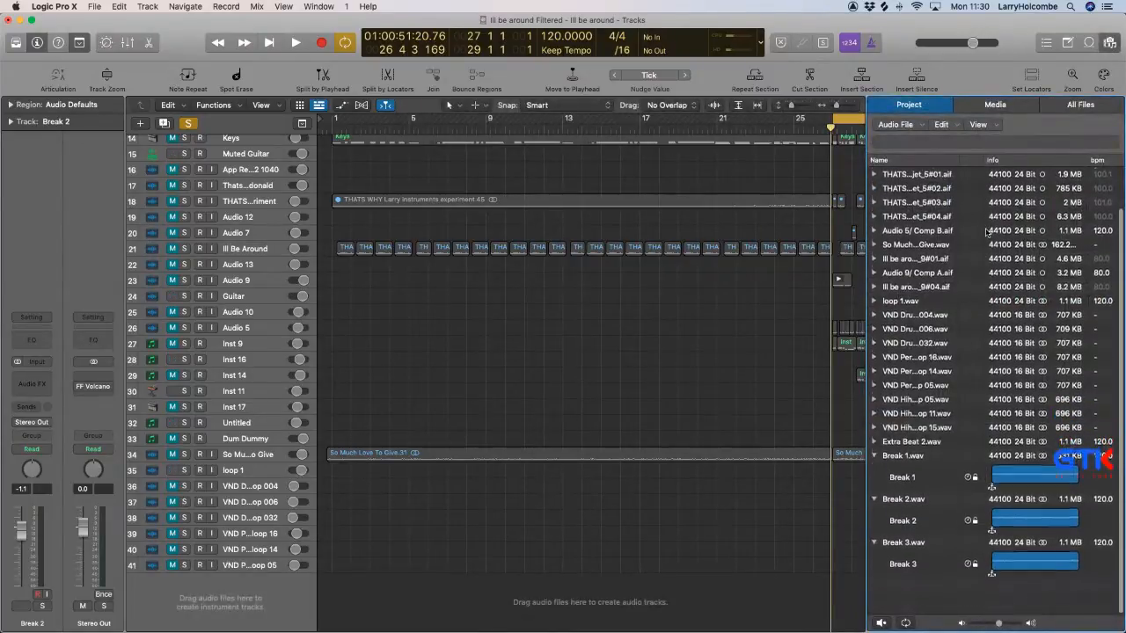
pyautogui.moveTo(911, 578); pyautogui.dragTo(830, 607)
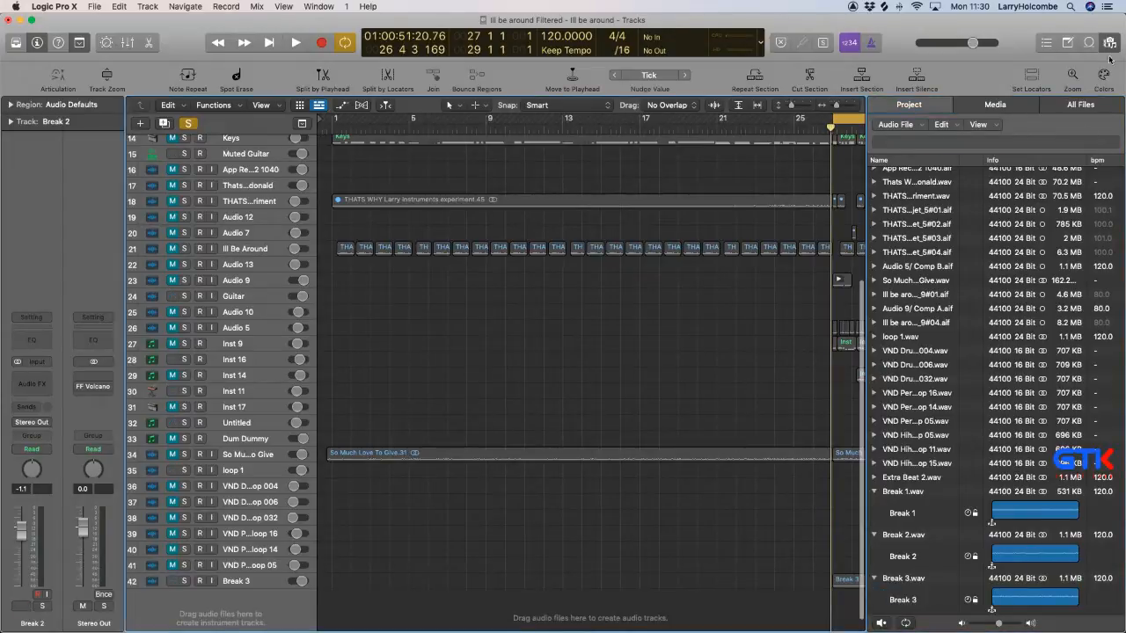
pyautogui.click(1110, 44)
# Solo the Break 3 track and play its region over the cycled bars.
pyautogui.press('z')
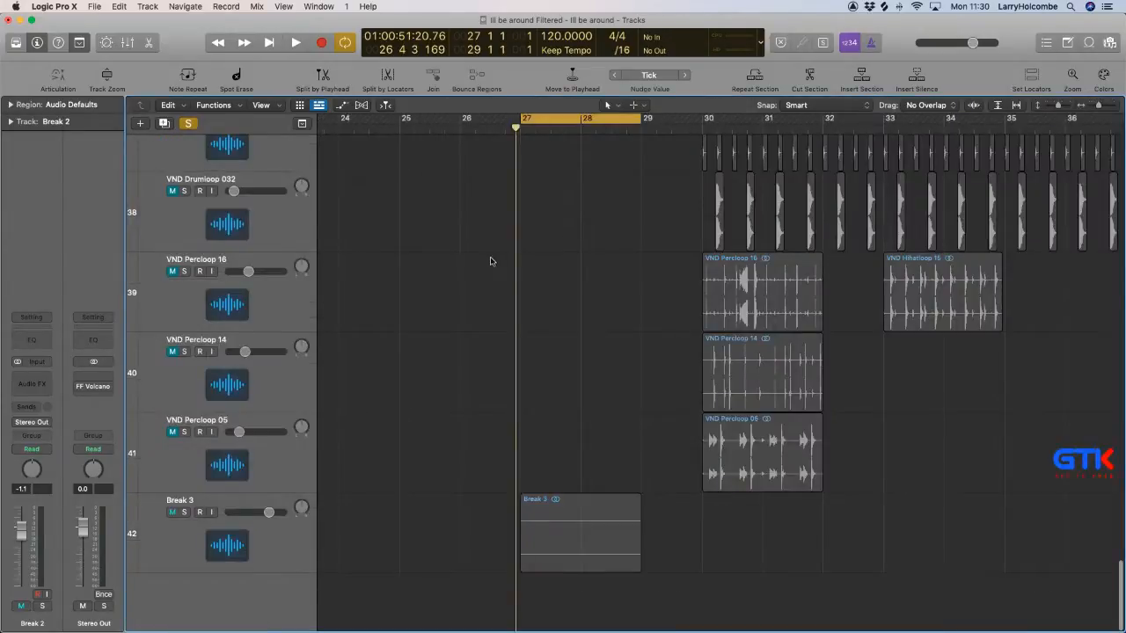
pyautogui.moveTo(474, 484); pyautogui.dragTo(662, 571)
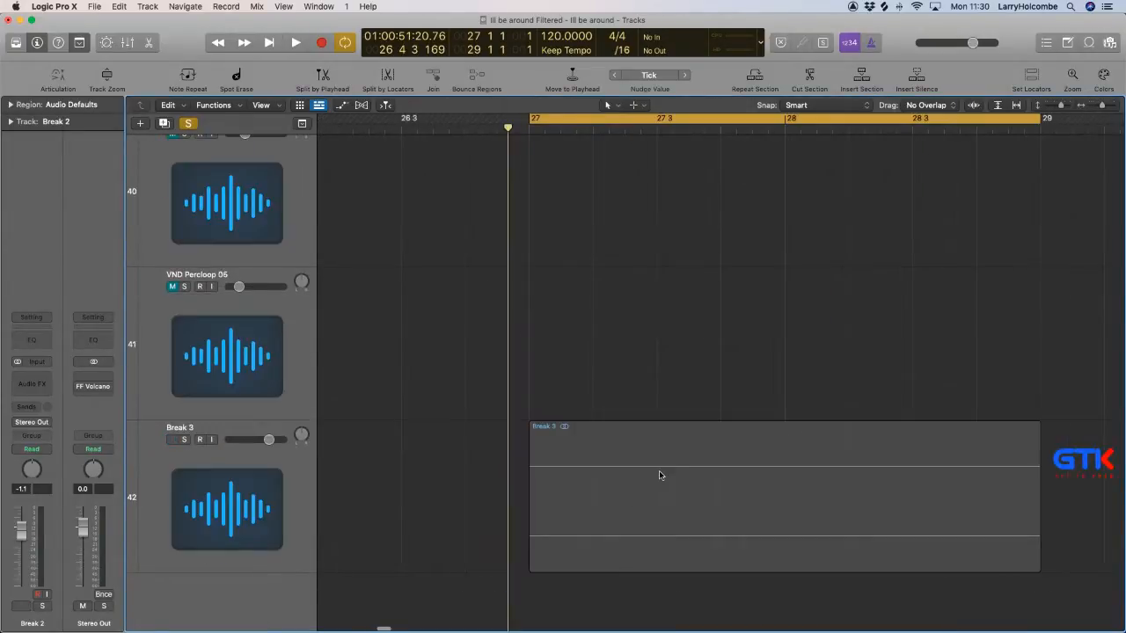
pyautogui.press('space')
pyautogui.click(184, 440)
pyautogui.press('space')
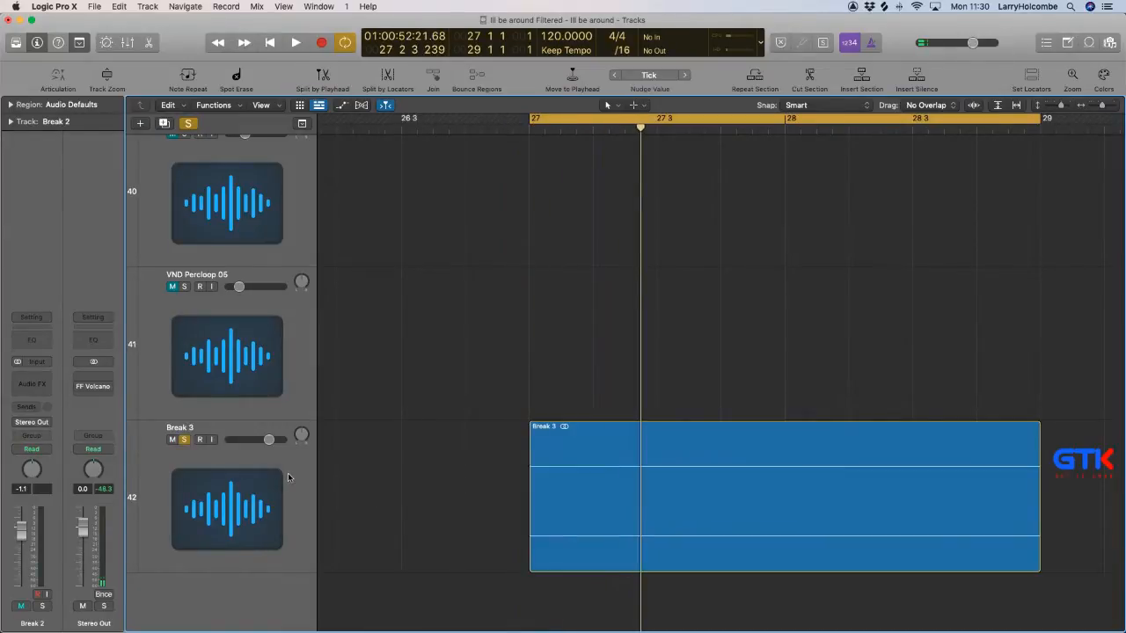
pyautogui.press('space')
pyautogui.press('z')
pyautogui.click(286, 503)
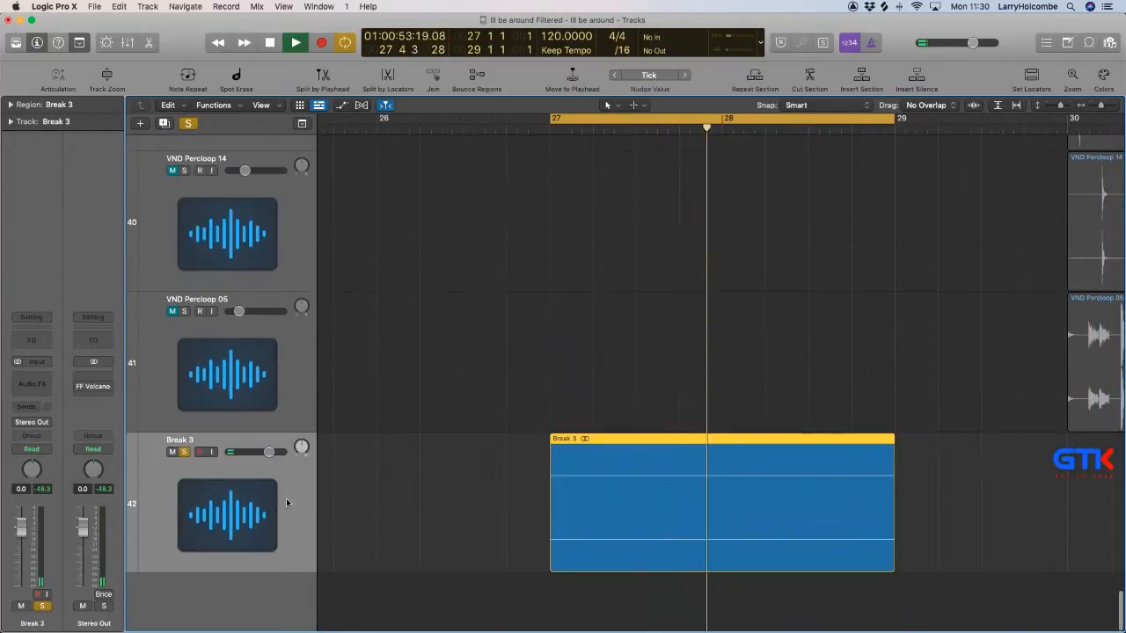
pyautogui.press('space')
# Enlarge the waveform display for the audio regions in the arrangement.
pyautogui.click(394, 510)
pyautogui.press('super+Left')
pyautogui.press('super+Left')
pyautogui.press('super+Left')
pyautogui.press('super+Left')
pyautogui.press('super+Left')
pyautogui.press('super+Left')
pyautogui.press('super+Up')
pyautogui.press('super+Up')
pyautogui.press('super+Up')
pyautogui.press('super+Up')
pyautogui.press('super+Up')
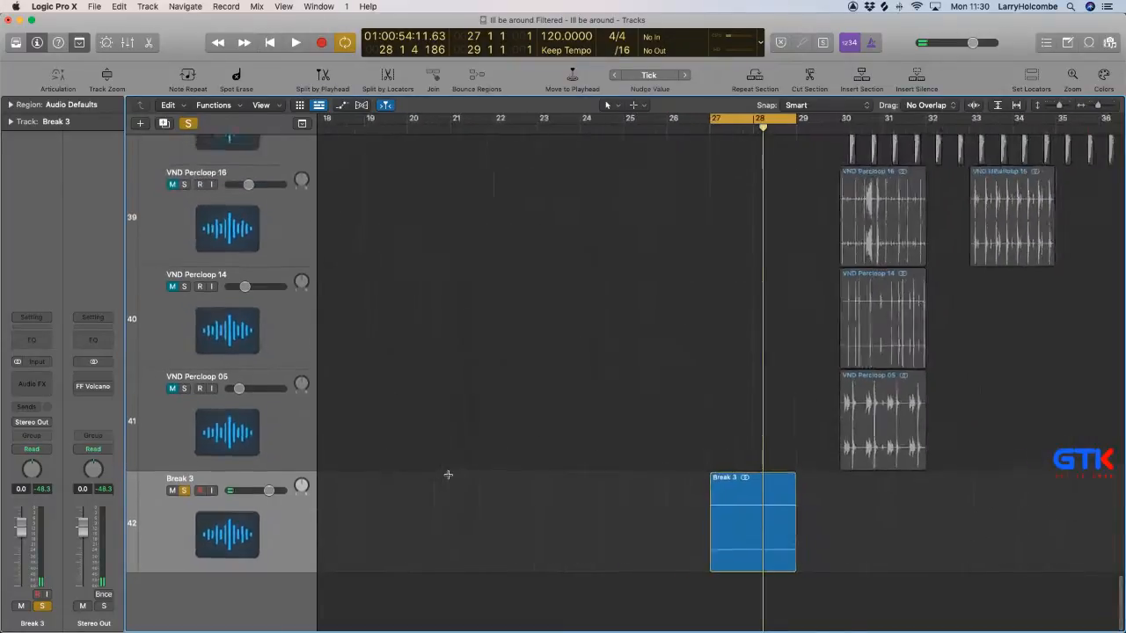
pyautogui.press('super+Up')
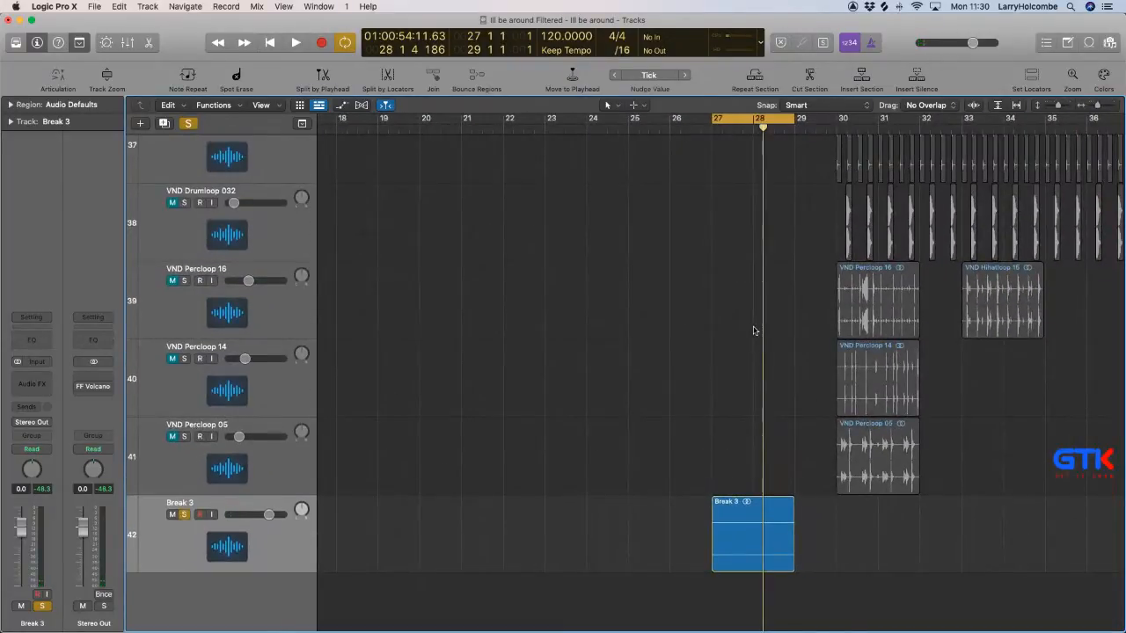
pyautogui.click(975, 104)
# Move the Break 3 track up to the start of the track list, above Break 2.
pyautogui.click(233, 552)
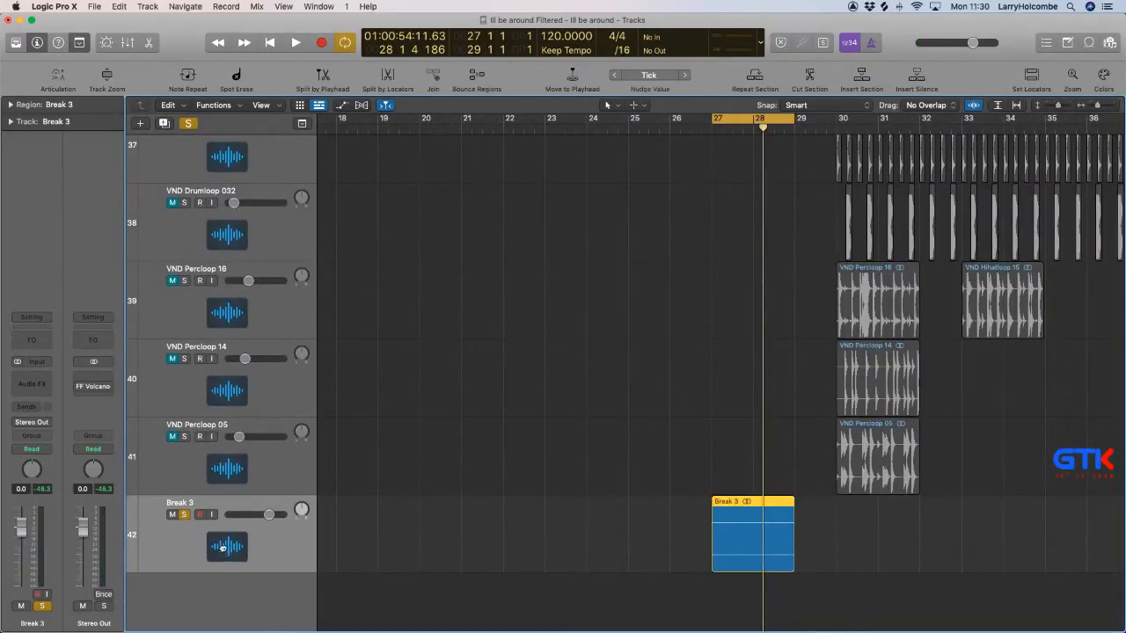
pyautogui.scroll(8, 221, 311)
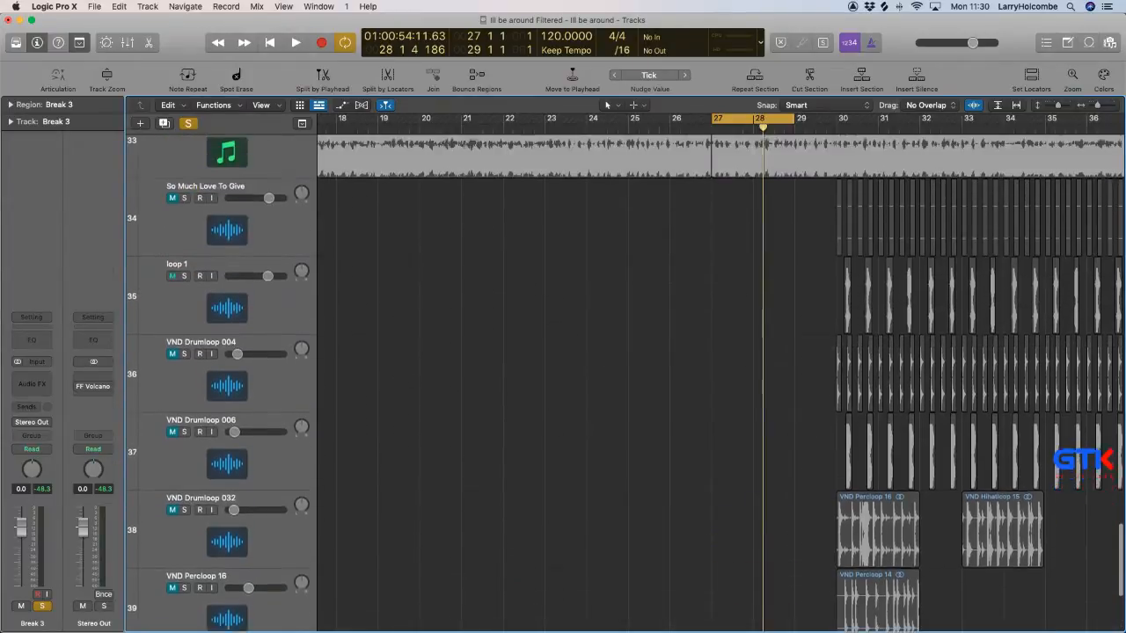
pyautogui.scroll(20, 221, 311)
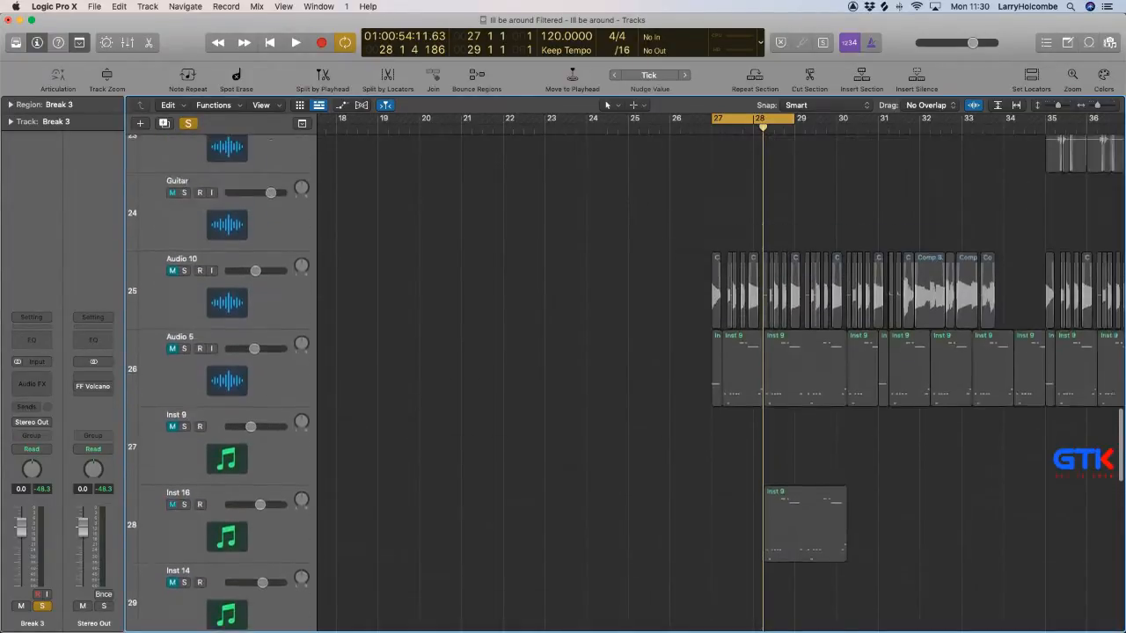
pyautogui.scroll(20, 221, 312)
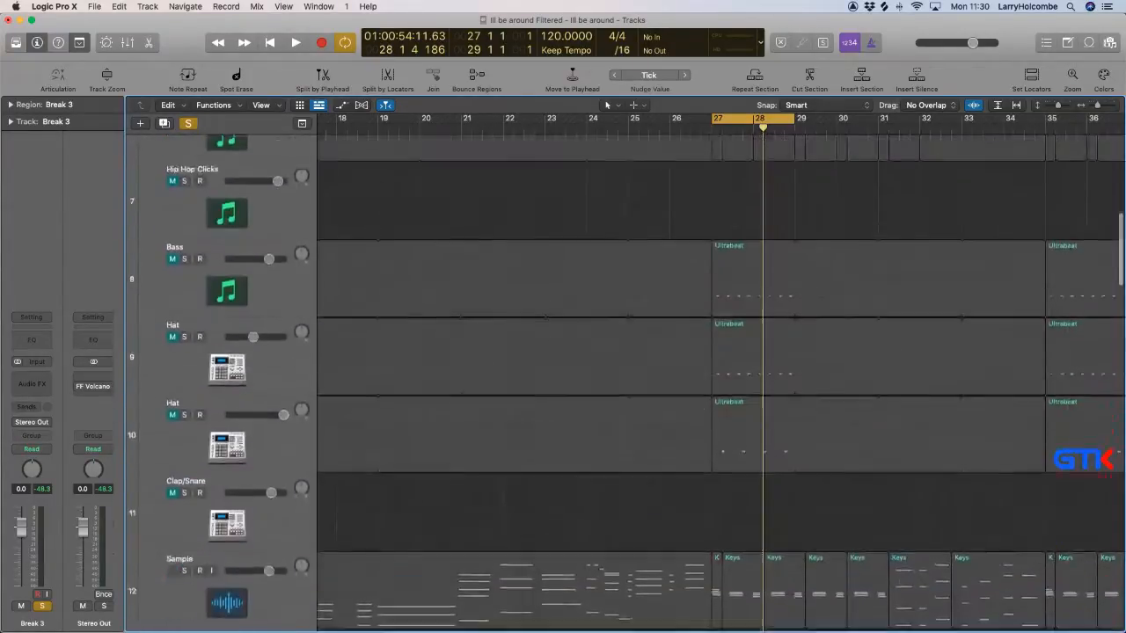
pyautogui.scroll(12, 221, 312)
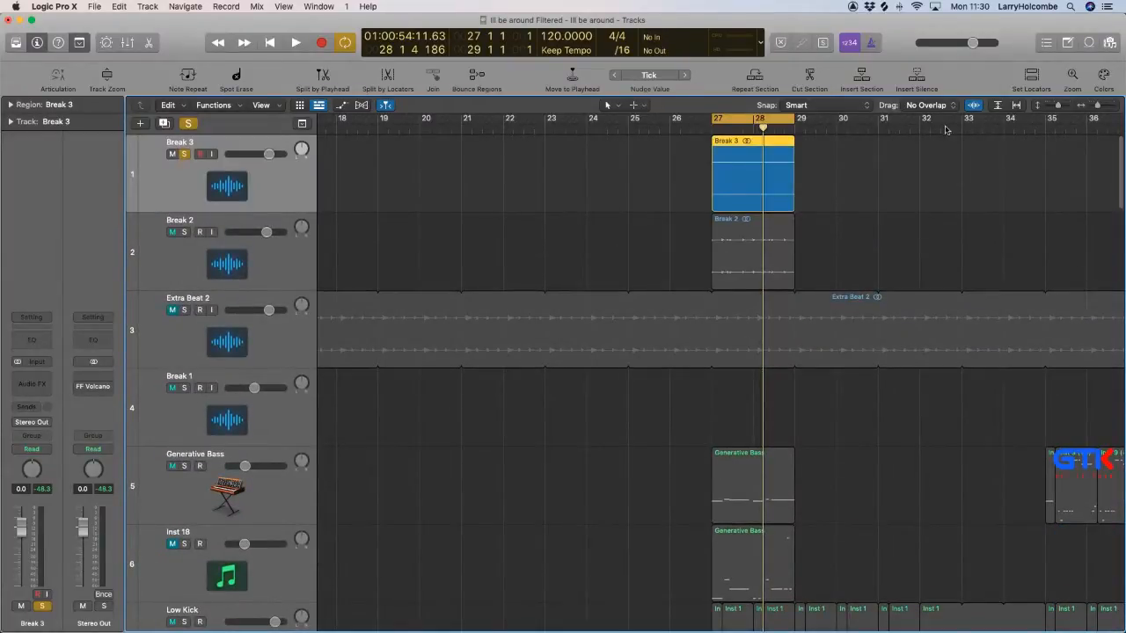
# Play the soloed Break 3 region and examine its waveform up close.
pyautogui.moveTo(660, 139); pyautogui.dragTo(863, 257)
pyautogui.click(447, 239)
pyautogui.press('space')
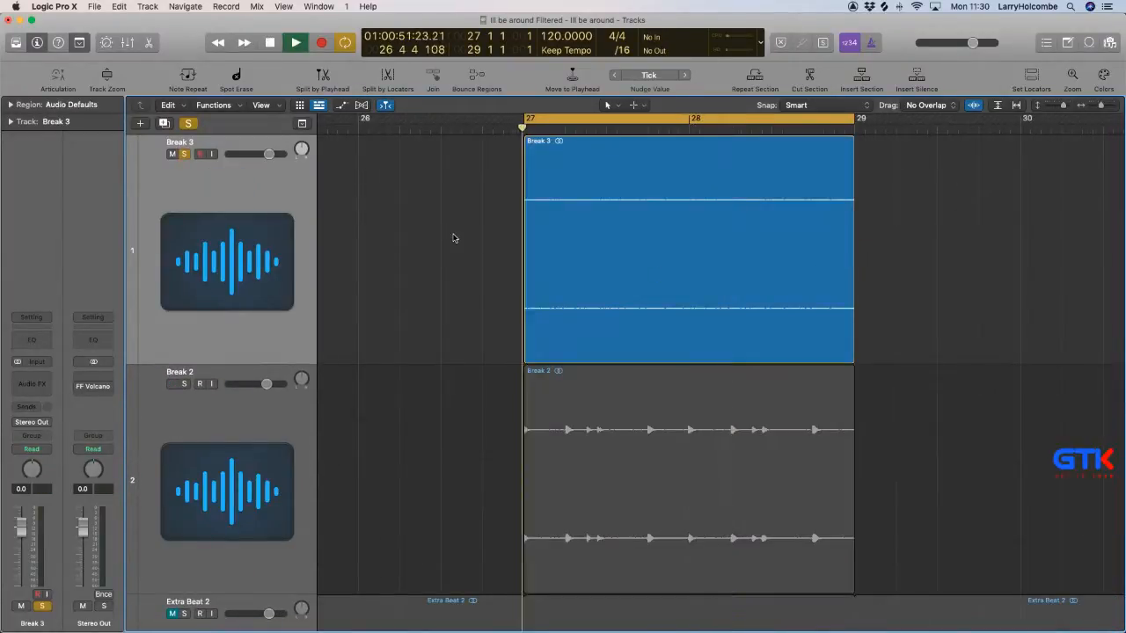
pyautogui.moveTo(505, 243); pyautogui.dragTo(688, 327)
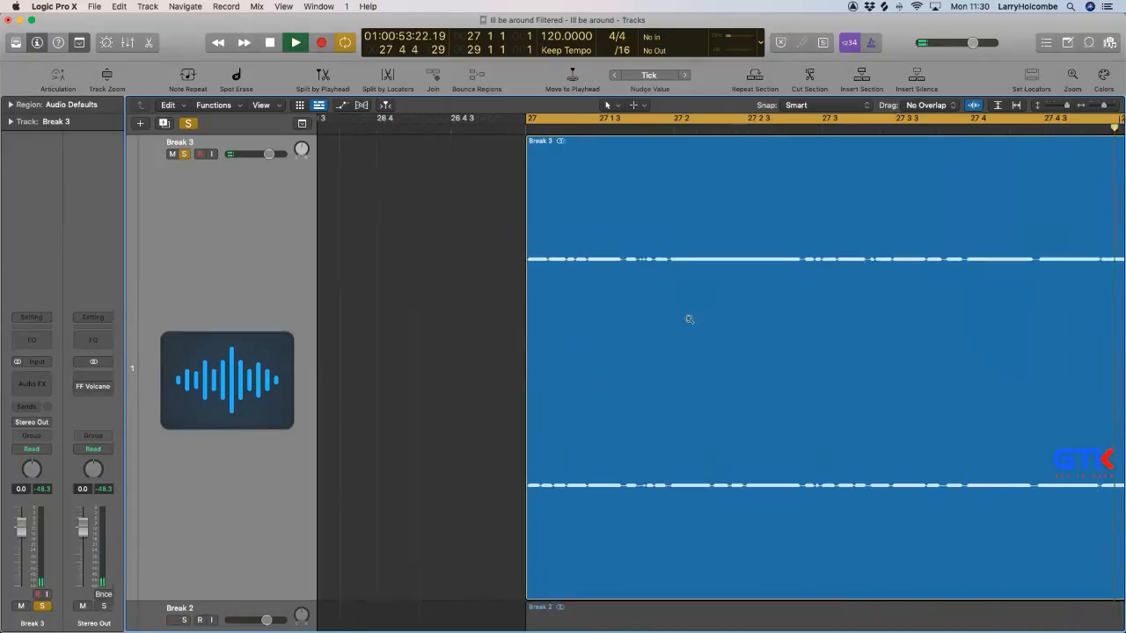
pyautogui.click(688, 319)
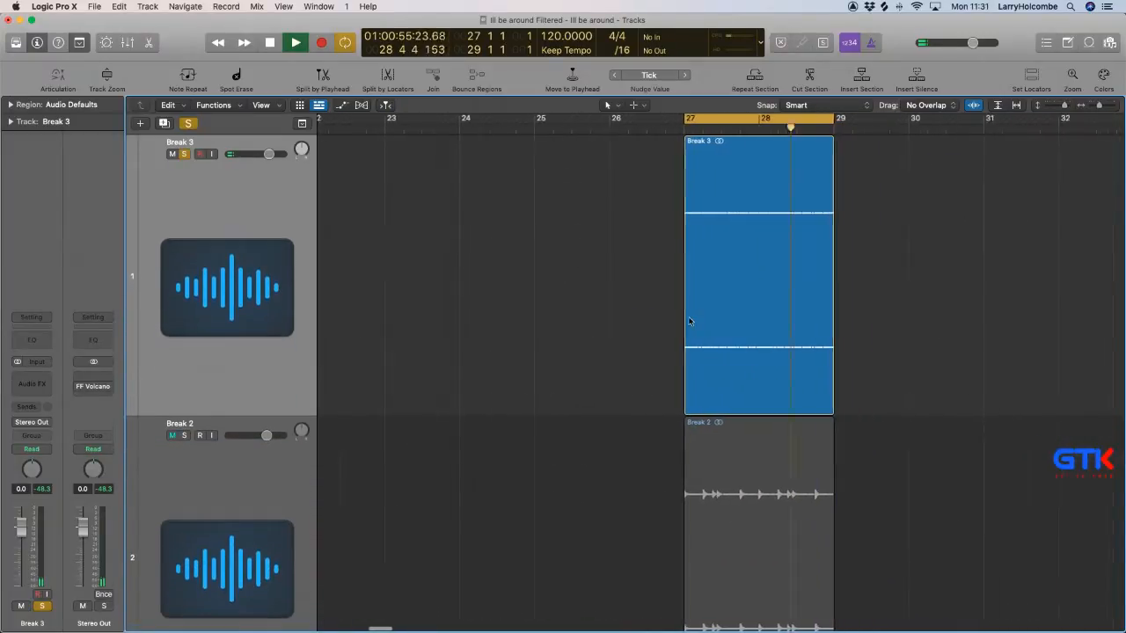
# Unsolo Break 3 to hear it with Break 2, the bass and kick, and check the mixer channels.
pyautogui.hscroll(2, 689, 322)
pyautogui.click(184, 154)
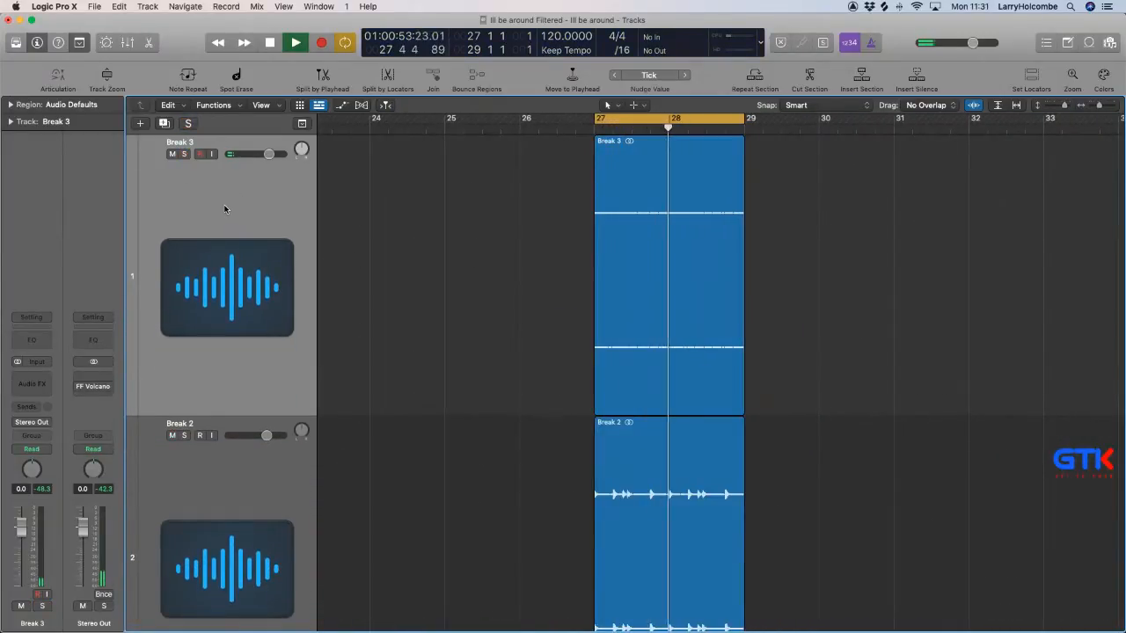
pyautogui.press('x')
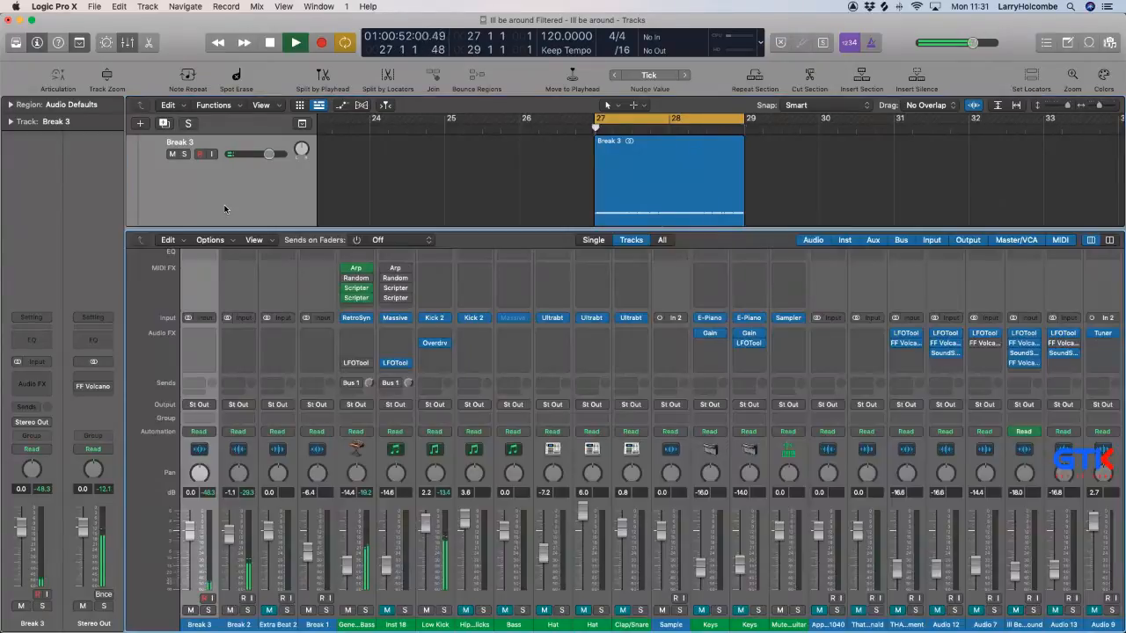
pyautogui.hscroll(10, 938, 591)
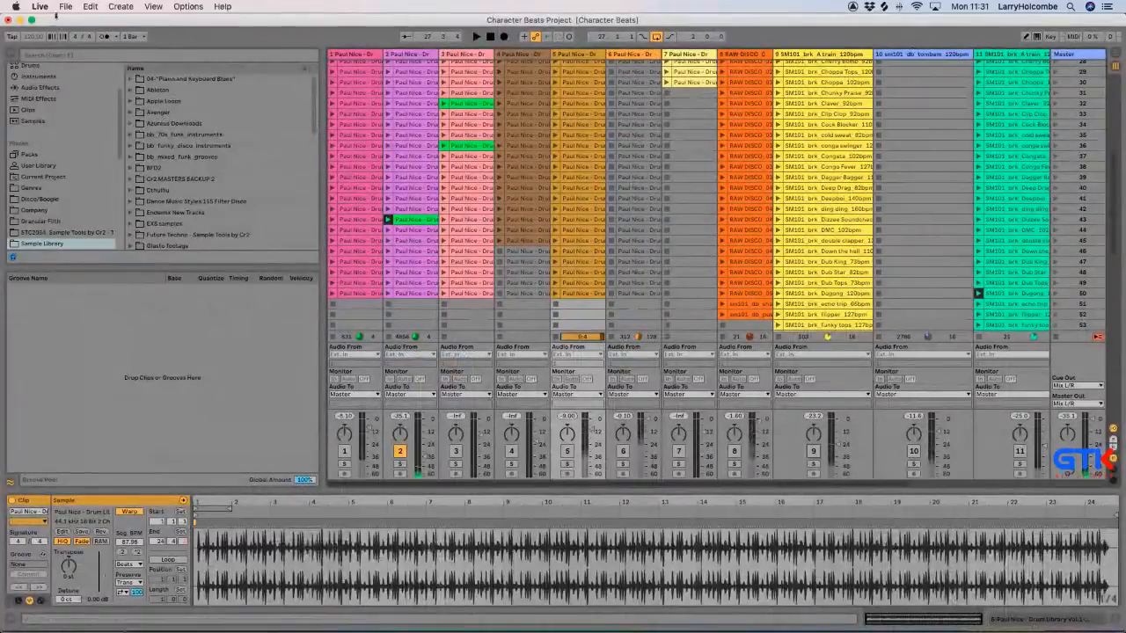
# In Ableton Live, open the recent set GTK Ableton Loops Template without saving changes to Character Beats Project.
pyautogui.click(65, 7)
pyautogui.moveTo(96, 42)
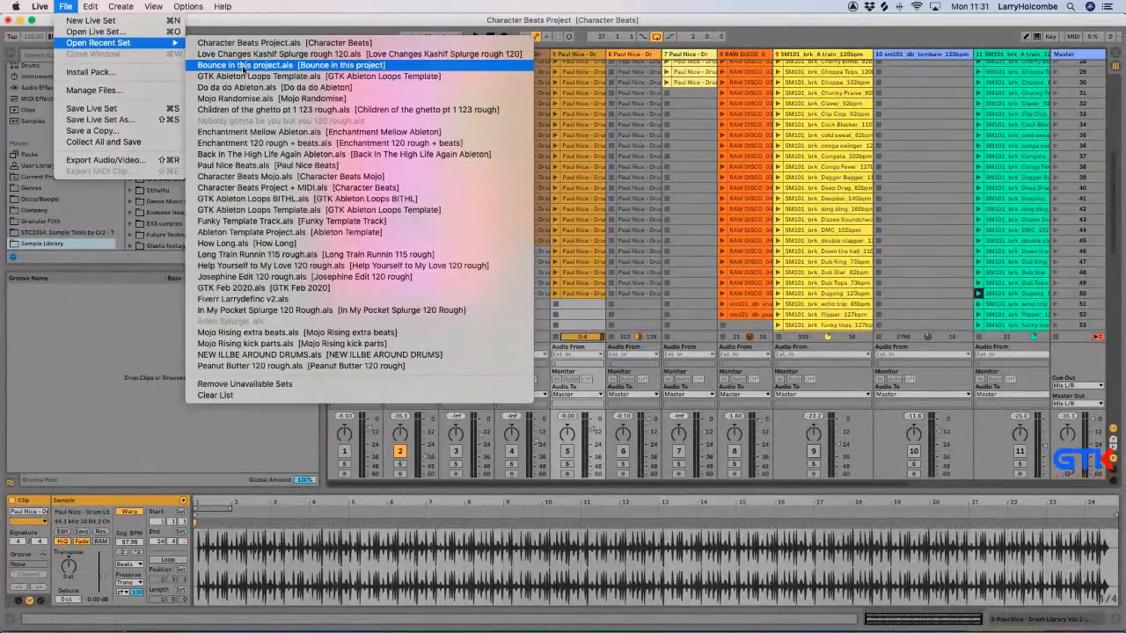
pyautogui.click(243, 77)
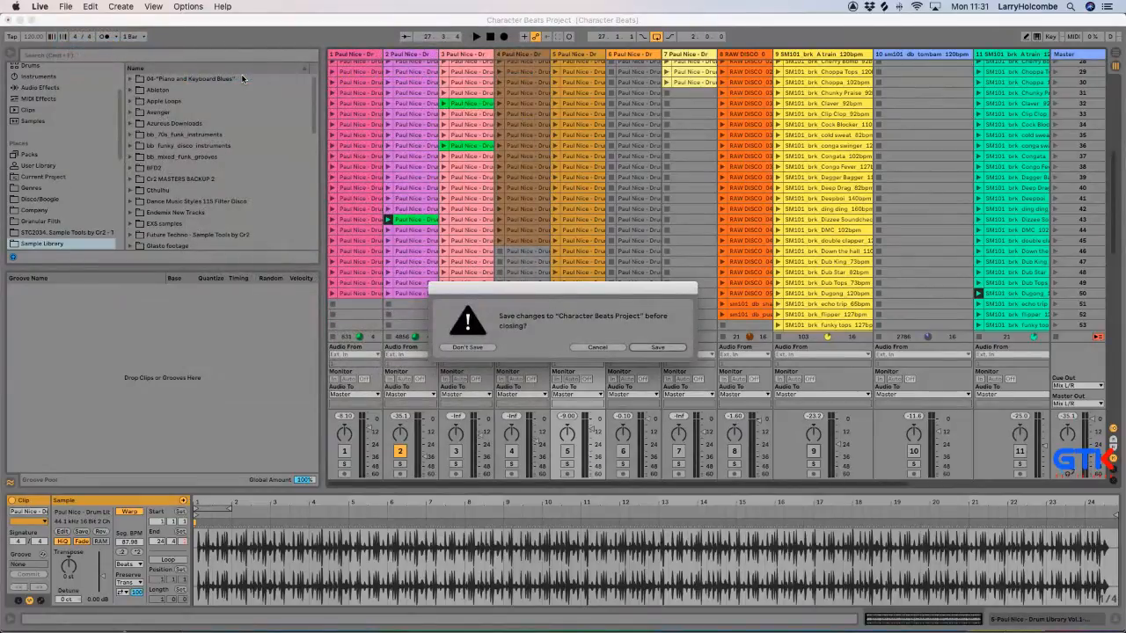
pyautogui.click(468, 347)
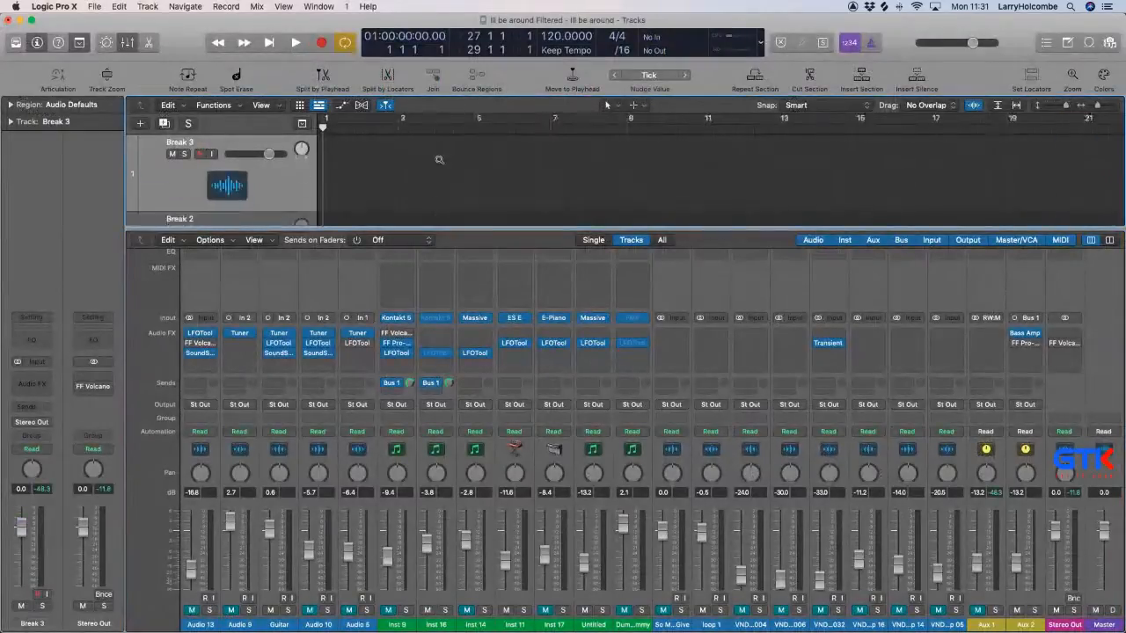
# Start playback, switch to Ableton Live and audition the Shaker Loops clips, ending on the NOIZU shaker clip in scene 7.
pyautogui.press('x')
pyautogui.press('space')
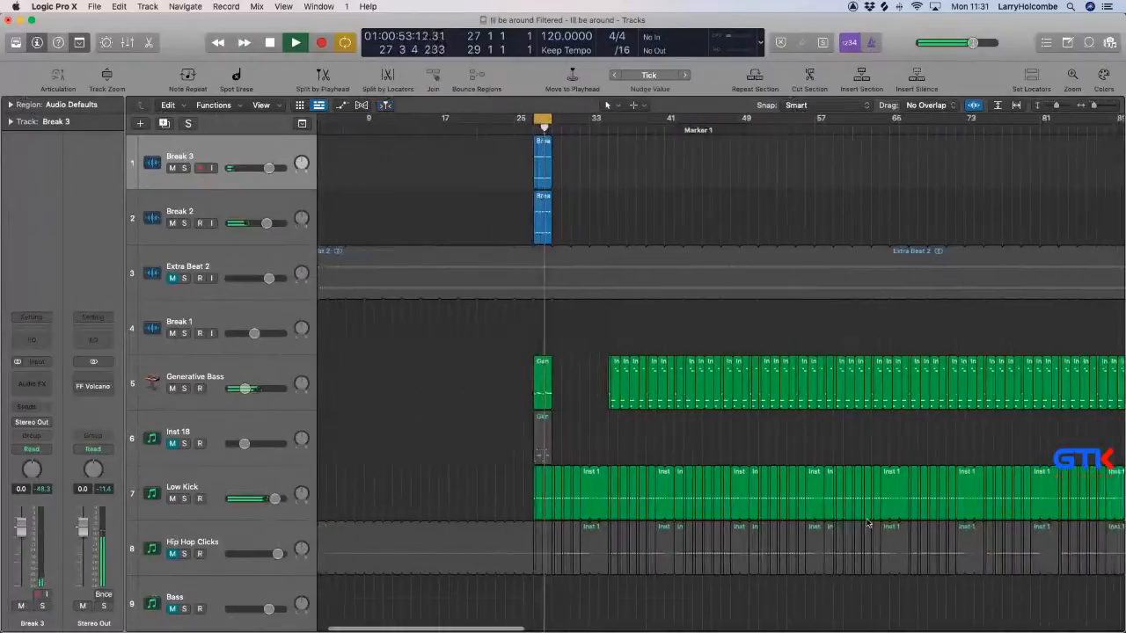
pyautogui.press('x')
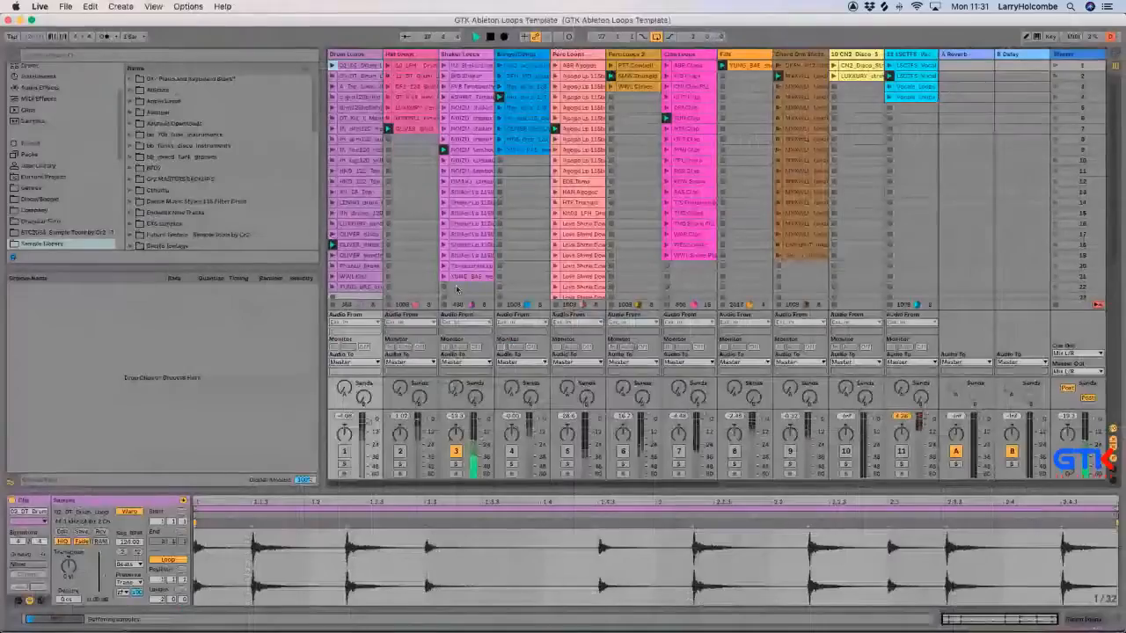
pyautogui.click(443, 181)
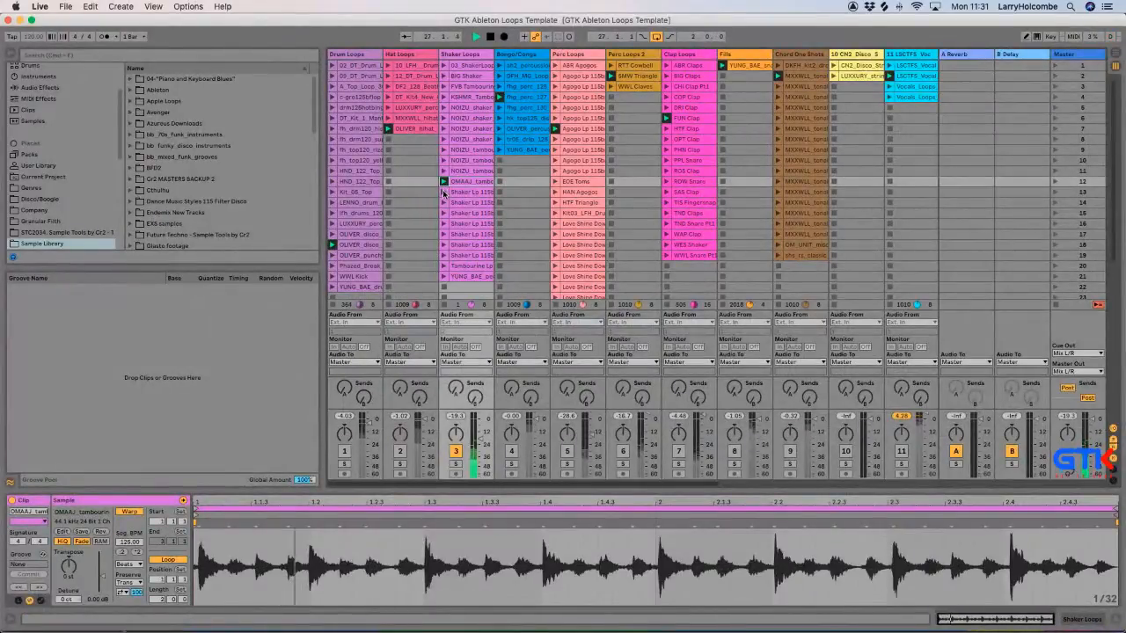
pyautogui.click(444, 192)
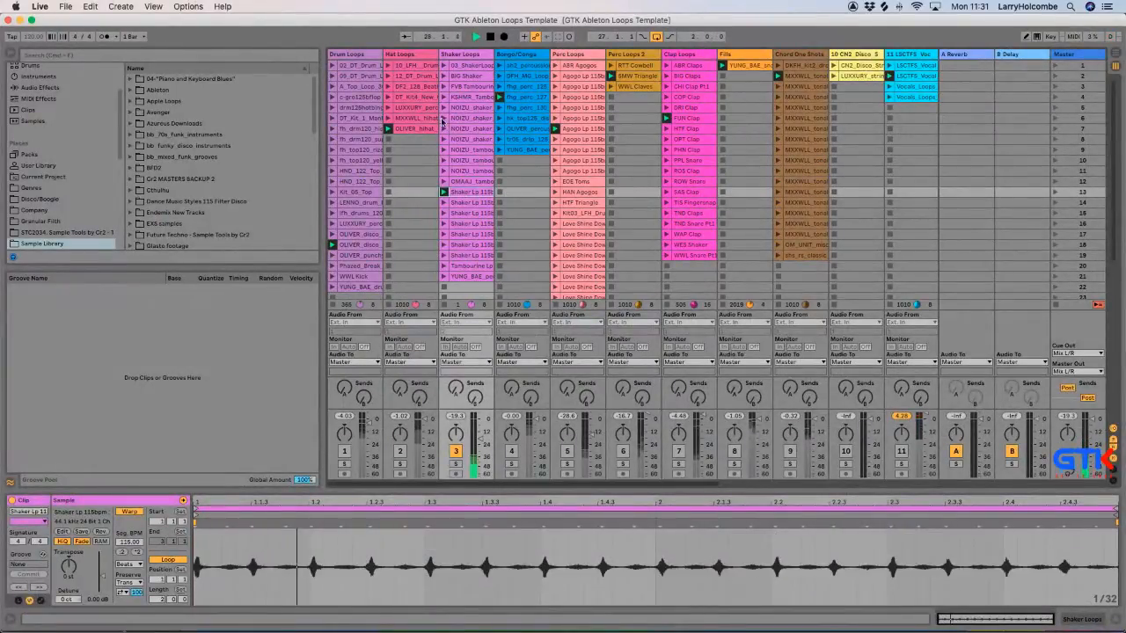
pyautogui.click(443, 108)
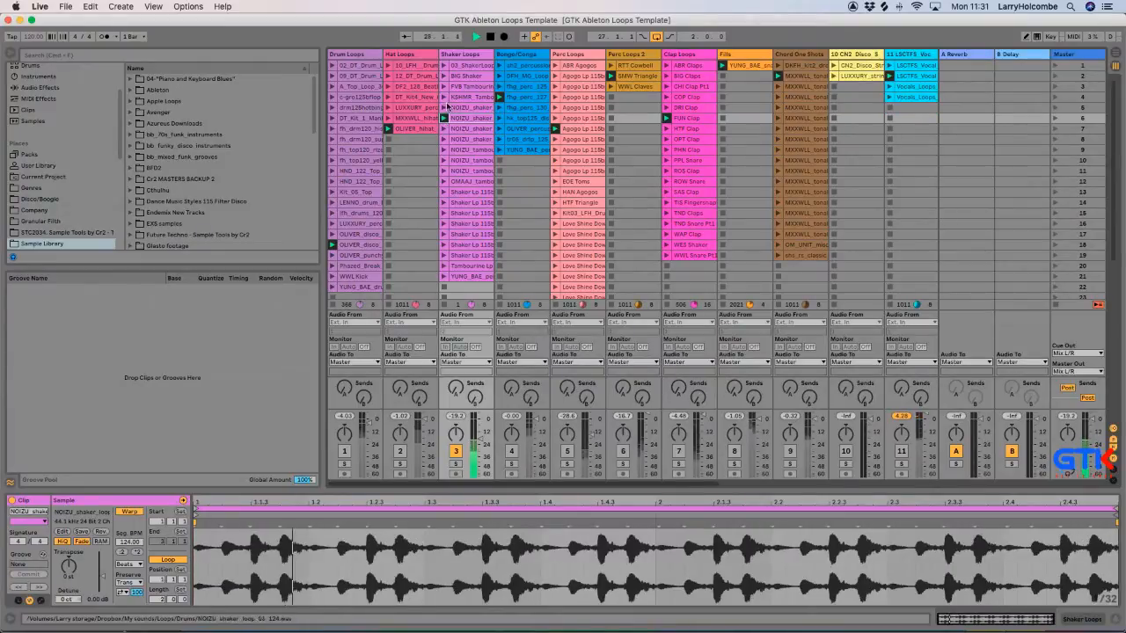
pyautogui.click(443, 128)
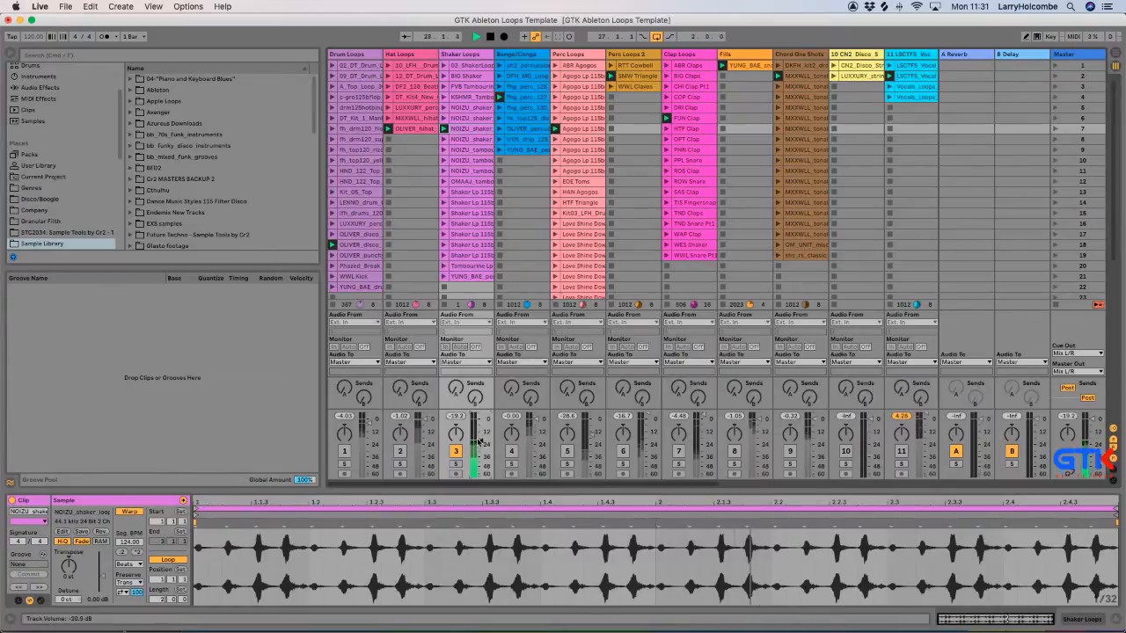
# Audition the OLIVER disco drum clips in scenes 17 and 18 and lower the Drum Loops track volume to about -16.7 dB.
pyautogui.click(333, 235)
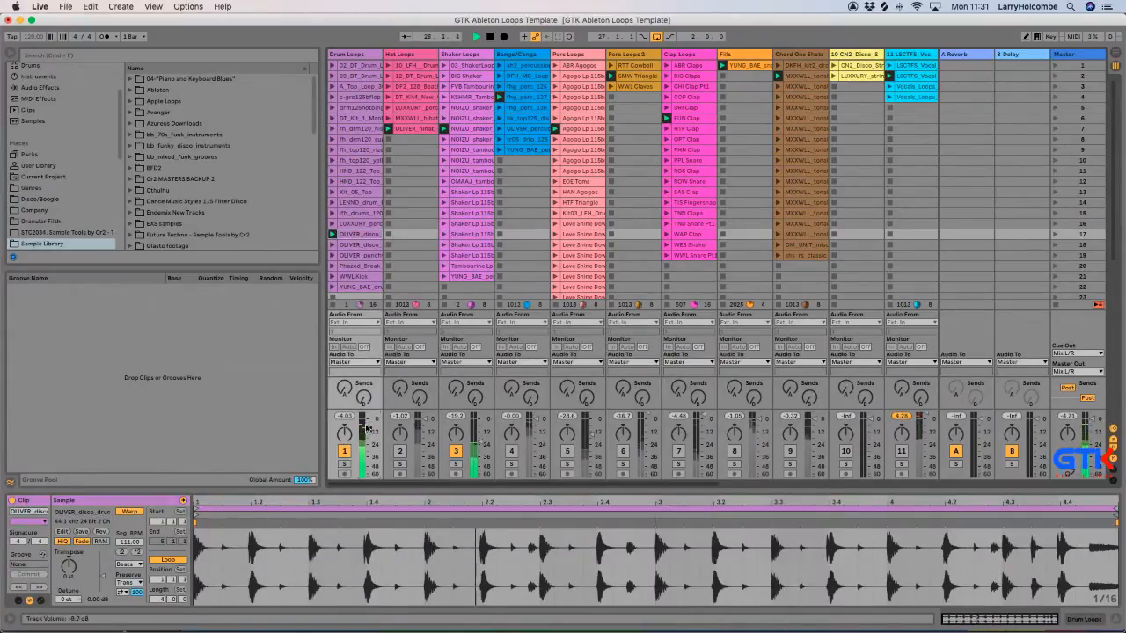
pyautogui.moveTo(367, 429); pyautogui.dragTo(368, 437)
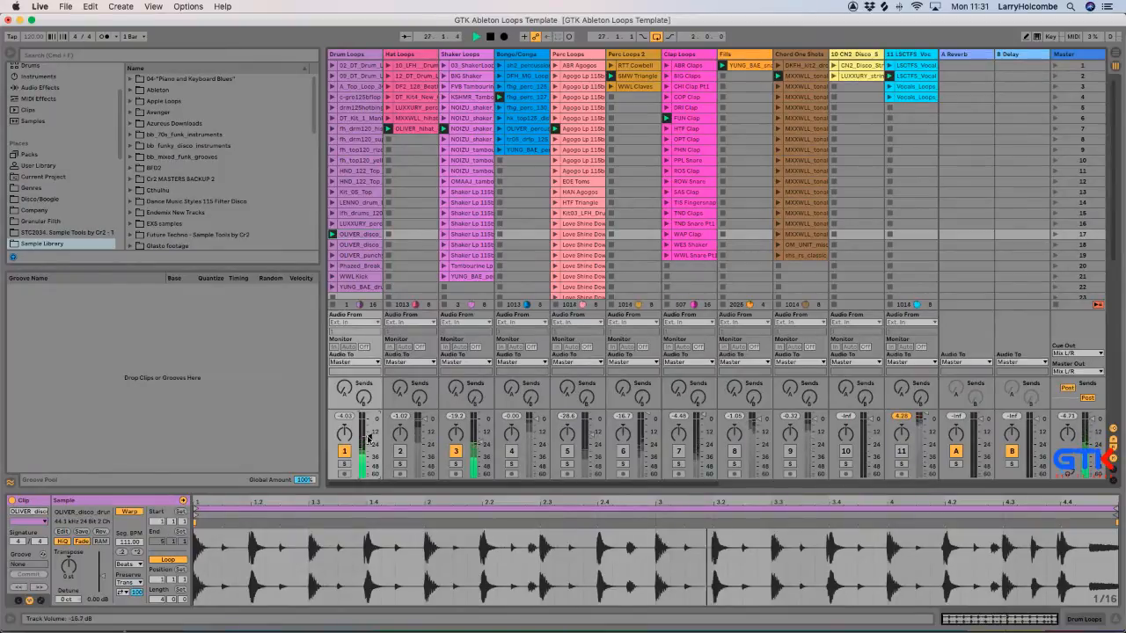
pyautogui.press('Down')
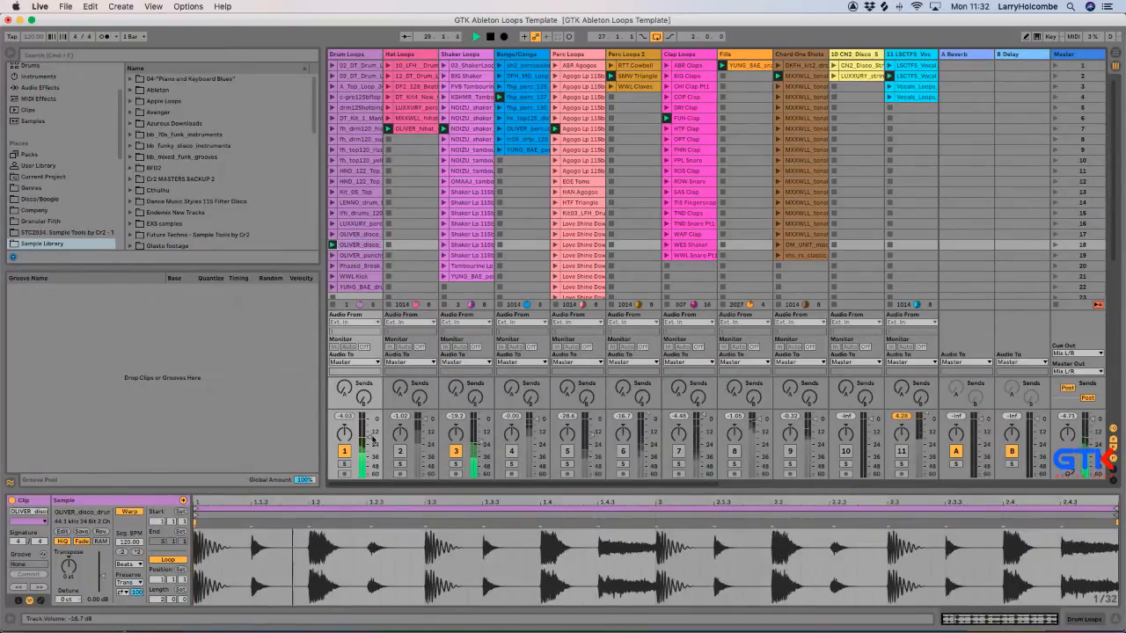
pyautogui.moveTo(369, 438); pyautogui.dragTo(370, 440)
# Add the Agogo Lp 115bpm clip from Perc Loops and the fhg_perc_130 conga clip from Bongo/Conga to the playing loops.
pyautogui.click(556, 83)
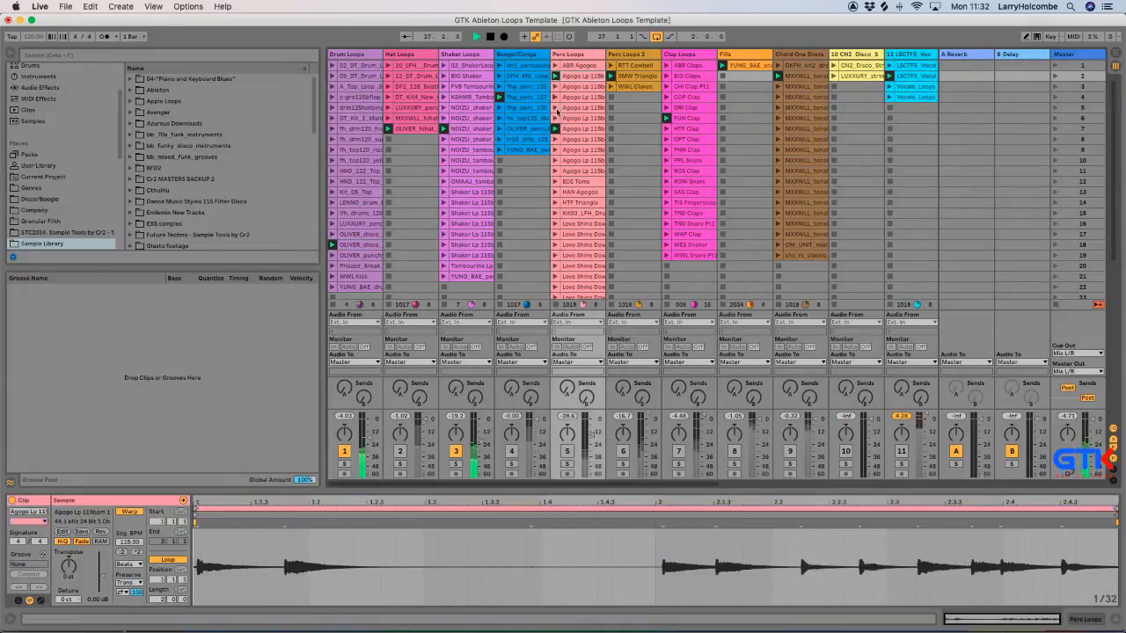
pyautogui.click(566, 452)
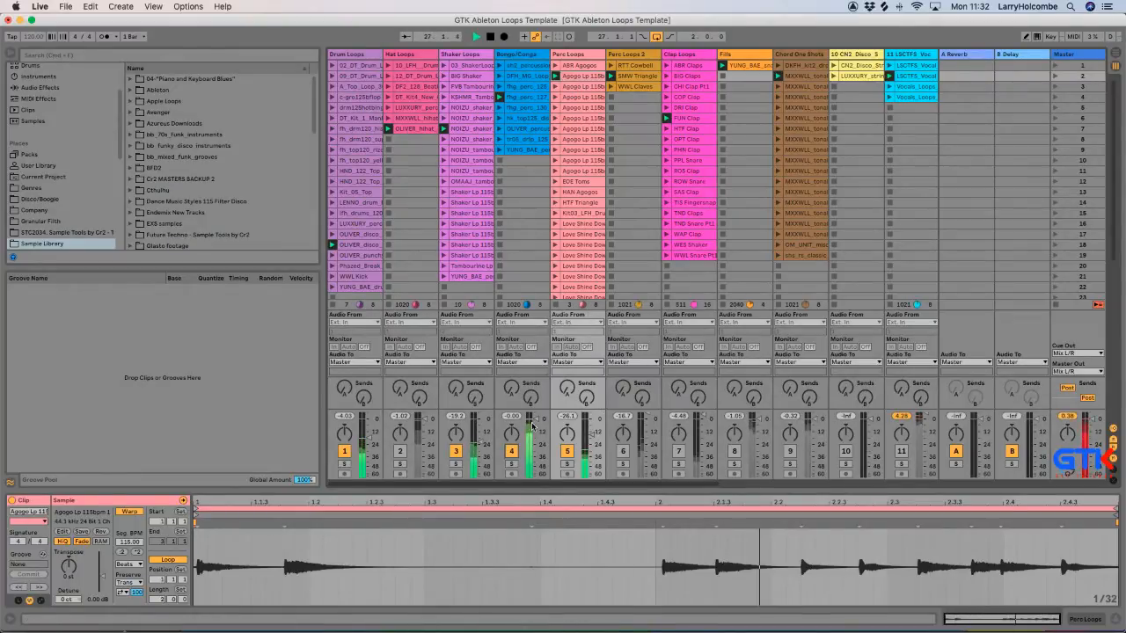
pyautogui.click(505, 108)
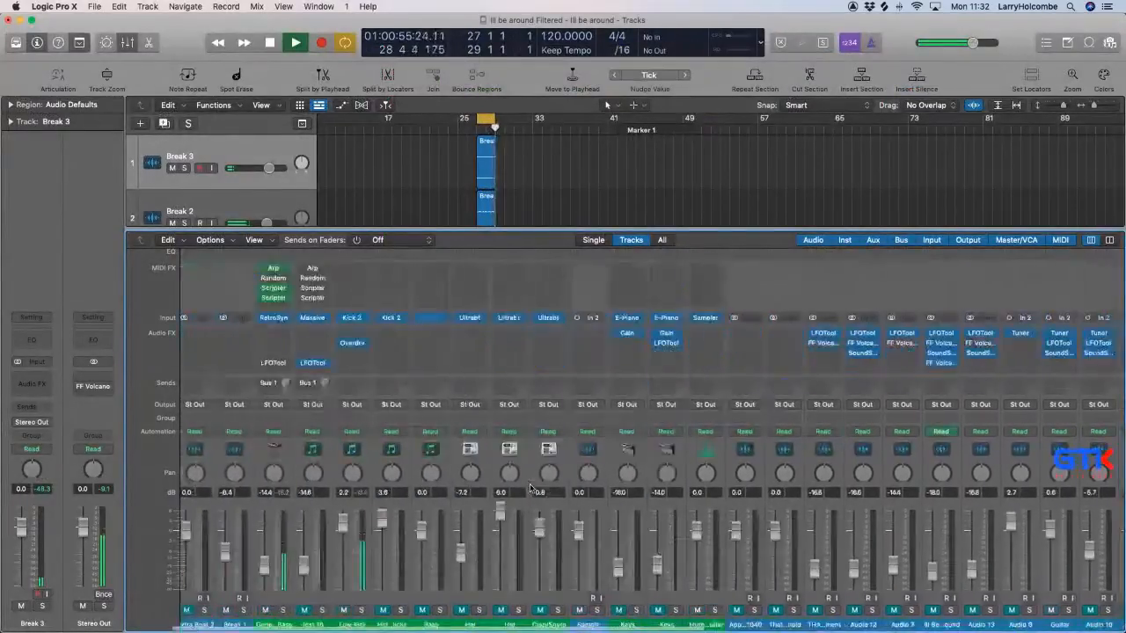
# In Logic Pro, audition the Ill Be Around channel through FF Volcano 2, setting Filter 1 Freq to about 120 Hz.
pyautogui.hscroll(5, 532, 488)
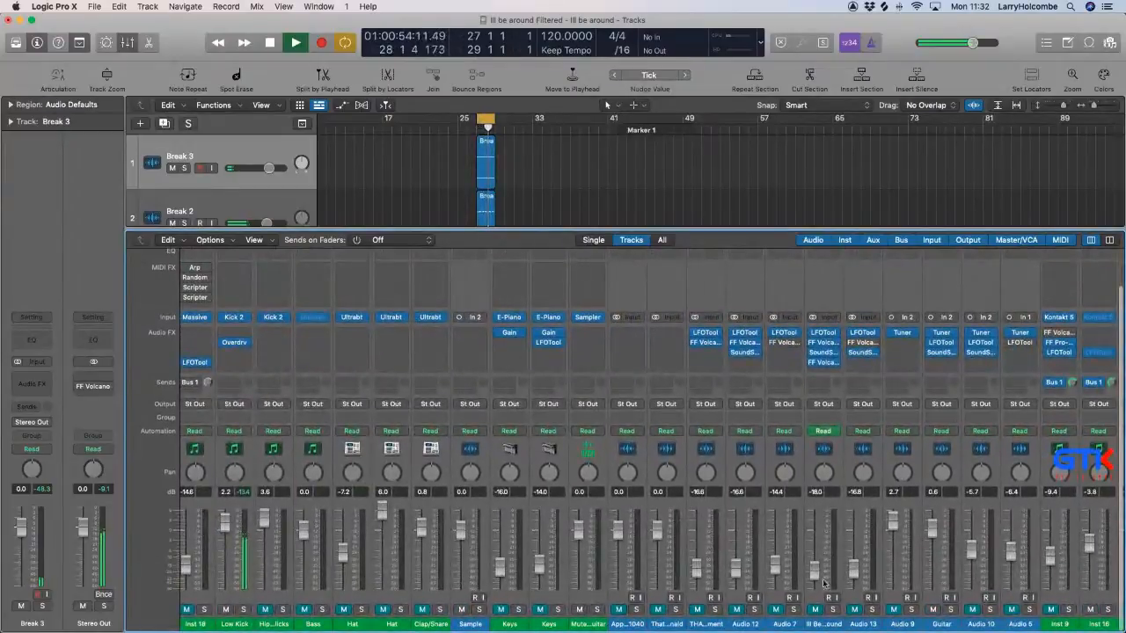
pyautogui.click(824, 361)
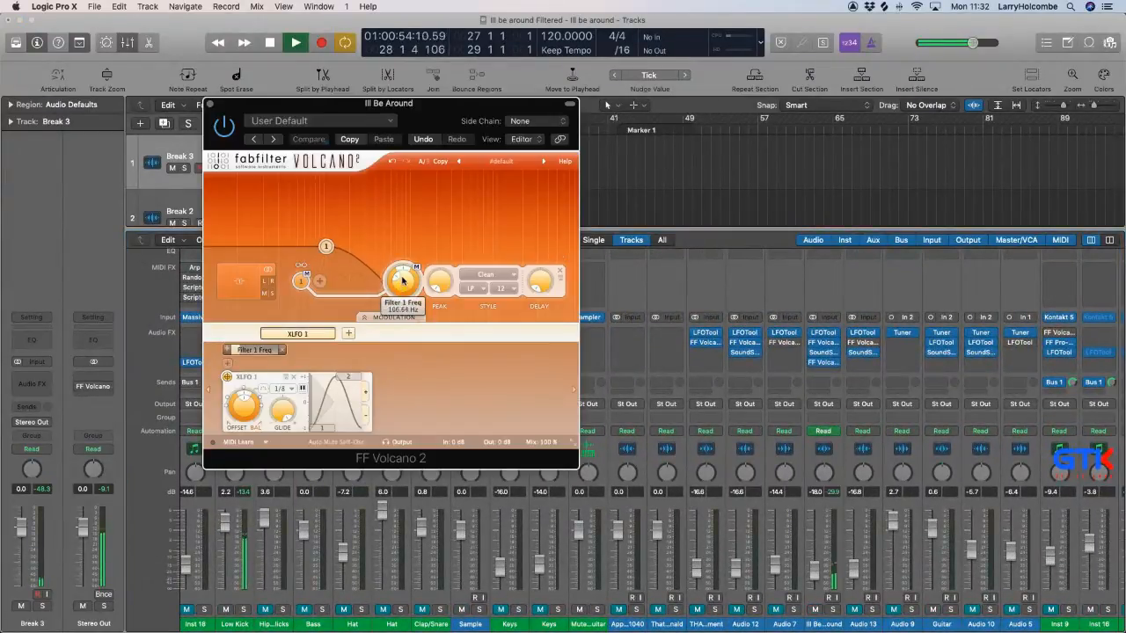
pyautogui.moveTo(397, 273)
pyautogui.mouseDown()
pyautogui.moveTo(408, 283)
pyautogui.moveTo(404, 271)
pyautogui.mouseUp()
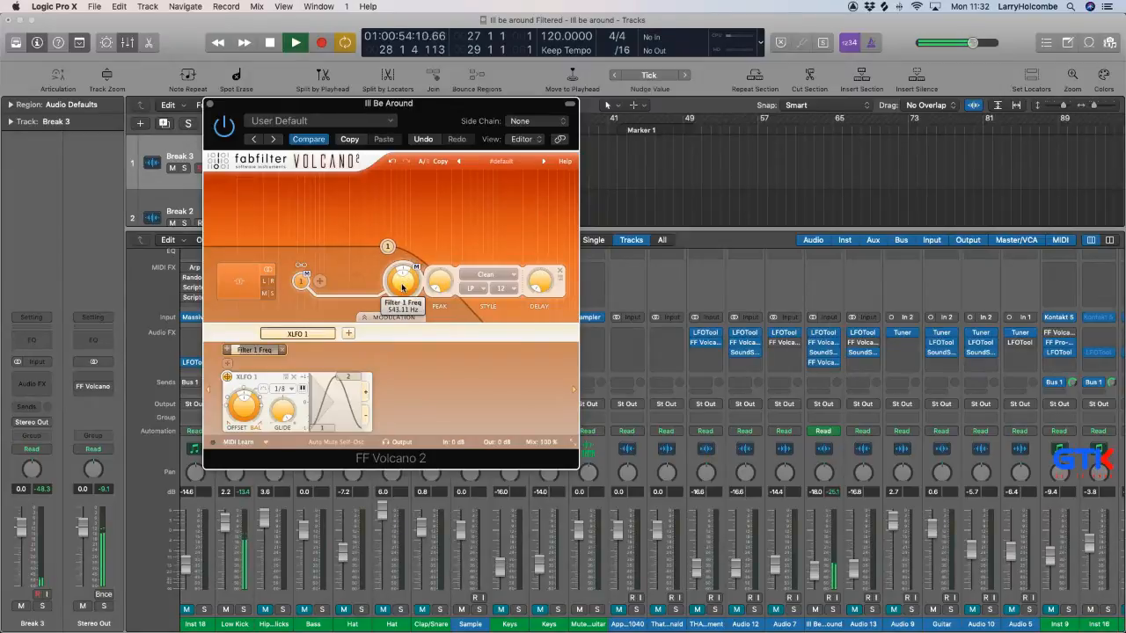
pyautogui.click(815, 610)
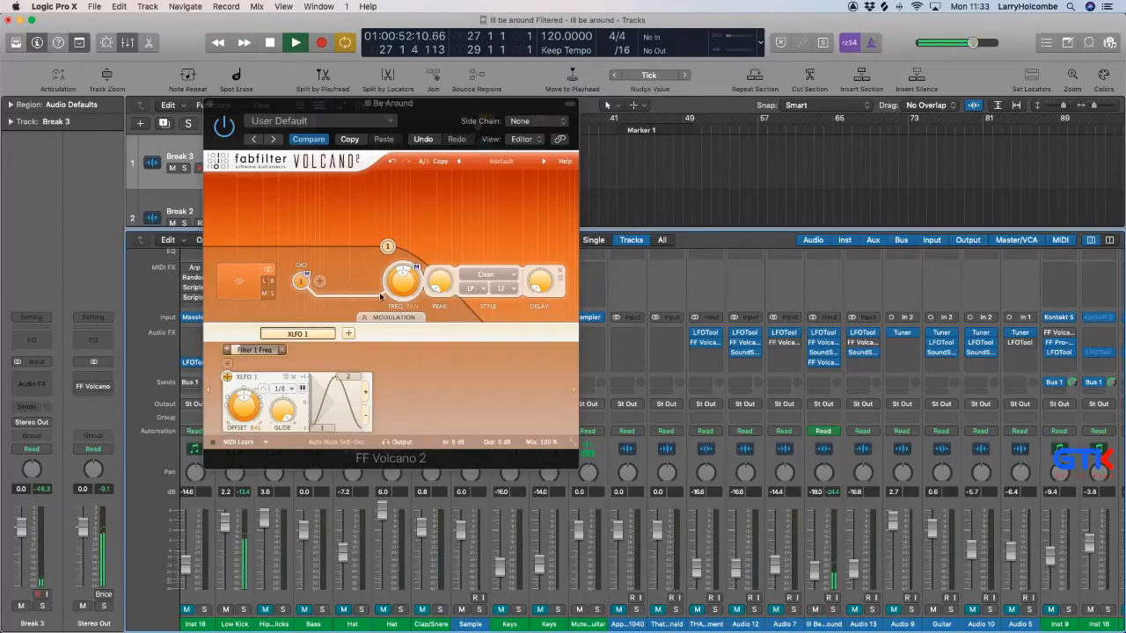
pyautogui.moveTo(398, 288); pyautogui.dragTo(405, 286)
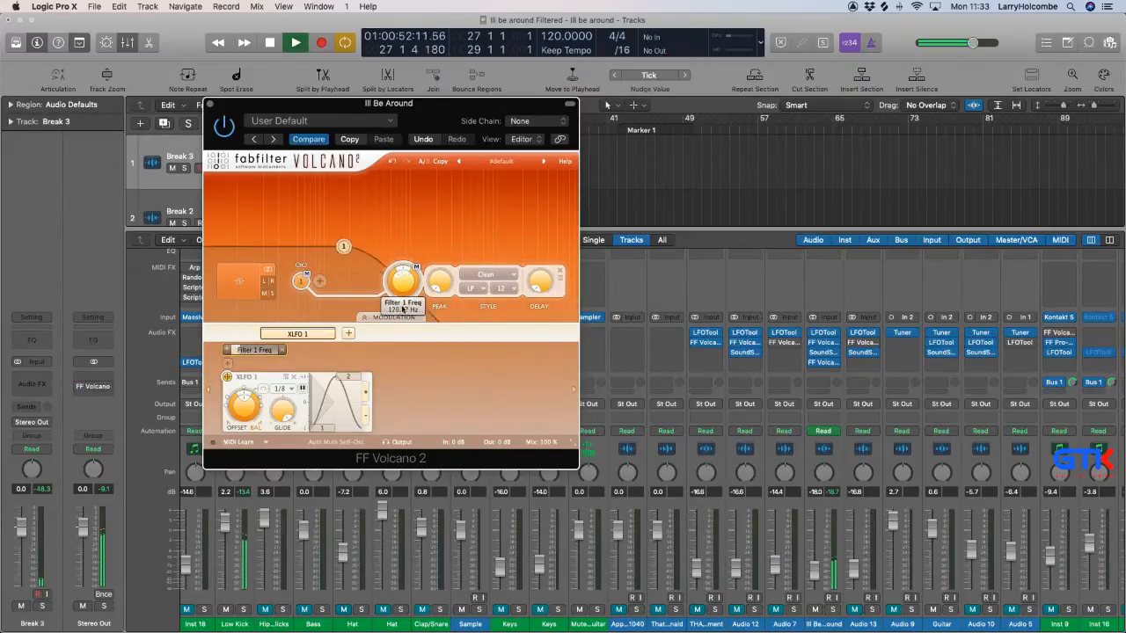
pyautogui.click(211, 105)
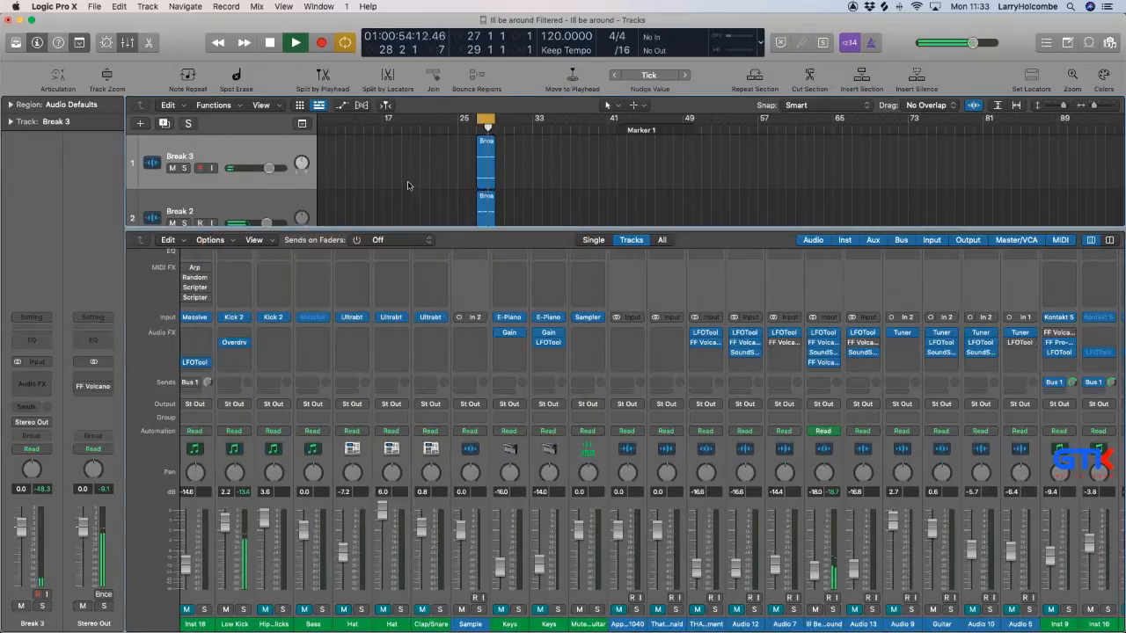
# Hide the mixer and reduce the track heights to view more of the arrangement while the loop plays.
pyautogui.press('x')
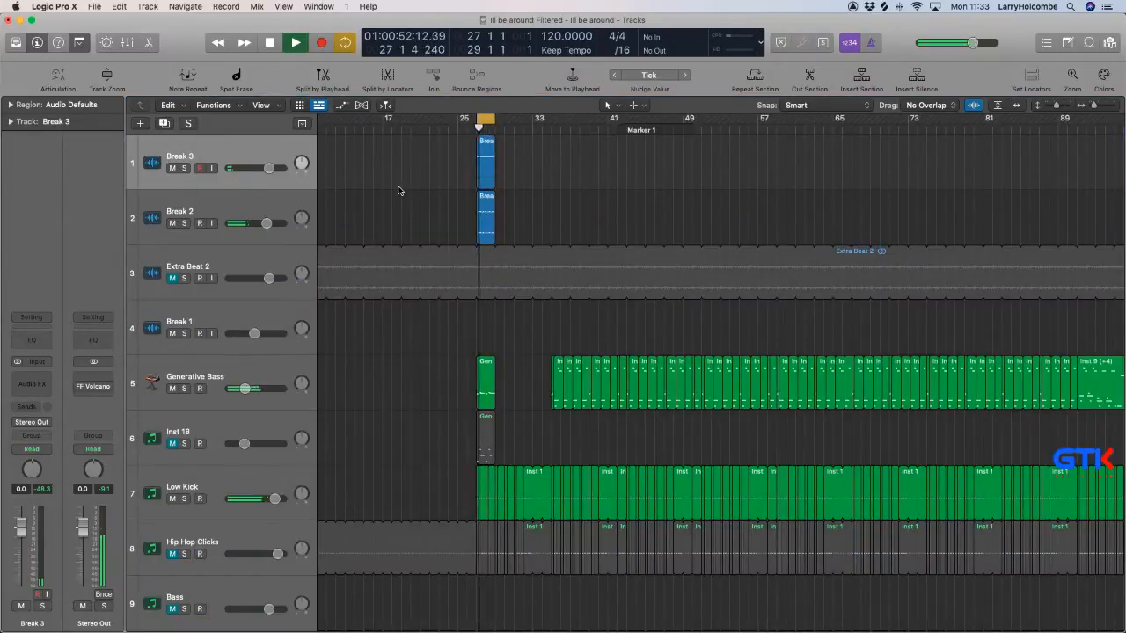
pyautogui.press('super+Up')
pyautogui.press('super+Up')
pyautogui.press('super+Up')
pyautogui.press('super+Up')
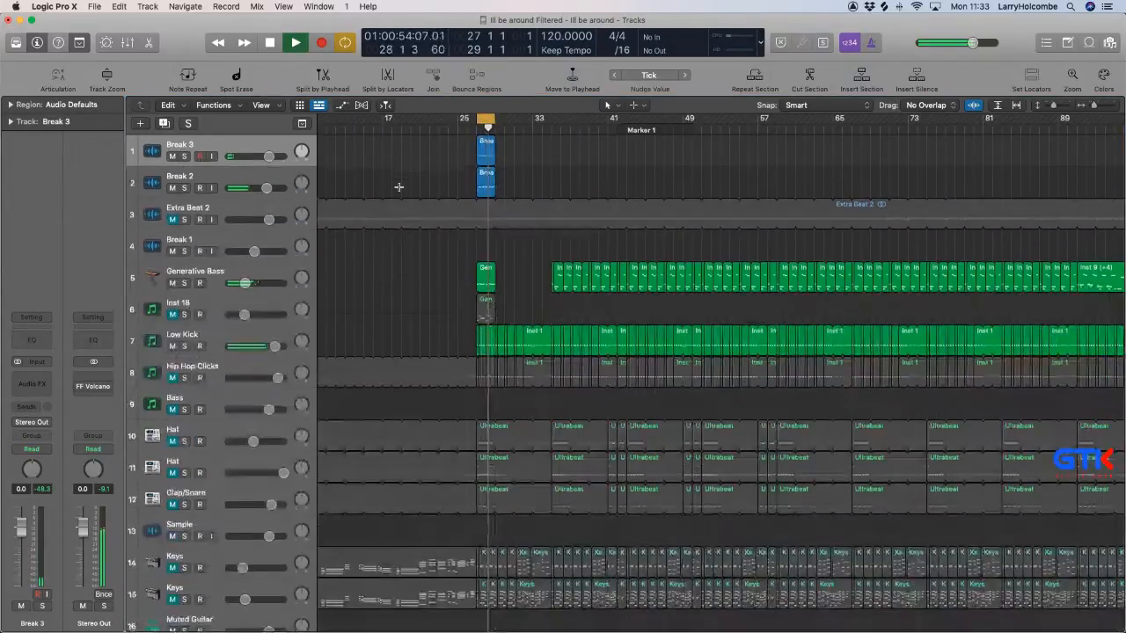
pyautogui.press('x')
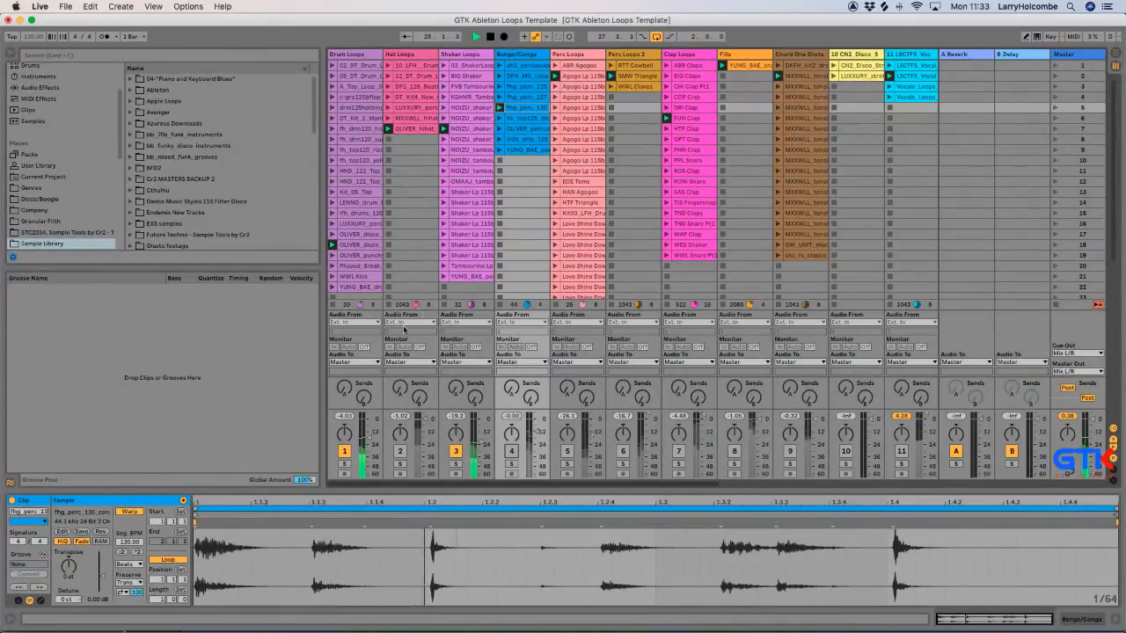
# In Ableton Live, launch the sh2_percussion clip on the Bongo/Conga track and toggle that track's activator.
pyautogui.click(509, 71)
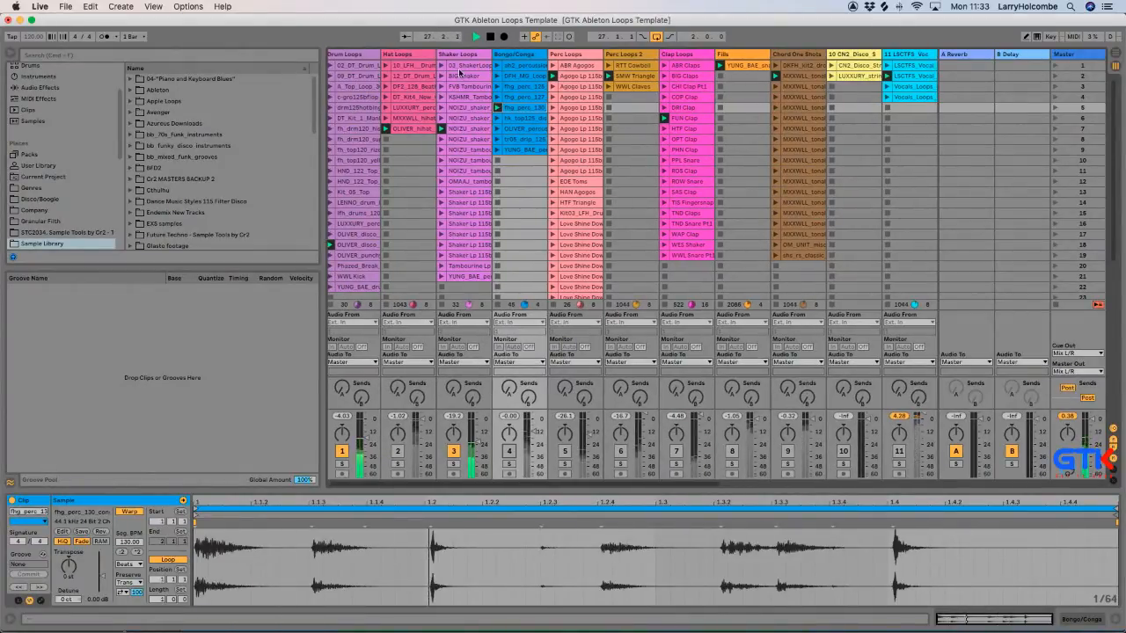
pyautogui.click(498, 66)
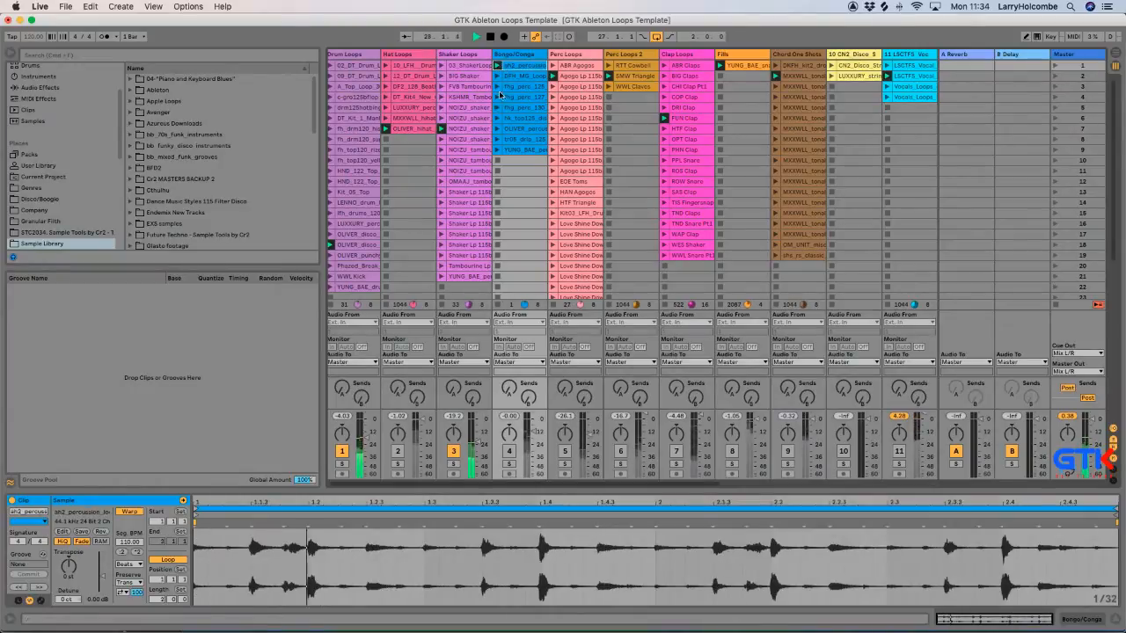
pyautogui.click(509, 451)
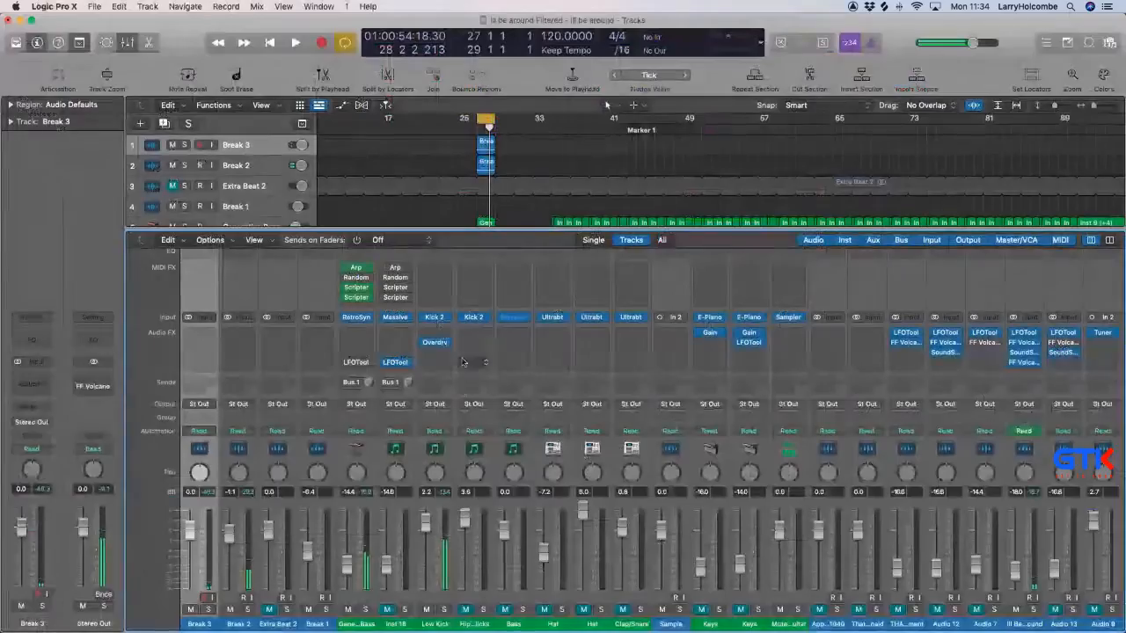
# In Logic Pro, solo the ReWire Aux 1 channel, raise its level to 3.6 dB and play the cycle to check it.
pyautogui.press('x')
pyautogui.press('x')
pyautogui.hscroll(15, 676, 479)
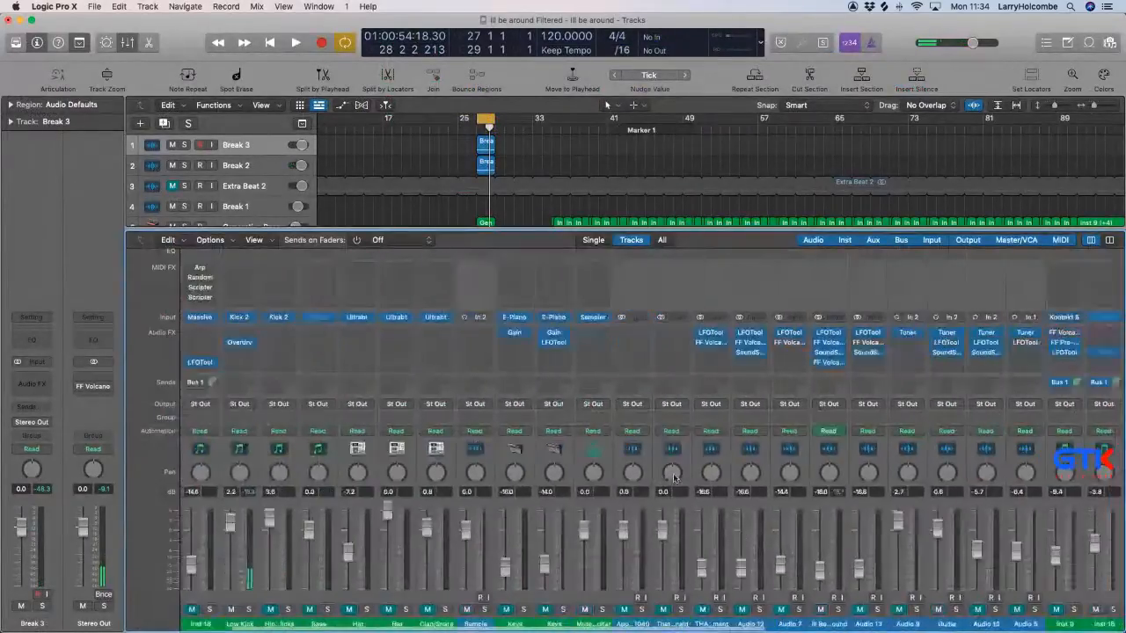
pyautogui.click(995, 609)
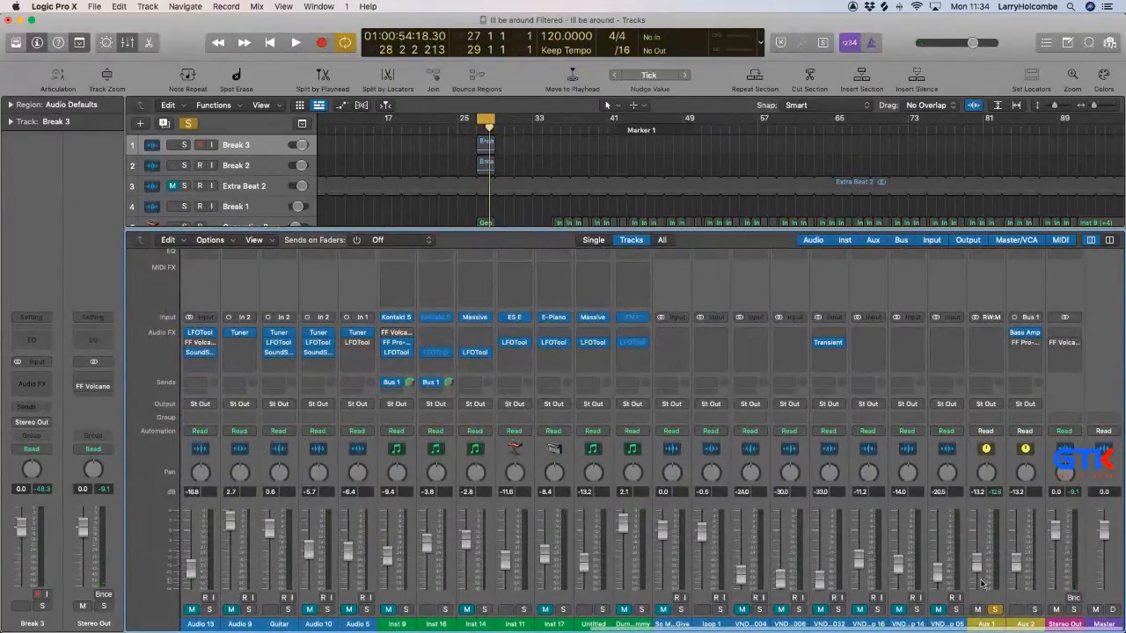
pyautogui.moveTo(978, 553); pyautogui.dragTo(982, 547)
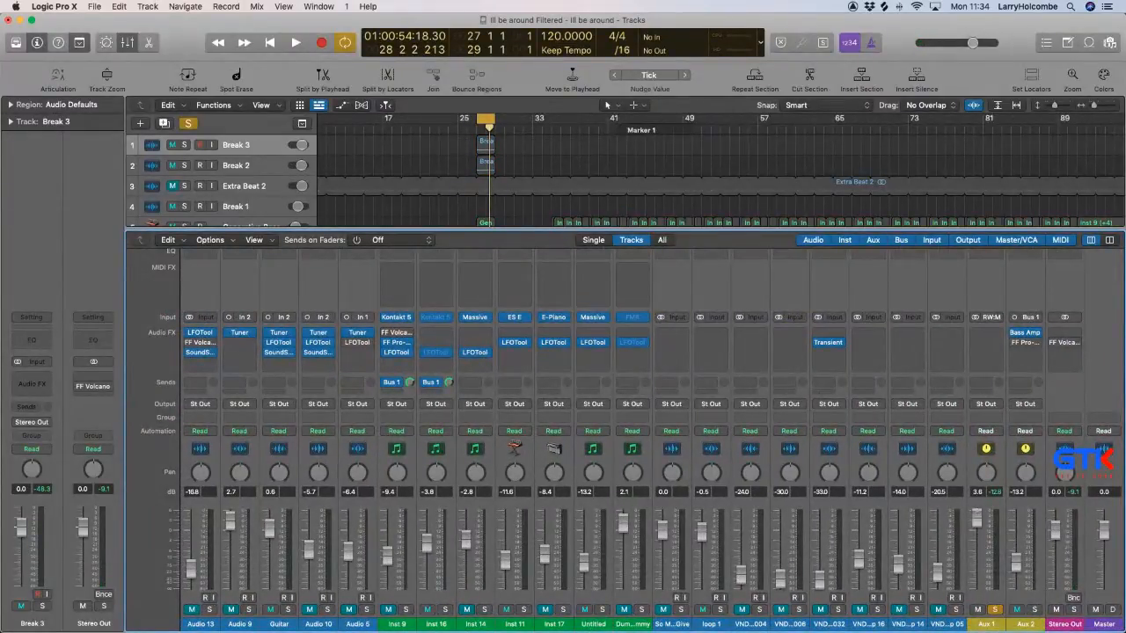
pyautogui.press('x')
pyautogui.press('space')
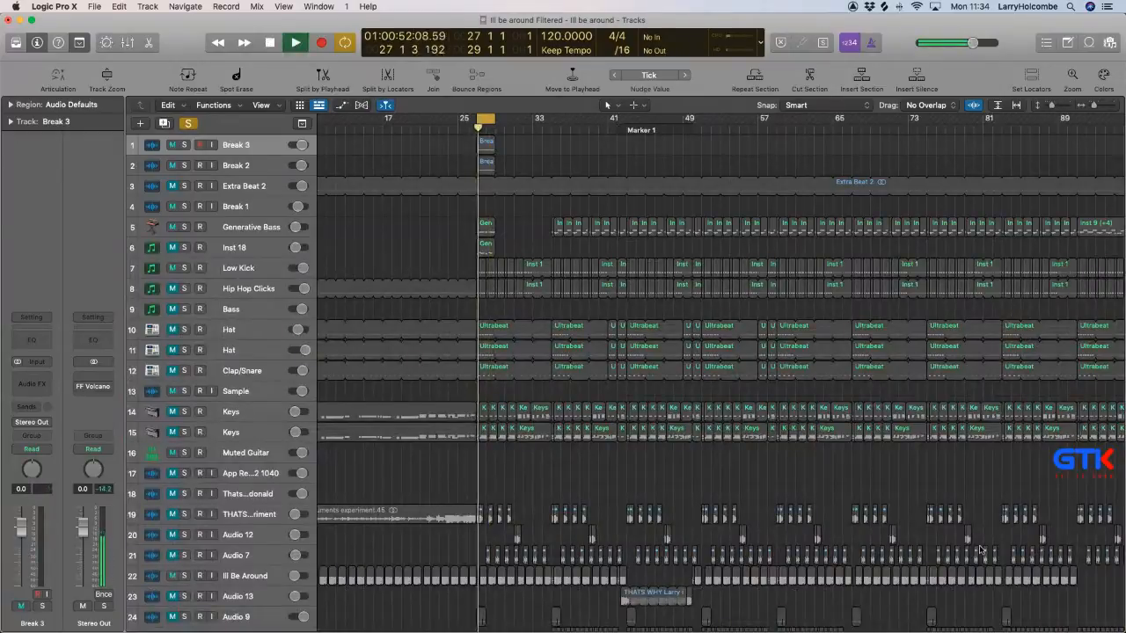
pyautogui.press('space')
pyautogui.press('x')
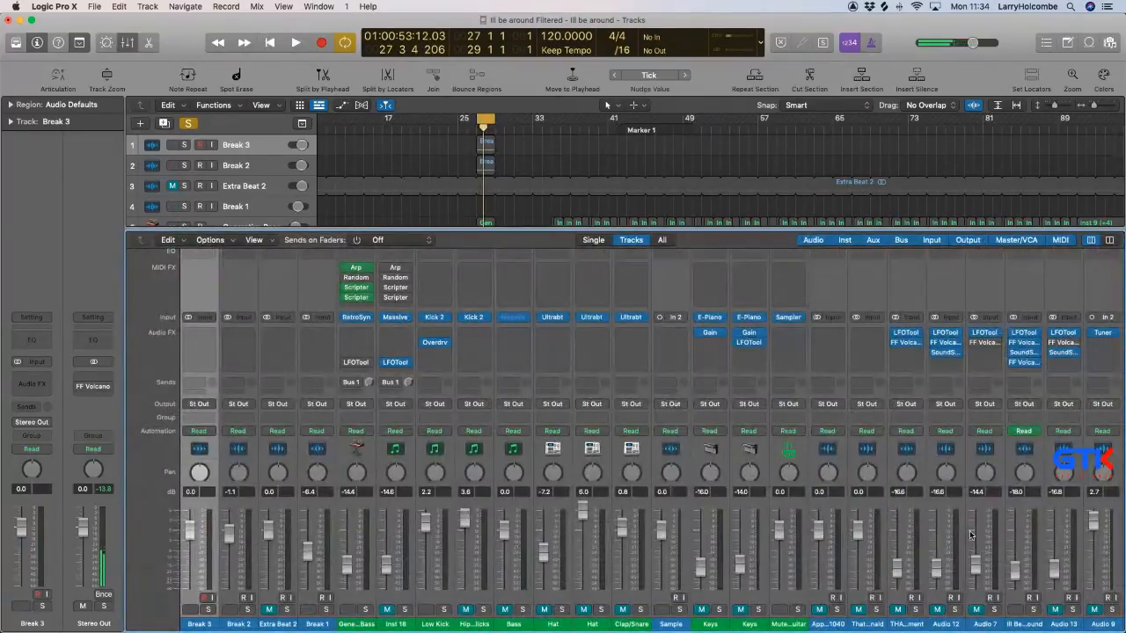
# Bounce bars 27 to 29 offline as a 24-bit Wave named Splice Loop 1 in the Bounces folder, adding it to the project.
pyautogui.press('super+b')
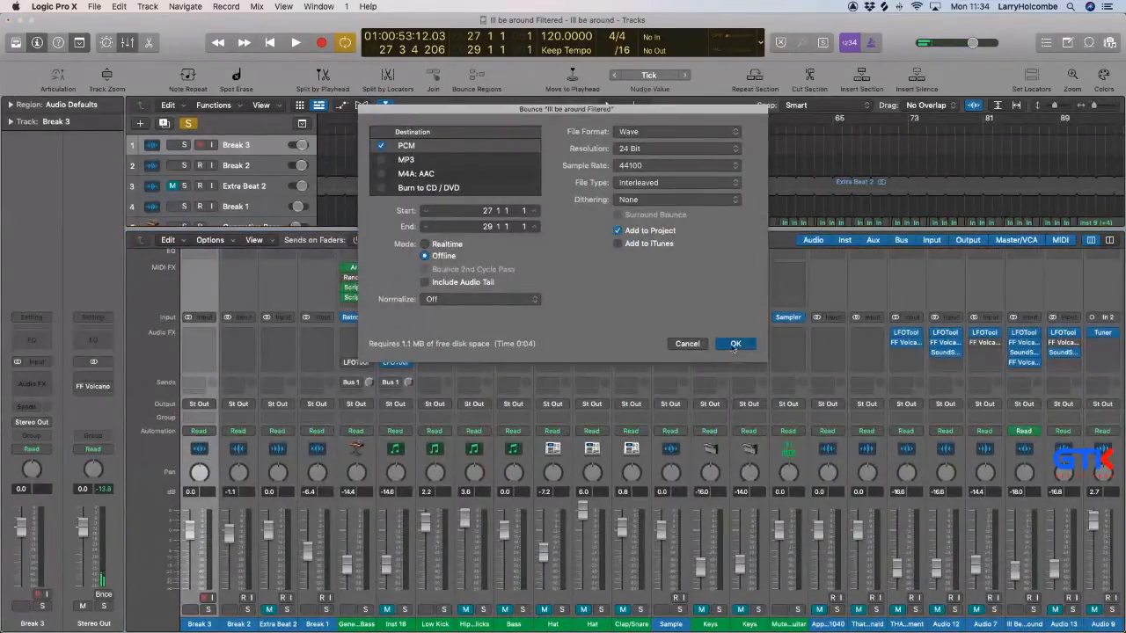
pyautogui.click(735, 344)
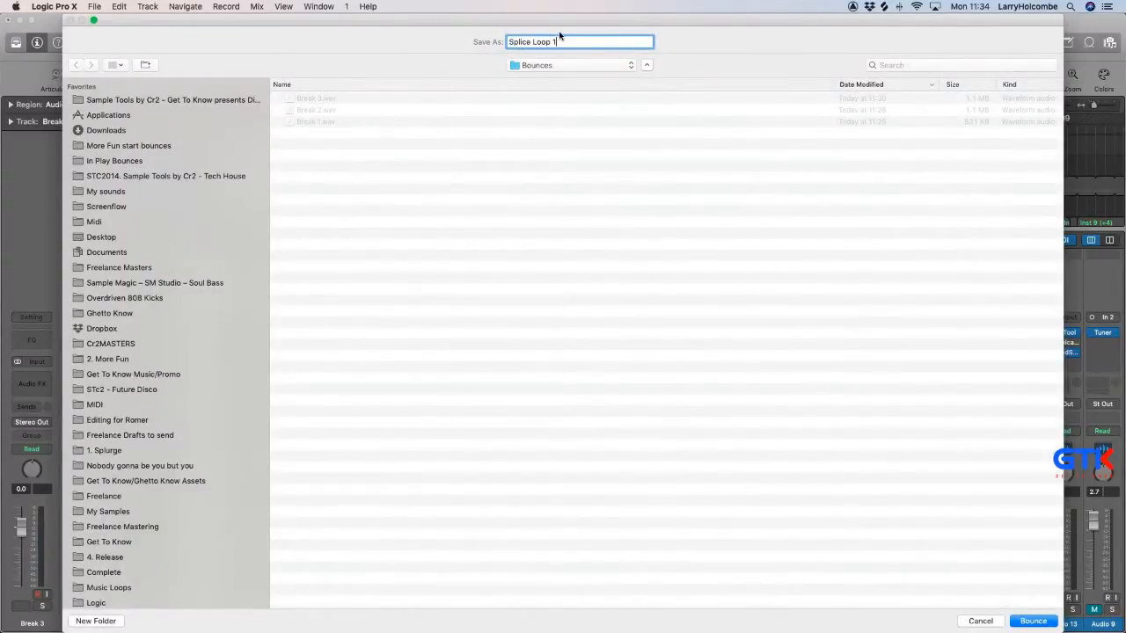
pyautogui.write('Splice Loop 1')
pyautogui.press('Return')
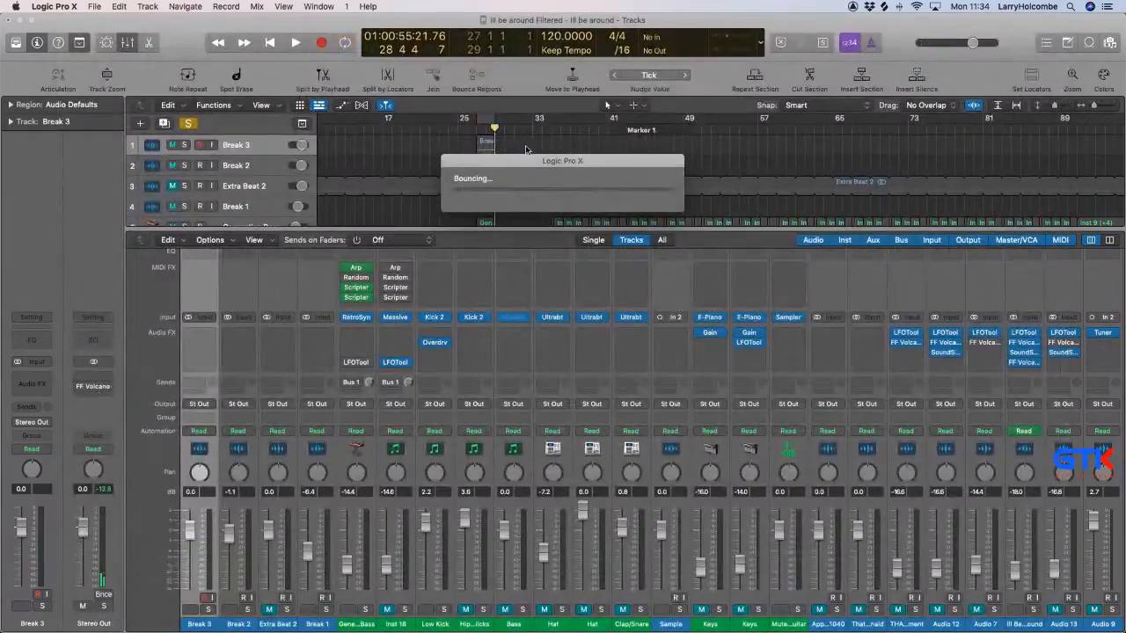
pyautogui.press('x')
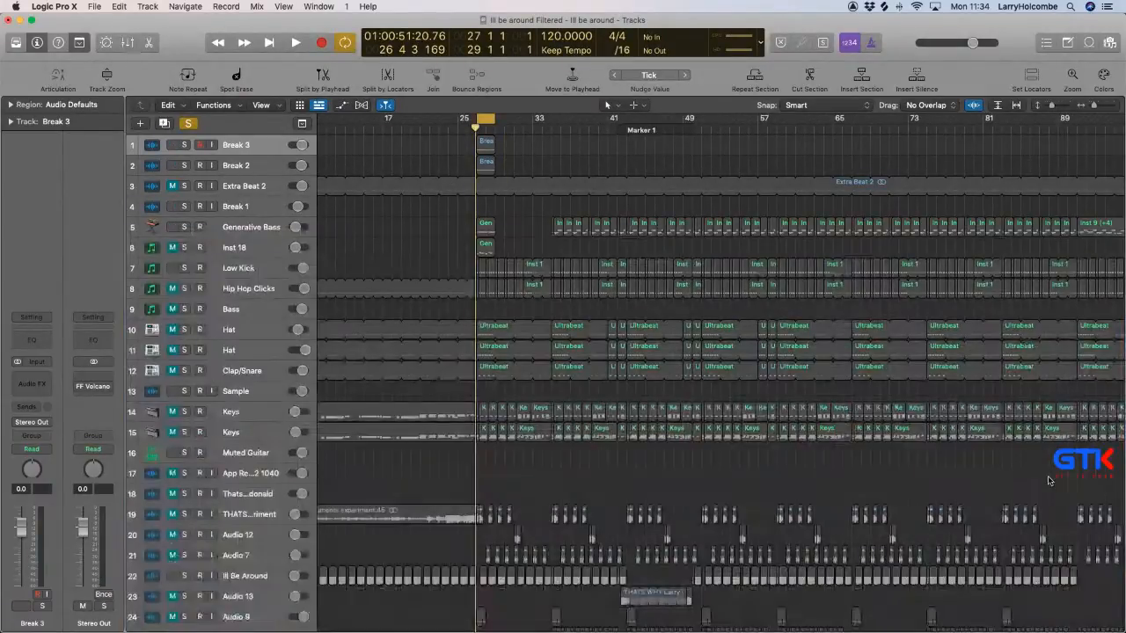
pyautogui.press('x')
pyautogui.hscroll(10, 1046, 479)
pyautogui.press('x')
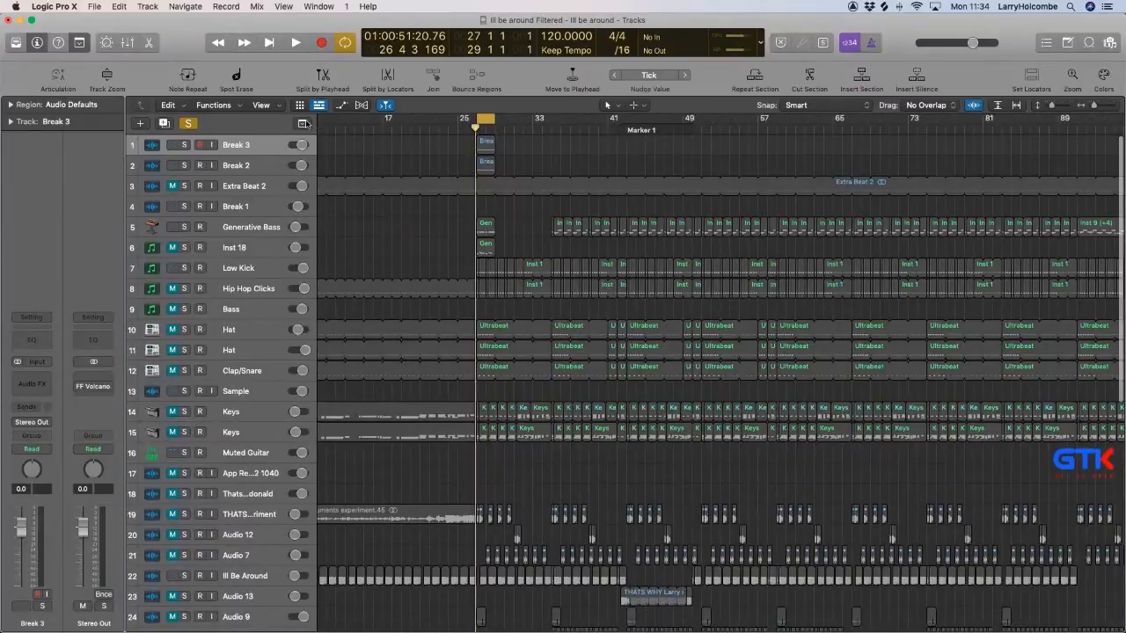
# Check the active shaker track in Ableton Live, then in Logic Pro bounce bars 27 to 29 offline as Splice Shaker, adding it to the project.
pyautogui.press('super+Tab')
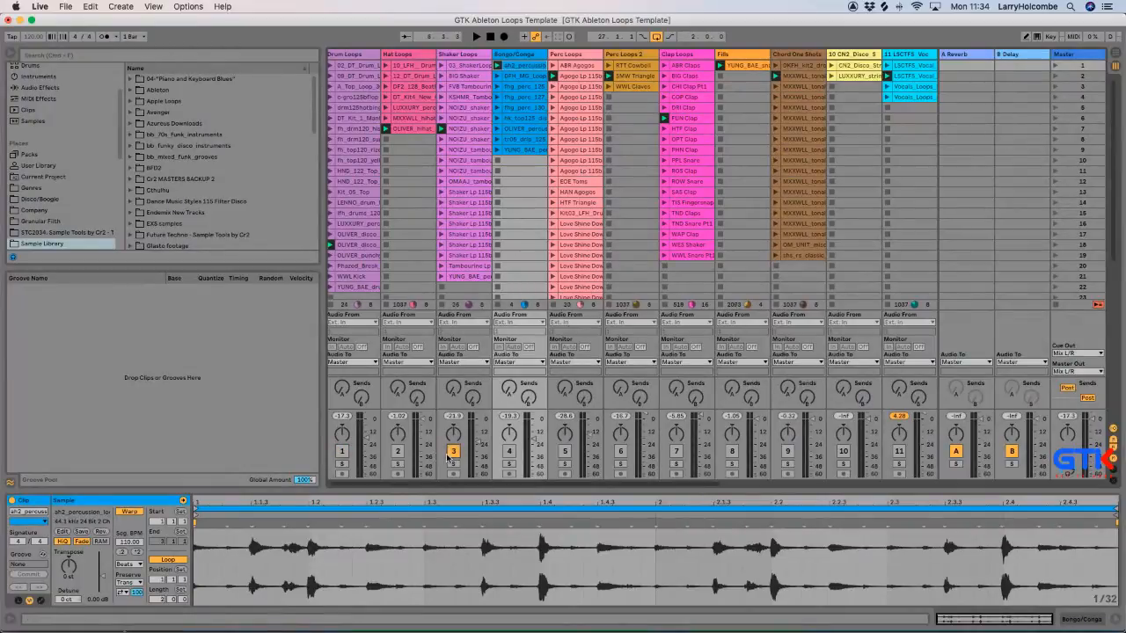
pyautogui.press('super+Tab')
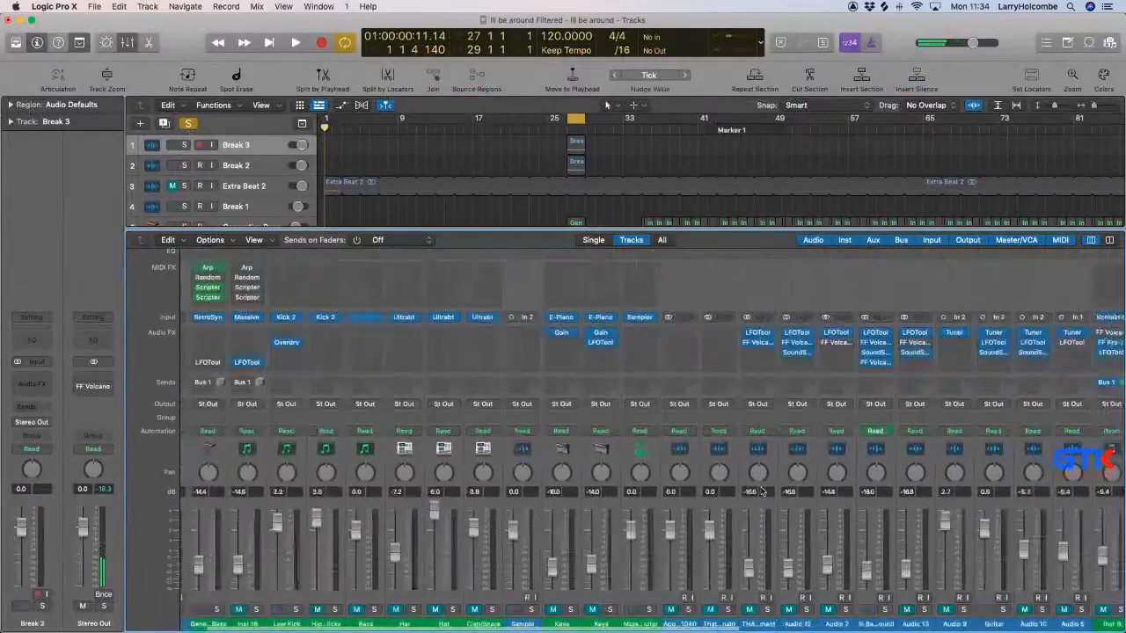
pyautogui.hscroll(10, 762, 490)
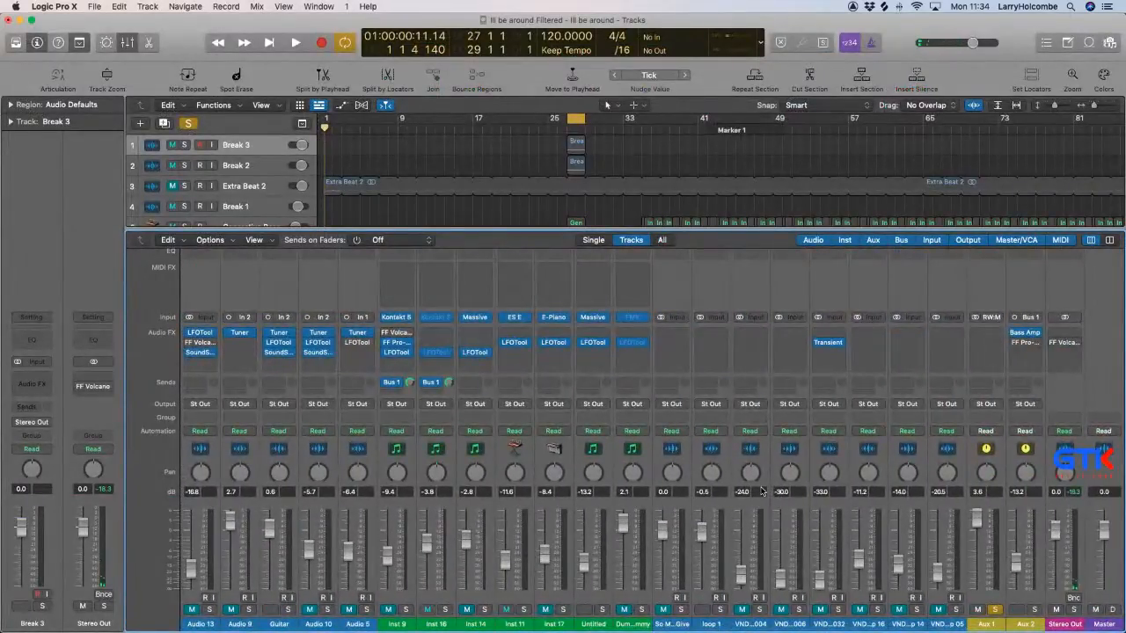
pyautogui.press('super+b')
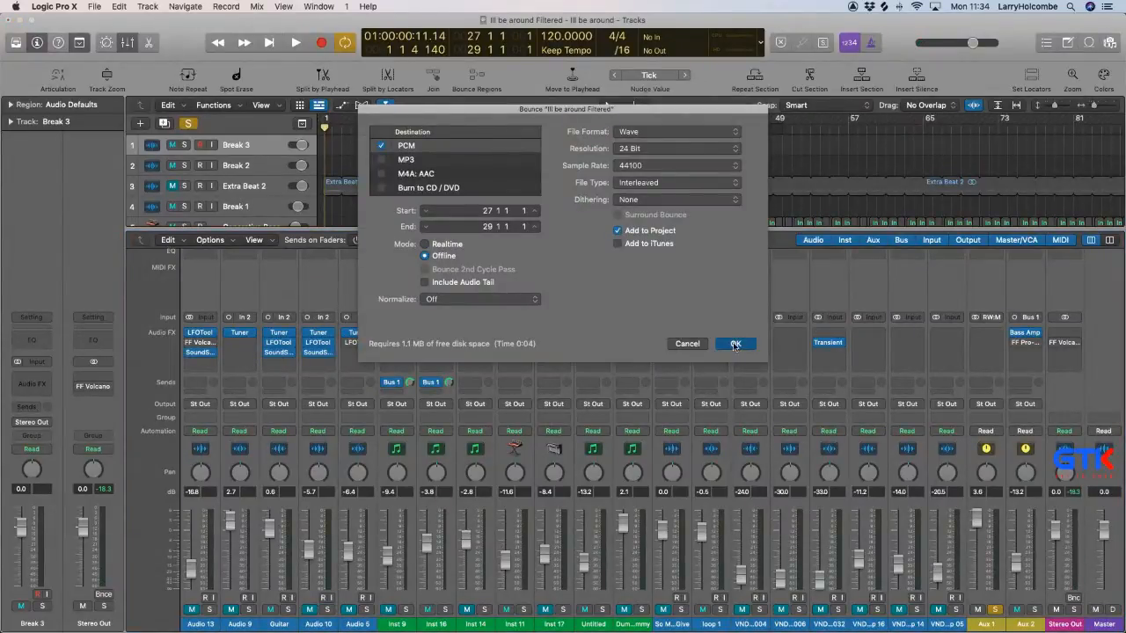
pyautogui.click(736, 343)
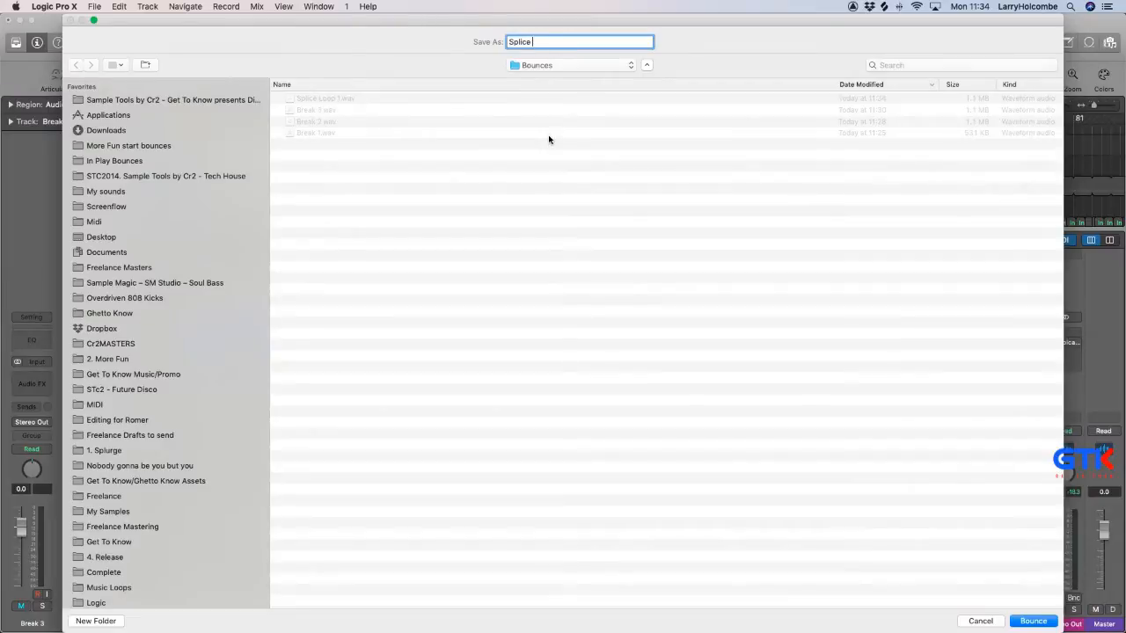
pyautogui.write('Shaker')
pyautogui.press('Return')
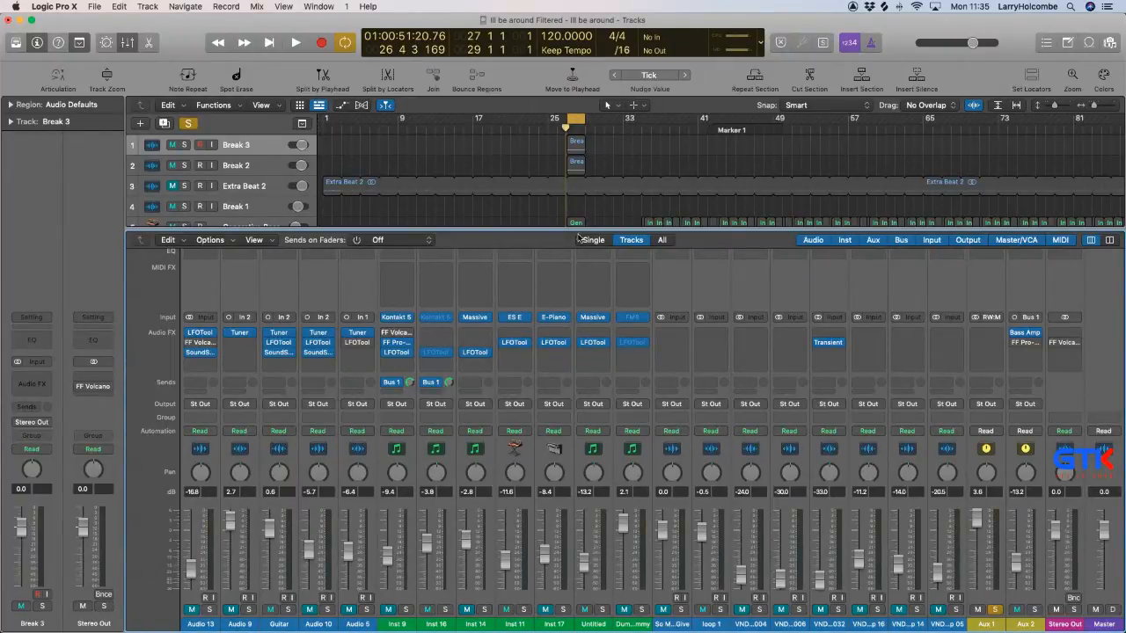
# In Ableton Live, switch off the Shaker Loops track and activate the Bongo/Conga track, then play the cycle in Logic Pro.
pyautogui.press('super+Tab')
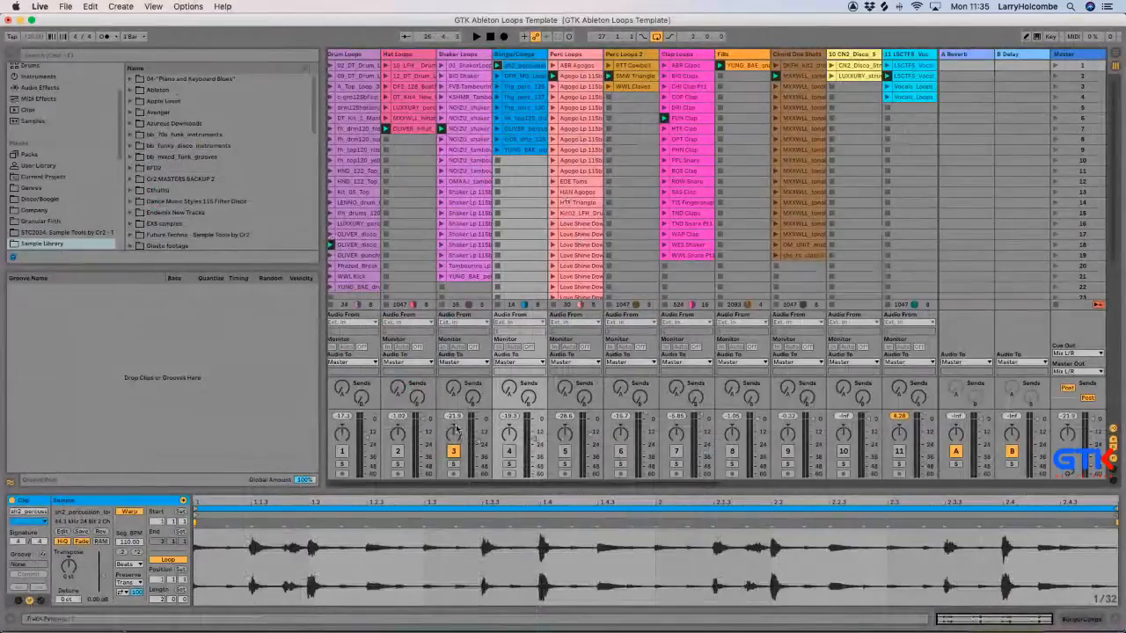
pyautogui.click(454, 453)
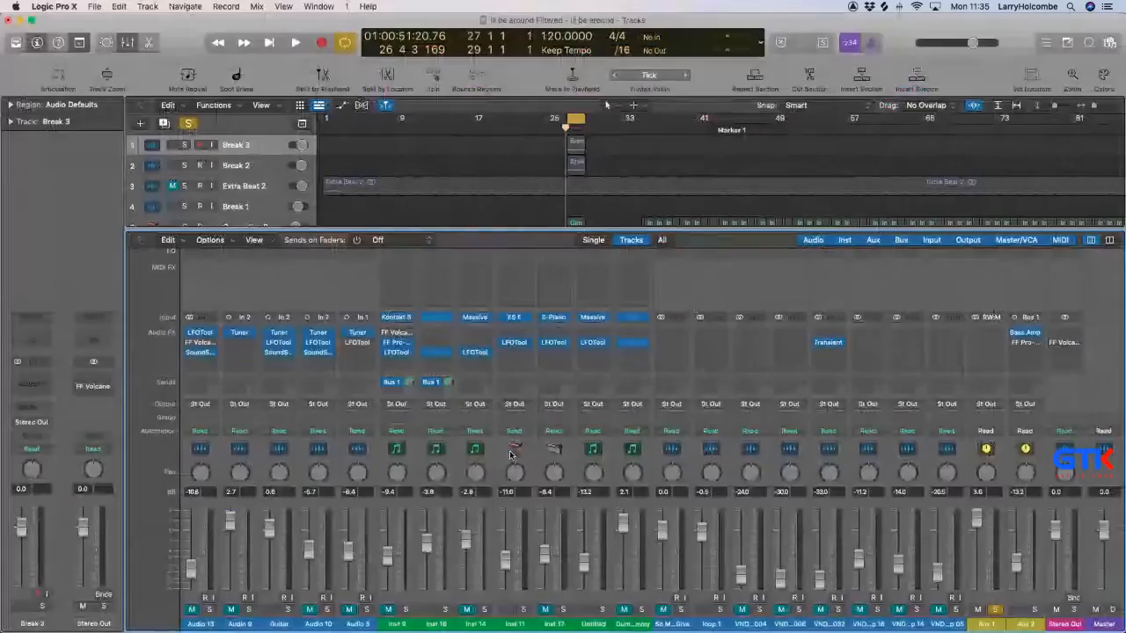
pyautogui.press('super+Tab')
pyautogui.press('space')
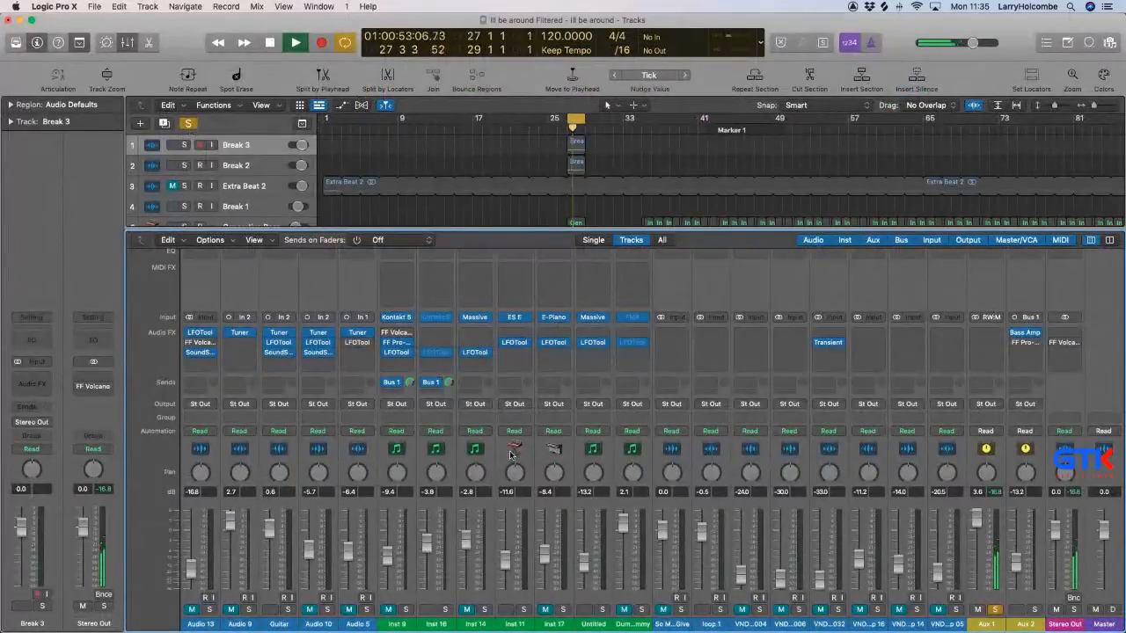
# Bounce the soloed percussion loop from the cycle range into the Bounces folder as Splice Perc.
pyautogui.press('super+b')
pyautogui.click(735, 343)
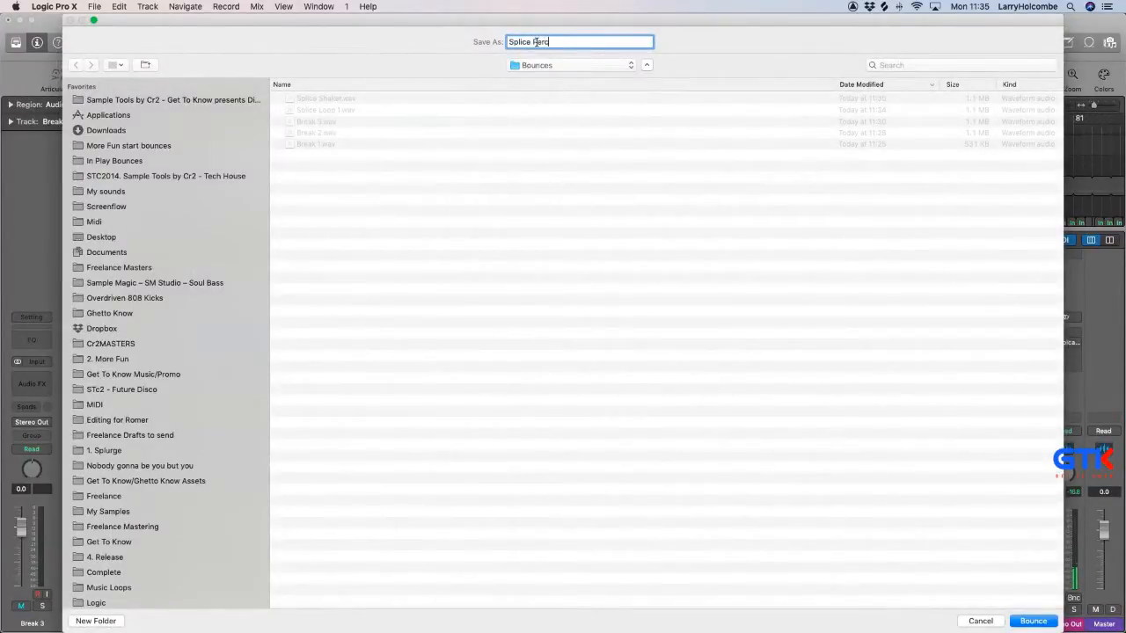
pyautogui.press('Return')
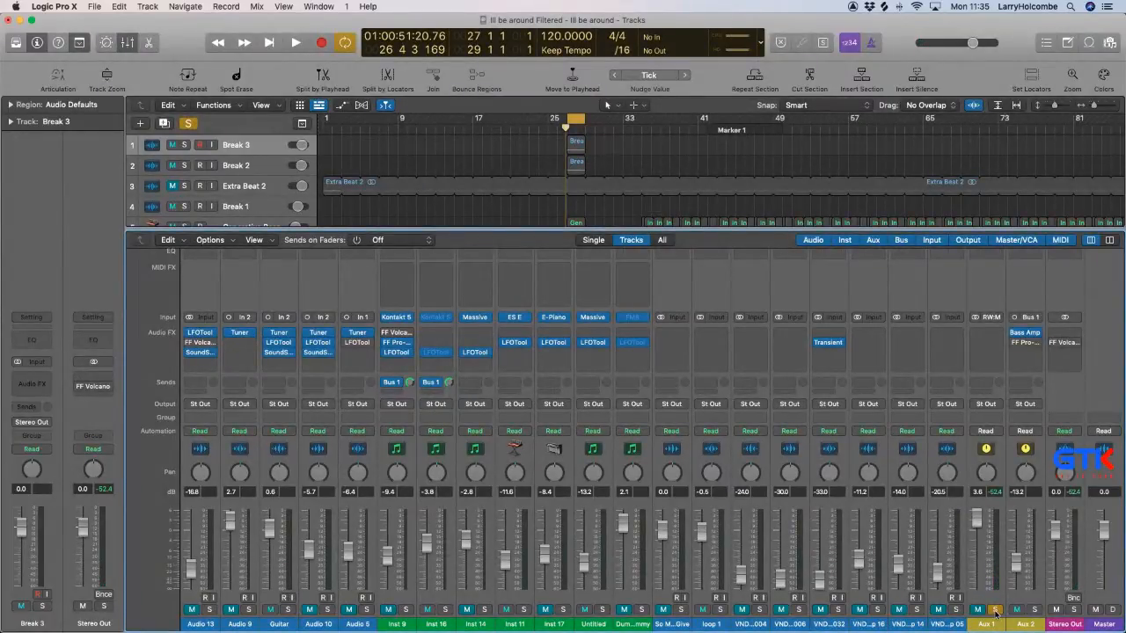
# Unsolo the Aux 1 channel, hide the mixer and show the project's audio files.
pyautogui.click(994, 609)
pyautogui.press('x')
pyautogui.click(1109, 43)
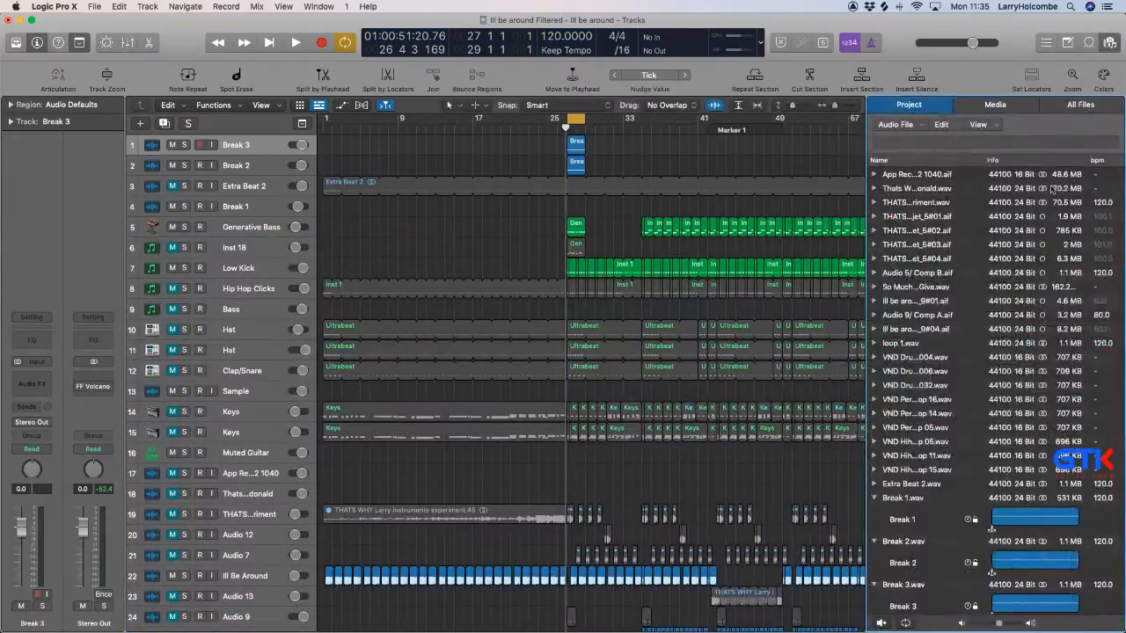
# Add the Splice Loop 1, Splice Shaker and Splice Perc files at bar 27, using existing tracks and creating new audio regions.
pyautogui.scroll(-5, 958, 296)
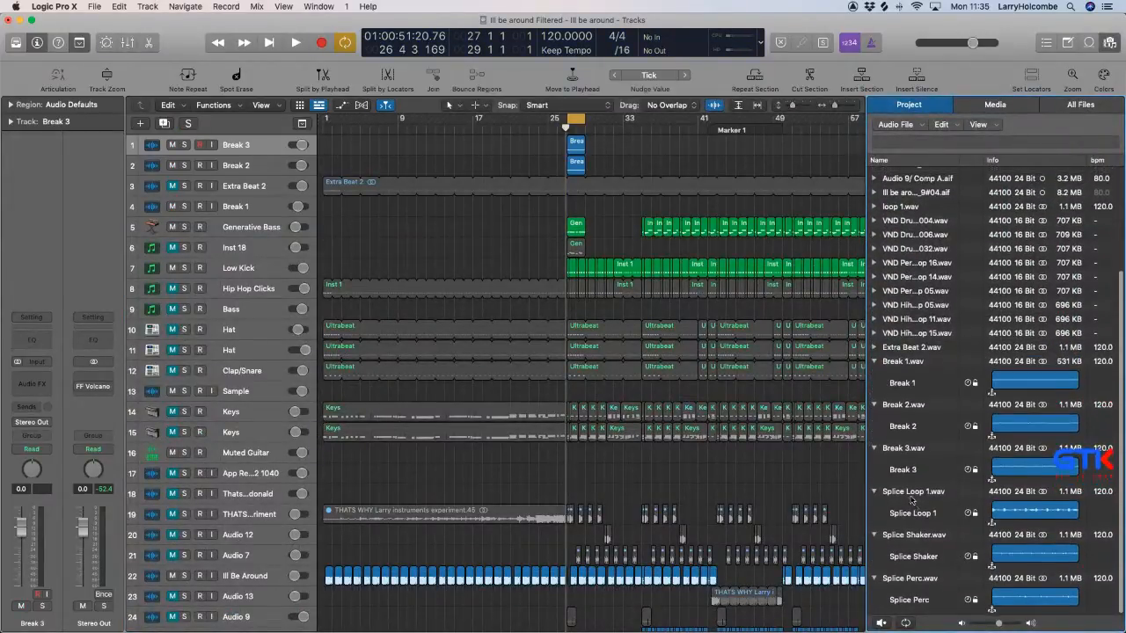
pyautogui.click(914, 491)
pyautogui.keyDown('shift'); pyautogui.click(906, 578); pyautogui.keyUp('shift')
pyautogui.moveTo(911, 492); pyautogui.dragTo(559, 603)
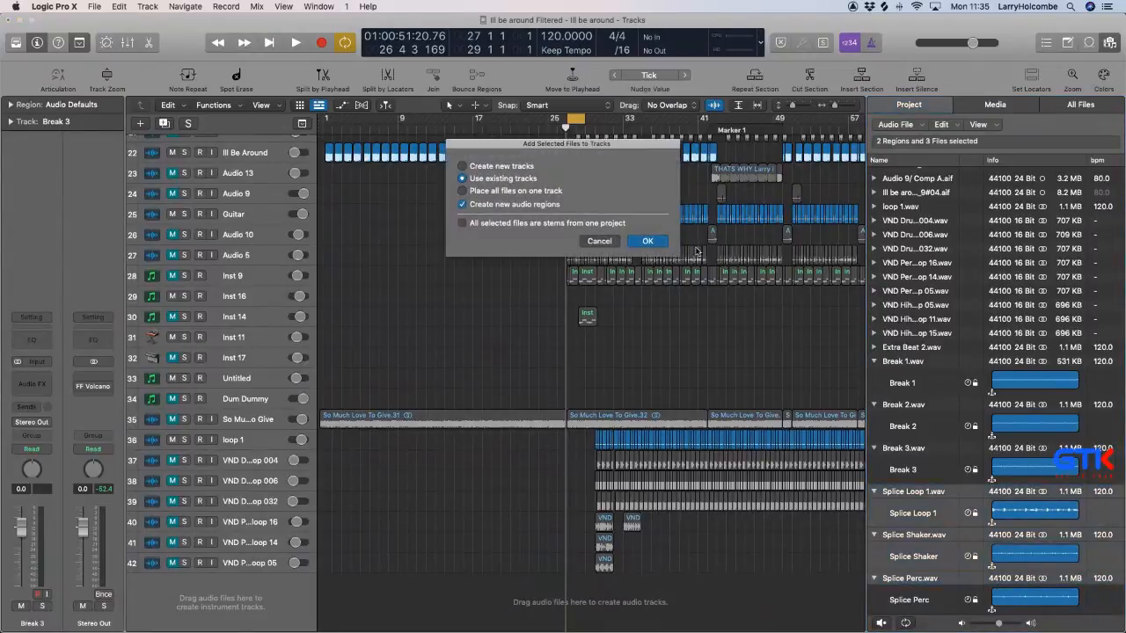
pyautogui.click(647, 241)
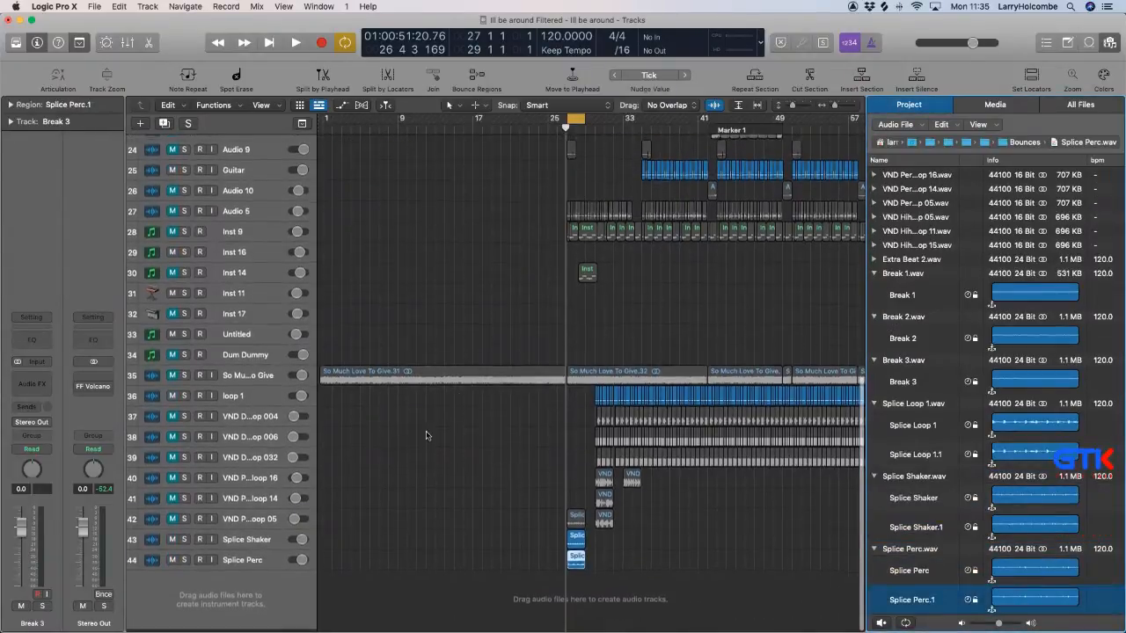
# Create a new audio track below Splice Shaker and place the Splice Loop 1.1 region on it at bar 27.
pyautogui.click(256, 545)
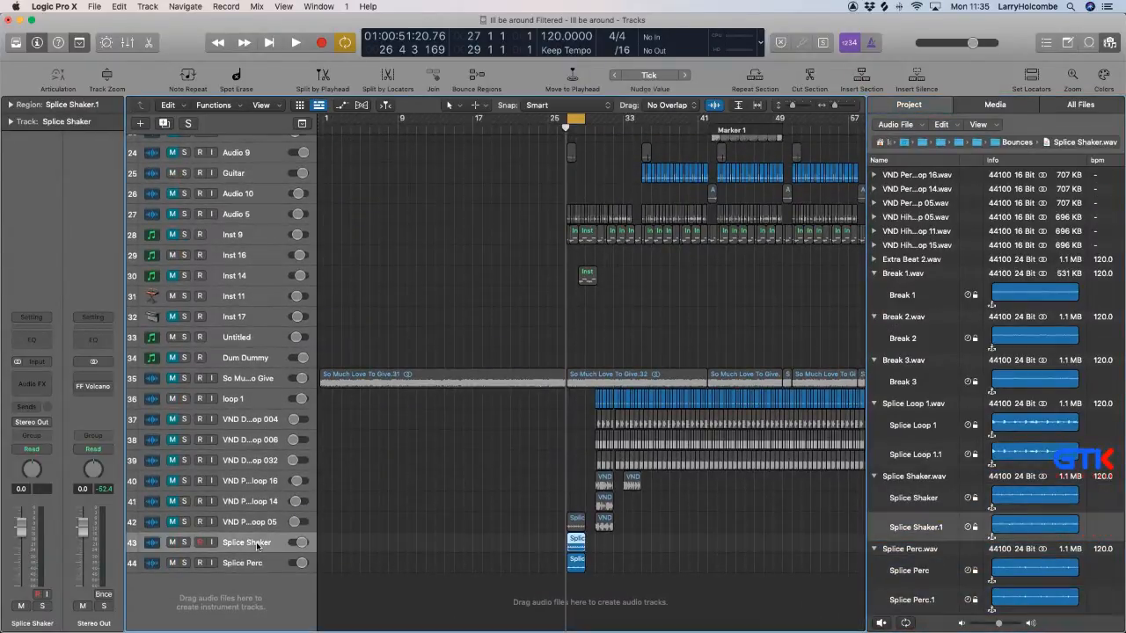
pyautogui.press('alt+super+a')
pyautogui.moveTo(575, 529); pyautogui.dragTo(574, 563)
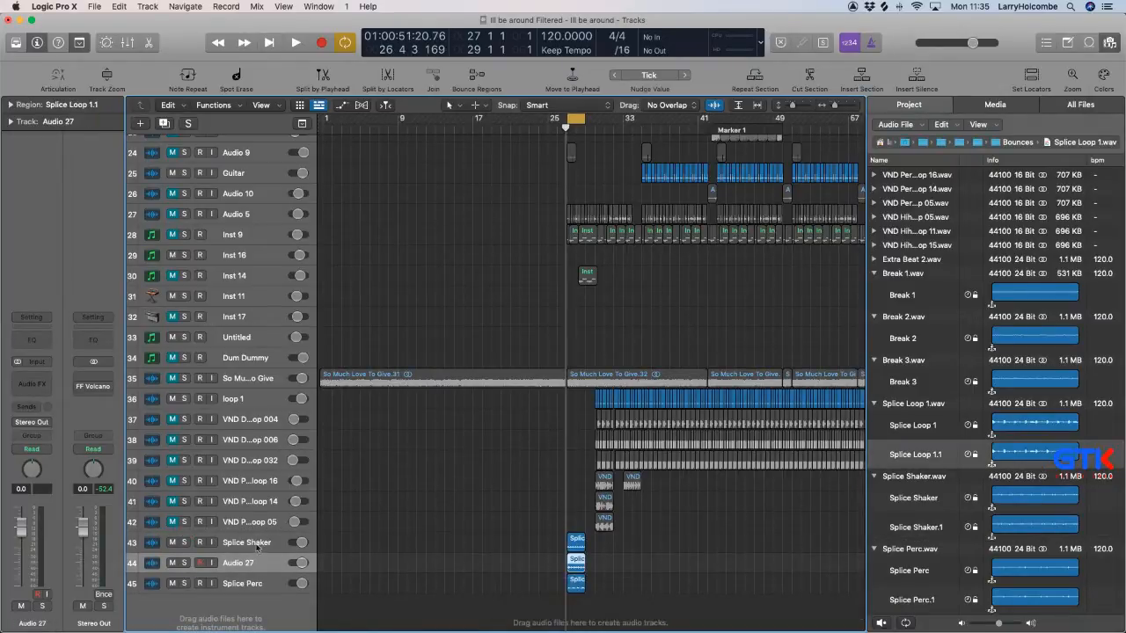
# Move the Splice Shaker, Audio 27 and Splice Perc tracks together above Break 3 in the track list.
pyautogui.click(255, 545)
pyautogui.keyDown('shift'); pyautogui.click(255, 586); pyautogui.keyUp('shift')
pyautogui.moveTo(256, 544); pyautogui.dragTo(279, 145)
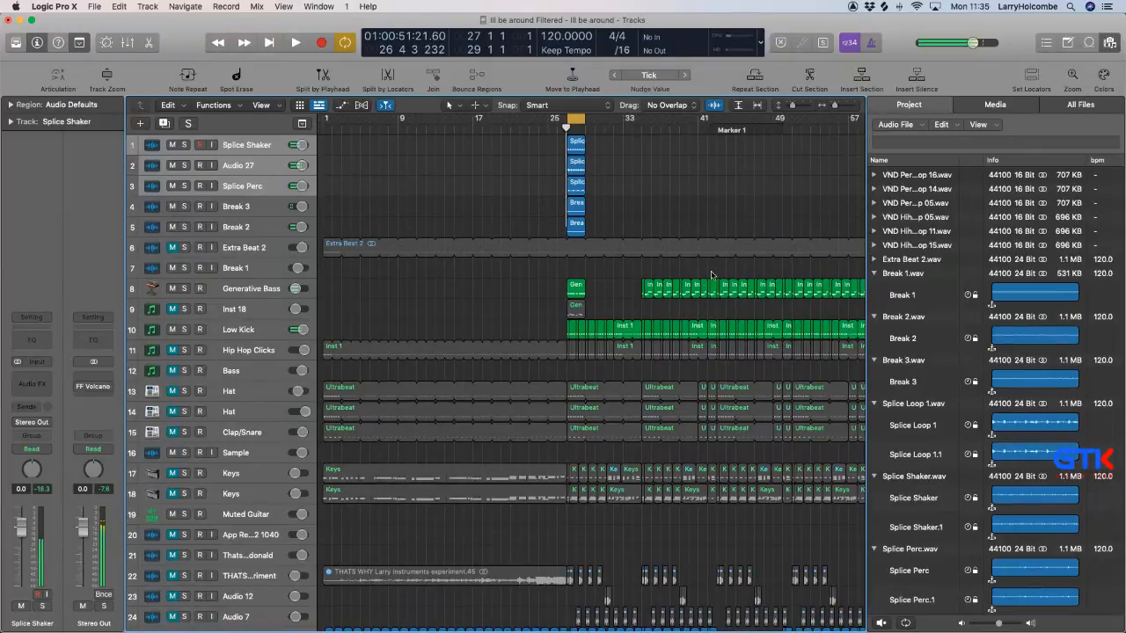
# Close the project audio browser and enlarge the arrangement around the bar 27 regions, leaving the mixer hidden.
pyautogui.press('x')
pyautogui.click(1110, 44)
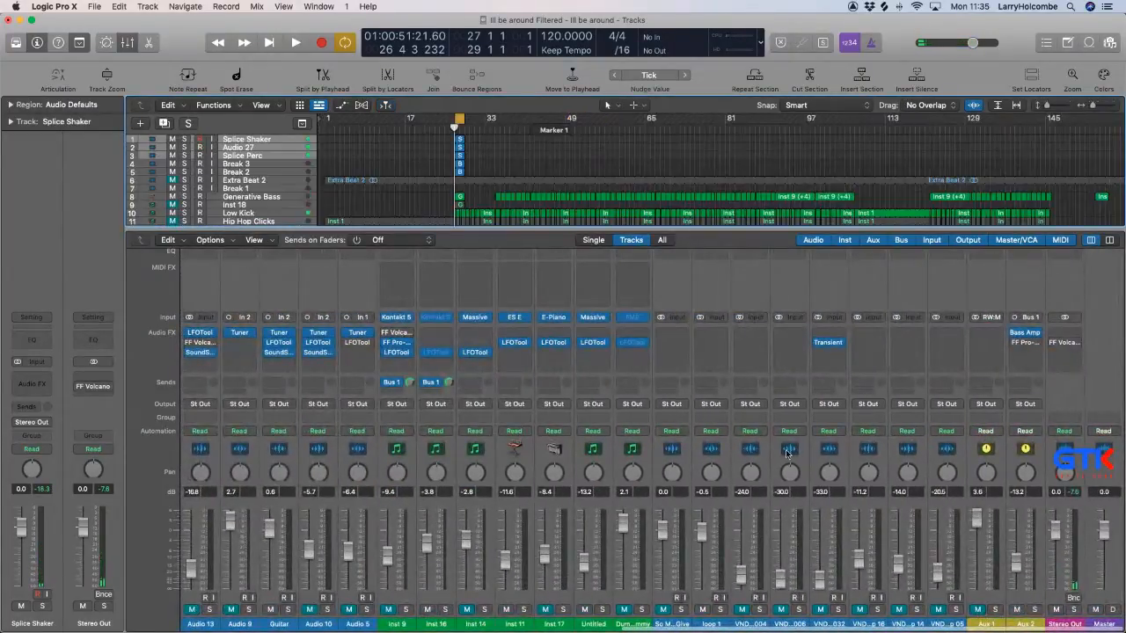
pyautogui.press('z')
pyautogui.scroll(2, 497, 302)
pyautogui.press('x')
pyautogui.press('z')
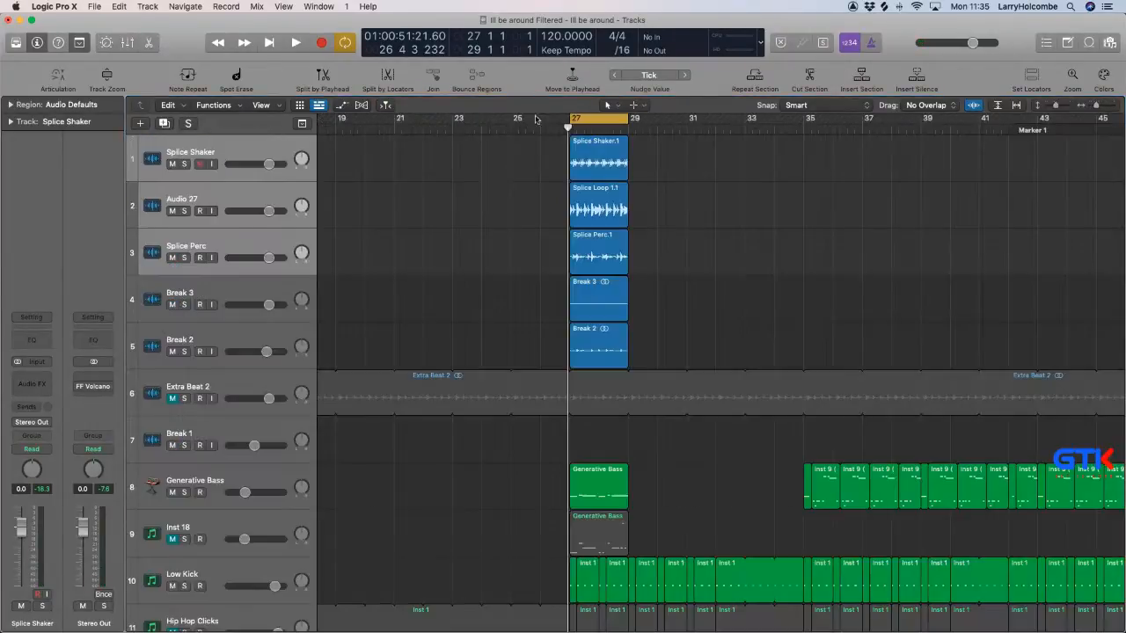
# Move the Audio 27 track below Splice Perc, then mute the Splice Shaker and Splice Perc tracks.
pyautogui.click(236, 305)
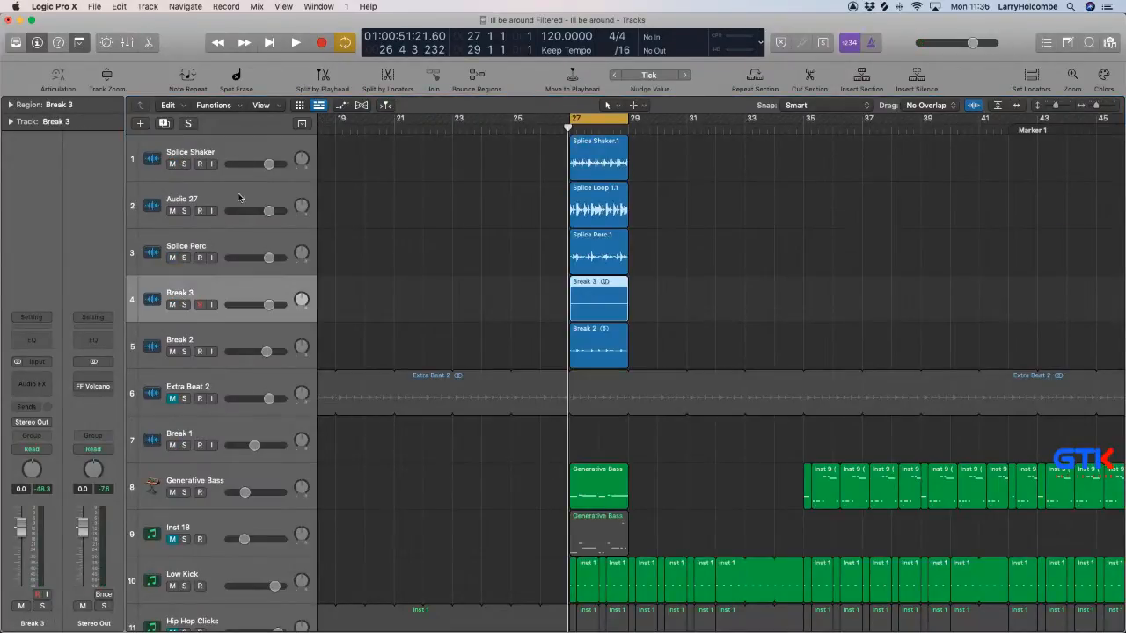
pyautogui.moveTo(238, 197); pyautogui.dragTo(234, 253)
pyautogui.click(172, 163)
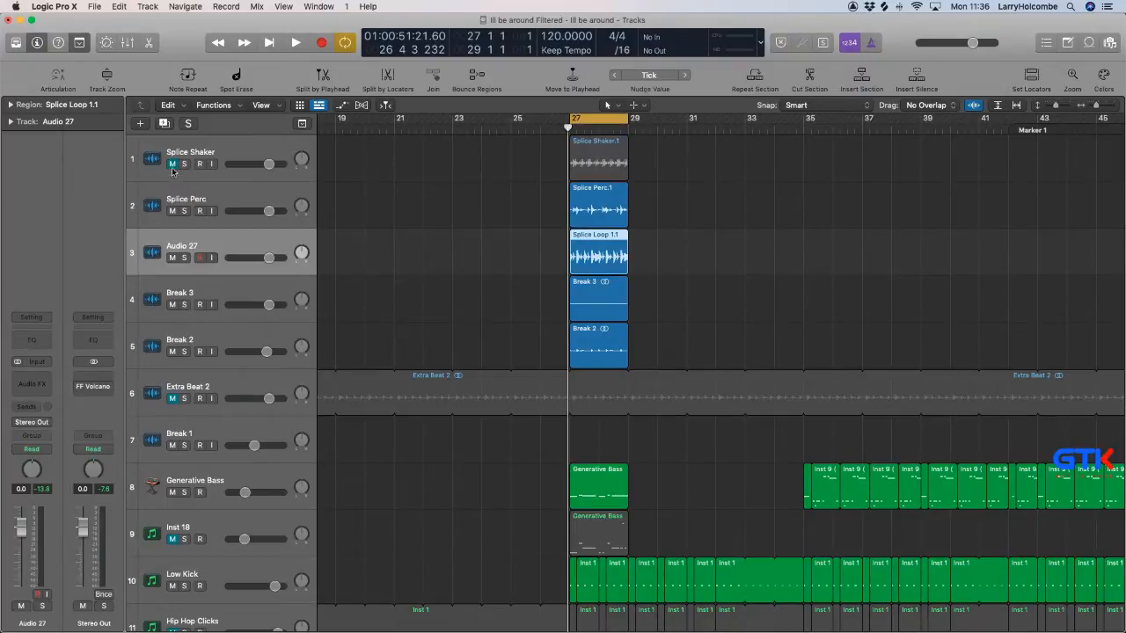
pyautogui.click(173, 210)
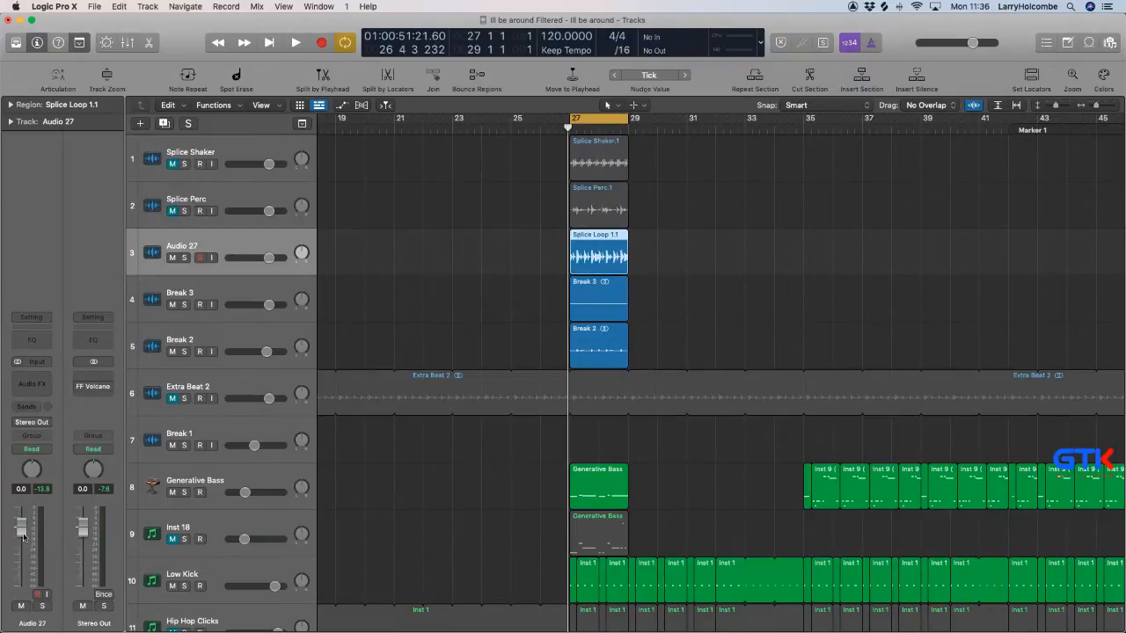
# While the cycle plays, set Audio 27's level to -14.0 dB, then unmute Splice Perc and set its level to -15.0 dB.
pyautogui.press('space')
pyautogui.moveTo(21, 556); pyautogui.dragTo(21, 553)
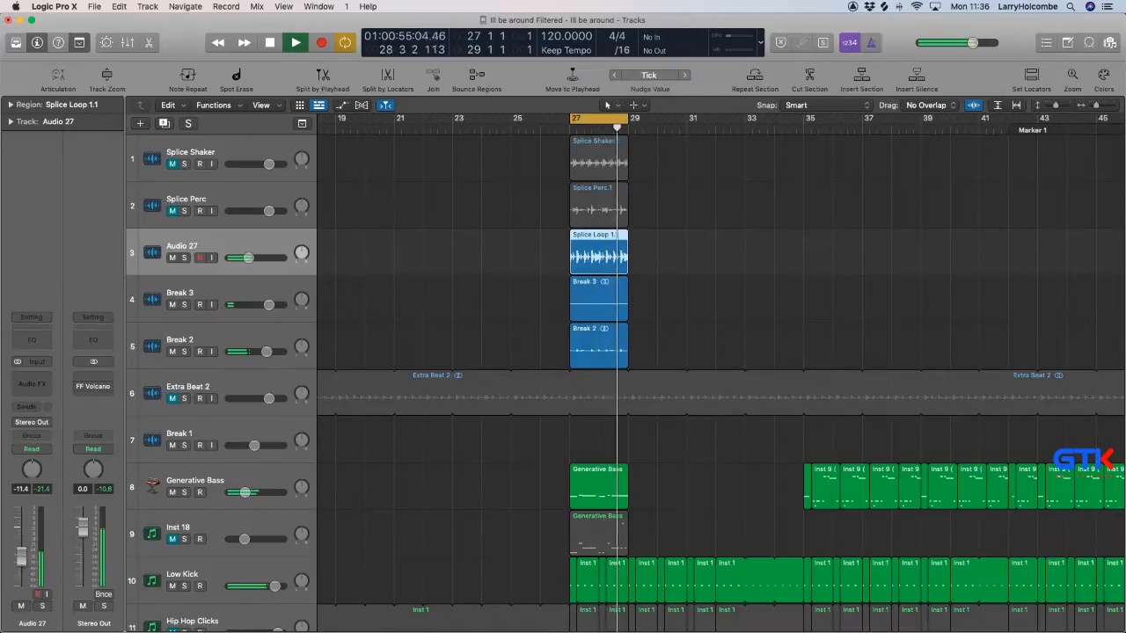
pyautogui.click(42, 606)
pyautogui.click(41, 606)
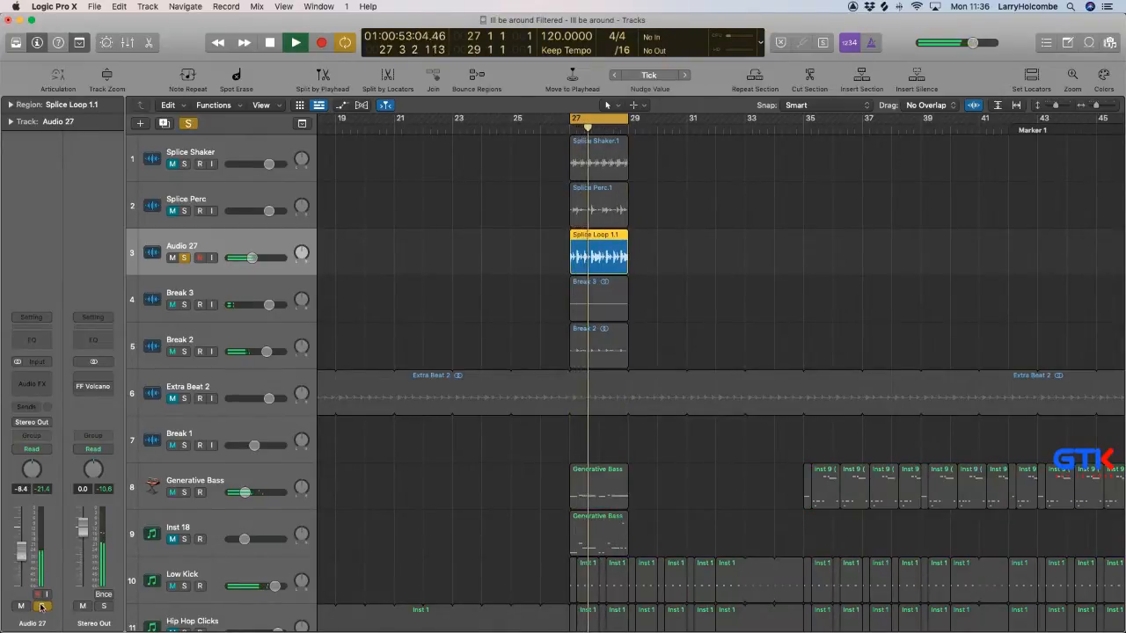
pyautogui.moveTo(21, 556); pyautogui.dragTo(23, 561)
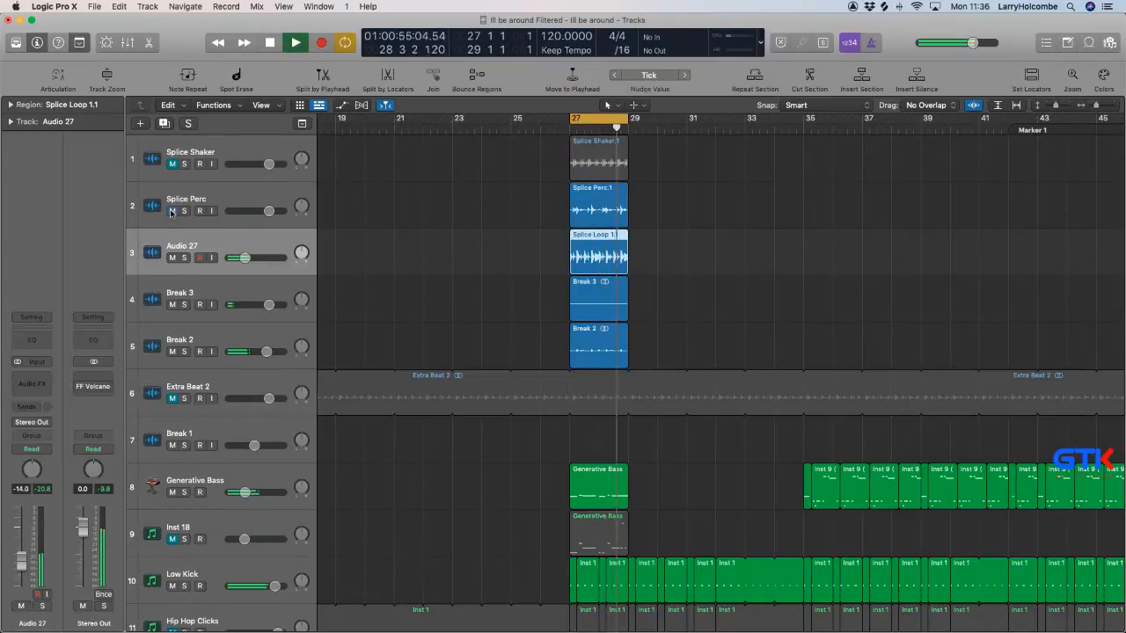
pyautogui.click(220, 198)
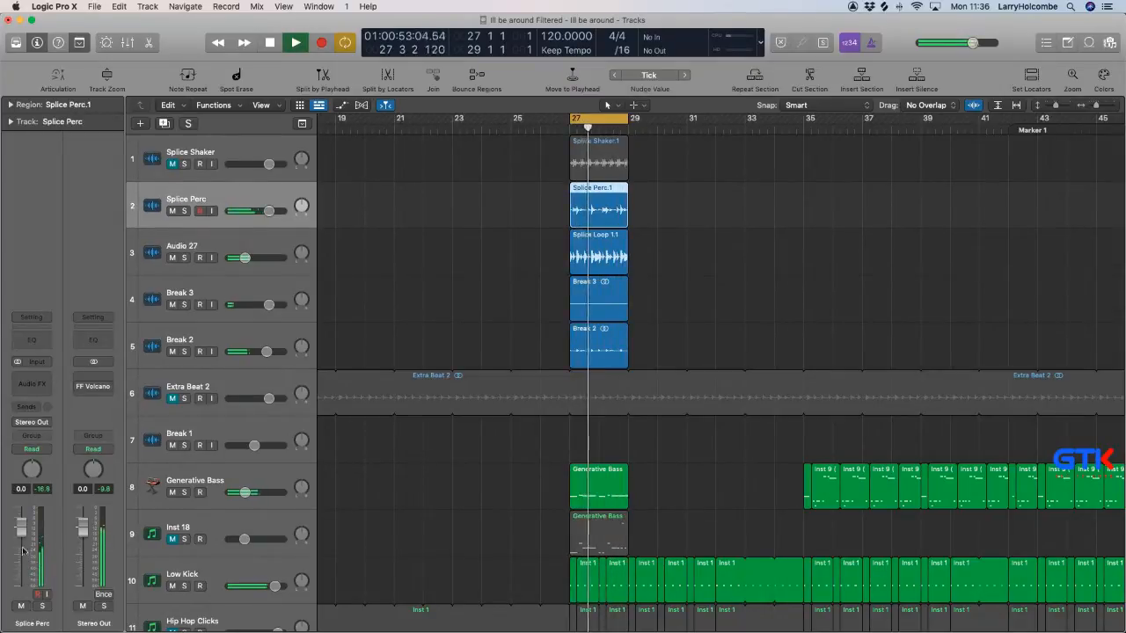
# Cut the Splice Perc region down to the single short hit just after 27 3, deleting the audio before and after it.
pyautogui.moveTo(540, 159); pyautogui.dragTo(717, 323)
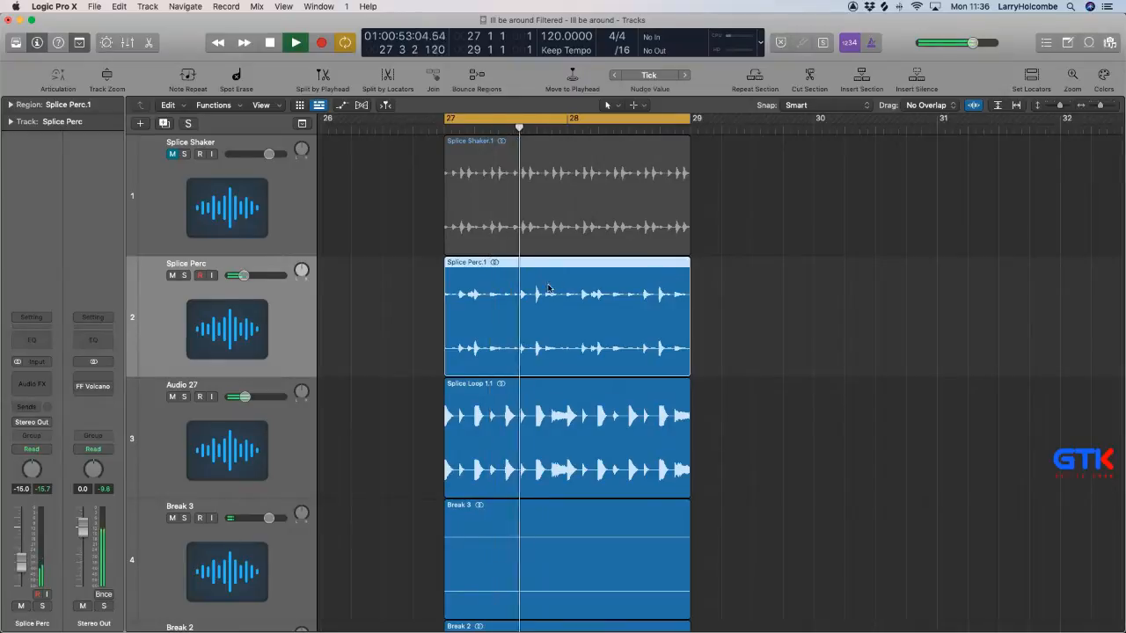
pyautogui.moveTo(450, 249); pyautogui.dragTo(691, 355)
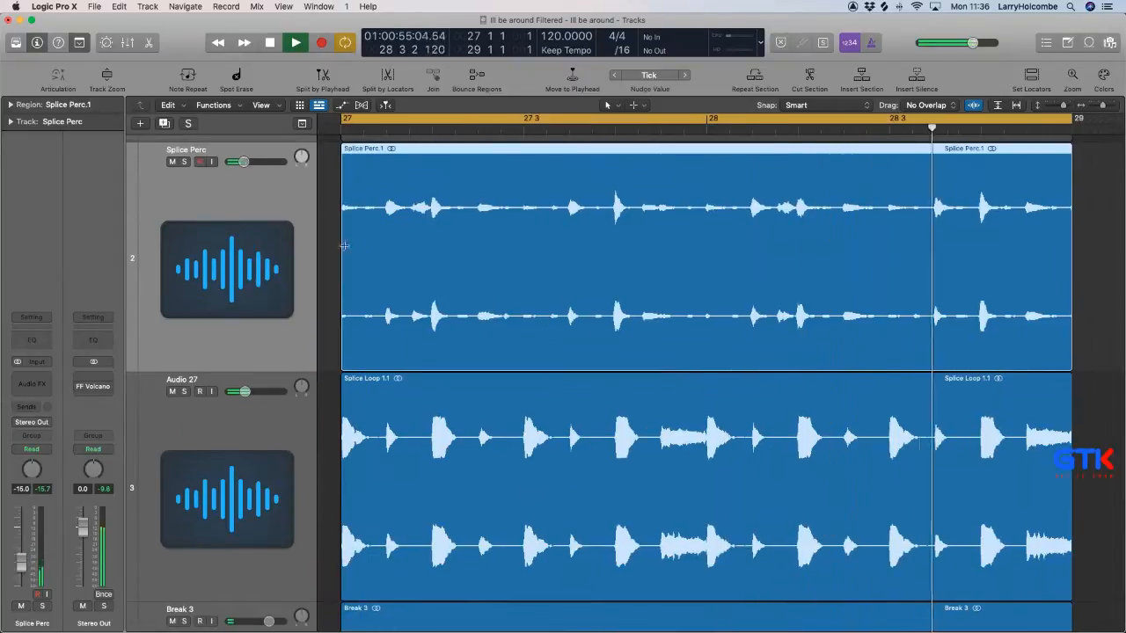
pyautogui.moveTo(342, 264); pyautogui.dragTo(546, 256)
pyautogui.press('Delete')
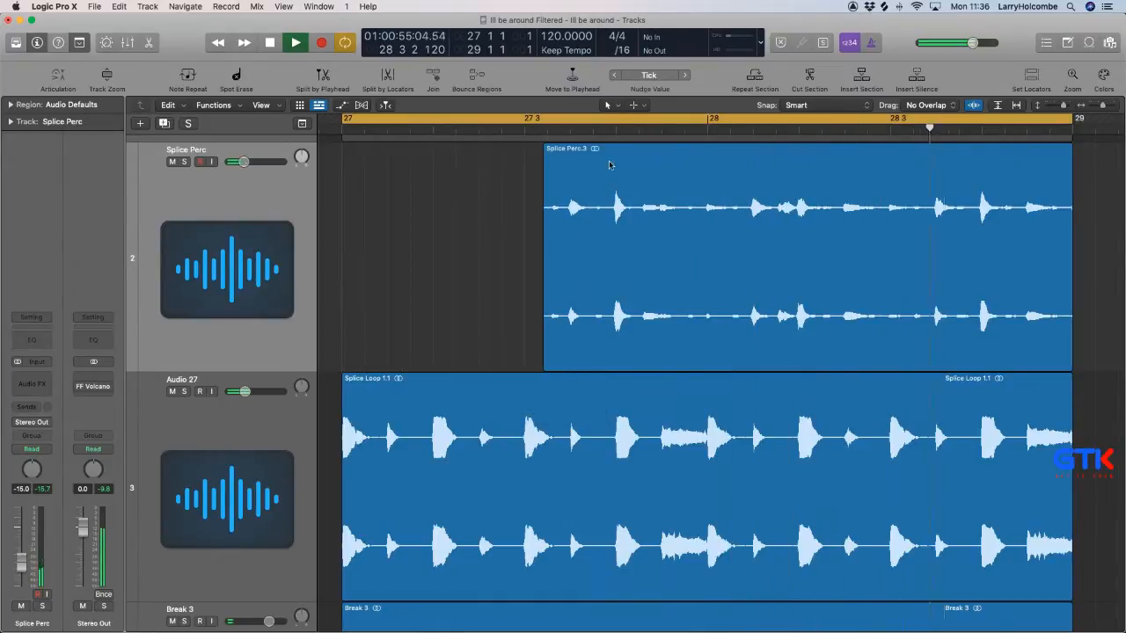
pyautogui.moveTo(593, 176); pyautogui.dragTo(643, 155)
pyautogui.press('Delete')
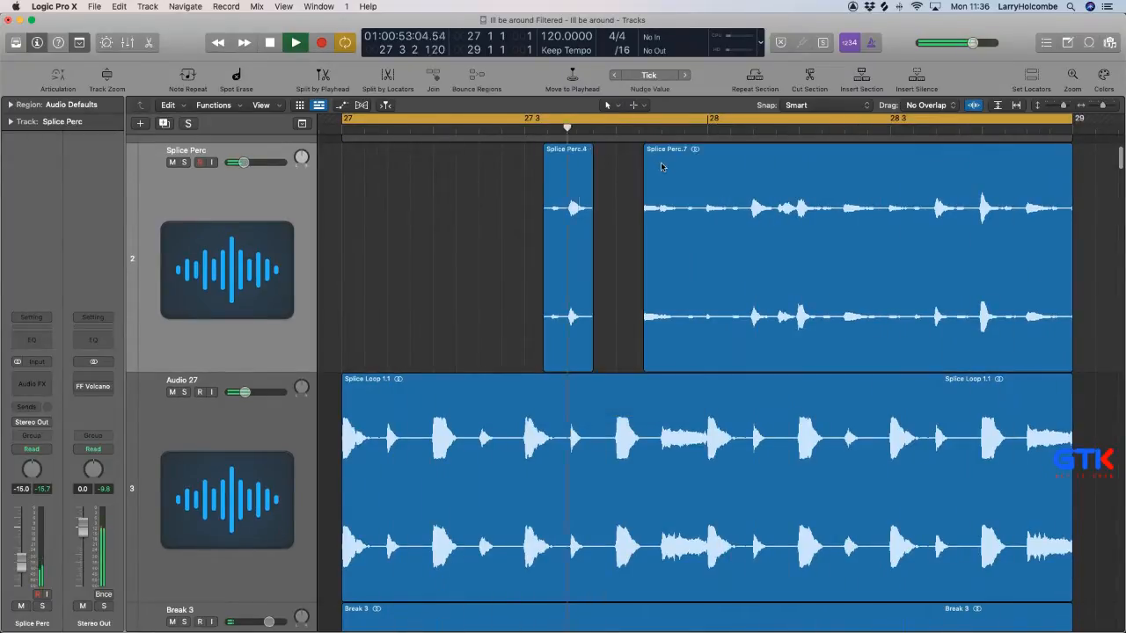
pyautogui.click(673, 174)
pyautogui.press('Delete')
# Copy the remaining Splice Perc hit exactly one bar later and set the track's level to -10.8 dB.
pyautogui.moveTo(558, 176); pyautogui.dragTo(923, 205)
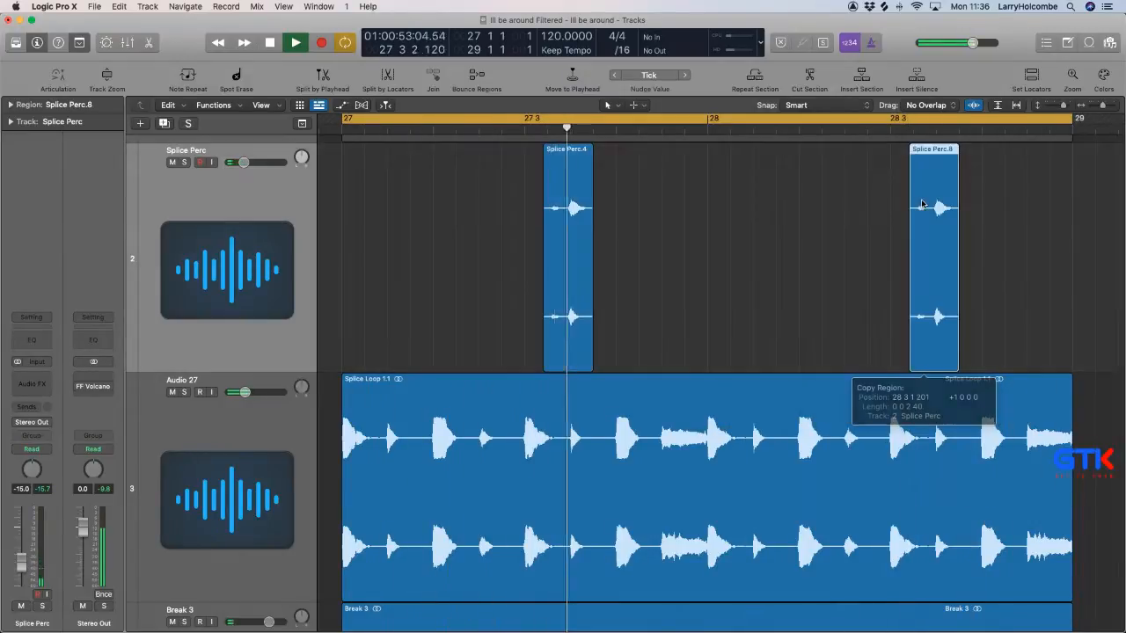
pyautogui.scroll(-1, 915, 205)
pyautogui.moveTo(244, 163); pyautogui.dragTo(249, 163)
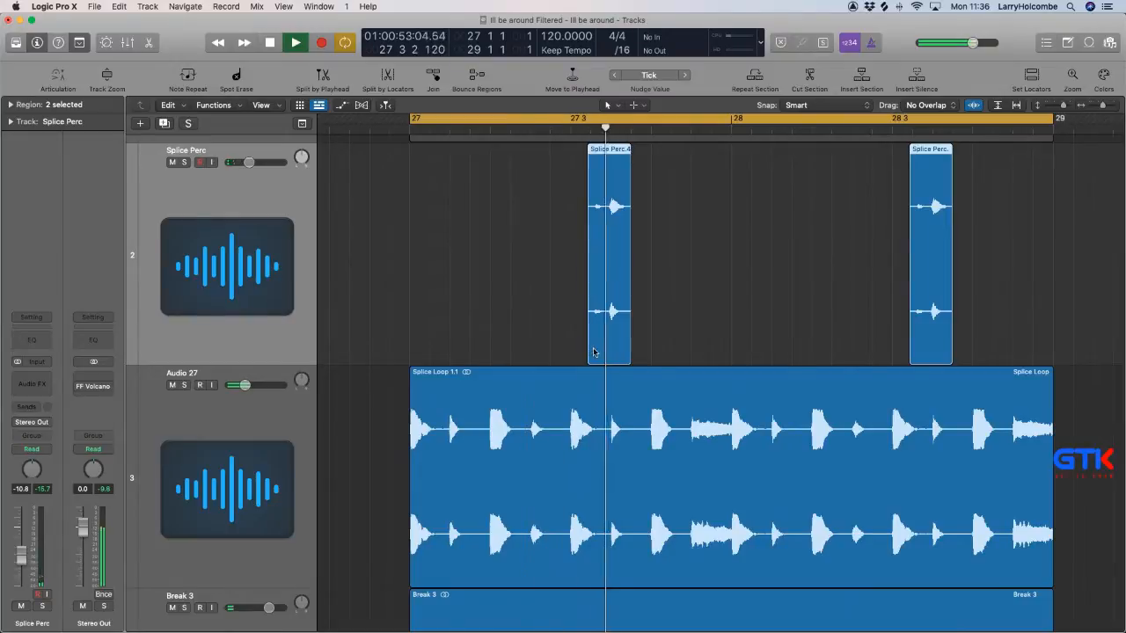
# Trim the start of both Splice Perc regions together so that each begins just before its main hit.
pyautogui.moveTo(589, 345); pyautogui.dragTo(604, 346)
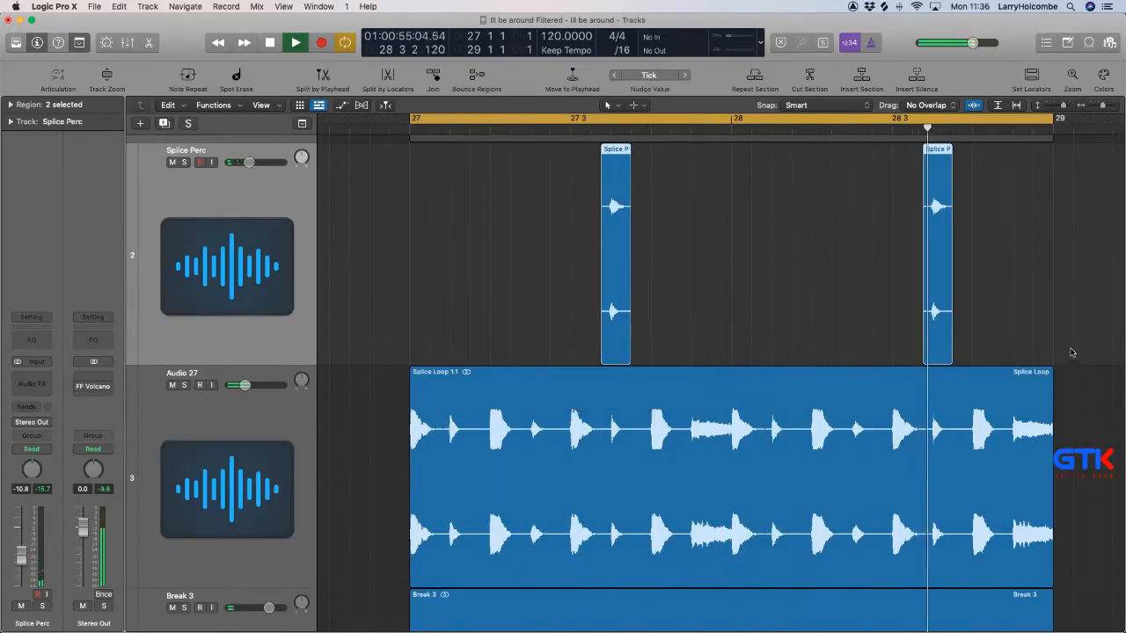
pyautogui.press('super+Left')
pyautogui.scroll(5, 524, 249)
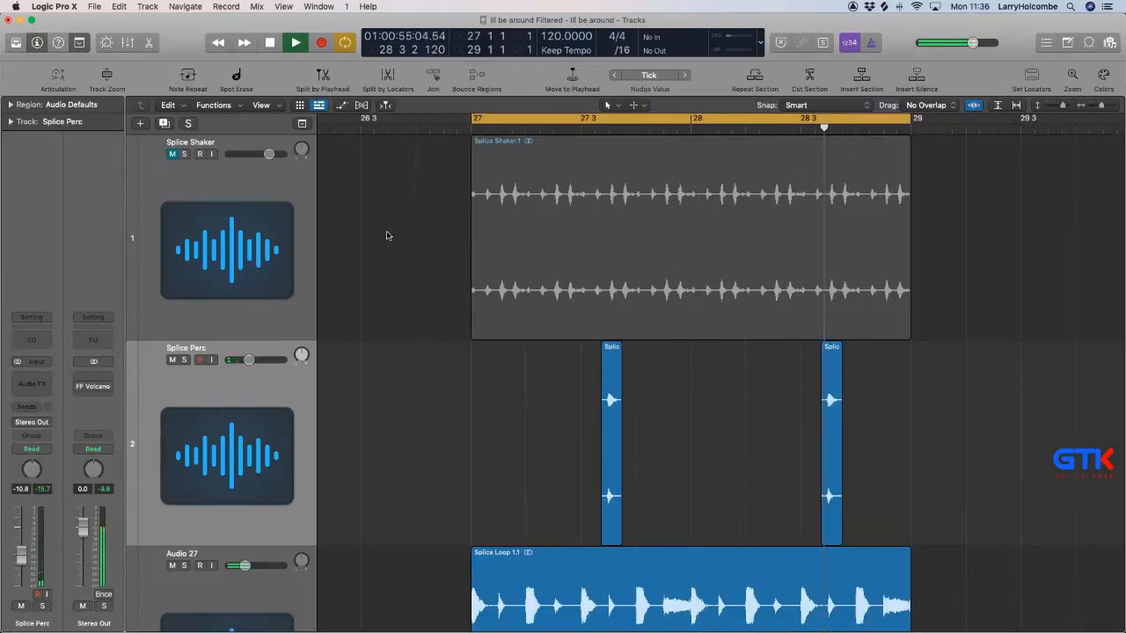
# Unmute the Splice Shaker track and set its level to -17.4 dB while the cycle plays.
pyautogui.click(173, 154)
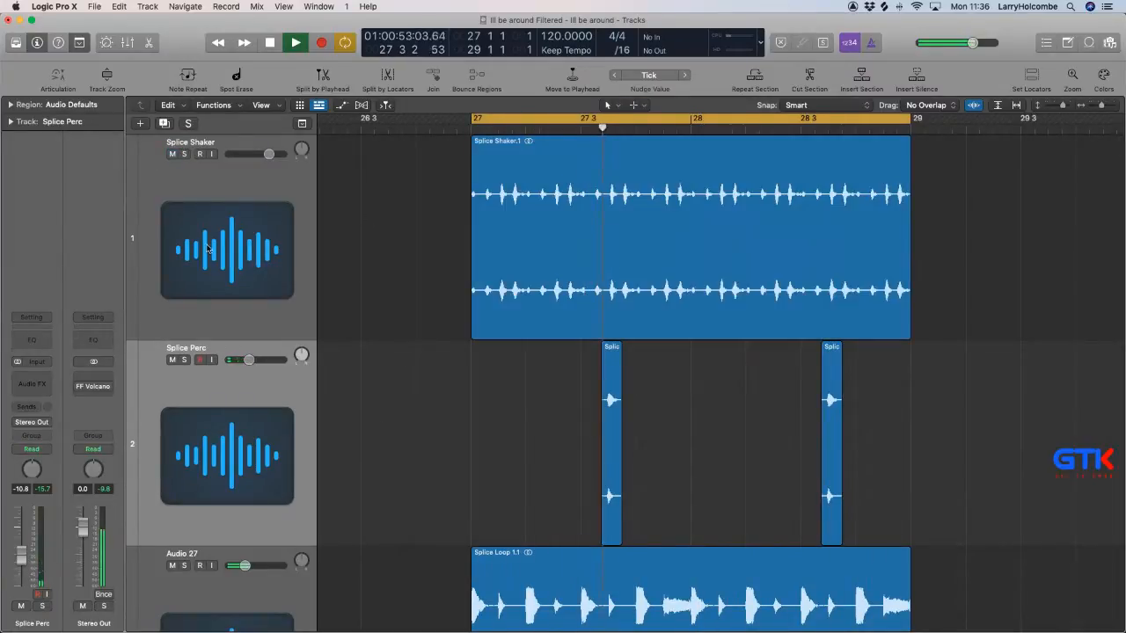
pyautogui.click(220, 171)
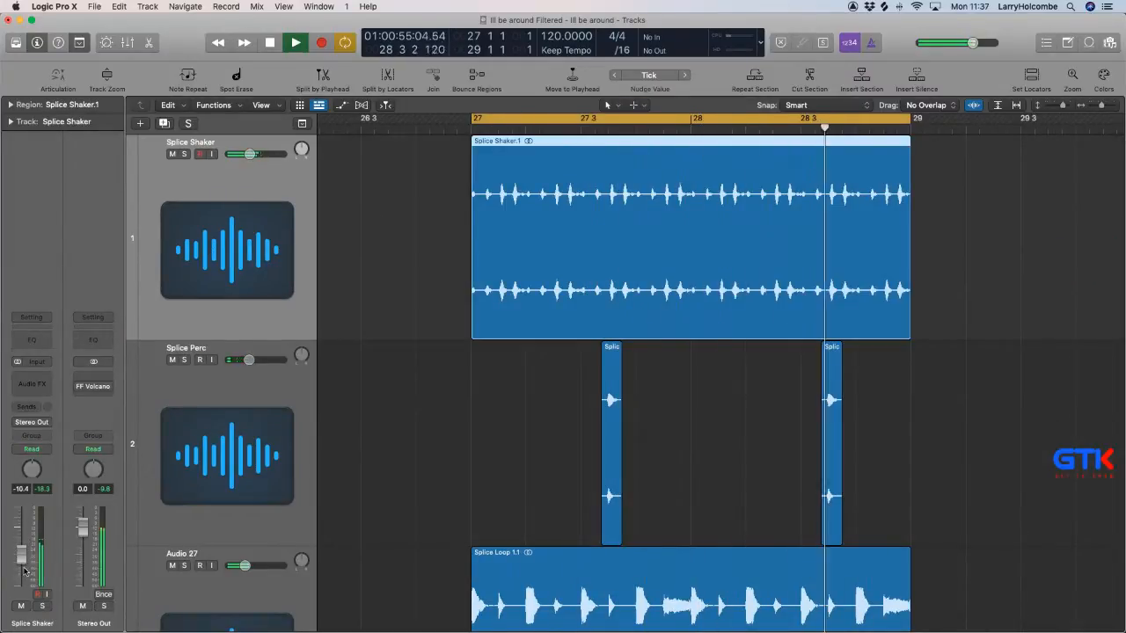
pyautogui.moveTo(22, 549); pyautogui.dragTo(23, 573)
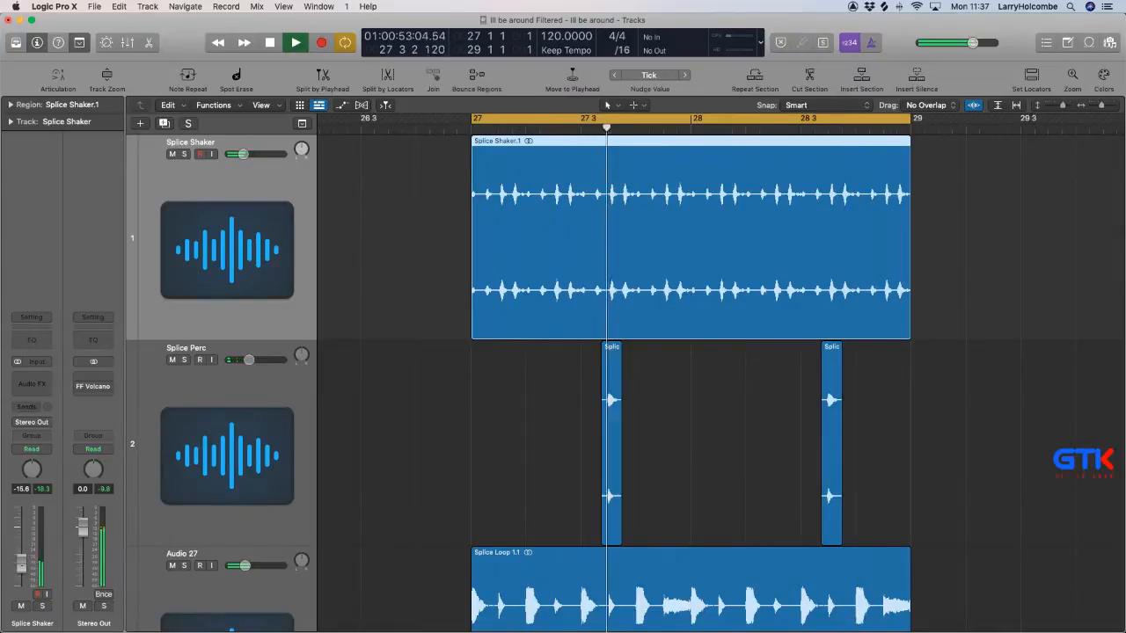
pyautogui.click(433, 448)
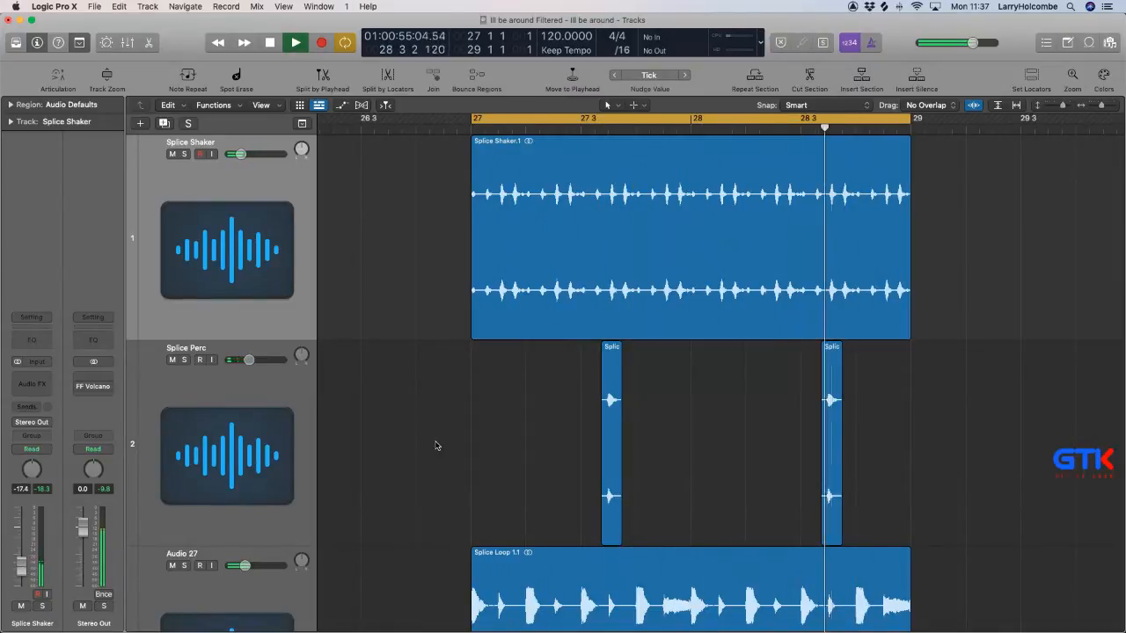
# Create one new software instrument track directly below Break 2.
pyautogui.press('super+Down')
pyautogui.press('super+Down')
pyautogui.press('super+Down')
pyautogui.press('super+Down')
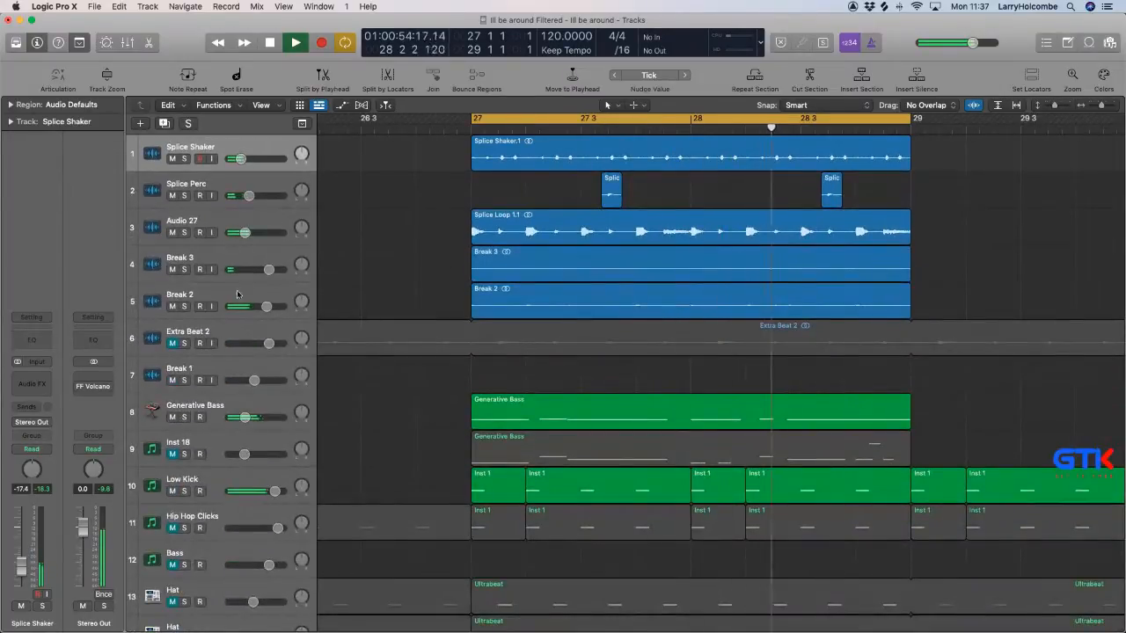
pyautogui.click(238, 294)
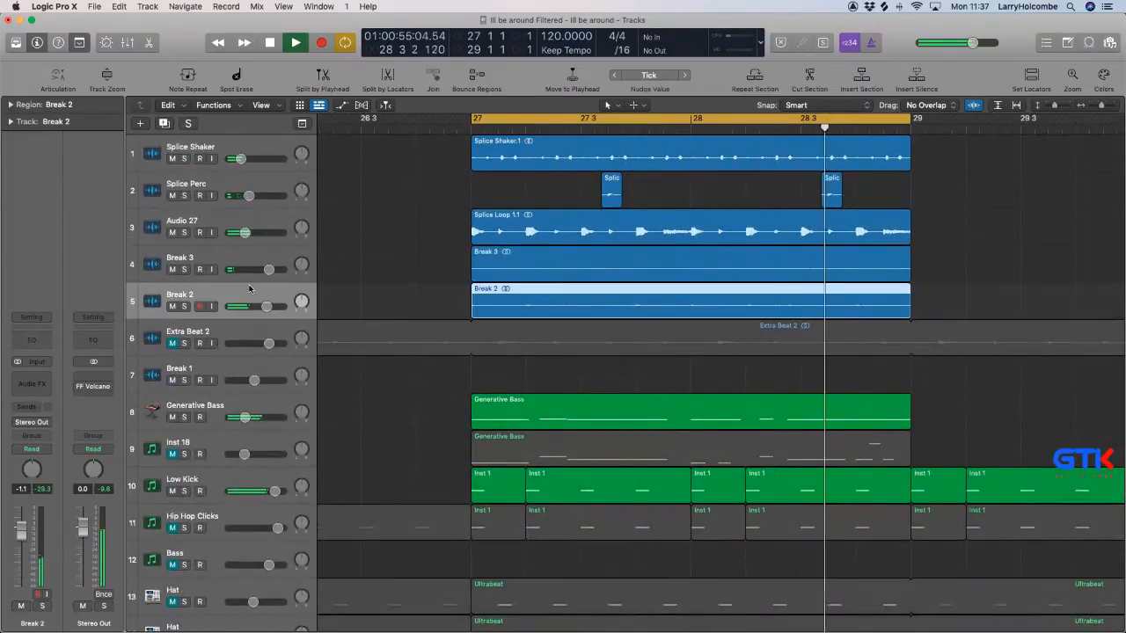
pyautogui.press('alt+super+n')
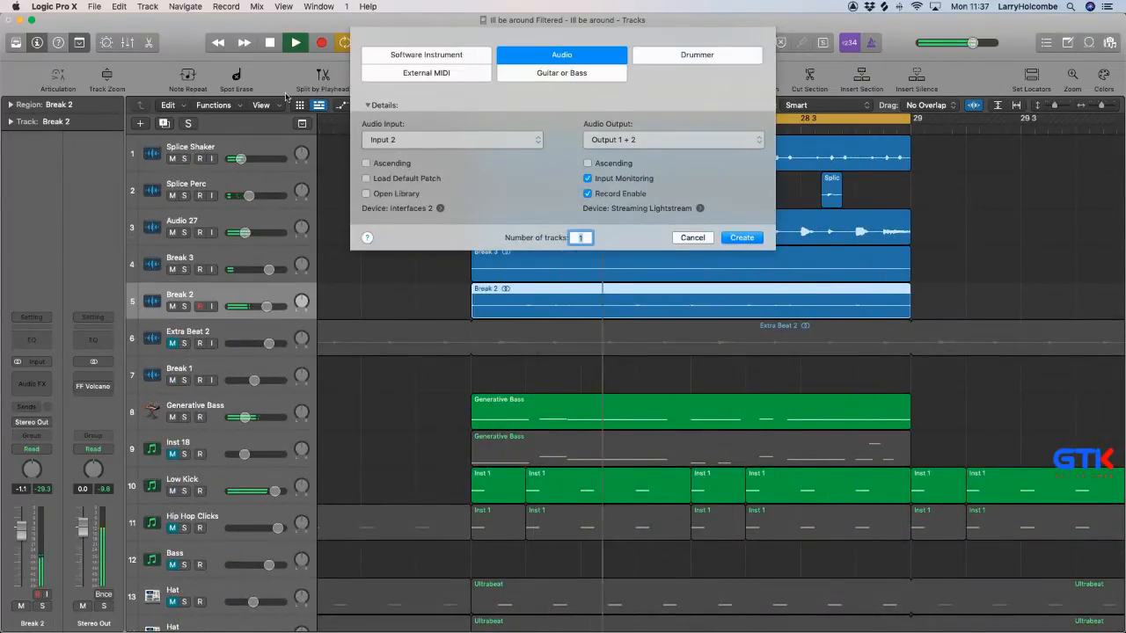
pyautogui.click(426, 55)
pyautogui.click(747, 208)
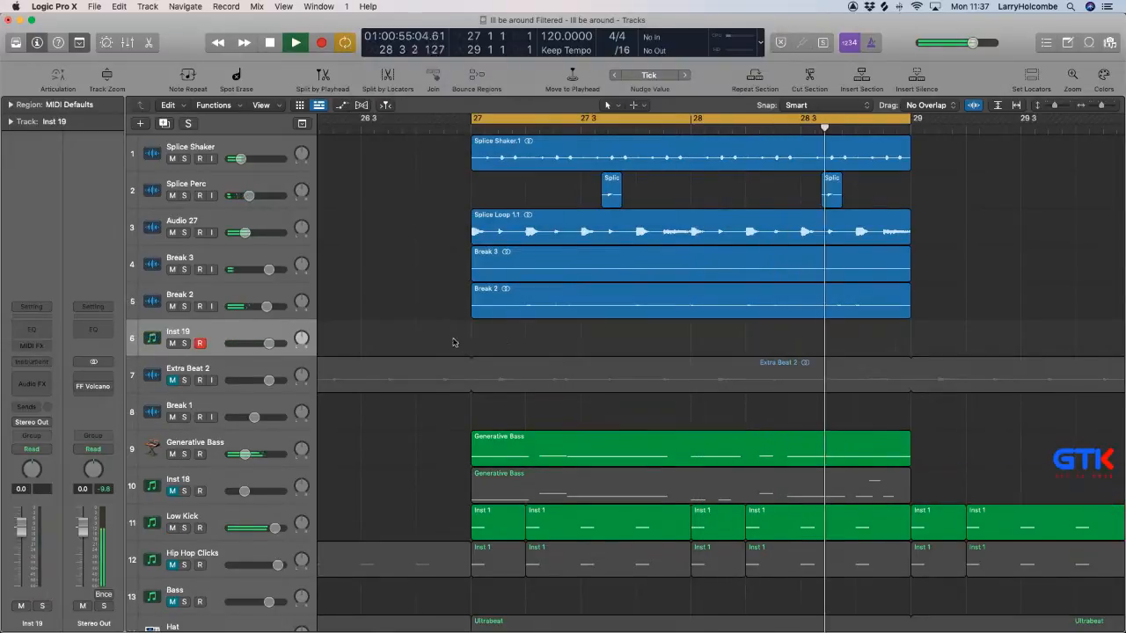
# Load the Ultrabeat drum machine as the instrument on the new Inst 19 track.
pyautogui.click(31, 364)
pyautogui.moveTo(70, 357)
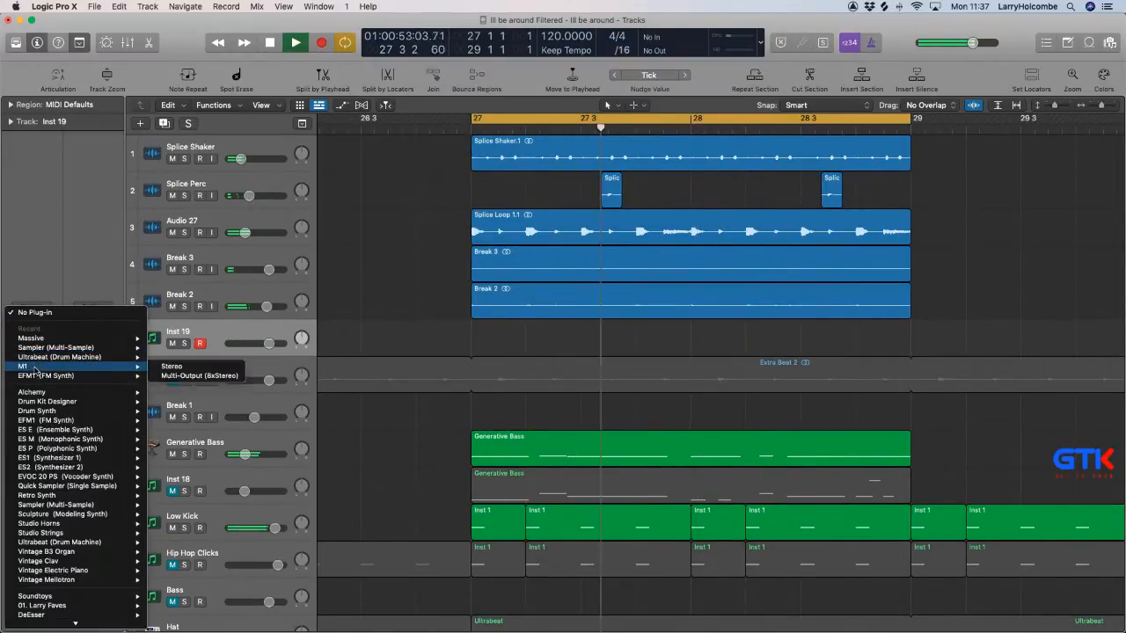
pyautogui.click(188, 359)
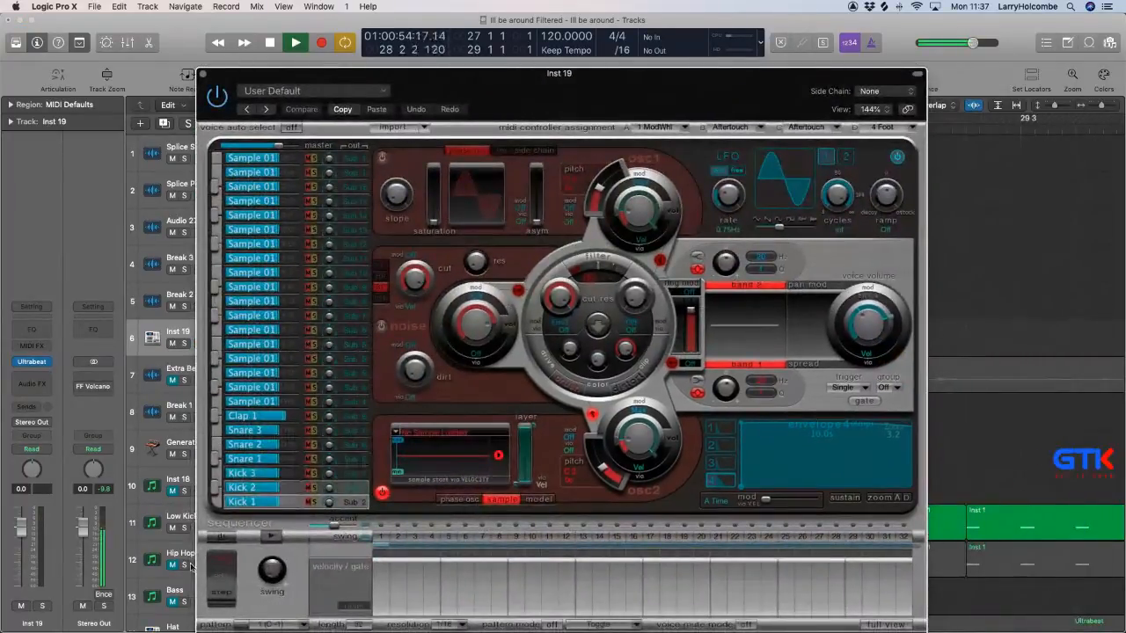
# Enable Ultrabeat's step sequencer and fill the Kick 1 voice's pattern with a step on every upbeat.
pyautogui.click(219, 538)
pyautogui.rightClick(415, 536)
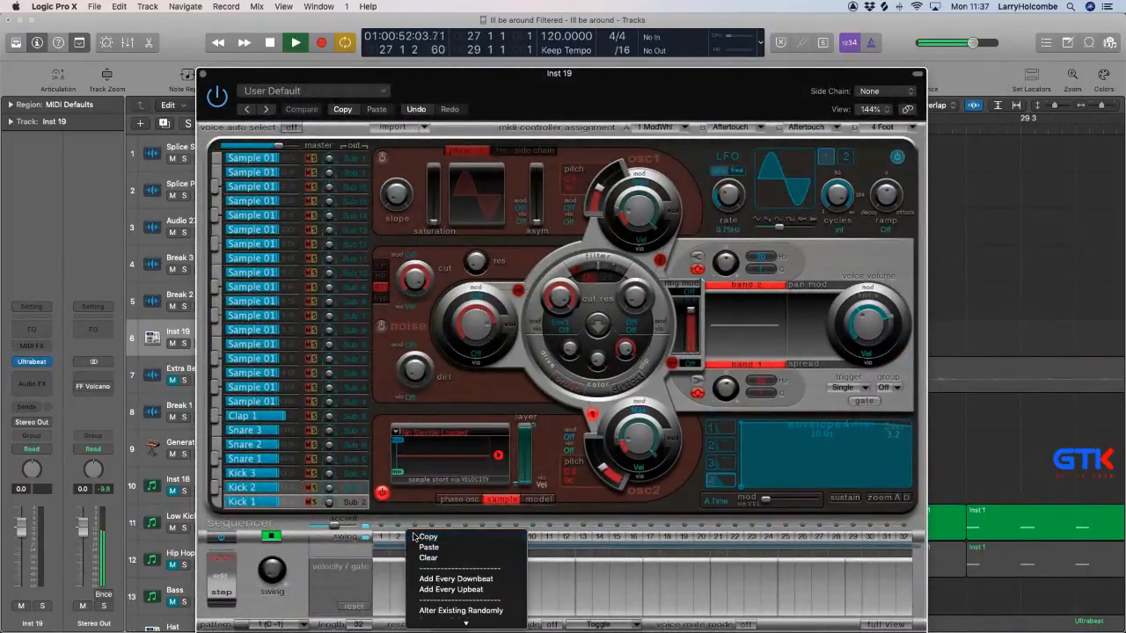
pyautogui.click(433, 589)
pyautogui.moveTo(266, 506); pyautogui.dragTo(261, 507)
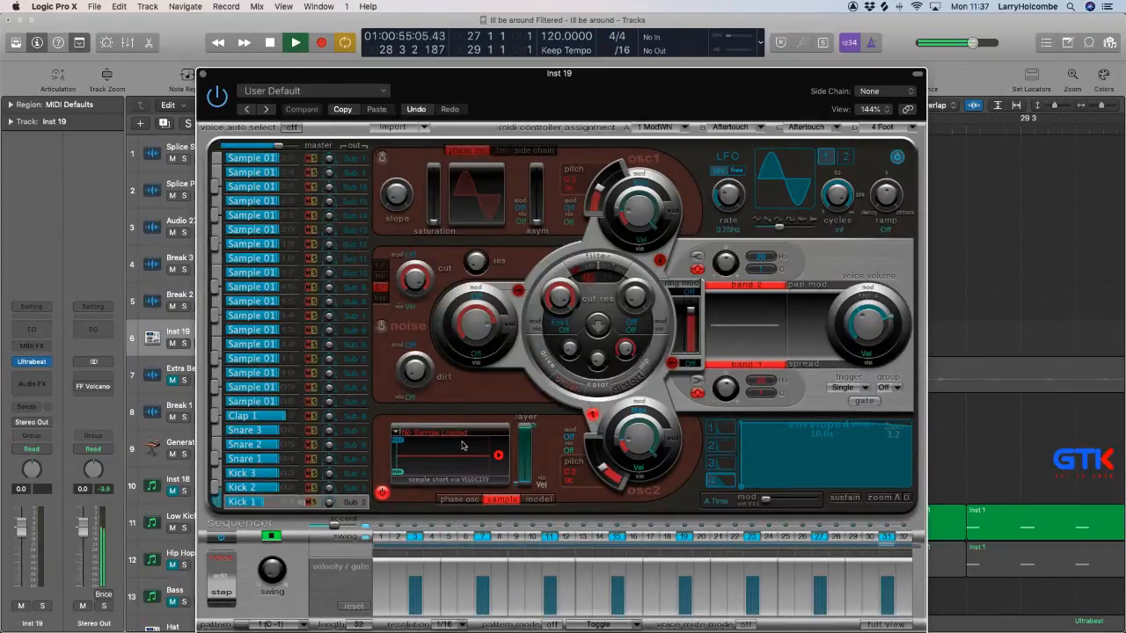
# Start loading a sample into the Kick 1 voice and browse to the Hats folder inside Drum Hits in My sounds.
pyautogui.click(453, 433)
pyautogui.click(434, 448)
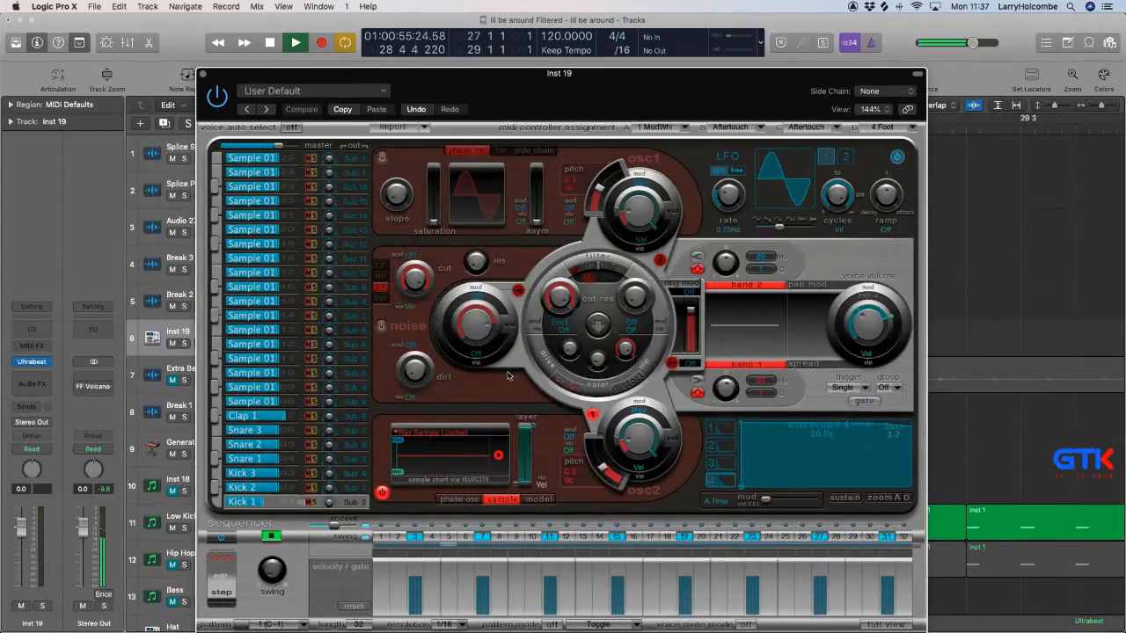
pyautogui.scroll(-5, 176, 258)
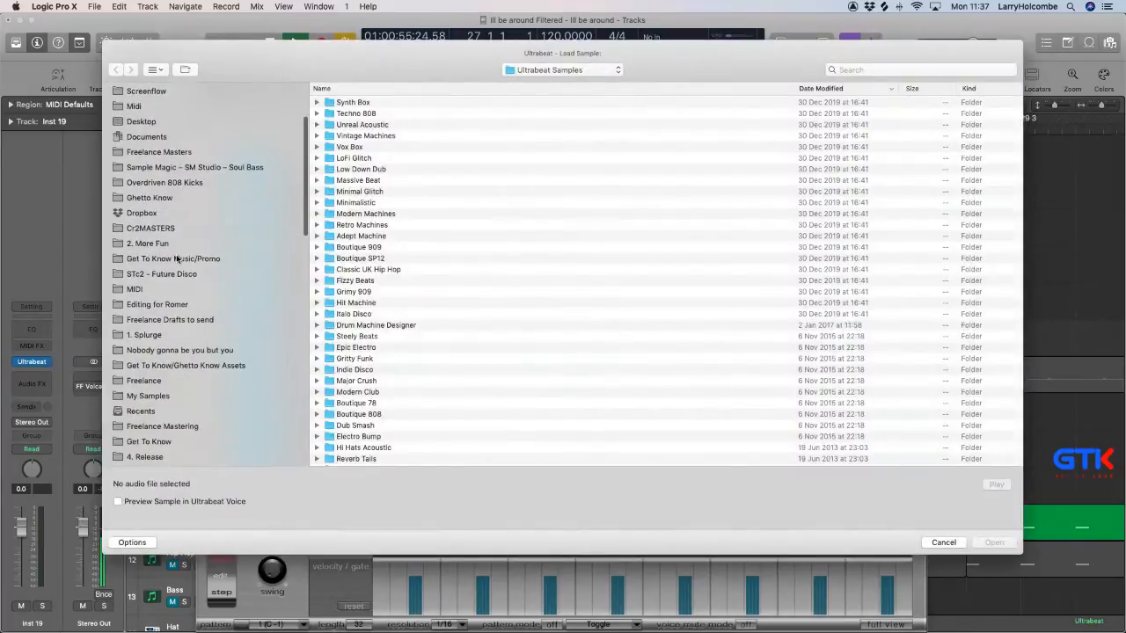
pyautogui.scroll(3, 176, 258)
pyautogui.click(146, 183)
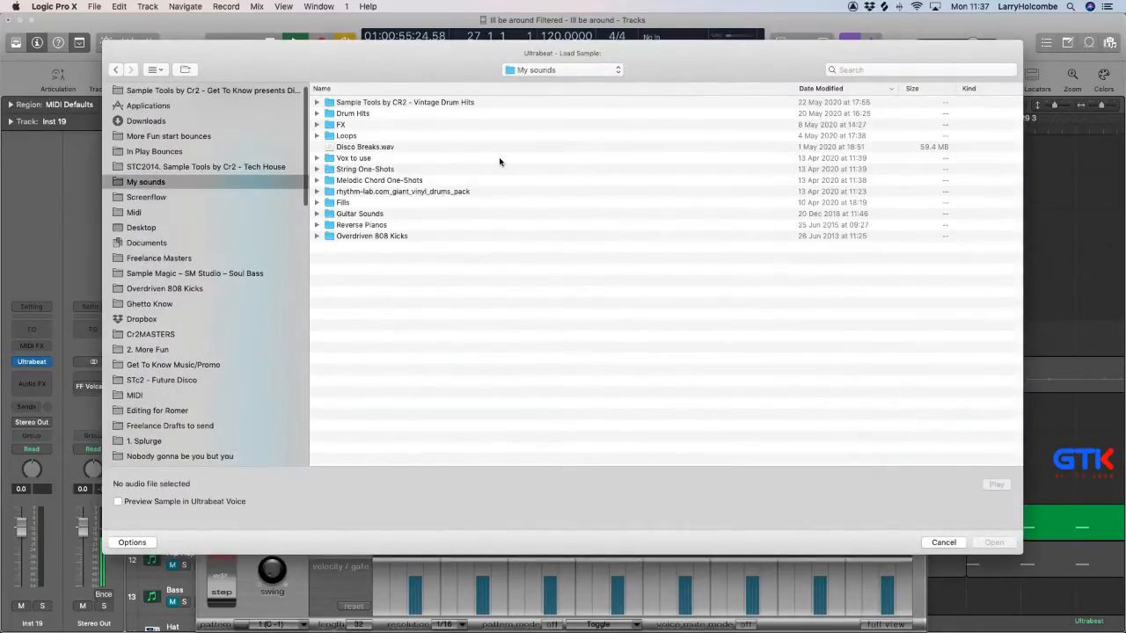
pyautogui.doubleClick(355, 118)
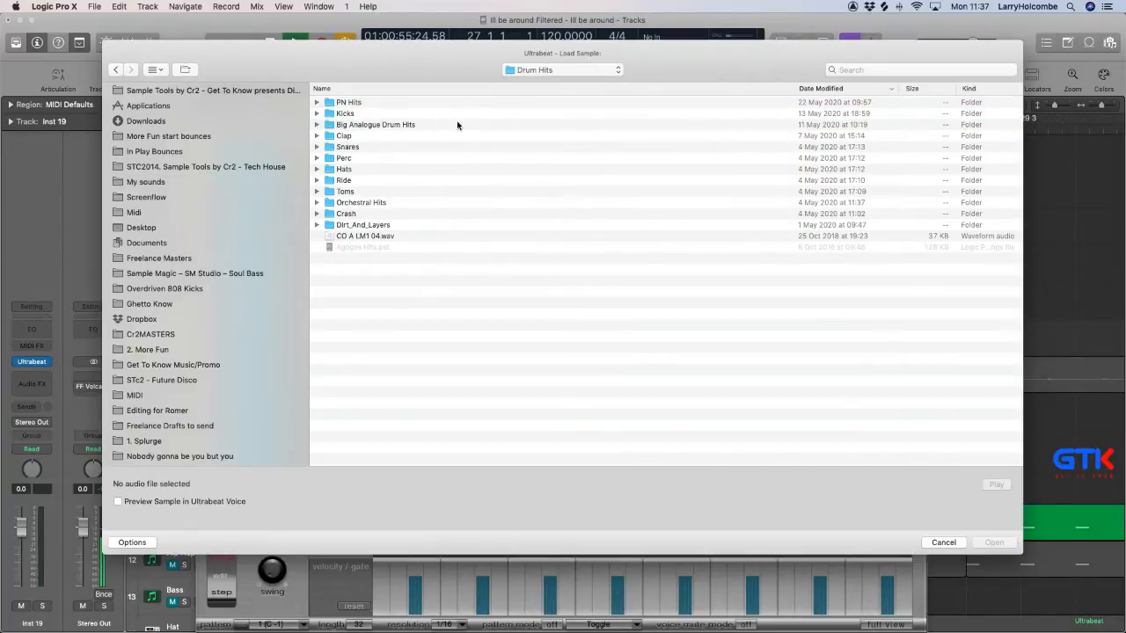
pyautogui.doubleClick(370, 125)
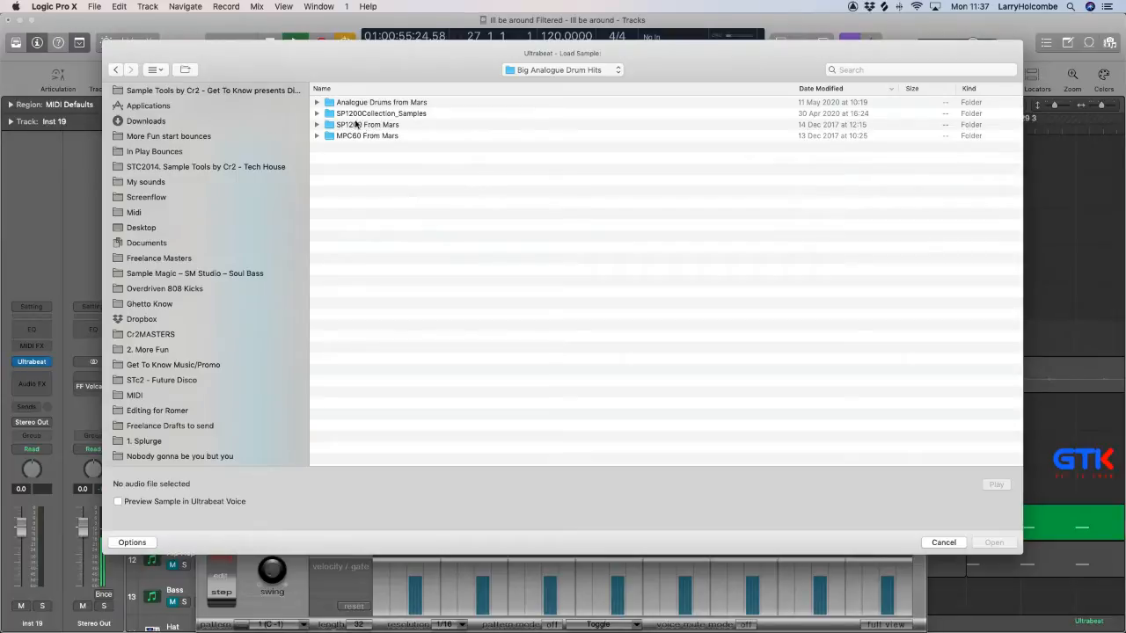
pyautogui.click(116, 69)
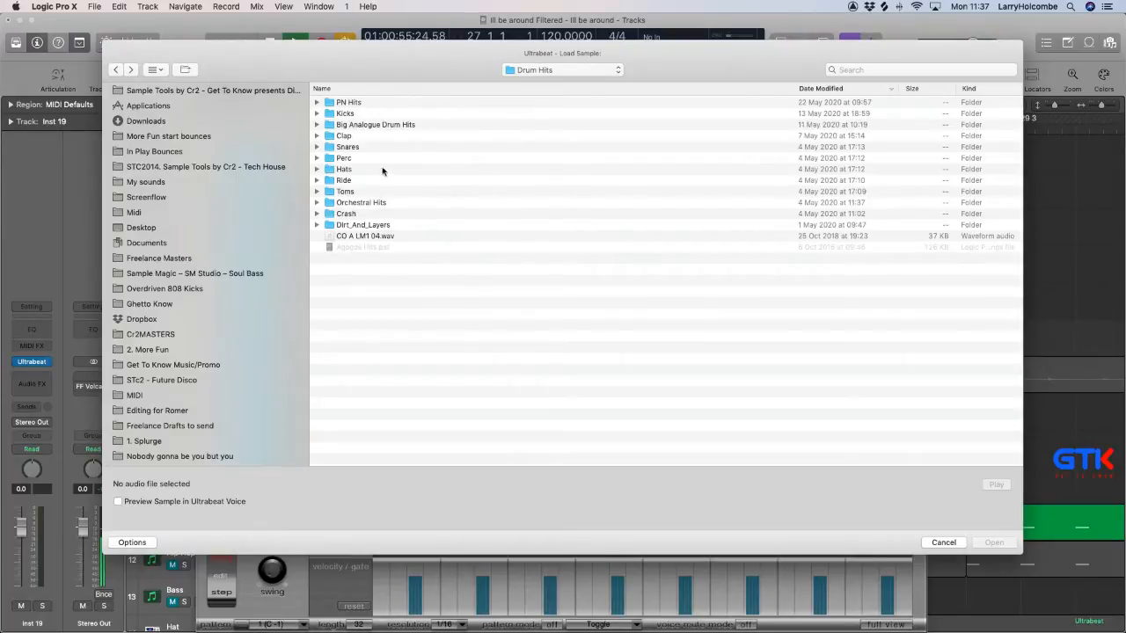
pyautogui.click(354, 171)
pyautogui.doubleClick(414, 169)
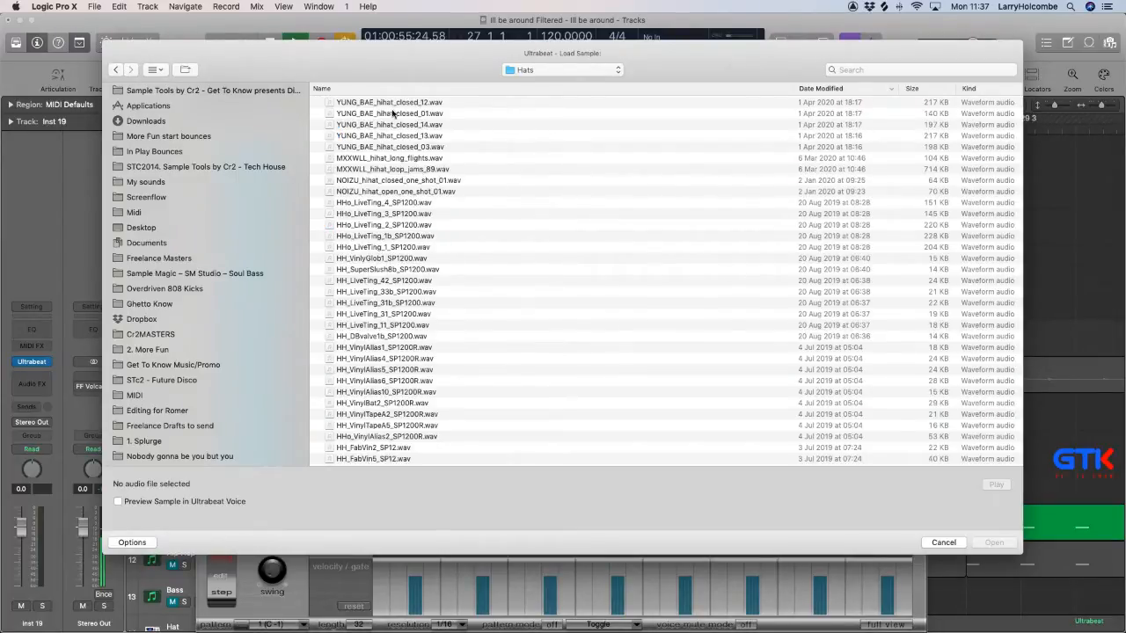
# Preview hh12 open.wav, load it into the Kick 1 voice and set Inst 19's level to -21.5 dB.
pyautogui.scroll(-15, 440, 267)
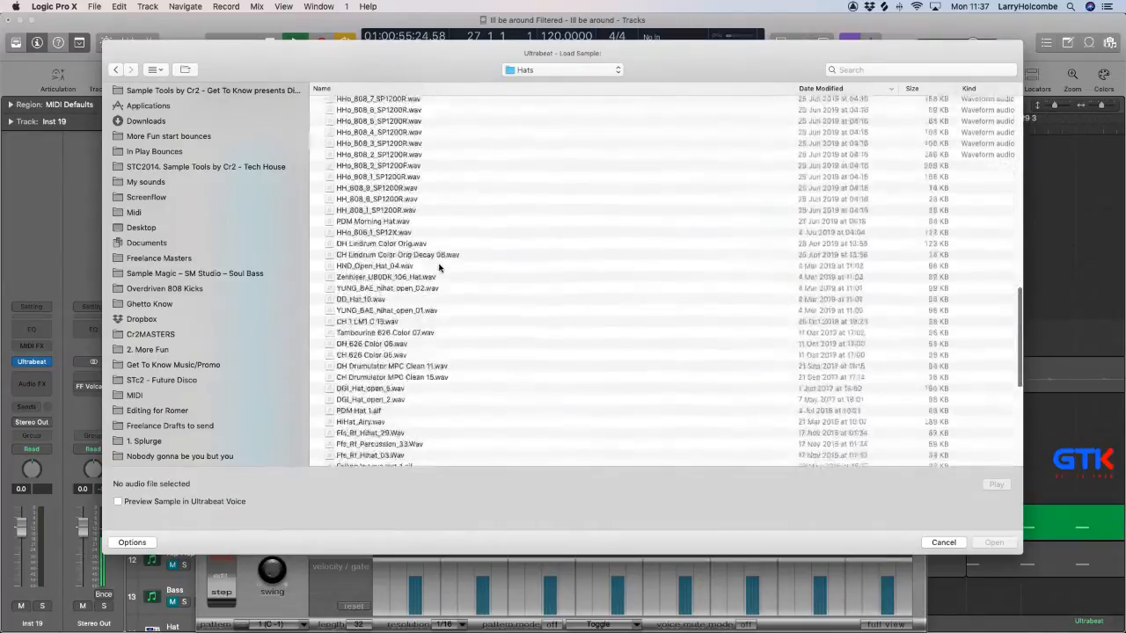
pyautogui.scroll(-10, 440, 268)
pyautogui.click(369, 373)
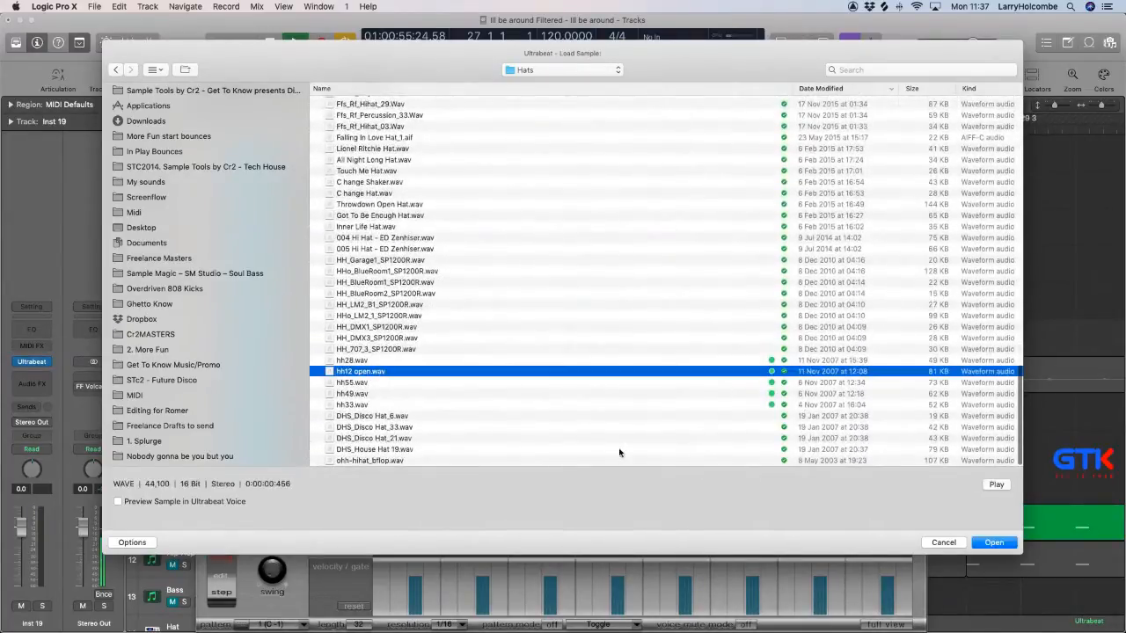
pyautogui.click(995, 485)
pyautogui.click(994, 542)
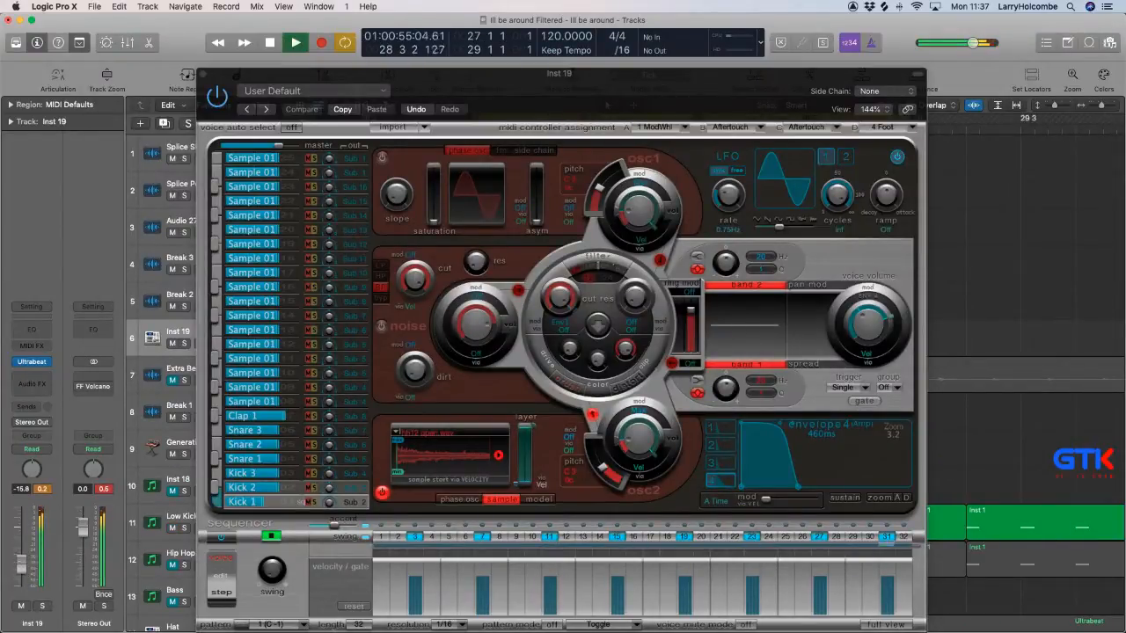
pyautogui.moveTo(22, 561); pyautogui.dragTo(22, 575)
# Replace the Kick 1 voice's sample with HH_LiveTing_11_SP1200.wav and set Inst 19's level to -2.7 dB.
pyautogui.click(426, 432)
pyautogui.click(425, 447)
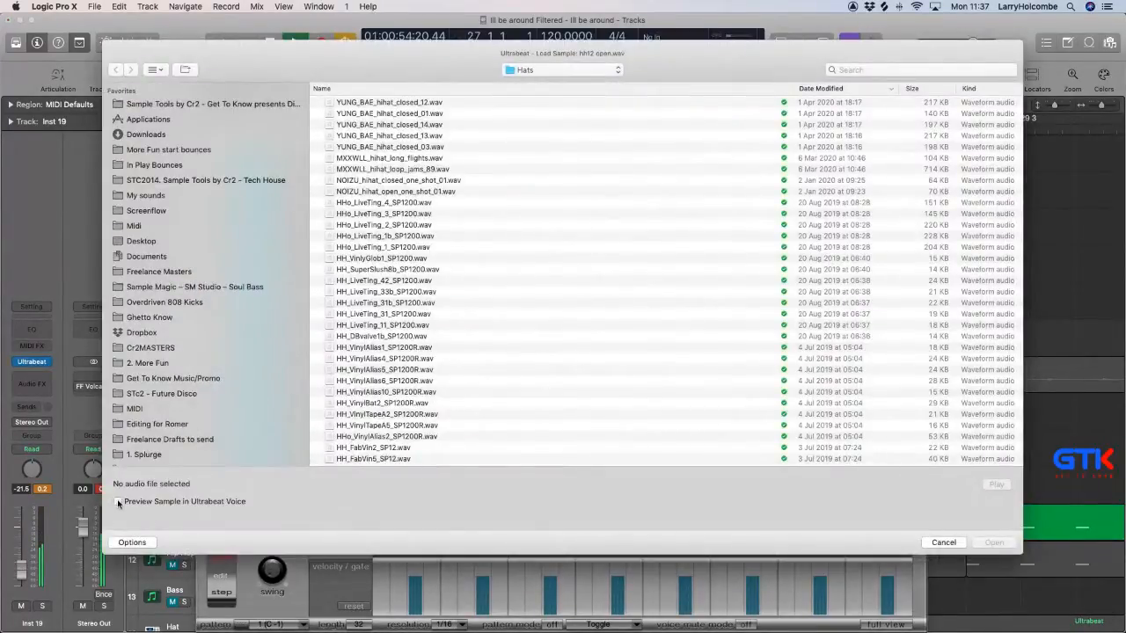
pyautogui.click(401, 259)
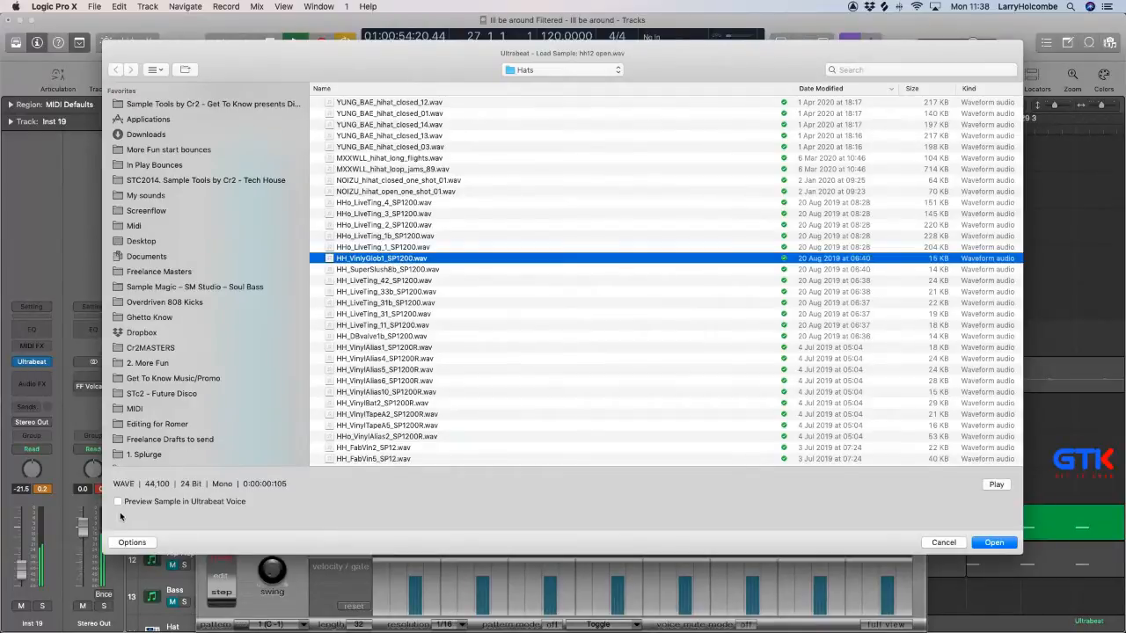
pyautogui.click(409, 314)
pyautogui.click(405, 328)
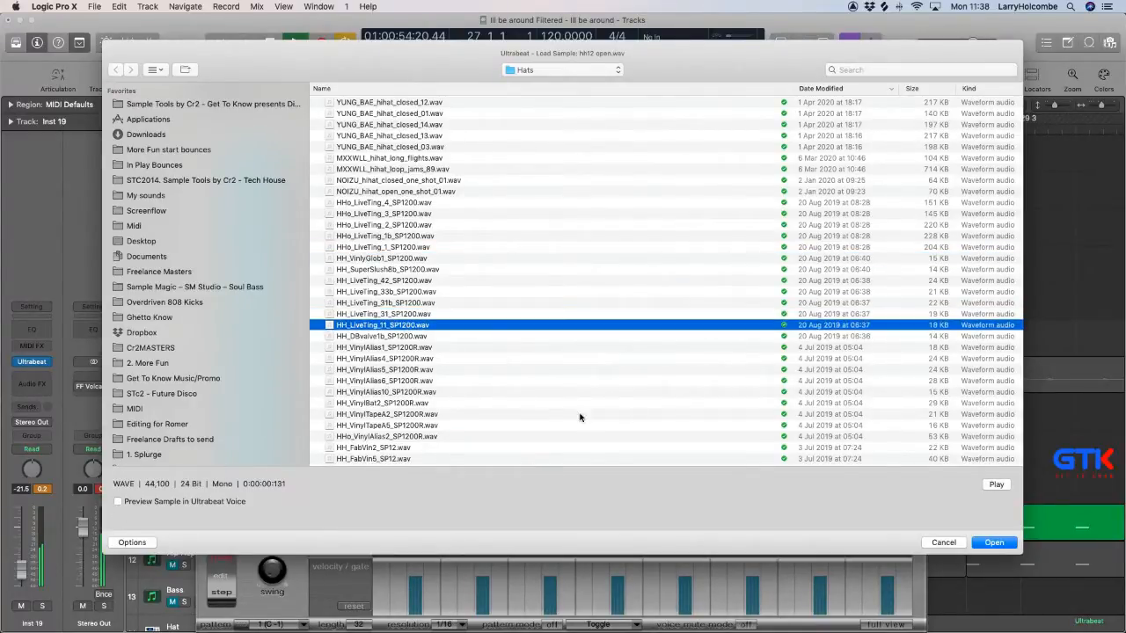
pyautogui.click(998, 542)
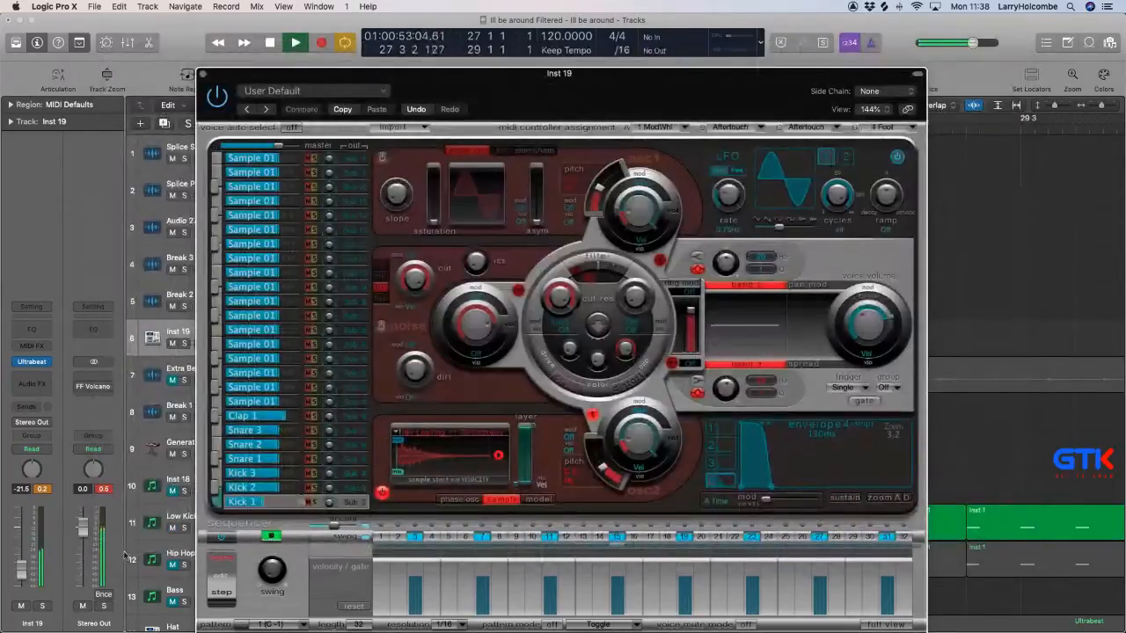
pyautogui.moveTo(19, 567); pyautogui.dragTo(22, 527)
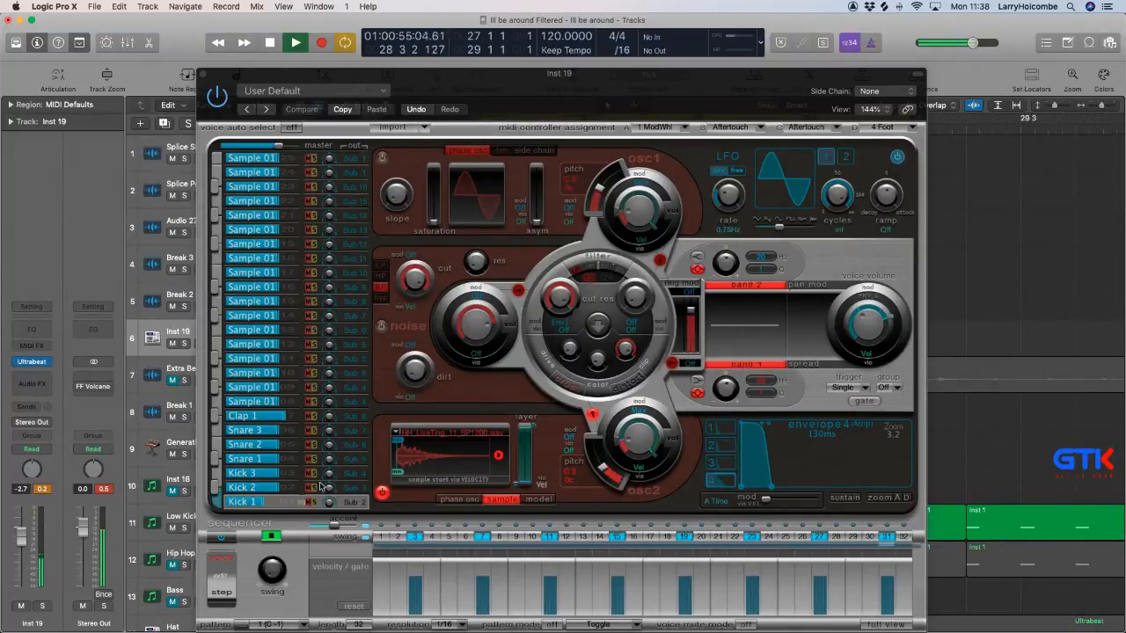
# Stop playback and try to load another sample into Ultrabeat's Kick 1 voice.
pyautogui.press('space')
pyautogui.click(449, 433)
pyautogui.click(425, 446)
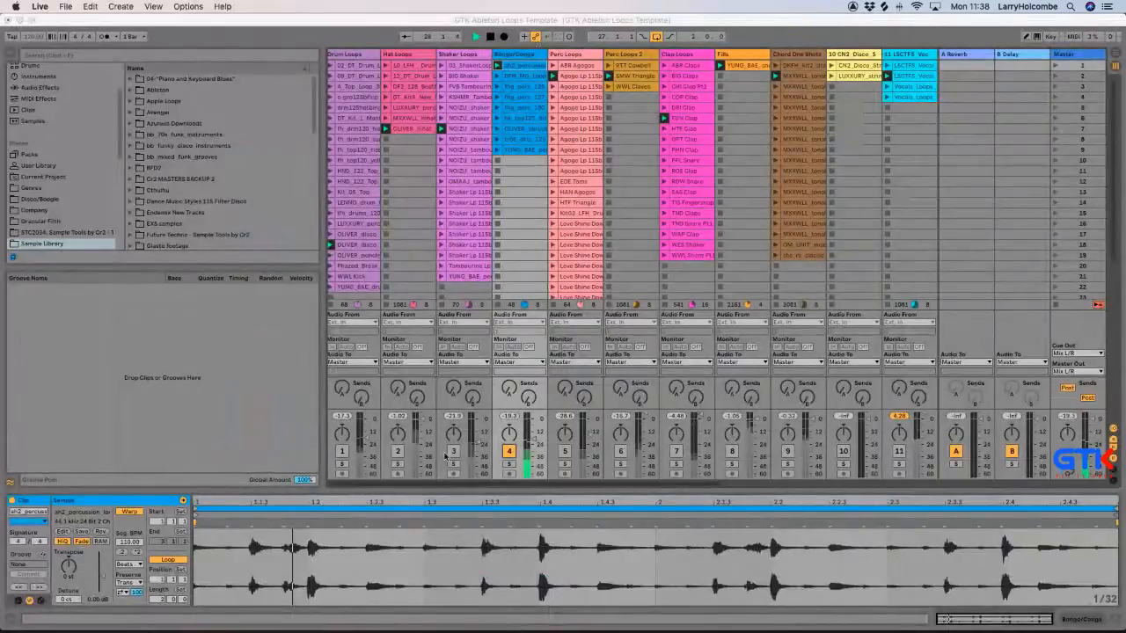
# Try to switch back to Logic Pro from Ableton Live, moving the Live window aside.
pyautogui.press('super+Tab')
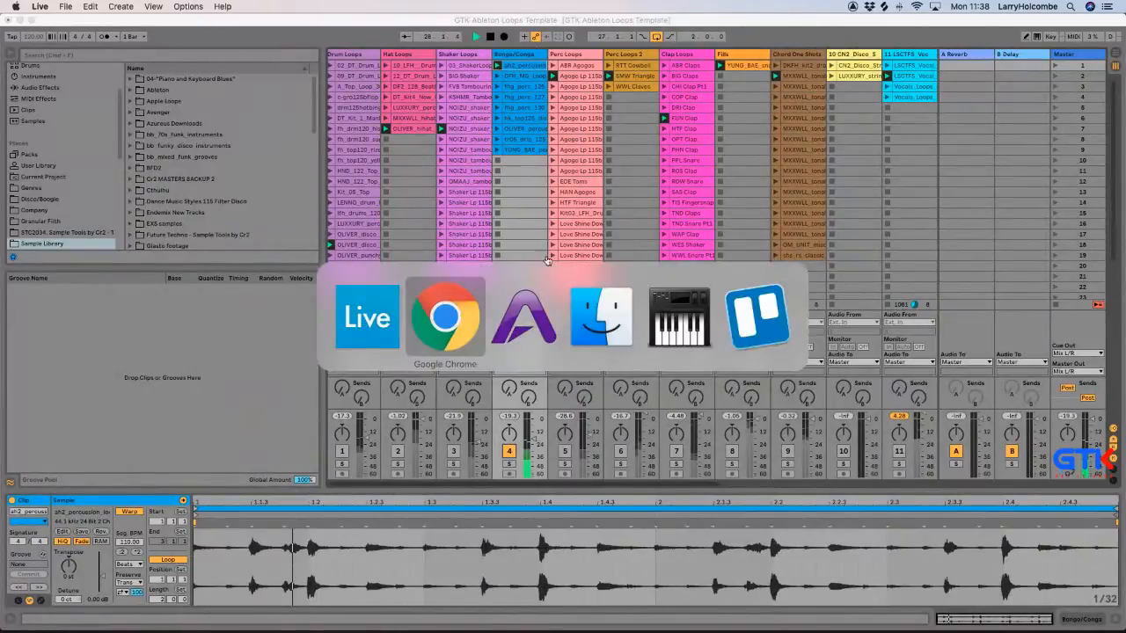
pyautogui.click(229, 20)
pyautogui.moveTo(228, 21); pyautogui.dragTo(230, 21)
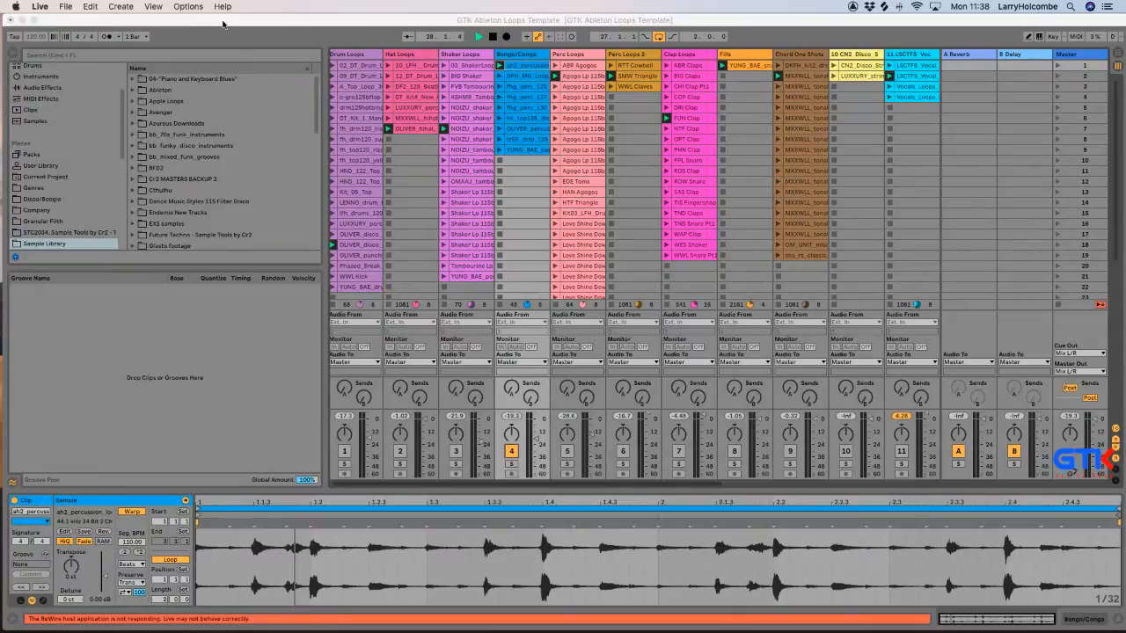
pyautogui.press('super+Tab')
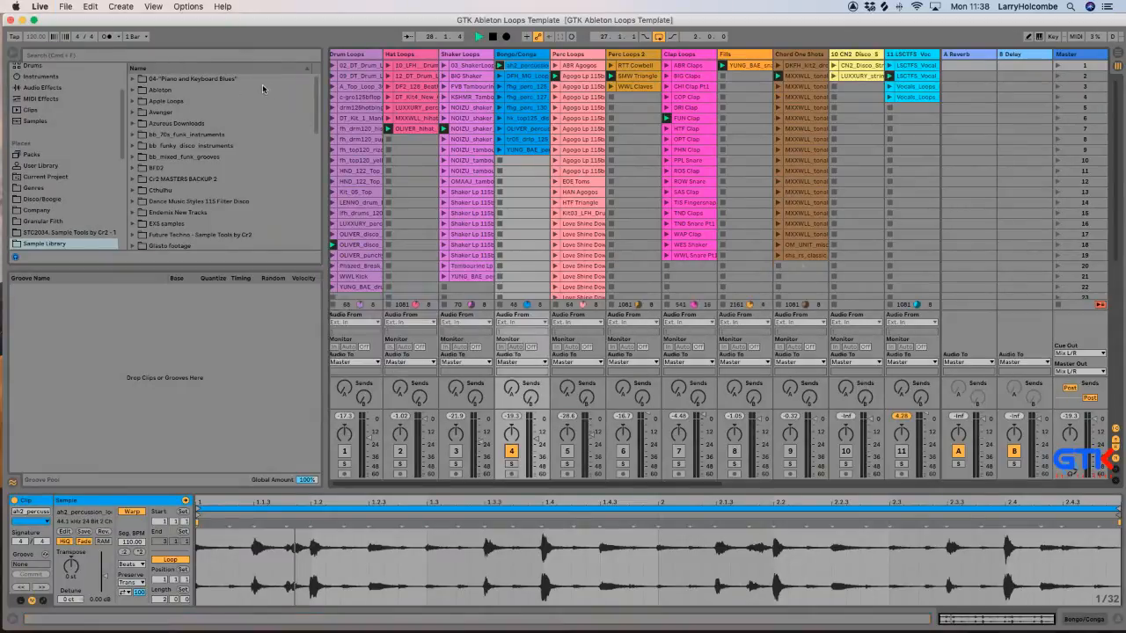
pyautogui.moveTo(99, 19); pyautogui.dragTo(124, 23)
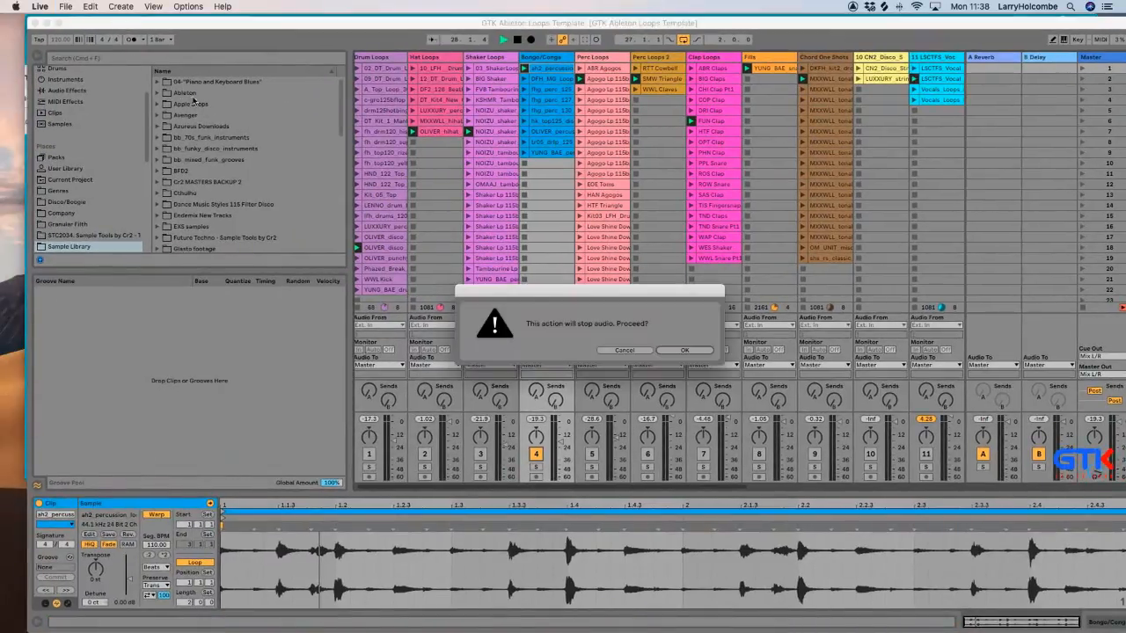
# Accept stopping the audio in Ableton Live and force quit Live.
pyautogui.click(690, 351)
pyautogui.moveTo(418, 616)
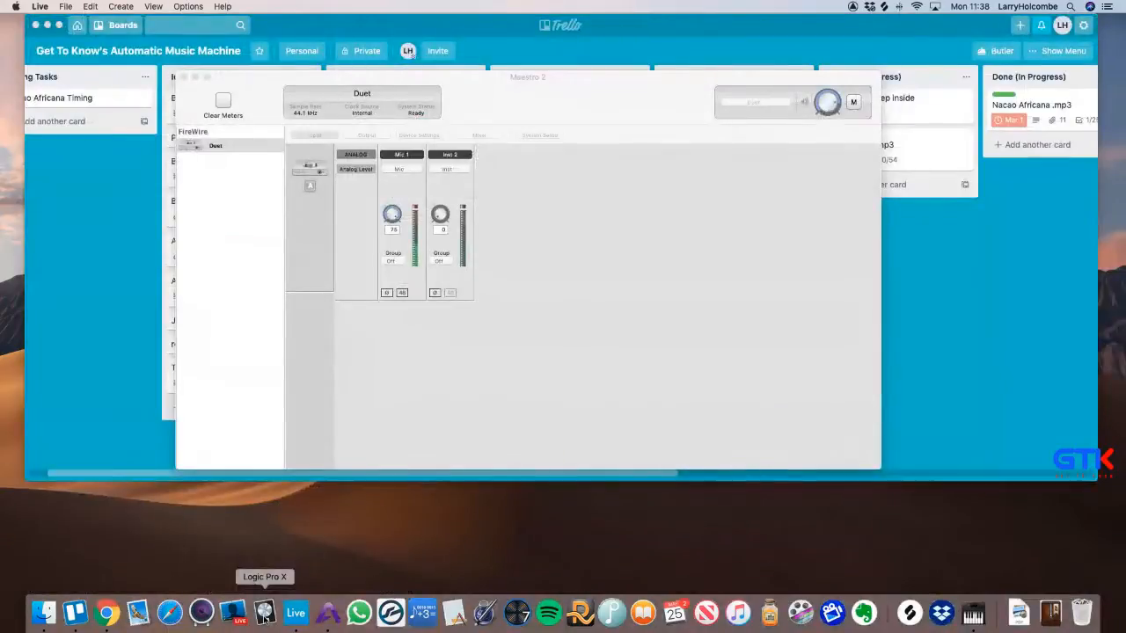
pyautogui.press('cmd+alt+Escape')
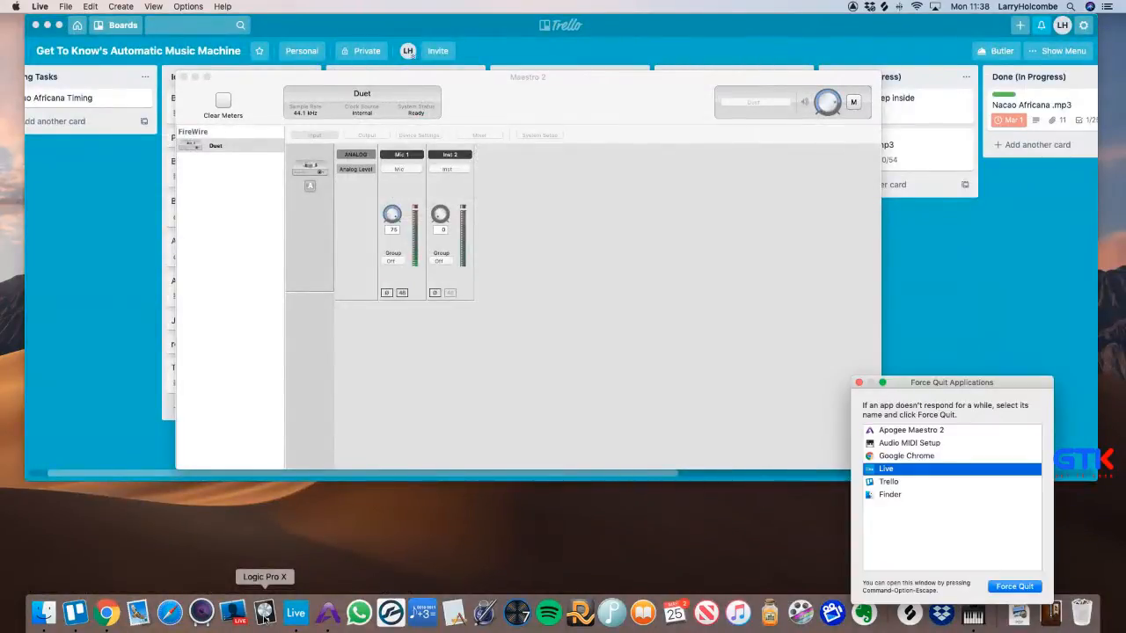
pyautogui.press('Return')
pyautogui.press('Return')
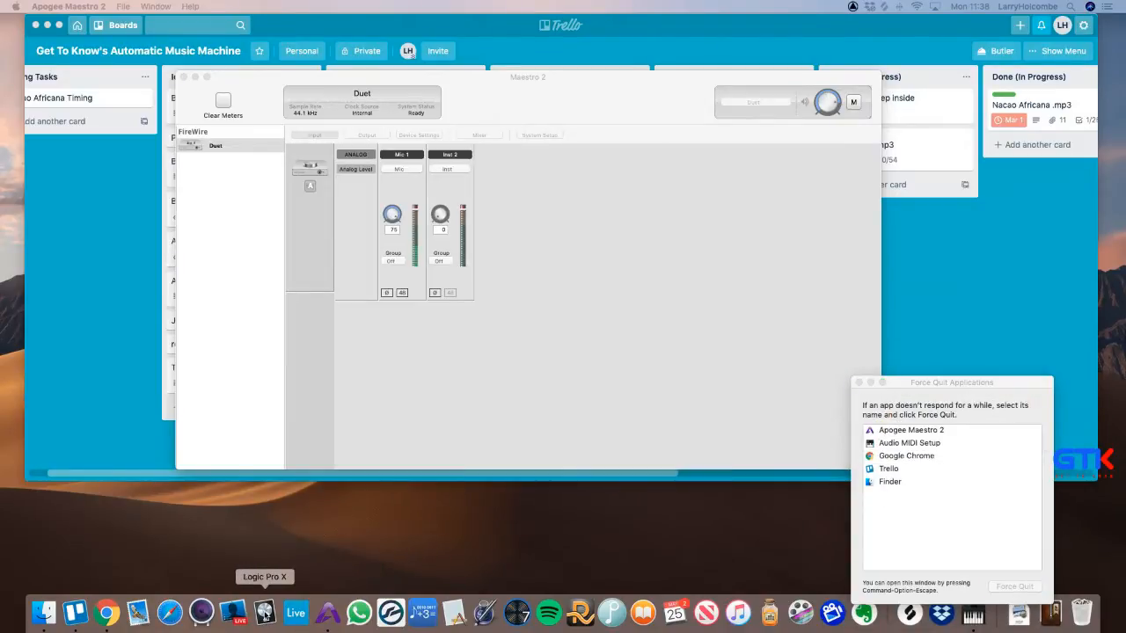
# Relaunch Logic Pro X and bring it to the front.
pyautogui.click(264, 613)
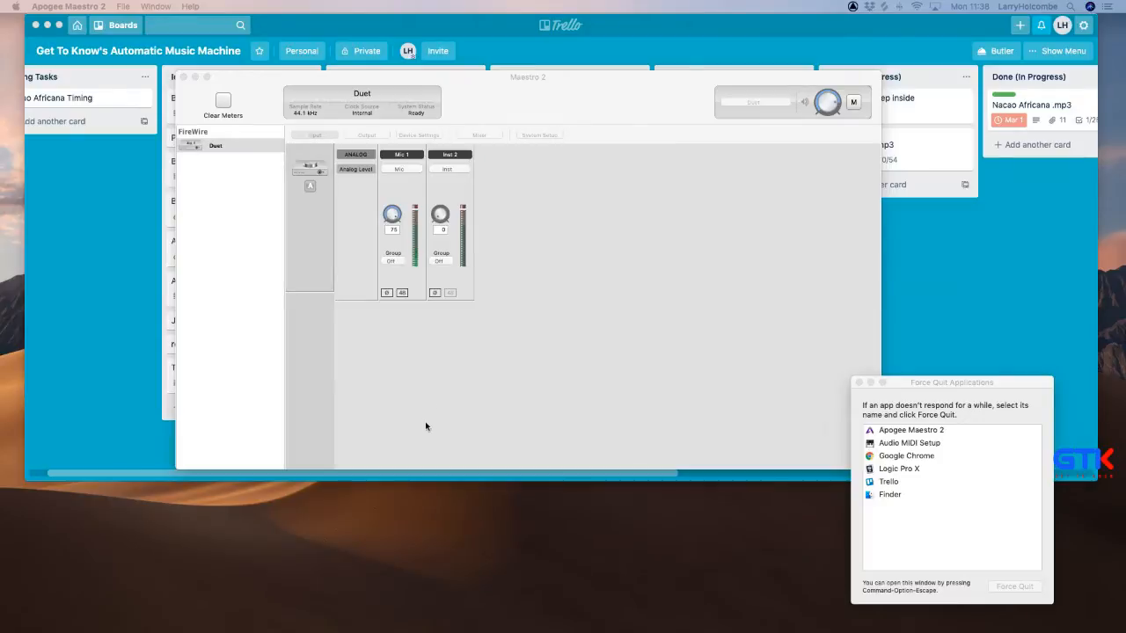
pyautogui.press('super+Tab')
pyautogui.press('super+shift+Tab')
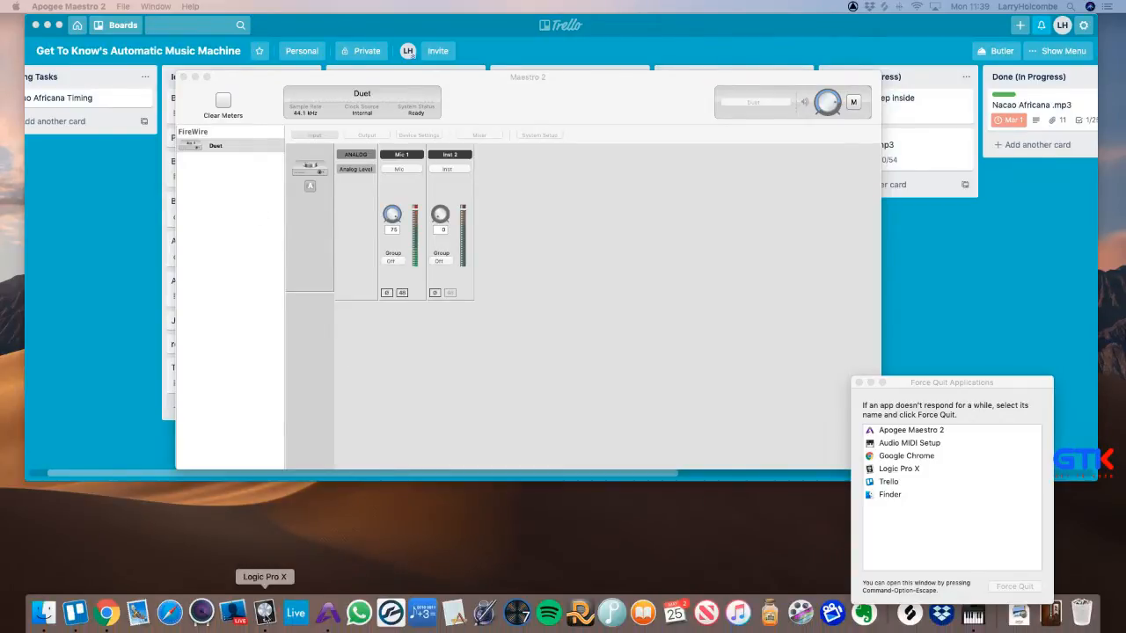
pyautogui.press('super+Tab')
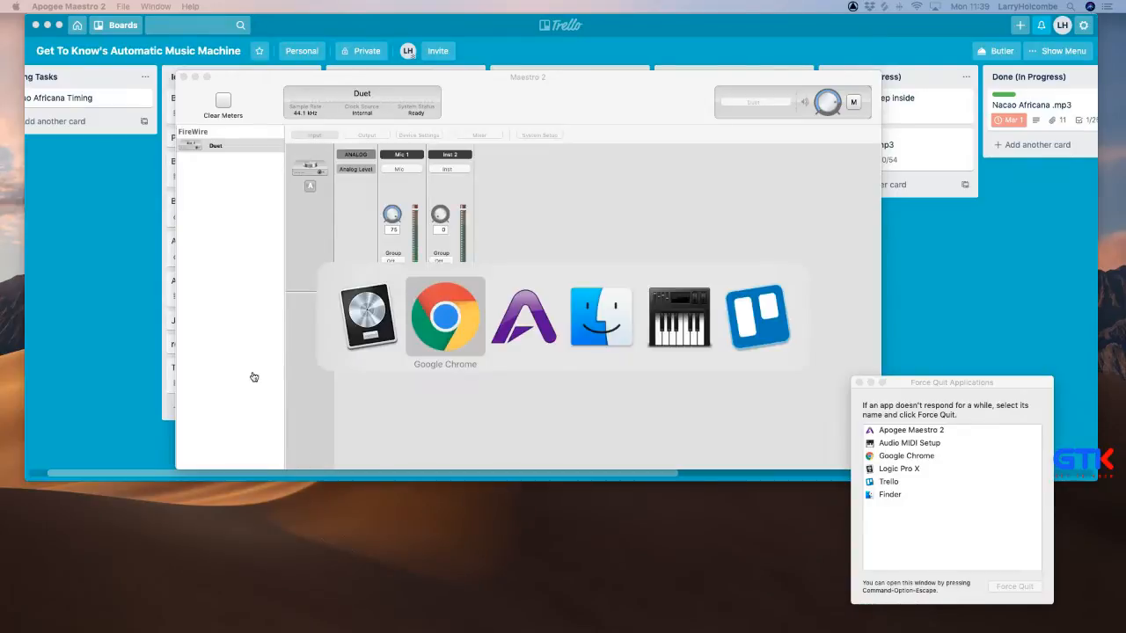
pyautogui.click(365, 332)
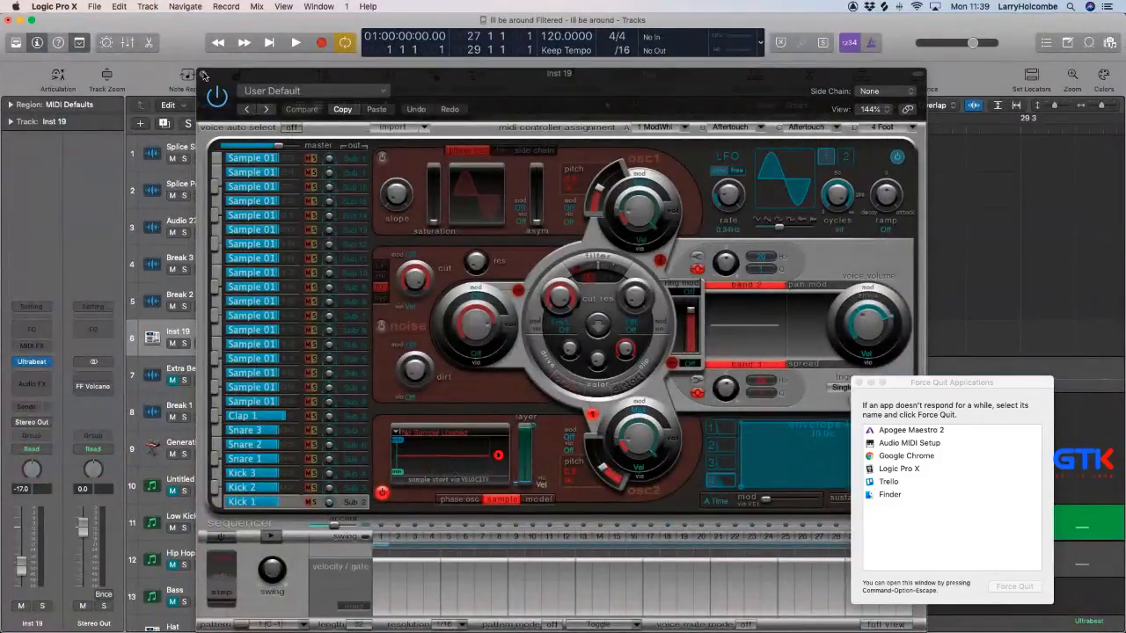
# Start playback and turn on the step sequencer in Inst 19's Ultrabeat.
pyautogui.click(205, 75)
pyautogui.press('space')
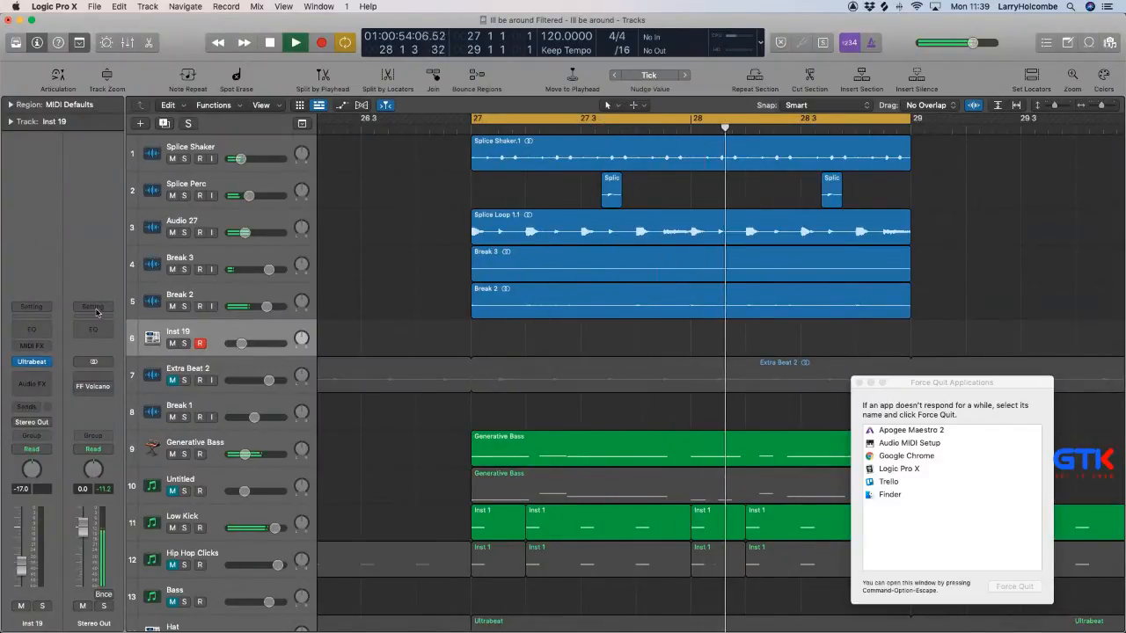
pyautogui.click(33, 361)
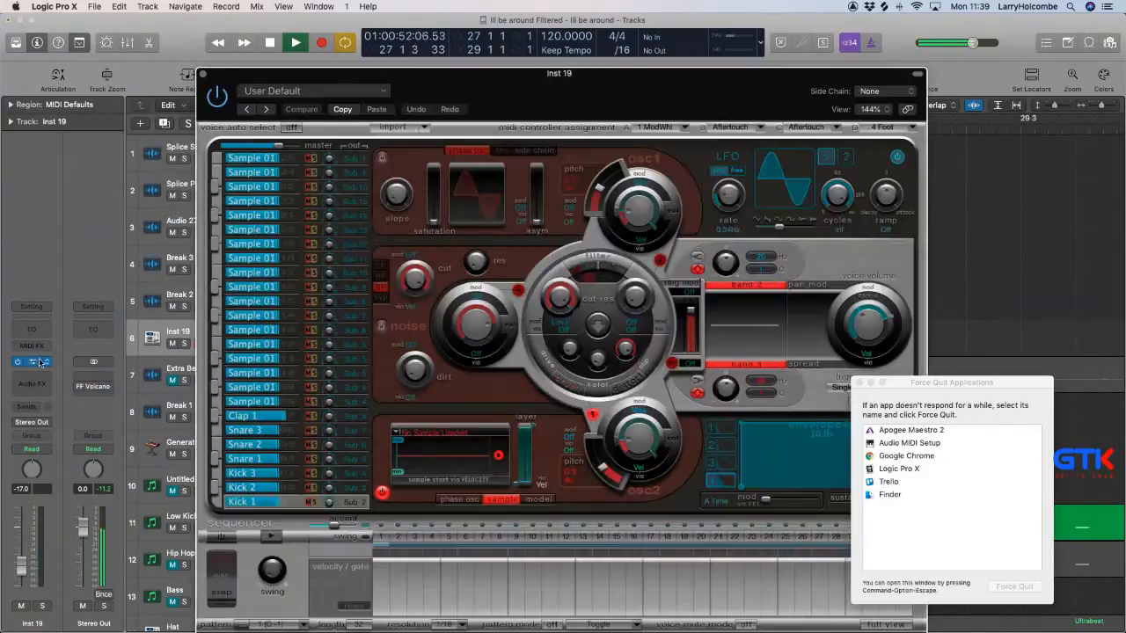
pyautogui.click(227, 537)
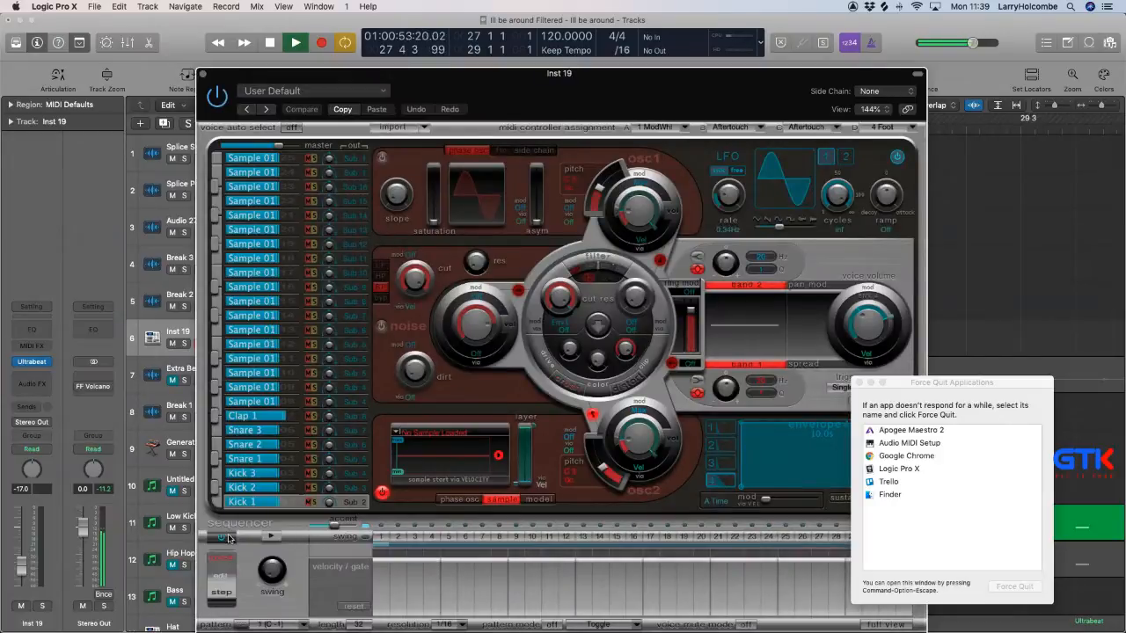
# Add every upbeat to the Kick 1 voice's sequence and set Inst 19's level to -9.6 dB.
pyautogui.rightClick(403, 533)
pyautogui.click(442, 591)
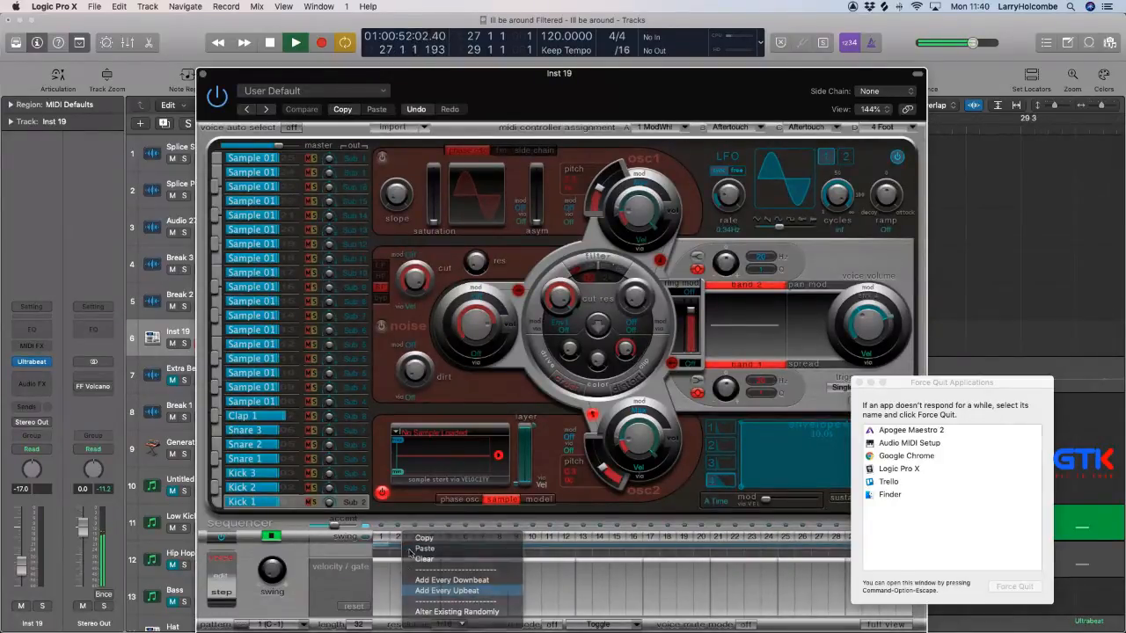
pyautogui.moveTo(27, 571); pyautogui.dragTo(27, 559)
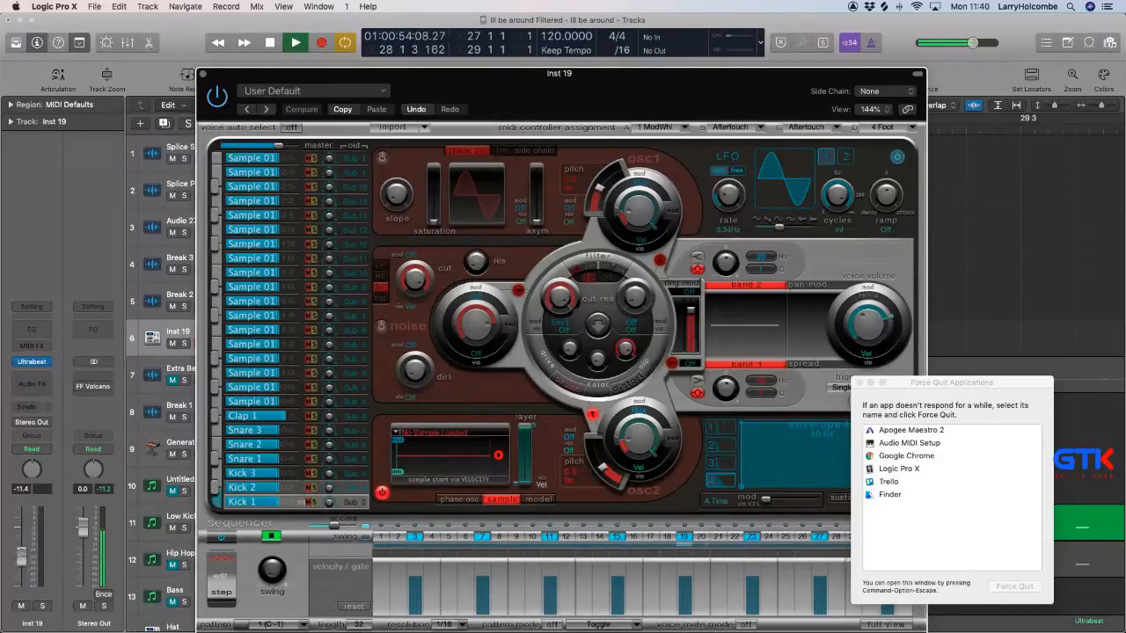
# Open the Hats folder in Ultrabeat's sample loader and move the Force Quit Applications window out of the way.
pyautogui.click(414, 435)
pyautogui.click(427, 449)
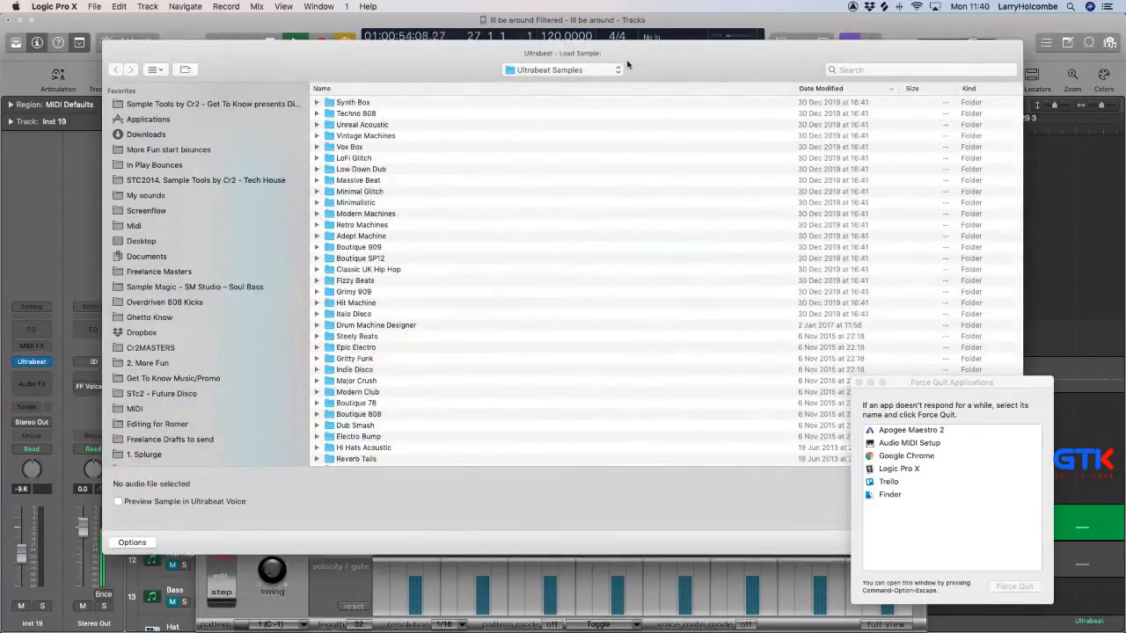
pyautogui.click(618, 70)
pyautogui.click(563, 163)
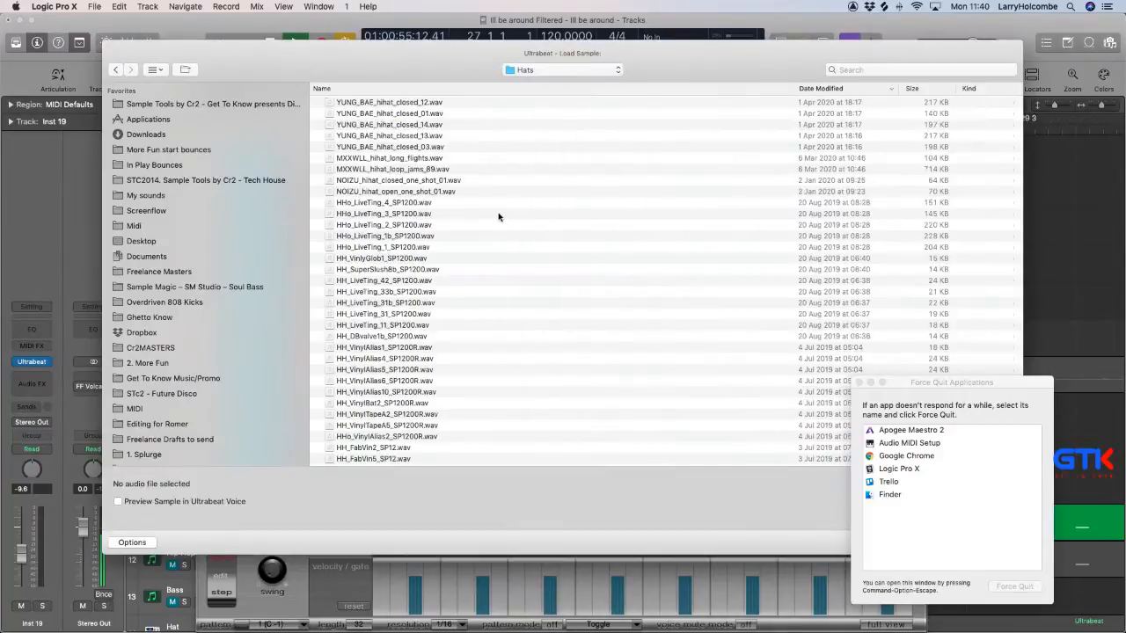
pyautogui.click(462, 258)
pyautogui.moveTo(943, 387); pyautogui.dragTo(1118, 378)
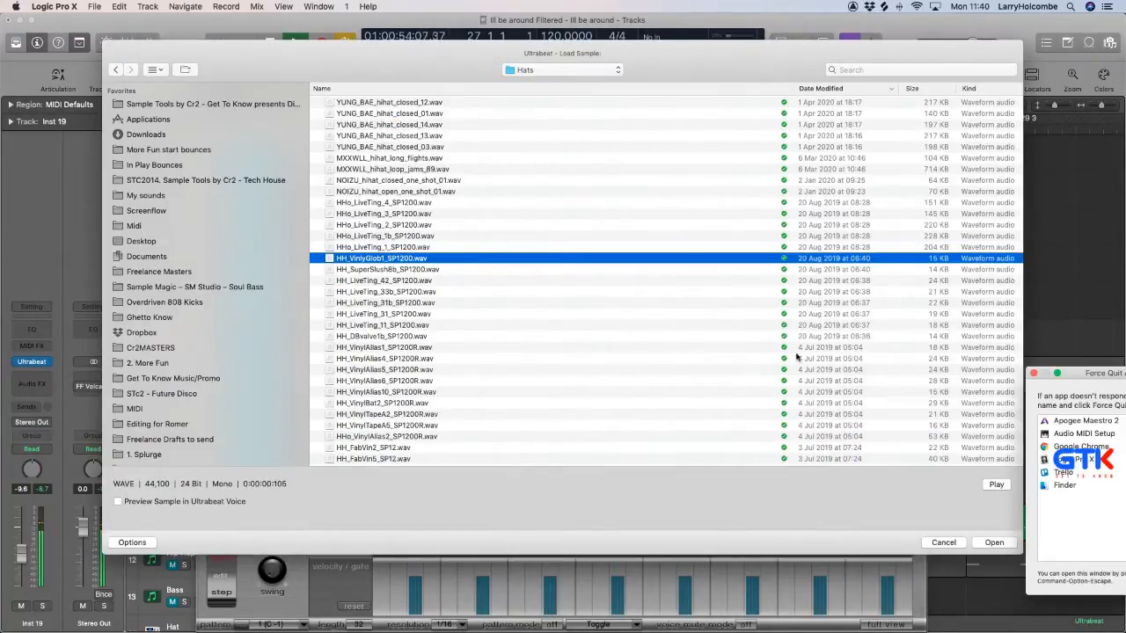
# Browse the hi-hat samples in the Hats folder and load HH_FabVin7_SP12.wav into Ultrabeat's Kick 1 voice.
pyautogui.click(482, 292)
pyautogui.click(447, 325)
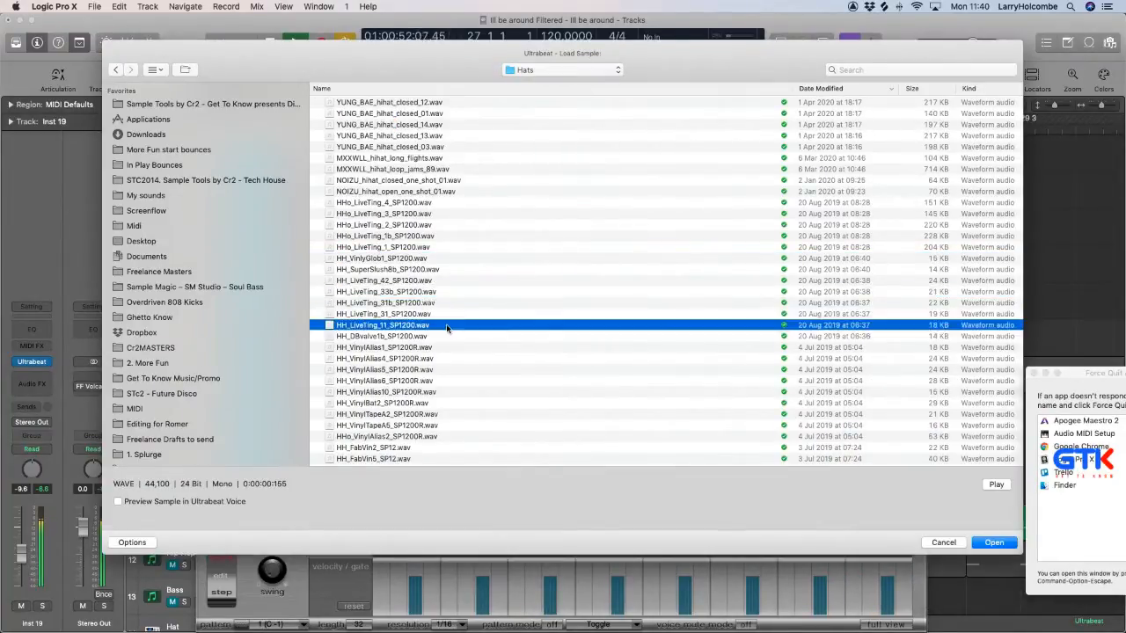
pyautogui.click(446, 348)
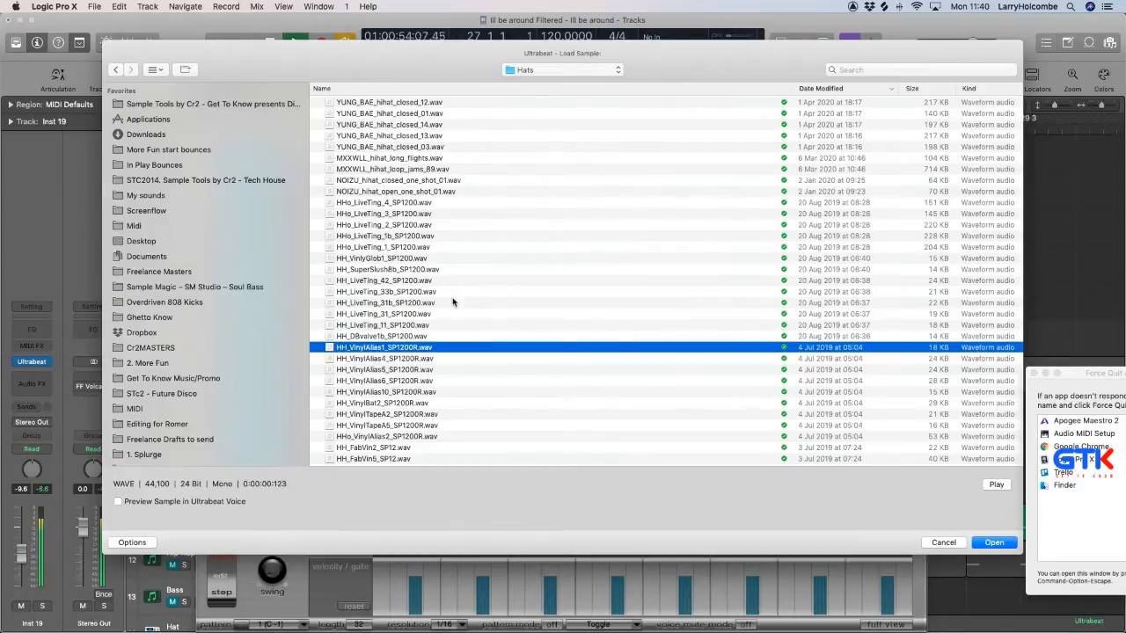
pyautogui.scroll(-4, 428, 247)
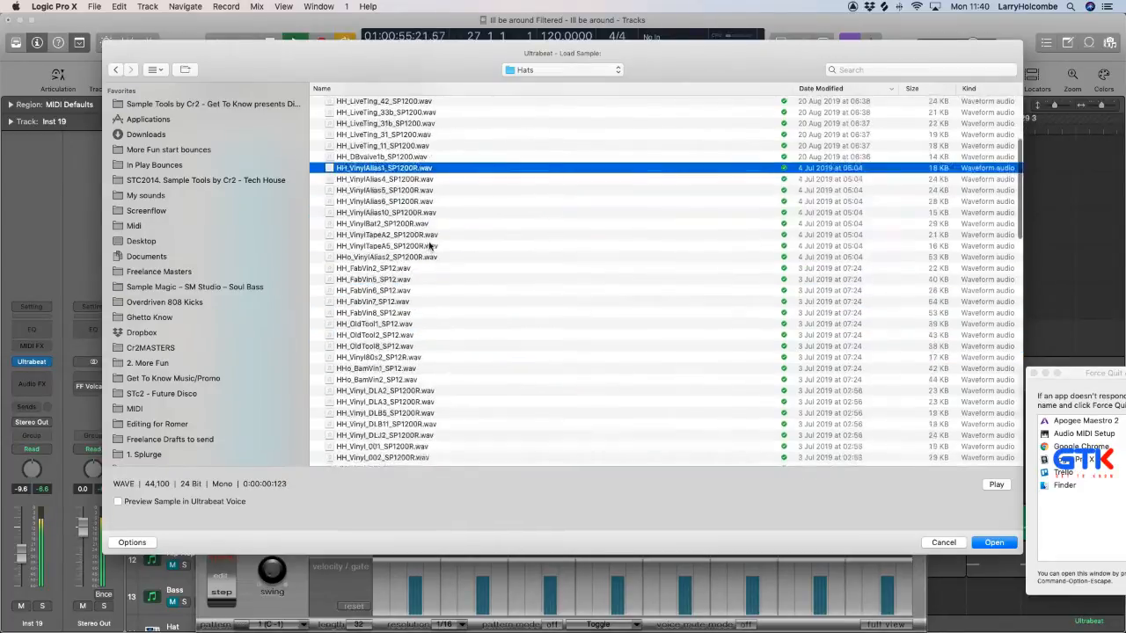
pyautogui.click(420, 257)
pyautogui.scroll(-1, 414, 247)
pyautogui.click(395, 220)
pyautogui.scroll(-1, 395, 220)
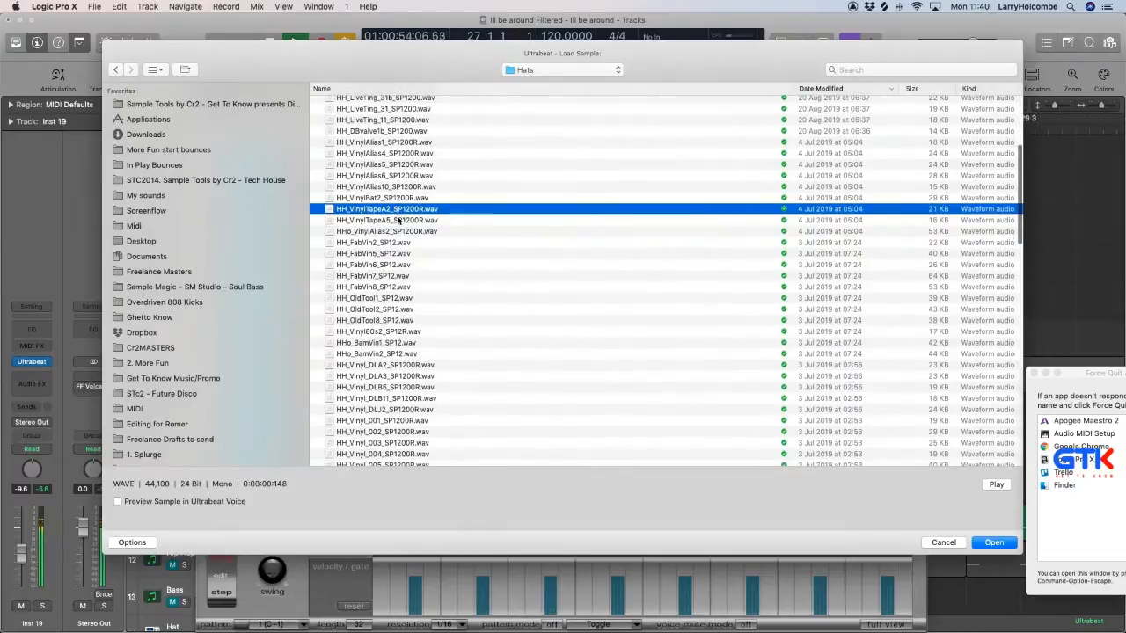
pyautogui.click(385, 257)
pyautogui.scroll(-3, 397, 255)
pyautogui.click(385, 232)
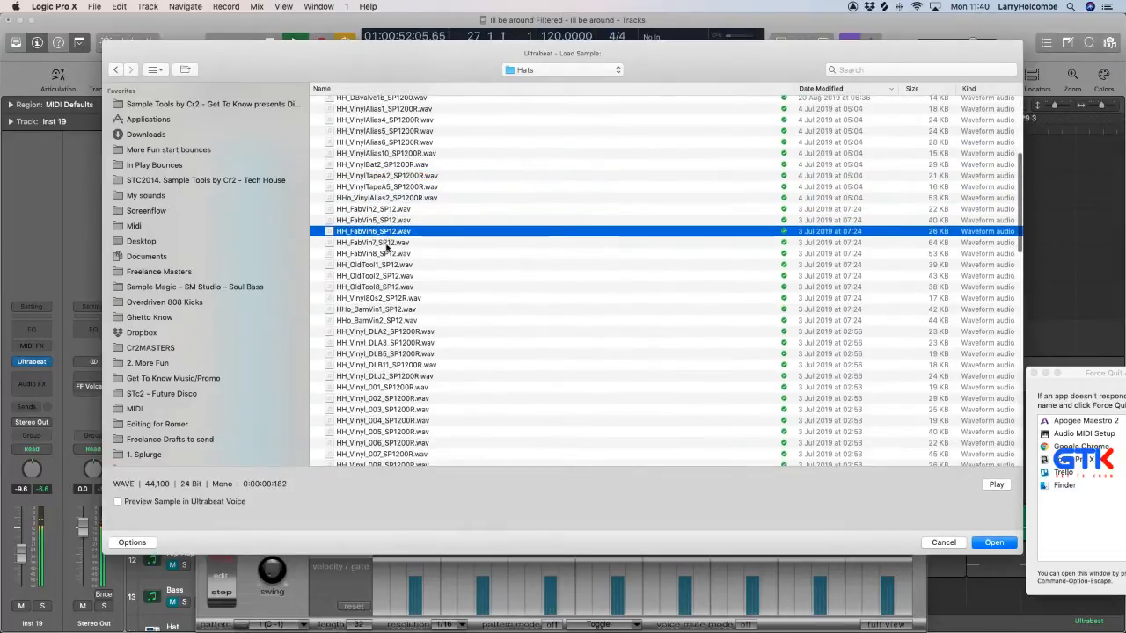
pyautogui.click(378, 244)
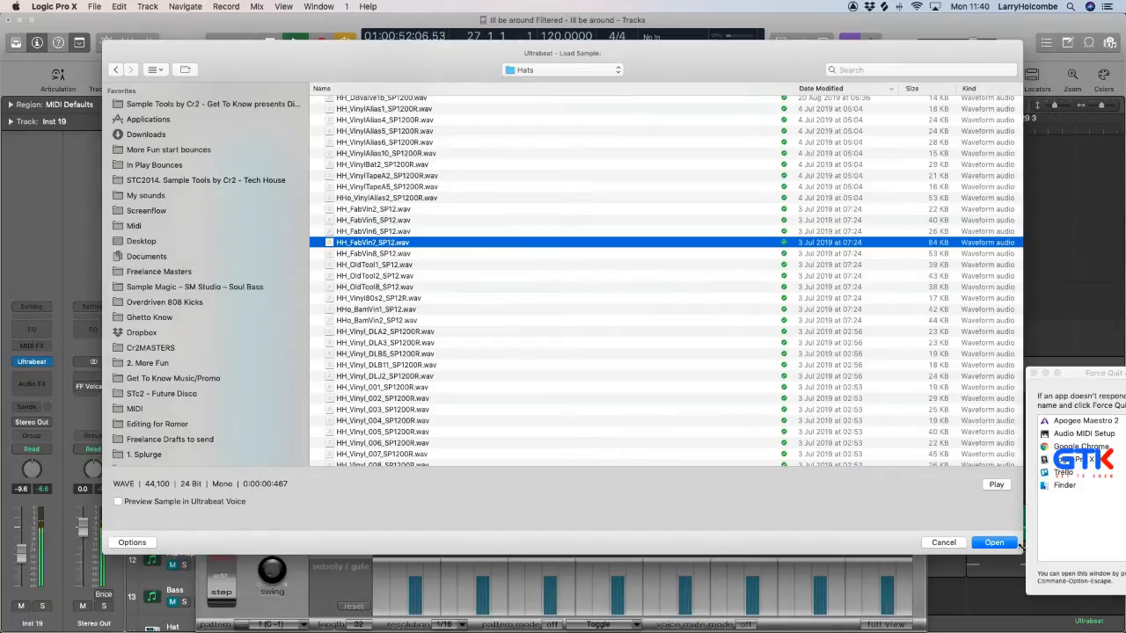
pyautogui.press('Return')
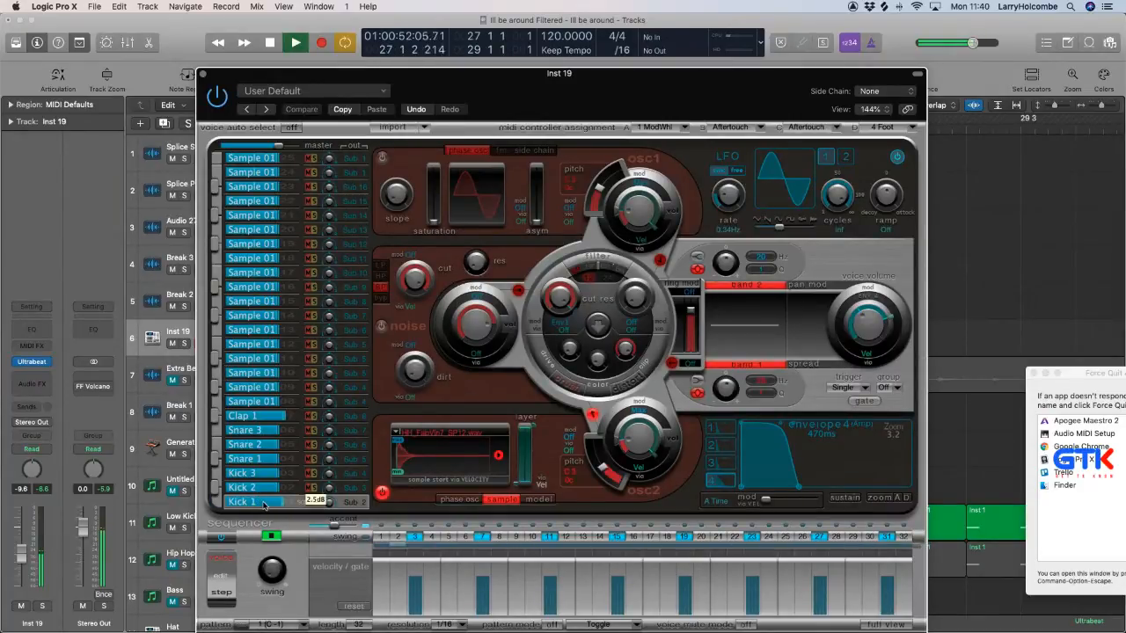
# Close Ultrabeat, select the Generative Bass track and play the two-bar loop to hear the bass with the new hi-hat.
pyautogui.click(255, 158)
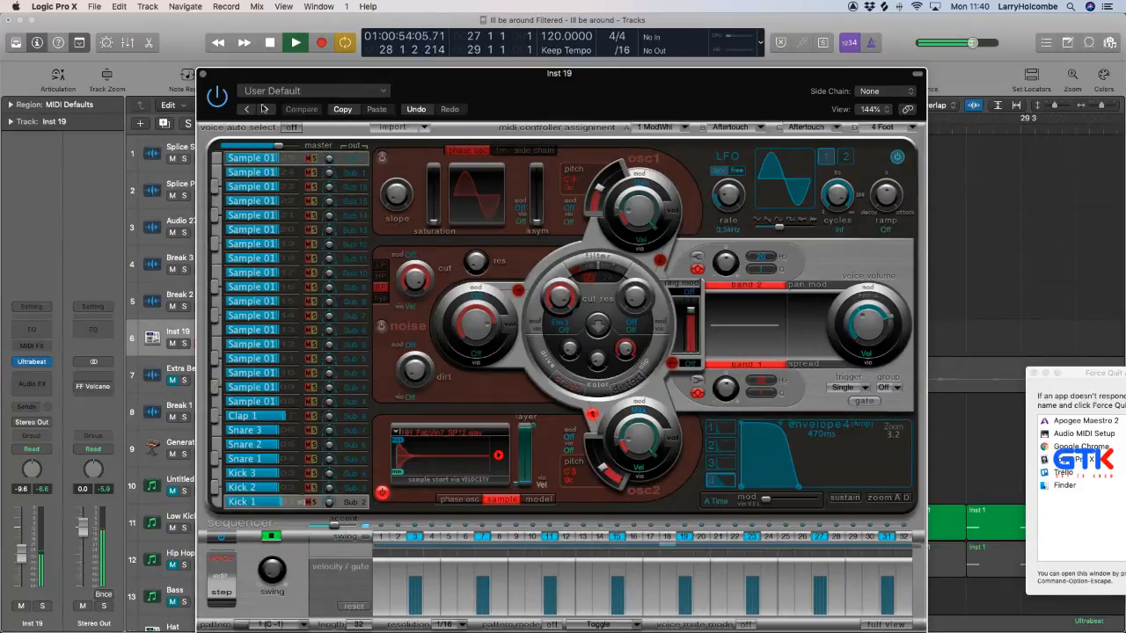
pyautogui.click(204, 76)
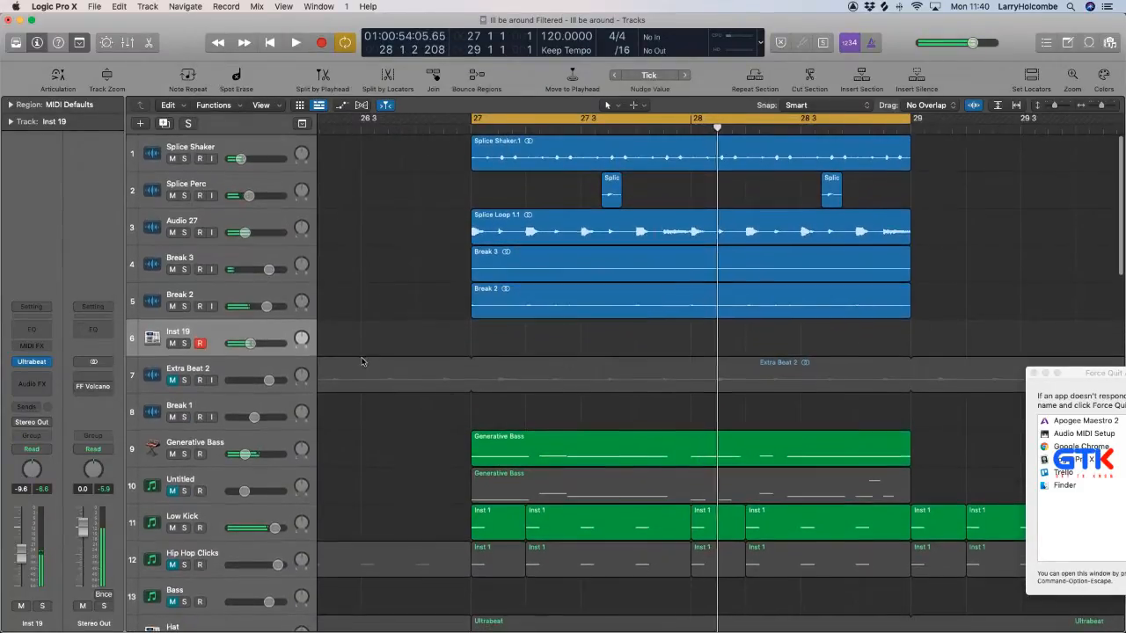
pyautogui.click(240, 442)
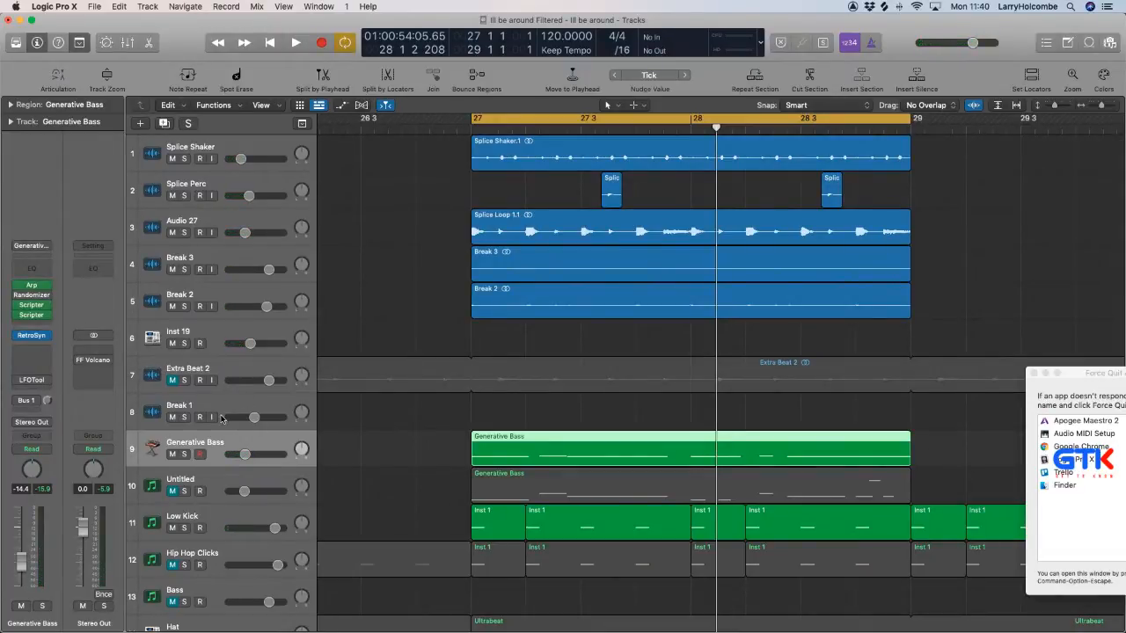
pyautogui.press('space')
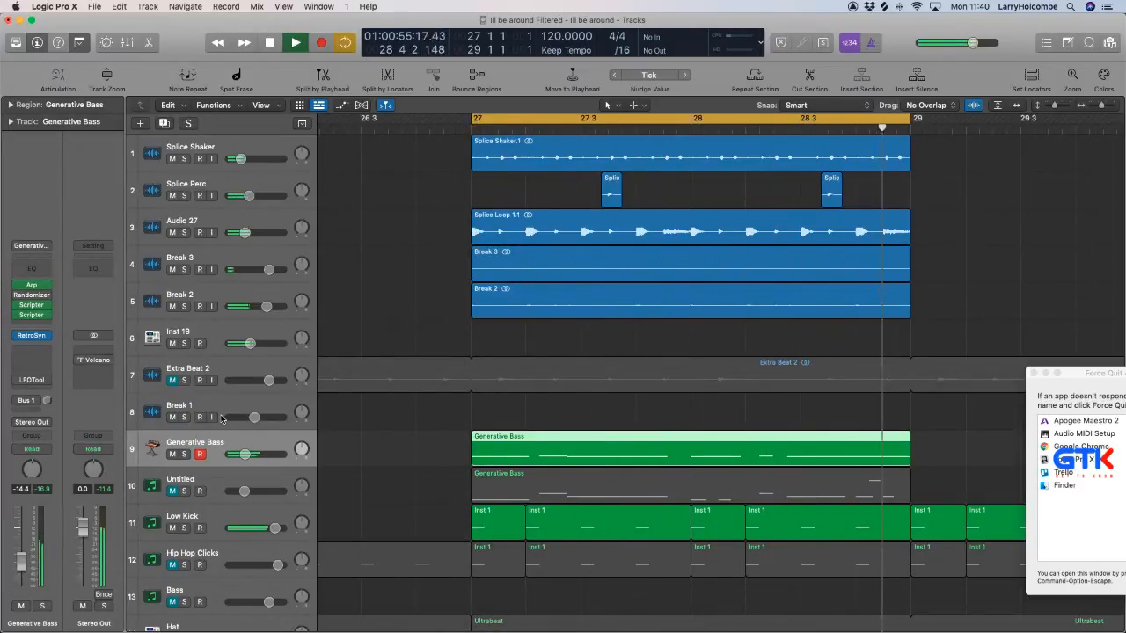
pyautogui.click(377, 309)
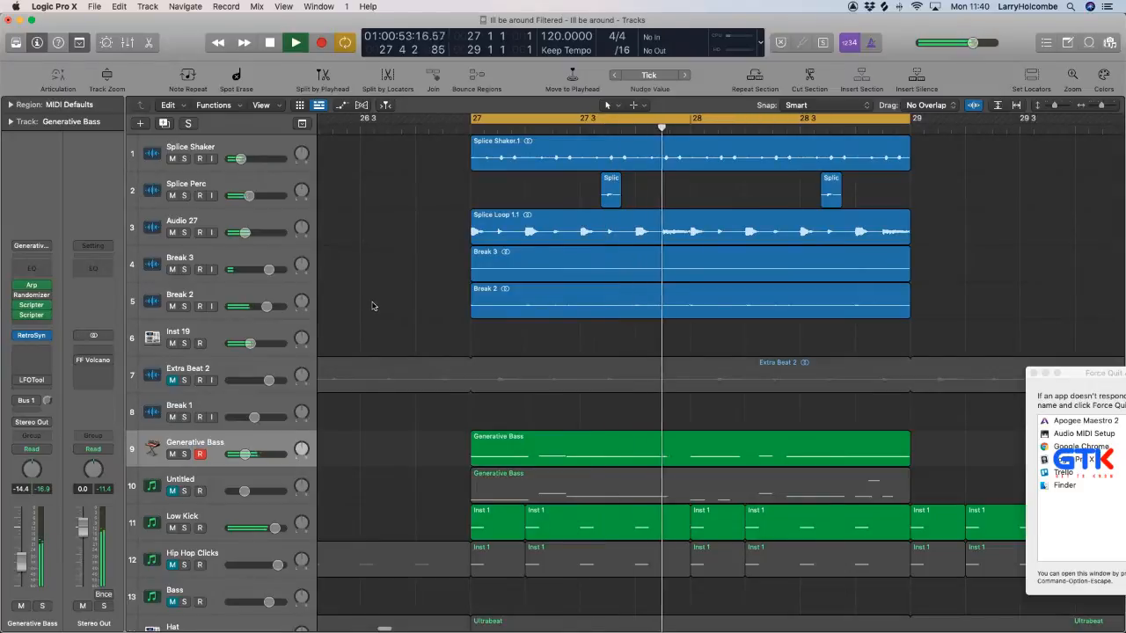
pyautogui.press('space')
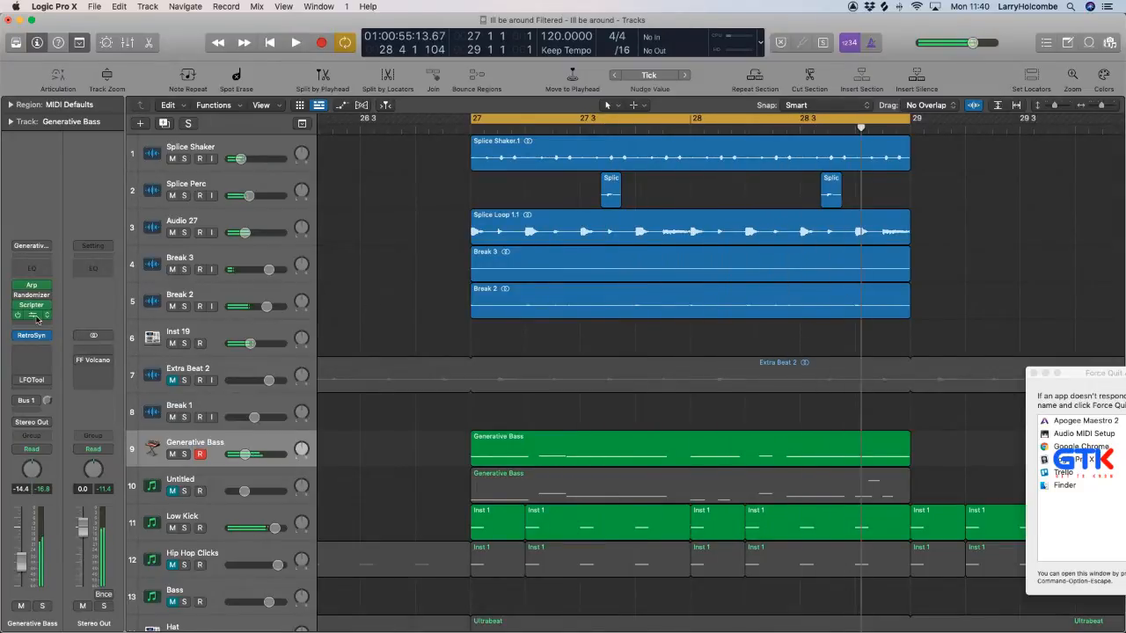
# Set the Note Length in the Generative Bass track's Arpeggiator options to 61% and close the plug-in.
pyautogui.click(32, 286)
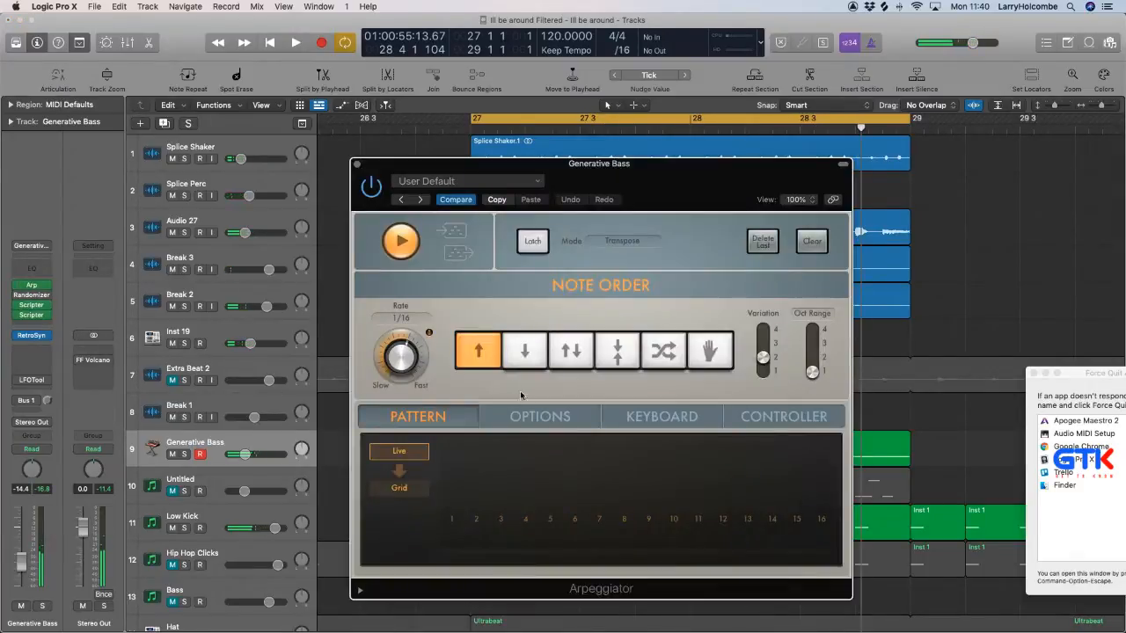
pyautogui.moveTo(464, 173); pyautogui.dragTo(467, 139)
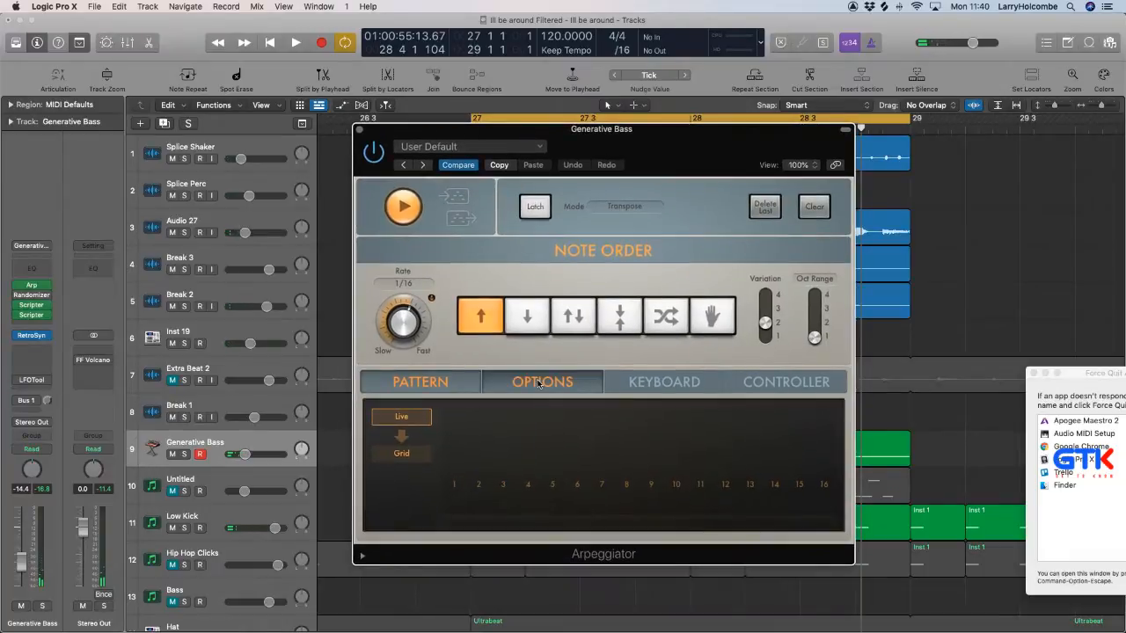
pyautogui.click(539, 384)
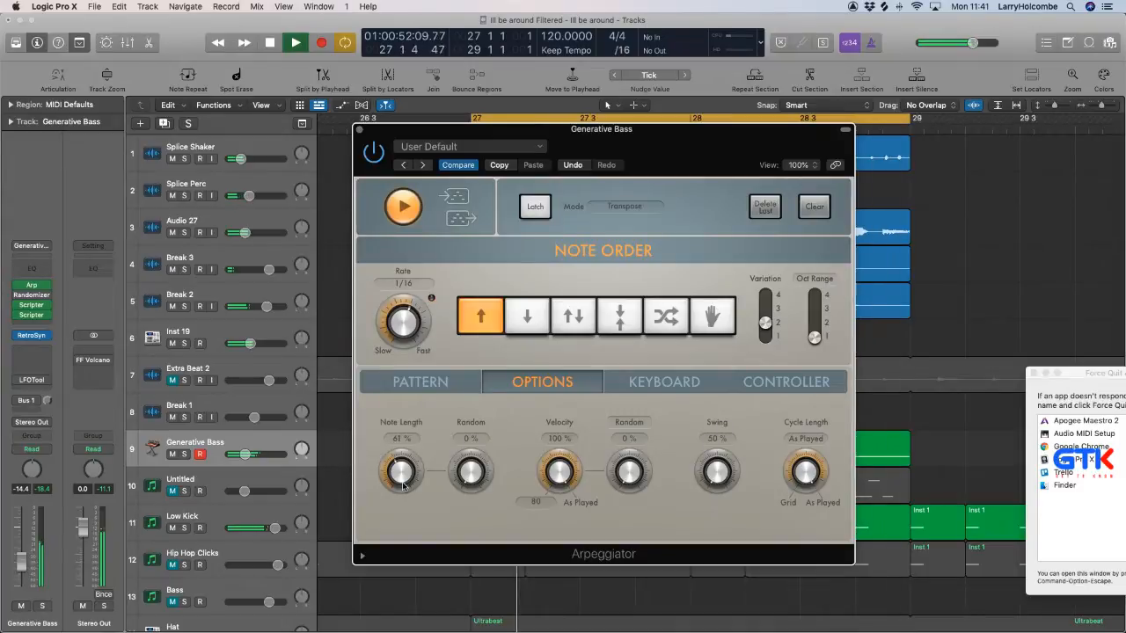
pyautogui.click(359, 131)
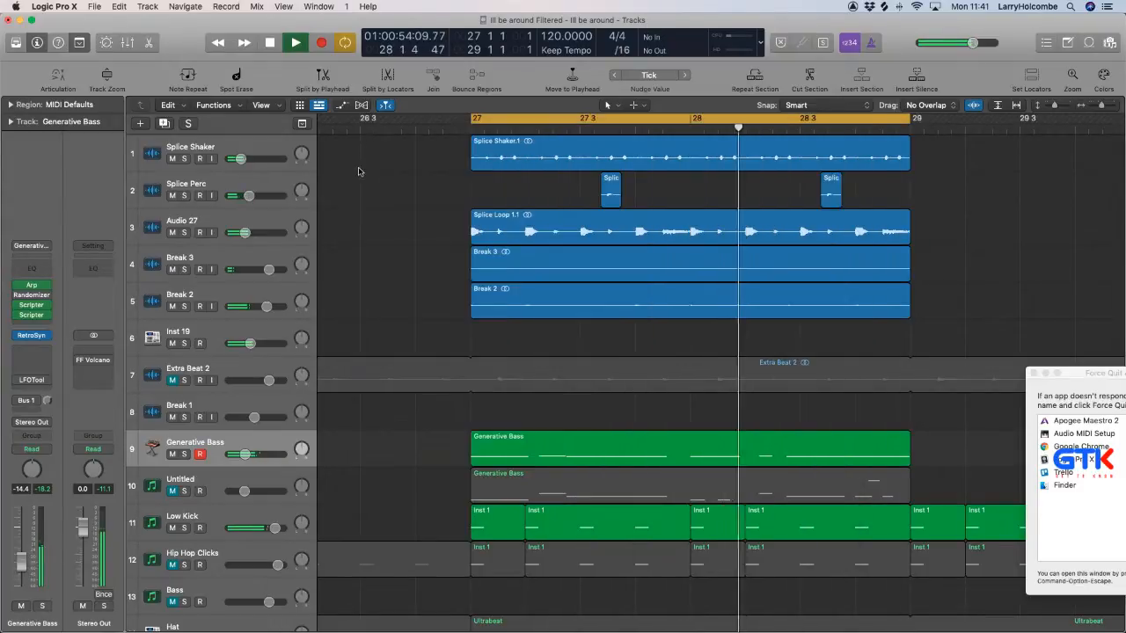
# Briefly check the mixer, then select the Ill Be Around audio track.
pyautogui.press('x')
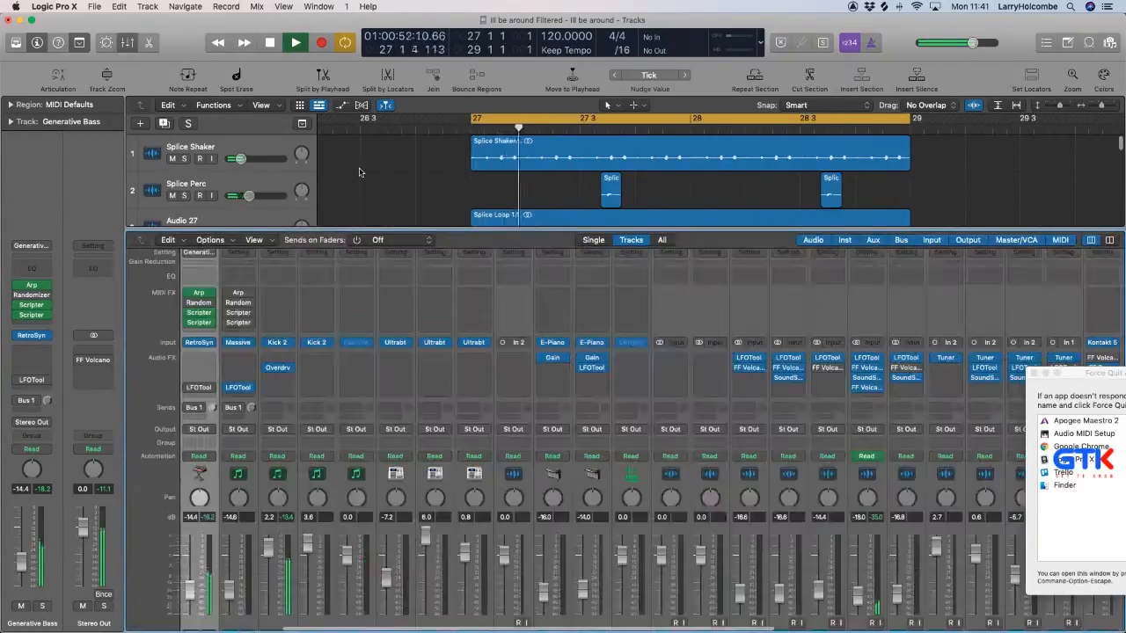
pyautogui.press('x')
pyautogui.scroll(-15, 219, 313)
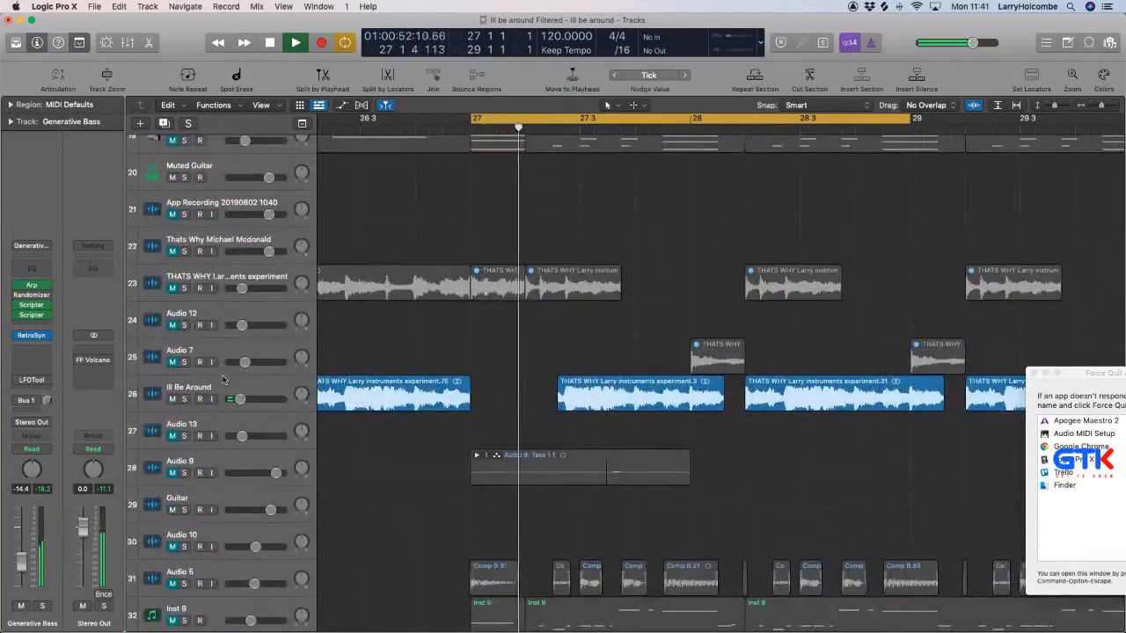
pyautogui.click(180, 391)
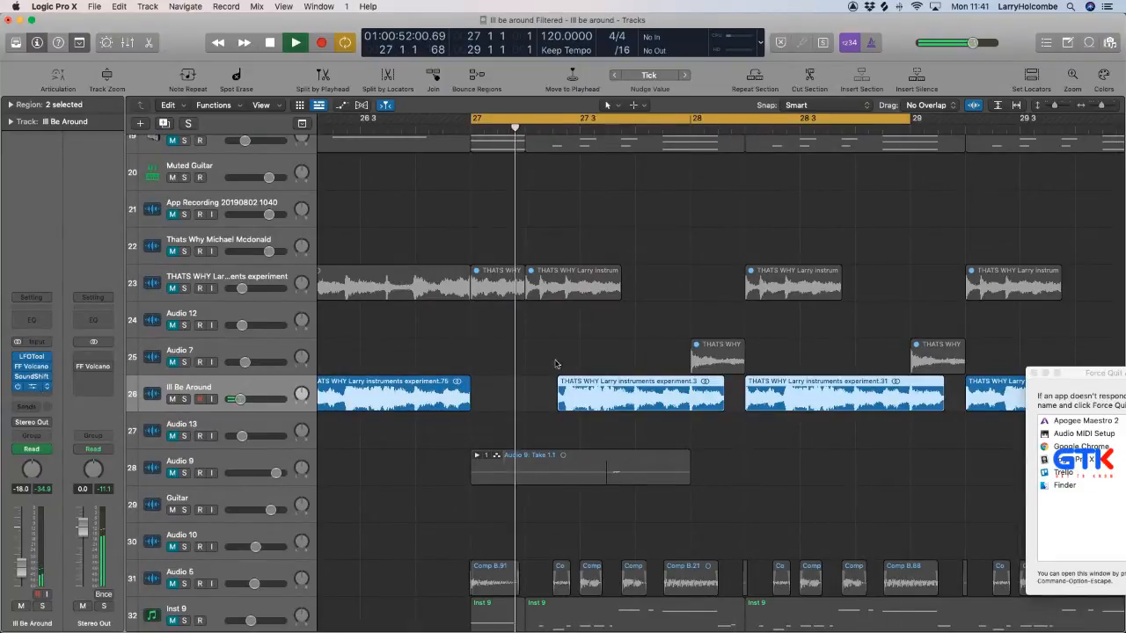
# Insert FabFilter Volcano 2 on the Ill Be Around track with an LFO-modulated low-pass filter, move its window aside and deselect the regions.
pyautogui.click(33, 387)
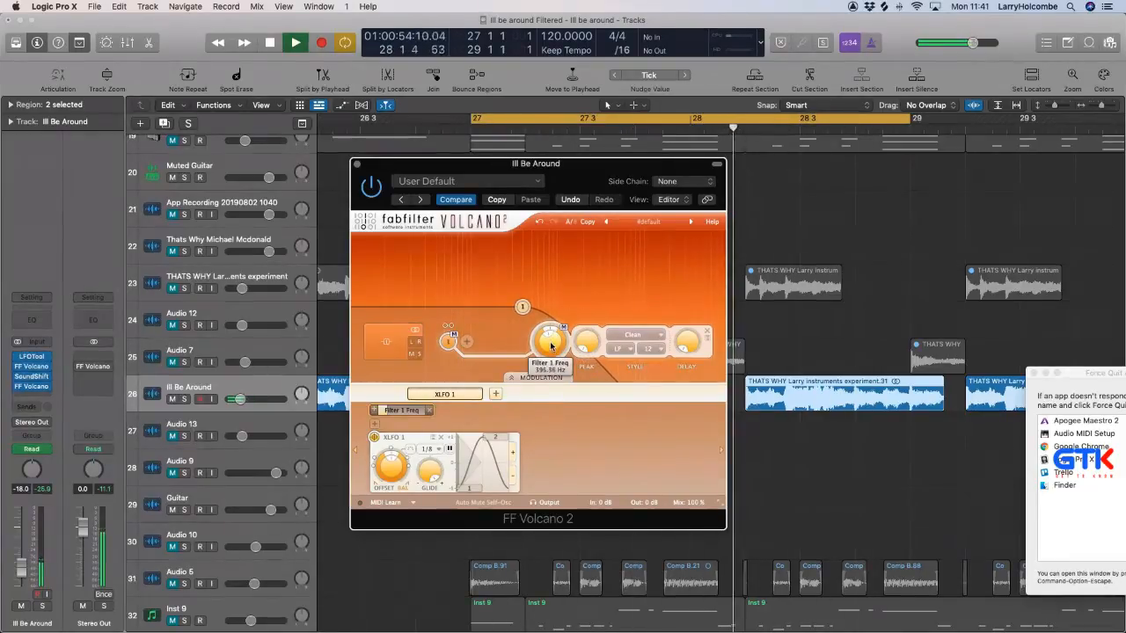
pyautogui.moveTo(416, 164); pyautogui.dragTo(1121, 503)
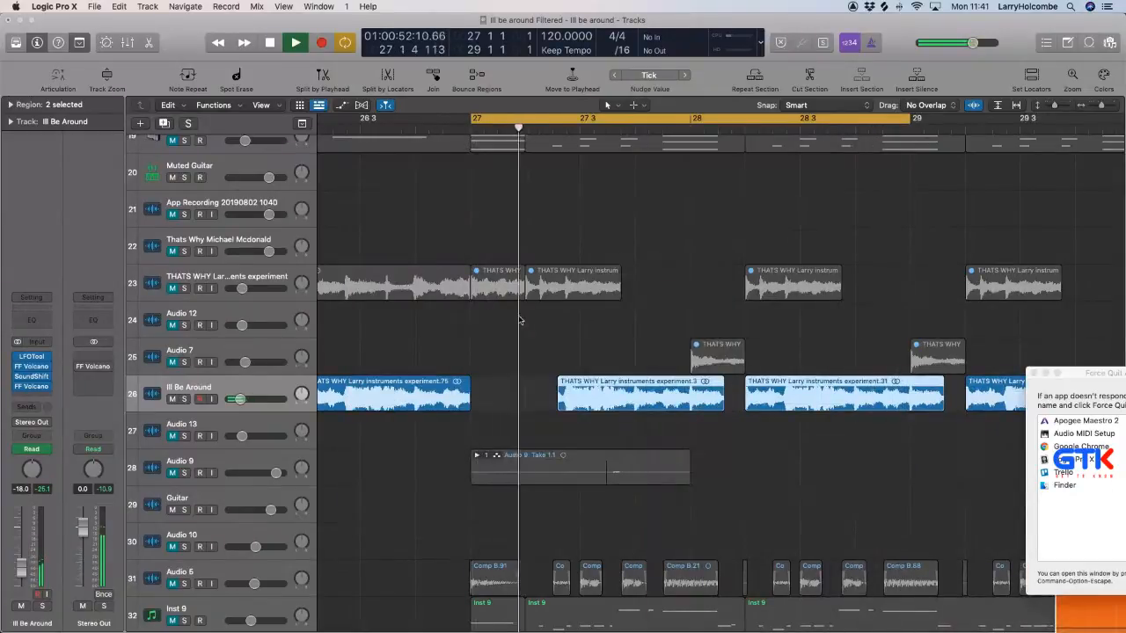
pyautogui.click(519, 321)
# Trim a little off the start of the Ill Be Around region in bar 27.
pyautogui.hscroll(-2, 735, 353)
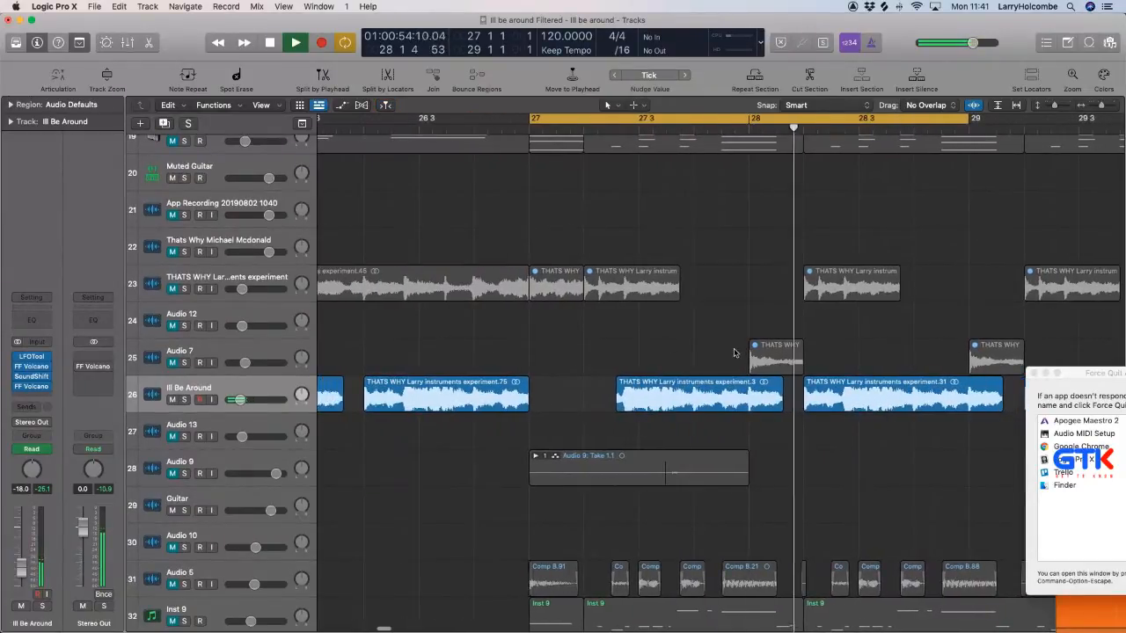
pyautogui.hscroll(-1, 734, 354)
pyautogui.moveTo(560, 324); pyautogui.dragTo(780, 505)
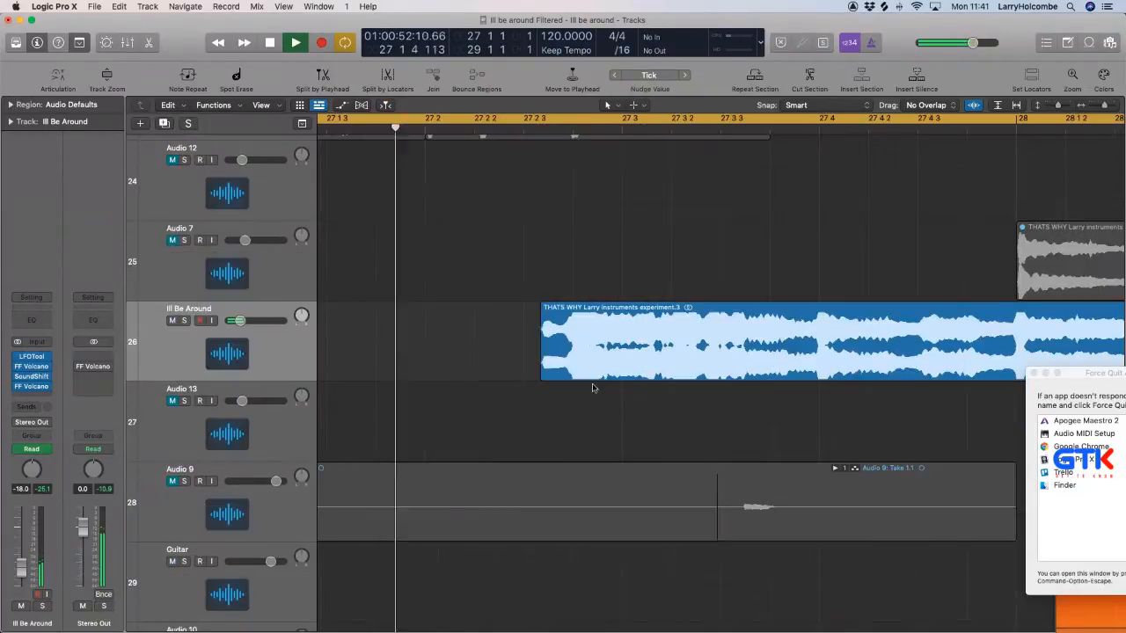
pyautogui.moveTo(541, 377); pyautogui.dragTo(563, 373)
pyautogui.click(557, 347)
pyautogui.click(573, 346)
pyautogui.press('super+Up')
pyautogui.press('super+Left')
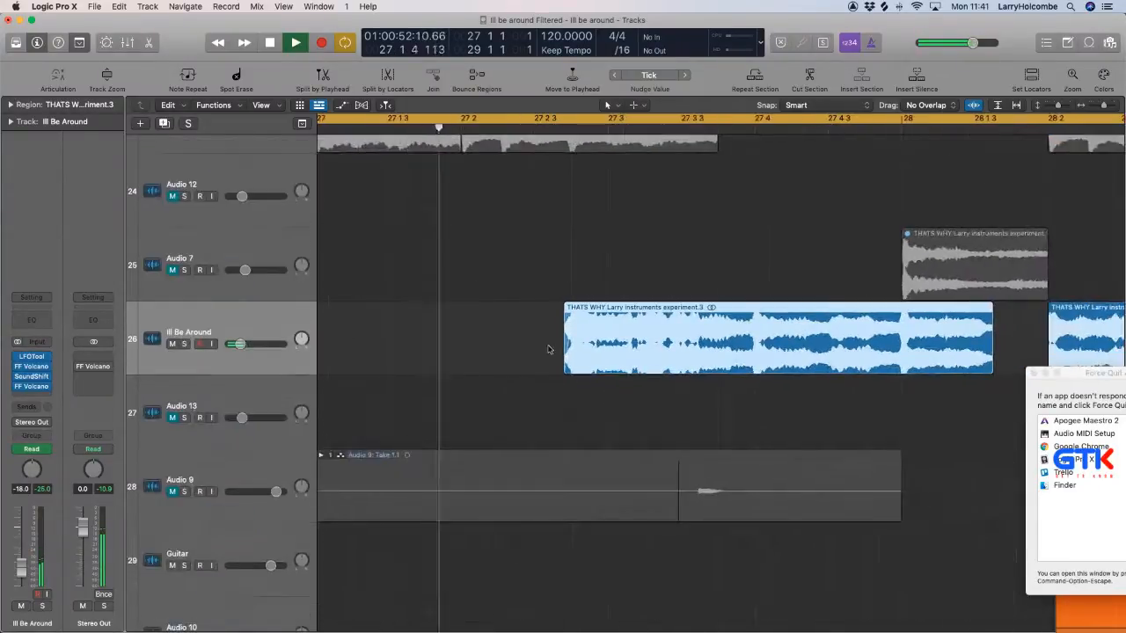
# Shorten the end of the bar 27 Ill Be Around region to just before bar 28.
pyautogui.hscroll(1, 550, 350)
pyautogui.scroll(-2, 550, 349)
pyautogui.hscroll(5, 563, 353)
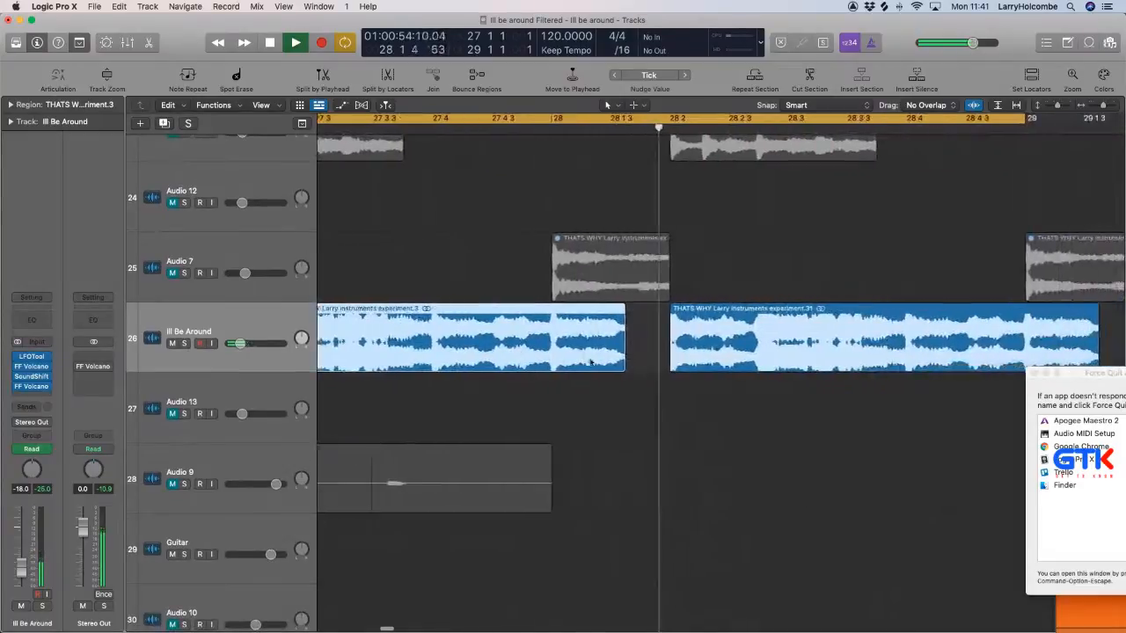
pyautogui.hscroll(-1, 593, 370)
pyautogui.hscroll(-1, 593, 371)
pyautogui.scroll(-2, 593, 371)
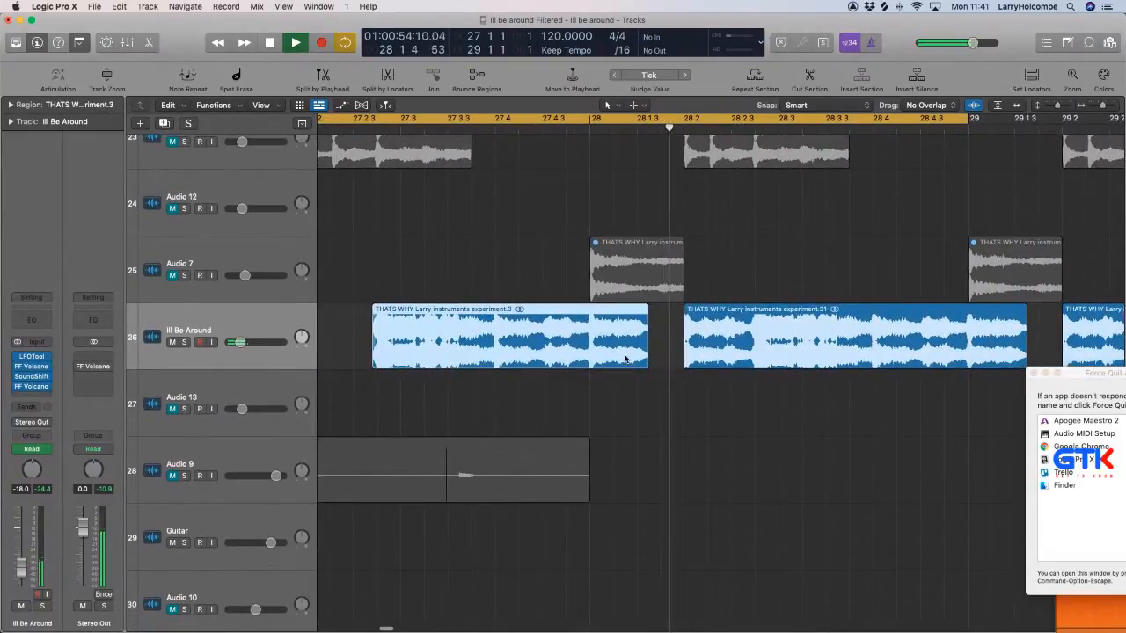
pyautogui.moveTo(646, 361); pyautogui.dragTo(583, 363)
pyautogui.scroll(-5, 616, 360)
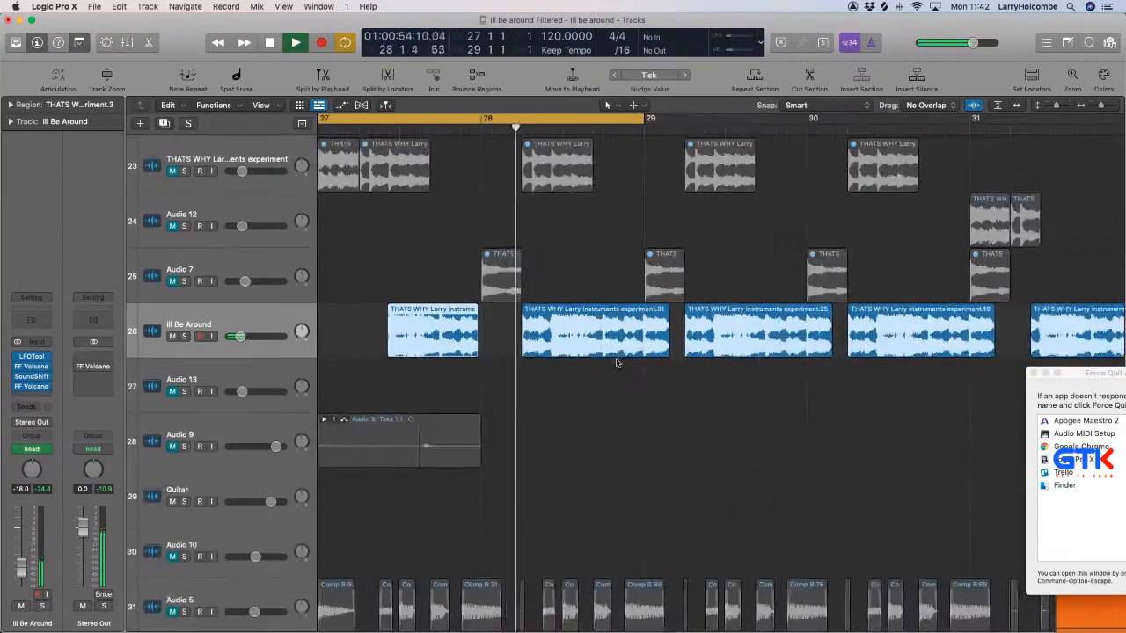
# Shorten the Ill Be Around region that starts within bar 28 so it ends at bar 29.
pyautogui.scroll(-2, 616, 361)
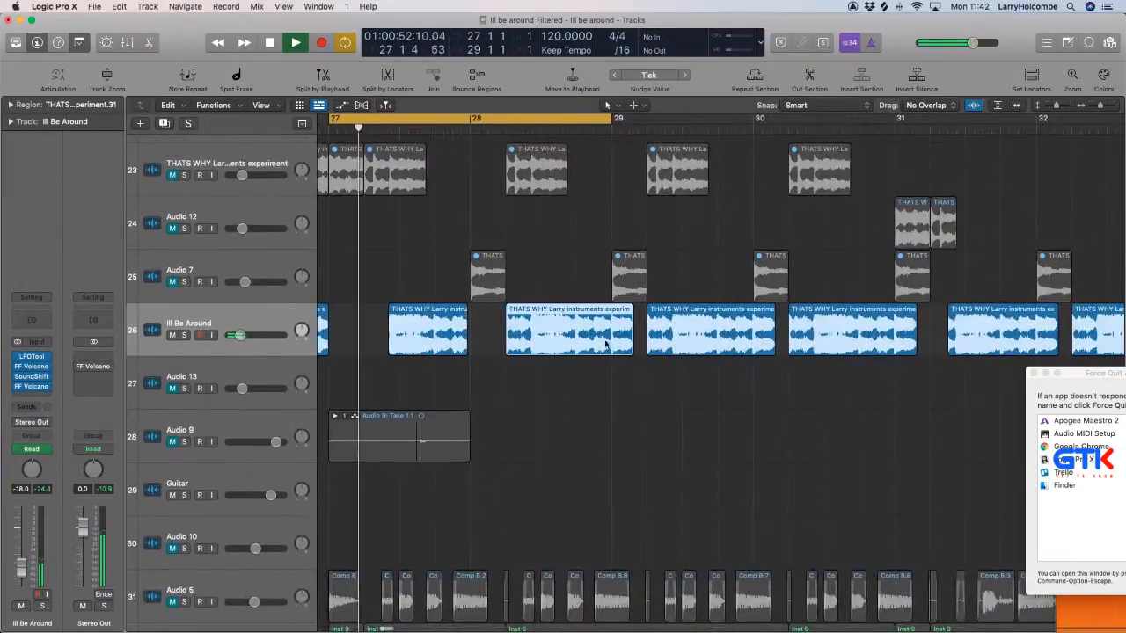
pyautogui.moveTo(632, 350); pyautogui.dragTo(611, 350)
pyautogui.scroll(1, 611, 350)
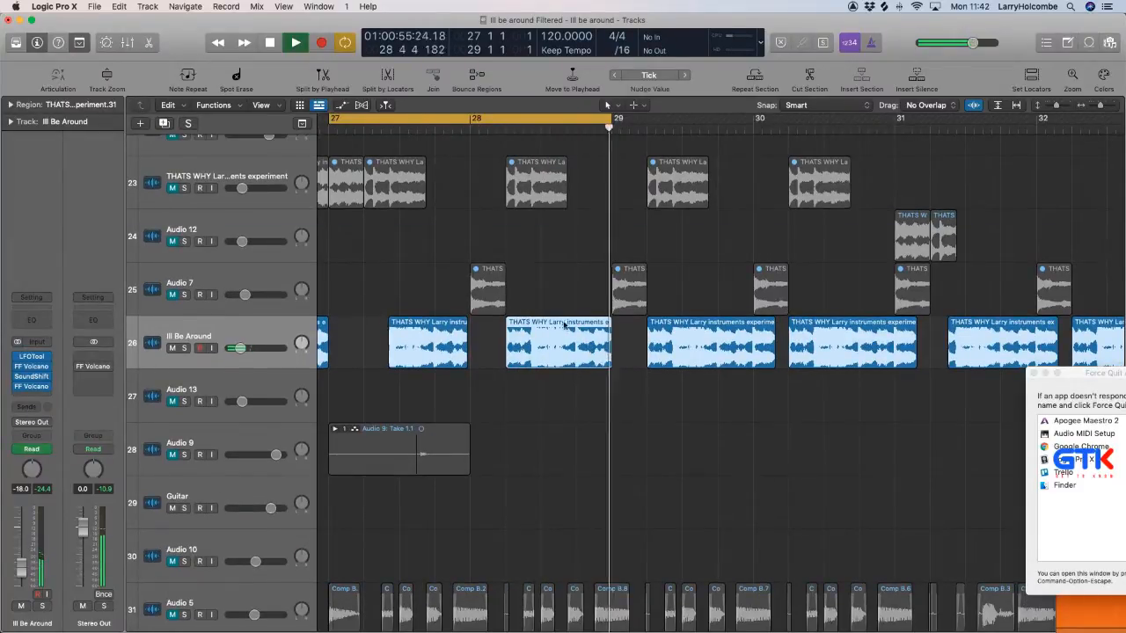
# Delete the bar 28 Ill Be Around region and replace it with a copy of the bar 27 region one bar later, including its automation data.
pyautogui.click(558, 342)
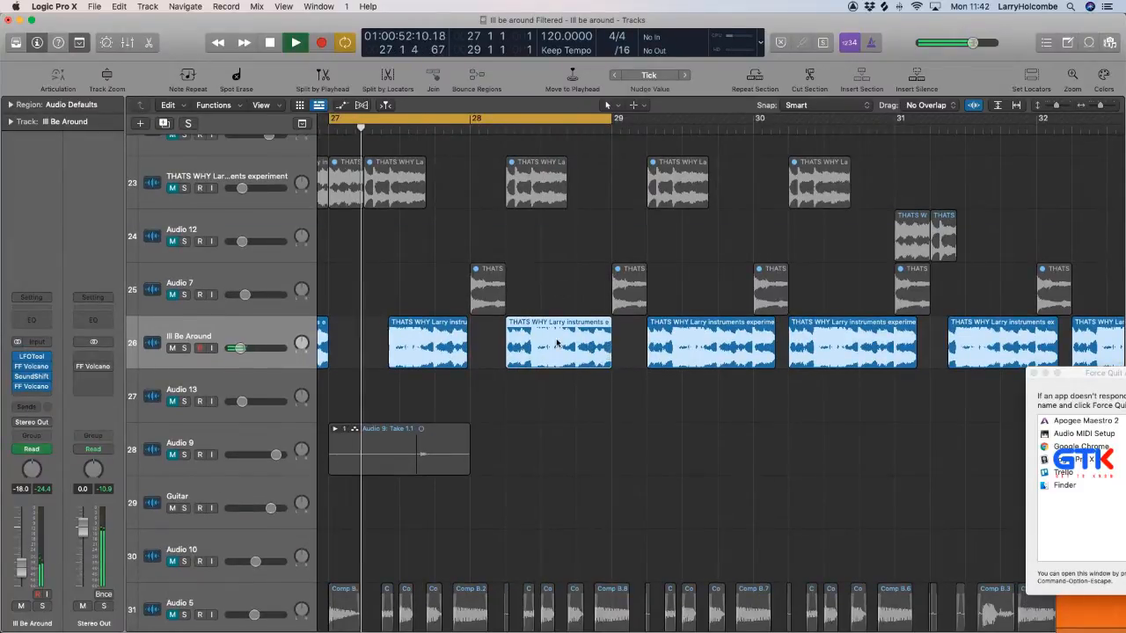
pyautogui.press('Delete')
pyautogui.click(588, 218)
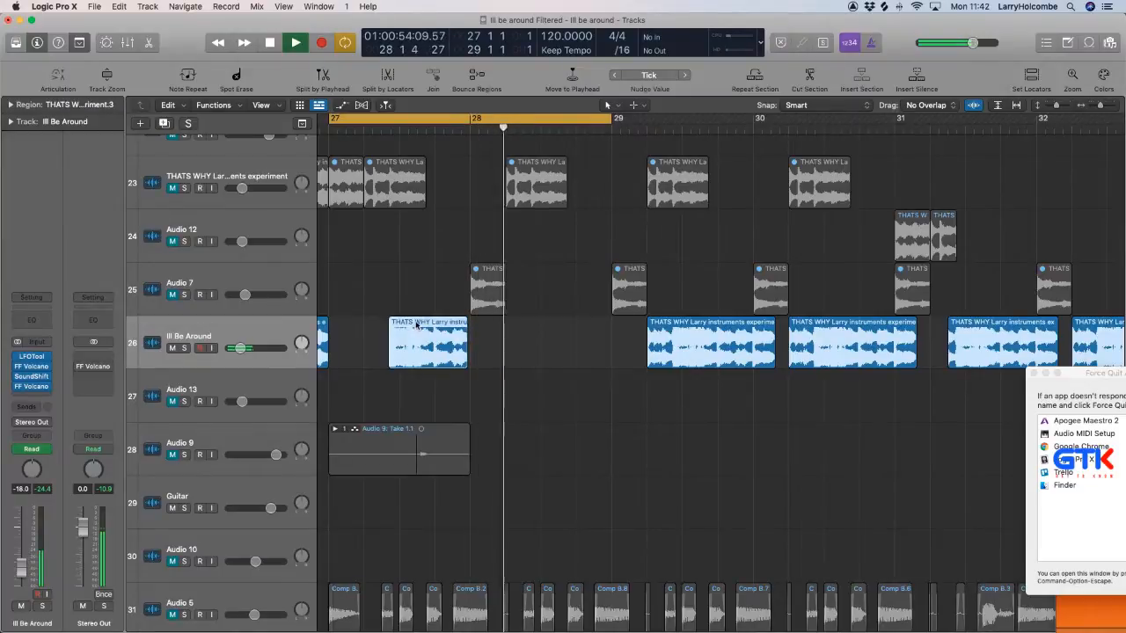
pyautogui.moveTo(423, 333); pyautogui.dragTo(558, 331)
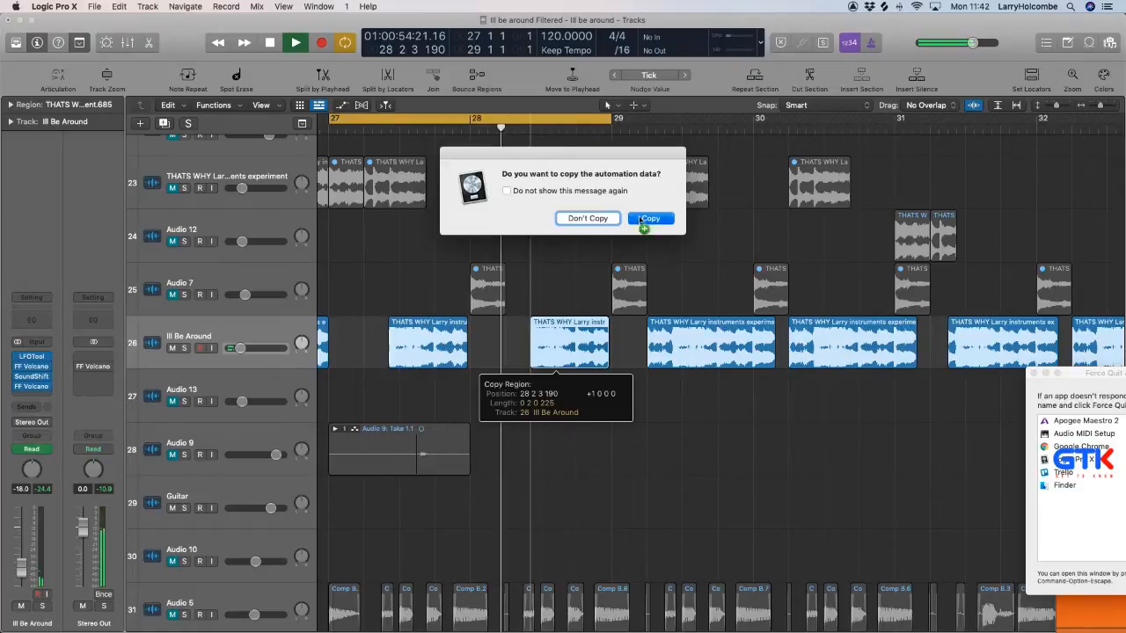
pyautogui.click(641, 220)
pyautogui.press('super+Left')
pyautogui.press('super+Up')
pyautogui.click(407, 257)
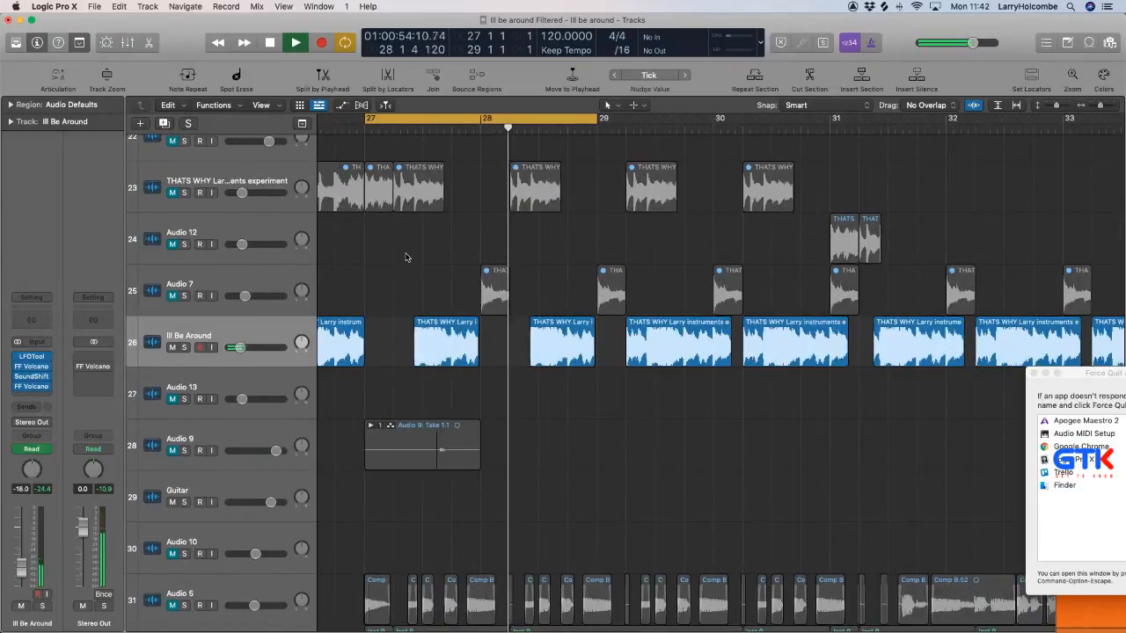
# Briefly check the mixer, then close the Force Quit window.
pyautogui.press('x')
pyautogui.press('x')
pyautogui.click(1034, 374)
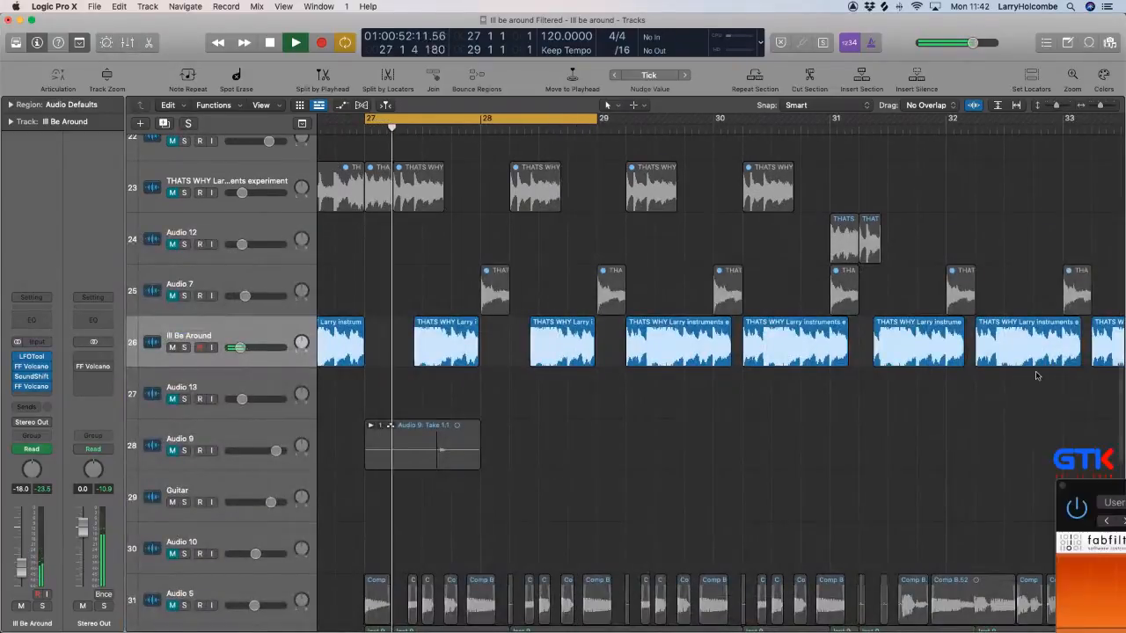
# Compare the basses by muting Generative Bass and unmuting the Untitled Massive track, then switch back to Generative Bass.
pyautogui.scroll(-5, 457, 259)
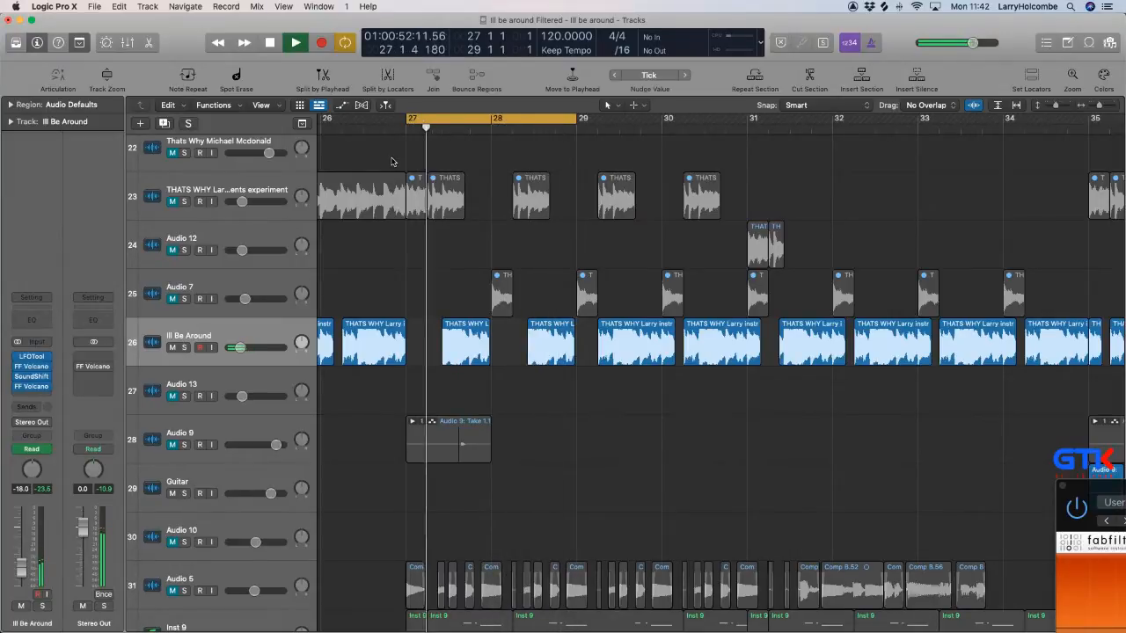
pyautogui.hscroll(-1, 393, 162)
pyautogui.scroll(15, 393, 162)
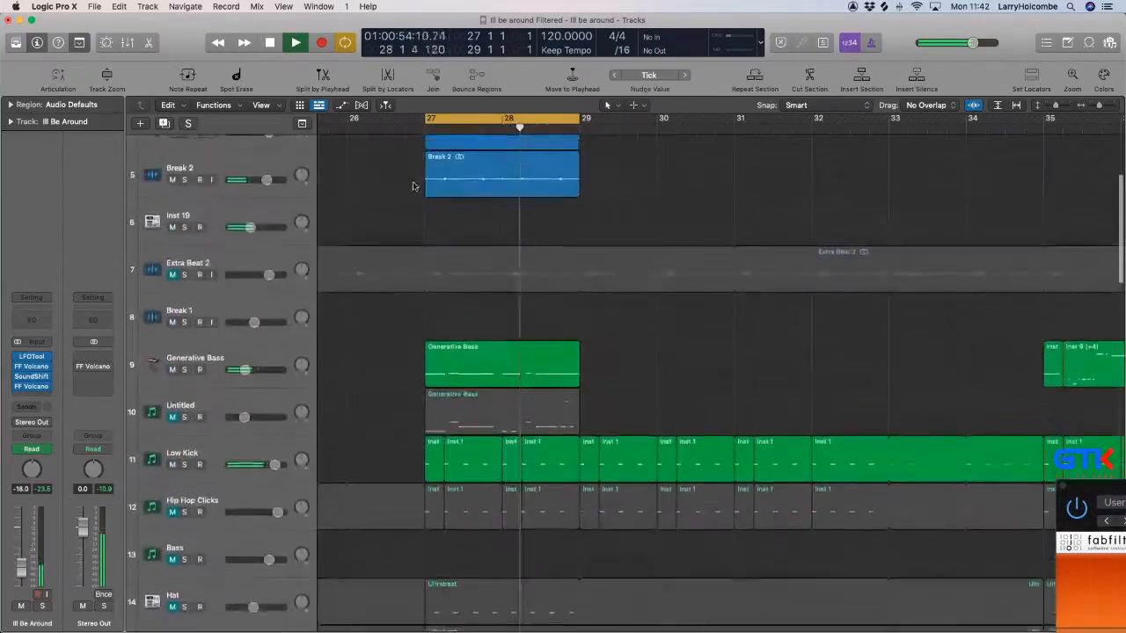
pyautogui.scroll(-4, 352, 233)
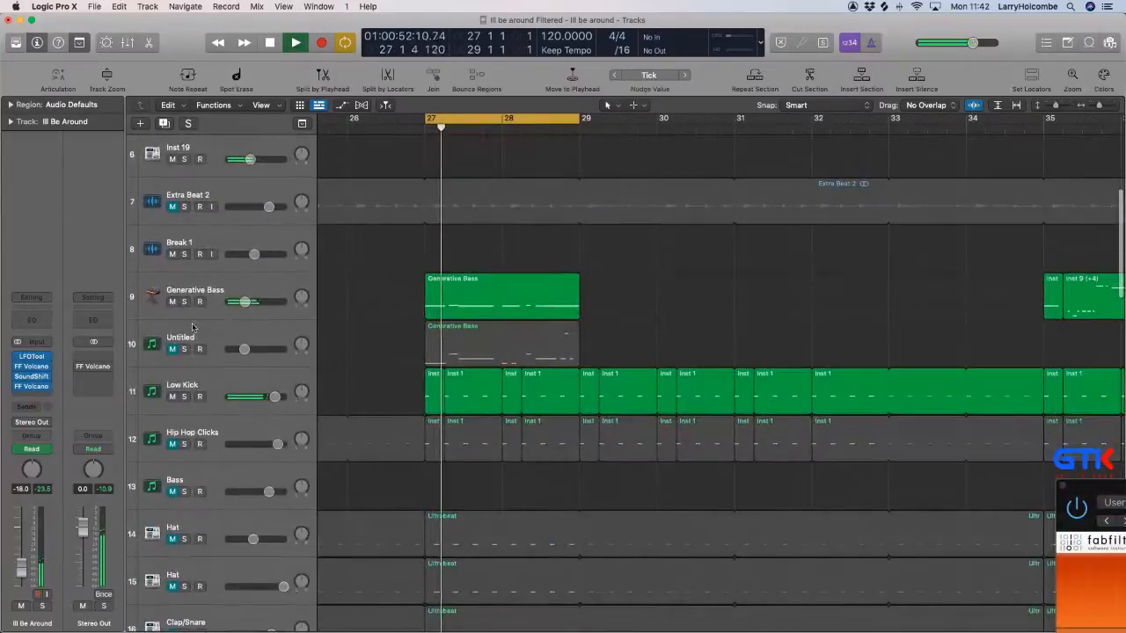
pyautogui.click(172, 302)
pyautogui.click(229, 334)
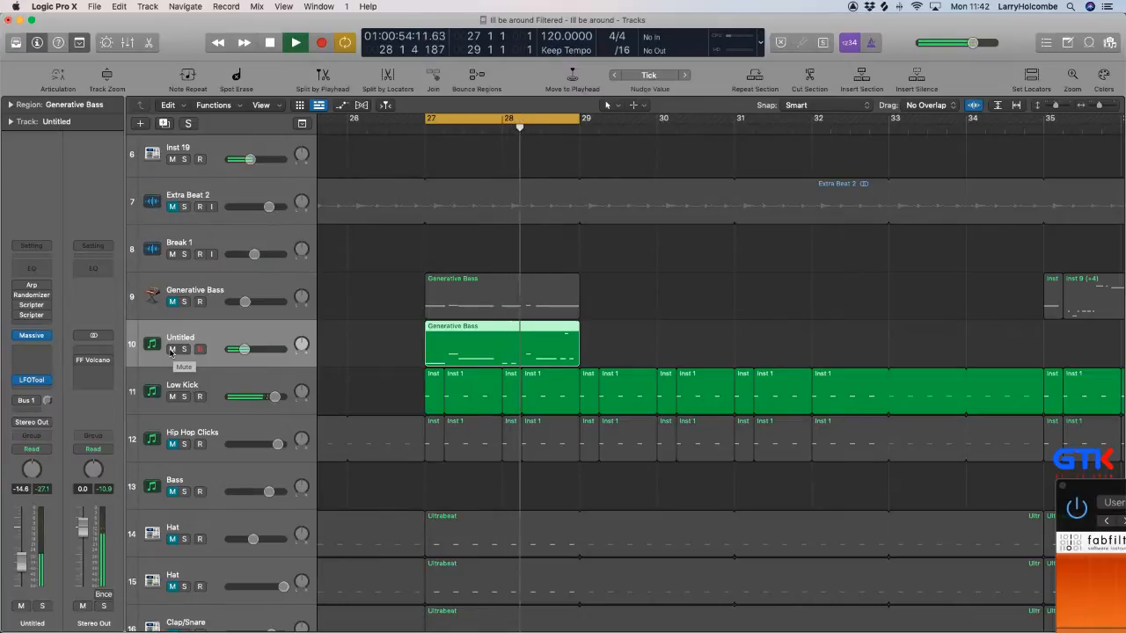
pyautogui.click(255, 313)
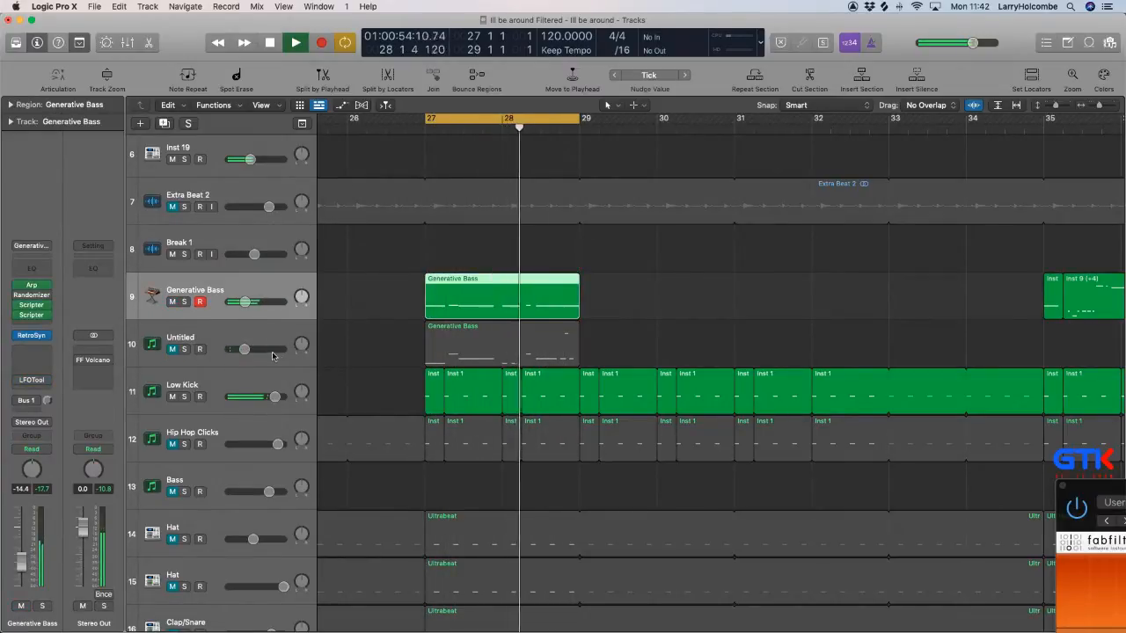
pyautogui.scroll(-10, 325, 348)
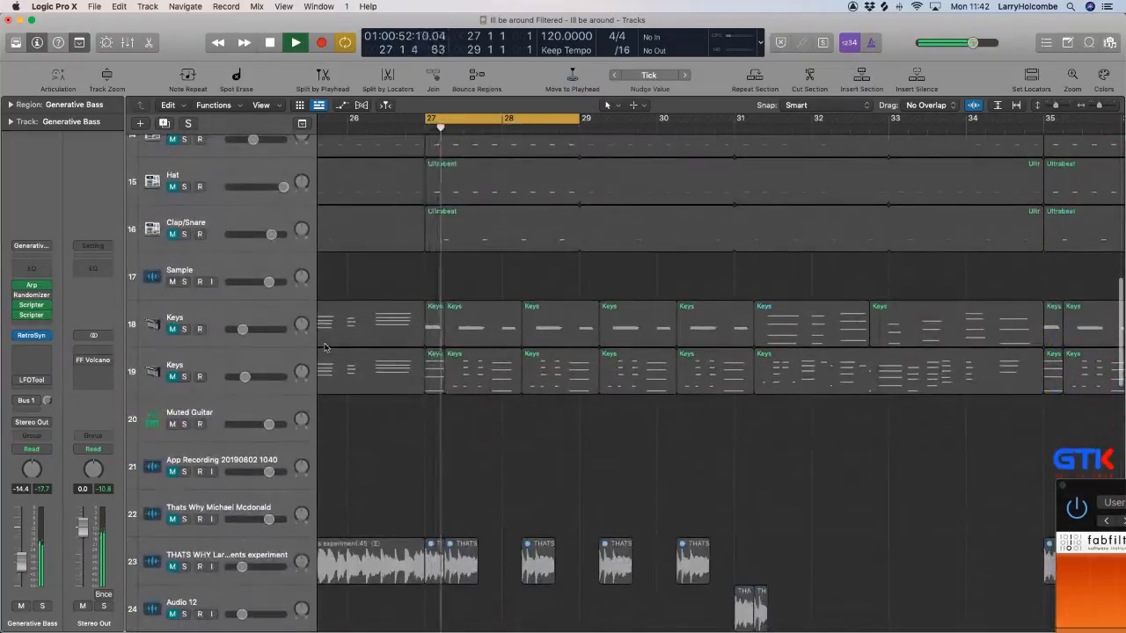
pyautogui.scroll(-5, 323, 346)
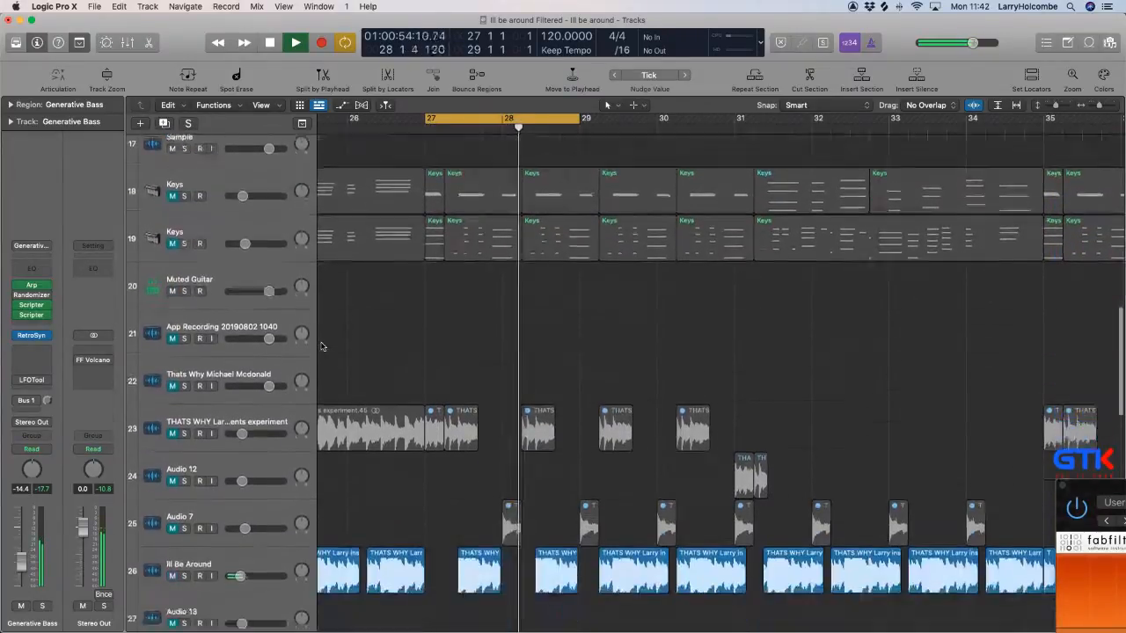
pyautogui.scroll(6, 320, 346)
pyautogui.scroll(8, 320, 345)
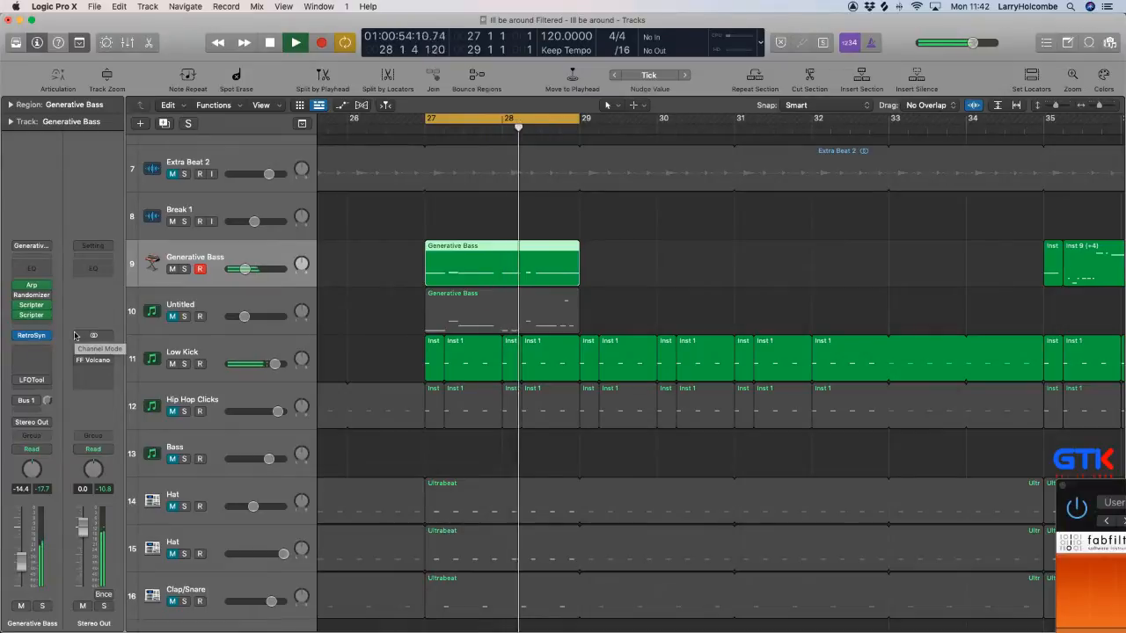
# Stop playback, solo Generative Bass and bounce bars 27 to 29 as a PCM-only 24-bit Wave file named Bass idea 1.
pyautogui.press('space')
pyautogui.click(185, 269)
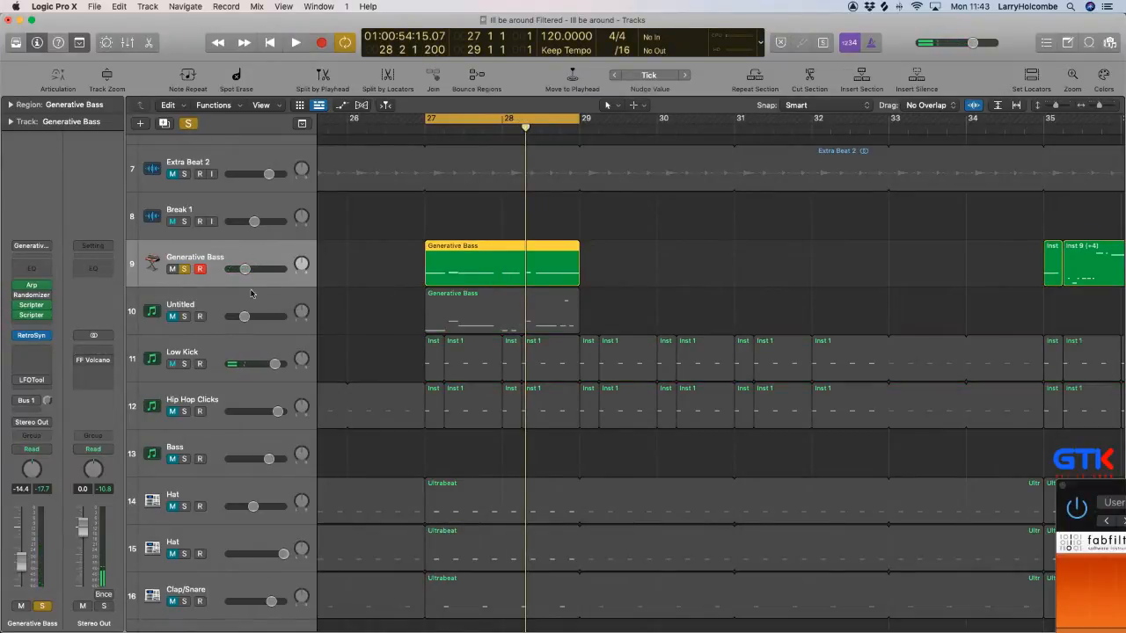
pyautogui.press('super+b')
pyautogui.click(381, 160)
pyautogui.click(421, 146)
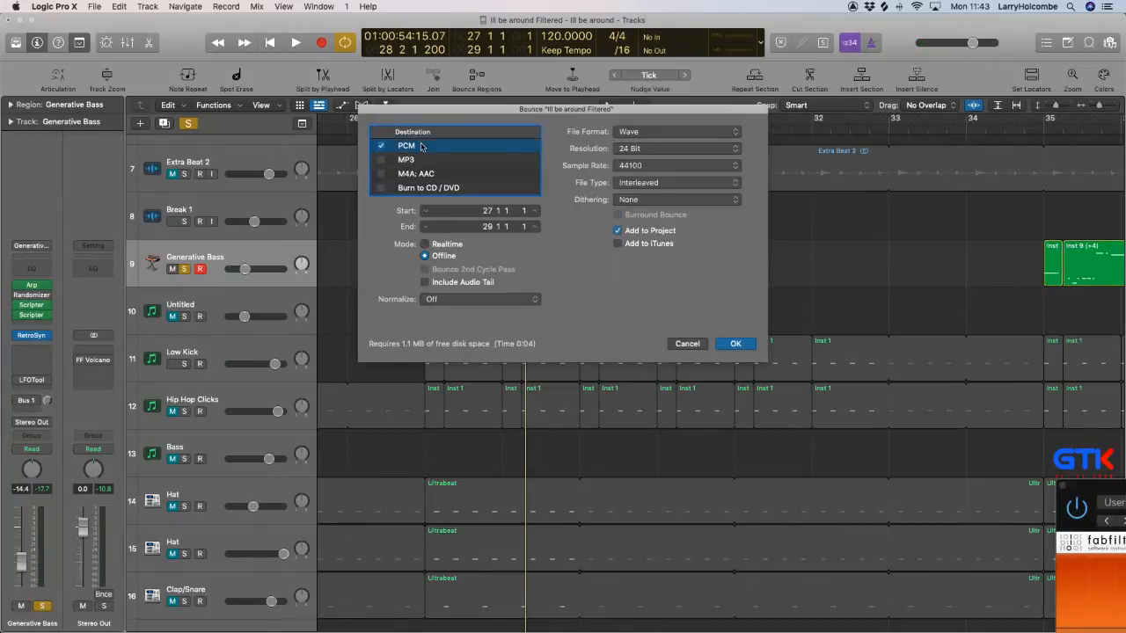
pyautogui.click(736, 344)
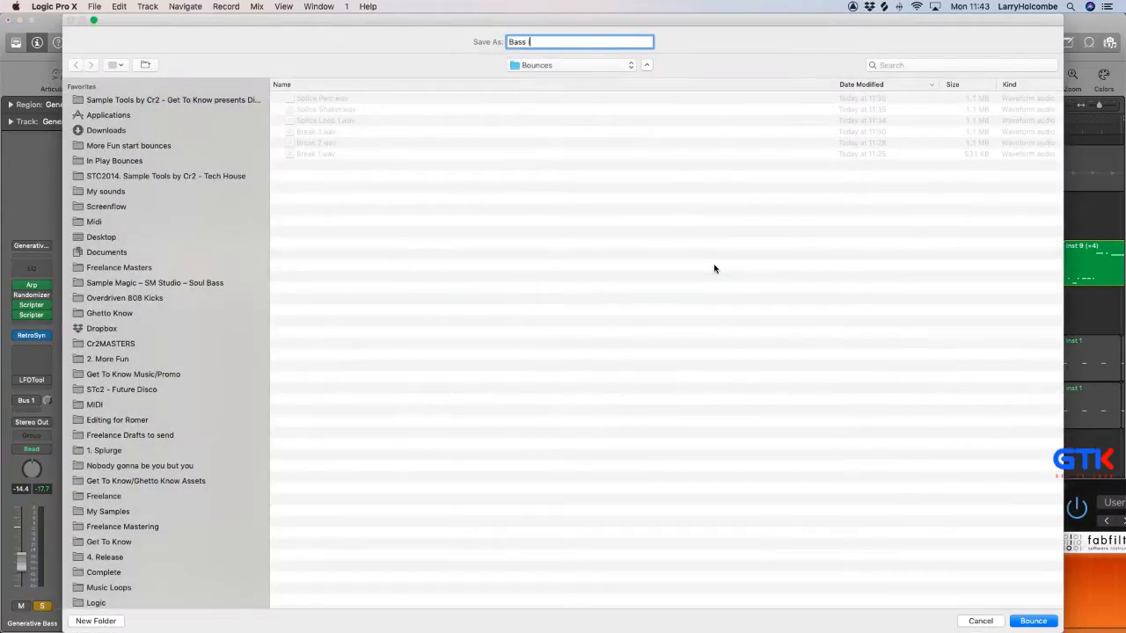
pyautogui.press('Return')
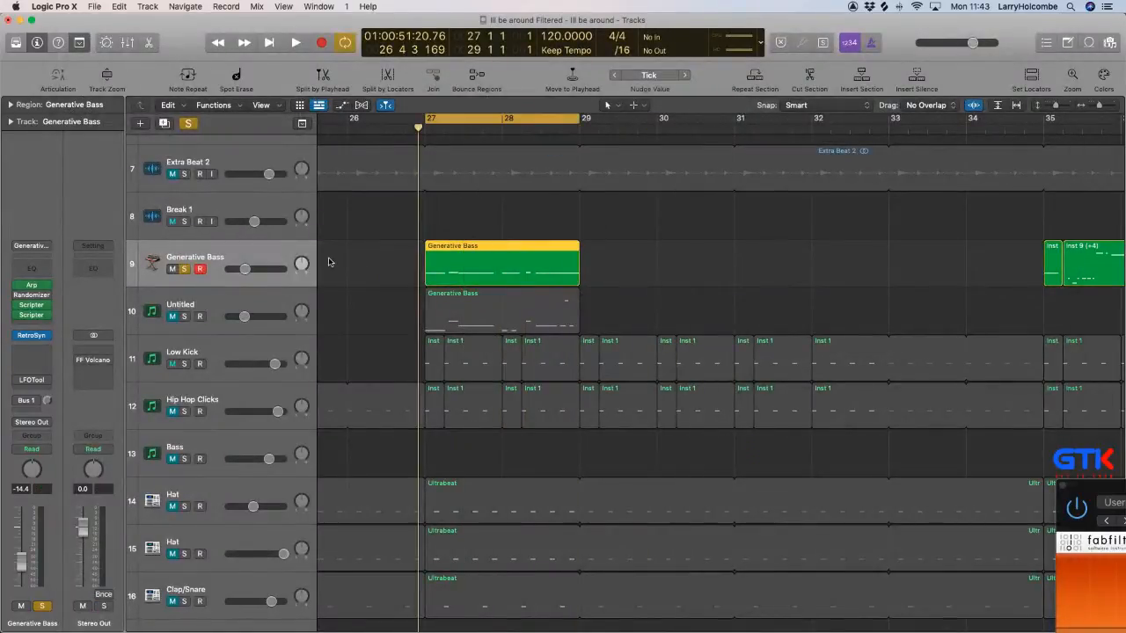
# Bounce the soloed Generative Bass loop again with the same settings as Bass idea 2.
pyautogui.press('super+b')
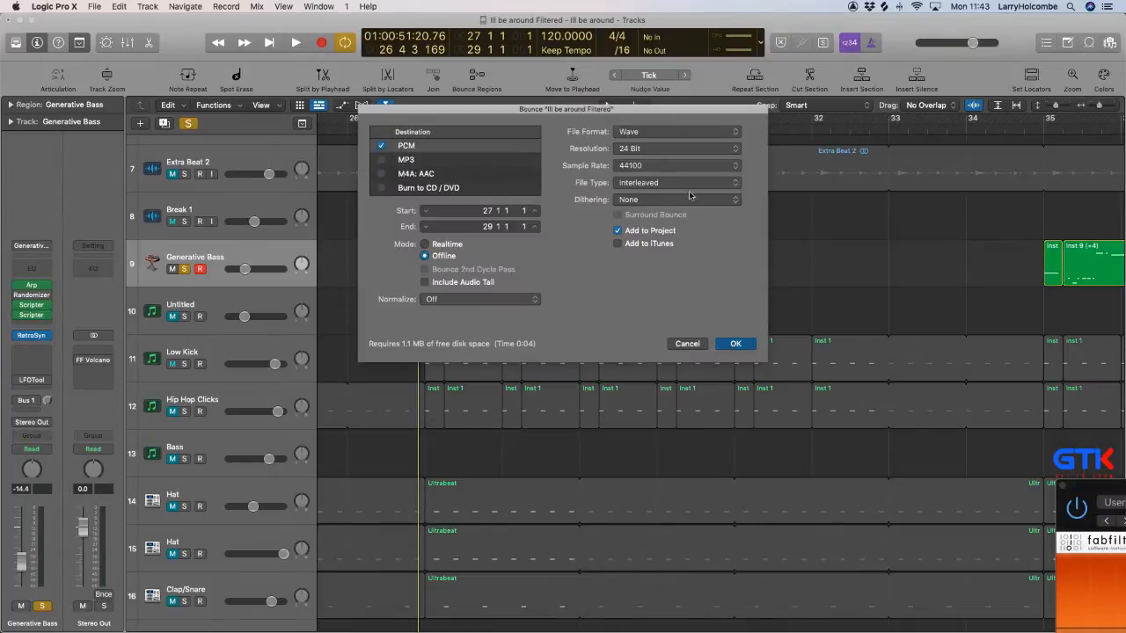
pyautogui.press('Return')
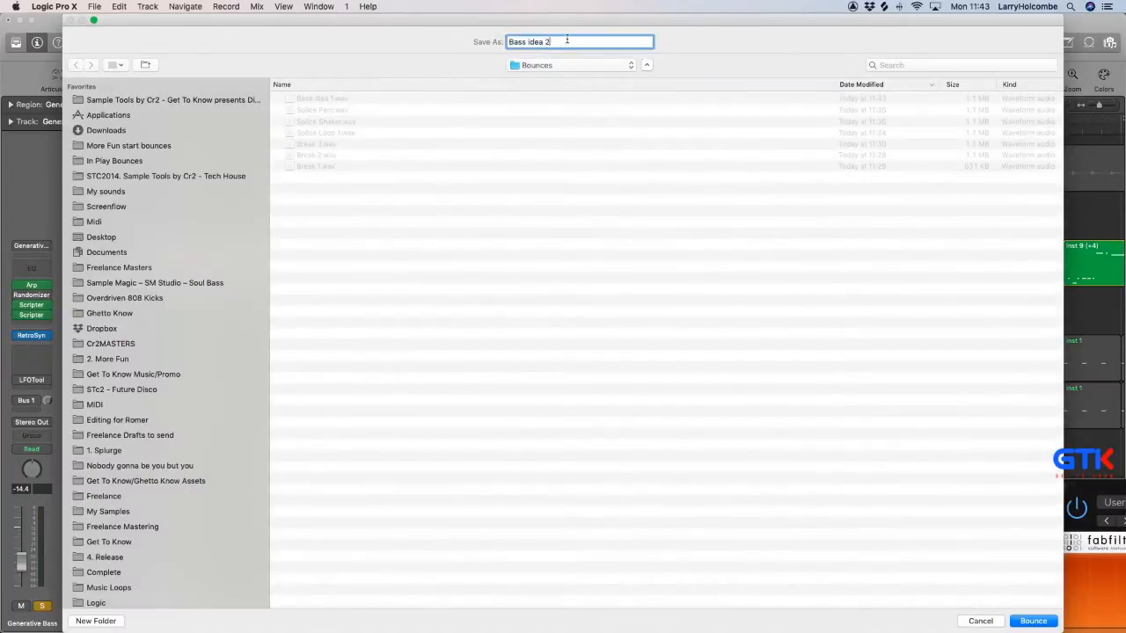
pyautogui.press('Return')
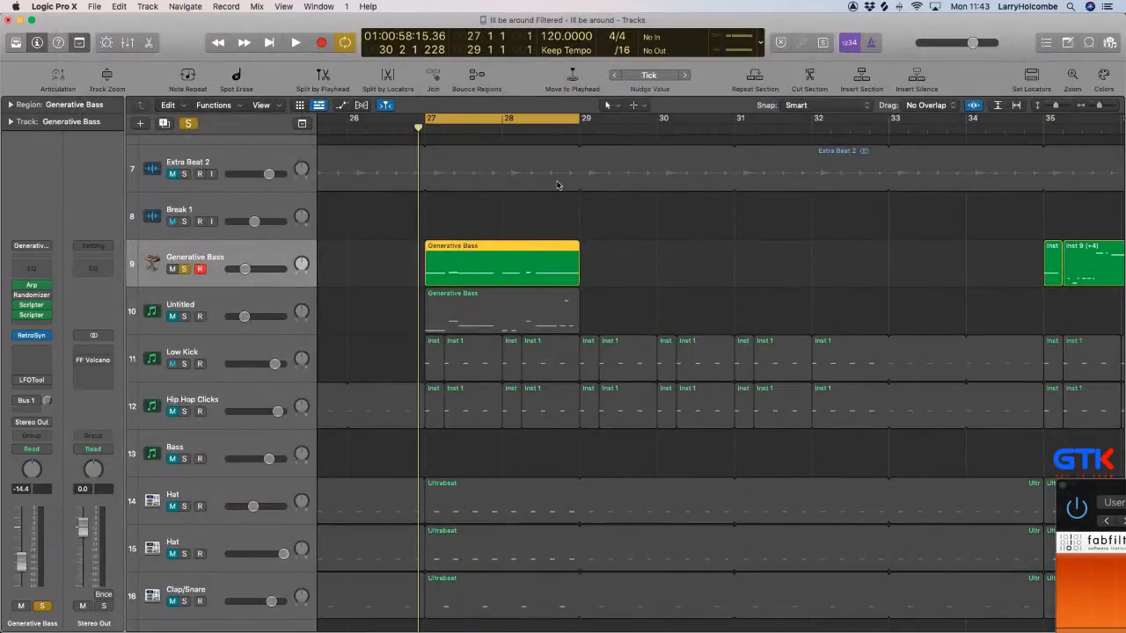
# Bounce another pass of the soloed Generative Bass loop as Bass idea 3.
pyautogui.press('super+b')
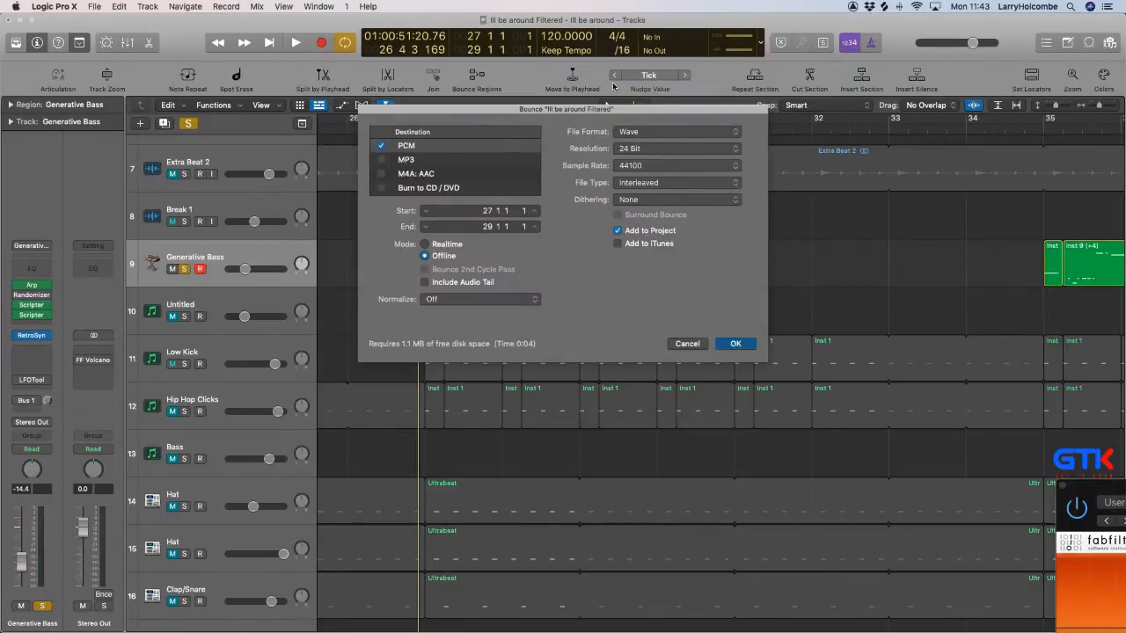
pyautogui.press('Return')
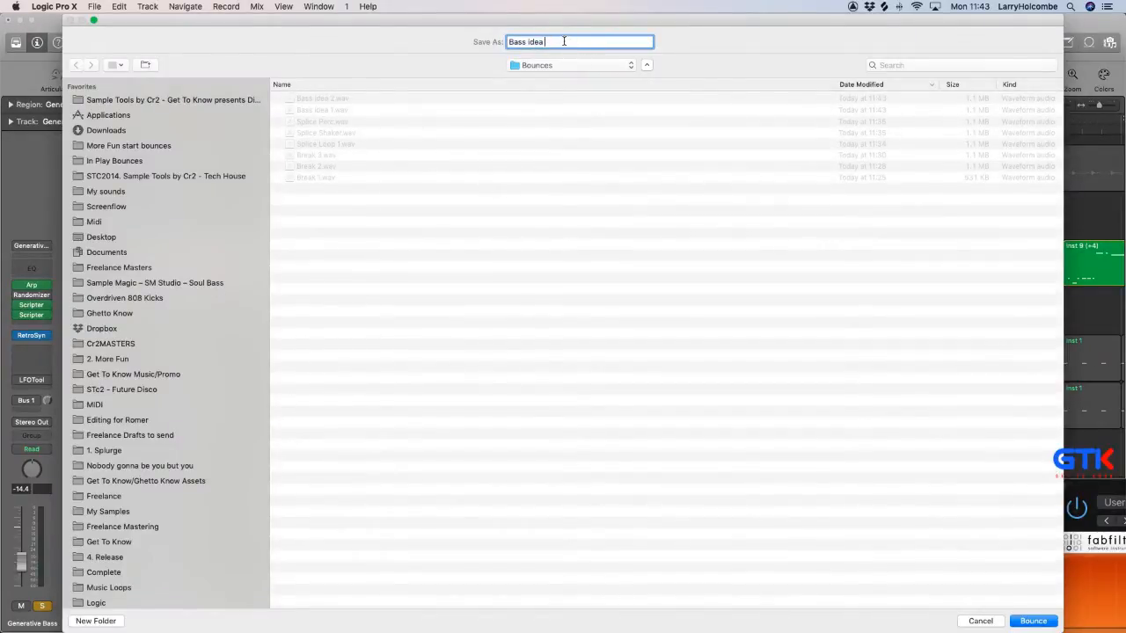
pyautogui.press('Return')
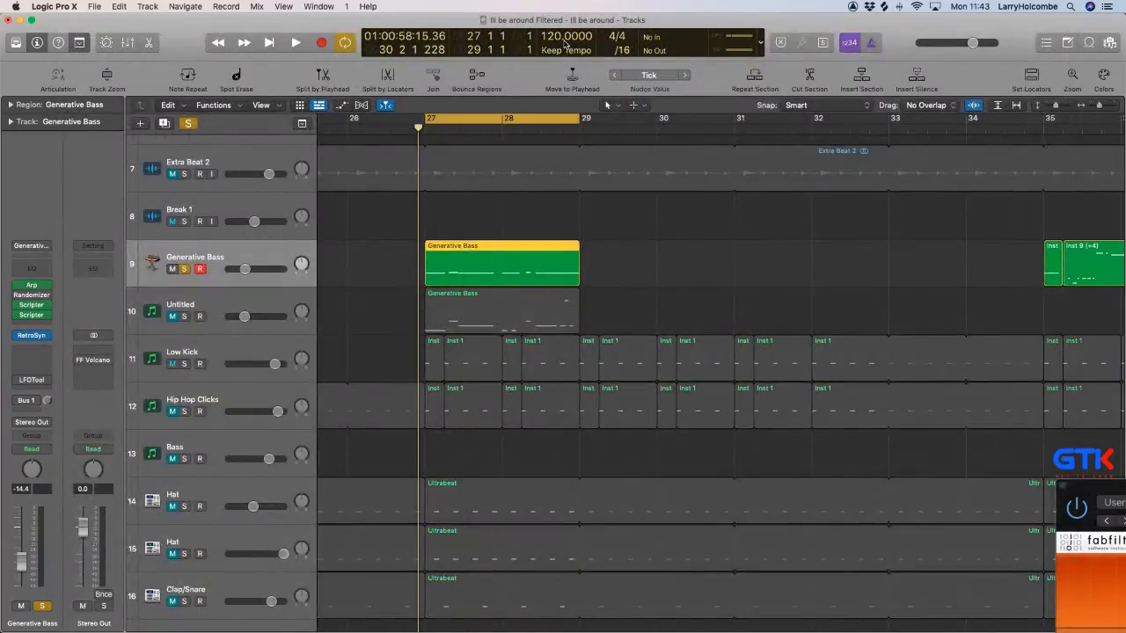
# Bounce a fourth pass of the soloed Generative Bass loop to the Bounces folder under the next Bass idea name.
pyautogui.press('super+b')
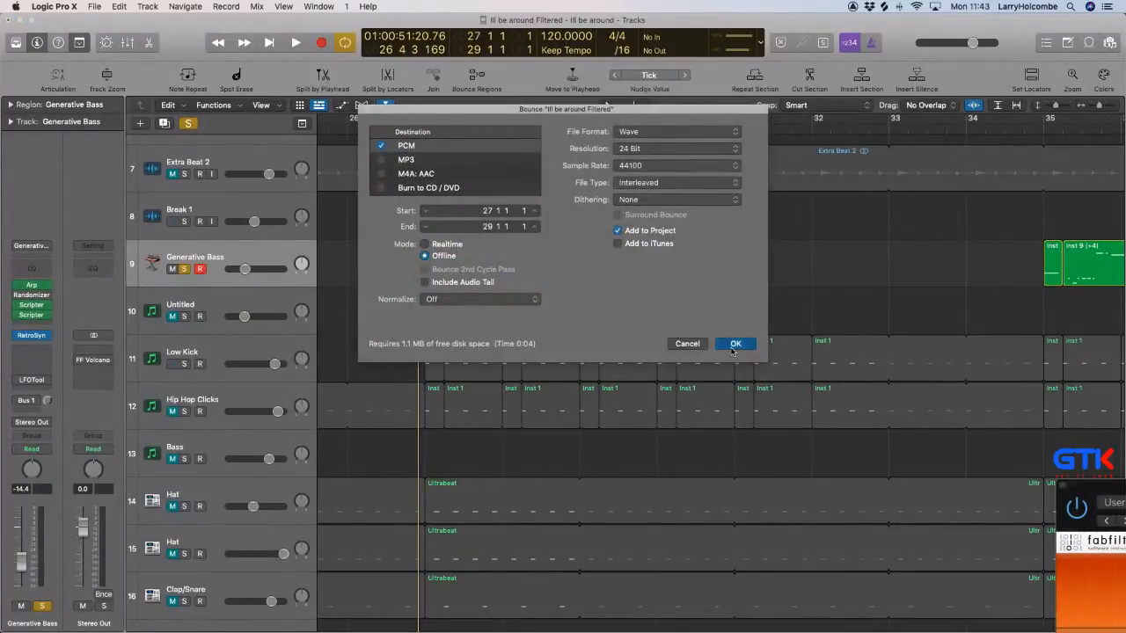
pyautogui.click(735, 344)
pyautogui.click(573, 40)
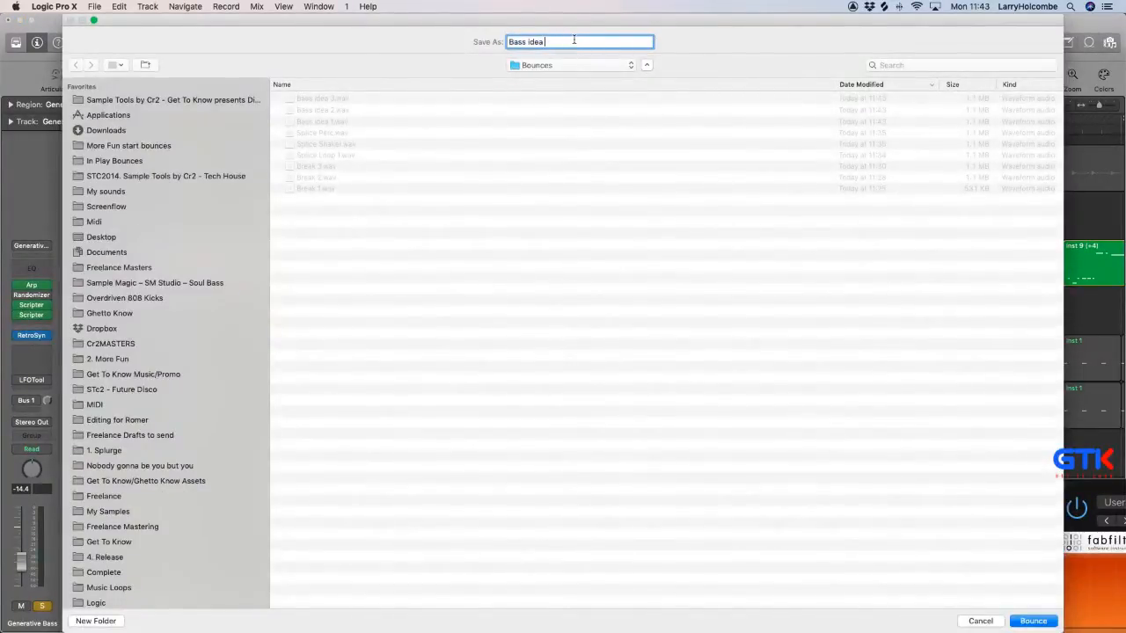
pyautogui.press('Return')
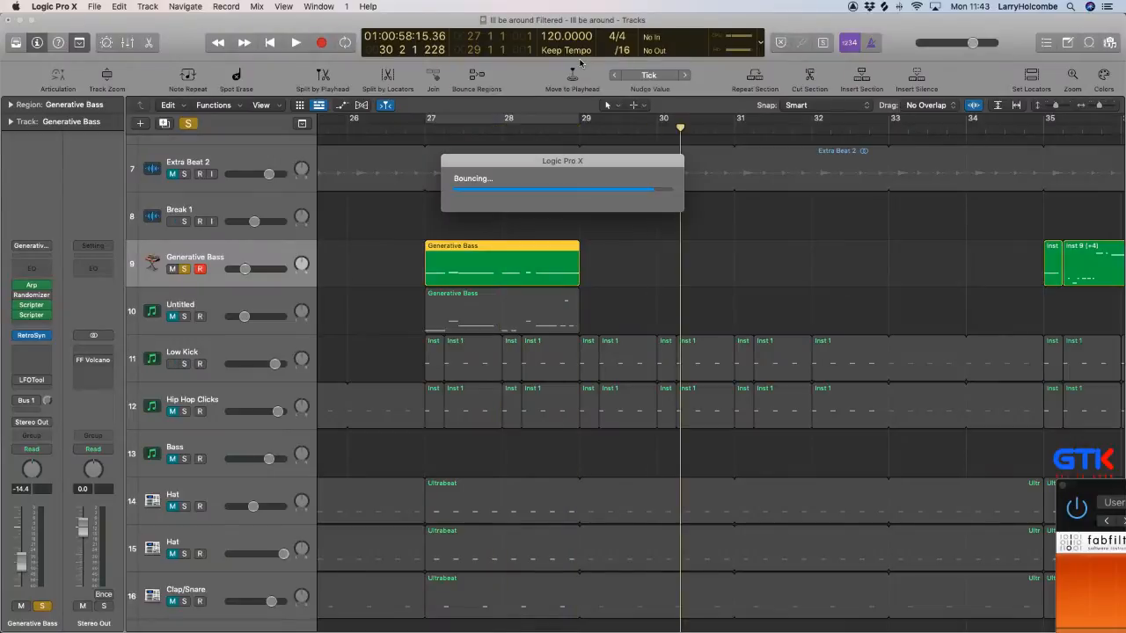
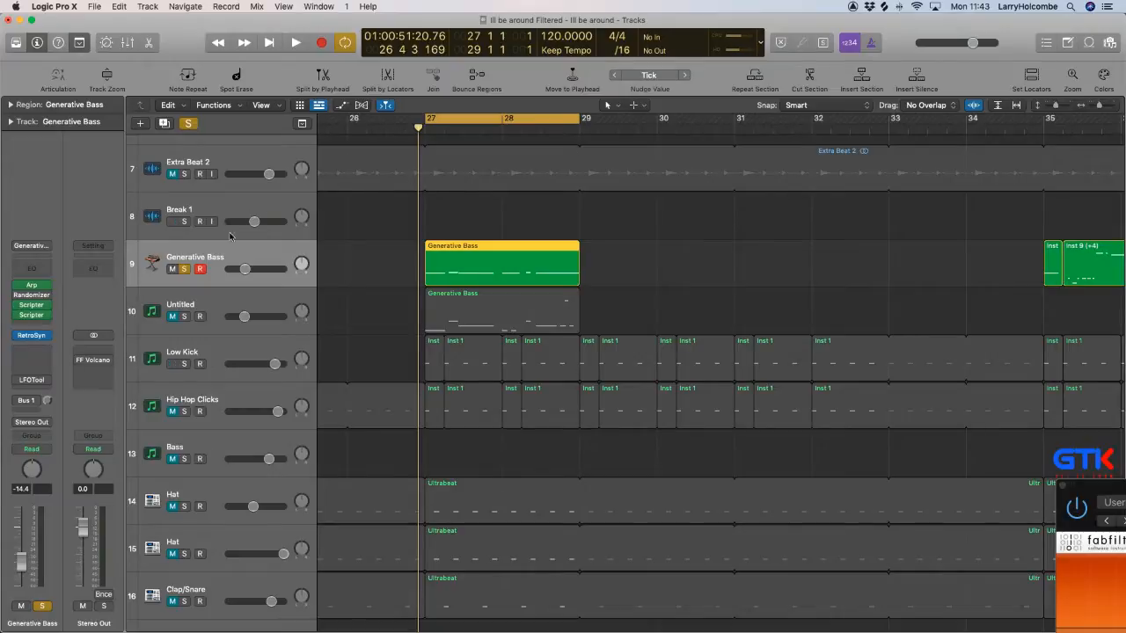
# Create a new audio track below Generative Bass, and mute and unsolo the Generative Bass track.
pyautogui.press('alt+super+n')
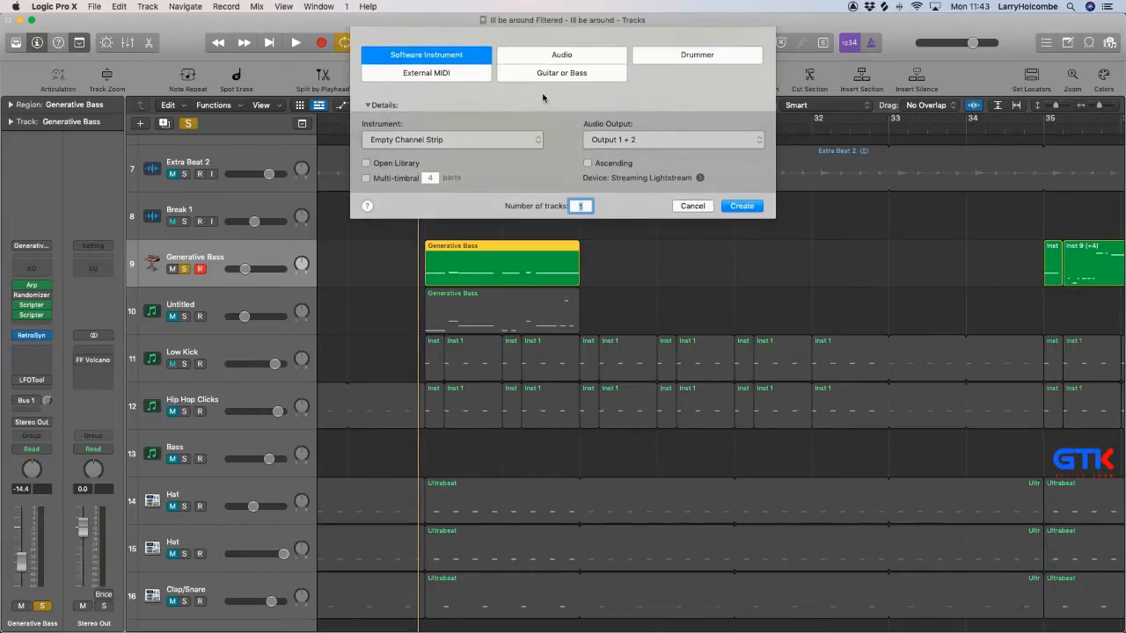
pyautogui.click(558, 56)
pyautogui.click(741, 234)
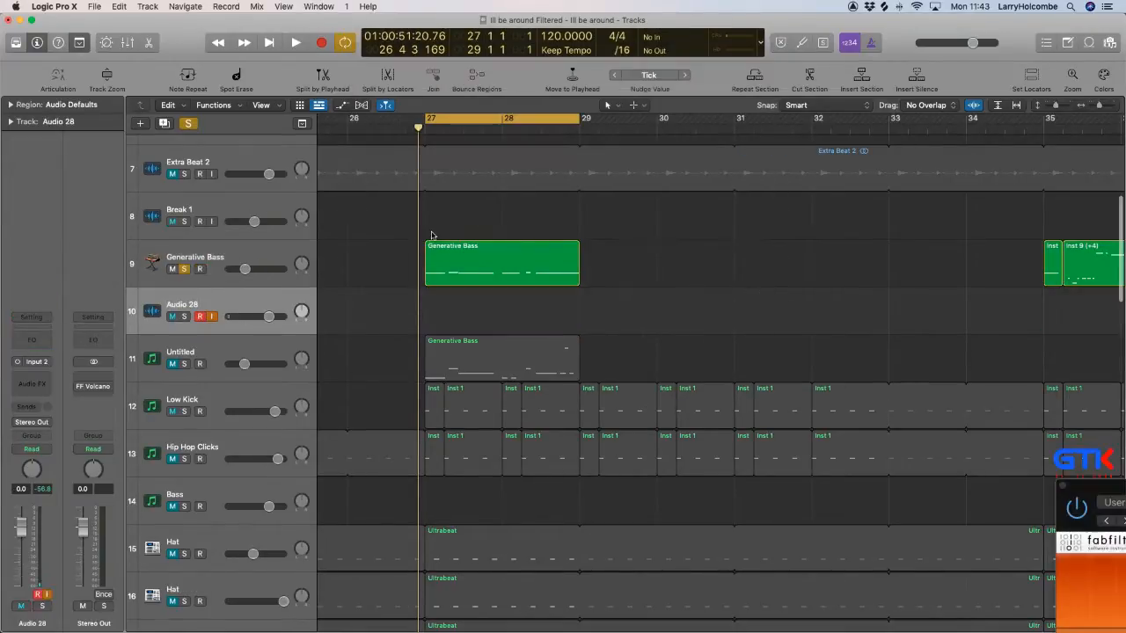
pyautogui.click(173, 269)
pyautogui.click(185, 269)
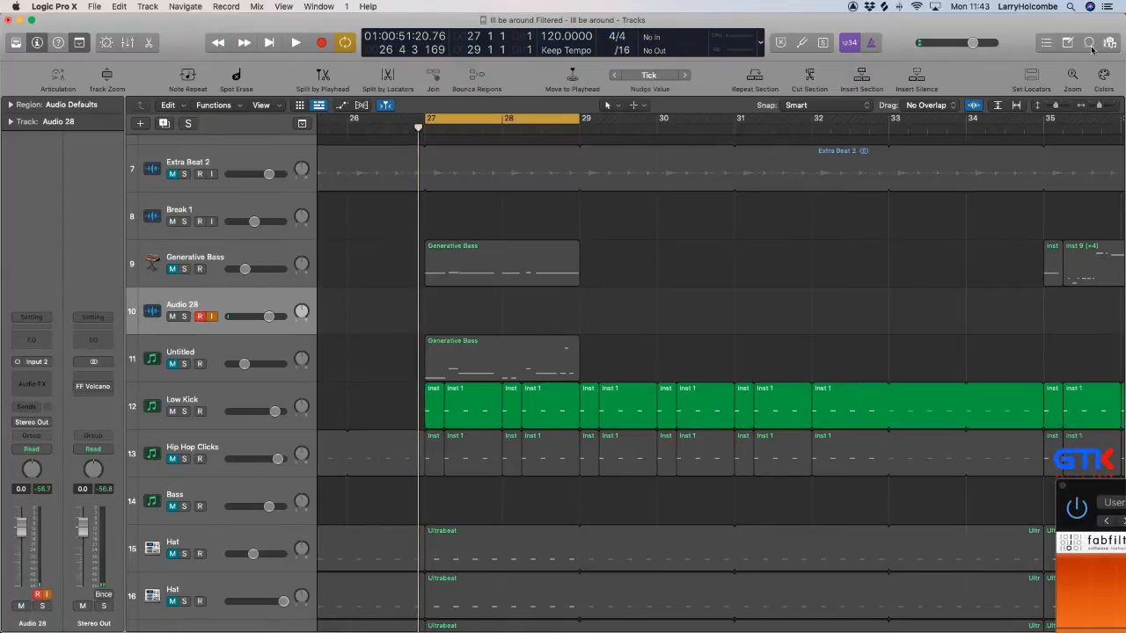
# Show the project audio browser and turn off record enable and input monitoring on the new audio track.
pyautogui.press('f')
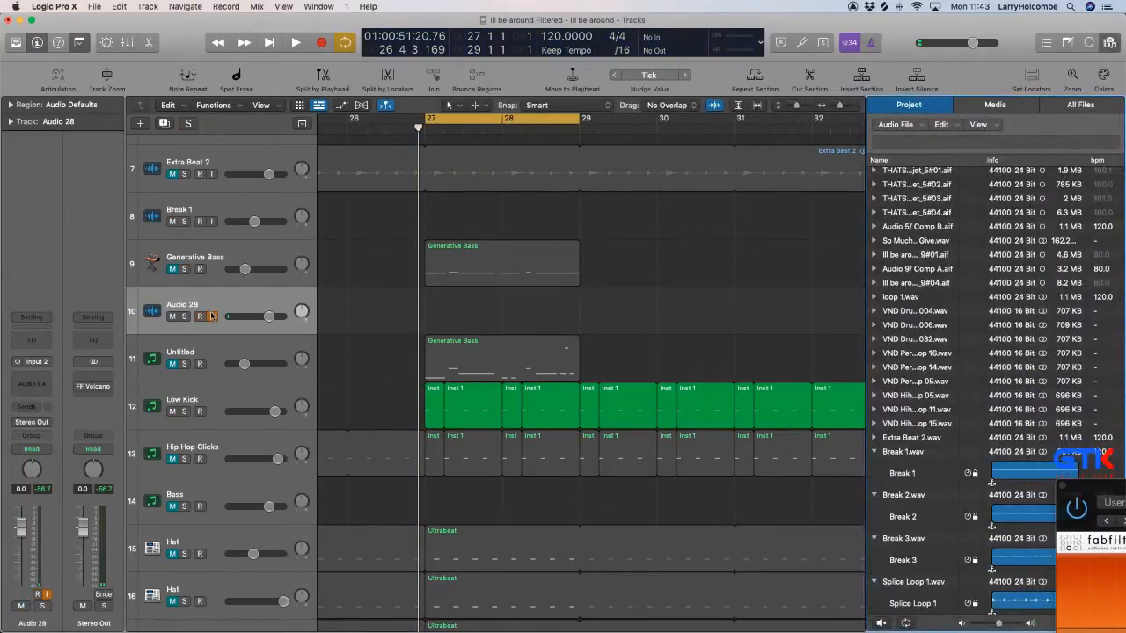
pyautogui.rightClick(210, 312)
pyautogui.click(219, 294)
pyautogui.rightClick(217, 292)
pyautogui.click(211, 319)
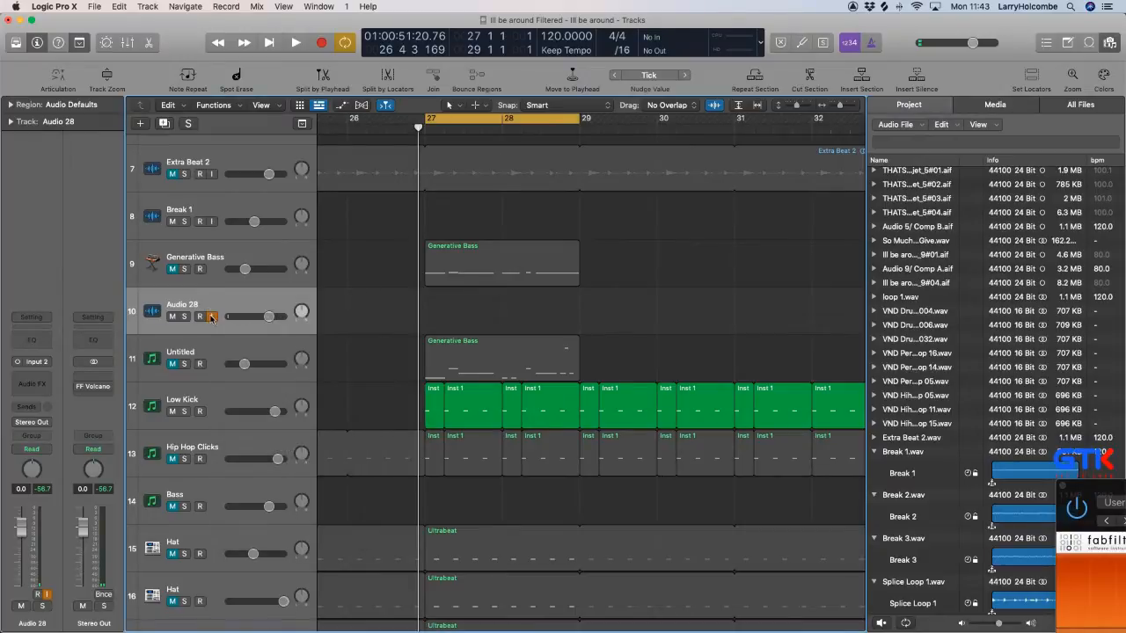
# Place Bass idea 1.wav at bar 27 on the new audio track and set the track's volume to -3.4 dB during playback.
pyautogui.scroll(-15, 947, 426)
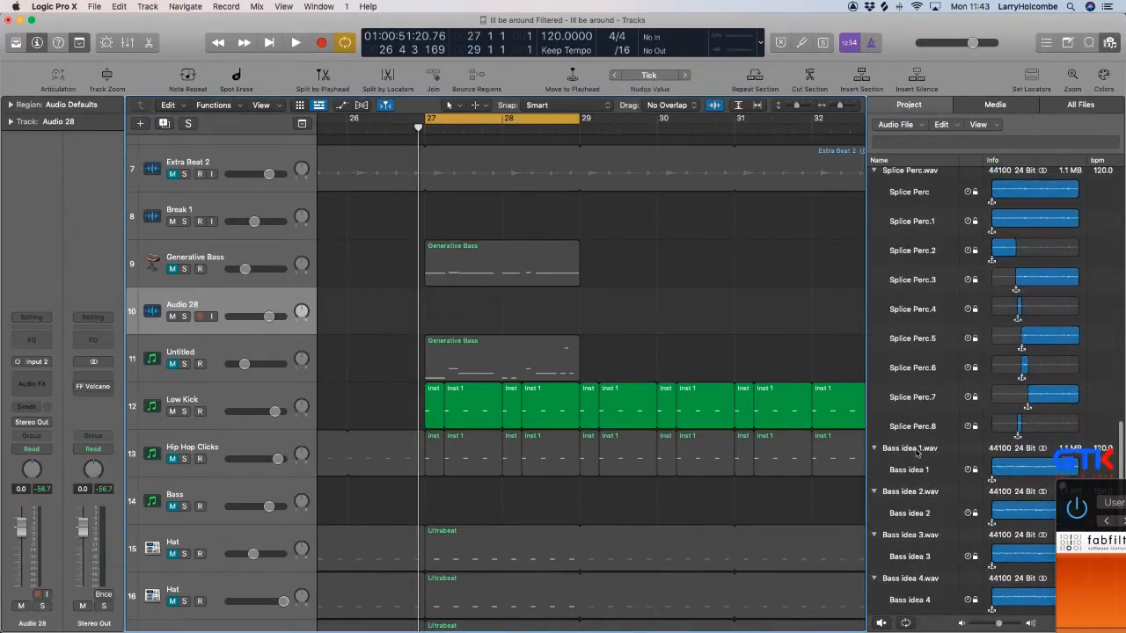
pyautogui.moveTo(916, 451); pyautogui.dragTo(359, 244)
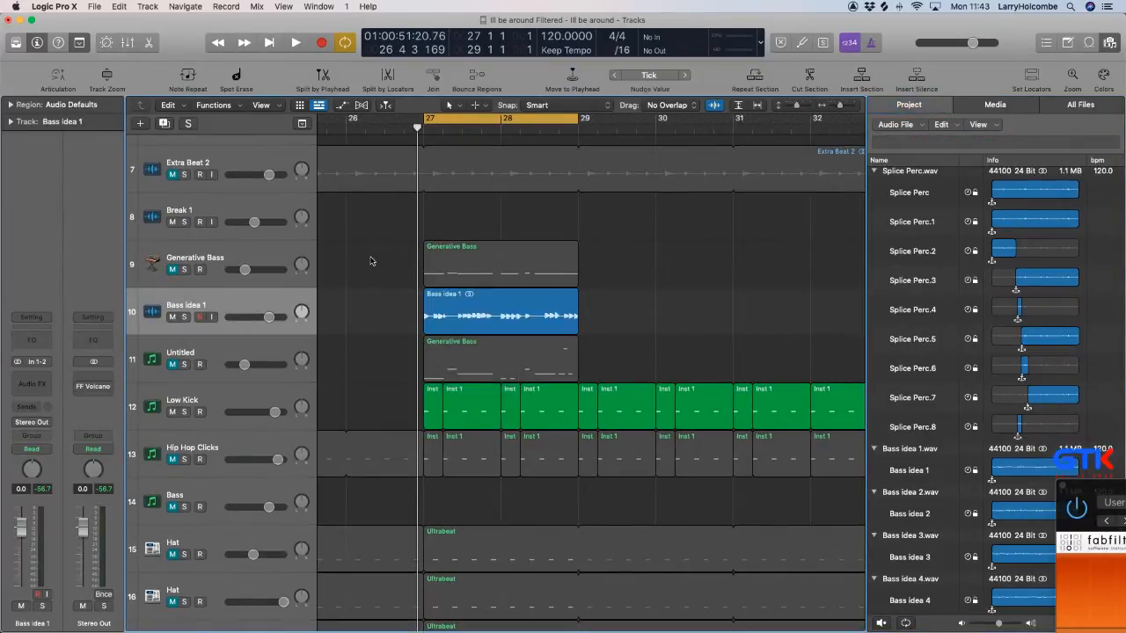
pyautogui.press('super+Up')
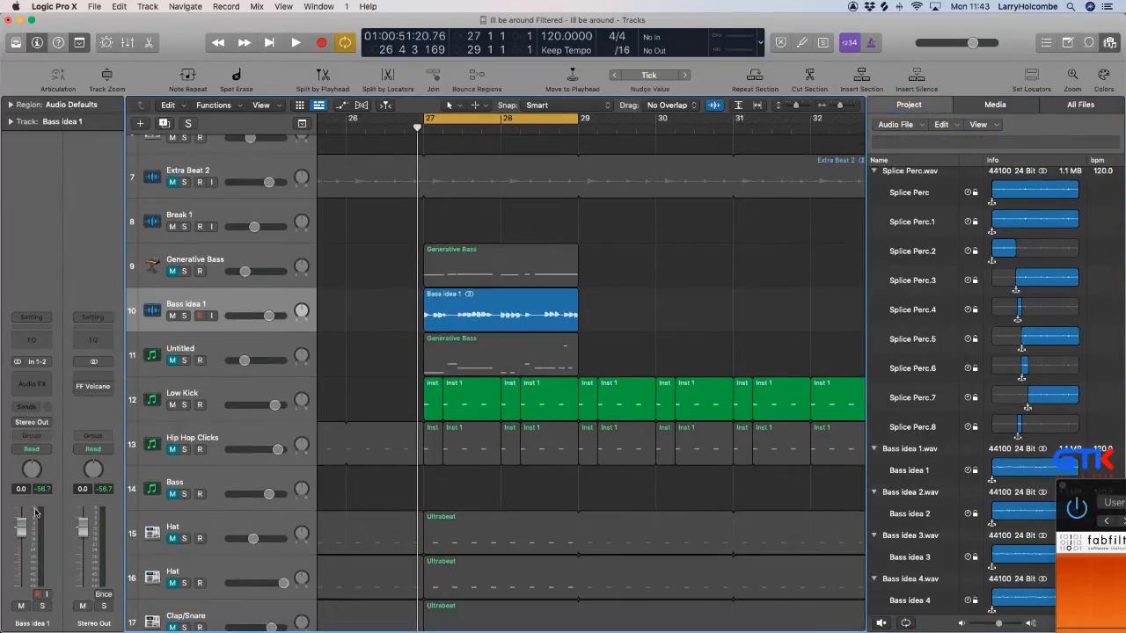
pyautogui.press('space')
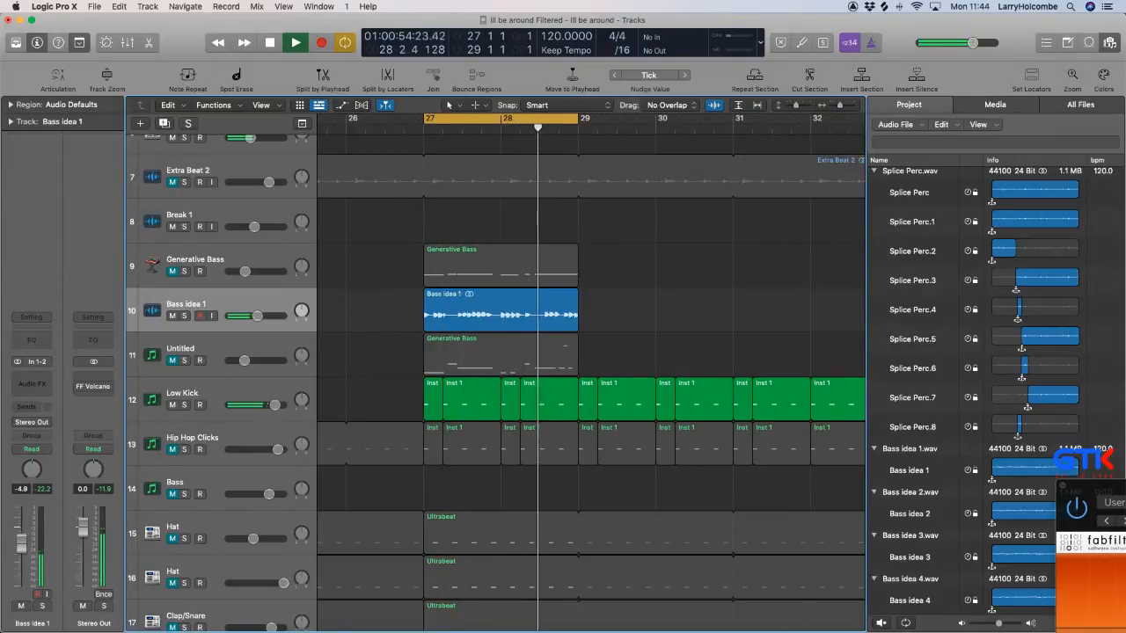
pyautogui.moveTo(21, 537); pyautogui.dragTo(21, 531)
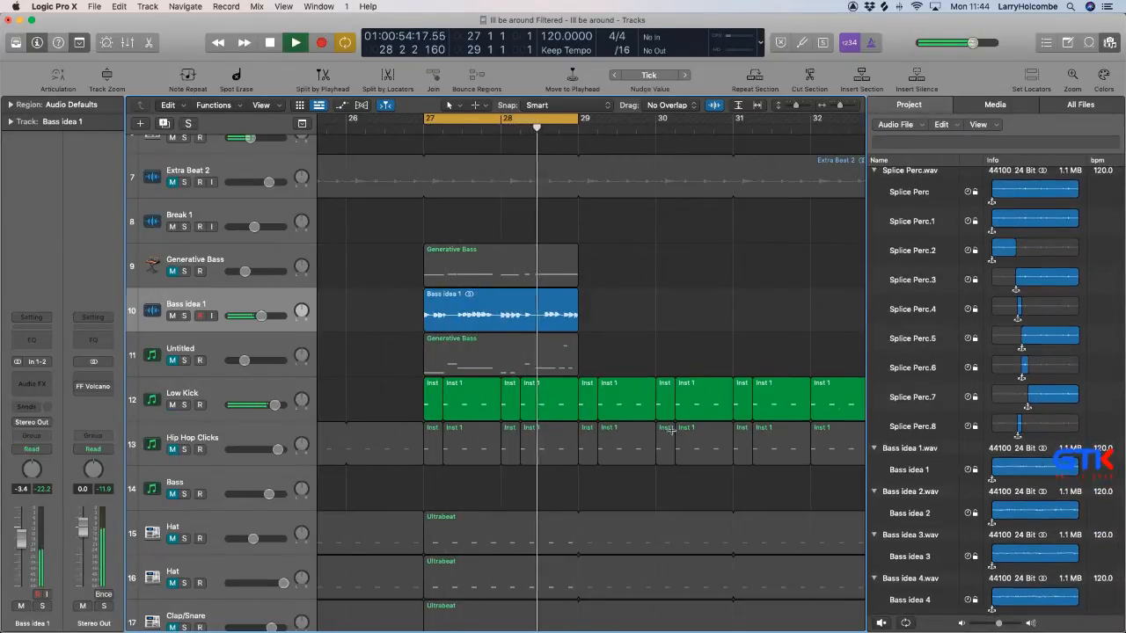
# Place Bass idea 2 at bar 27 on a duplicate of the Bass idea 1 track and mute the Bass idea 1 track.
pyautogui.press('alt+super+a')
pyautogui.moveTo(569, 397); pyautogui.dragTo(424, 350)
pyautogui.click(172, 315)
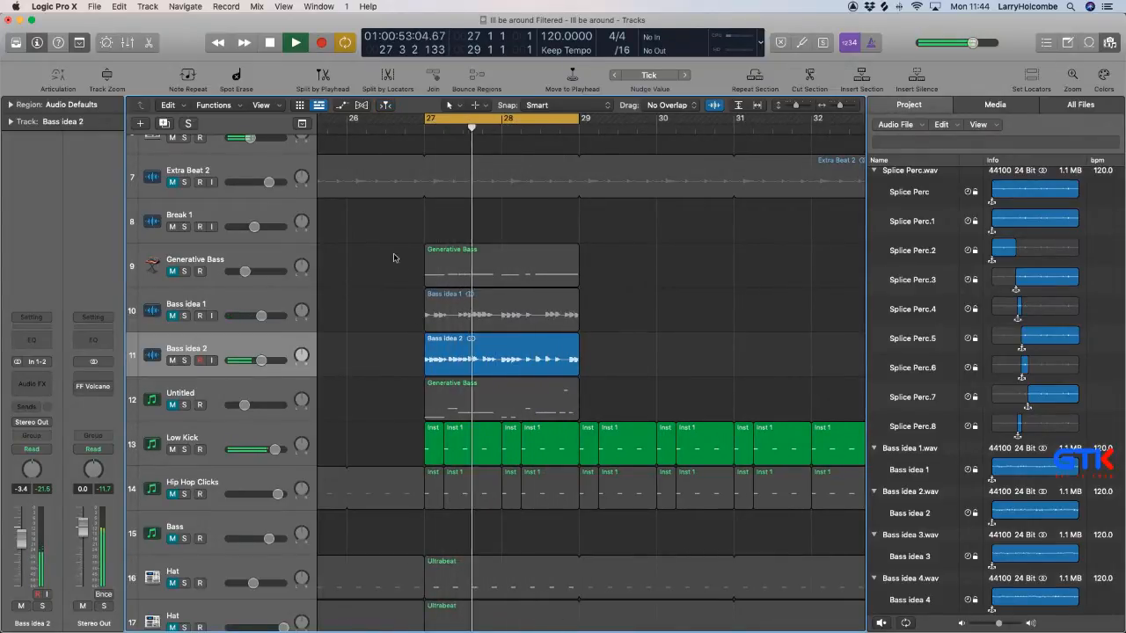
# Move the Bass idea 2 region to bar 29 on the Bass idea 1 track and put Bass idea 3 in its place at bar 27.
pyautogui.scroll(-2, 416, 287)
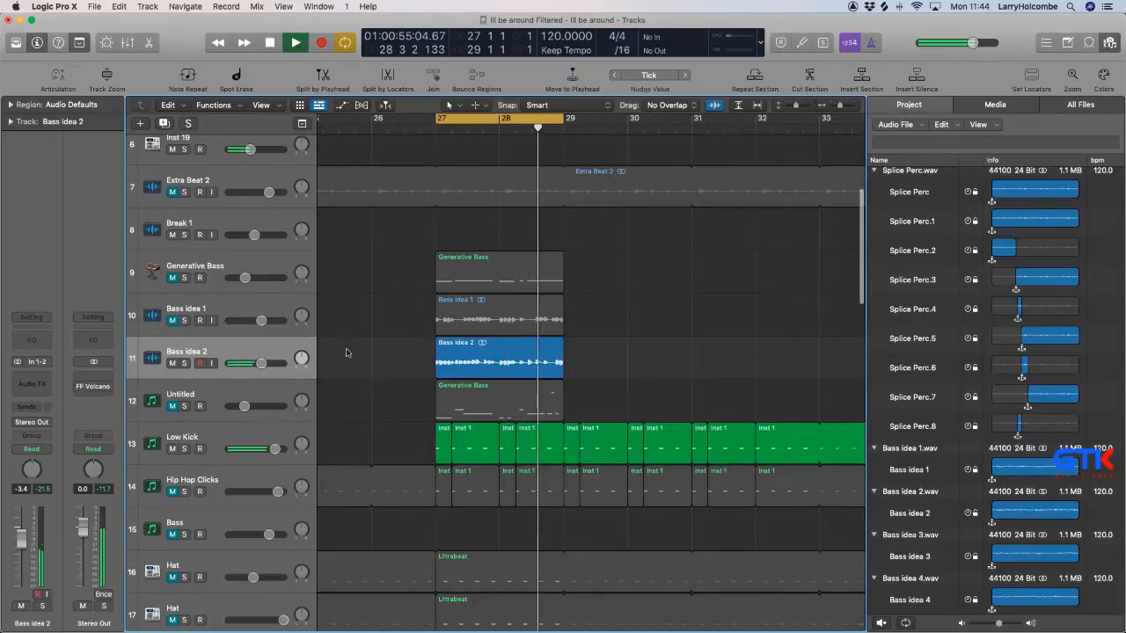
pyautogui.moveTo(453, 360); pyautogui.dragTo(592, 314)
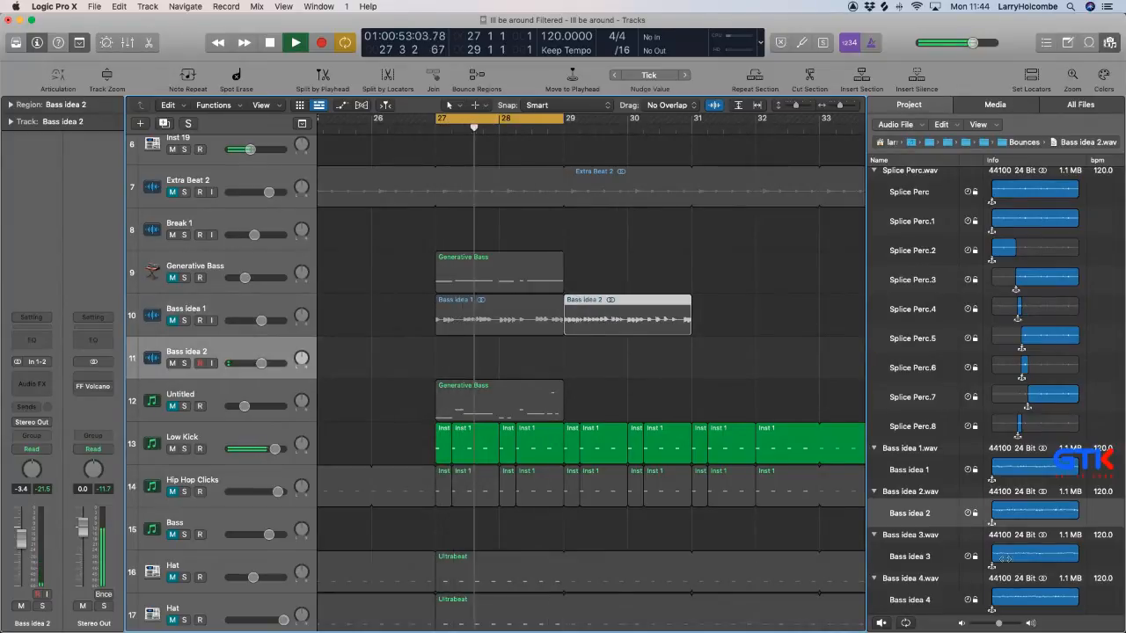
pyautogui.moveTo(910, 512); pyautogui.dragTo(440, 370)
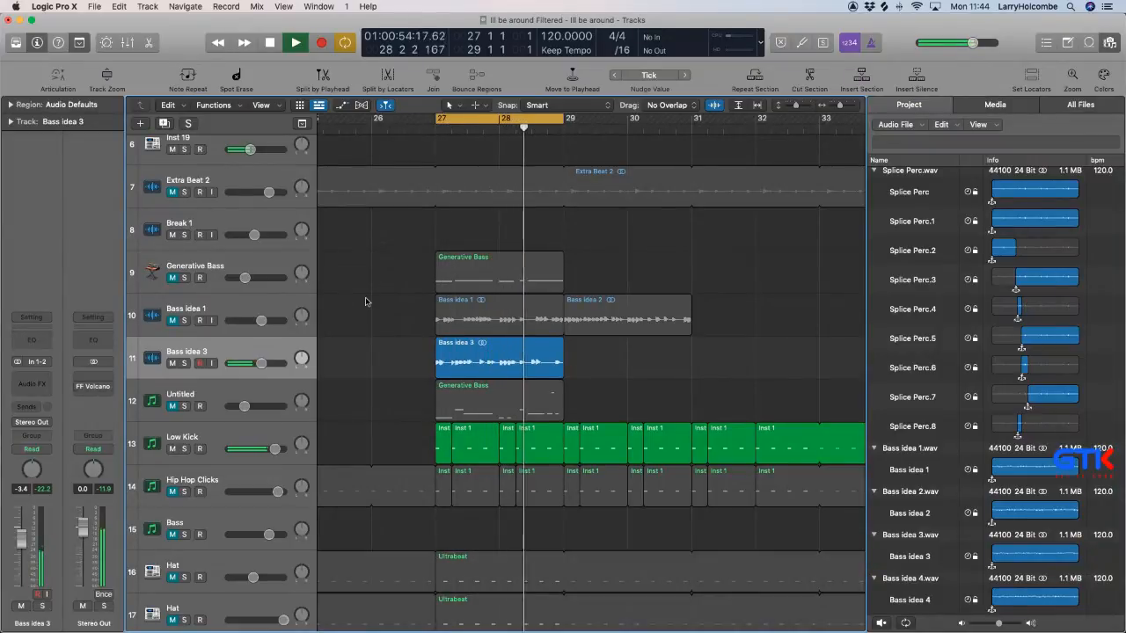
# Split out the second note cluster in bar 27 of Bass idea 3, mute that slice and play the loop.
pyautogui.moveTo(361, 266); pyautogui.dragTo(687, 426)
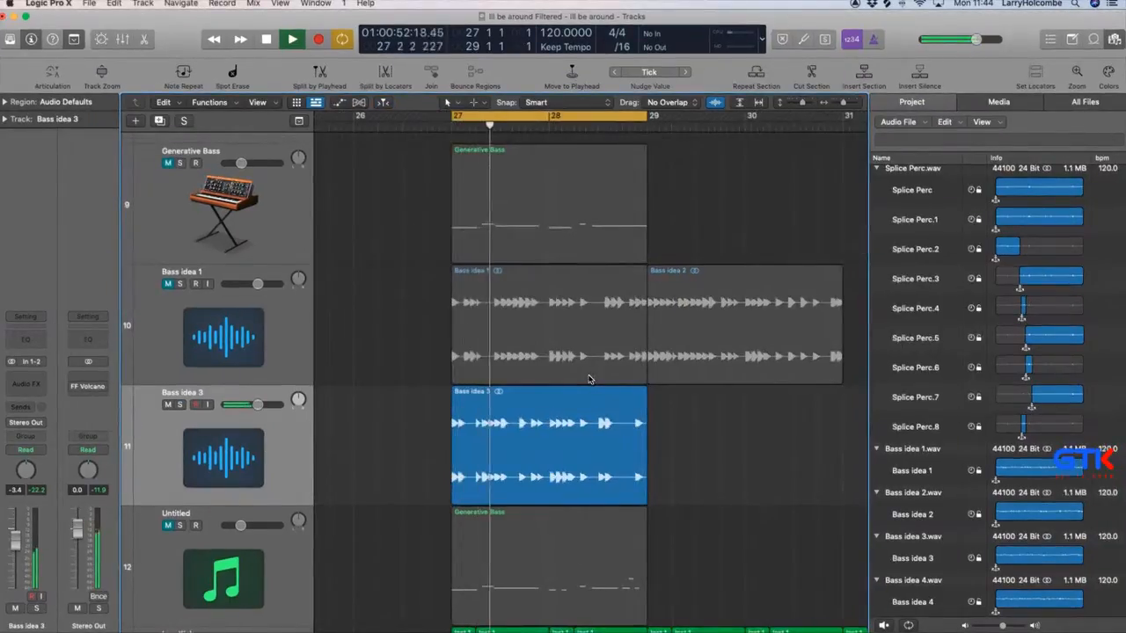
pyautogui.scroll(-1, 589, 379)
pyautogui.moveTo(421, 254); pyautogui.dragTo(673, 495)
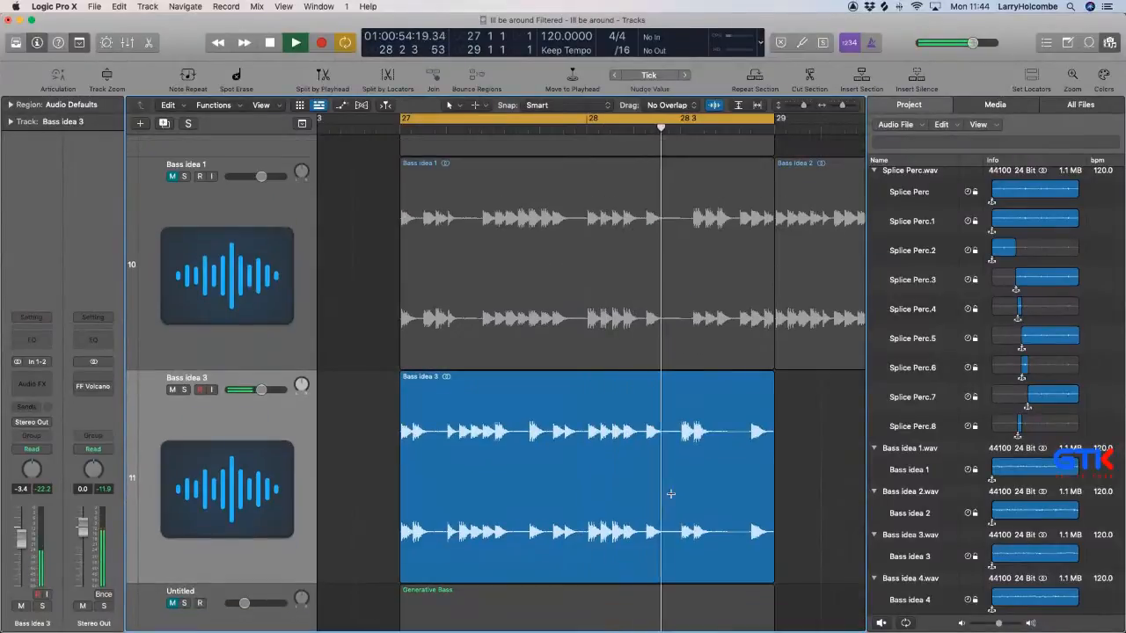
pyautogui.press('super+Up')
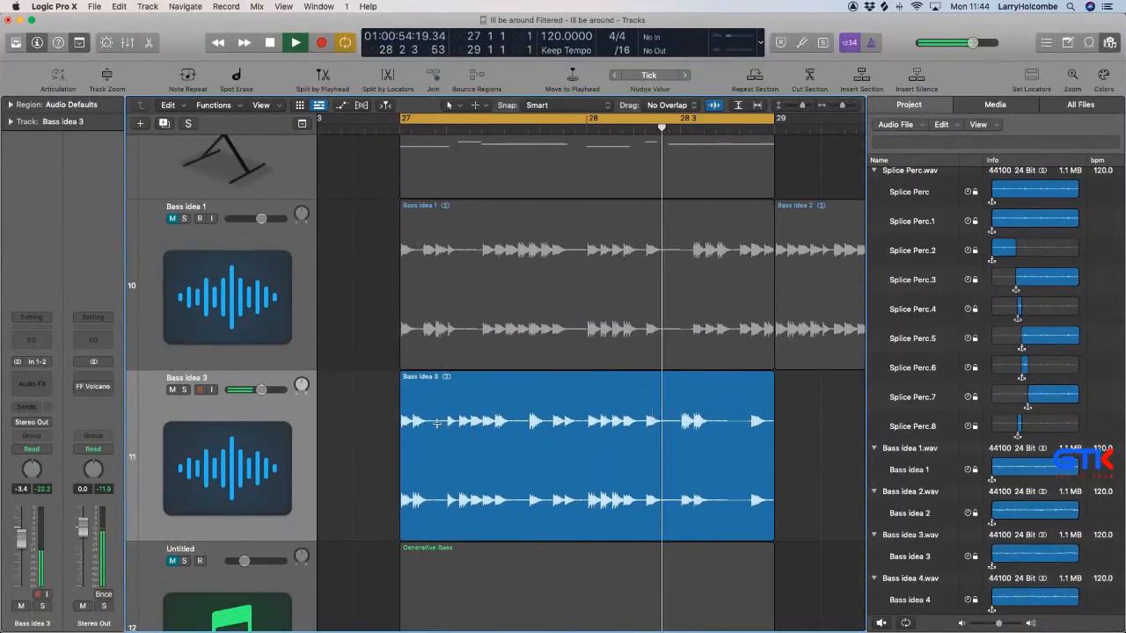
pyautogui.moveTo(434, 431); pyautogui.dragTo(510, 429)
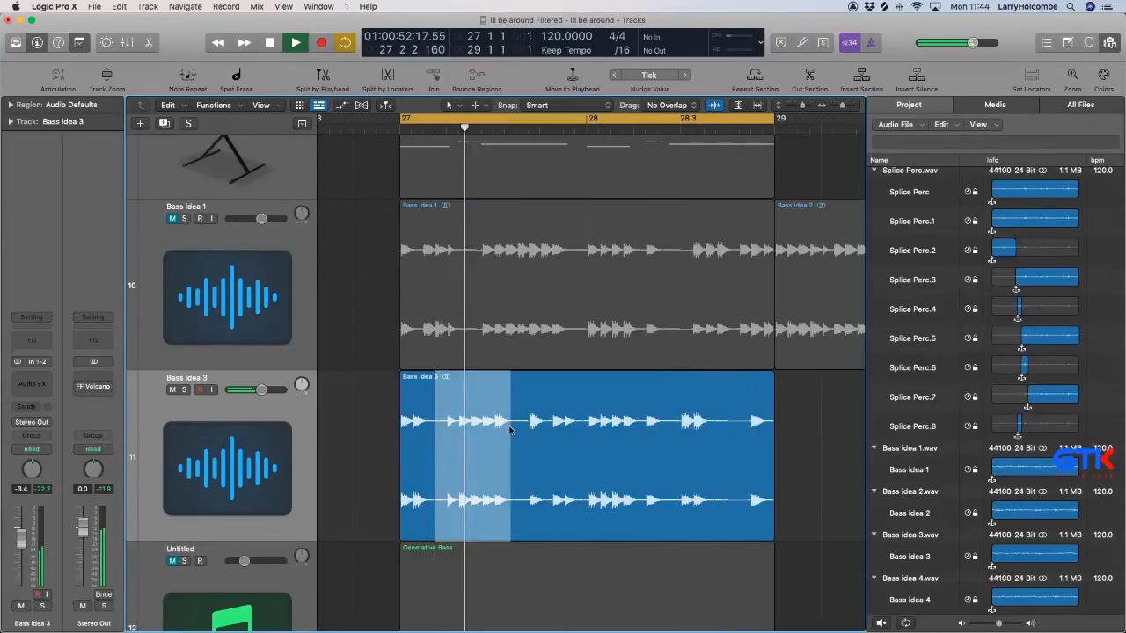
pyautogui.hotkey('ctrl', 'm')
pyautogui.moveTo(469, 270); pyautogui.dragTo(534, 273)
pyautogui.click(392, 237)
pyautogui.press('space')
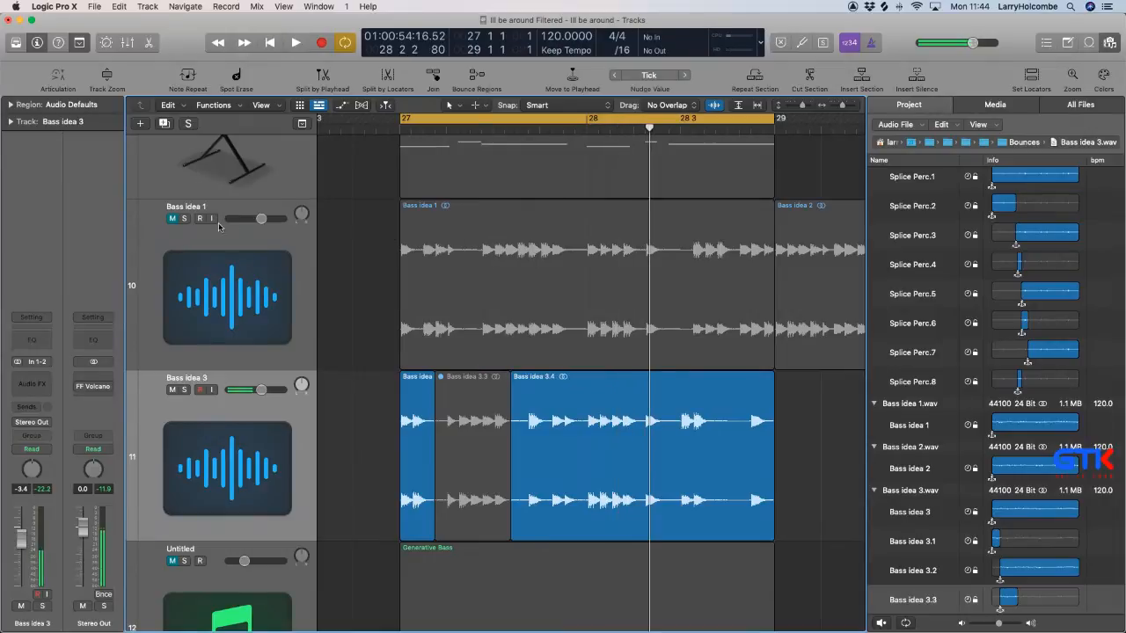
pyautogui.press('space')
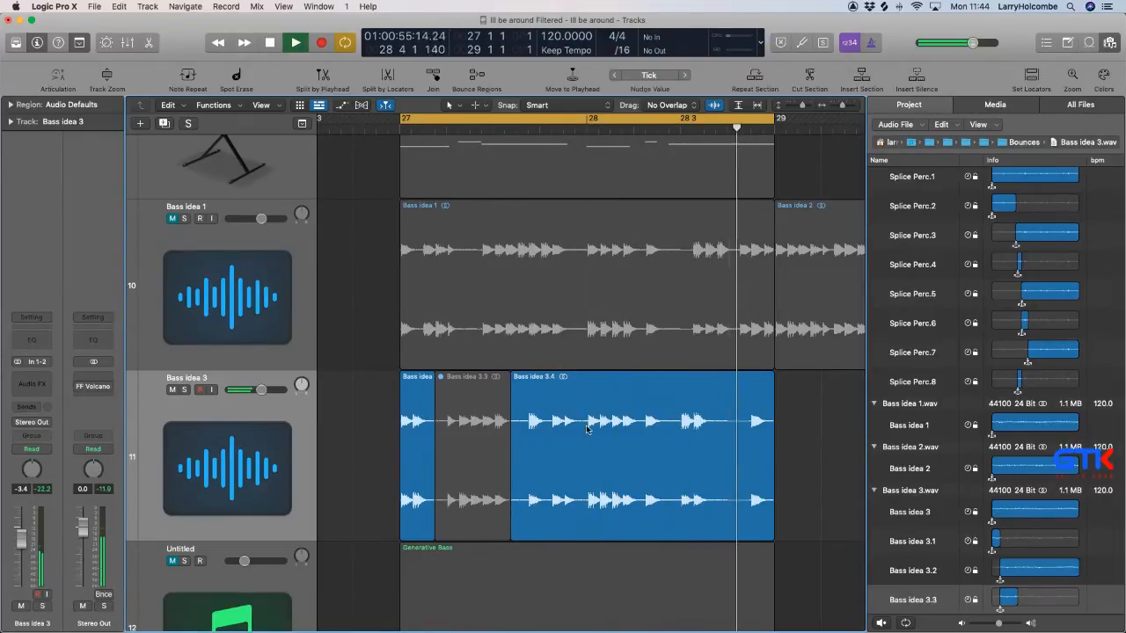
# Replace the first beat of bar 28 in Bass idea 3 with a copy of the region's opening slice.
pyautogui.moveTo(584, 424); pyautogui.dragTo(634, 528)
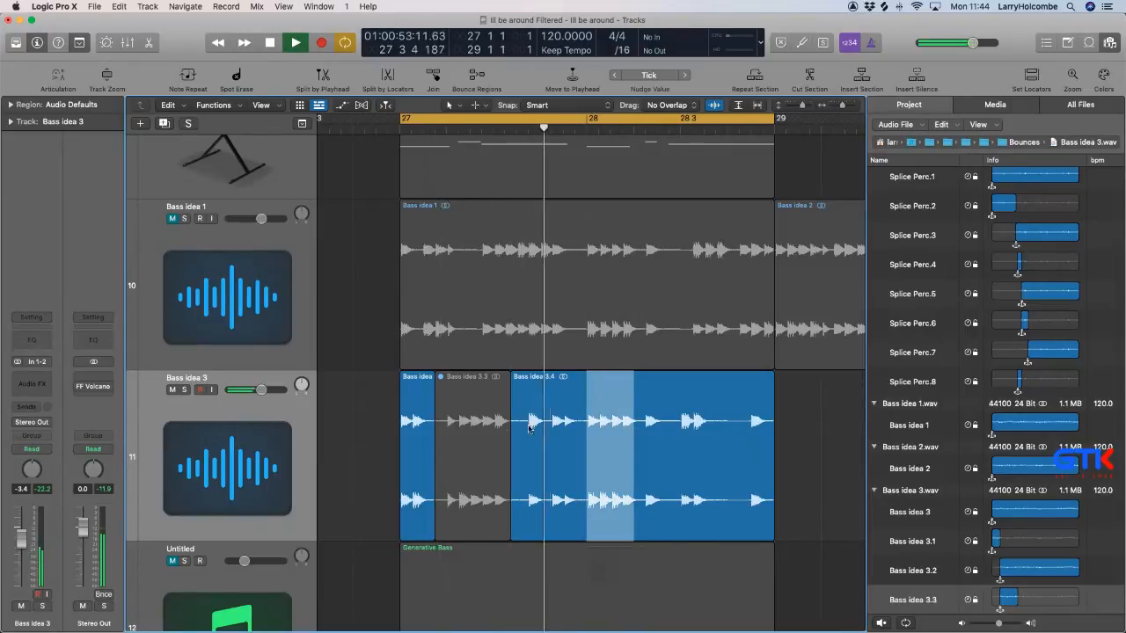
pyautogui.press('Delete')
pyautogui.moveTo(419, 406); pyautogui.dragTo(598, 418)
pyautogui.click(358, 259)
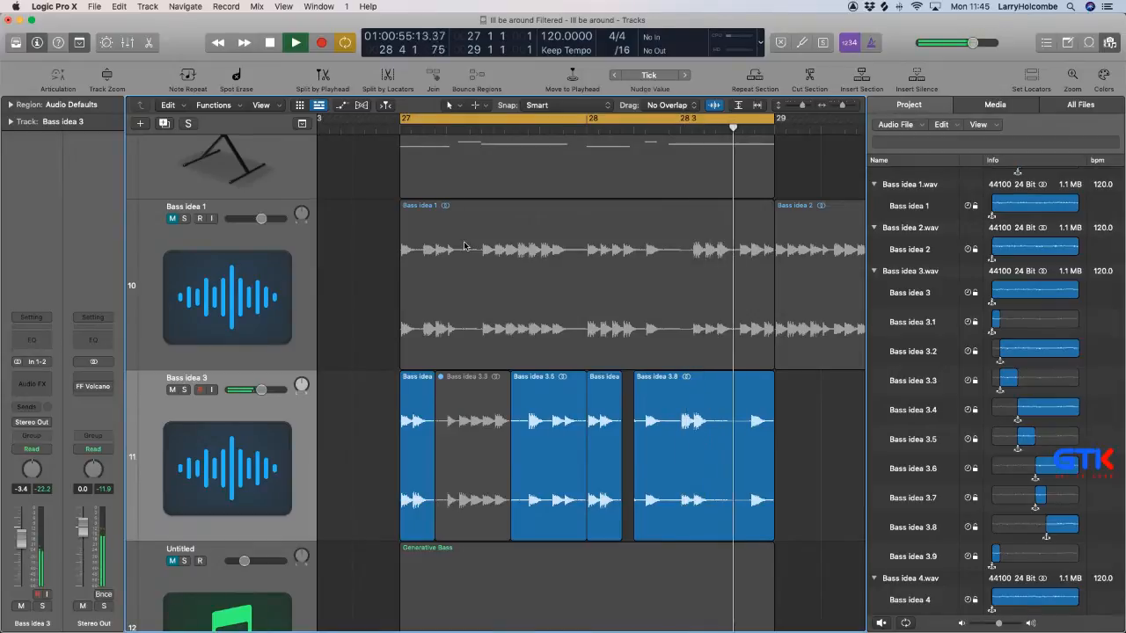
# Replace the ending of Bass idea 3 with the last half bar of Bass idea 1, taken from about 28 3.
pyautogui.moveTo(677, 211); pyautogui.dragTo(744, 371)
pyautogui.click(730, 245)
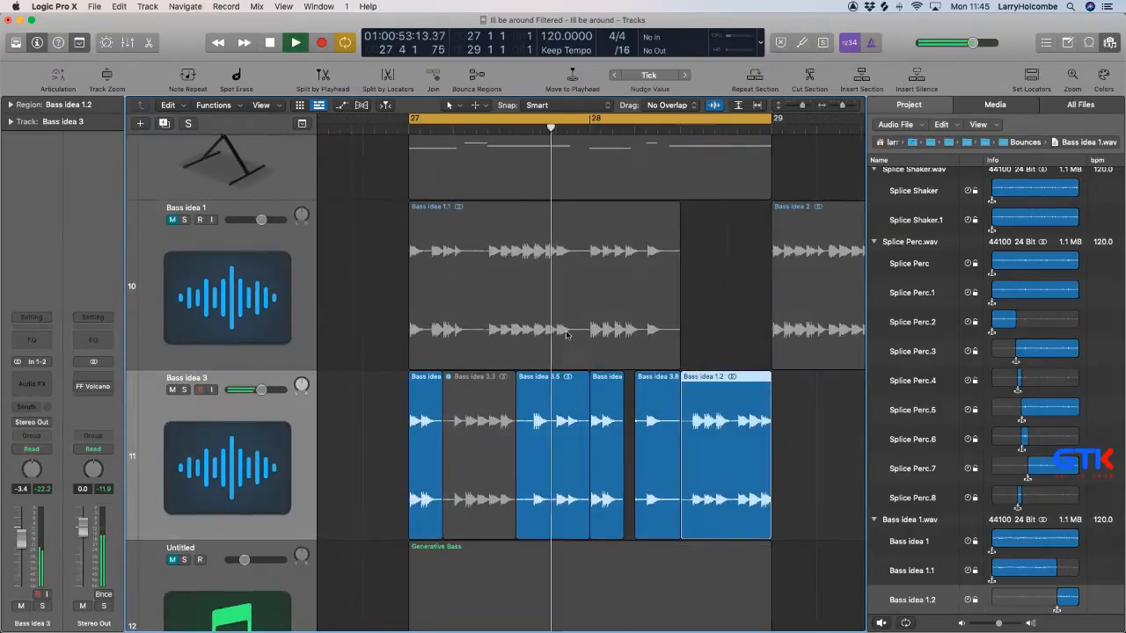
pyautogui.click(369, 211)
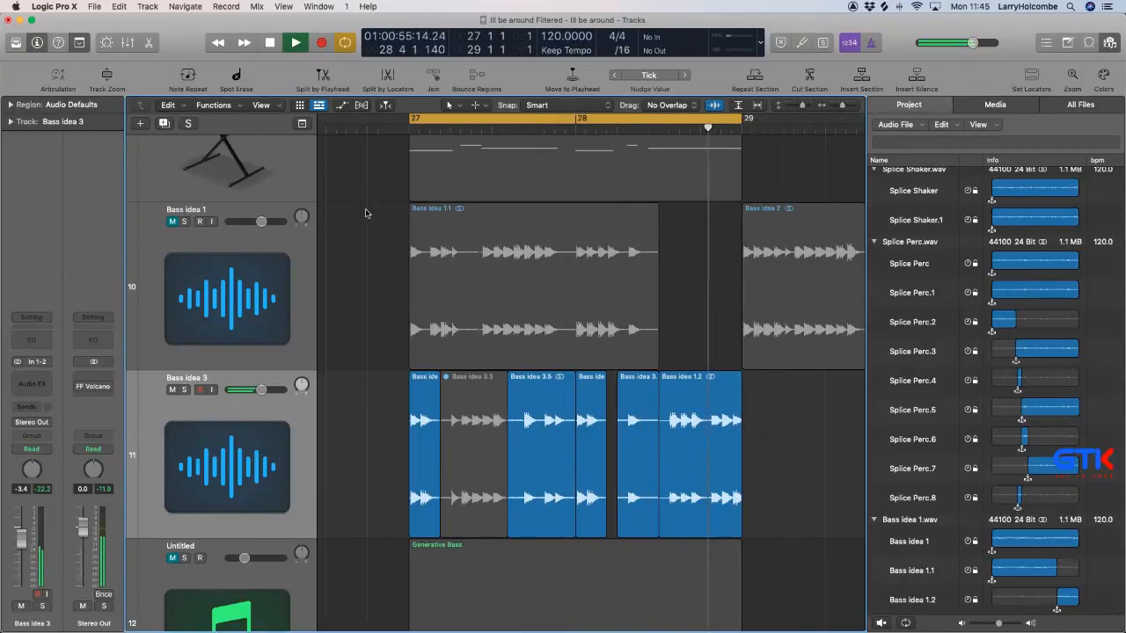
pyautogui.keyDown('ctrl'); pyautogui.keyDown('alt'); pyautogui.click(393, 227); pyautogui.keyUp('alt'); pyautogui.keyUp('ctrl')
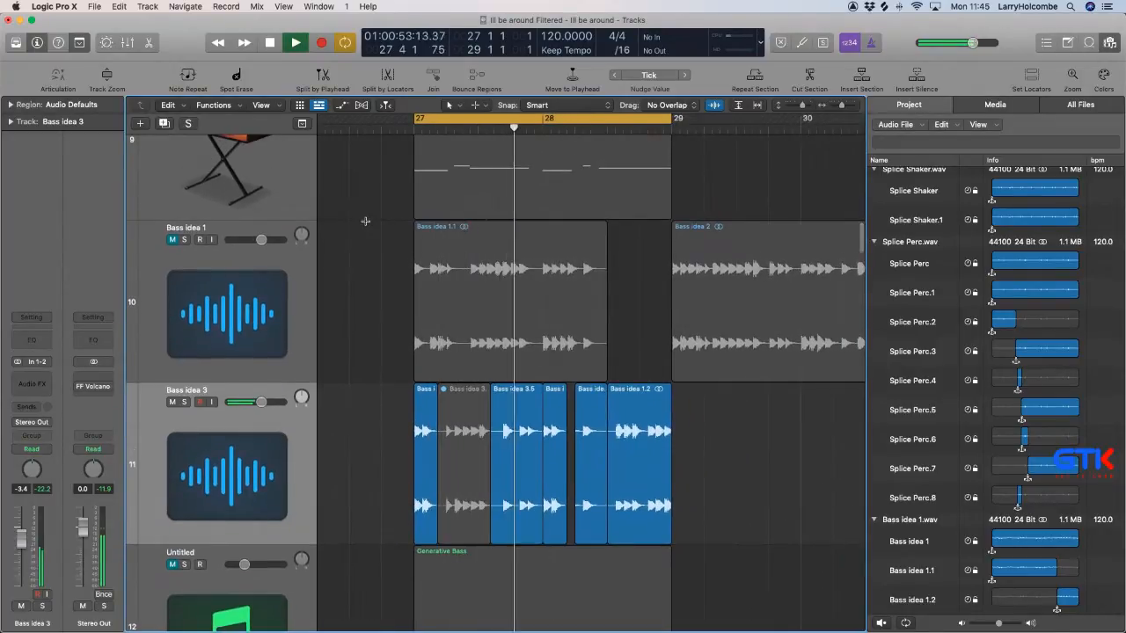
# Delete the muted slice from the Bass idea 3 track and join the remaining slices into a new audio file.
pyautogui.press('super+Up')
pyautogui.press('super+Up')
pyautogui.press('super+Up')
pyautogui.press('super+Up')
pyautogui.hscroll(5, 377, 367)
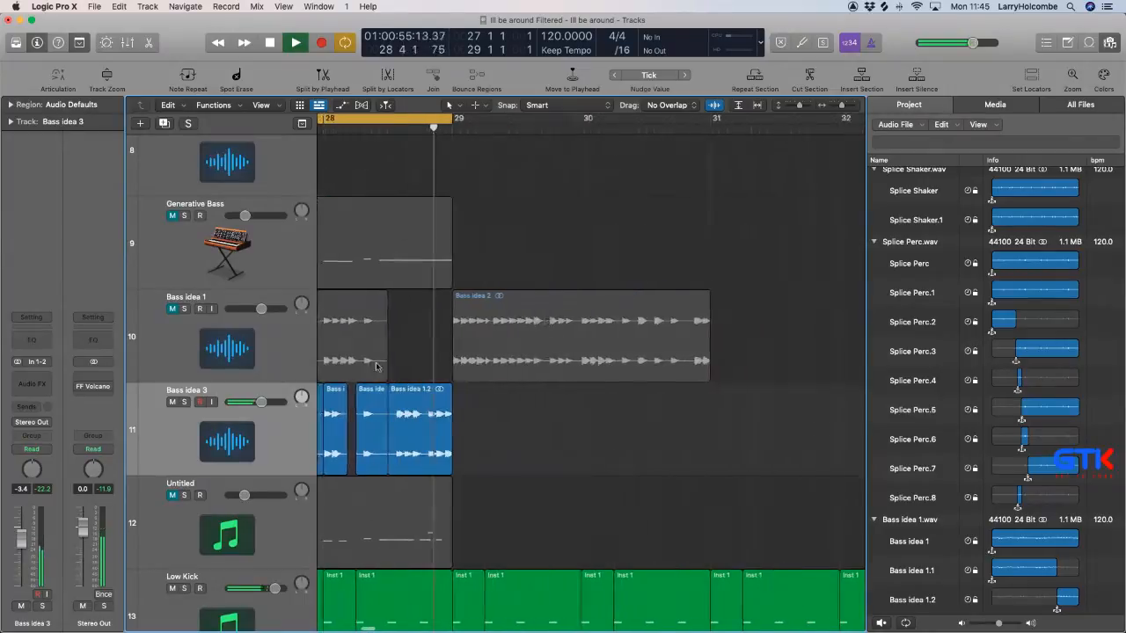
pyautogui.hscroll(-12, 376, 366)
pyautogui.hscroll(6, 626, 425)
pyautogui.click(570, 420)
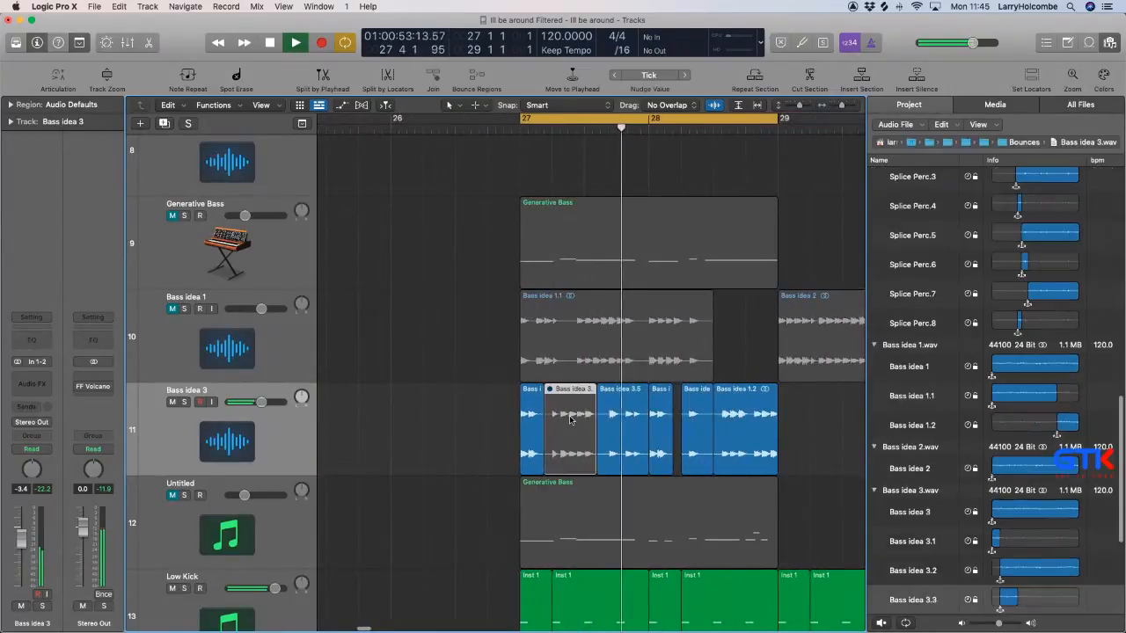
pyautogui.press('Delete')
pyautogui.moveTo(462, 414); pyautogui.dragTo(789, 423)
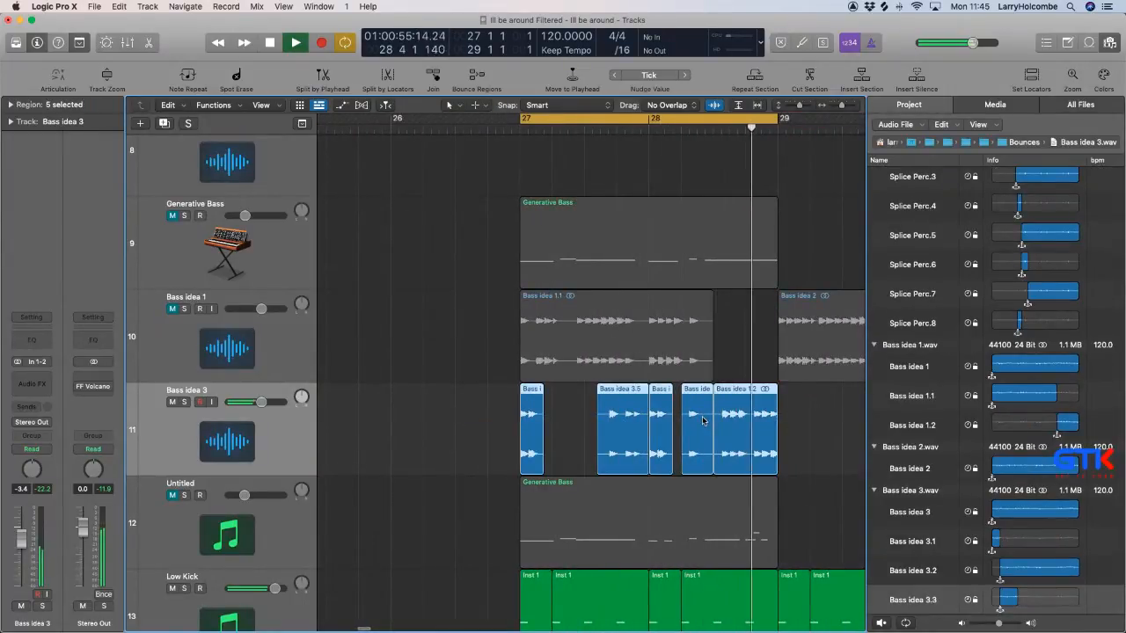
pyautogui.press('super+j')
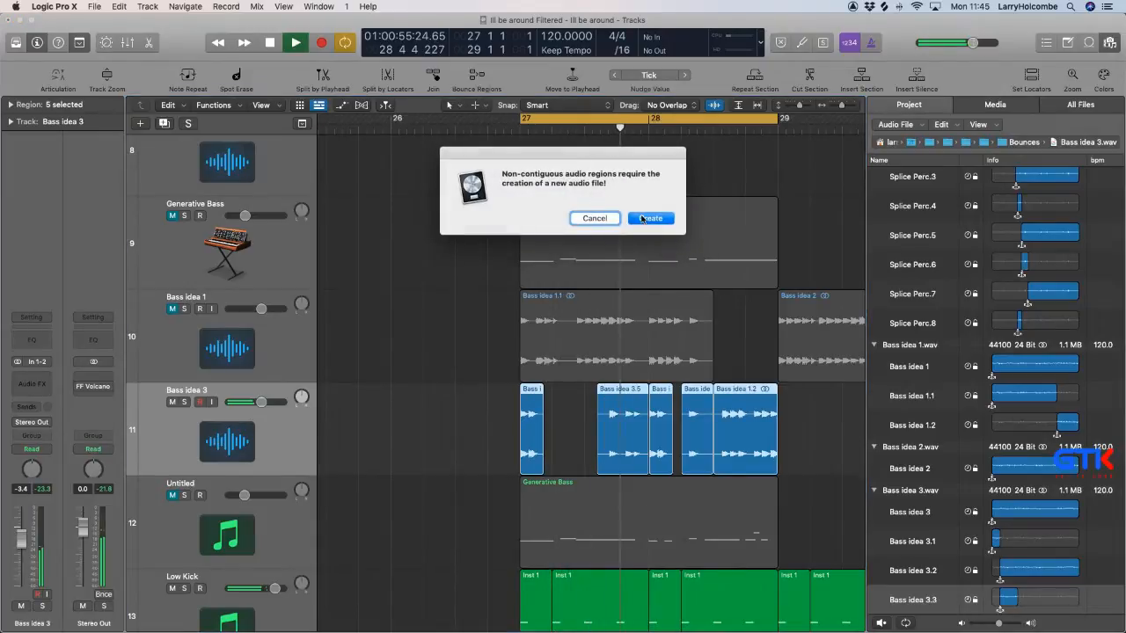
pyautogui.click(648, 219)
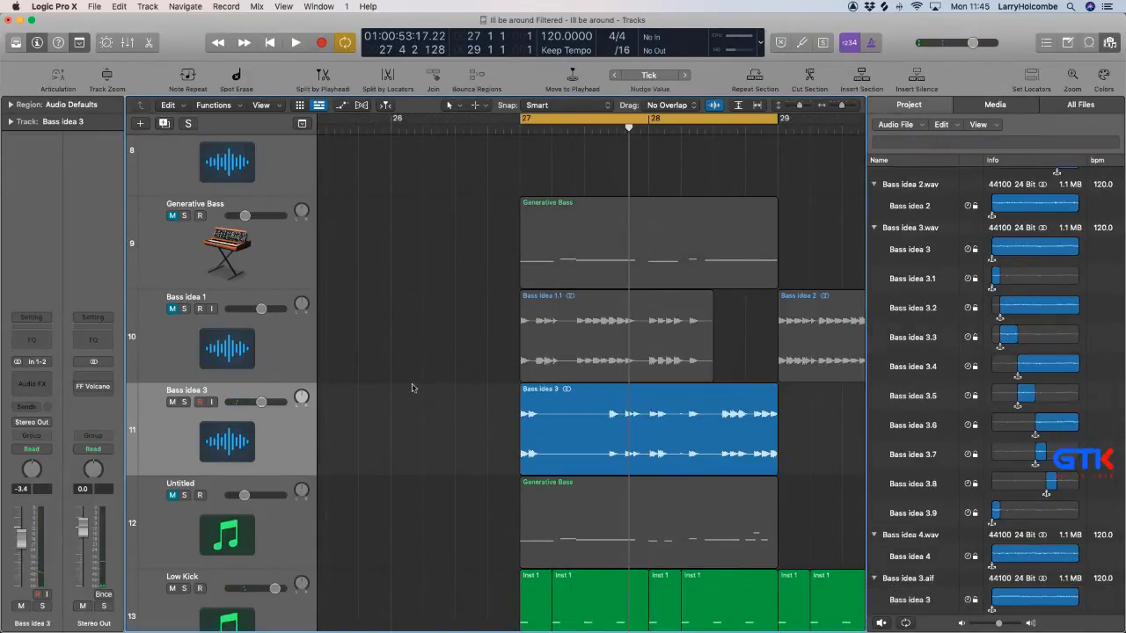
# Rename the joined bass region on the Bass idea 3 track as Outro.
pyautogui.press('t')
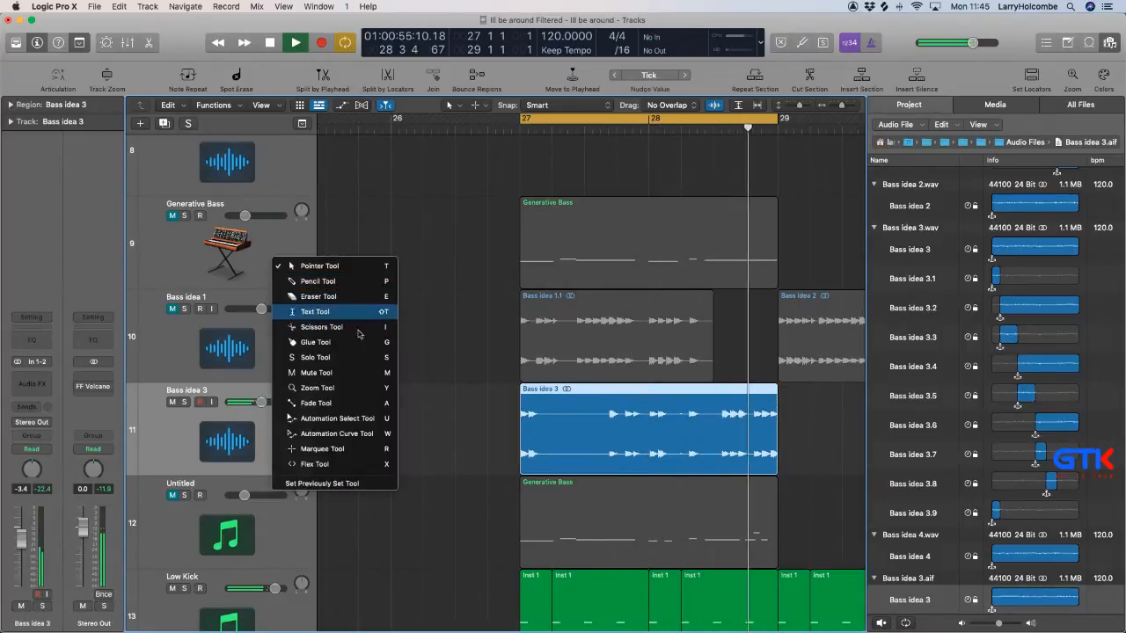
pyautogui.click(315, 311)
pyautogui.click(580, 396)
pyautogui.write('Outr')
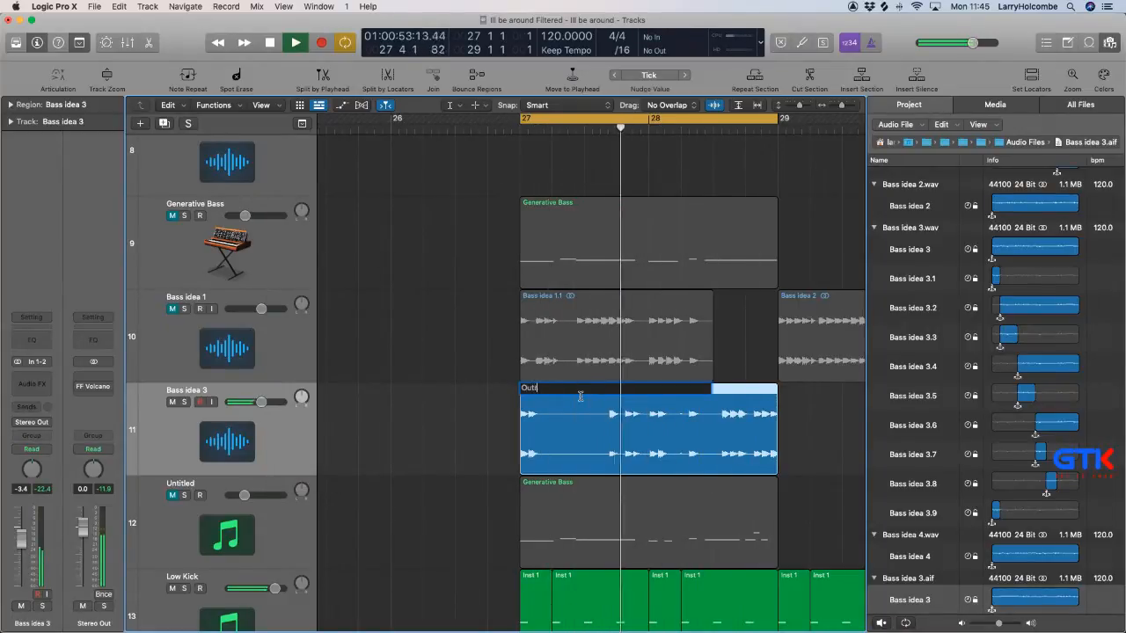
pyautogui.write('o')
pyautogui.press('Return')
pyautogui.scroll(-5, 576, 391)
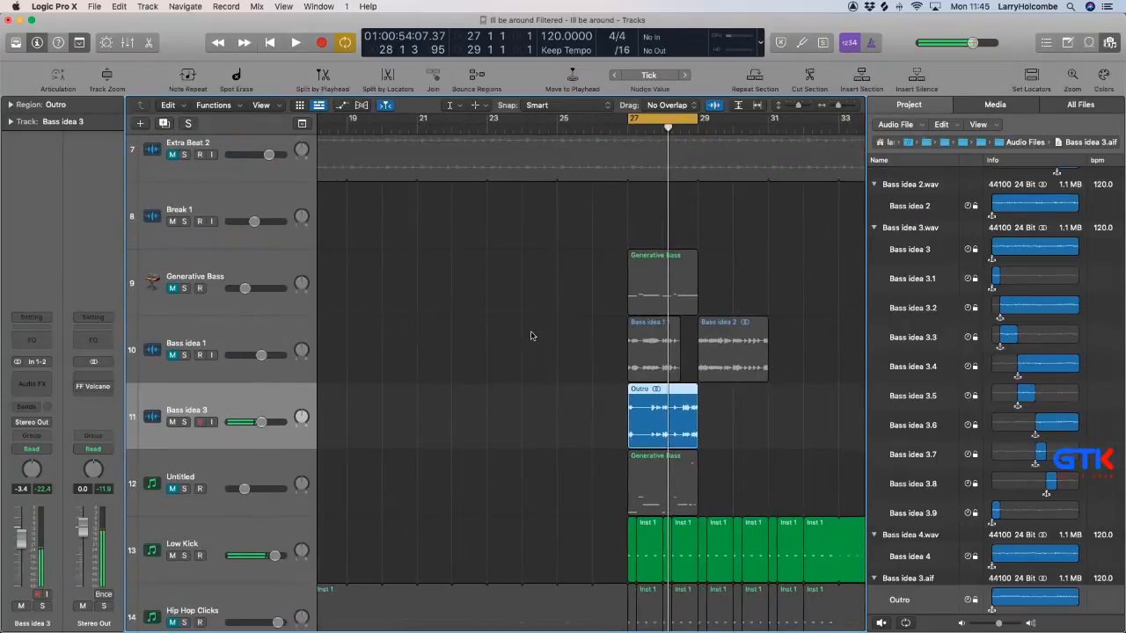
# Move the Outro region to bar 25 and place Bass idea 1.1, extended to bar 29, at bar 27 on the Bass idea 3 track.
pyautogui.press('t')
pyautogui.press('t')
pyautogui.moveTo(661, 410); pyautogui.dragTo(590, 411)
pyautogui.click(655, 340)
pyautogui.moveTo(655, 341); pyautogui.dragTo(698, 438)
pyautogui.press('space')
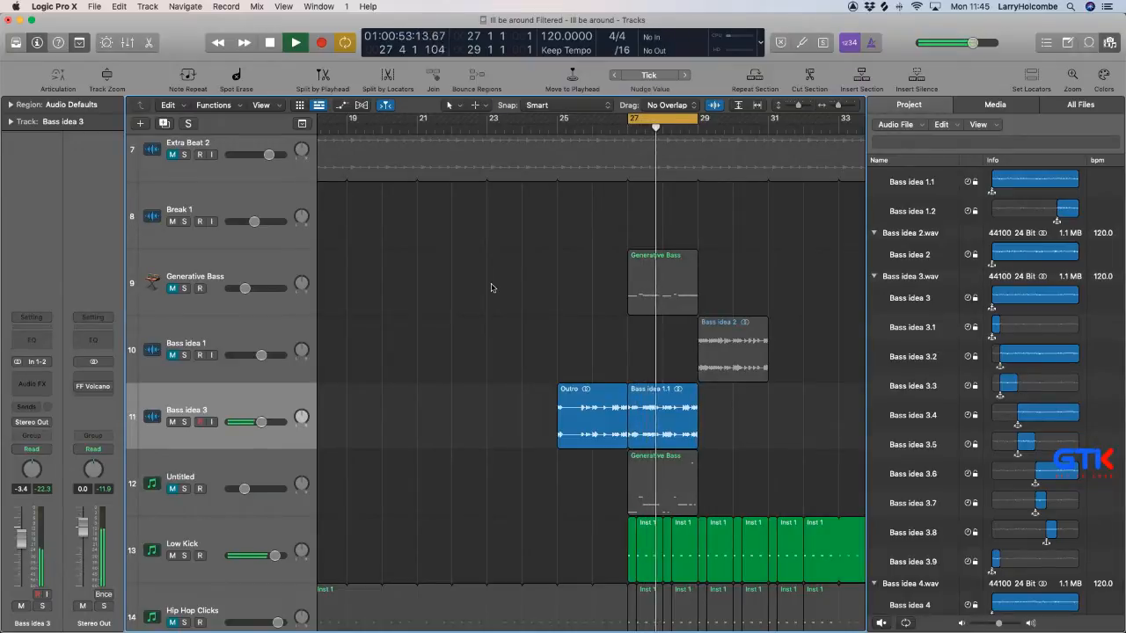
# Mute the Bass idea 1.1 region on the Bass idea 3 track.
pyautogui.click(649, 419)
pyautogui.hotkey('ctrl', 'm')
pyautogui.scroll(1, 666, 416)
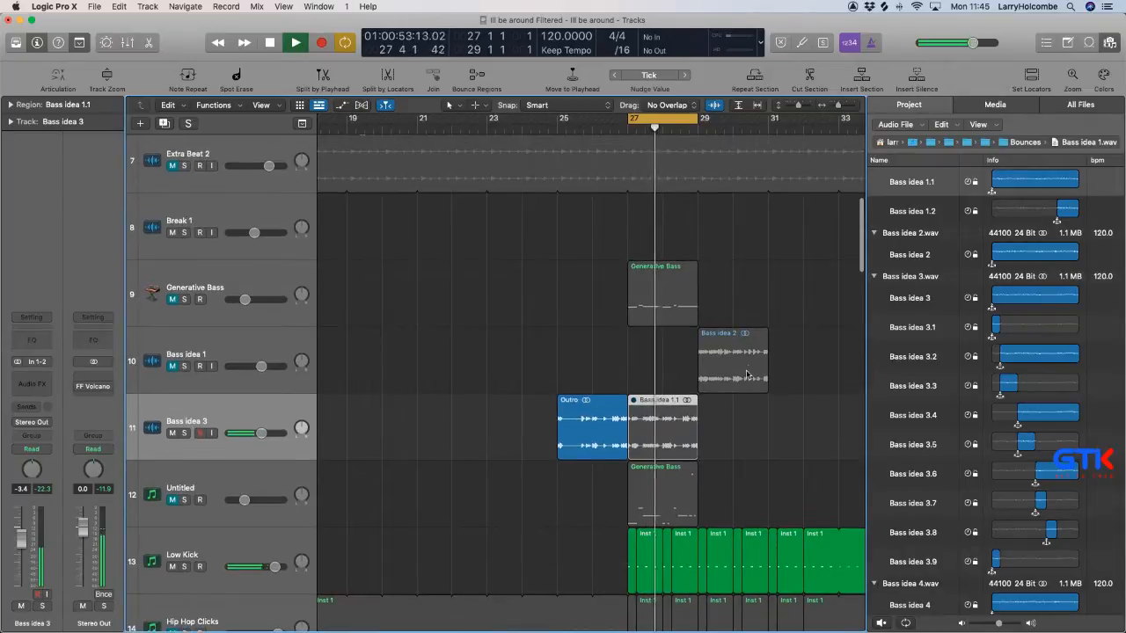
# Move Bass idea 2 to bar 27 on the Bass idea 1 track, unmute that track and play the loop.
pyautogui.press('space')
pyautogui.moveTo(718, 367); pyautogui.dragTo(649, 362)
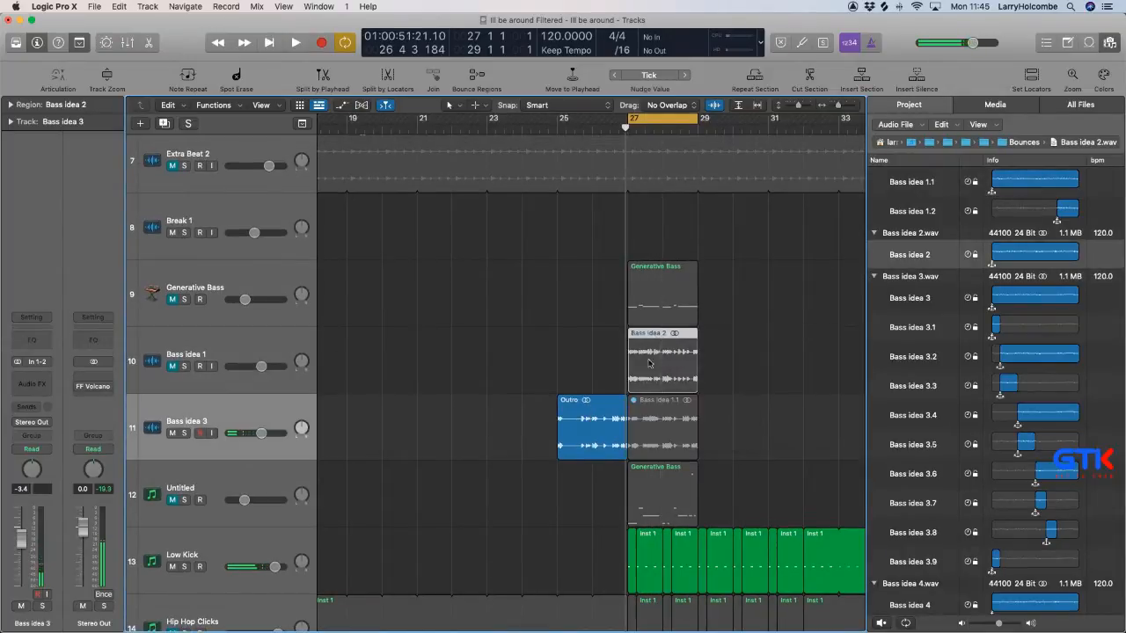
pyautogui.click(172, 366)
pyautogui.press('space')
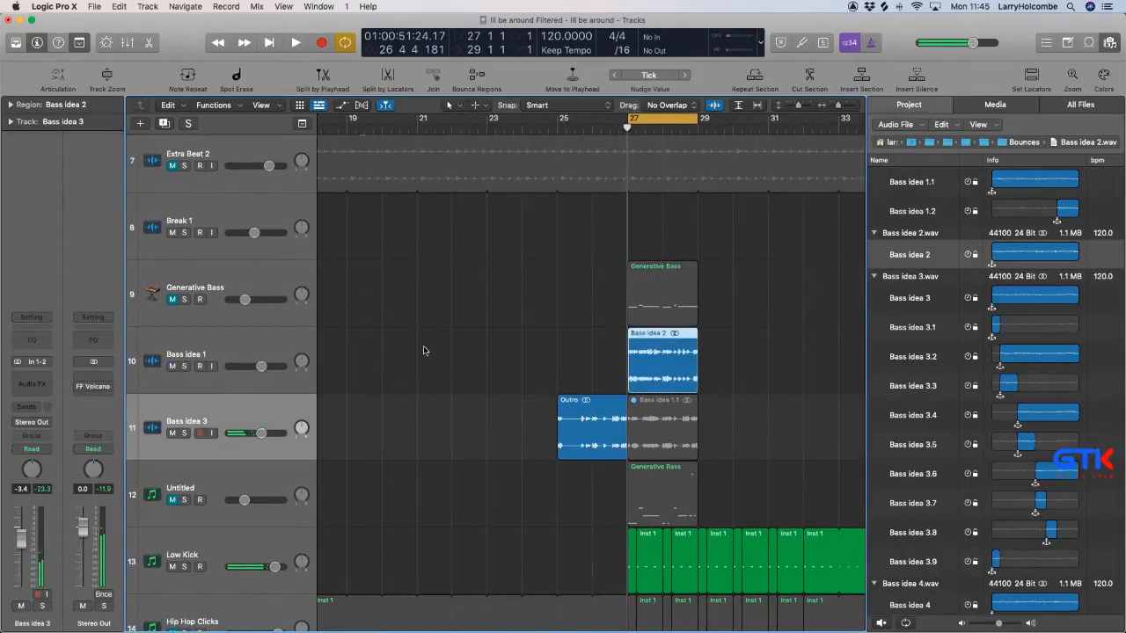
pyautogui.press('space')
pyautogui.scroll(-4, 424, 351)
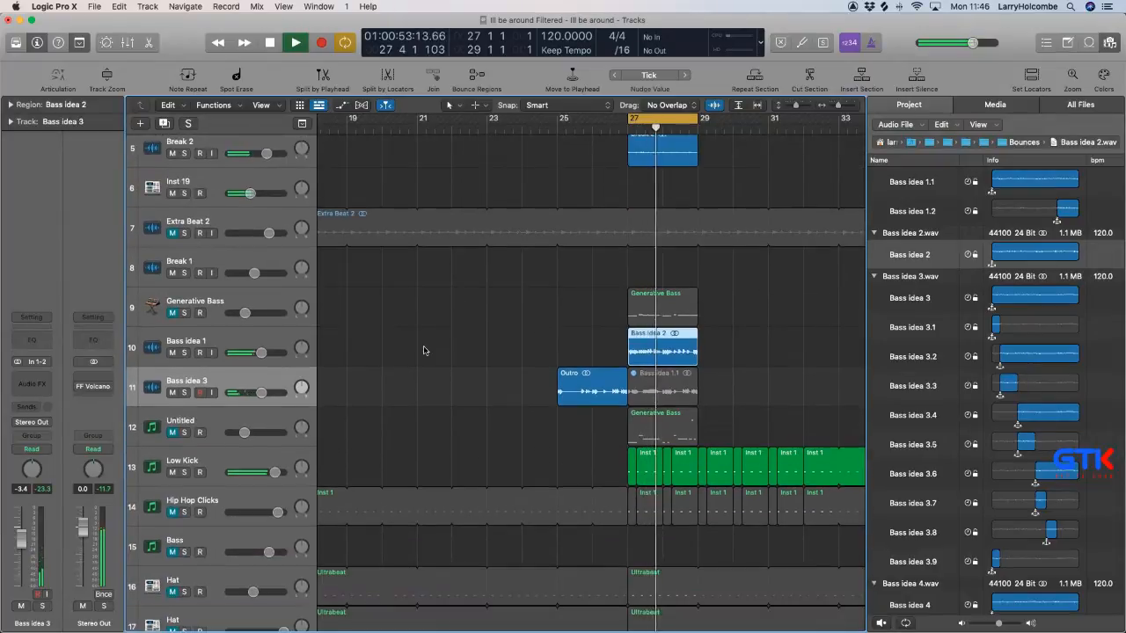
pyautogui.scroll(-1, 493, 387)
# Bring in Bass idea 4, place it at bar 27 on the Bass idea 1 track, and move Bass idea 2 to bar 29.
pyautogui.moveTo(910, 254); pyautogui.dragTo(704, 390)
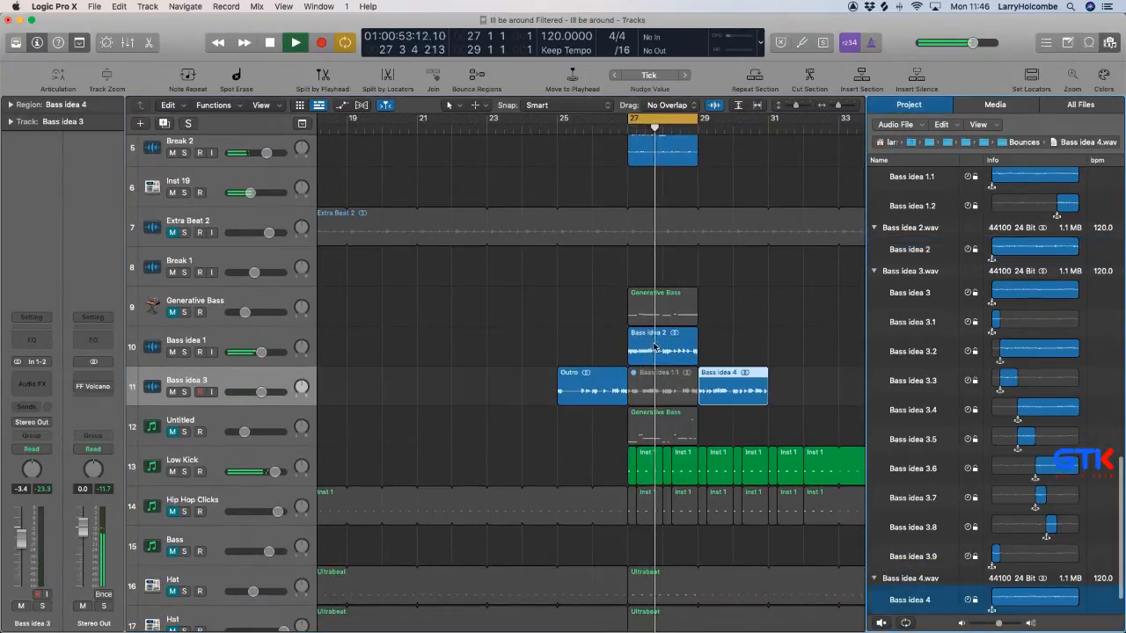
pyautogui.moveTo(658, 350)
pyautogui.mouseDown()
pyautogui.moveTo(723, 353)
pyautogui.moveTo(686, 369)
pyautogui.moveTo(654, 347)
pyautogui.mouseUp()
pyautogui.click(724, 385)
pyautogui.click(498, 168)
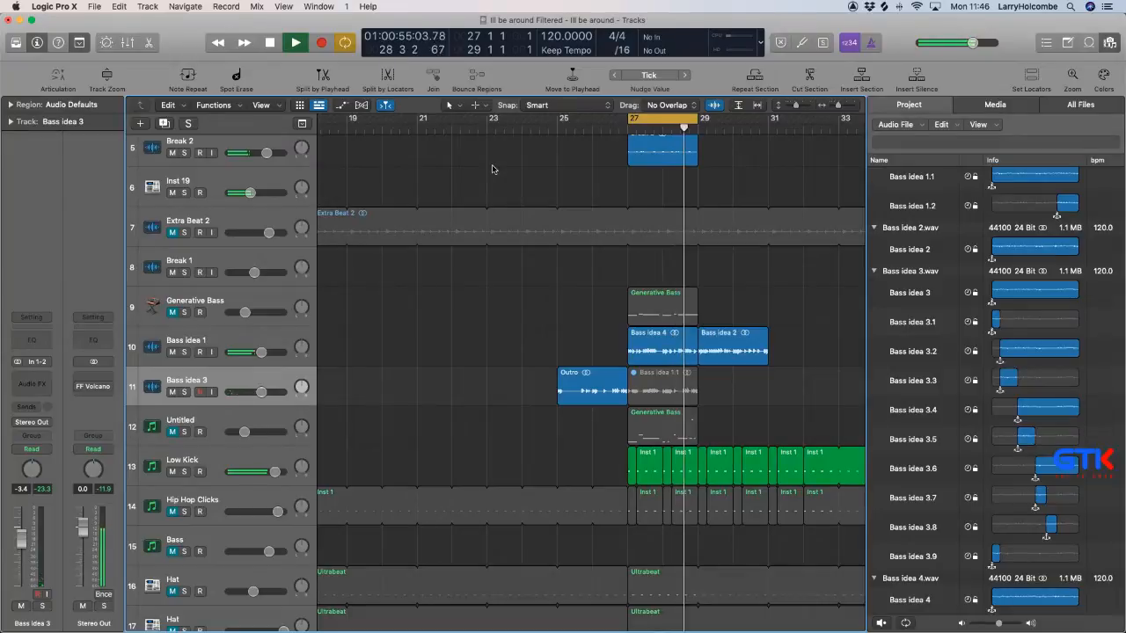
# Delete Bass idea 2 from the Bass idea 1 track and move Bass idea 4 to bar 29 on the Bass idea 3 track.
pyautogui.moveTo(572, 267); pyautogui.dragTo(784, 470)
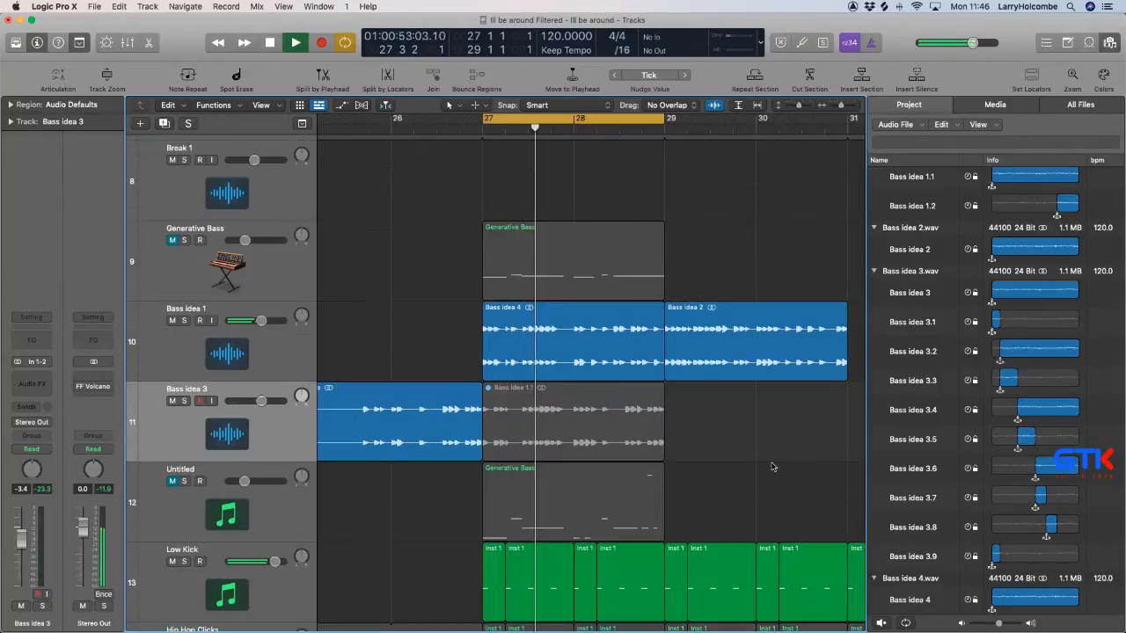
pyautogui.hscroll(-1, 688, 426)
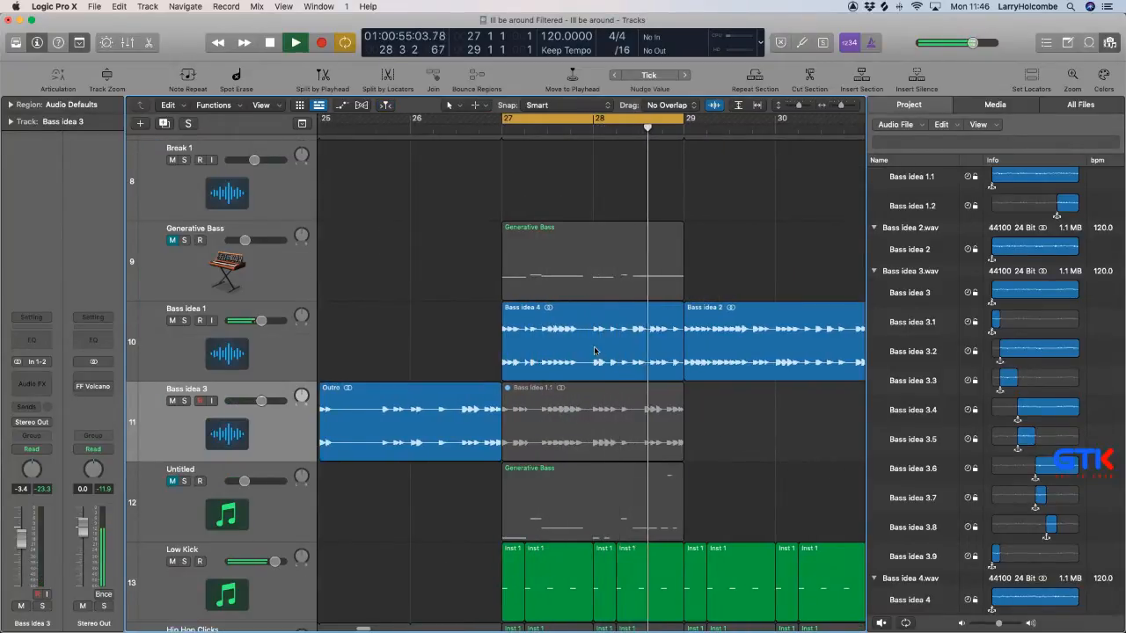
pyautogui.scroll(-2, 595, 351)
pyautogui.click(737, 348)
pyautogui.press('Delete')
pyautogui.moveTo(584, 352); pyautogui.dragTo(734, 431)
# Unmute the Bass idea 1.1 region on the Bass idea 3 track and close the audio browser.
pyautogui.click(613, 415)
pyautogui.hotkey('ctrl', 'm')
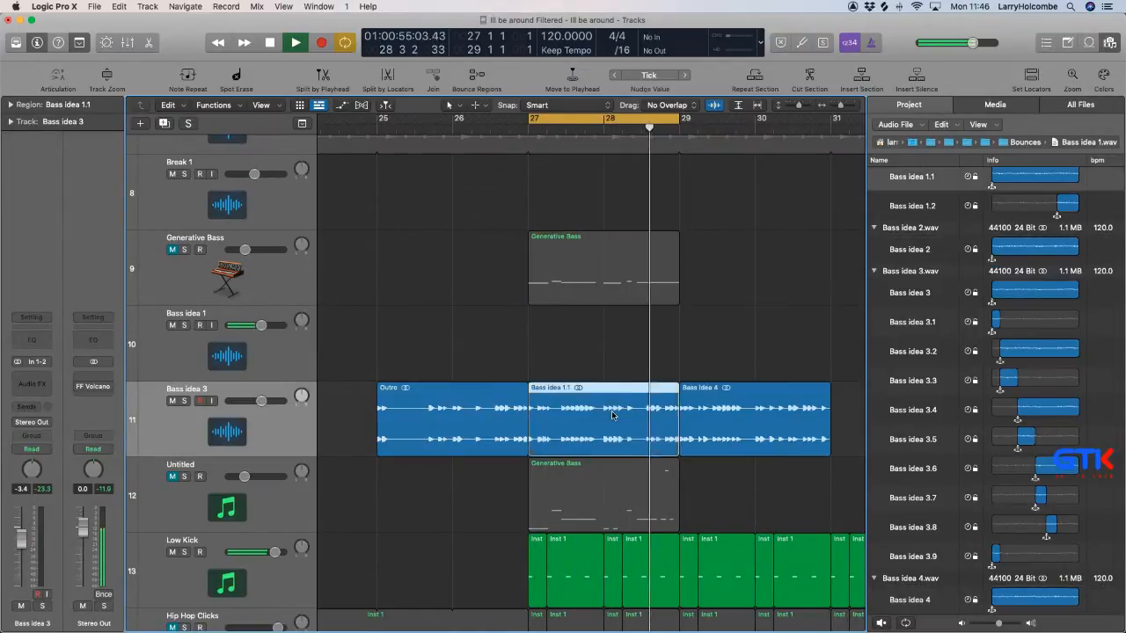
pyautogui.click(1110, 42)
pyautogui.click(522, 365)
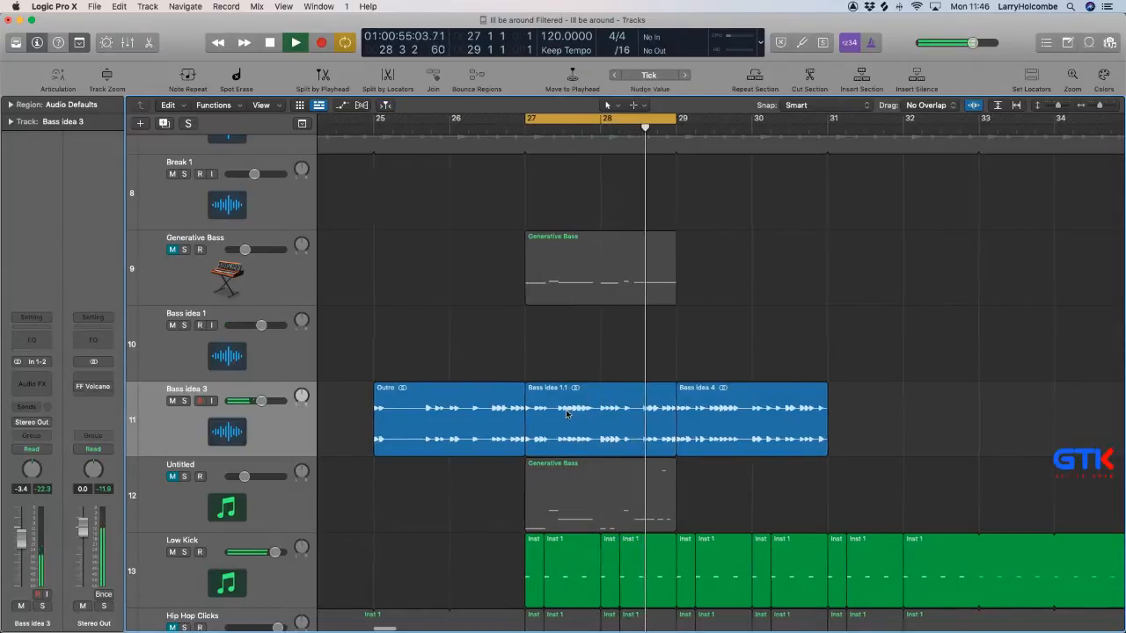
# On the Bass idea 3 track, move Bass idea 1.1 to bar 31 and Bass idea 4 to bar 27.
pyautogui.click(561, 413)
pyautogui.moveTo(561, 413); pyautogui.dragTo(863, 431)
pyautogui.moveTo(764, 431); pyautogui.dragTo(612, 431)
pyautogui.click(440, 298)
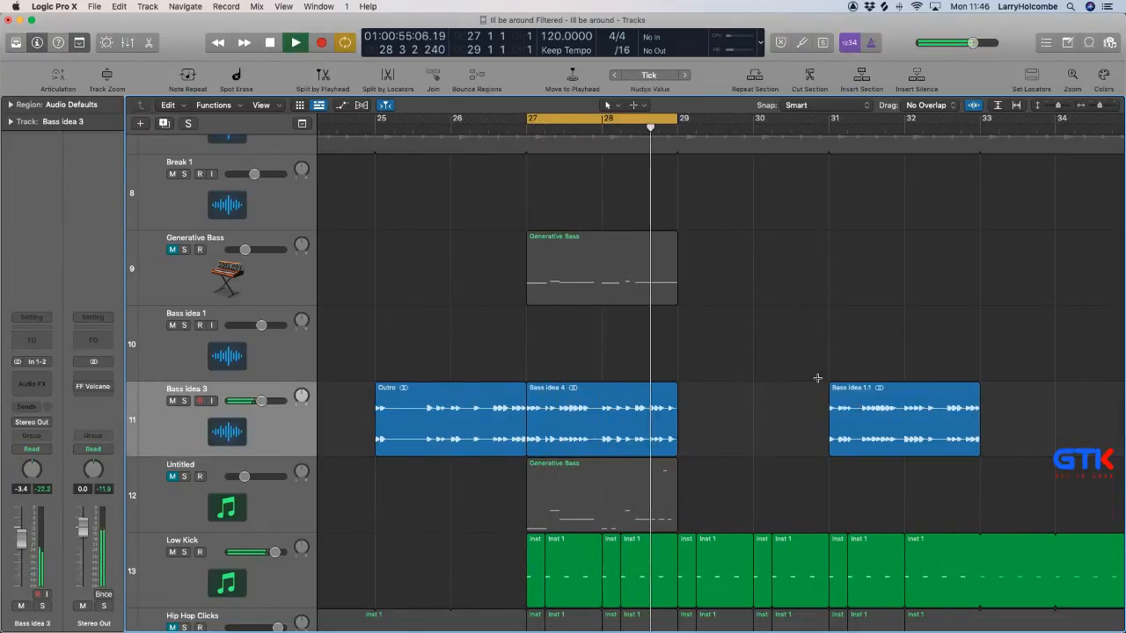
# Cut Bass idea 1.1 into three slices, isolating the run of notes in the second half of bar 31.
pyautogui.moveTo(754, 327); pyautogui.dragTo(987, 533)
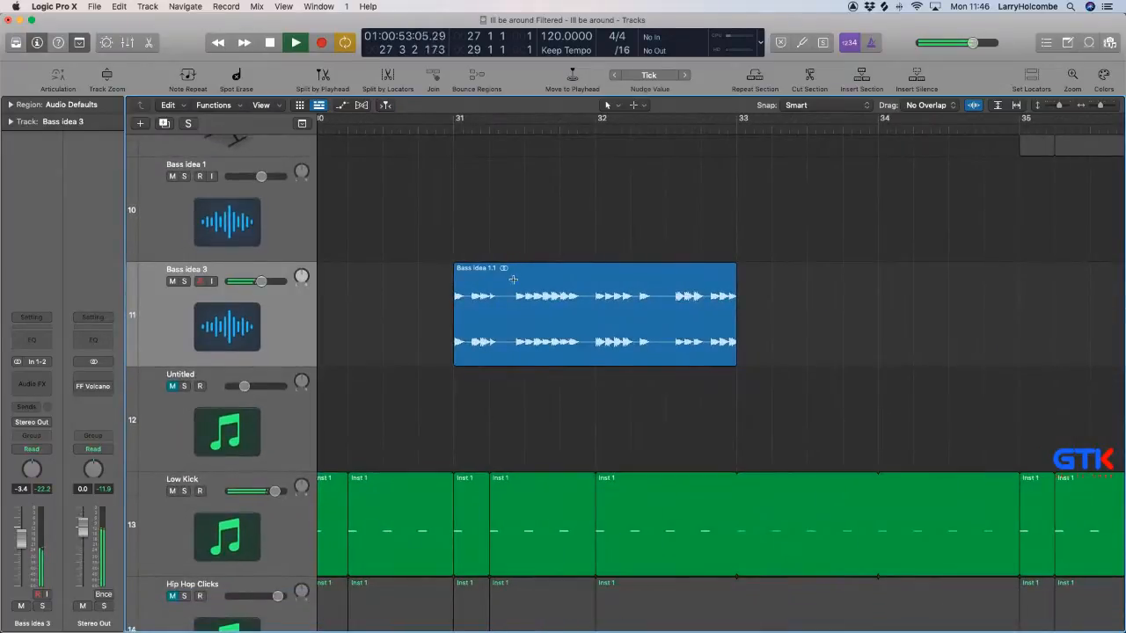
pyautogui.moveTo(512, 280); pyautogui.dragTo(589, 292)
pyautogui.click(569, 284)
pyautogui.keyDown('ctrl'); pyautogui.keyDown('alt'); pyautogui.click(568, 282); pyautogui.keyUp('alt'); pyautogui.keyUp('ctrl')
pyautogui.click(642, 222)
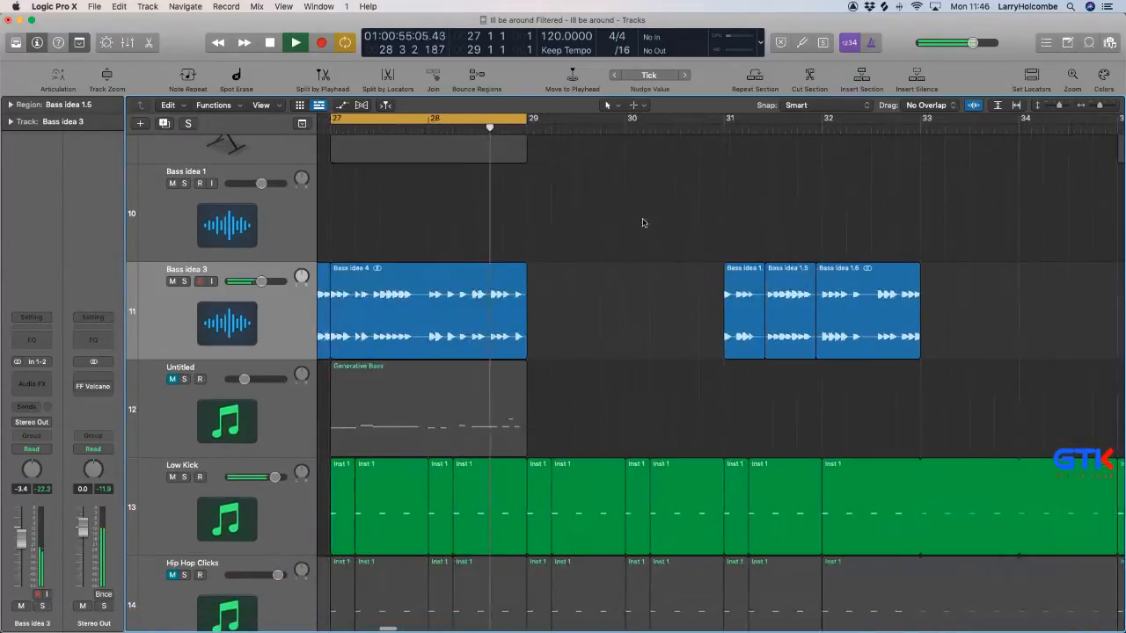
# Copy the middle slice of Bass idea 1.1 onto the second half of bar 27 within Bass idea 4.
pyautogui.moveTo(785, 284); pyautogui.dragTo(404, 287)
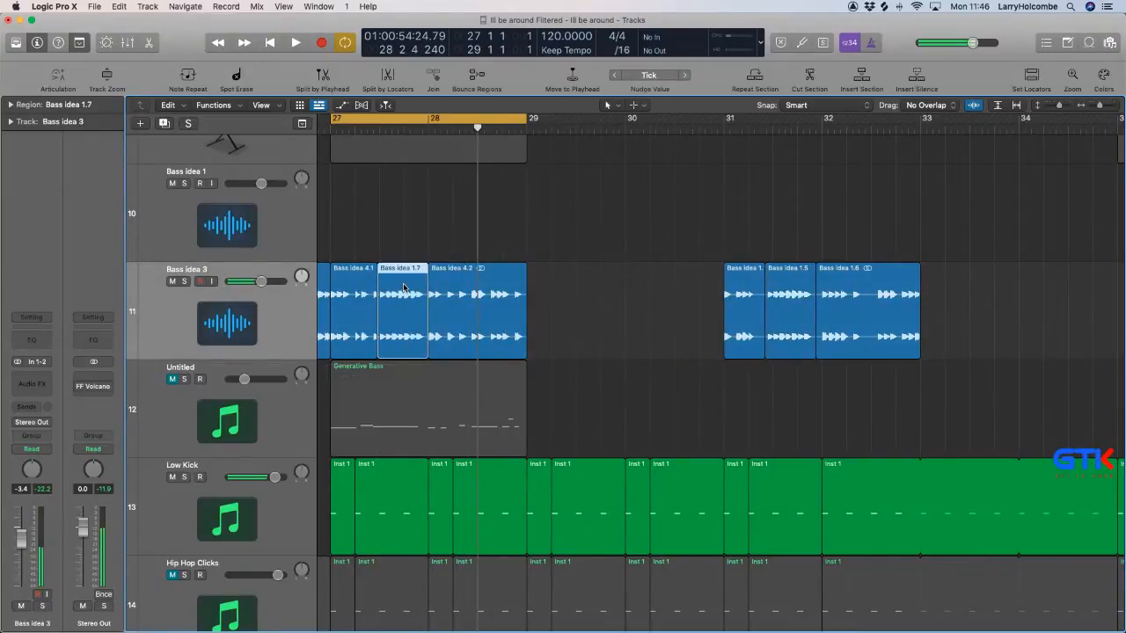
pyautogui.press('space')
pyautogui.click(482, 236)
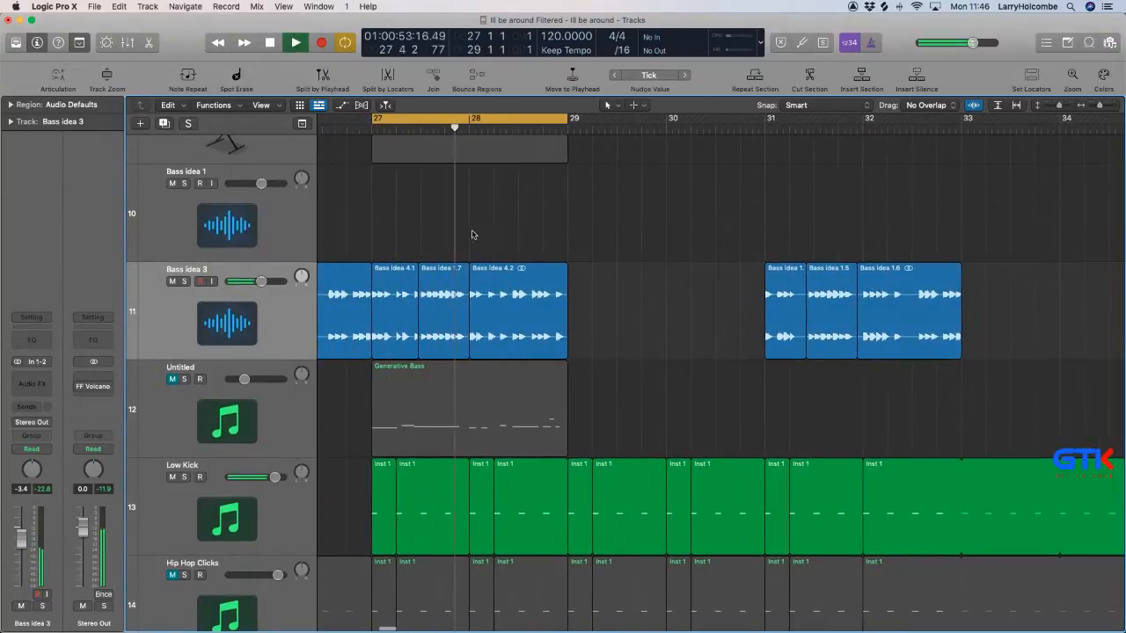
# Move the boundary between Bass idea 4.1 and the copied Bass idea 1.7 slice to 27 3.
pyautogui.press('space')
pyautogui.press('z')
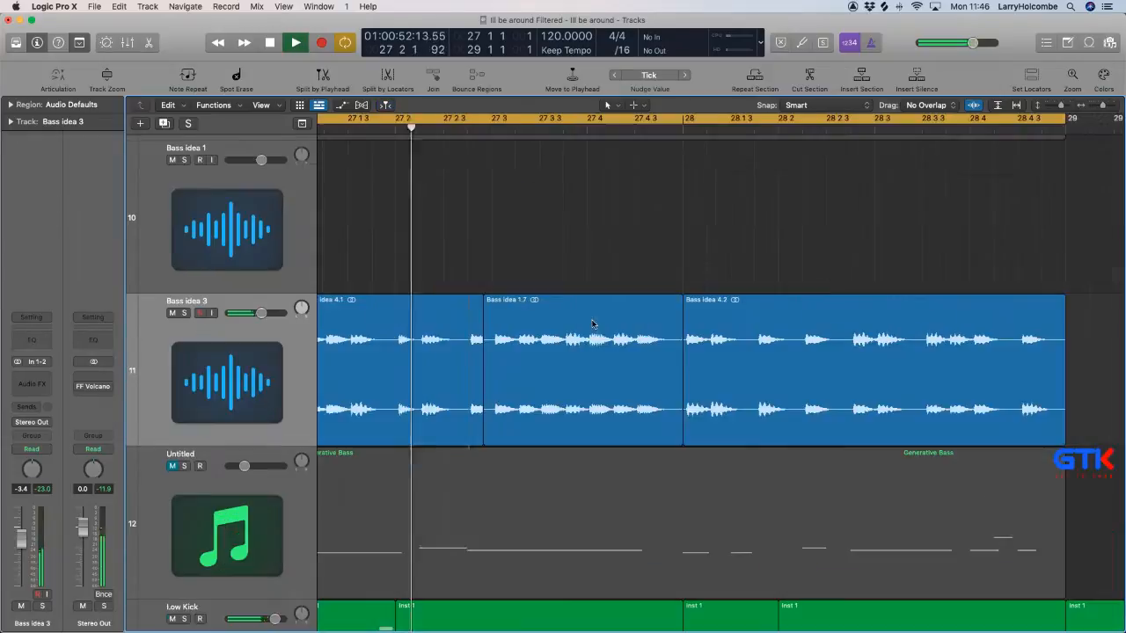
pyautogui.click(487, 298)
pyautogui.moveTo(487, 298); pyautogui.dragTo(494, 299)
pyautogui.press('space')
pyautogui.press('space')
pyautogui.scroll(-2, 609, 311)
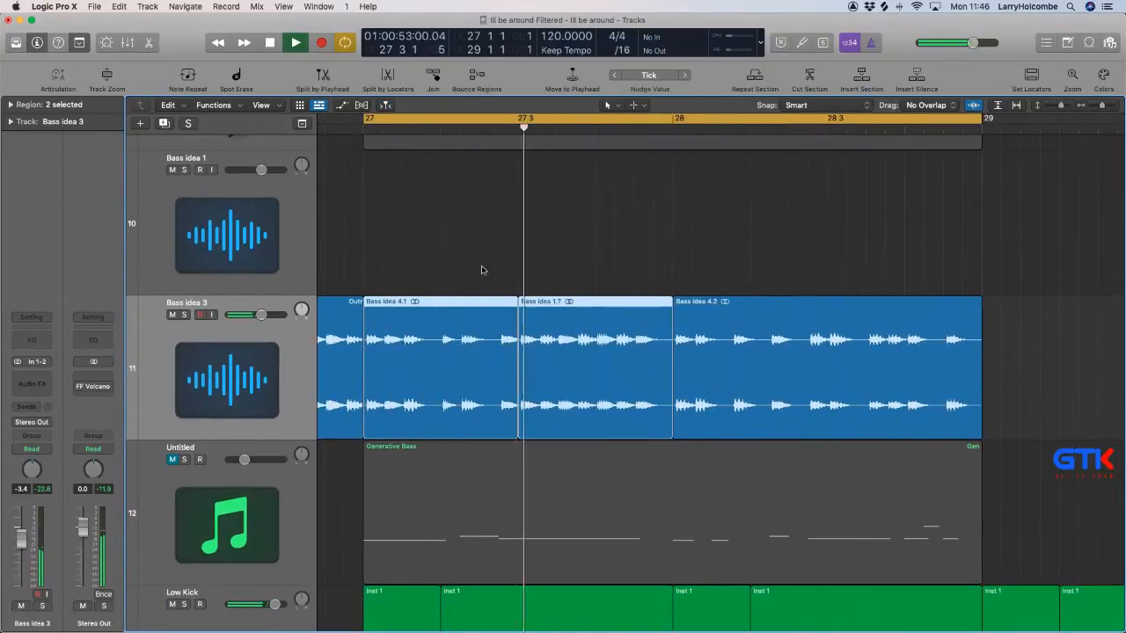
pyautogui.click(457, 250)
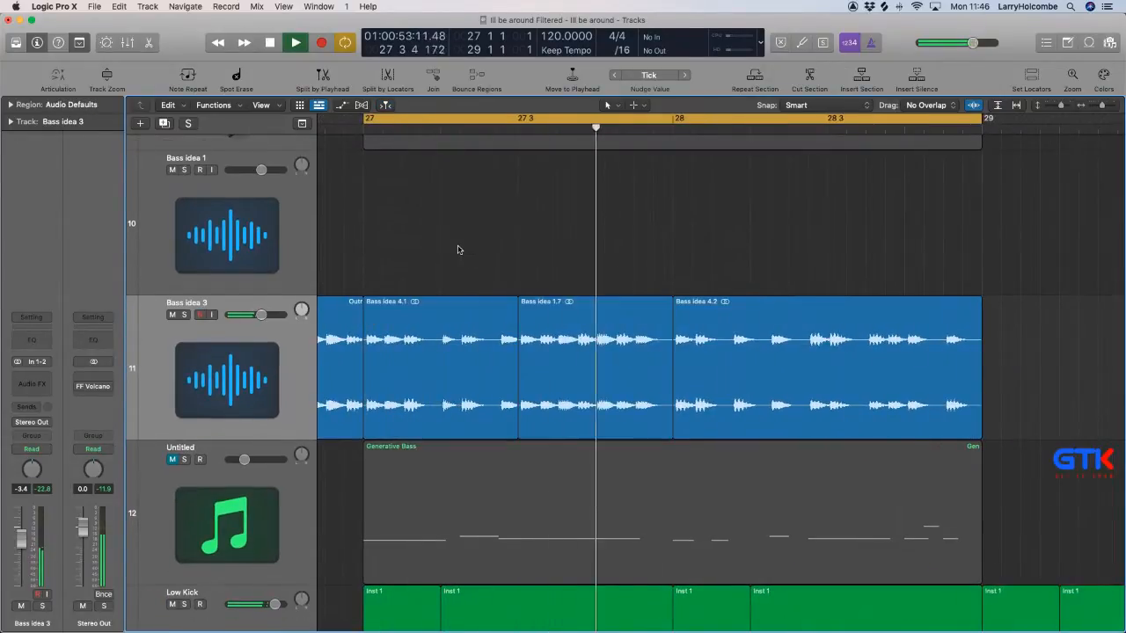
# Trim the start of the Bass idea 1.7 slice to about 27 3 2, leaving a gap after Bass idea 4.1.
pyautogui.click(521, 425)
pyautogui.moveTo(533, 425); pyautogui.dragTo(539, 425)
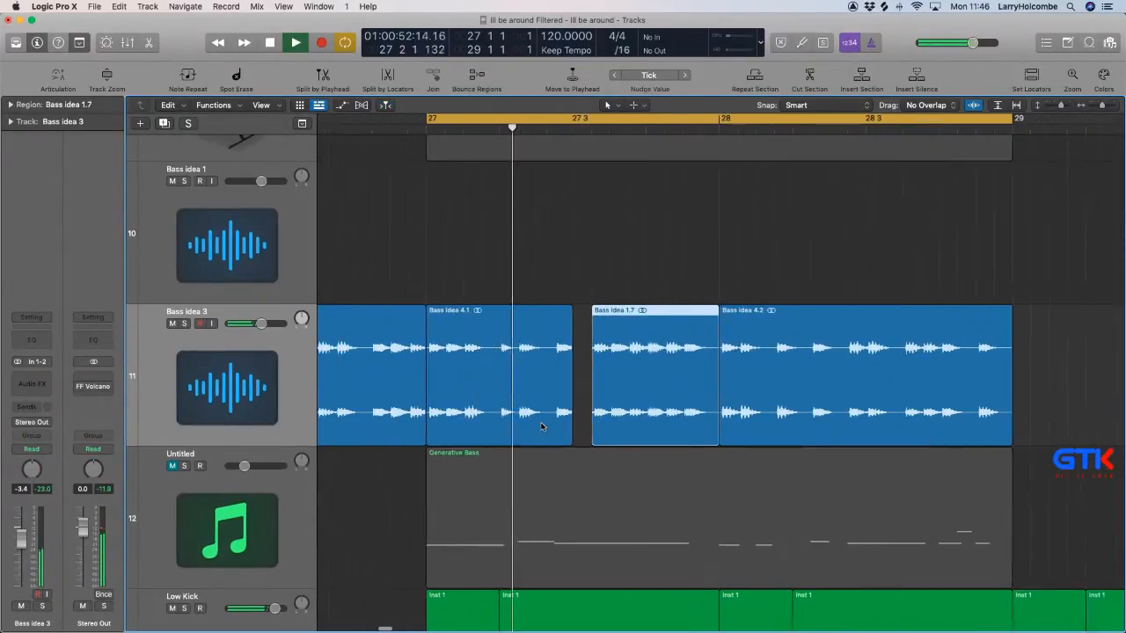
pyautogui.hscroll(-1, 542, 427)
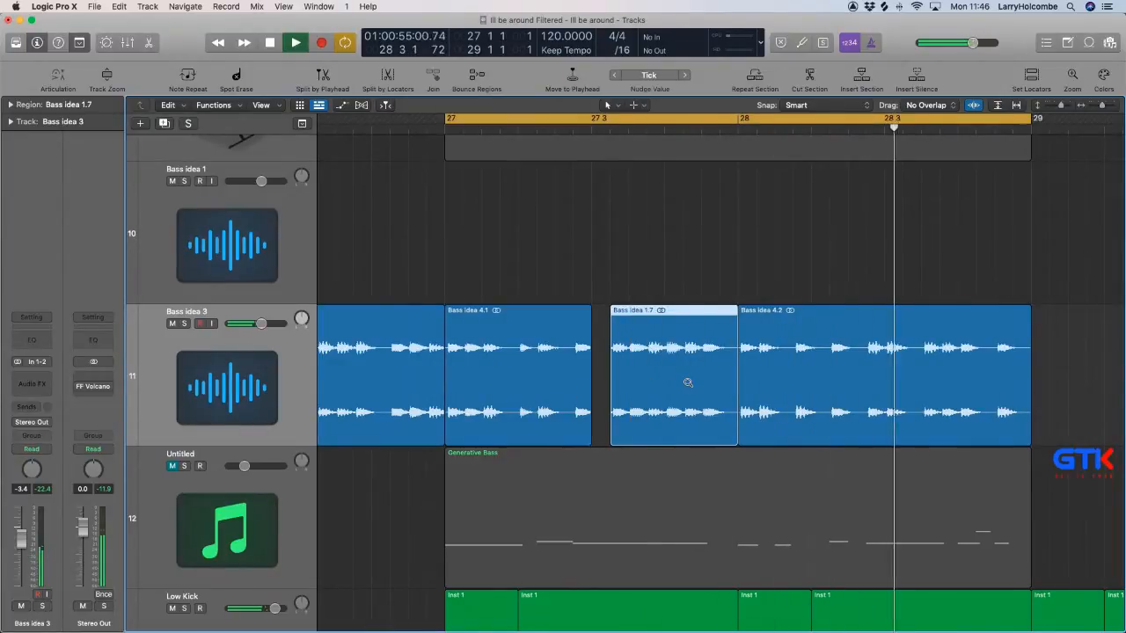
# Add a fade-out of 4 to Bass idea 4.1 and a fade-in of 6 to Bass idea 1.7.
pyautogui.scroll(-1, 687, 381)
pyautogui.click(570, 328)
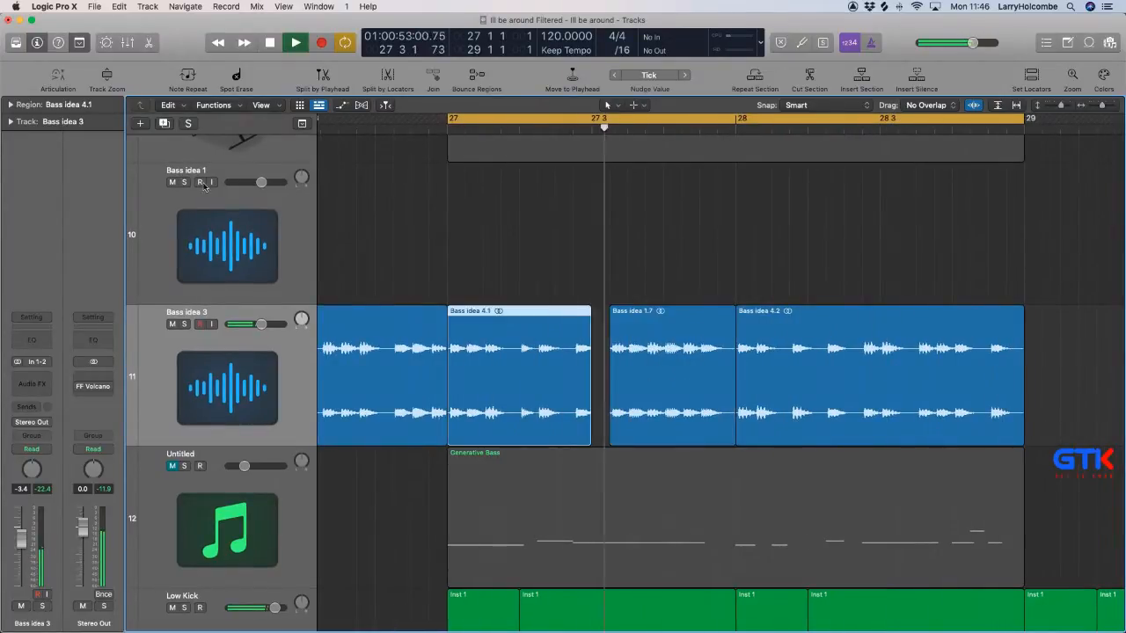
pyautogui.click(16, 104)
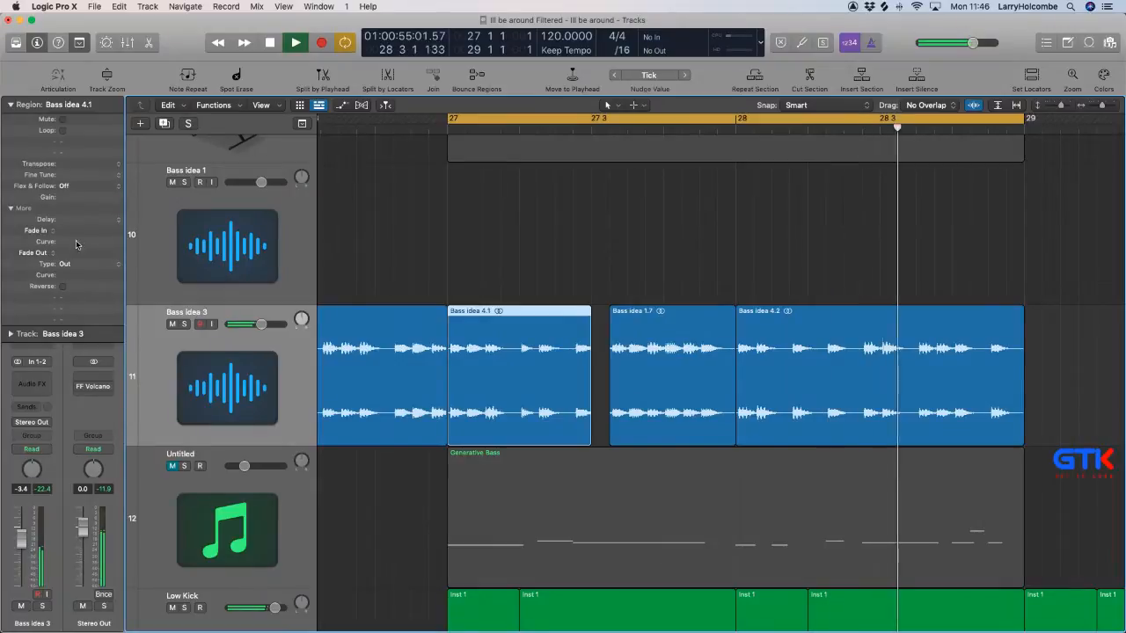
pyautogui.moveTo(78, 247); pyautogui.dragTo(78, 244)
pyautogui.click(653, 345)
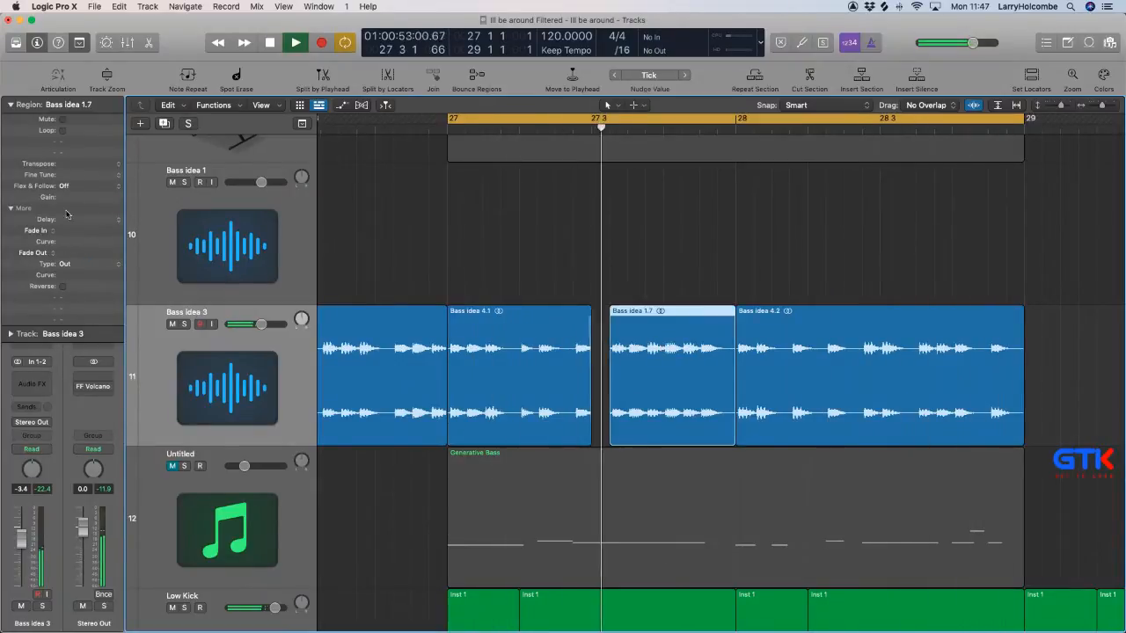
pyautogui.press('super+Left')
pyautogui.press('super+Up')
# Cut a short slice around 27 2 out of Bass idea 4.1 and audition the part with that slice muted.
pyautogui.click(498, 249)
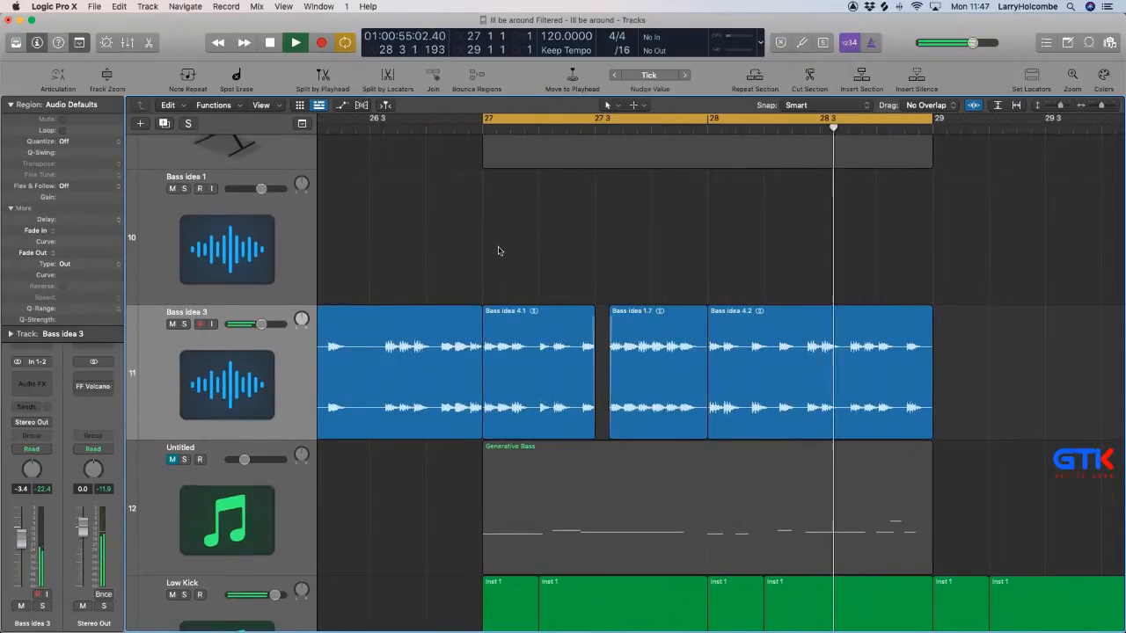
pyautogui.press('super+Up')
pyautogui.press('super+Up')
pyautogui.press('super+Up')
pyautogui.press('super+Up')
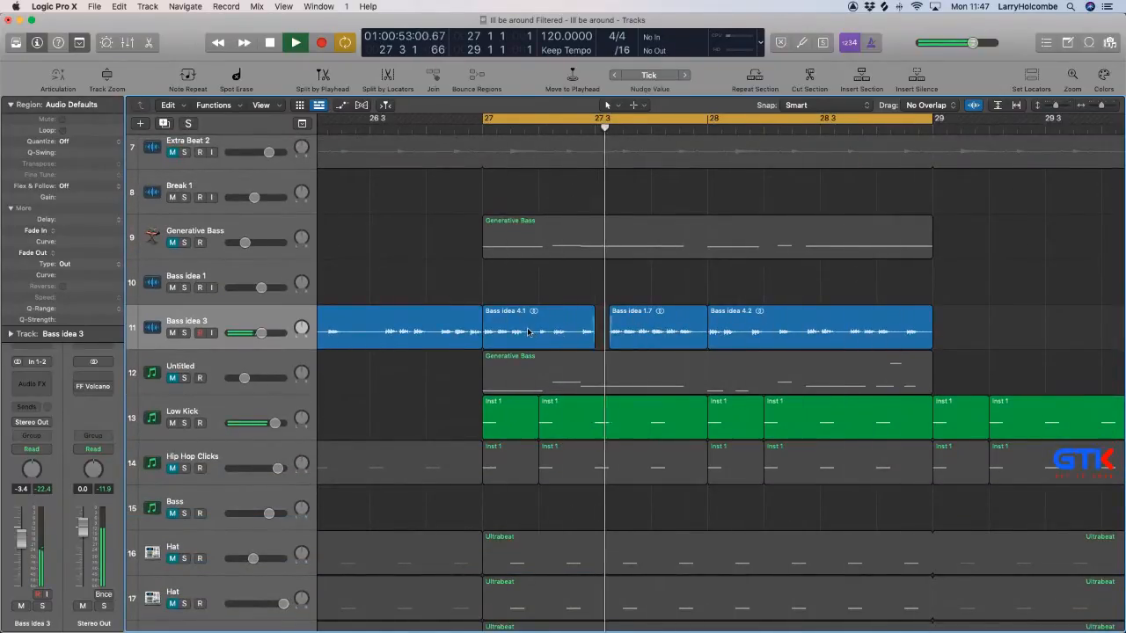
pyautogui.moveTo(530, 331); pyautogui.dragTo(542, 331)
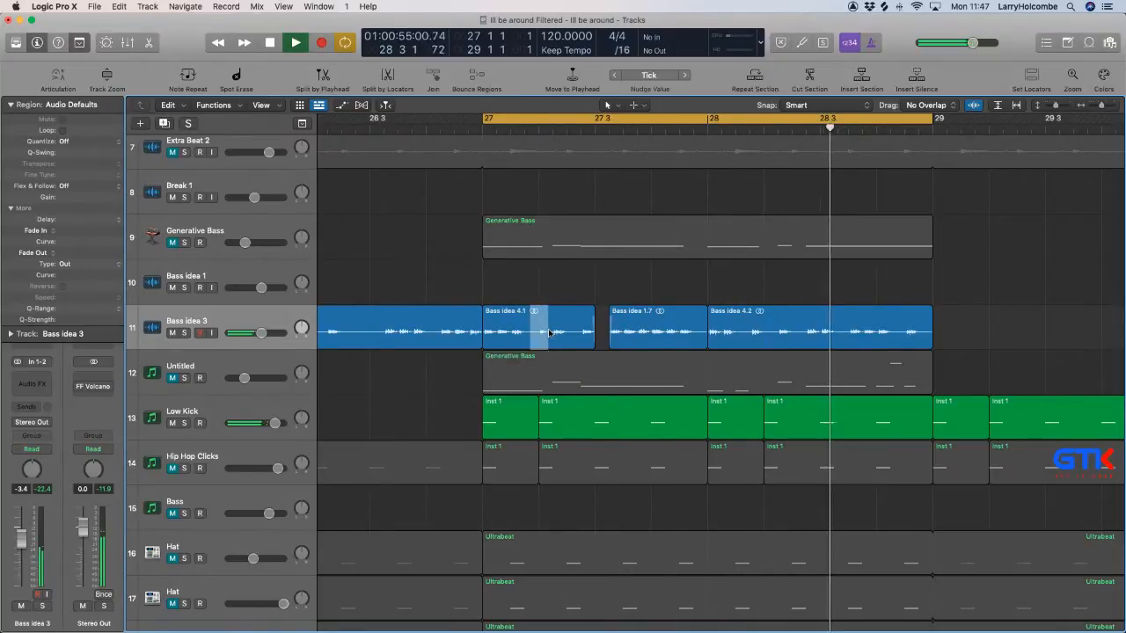
pyautogui.hotkey('ctrl', 'm')
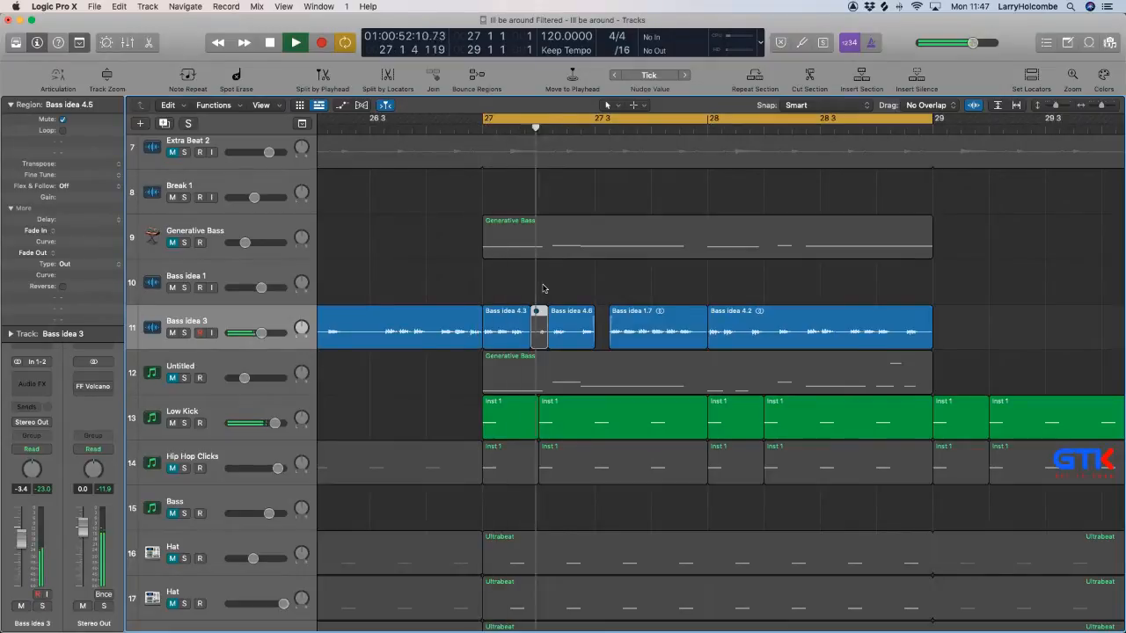
pyautogui.click(545, 288)
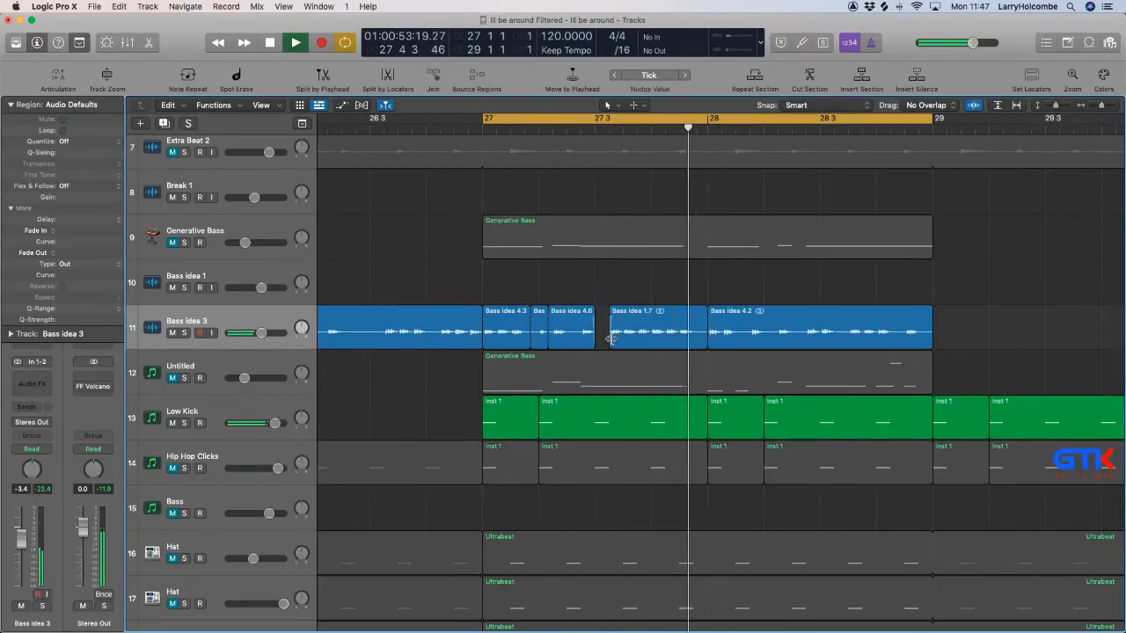
# Trim the start of the Bass idea 1.7 slice to about 27 3 3.
pyautogui.moveTo(611, 339); pyautogui.dragTo(624, 339)
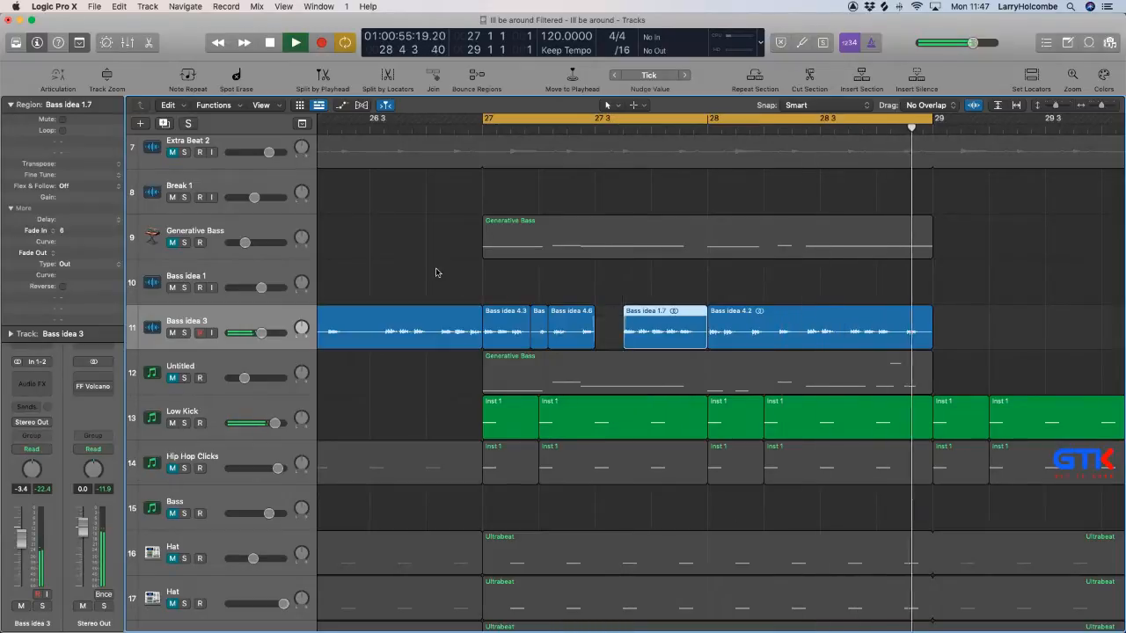
pyautogui.click(396, 234)
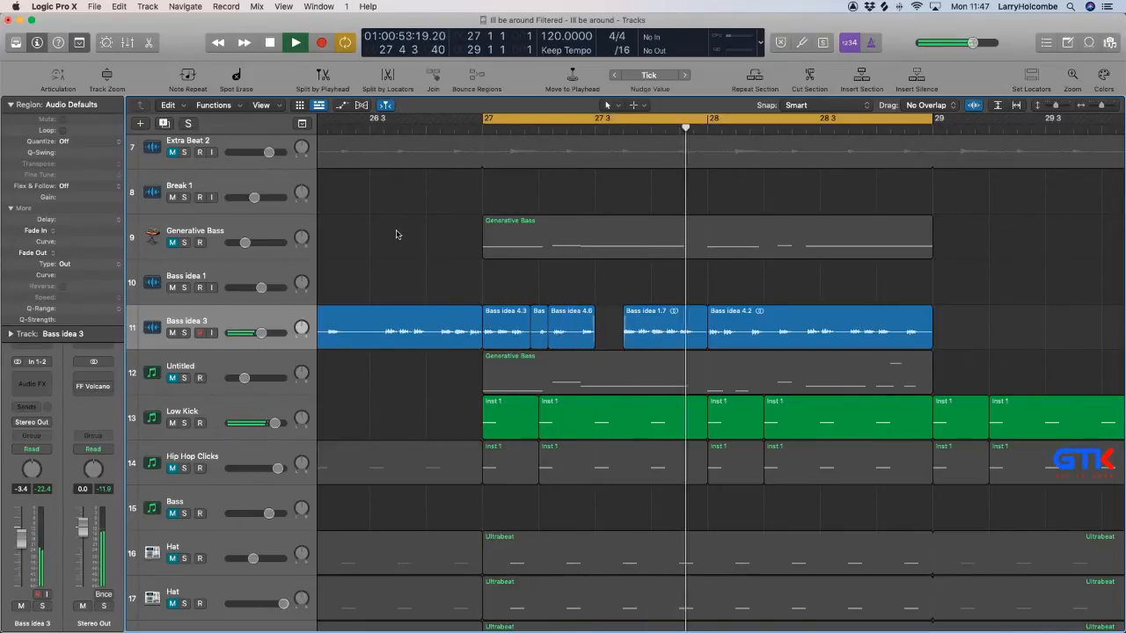
# Move the boundary between the Bass idea 4.5 and Bass idea 4.6 slices to 27 2 2.
pyautogui.scroll(-3, 396, 234)
pyautogui.scroll(-3, 395, 234)
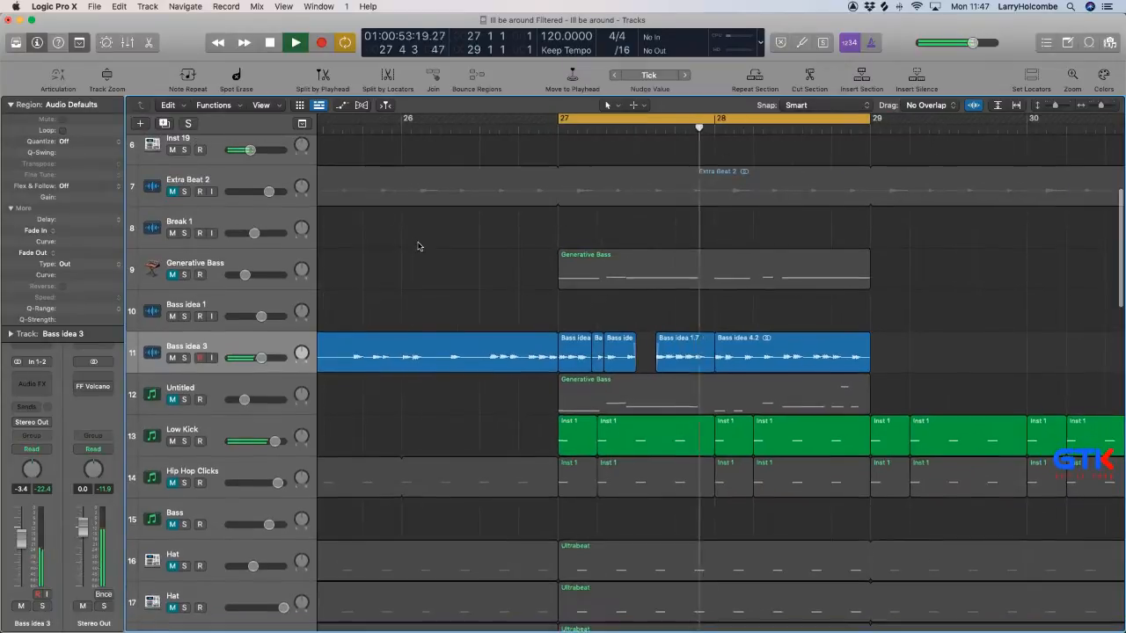
pyautogui.scroll(-5, 417, 246)
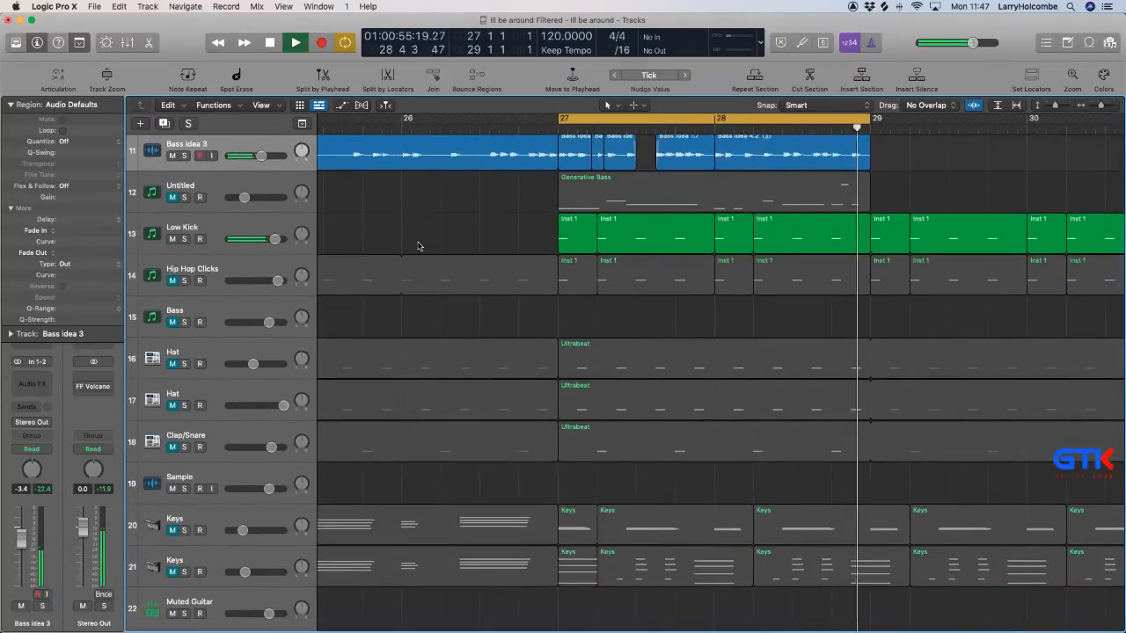
pyautogui.scroll(-1, 418, 247)
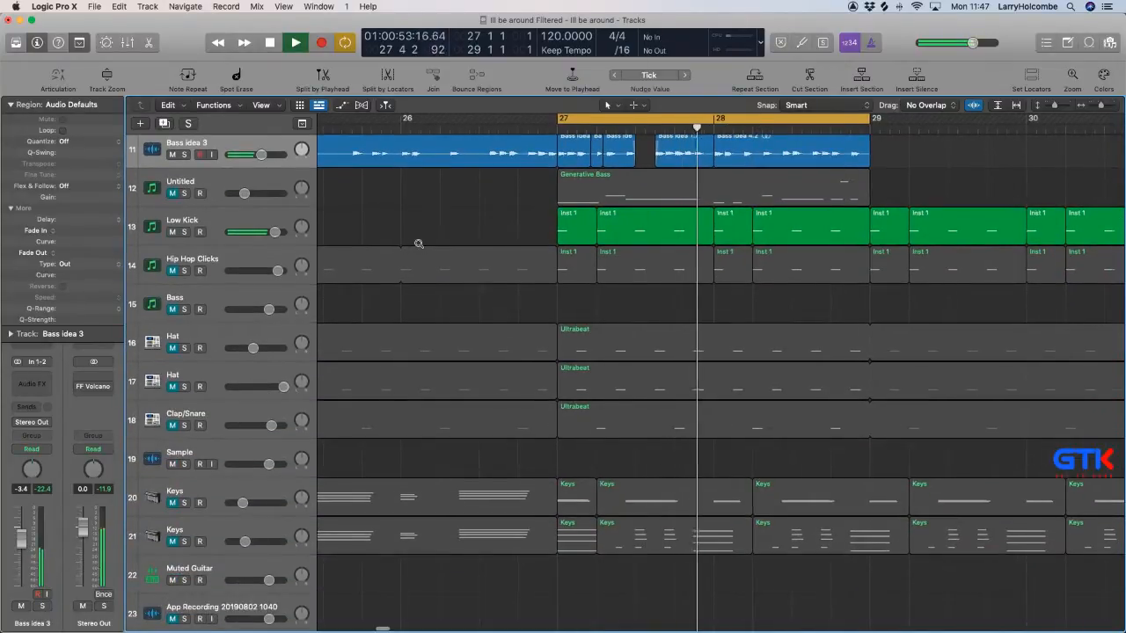
pyautogui.scroll(-5, 418, 246)
pyautogui.scroll(10, 653, 230)
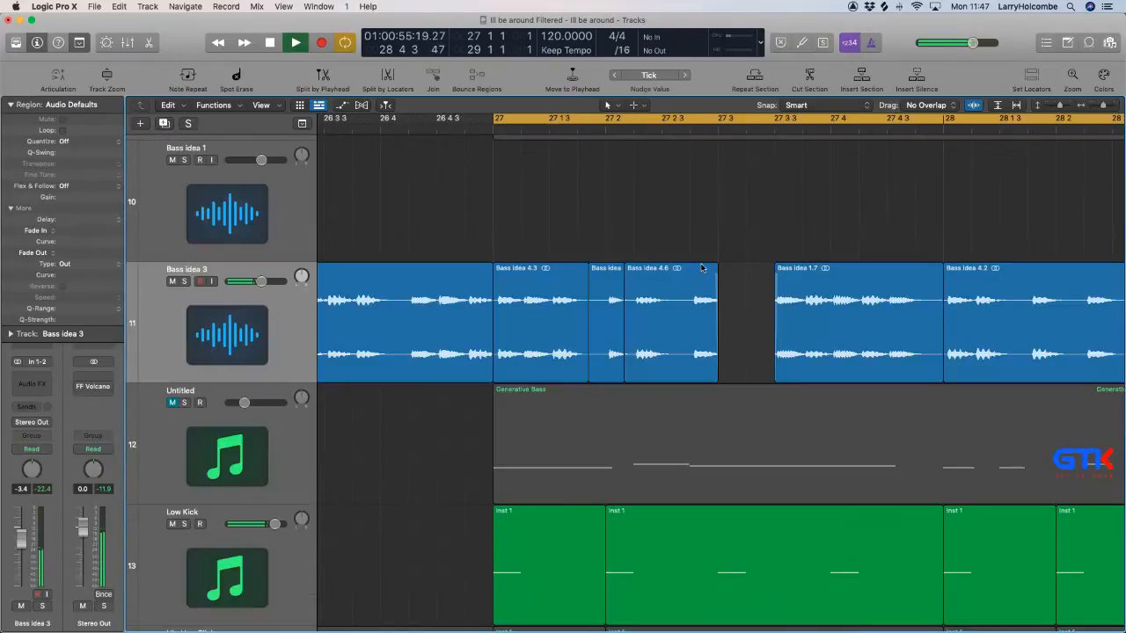
pyautogui.scroll(10, 616, 297)
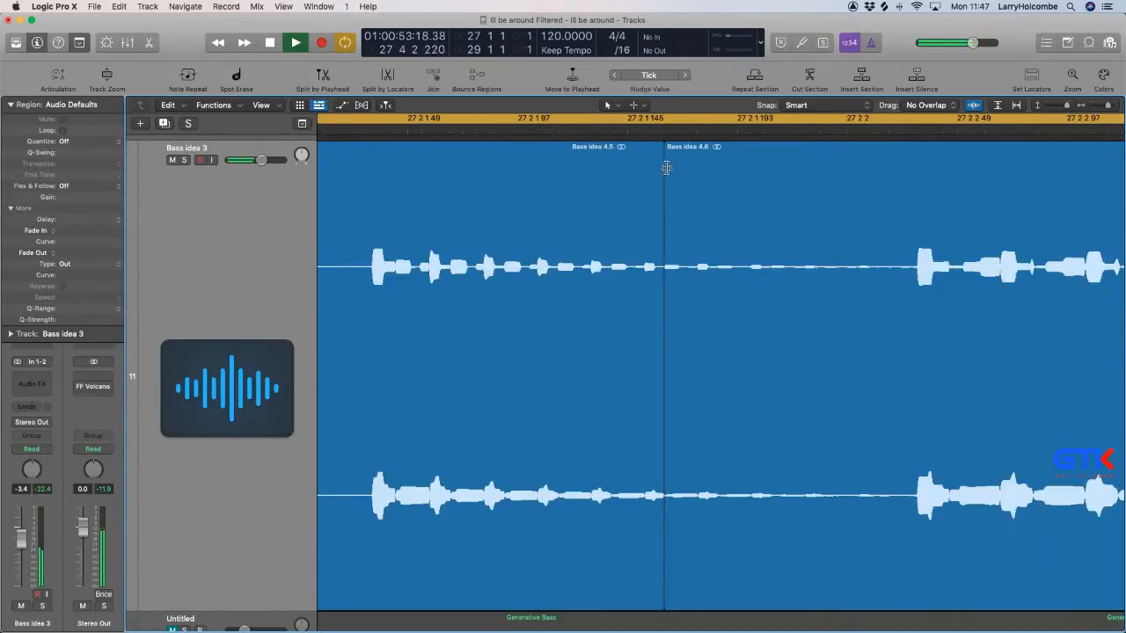
pyautogui.moveTo(666, 168); pyautogui.dragTo(853, 167)
pyautogui.scroll(2, 690, 173)
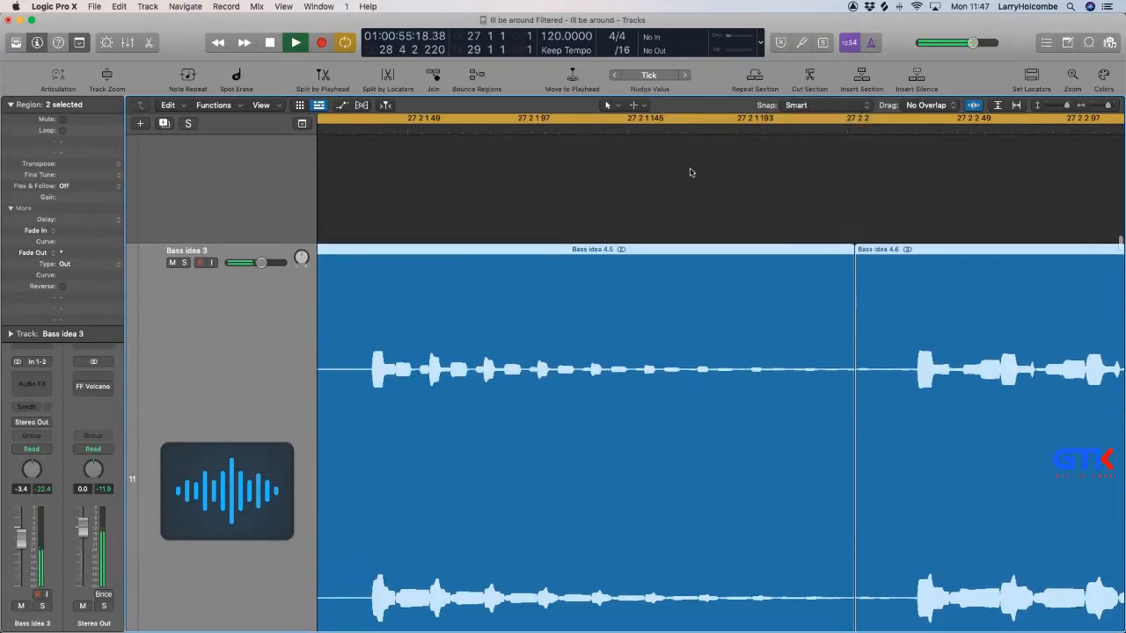
pyautogui.click(691, 172)
pyautogui.moveTo(870, 334); pyautogui.dragTo(835, 333)
pyautogui.scroll(-10, 836, 333)
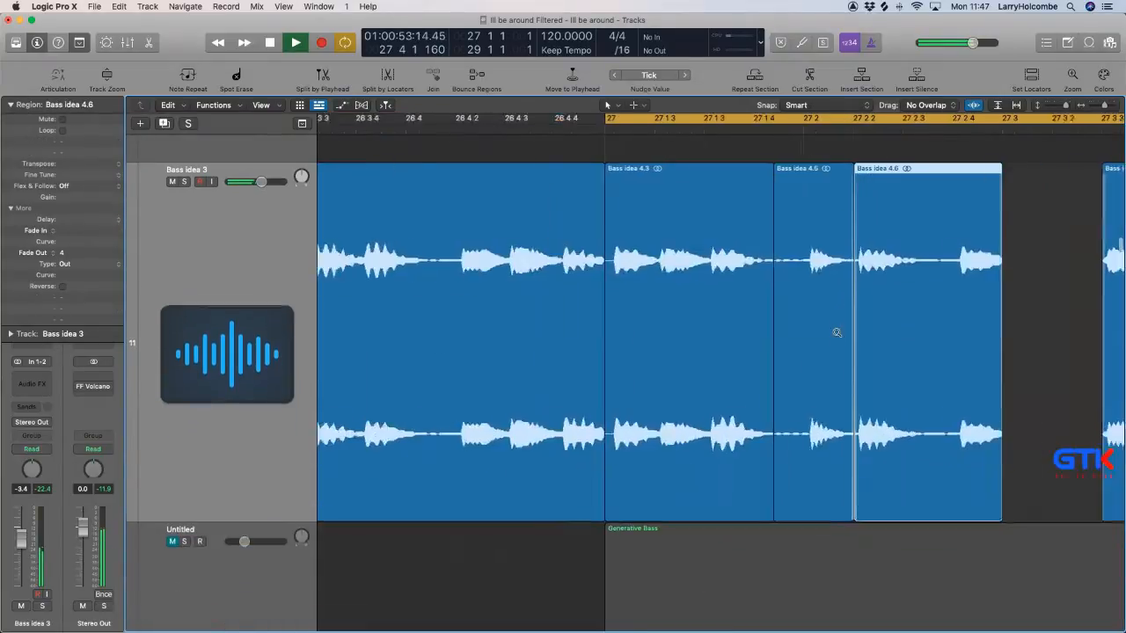
# Crossfade the boundary between the Bass idea 4.3 and Bass idea 4.5 slices with an EqP fade of 17 and a curve of -13.
pyautogui.scroll(-2, 836, 332)
pyautogui.hscroll(5, 841, 327)
pyautogui.click(903, 281)
pyautogui.hscroll(1, 879, 278)
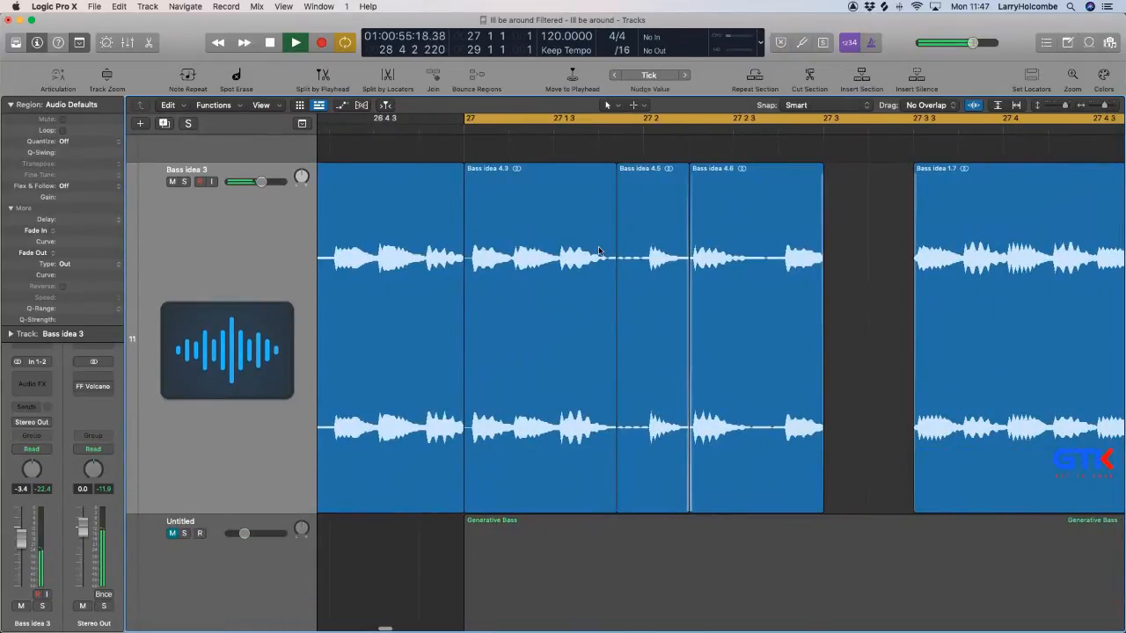
pyautogui.moveTo(610, 271)
pyautogui.mouseDown()
pyautogui.moveTo(648, 269)
pyautogui.moveTo(625, 272)
pyautogui.moveTo(635, 273)
pyautogui.mouseUp()
pyautogui.keyDown('ctrl'); pyautogui.keyDown('alt'); pyautogui.click(640, 276); pyautogui.keyUp('alt'); pyautogui.keyUp('ctrl')
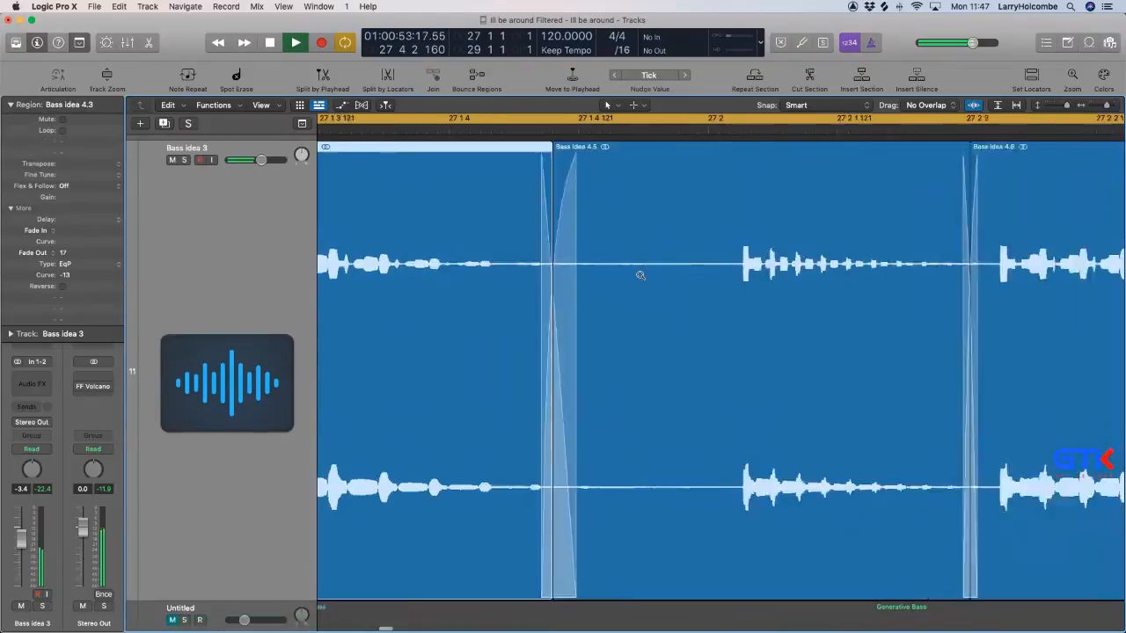
pyautogui.moveTo(499, 267)
pyautogui.mouseDown()
pyautogui.moveTo(572, 261)
pyautogui.moveTo(523, 263)
pyautogui.mouseUp()
pyautogui.keyDown('ctrl'); pyautogui.keyDown('alt'); pyautogui.click(526, 262); pyautogui.keyUp('alt'); pyautogui.keyUp('ctrl')
# Add a fade-out of 39 to the end of the Bass idea 4.2 slice at bar 29.
pyautogui.hscroll(3, 932, 238)
pyautogui.click(944, 235)
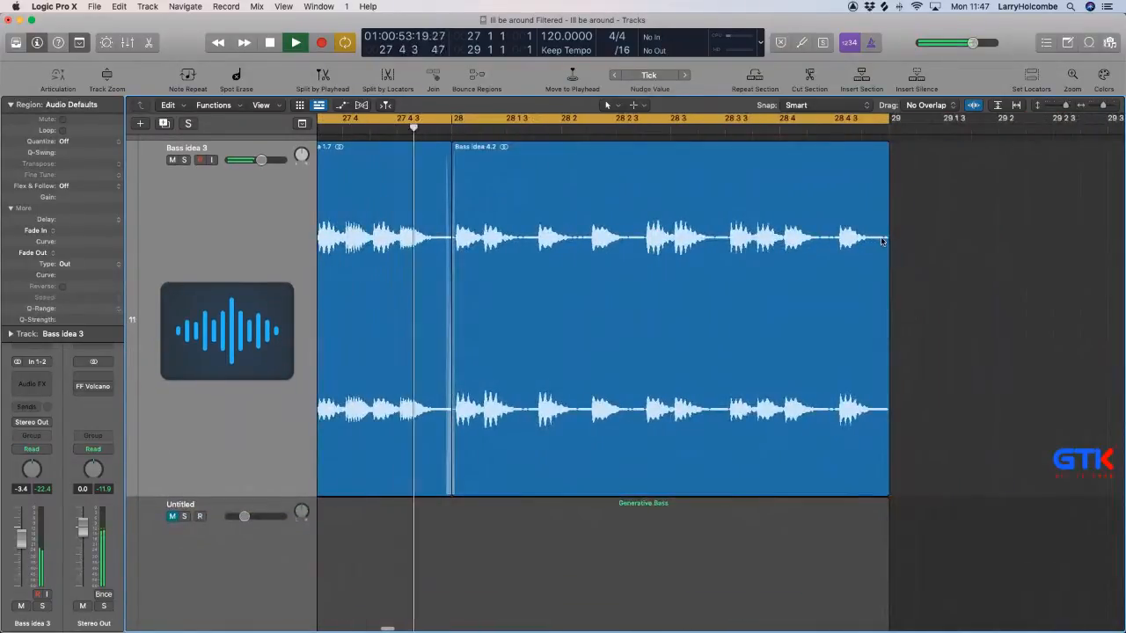
pyautogui.keyDown('ctrl'); pyautogui.keyDown('alt'); pyautogui.click(882, 241); pyautogui.keyUp('alt'); pyautogui.keyUp('ctrl')
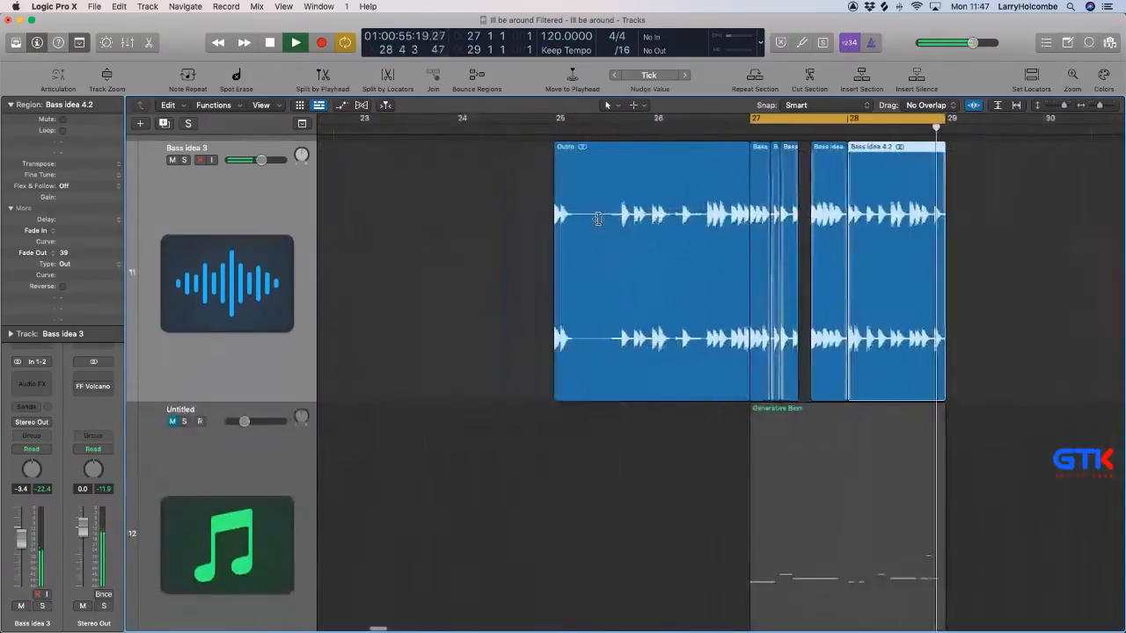
# Join the five bass slices between bars 27 and 29 into a new audio file and rename the region Main Bass.
pyautogui.moveTo(1014, 192); pyautogui.dragTo(814, 192)
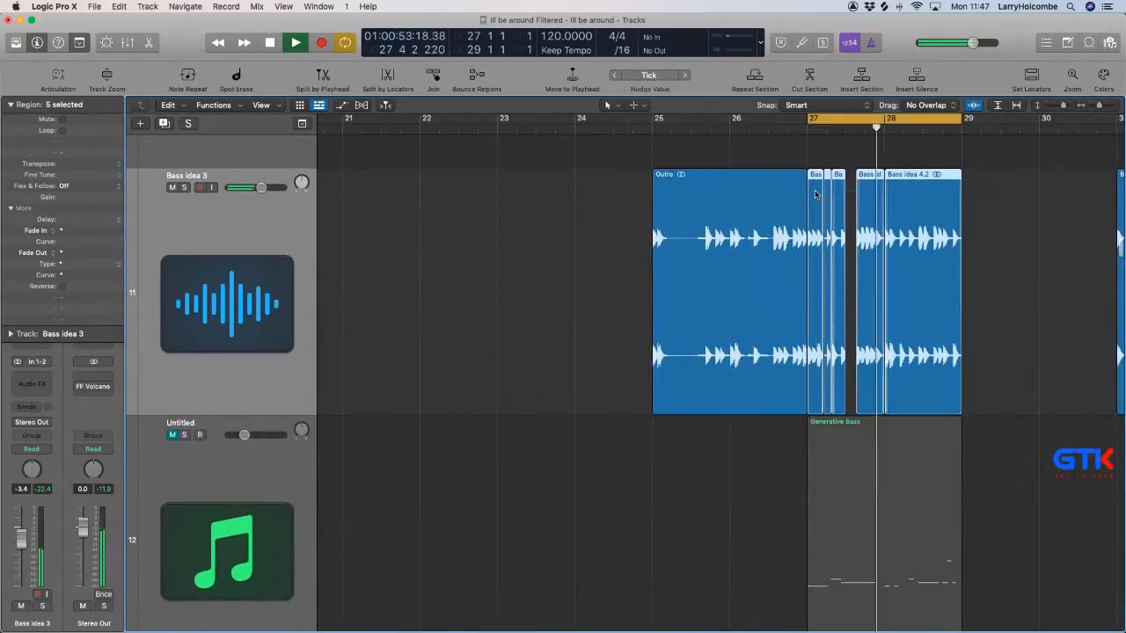
pyautogui.press('super+j')
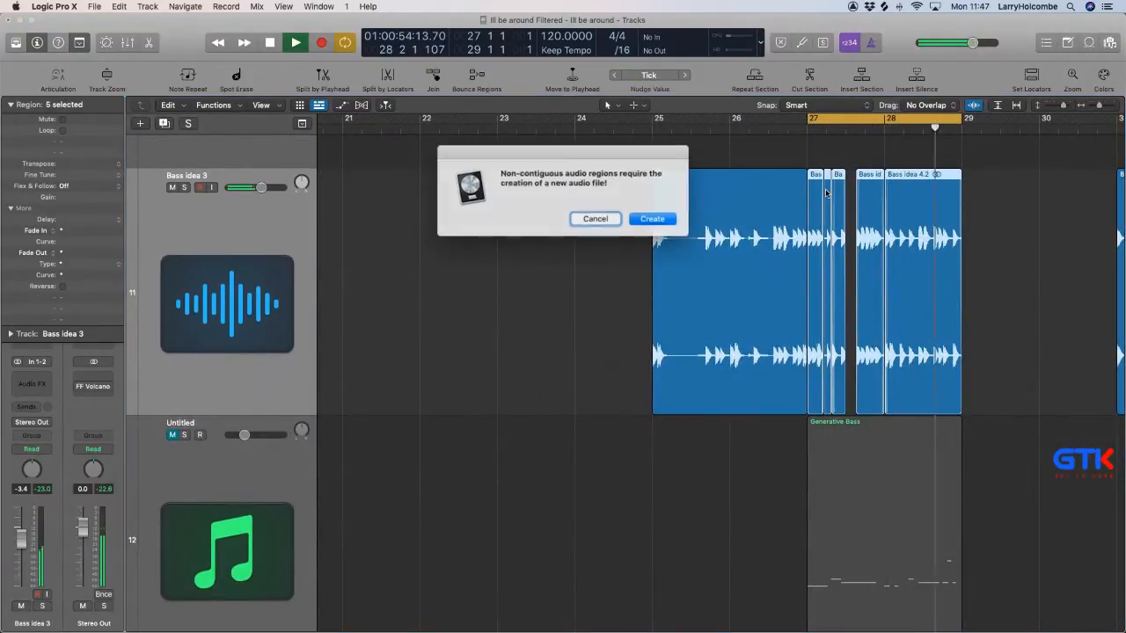
pyautogui.click(651, 219)
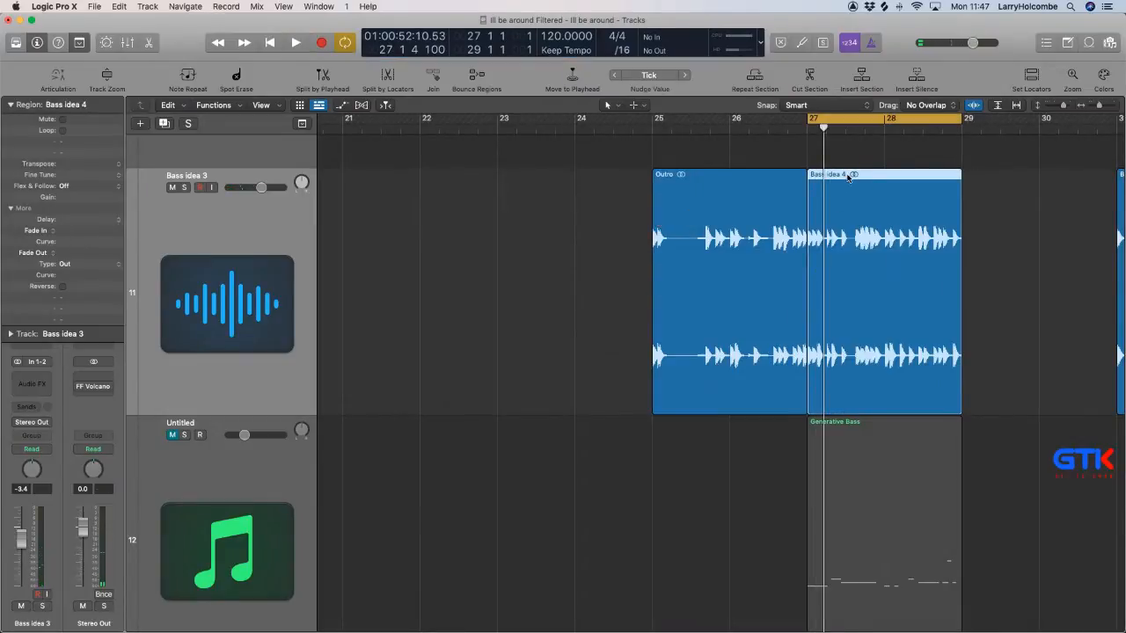
pyautogui.press('t')
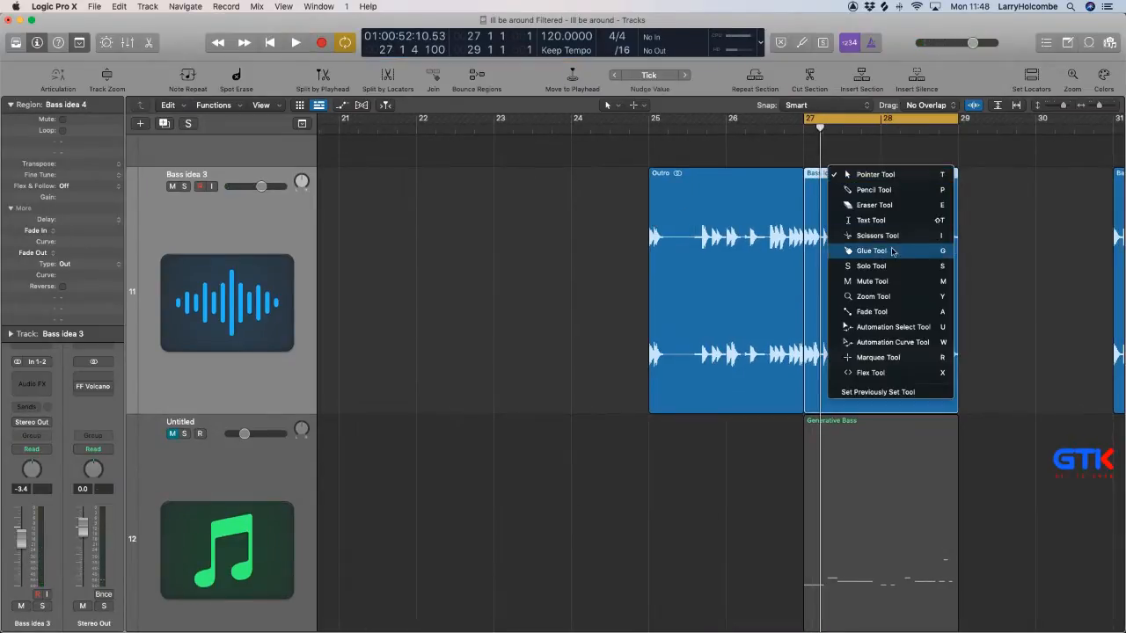
pyautogui.click(882, 225)
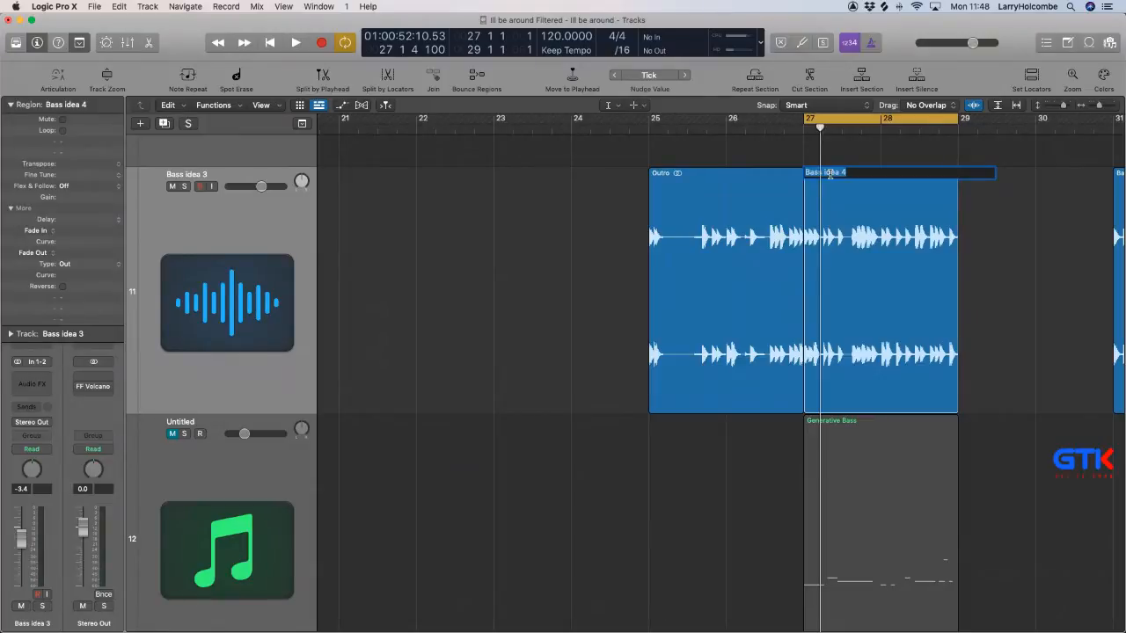
pyautogui.scroll(-5, 831, 174)
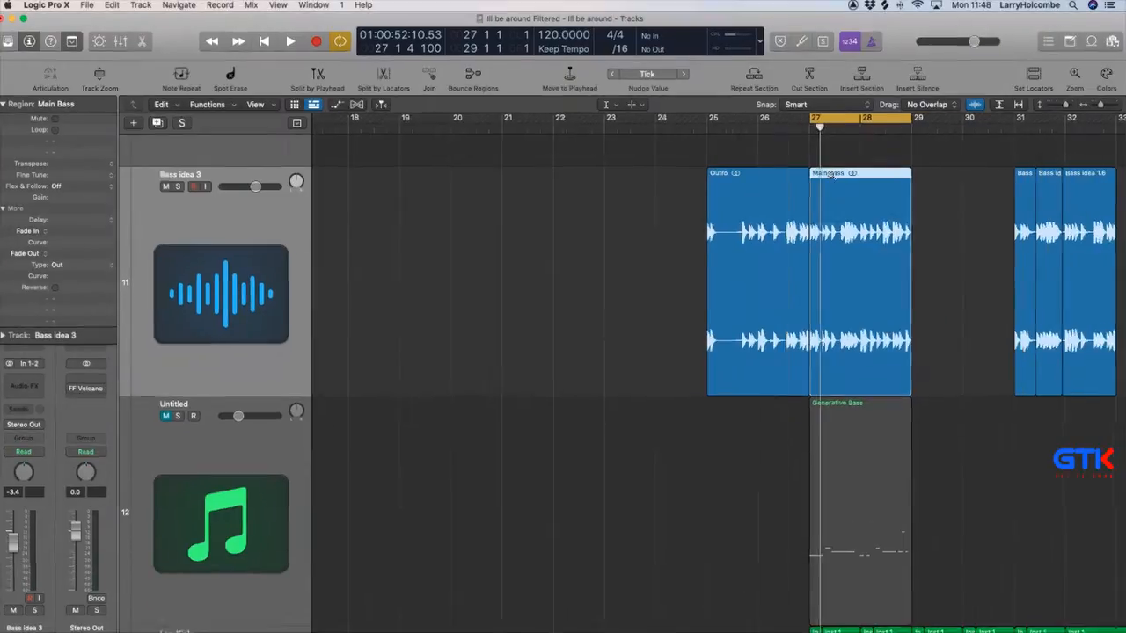
# Cycle playback over bars 31 to 33 and join the three bass slices there into a new audio file.
pyautogui.scroll(2, 836, 182)
pyautogui.moveTo(945, 121); pyautogui.dragTo(988, 136)
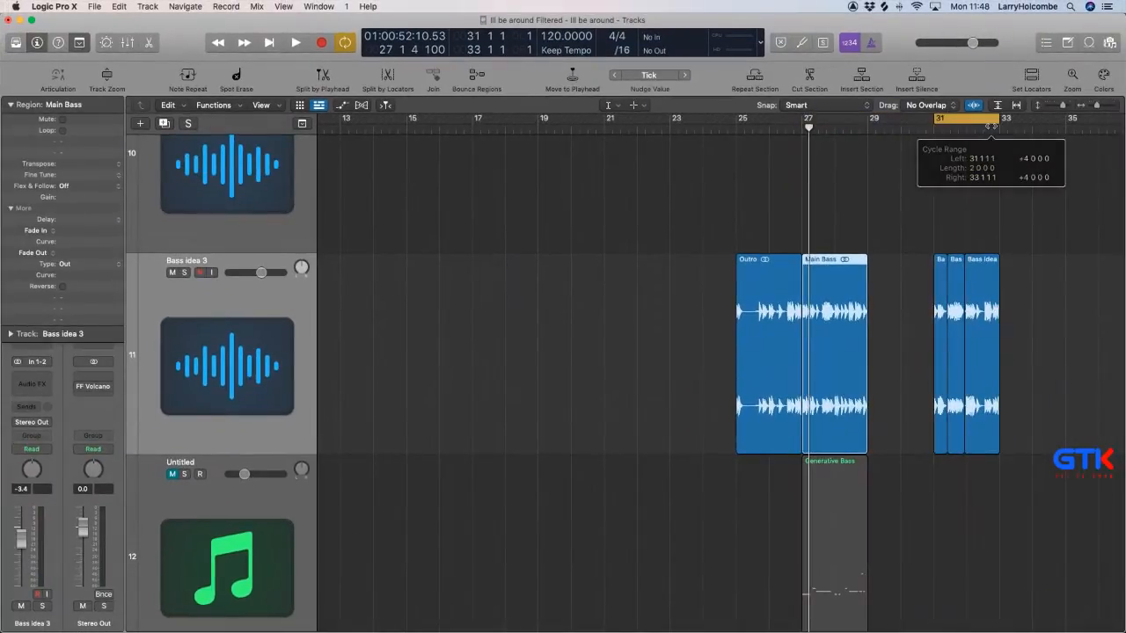
pyautogui.press('space')
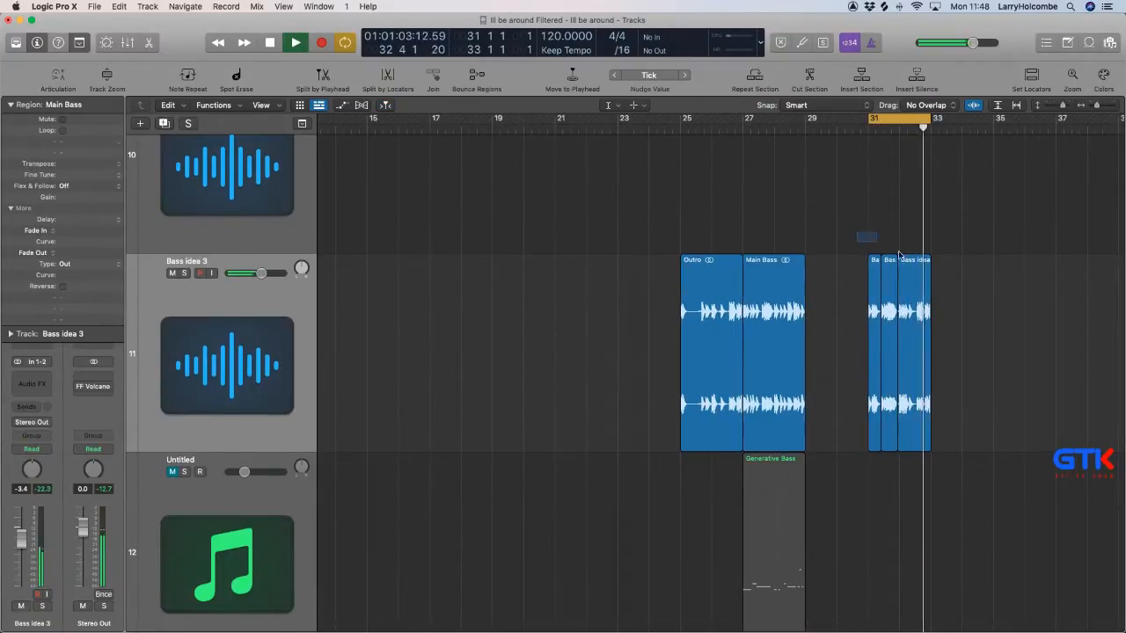
pyautogui.moveTo(865, 236); pyautogui.dragTo(968, 288)
pyautogui.press('super+j')
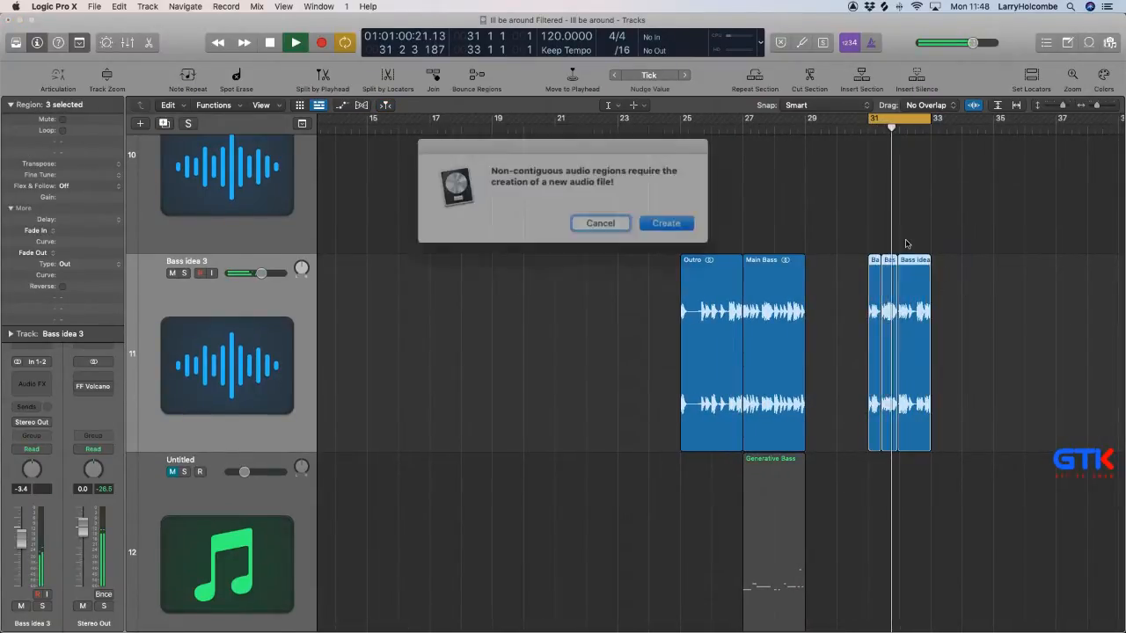
pyautogui.click(651, 218)
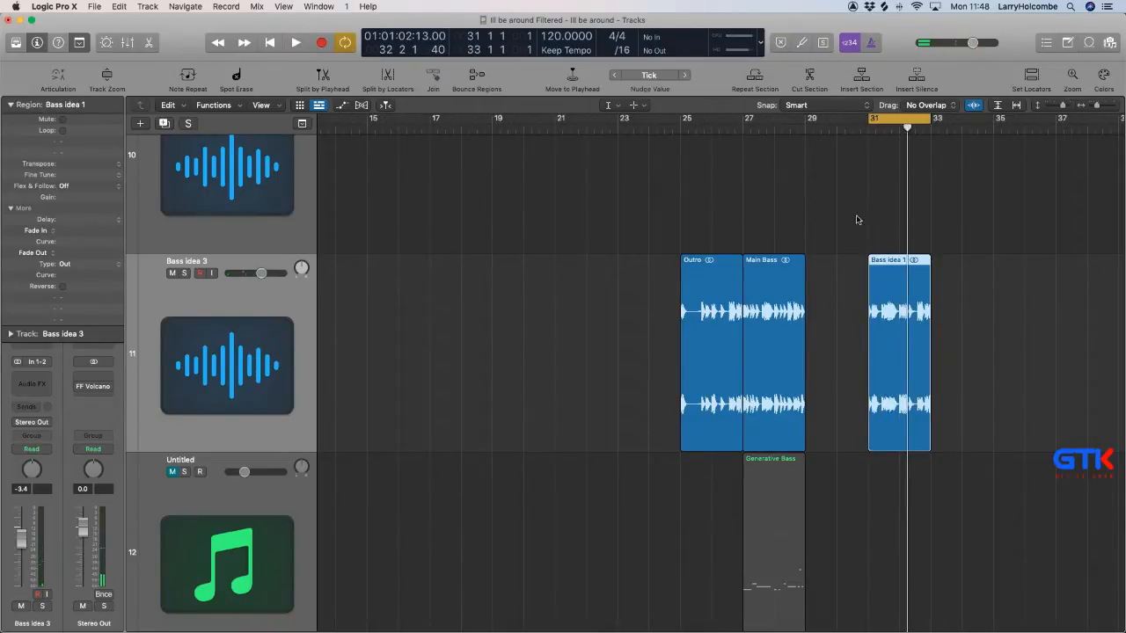
# Solo the Bass idea 3 track and add a fade-out of 4 to the end of the joined Bass idea 1 region.
pyautogui.hotkey('ctrl', 's')
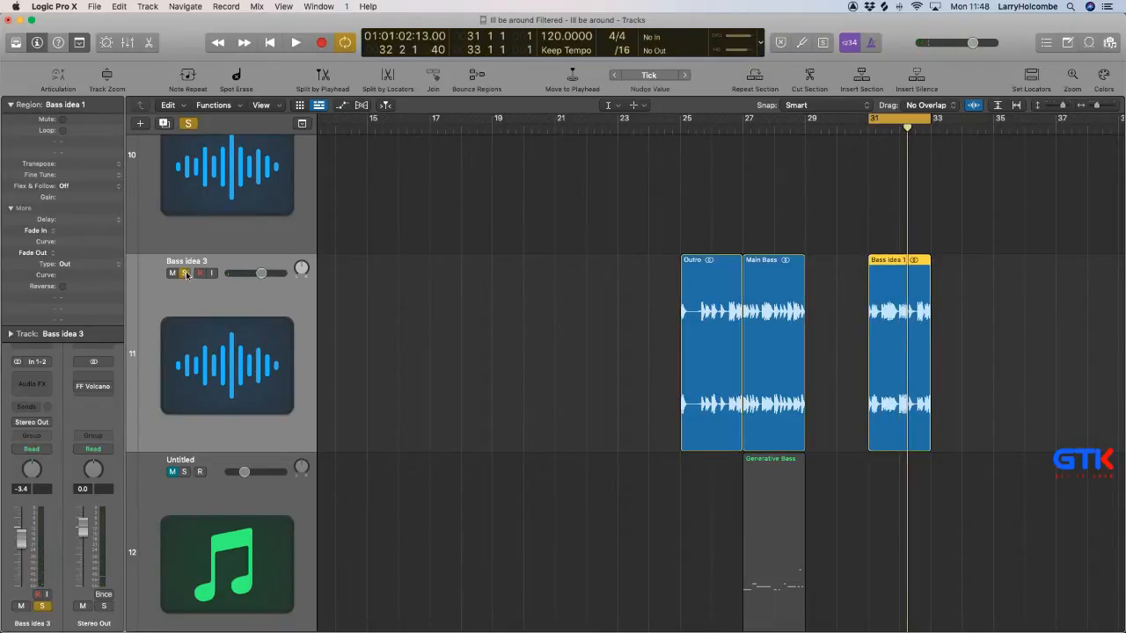
pyautogui.press('space')
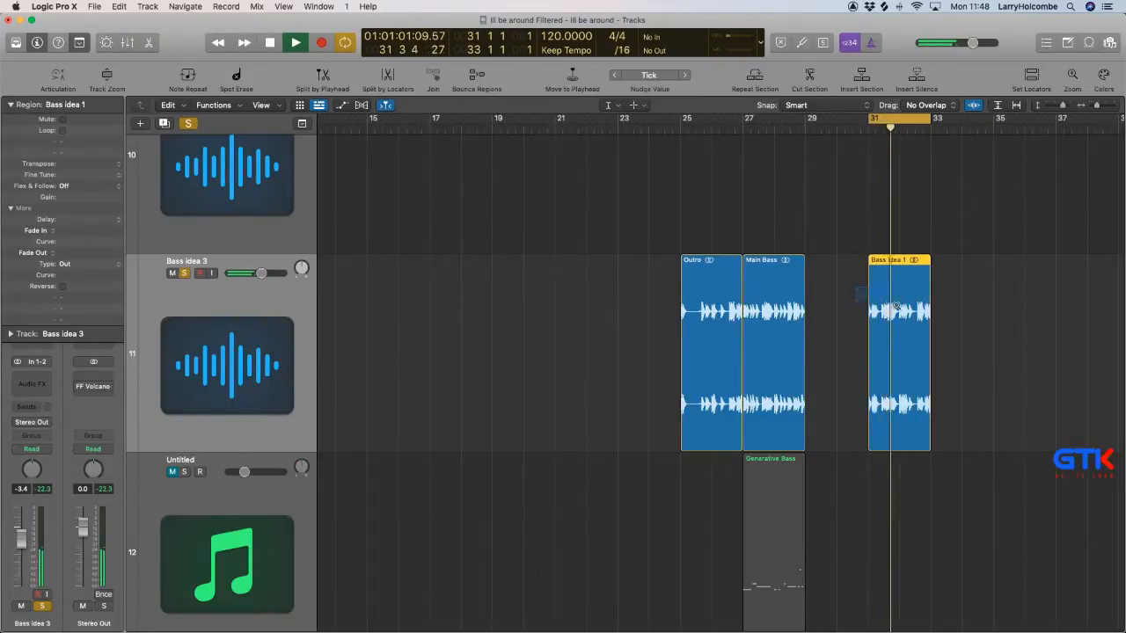
pyautogui.press('z')
pyautogui.moveTo(1120, 306); pyautogui.dragTo(1122, 315)
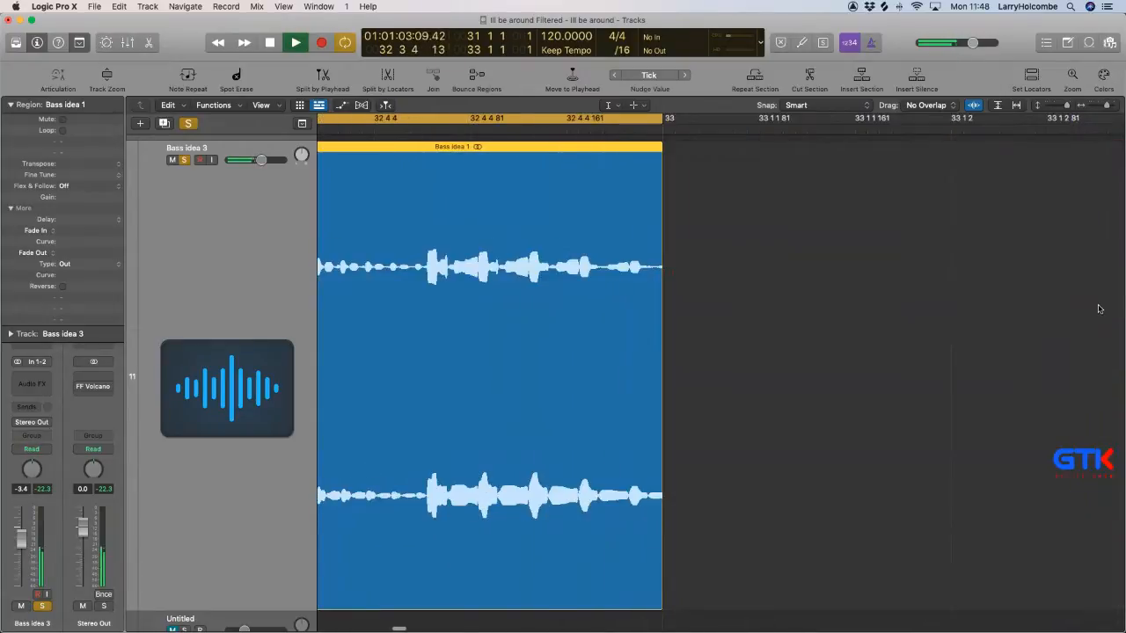
pyautogui.click(1097, 309)
pyautogui.press('y')
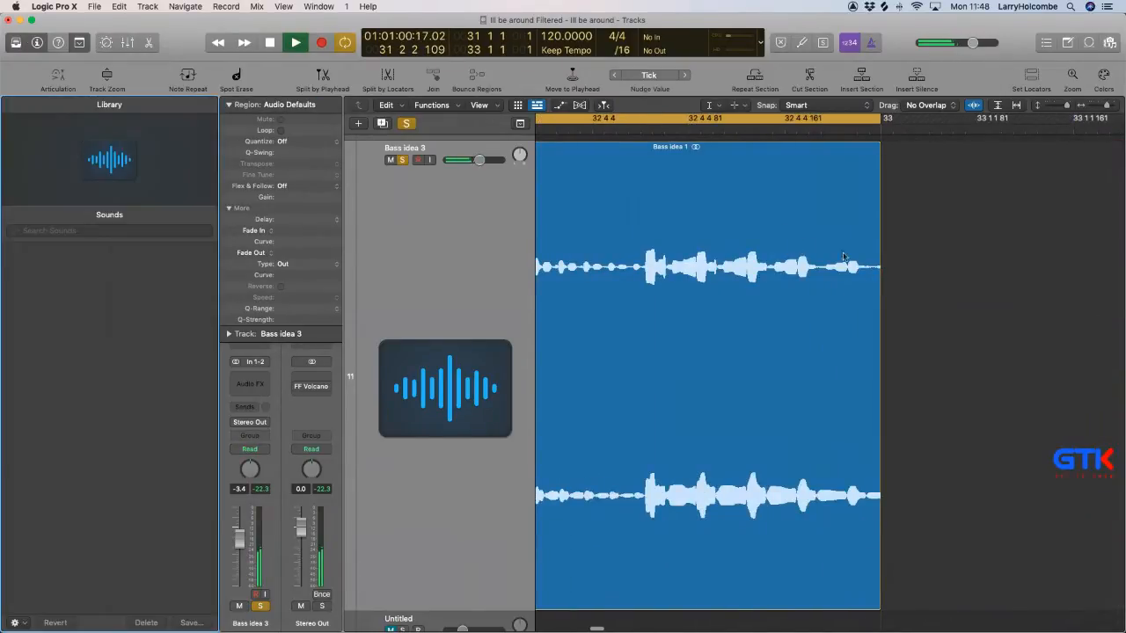
pyautogui.press('t')
pyautogui.press('t')
pyautogui.moveTo(868, 273); pyautogui.dragTo(889, 278)
pyautogui.scroll(-5, 907, 283)
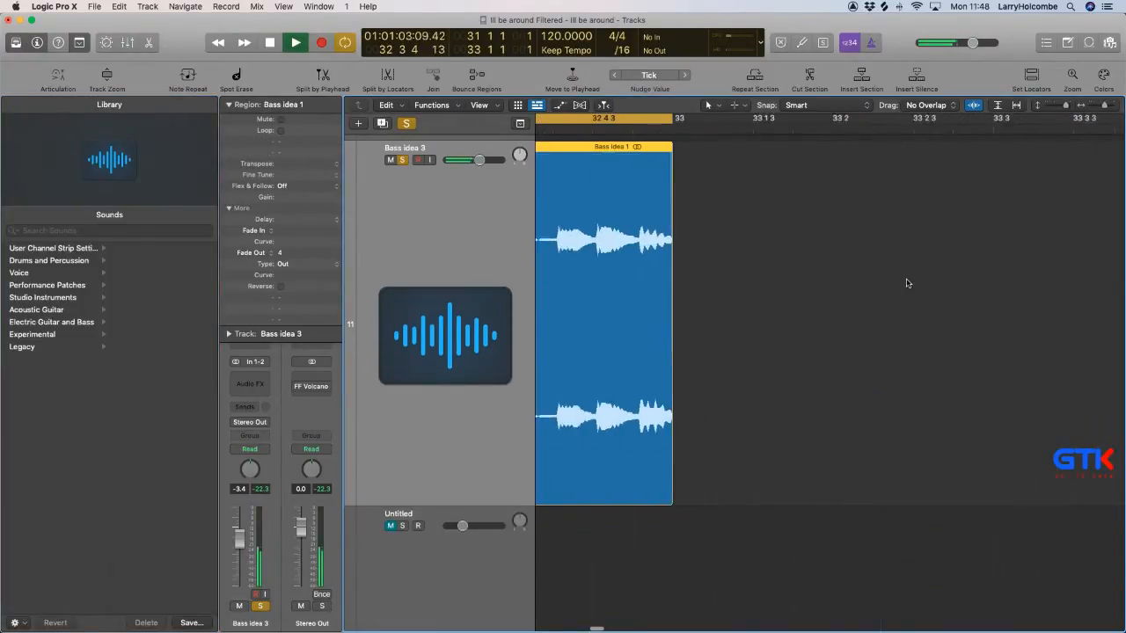
# Play back the joined Bass idea 1 region at bar 31 and rename it Bass Alt.
pyautogui.click(908, 284)
pyautogui.press('space')
pyautogui.scroll(-5, 907, 283)
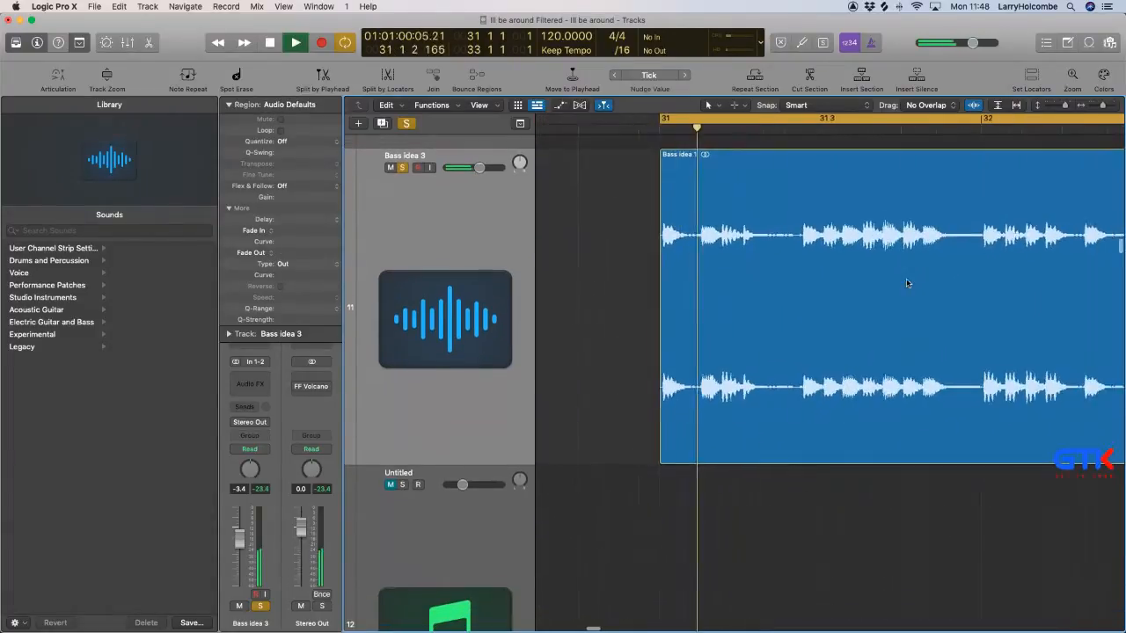
pyautogui.scroll(-1, 908, 283)
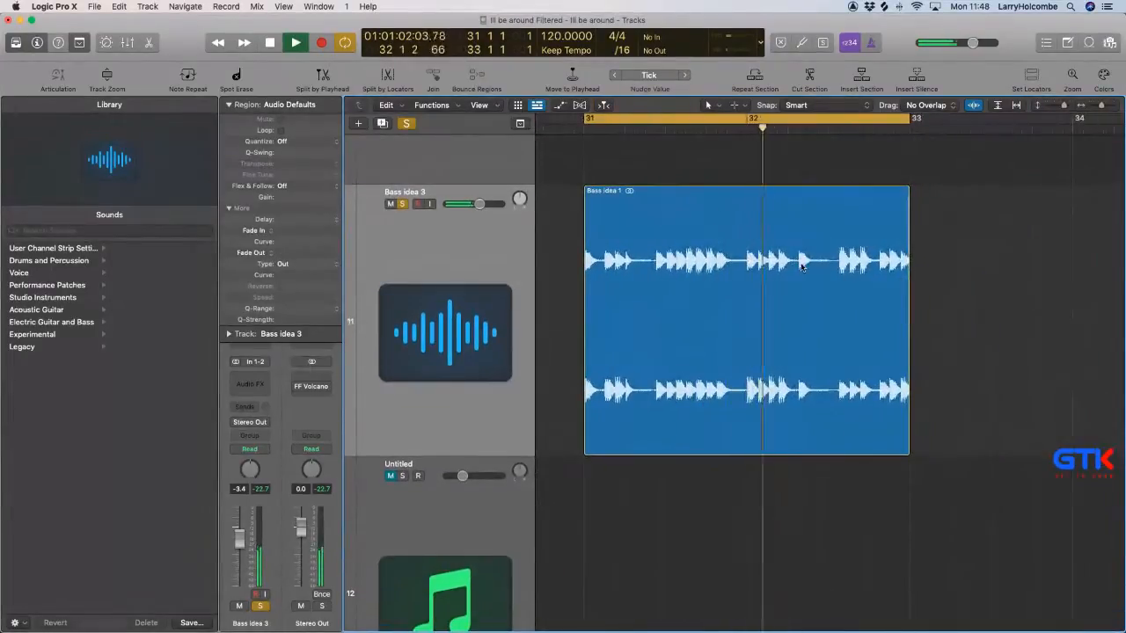
pyautogui.hscroll(-1, 644, 187)
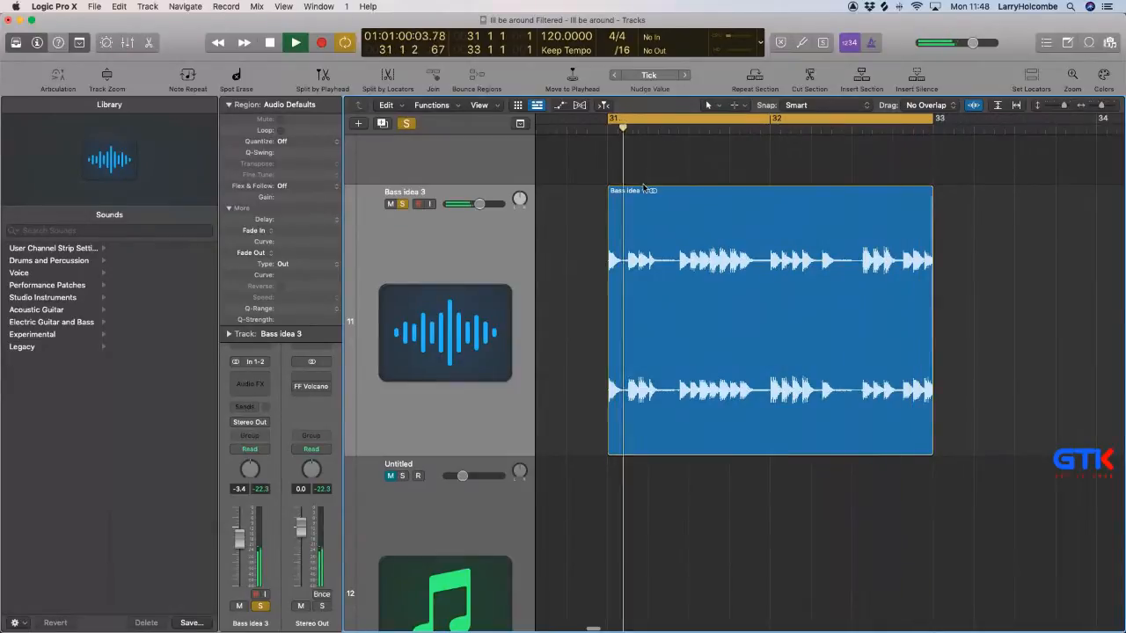
pyautogui.click(639, 205)
pyautogui.hscroll(-5, 639, 205)
pyautogui.scroll(-2, 639, 205)
pyautogui.hscroll(-4, 668, 206)
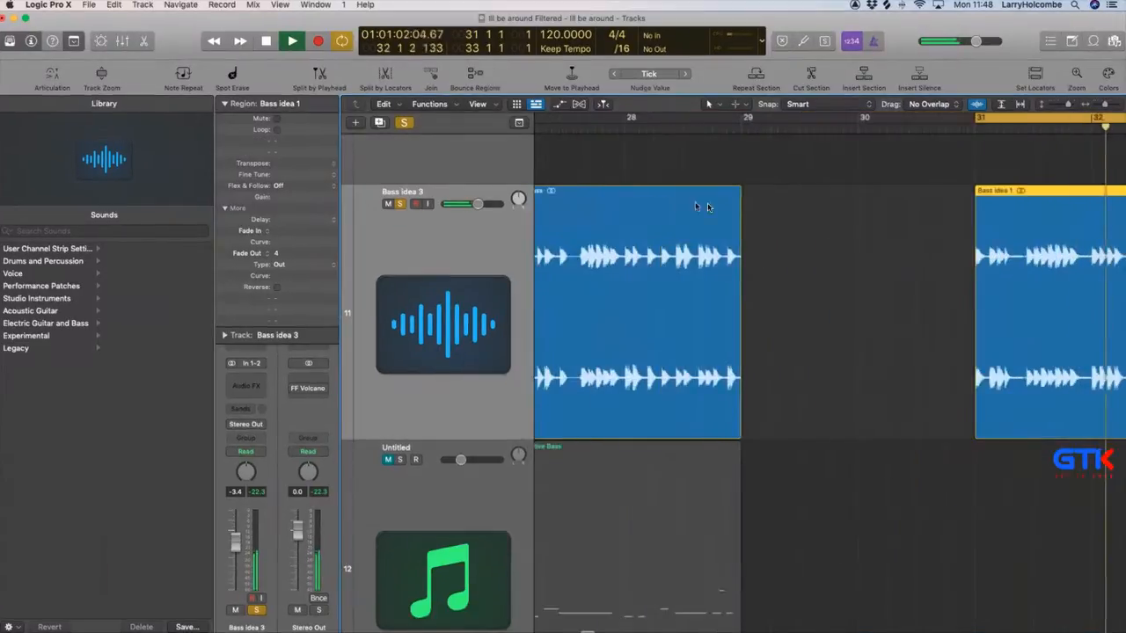
pyautogui.press('t')
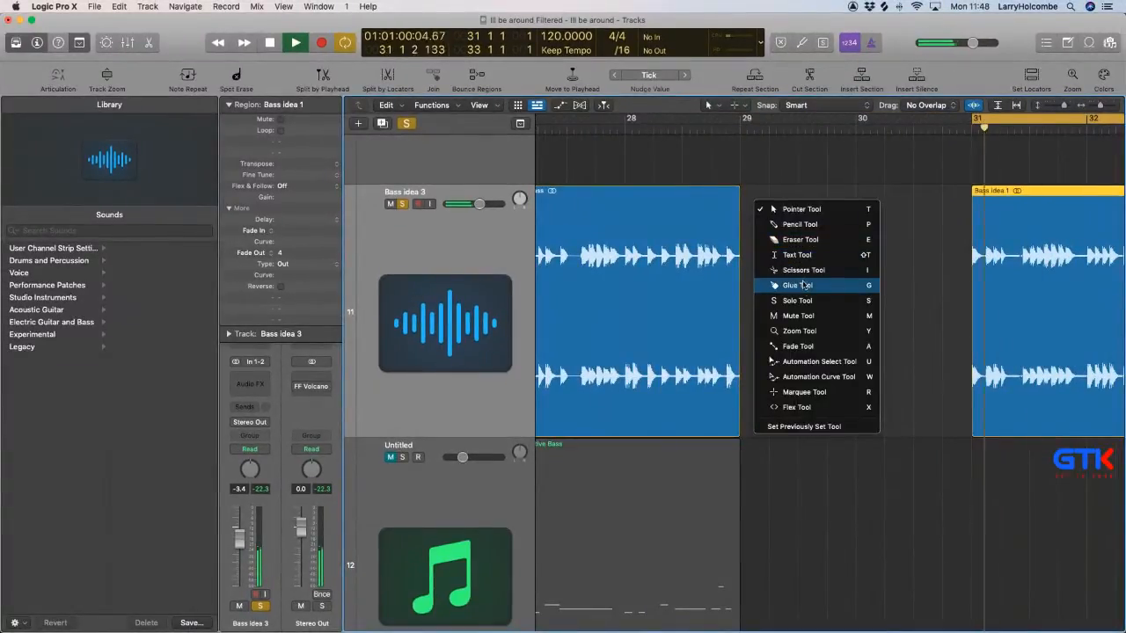
pyautogui.click(797, 254)
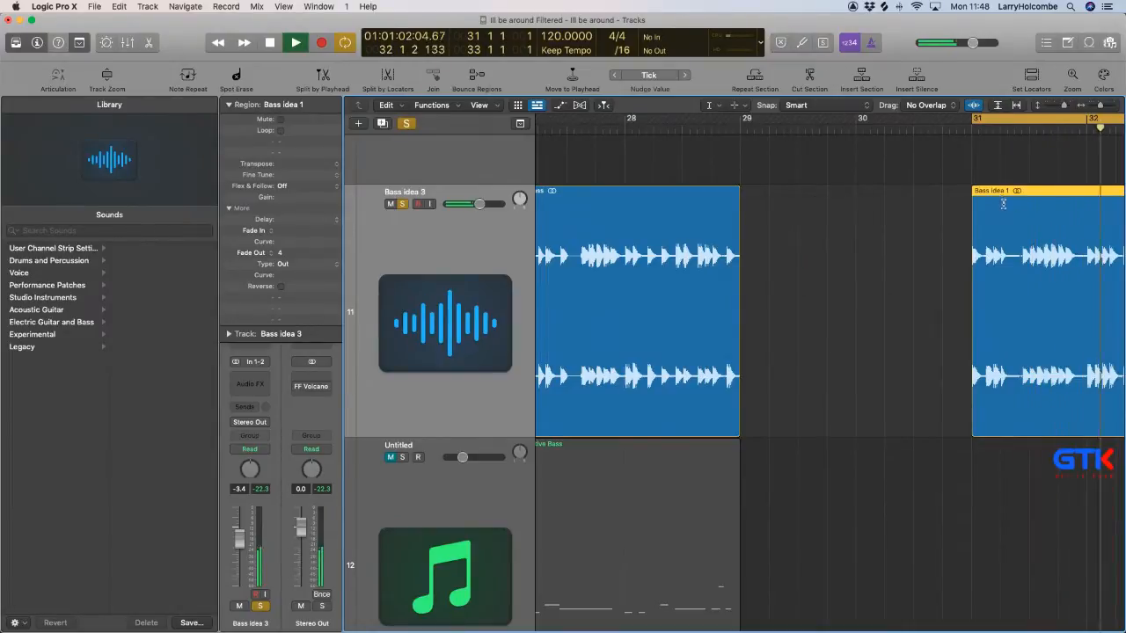
pyautogui.click(1002, 204)
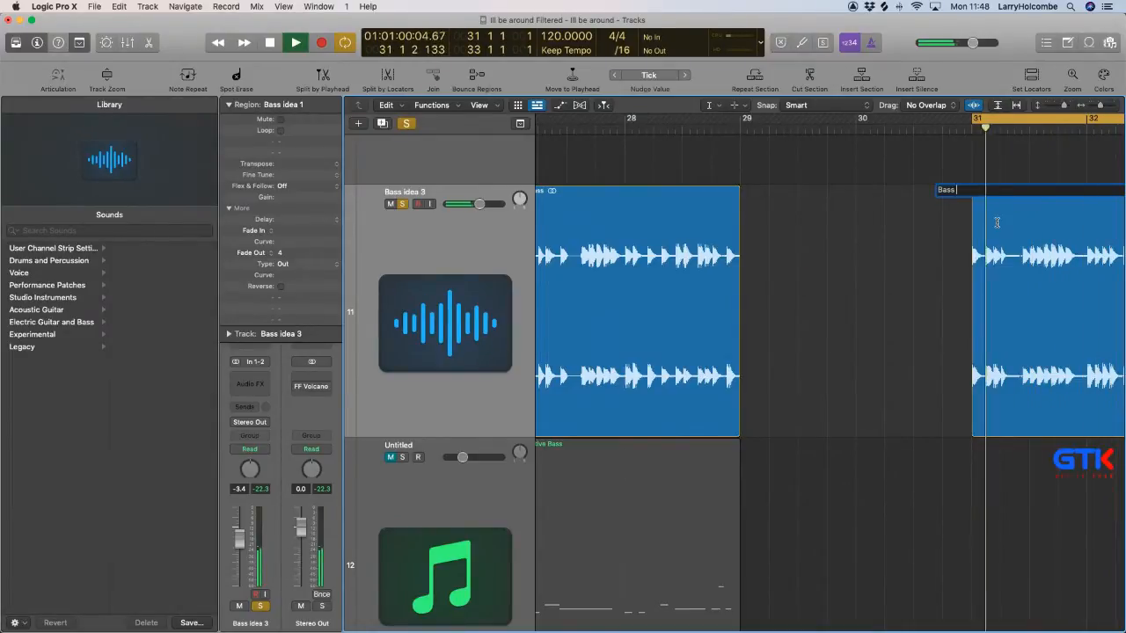
pyautogui.press('Return')
# Return to the Pointer tool, set the cycle range to the Main Bass region at bars 27 to 29 and play it.
pyautogui.scroll(-10, 997, 225)
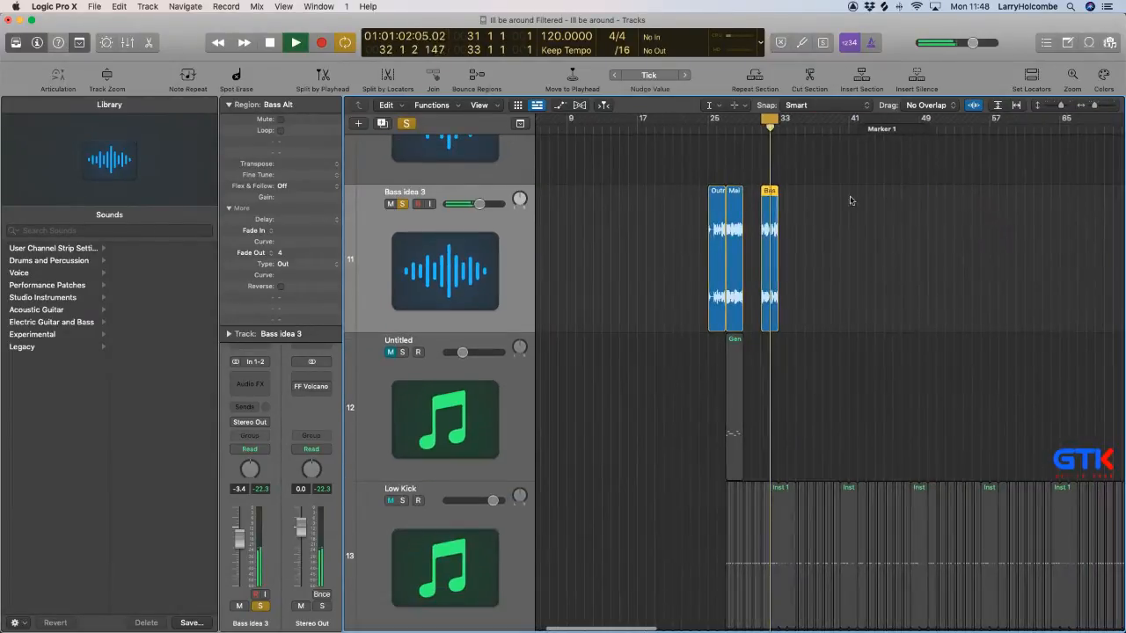
pyautogui.press('t')
pyautogui.press('t')
pyautogui.press('super+Up')
pyautogui.press('super+Up')
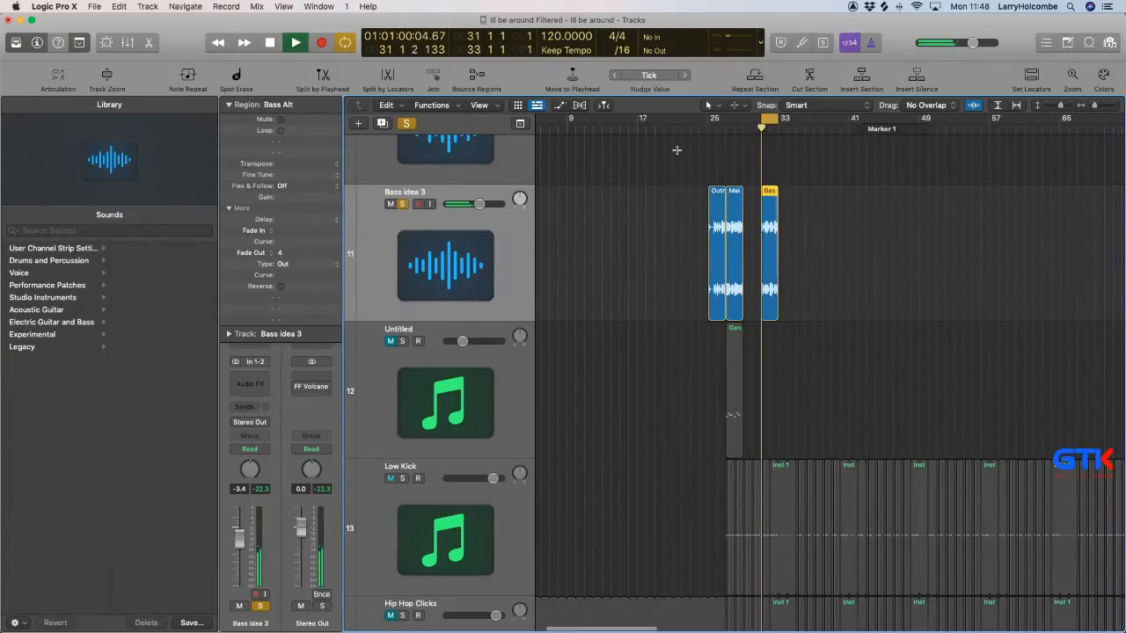
pyautogui.press('super+Up')
pyautogui.press('super+Up')
pyautogui.press('super+Up')
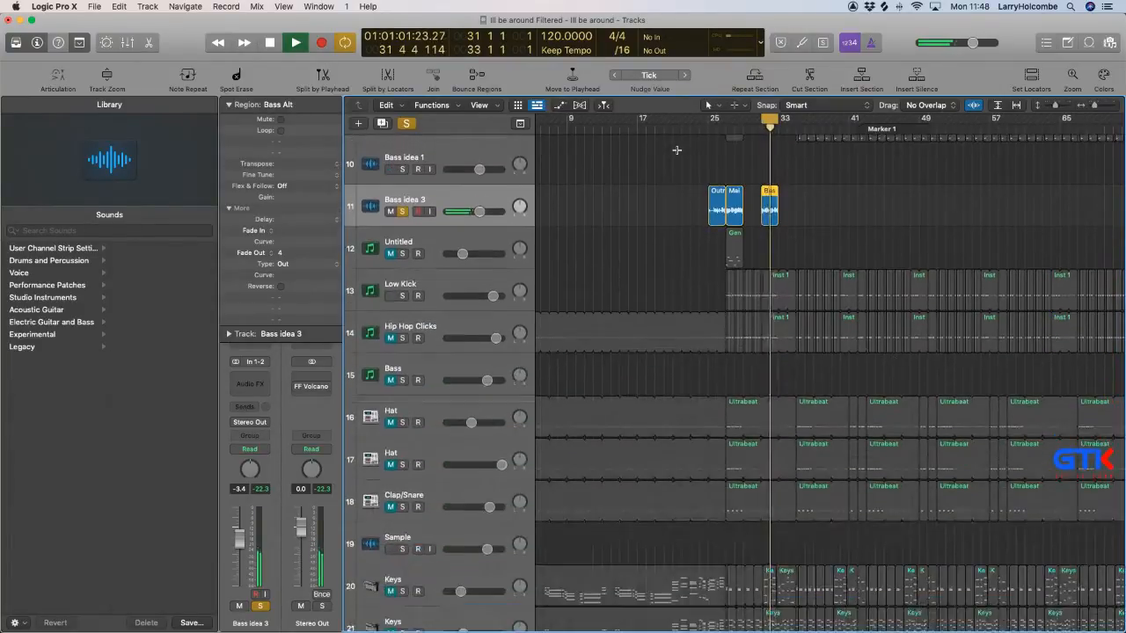
pyautogui.press('super+Up')
pyautogui.press('super+Up')
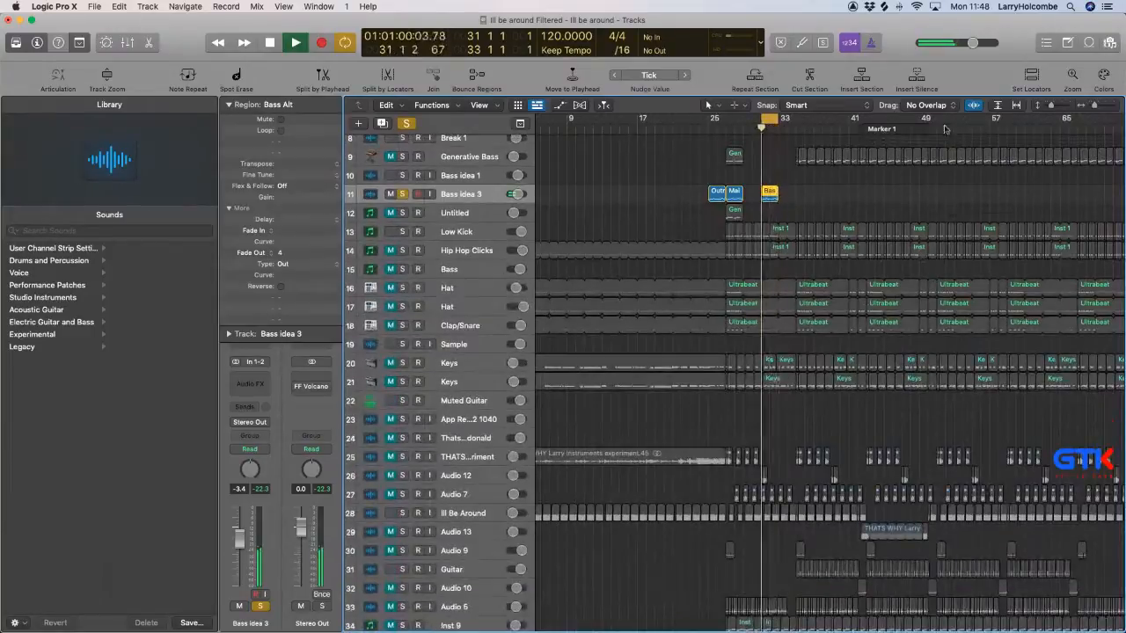
pyautogui.press('z')
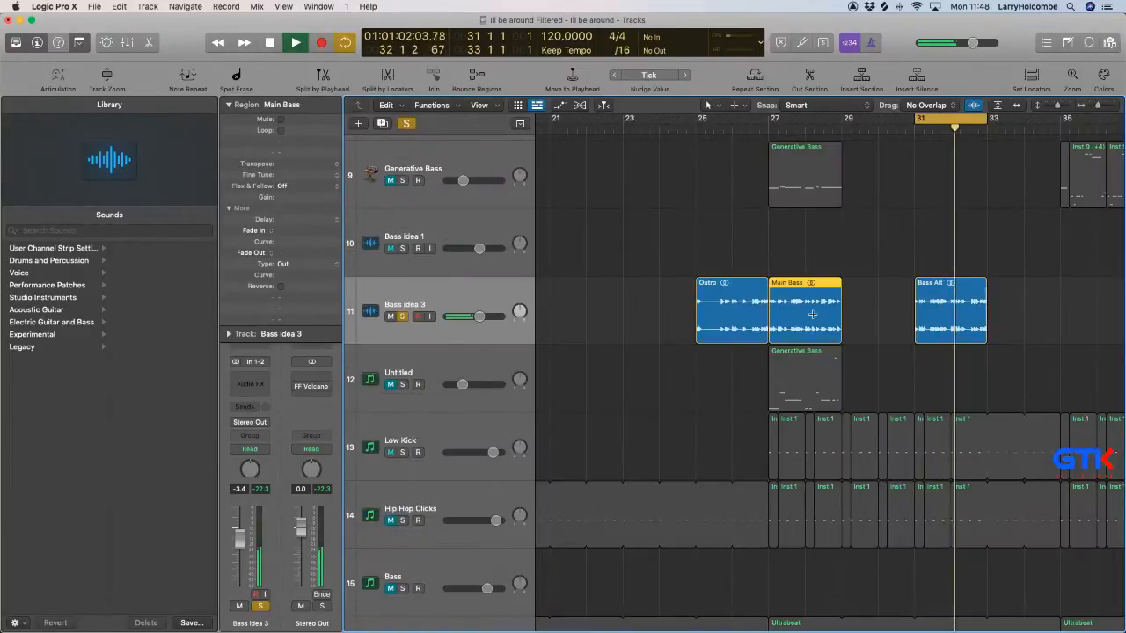
pyautogui.press('super+u')
pyautogui.press('space')
pyautogui.press('super+Left')
pyautogui.press('super+Up')
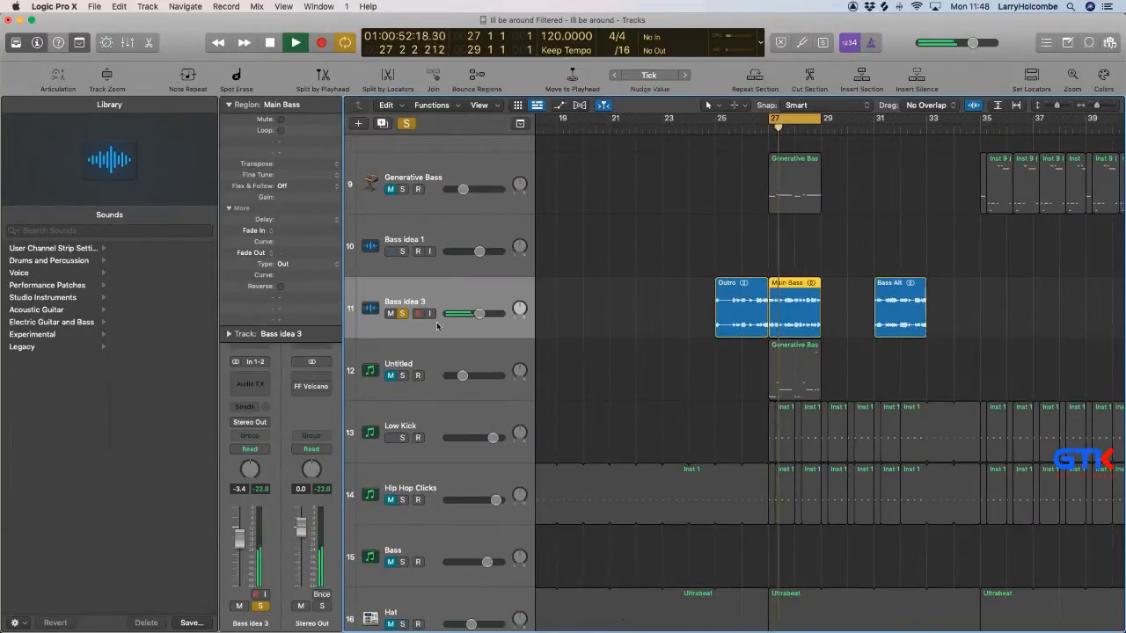
# Unsolo the Bass idea 3 track and mute the Ill Be Around track.
pyautogui.click(402, 314)
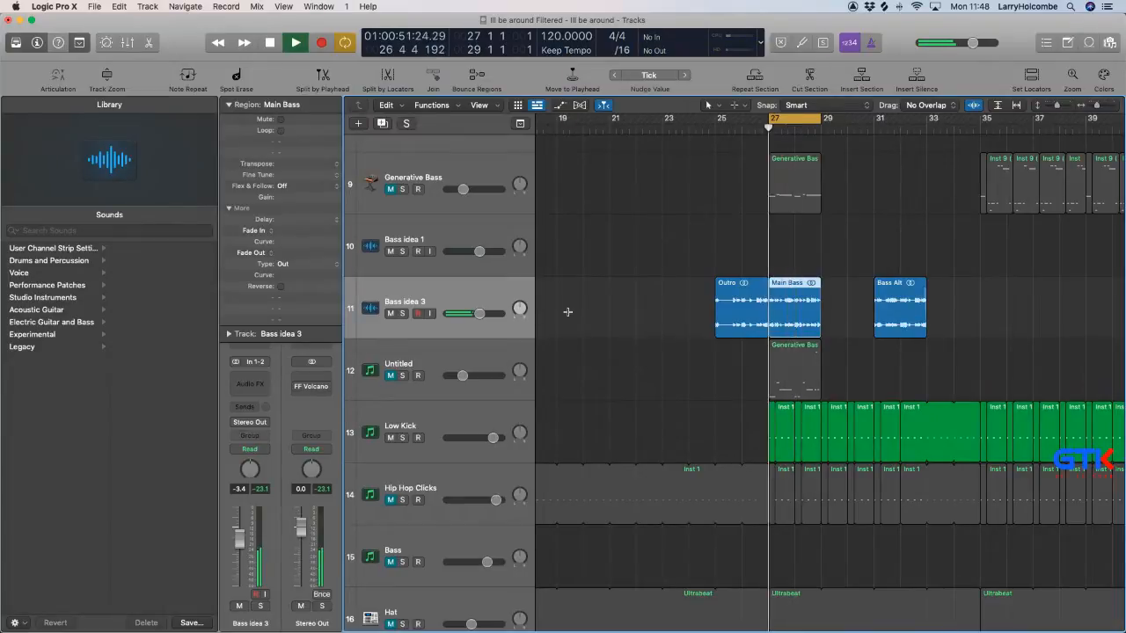
pyautogui.press('super+Up')
pyautogui.press('super+Up')
pyautogui.press('super+Up')
pyautogui.press('super+Up')
pyautogui.press('super+Up')
pyautogui.scroll(-8, 581, 306)
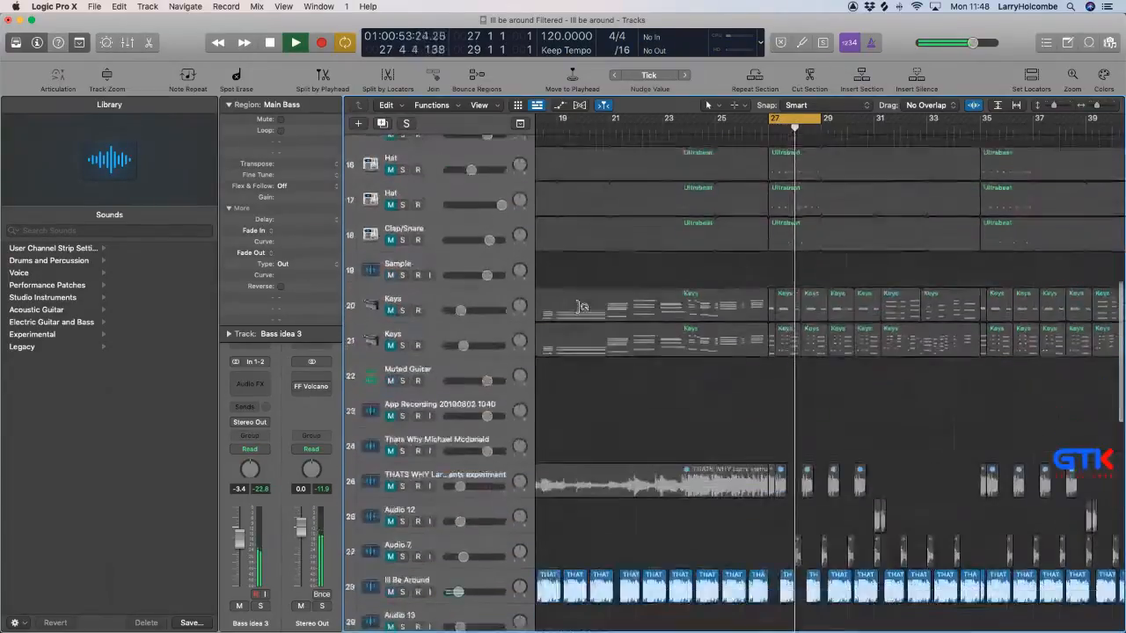
pyautogui.scroll(-4, 581, 307)
pyautogui.click(395, 440)
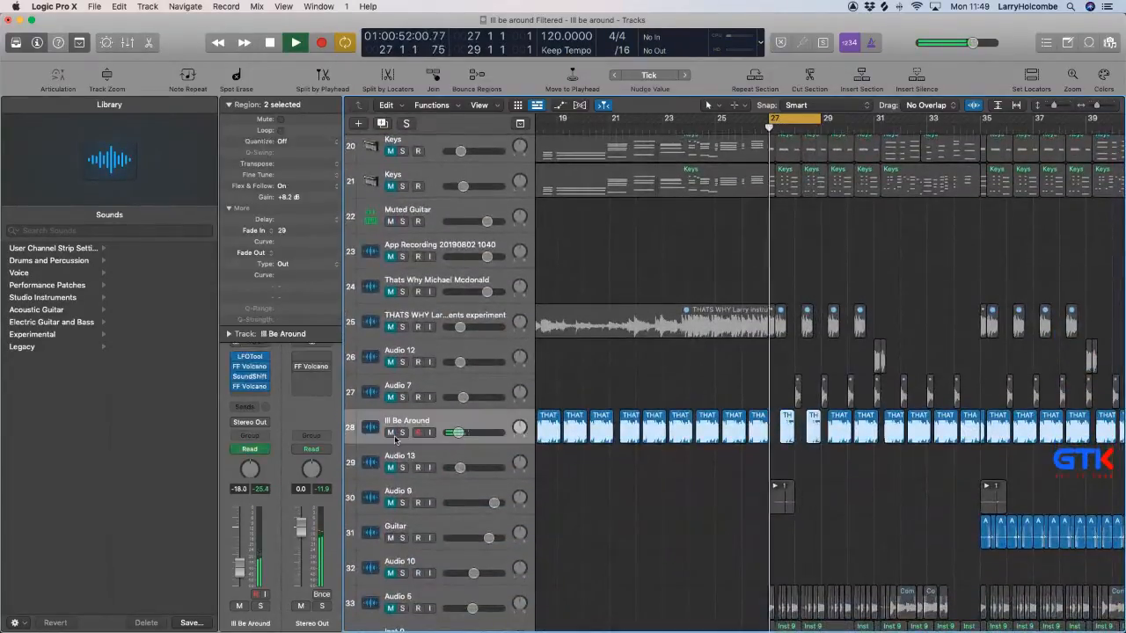
pyautogui.click(392, 434)
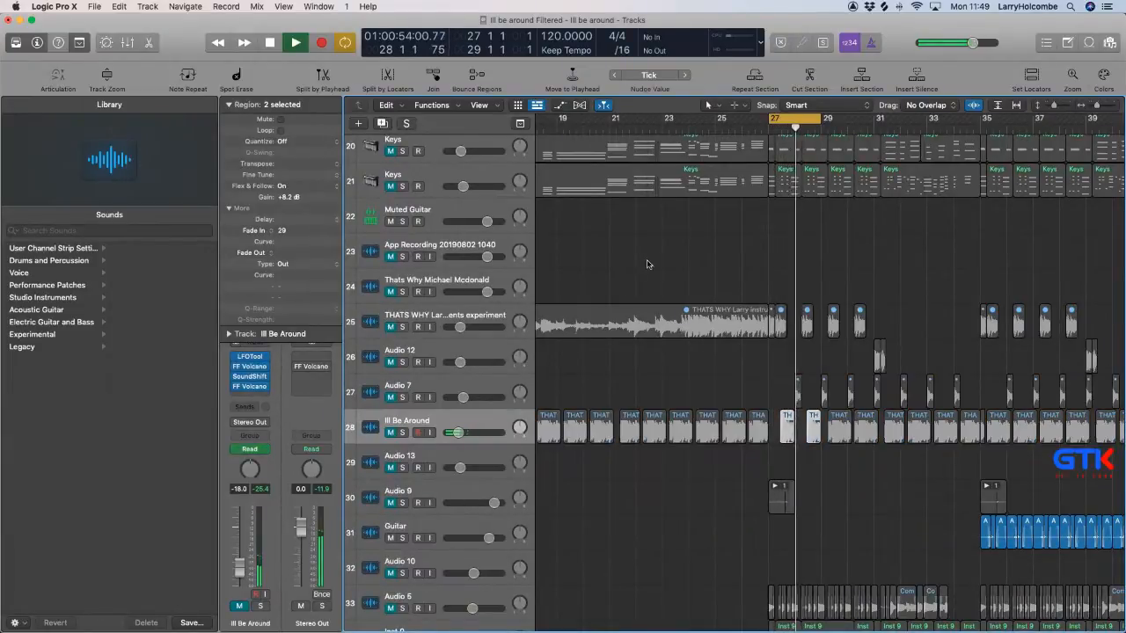
# Unmute the VND Percloop 05 track, move its region to bar 27 and start cycle playback.
pyautogui.scroll(-10, 654, 258)
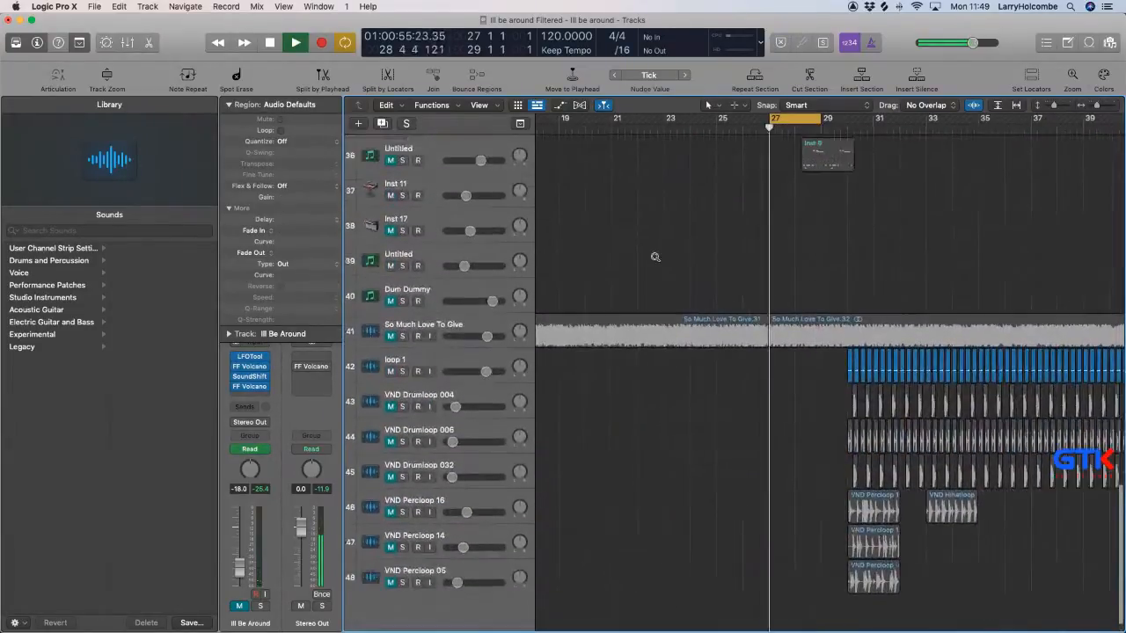
pyautogui.scroll(-2, 625, 250)
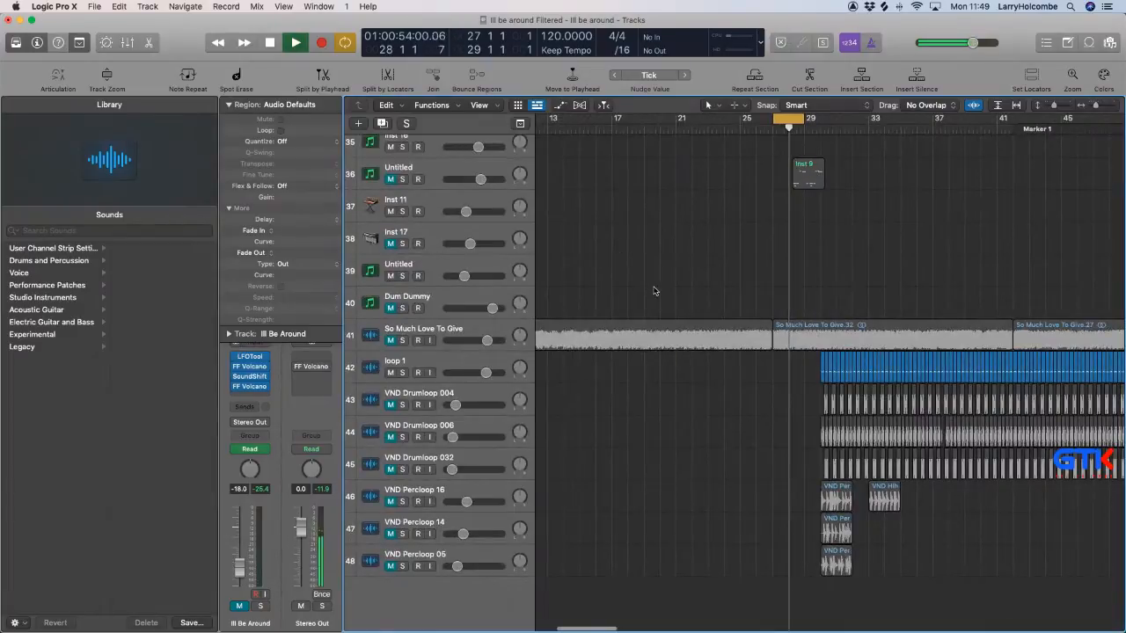
pyautogui.click(410, 557)
pyautogui.moveTo(832, 563); pyautogui.dragTo(784, 563)
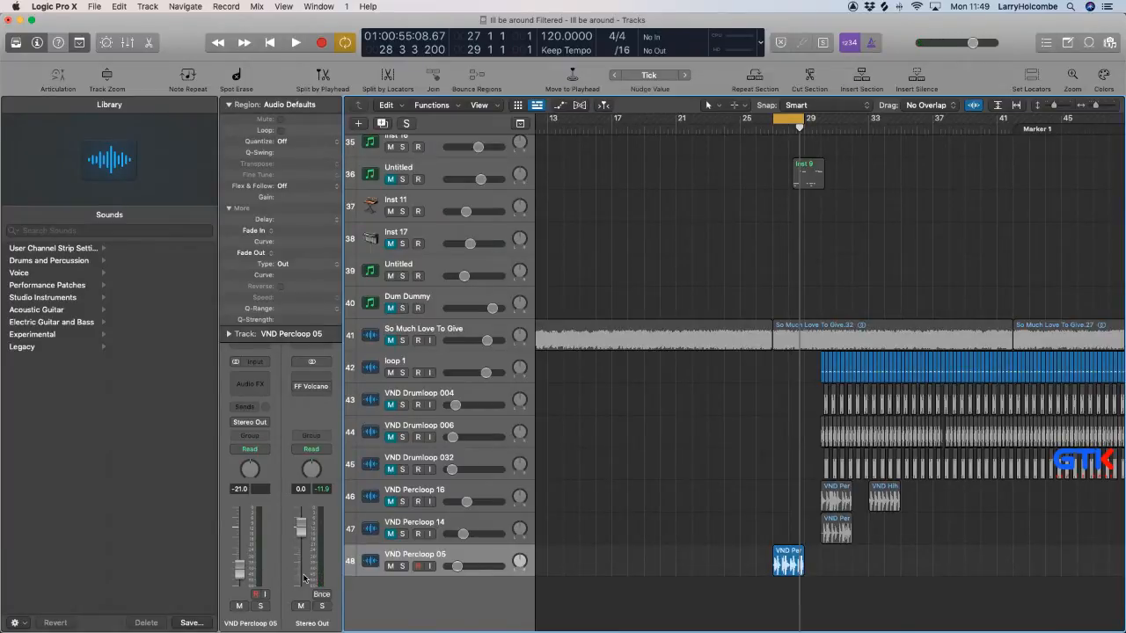
pyautogui.hotkey('shift', 'space')
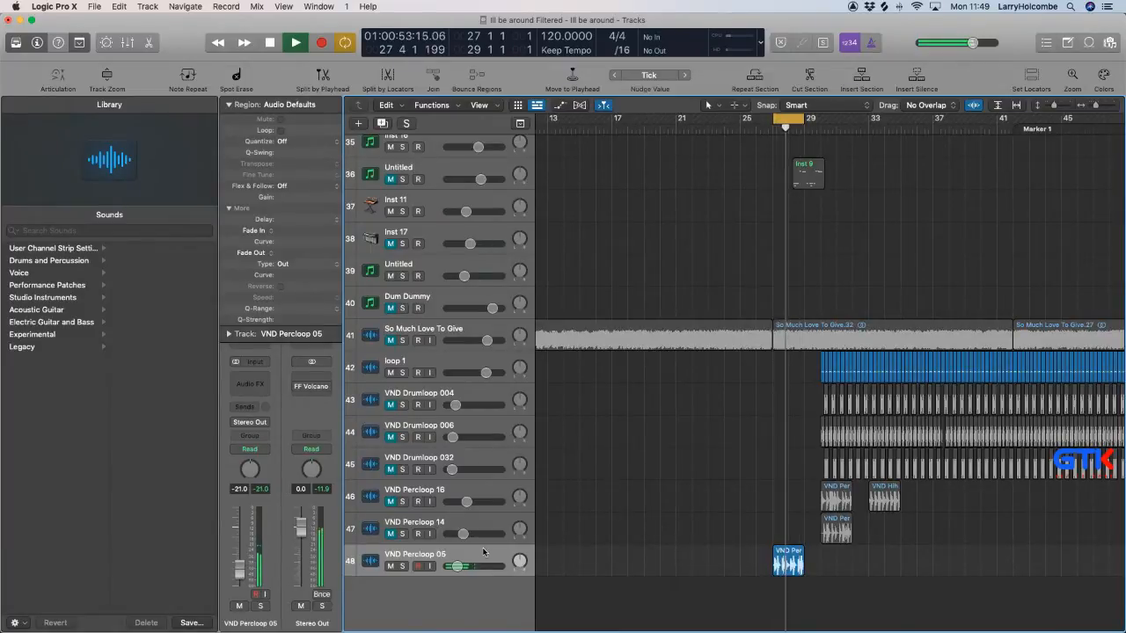
# Slice out the first loud hit in bar 27 of the VND Percloop 05 region and delete the audio before it.
pyautogui.press('z')
pyautogui.moveTo(679, 424); pyautogui.dragTo(981, 572)
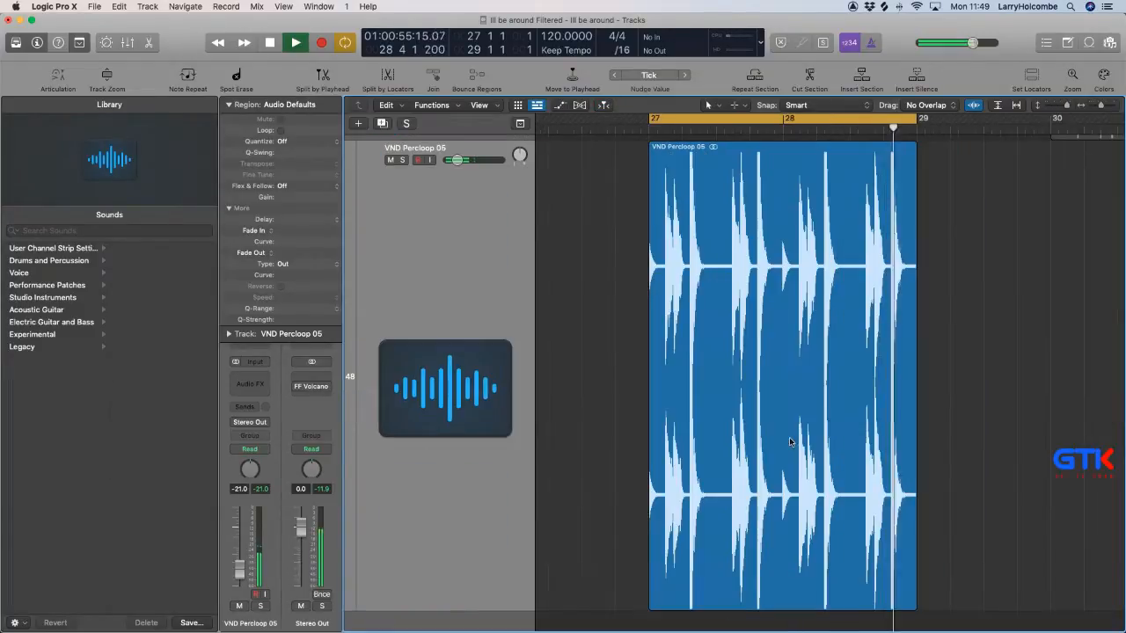
pyautogui.moveTo(623, 271); pyautogui.dragTo(857, 391)
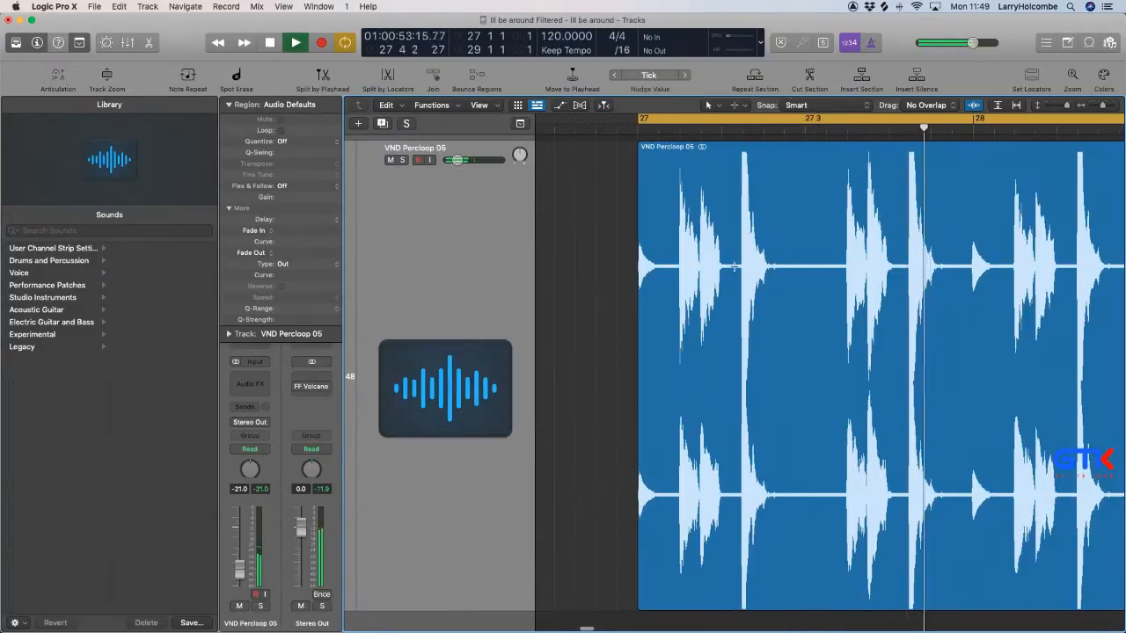
pyautogui.moveTo(734, 267); pyautogui.dragTo(797, 267)
pyautogui.click(768, 264)
pyautogui.click(695, 272)
pyautogui.press('Delete')
# Delete the VND Percloop 05 audio between the isolated hit and the matching loud hit in bar 28, and everything after that second hit.
pyautogui.hscroll(3, 759, 291)
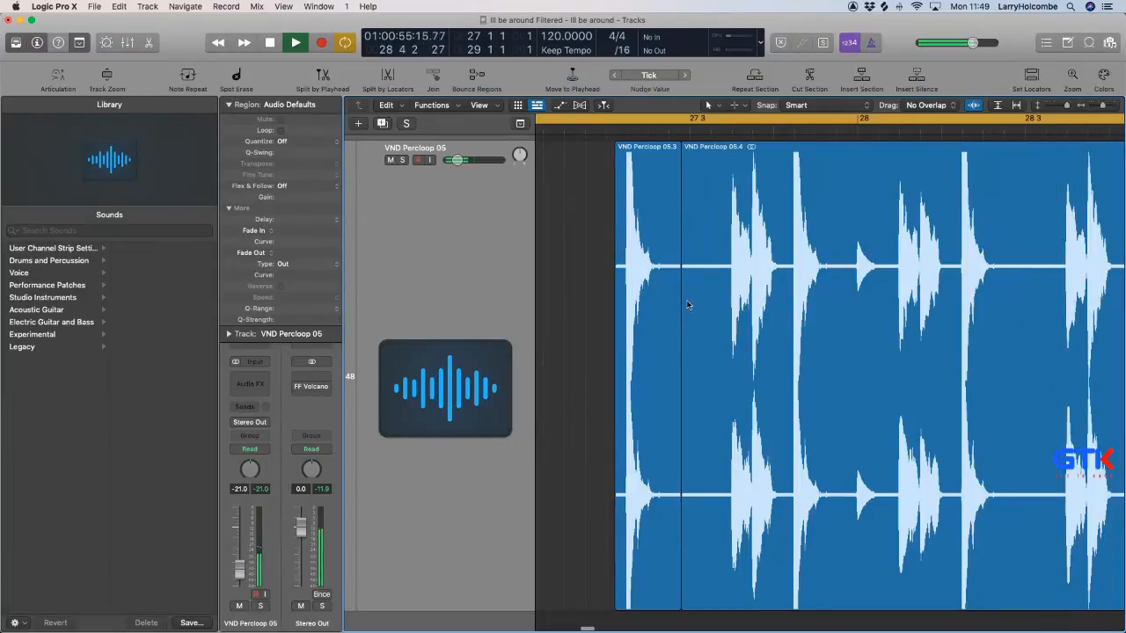
pyautogui.moveTo(680, 548); pyautogui.dragTo(953, 555)
pyautogui.hscroll(3, 920, 550)
pyautogui.scroll(-1, 920, 545)
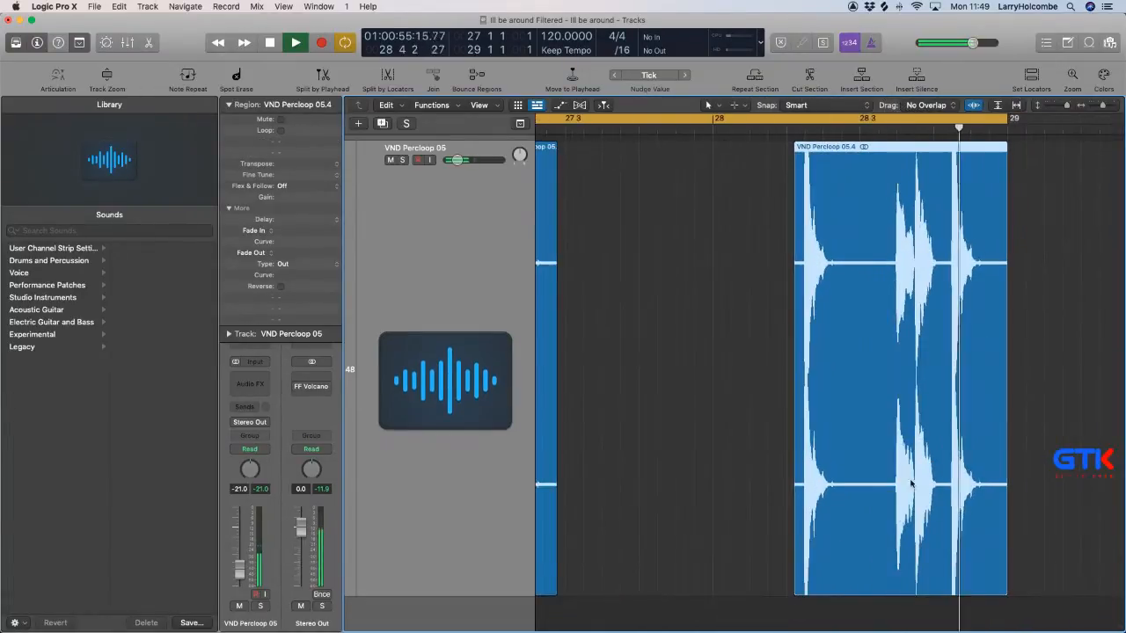
pyautogui.moveTo(870, 413); pyautogui.dragTo(1051, 437)
pyautogui.press('Delete')
pyautogui.hscroll(-3, 1050, 437)
pyautogui.scroll(-1, 1038, 438)
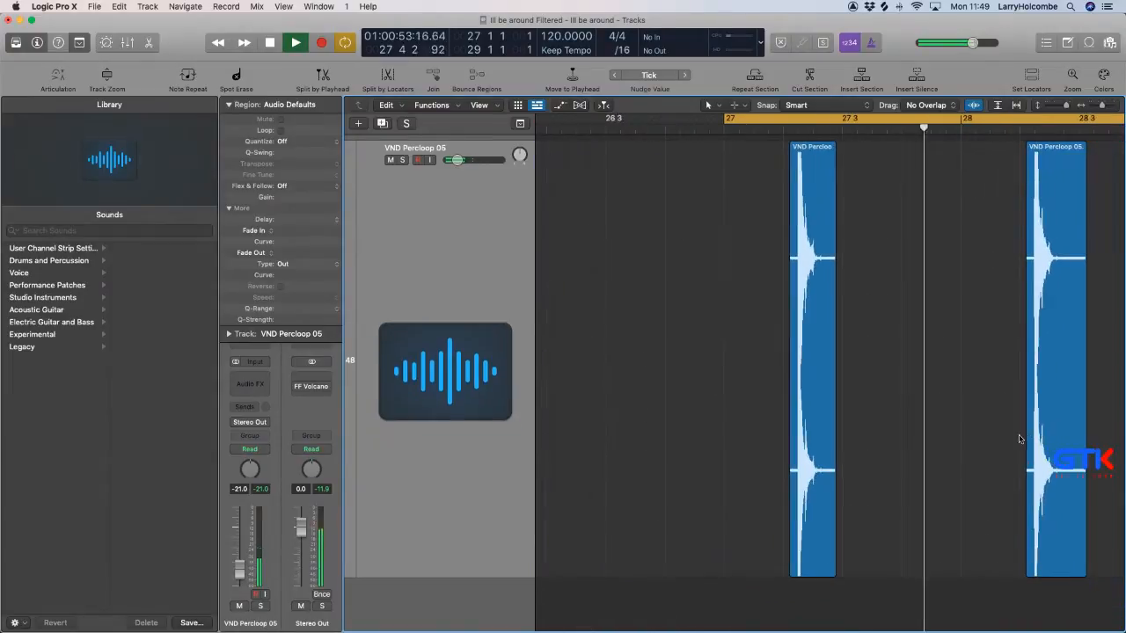
# Select both remaining VND Percloop 05 slices, lower their gain to -15.9 dB and play them in the cycle.
pyautogui.hscroll(1, 1020, 439)
pyautogui.press('super+a')
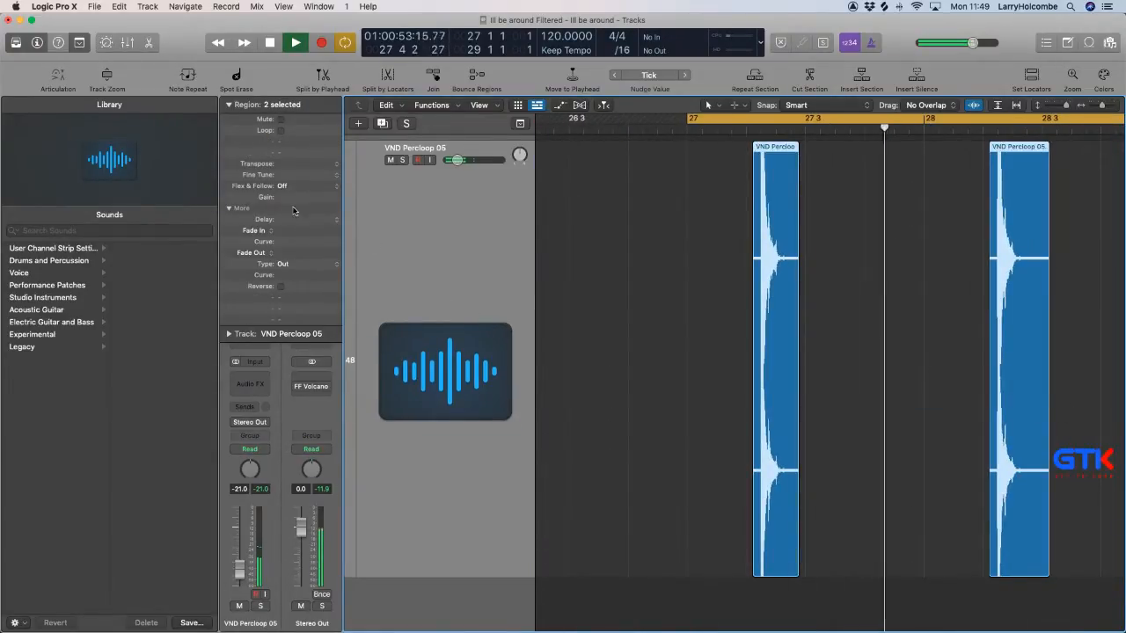
pyautogui.press('space')
pyautogui.moveTo(749, 165); pyautogui.dragTo(802, 195)
pyautogui.scroll(-5, 732, 183)
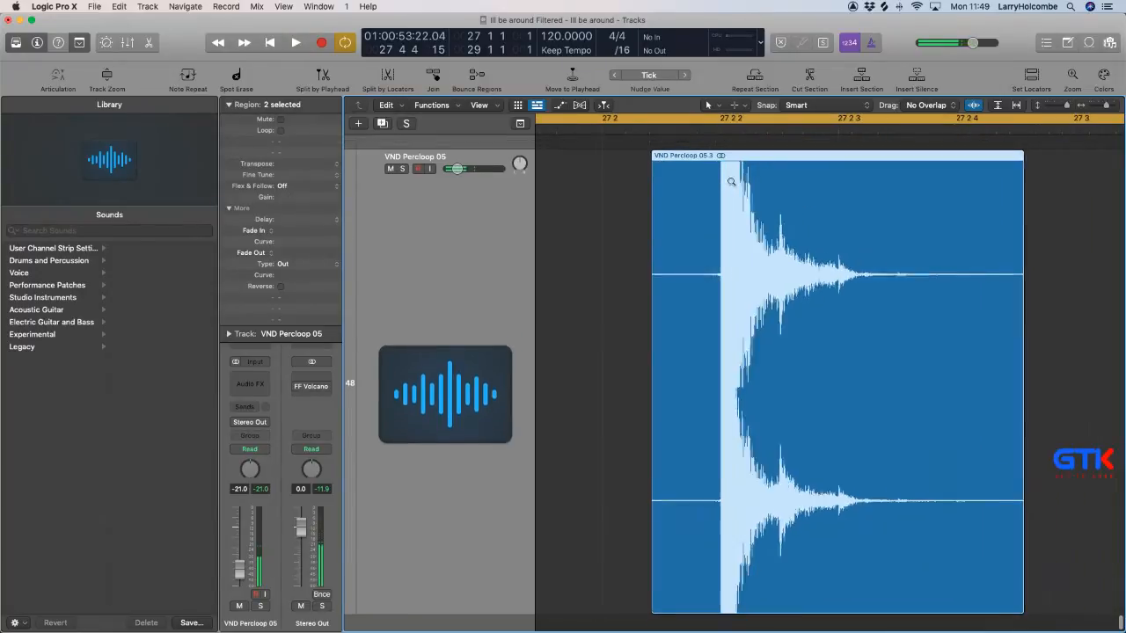
pyautogui.moveTo(674, 171); pyautogui.dragTo(730, 201)
pyautogui.moveTo(616, 182); pyautogui.dragTo(774, 253)
pyautogui.keyDown('ctrl'); pyautogui.keyDown('alt'); pyautogui.click(807, 261); pyautogui.keyUp('alt'); pyautogui.keyUp('ctrl')
pyautogui.keyDown('ctrl'); pyautogui.keyDown('alt'); pyautogui.click(806, 261); pyautogui.keyUp('alt'); pyautogui.keyUp('ctrl')
pyautogui.keyDown('ctrl'); pyautogui.keyDown('alt'); pyautogui.click(805, 260); pyautogui.keyUp('alt'); pyautogui.keyUp('ctrl')
pyautogui.keyDown('ctrl'); pyautogui.keyDown('alt'); pyautogui.click(804, 260); pyautogui.keyUp('alt'); pyautogui.keyUp('ctrl')
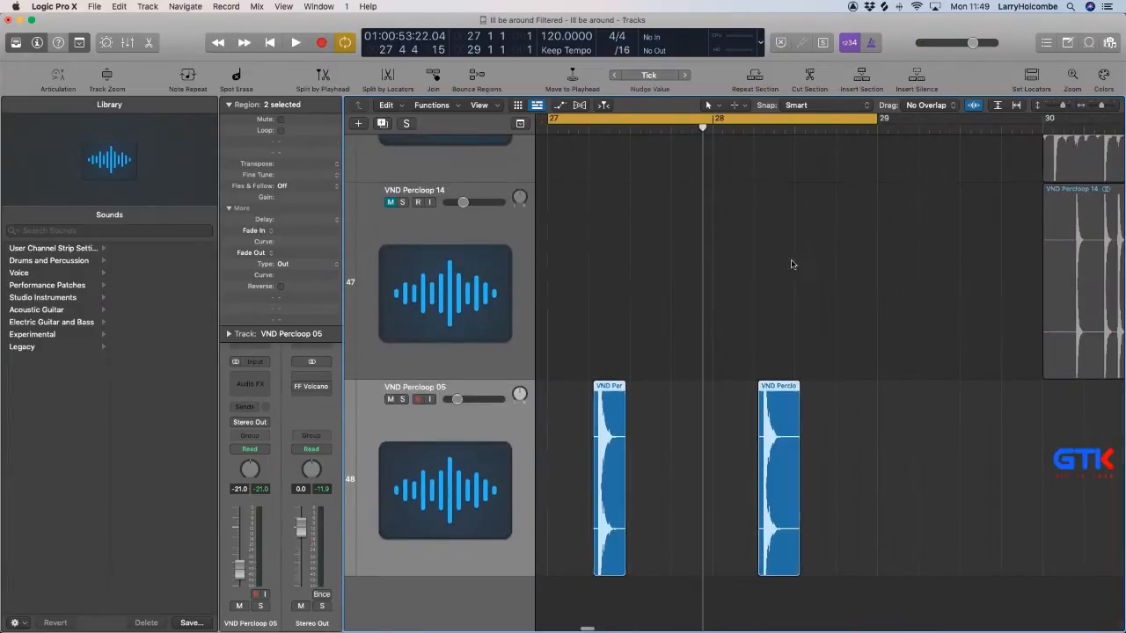
pyautogui.moveTo(579, 341); pyautogui.dragTo(767, 404)
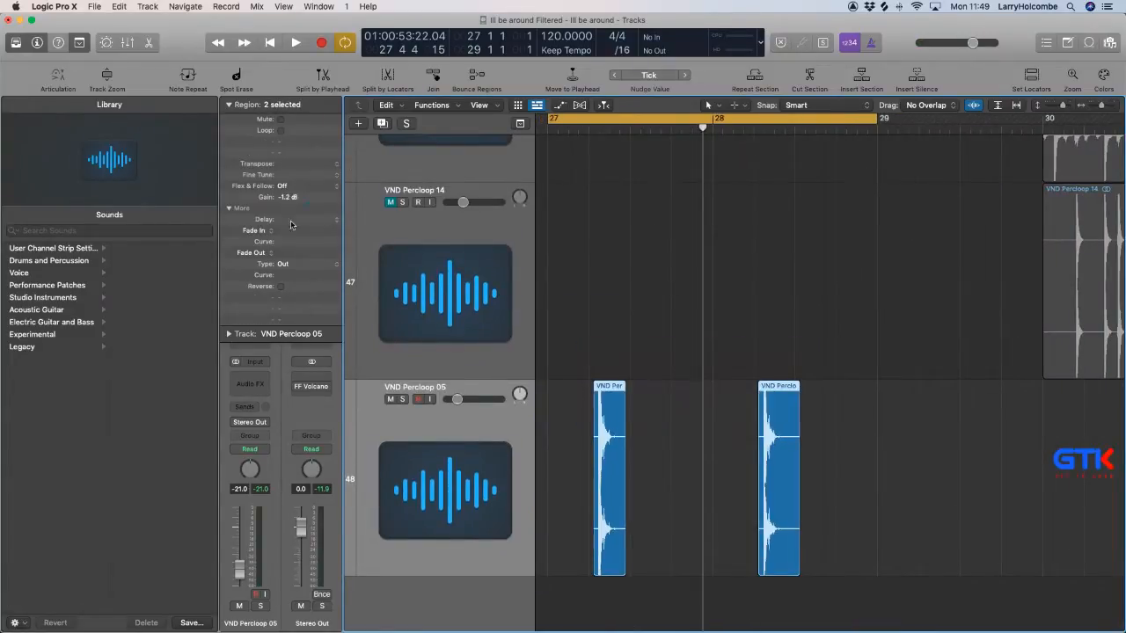
pyautogui.press('space')
pyautogui.moveTo(313, 194); pyautogui.dragTo(287, 235)
pyautogui.press('space')
pyautogui.press('space')
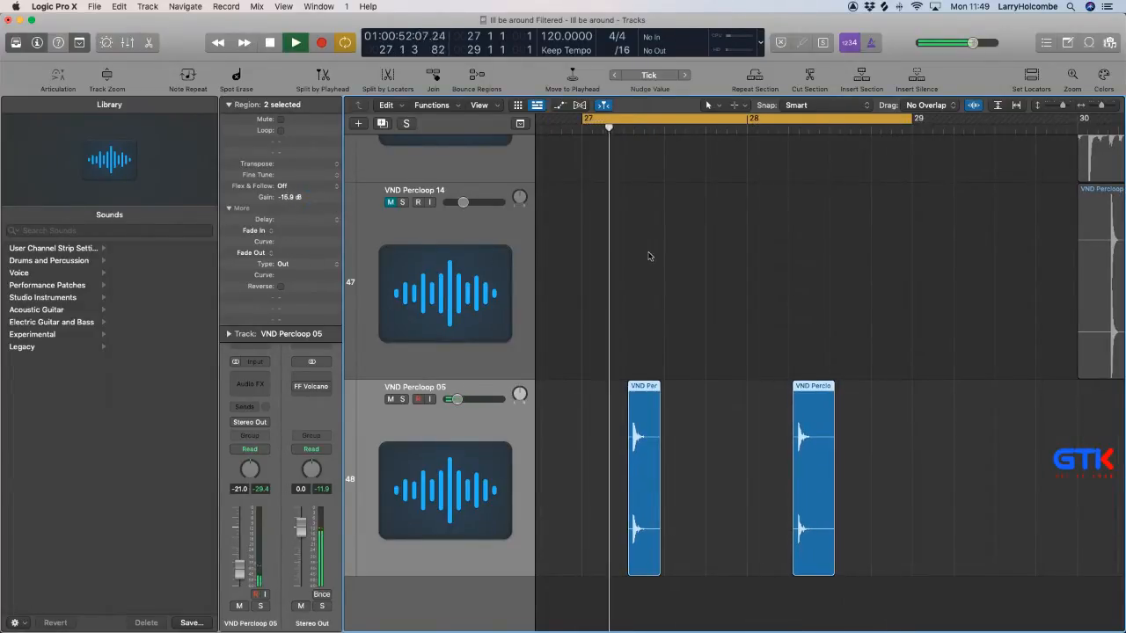
# Check the first hit's timing against the grid and set the delay of both VND Percloop 05 slices to +36 ticks.
pyautogui.click(618, 367)
pyautogui.keyDown('ctrl'); pyautogui.keyDown('alt'); pyautogui.click(633, 405); pyautogui.keyUp('alt'); pyautogui.keyUp('ctrl')
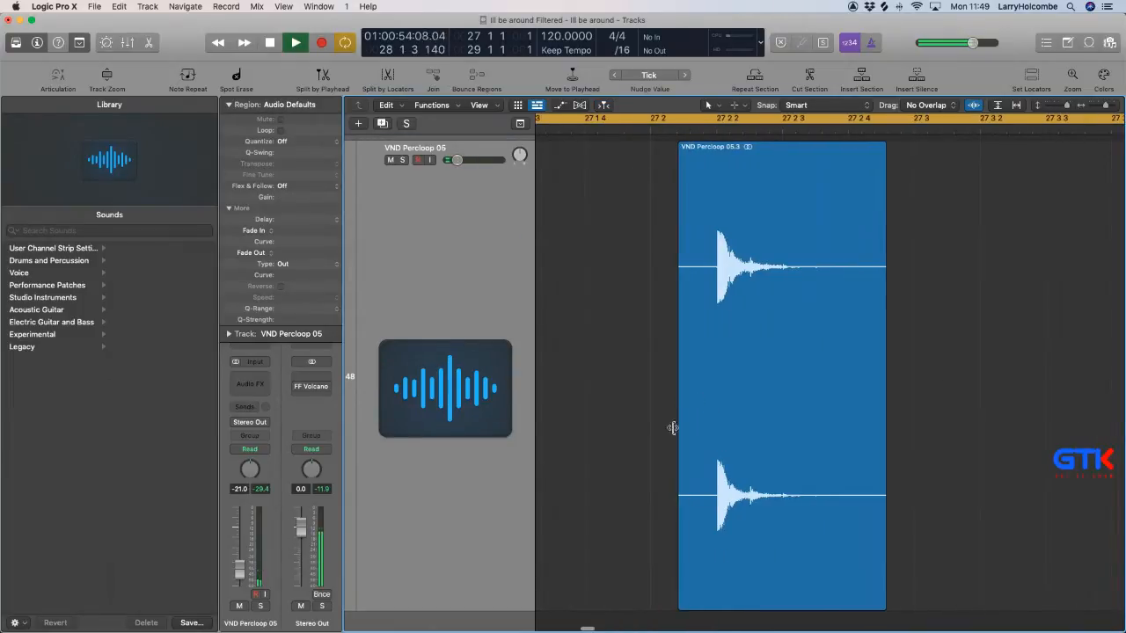
pyautogui.keyDown('ctrl'); pyautogui.keyDown('alt'); pyautogui.click(796, 435); pyautogui.keyUp('alt'); pyautogui.keyUp('ctrl')
pyautogui.keyDown('ctrl'); pyautogui.keyDown('alt'); pyautogui.click(762, 378); pyautogui.keyUp('alt'); pyautogui.keyUp('ctrl')
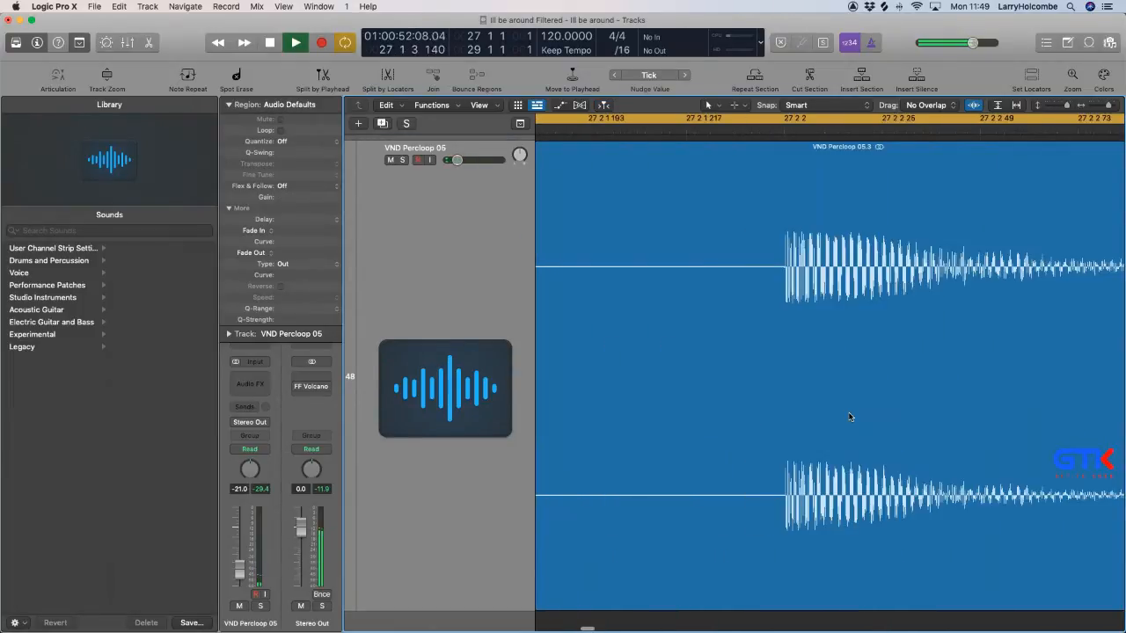
pyautogui.keyDown('ctrl'); pyautogui.keyDown('alt'); pyautogui.click(849, 414); pyautogui.keyUp('alt'); pyautogui.keyUp('ctrl')
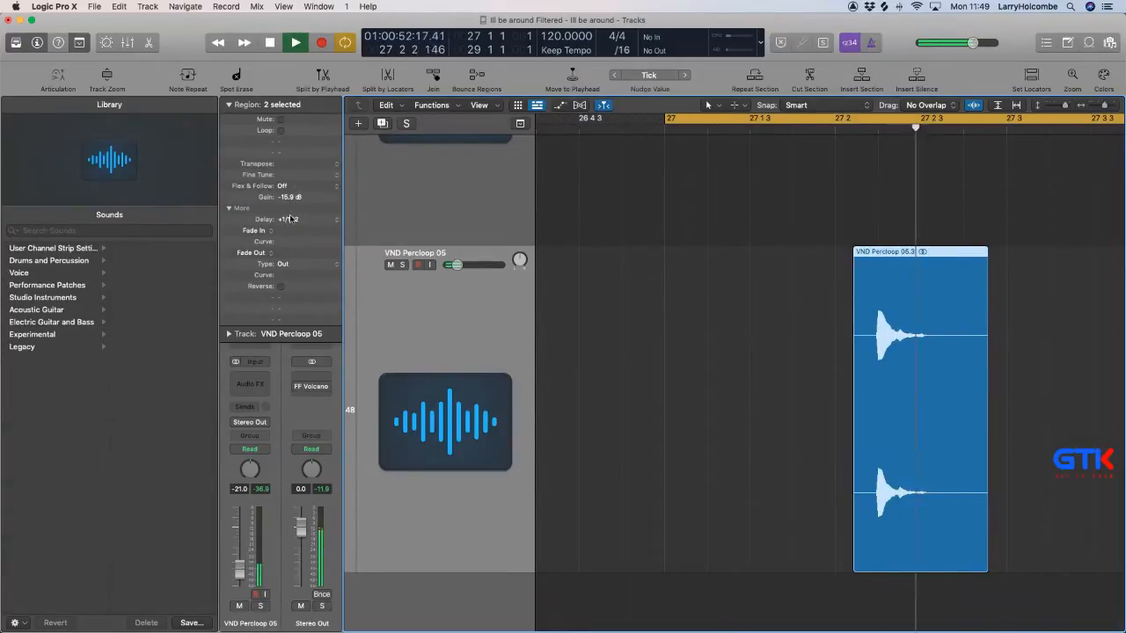
pyautogui.moveTo(291, 222); pyautogui.dragTo(291, 209)
pyautogui.scroll(-4, 678, 287)
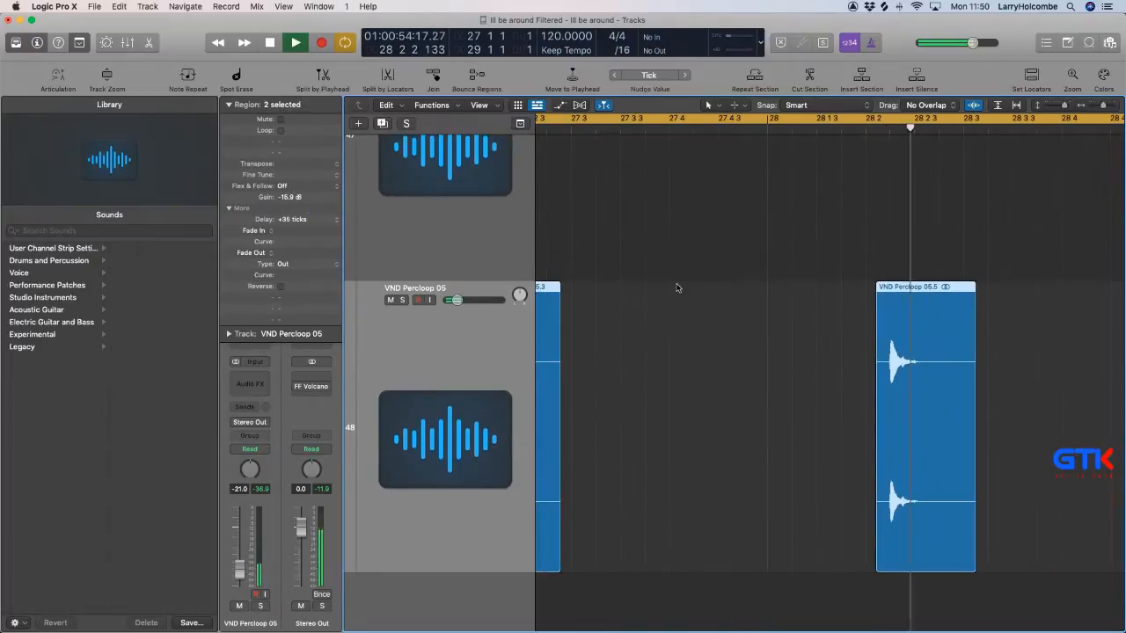
# Try the VND Percloop 14 region at bar 27 with its track unmuted and the track volume set to -16.0 dB.
pyautogui.scroll(-4, 678, 288)
pyautogui.hscroll(-2, 678, 287)
pyautogui.click(649, 277)
pyautogui.press('super+Up')
pyautogui.press('super+Up')
pyautogui.press('super+Up')
pyautogui.press('super+Up')
pyautogui.press('super+Up')
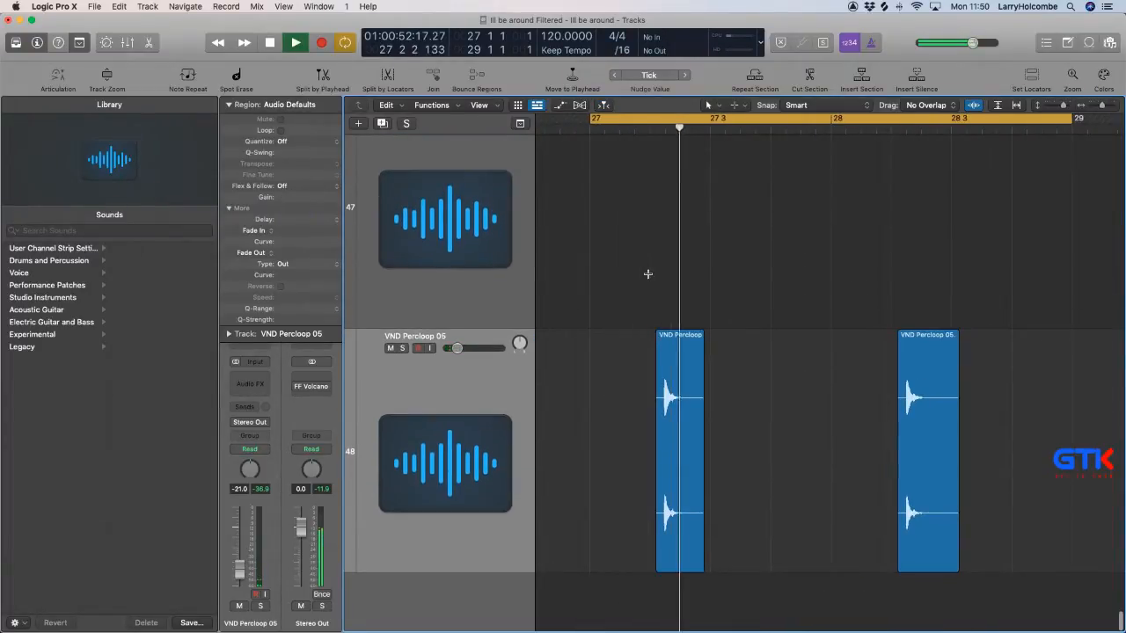
pyautogui.keyDown('ctrl'); pyautogui.keyDown('alt'); pyautogui.click(649, 276); pyautogui.keyUp('alt'); pyautogui.keyUp('ctrl')
pyautogui.scroll(-5, 649, 276)
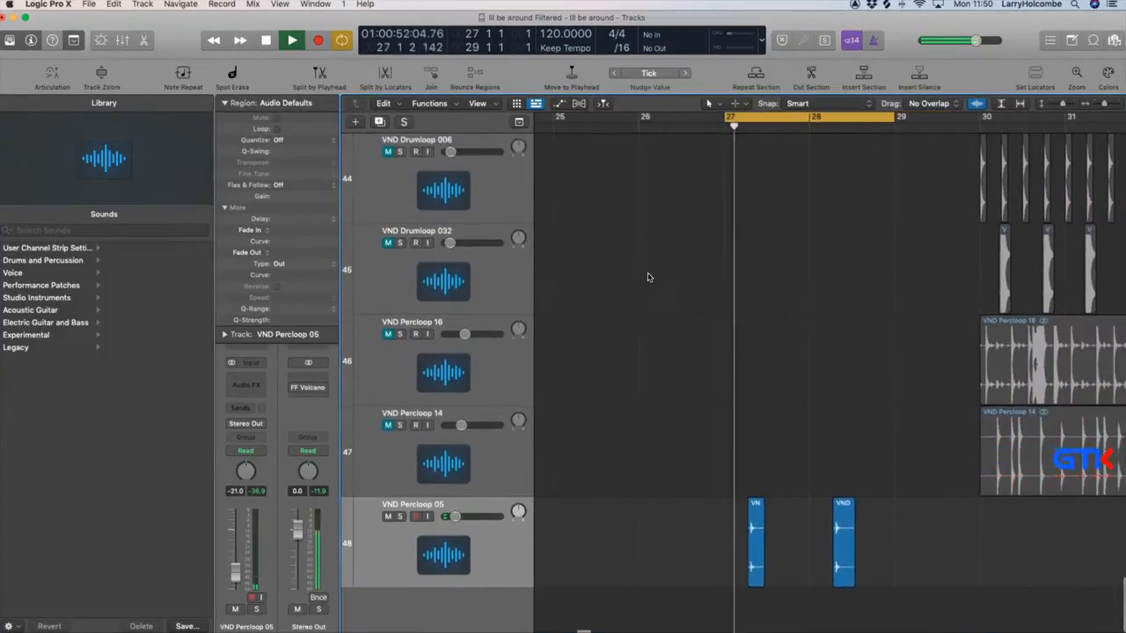
pyautogui.scroll(2, 649, 276)
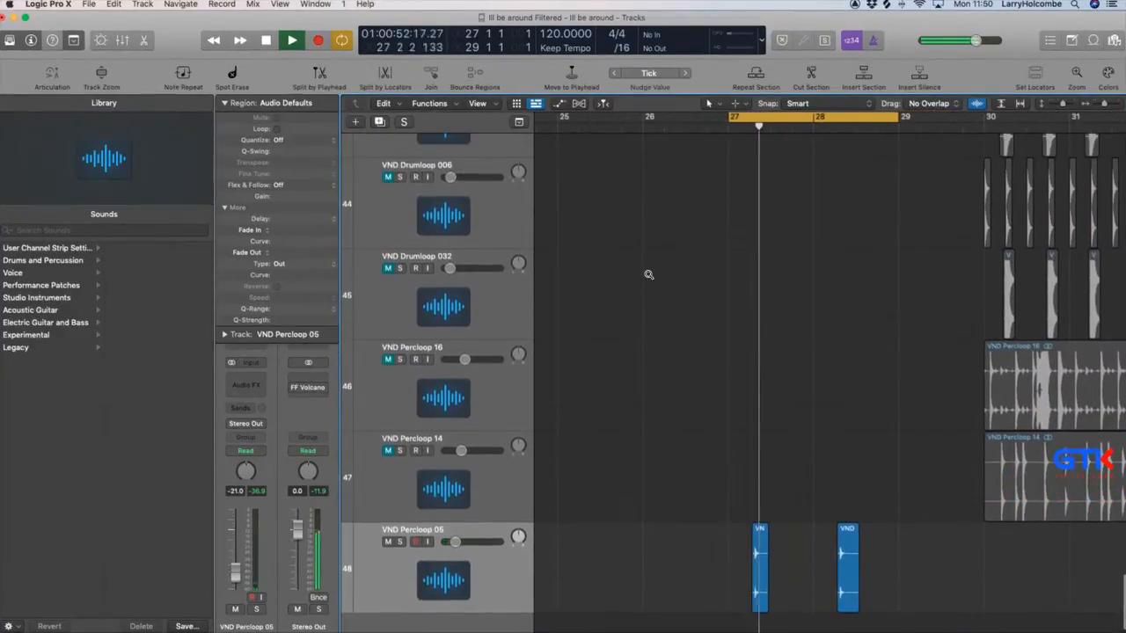
pyautogui.scroll(-3, 640, 278)
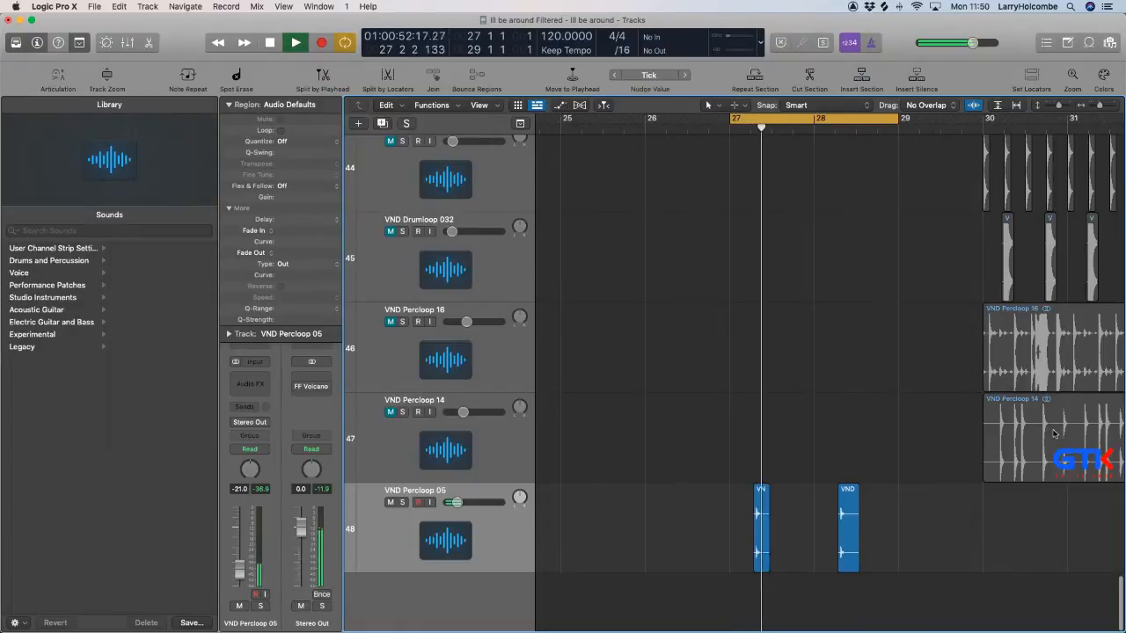
pyautogui.moveTo(1058, 432); pyautogui.dragTo(829, 432)
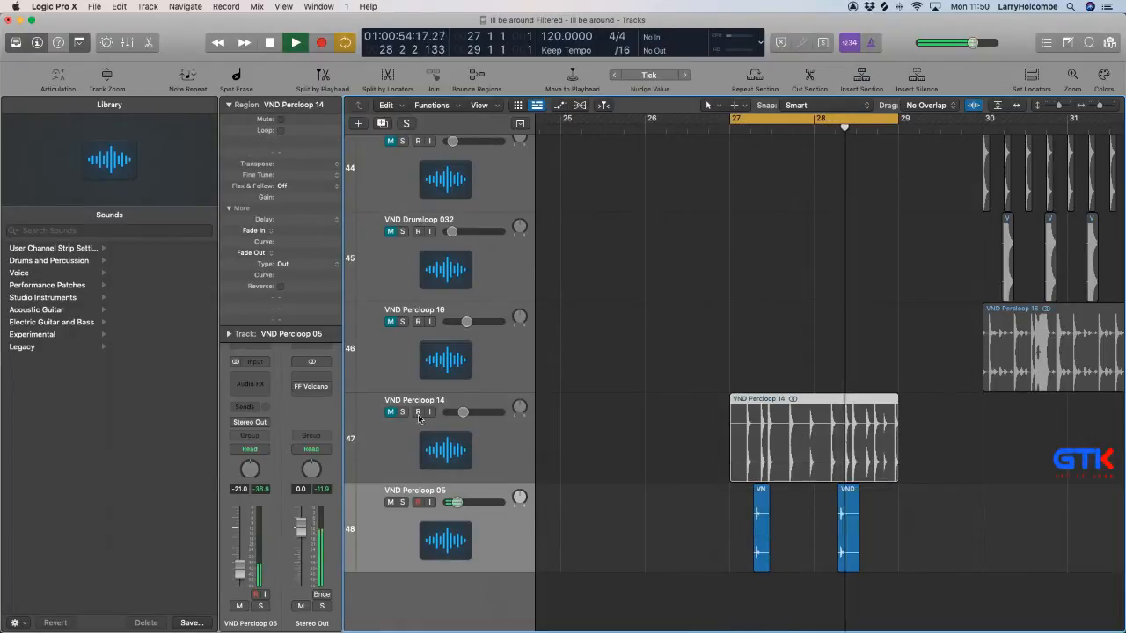
pyautogui.click(391, 412)
pyautogui.click(433, 454)
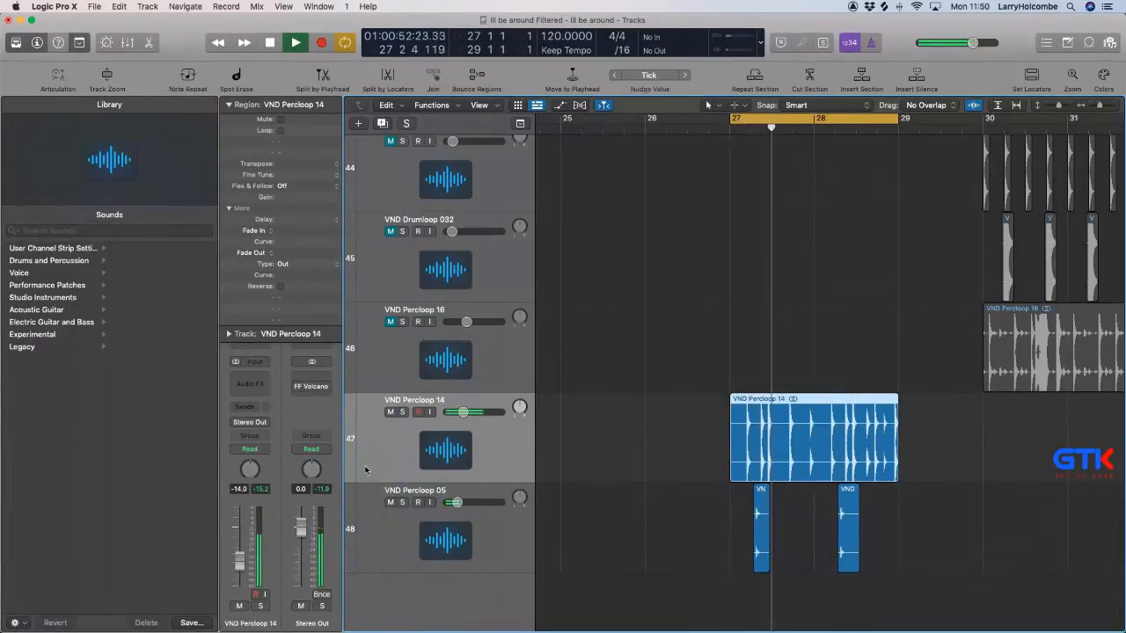
pyautogui.click(689, 350)
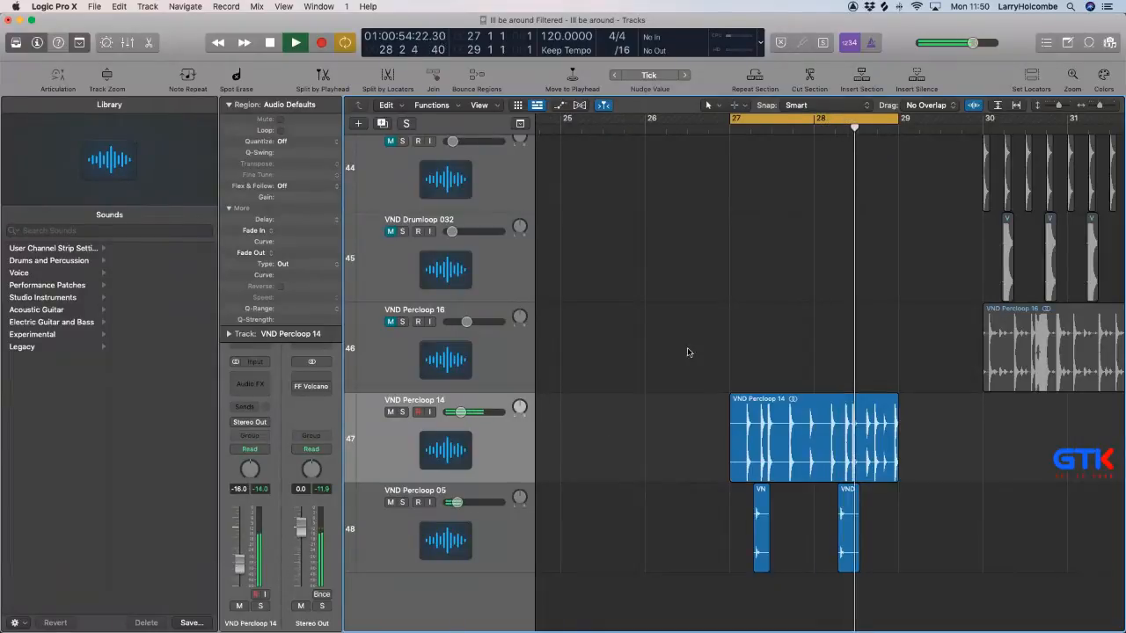
# Delete the VND Percloop 14 region and its track, and move the VND Percloop 16 region to bar 27.
pyautogui.click(767, 423)
pyautogui.press('Delete')
pyautogui.press('space')
pyautogui.moveTo(1043, 384); pyautogui.dragTo(800, 358)
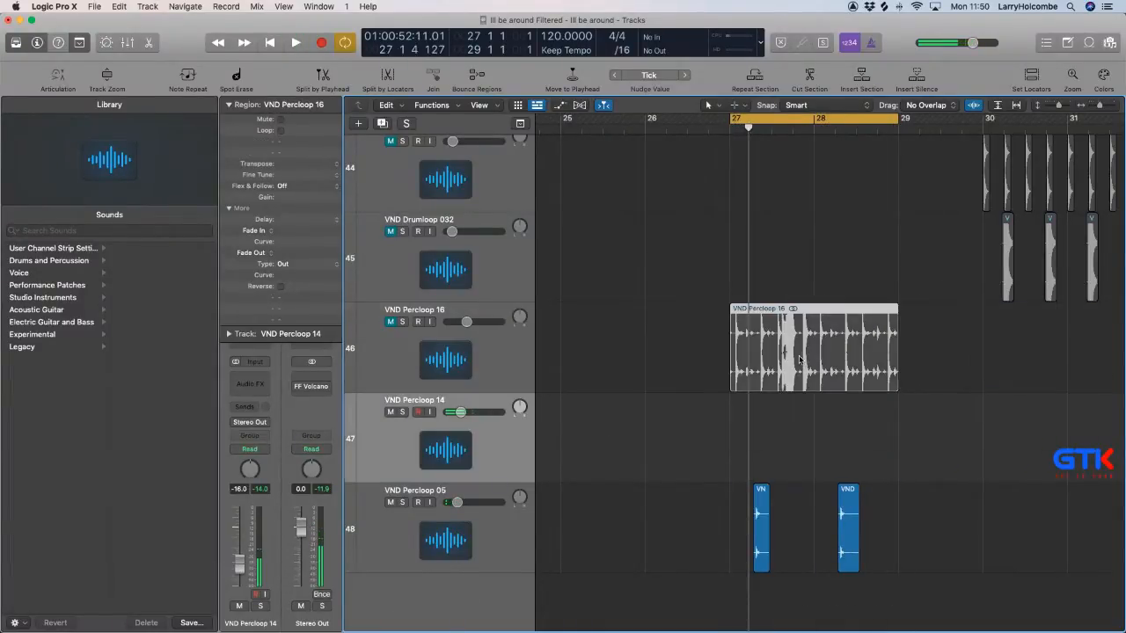
pyautogui.click(466, 432)
pyautogui.press('super+BackSpace')
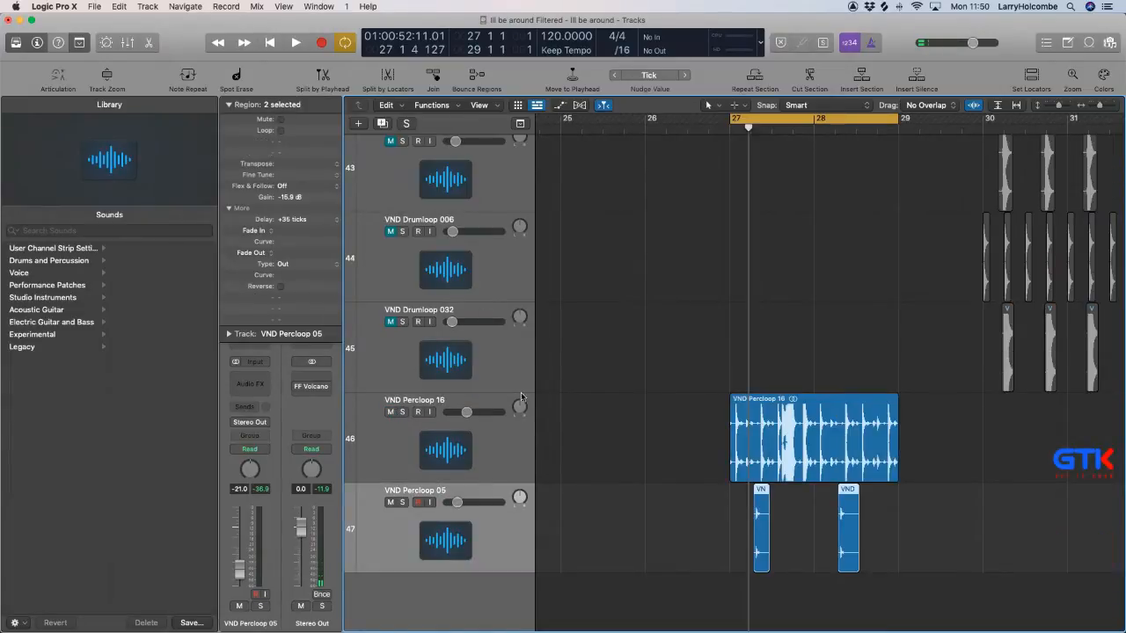
# Unmute the VND Percloop 16 track, play it in the cycle and lower its volume to -36.0 dB.
pyautogui.click(391, 411)
pyautogui.press('space')
pyautogui.click(440, 476)
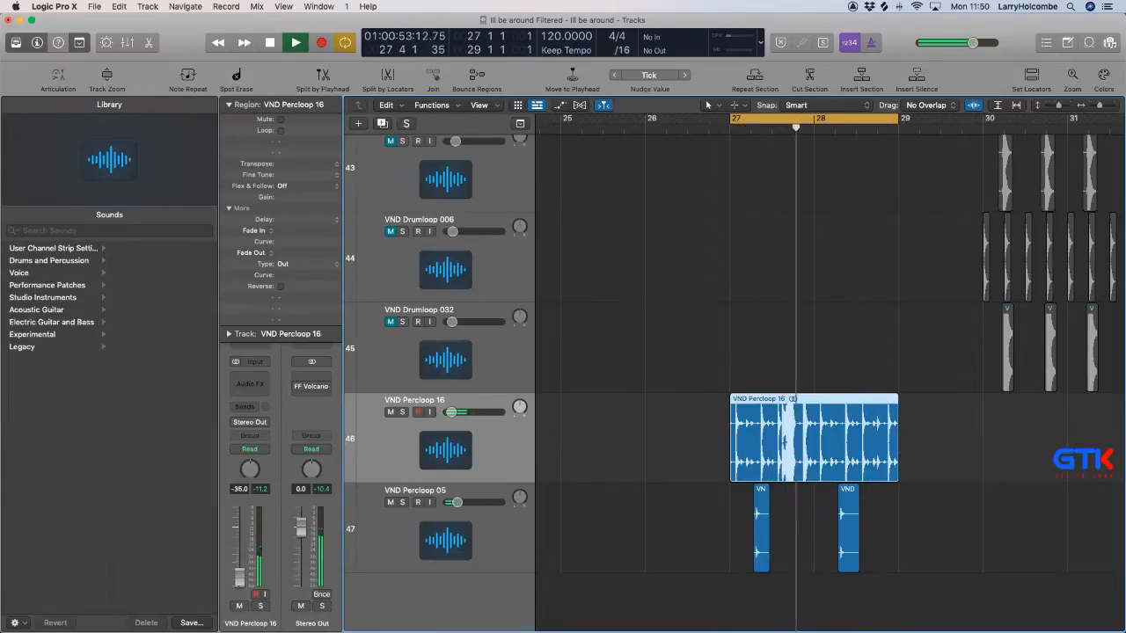
pyautogui.click(690, 417)
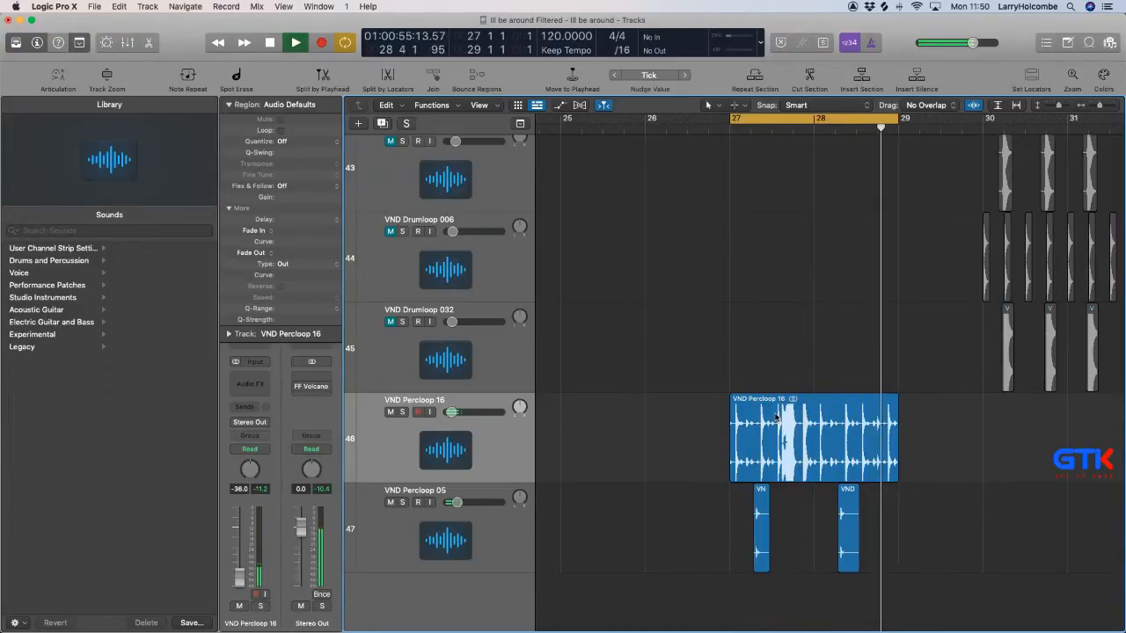
# Cut the VND Percloop 16 region around the hit just after 27 3 2 and delete the part before it.
pyautogui.moveTo(677, 334); pyautogui.dragTo(914, 547)
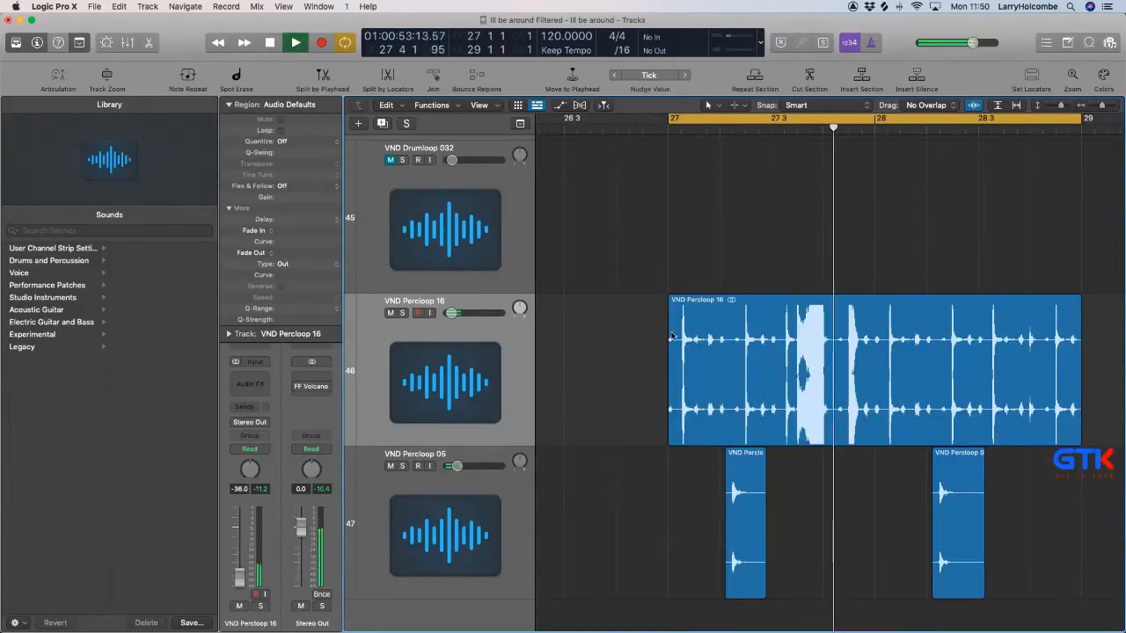
pyautogui.moveTo(672, 337); pyautogui.dragTo(890, 479)
pyautogui.moveTo(865, 255); pyautogui.dragTo(925, 313)
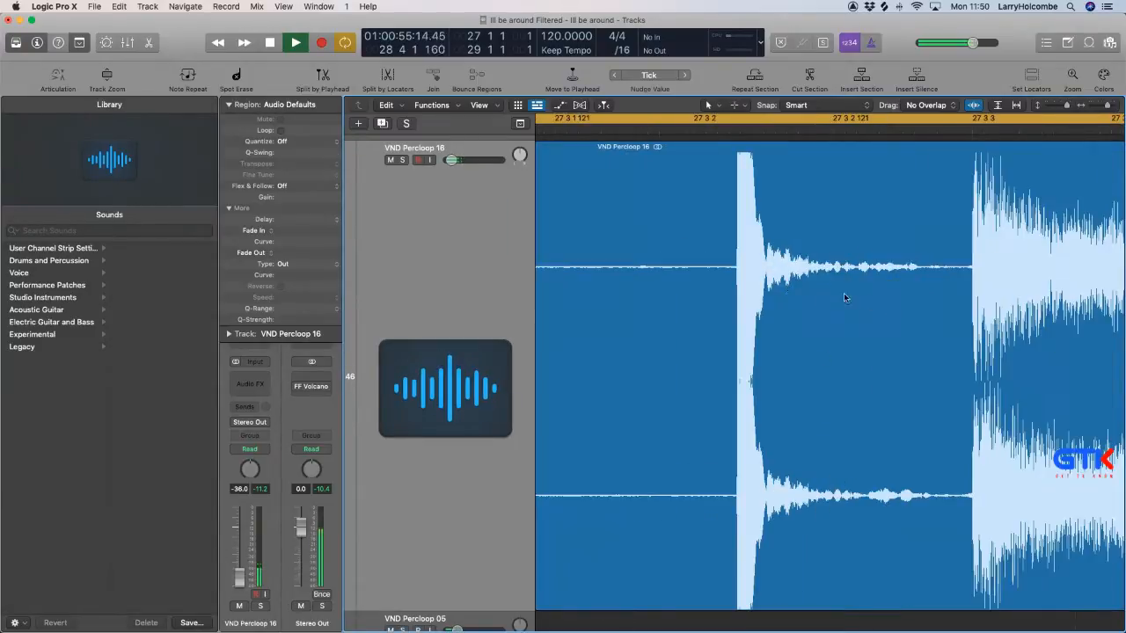
pyautogui.moveTo(730, 267); pyautogui.dragTo(953, 286)
pyautogui.click(900, 271)
pyautogui.click(686, 285)
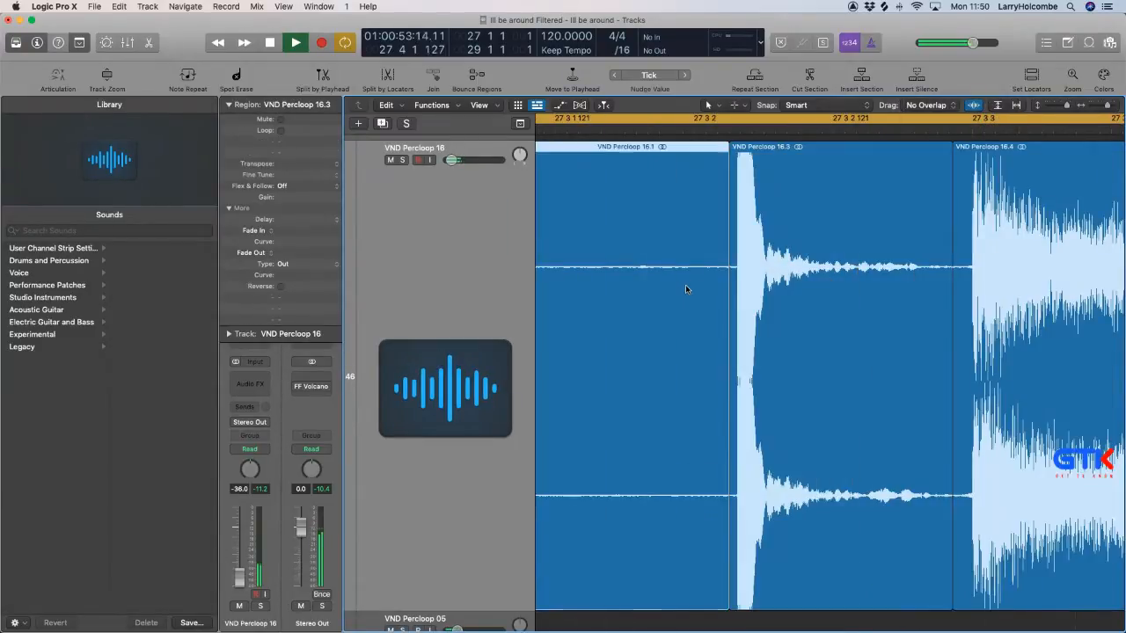
pyautogui.press('Delete')
# Trim the rest of VND Percloop 16 so only the short hits at 27 3 and 28 3 are kept.
pyautogui.hscroll(1, 775, 299)
pyautogui.hscroll(4, 776, 299)
pyautogui.scroll(-6, 776, 299)
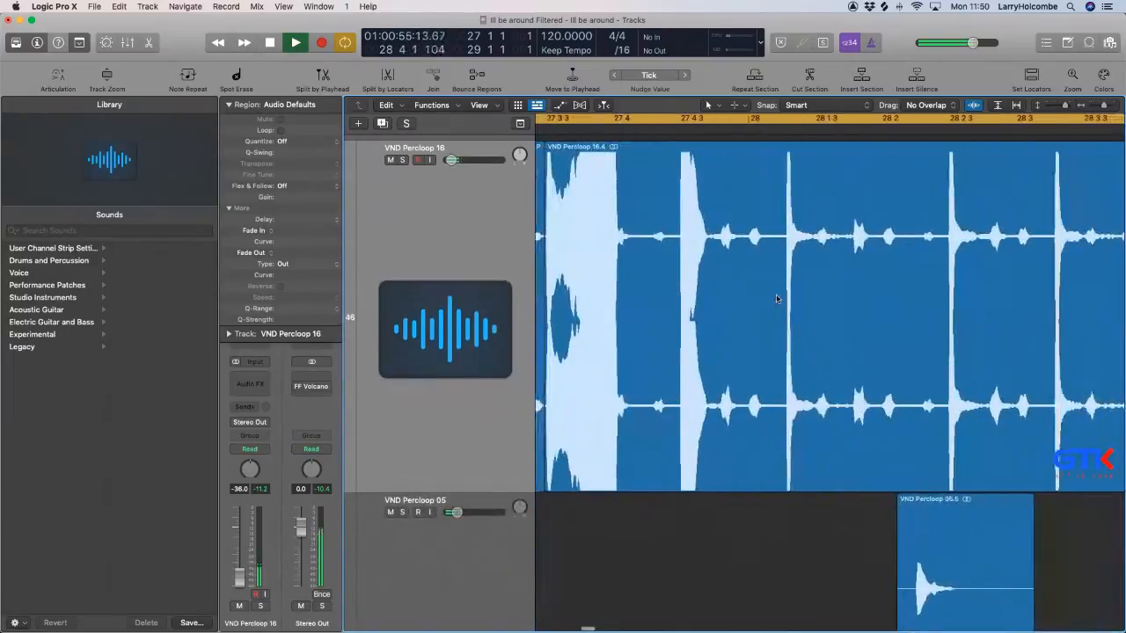
pyautogui.hscroll(-3, 776, 299)
pyautogui.hscroll(1, 775, 299)
pyautogui.scroll(-1, 709, 467)
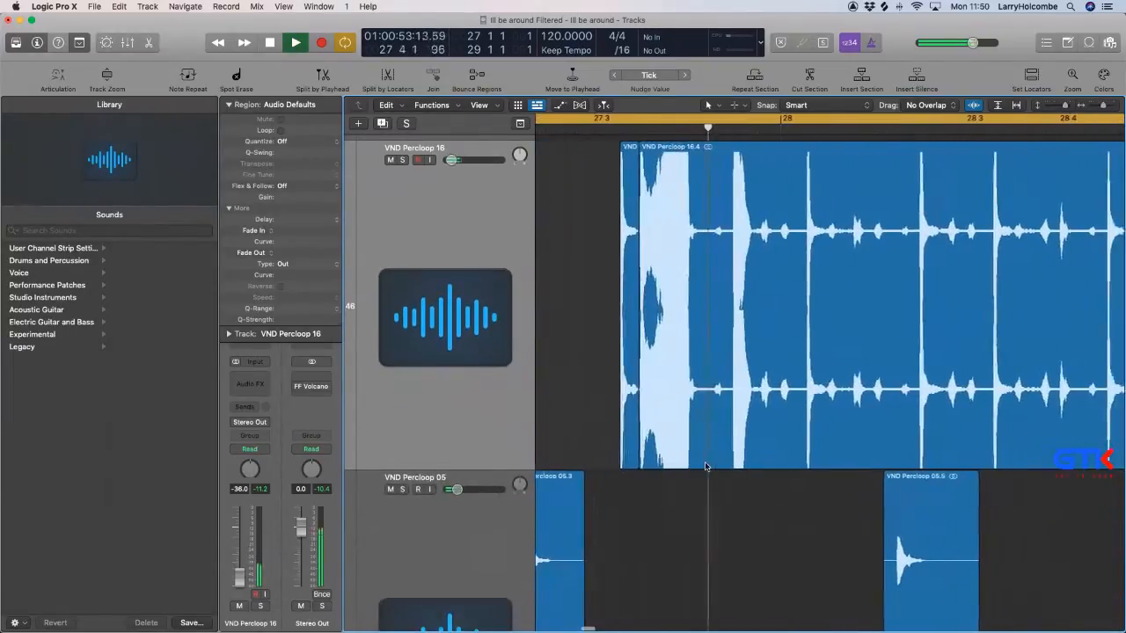
pyautogui.moveTo(606, 467); pyautogui.dragTo(966, 466)
pyautogui.hscroll(5, 967, 417)
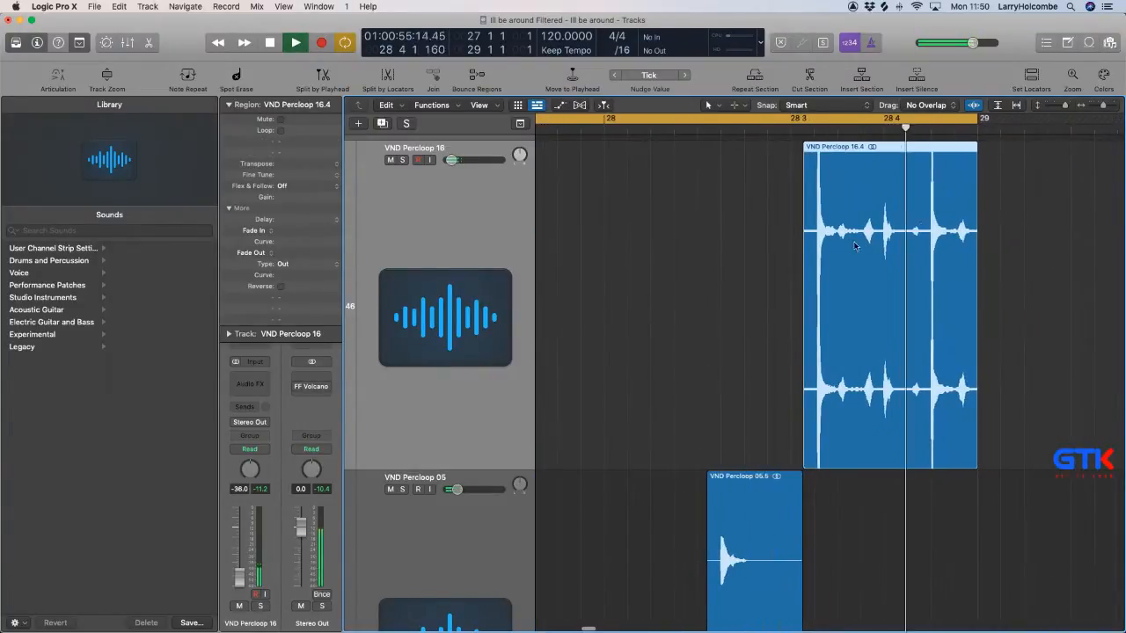
pyautogui.moveTo(837, 231); pyautogui.dragTo(1095, 271)
pyautogui.press('Delete')
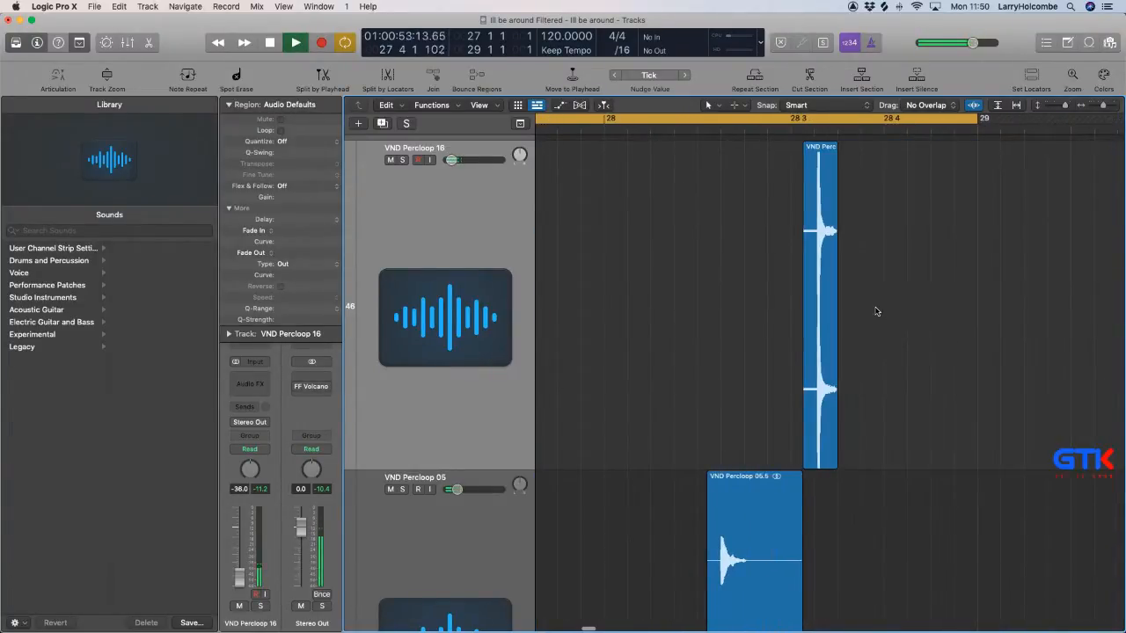
# Try the VND Drumloop 032 slices in the cycle, moving them from bar 30 to bar 27 with their track unmuted.
pyautogui.press('super+Up')
pyautogui.press('super+Up')
pyautogui.press('super+Up')
pyautogui.press('super+Up')
pyautogui.press('super+Up')
pyautogui.press('super+Up')
pyautogui.press('super+Up')
pyautogui.press('super+Up')
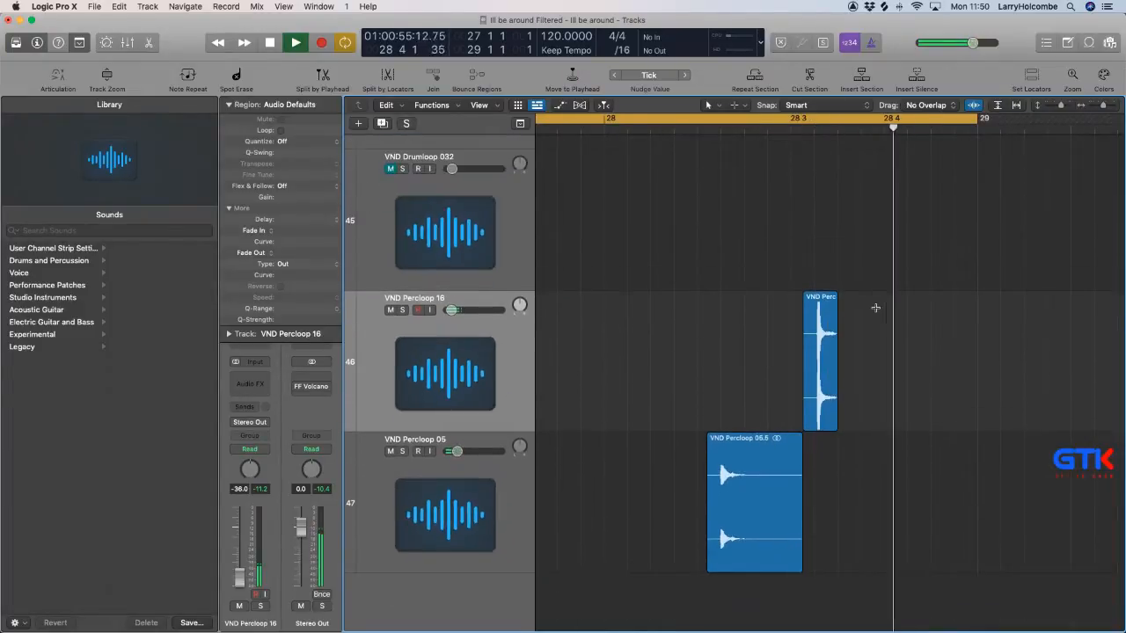
pyautogui.press('super+Up')
pyautogui.press('super+Up')
pyautogui.press('super+Up')
pyautogui.press('super+Up')
pyautogui.press('super+Left')
pyautogui.press('super+Left')
pyautogui.press('super+Left')
pyautogui.press('super+Left')
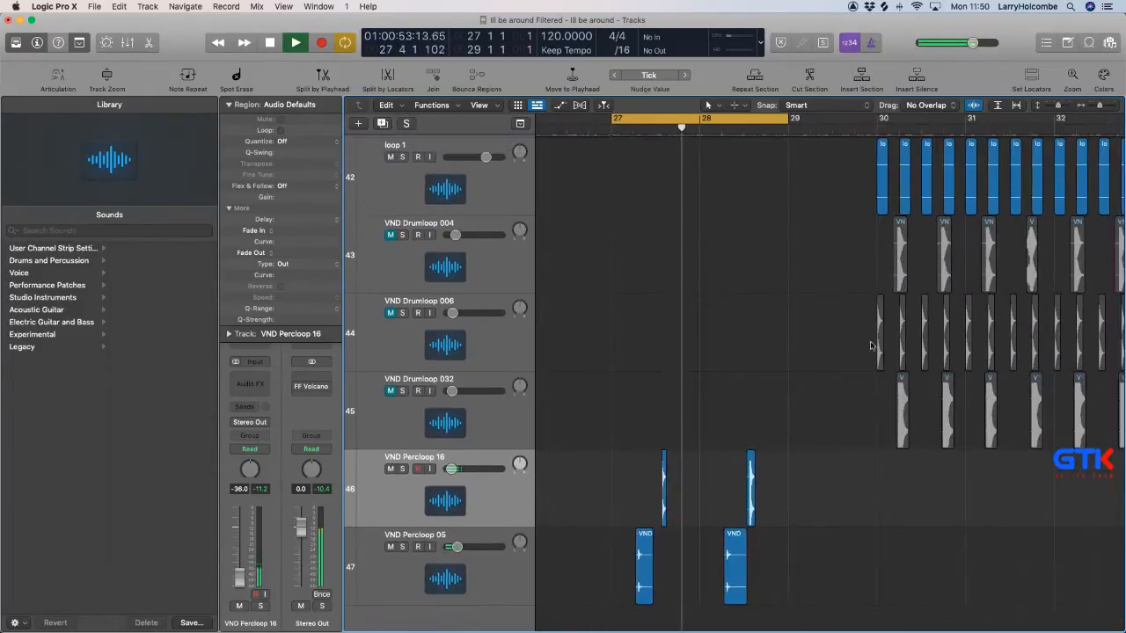
pyautogui.press('super+Left')
pyautogui.press('super+Up')
pyautogui.press('super+Left')
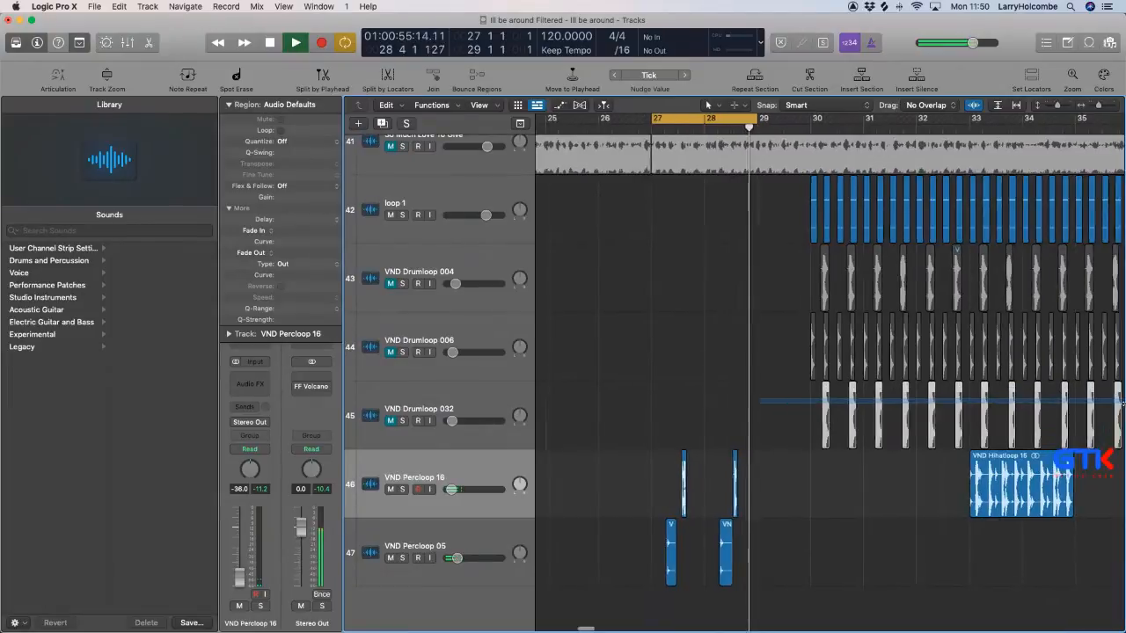
pyautogui.moveTo(1122, 403); pyautogui.dragTo(1124, 403)
pyautogui.hscroll(-3, 974, 392)
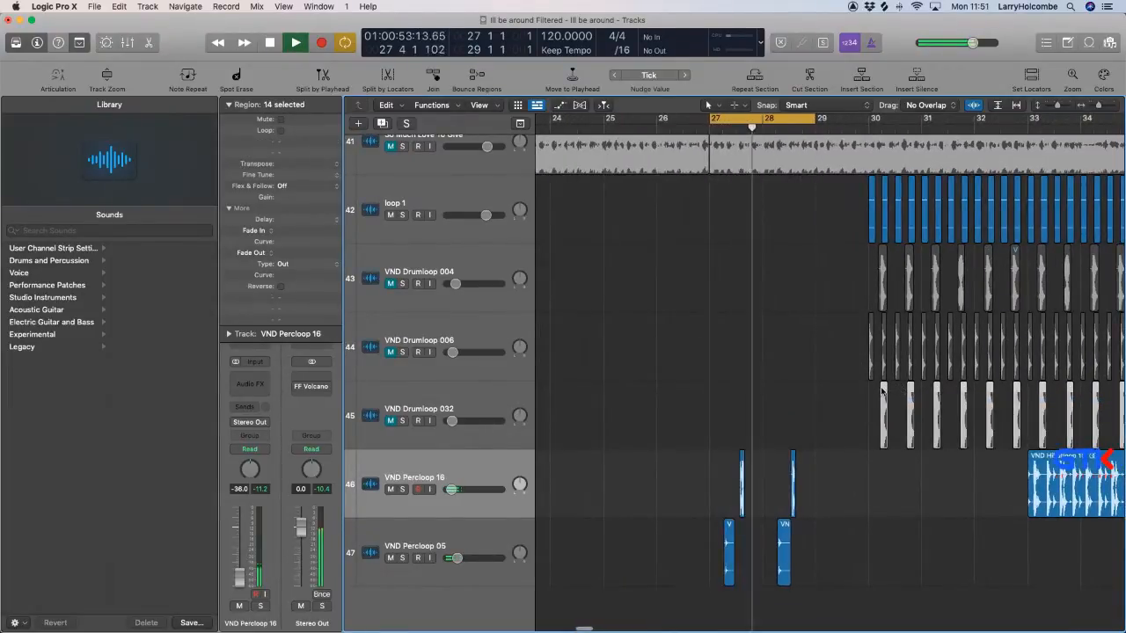
pyautogui.moveTo(882, 392); pyautogui.dragTo(723, 389)
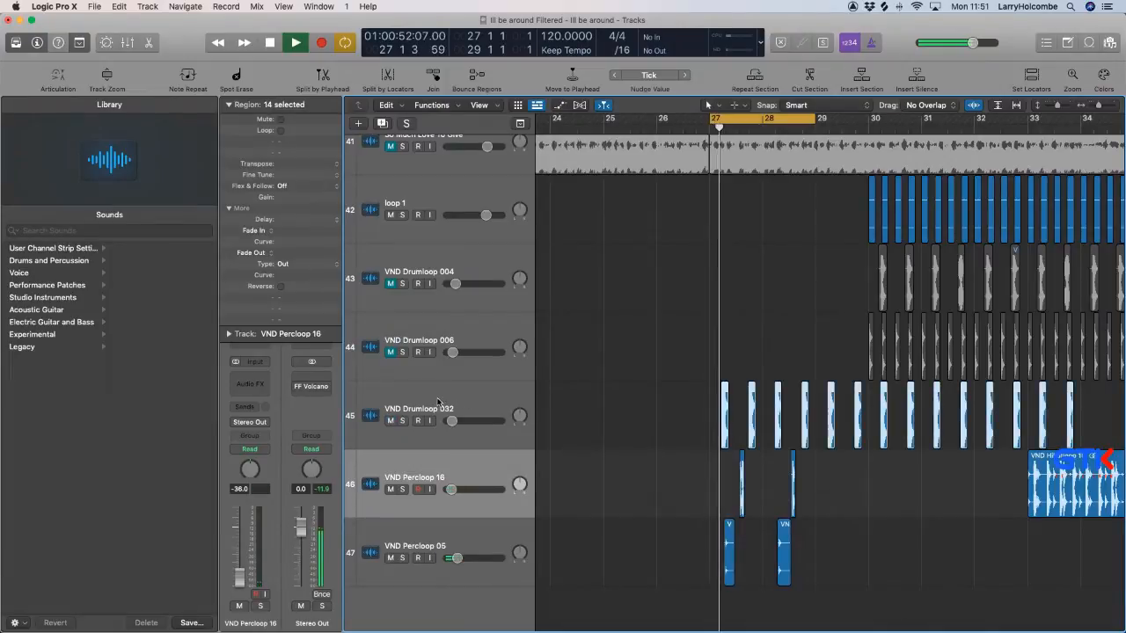
pyautogui.click(437, 401)
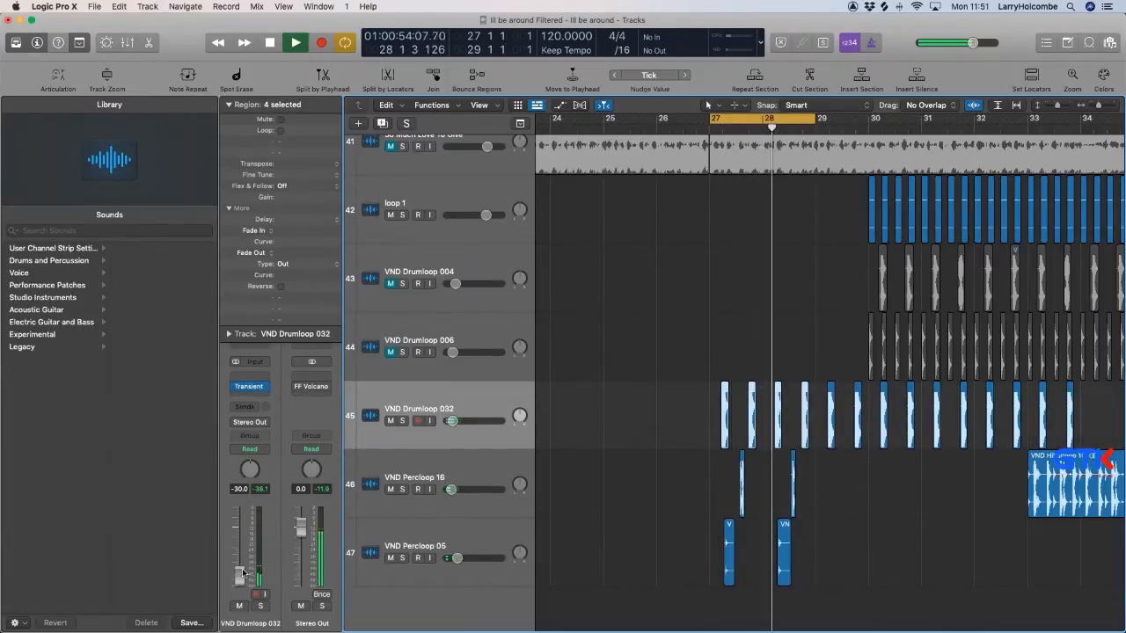
pyautogui.scroll(-3, 400, 547)
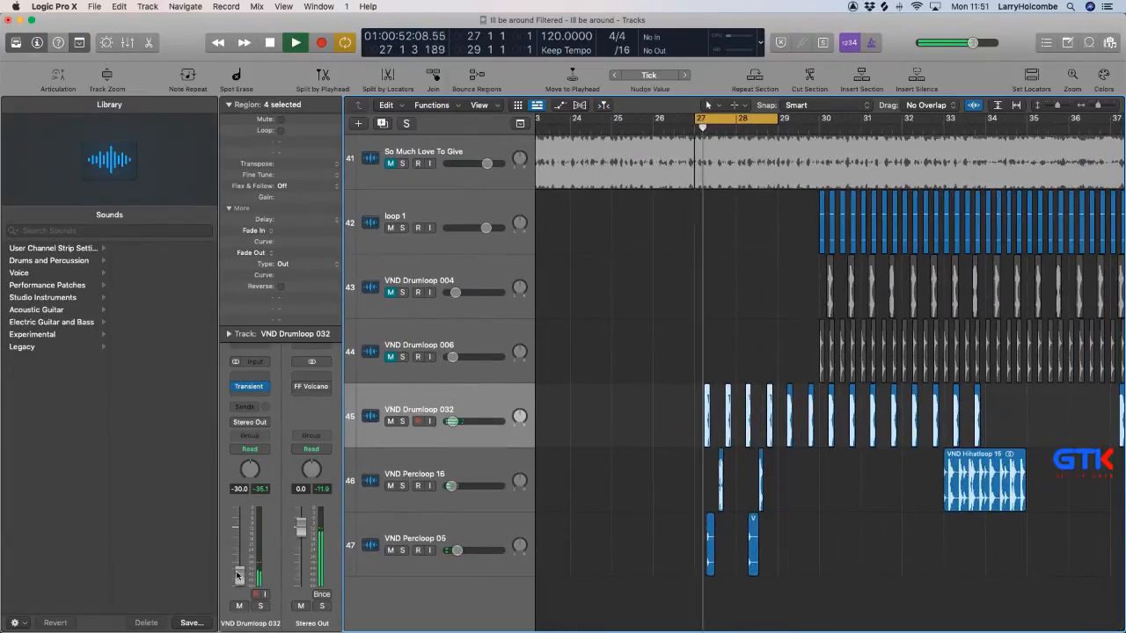
# Delete the VND Drumloop 032 track with all its regions and stop playback.
pyautogui.press('Delete')
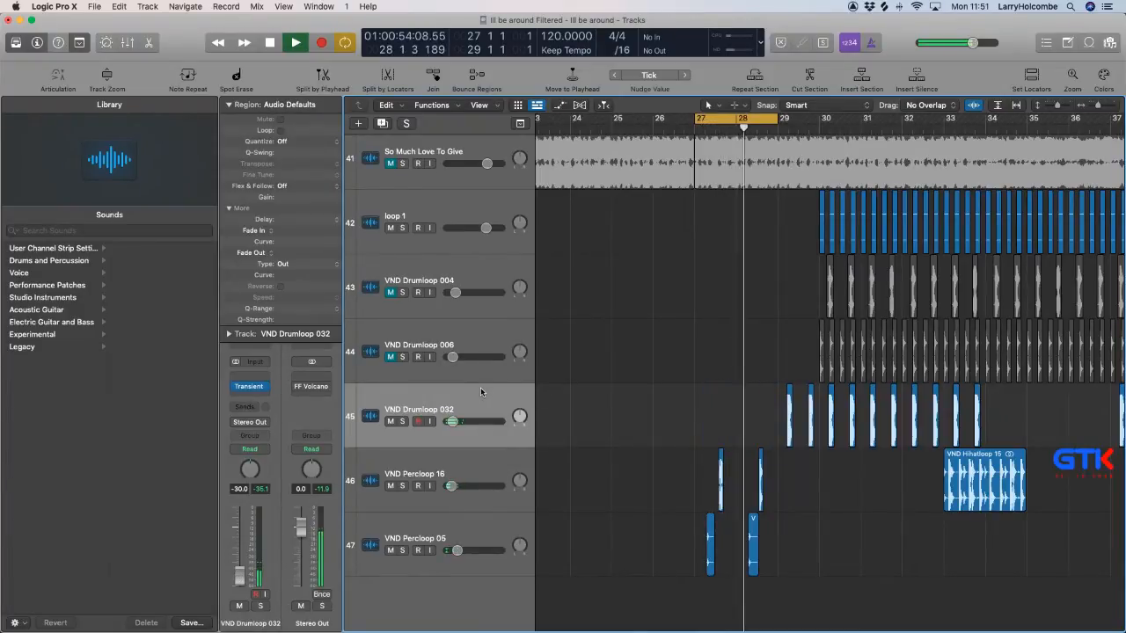
pyautogui.press('super+BackSpace')
pyautogui.click(651, 223)
pyautogui.press('space')
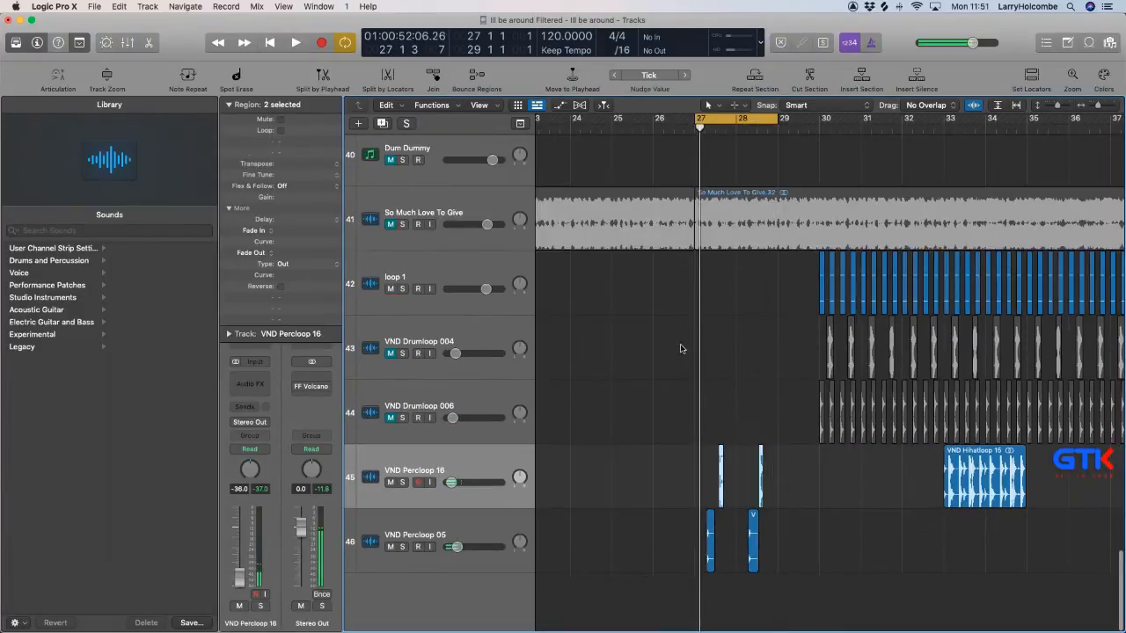
# Try the VND Drumloop 006 slices at bar 27 with their track unmuted and its volume set to -36.0 dB.
pyautogui.click(392, 418)
pyautogui.scroll(-3, 788, 391)
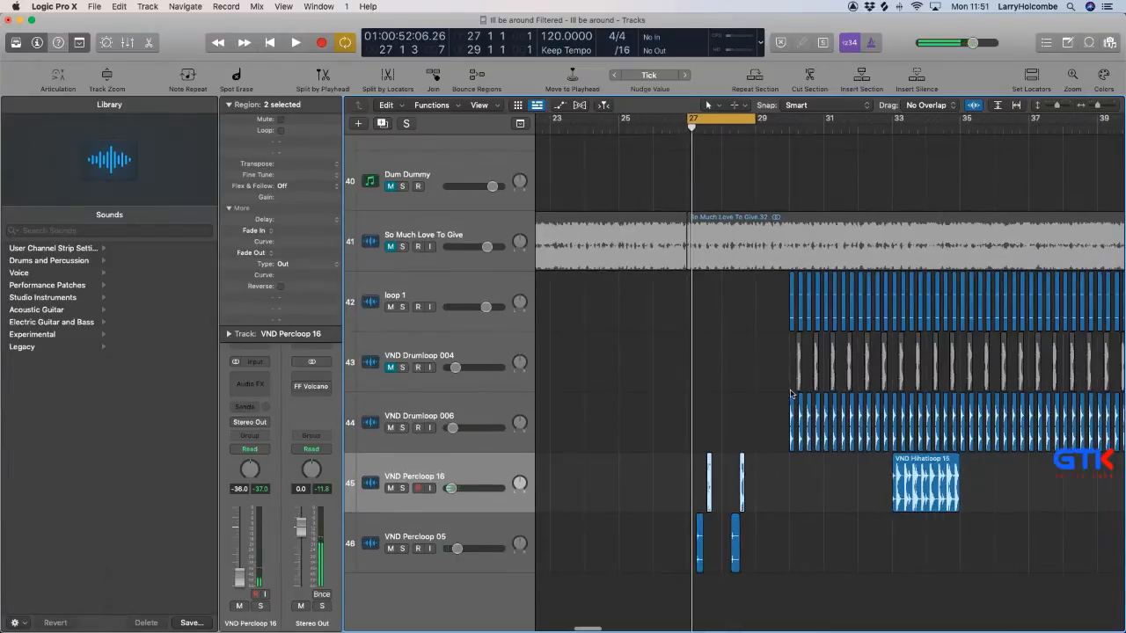
pyautogui.moveTo(746, 413); pyautogui.dragTo(1087, 414)
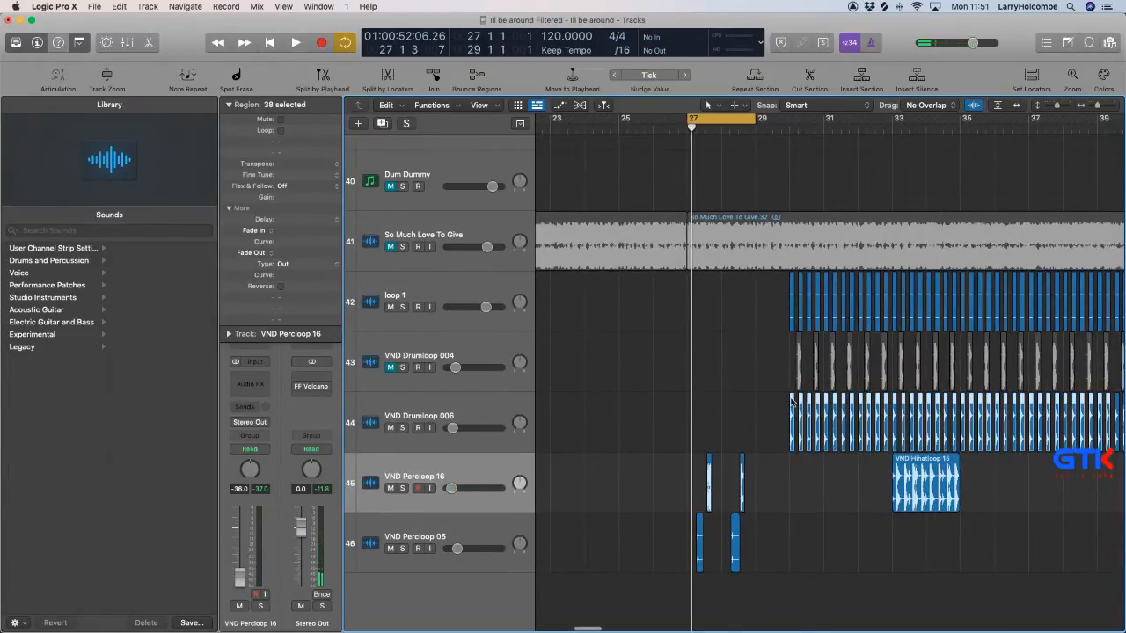
pyautogui.moveTo(791, 401); pyautogui.dragTo(687, 402)
pyautogui.press('space')
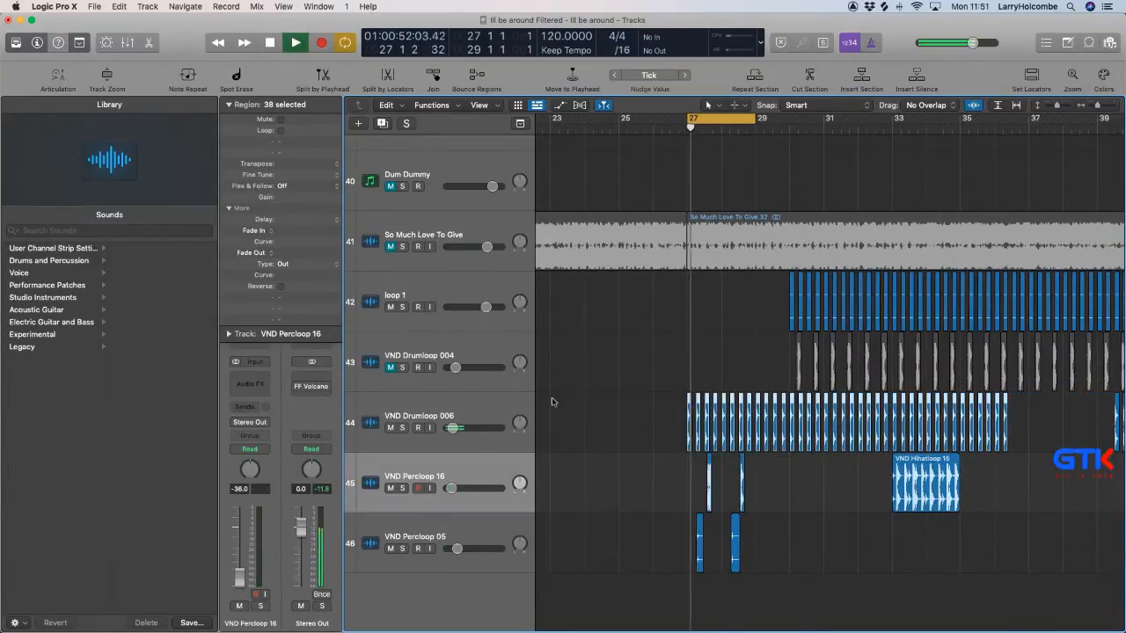
pyautogui.click(420, 422)
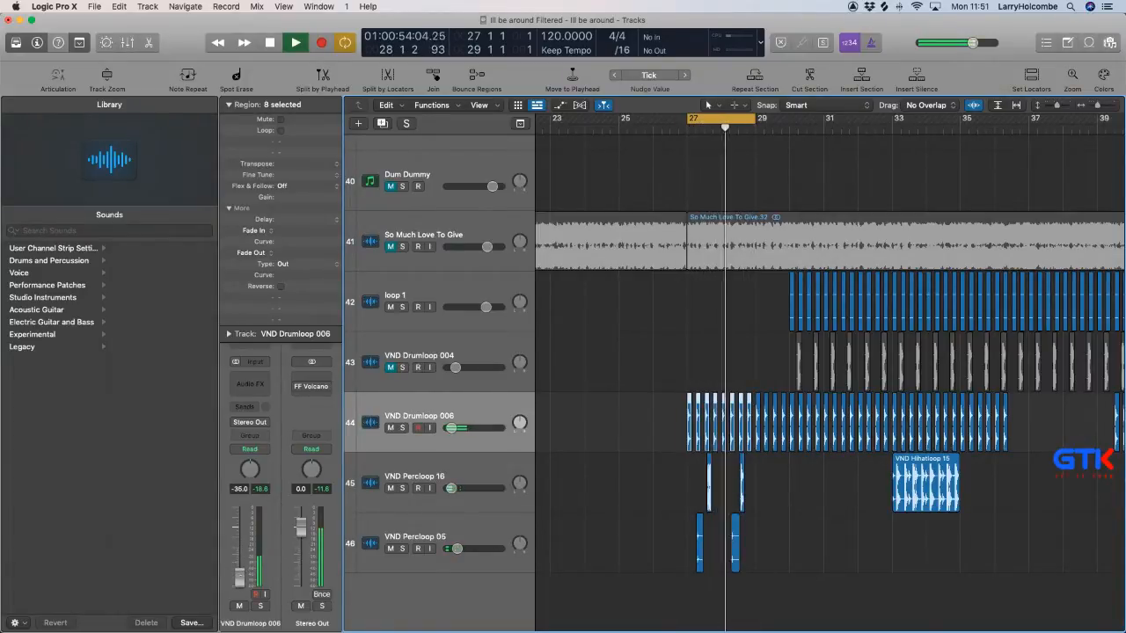
pyautogui.moveTo(452, 429); pyautogui.dragTo(452, 429)
# Delete the VND Drumloop 006 track together with its regions.
pyautogui.scroll(-1, 459, 406)
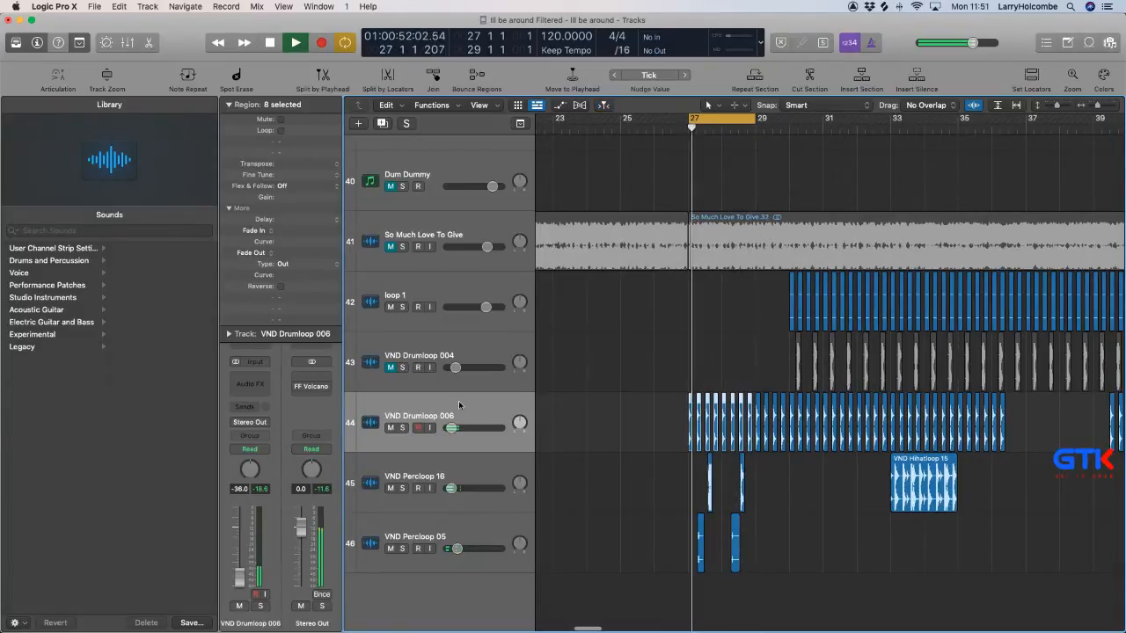
pyautogui.press('super+BackSpace')
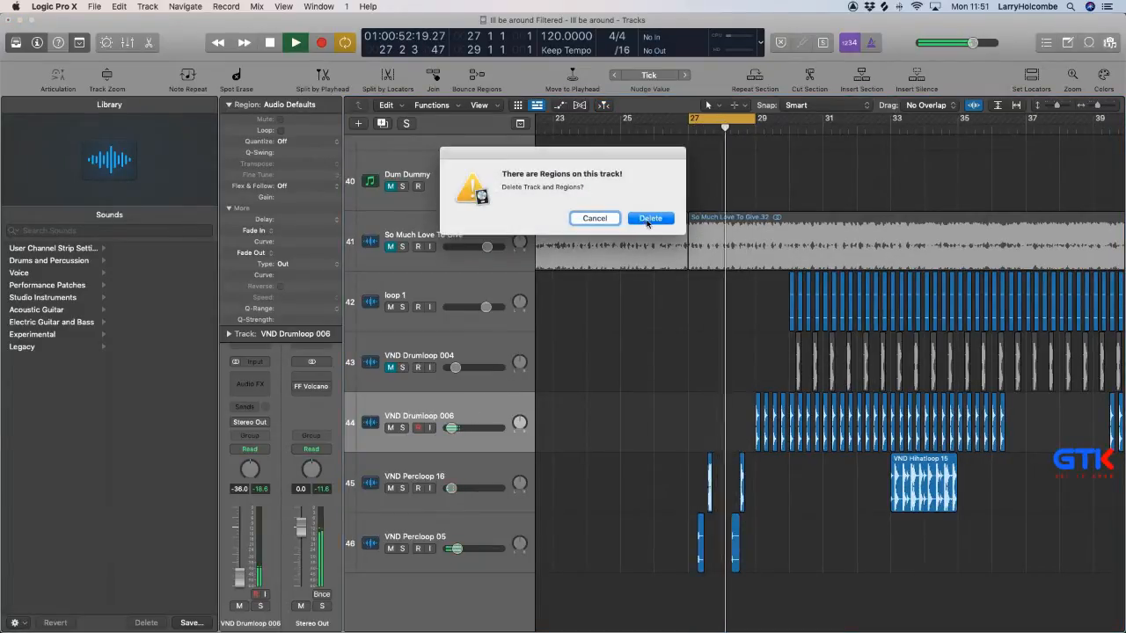
pyautogui.click(649, 221)
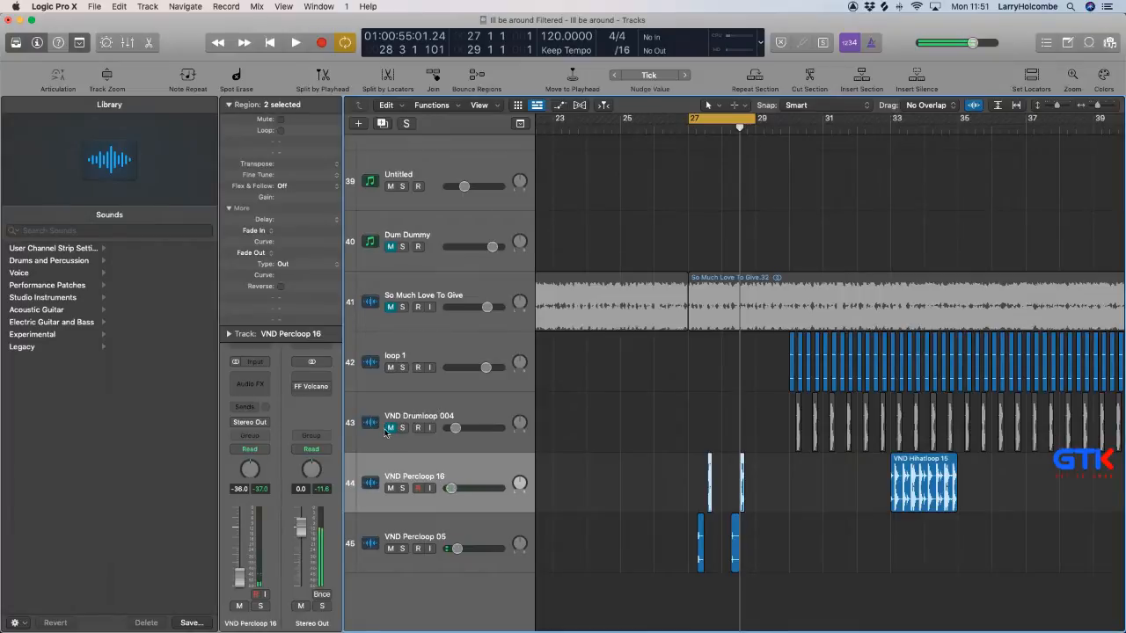
# Unmute VND Drumloop 004, move its first ten slices from bar 30 to bar 27 and audition them in the cycle.
pyautogui.click(388, 429)
pyautogui.moveTo(749, 420); pyautogui.dragTo(955, 409)
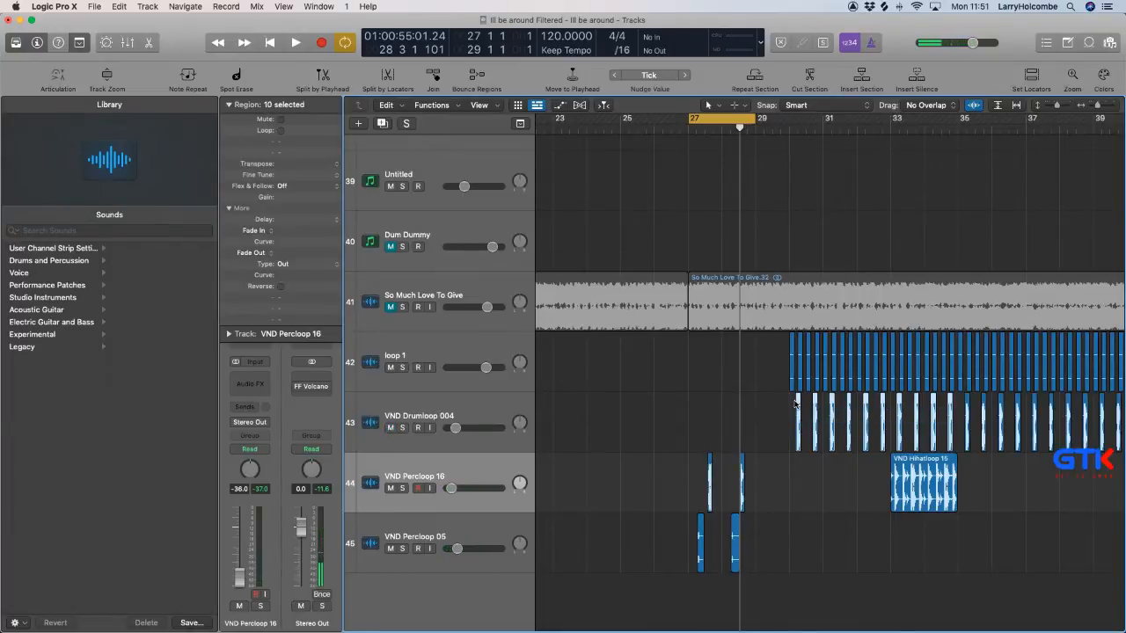
pyautogui.moveTo(797, 403); pyautogui.dragTo(700, 406)
pyautogui.press('space')
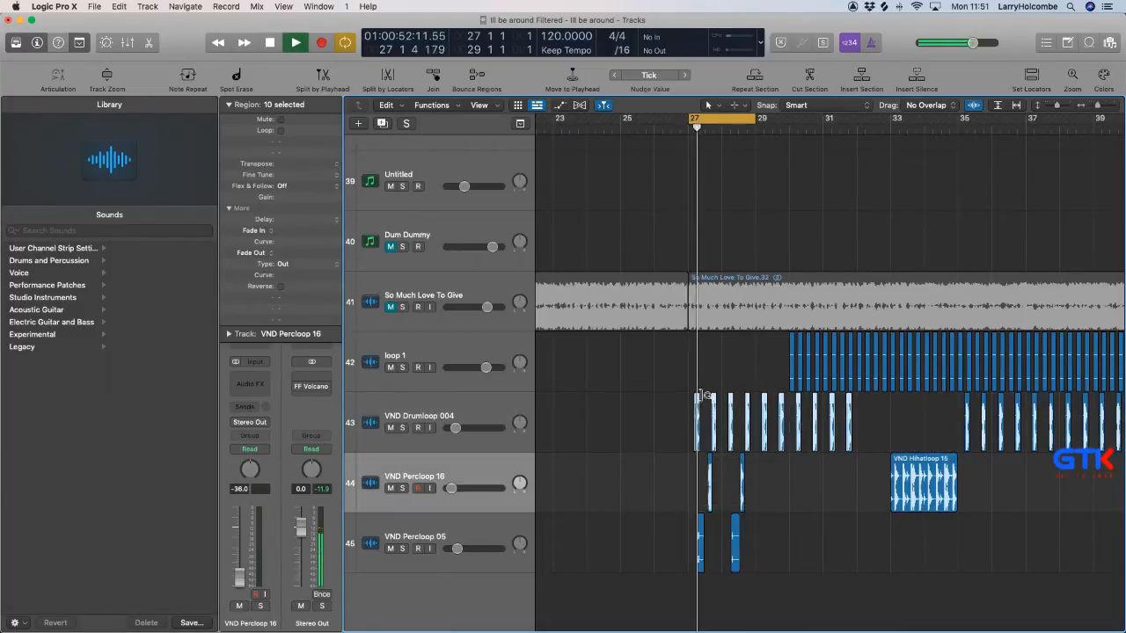
pyautogui.scroll(-2, 653, 404)
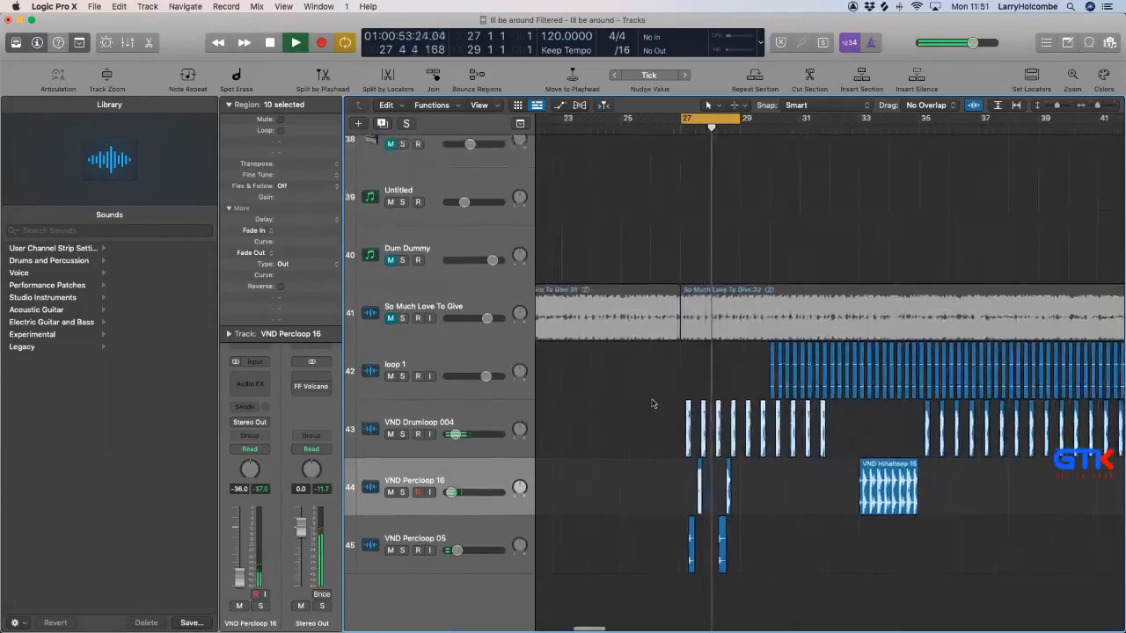
# Delete the VND Drumloop 004 track together with its regions.
pyautogui.click(480, 416)
pyautogui.press('Delete')
pyautogui.press('Delete')
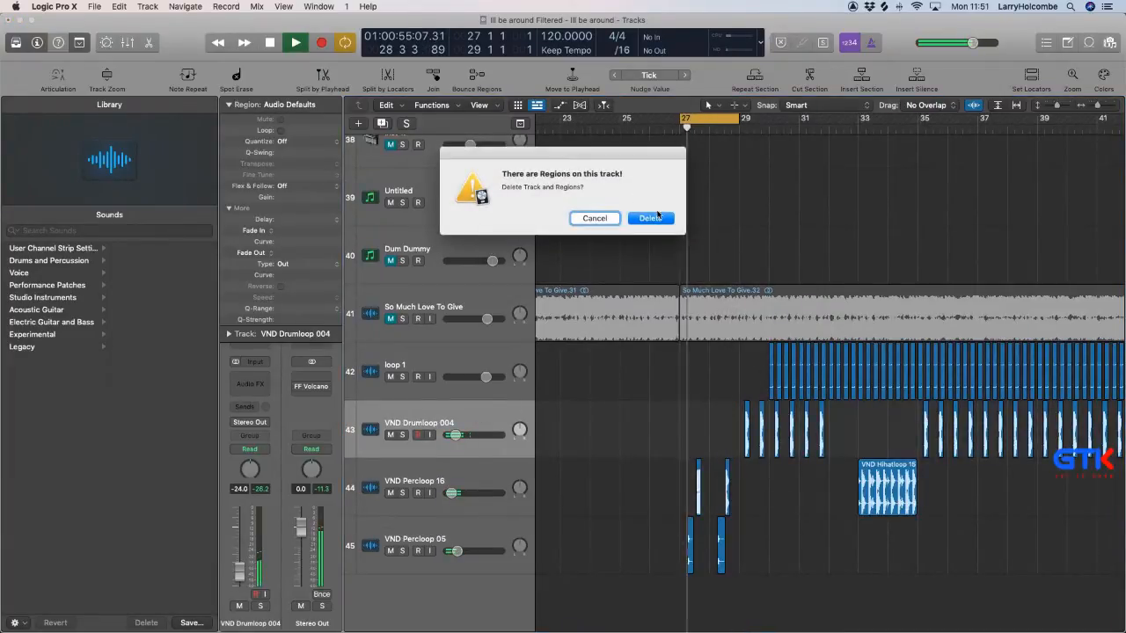
pyautogui.click(655, 216)
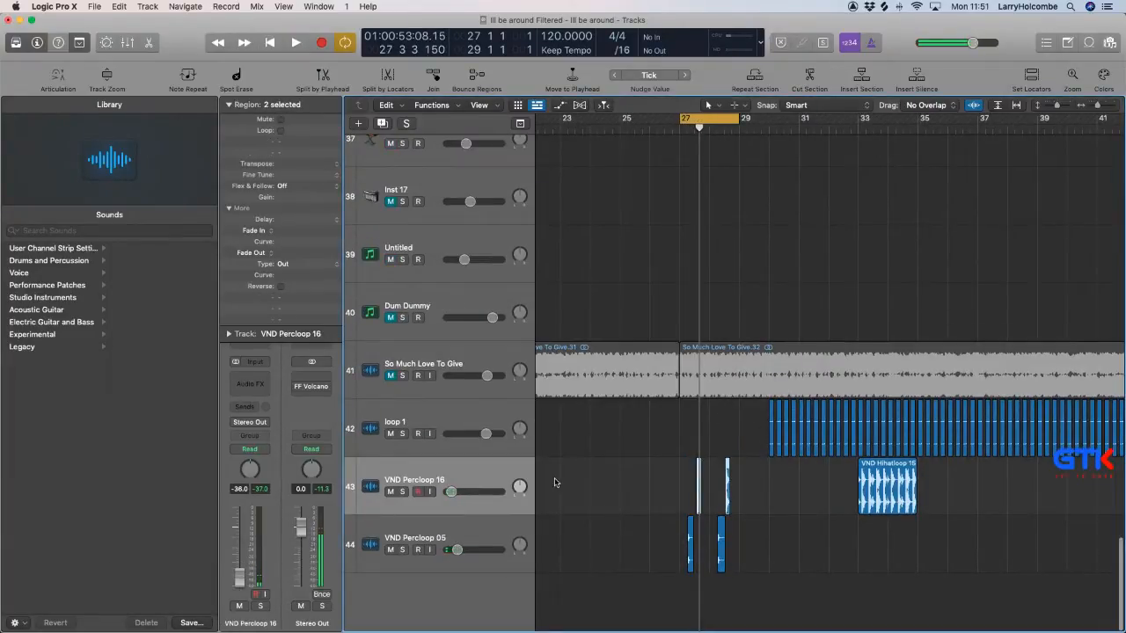
# Move the first 28 loop 1 slices from bar 30 to bar 27 and audition them soloed and with the mix.
pyautogui.moveTo(746, 419); pyautogui.dragTo(978, 426)
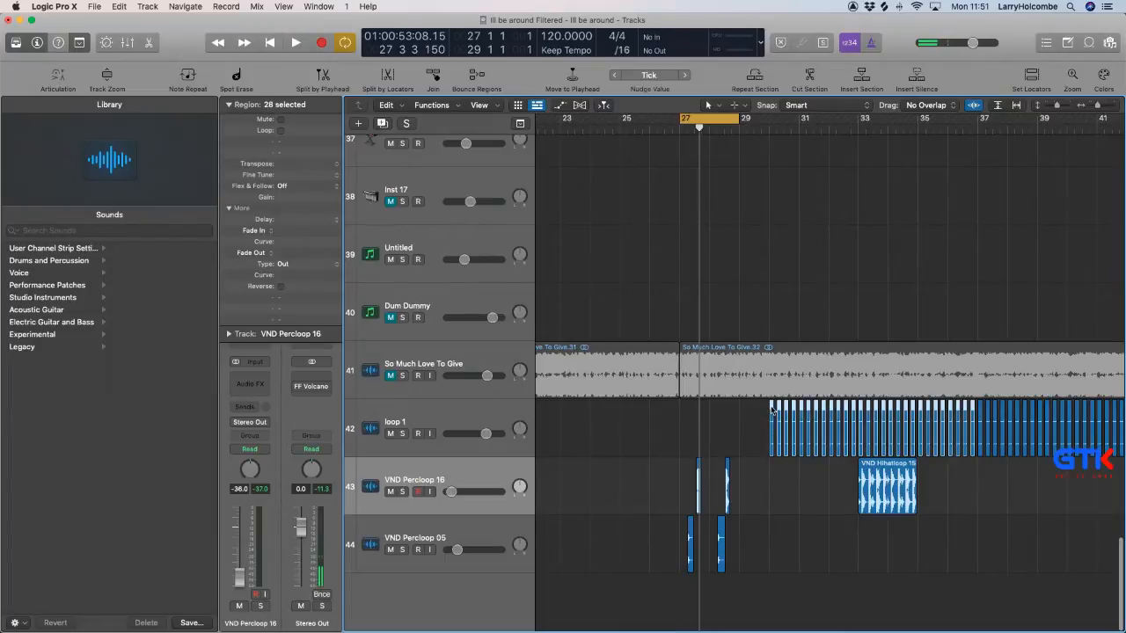
pyautogui.moveTo(762, 411); pyautogui.dragTo(673, 412)
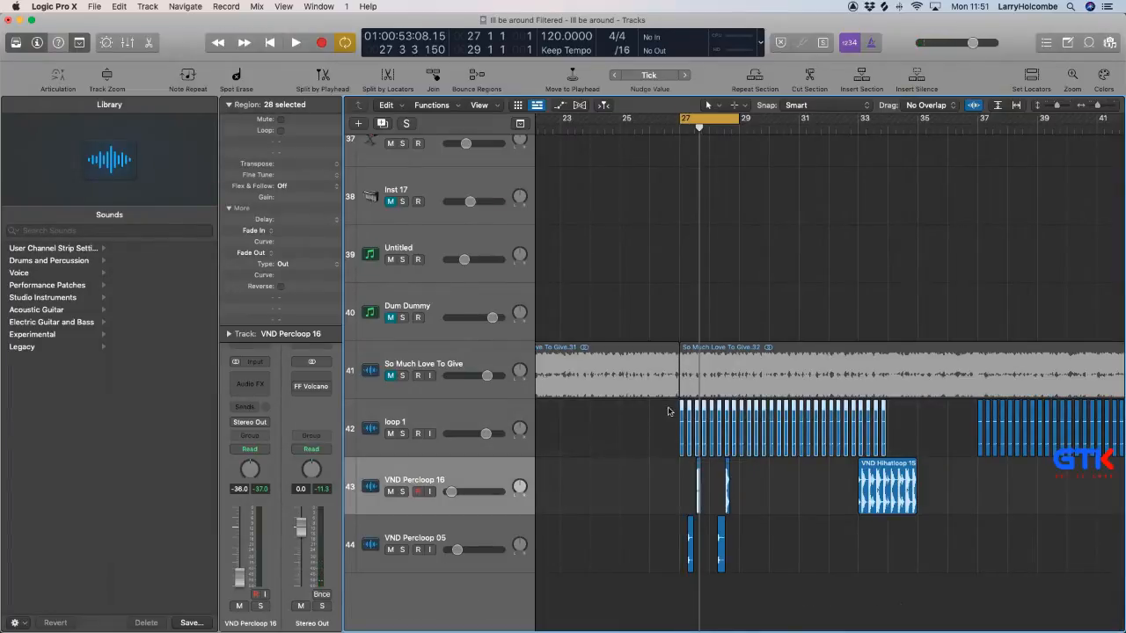
pyautogui.press('space')
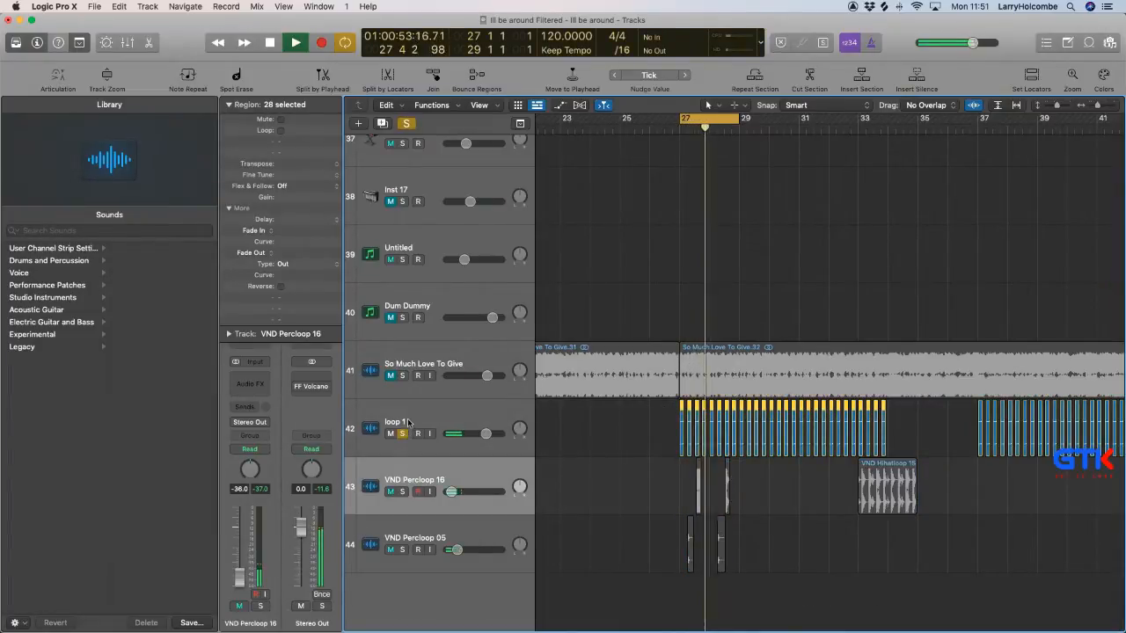
pyautogui.click(403, 434)
pyautogui.click(405, 437)
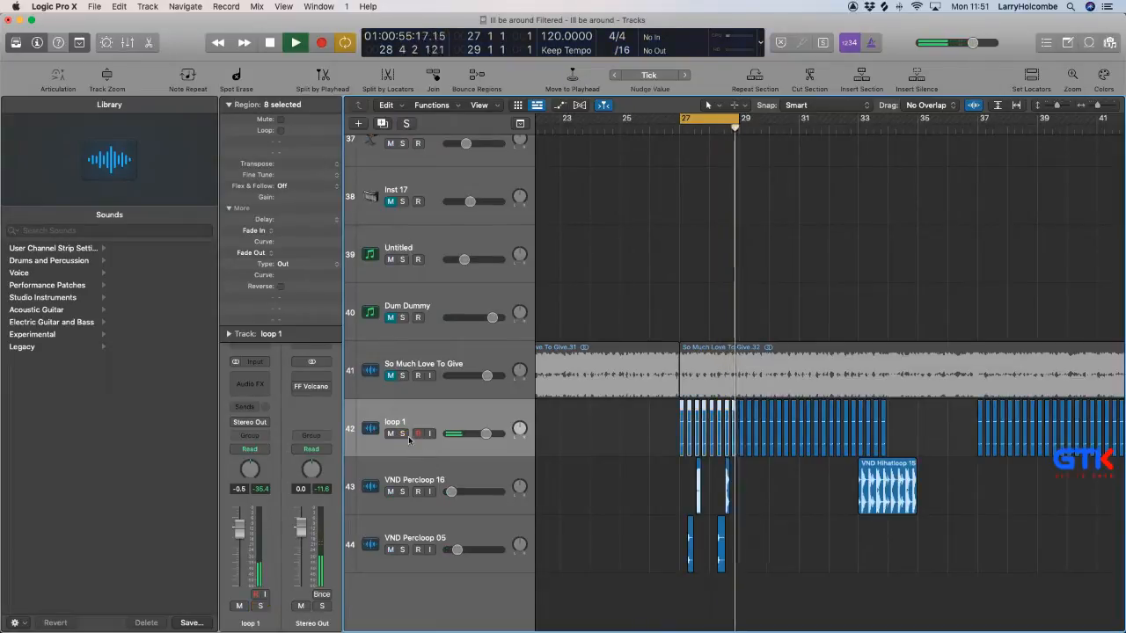
# Lower the loop 1 track volume to -3.1 dB, comparing the groove with the track muted and unmuted.
pyautogui.scroll(1, 412, 445)
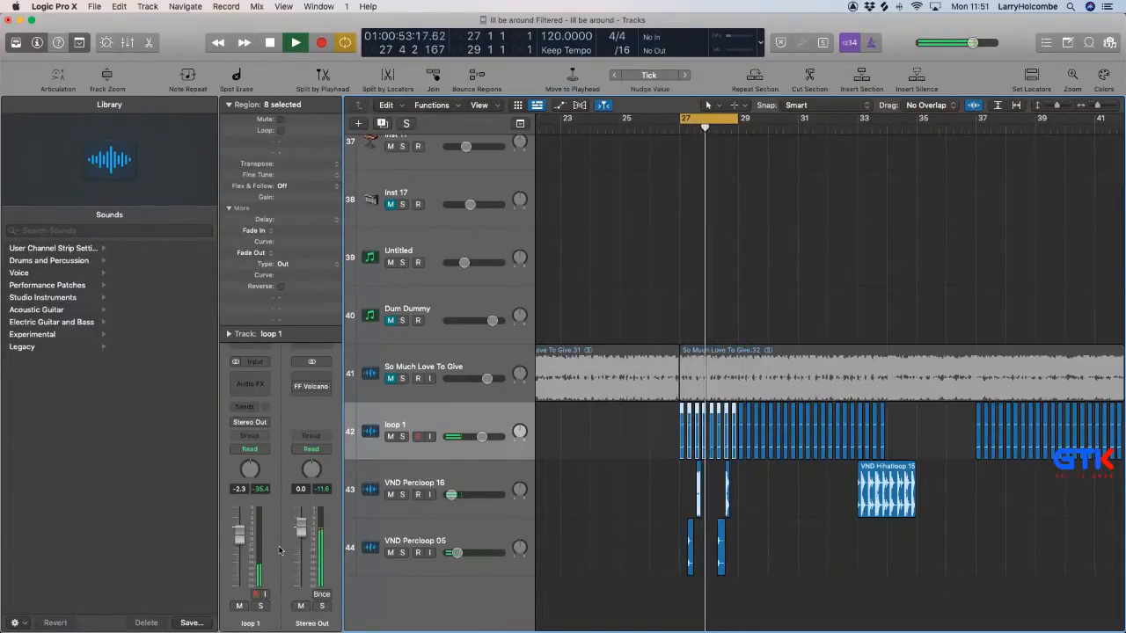
pyautogui.click(240, 606)
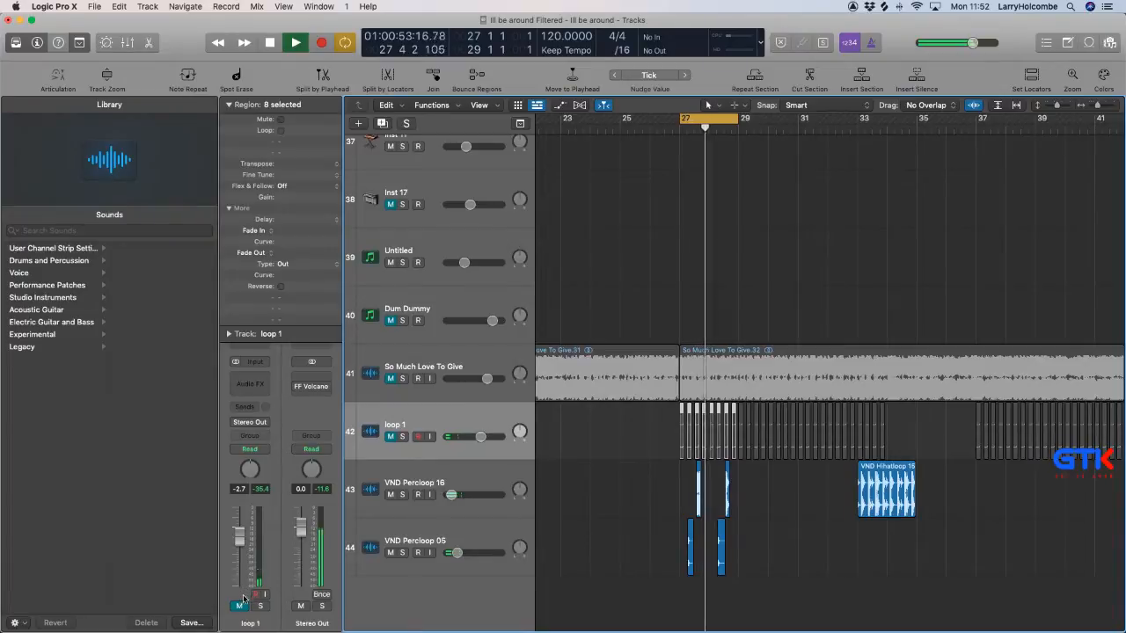
pyautogui.click(240, 606)
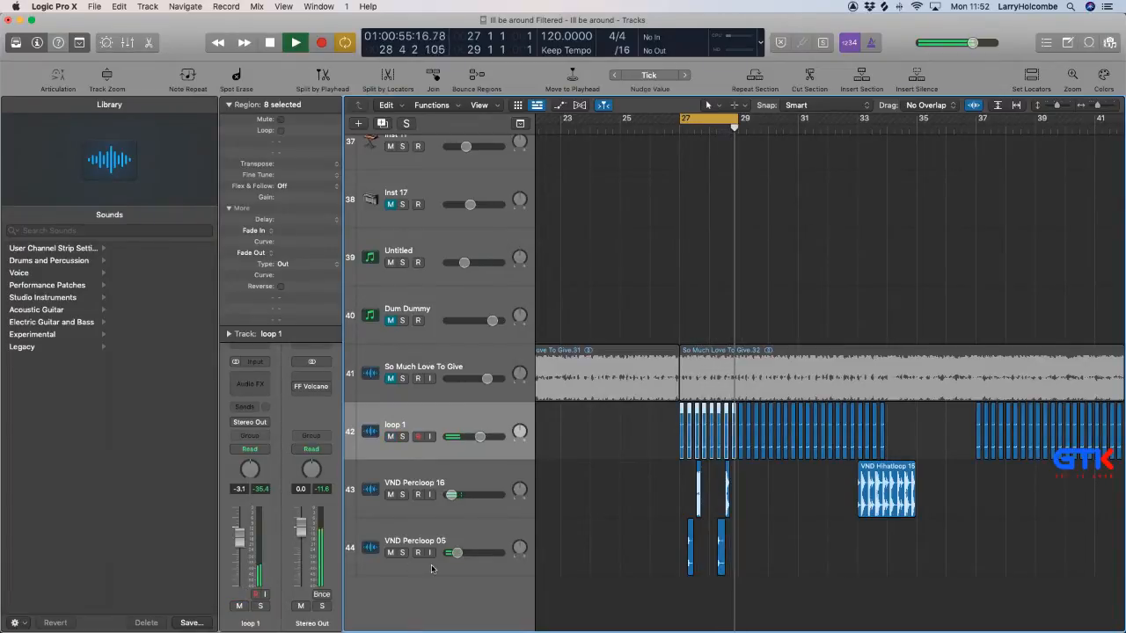
# Delete the loop 1 slices from bar 29 to bar 34 together with the VND Hihatloop 15 region.
pyautogui.scroll(-3, 430, 571)
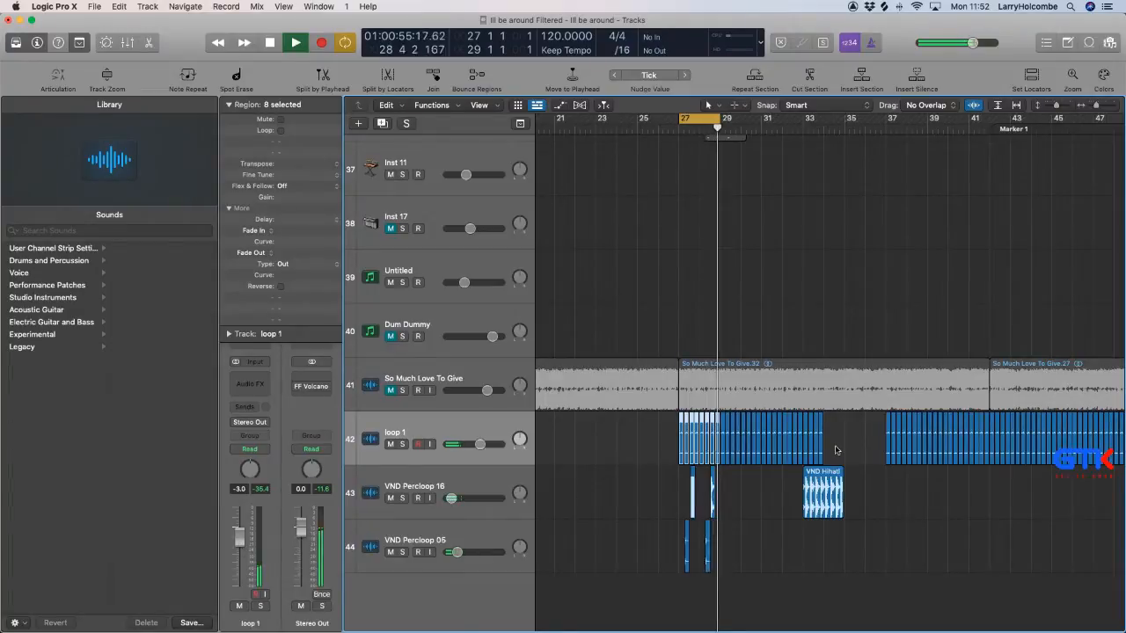
pyautogui.moveTo(723, 473); pyautogui.dragTo(829, 440)
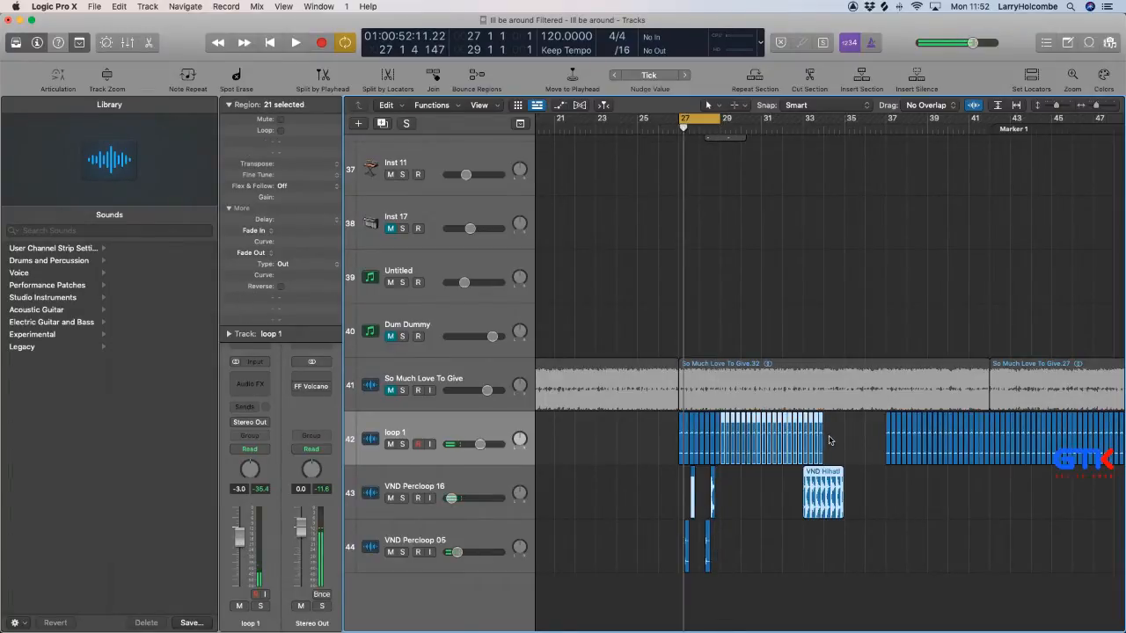
pyautogui.press('Delete')
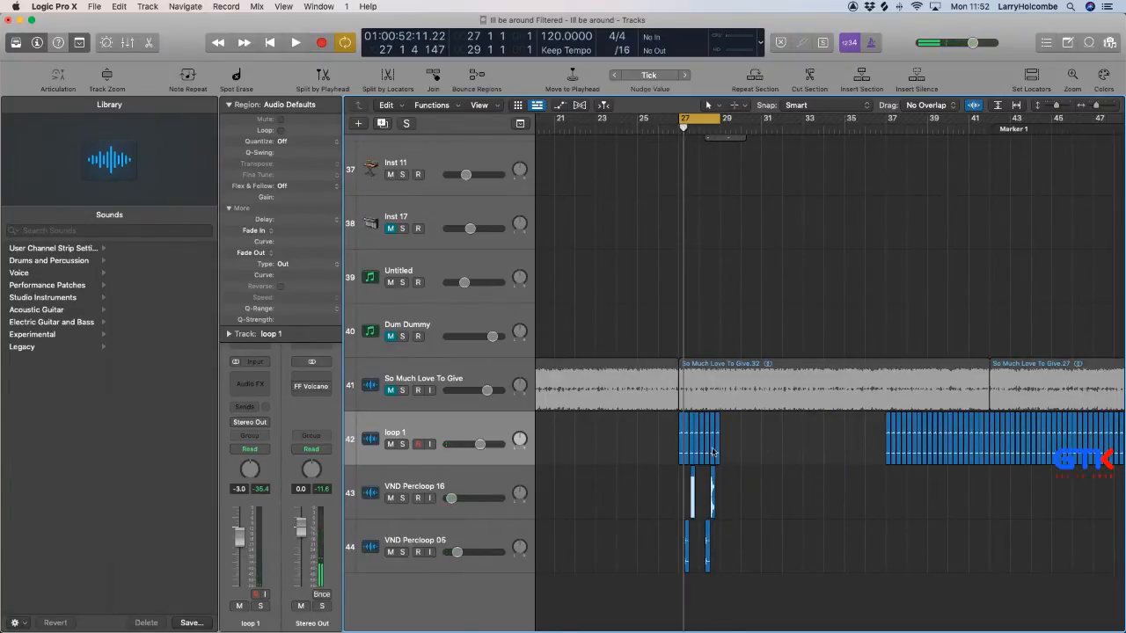
# Delete the So Much Love To Give track together with its regions while the cycle plays.
pyautogui.press('space')
pyautogui.press('super+Up')
pyautogui.press('super+Up')
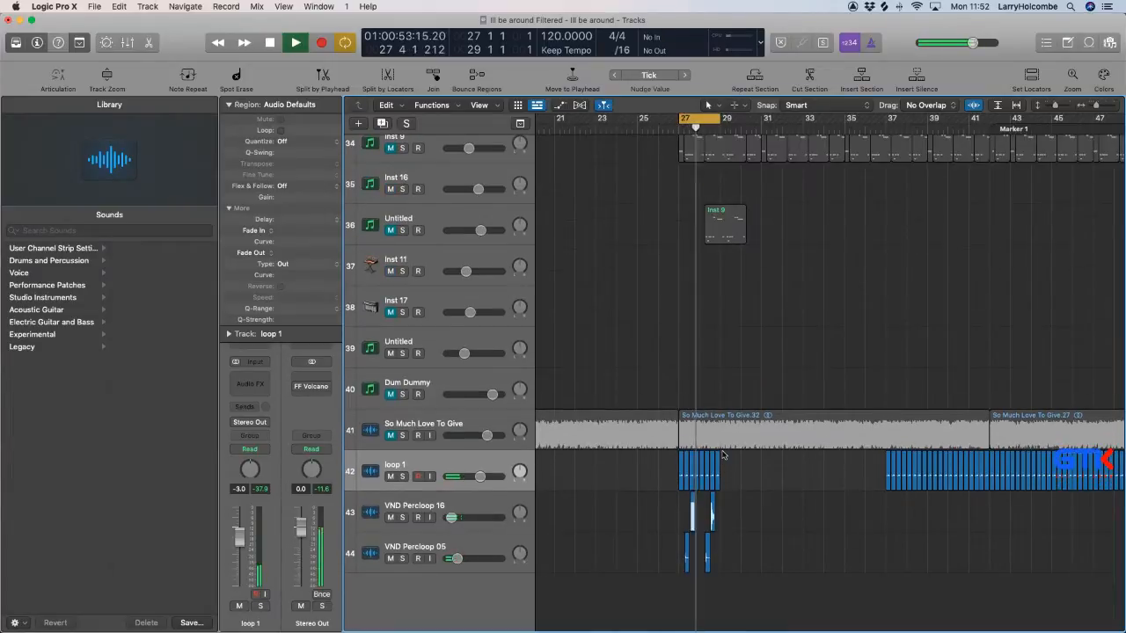
pyautogui.click(703, 432)
pyautogui.press('Delete')
pyautogui.press('super+Delete')
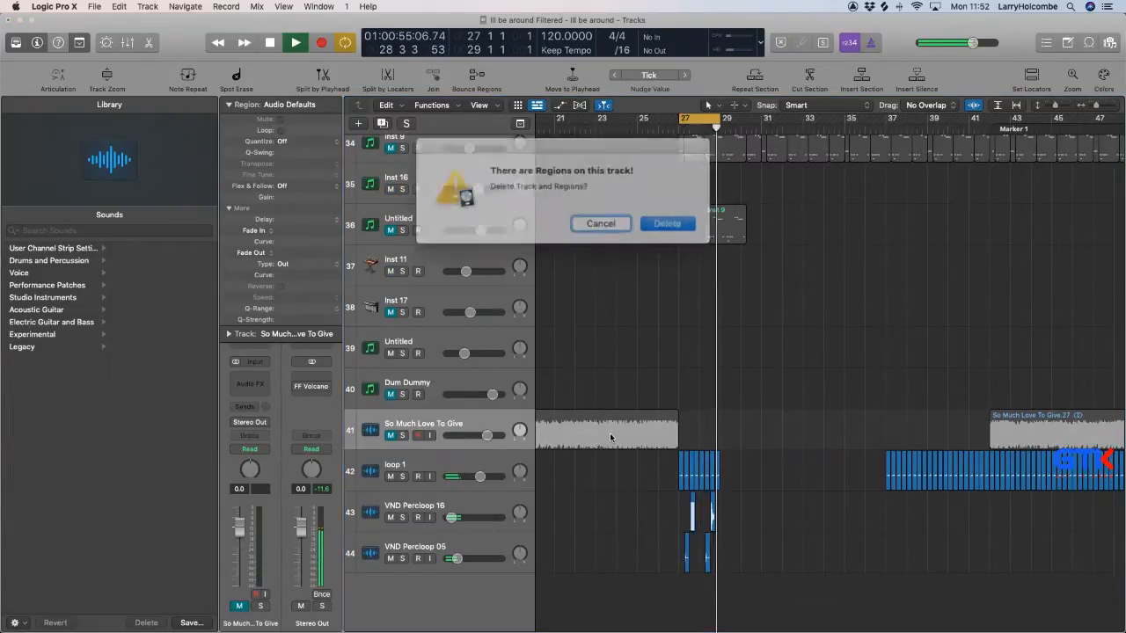
pyautogui.press('Return')
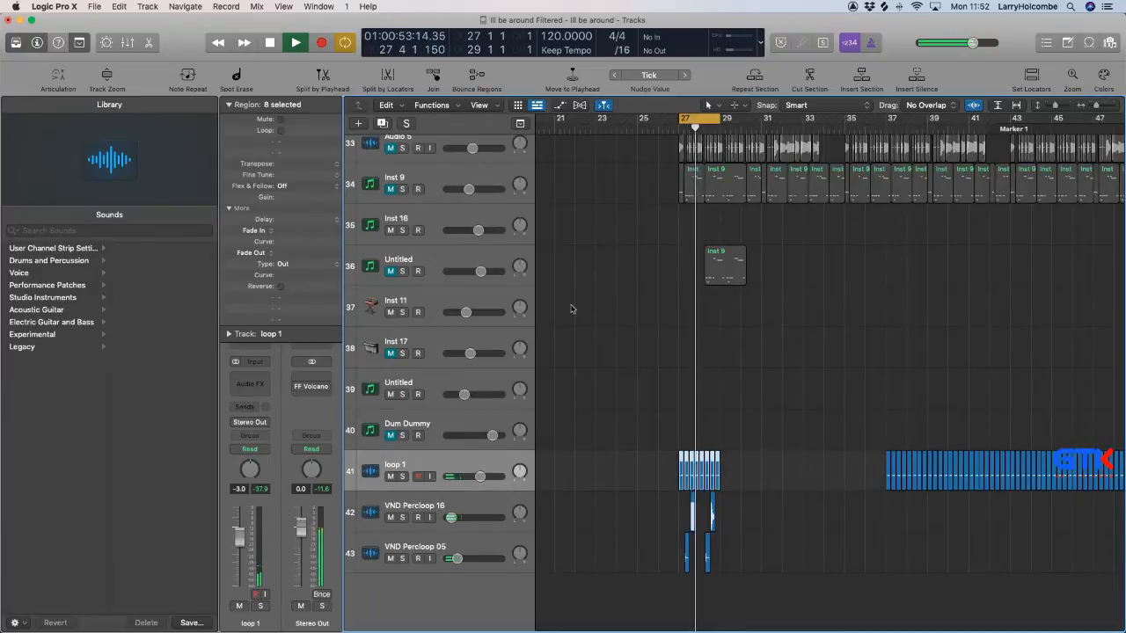
# Delete the Dum Dummy track and the eight loop 1 slices at bars 27 to 29.
pyautogui.press('super+Left')
pyautogui.press('super+Left')
pyautogui.press('super+Left')
pyautogui.press('super+Left')
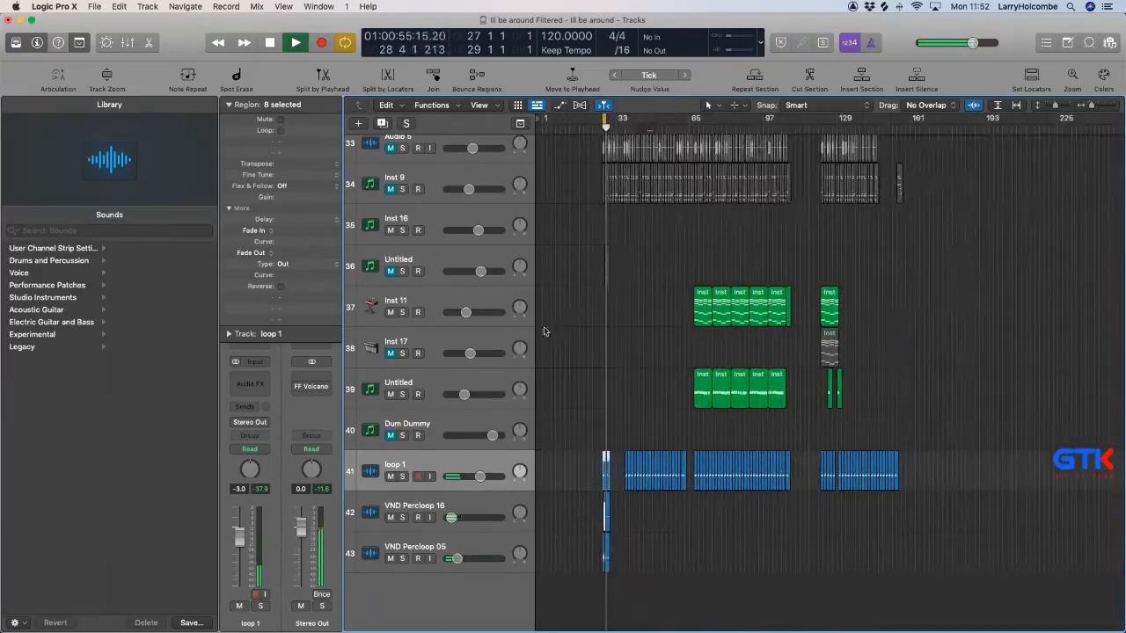
pyautogui.click(432, 428)
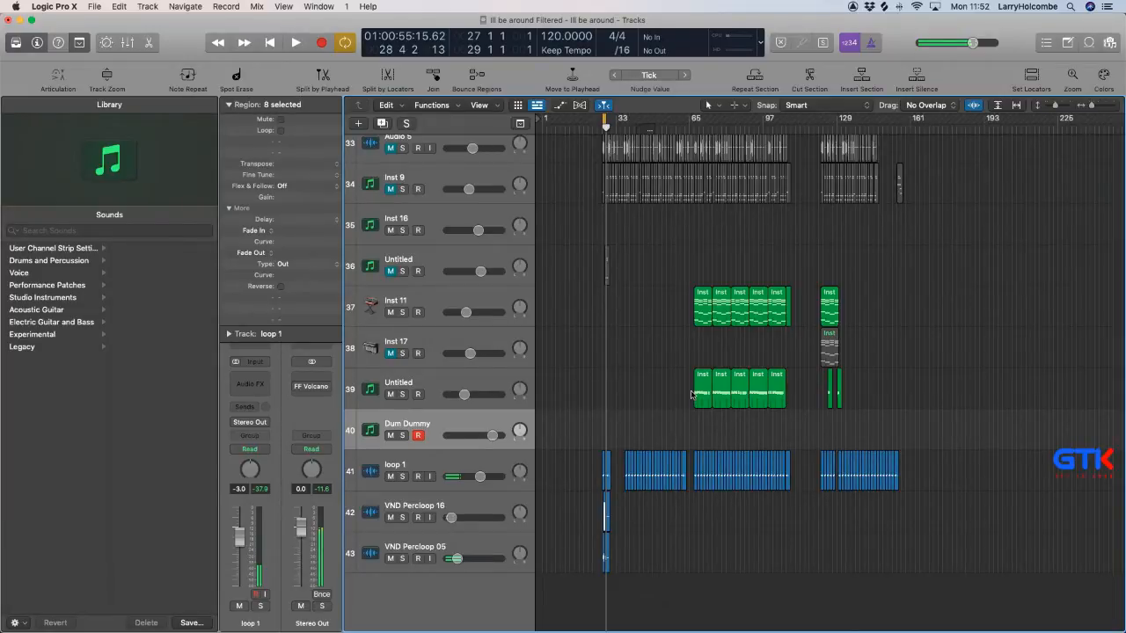
pyautogui.press('super+BackSpace')
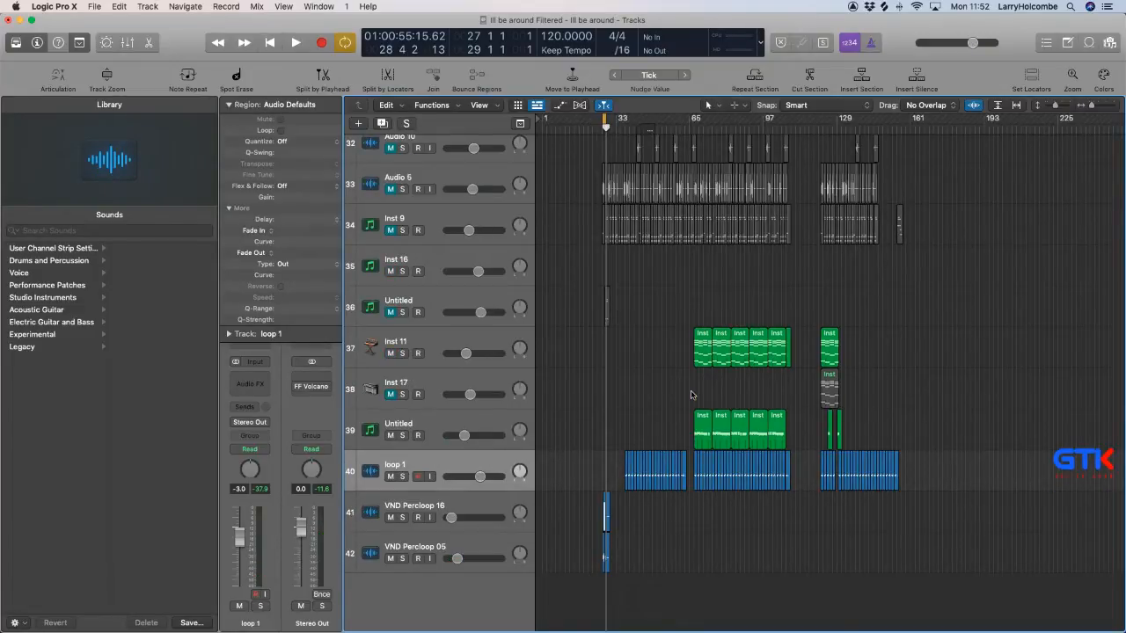
# Move the first Inst 12 region from bar 65 to bar 27, audition it and lower its track volume to -17.6 dB.
pyautogui.hscroll(3, 691, 395)
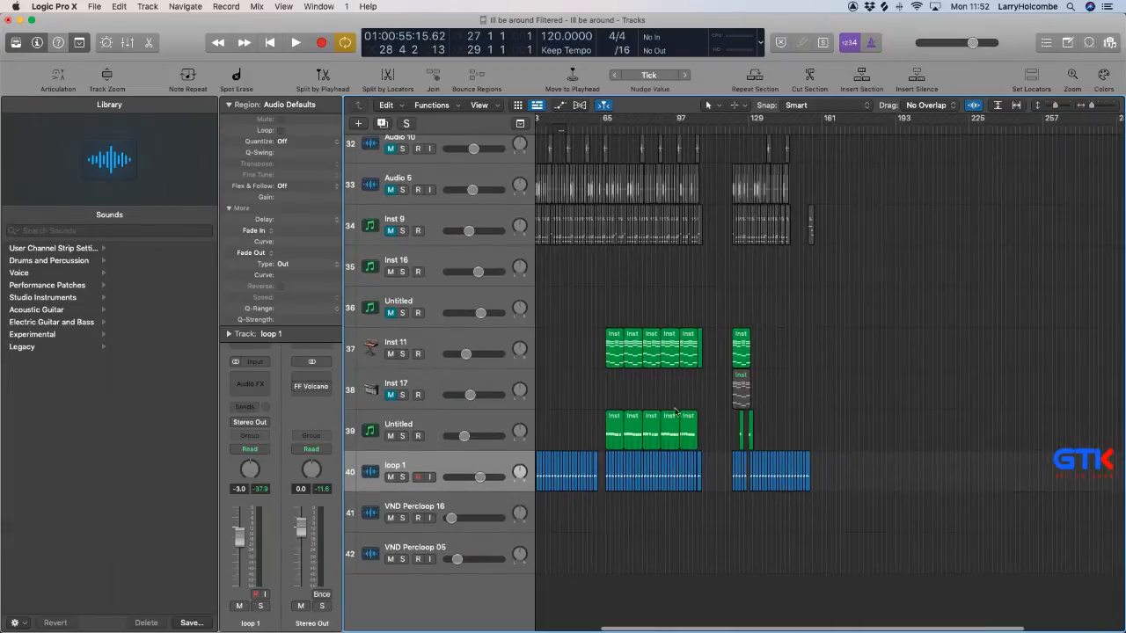
pyautogui.moveTo(671, 418); pyautogui.dragTo(580, 424)
pyautogui.press('space')
pyautogui.click(438, 434)
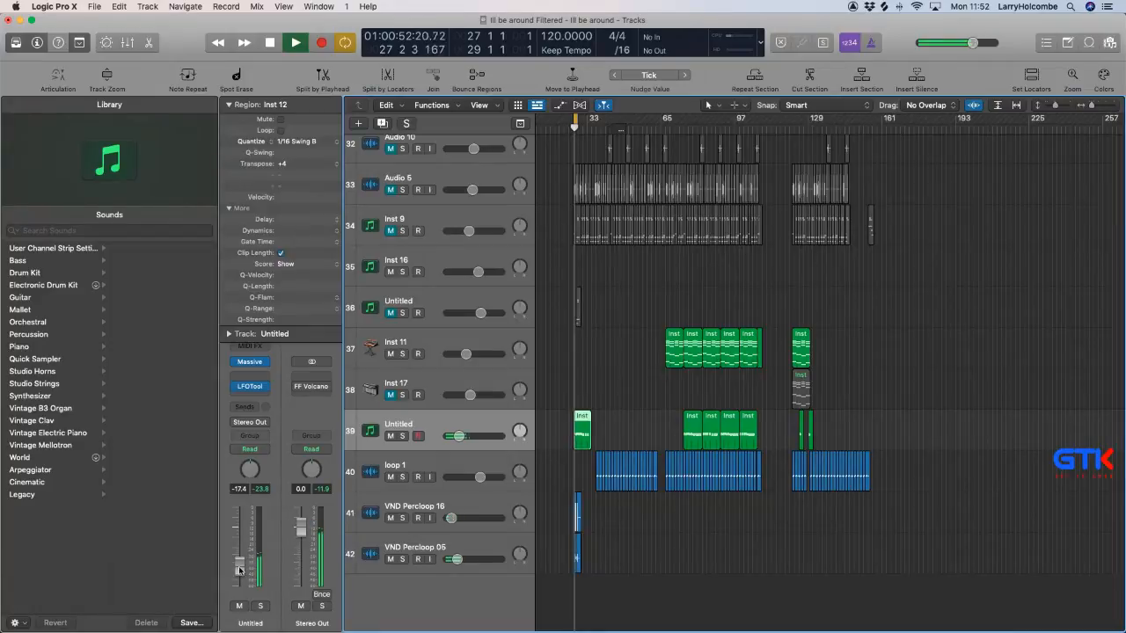
# Rename the Untitled track holding the Inst 12 regions as Choords and stop playback.
pyautogui.moveTo(618, 403); pyautogui.dragTo(547, 473)
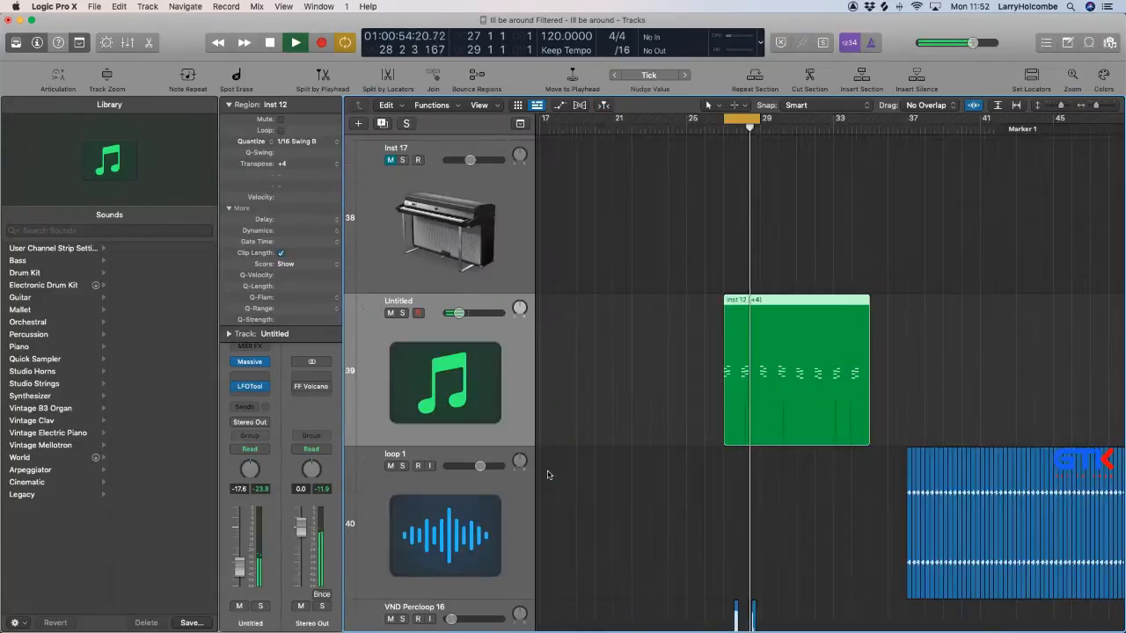
pyautogui.keyDown('ctrl'); pyautogui.keyDown('alt'); pyautogui.click(544, 471); pyautogui.keyUp('alt'); pyautogui.keyUp('ctrl')
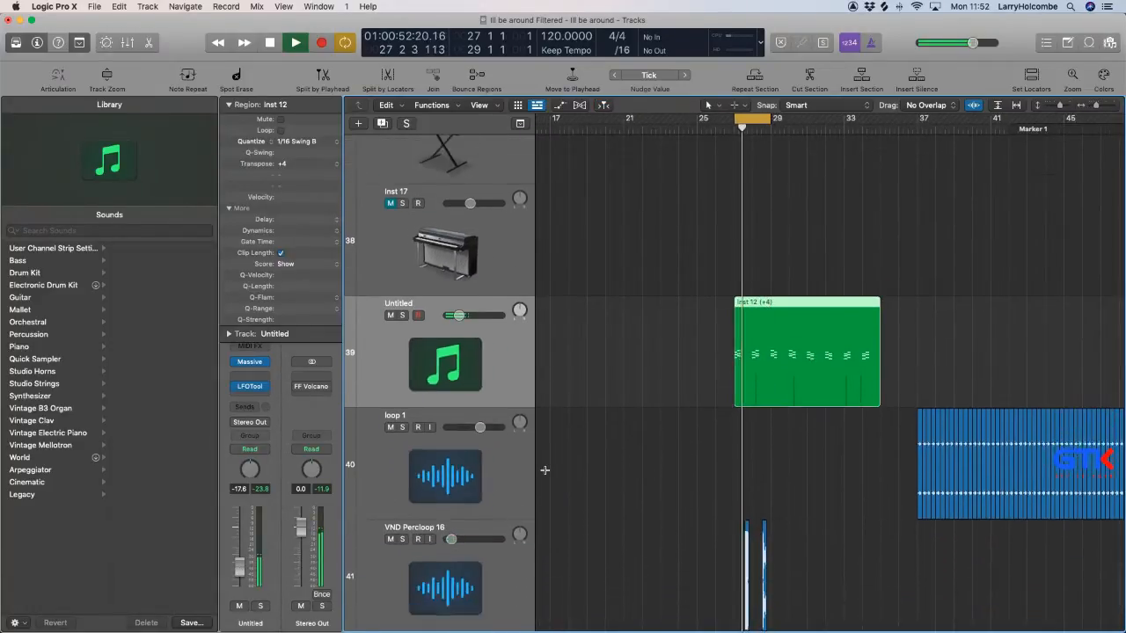
pyautogui.hscroll(-3, 580, 387)
pyautogui.hscroll(7, 596, 331)
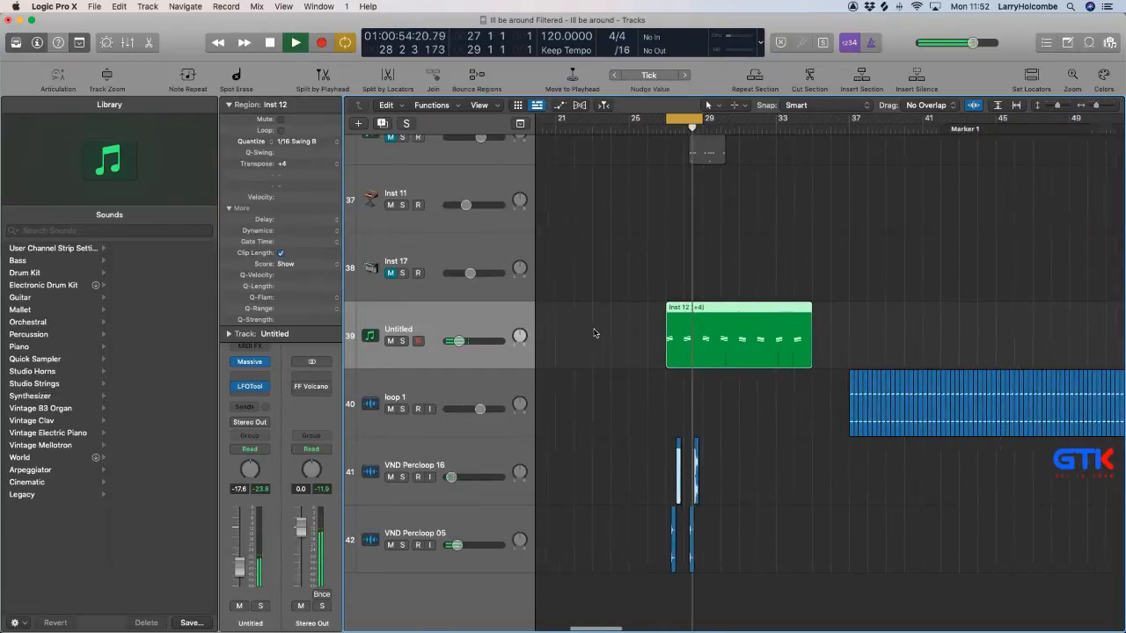
pyautogui.click(619, 285)
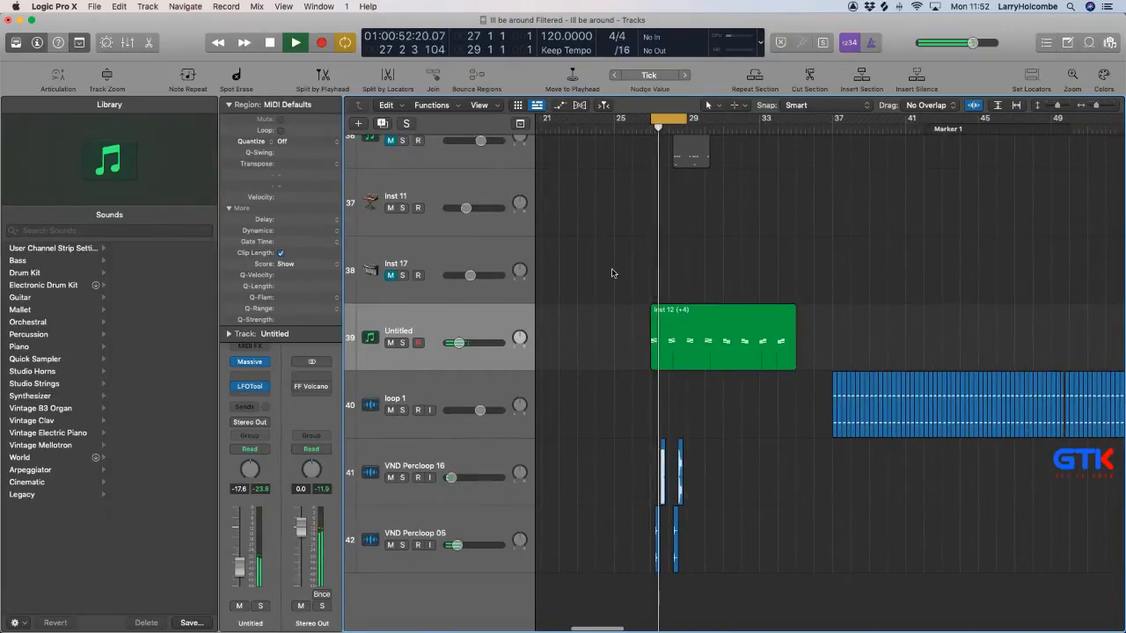
pyautogui.keyDown('ctrl'); pyautogui.keyDown('alt'); pyautogui.click(561, 320); pyautogui.keyUp('alt'); pyautogui.keyUp('ctrl')
pyautogui.scroll(2, 561, 320)
pyautogui.doubleClick(440, 381)
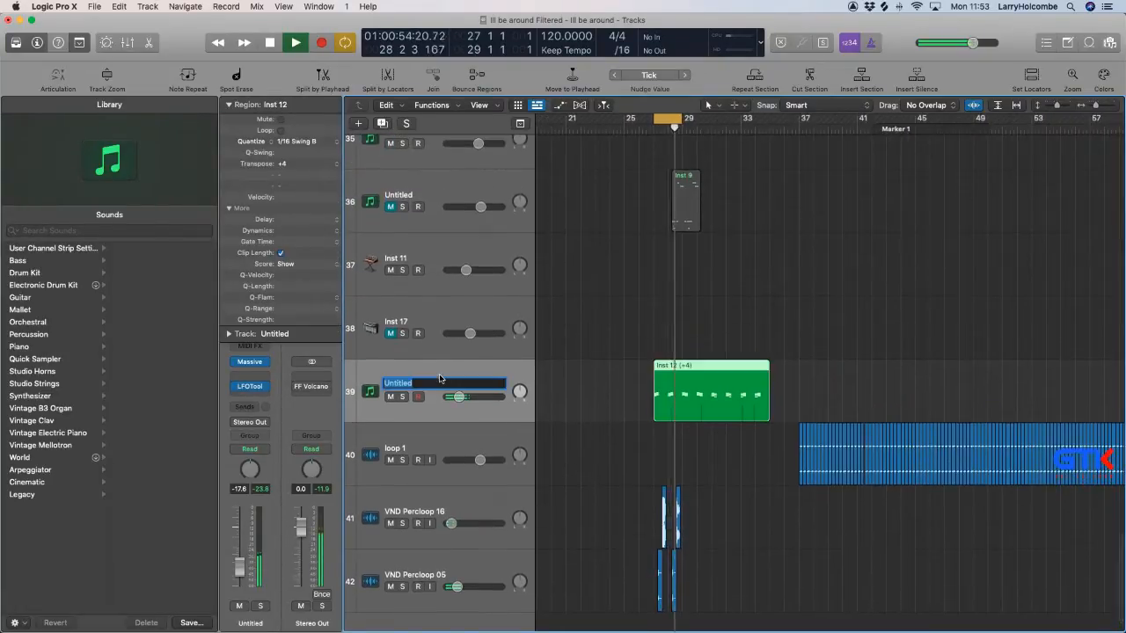
pyautogui.write('Chiords')
pyautogui.press('Return')
pyautogui.press('space')
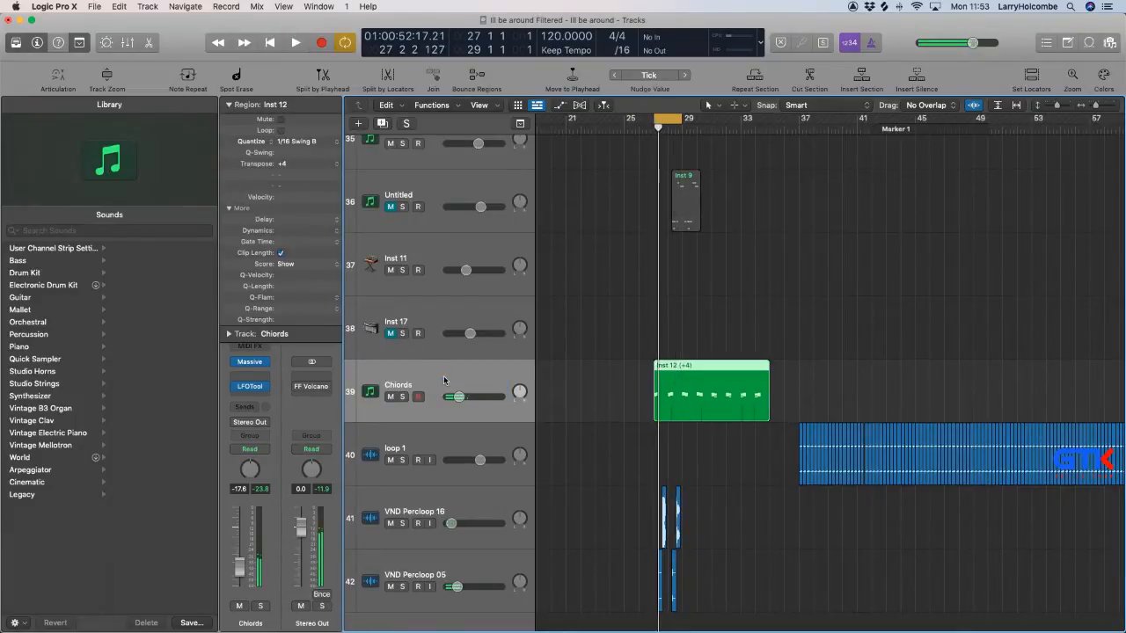
pyautogui.doubleClick(396, 383)
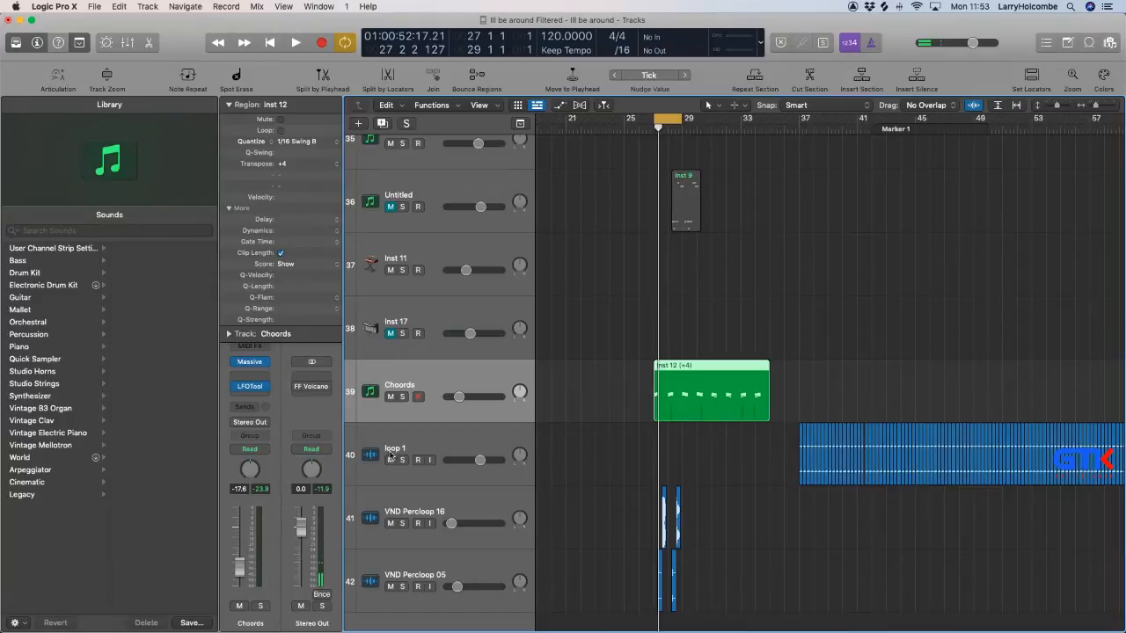
# Move the Choords track below VND Percloop 05 at the end of the track list and mute it.
pyautogui.moveTo(425, 403); pyautogui.dragTo(454, 570)
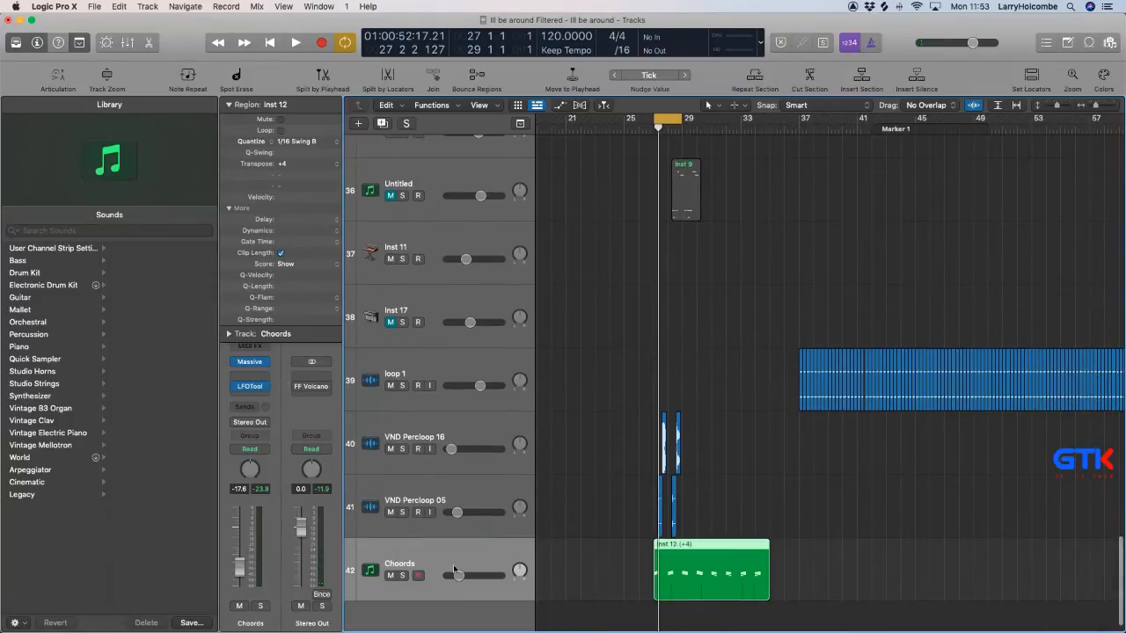
pyautogui.click(392, 577)
# Move the first Inst 11 region from bar 65 to bar 27 and audition it in the cycle.
pyautogui.scroll(-8, 635, 582)
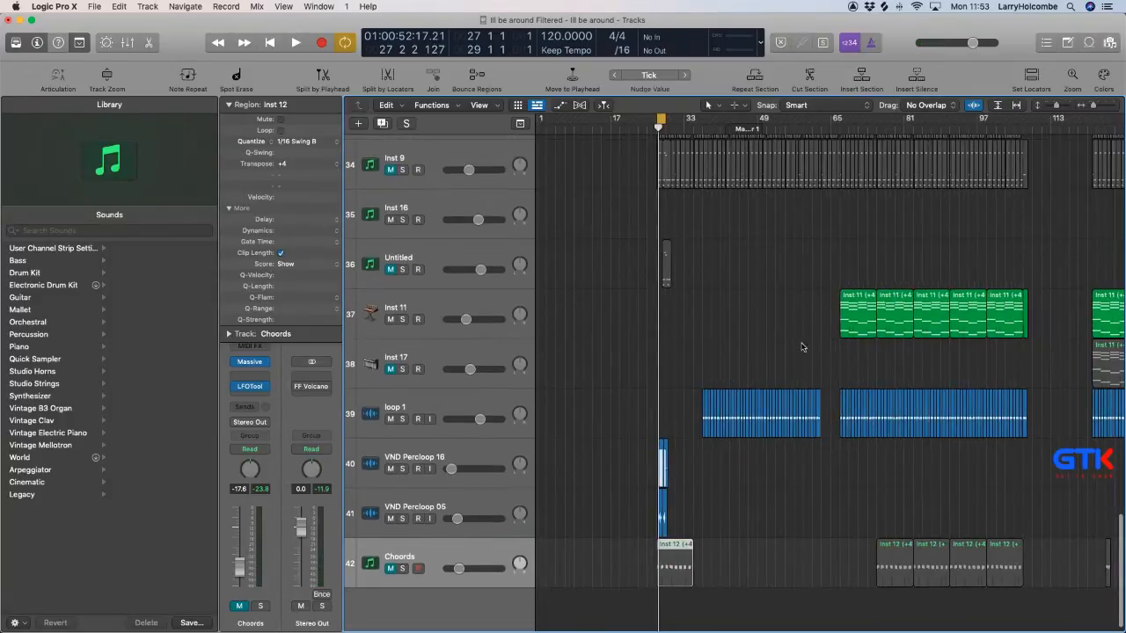
pyautogui.moveTo(852, 321); pyautogui.dragTo(669, 321)
pyautogui.press('space')
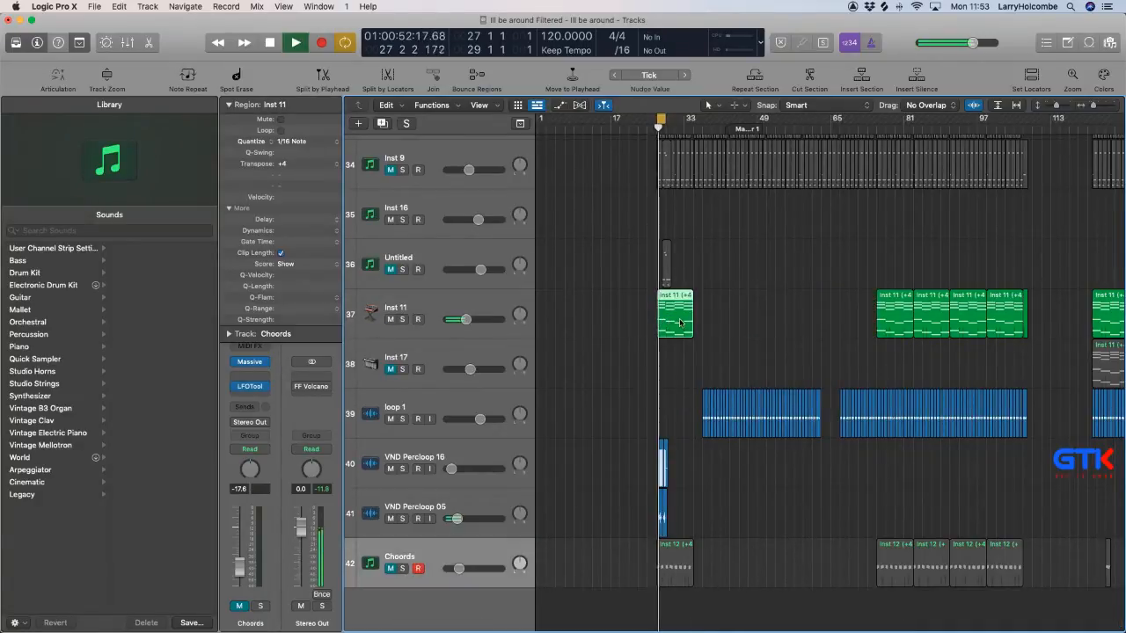
pyautogui.press('super+Up')
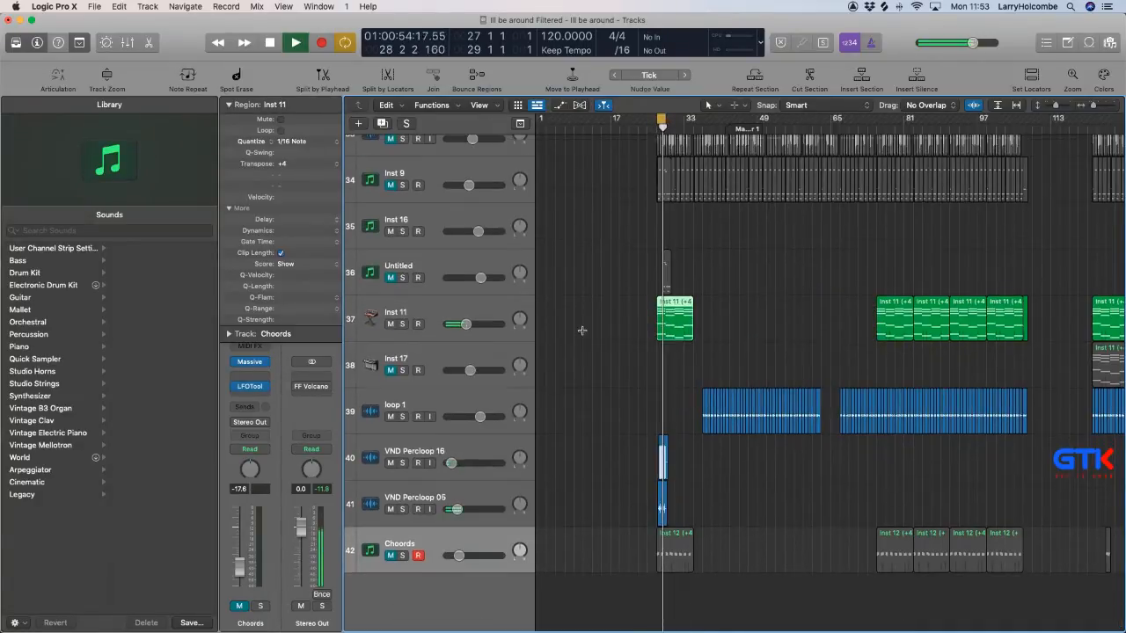
# Move the Inst 11 track below Choords, rename it as Pad and mute it.
pyautogui.moveTo(459, 300); pyautogui.dragTo(479, 552)
pyautogui.doubleClick(412, 543)
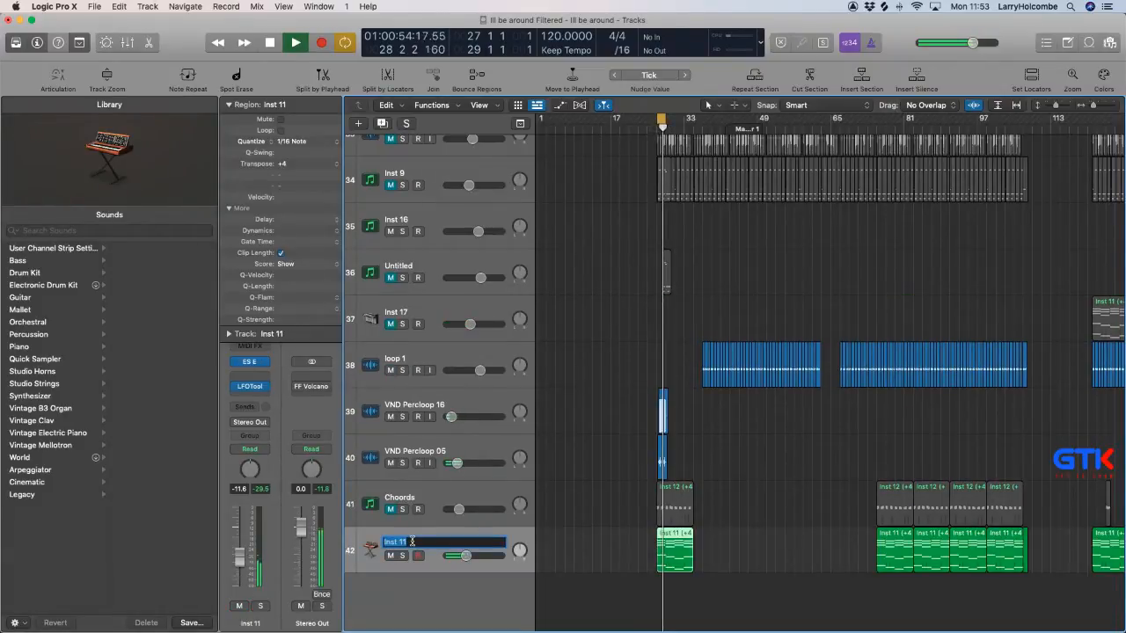
pyautogui.write('Pad')
pyautogui.press('Return')
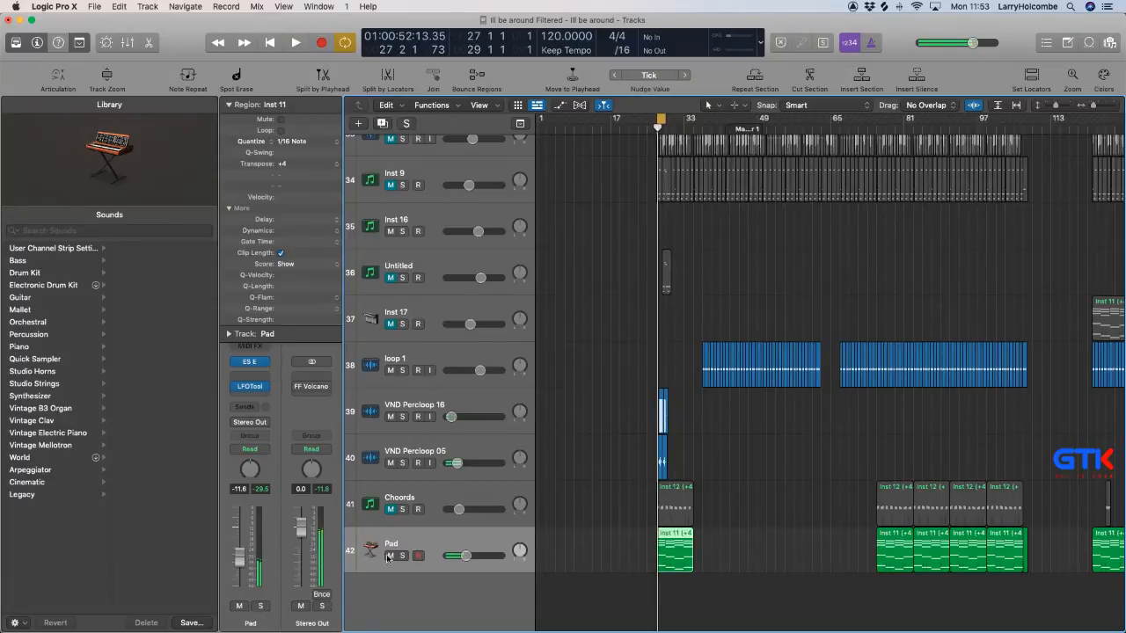
pyautogui.click(390, 559)
# Audition the Inst 17 track's region unmuted at bar 27, and delete both the region and the track.
pyautogui.scroll(-3, 619, 484)
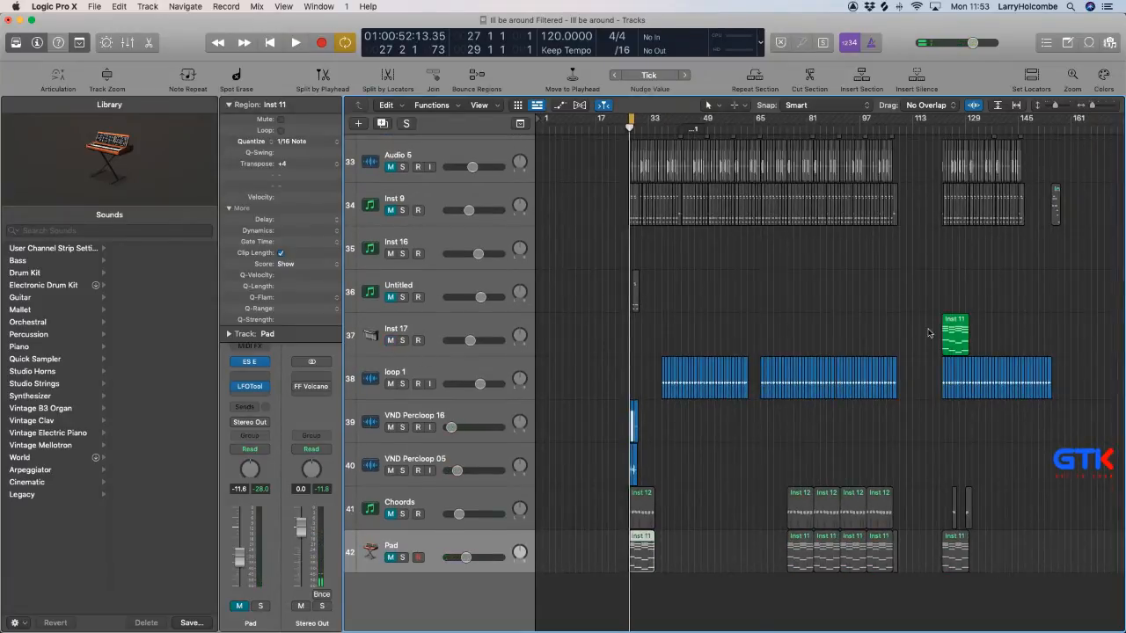
pyautogui.moveTo(951, 330); pyautogui.dragTo(637, 341)
pyautogui.click(465, 328)
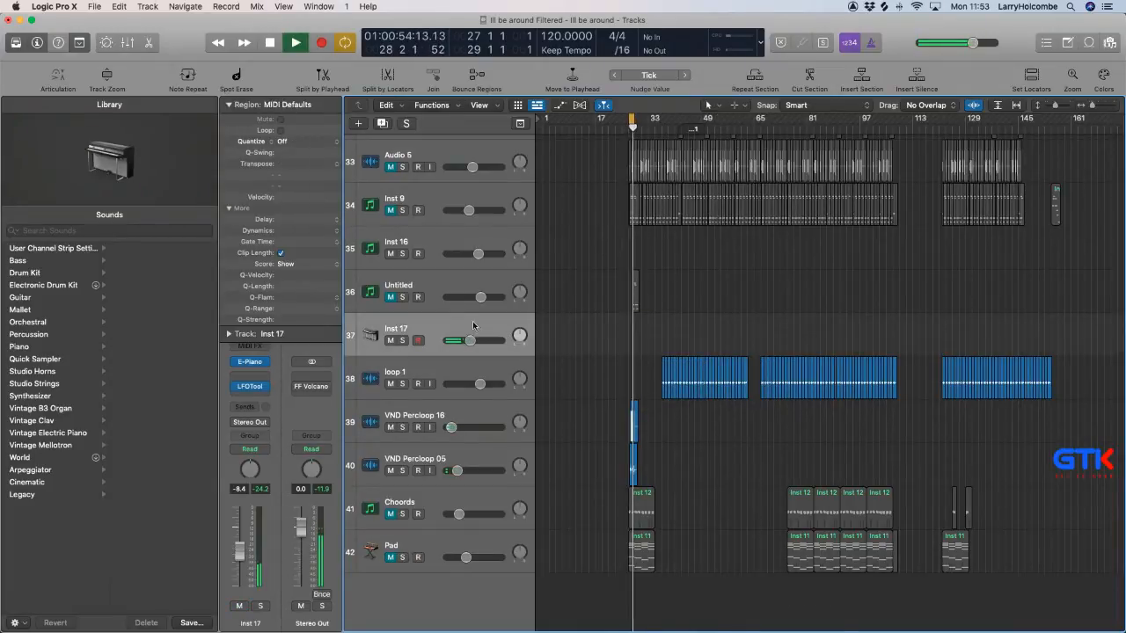
pyautogui.press('super+BackSpace')
# Audition the Inst 9 region on the Untitled track 36 unmuted, and delete the region and its track.
pyautogui.click(440, 328)
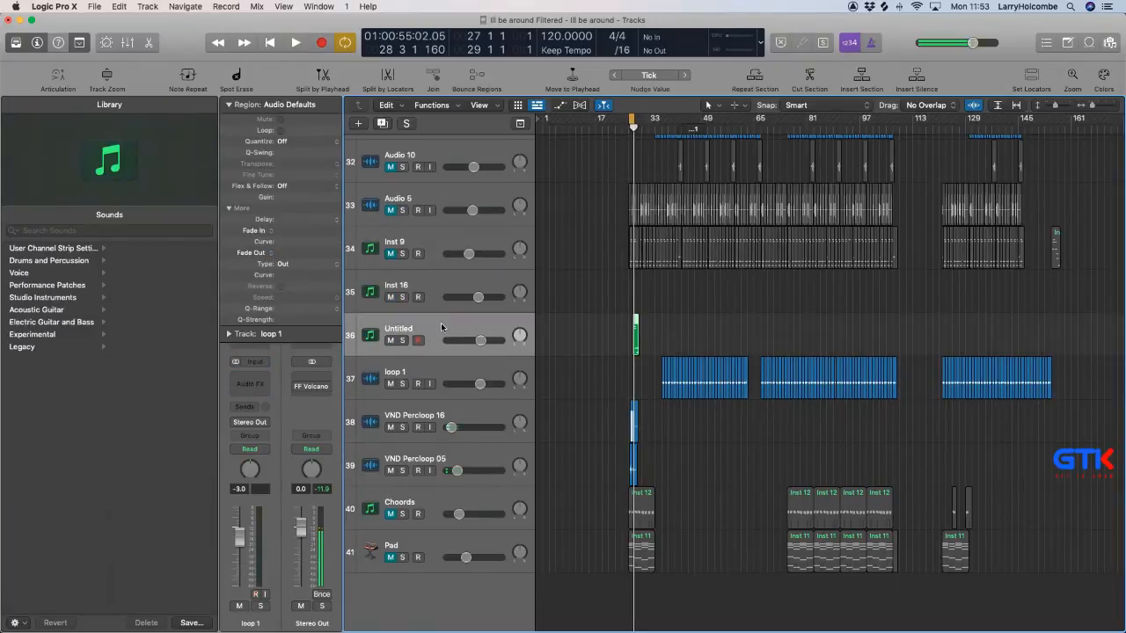
pyautogui.press('space')
pyautogui.moveTo(624, 294); pyautogui.dragTo(675, 360)
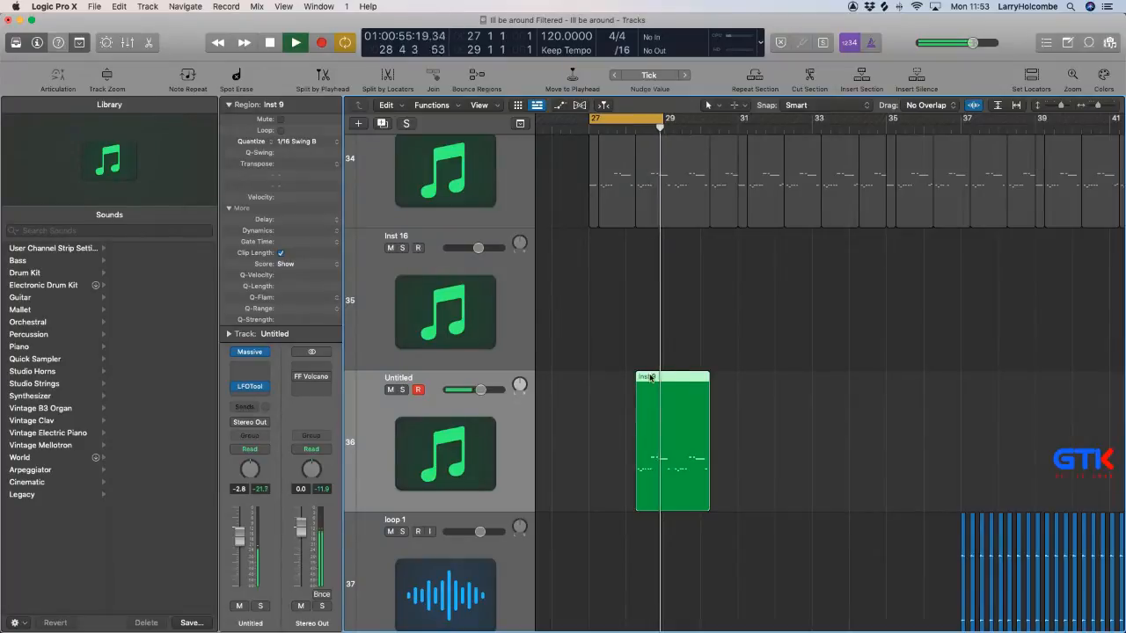
pyautogui.press('space')
pyautogui.press('Delete')
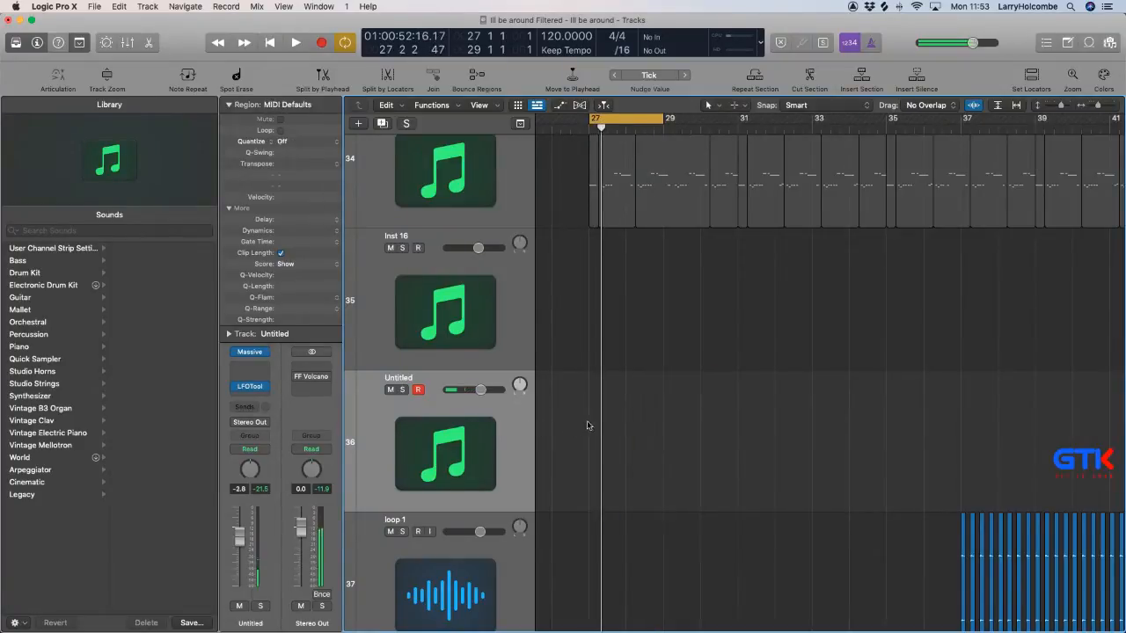
pyautogui.press('Delete')
pyautogui.keyDown('ctrl'); pyautogui.keyDown('alt'); pyautogui.click(703, 389); pyautogui.keyUp('alt'); pyautogui.keyUp('ctrl')
# Unmute the Inst 9 track and audition it in the cycle with the mix.
pyautogui.click(525, 311)
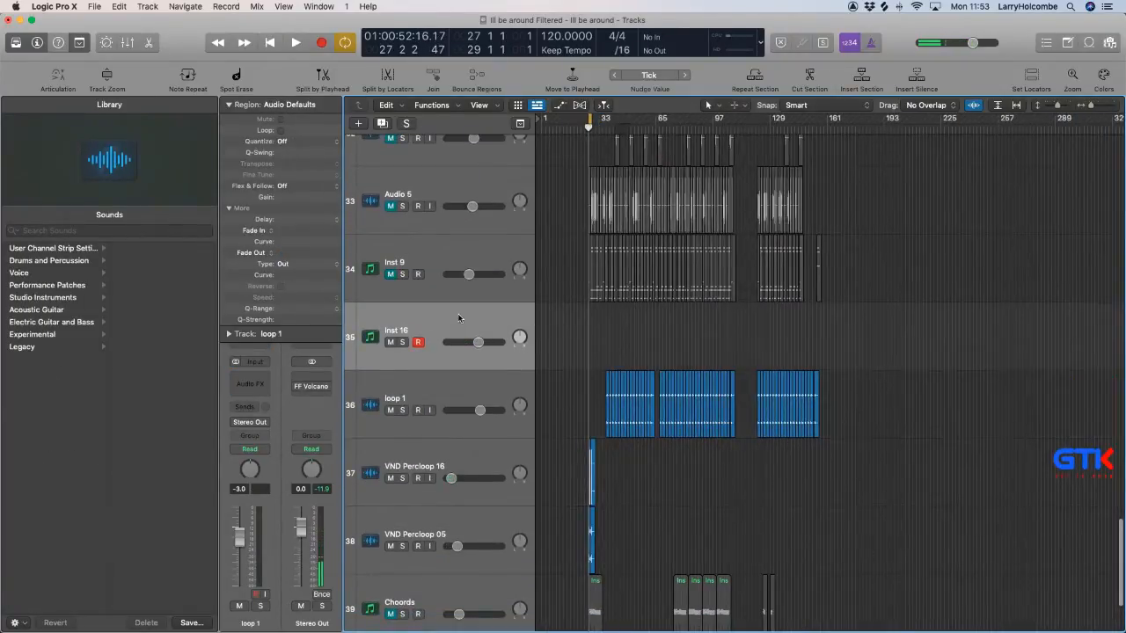
pyautogui.click(390, 275)
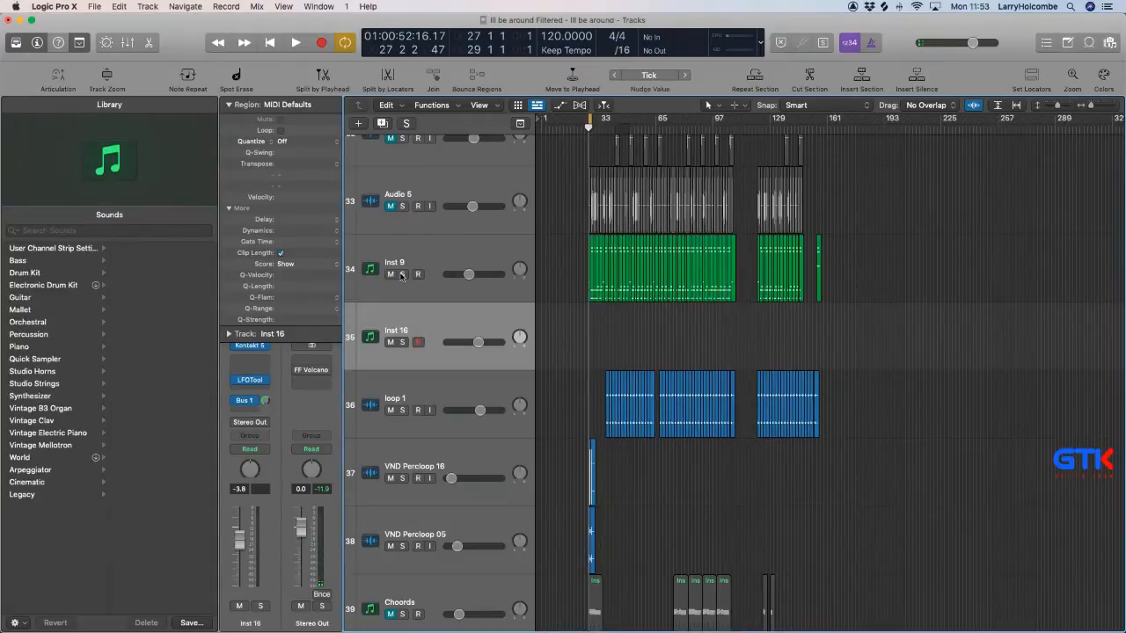
pyautogui.press('space')
pyautogui.click(421, 255)
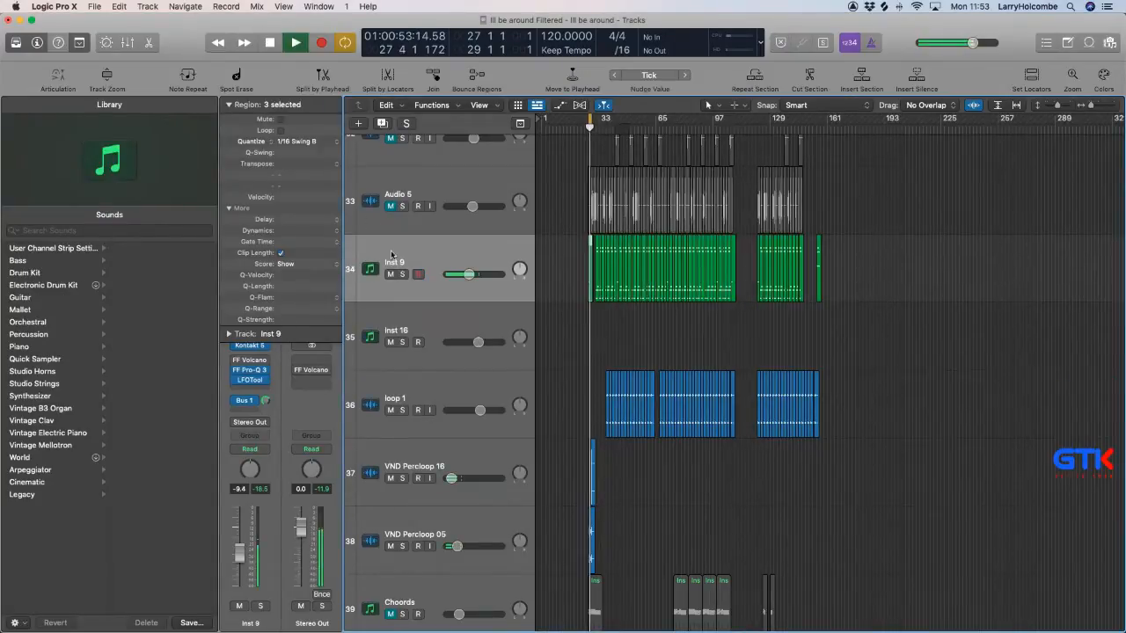
# Hide the inspector and look over the first tracks of the list around bar 27 during playback.
pyautogui.click(36, 43)
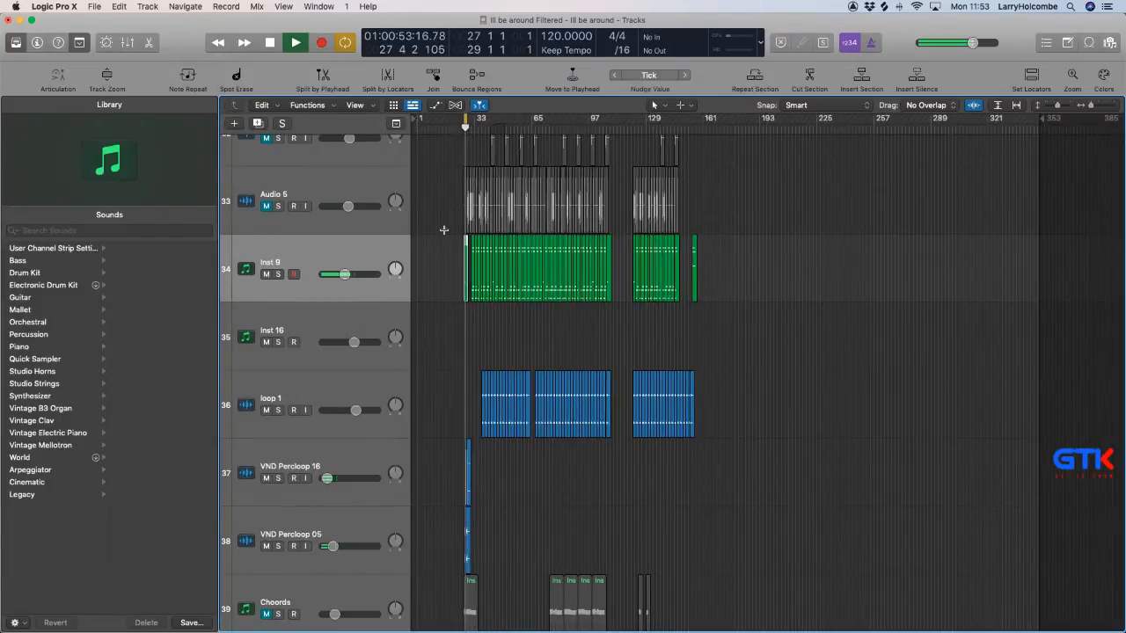
pyautogui.press('super+Up')
pyautogui.press('super+Right')
pyautogui.press('super+Right')
pyautogui.scroll(20, 444, 234)
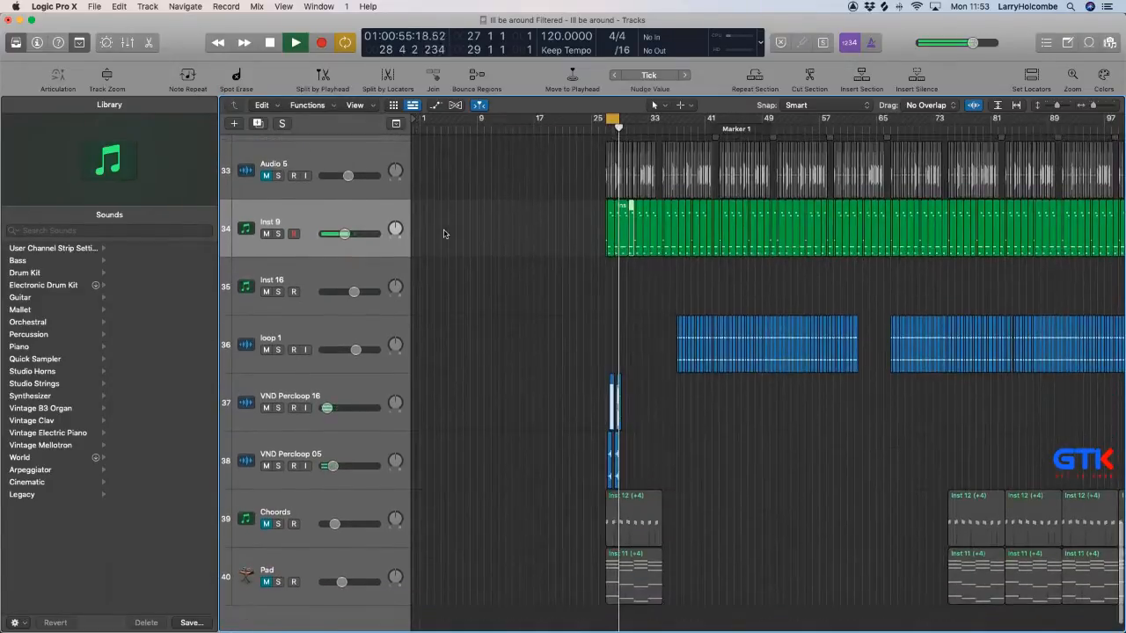
pyautogui.scroll(-3, 444, 234)
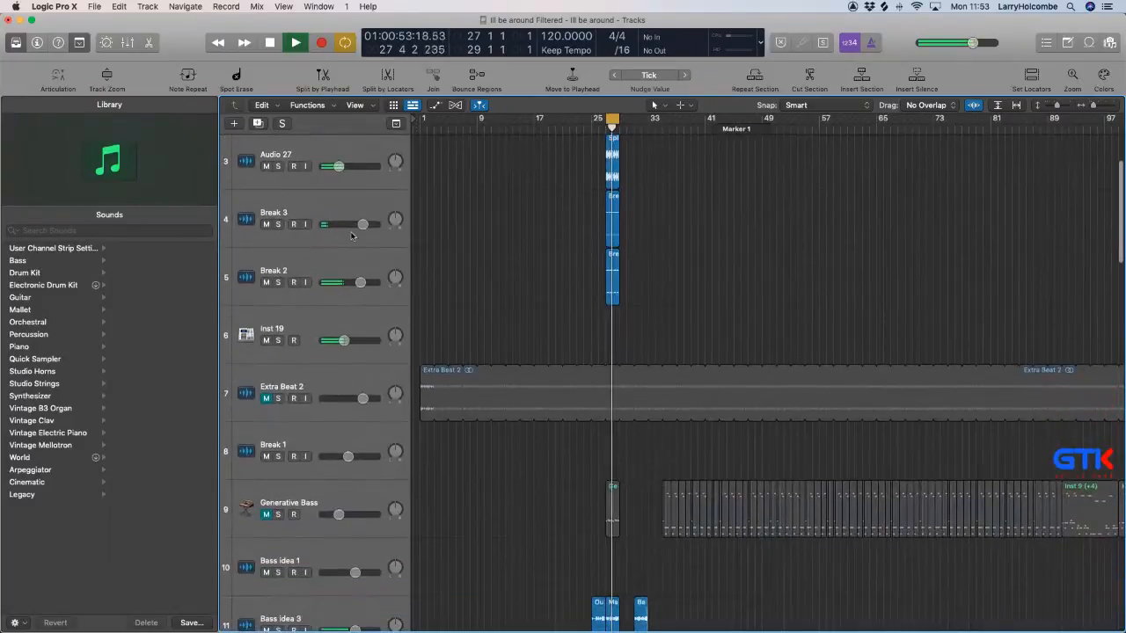
# Look over the track list down to the Inst 9 track, hide the Library and the toolbar, and show the inspector.
pyautogui.scroll(3, 287, 232)
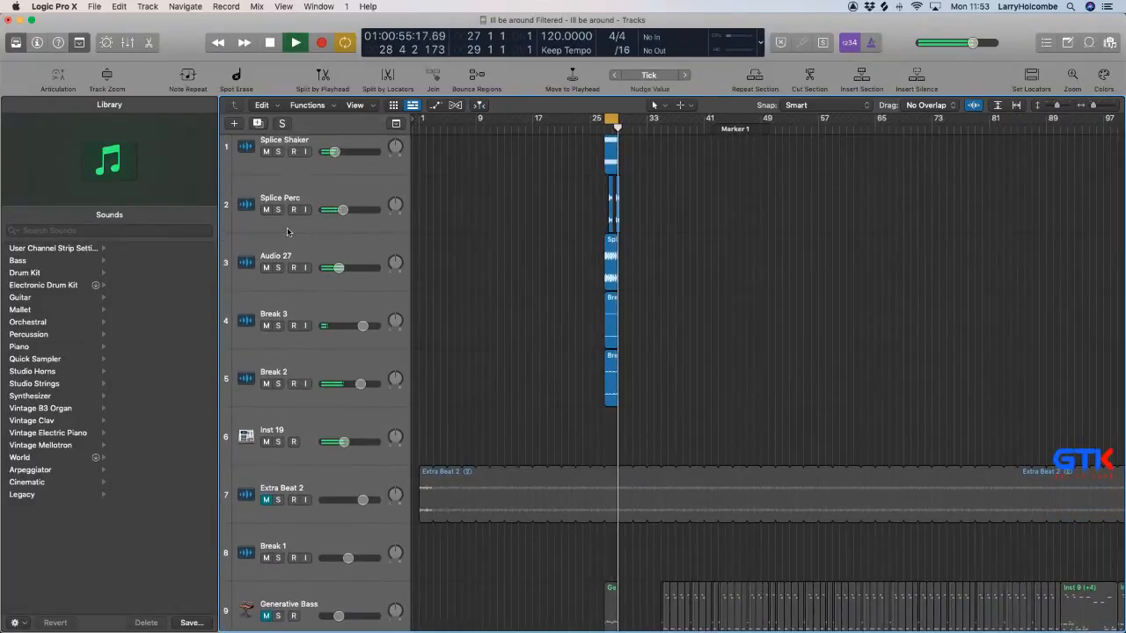
pyautogui.scroll(-6, 289, 316)
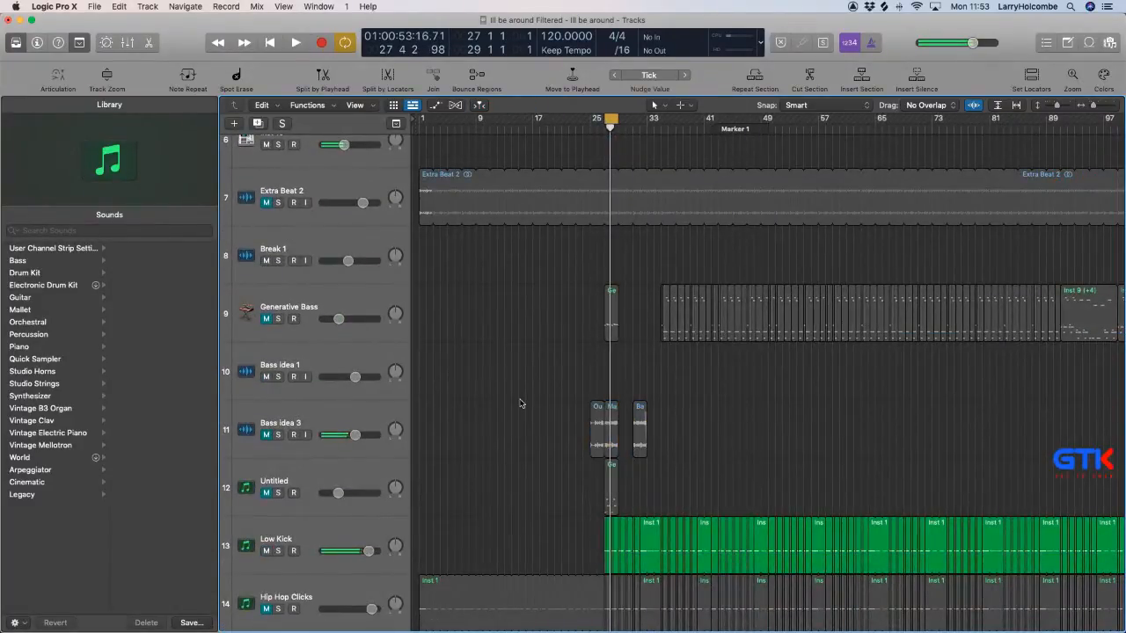
pyautogui.scroll(-12, 519, 403)
pyautogui.scroll(-20, 520, 403)
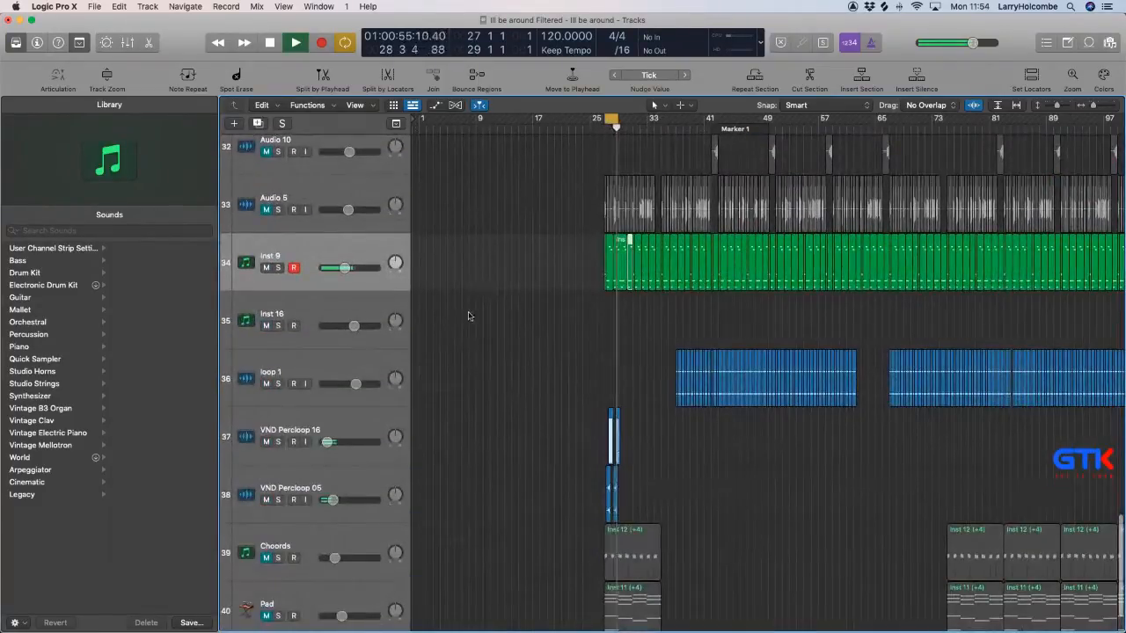
pyautogui.click(15, 42)
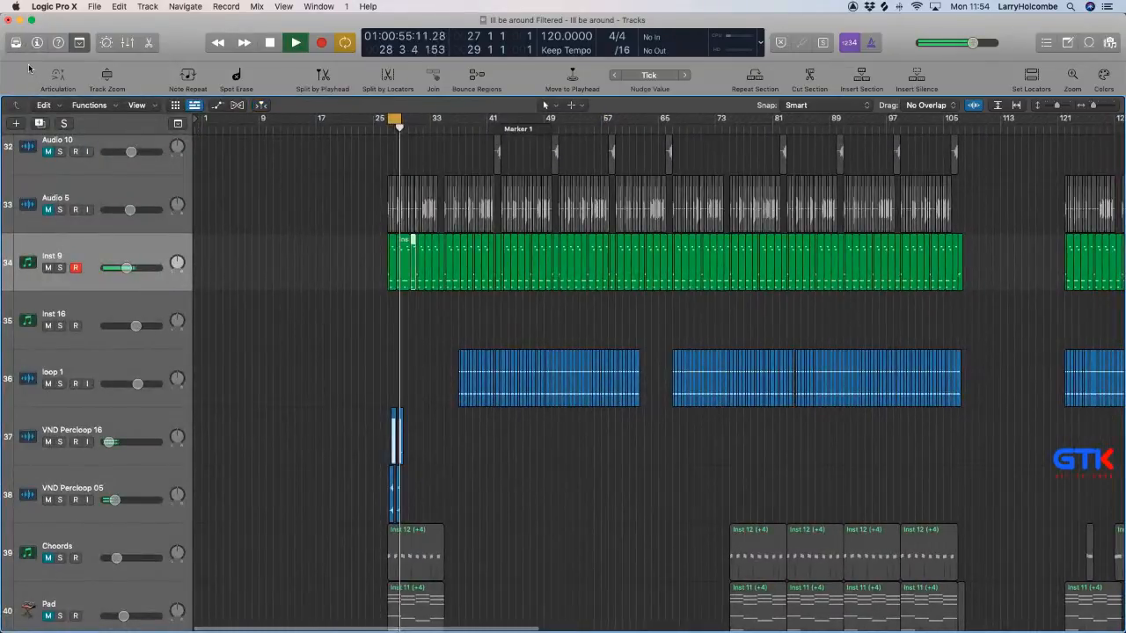
pyautogui.click(15, 42)
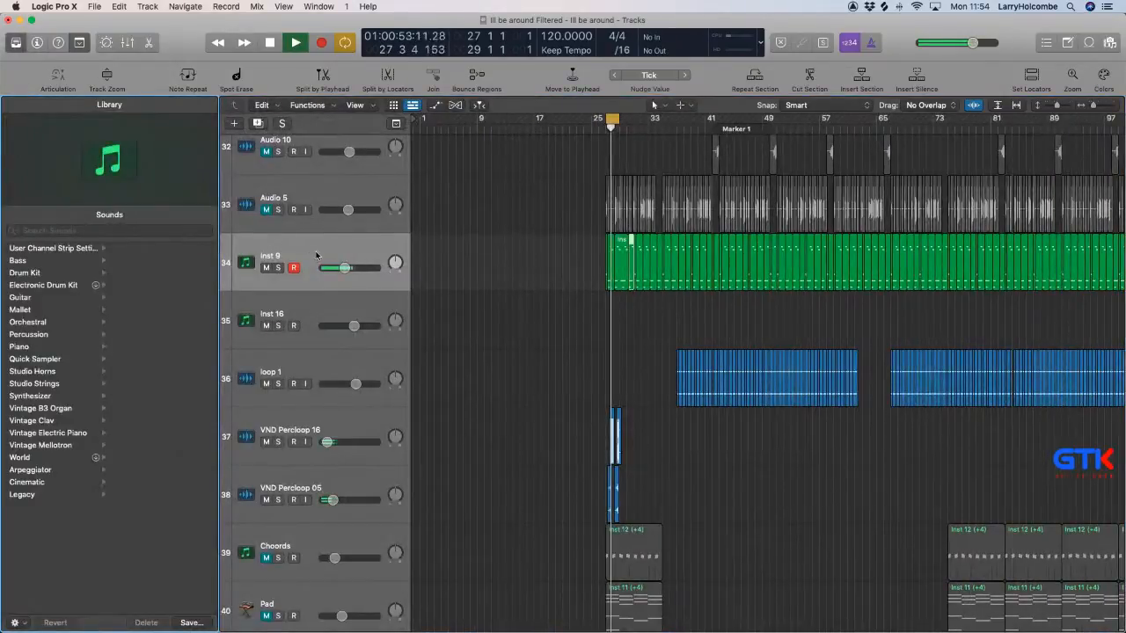
pyautogui.click(80, 42)
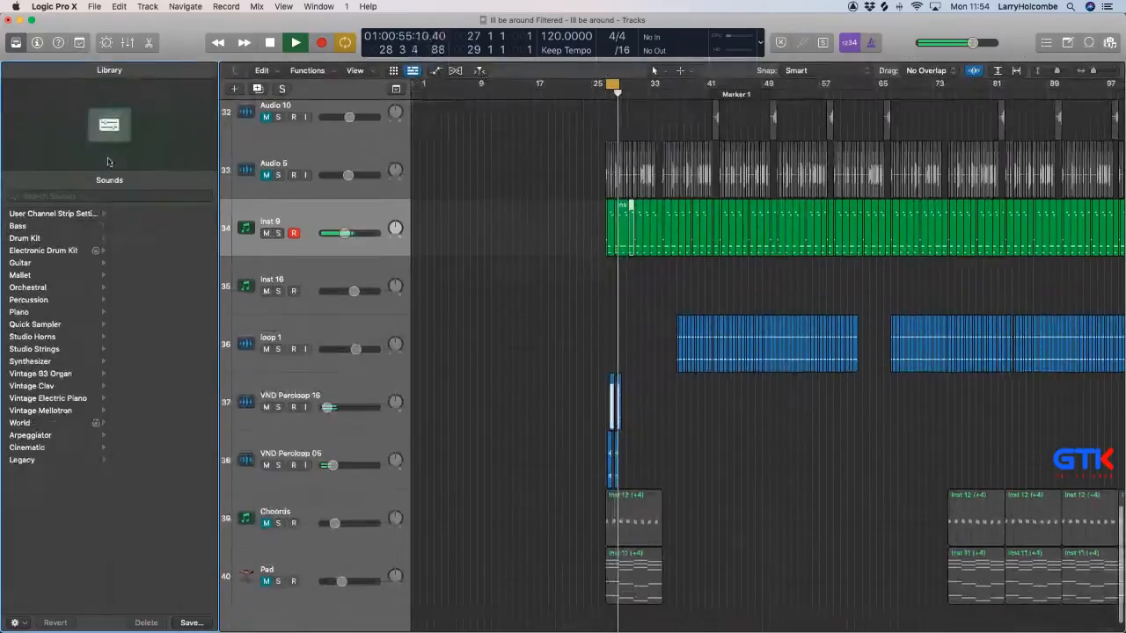
pyautogui.click(37, 42)
pyautogui.click(15, 42)
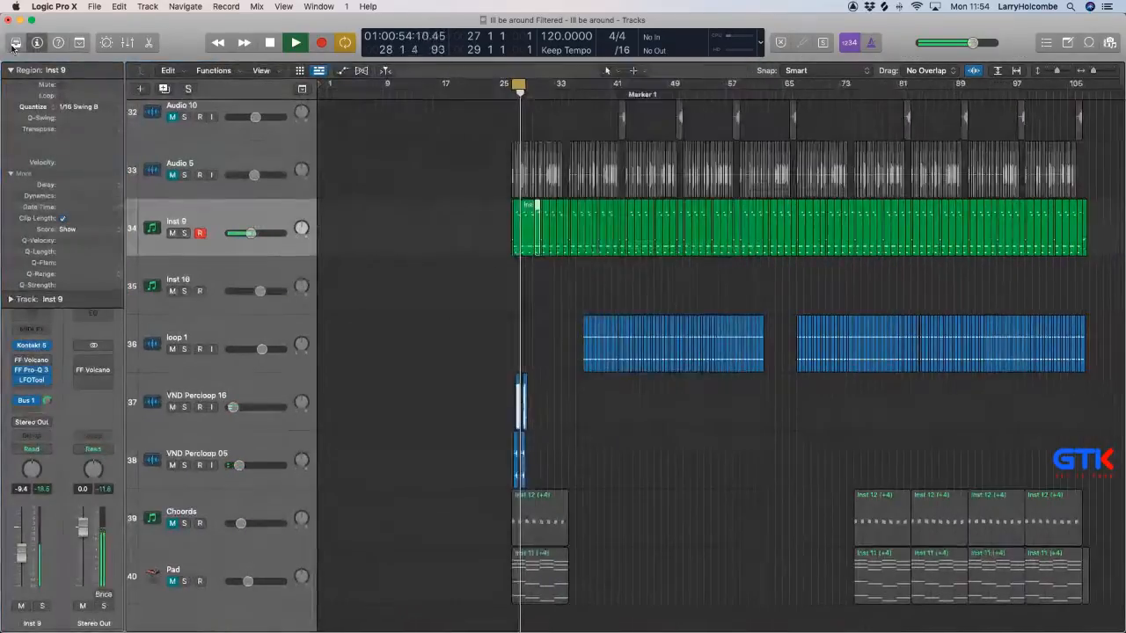
# Try the FF Volcano 2 filter on the Inst 9 track and close its window.
pyautogui.click(30, 362)
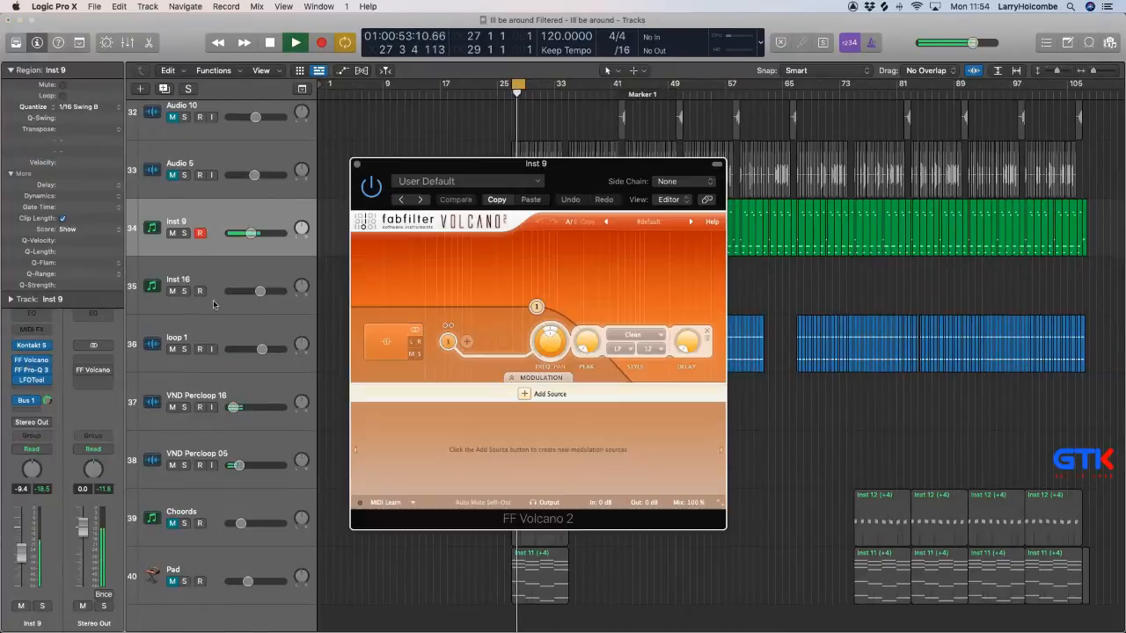
pyautogui.moveTo(550, 368); pyautogui.dragTo(549, 388)
pyautogui.click(358, 165)
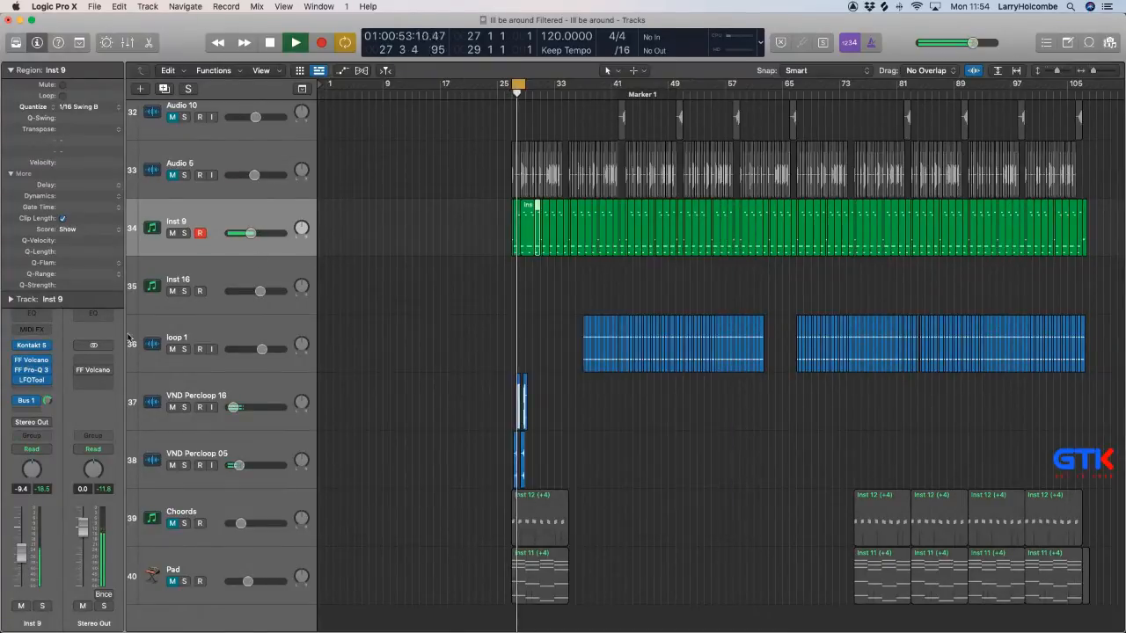
# Replace Kontakt 5 on the Inst 9 track with Massive in stereo and lower the track volume to -16.0 dB.
pyautogui.press('space')
pyautogui.click(46, 344)
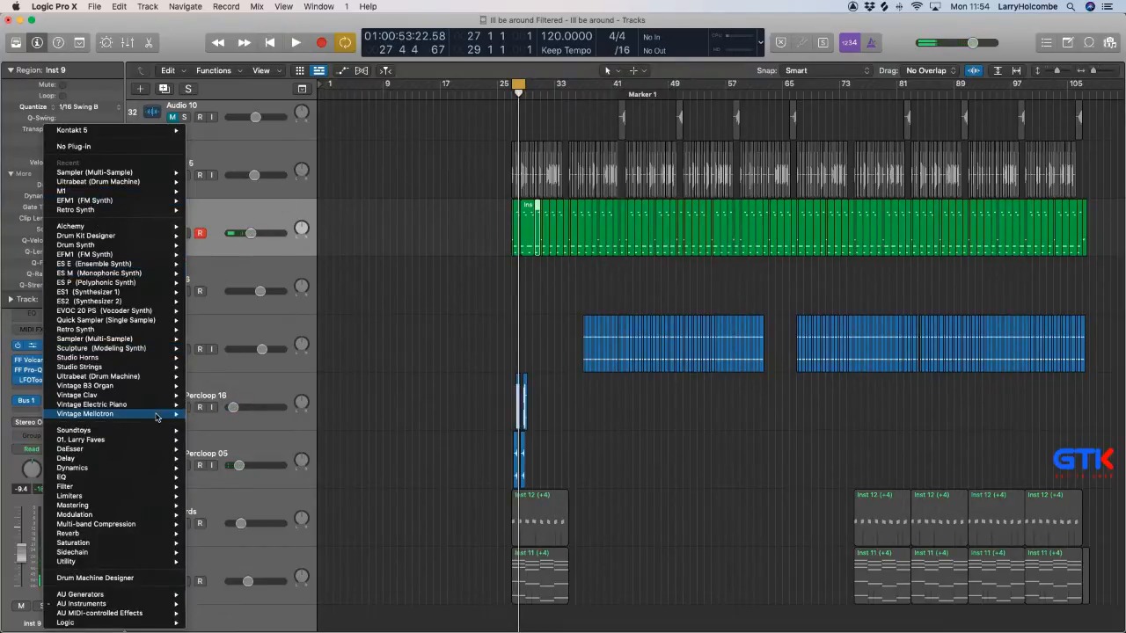
pyautogui.moveTo(128, 605)
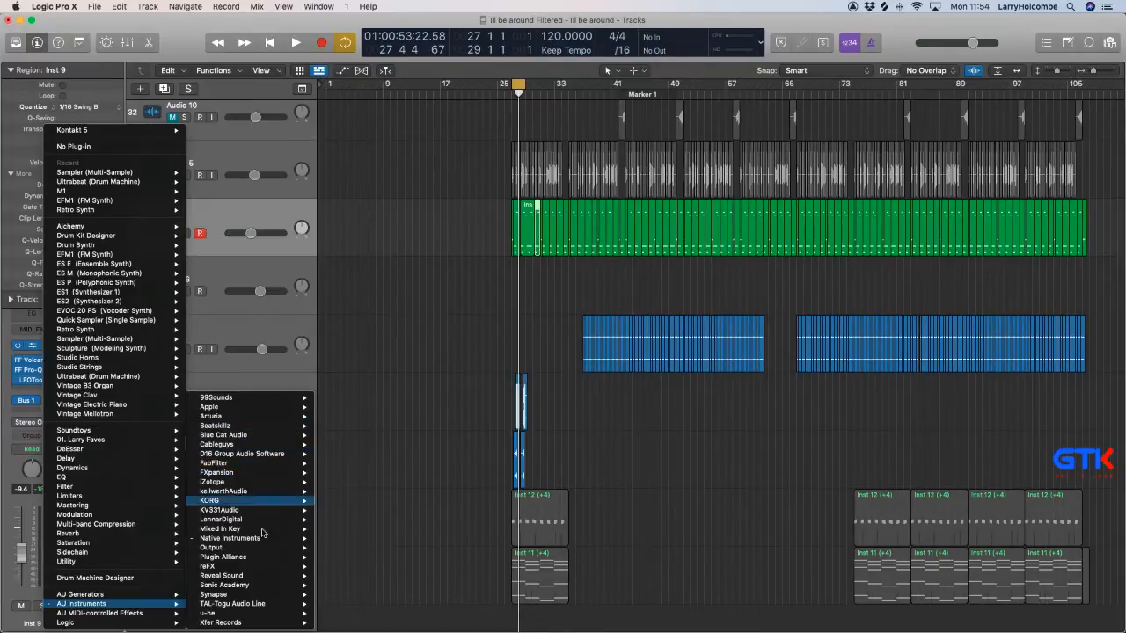
pyautogui.moveTo(268, 538)
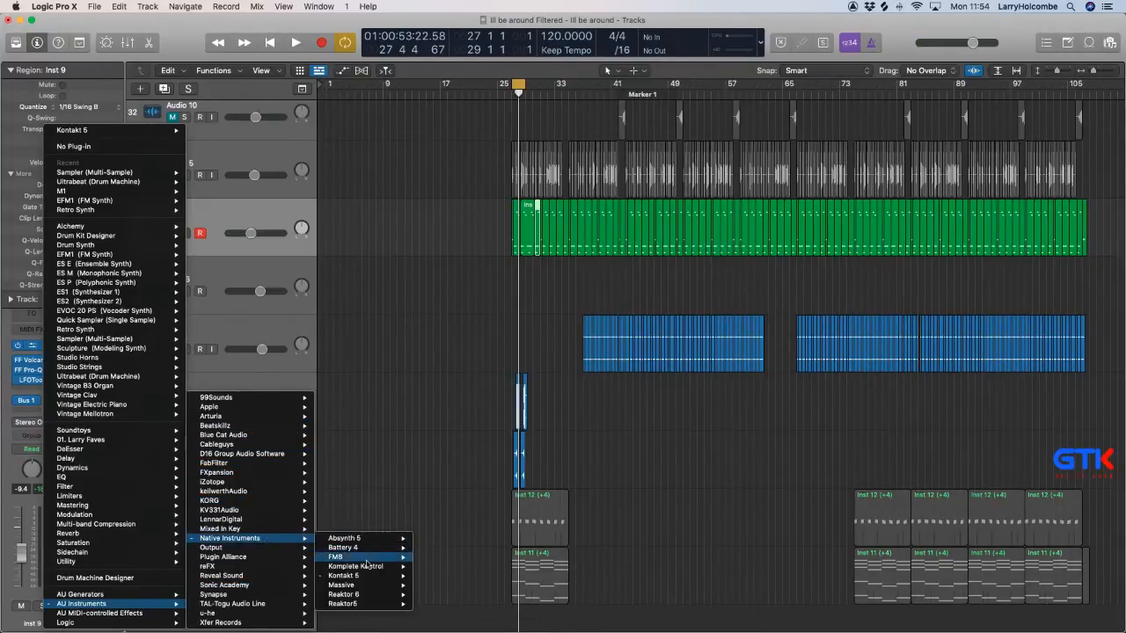
pyautogui.moveTo(366, 577)
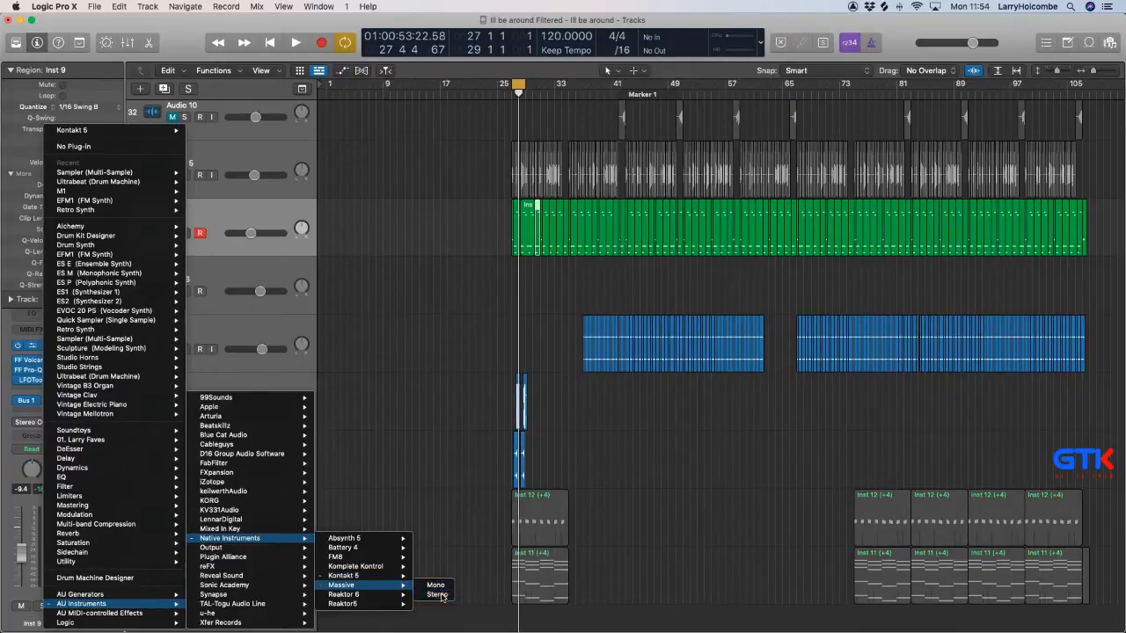
pyautogui.click(431, 595)
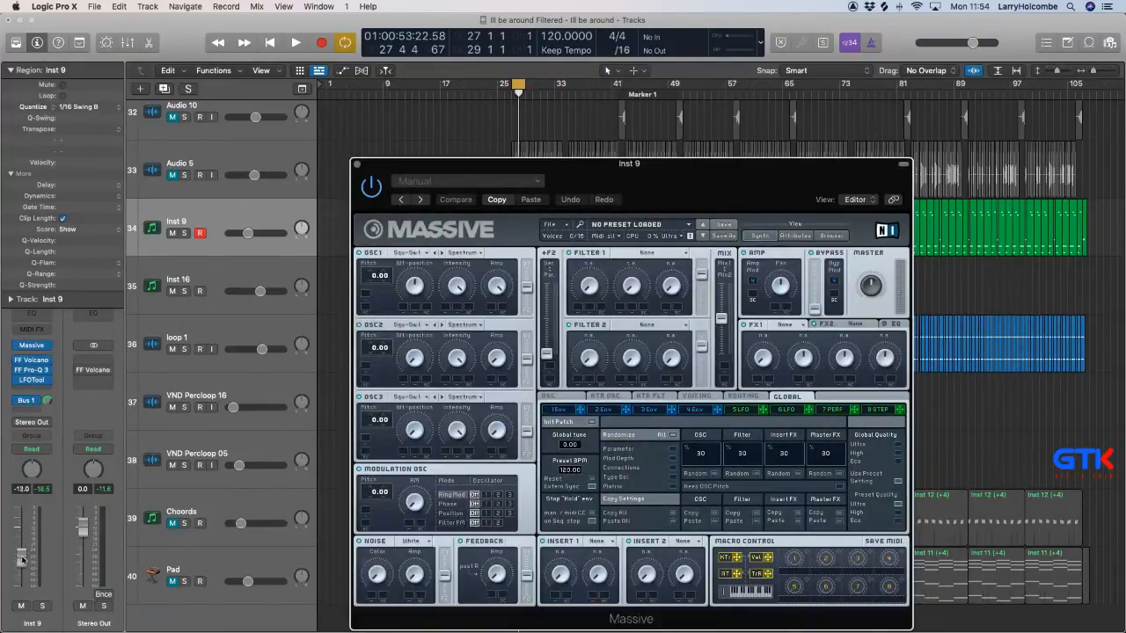
pyautogui.press('space')
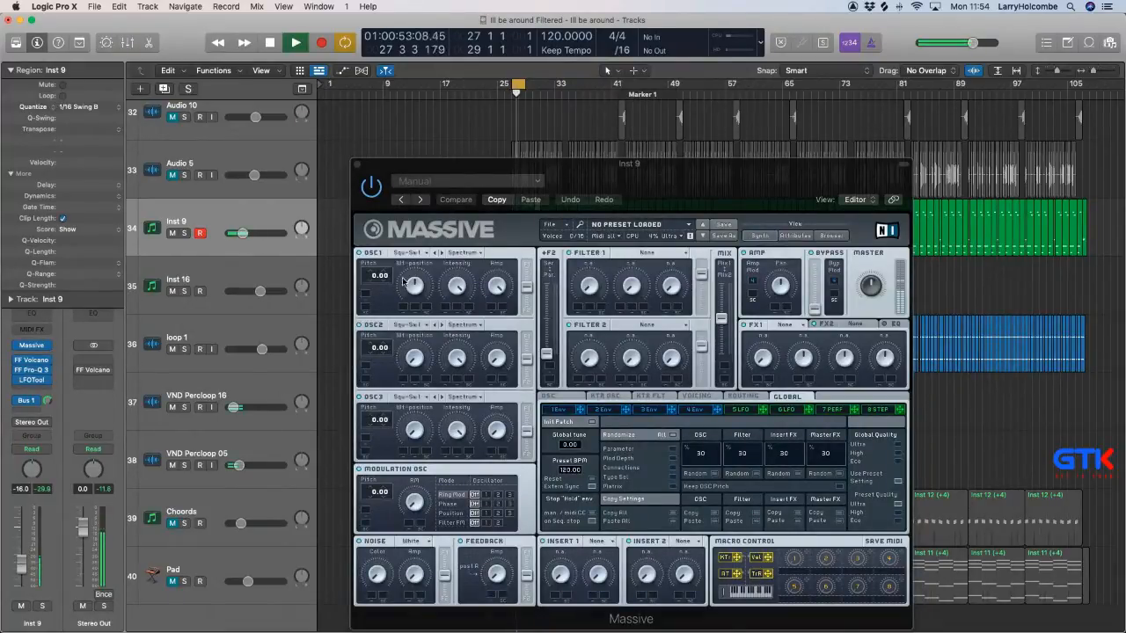
# Set oscillator 1's pitch to -12.00 and the Filter 1 type to Lowpass 4 in Massive.
pyautogui.moveTo(374, 276); pyautogui.dragTo(375, 323)
pyautogui.moveTo(516, 160); pyautogui.dragTo(448, 105)
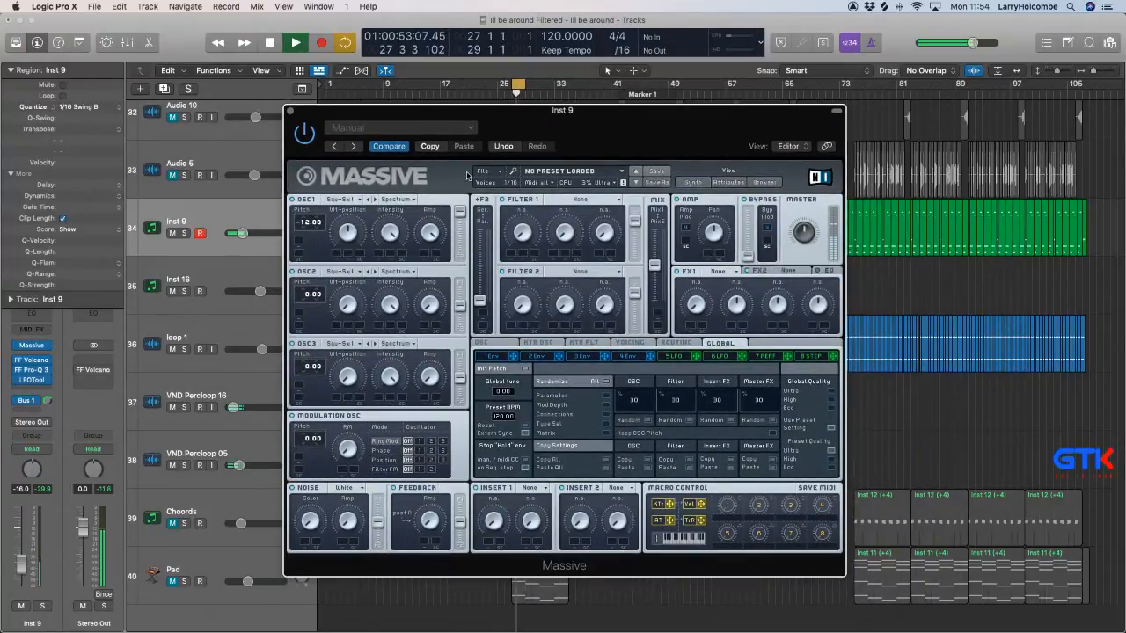
pyautogui.click(580, 200)
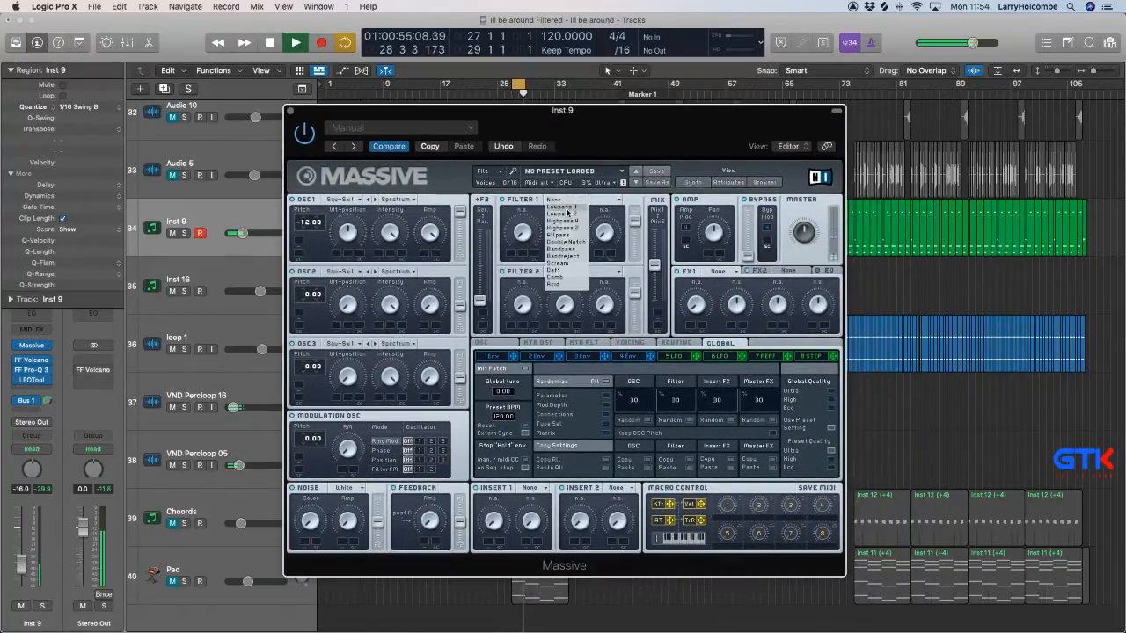
pyautogui.click(568, 212)
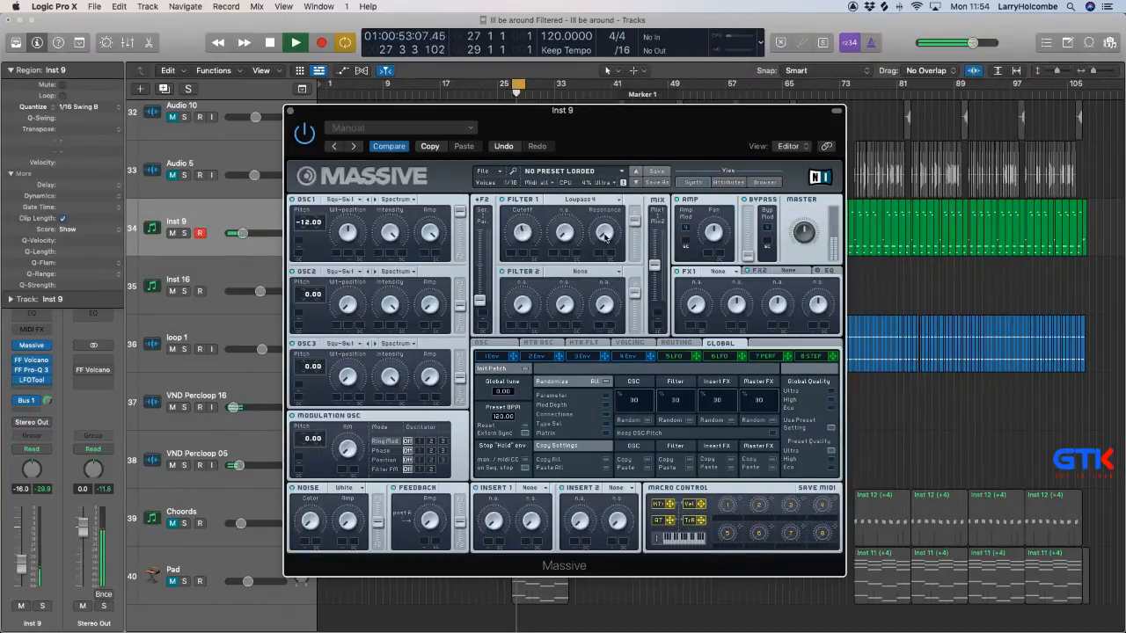
# Lengthen envelope 4's release and set the voicing to Monophon with the Legato trigger.
pyautogui.click(635, 358)
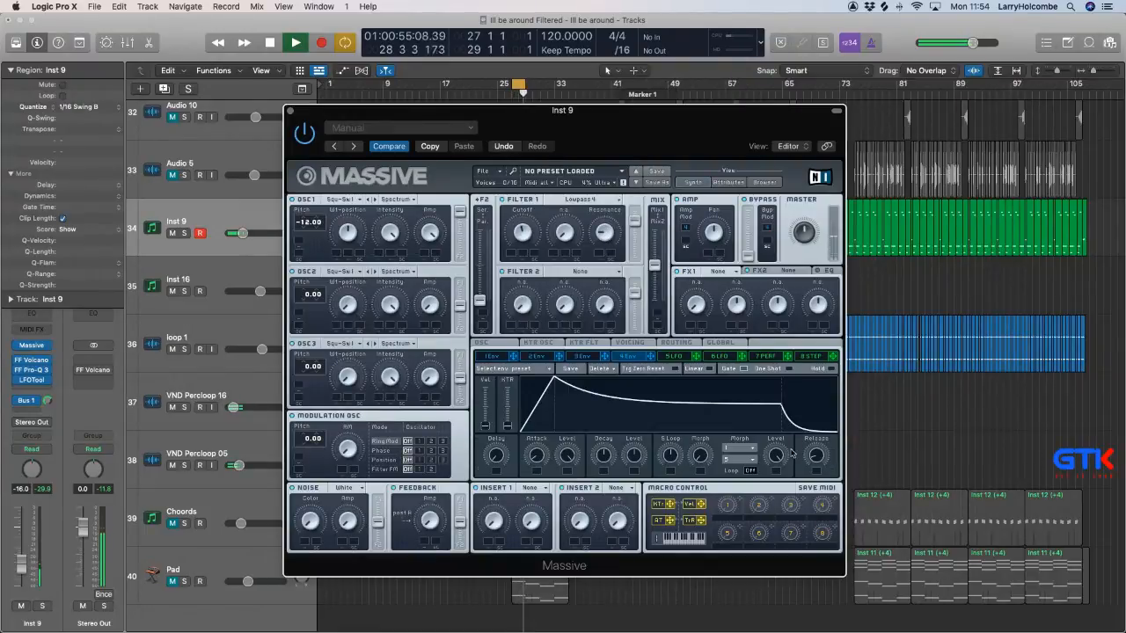
pyautogui.moveTo(815, 447); pyautogui.dragTo(819, 425)
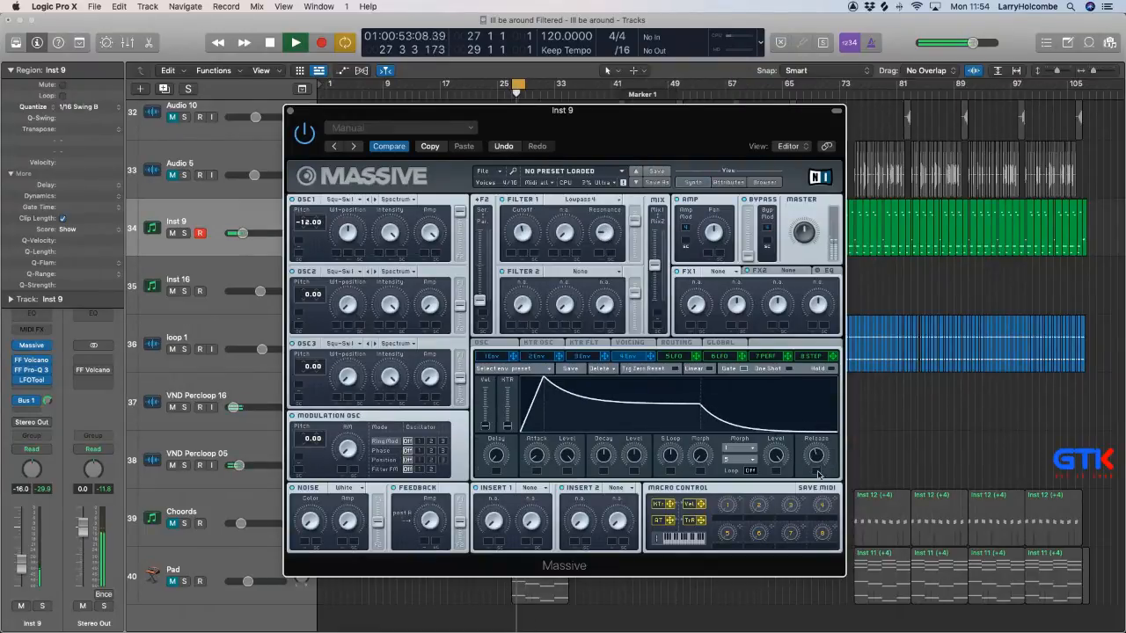
pyautogui.click(492, 344)
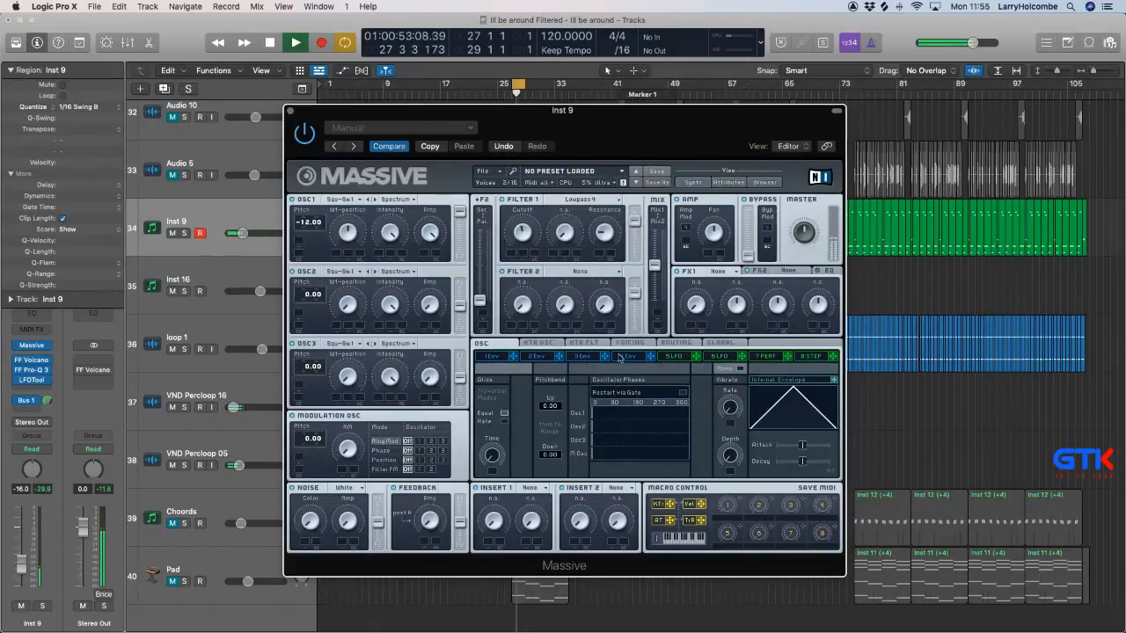
pyautogui.click(629, 344)
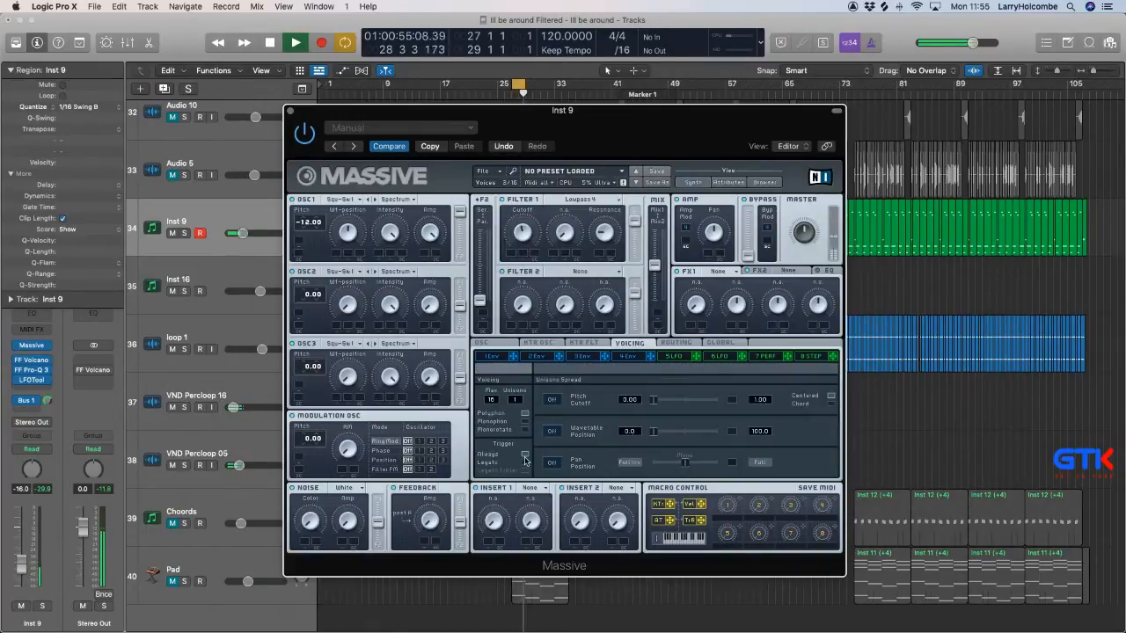
pyautogui.click(525, 421)
pyautogui.click(526, 463)
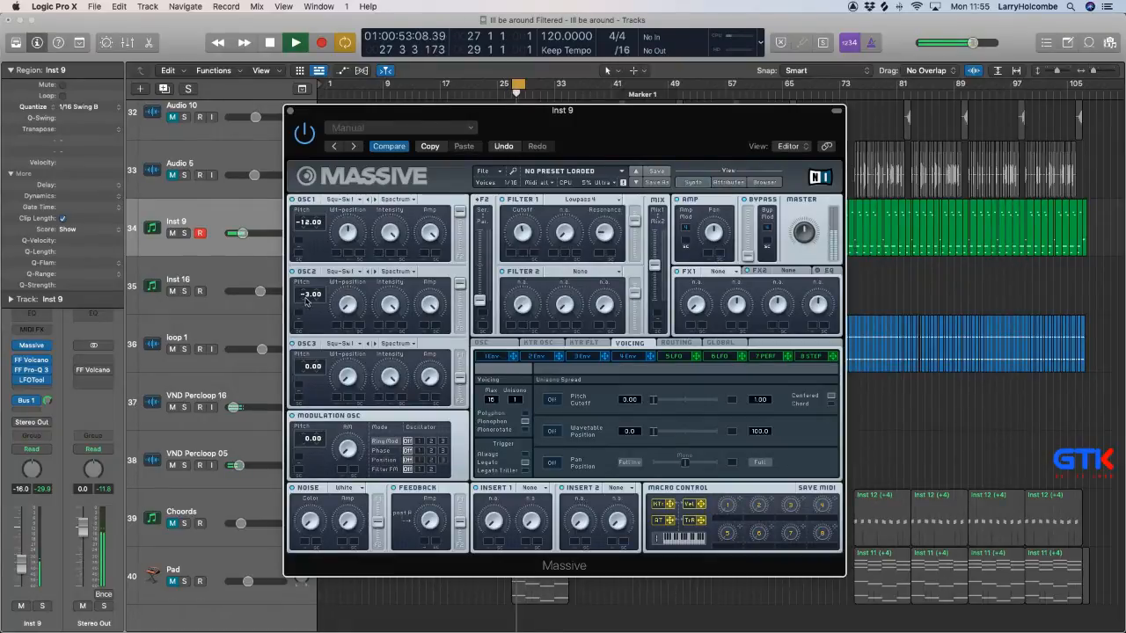
# Set oscillator 2's pitch to -24.00 and reshape the envelopes with a minimal decay level on envelope 1 and a shorter release on envelope 4.
pyautogui.moveTo(304, 297); pyautogui.dragTo(306, 310)
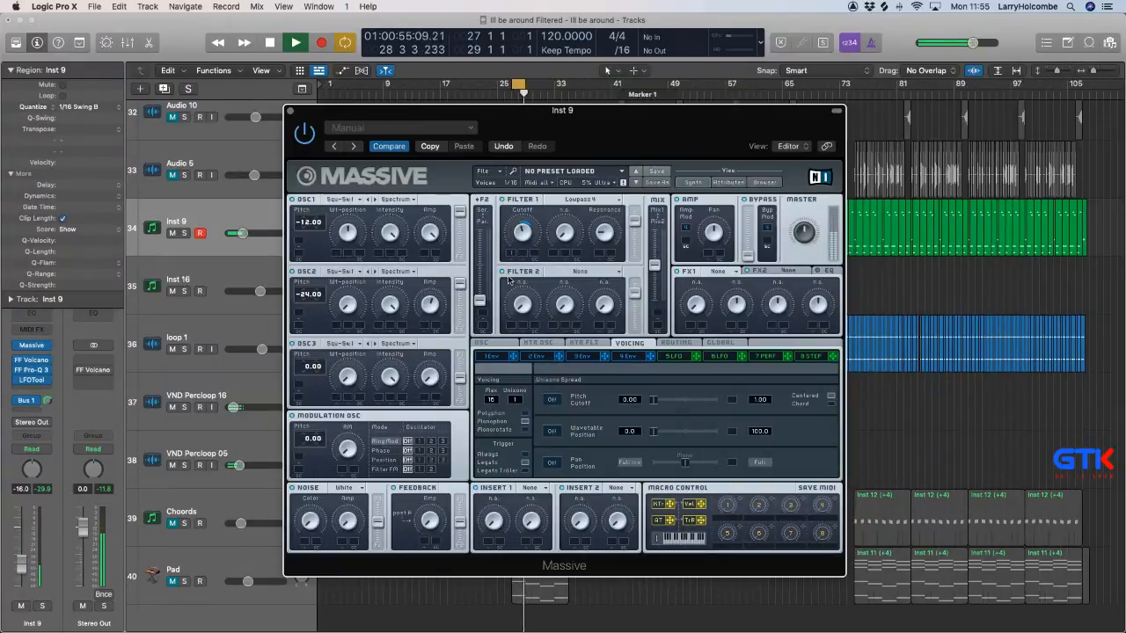
pyautogui.click(493, 355)
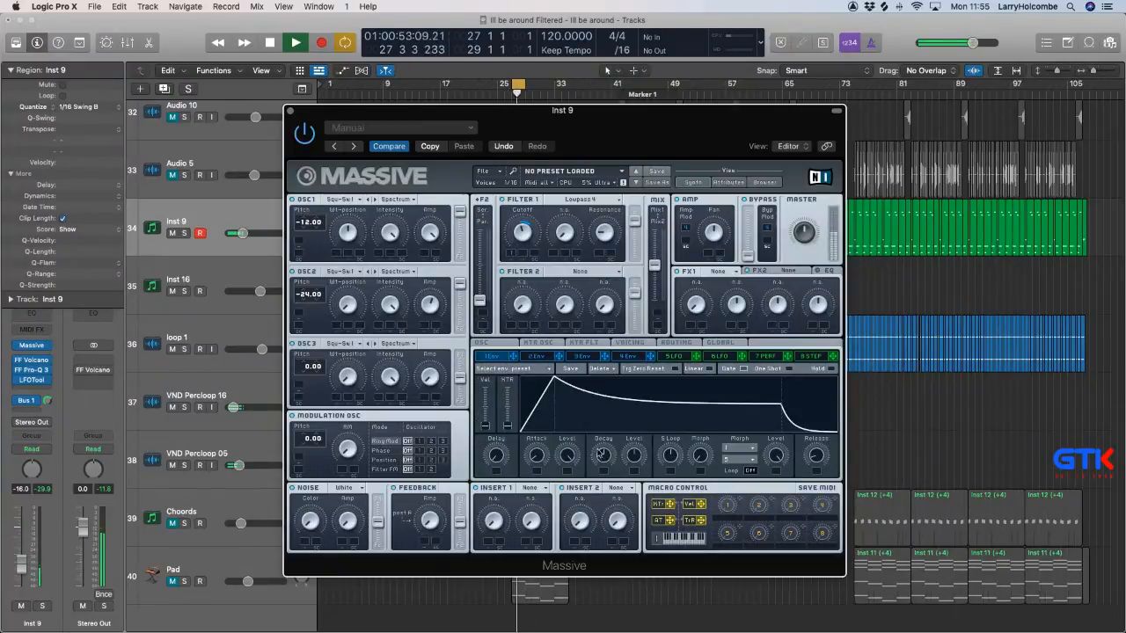
pyautogui.moveTo(633, 456); pyautogui.dragTo(634, 501)
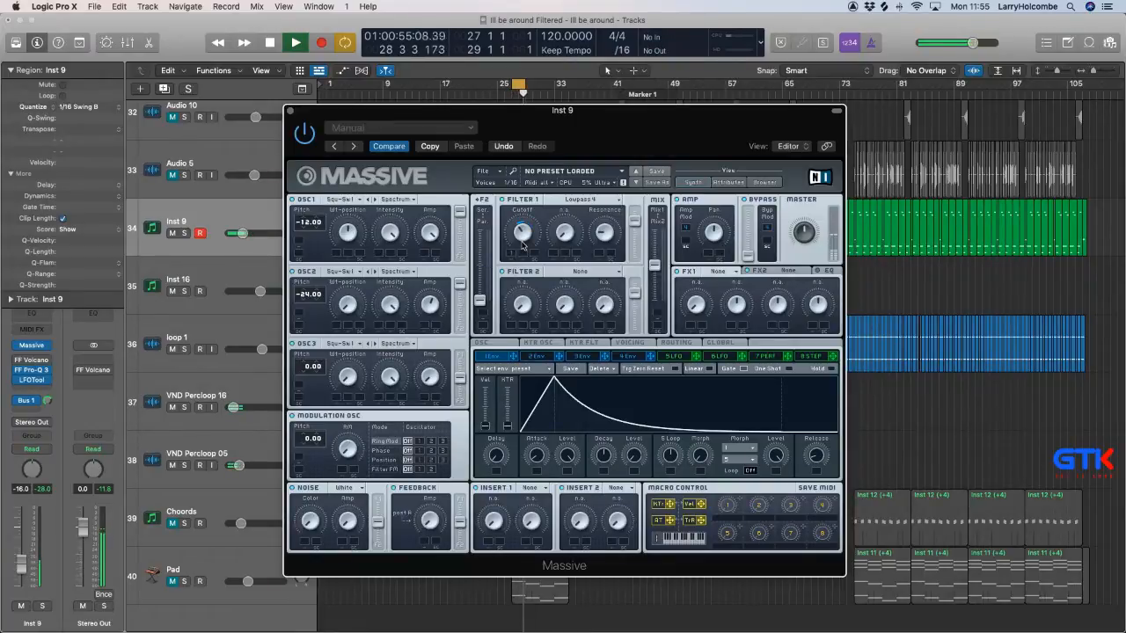
pyautogui.click(627, 356)
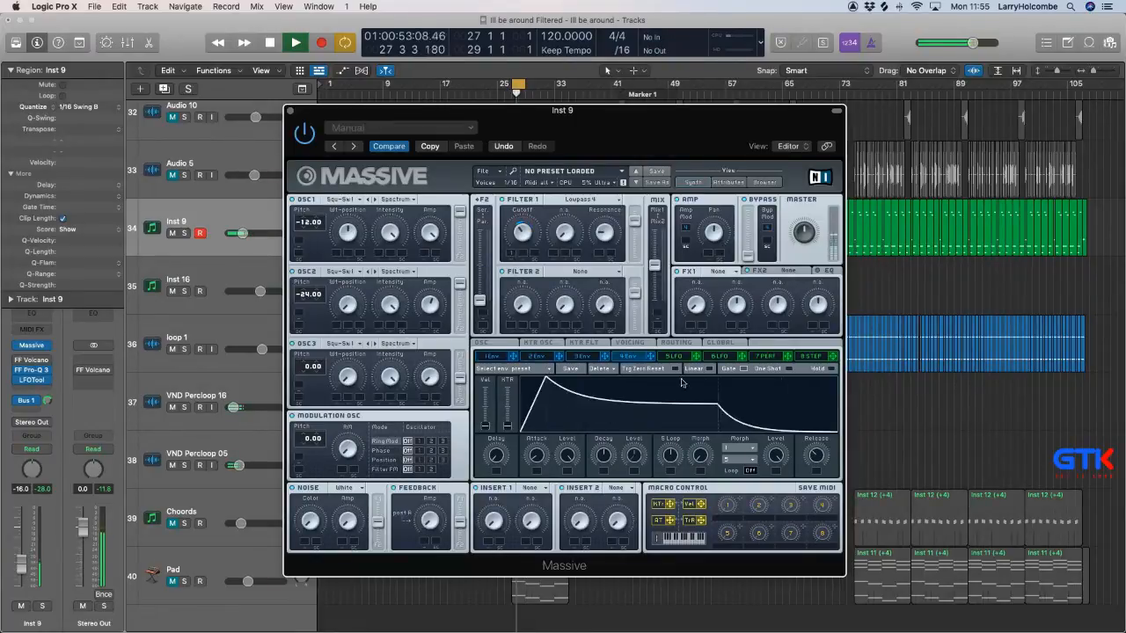
pyautogui.moveTo(819, 456); pyautogui.dragTo(818, 461)
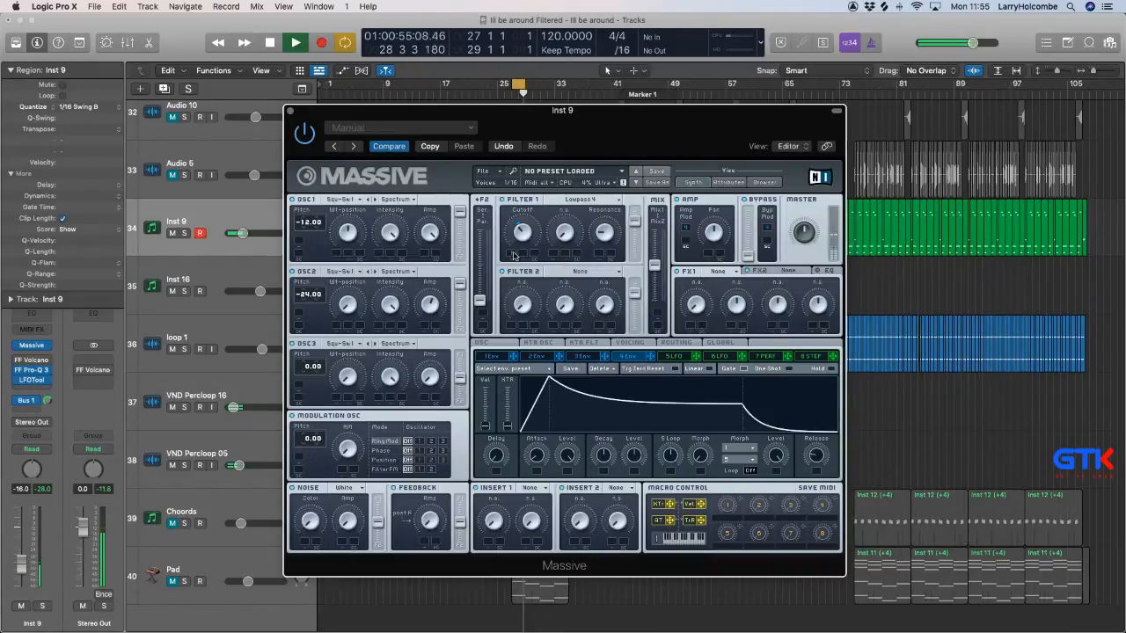
# Bypass FF Volcano, FF Pro-Q 3 and the Bus 1 send on Inst 9, lower oscillator 2's amp and close Massive.
pyautogui.press('space')
pyautogui.press('space')
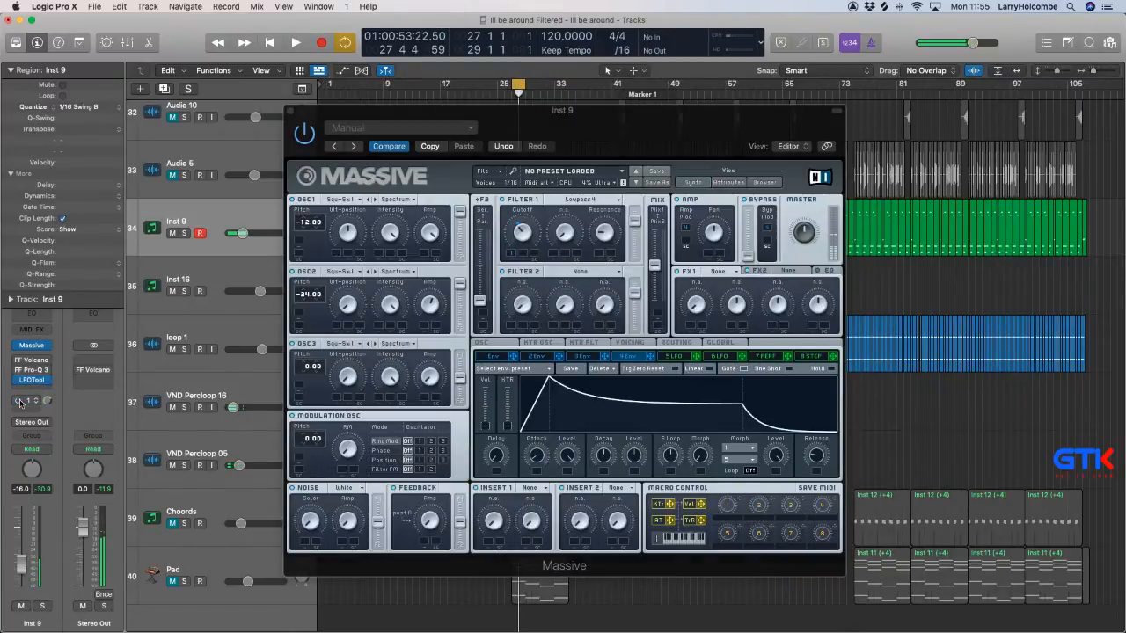
pyautogui.press('space')
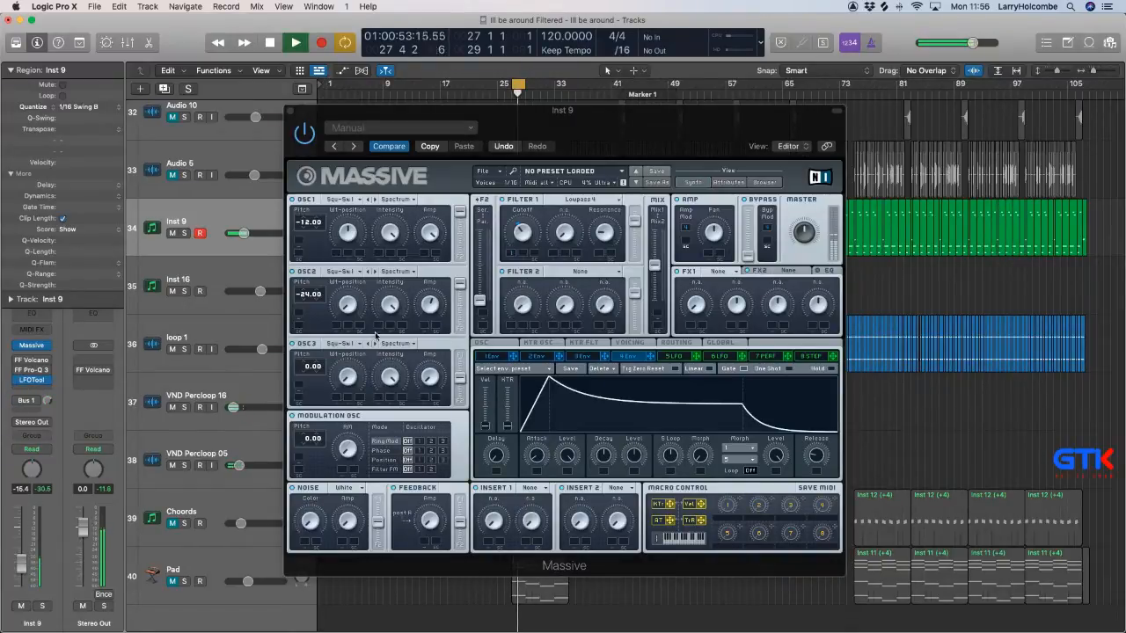
pyautogui.click(429, 308)
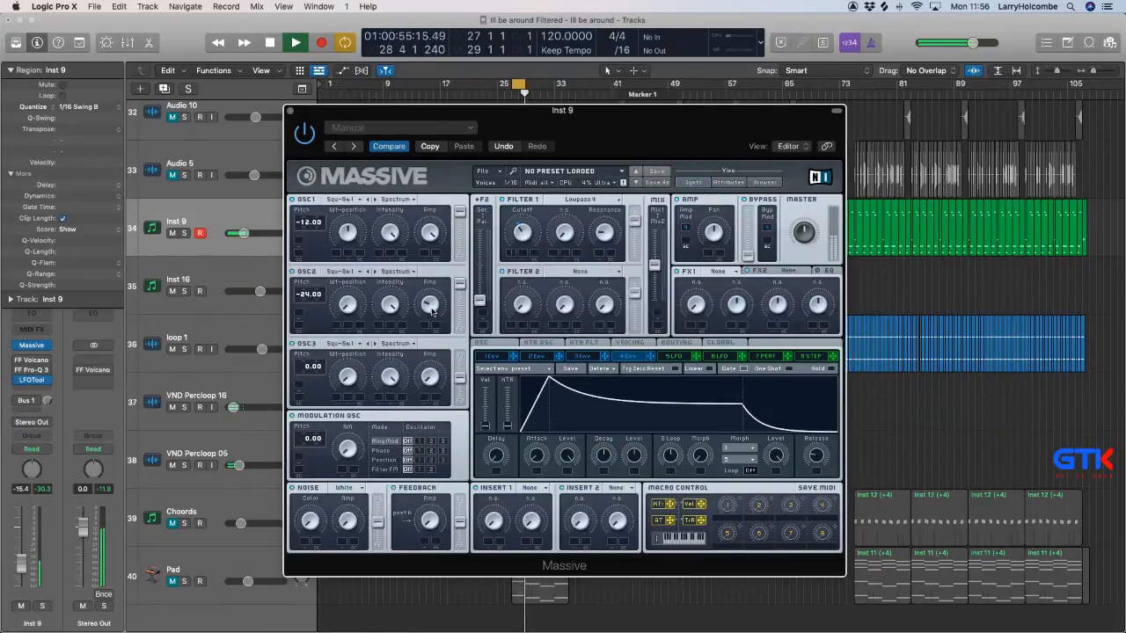
pyautogui.click(291, 112)
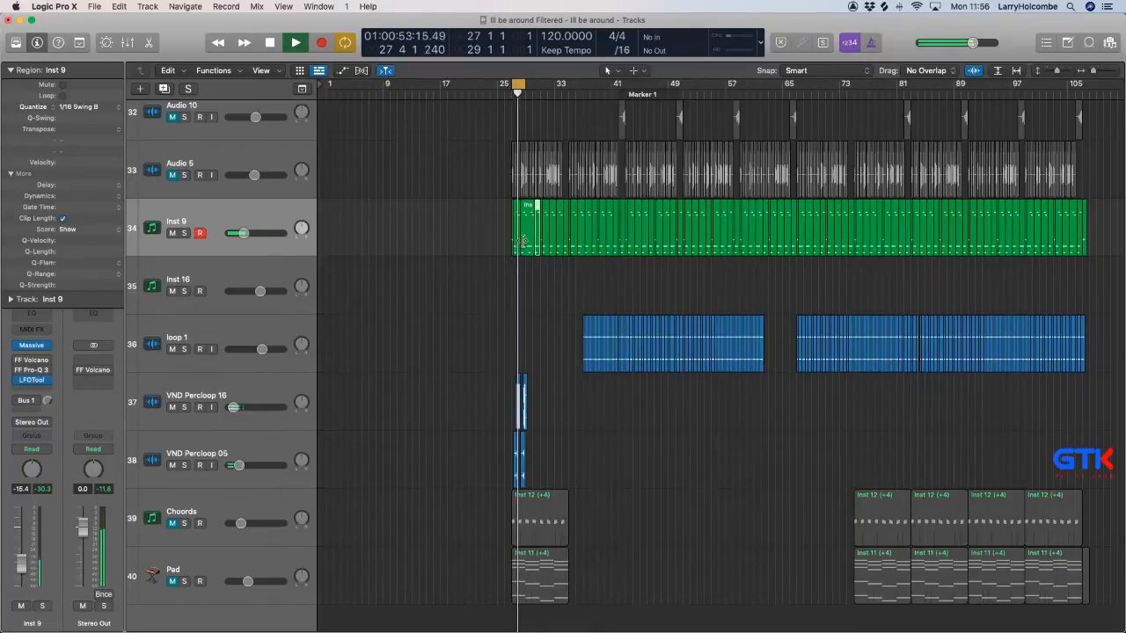
# Join the first Inst 9 regions from bar 27 to about bar 31 and open the joined region in the Piano Roll.
pyautogui.press('z')
pyautogui.keyDown('shift'); pyautogui.click(663, 242); pyautogui.keyUp('shift')
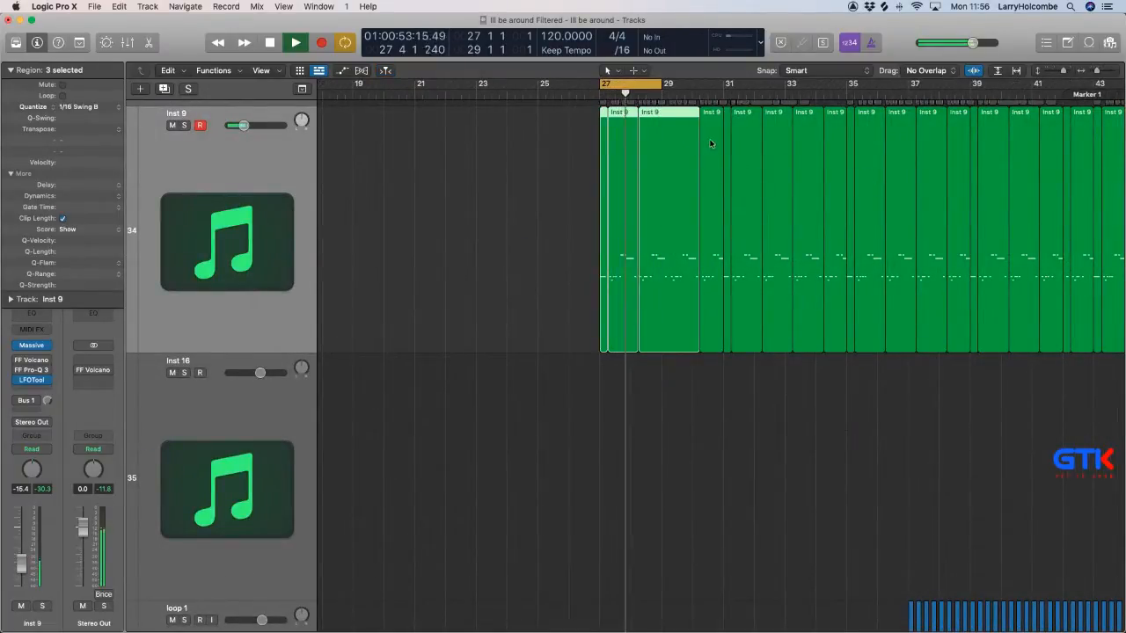
pyautogui.press('super+j')
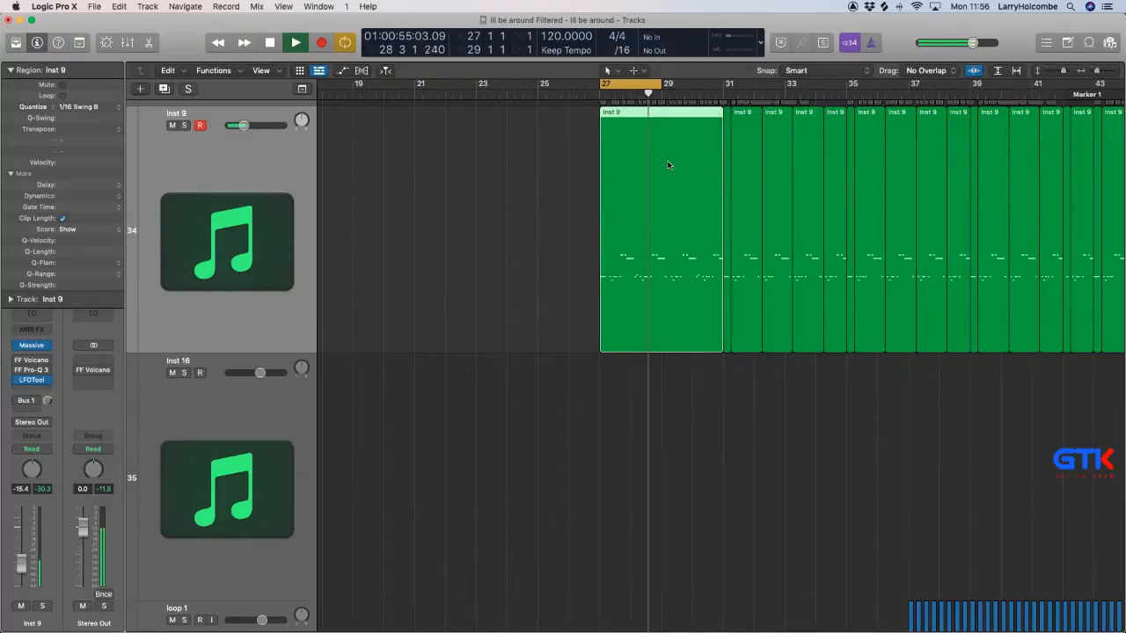
pyautogui.doubleClick(641, 238)
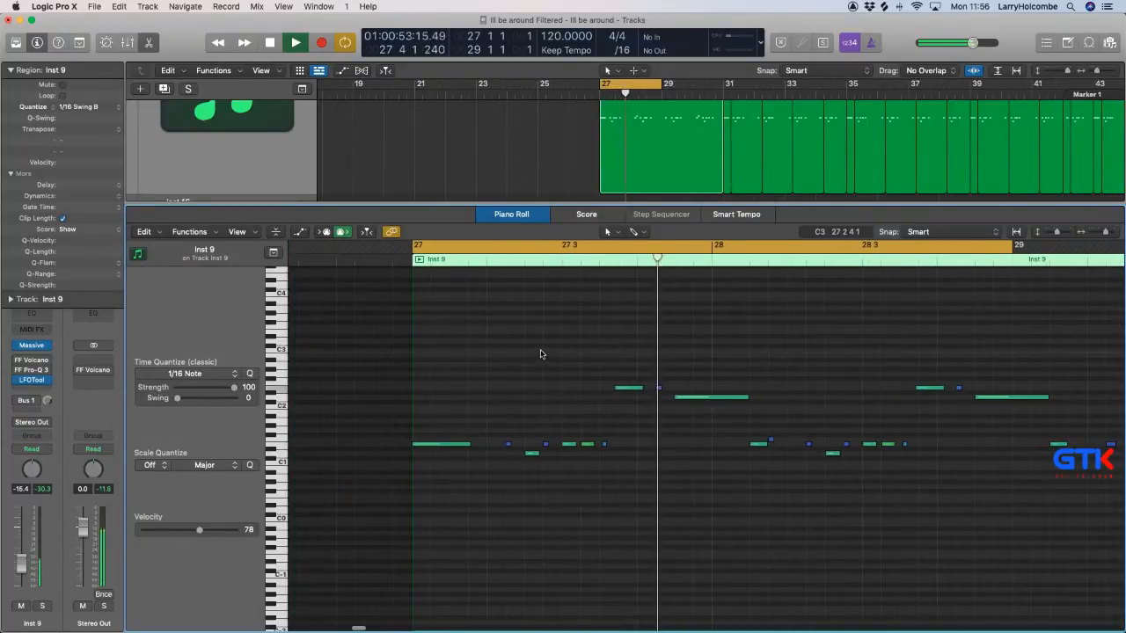
# Transpose the six higher notes between bars 27 and 29 down one octave and close the Piano Roll.
pyautogui.moveTo(540, 352); pyautogui.dragTo(1041, 425)
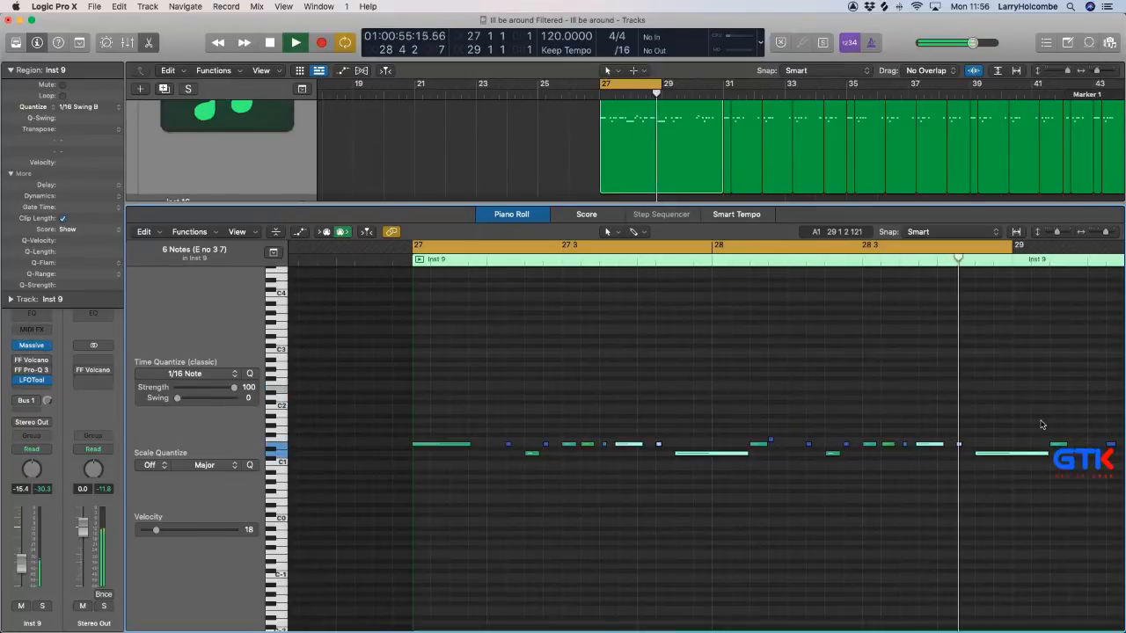
pyautogui.press('p')
pyautogui.scroll(2, 860, 377)
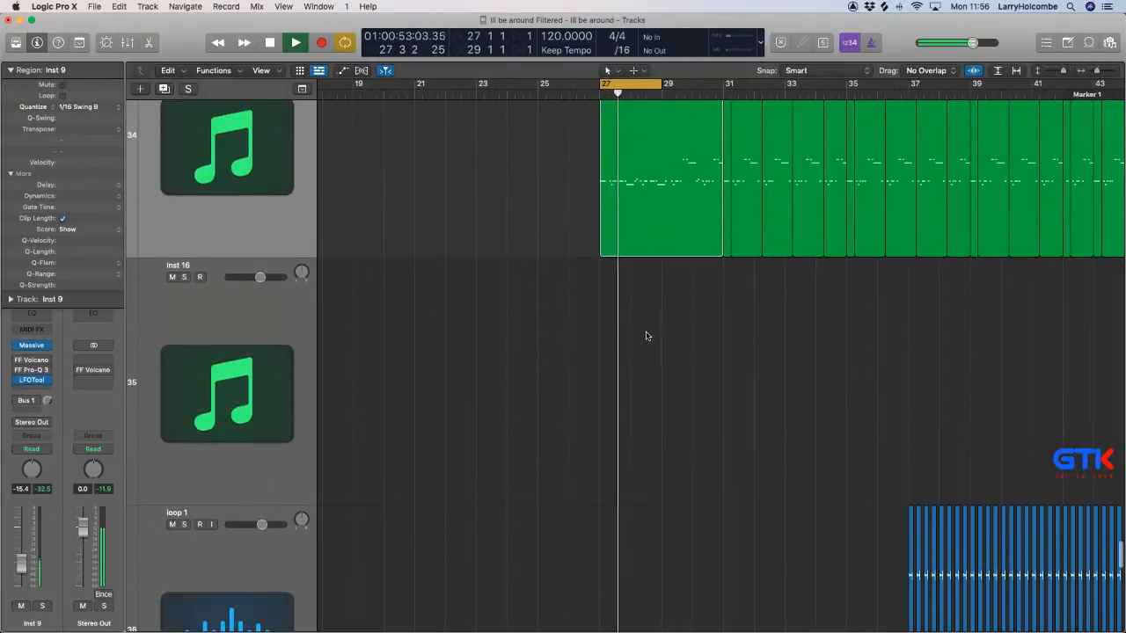
# Review the Massive settings on the Inst 9 track and close the plug-in.
pyautogui.press('super+Left')
pyautogui.press('super+Up')
pyautogui.press('super+Up')
pyautogui.press('super+Up')
pyautogui.press('super+Up')
pyautogui.press('super+Up')
pyautogui.press('super+Up')
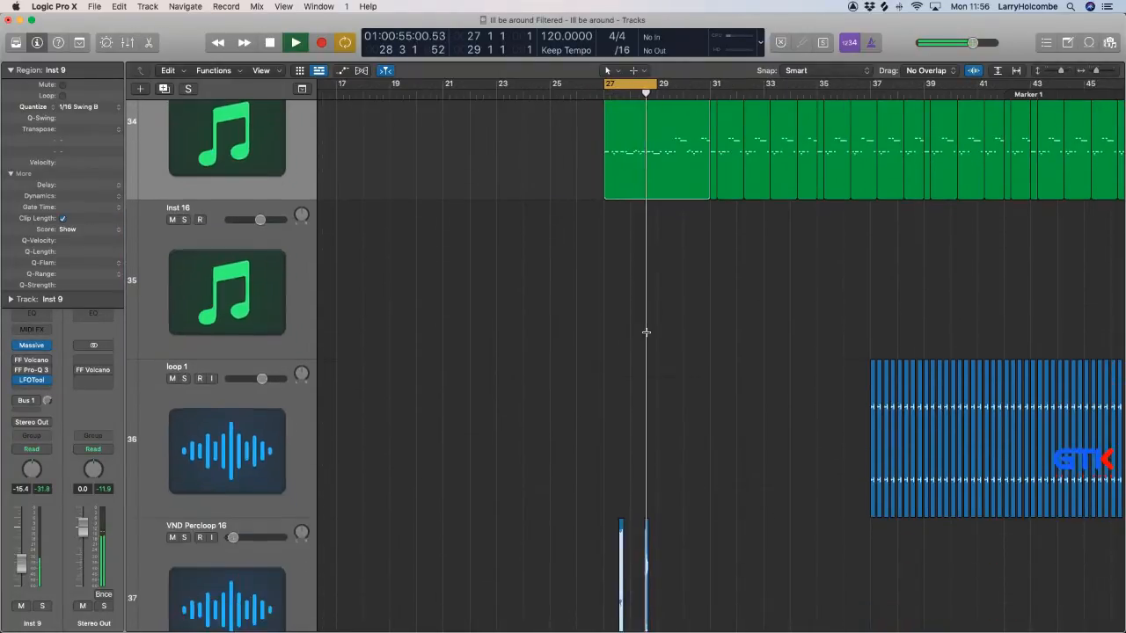
pyautogui.scroll(3, 591, 314)
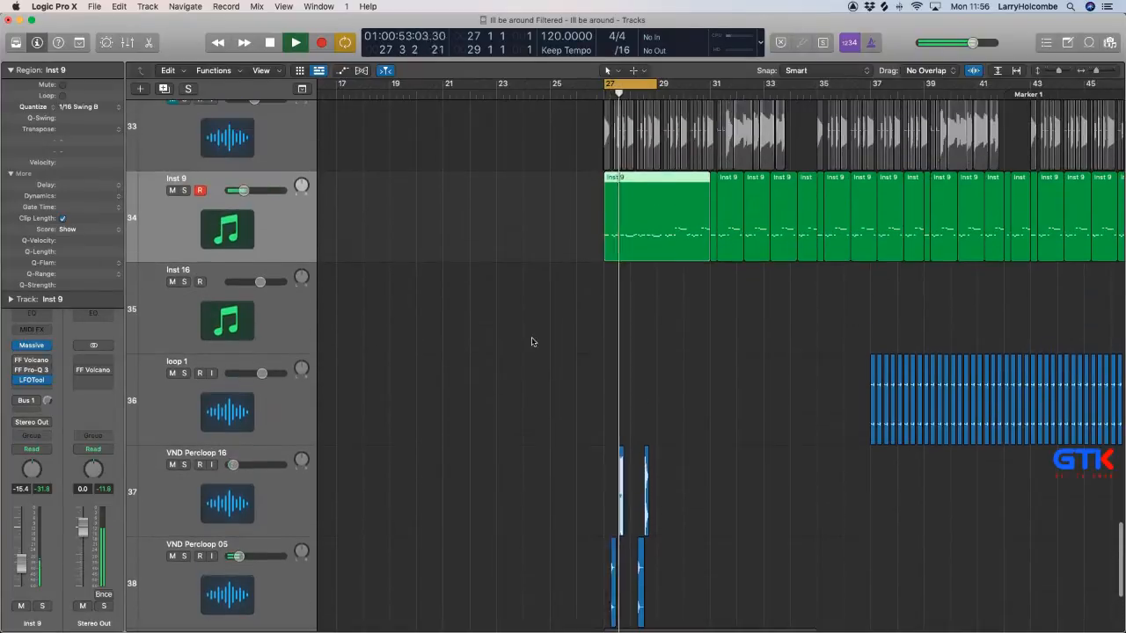
pyautogui.click(31, 345)
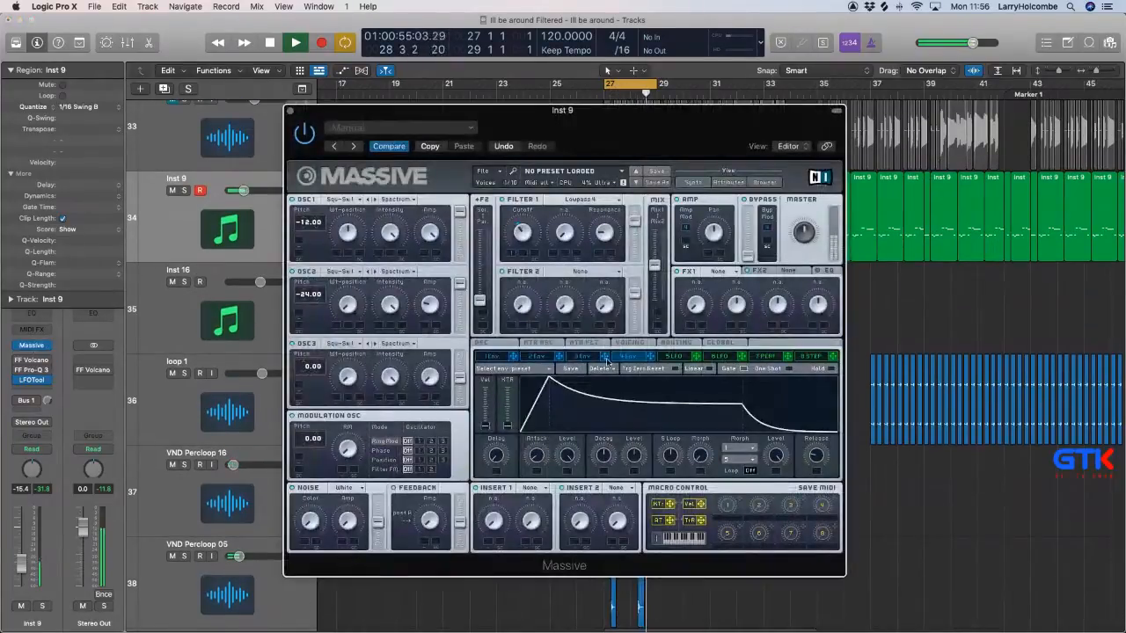
pyautogui.click(290, 110)
# Extend all notes in the joined Inst 9 region at bar 27 so they play legato, and close the Piano Roll.
pyautogui.click(547, 196)
pyautogui.doubleClick(620, 191)
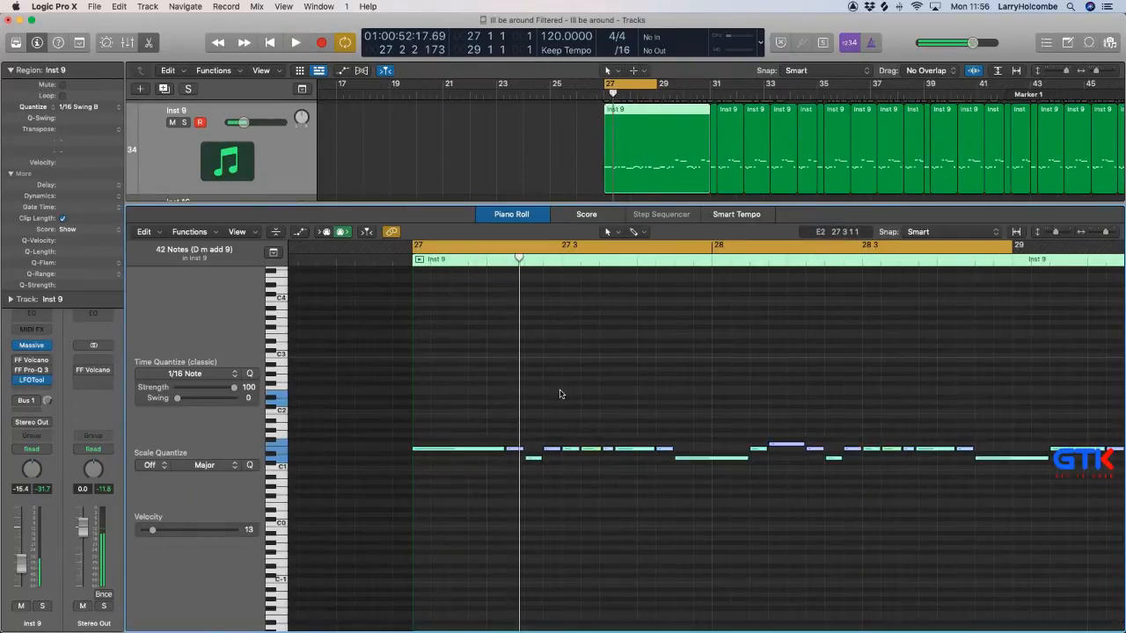
pyautogui.press('e')
pyautogui.scroll(2, 578, 387)
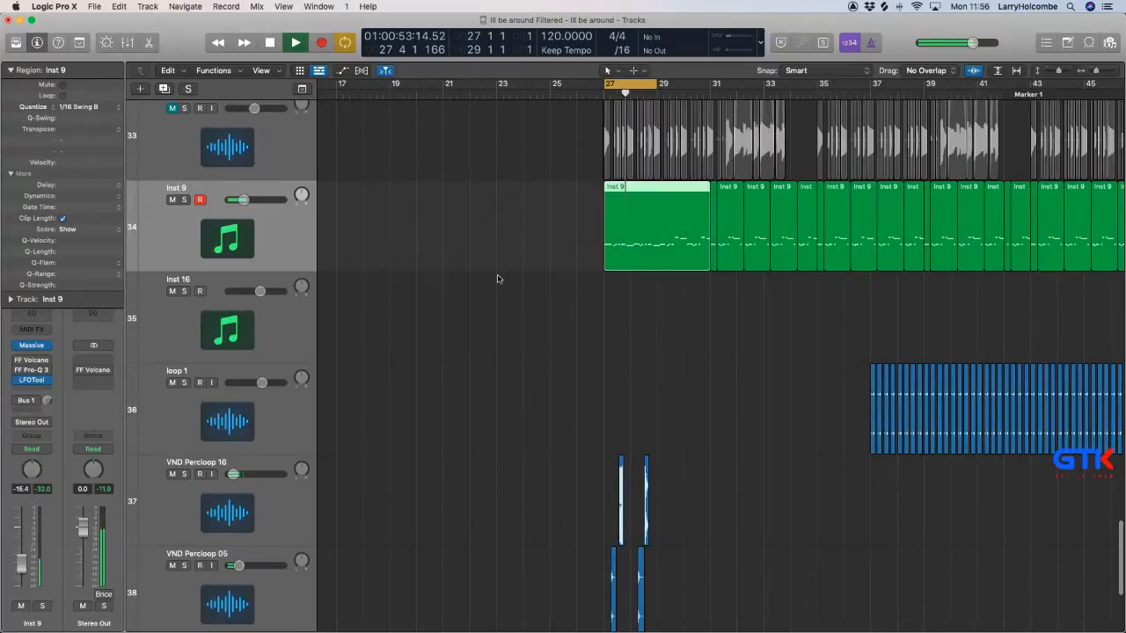
# Lower the decay level and shorten the release of envelope 4 in Inst 9's Massive, close the plug-in and stop playback.
pyautogui.press('x')
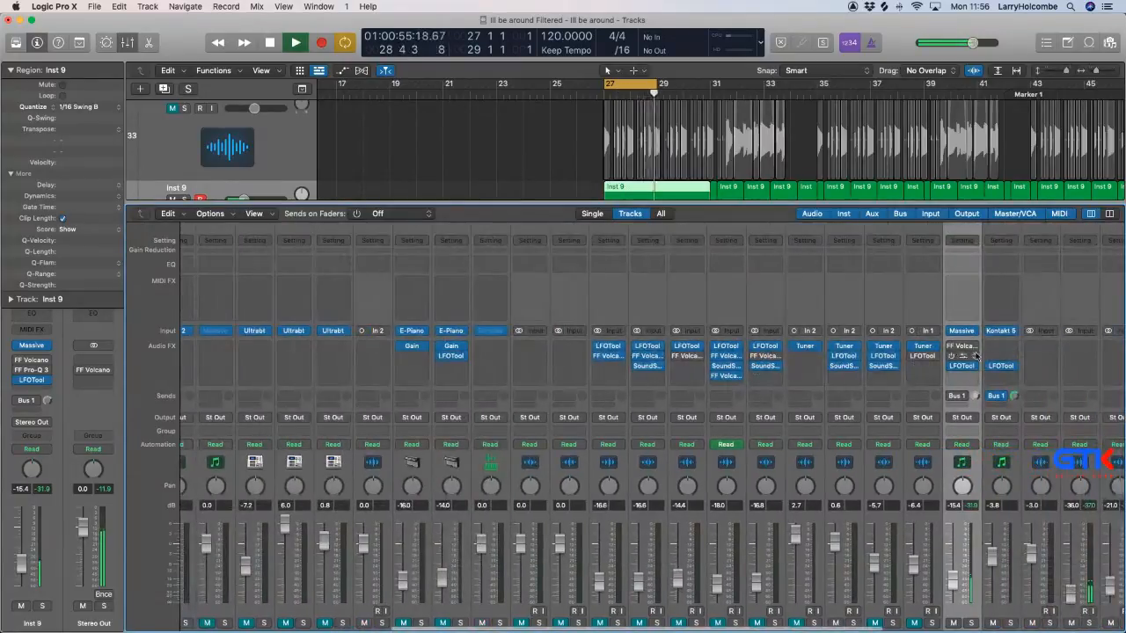
pyautogui.click(962, 332)
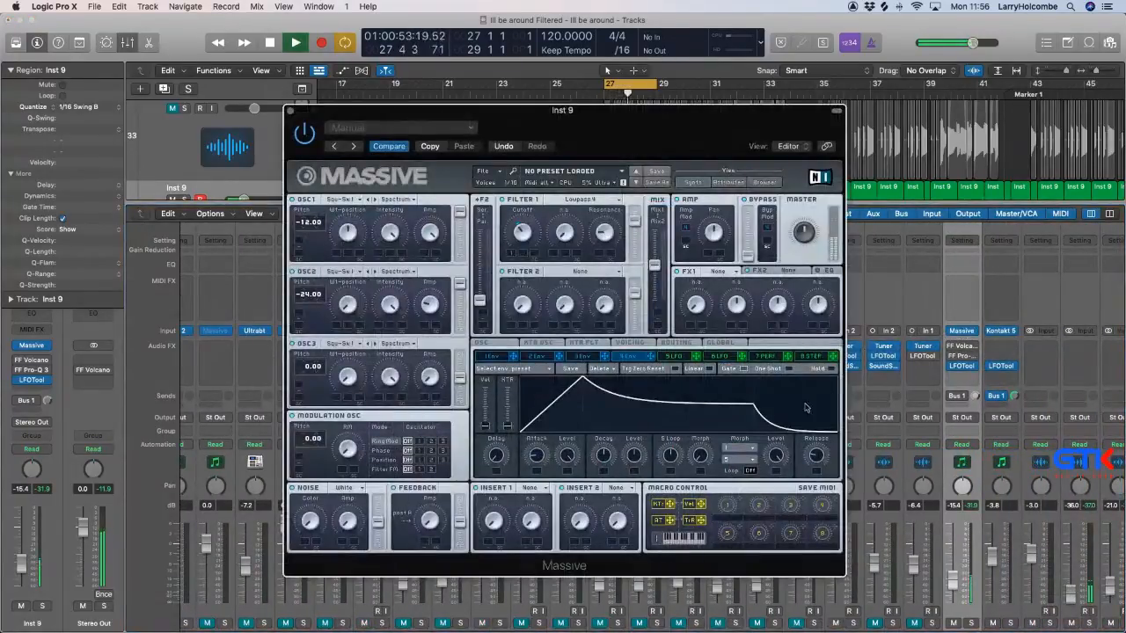
pyautogui.moveTo(635, 455); pyautogui.dragTo(635, 461)
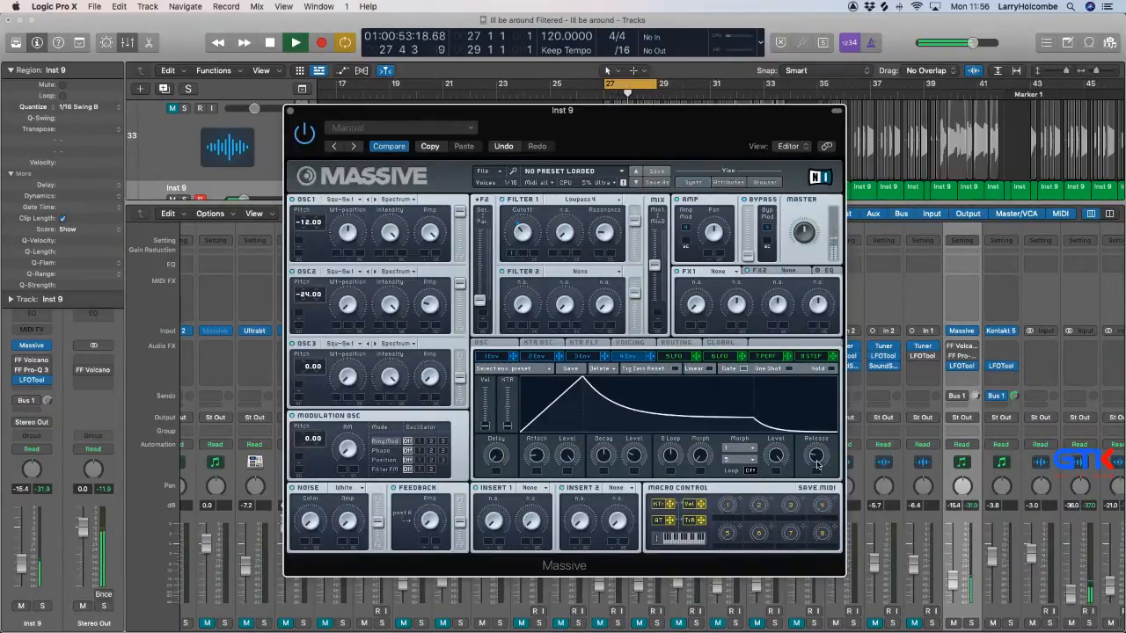
pyautogui.moveTo(816, 464); pyautogui.dragTo(817, 474)
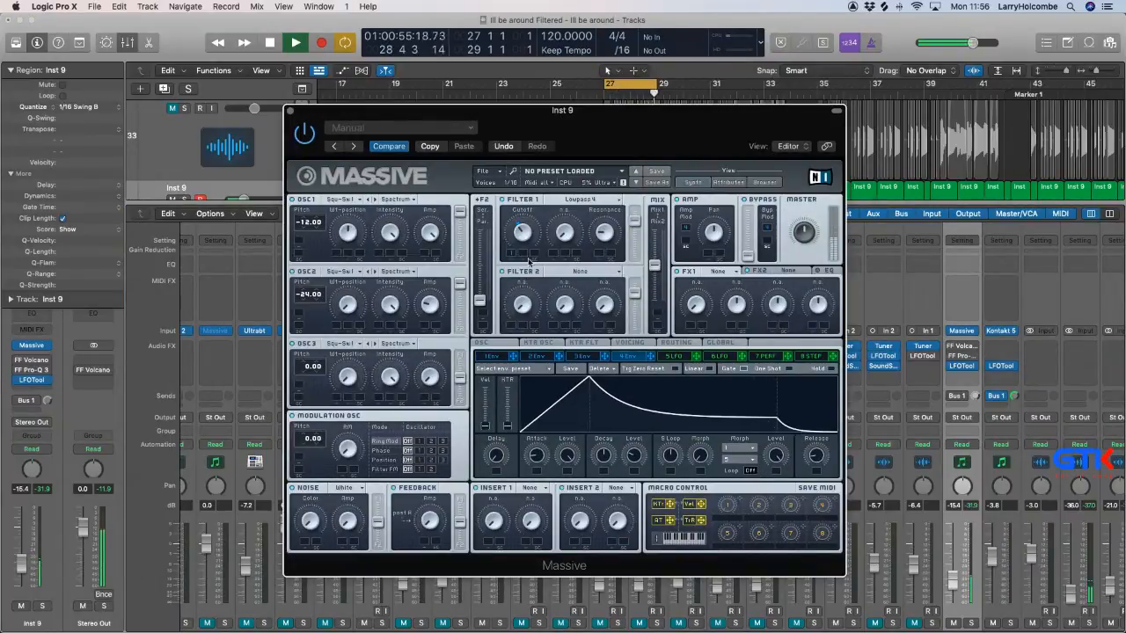
pyautogui.click(291, 112)
pyautogui.click(446, 146)
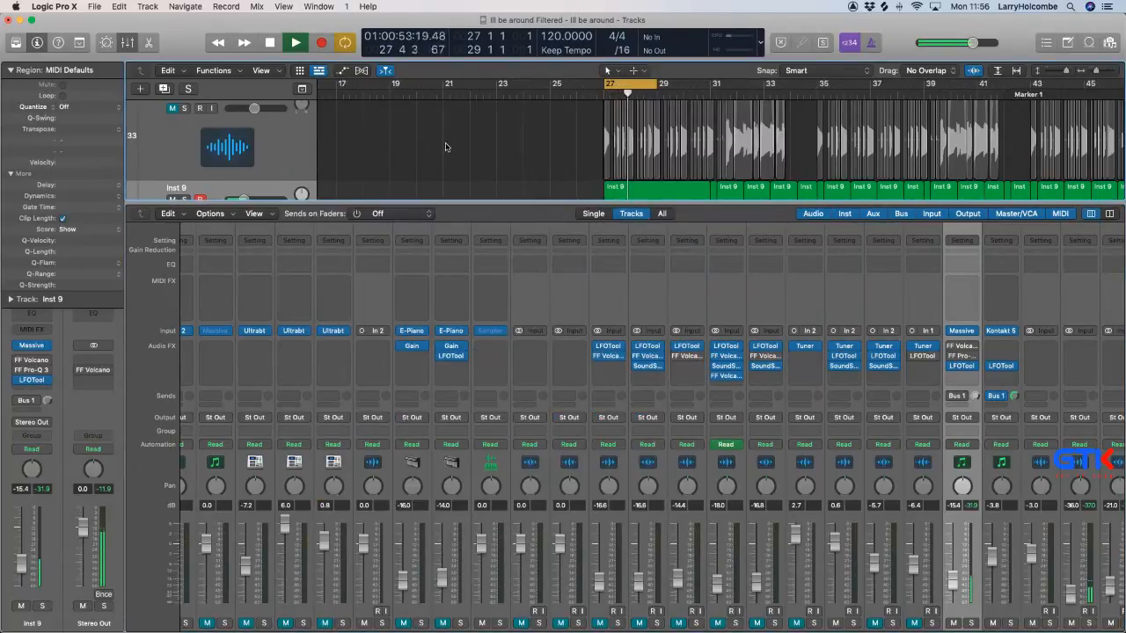
pyautogui.press('space')
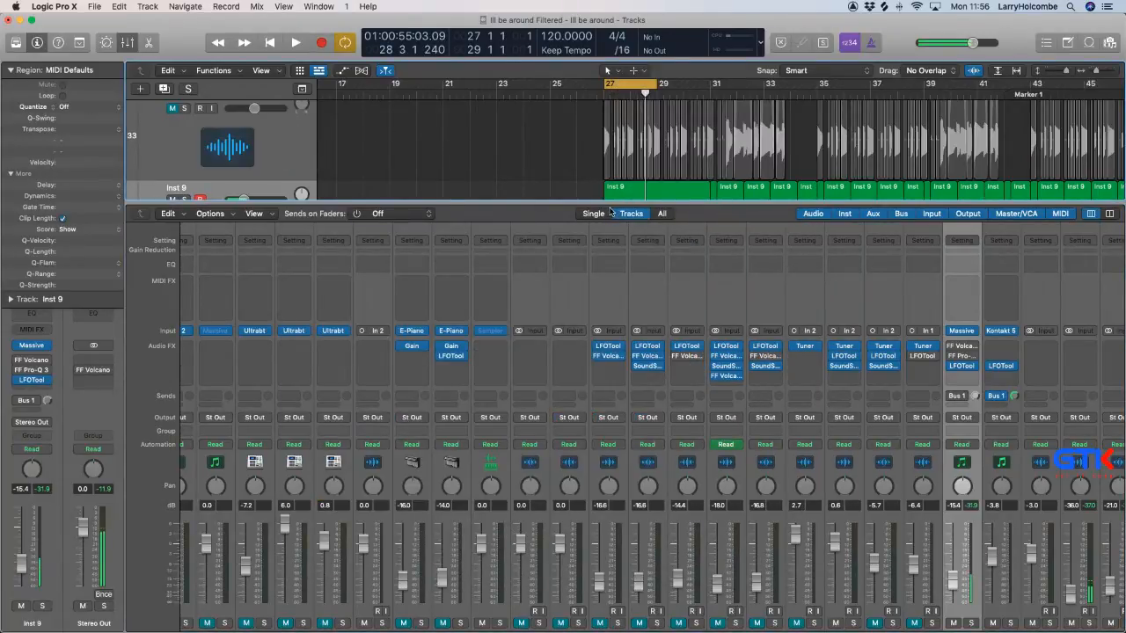
# Lengthen envelope 4's release in Inst 9's Massive during playback, and close both the plug-in and the Mixer.
pyautogui.click(962, 330)
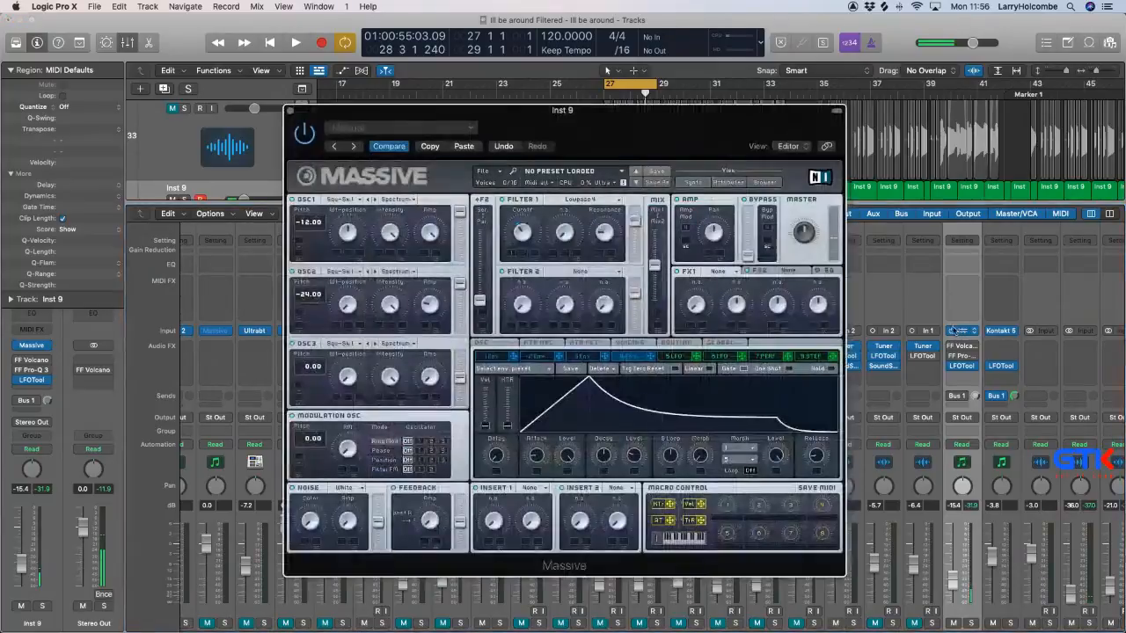
pyautogui.press('space')
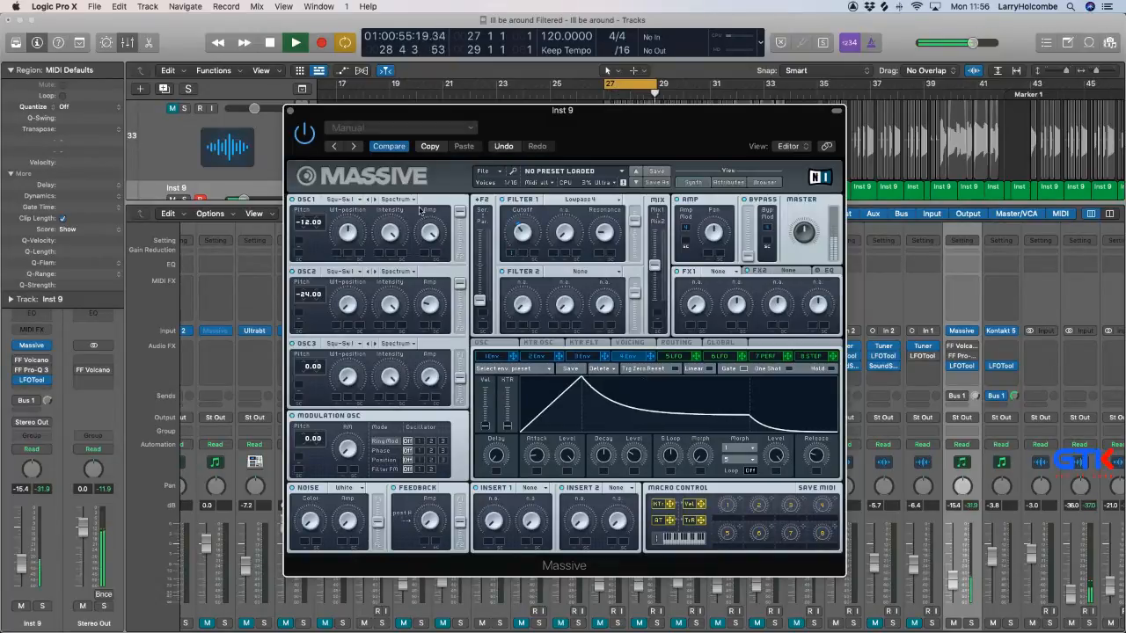
pyautogui.click(291, 113)
pyautogui.press('x')
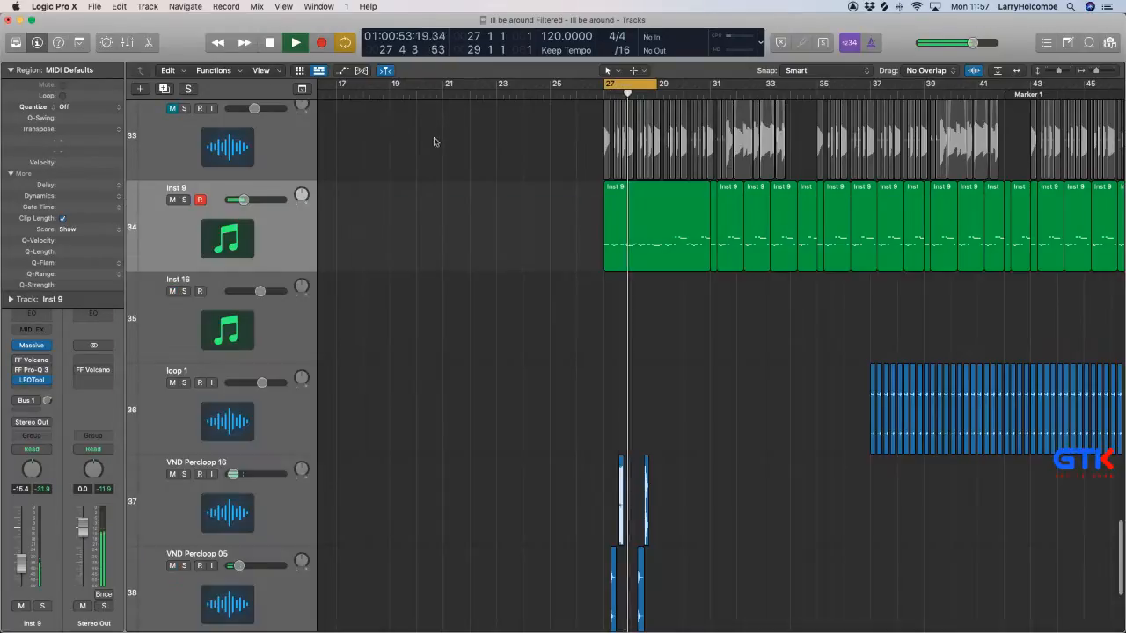
# Unmute the Ill Be Around sample track and select it.
pyautogui.scroll(10, 436, 139)
pyautogui.press('super+Up')
pyautogui.press('super+Up')
pyautogui.press('super+Up')
pyautogui.press('super+Up')
pyautogui.press('super+Up')
pyautogui.press('super+Up')
pyautogui.press('super+Up')
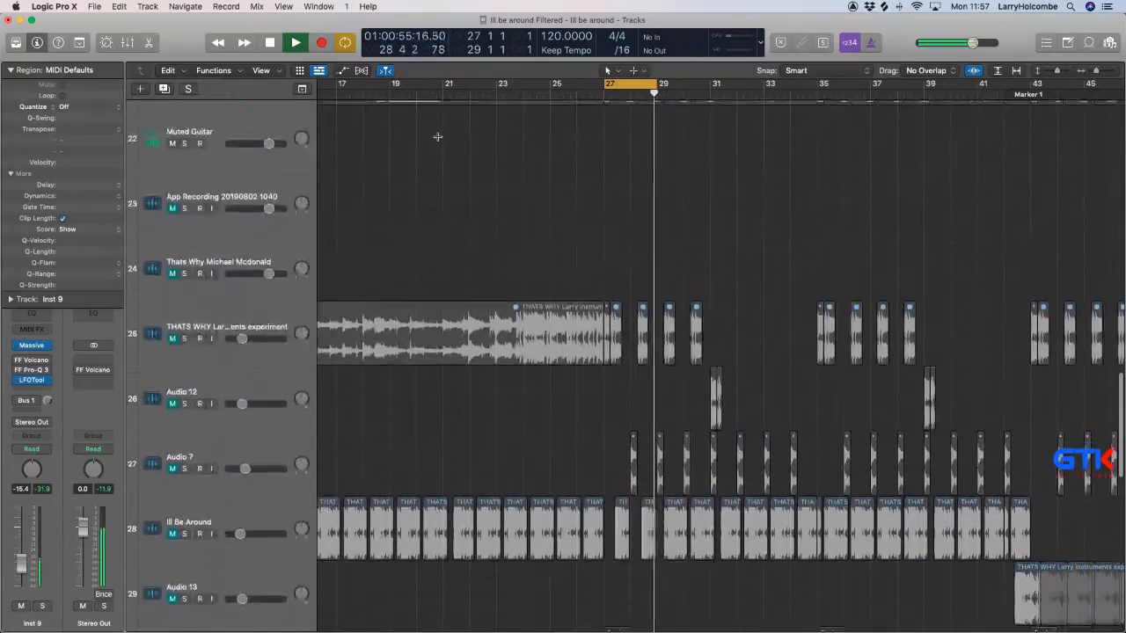
pyautogui.scroll(10, 435, 138)
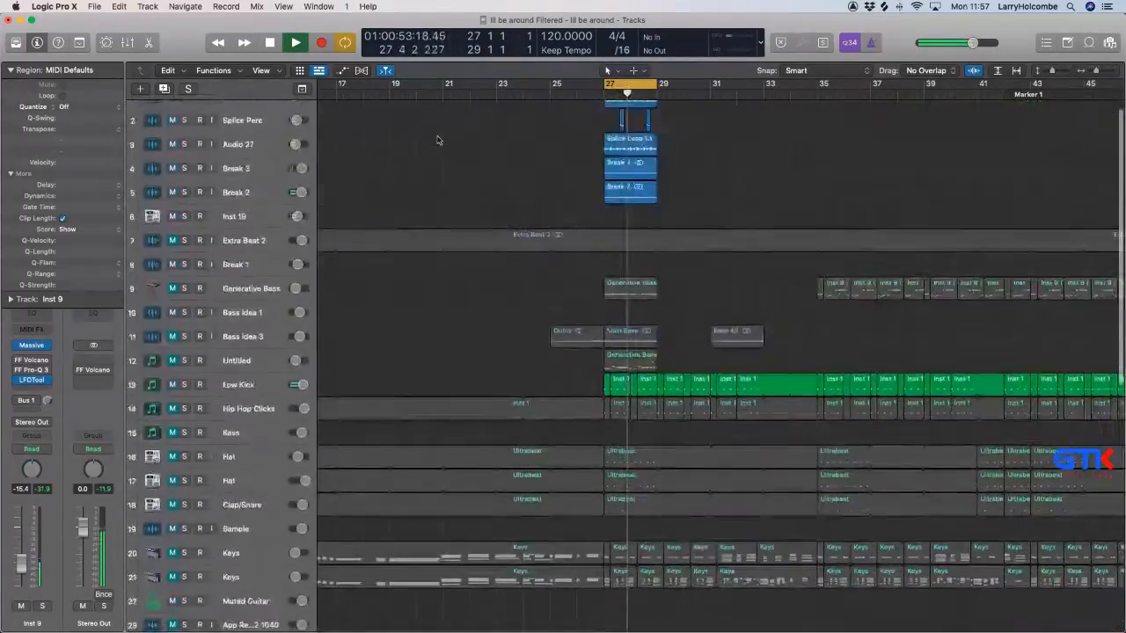
pyautogui.scroll(-3, 437, 141)
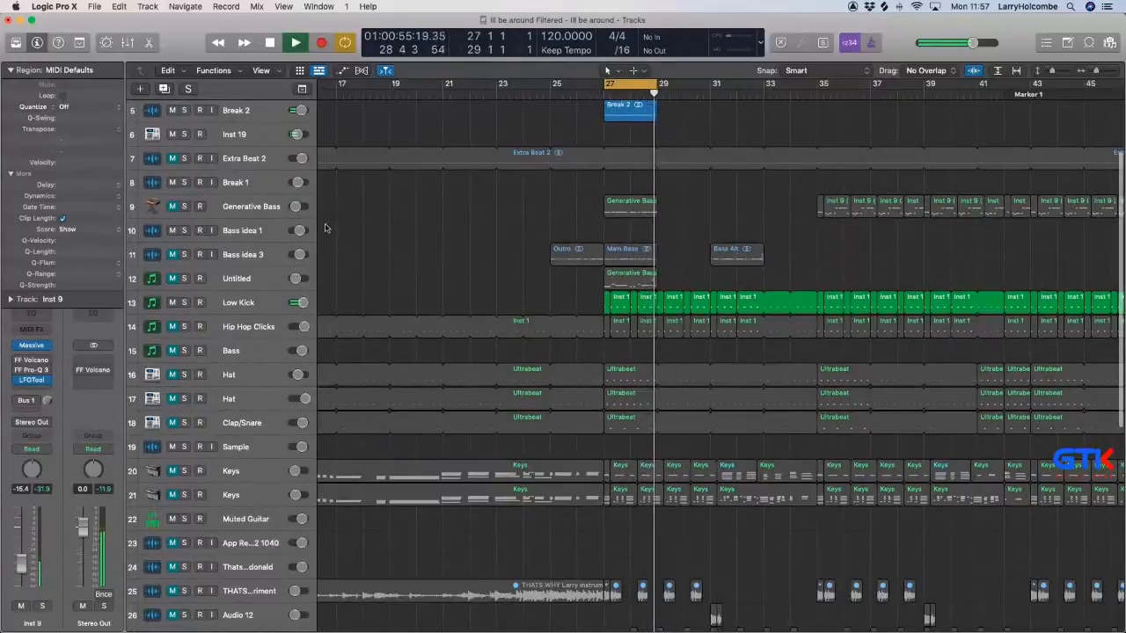
pyautogui.scroll(-4, 437, 141)
pyautogui.scroll(-1, 213, 467)
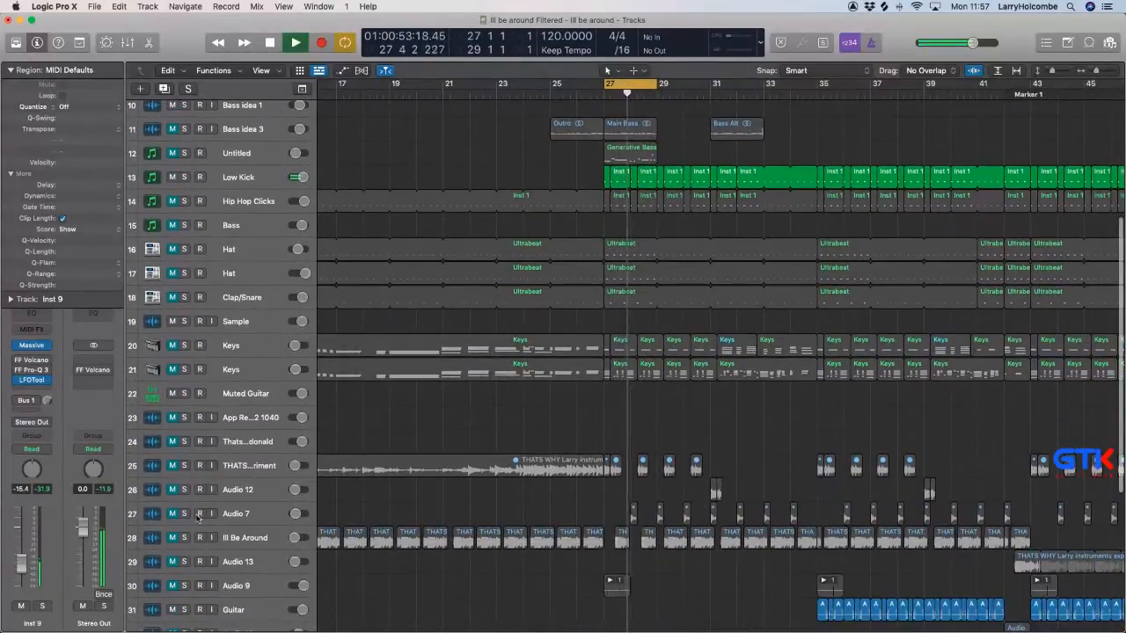
pyautogui.click(173, 537)
pyautogui.click(235, 538)
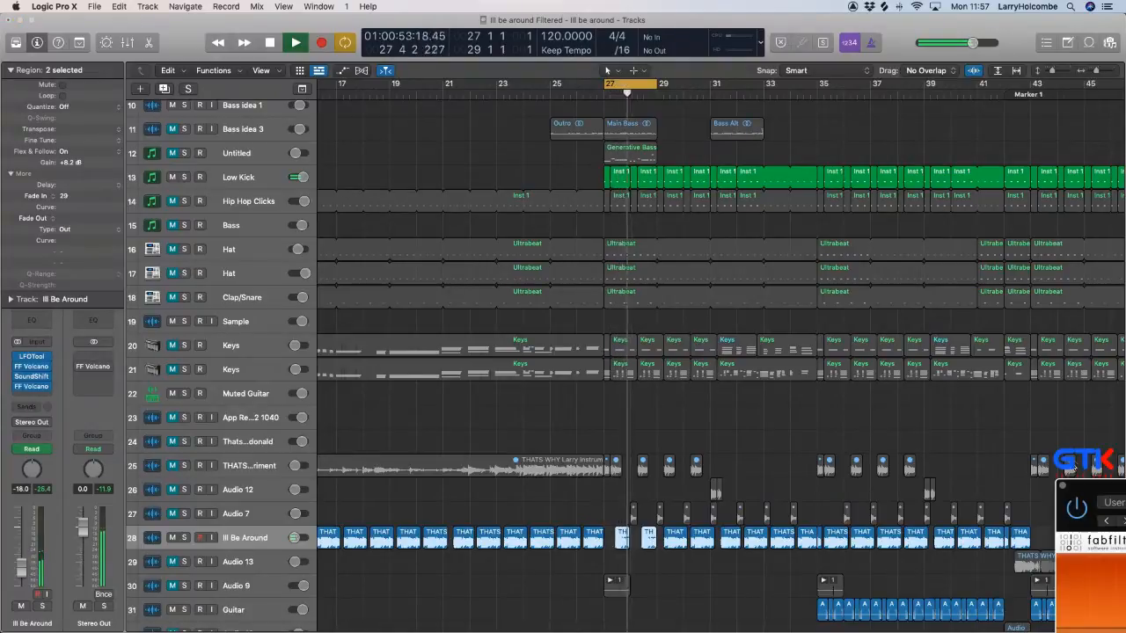
# Lower the Filter 1 frequency to about 280 Hz in the Ill Be Around track's FF Volcano 2.
pyautogui.moveTo(1083, 486); pyautogui.dragTo(516, 195)
pyautogui.moveTo(690, 382); pyautogui.dragTo(690, 390)
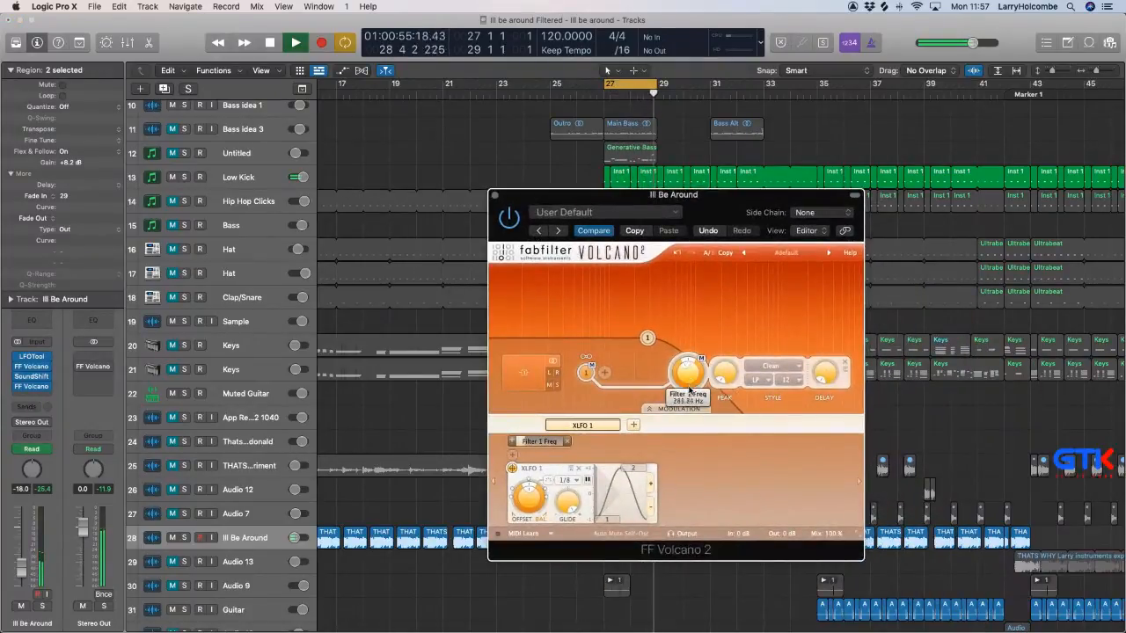
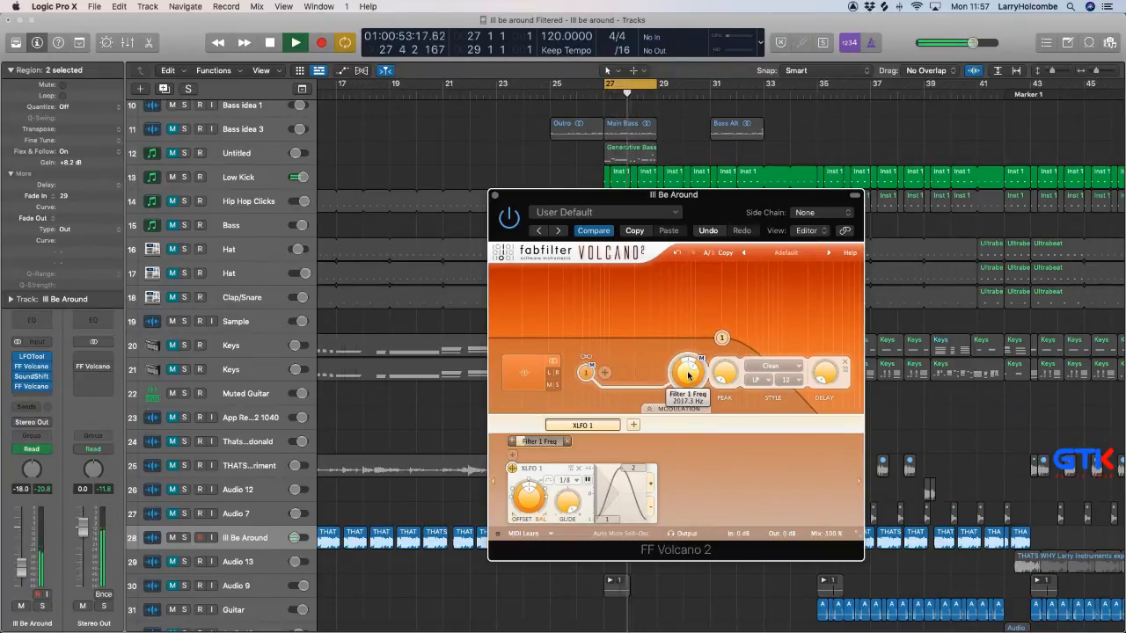
# Close the FF Volcano 2 plug-in, and mute the Ill Be Around and Inst 9 tracks.
pyautogui.click(493, 195)
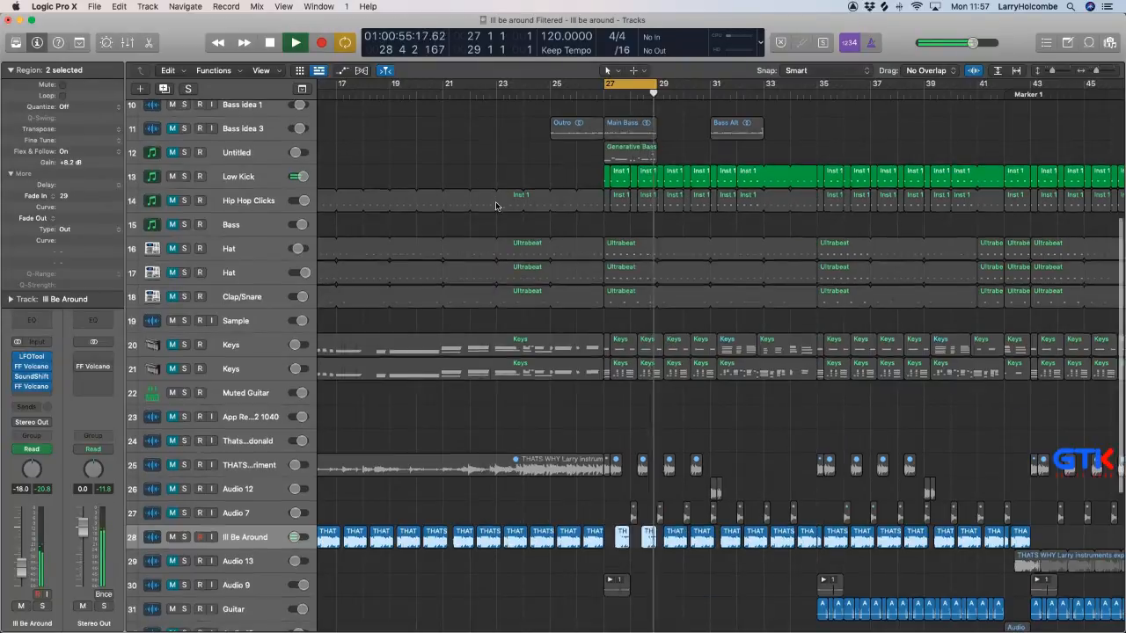
pyautogui.scroll(-10, 396, 312)
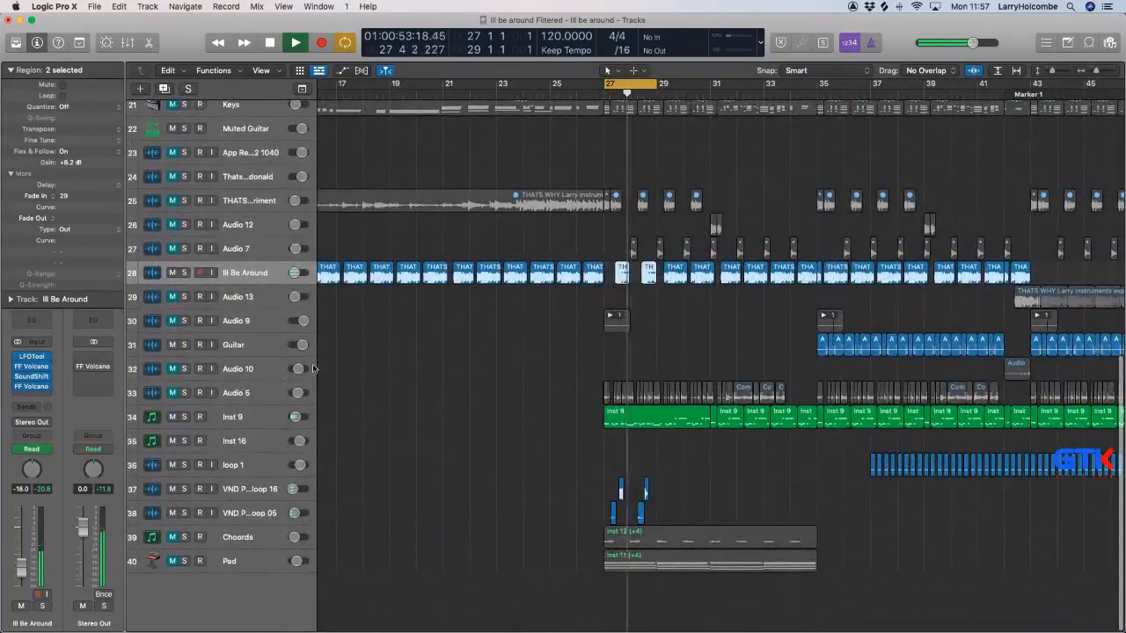
pyautogui.click(246, 420)
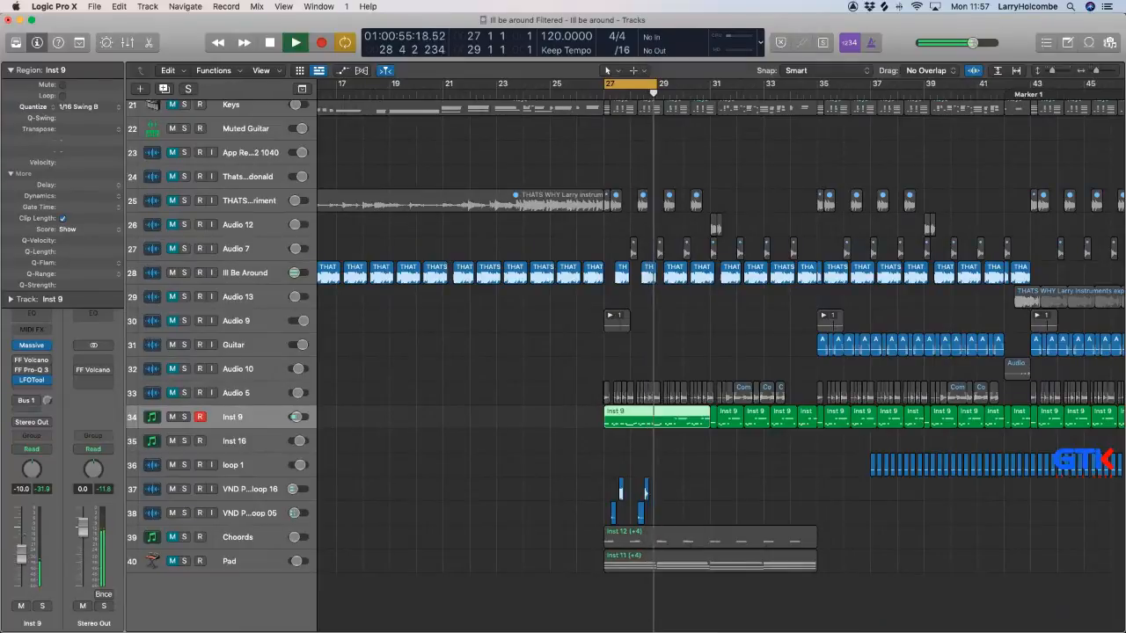
pyautogui.scroll(3, 397, 472)
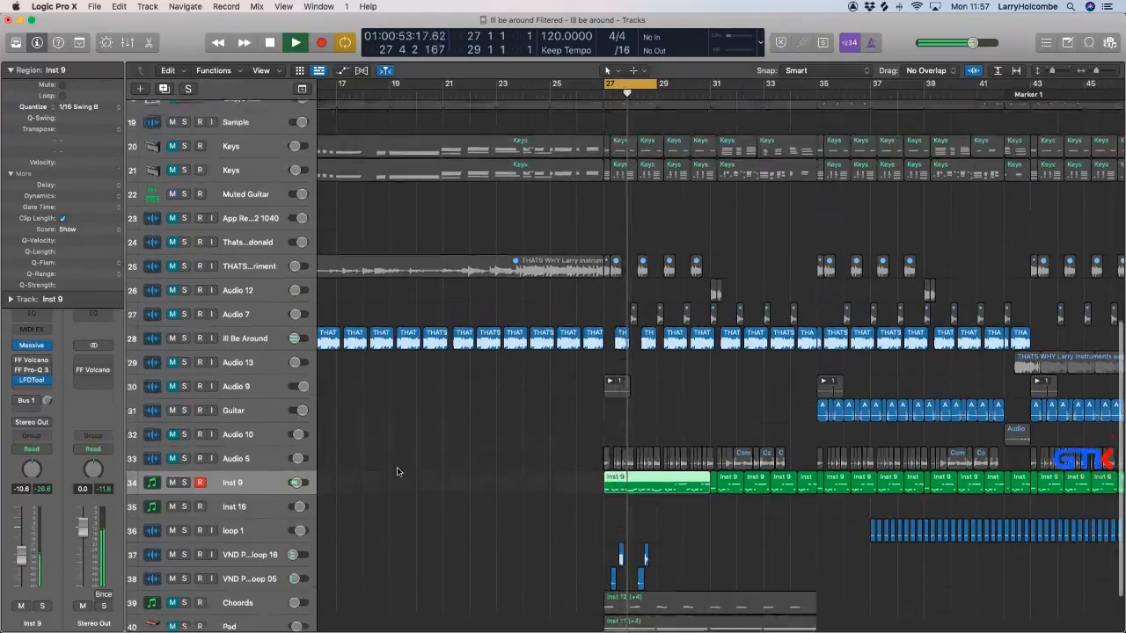
pyautogui.scroll(8, 396, 472)
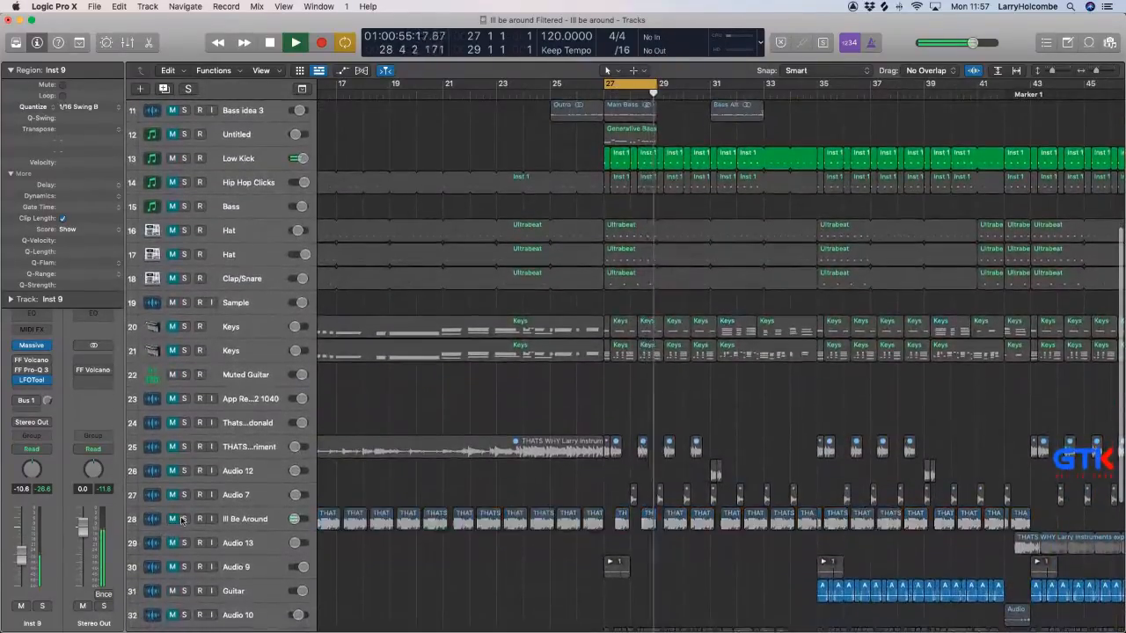
pyautogui.scroll(-10, 327, 519)
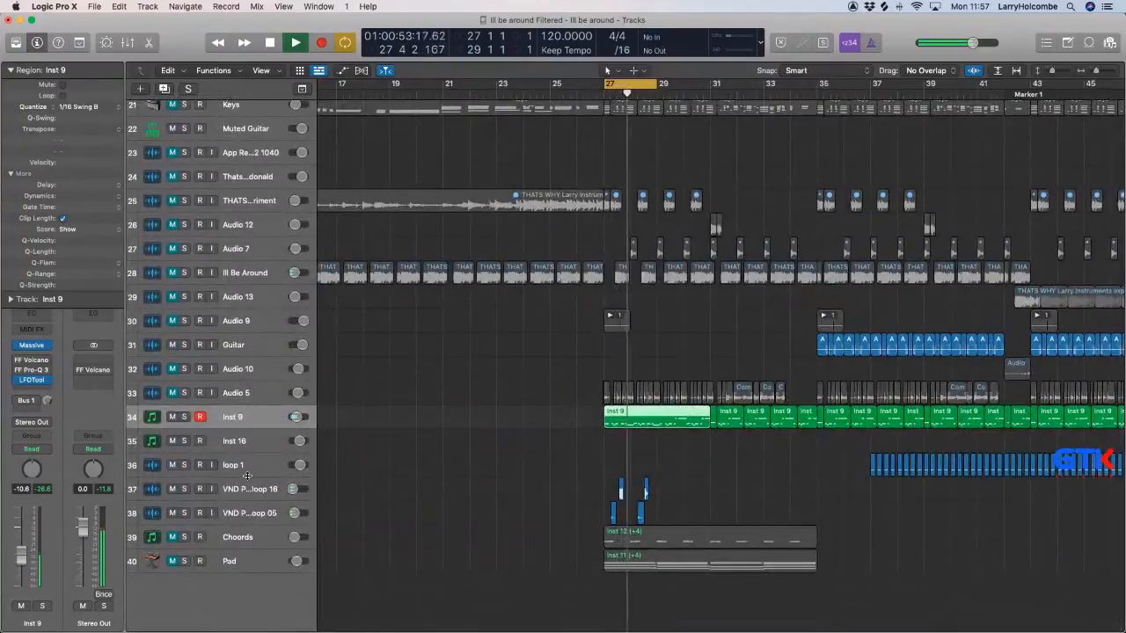
pyautogui.press('space')
pyautogui.click(174, 417)
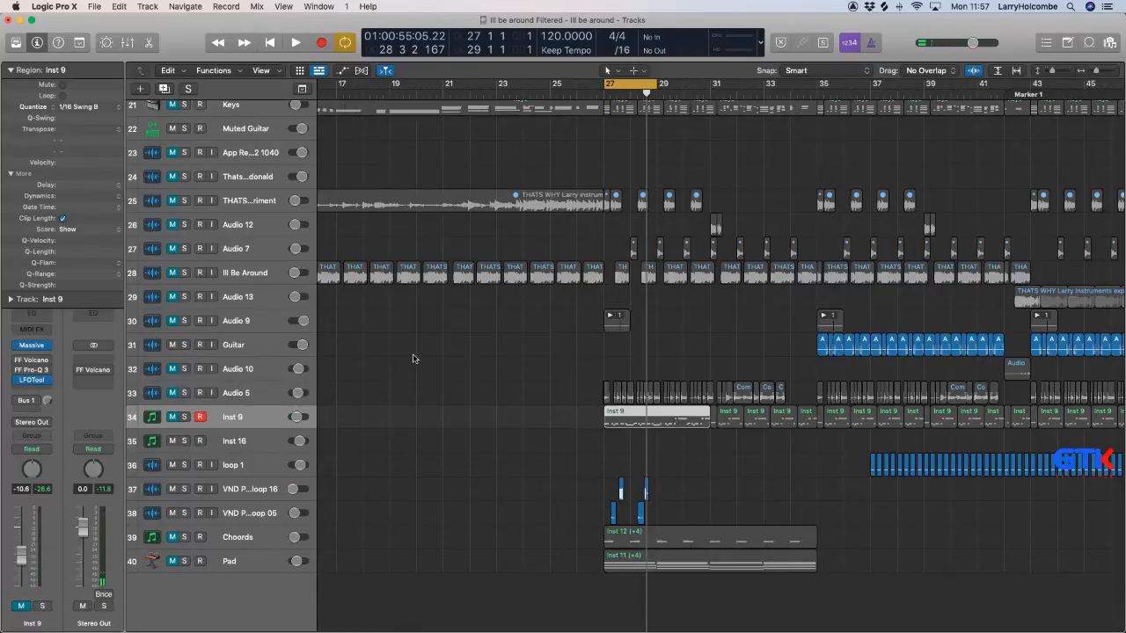
# Unmute the Audio 5 track and lower its volume to -12.0 dB during playback.
pyautogui.click(174, 393)
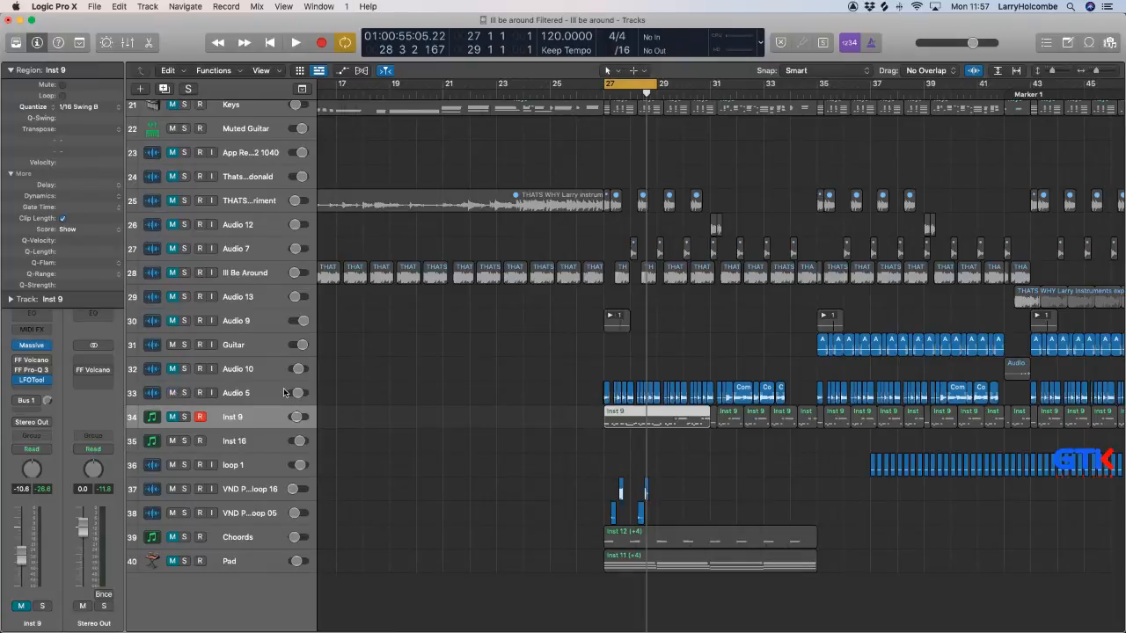
pyautogui.click(249, 392)
pyautogui.press('space')
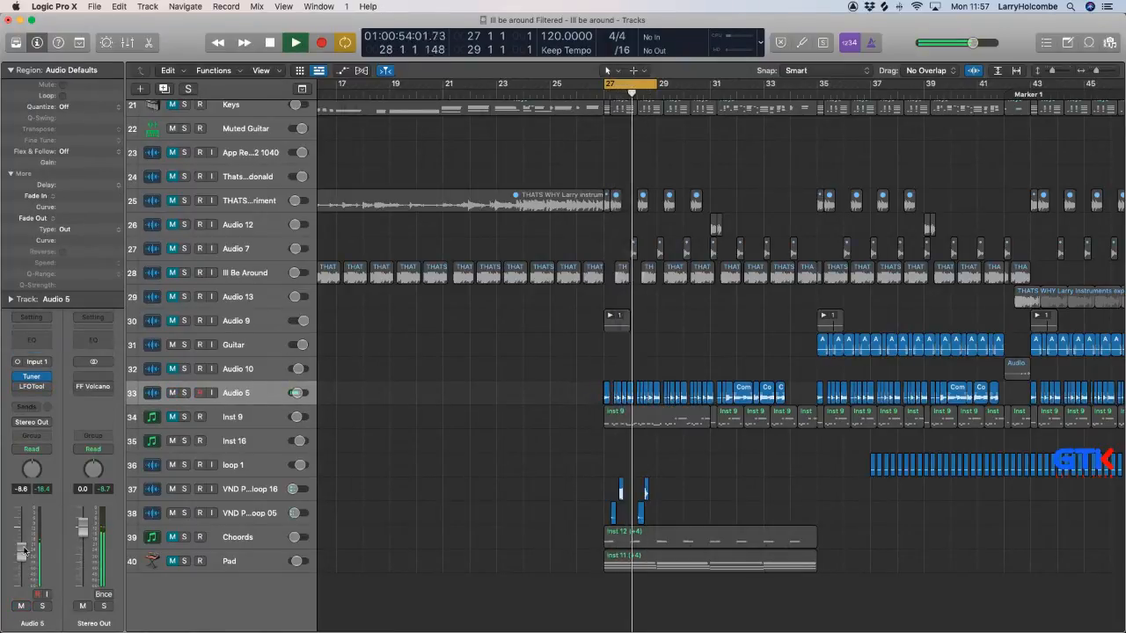
pyautogui.moveTo(22, 551); pyautogui.dragTo(22, 558)
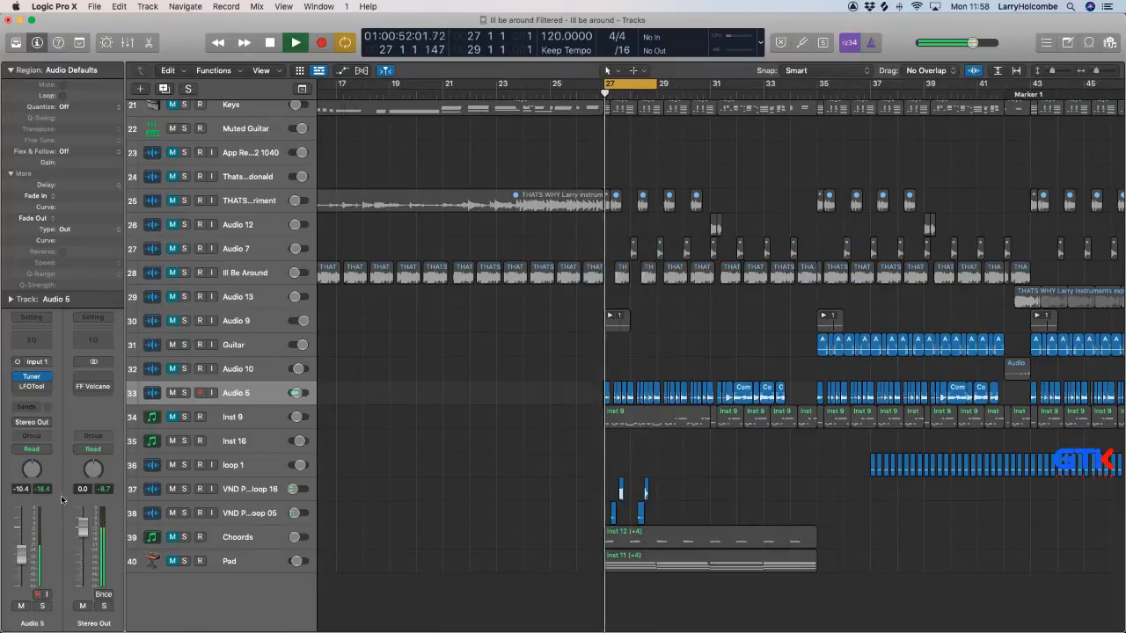
pyautogui.press('space')
pyautogui.press('space')
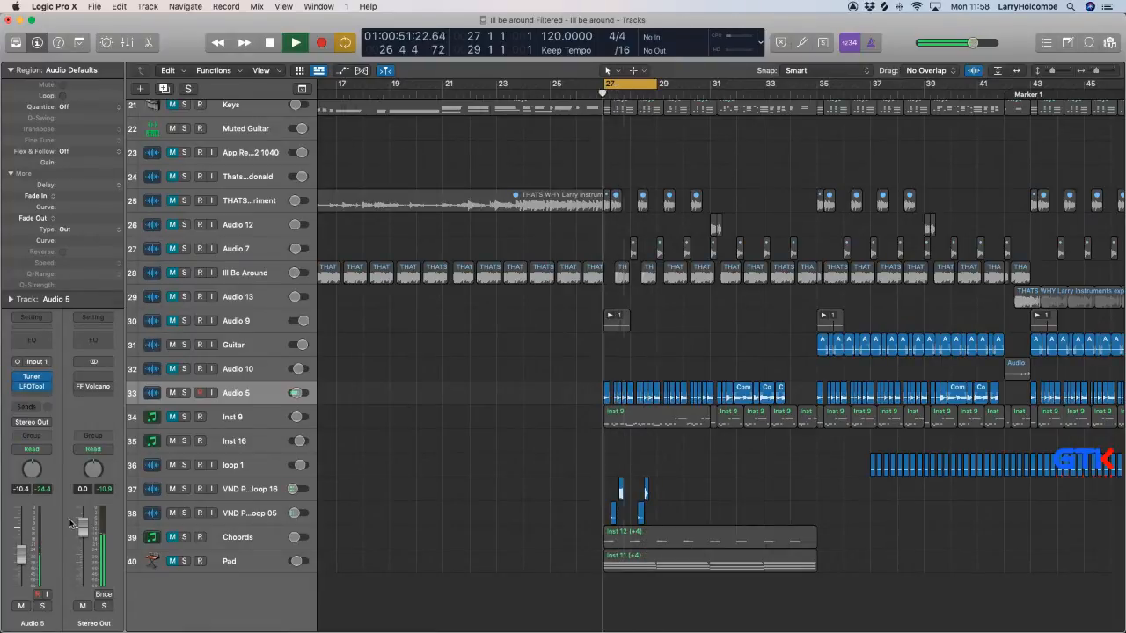
pyautogui.moveTo(22, 555); pyautogui.dragTo(24, 562)
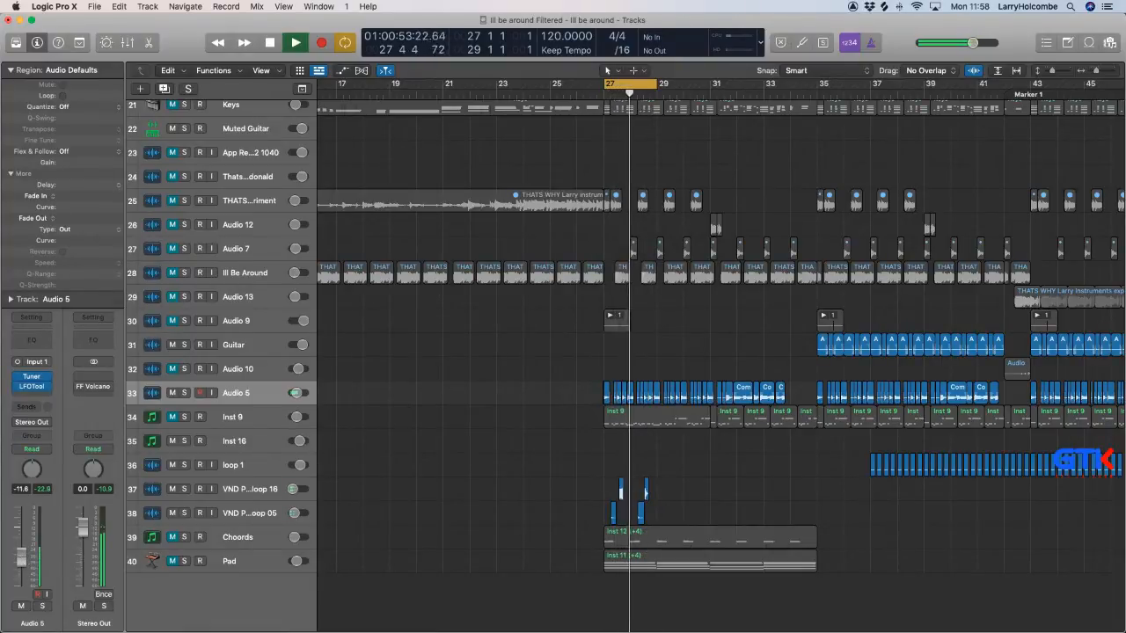
# Extend the cycle range to bars 27 to 33 and play it with Audio 5.
pyautogui.scroll(-5, 360, 412)
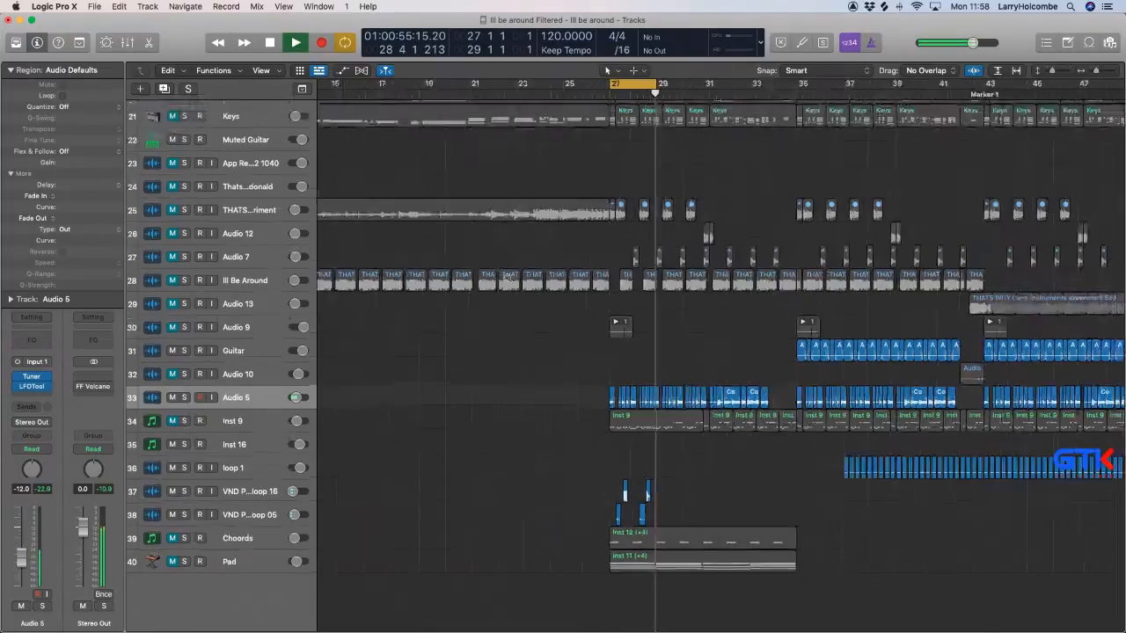
pyautogui.press('space')
pyautogui.moveTo(655, 88); pyautogui.dragTo(711, 88)
pyautogui.scroll(2, 400, 240)
pyautogui.press('space')
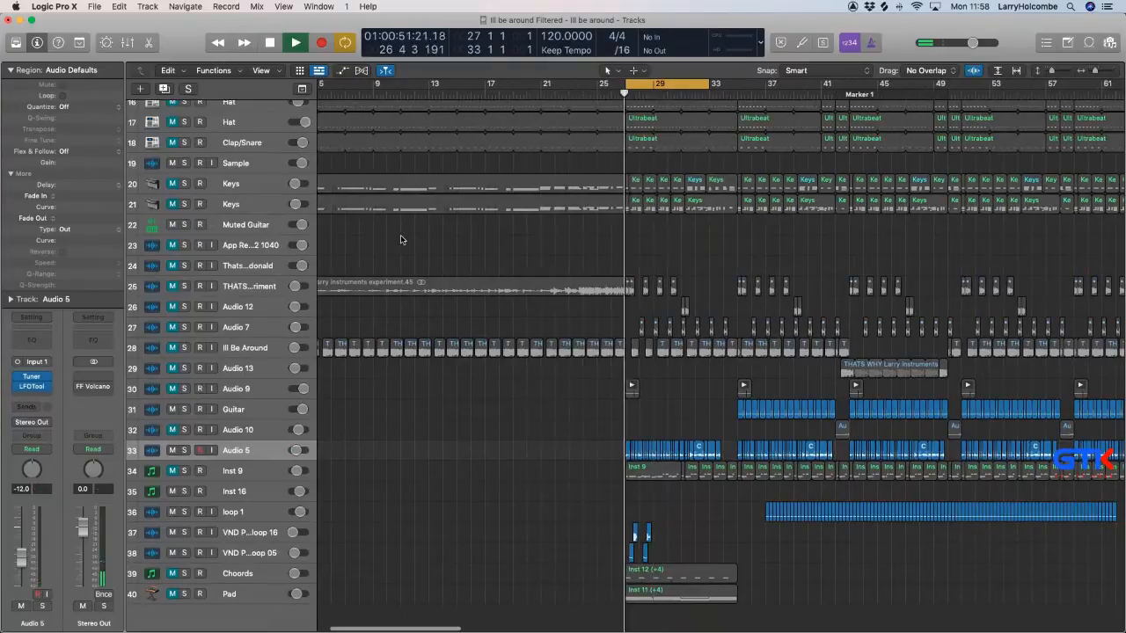
pyautogui.scroll(2, 394, 212)
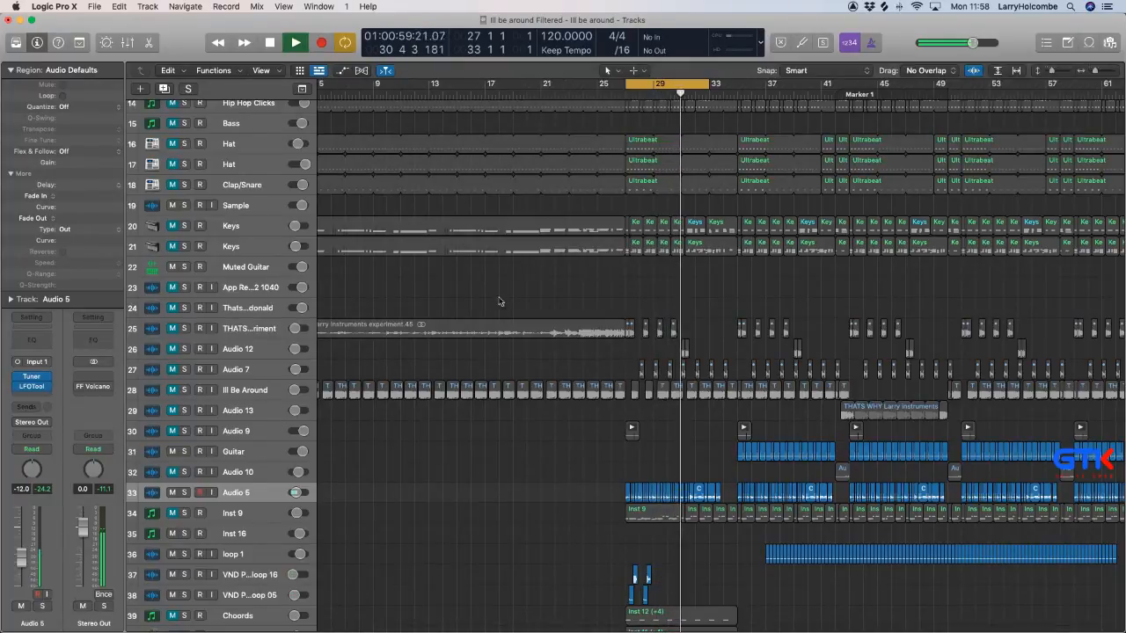
# Turn off cycling, play from bar 35 and mute the Guitar track.
pyautogui.click(655, 85)
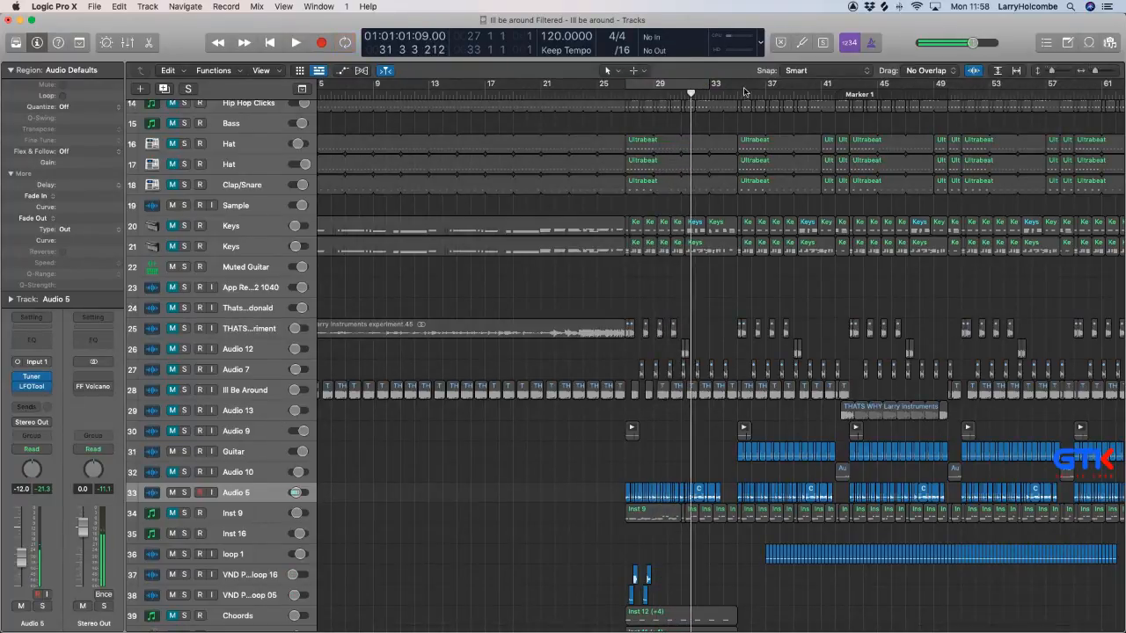
pyautogui.doubleClick(742, 93)
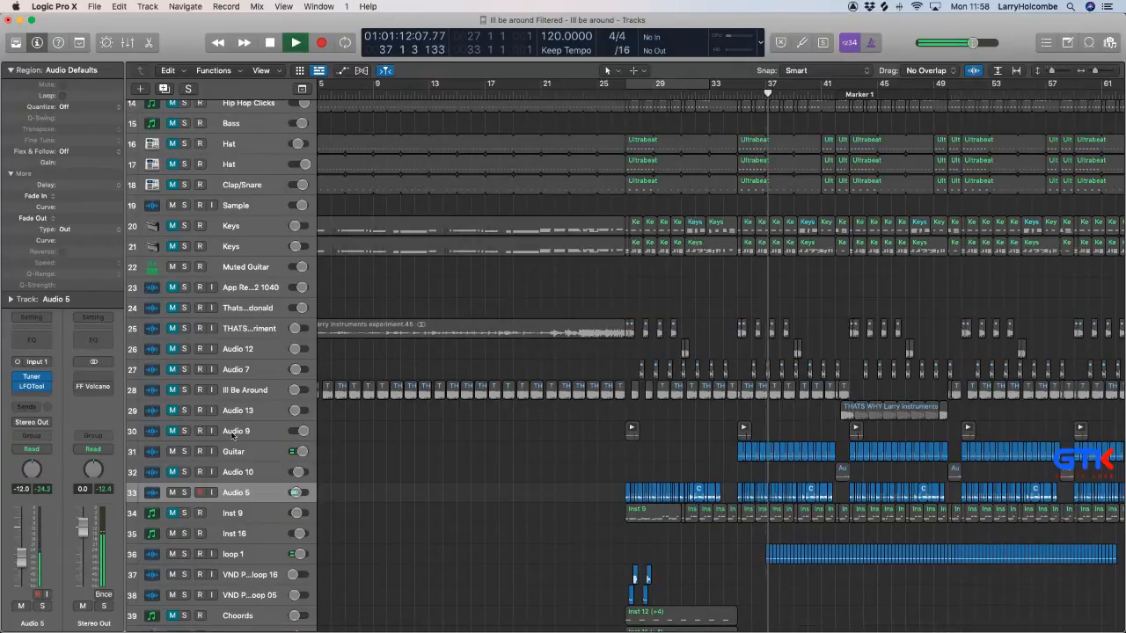
pyautogui.click(173, 452)
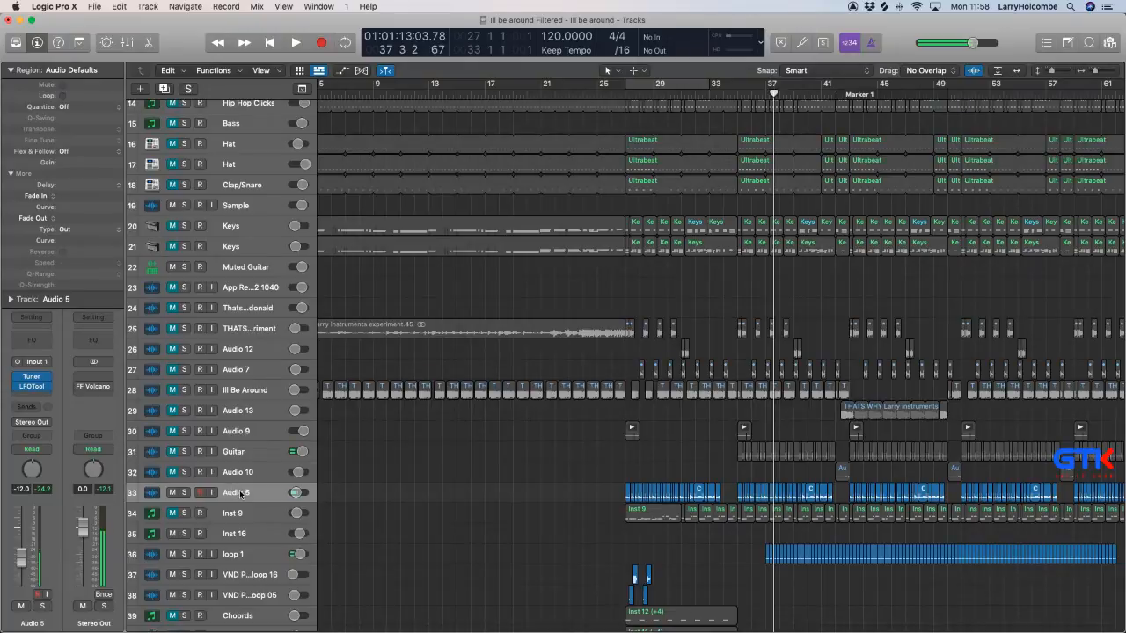
# Delete the Audio 5, Guitar and Audio 10 tracks together with their regions.
pyautogui.press('super+BackSpace')
pyautogui.press('super+Left')
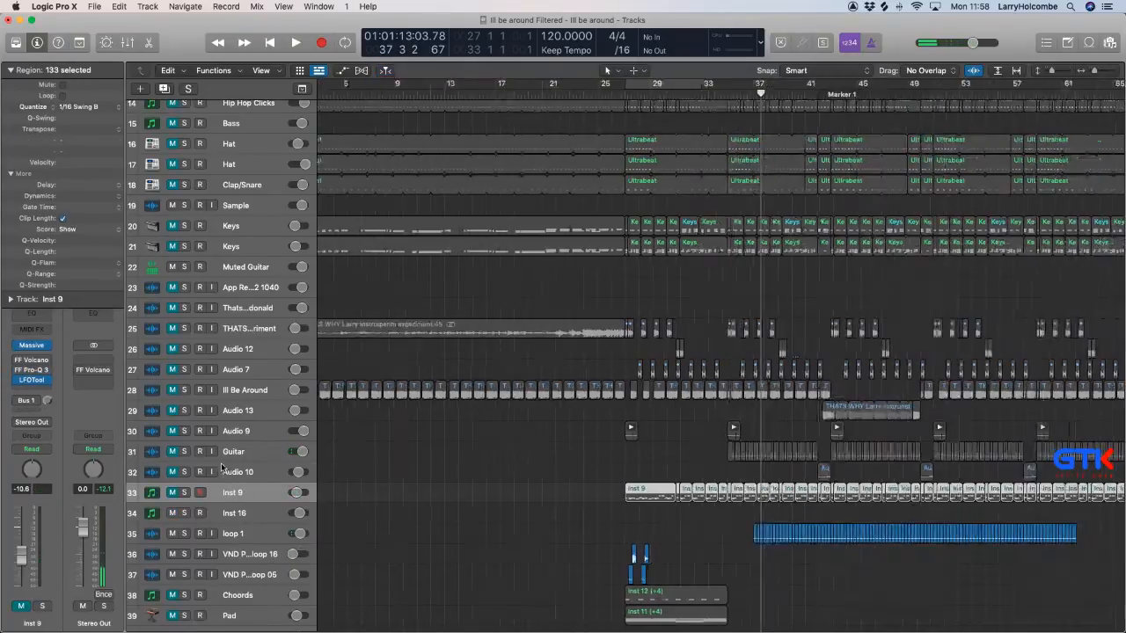
pyautogui.click(239, 452)
pyautogui.keyDown('shift'); pyautogui.click(238, 472); pyautogui.keyUp('shift')
pyautogui.press('BackSpace')
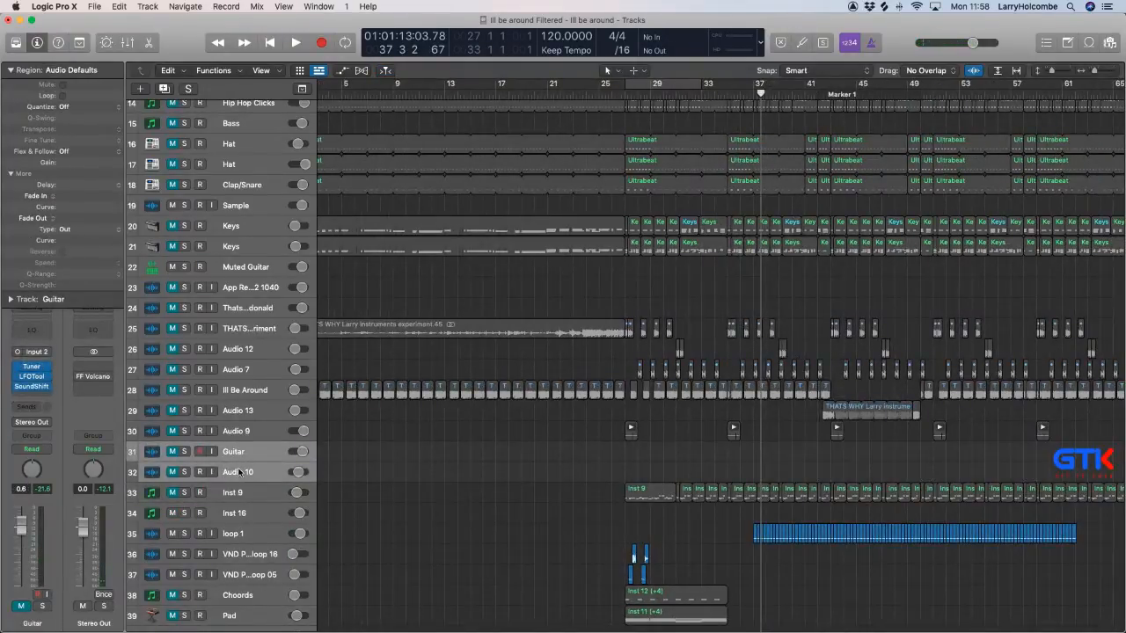
pyautogui.press('super+BackSpace')
# Turn the cycle range back on and play it with the Keys track 20 unmuted.
pyautogui.click(643, 86)
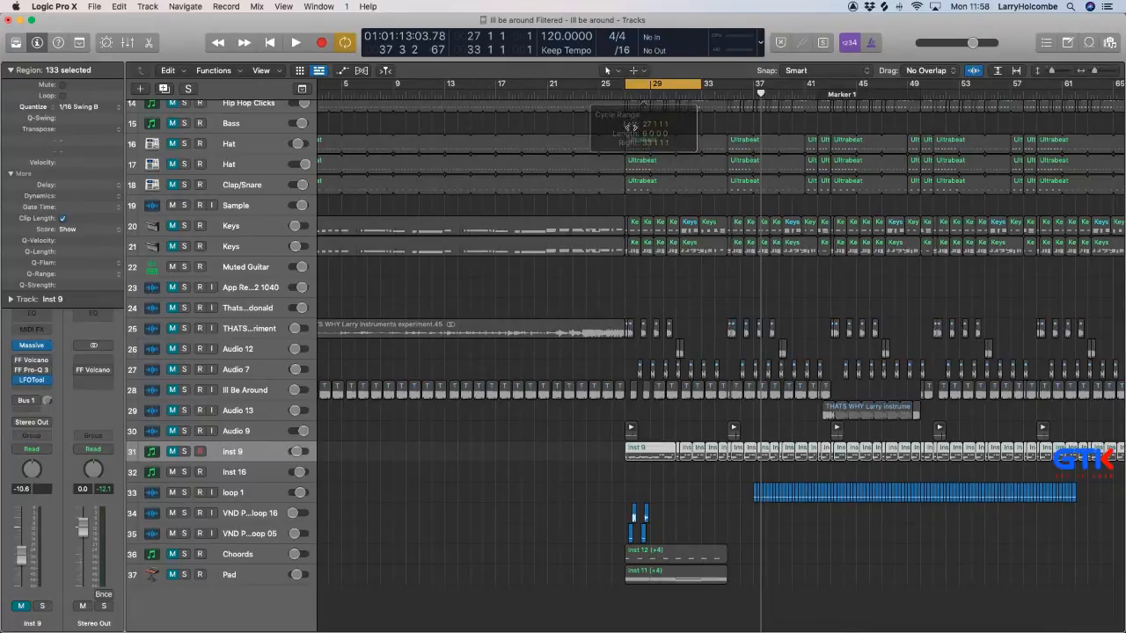
pyautogui.press('space')
pyautogui.scroll(1, 626, 129)
pyautogui.click(172, 246)
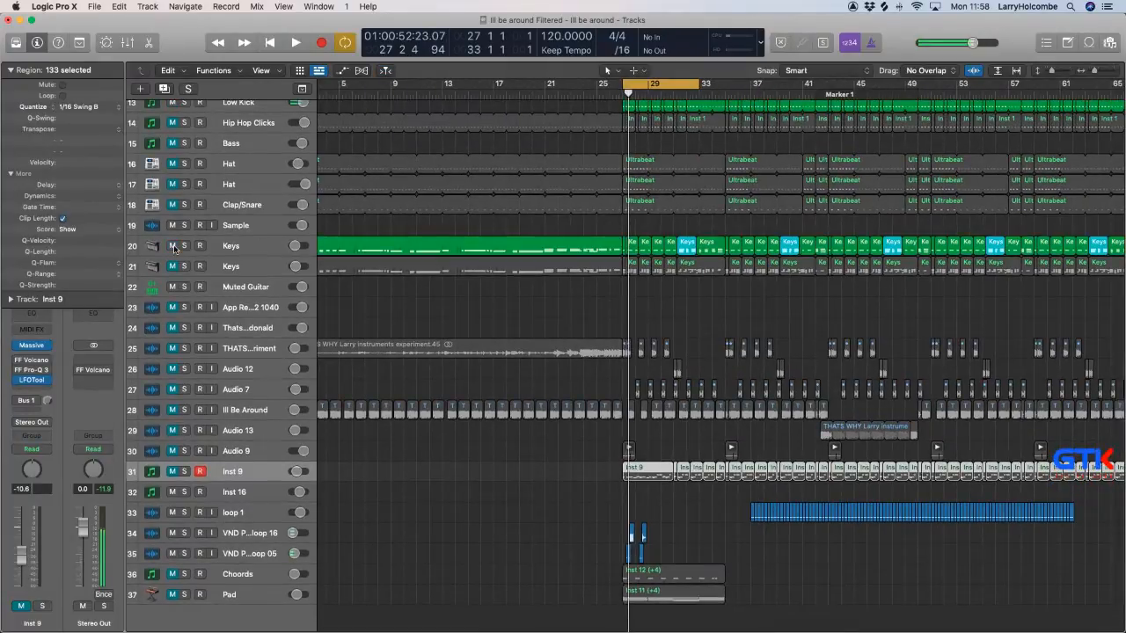
pyautogui.press('space')
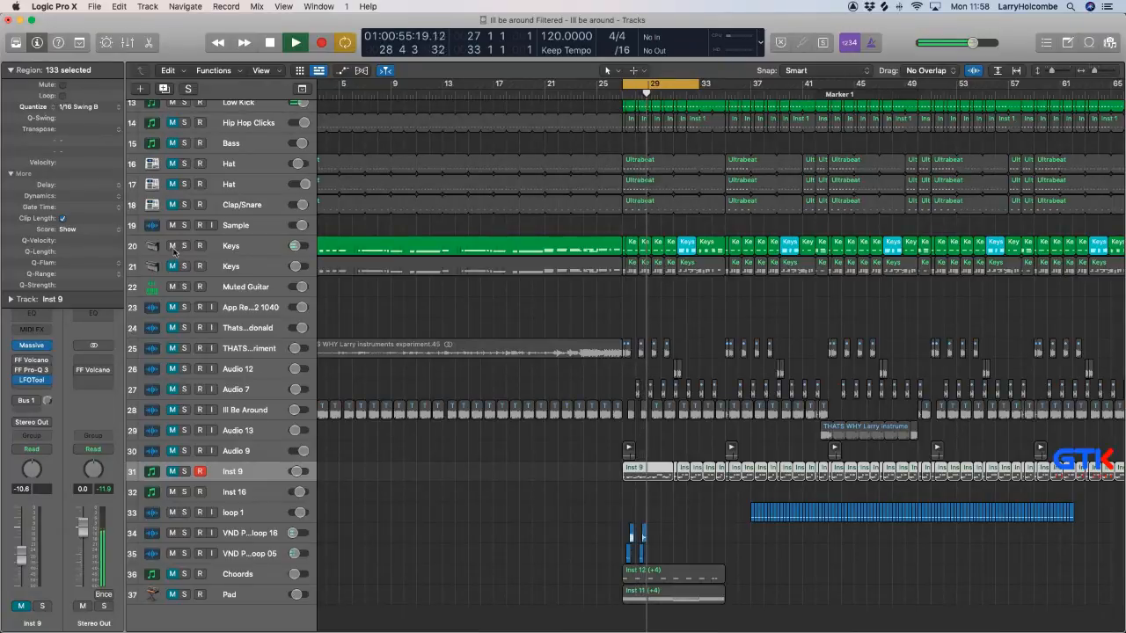
# Mute Keys track 20, unmute Keys track 21 and play the cycle range.
pyautogui.click(172, 246)
pyautogui.click(173, 267)
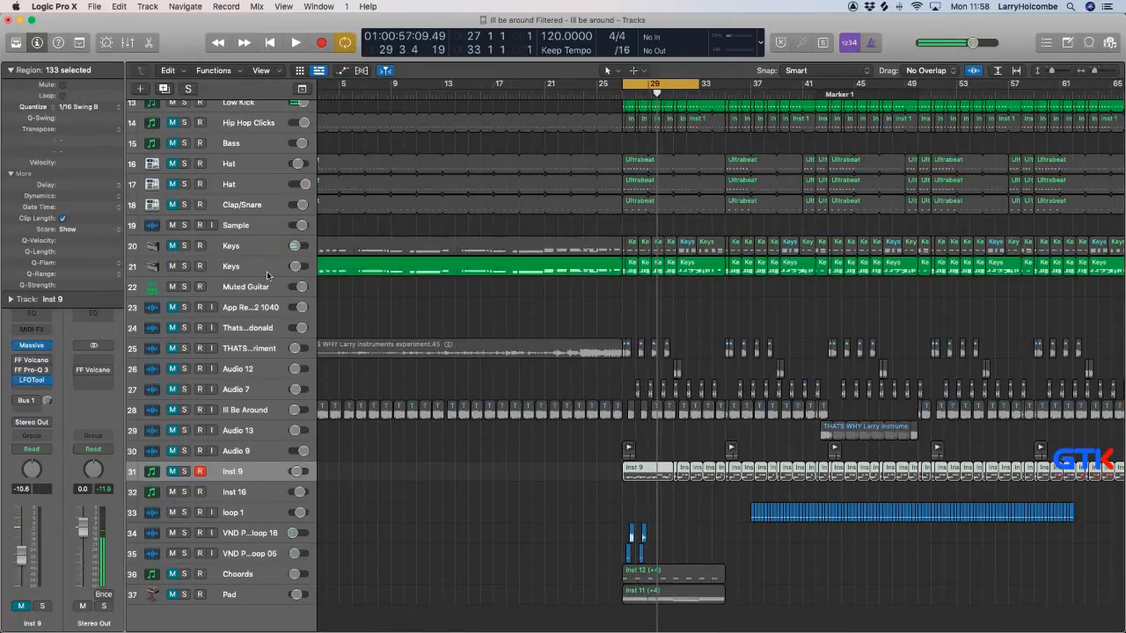
pyautogui.press('space')
# Unmute and select the Bass idea 3 track, and shorten the cycle range to bars 27 to 29.
pyautogui.scroll(10, 264, 276)
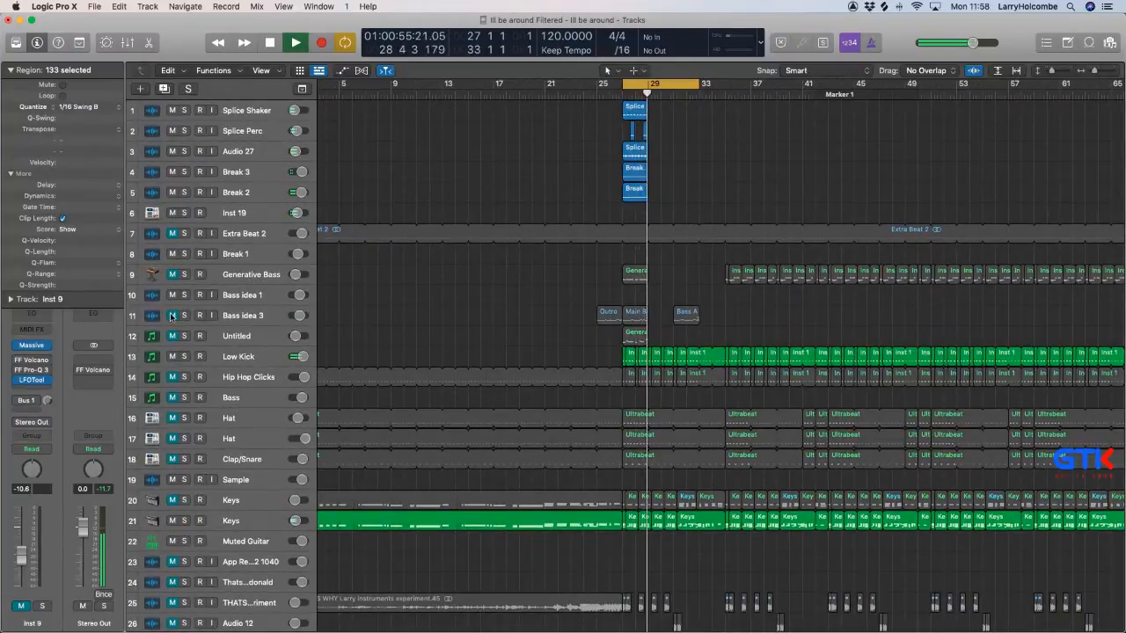
pyautogui.click(253, 315)
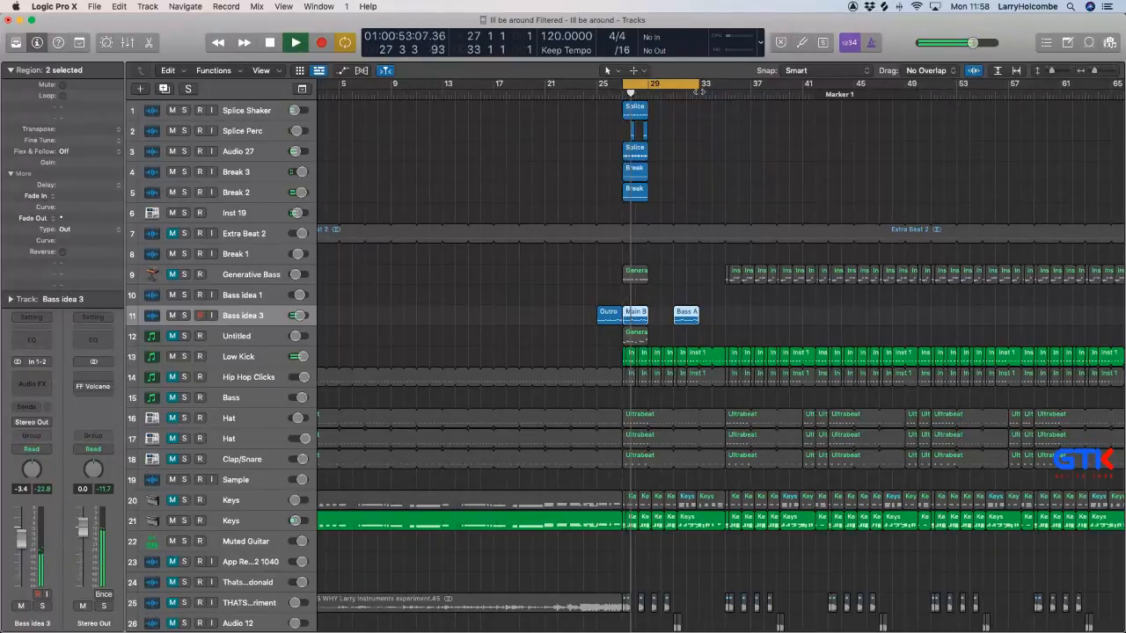
pyautogui.moveTo(697, 88); pyautogui.dragTo(650, 106)
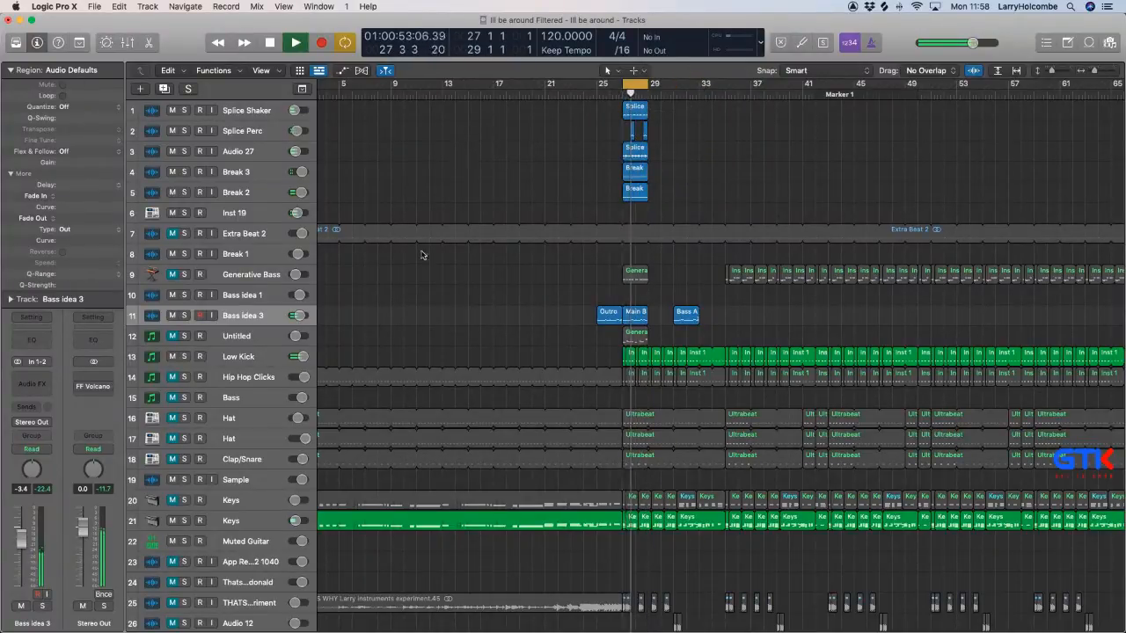
# Compare Keys tracks 21 and 20 against the bass loop, and mute both of them.
pyautogui.click(236, 524)
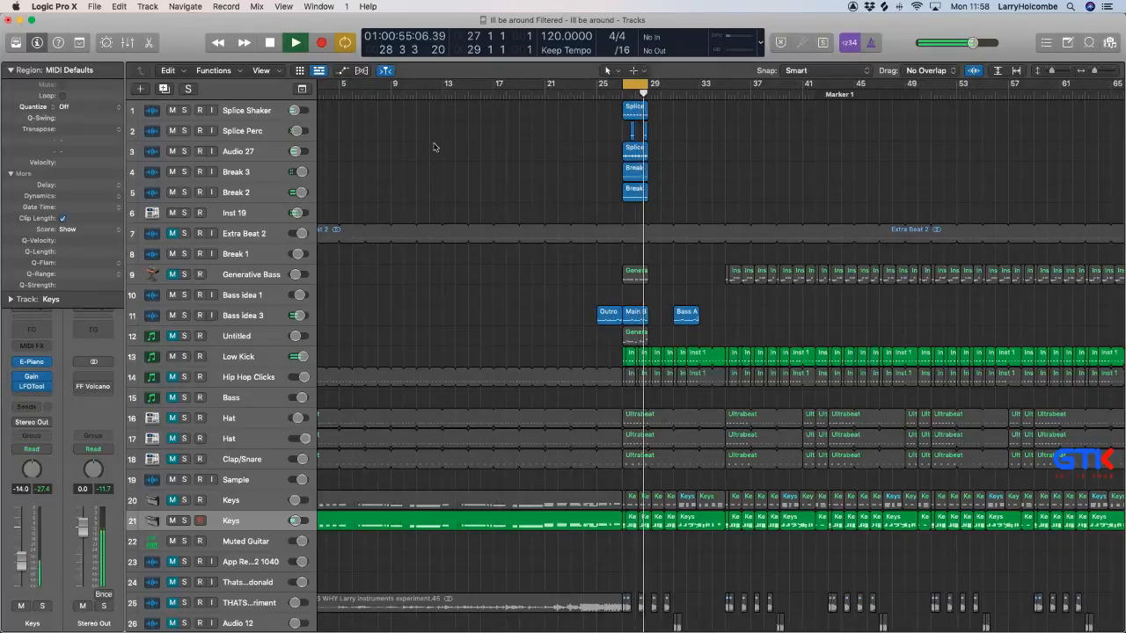
pyautogui.hscroll(-1, 435, 146)
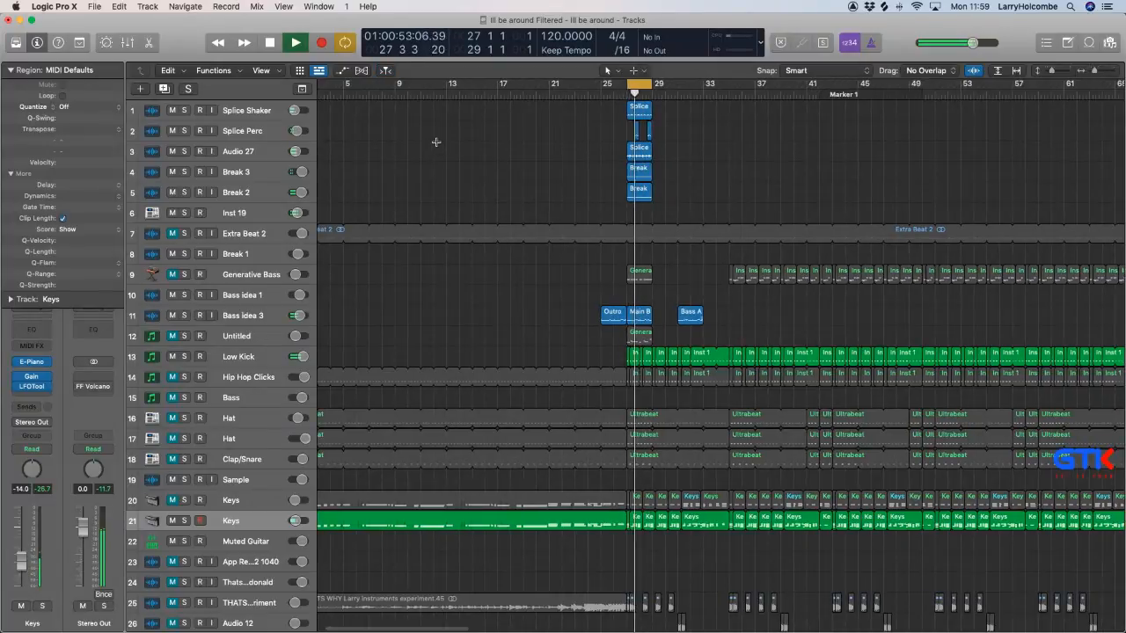
pyautogui.press('super+Up')
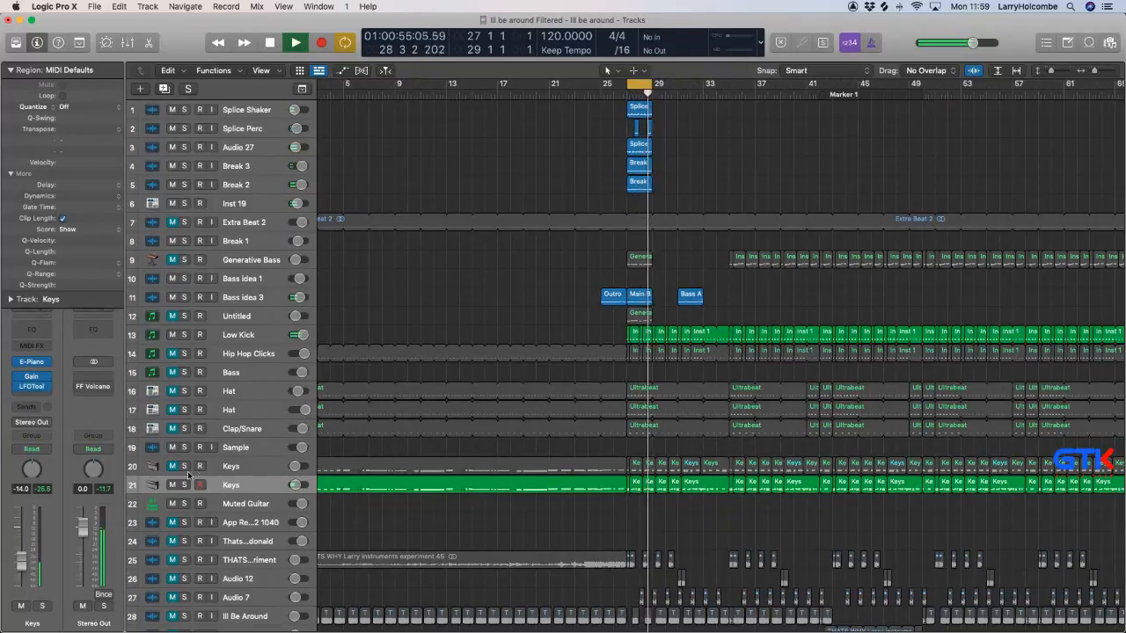
pyautogui.click(212, 470)
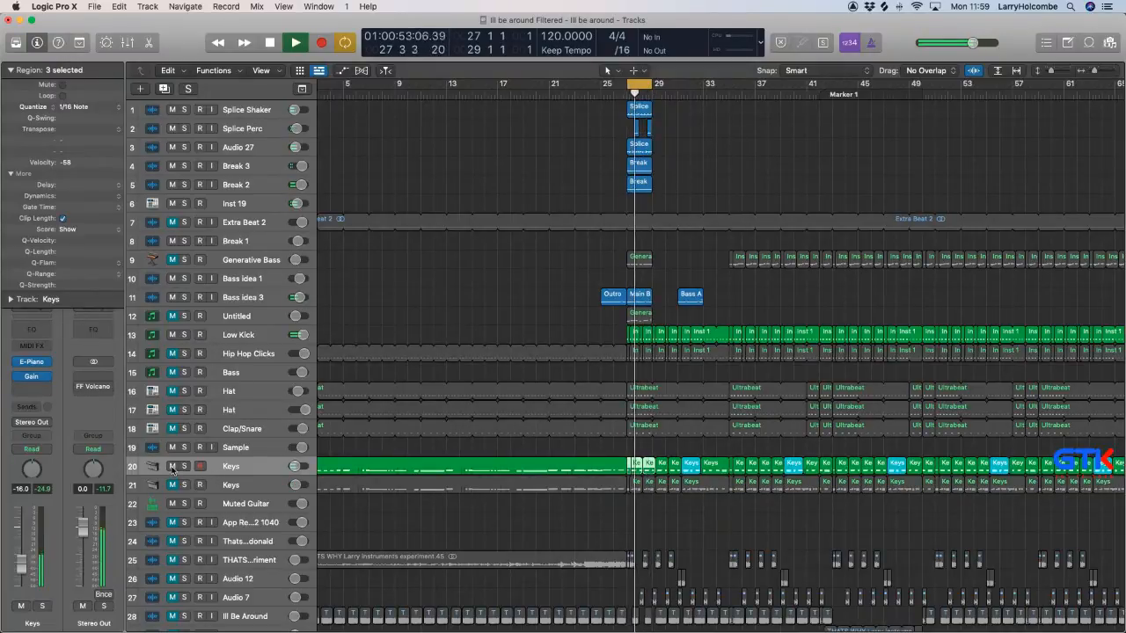
pyautogui.click(172, 466)
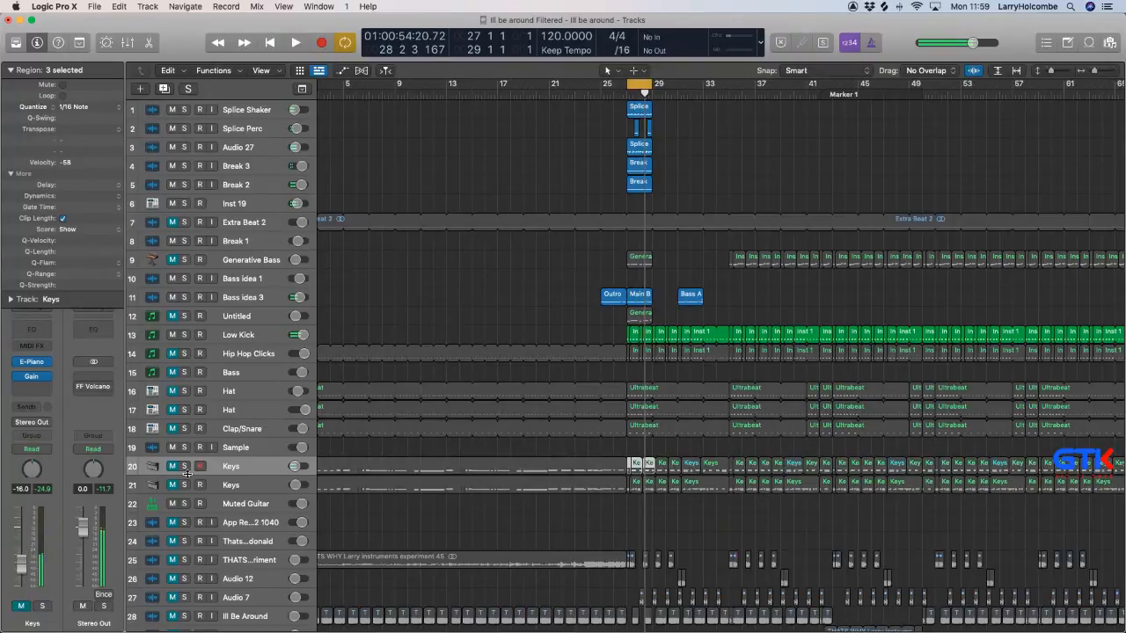
# Unmute the five sample regions between bars 27 and 31 on the THATS WHY Larry instruments experiment track, and select that track.
pyautogui.scroll(-1, 352, 562)
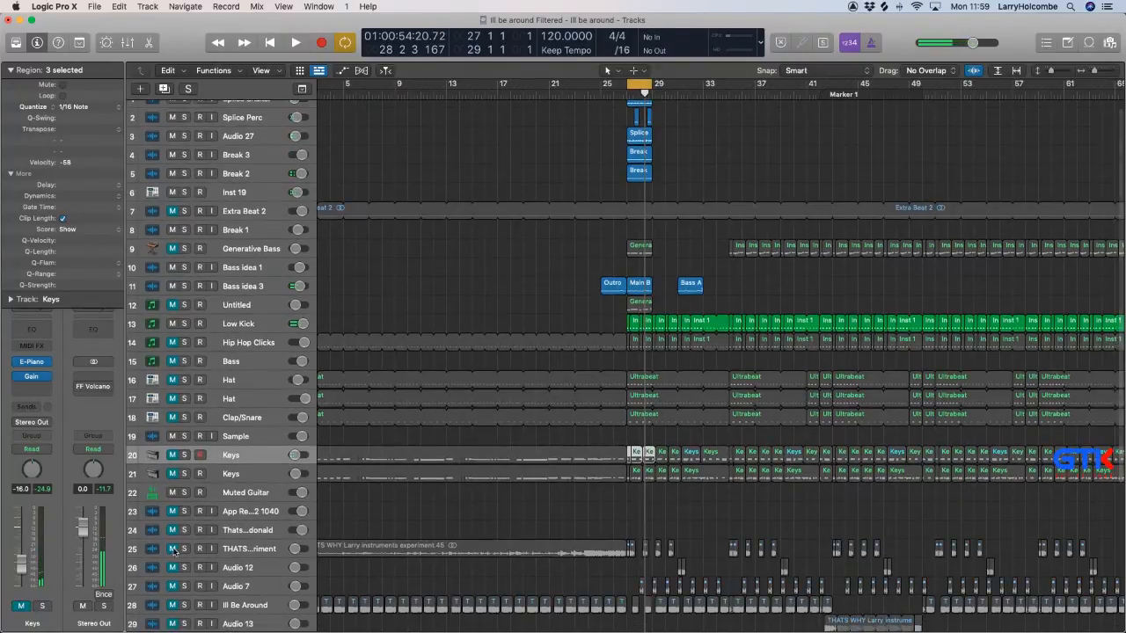
pyautogui.moveTo(536, 505); pyautogui.dragTo(754, 590)
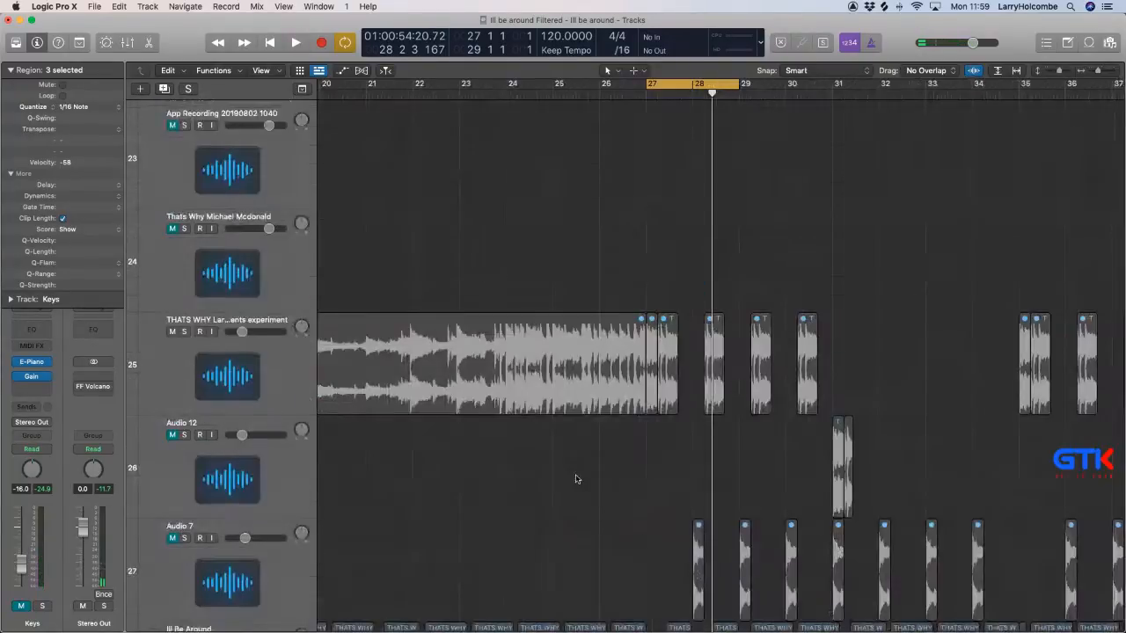
pyautogui.moveTo(646, 292); pyautogui.dragTo(837, 361)
pyautogui.press('m')
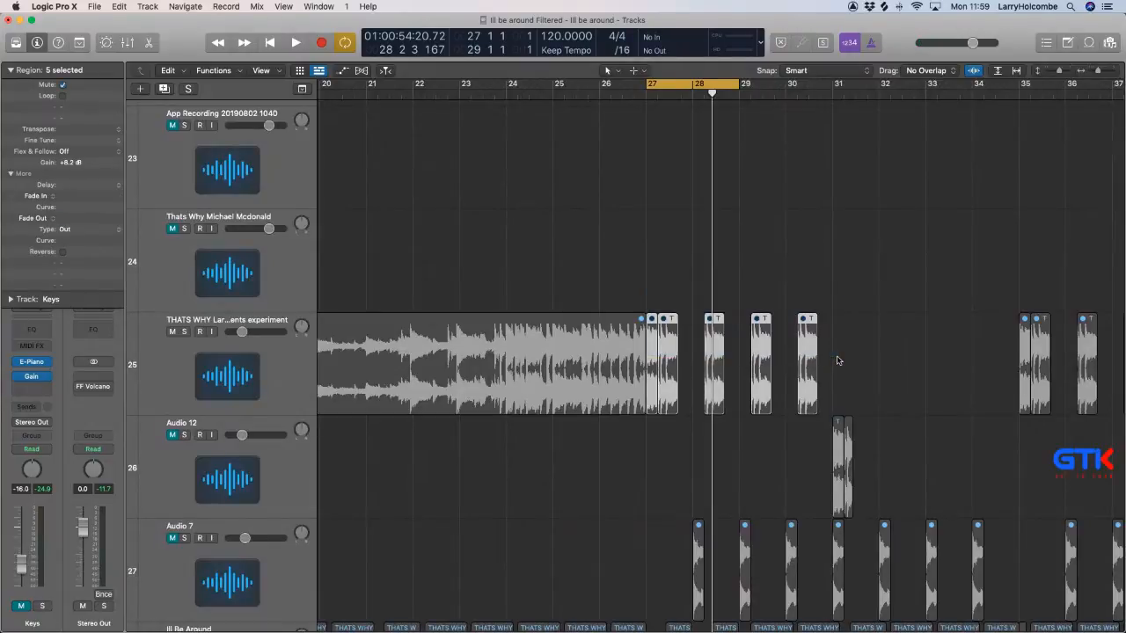
pyautogui.press('m')
pyautogui.click(574, 257)
pyautogui.click(272, 379)
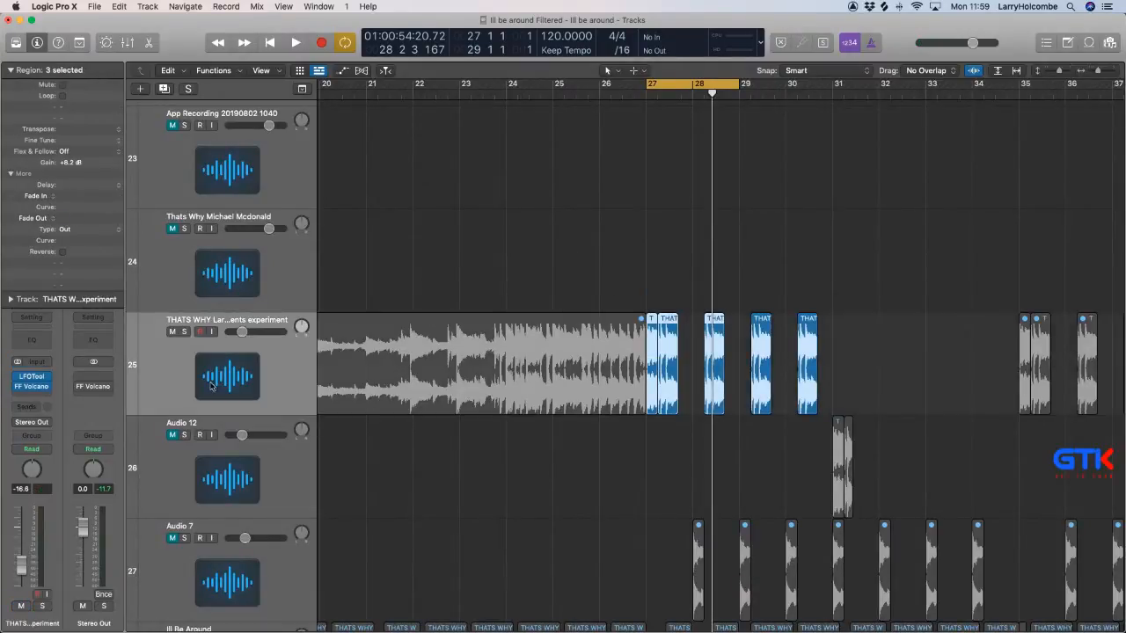
# Play the cycle range and lower the THATS WHY Larry instruments experiment track's volume to -19.5 dB.
pyautogui.press('space')
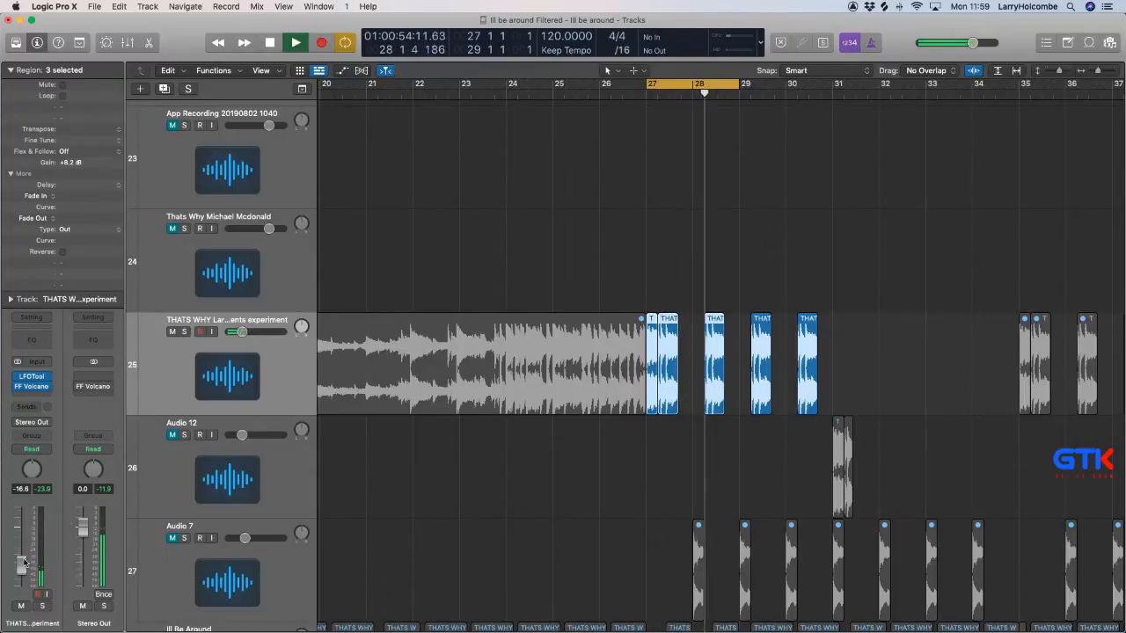
pyautogui.moveTo(22, 562); pyautogui.dragTo(23, 571)
pyautogui.click(446, 271)
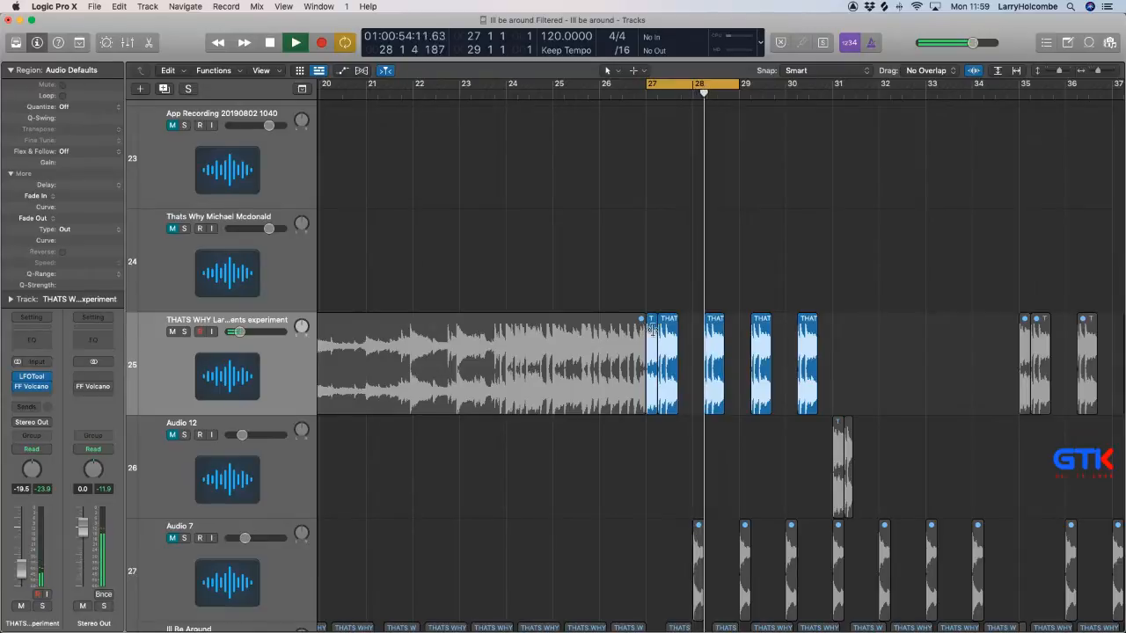
# Mute the second sample region in bar 27, listen to the loop without it, and unmute it again.
pyautogui.click(659, 354)
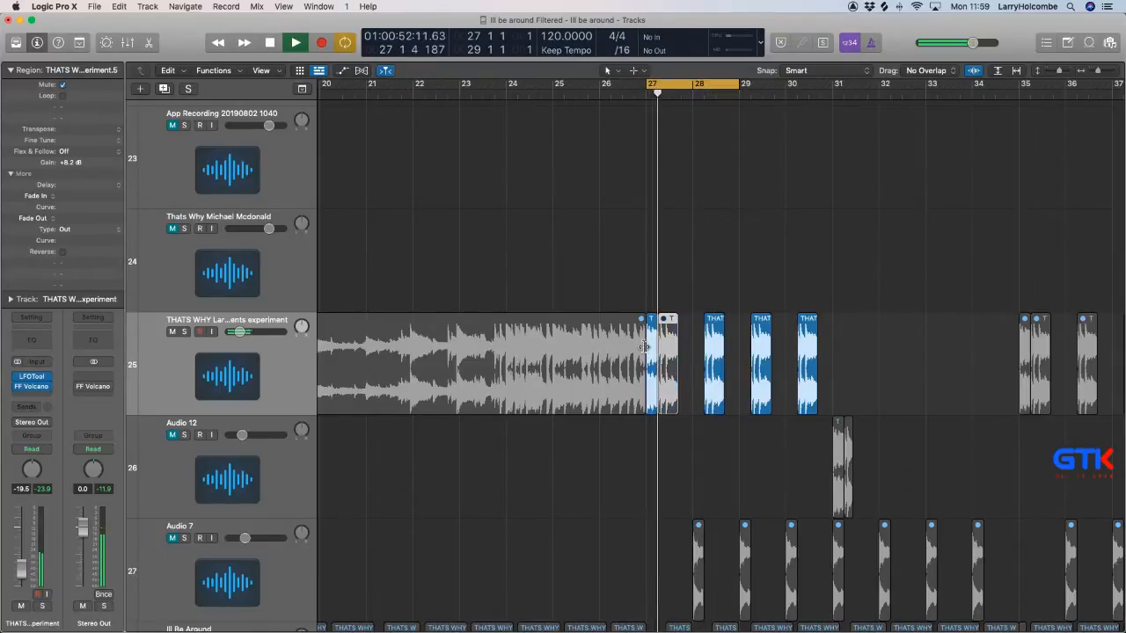
pyautogui.click(614, 288)
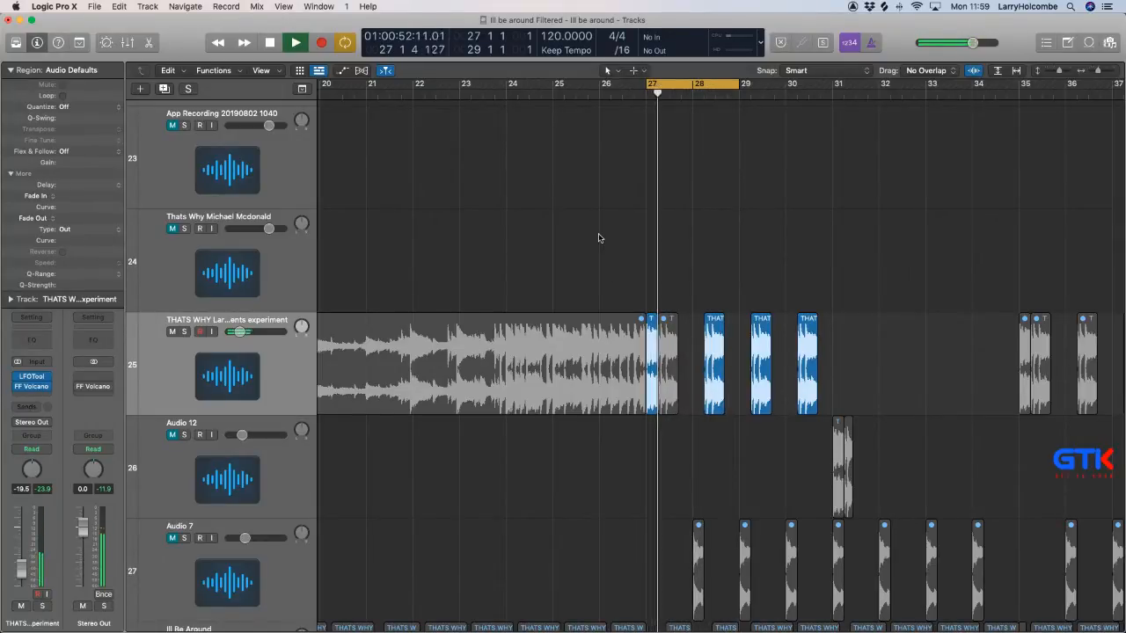
pyautogui.scroll(-3, 598, 236)
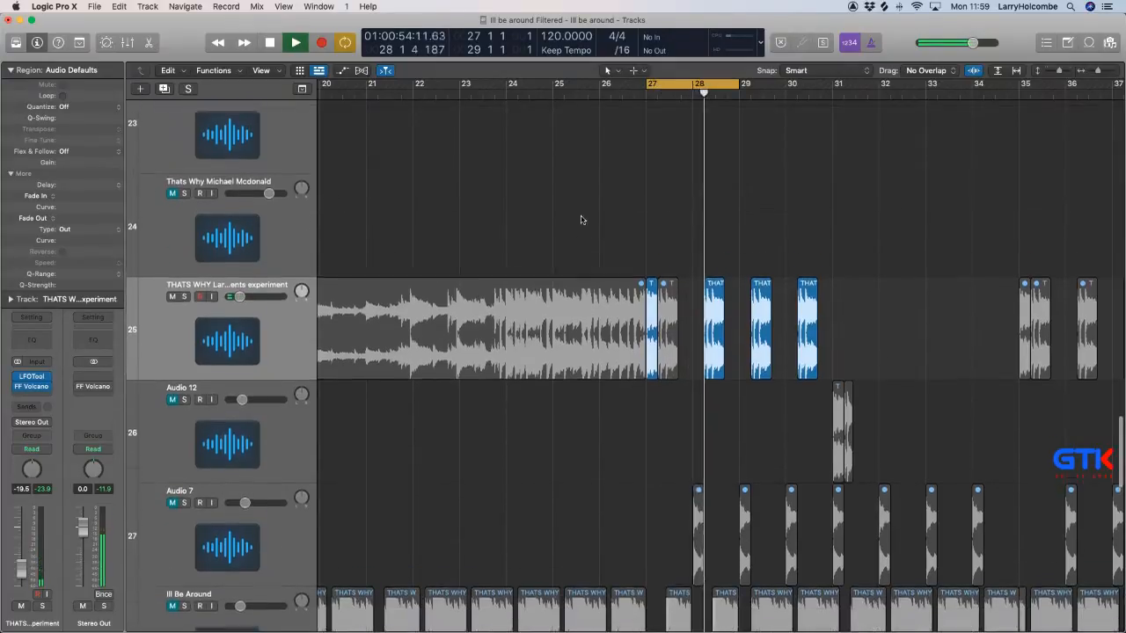
pyautogui.scroll(3, 581, 221)
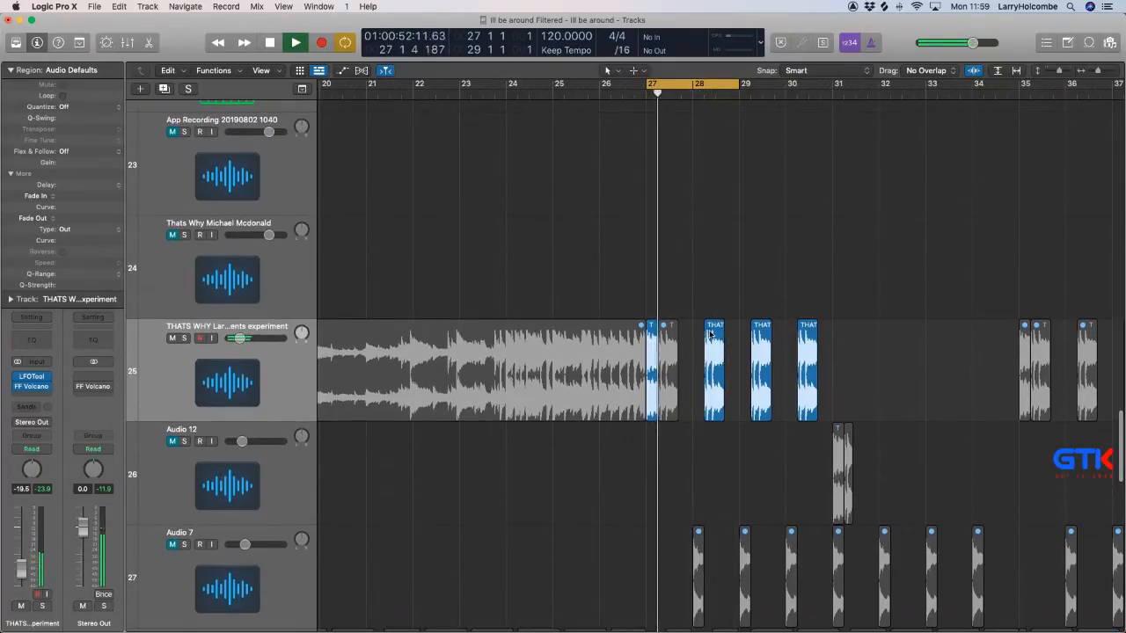
pyautogui.click(674, 330)
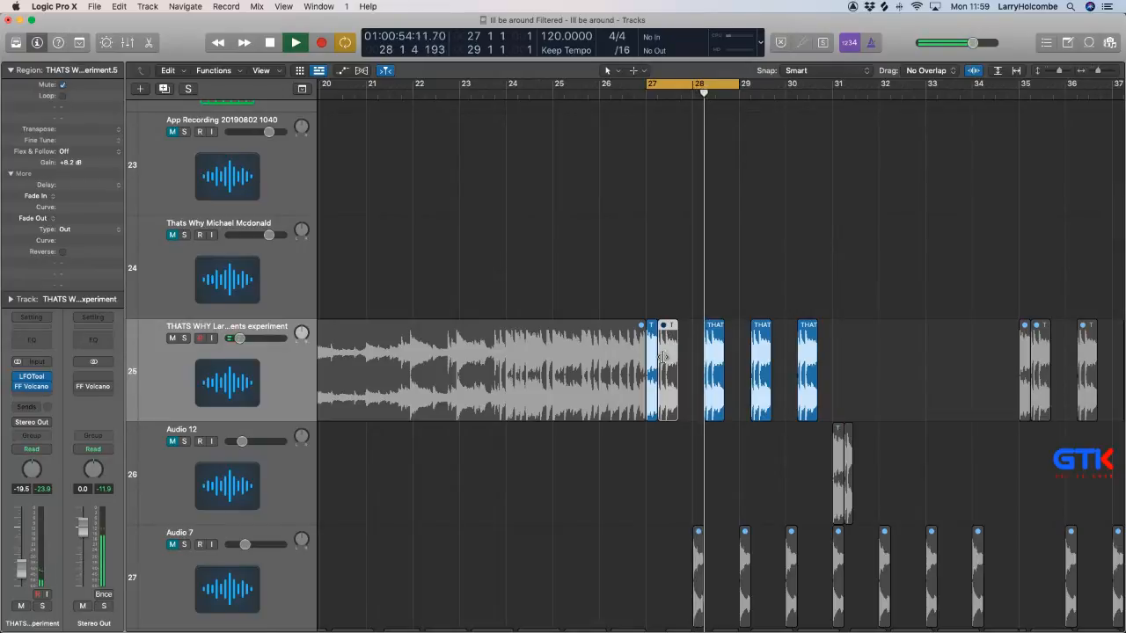
pyautogui.hotkey('ctrl', 'm')
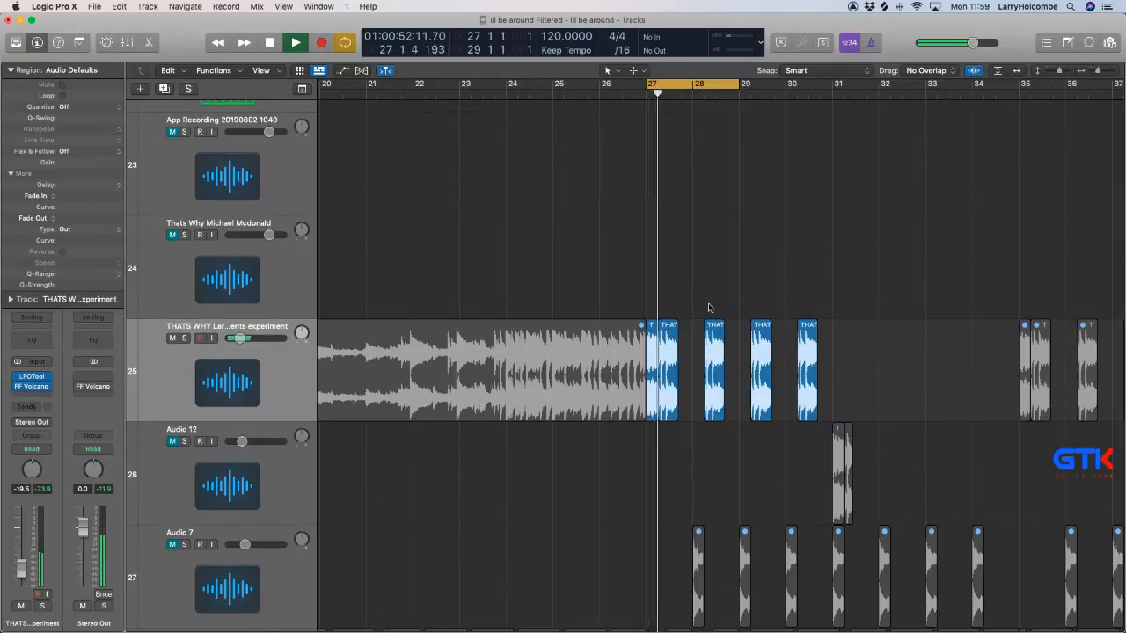
# Try deleting the sample region in bar 28 of track 25, and undo the deletion.
pyautogui.click(713, 342)
pyautogui.press('Delete')
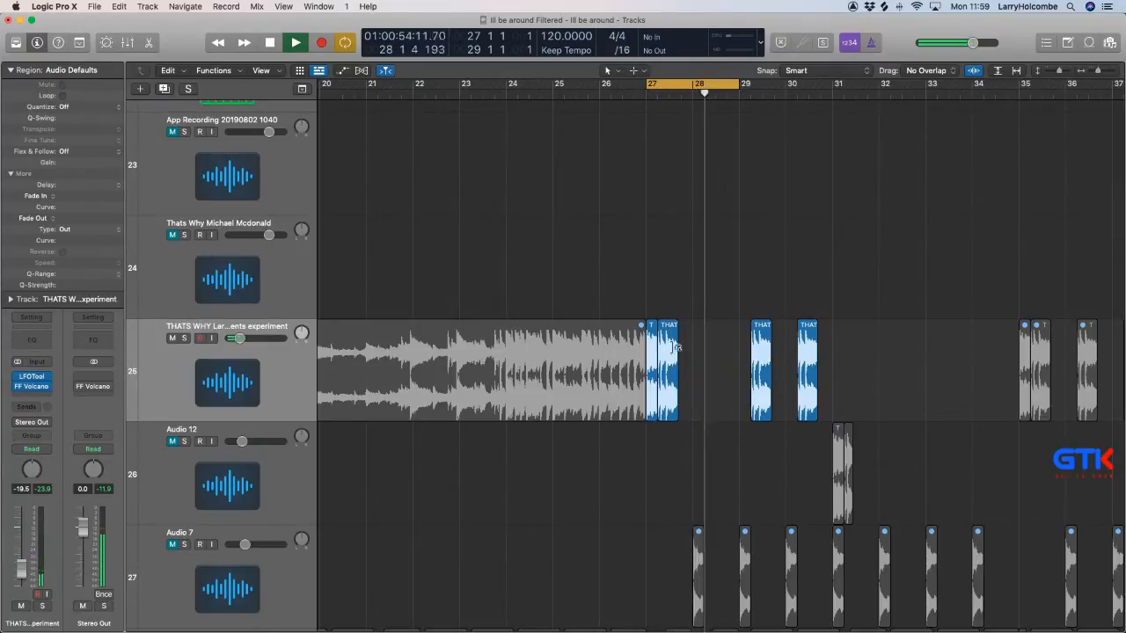
pyautogui.click(671, 341)
pyautogui.moveTo(538, 241); pyautogui.dragTo(843, 469)
pyautogui.press('super+z')
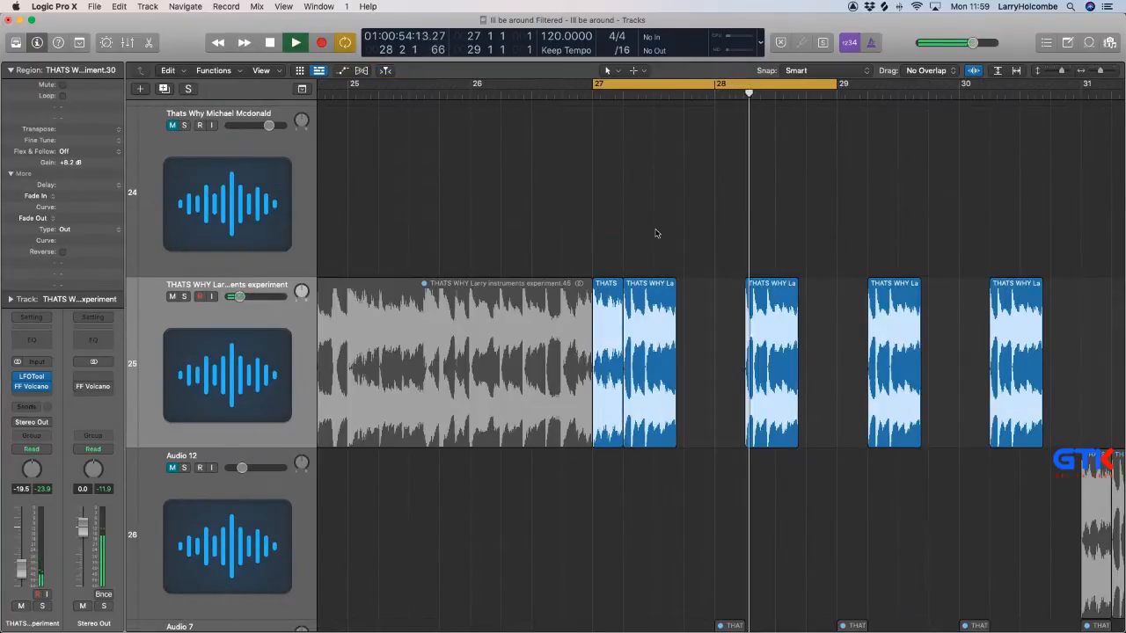
# Delete the second sample region in bar 27 and move bar 28's region to about halfway through beat 2 of bar 27.
pyautogui.press('super+z')
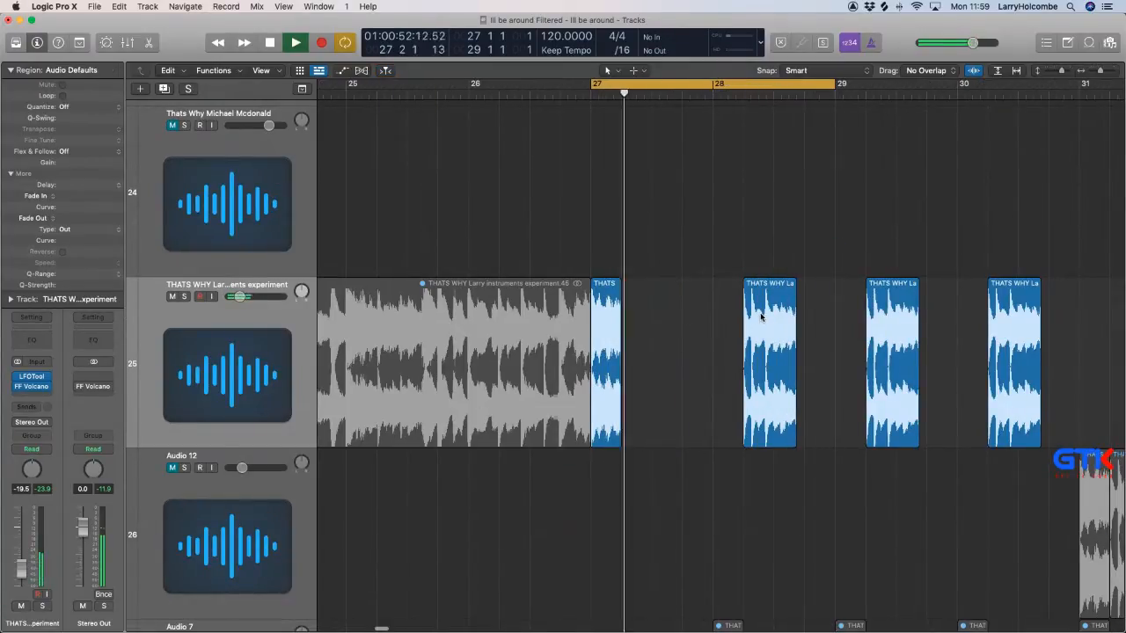
pyautogui.moveTo(760, 322); pyautogui.dragTo(658, 315)
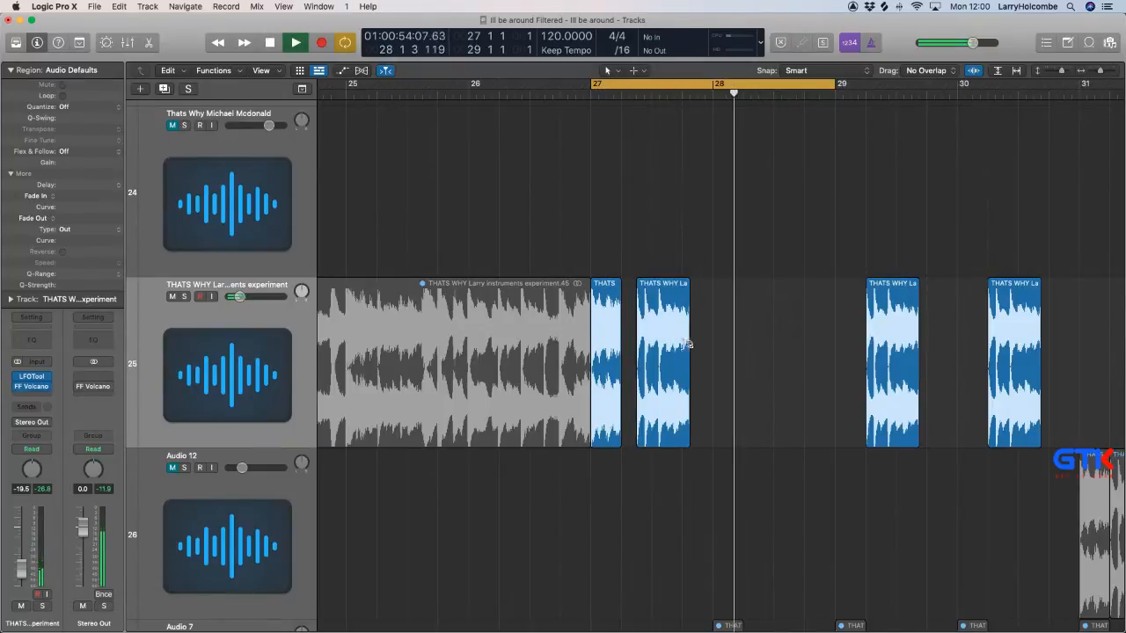
# Copy the two sample regions in bar 27 of track 25 to the same positions in bar 28.
pyautogui.moveTo(556, 244); pyautogui.dragTo(774, 422)
pyautogui.keyDown('ctrl'); pyautogui.keyDown('alt'); pyautogui.click(749, 414); pyautogui.keyUp('alt'); pyautogui.keyUp('ctrl')
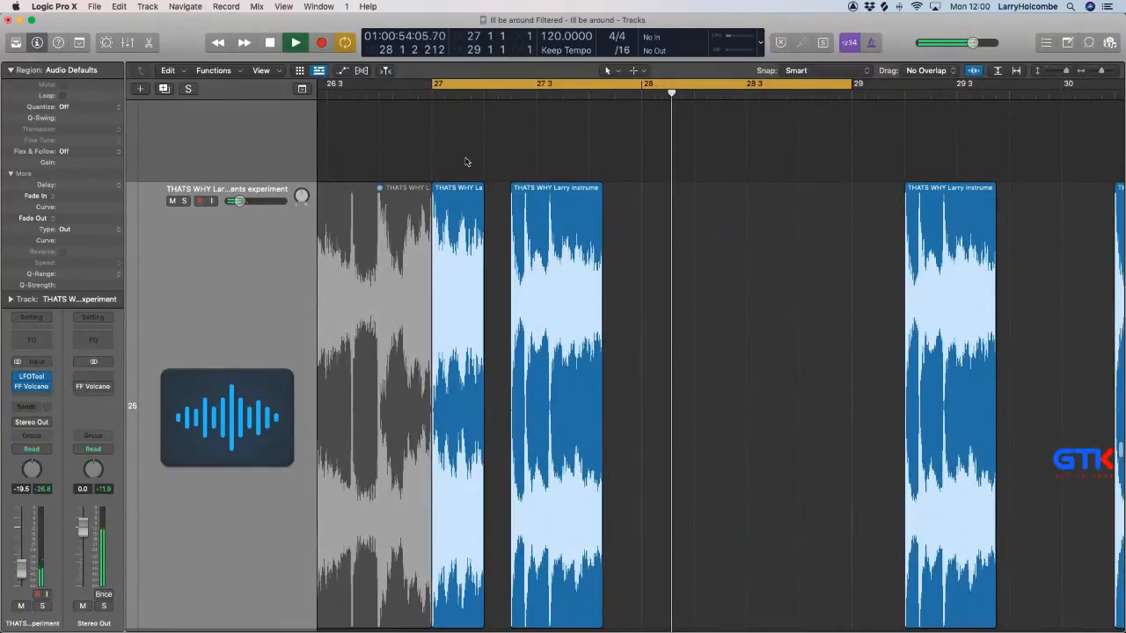
pyautogui.moveTo(467, 162); pyautogui.dragTo(530, 213)
pyautogui.moveTo(668, 233); pyautogui.dragTo(673, 241)
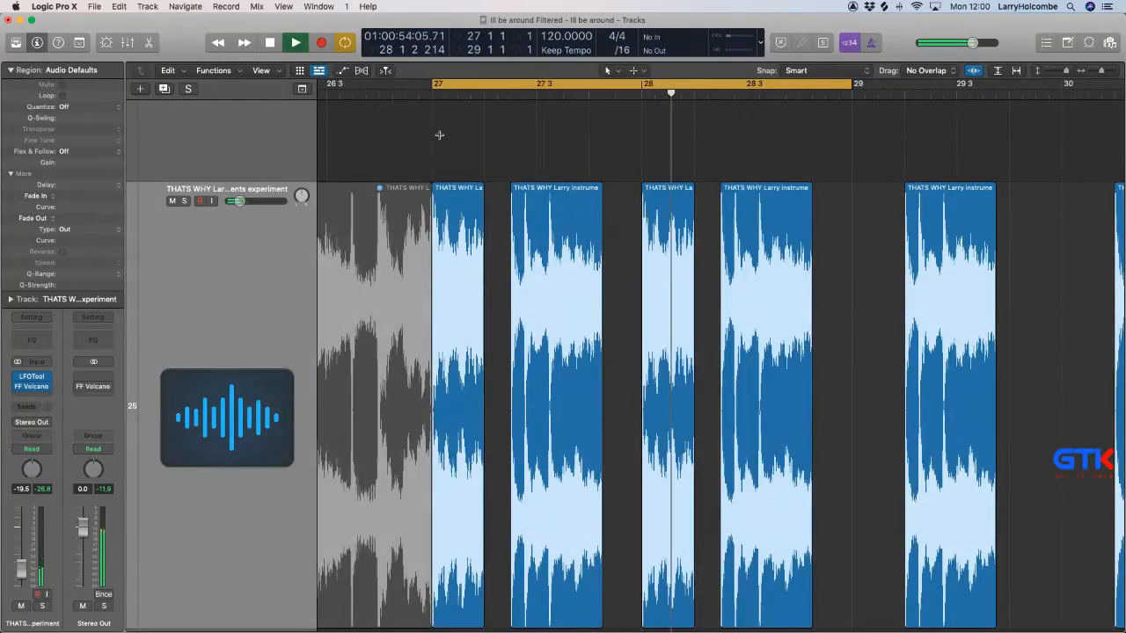
# Mute the second sample region in bar 27 and both sample regions in bar 28 on track 25.
pyautogui.press('super+Up')
pyautogui.press('super+Up')
pyautogui.press('super+Up')
pyautogui.press('super+Up')
pyautogui.press('super+Up')
pyautogui.press('super+Up')
pyautogui.press('super+Up')
pyautogui.press('super+Up')
pyautogui.scroll(1, 440, 138)
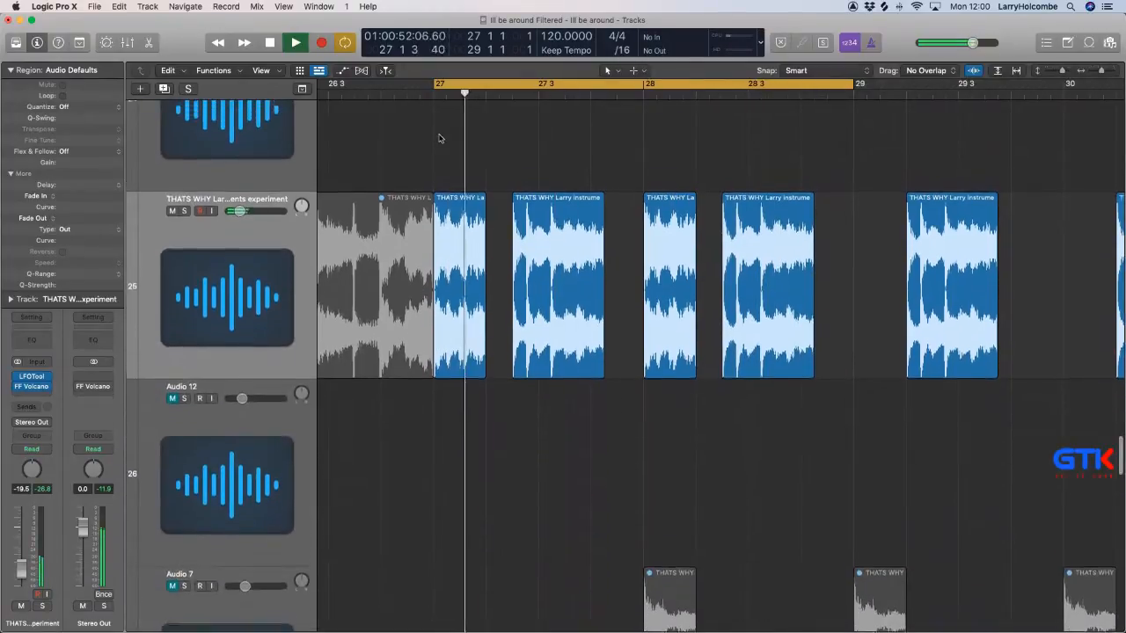
pyautogui.scroll(1, 441, 138)
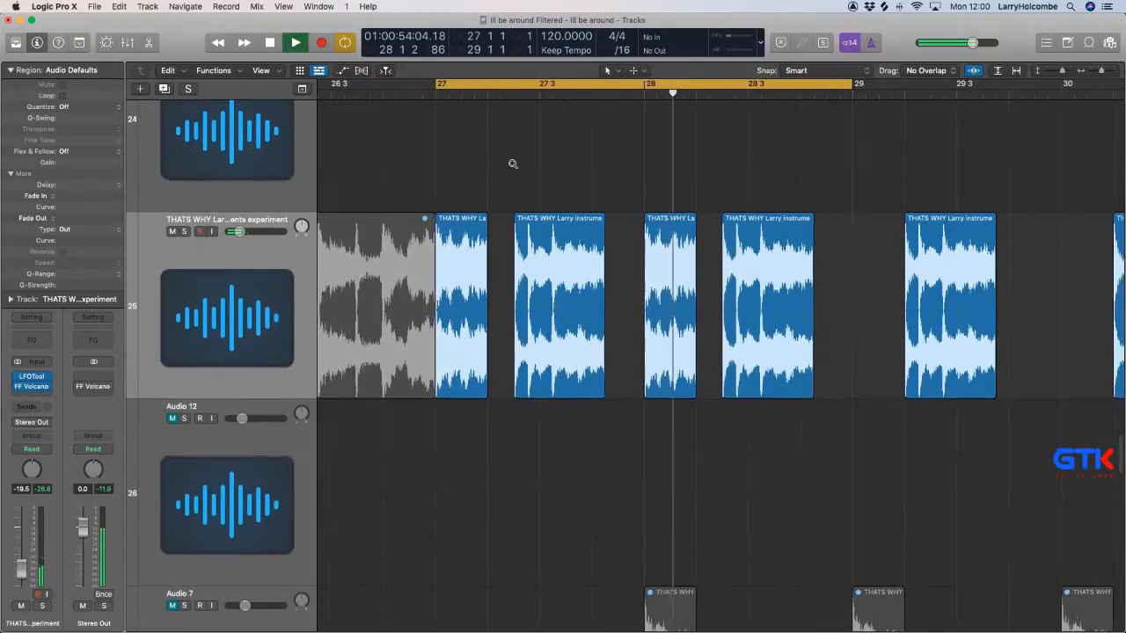
pyautogui.scroll(-2, 513, 164)
pyautogui.moveTo(578, 178); pyautogui.dragTo(597, 277)
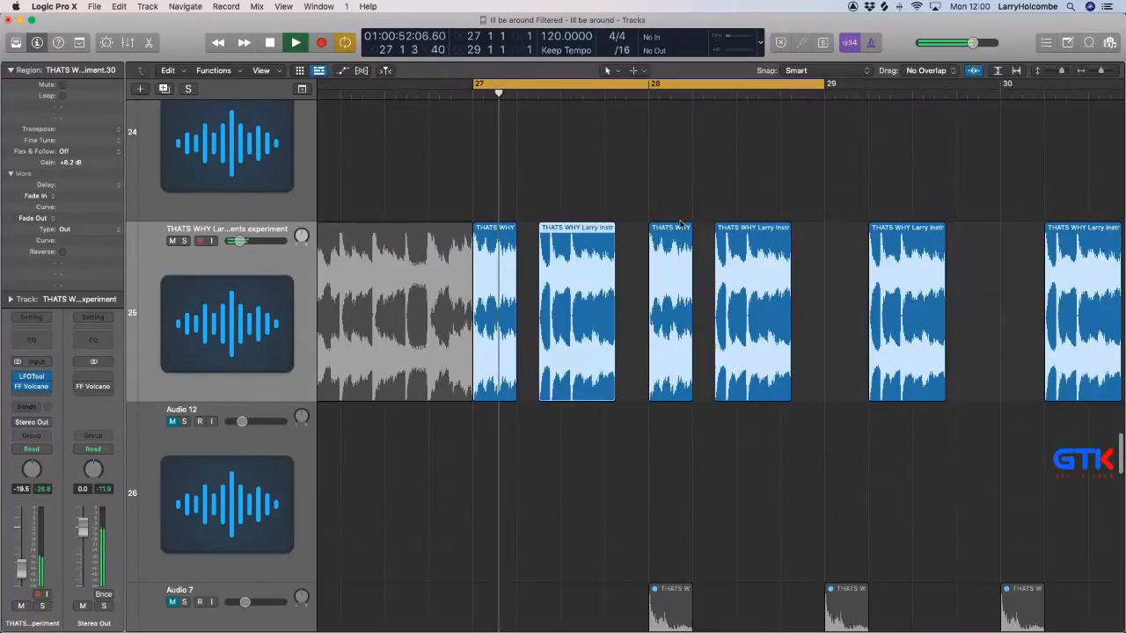
pyautogui.moveTo(532, 198); pyautogui.dragTo(802, 275)
pyautogui.hotkey('ctrl', 'm')
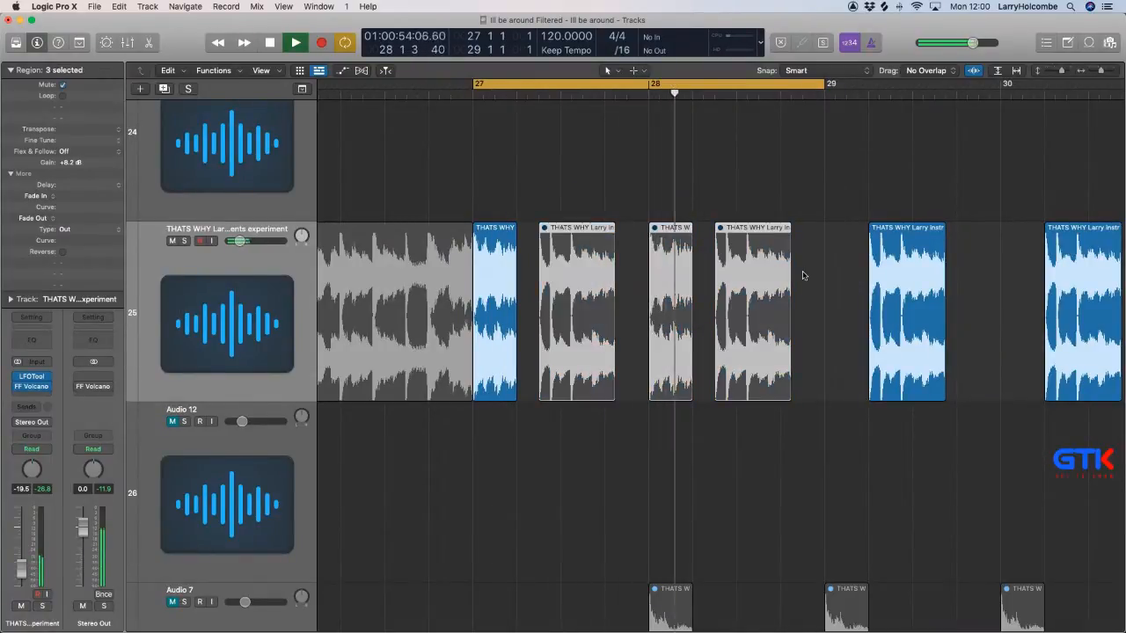
# Unmute the Ill Be Around track 28 to hear it with the sample loop.
pyautogui.press('super+Up')
pyautogui.press('super+Up')
pyautogui.press('super+Up')
pyautogui.press('super+Up')
pyautogui.press('super+Up')
pyautogui.press('super+Up')
pyautogui.press('super+Up')
pyautogui.press('super+Up')
pyautogui.press('super+Up')
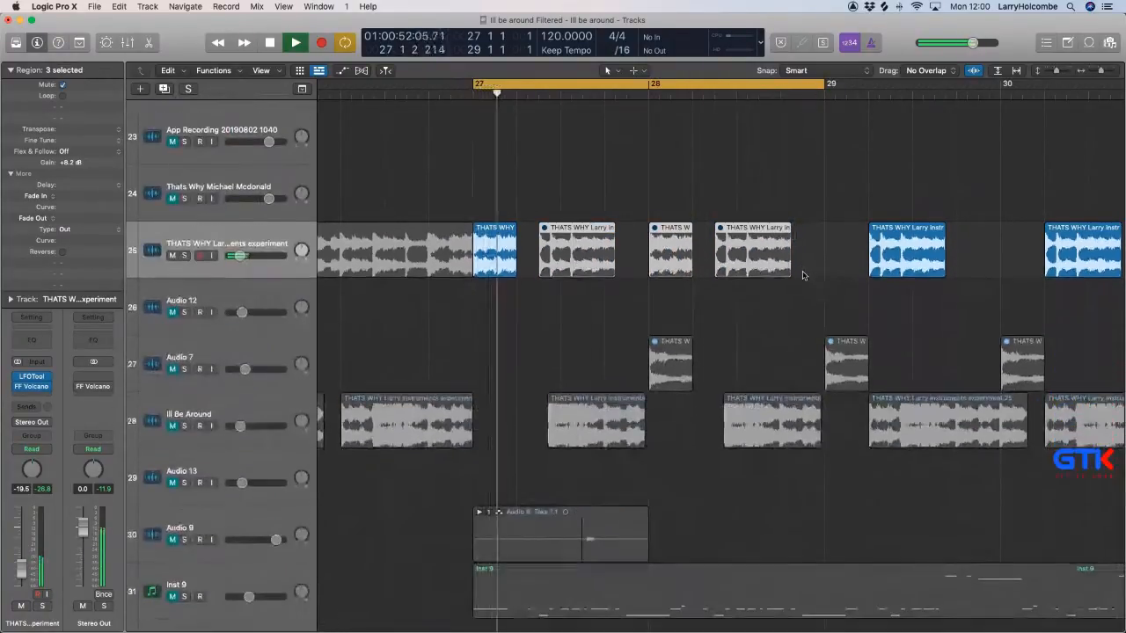
pyautogui.click(173, 426)
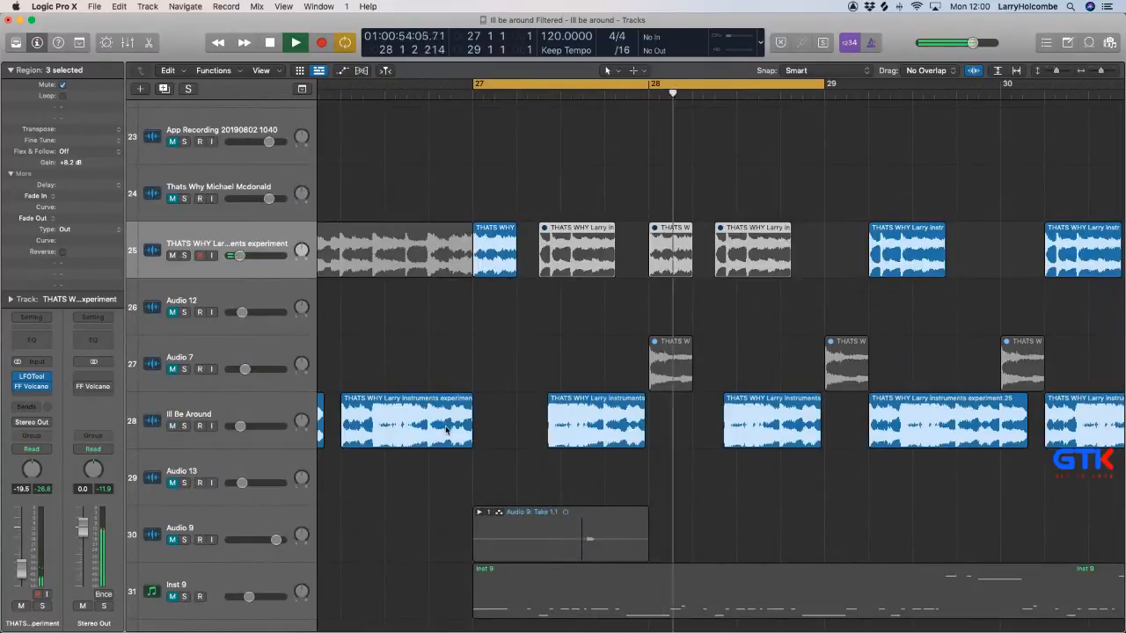
# Set track 25's effect chain to SoundShift, FF Volcano and LFOTool in the mixer, copying SoundShift and FF Volcano from the Ill Be Around channel.
pyautogui.scroll(-1, 446, 431)
pyautogui.hscroll(-3, 502, 370)
pyautogui.scroll(-5, 493, 243)
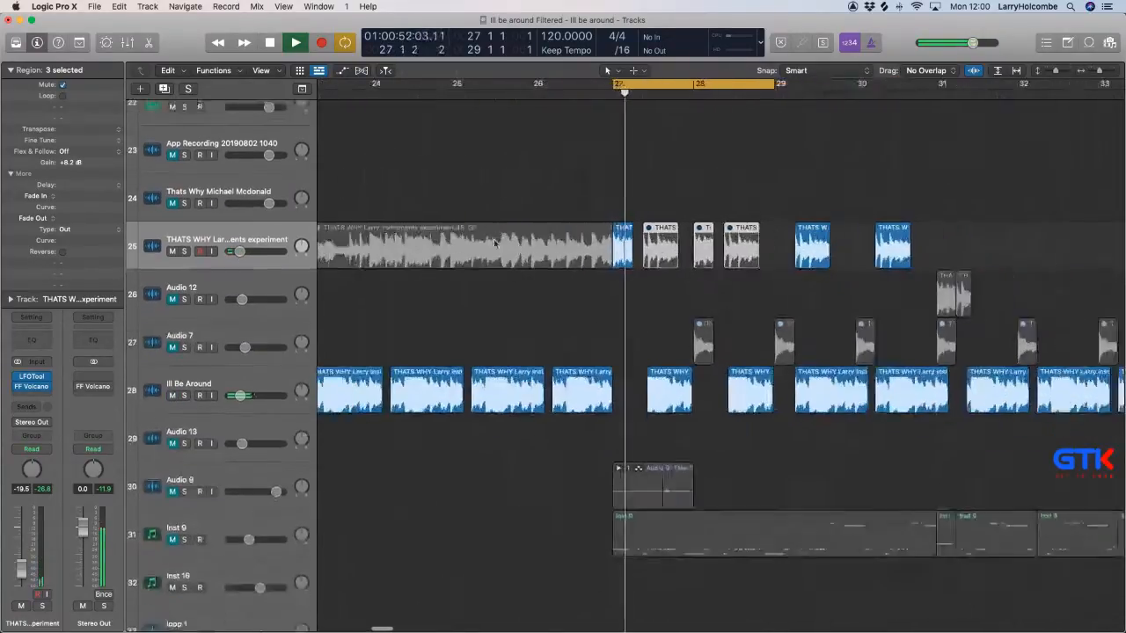
pyautogui.scroll(-2, 494, 243)
pyautogui.press('x')
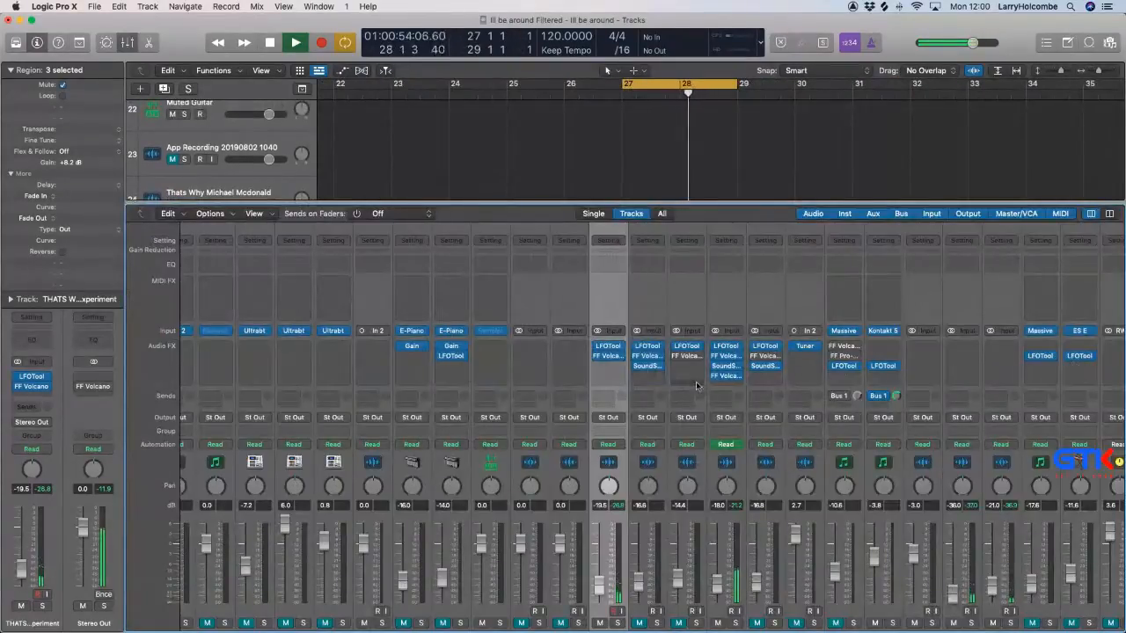
pyautogui.scroll(-1, 666, 376)
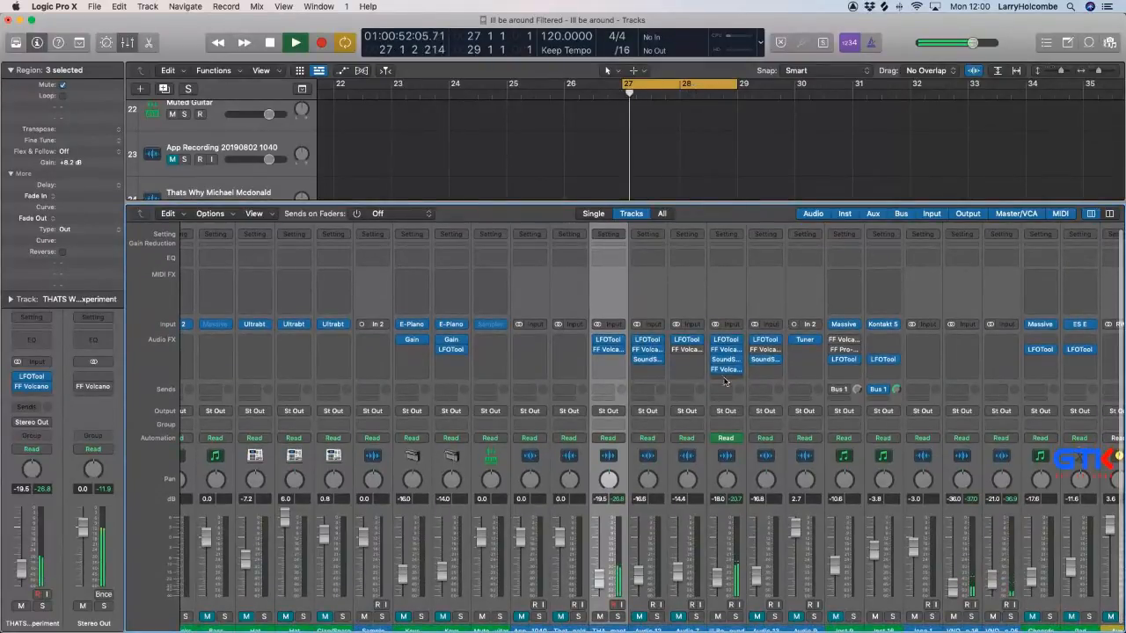
pyautogui.moveTo(688, 363); pyautogui.dragTo(613, 371)
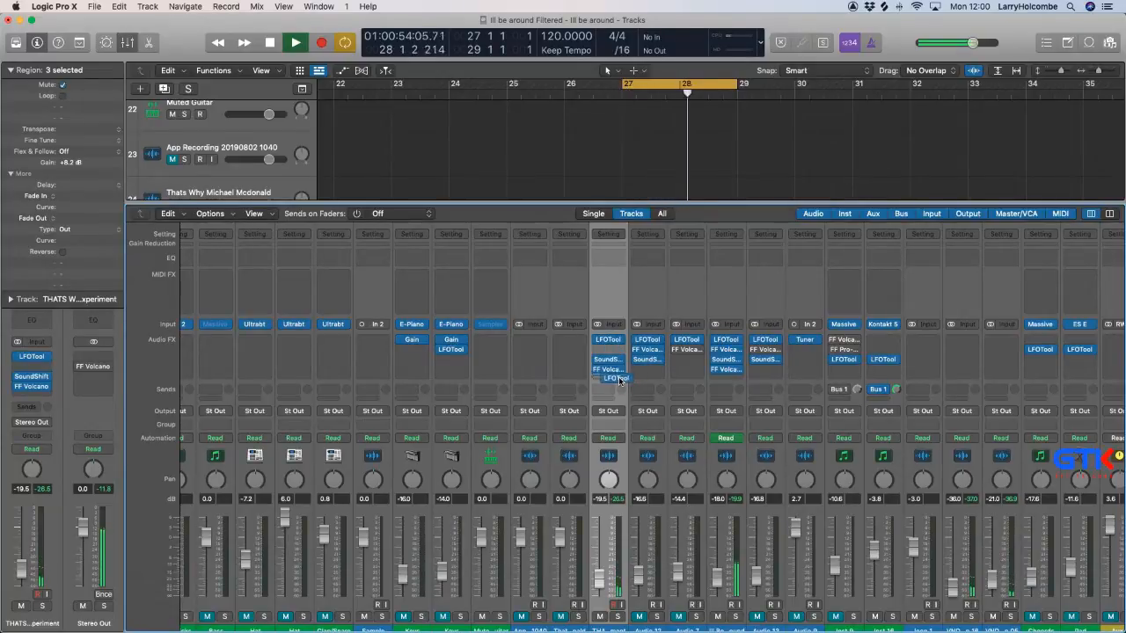
pyautogui.moveTo(620, 379); pyautogui.dragTo(619, 380)
pyautogui.press('x')
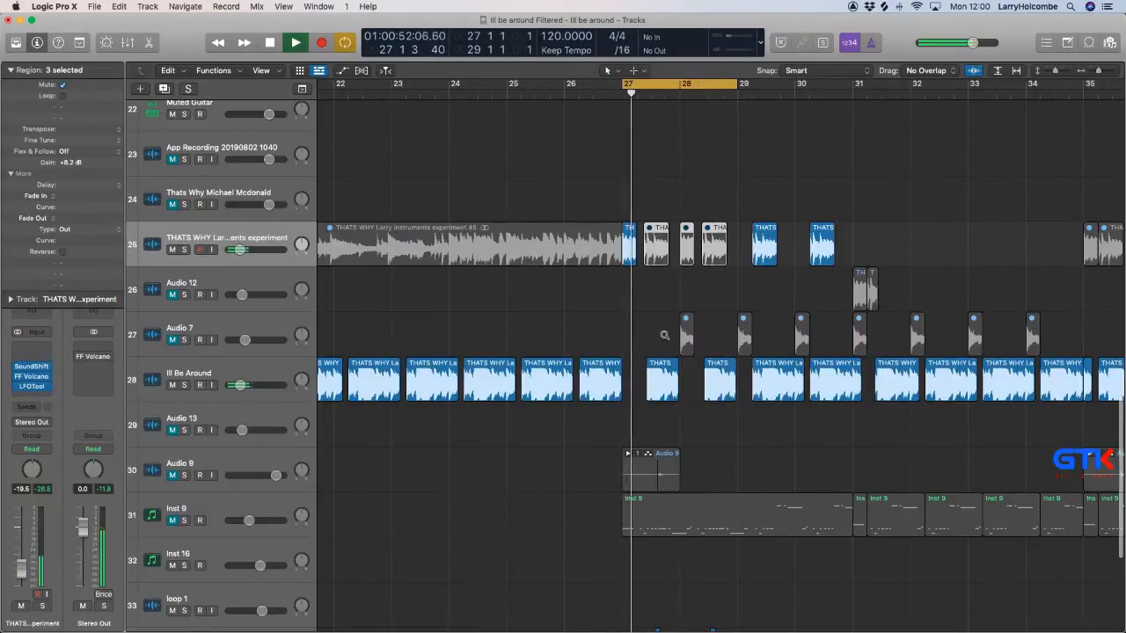
pyautogui.press('x')
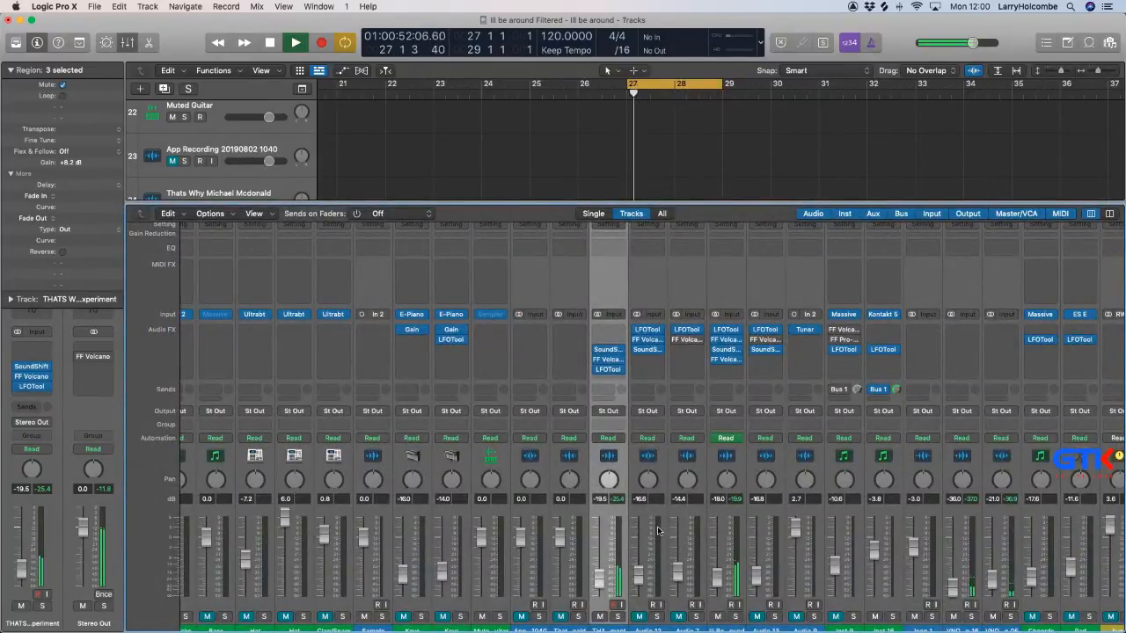
pyautogui.press('x')
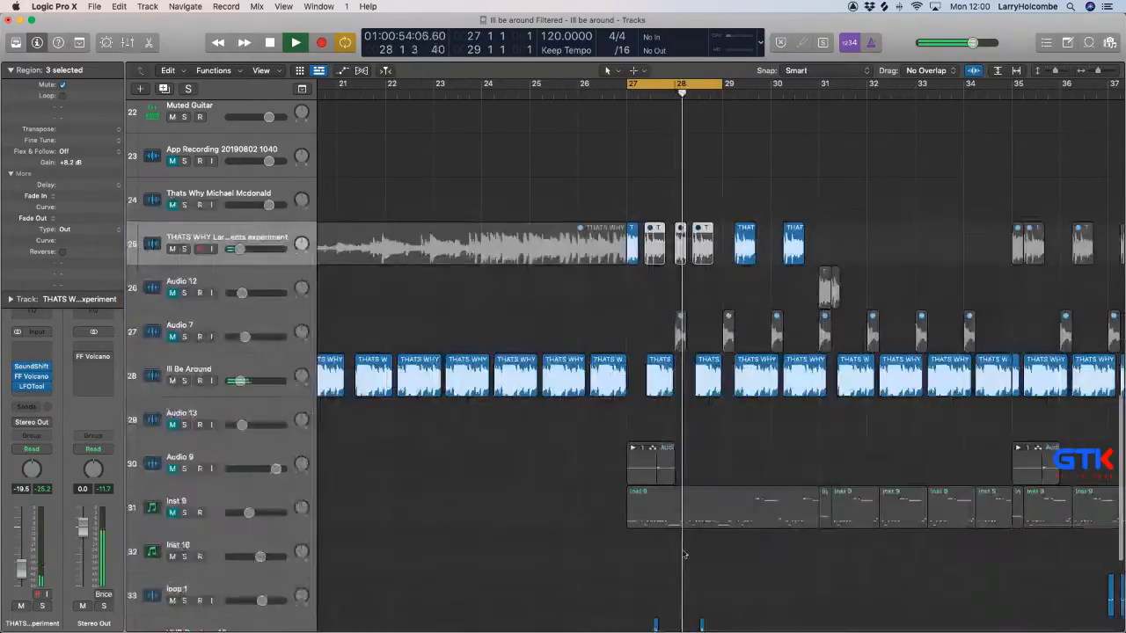
# Unmute the second sample region in bar 28 on the THATS WHY Larry instruments experiment track.
pyautogui.scroll(3, 700, 311)
pyautogui.click(702, 341)
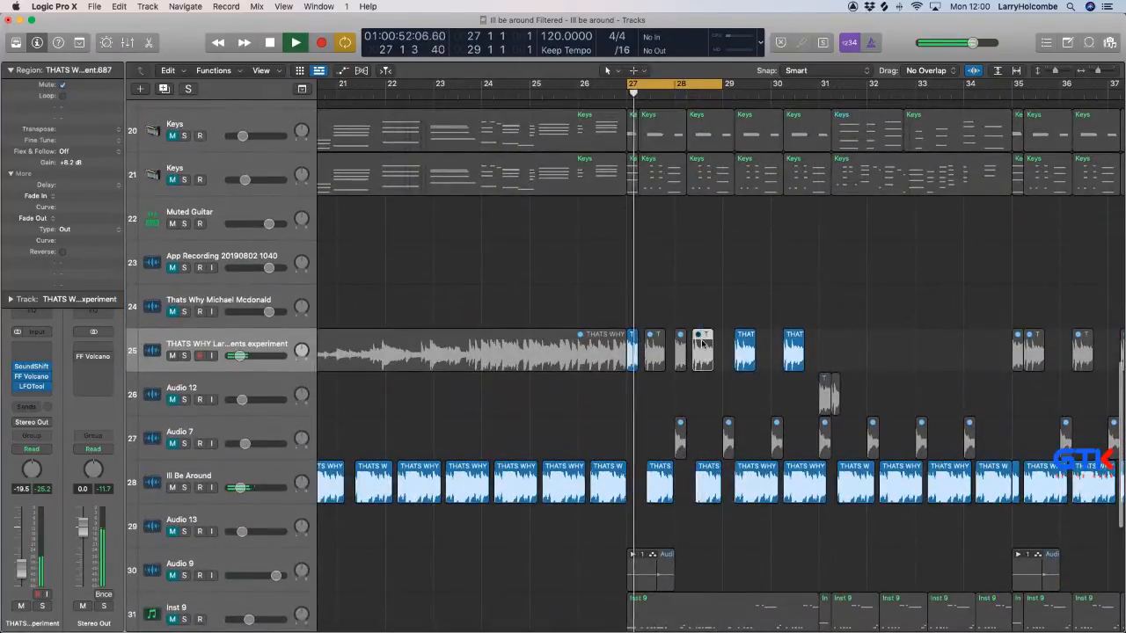
pyautogui.hotkey('ctrl', 'm')
pyautogui.click(501, 243)
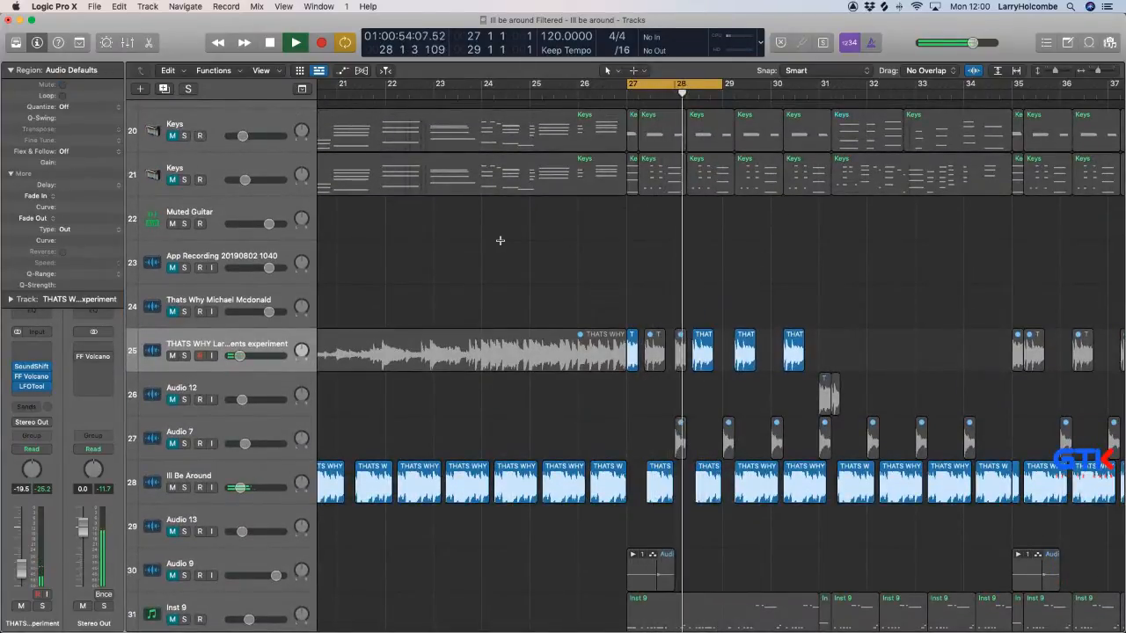
# Mute the Ill Be Around track and lower the THATS WHY Larry instruments experiment track's volume to -21.5 dB.
pyautogui.press('super+Up')
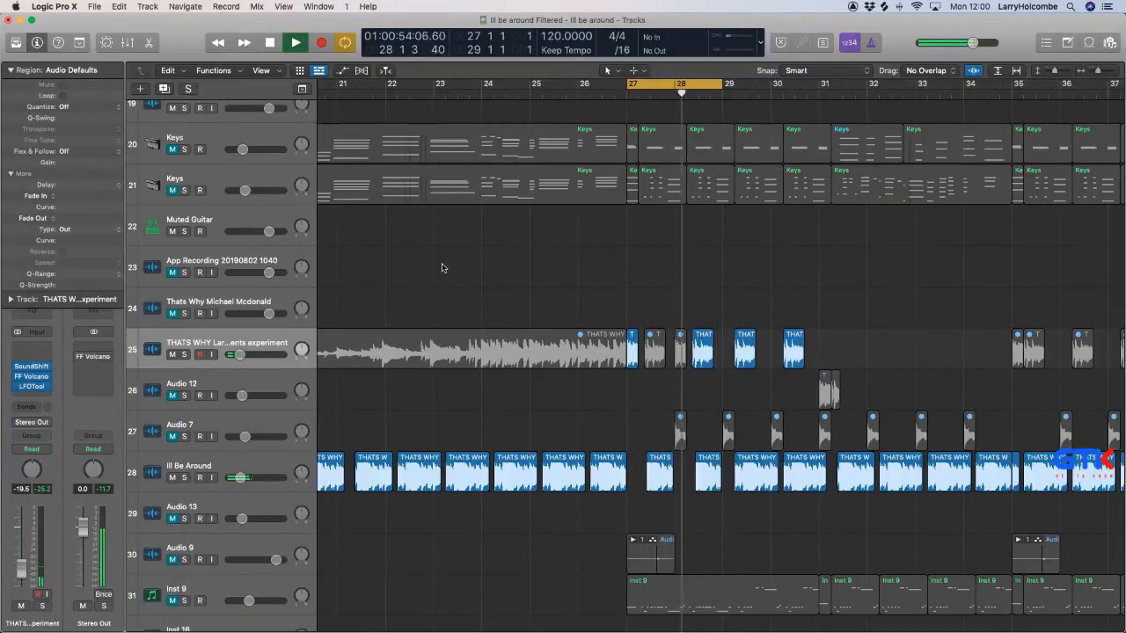
pyautogui.click(172, 478)
pyautogui.click(237, 344)
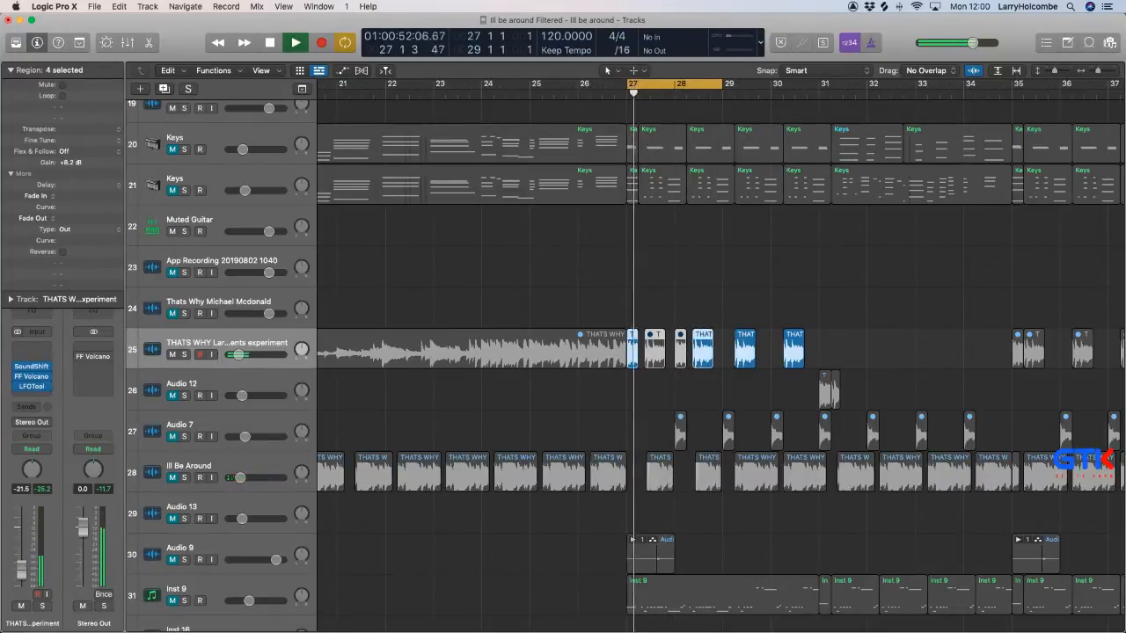
# Unmute the chopped region in the middle of bar 27 and mute the second region in bar 28 on the THATS WHY sample track 25.
pyautogui.hscroll(3, 558, 286)
pyautogui.click(549, 304)
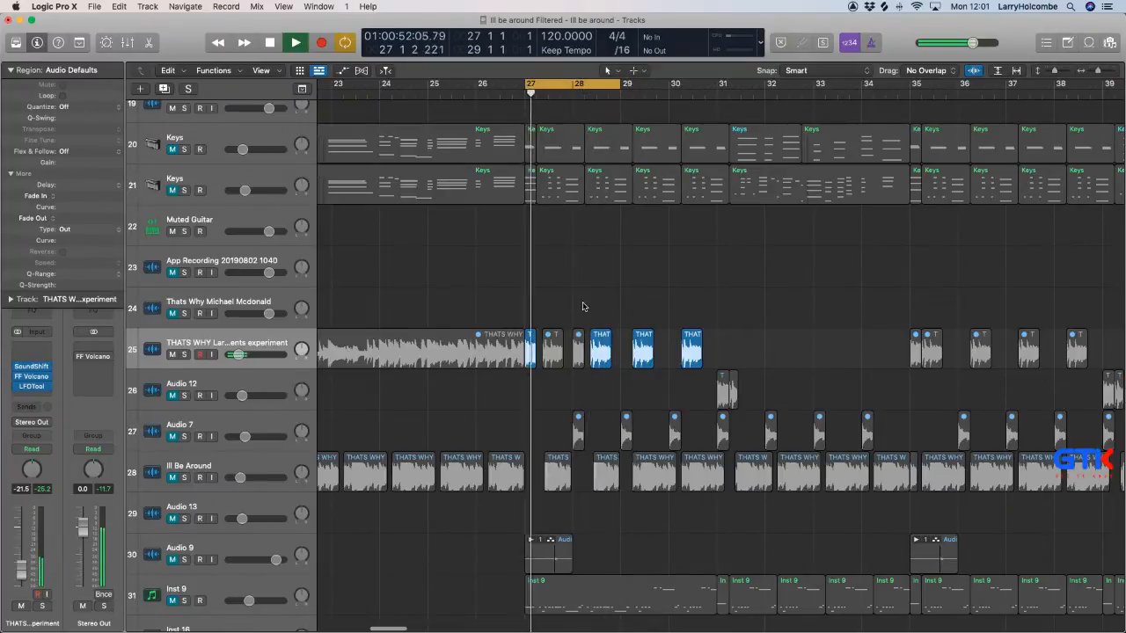
pyautogui.click(553, 339)
pyautogui.press('space')
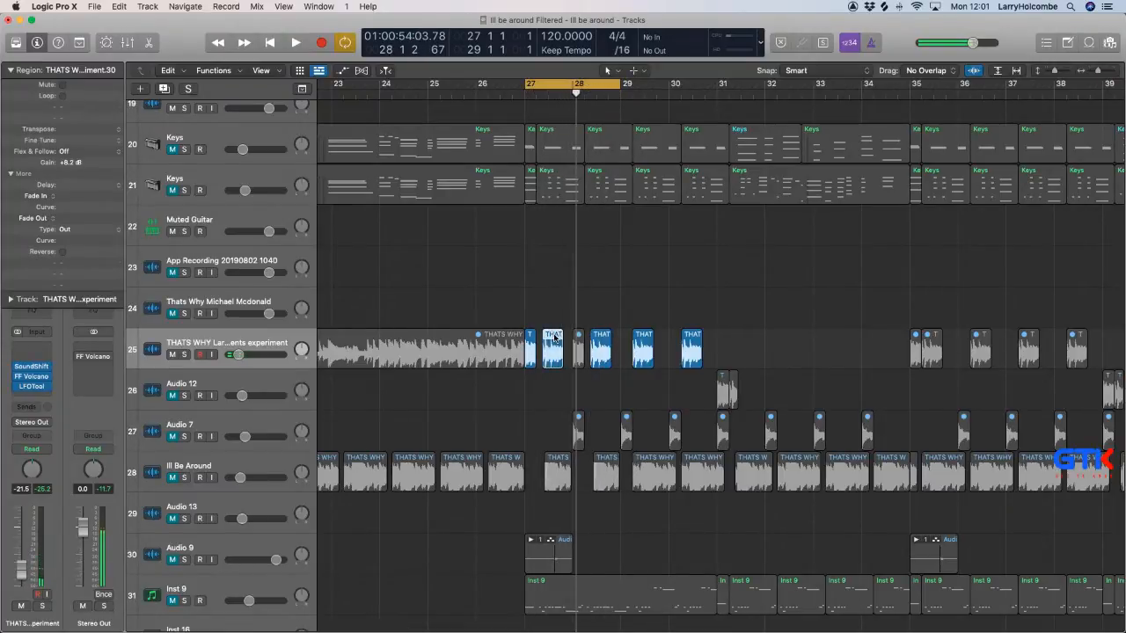
pyautogui.press('space')
pyautogui.click(600, 352)
pyautogui.hotkey('ctrl', 'm')
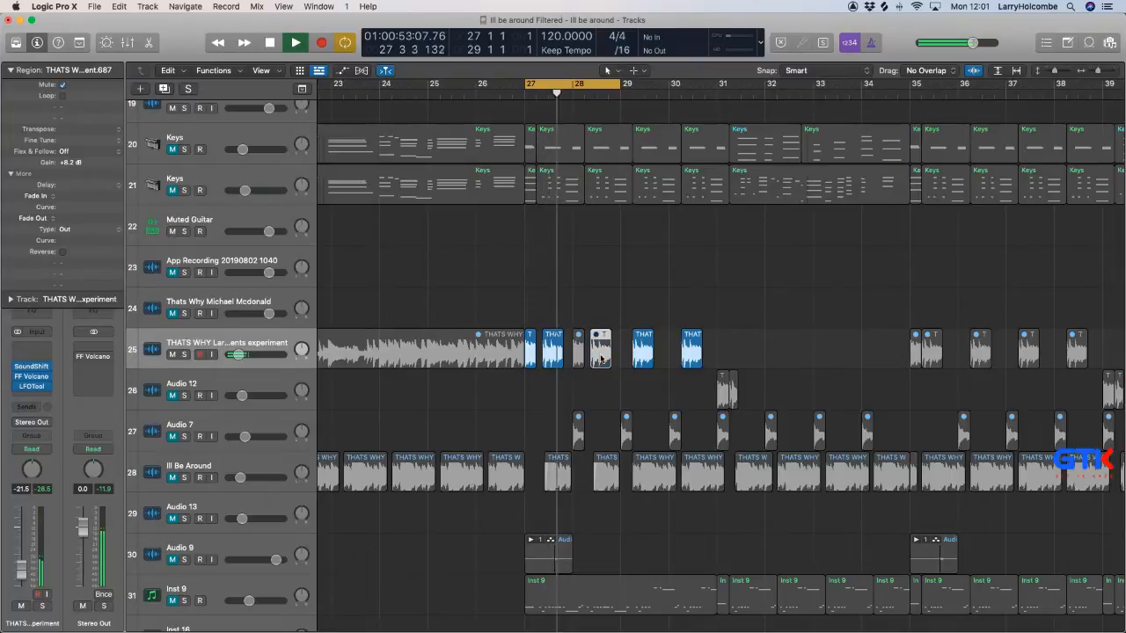
# Replace track 25's chops with one region by extending the bar 27 slice through the full bar and deleting the other slices in bars 27 and 28.
pyautogui.click(523, 292)
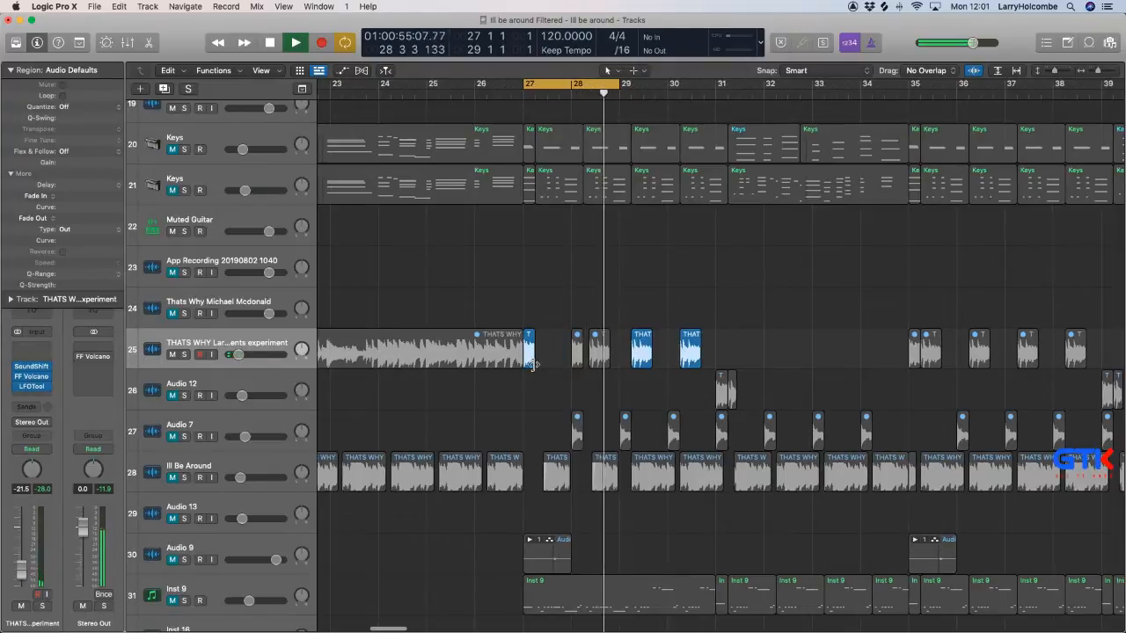
pyautogui.moveTo(536, 352); pyautogui.dragTo(573, 364)
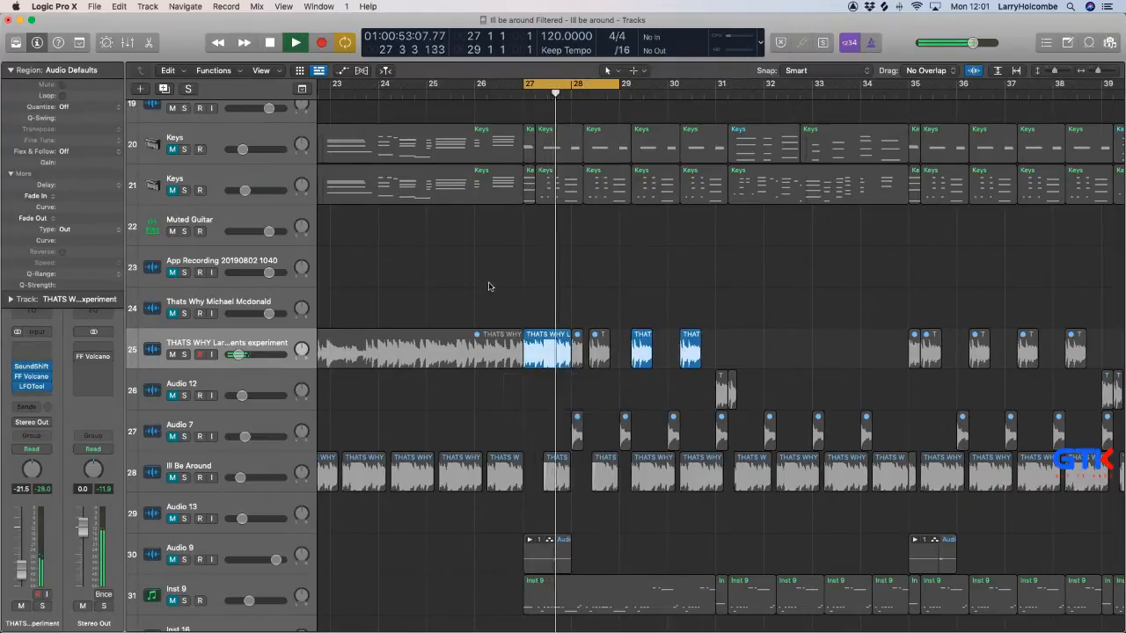
pyautogui.press('space')
pyautogui.press('space')
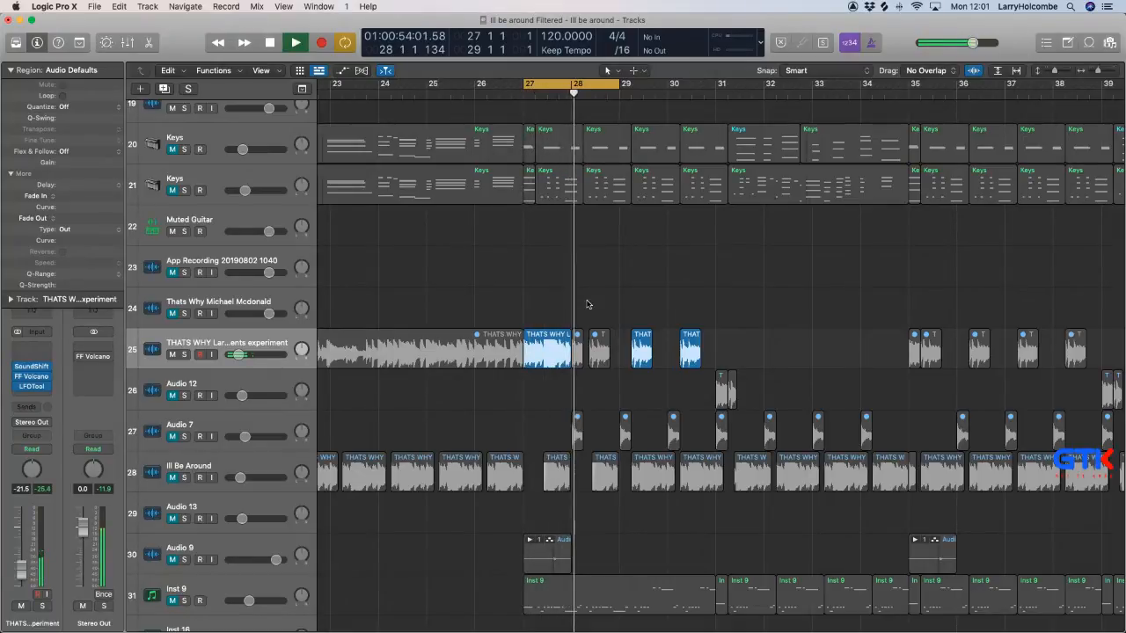
pyautogui.moveTo(577, 311); pyautogui.dragTo(606, 347)
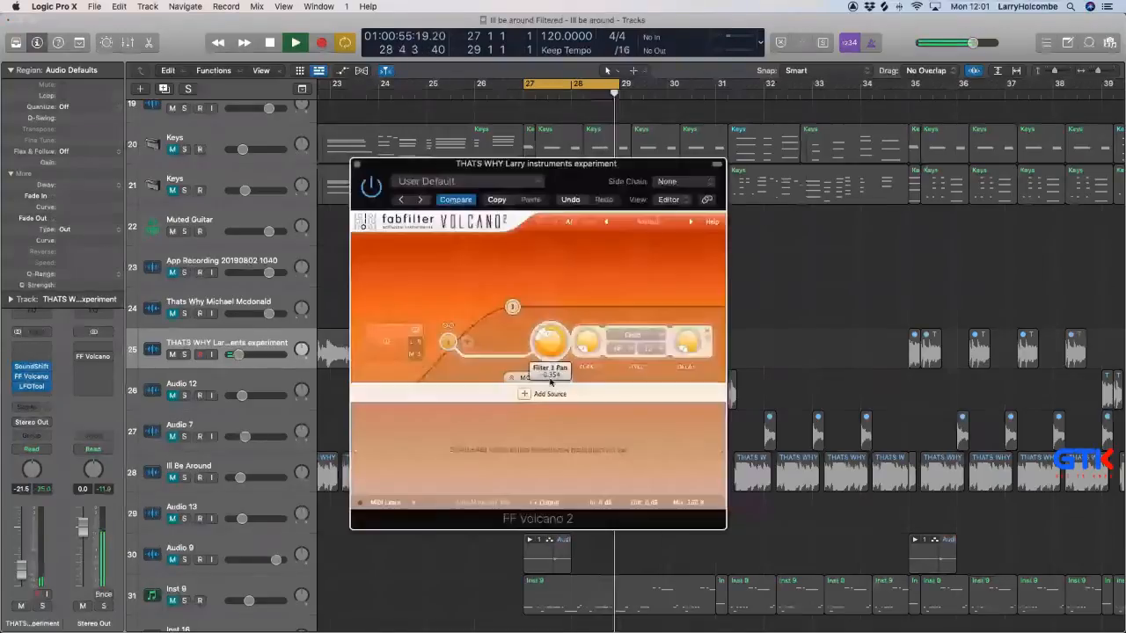
# Insert a second FF Volcano 2 after LFOTool on track 25 and lower its low-pass filter frequency.
pyautogui.click(352, 163)
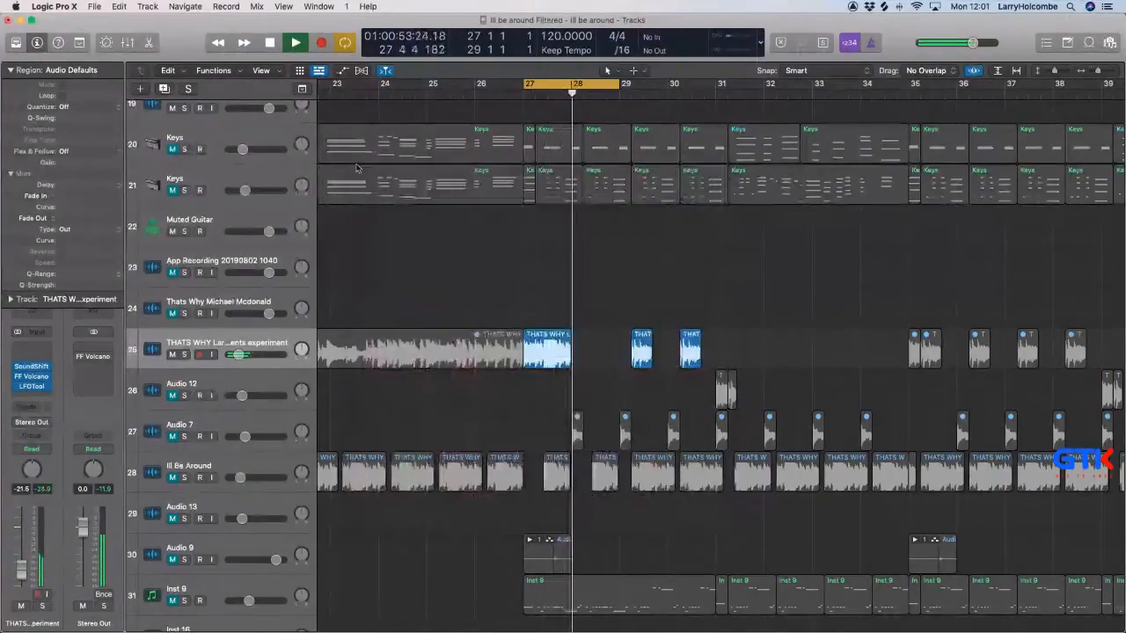
pyautogui.click(28, 388)
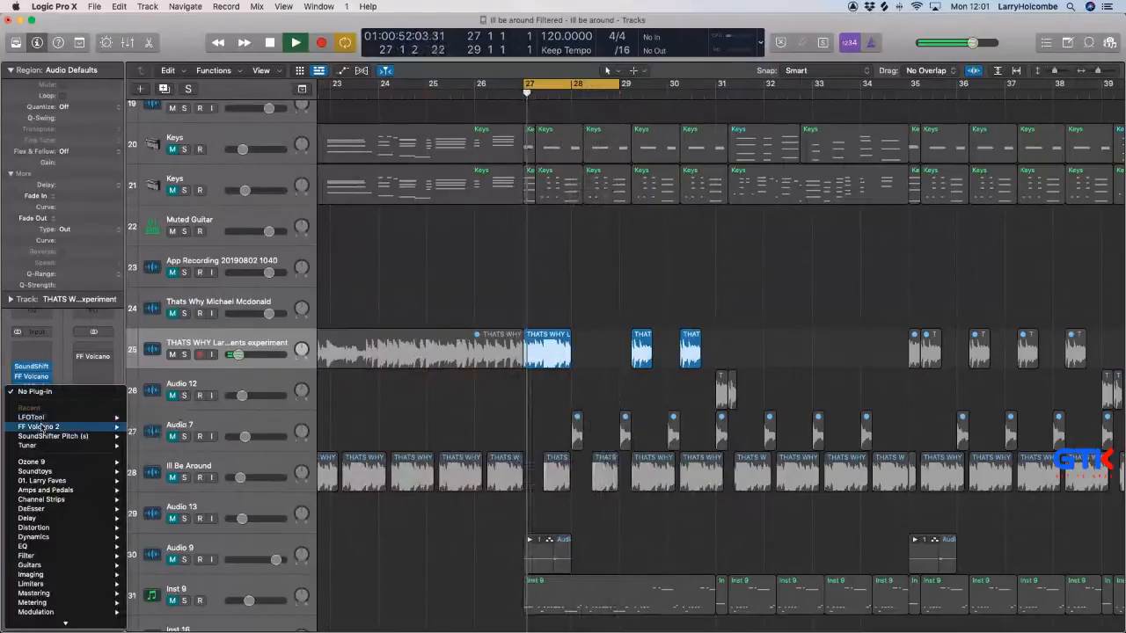
pyautogui.click(148, 421)
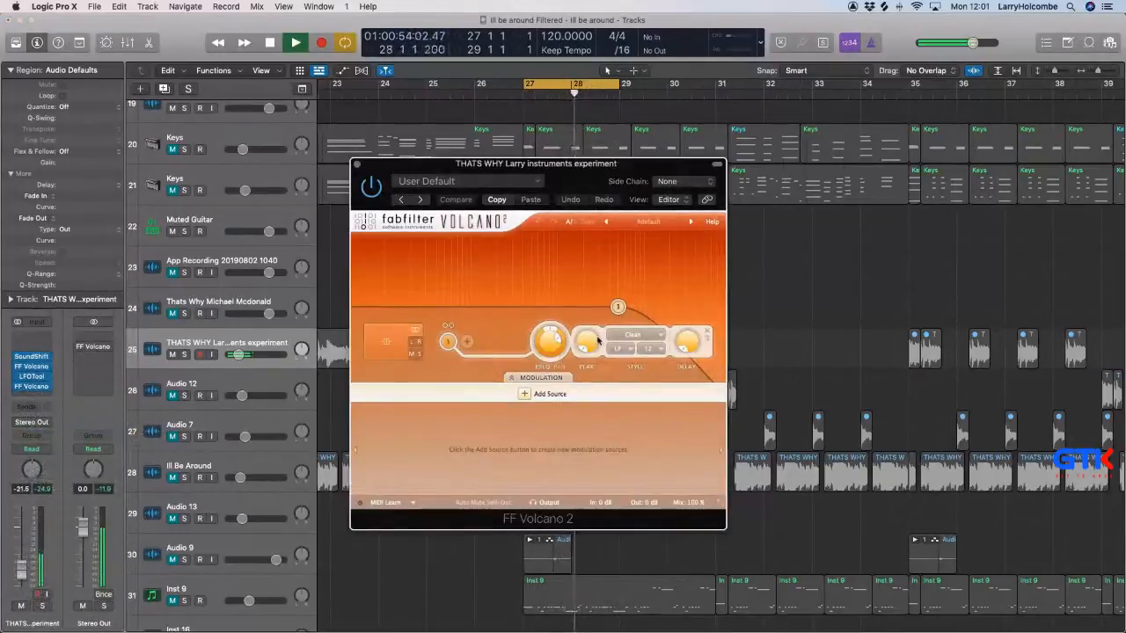
pyautogui.moveTo(545, 353); pyautogui.dragTo(547, 384)
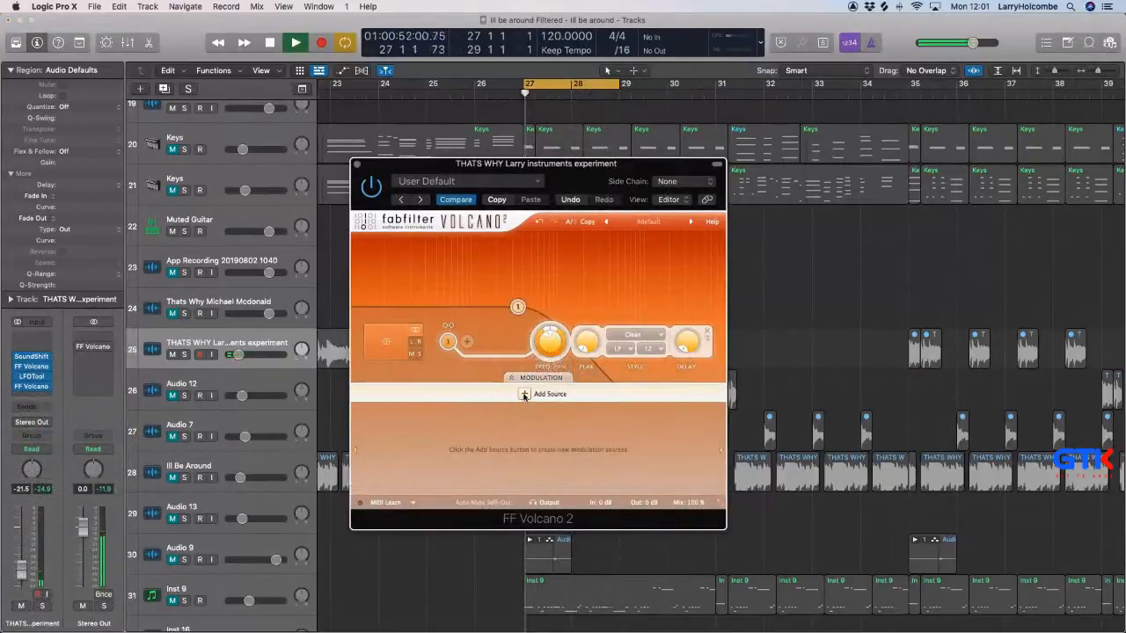
# Add an XLFO modulation source in the second FF Volcano 2 and assign it to the Filter 1 frequency.
pyautogui.click(524, 394)
pyautogui.click(541, 419)
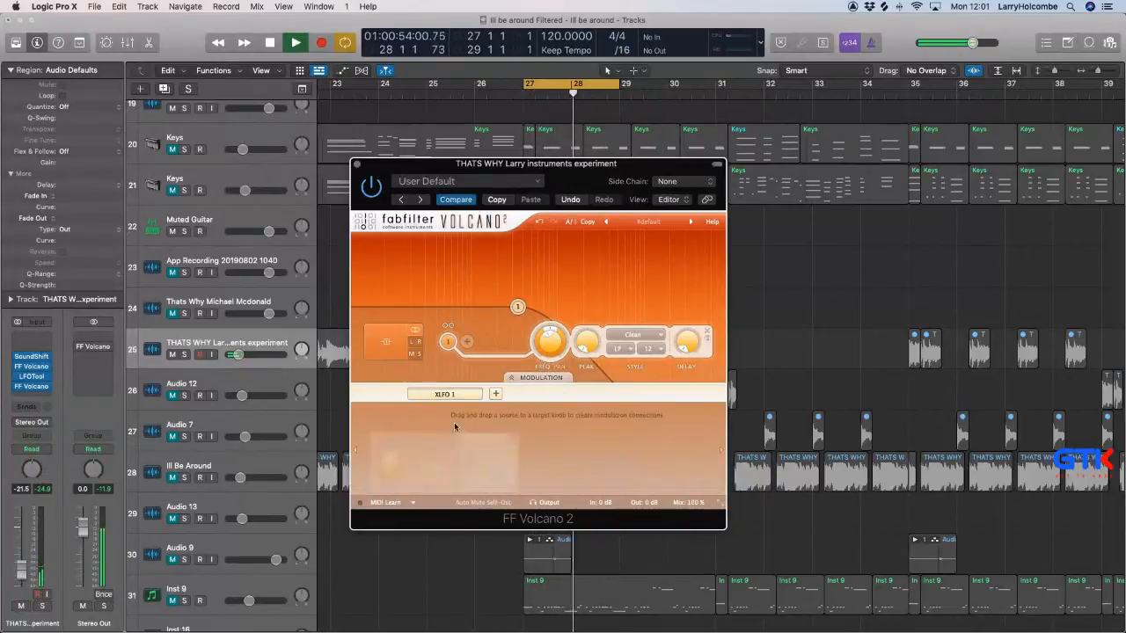
pyautogui.moveTo(374, 437)
pyautogui.mouseDown()
pyautogui.moveTo(545, 342)
pyautogui.moveTo(538, 351)
pyautogui.mouseUp()
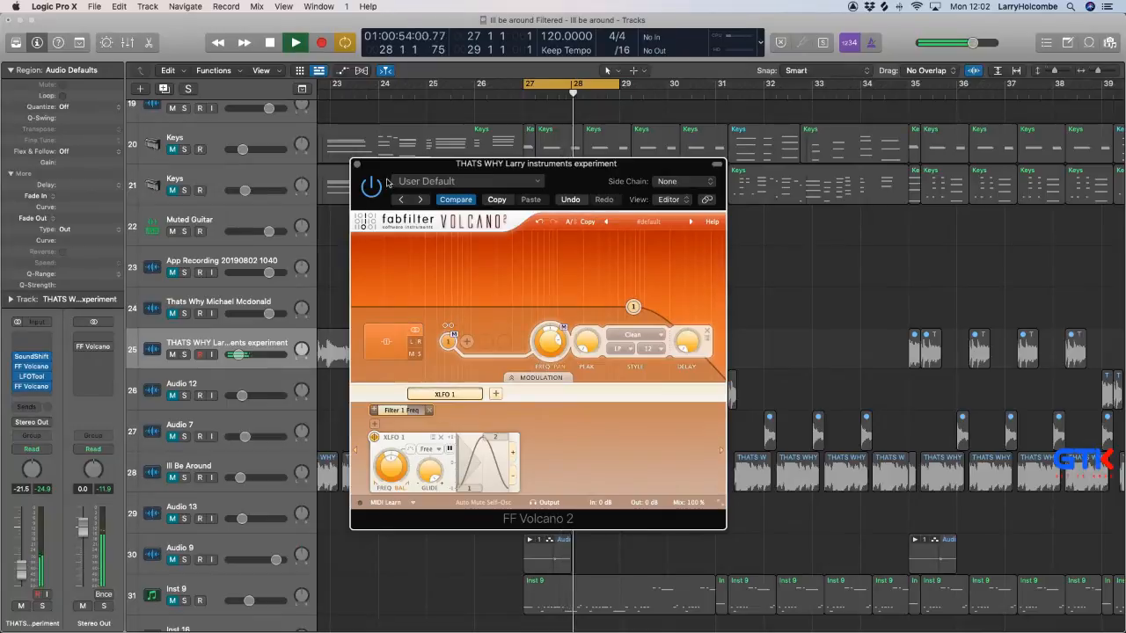
pyautogui.click(357, 165)
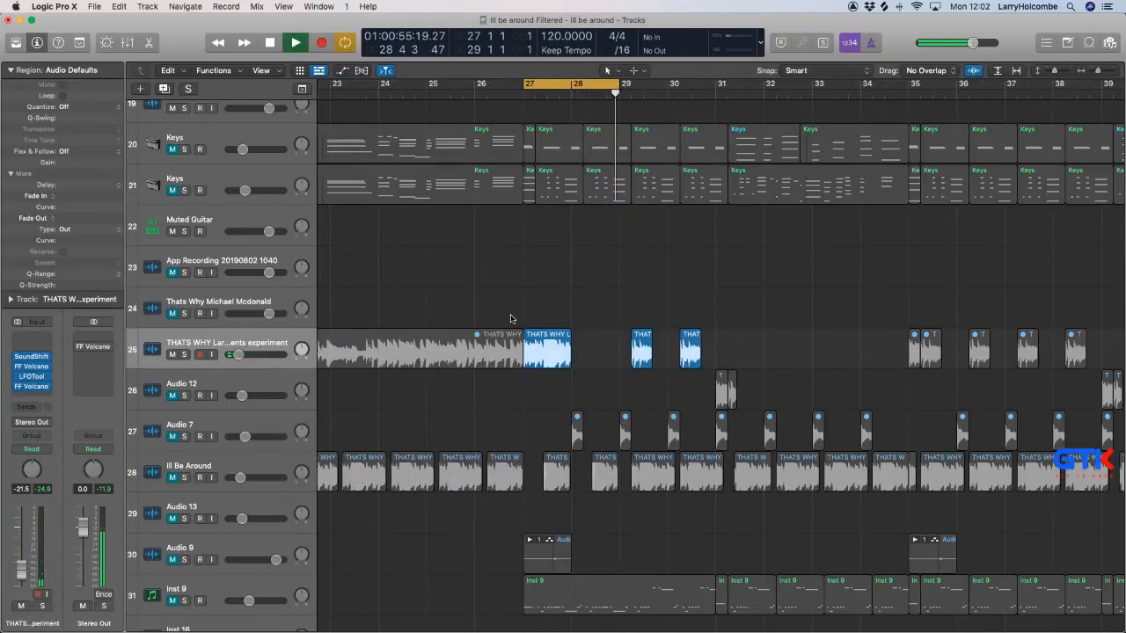
# Review the mixer and the lower tracks while the loop plays, selecting the Chords track.
pyautogui.press('x')
pyautogui.press('x')
pyautogui.scroll(-6, 651, 316)
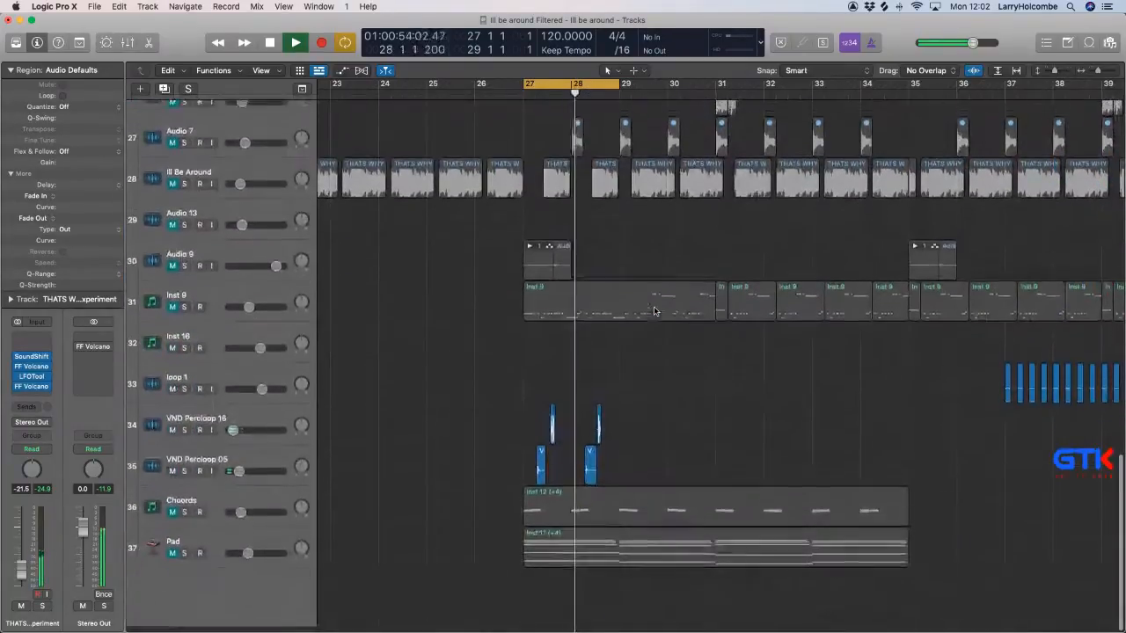
pyautogui.click(261, 498)
pyautogui.scroll(5, 458, 424)
pyautogui.scroll(5, 456, 425)
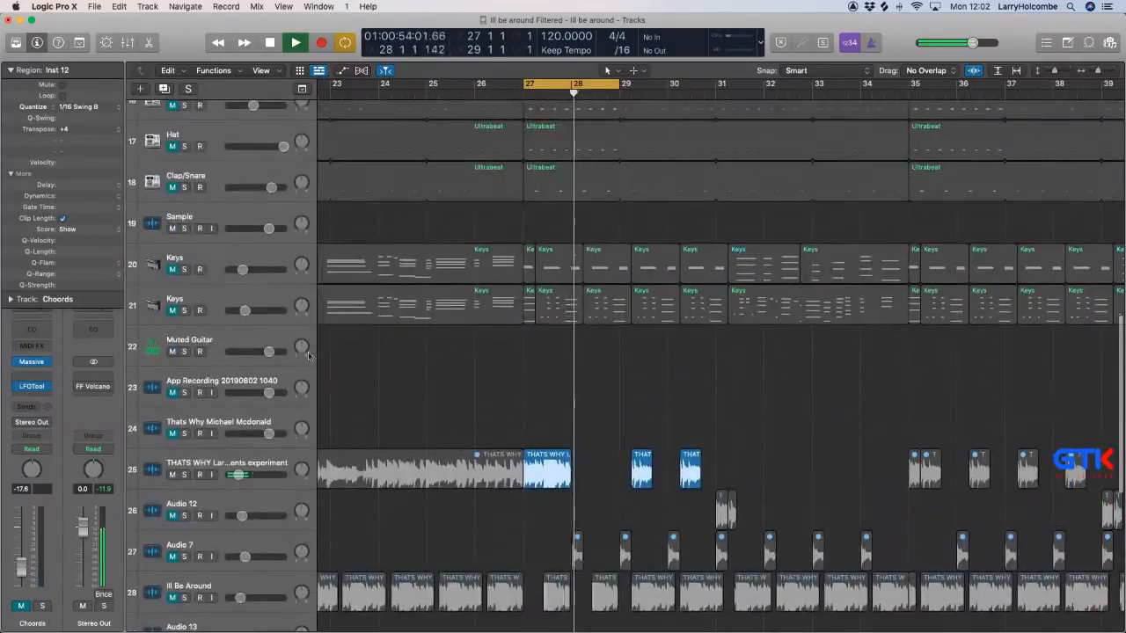
# Insert SoundShift on both Keys channels, set Keys track 20's volume to -18.5 dB and audition Keys track 21.
pyautogui.click(558, 256)
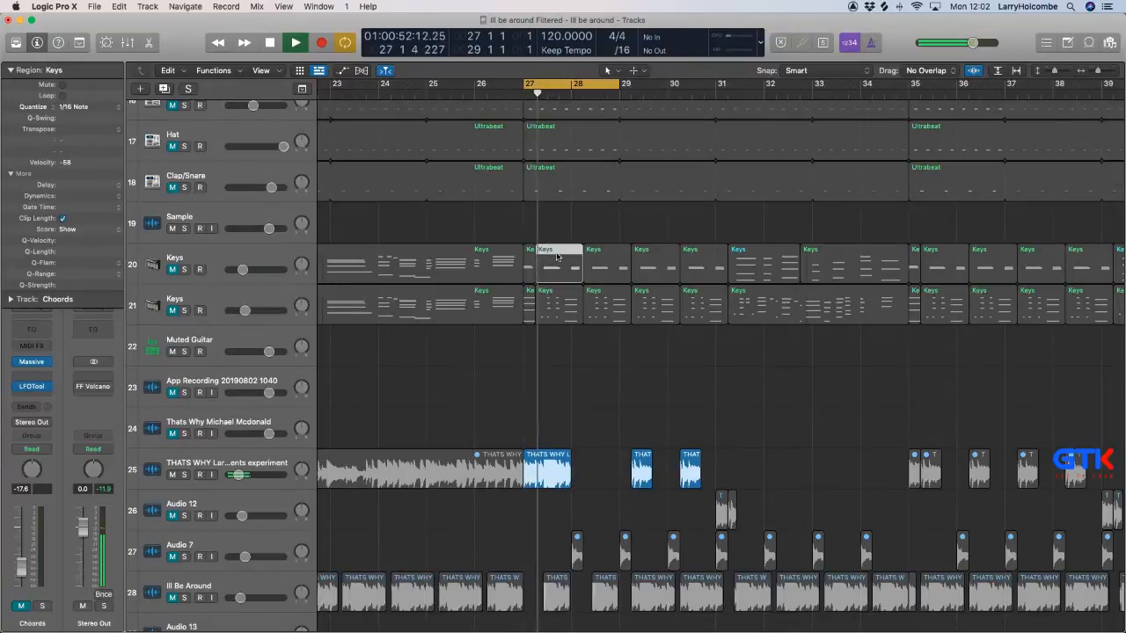
pyautogui.click(247, 252)
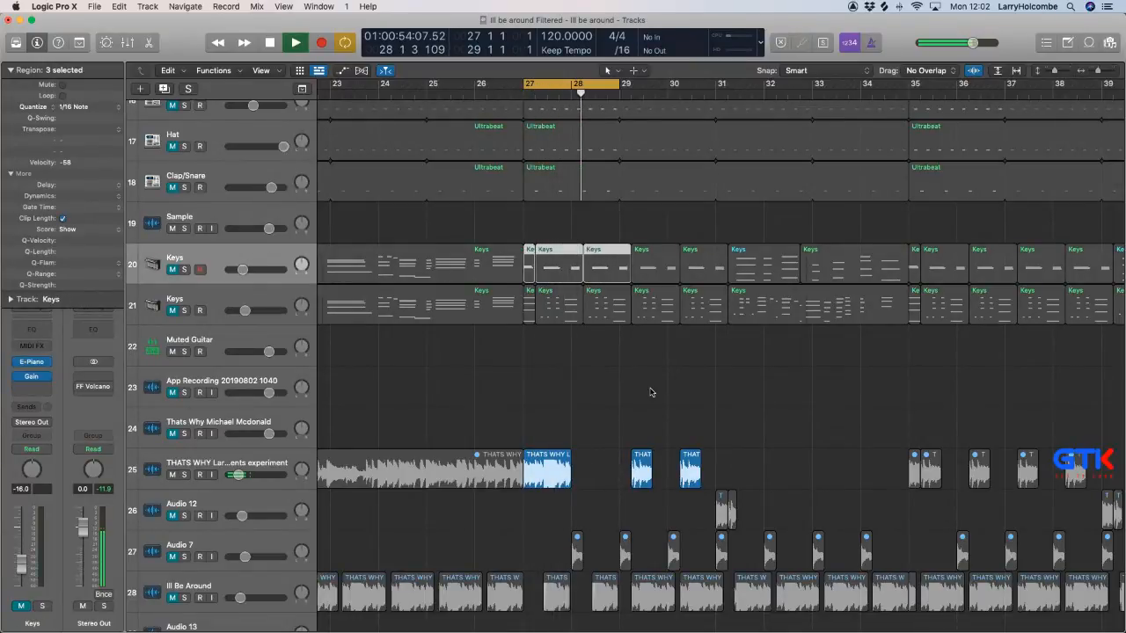
pyautogui.press('x')
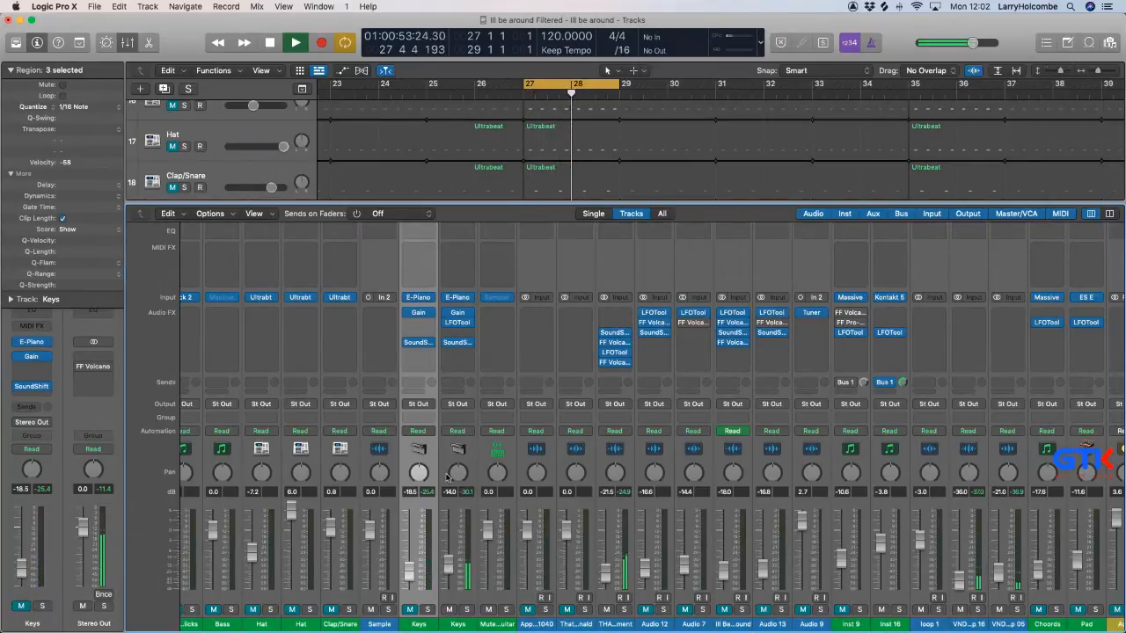
pyautogui.press('x')
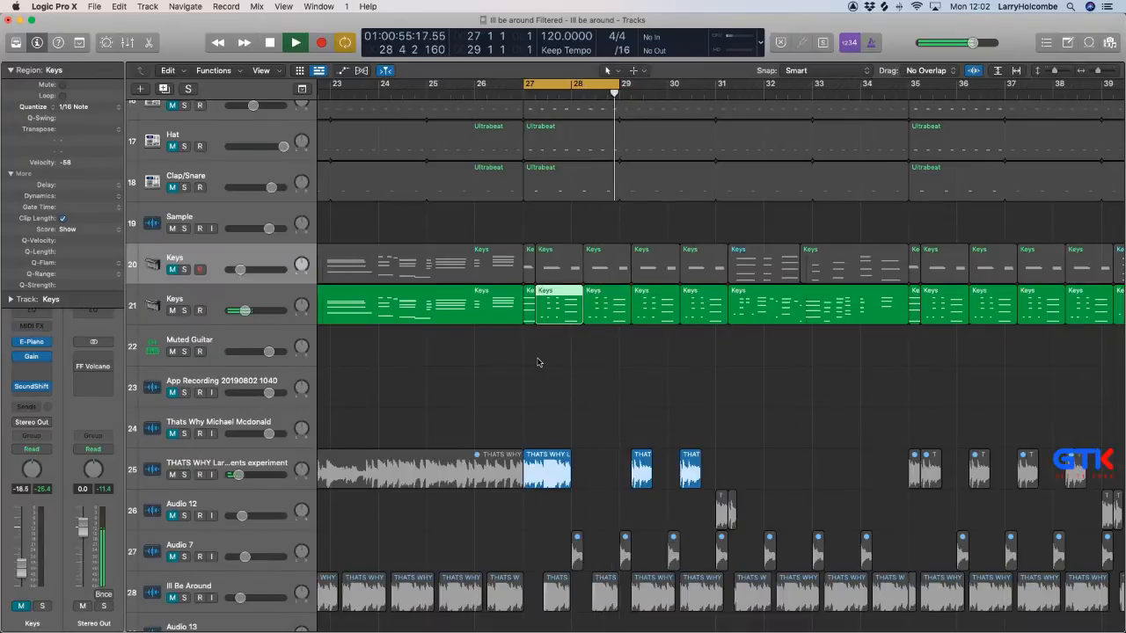
# Mute Keys track 21 again and lower the volume of the THATS WHY sample track 25 to -22.5 dB.
pyautogui.press('x')
pyautogui.press('x')
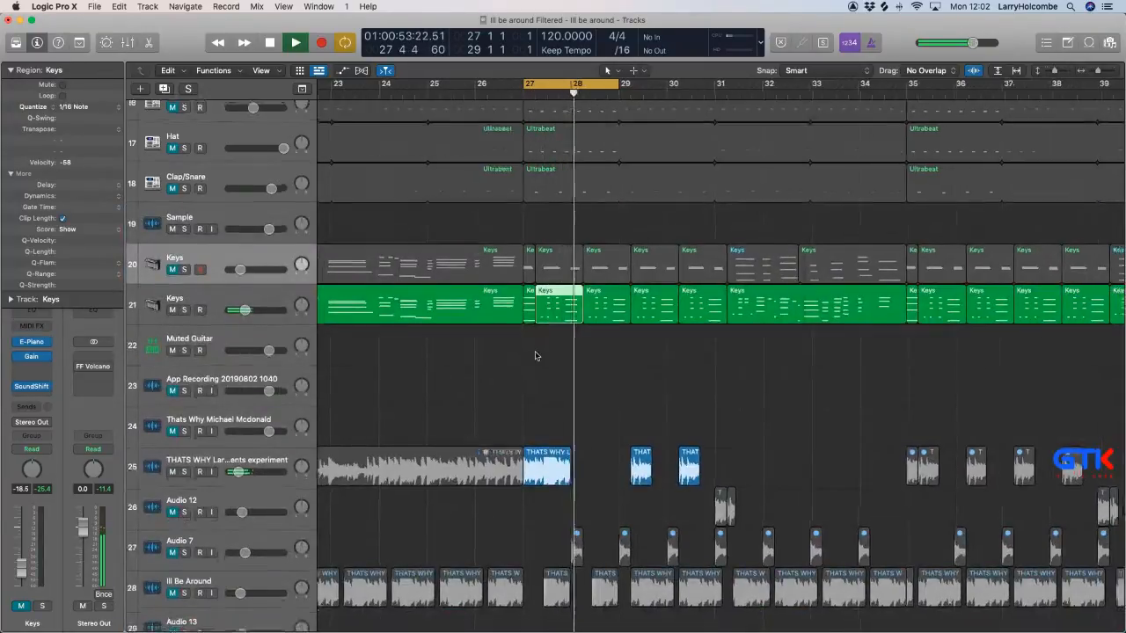
pyautogui.press('x')
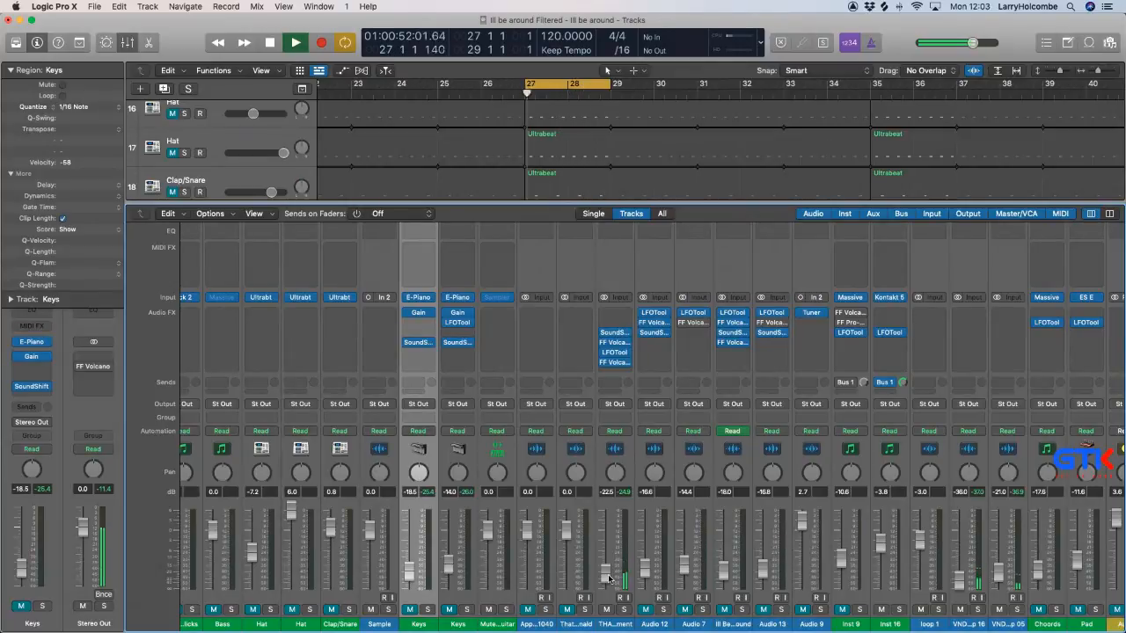
pyautogui.press('x')
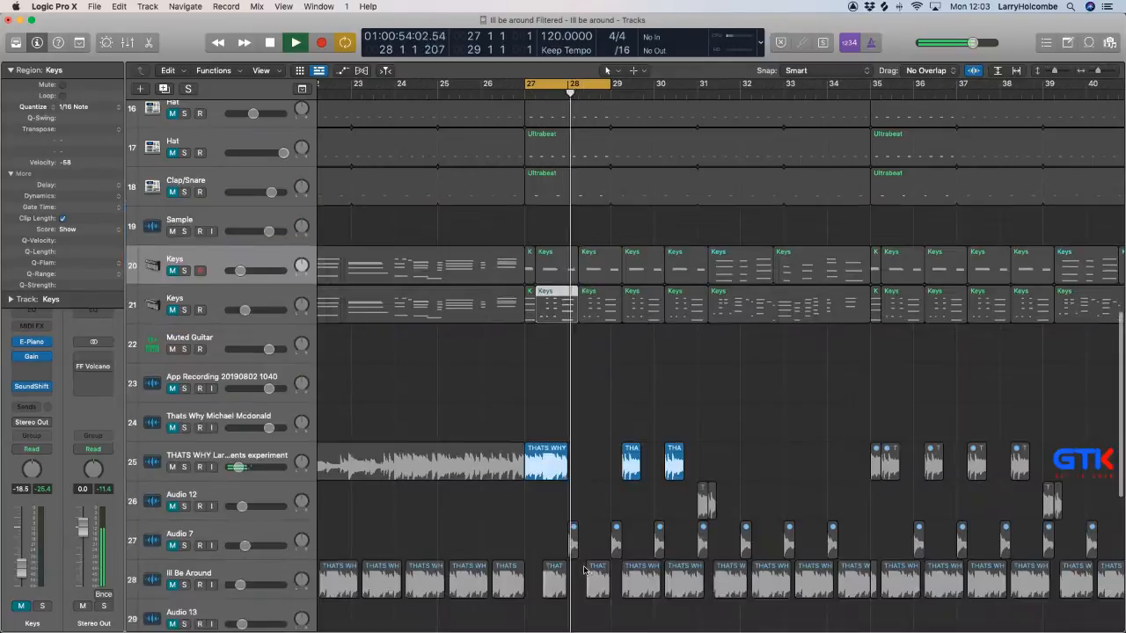
# Join the four Low Kick regions in bars 27 and 28 into one region and open it in the Piano Roll.
pyautogui.scroll(10, 586, 377)
pyautogui.scroll(-5, 584, 376)
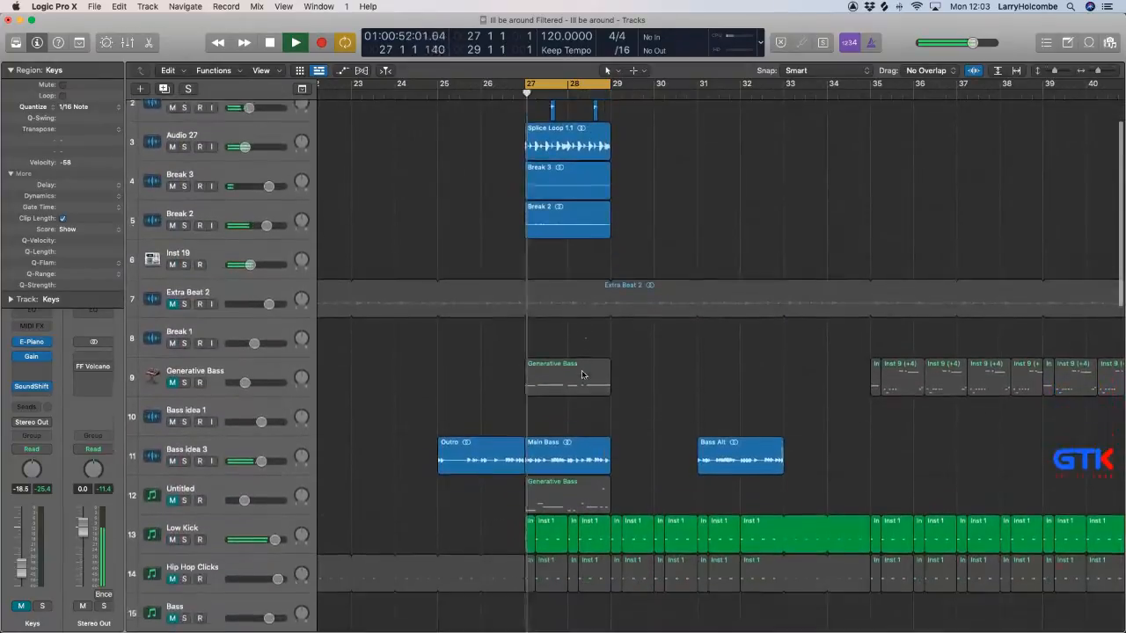
pyautogui.moveTo(473, 441); pyautogui.dragTo(590, 446)
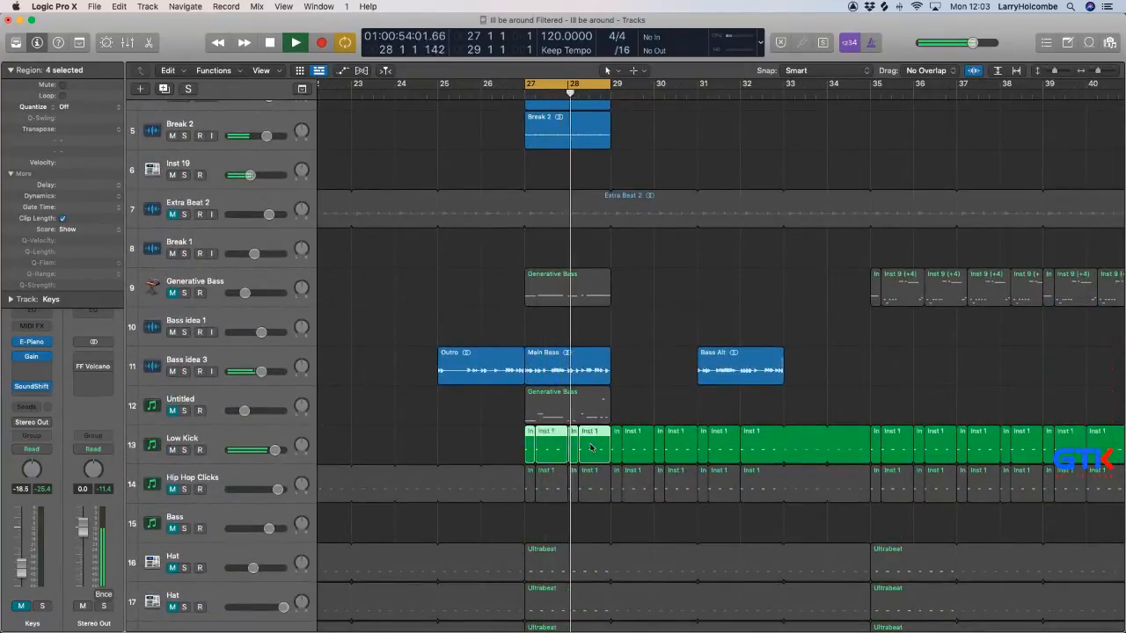
pyautogui.press('super+j')
pyautogui.doubleClick(573, 444)
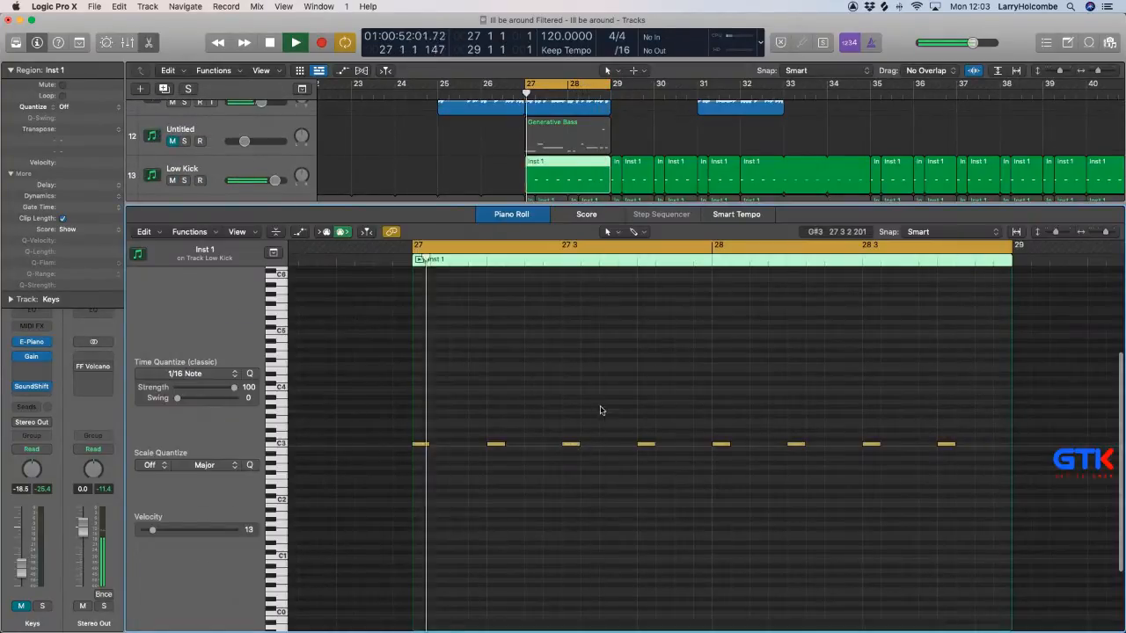
# Duplicate kick notes onto the offbeat after beat 3 in both bars 27 and 28 of the Low Kick region.
pyautogui.moveTo(574, 444); pyautogui.dragTo(614, 447)
pyautogui.click(874, 445)
pyautogui.moveTo(885, 447); pyautogui.dragTo(916, 446)
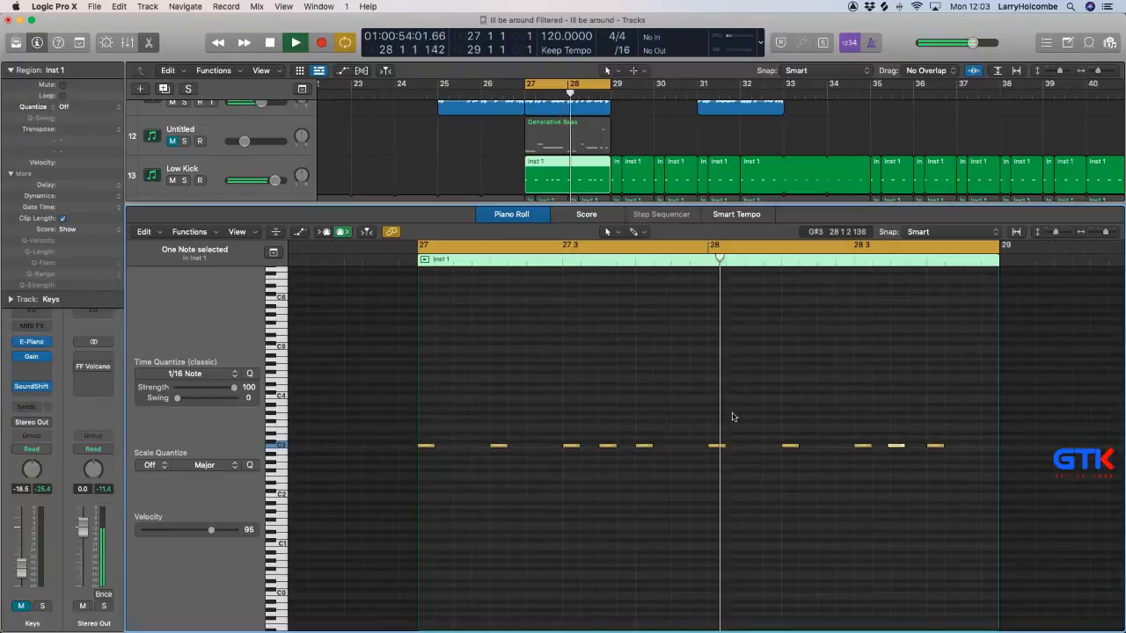
# Move the extra kick in bar 28 to just before beat 4 and delete the extra kick in bar 27.
pyautogui.click(696, 410)
pyautogui.moveTo(895, 446); pyautogui.dragTo(917, 447)
pyautogui.moveTo(620, 424); pyautogui.dragTo(614, 479)
pyautogui.press('Delete')
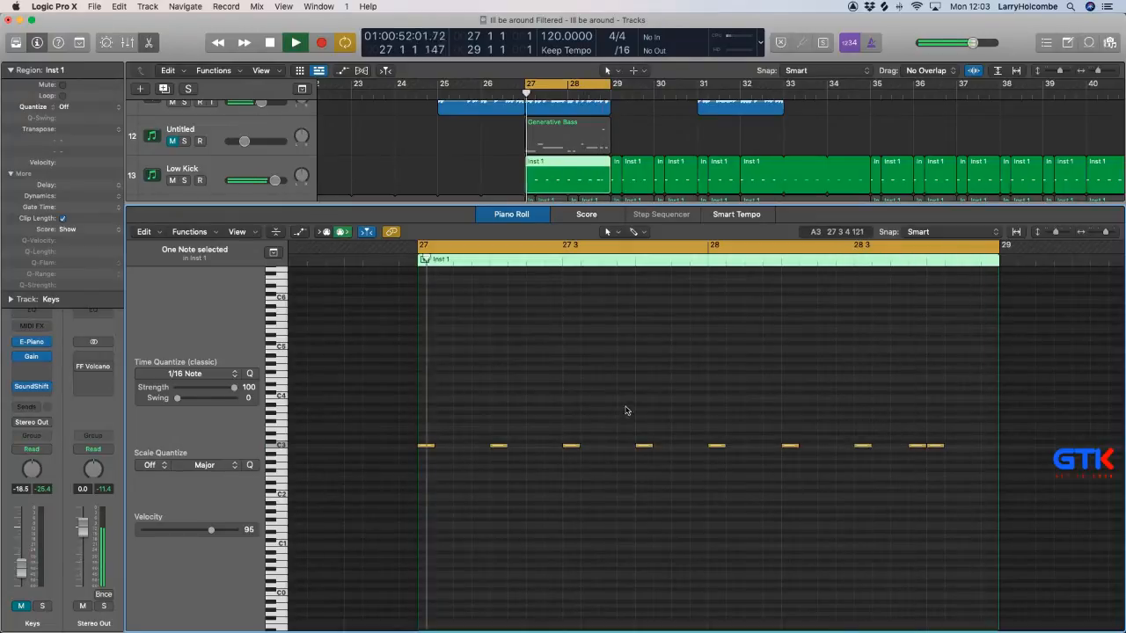
# Delete the remaining extra kick just before beat 4 of bar 28 and close the Piano Roll.
pyautogui.hscroll(-1, 641, 409)
pyautogui.hscroll(1, 641, 409)
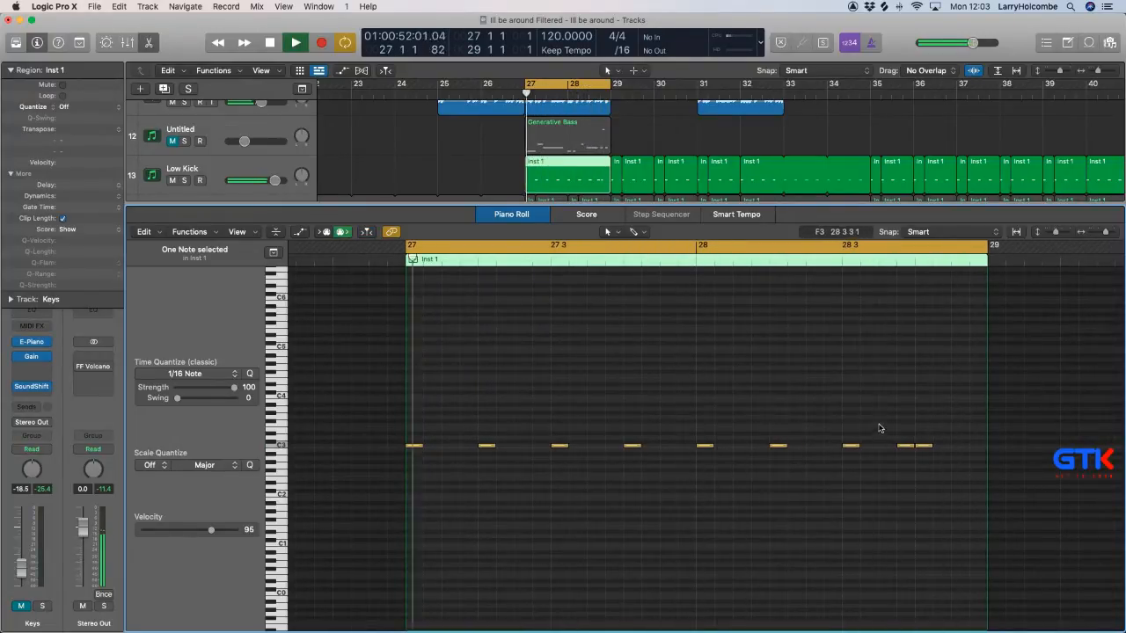
pyautogui.press('x')
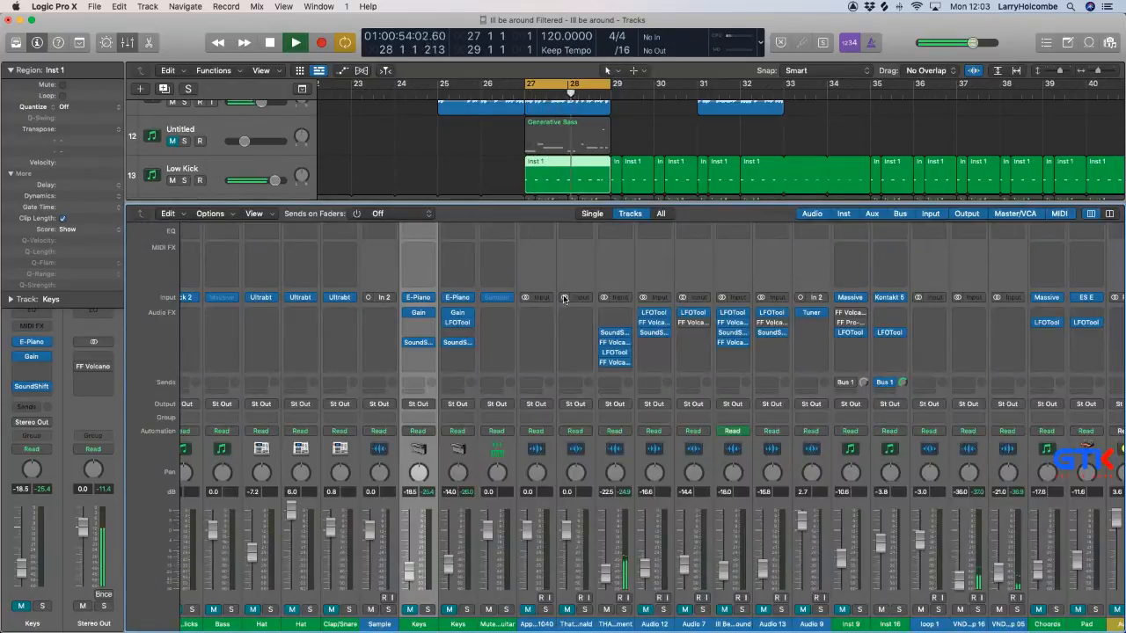
pyautogui.press('x')
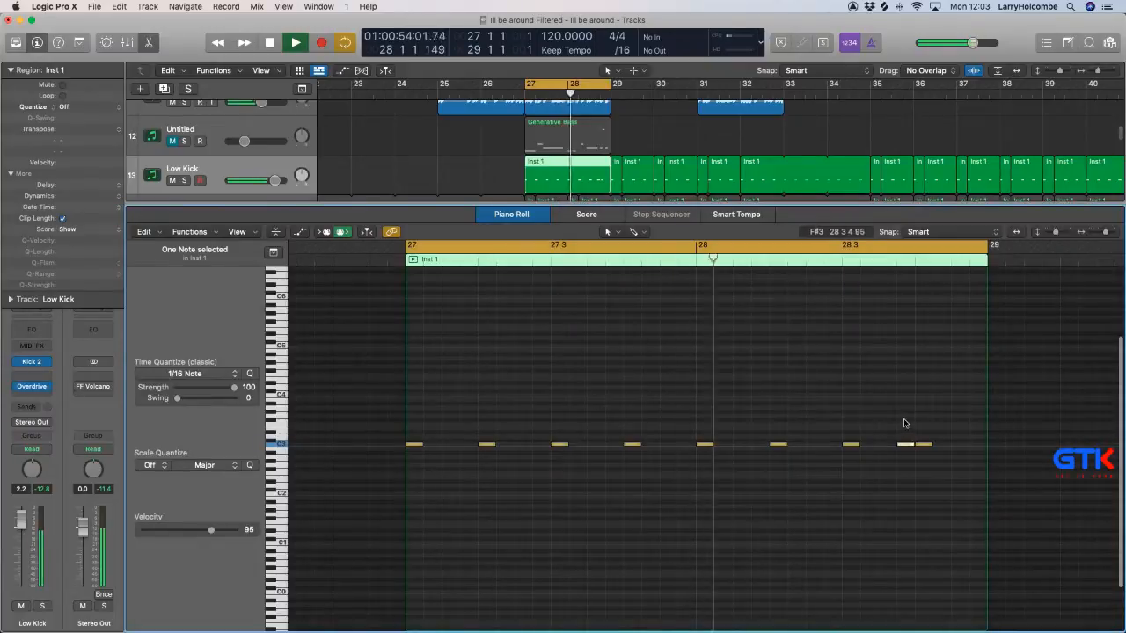
pyautogui.press('Delete')
pyautogui.press('p')
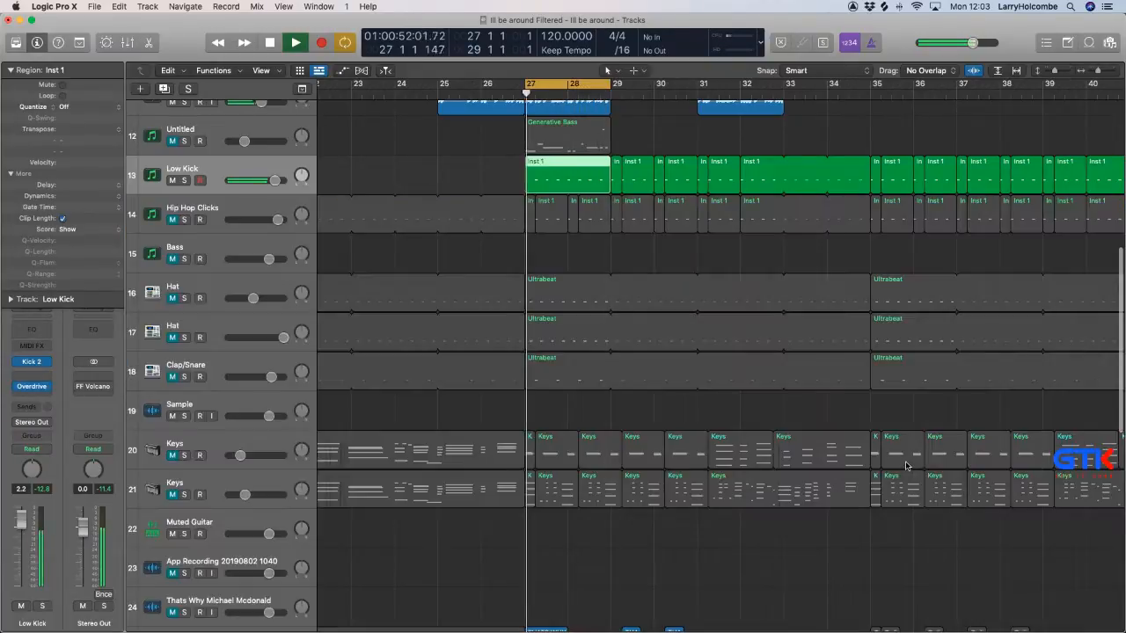
# Lower the Low Kick channel's volume to 1.9 dB in the mixer and bypass its Overdrive effect.
pyautogui.press('x')
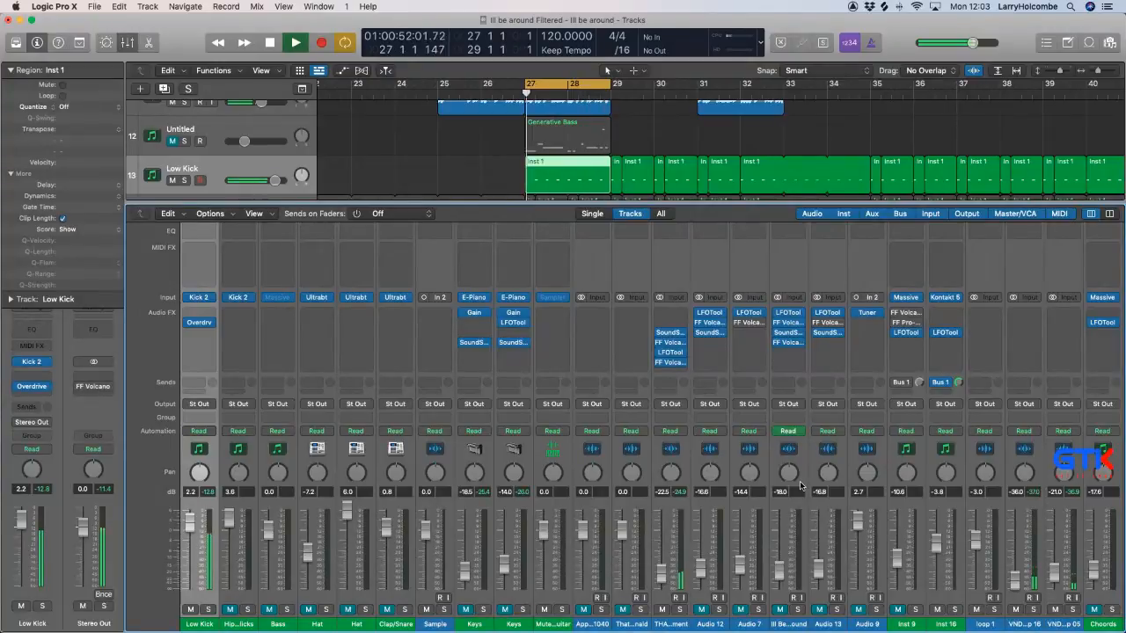
pyautogui.moveTo(190, 522); pyautogui.dragTo(189, 524)
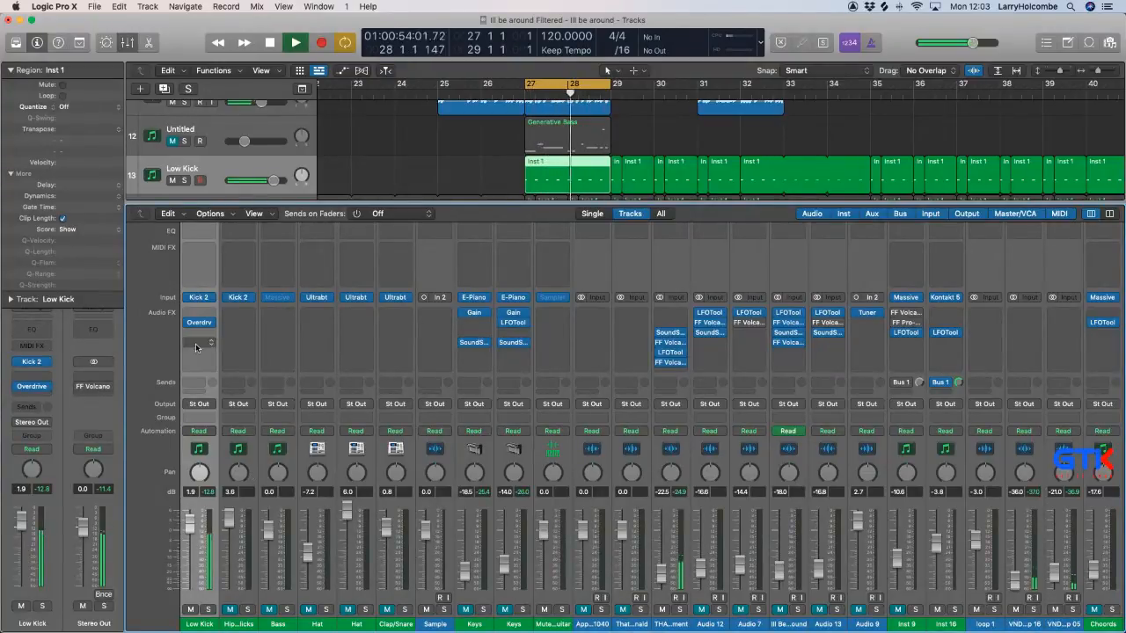
pyautogui.click(188, 325)
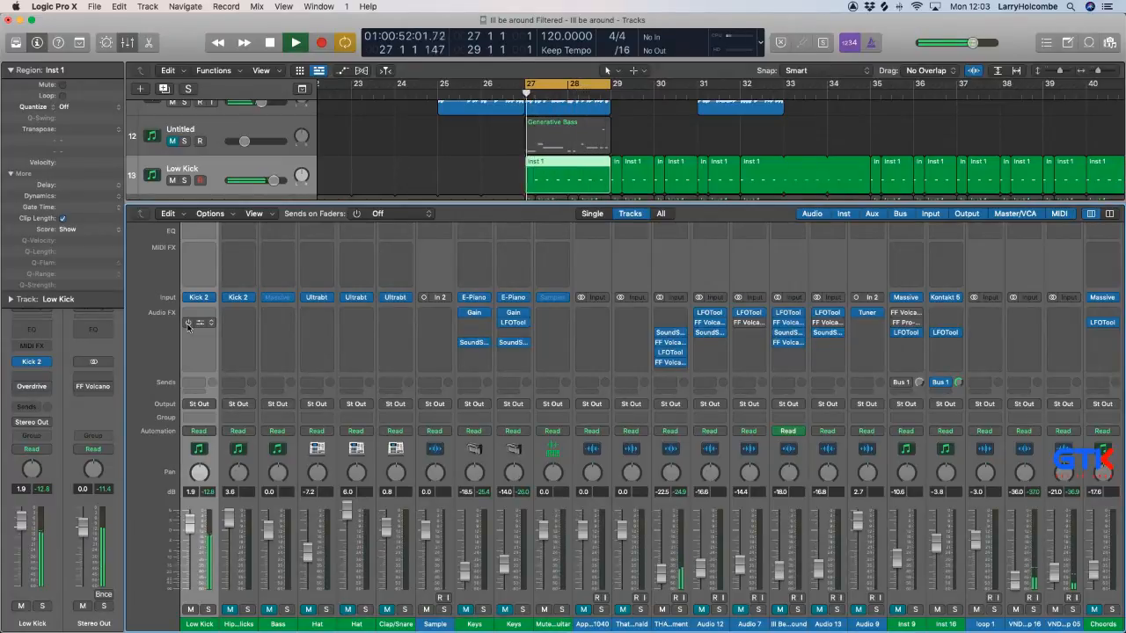
# Raise the Break 3 channel's volume to 5.1 dB, checking its contribution to the groove with solo and mute.
pyautogui.hscroll(1, 419, 446)
pyautogui.hscroll(5, 419, 447)
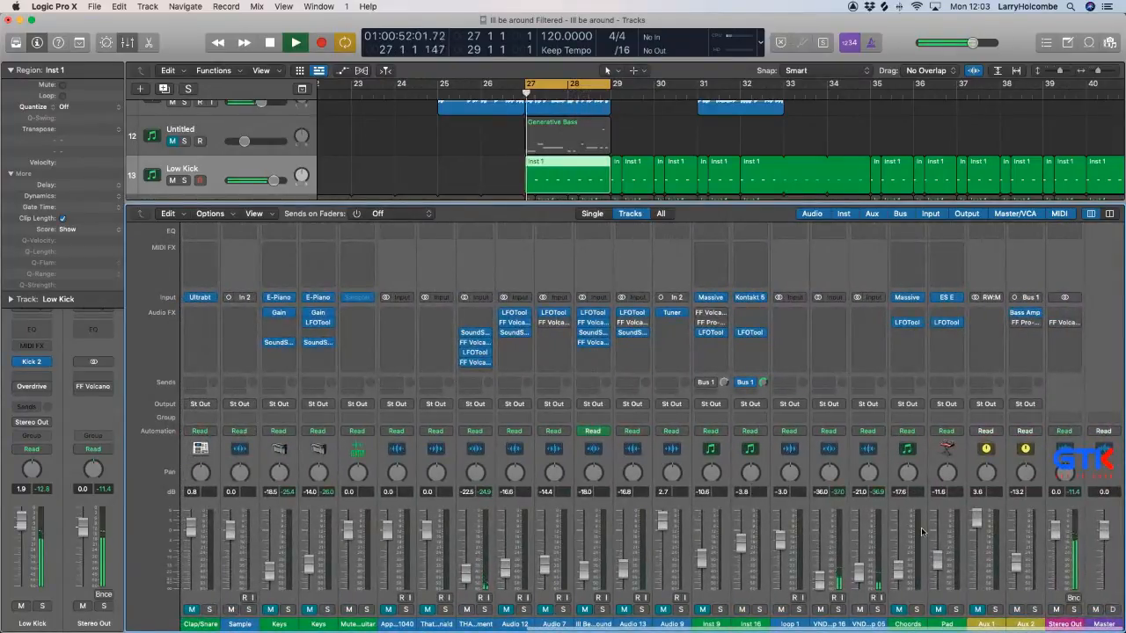
pyautogui.hscroll(-15, 579, 526)
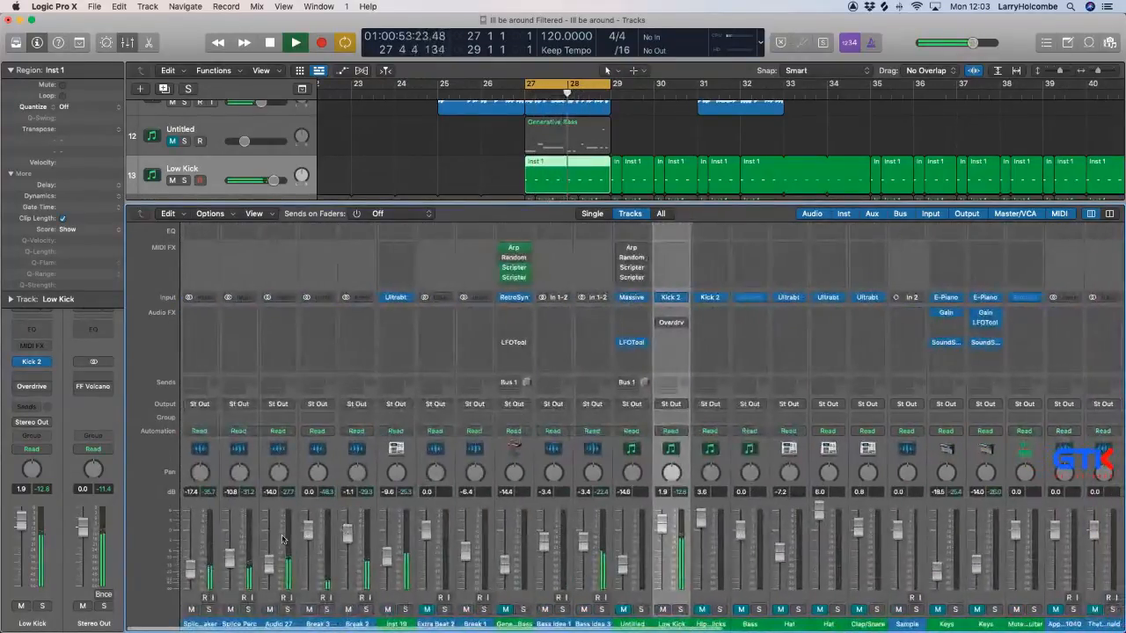
pyautogui.click(328, 610)
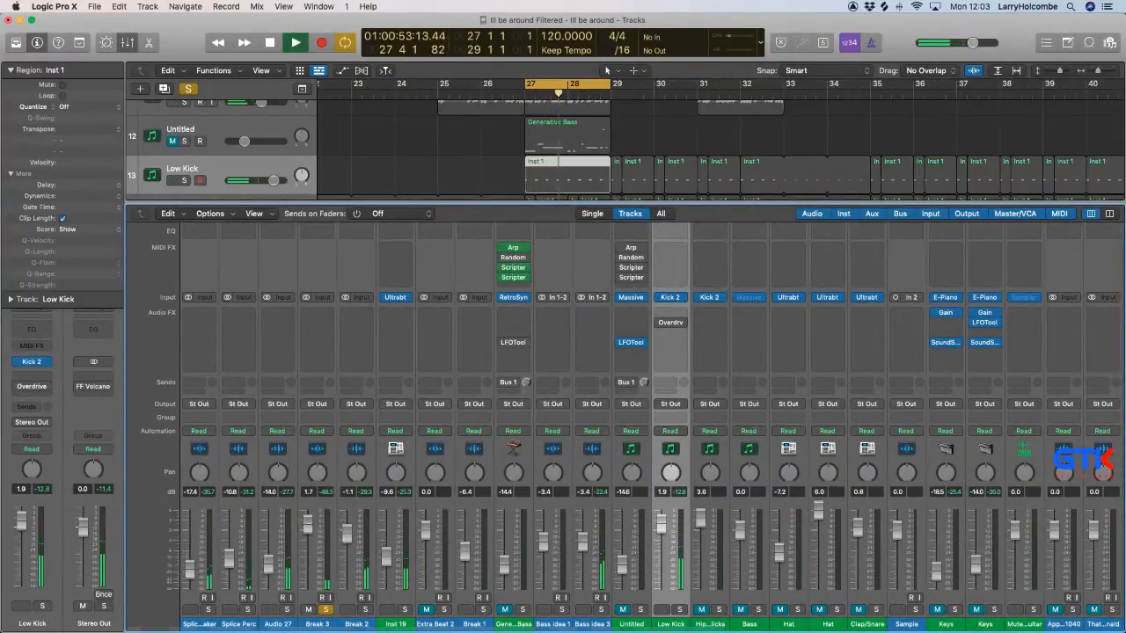
pyautogui.click(327, 609)
pyautogui.moveTo(308, 528); pyautogui.dragTo(307, 519)
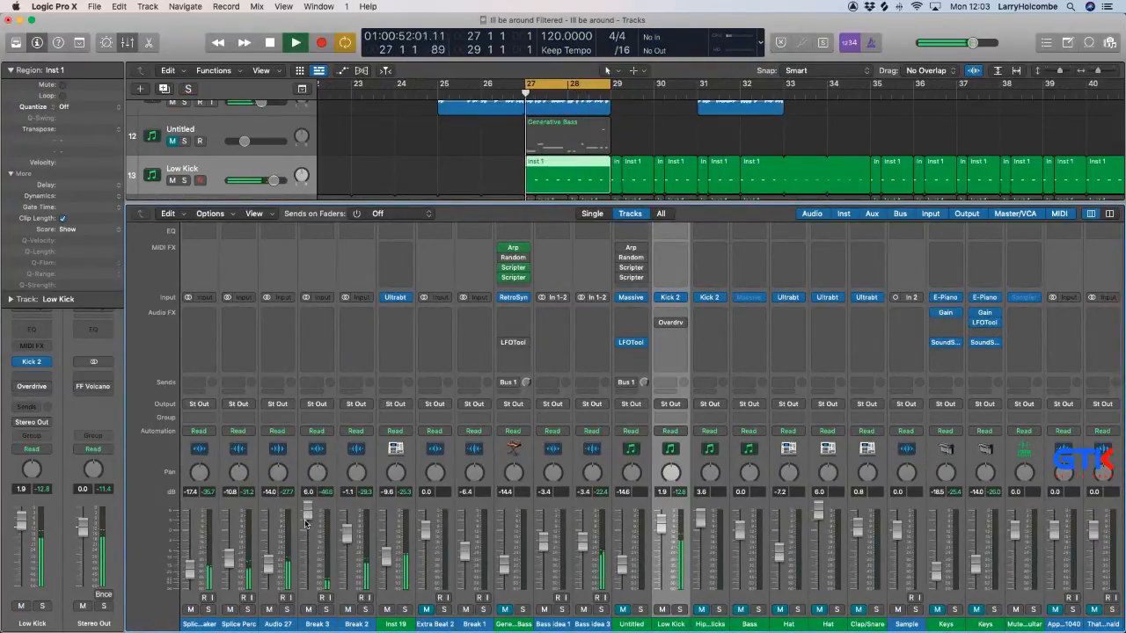
pyautogui.moveTo(308, 511); pyautogui.dragTo(308, 513)
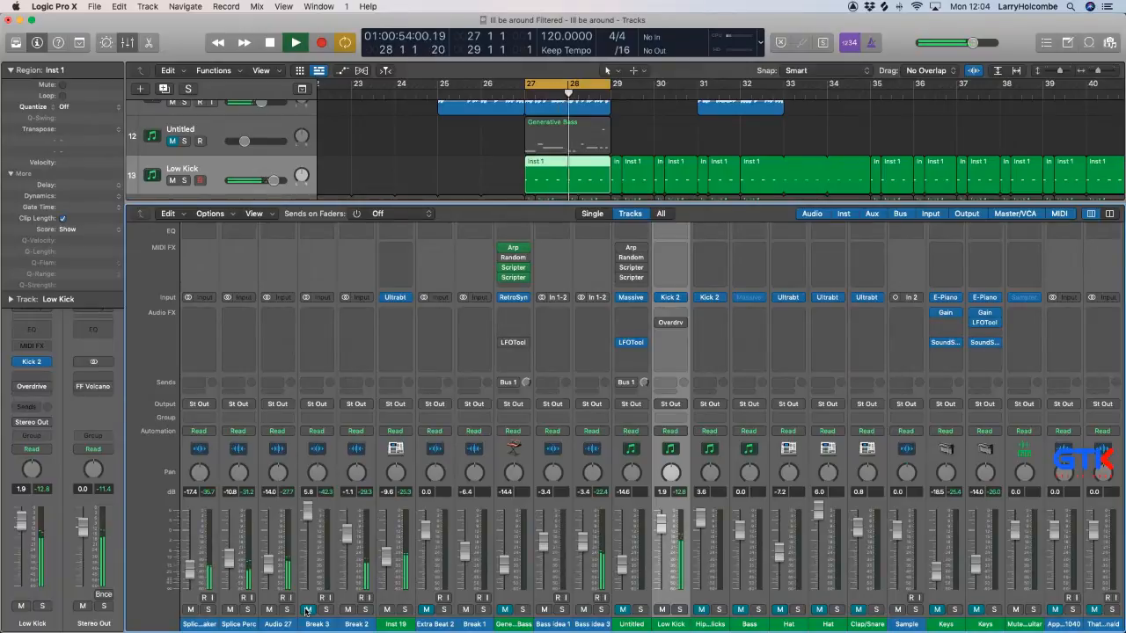
pyautogui.click(307, 610)
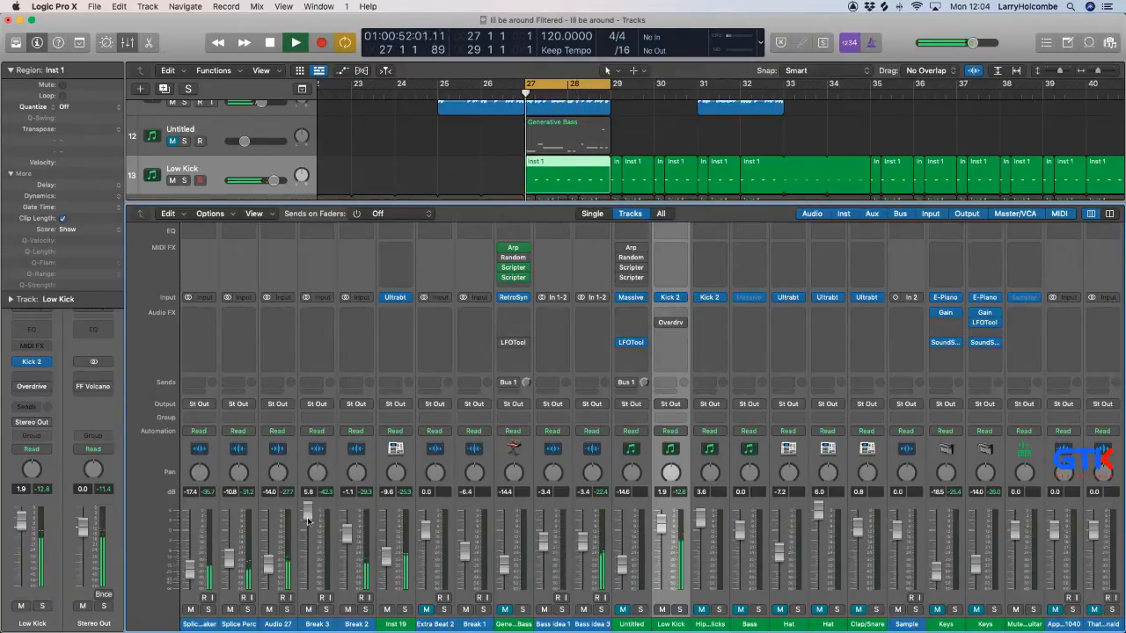
pyautogui.moveTo(307, 520); pyautogui.dragTo(308, 525)
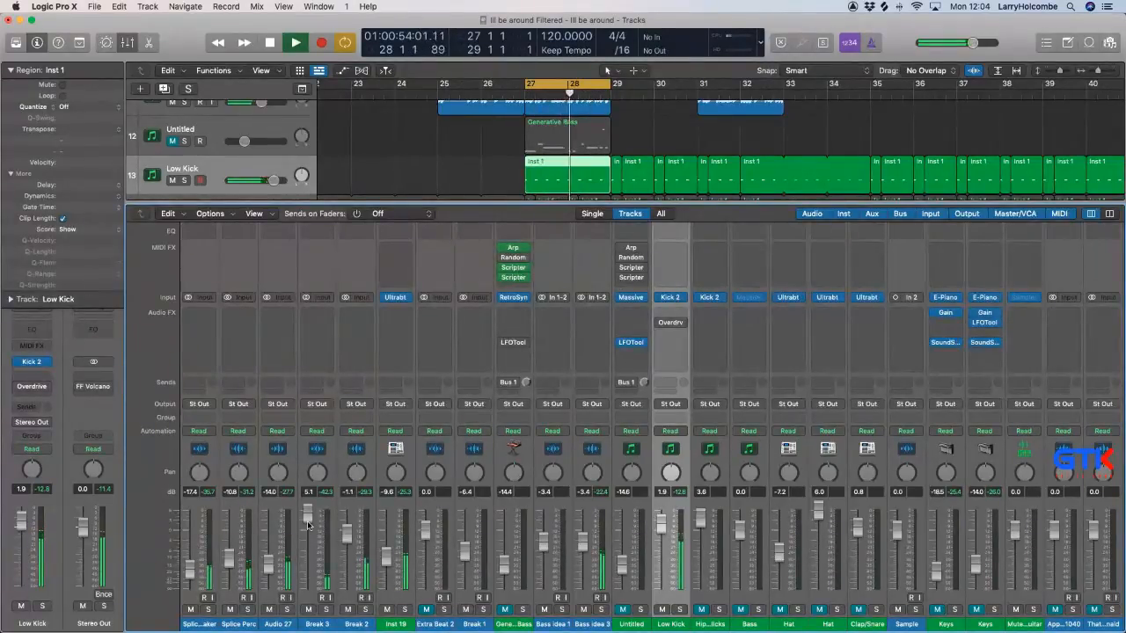
# Raise the Bass idea 3 channel's volume to -0.8 dB in the mixer.
pyautogui.hscroll(8, 466, 528)
pyautogui.hscroll(3, 466, 528)
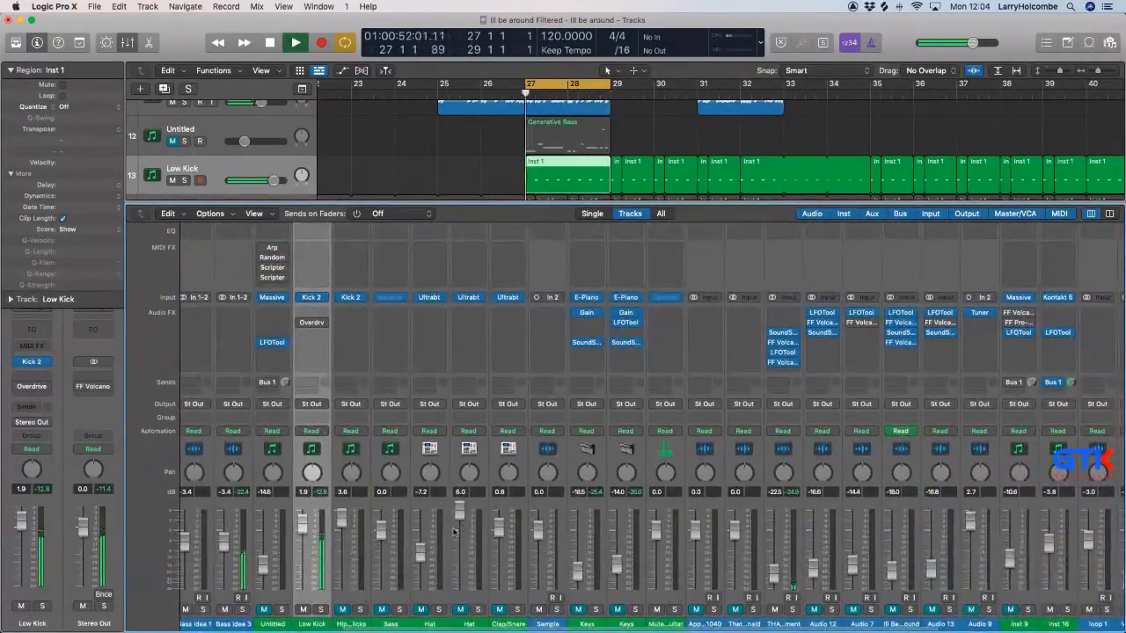
pyautogui.hscroll(-7, 461, 531)
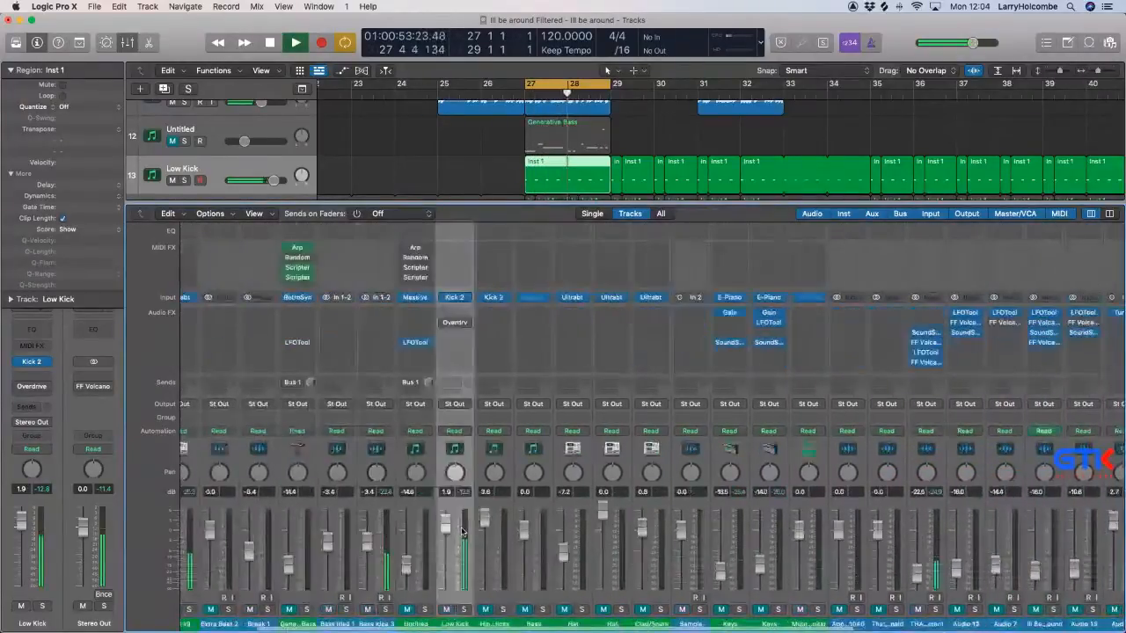
pyautogui.moveTo(446, 542); pyautogui.dragTo(444, 530)
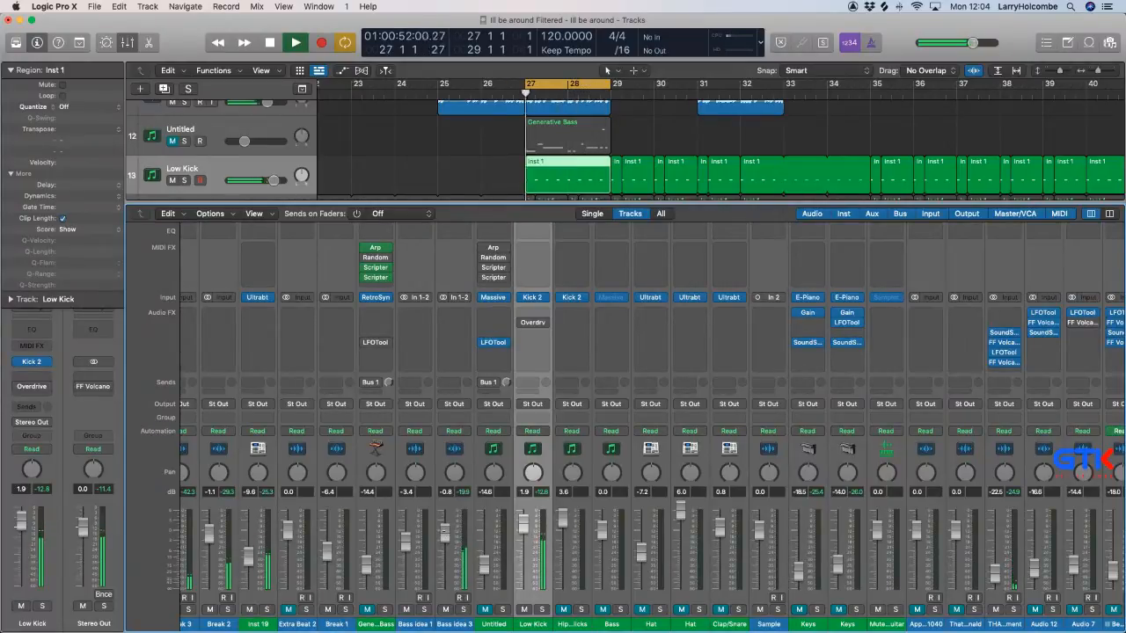
# Lower the Low Kick channel's volume to 1.2 dB.
pyautogui.hscroll(1, 880, 571)
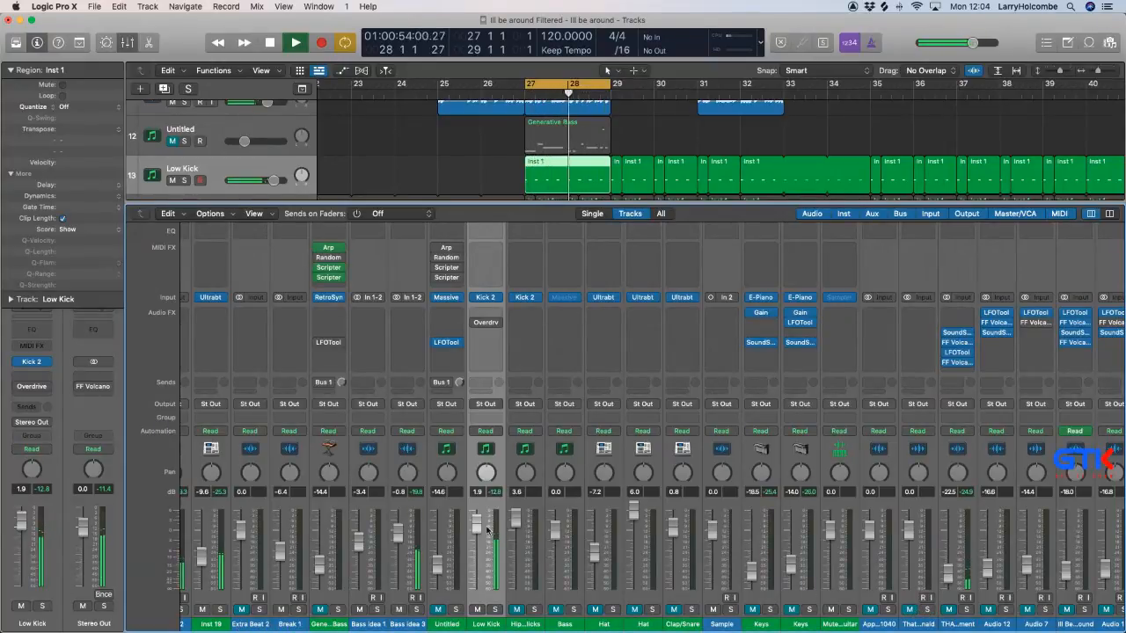
pyautogui.moveTo(480, 531); pyautogui.dragTo(483, 532)
pyautogui.hscroll(-1, 480, 533)
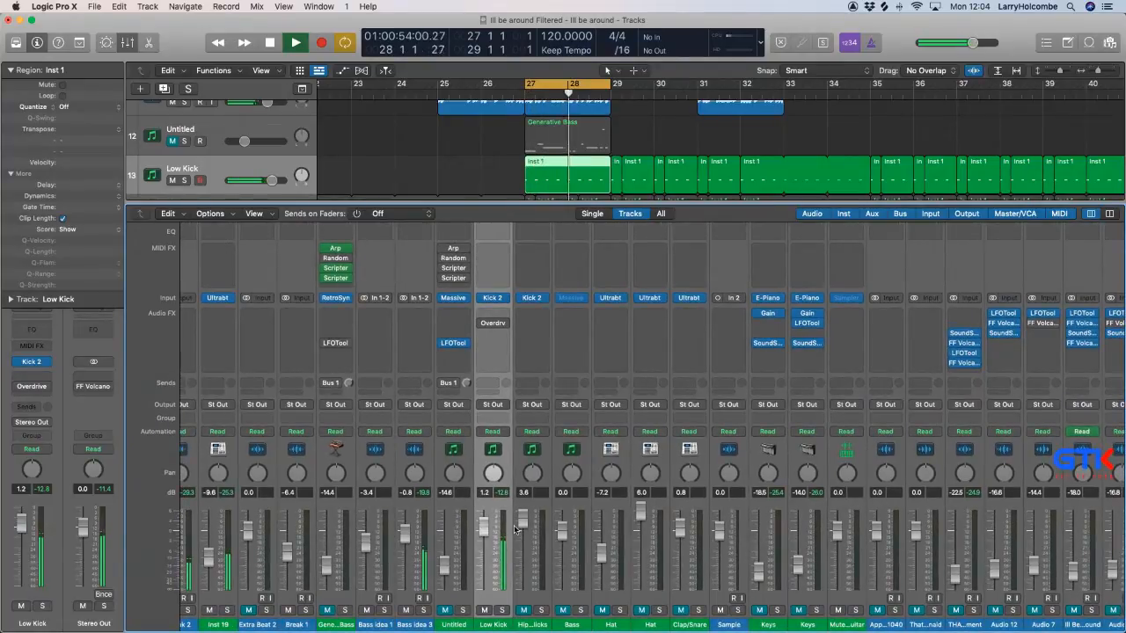
# Insert a stereo Soundtoys EchoBoy below the Overdrive on the Low Kick channel, lower its mix and close the plug-in window.
pyautogui.click(492, 343)
pyautogui.scroll(-4, 526, 387)
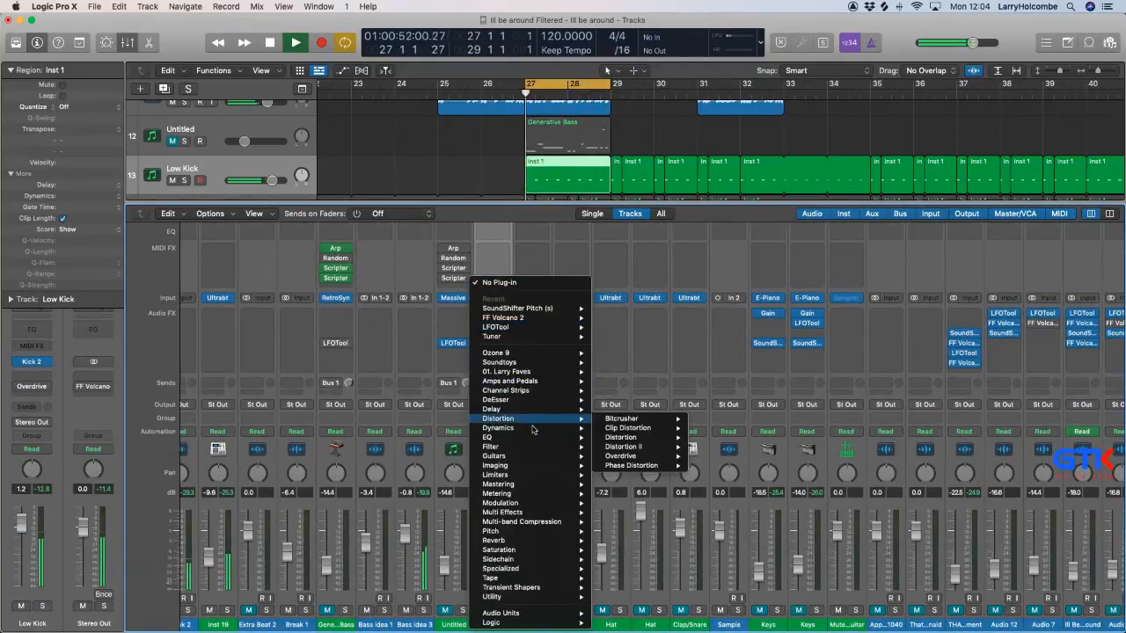
pyautogui.moveTo(517, 411)
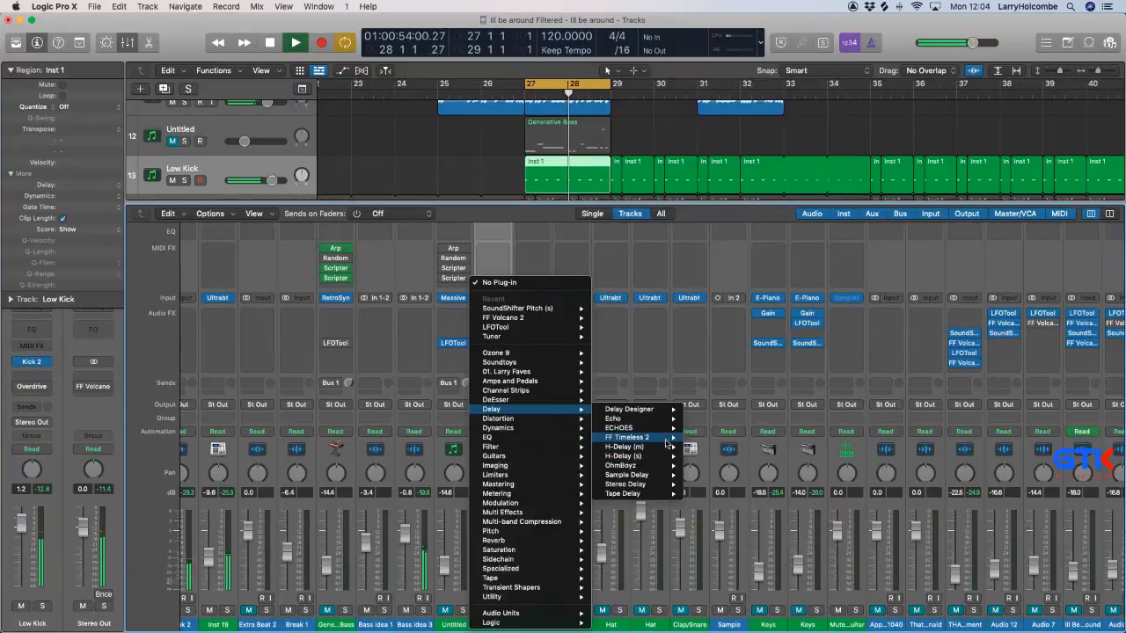
pyautogui.moveTo(669, 443)
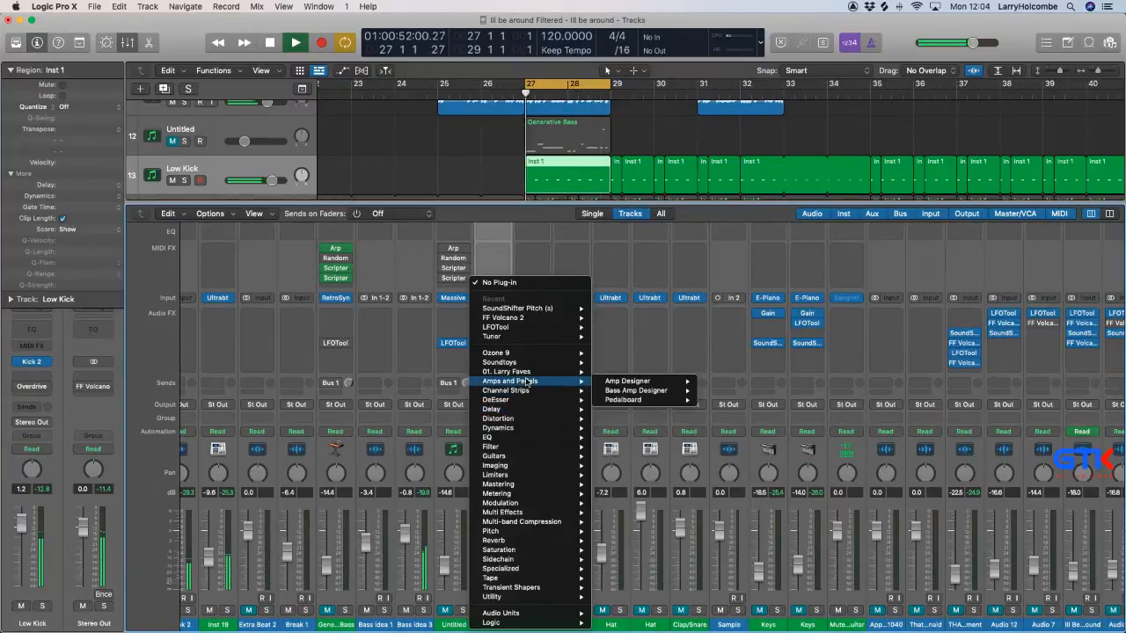
pyautogui.moveTo(540, 466)
pyautogui.moveTo(527, 613)
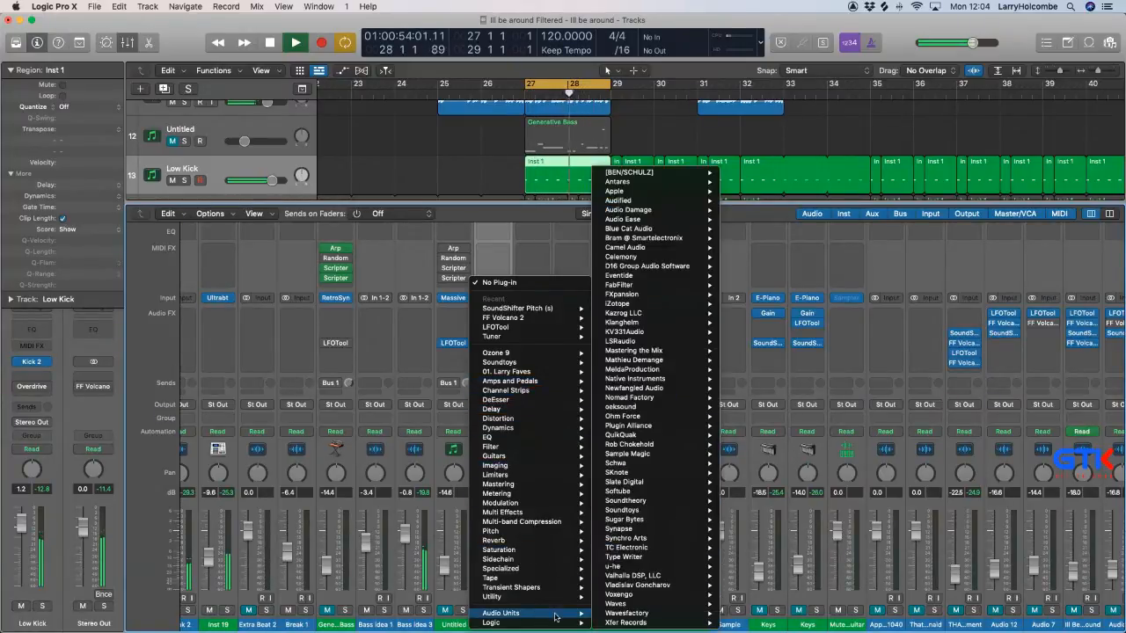
pyautogui.moveTo(678, 229)
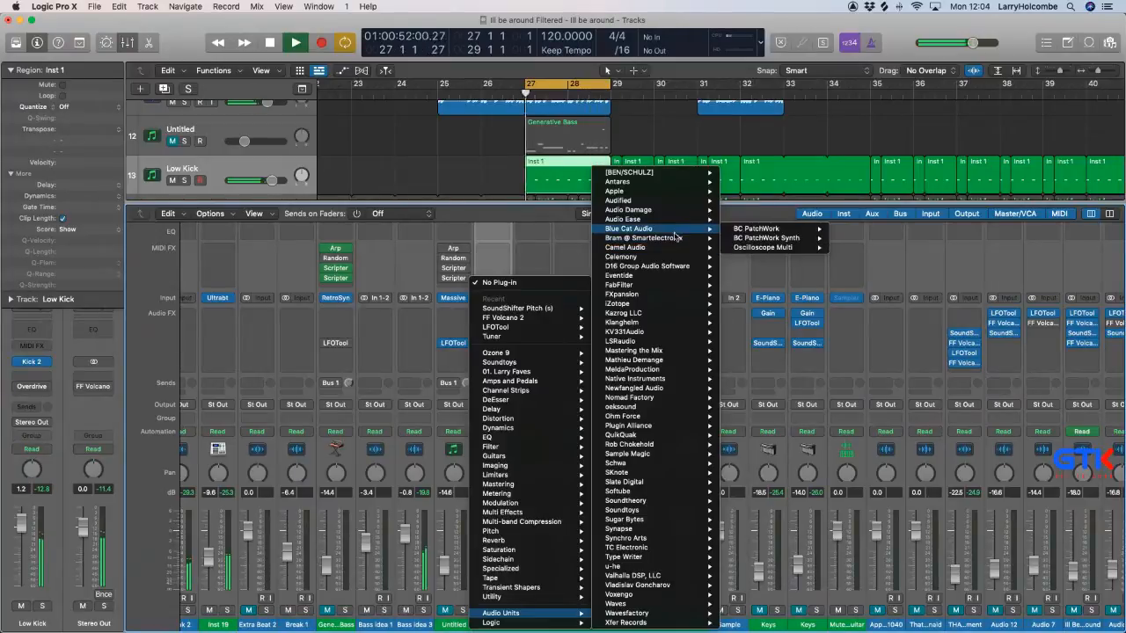
pyautogui.moveTo(673, 288)
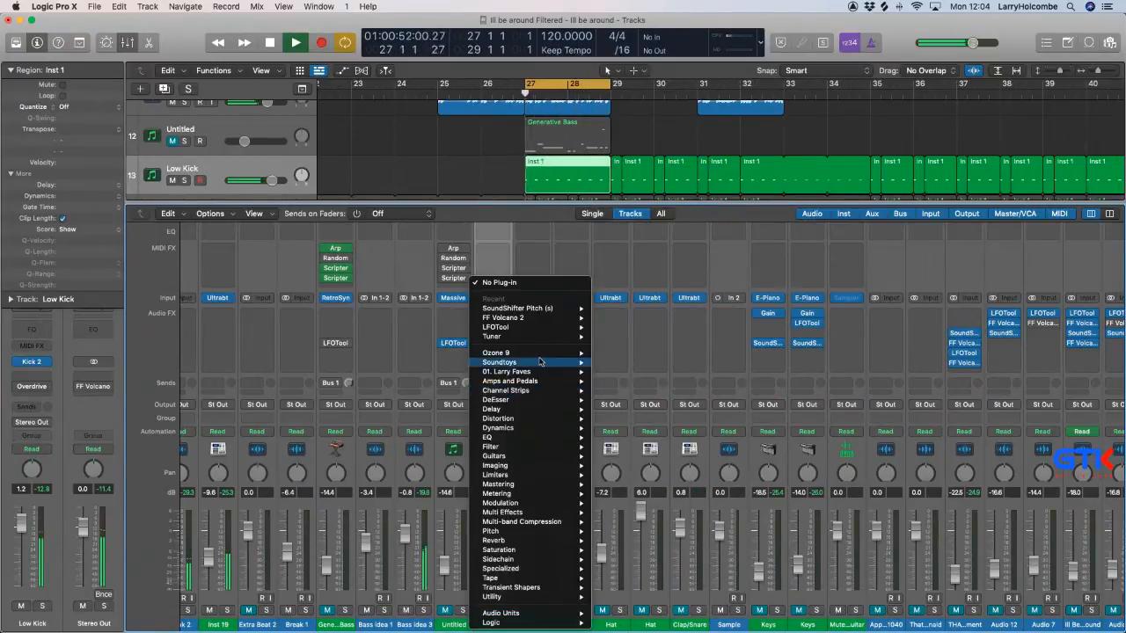
pyautogui.moveTo(540, 363)
pyautogui.moveTo(673, 400)
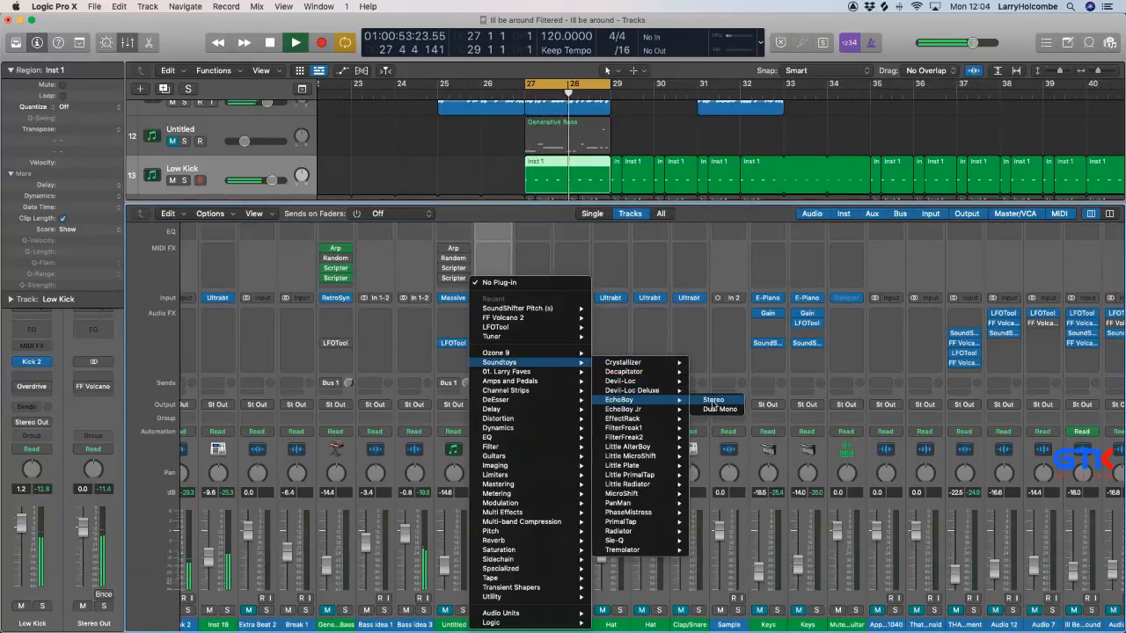
pyautogui.click(712, 401)
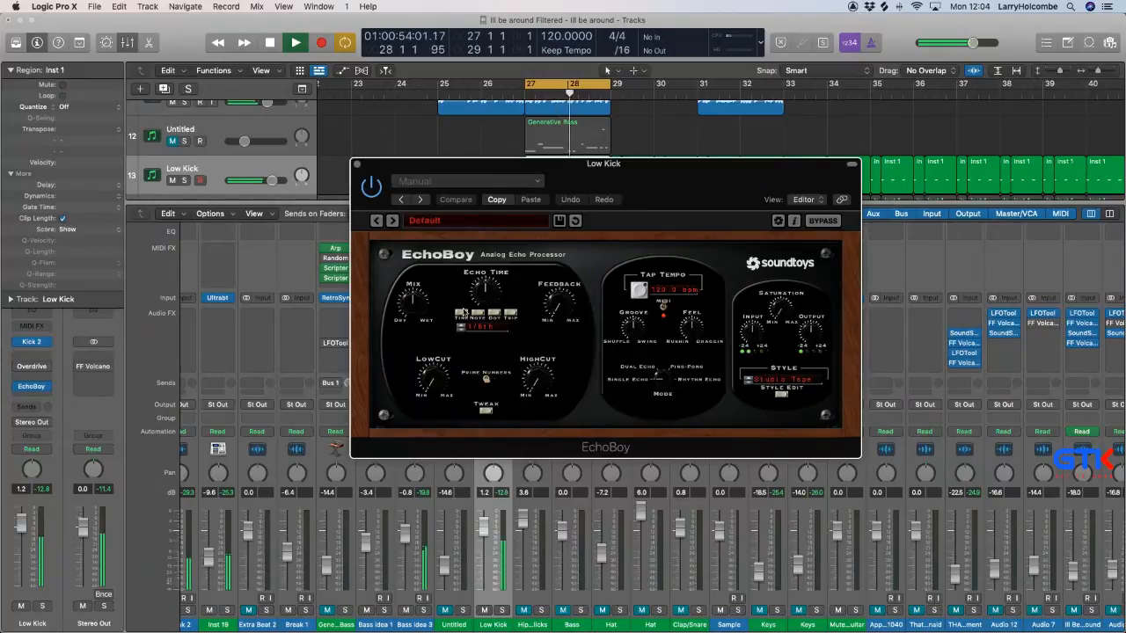
pyautogui.moveTo(556, 302); pyautogui.dragTo(555, 312)
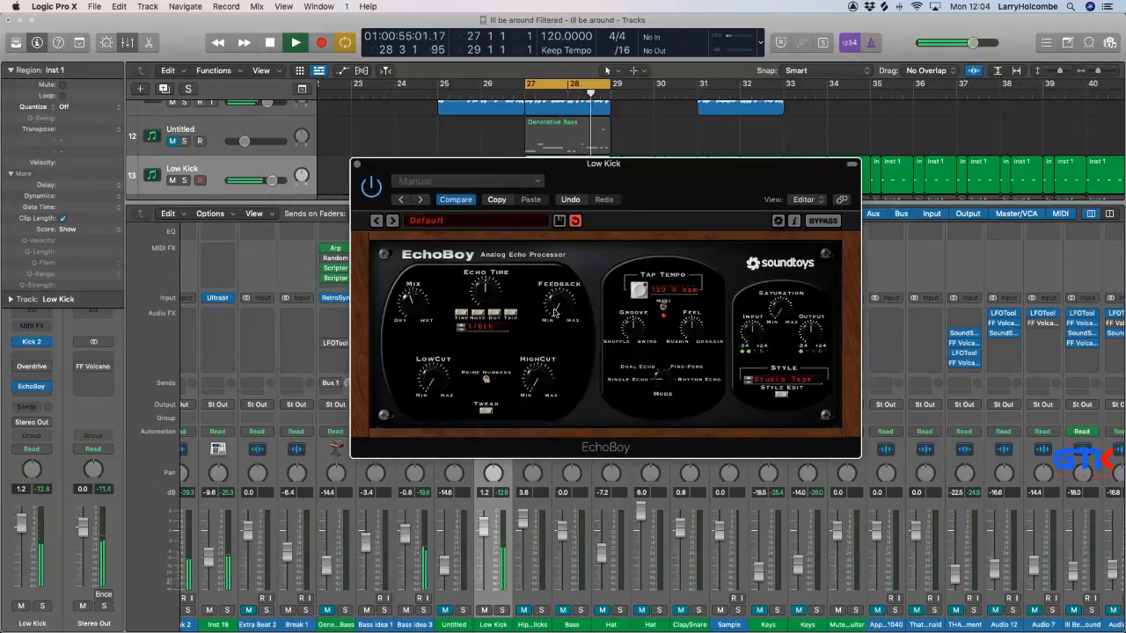
pyautogui.click(357, 165)
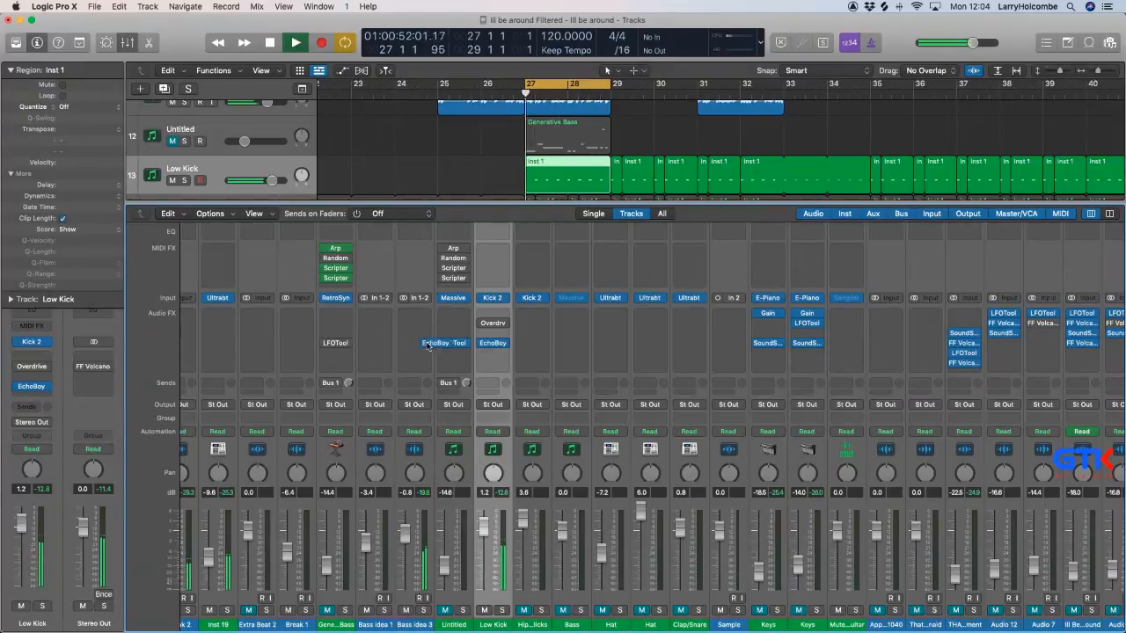
# Move EchoBoy from Low Kick to Bass idea 3, adjust its feedback and mix, and switch it to Ping-Pong mode.
pyautogui.moveTo(493, 343); pyautogui.dragTo(419, 343)
pyautogui.click(415, 344)
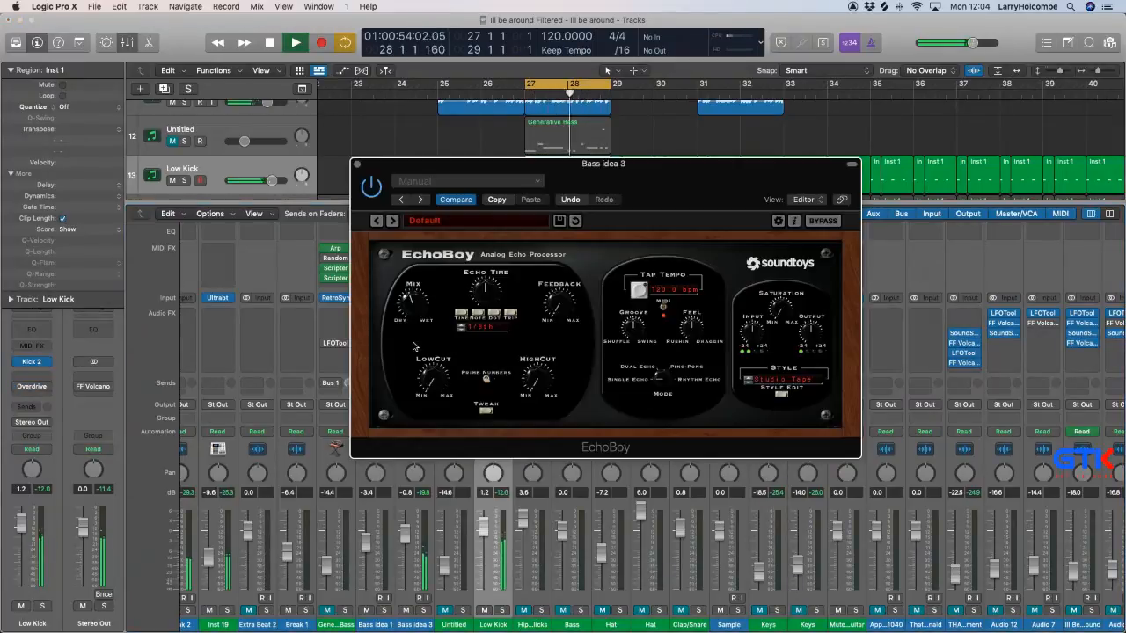
pyautogui.moveTo(563, 309)
pyautogui.mouseDown()
pyautogui.moveTo(565, 283)
pyautogui.moveTo(561, 313)
pyautogui.mouseUp()
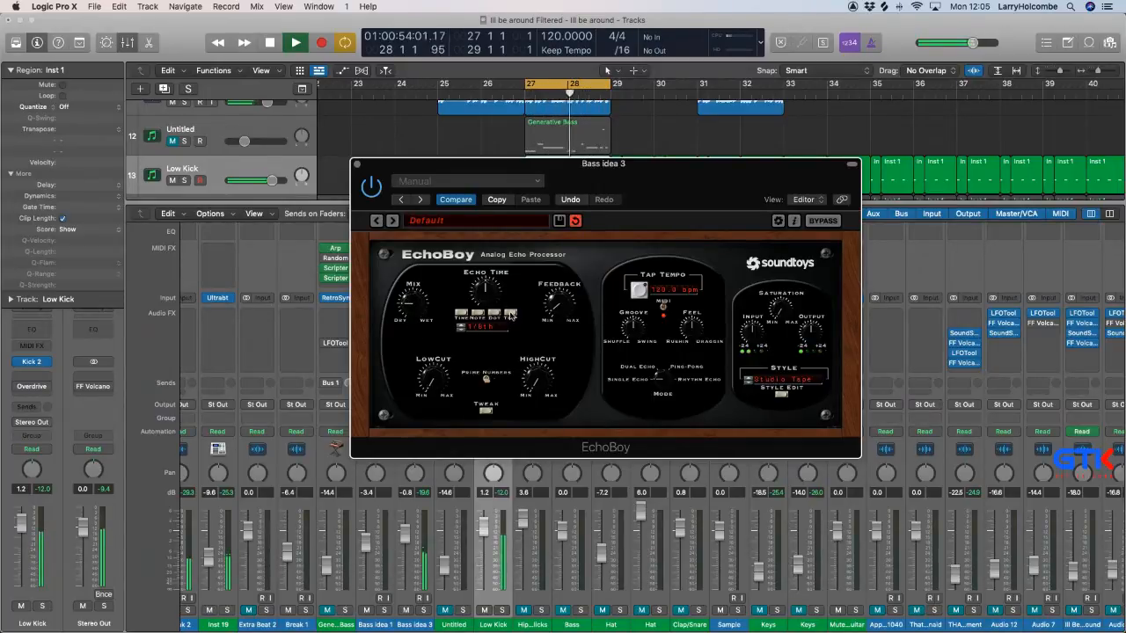
pyautogui.click(679, 374)
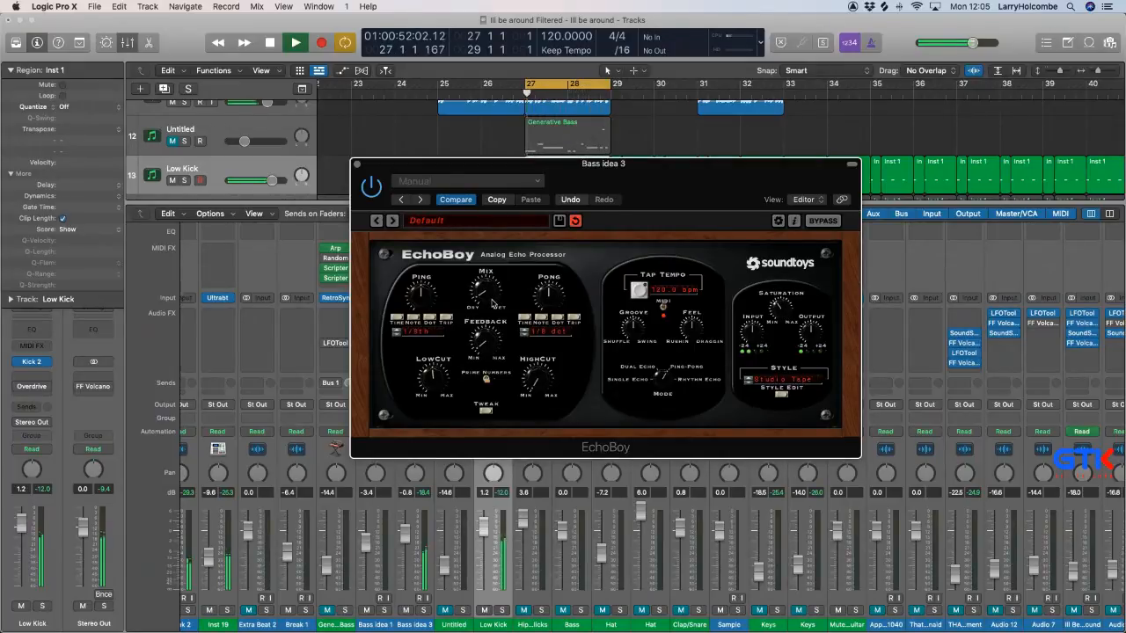
pyautogui.click(358, 165)
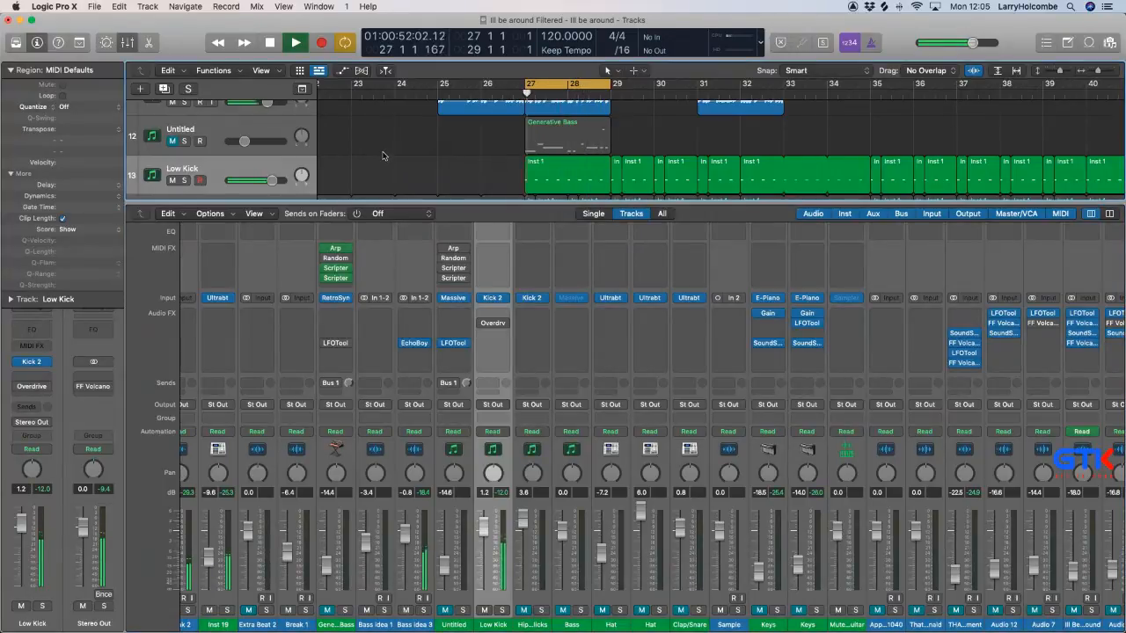
# Adjust Filter 1's frequency to just over 10 kHz in FF Volcano 2 on the THATS WHY experiment channel, and stop playback.
pyautogui.hscroll(2, 658, 456)
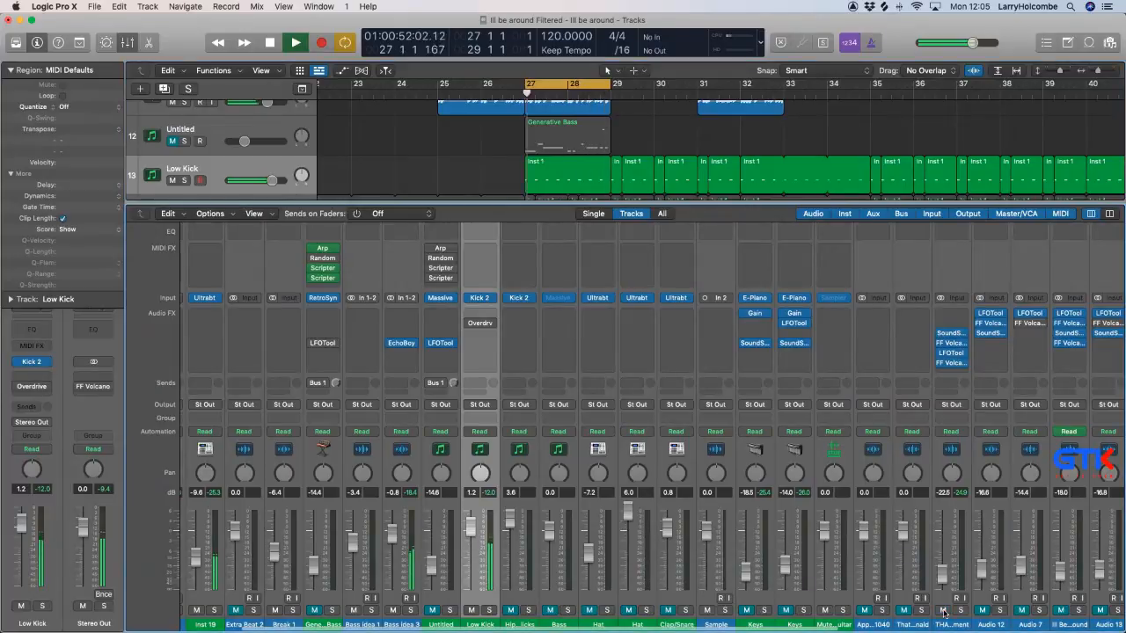
pyautogui.scroll(1, 954, 528)
pyautogui.click(952, 367)
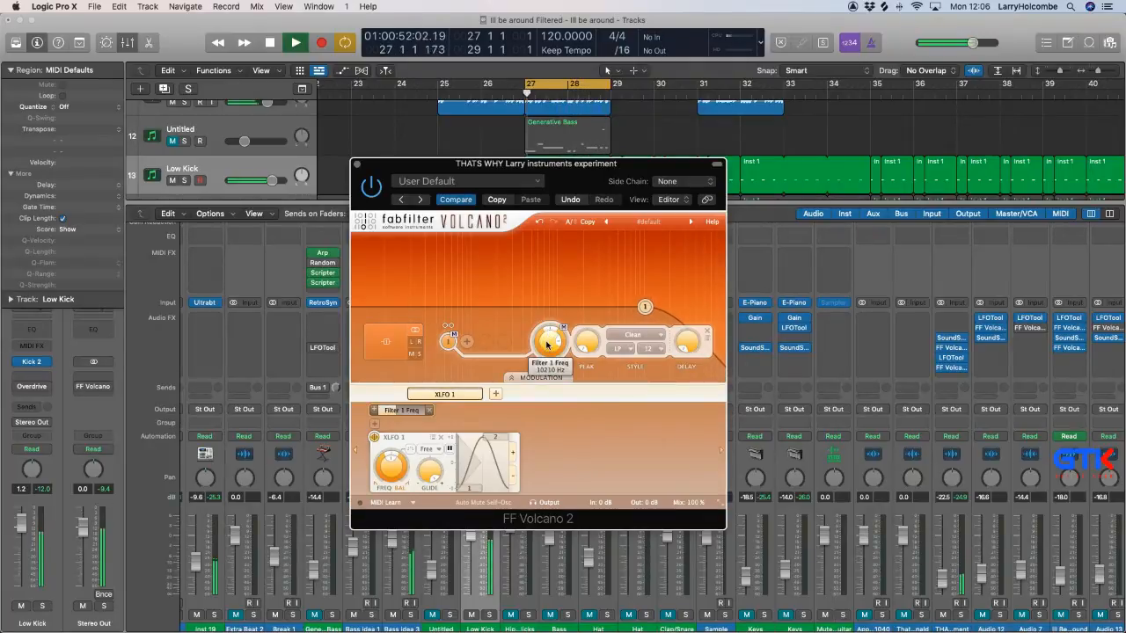
pyautogui.press('space')
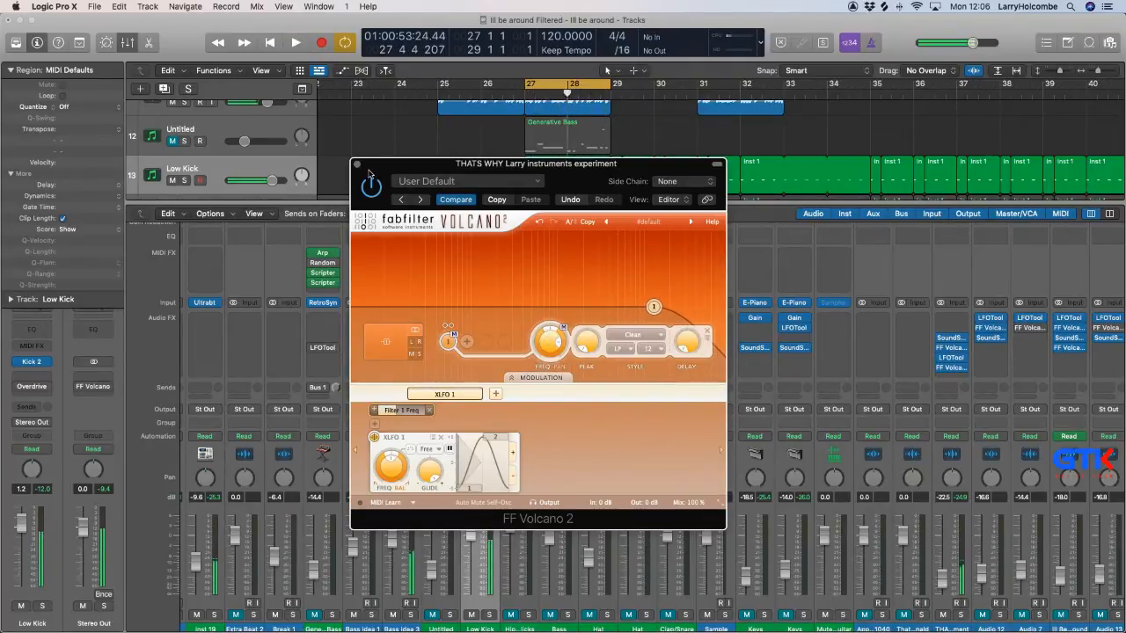
pyautogui.click(356, 165)
# Close the mixer, select all regions in the project and repeat the cycled section from bar 27 to 29 three times.
pyautogui.press('x')
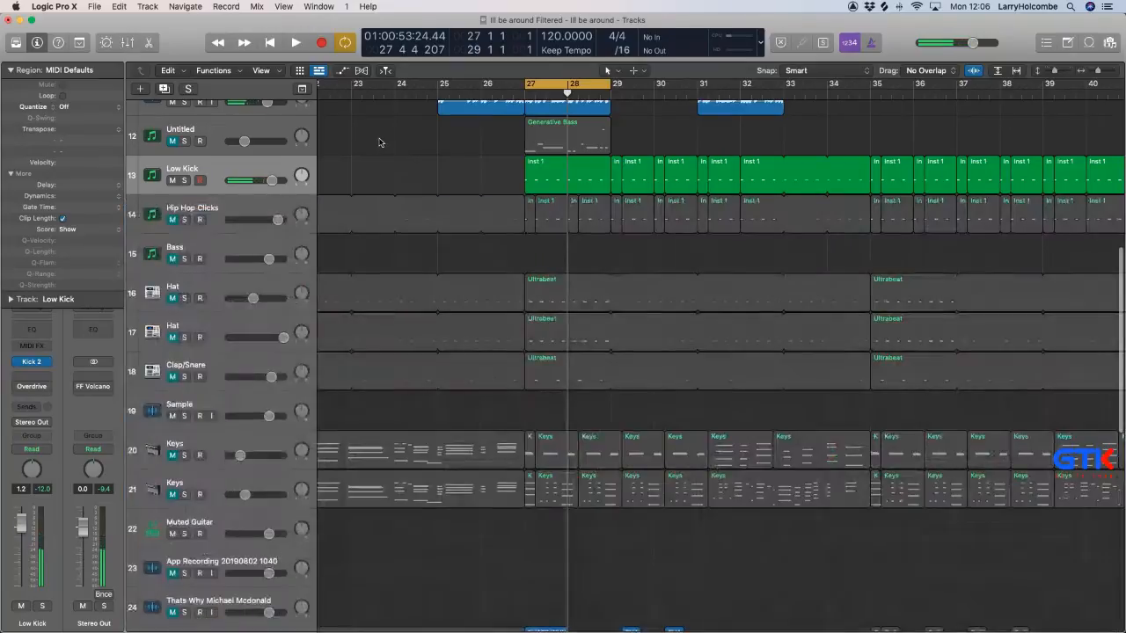
pyautogui.press('super+Up')
pyautogui.press('super+Up')
pyautogui.press('super+Up')
pyautogui.press('super+Up')
pyautogui.press('super+Up')
pyautogui.press('super+Up')
pyautogui.press('super+Up')
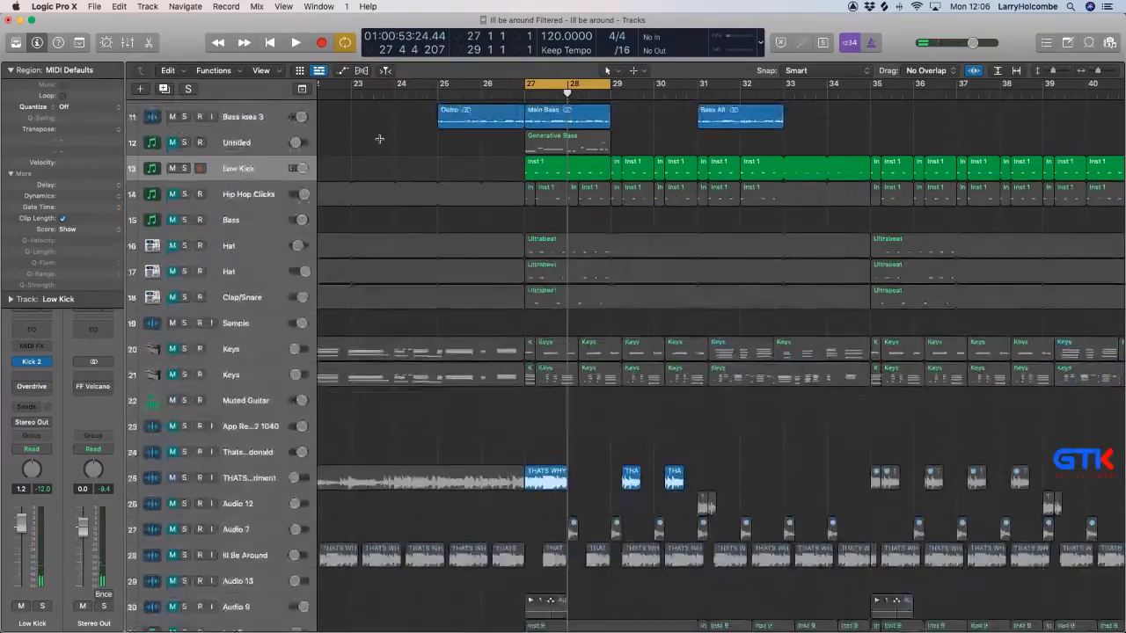
pyautogui.press('super+Up')
pyautogui.press('super+Up')
pyautogui.press('super+a')
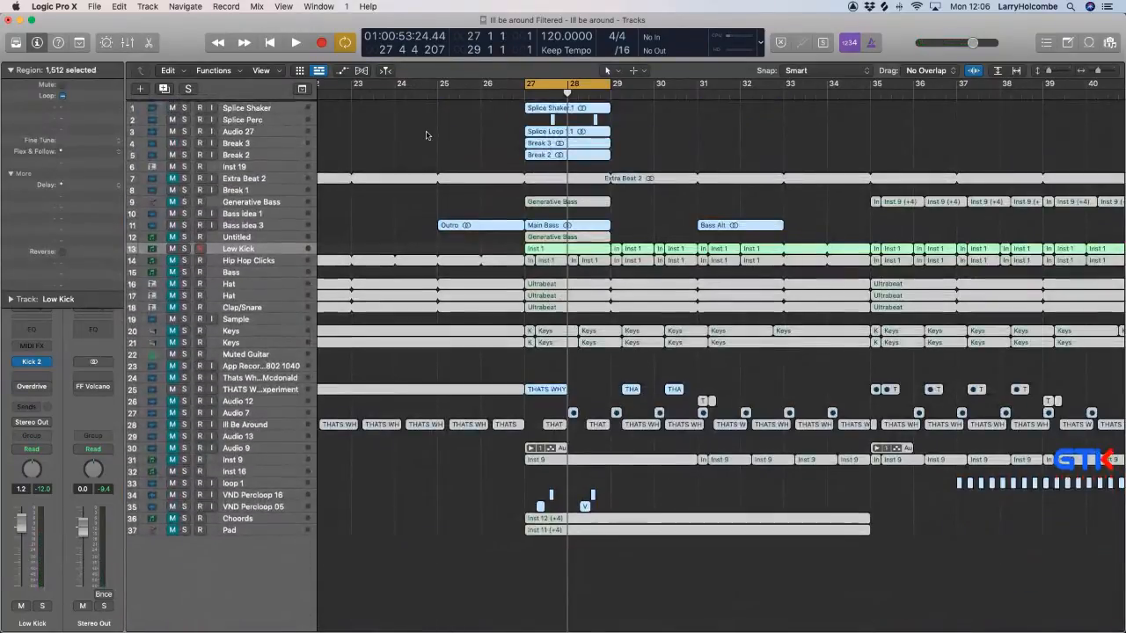
pyautogui.click(81, 46)
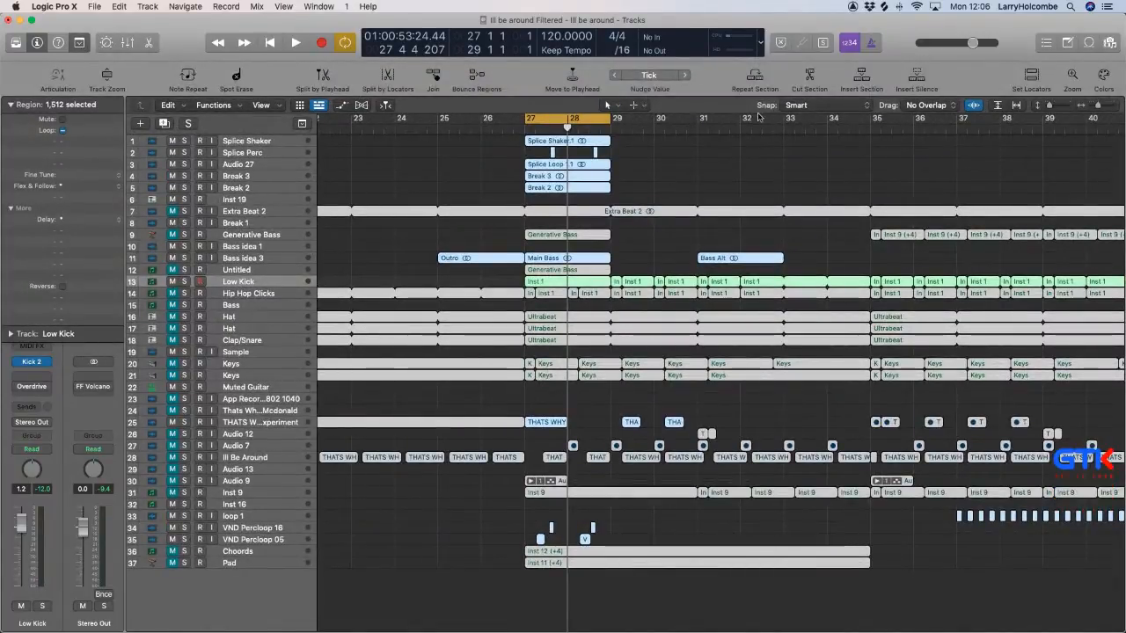
pyautogui.click(755, 77)
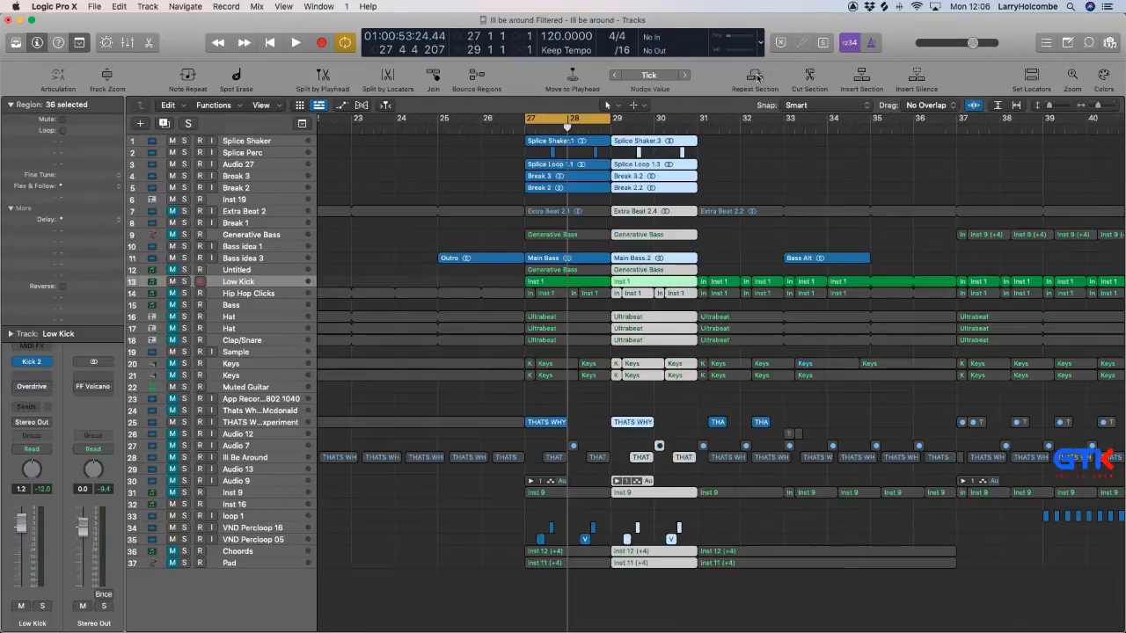
pyautogui.click(754, 76)
pyautogui.click(754, 76)
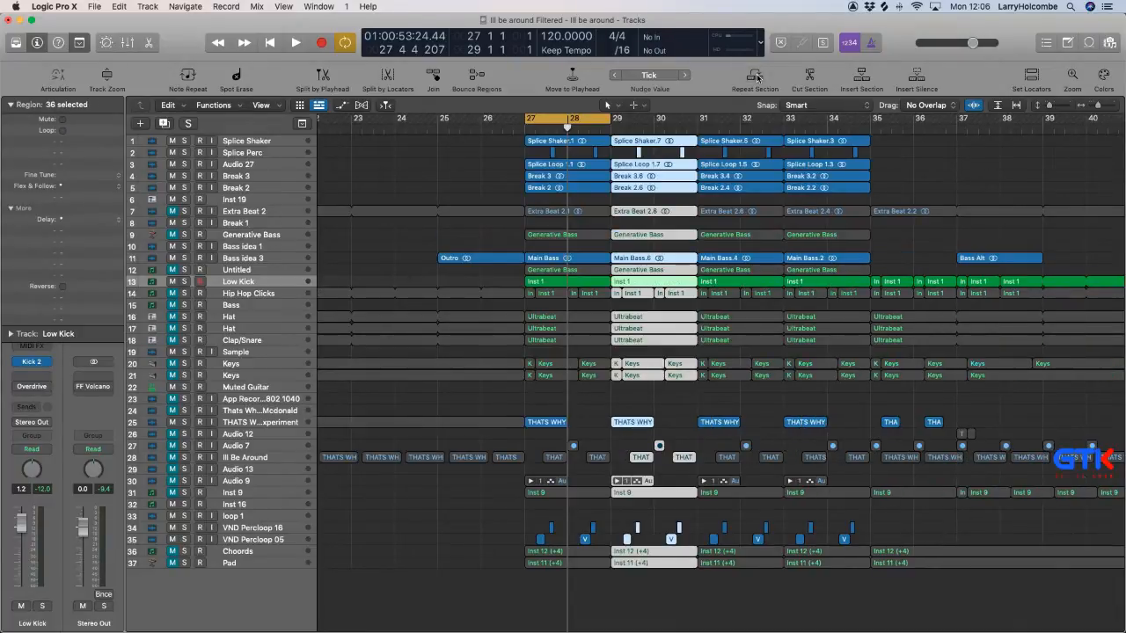
# Repeat the cycled section from bar 27 to 29 four more times.
pyautogui.click(755, 76)
pyautogui.click(755, 77)
pyautogui.click(755, 76)
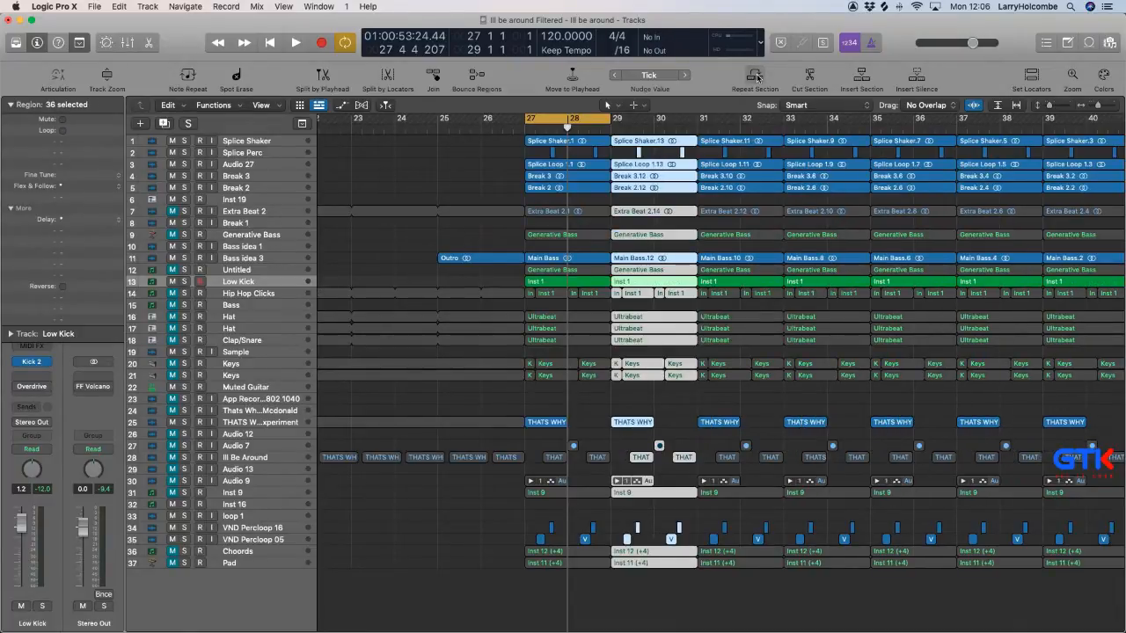
pyautogui.click(754, 88)
# Move the playhead to just before bar 27, set the cycle range to bars 27 to 43, and deselect all regions.
pyautogui.click(548, 119)
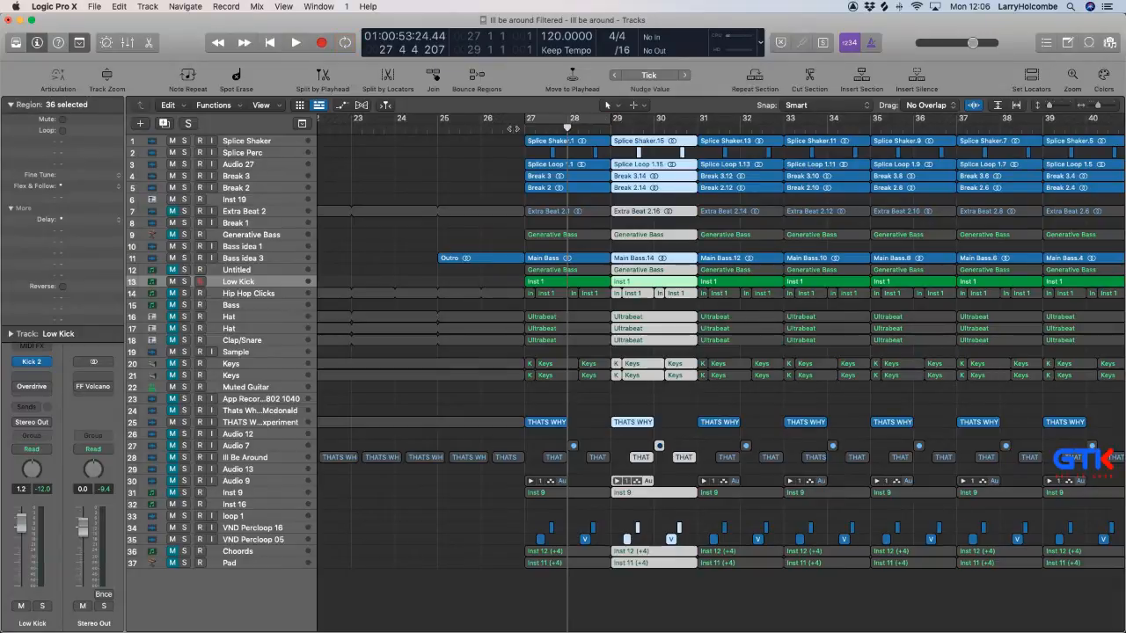
pyautogui.click(513, 129)
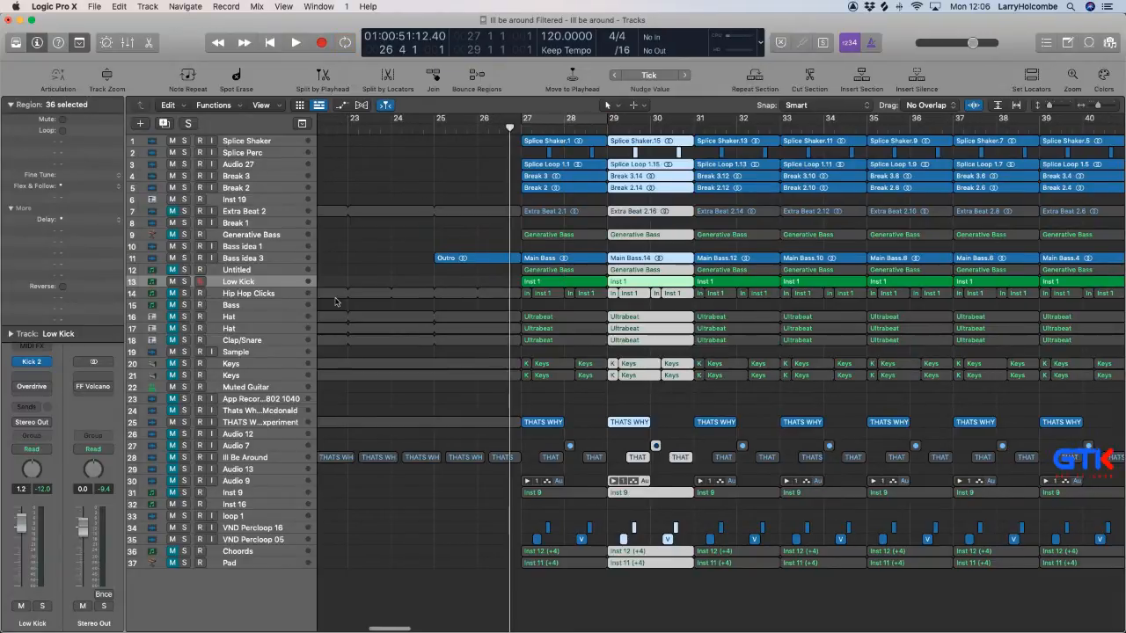
pyautogui.hscroll(5, 329, 143)
pyautogui.moveTo(379, 121); pyautogui.dragTo(1069, 242)
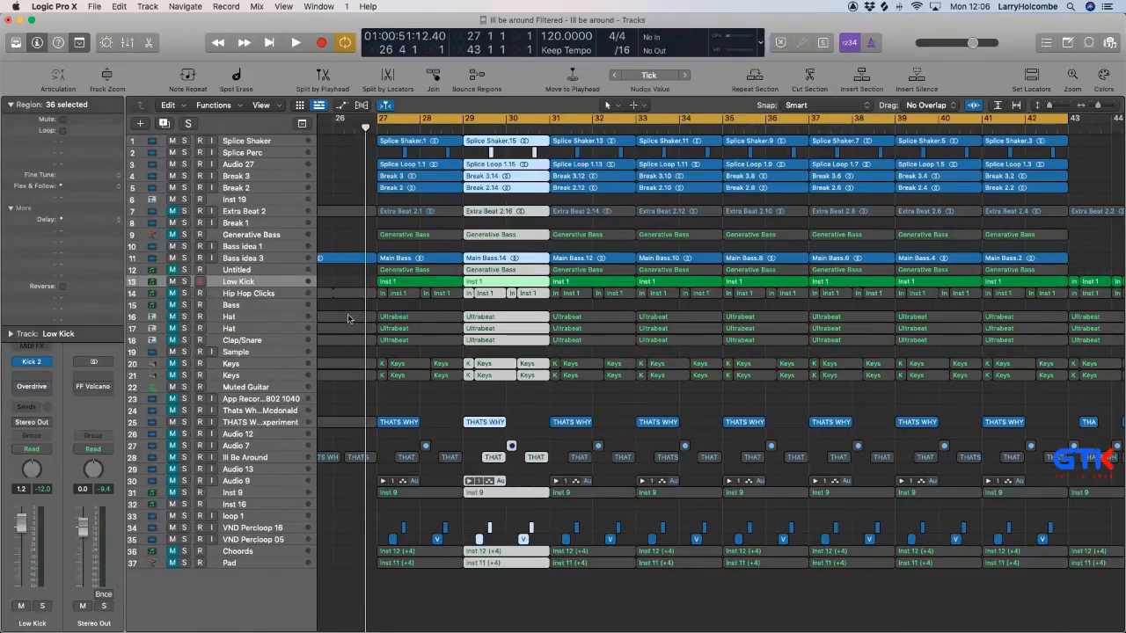
pyautogui.click(329, 176)
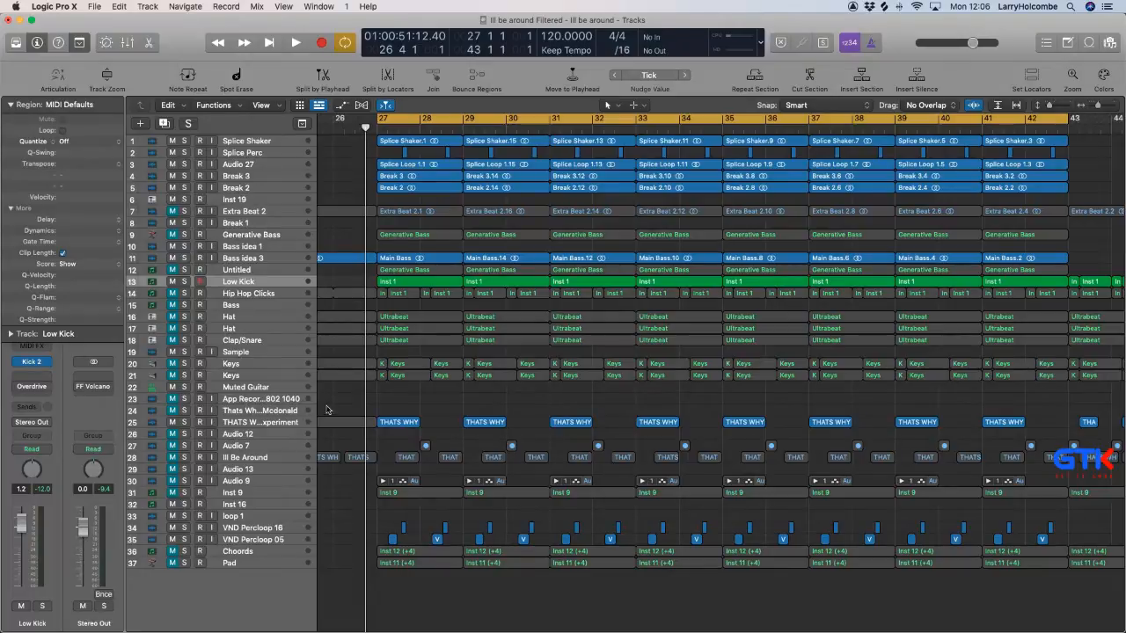
# Open the second FF Volcano on the THATS WHY experiment track and move its window clear of that track's regions.
pyautogui.click(288, 424)
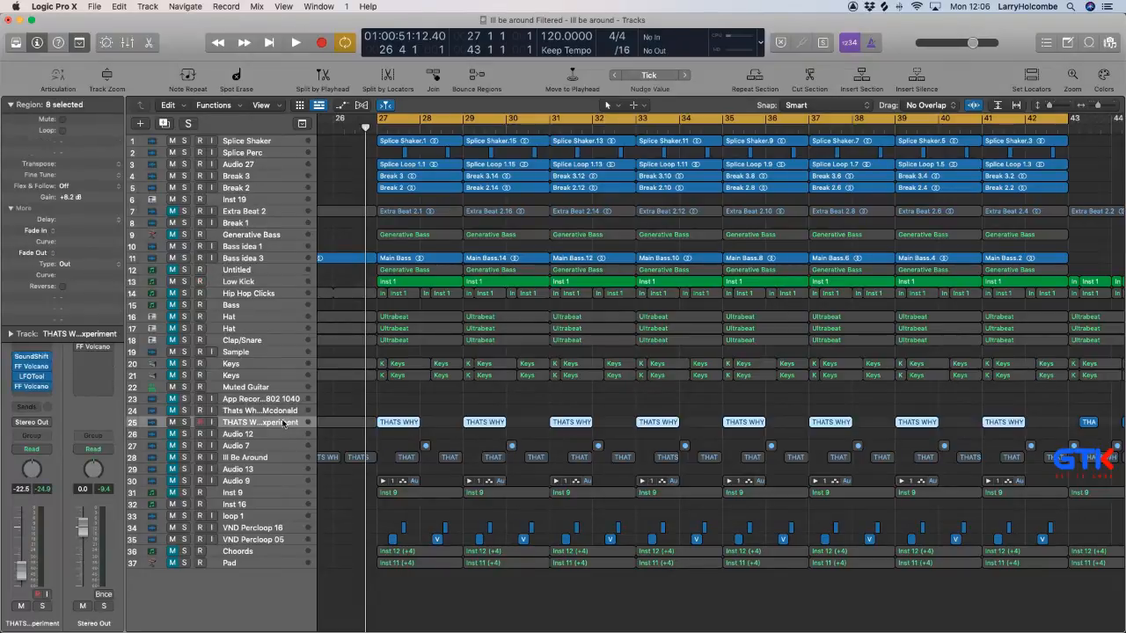
pyautogui.click(32, 389)
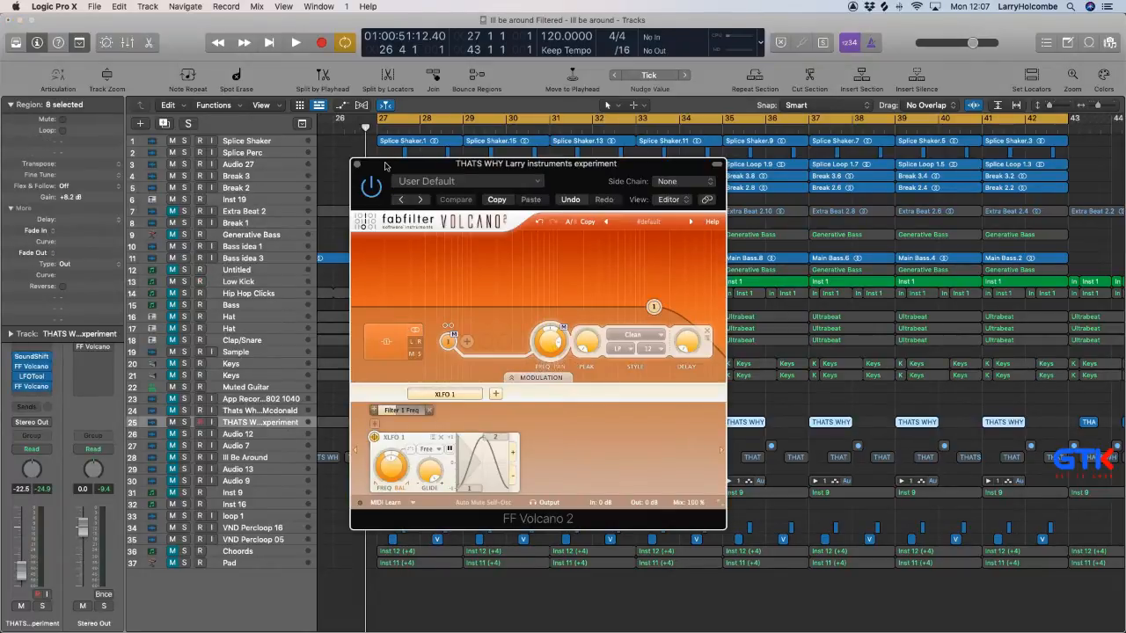
pyautogui.moveTo(384, 165); pyautogui.dragTo(940, 444)
pyautogui.click(754, 408)
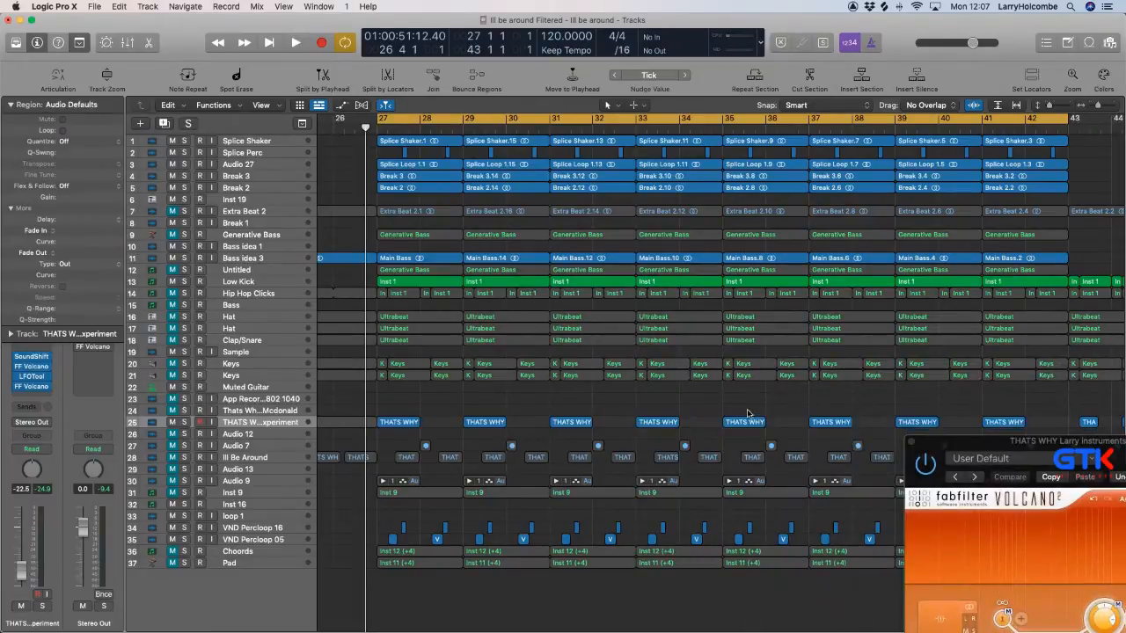
# Delete the THATS WHY regions at bars 39 and 41, and extend those at bars 35 and 37 to two full bars each.
pyautogui.moveTo(745, 408); pyautogui.dragTo(1043, 432)
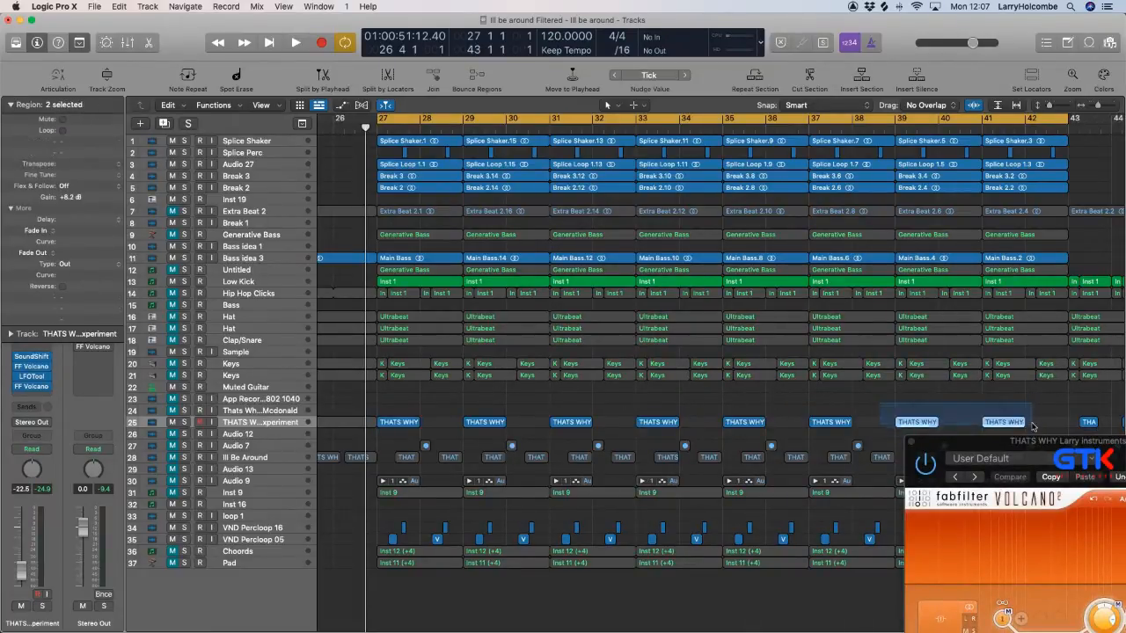
pyautogui.press('Delete')
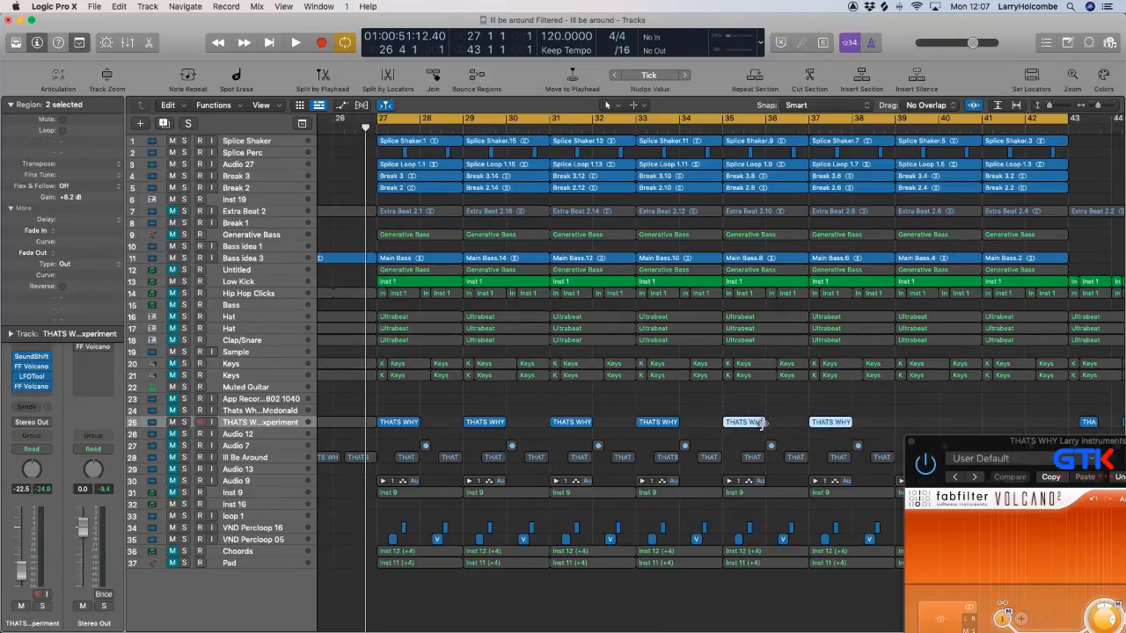
pyautogui.moveTo(762, 423); pyautogui.dragTo(807, 424)
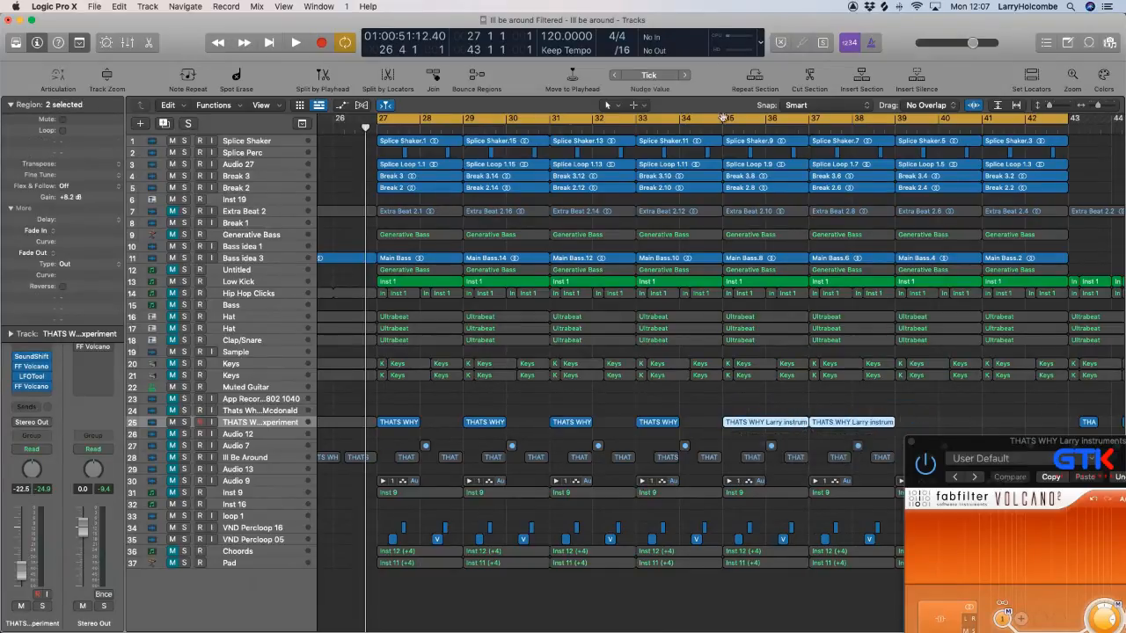
# Cycle bars 35 to 39 and play back the extended THATS WHY regions to find the cut point before bar 37.
pyautogui.moveTo(723, 118); pyautogui.dragTo(884, 145)
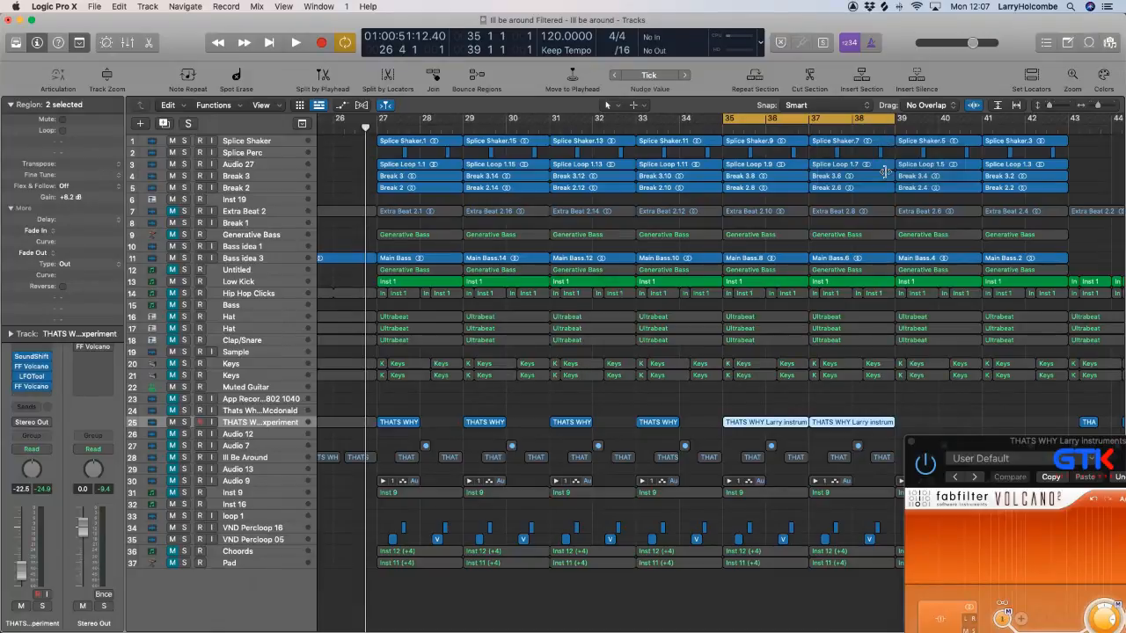
pyautogui.press('space')
pyautogui.moveTo(975, 442); pyautogui.dragTo(965, 410)
pyautogui.press('space')
pyautogui.click(716, 393)
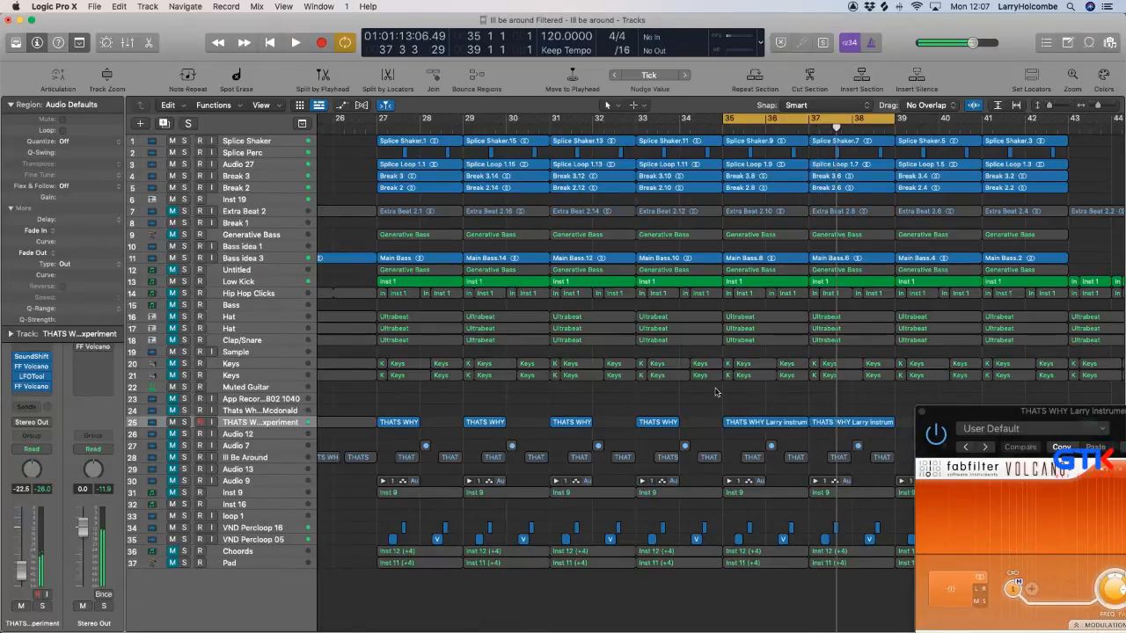
pyautogui.moveTo(678, 373); pyautogui.dragTo(961, 466)
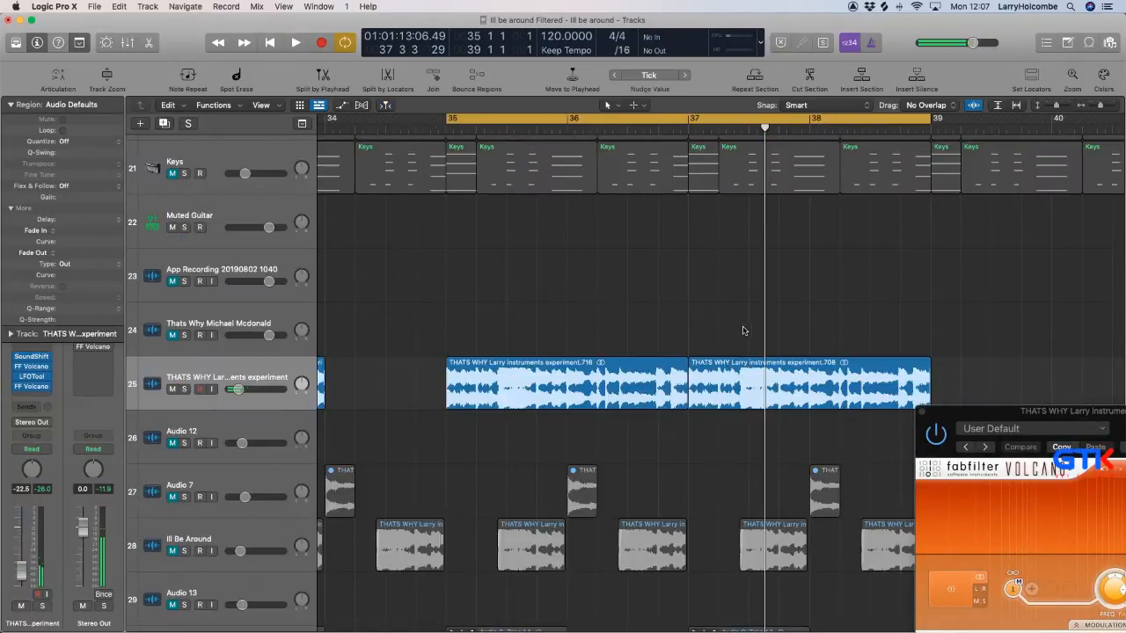
pyautogui.press('space')
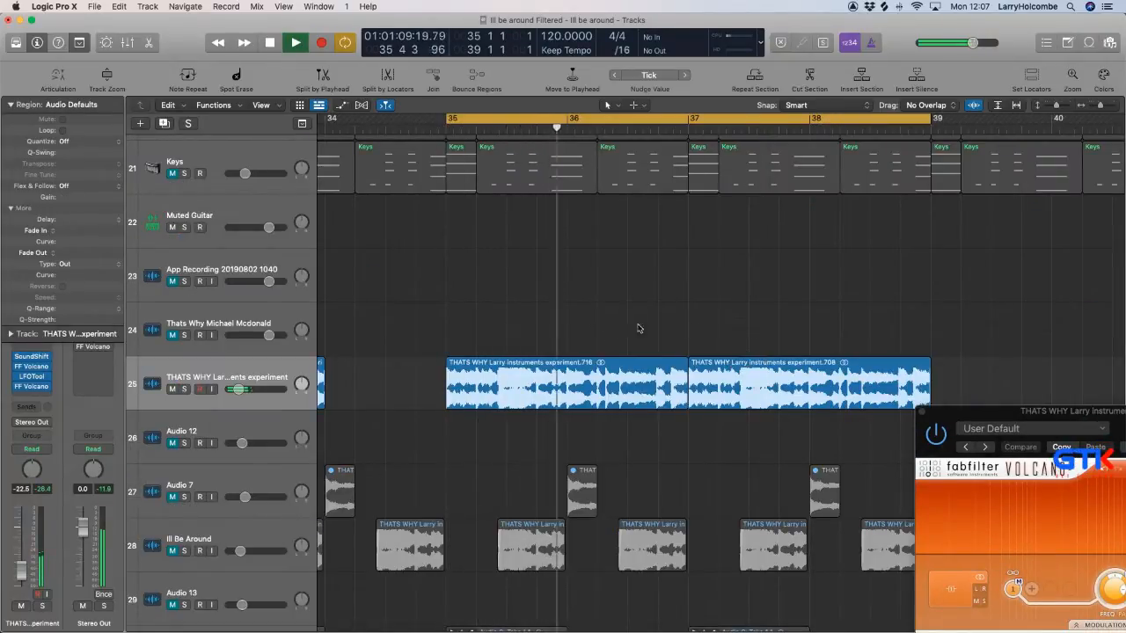
pyautogui.press('space')
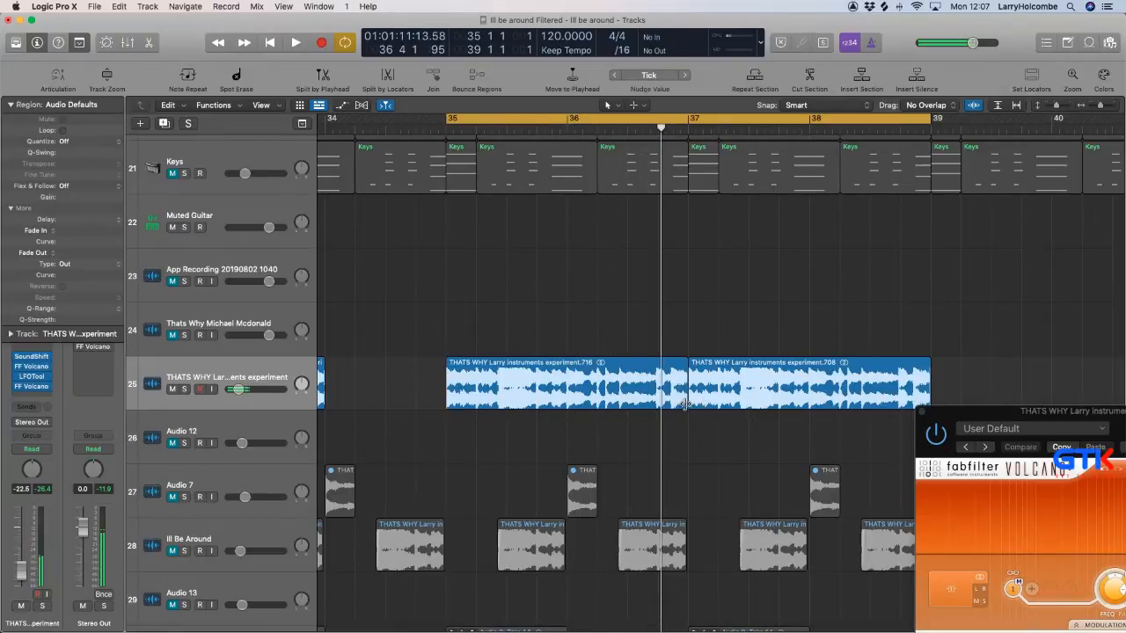
# Trim the end of the THATS WHY region at bar 35 back to just before beat 4 of bar 36.
pyautogui.moveTo(684, 404); pyautogui.dragTo(656, 403)
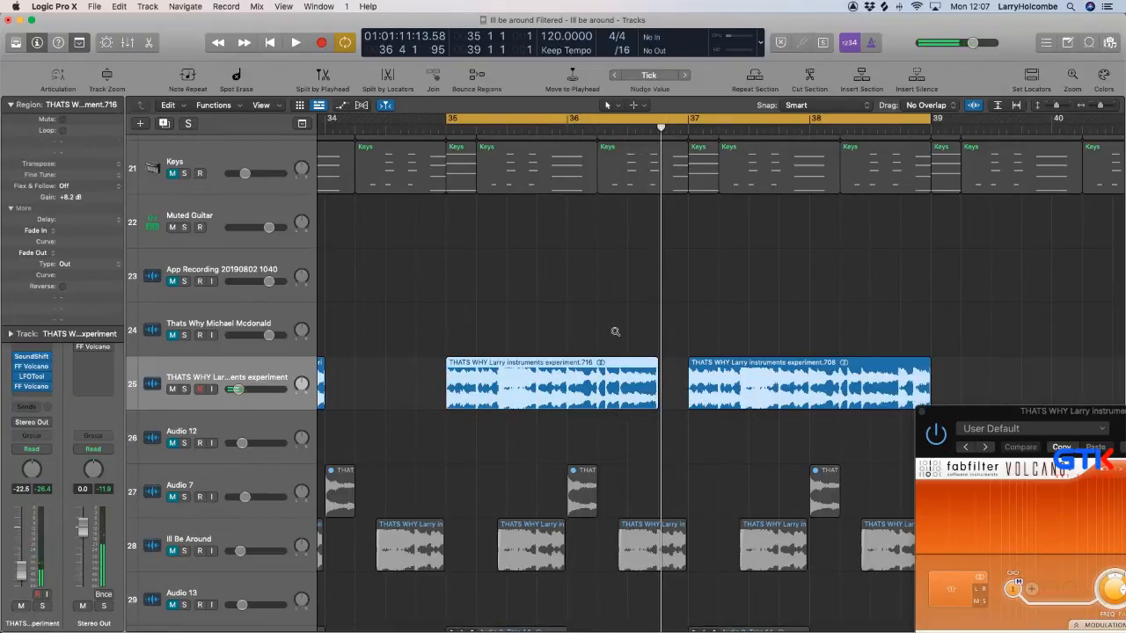
pyautogui.moveTo(600, 316); pyautogui.dragTo(656, 388)
pyautogui.hscroll(10, 662, 417)
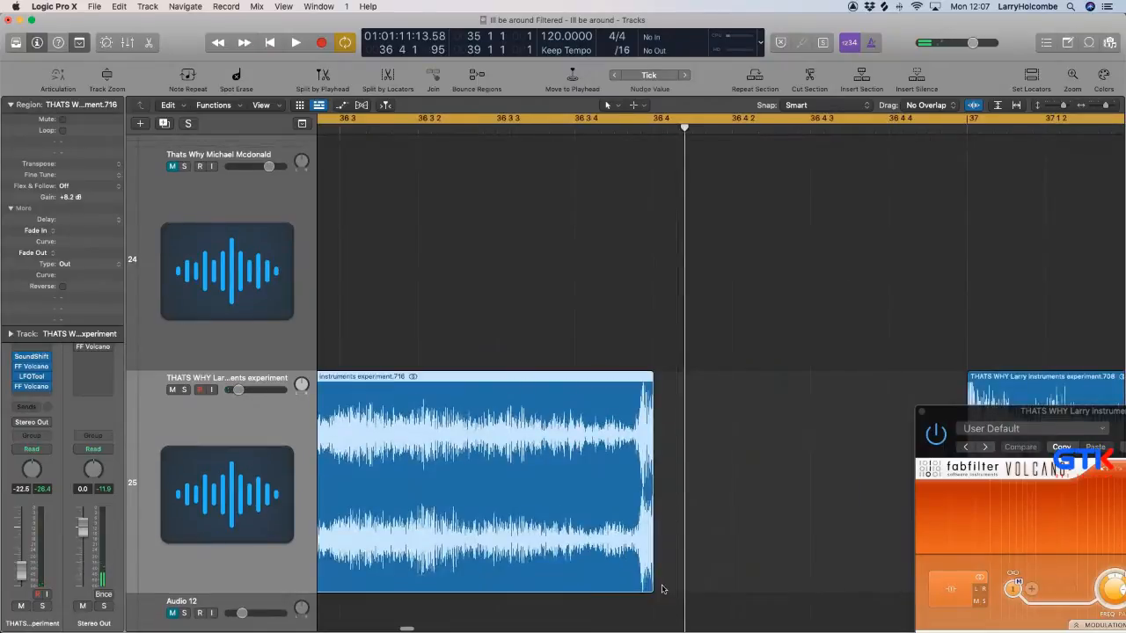
pyautogui.moveTo(650, 589); pyautogui.dragTo(630, 589)
pyautogui.keyDown('ctrl'); pyautogui.keyDown('alt'); pyautogui.click(632, 589); pyautogui.keyUp('alt'); pyautogui.keyUp('ctrl')
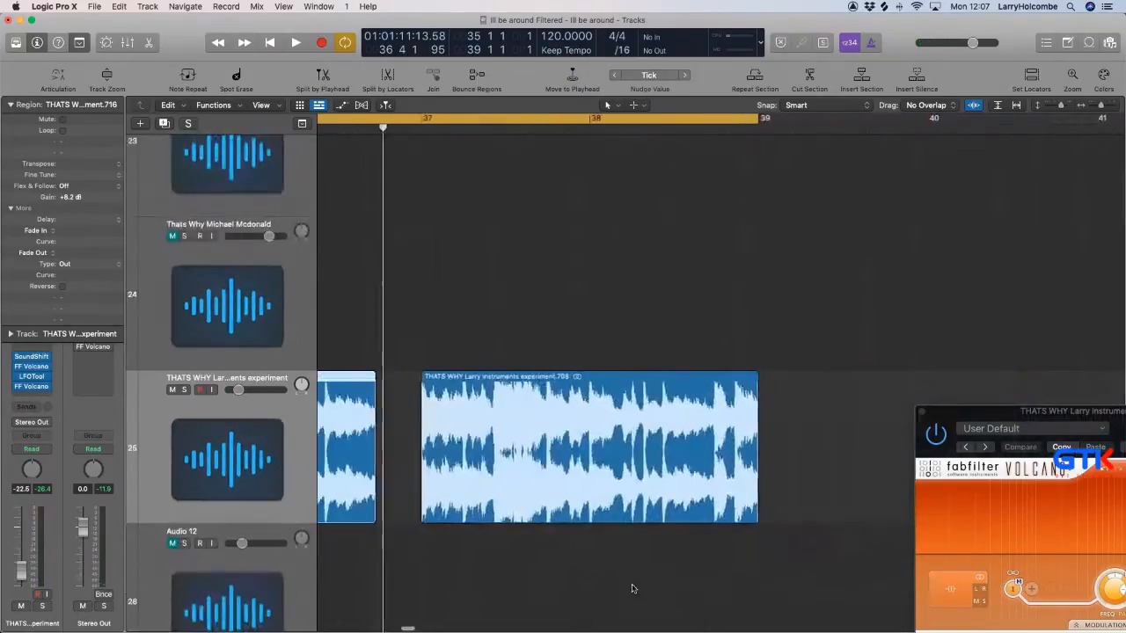
# Split off the tail of the trimmed THATS WHY region and copy it into the gap before bar 37.
pyautogui.hscroll(-3, 636, 586)
pyautogui.hscroll(-2, 638, 588)
pyautogui.press('space')
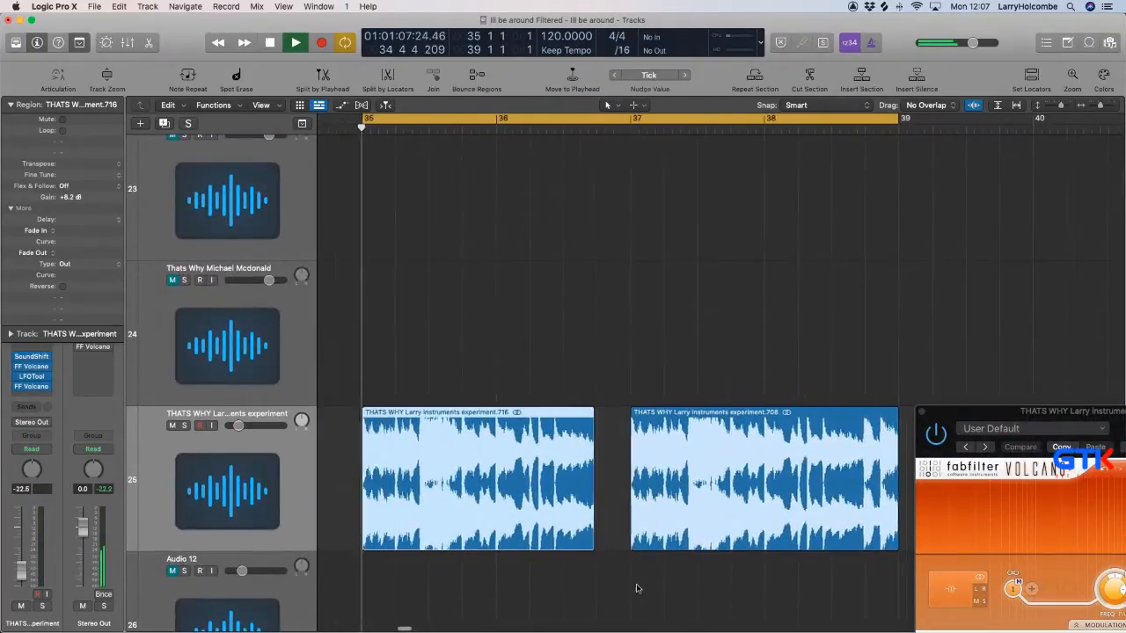
pyautogui.moveTo(534, 420); pyautogui.dragTo(612, 429)
pyautogui.scroll(-3, 683, 452)
pyautogui.press('space')
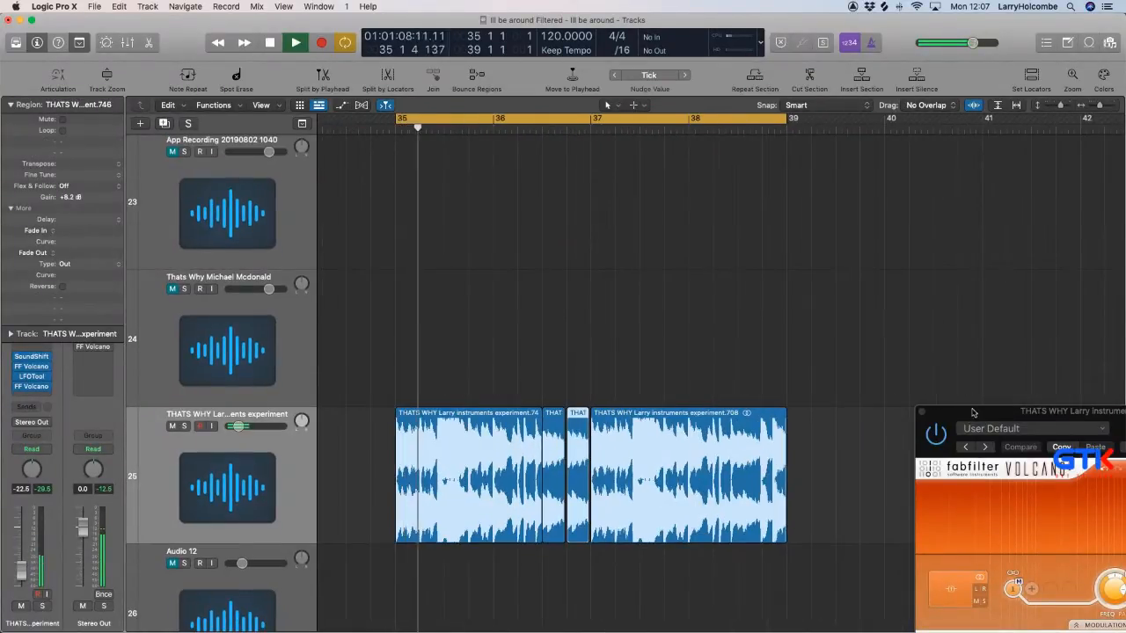
# Delete the THATS WHY region at bar 37 and replace it with a copy of the three-piece edit from bar 35.
pyautogui.moveTo(972, 412); pyautogui.dragTo(942, 387)
pyautogui.click(648, 387)
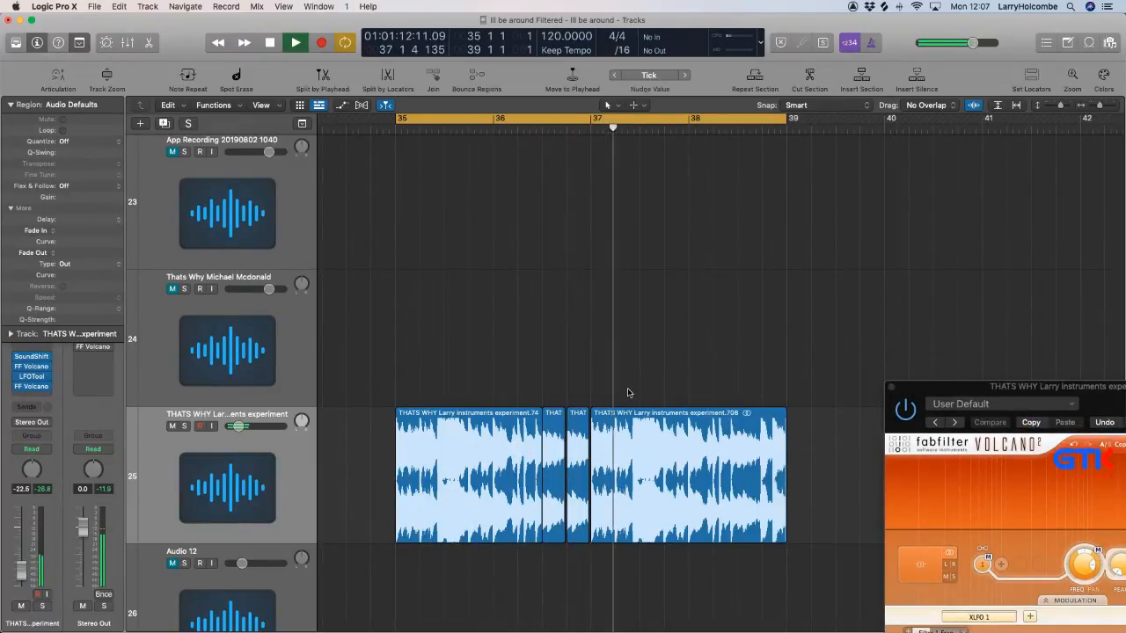
pyautogui.click(642, 423)
pyautogui.press('Delete')
pyautogui.moveTo(430, 373); pyautogui.dragTo(684, 440)
# Set the cycle range back to bars 27 to 43, with playback stopped.
pyautogui.scroll(-10, 680, 440)
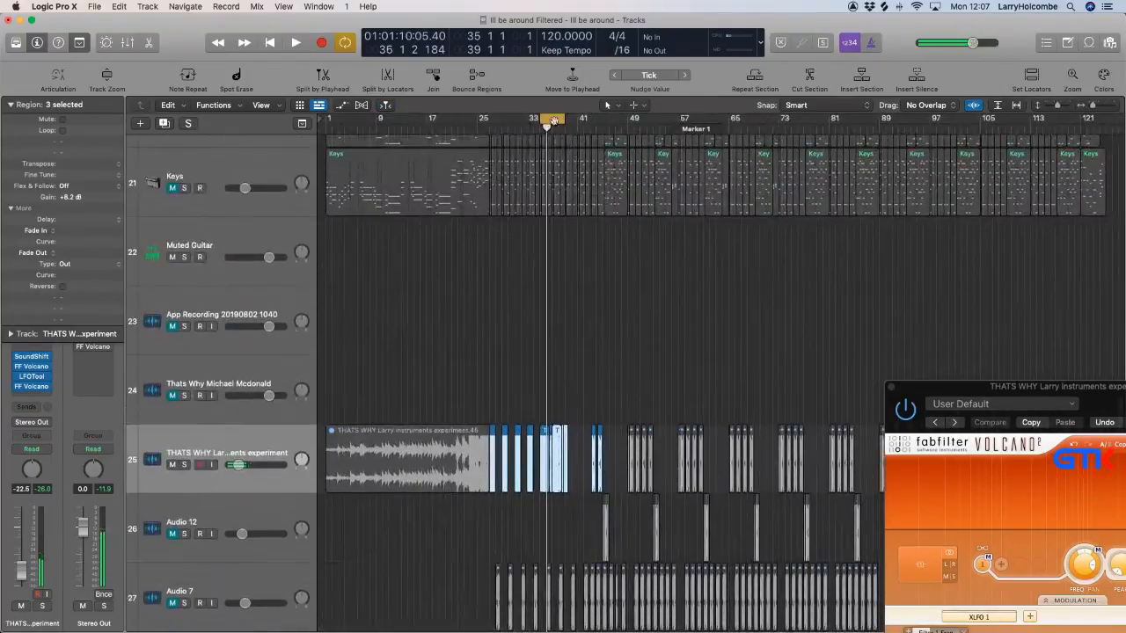
pyautogui.press('space')
pyautogui.press('super+Up')
pyautogui.press('super+Up')
pyautogui.press('super+Up')
pyautogui.press('super+Up')
pyautogui.press('super+Up')
pyautogui.press('super+Up')
pyautogui.press('super+Up')
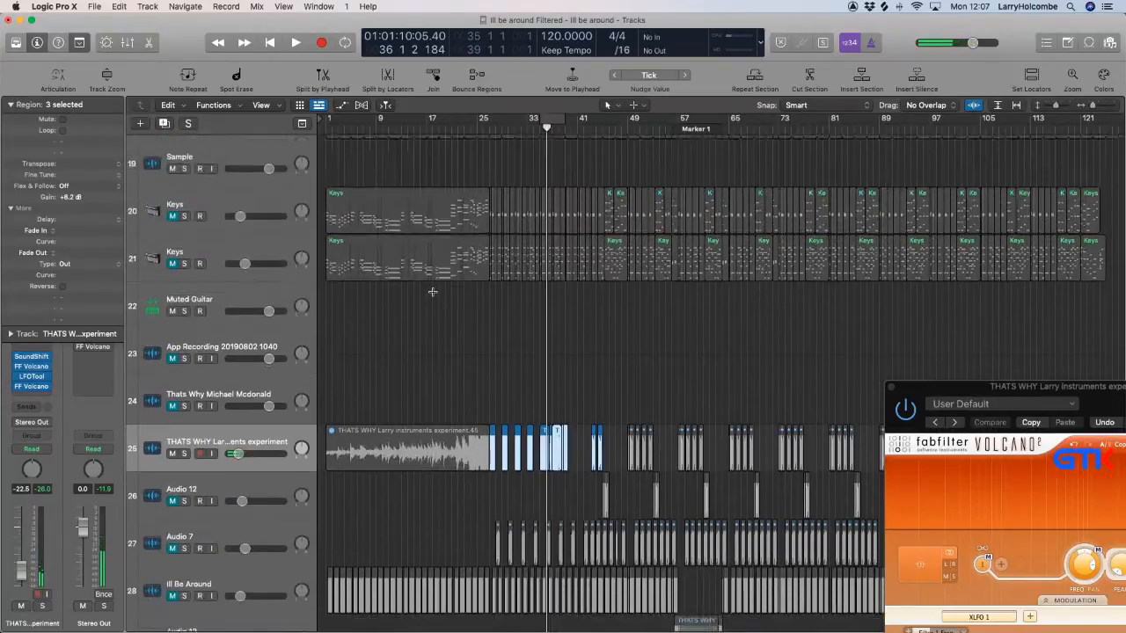
pyautogui.press('super+Right')
pyautogui.press('super+Right')
pyautogui.press('super+Right')
pyautogui.press('super+Right')
pyautogui.scroll(1, 432, 292)
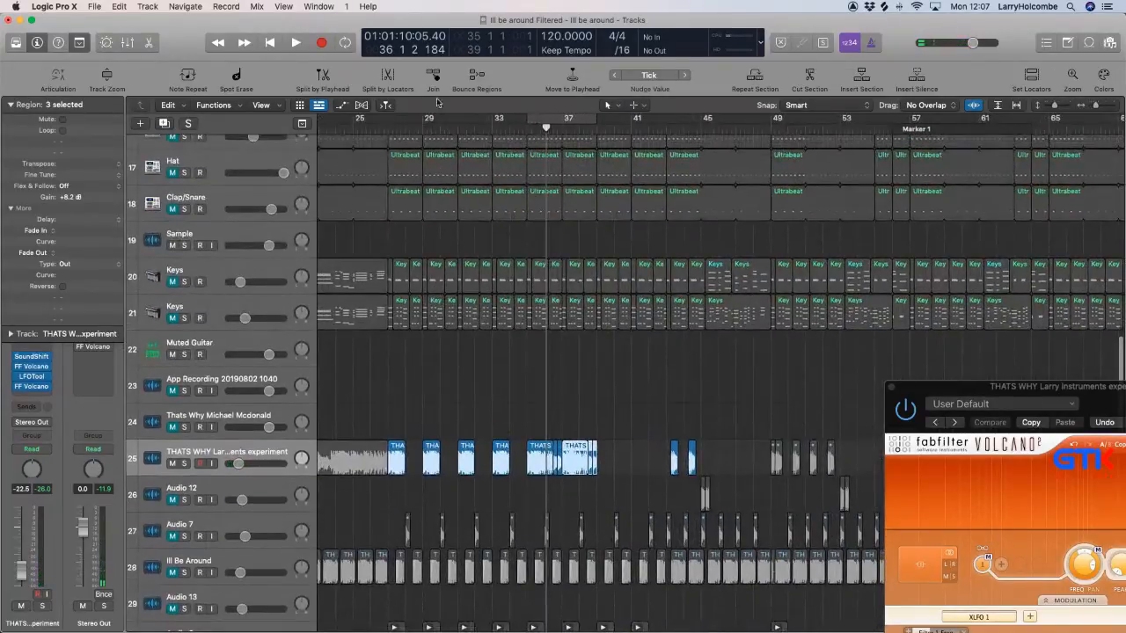
pyautogui.moveTo(395, 121); pyautogui.dragTo(666, 149)
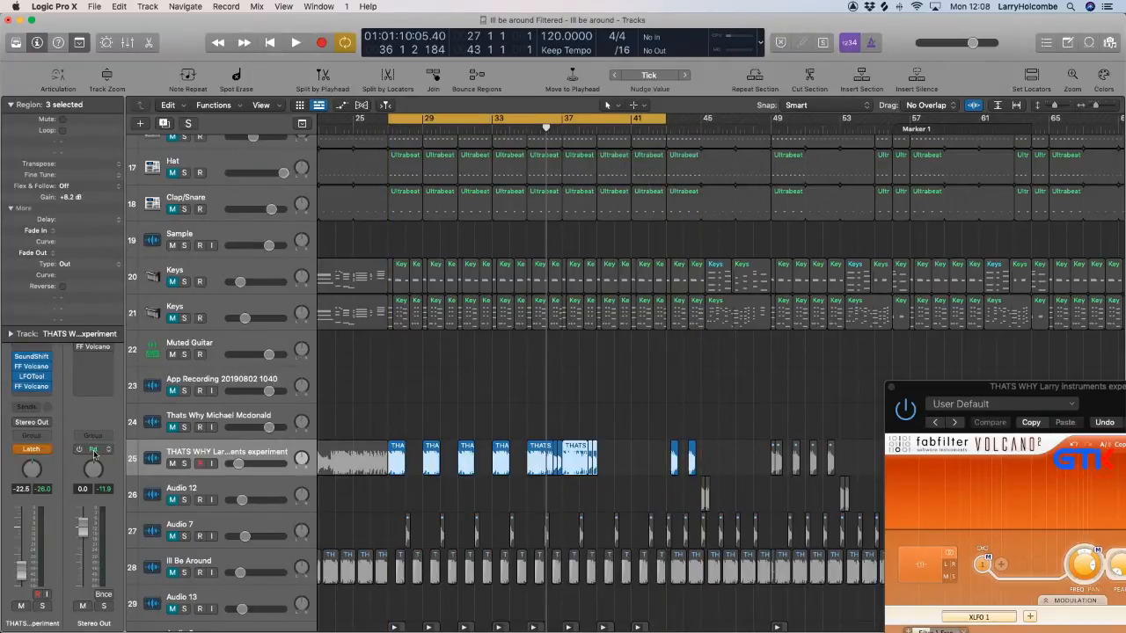
# Set the THATS WHY experiment track to Latch and record an upward sweep of Volcano's Filter 1 frequency from about 112 Hz, then stop playback.
pyautogui.moveTo(930, 388); pyautogui.dragTo(583, 218)
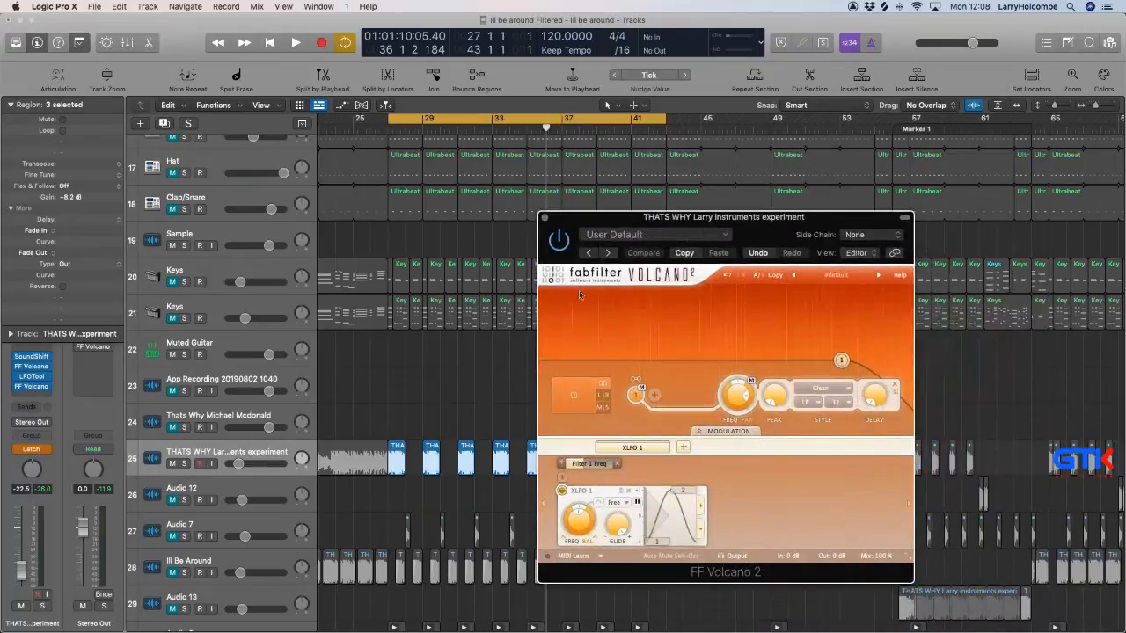
pyautogui.moveTo(734, 397); pyautogui.dragTo(738, 411)
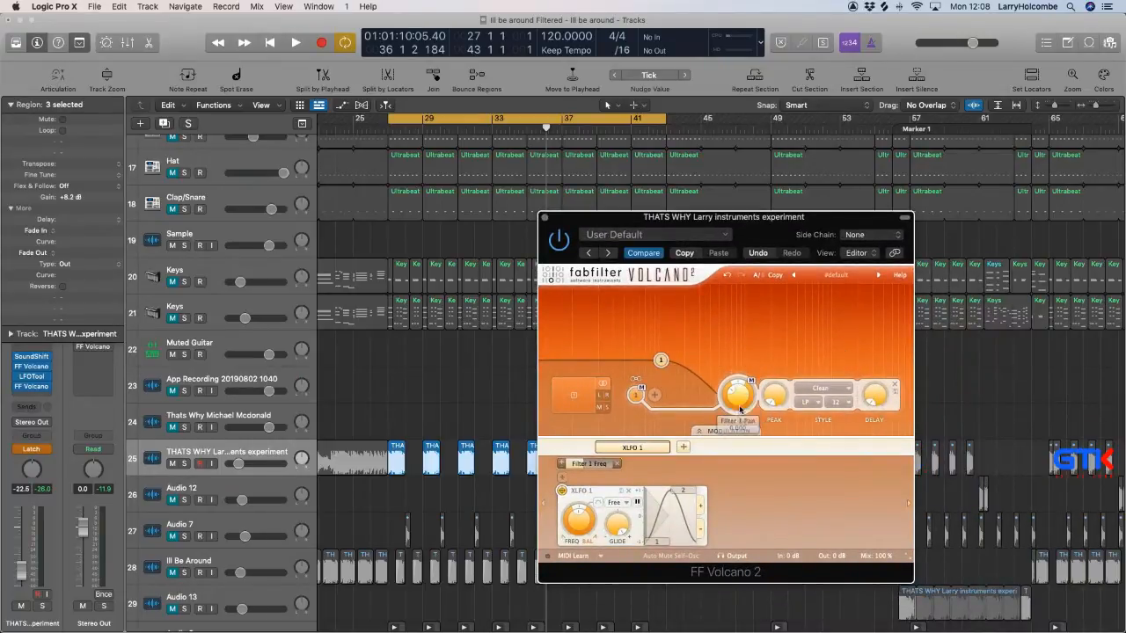
pyautogui.press('space')
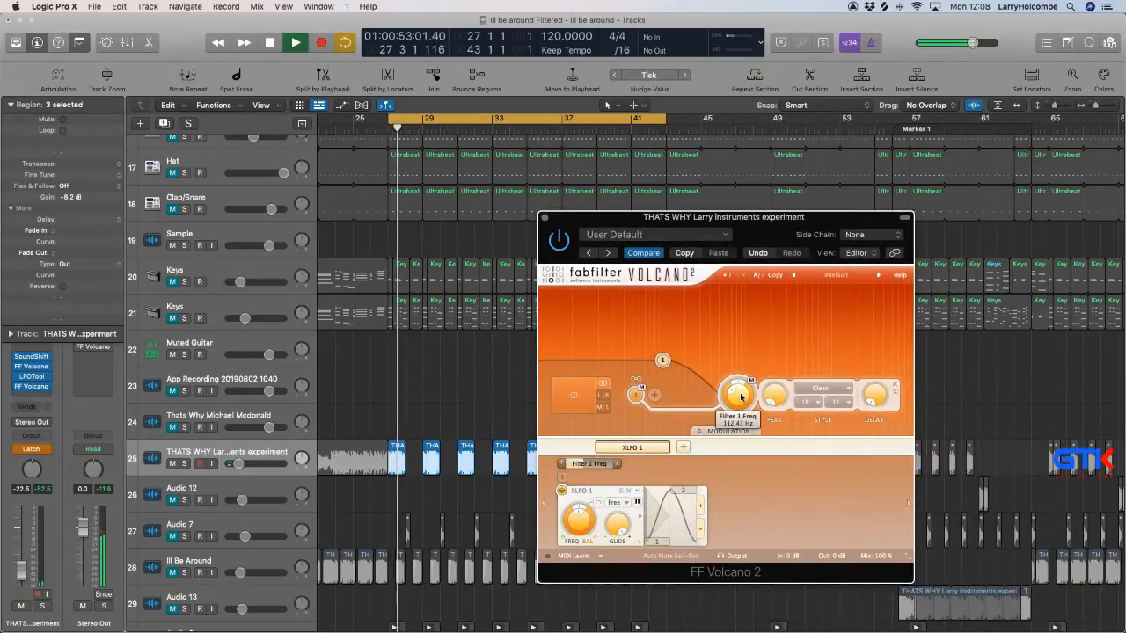
pyautogui.moveTo(741, 396)
pyautogui.mouseDown()
pyautogui.moveTo(741, 366)
pyautogui.moveTo(737, 401)
pyautogui.moveTo(737, 372)
pyautogui.moveTo(737, 385)
pyautogui.mouseUp()
pyautogui.moveTo(623, 218); pyautogui.dragTo(630, 220)
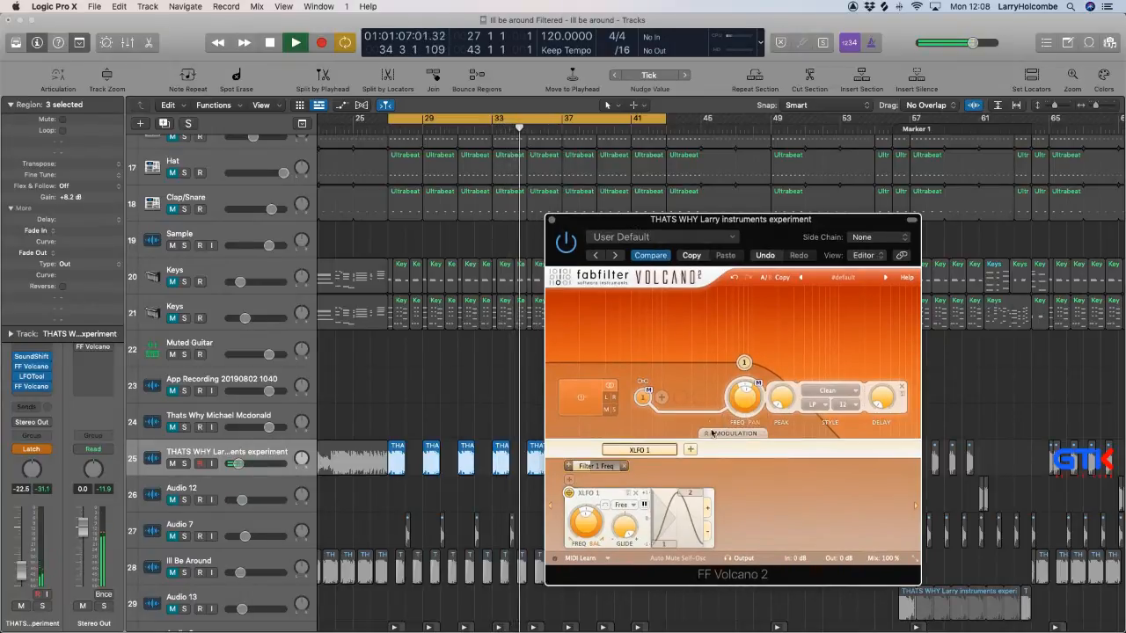
pyautogui.moveTo(744, 398)
pyautogui.mouseDown()
pyautogui.moveTo(736, 350)
pyautogui.moveTo(740, 396)
pyautogui.mouseUp()
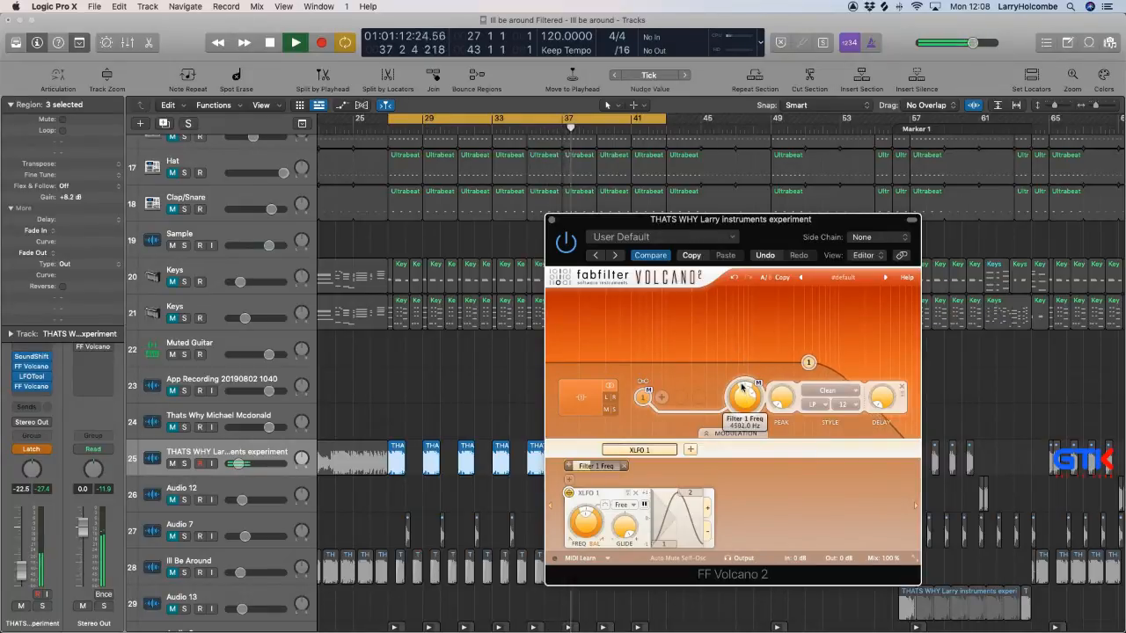
pyautogui.moveTo(738, 372); pyautogui.dragTo(730, 327)
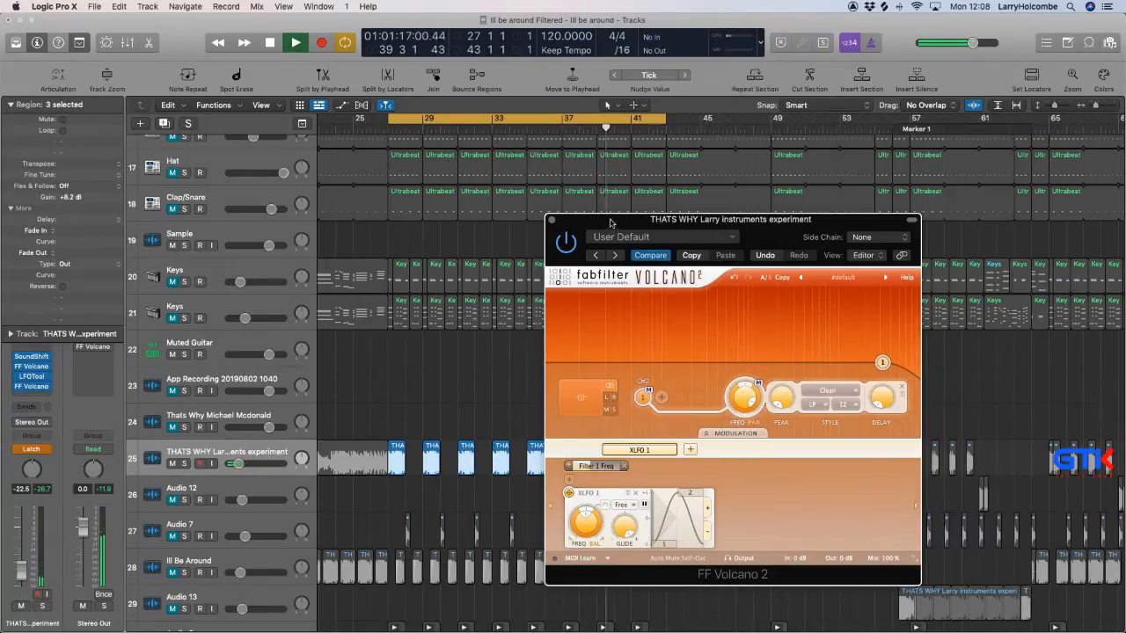
pyautogui.moveTo(609, 220); pyautogui.dragTo(884, 193)
pyautogui.click(554, 415)
pyautogui.press('space')
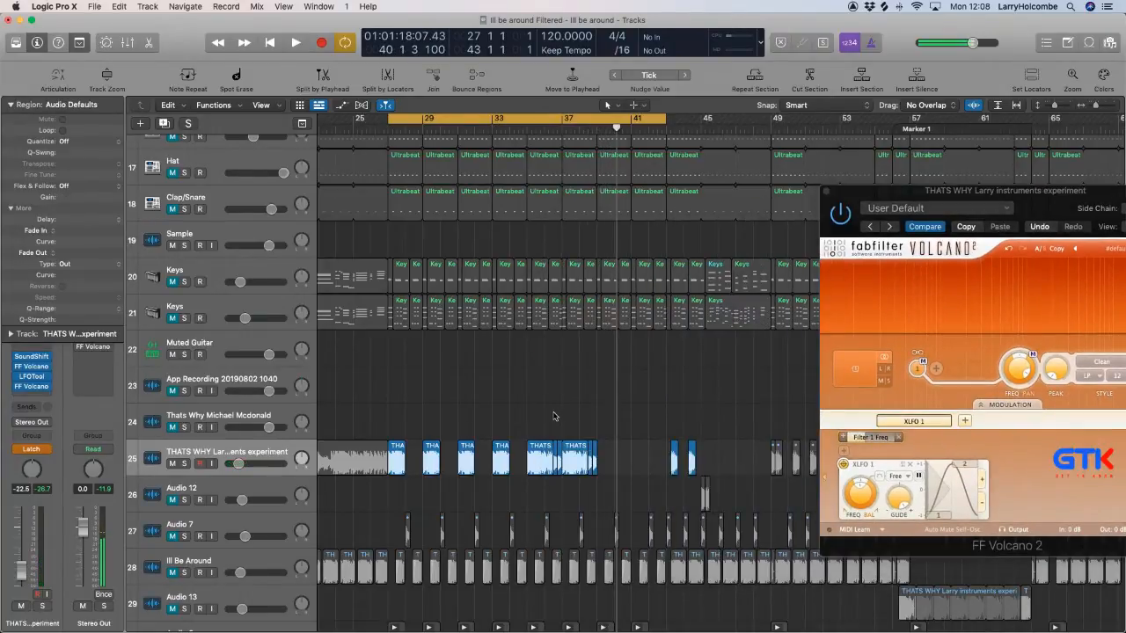
# Delete the two THATS WHY regions just after bar 43 without erasing their automation data.
pyautogui.moveTo(653, 421); pyautogui.dragTo(721, 457)
pyautogui.press('Delete')
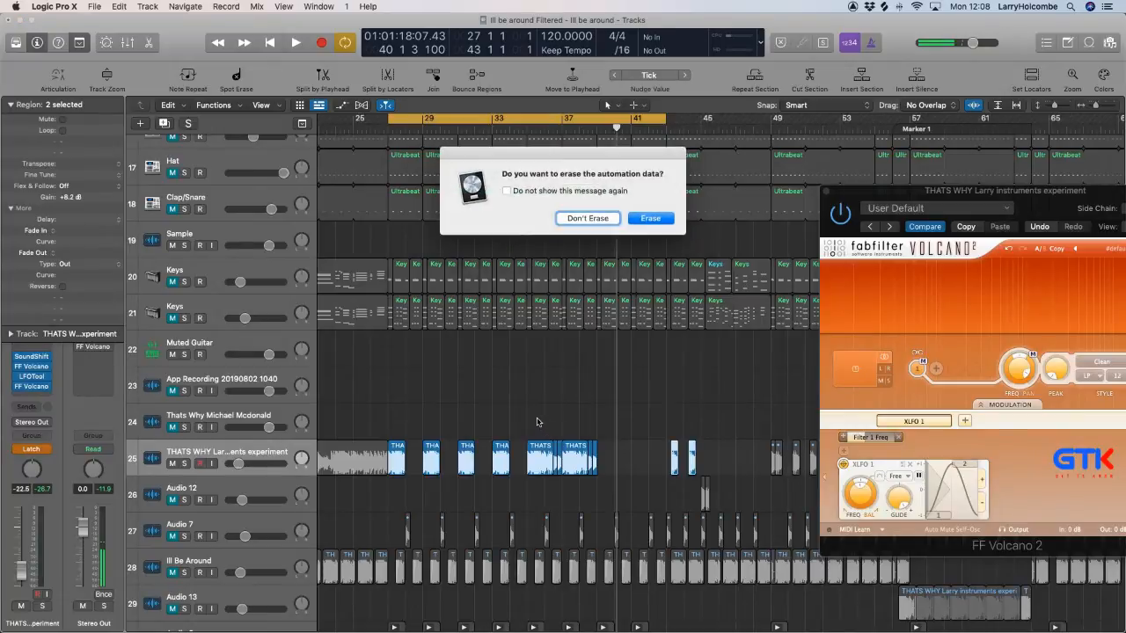
pyautogui.click(586, 217)
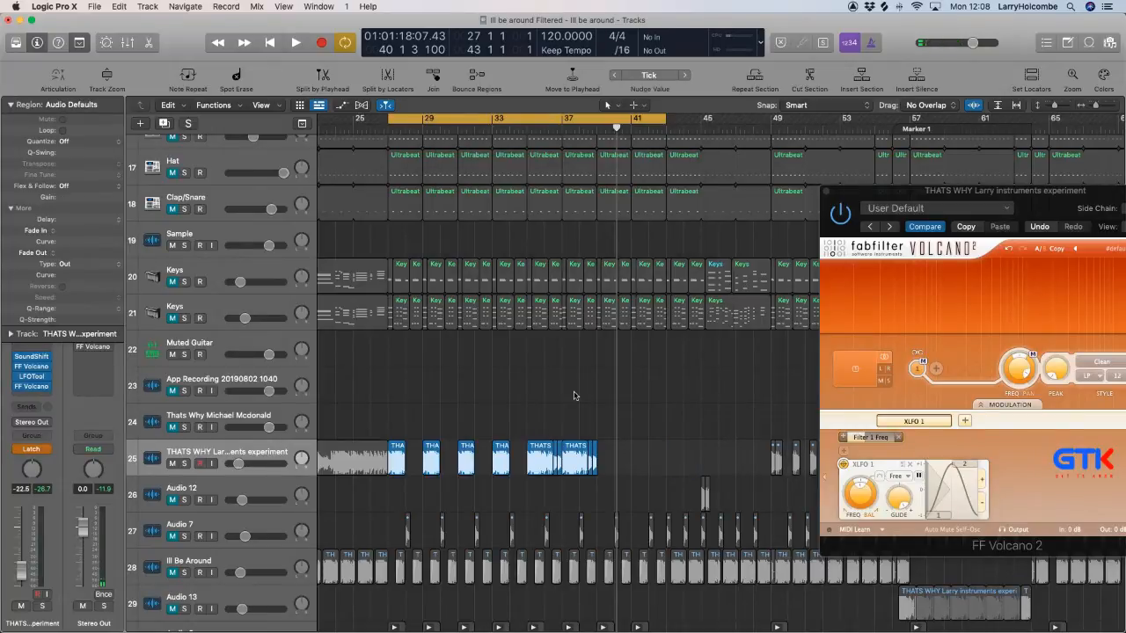
# Copy the two three-piece THATS WHY edits from bars 35–39 to bar 39 on the same track.
pyautogui.moveTo(563, 437); pyautogui.dragTo(608, 454)
pyautogui.click(594, 221)
# Set the cycle range to bars 39 to 43, repeat that section until the arrangement reaches bar 51, and close the Volcano window.
pyautogui.scroll(15, 616, 255)
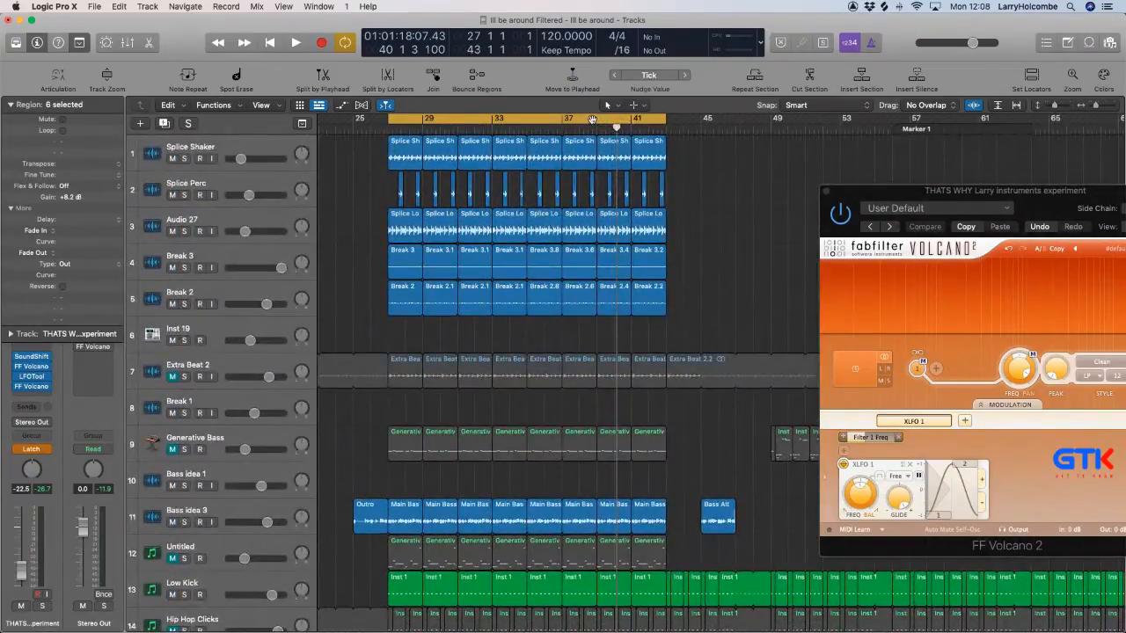
pyautogui.click(592, 121)
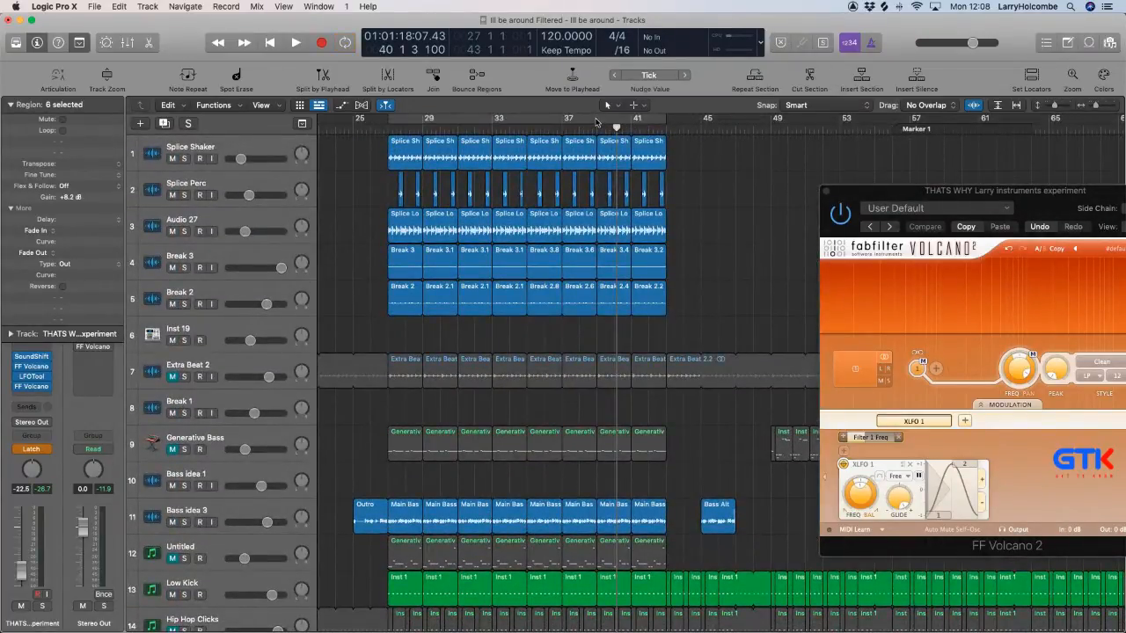
pyautogui.moveTo(596, 123); pyautogui.dragTo(665, 123)
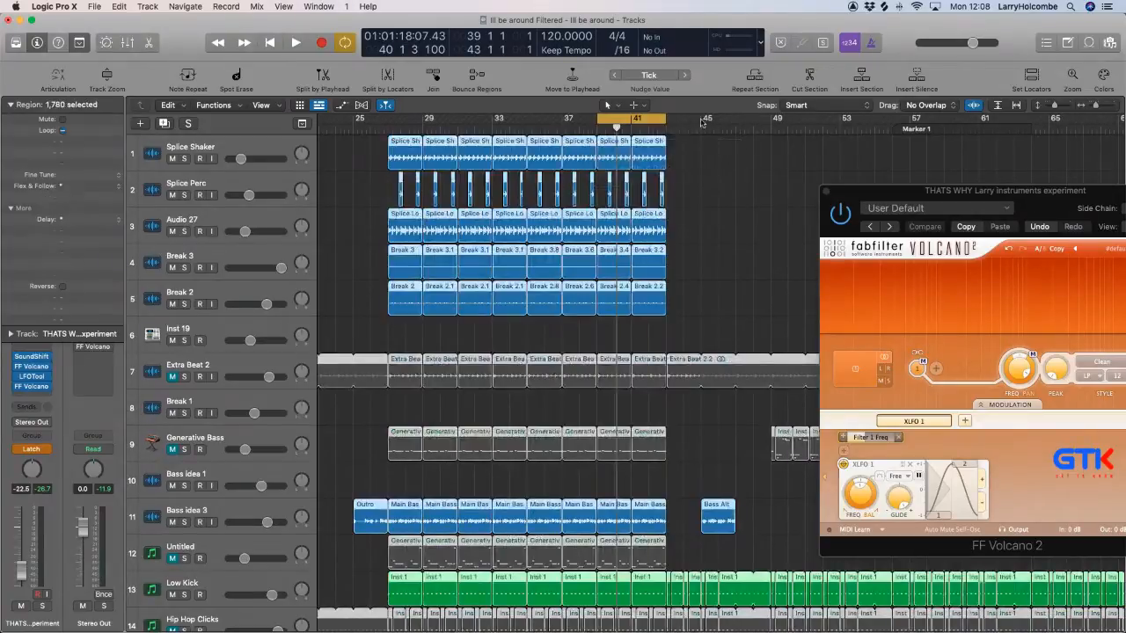
pyautogui.click(755, 77)
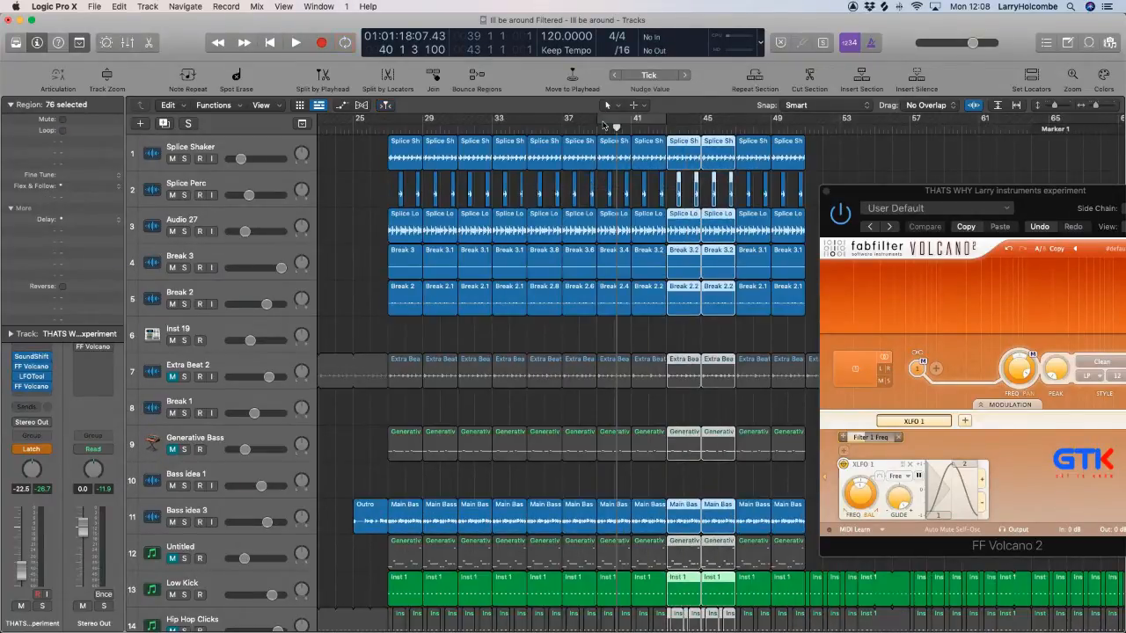
pyautogui.click(567, 127)
pyautogui.click(826, 191)
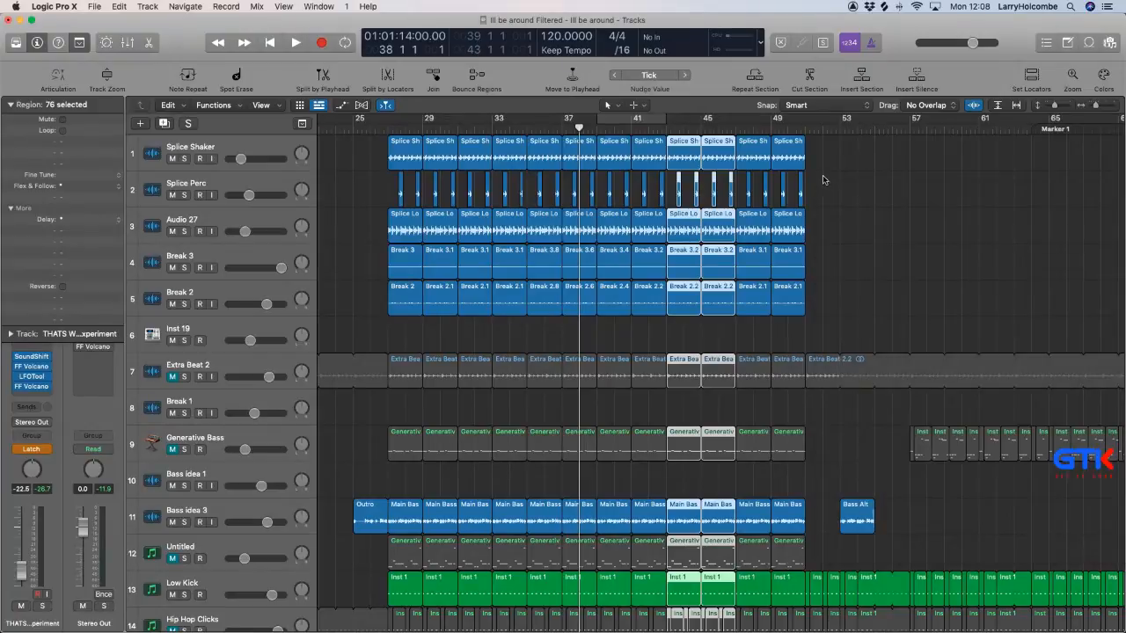
# Delete the repeated THATS WHY regions between bars 43 and 51 and erase their automation data.
pyautogui.scroll(-10, 811, 191)
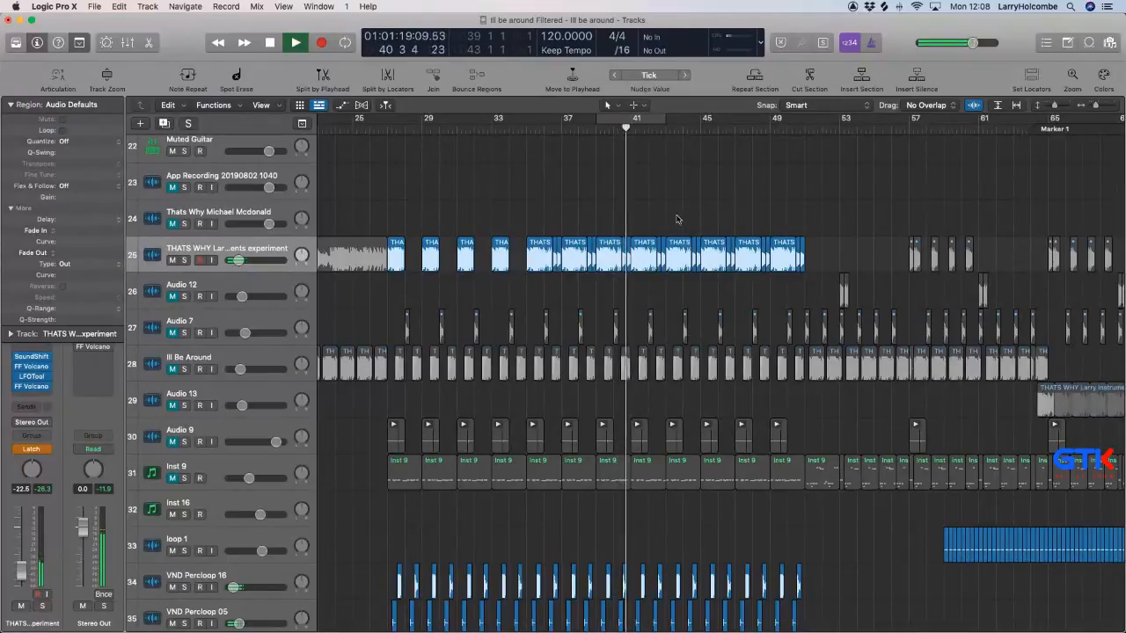
pyautogui.moveTo(676, 216); pyautogui.dragTo(825, 254)
pyautogui.press('Delete')
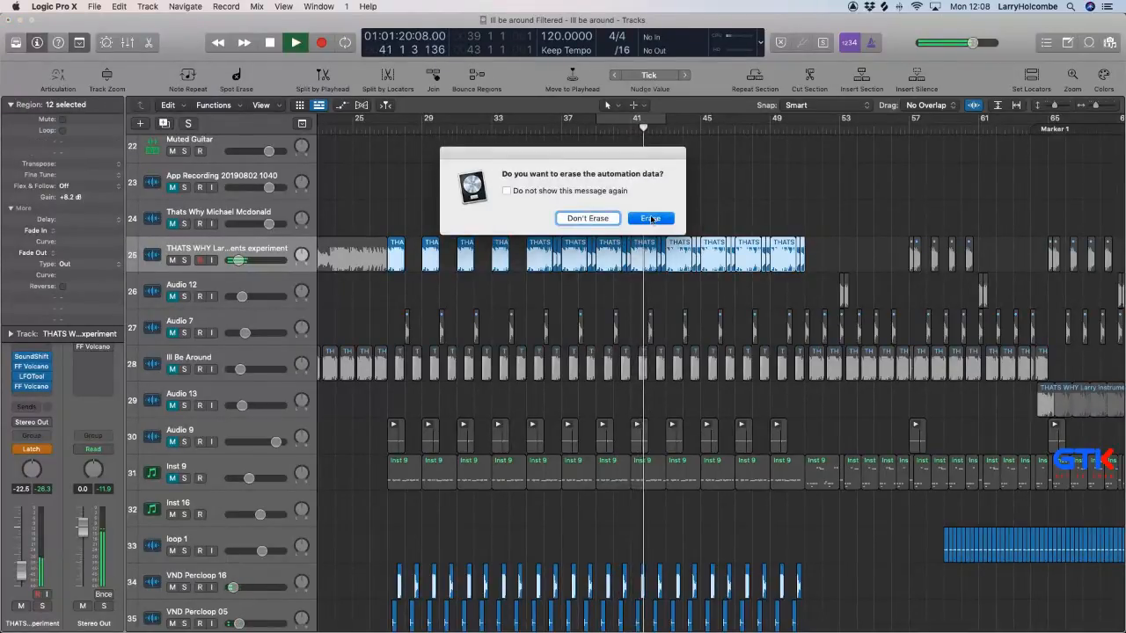
pyautogui.click(650, 219)
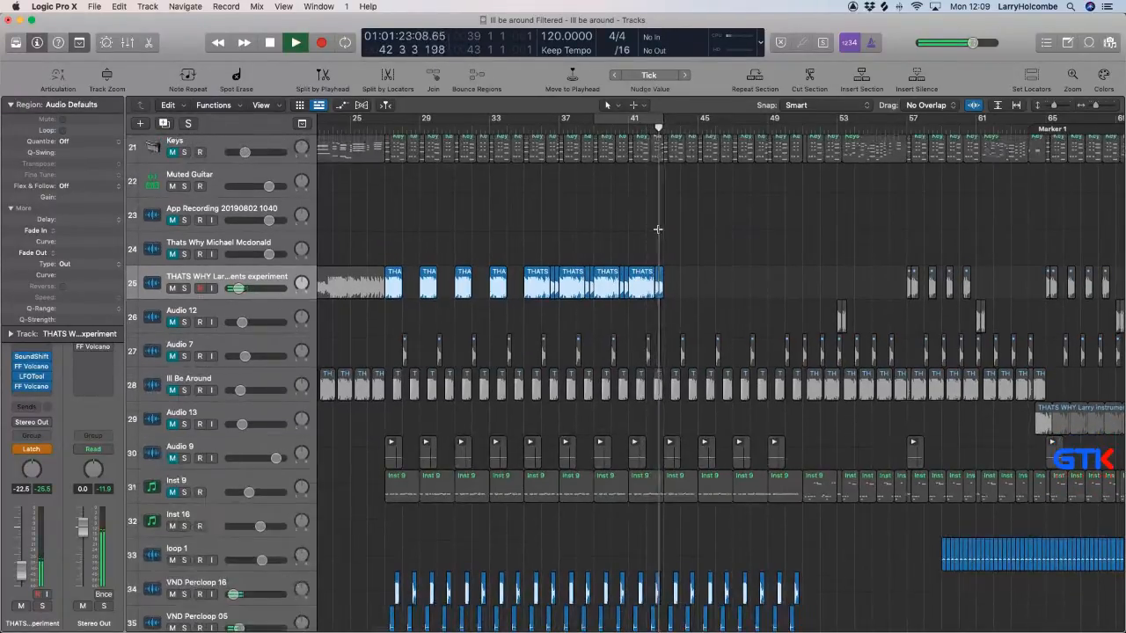
# Play from bar 27, display Volcano's Filter 1 Freq automation on the THATS WHY experiment track, and set its automation mode to Read.
pyautogui.press('super+Up')
pyautogui.press('super+Up')
pyautogui.press('super+Up')
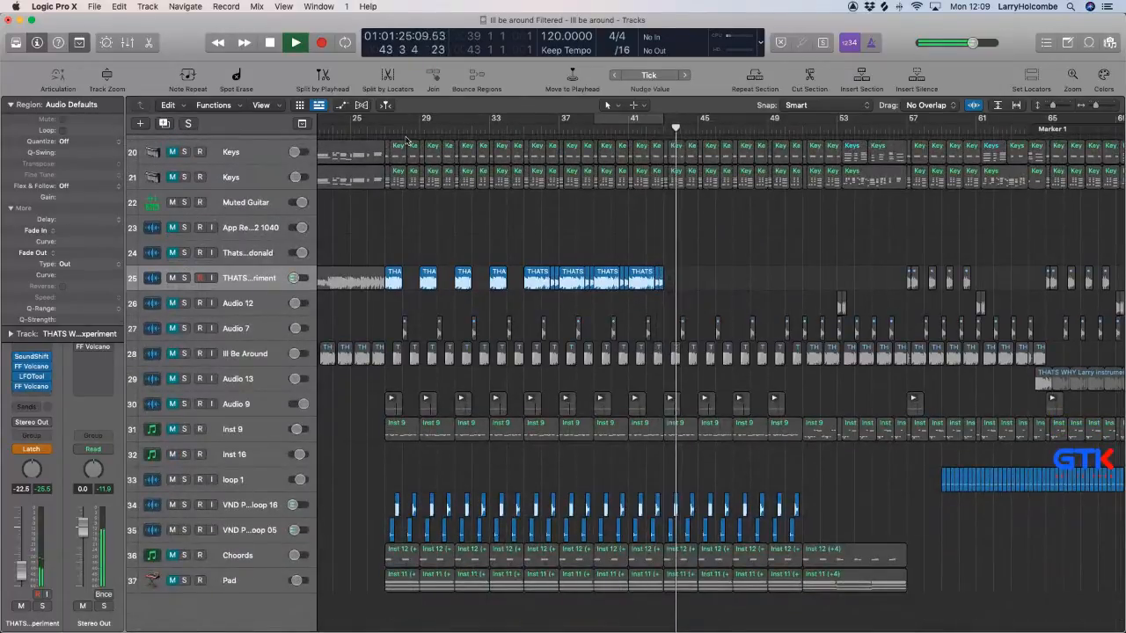
pyautogui.click(366, 130)
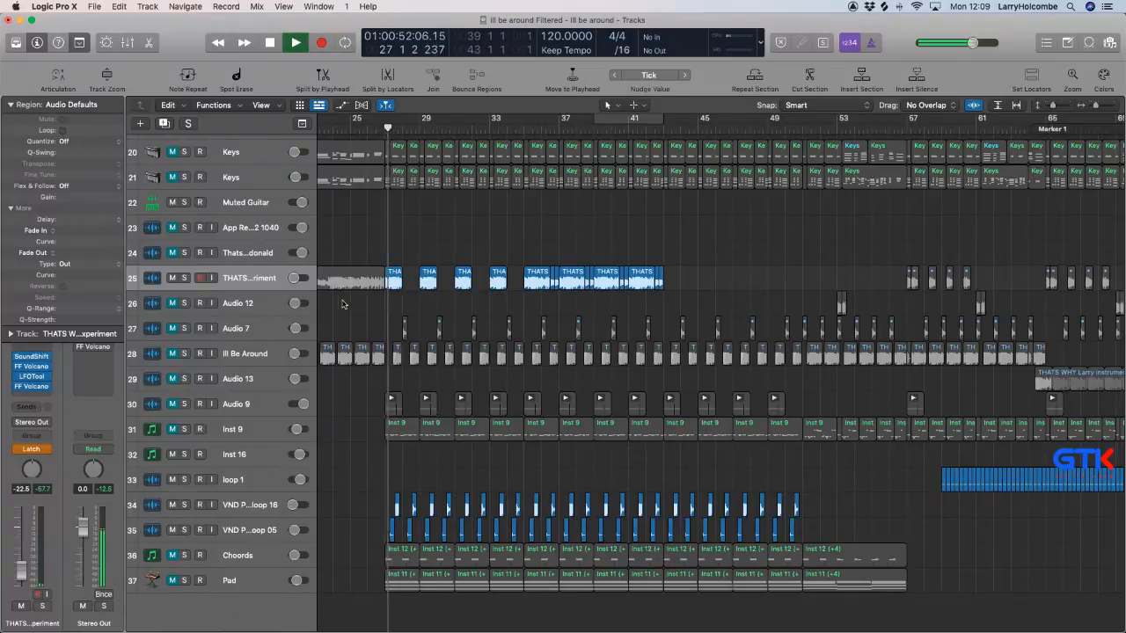
pyautogui.press('a')
pyautogui.click(202, 309)
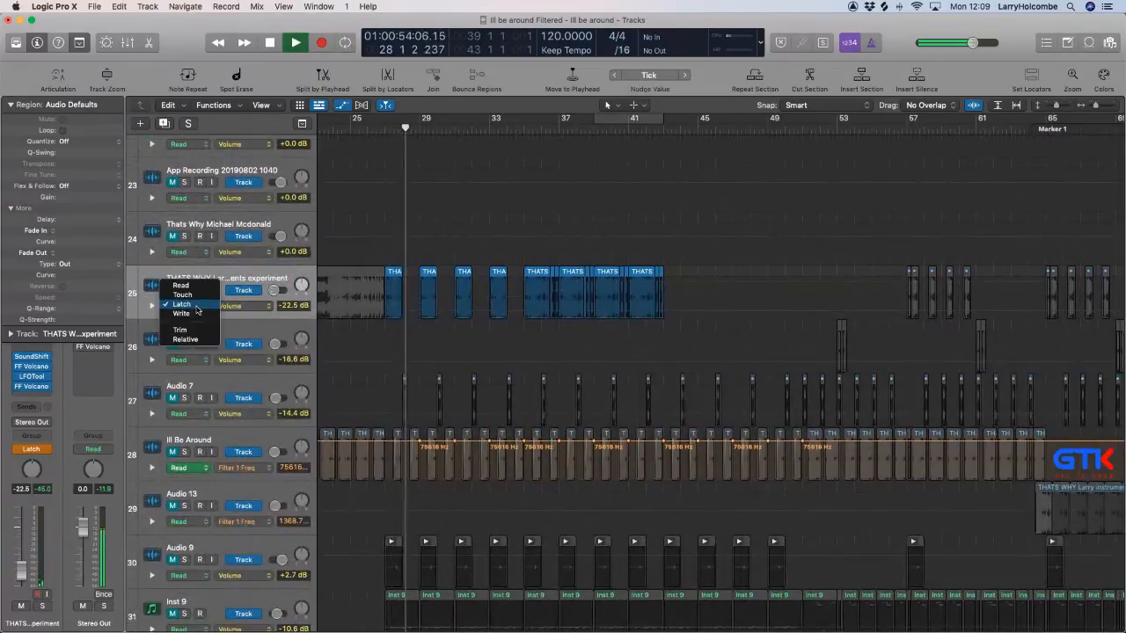
pyautogui.click(242, 307)
pyautogui.click(242, 307)
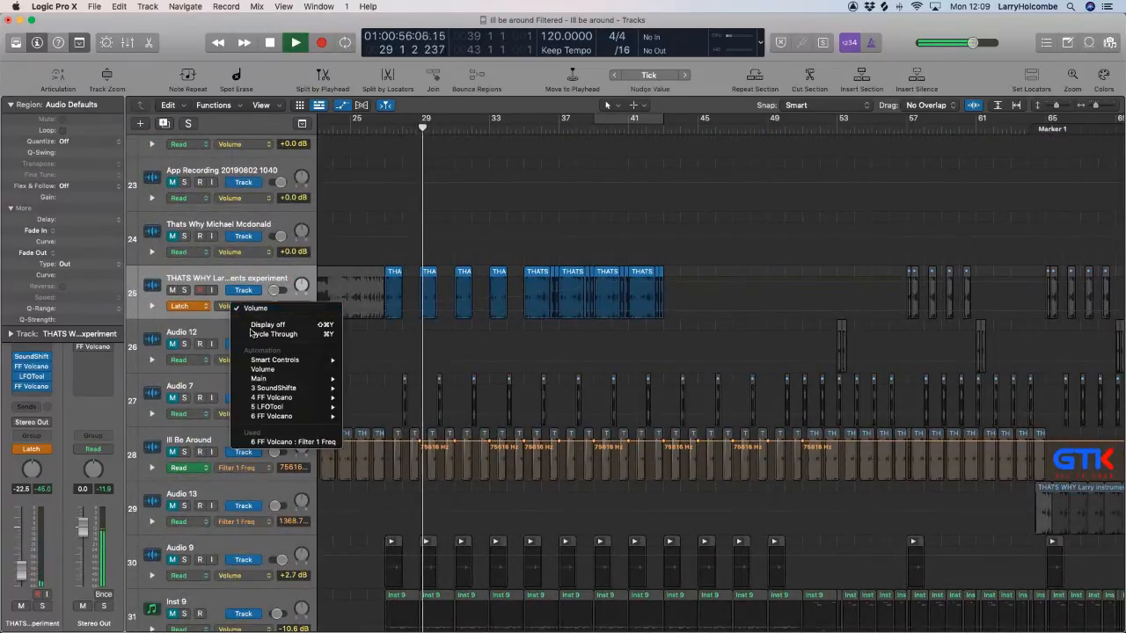
pyautogui.click(221, 342)
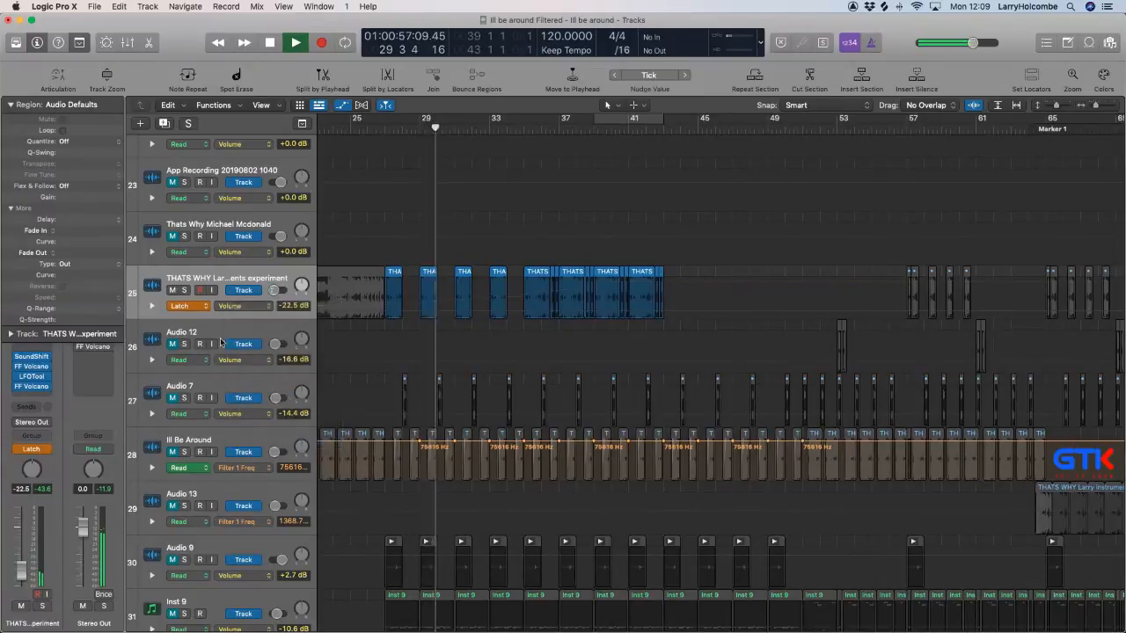
pyautogui.click(187, 305)
pyautogui.click(187, 291)
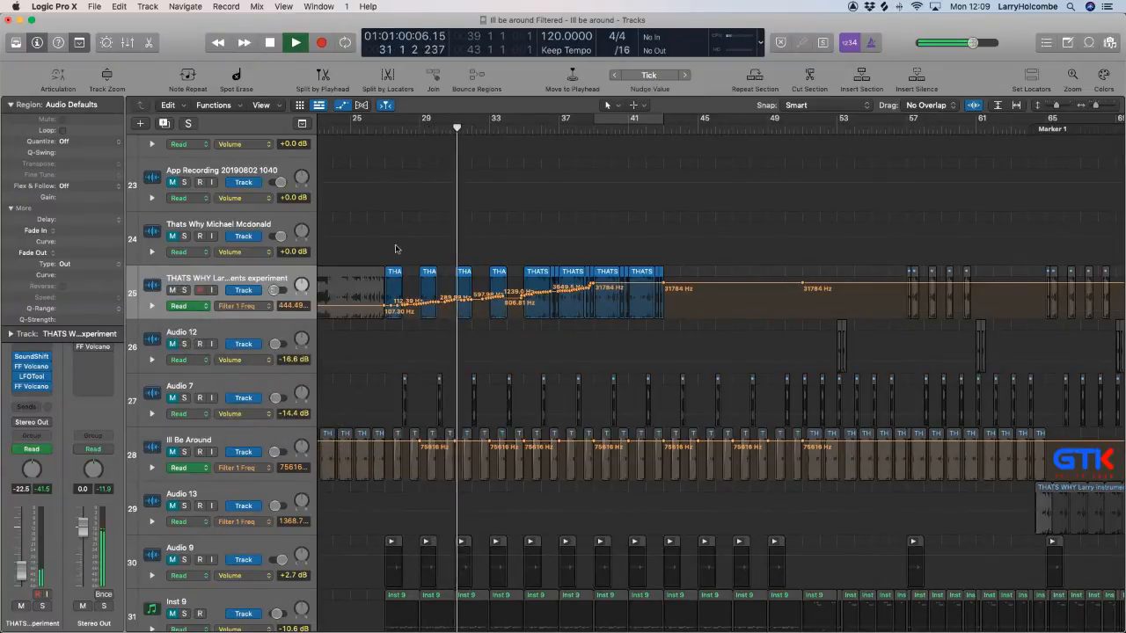
# Replace the recorded automation with straight ramps up to 75616 Hz: bars 27 to 35 from about 107 Hz, bars 35 to 43 from about 650 Hz.
pyautogui.moveTo(373, 227); pyautogui.dragTo(774, 538)
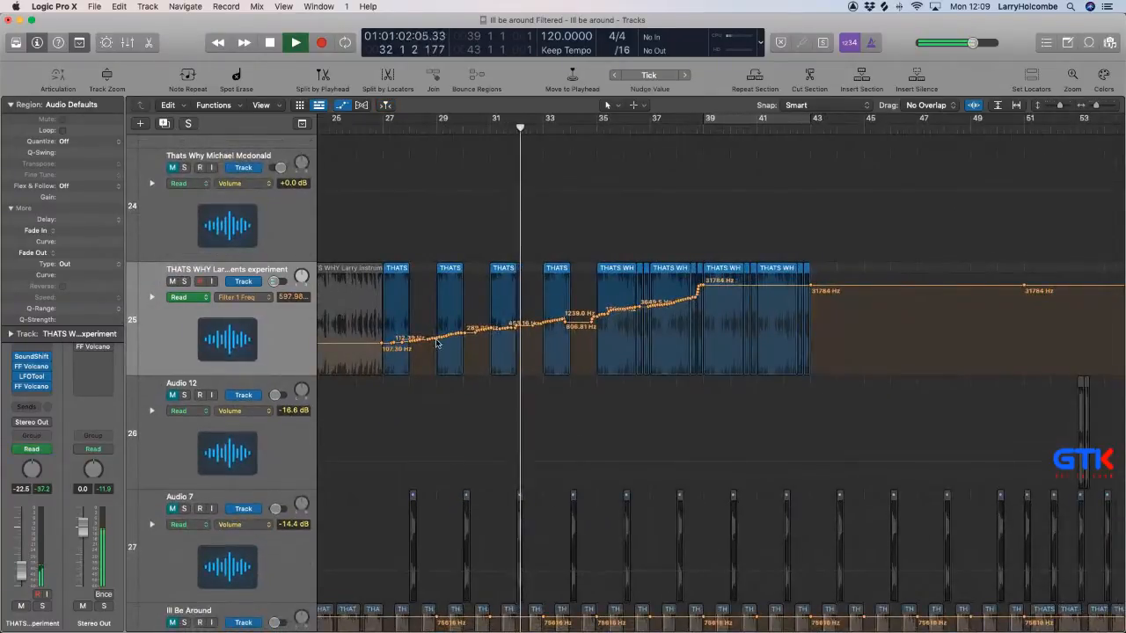
pyautogui.moveTo(387, 343); pyautogui.dragTo(596, 276)
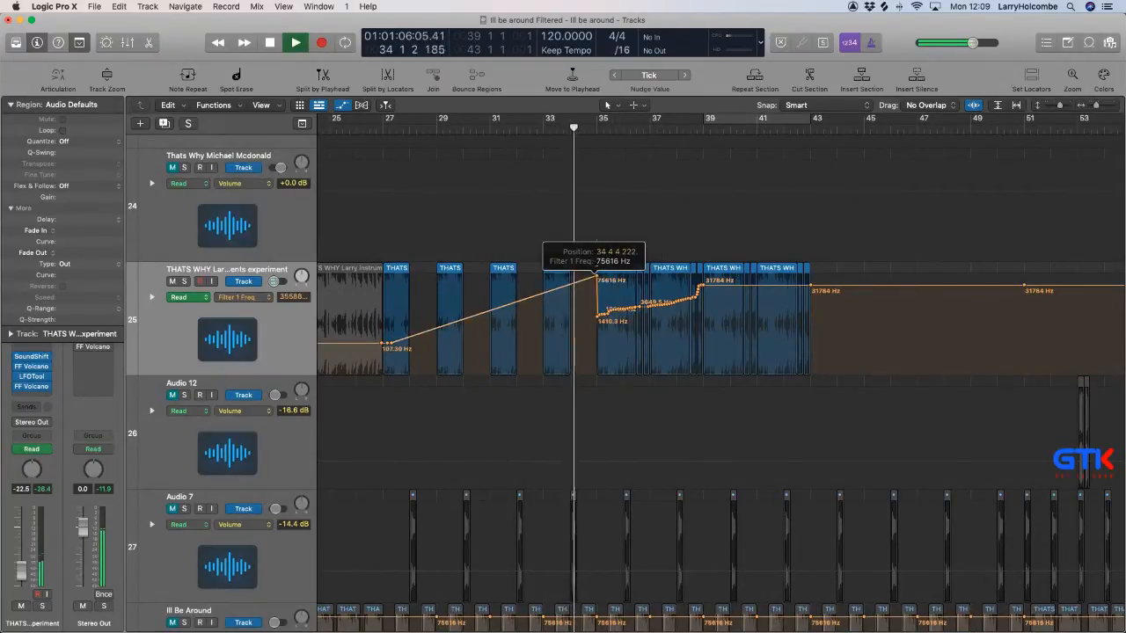
pyautogui.moveTo(599, 316); pyautogui.dragTo(799, 276)
pyautogui.moveTo(604, 315)
pyautogui.mouseDown()
pyautogui.moveTo(588, 318)
pyautogui.moveTo(588, 276)
pyautogui.moveTo(597, 325)
pyautogui.mouseUp()
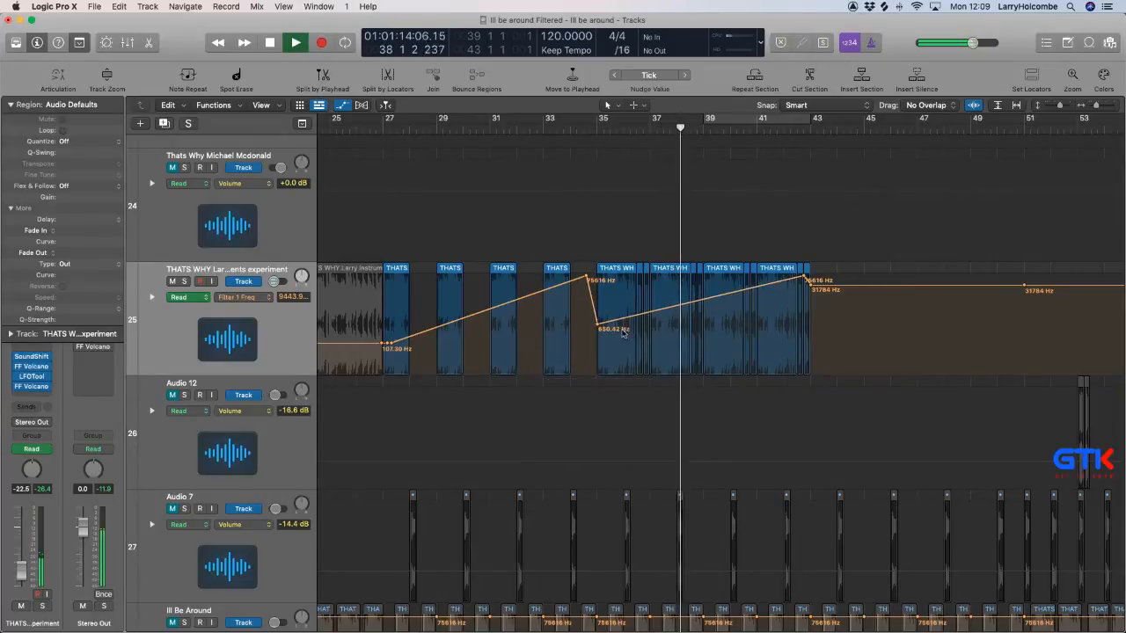
# Hide the automation and delete the two Splice Loop regions on Audio 27 between bars 39 and 43.
pyautogui.scroll(20, 608, 381)
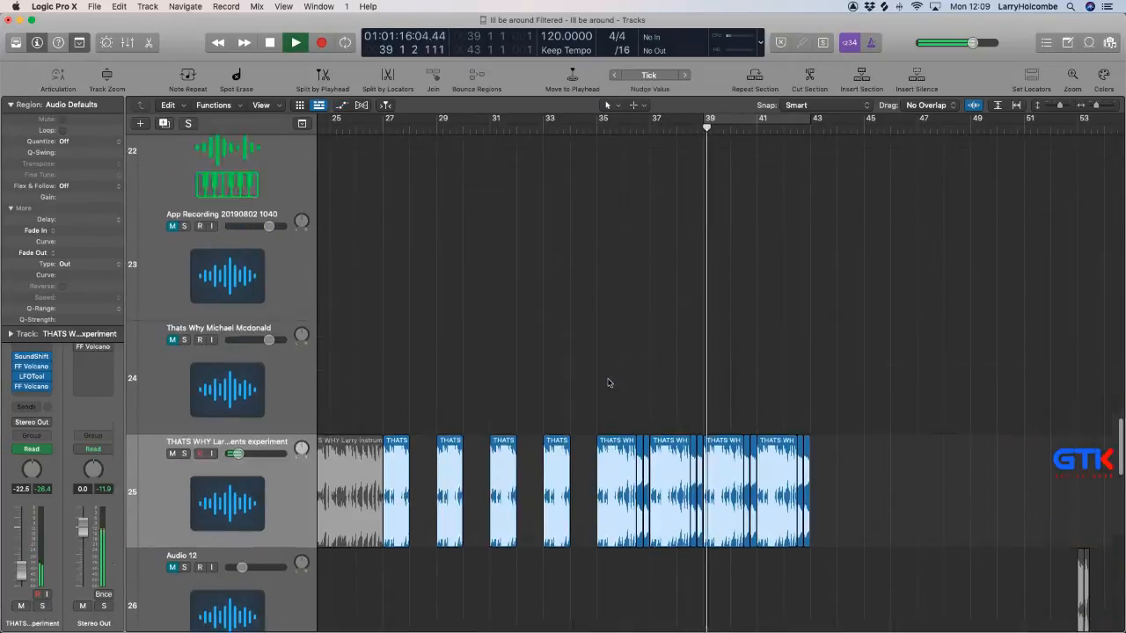
pyautogui.scroll(-5, 607, 381)
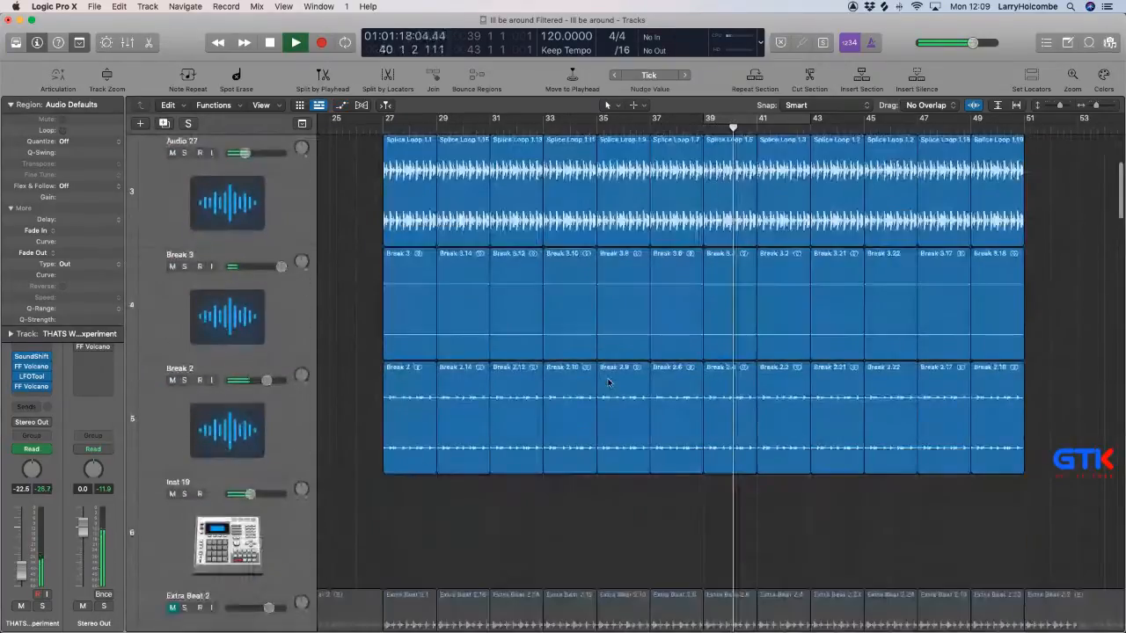
pyautogui.press('super+Up')
pyautogui.press('super+Up')
pyautogui.press('super+Up')
pyautogui.press('super+Up')
pyautogui.press('super+Up')
pyautogui.press('super+Up')
pyautogui.press('super+Up')
pyautogui.press('super+Up')
pyautogui.press('super+Up')
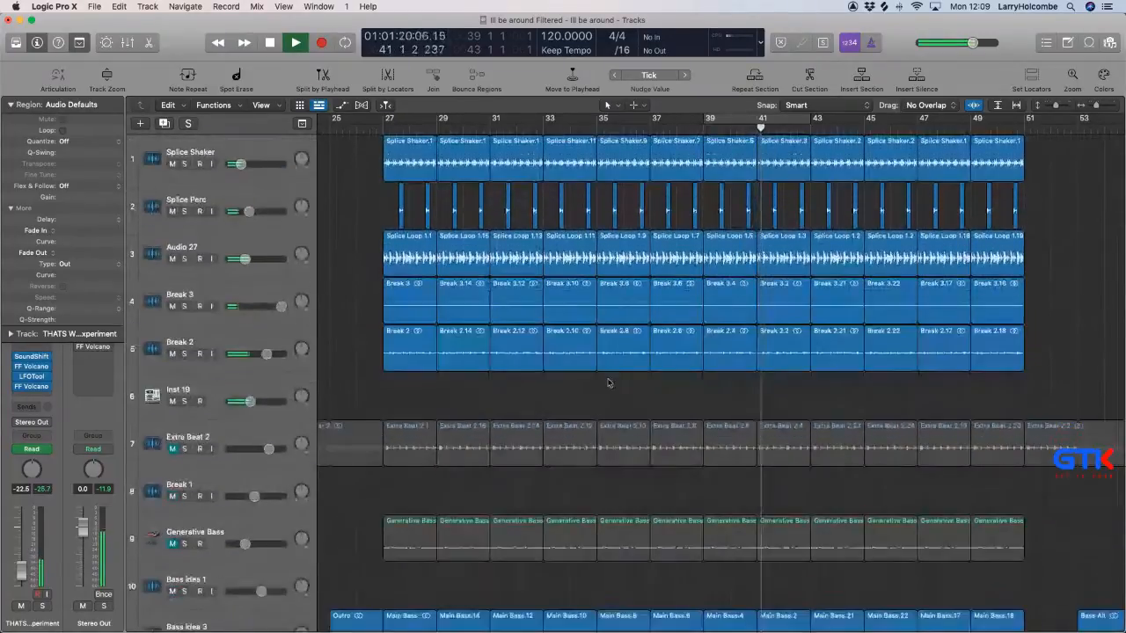
pyautogui.click(752, 249)
pyautogui.keyDown('shift'); pyautogui.click(780, 256); pyautogui.keyUp('shift')
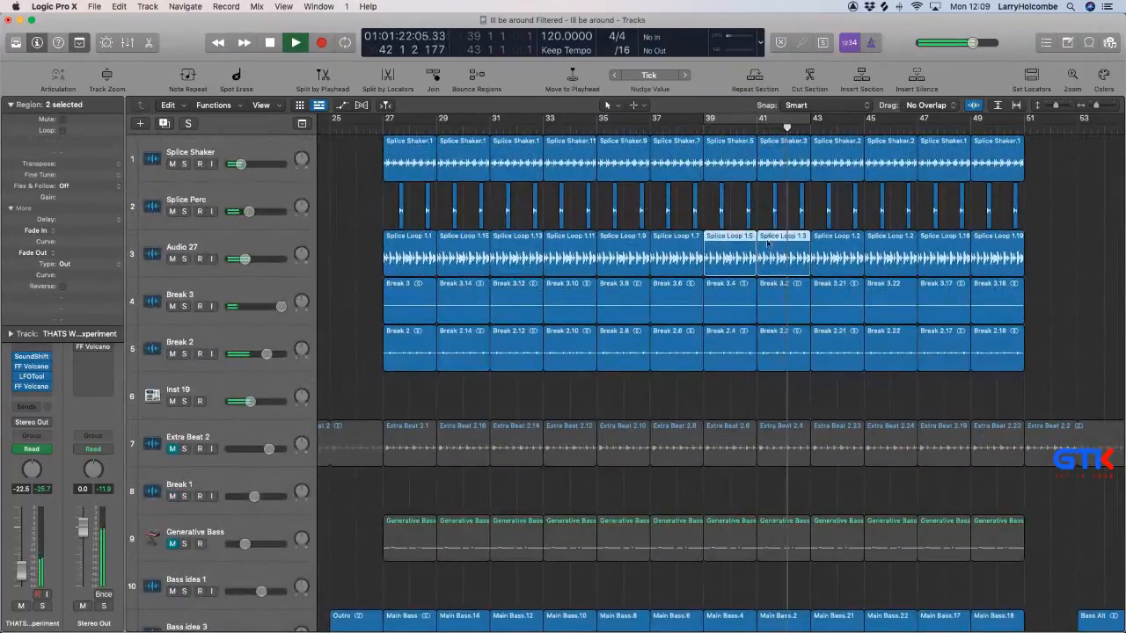
pyautogui.press('BackSpace')
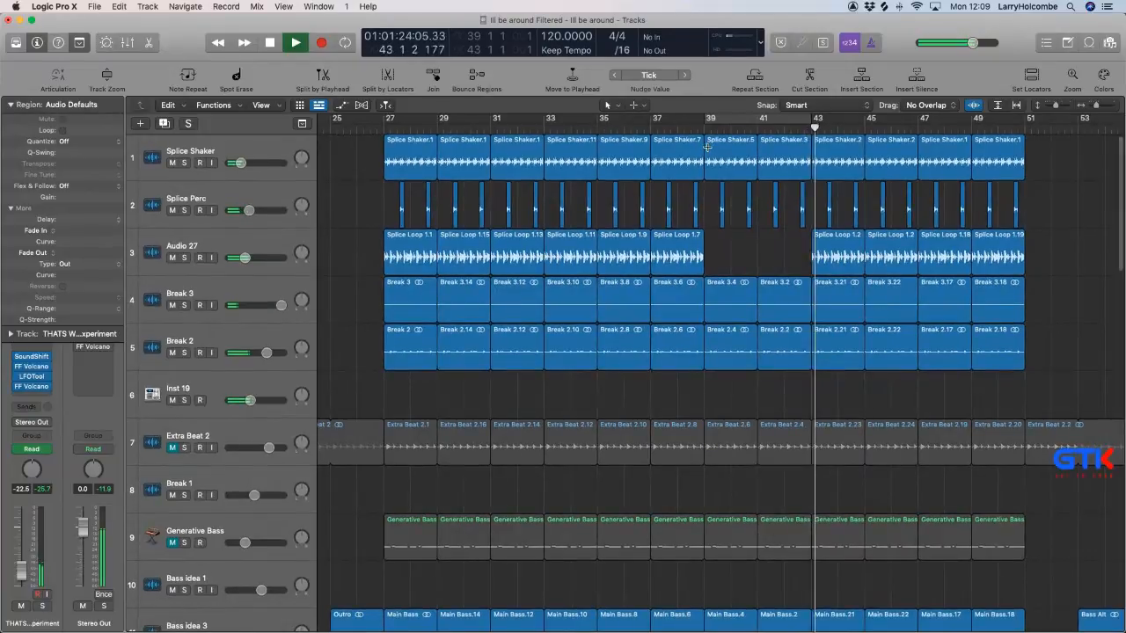
# Delete the Splice Shaker and Splice Perc material between bars 39 and 43 and play from just before bar 39.
pyautogui.moveTo(707, 143); pyautogui.dragTo(806, 238)
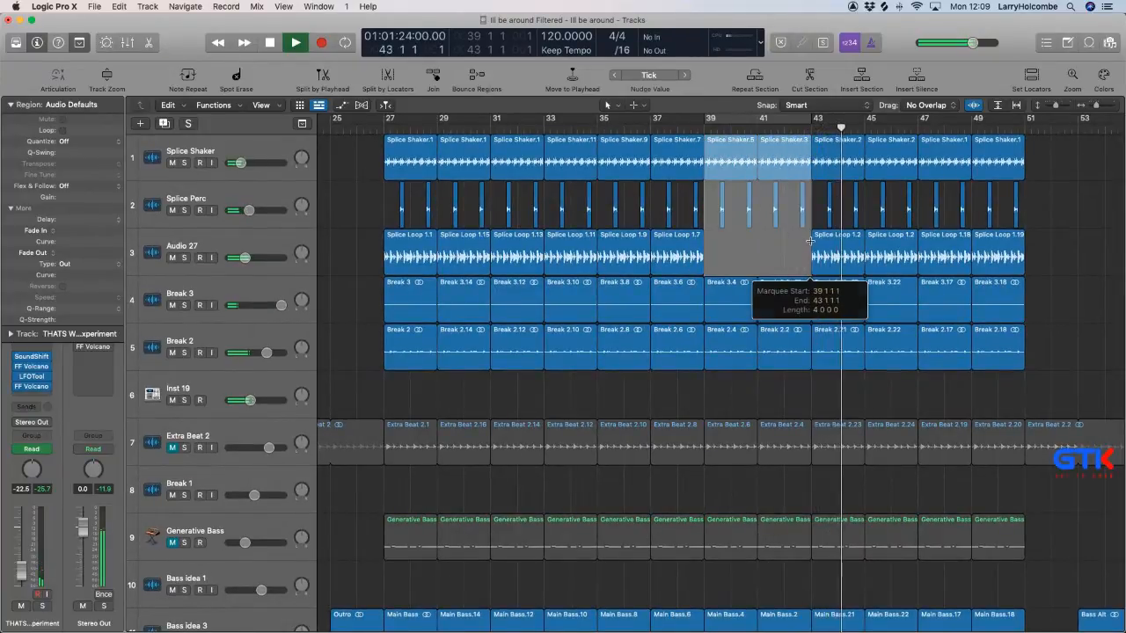
pyautogui.press('BackSpace')
pyautogui.click(679, 129)
# Replace the Main Bass regions between bars 39 and 43 on Bass idea 3 with two copies of the Outro region.
pyautogui.scroll(-10, 730, 201)
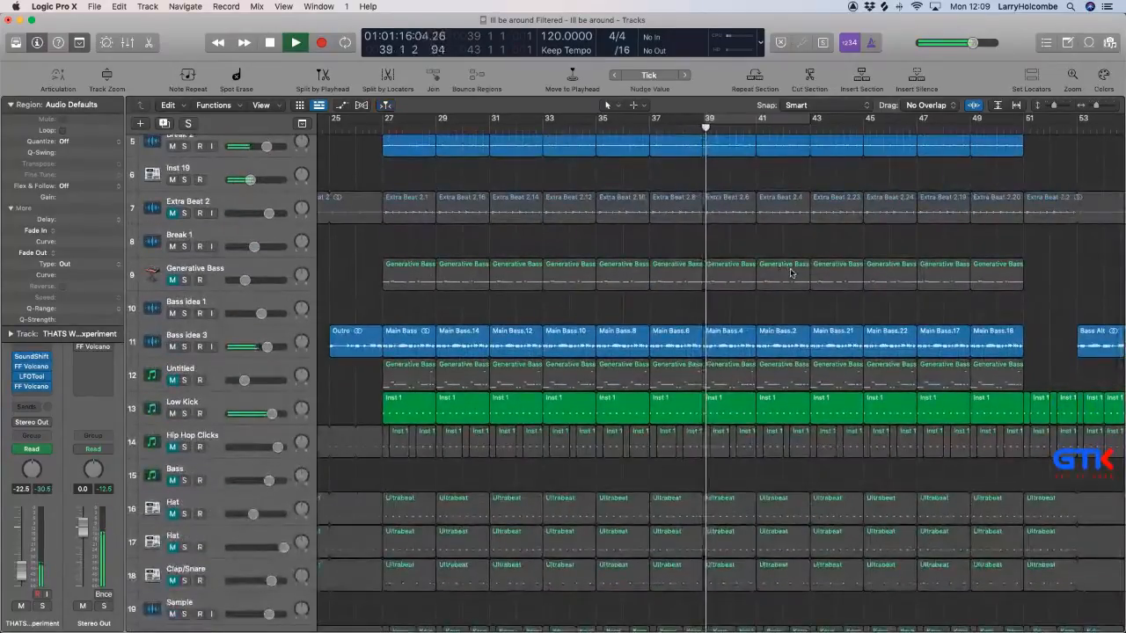
pyautogui.scroll(-5, 791, 271)
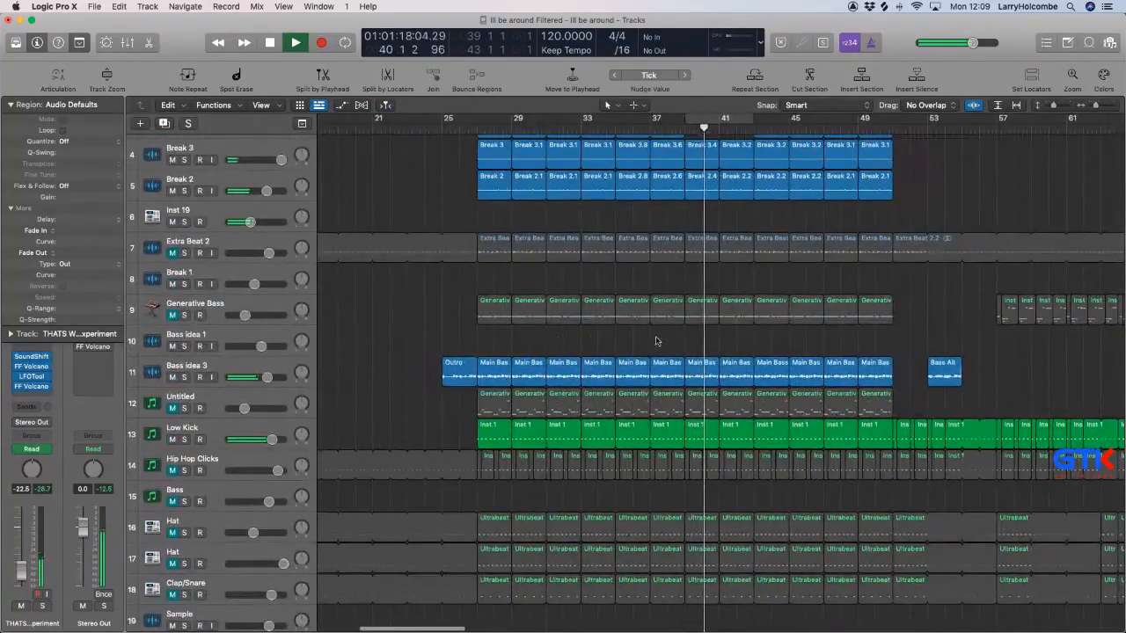
pyautogui.press('BackSpace')
pyautogui.moveTo(704, 350); pyautogui.dragTo(884, 353)
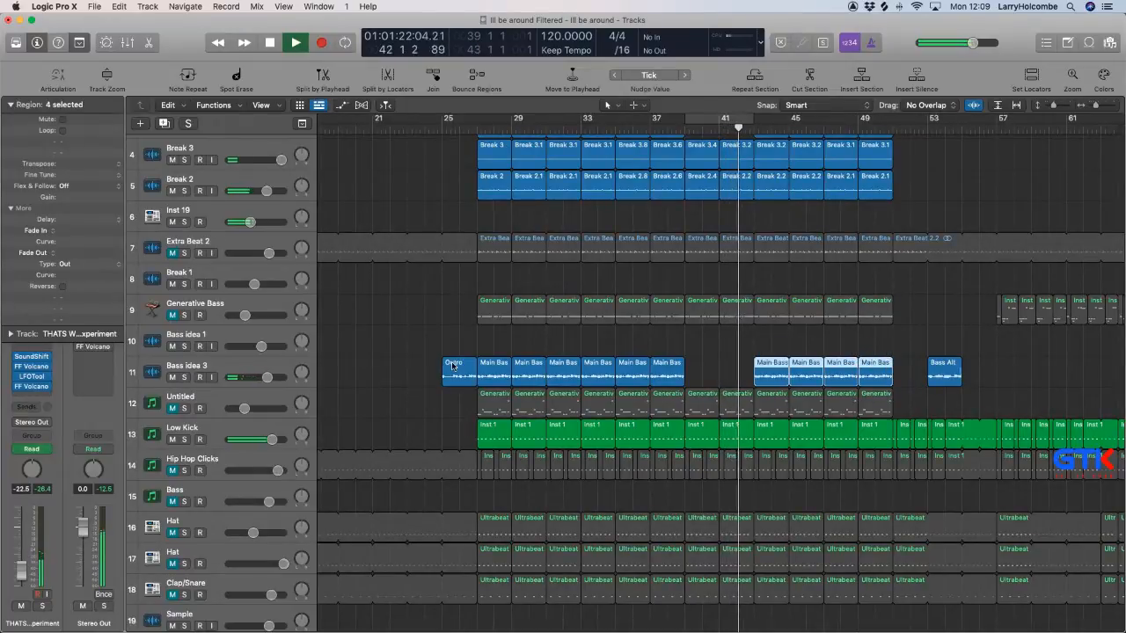
pyautogui.moveTo(453, 366); pyautogui.dragTo(737, 373)
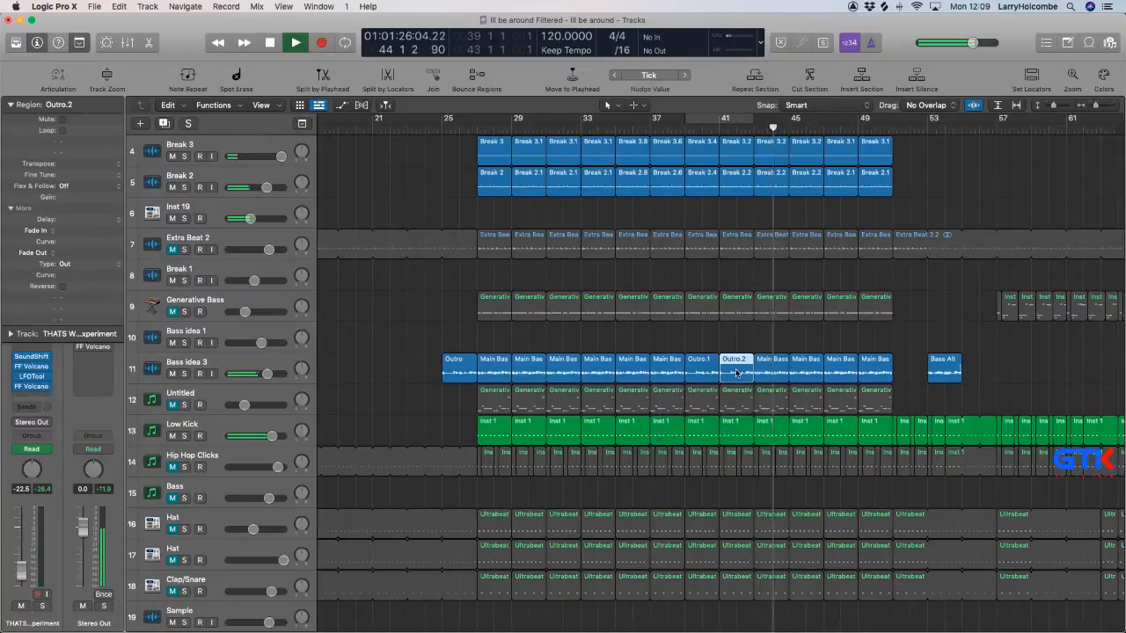
# Copy the four single THATS WHY regions starting at bar 27, with their automation, to bar 43 and play from bar 42.
pyautogui.scroll(-10, 692, 164)
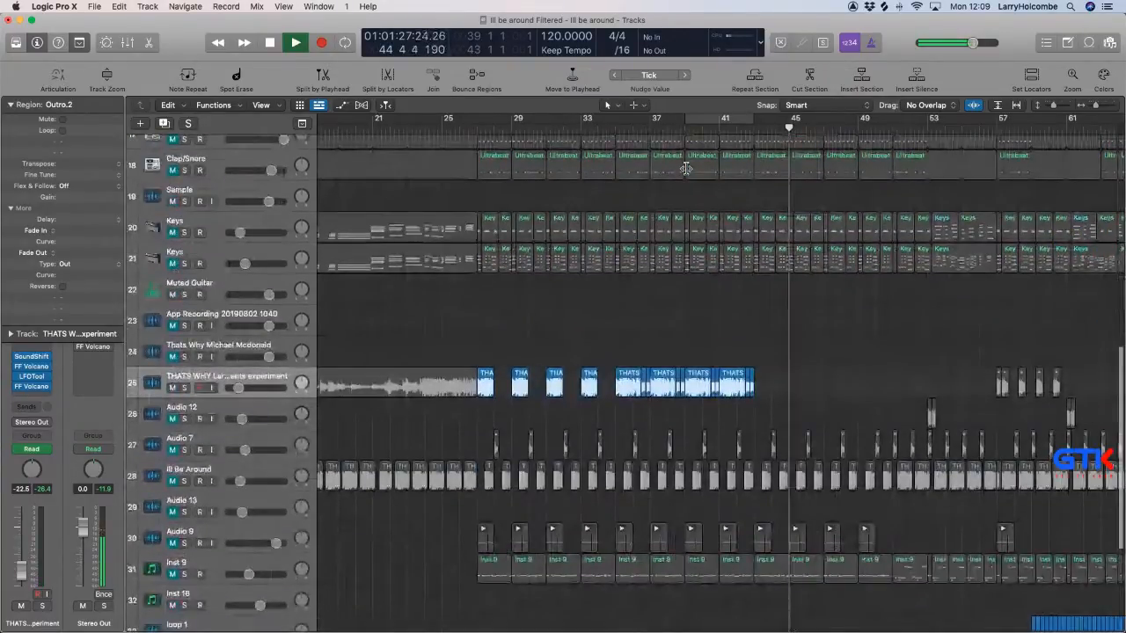
pyautogui.scroll(-1, 685, 168)
pyautogui.moveTo(487, 373); pyautogui.dragTo(764, 372)
pyautogui.press('Return')
pyautogui.click(738, 129)
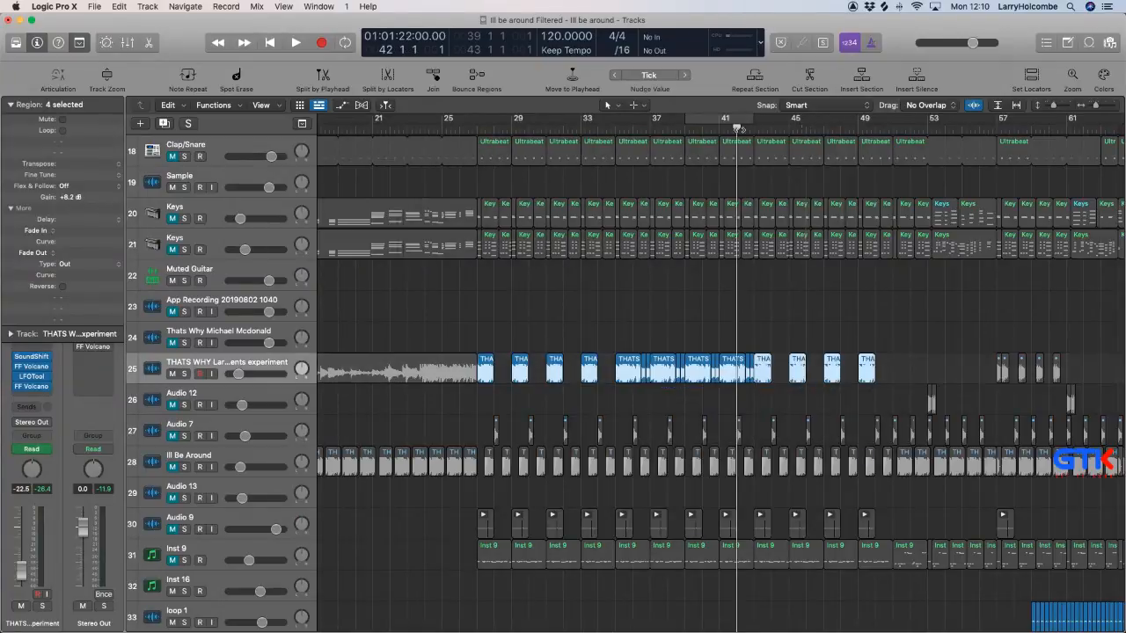
pyautogui.press('space')
pyautogui.click(437, 182)
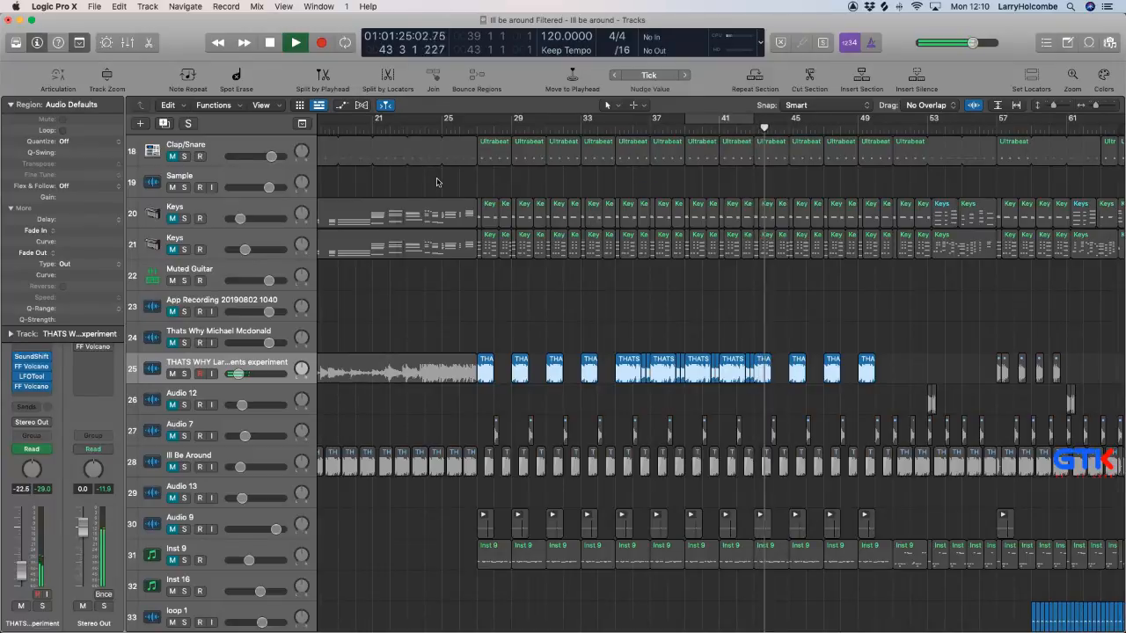
# Move the 75616 Hz Filter 1 Freq point before bar 43 earlier, to the start of the second-to-last THATS WHY piece, and hide the automation.
pyautogui.press('a')
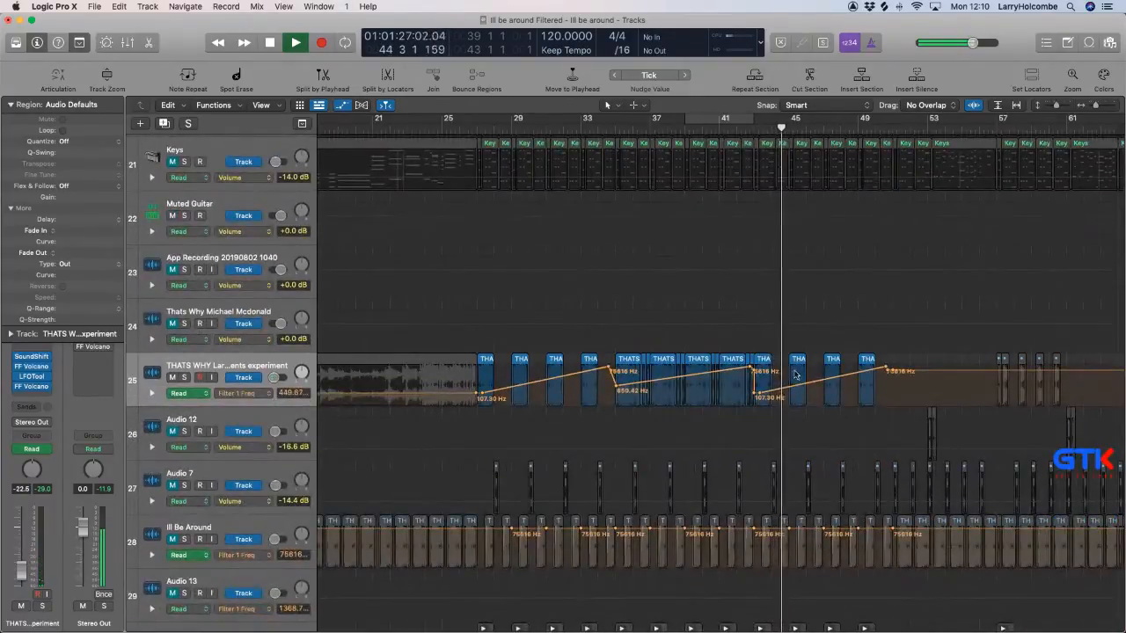
pyautogui.moveTo(729, 322); pyautogui.dragTo(840, 440)
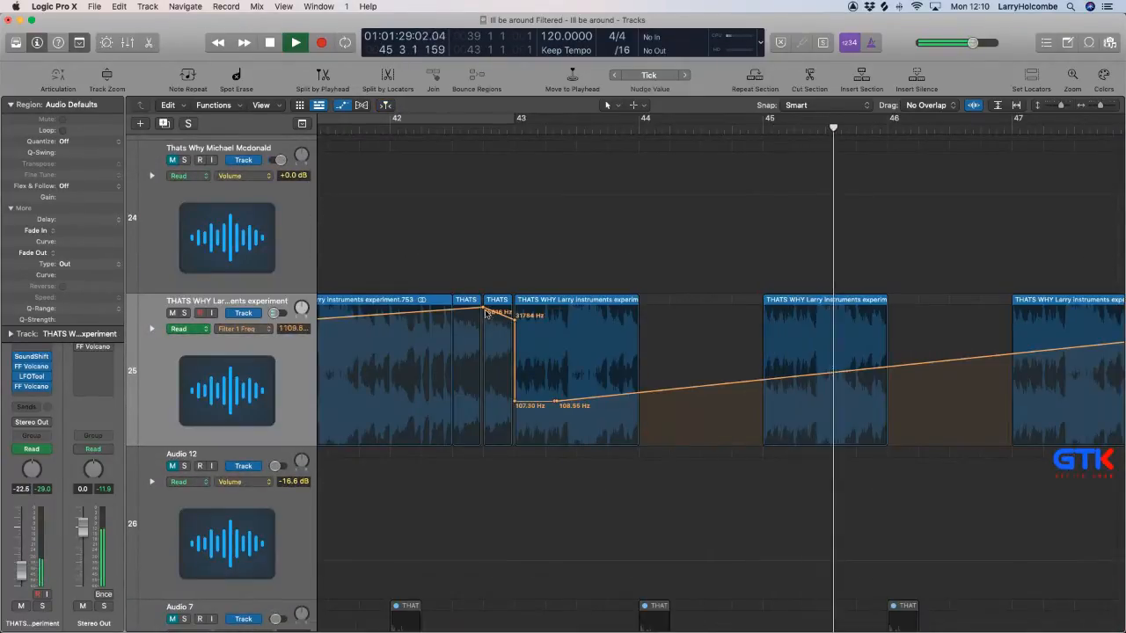
pyautogui.moveTo(483, 308); pyautogui.dragTo(455, 308)
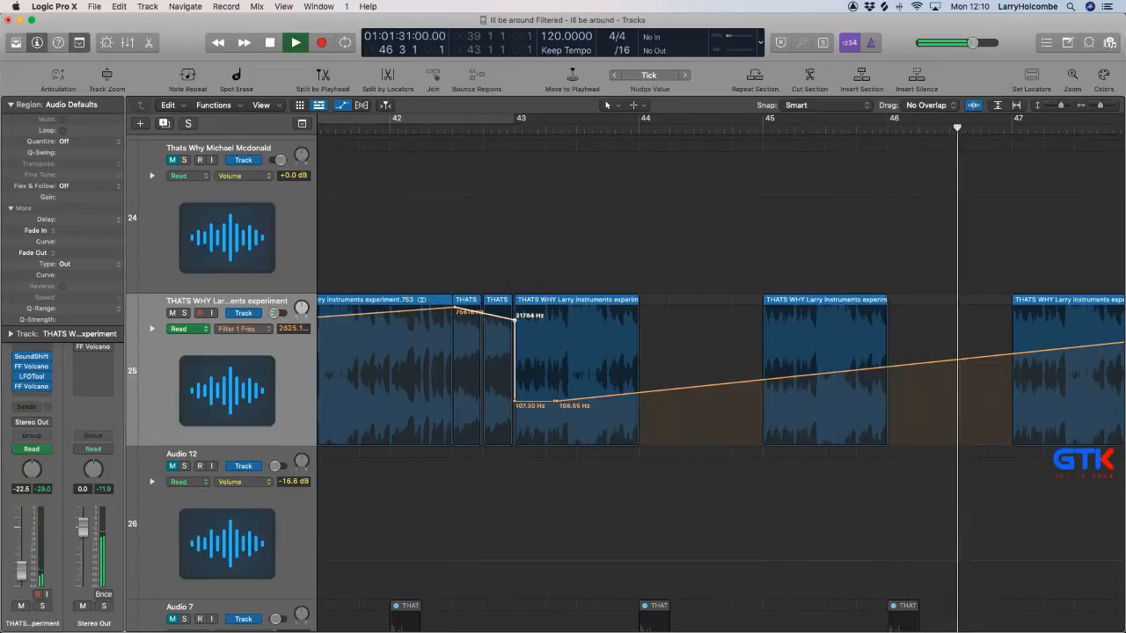
pyautogui.press('a')
pyautogui.keyDown('ctrl'); pyautogui.keyDown('alt'); pyautogui.click(597, 369); pyautogui.keyUp('alt'); pyautogui.keyUp('ctrl')
pyautogui.keyDown('ctrl'); pyautogui.keyDown('alt'); pyautogui.click(595, 369); pyautogui.keyUp('alt'); pyautogui.keyUp('ctrl')
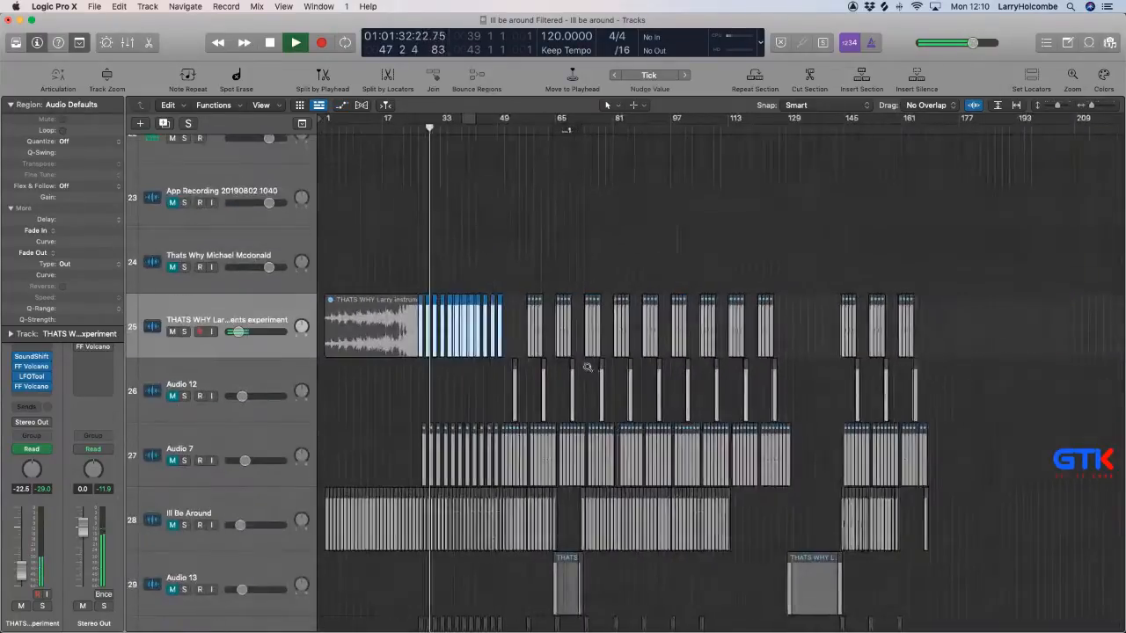
pyautogui.keyDown('ctrl'); pyautogui.keyDown('alt'); pyautogui.click(588, 367); pyautogui.keyUp('alt'); pyautogui.keyUp('ctrl')
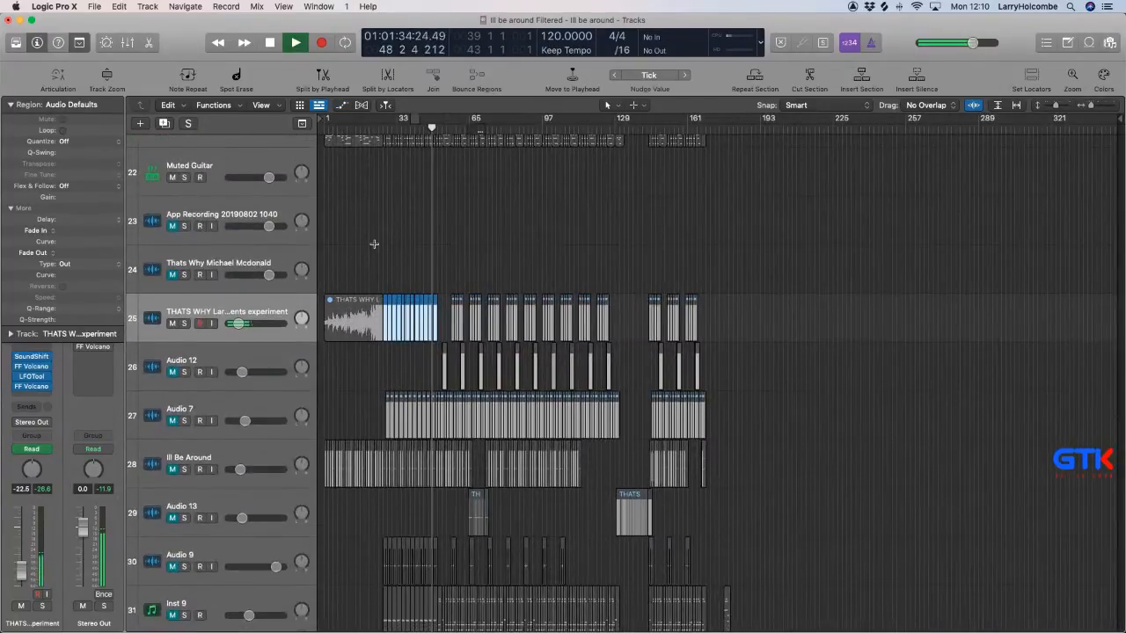
# Start playback a few bars before bar 27 and set the cycle range from bar 27 to bar 51.
pyautogui.keyDown('ctrl'); pyautogui.keyDown('alt'); pyautogui.click(374, 244); pyautogui.keyUp('alt'); pyautogui.keyUp('ctrl')
pyautogui.press('x')
pyautogui.press('x')
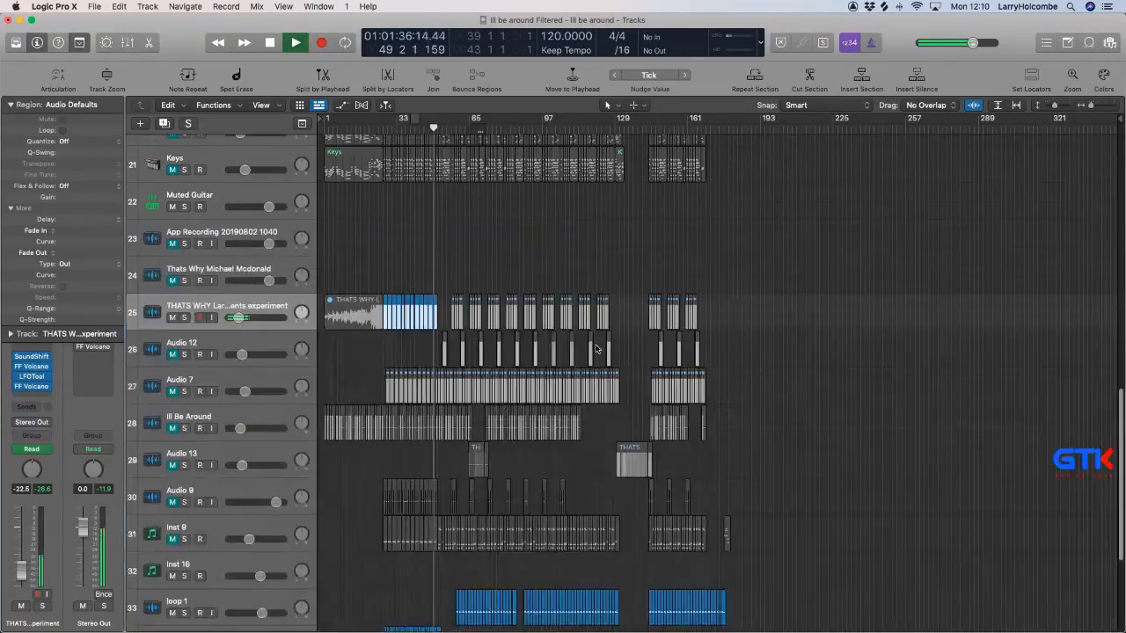
pyautogui.keyDown('ctrl'); pyautogui.keyDown('alt'); pyautogui.click(371, 237); pyautogui.keyUp('alt'); pyautogui.keyUp('ctrl')
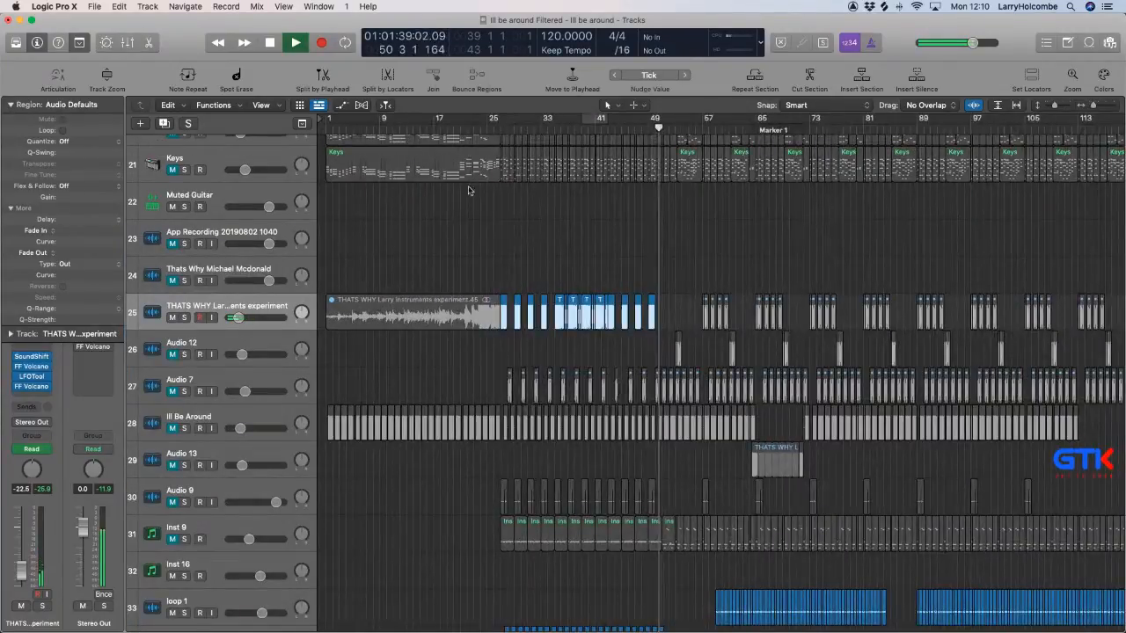
pyautogui.click(481, 126)
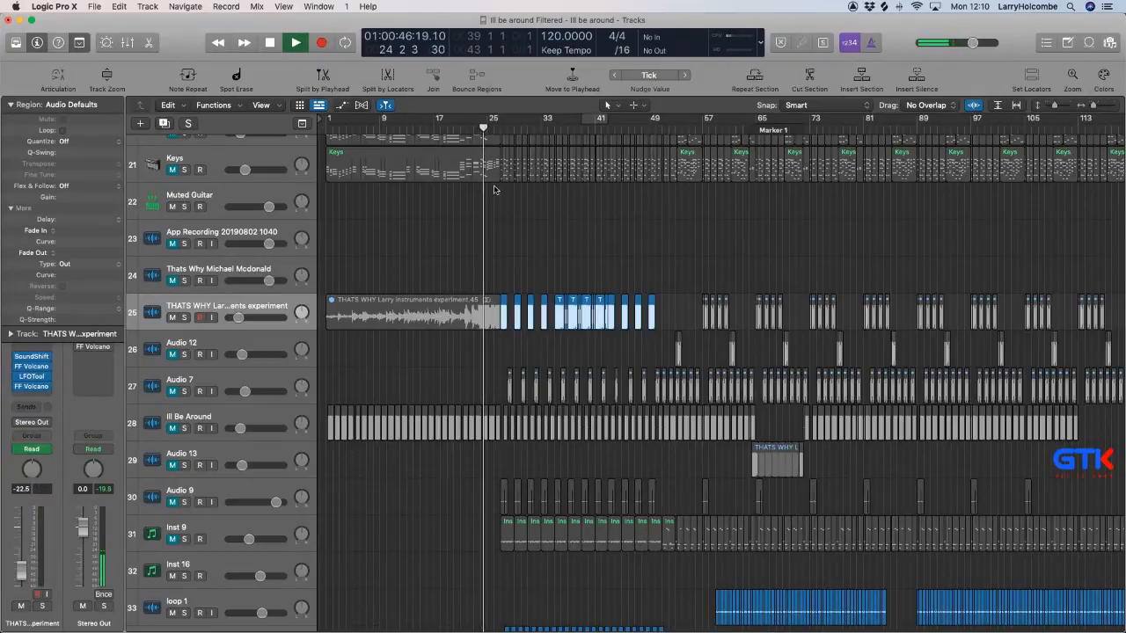
pyautogui.keyDown('ctrl'); pyautogui.keyDown('alt'); pyautogui.click(432, 258); pyautogui.keyUp('alt'); pyautogui.keyUp('ctrl')
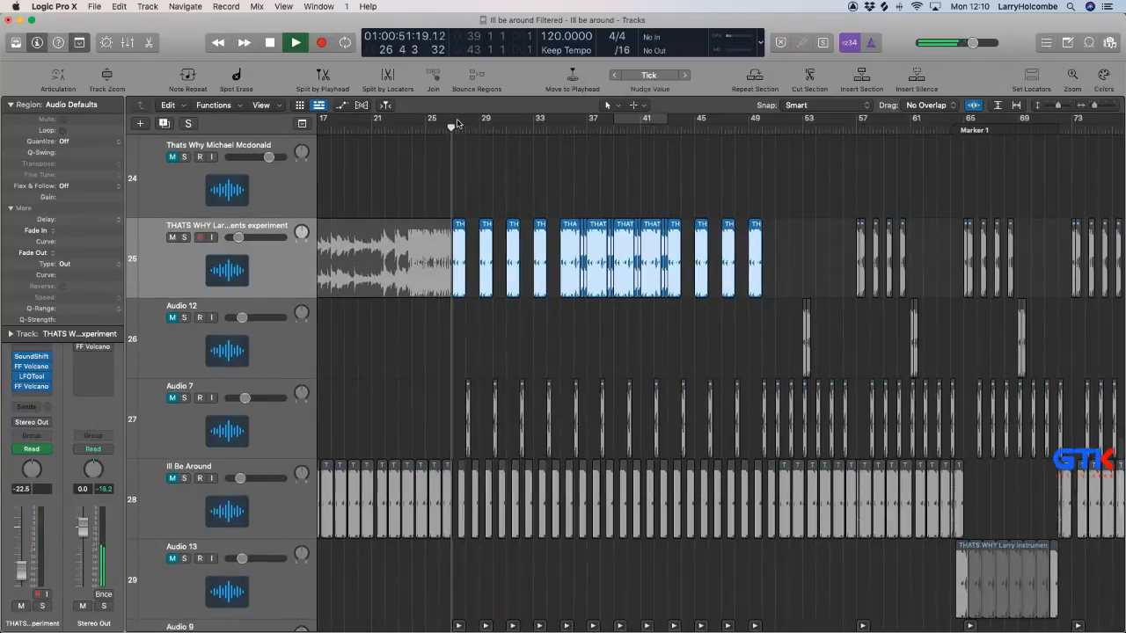
pyautogui.moveTo(457, 124); pyautogui.dragTo(769, 160)
# Check the drum tracks in the mixer by briefly muting Break 3 and soloing Audio 27 during playback.
pyautogui.press('x')
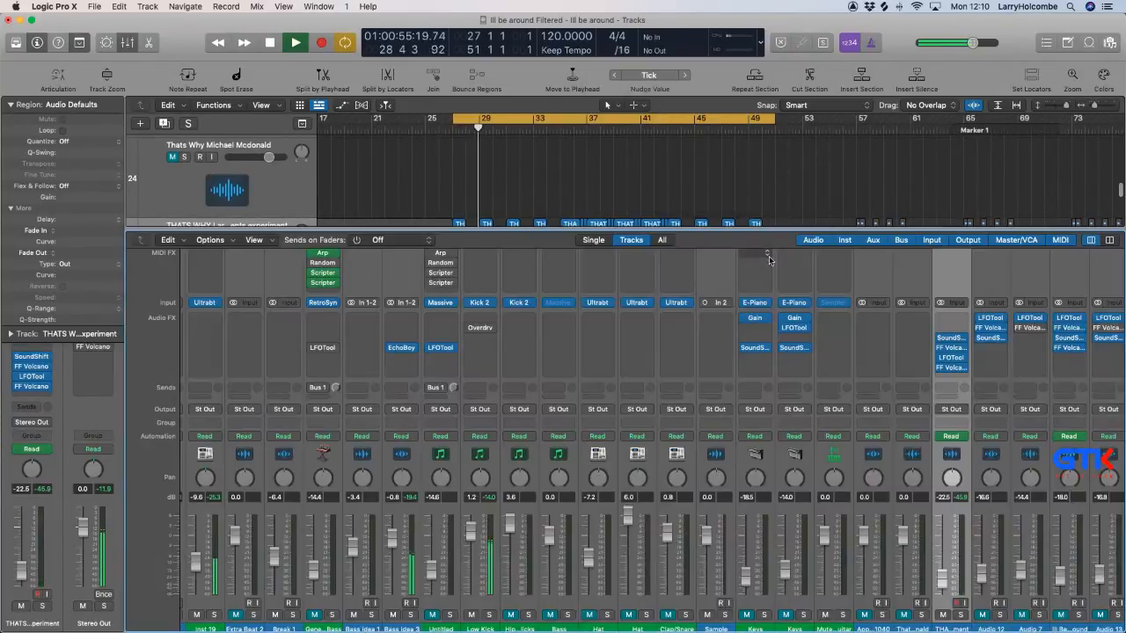
pyautogui.hscroll(-5, 736, 307)
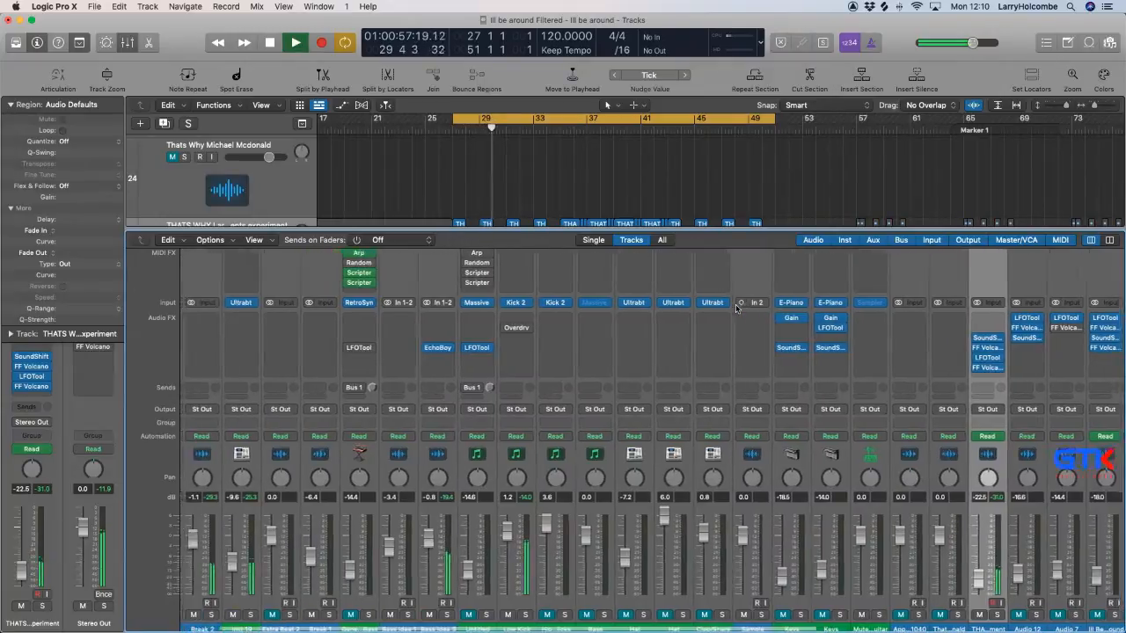
pyautogui.hscroll(-3, 736, 306)
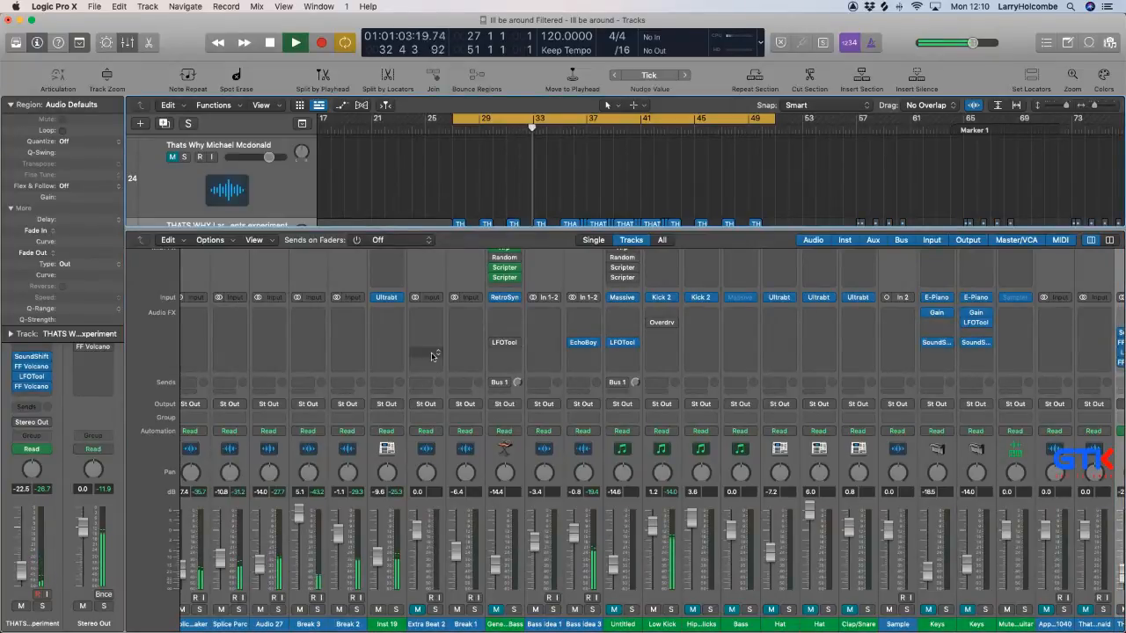
pyautogui.click(302, 611)
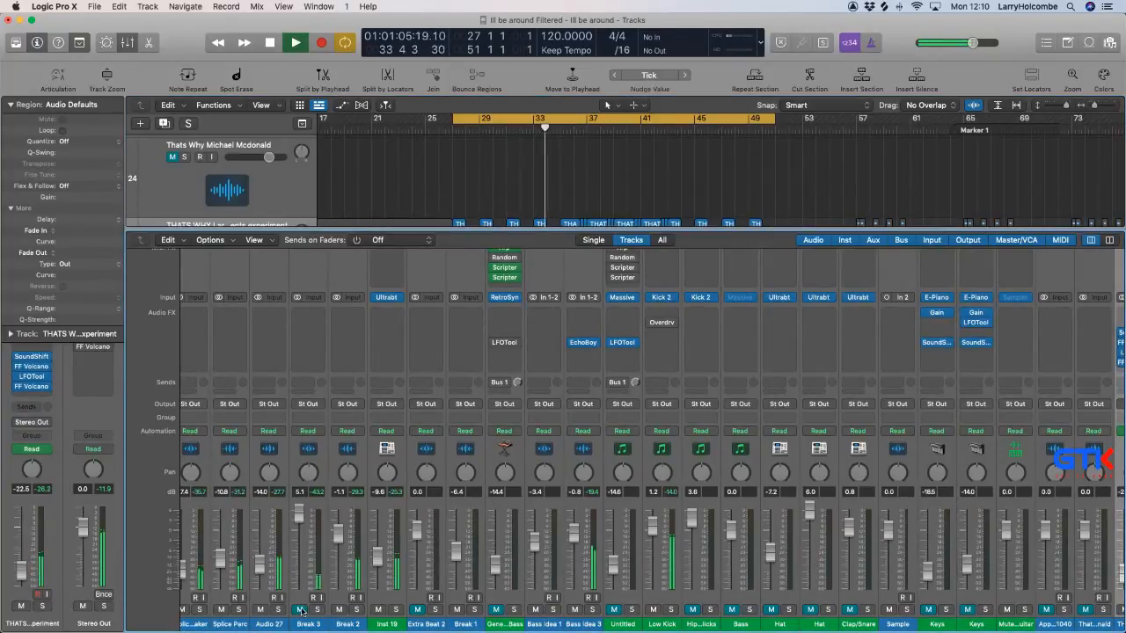
pyautogui.click(302, 611)
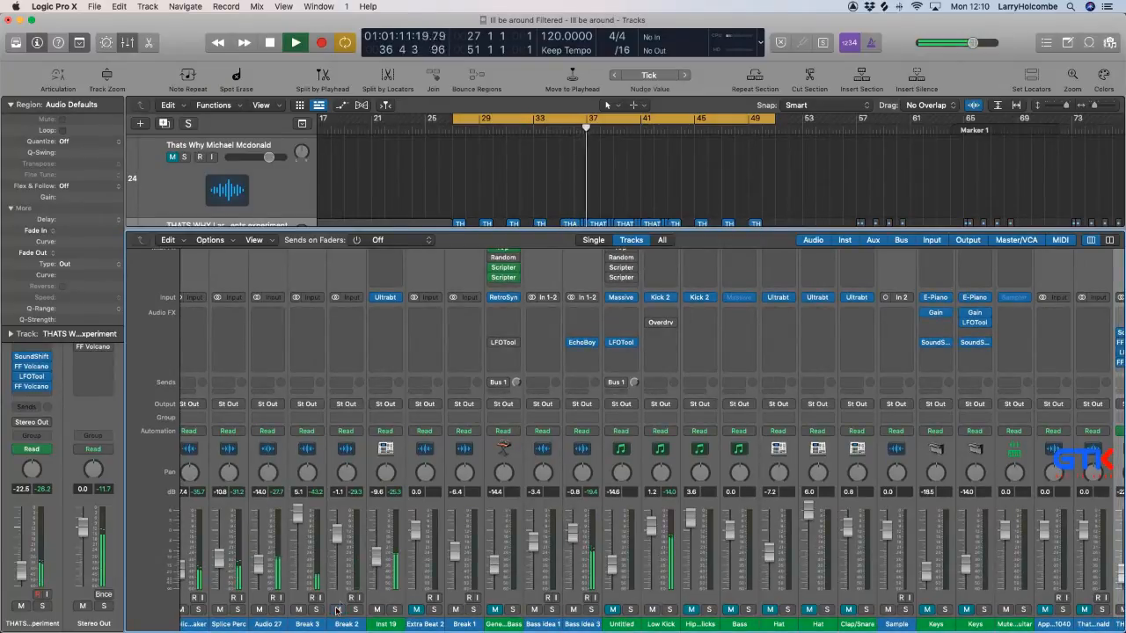
pyautogui.hscroll(-2, 337, 609)
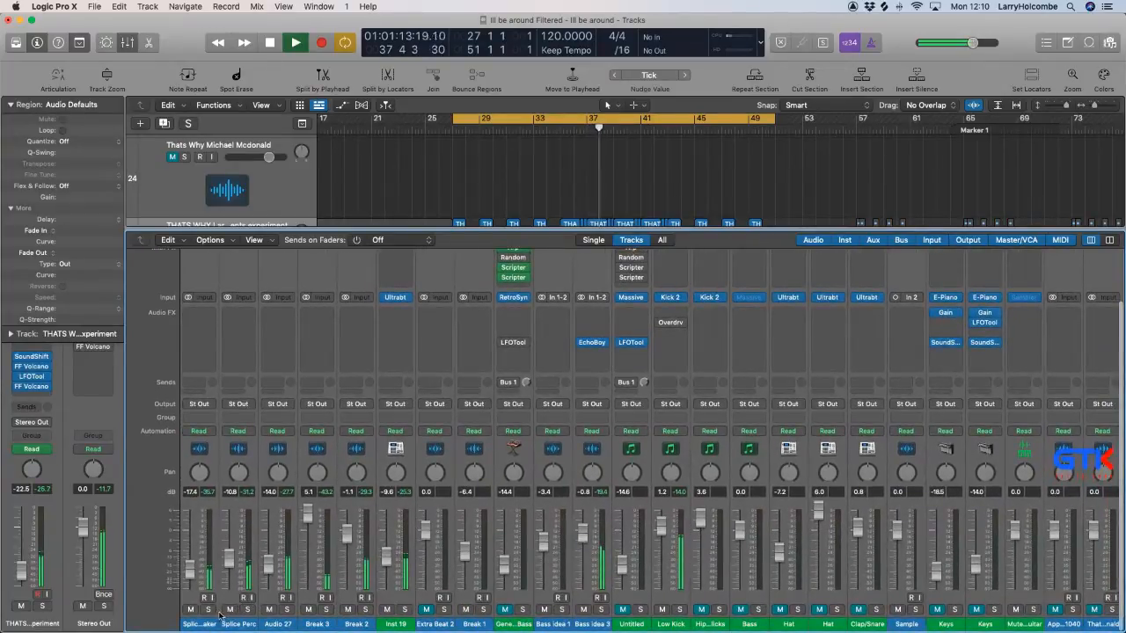
pyautogui.click(286, 610)
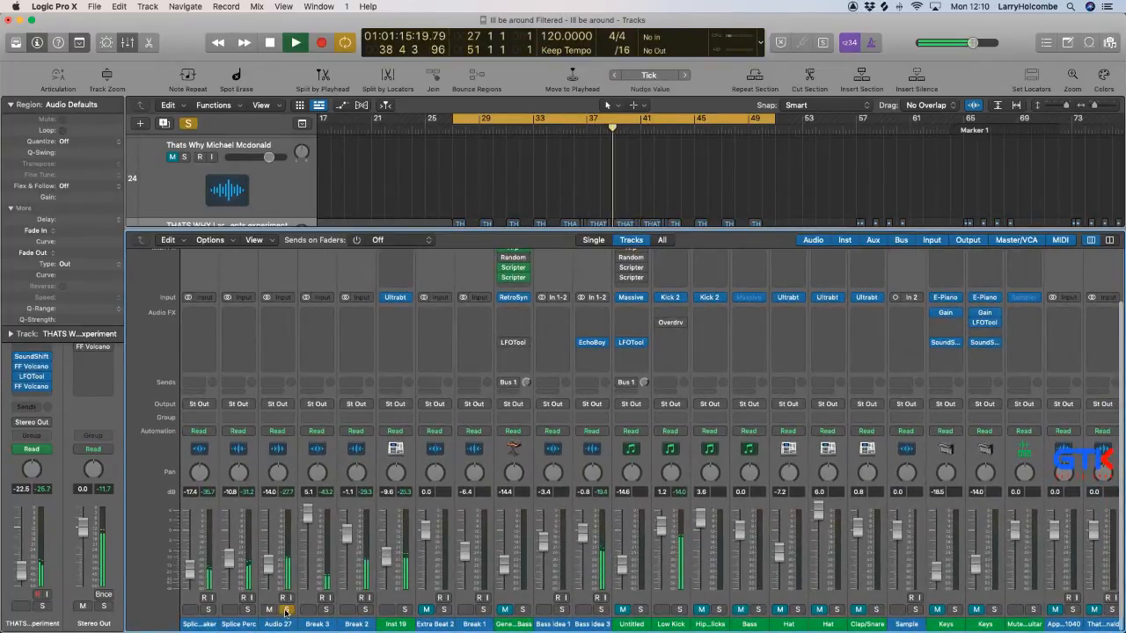
pyautogui.click(285, 611)
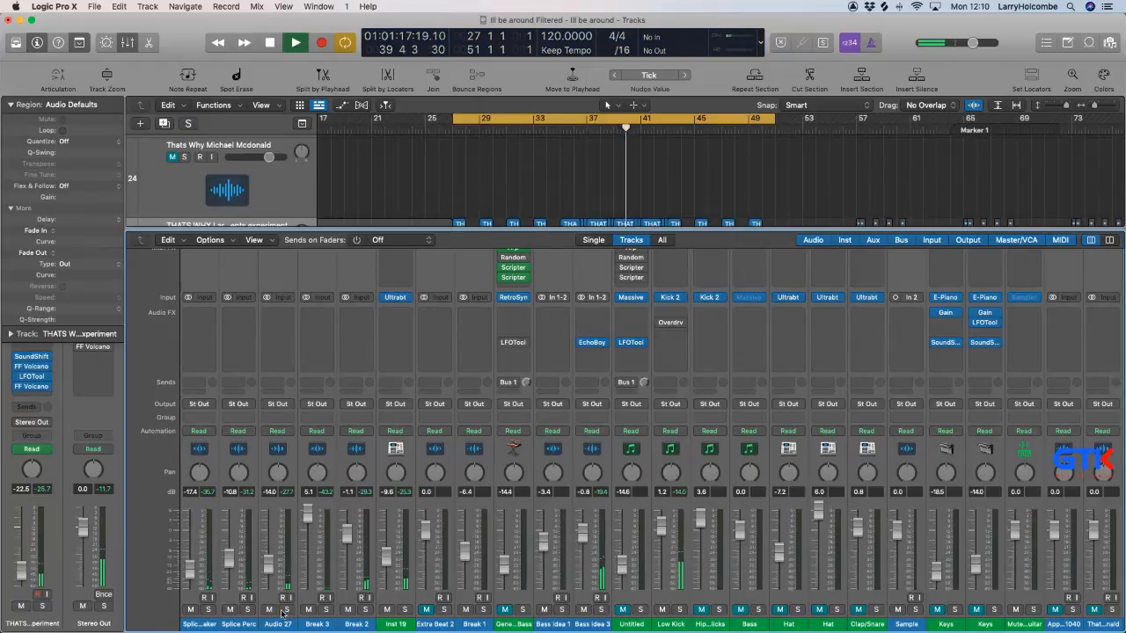
pyautogui.press('x')
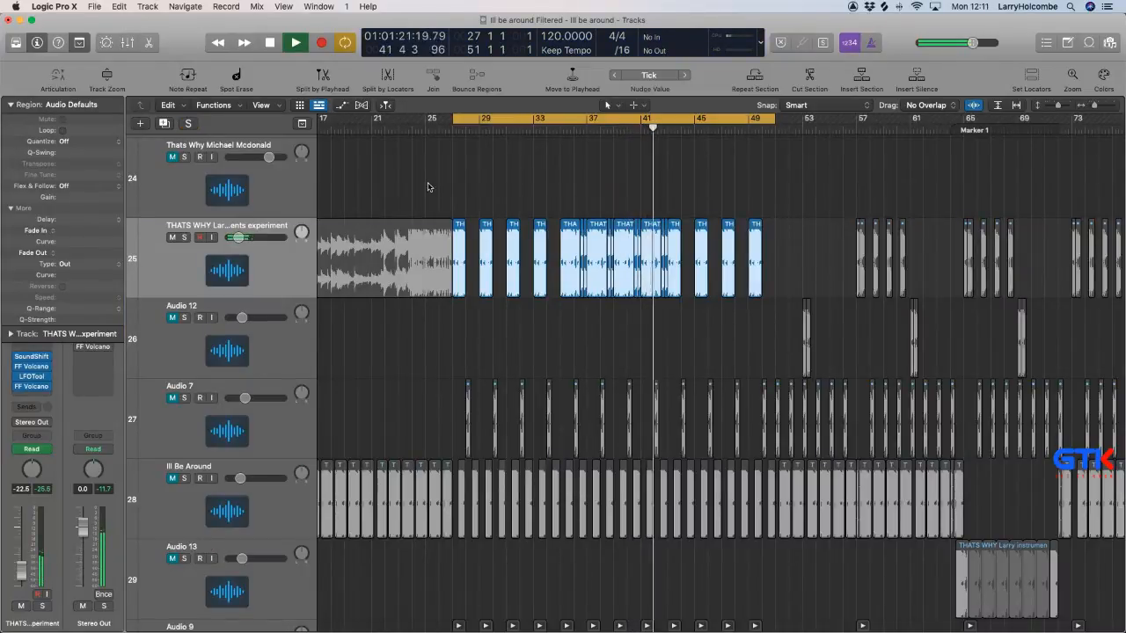
# Replace the two Main Bass regions between bars 43 and 47 on Bass idea 3 with the Bass Alt region and a copy of it.
pyautogui.press('super+Up')
pyautogui.press('super+Up')
pyautogui.press('super+Up')
pyautogui.press('super+Up')
pyautogui.press('super+Up')
pyautogui.press('super+Up')
pyautogui.press('super+Up')
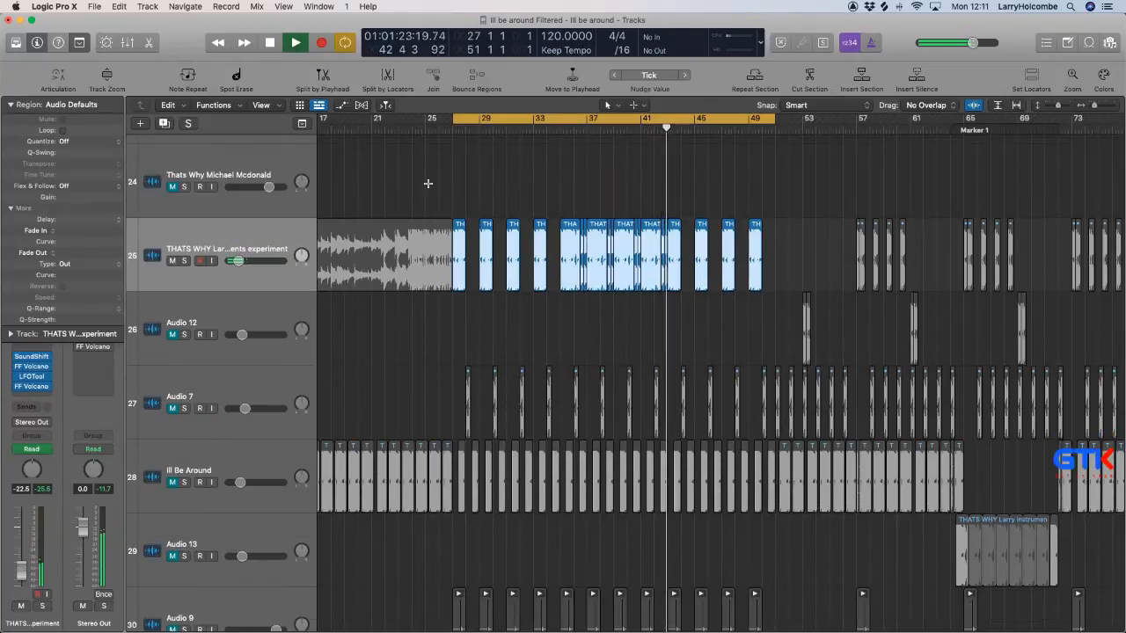
pyautogui.press('super+Up')
pyautogui.press('super+Up')
pyautogui.press('super+Up')
pyautogui.press('super+Up')
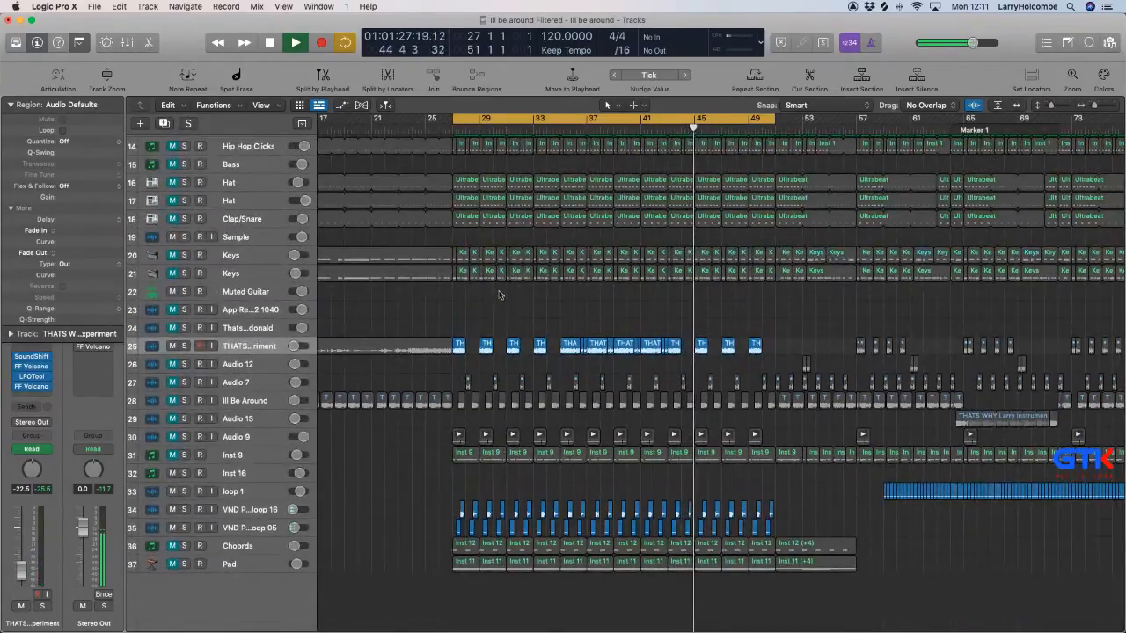
pyautogui.press('z')
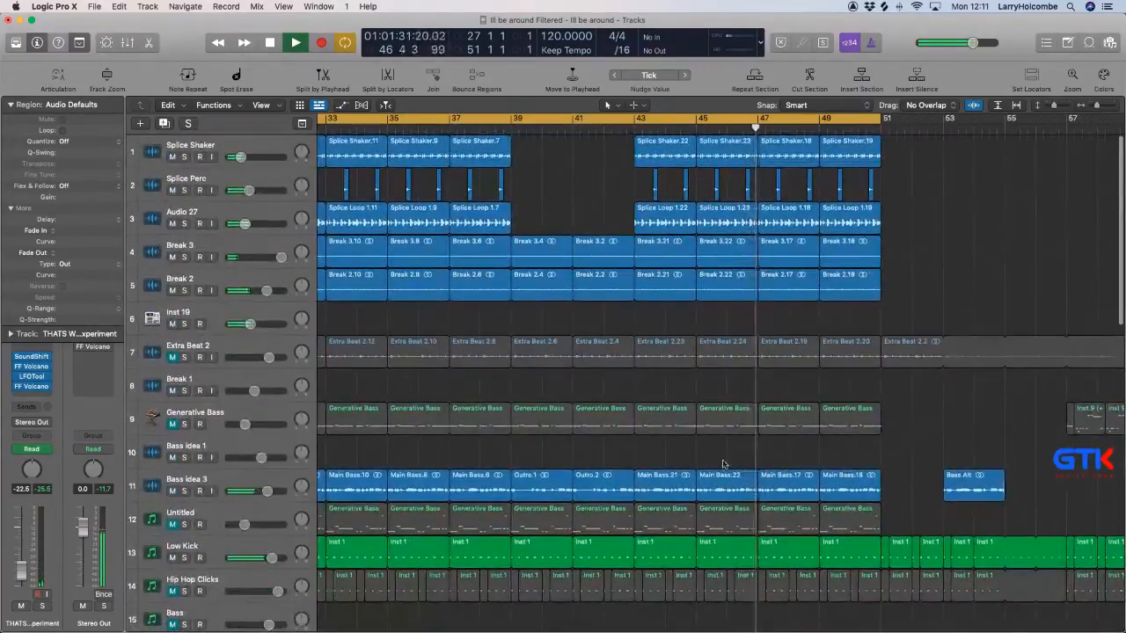
pyautogui.moveTo(714, 457); pyautogui.dragTo(865, 489)
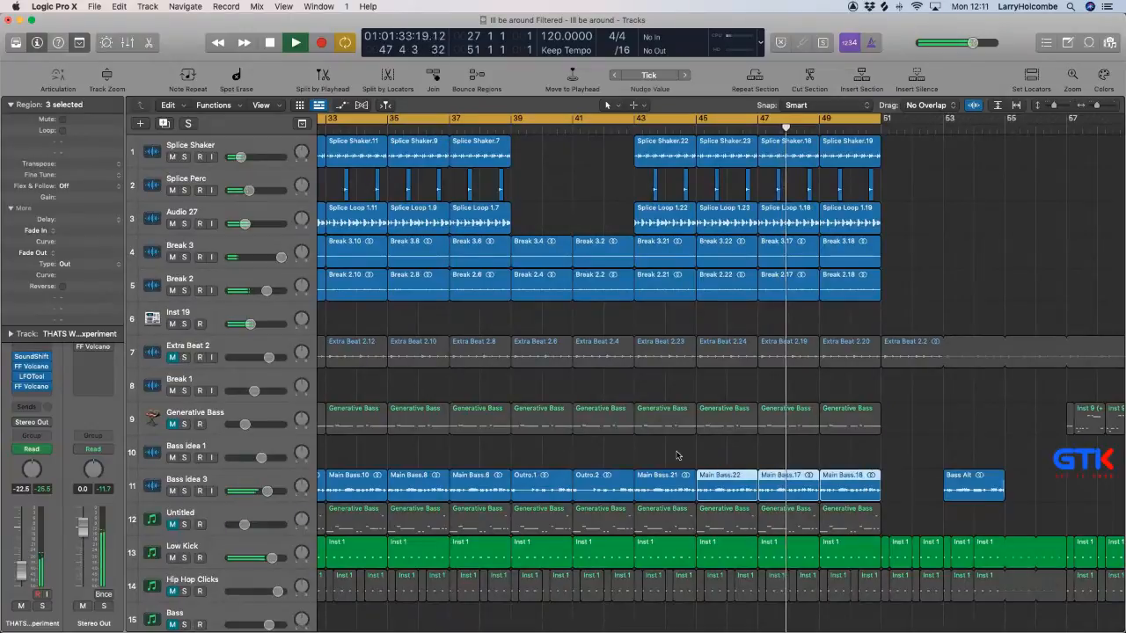
pyautogui.moveTo(677, 454); pyautogui.dragTo(720, 479)
pyautogui.press('Delete')
pyautogui.moveTo(962, 490); pyautogui.dragTo(731, 486)
pyautogui.scroll(-8, 731, 486)
pyautogui.hscroll(-3, 498, 306)
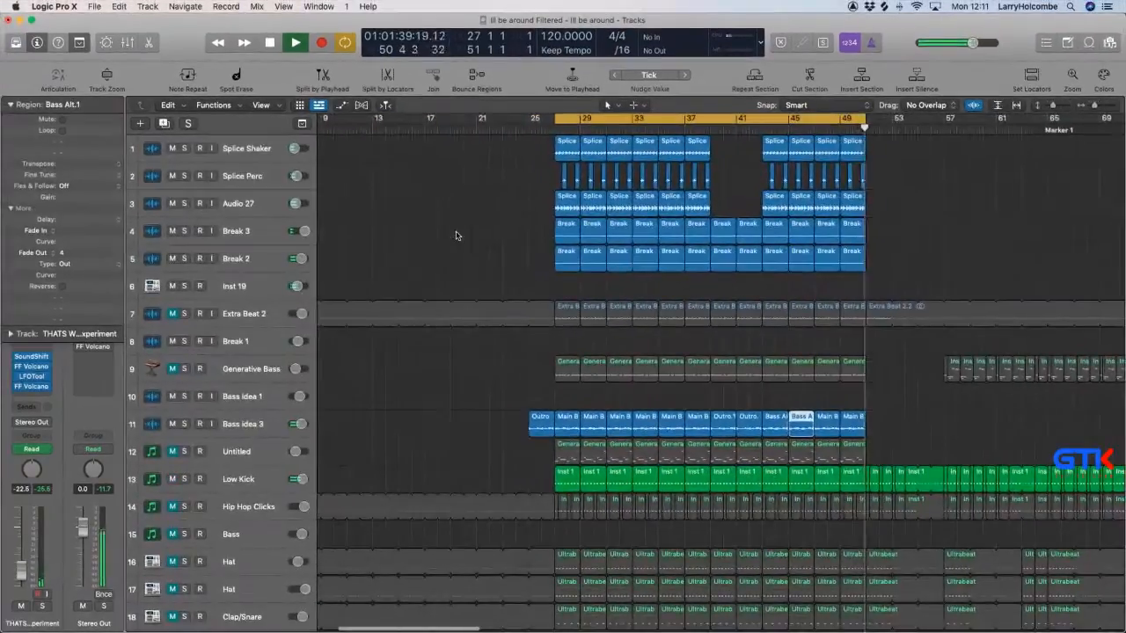
pyautogui.click(452, 232)
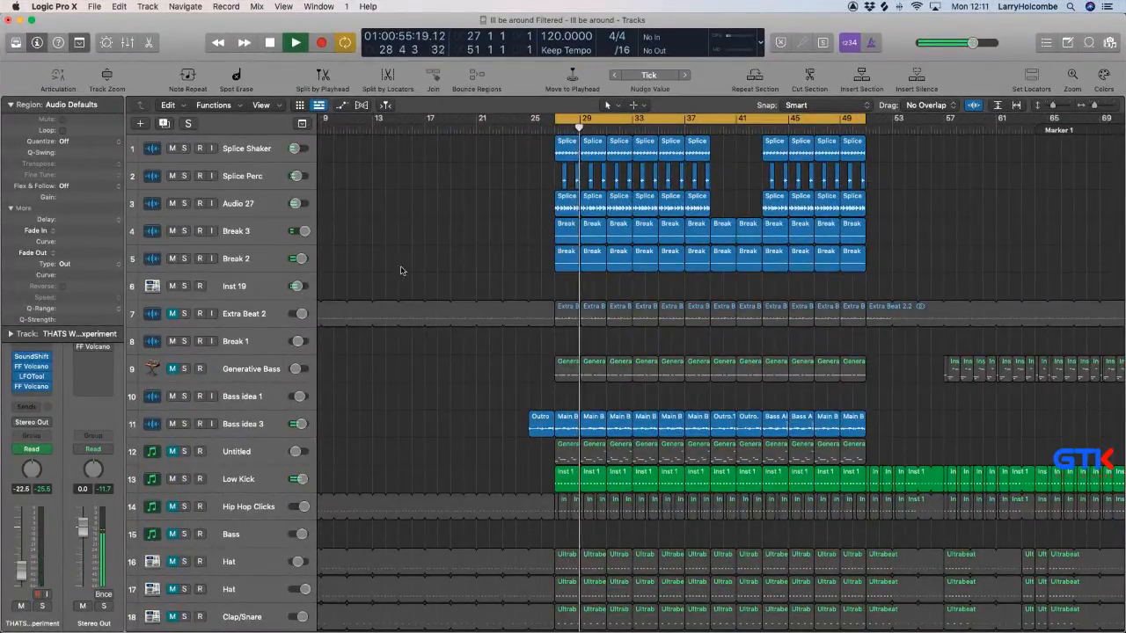
# Insert a stereo ChromaVerb after the existing effects on the THATS WHY track and choose the Concert Hall room type.
pyautogui.scroll(-6, 413, 385)
pyautogui.scroll(-8, 415, 387)
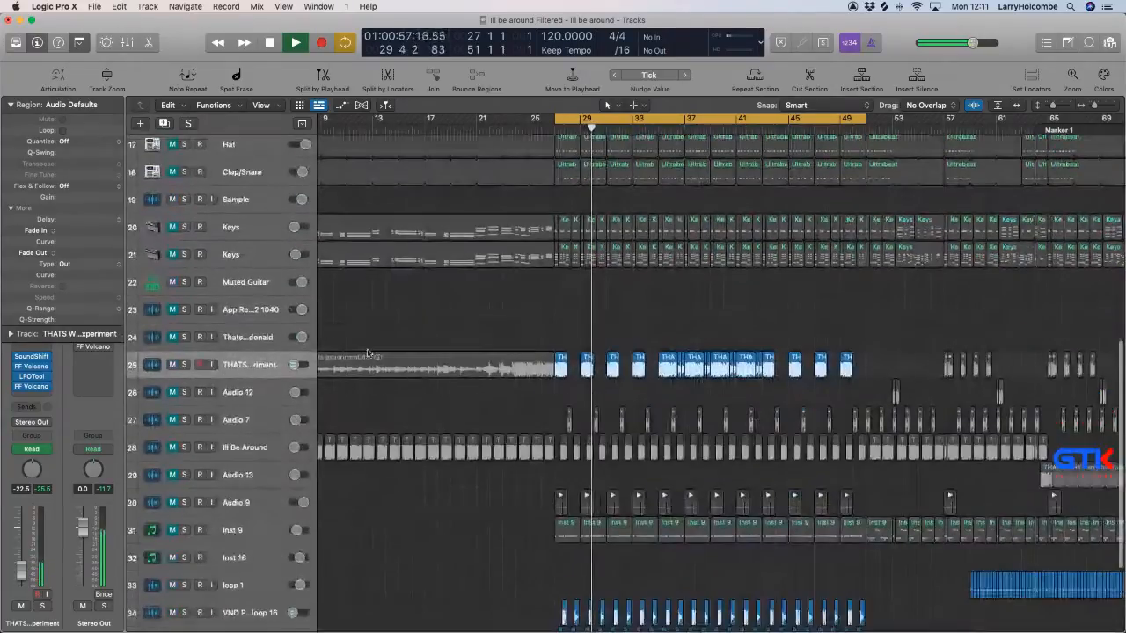
pyautogui.click(44, 395)
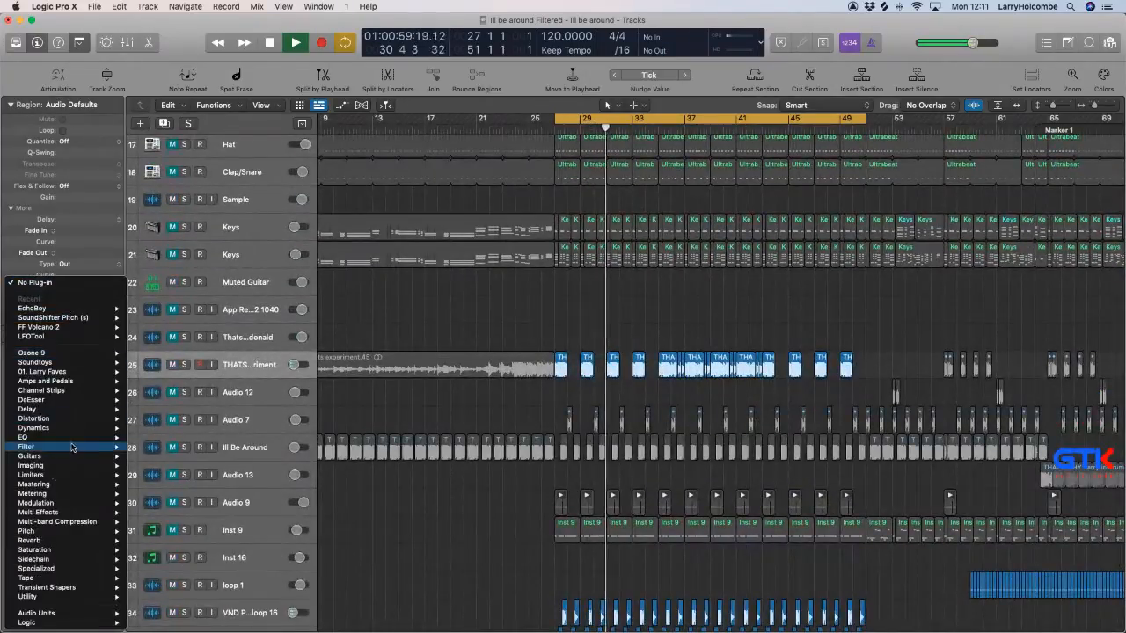
pyautogui.moveTo(97, 540)
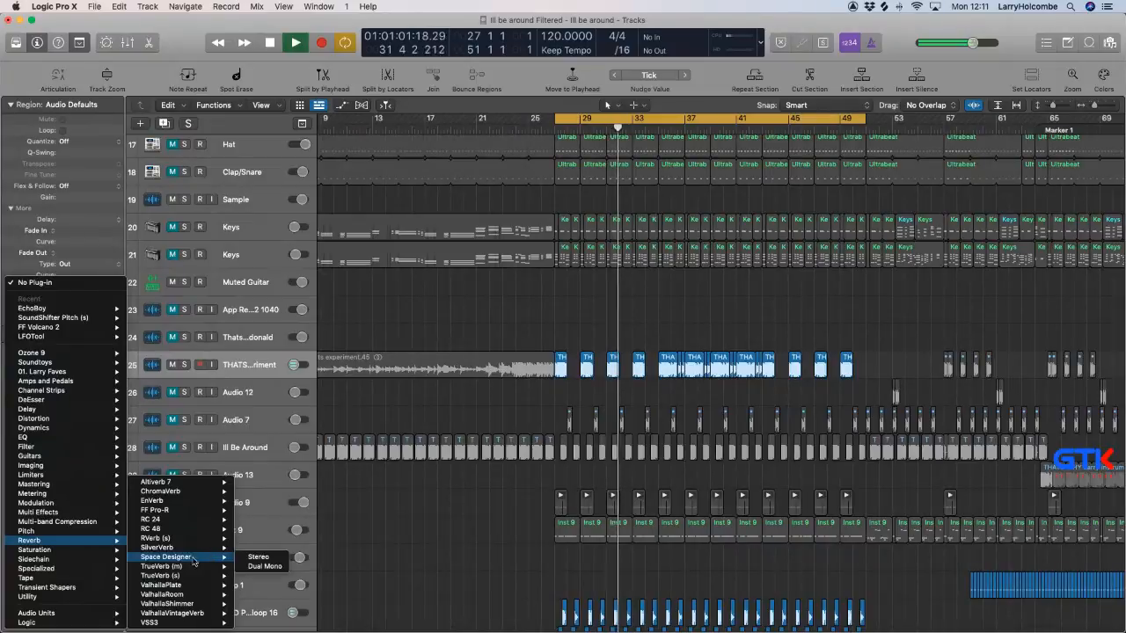
pyautogui.moveTo(186, 493)
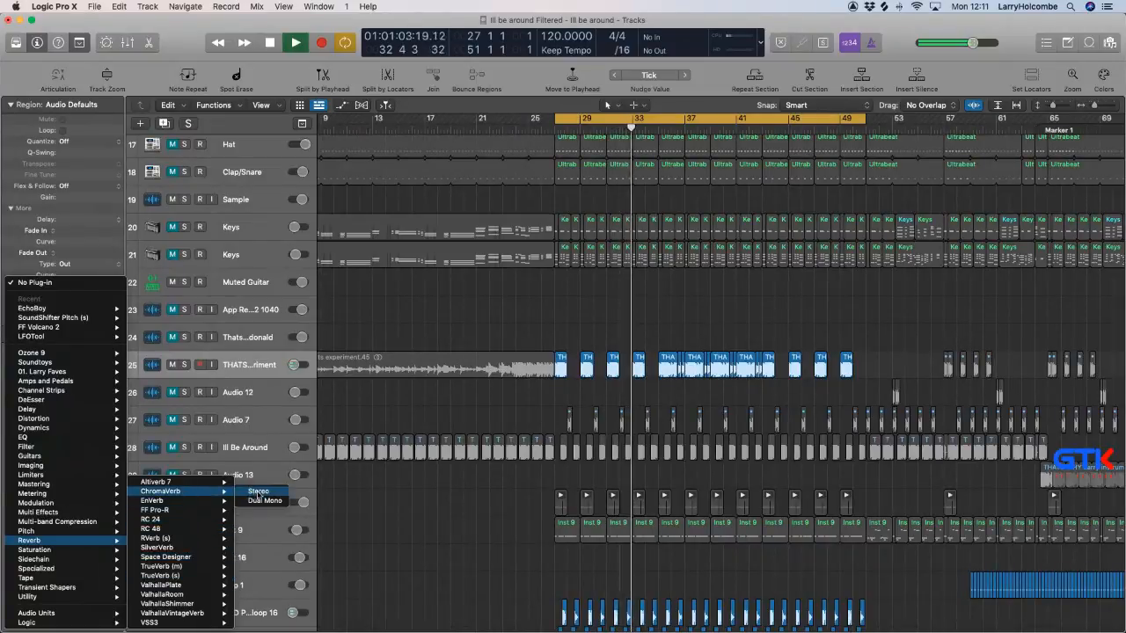
pyautogui.click(264, 492)
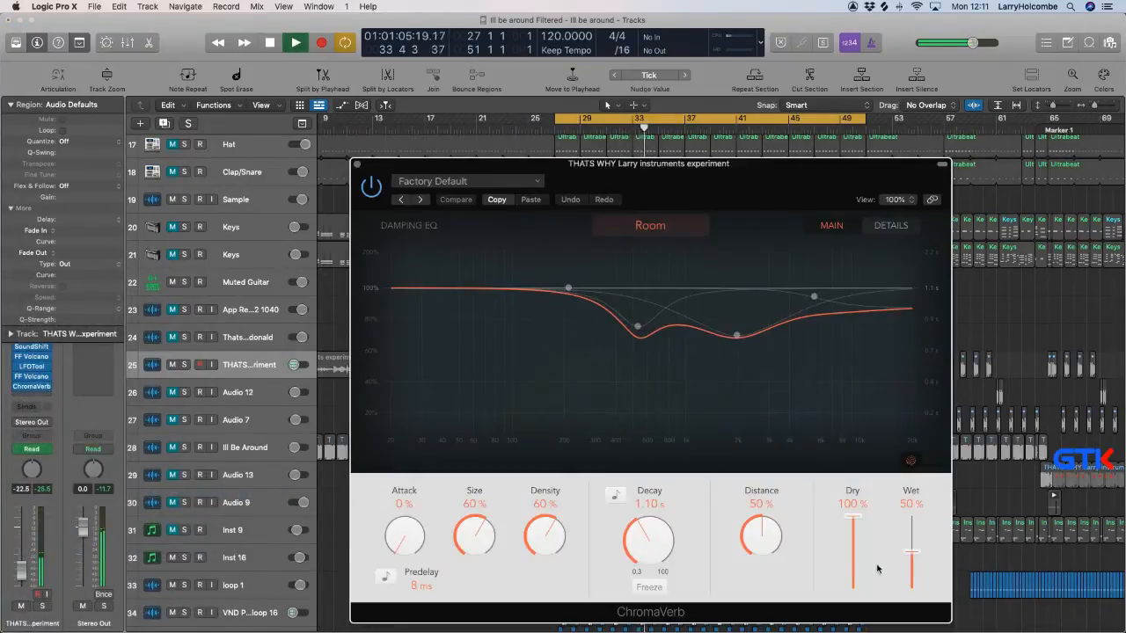
pyautogui.click(650, 226)
pyautogui.click(634, 286)
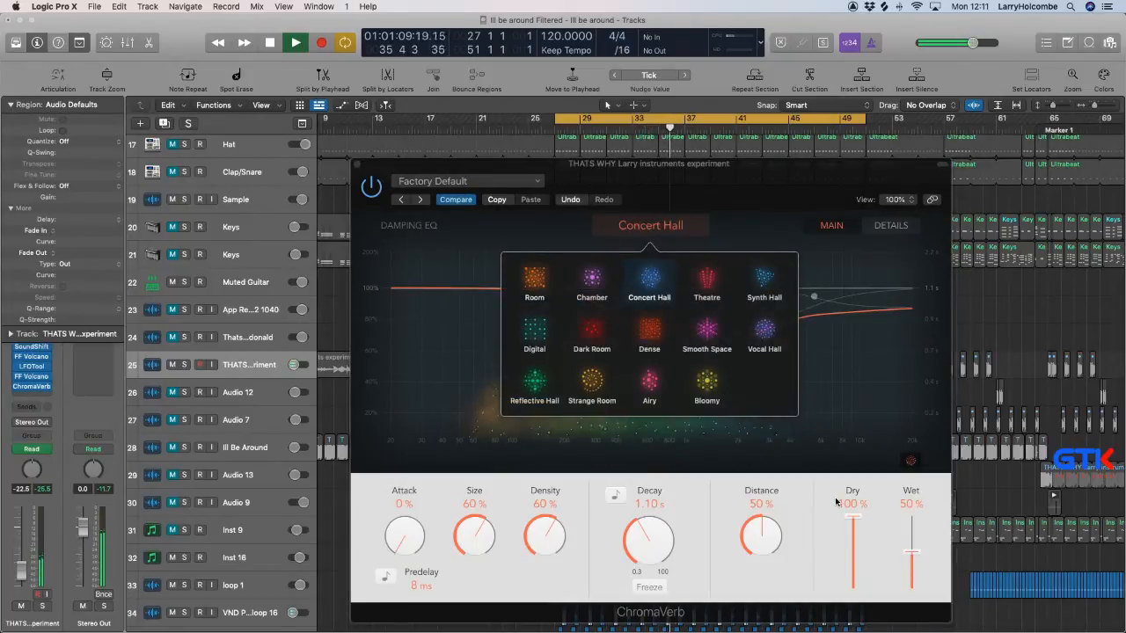
# Set the ChromaVerb wet level to 90% and pull its lowest damping EQ band down to 156 Hz with a 0.16 ratio.
pyautogui.click(850, 575)
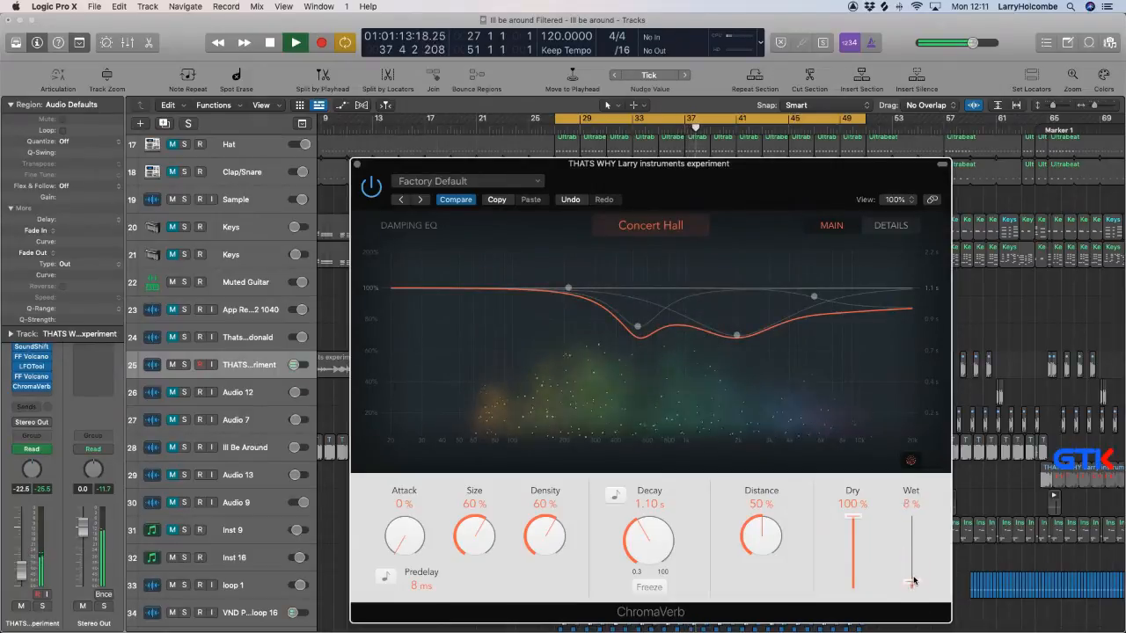
pyautogui.moveTo(912, 580); pyautogui.dragTo(913, 576)
pyautogui.moveTo(568, 289); pyautogui.dragTo(545, 355)
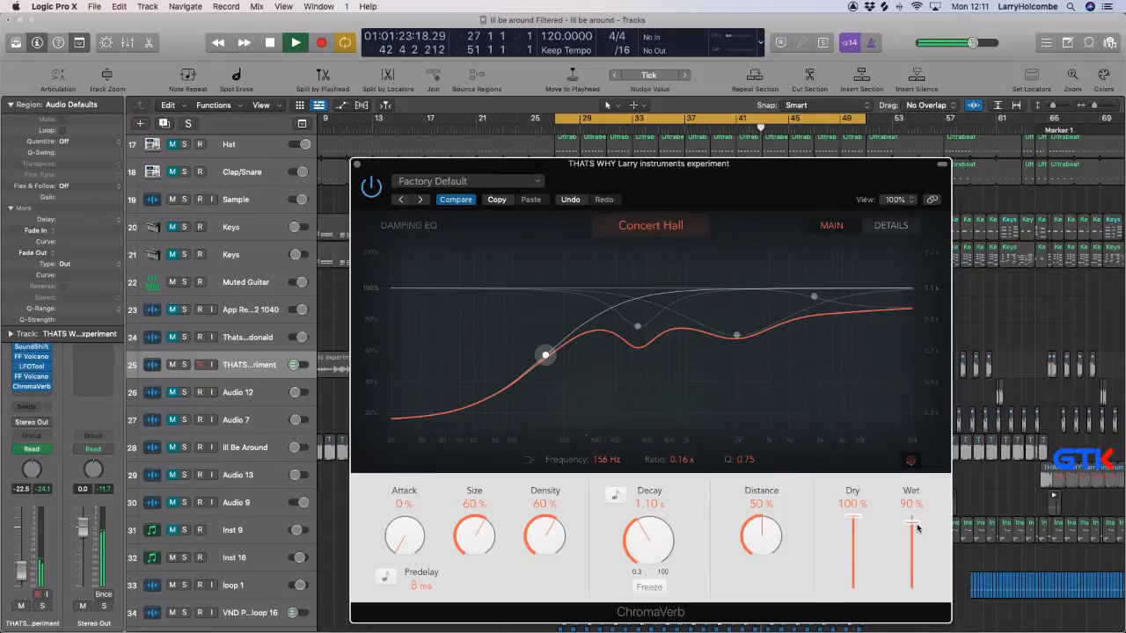
pyautogui.click(355, 165)
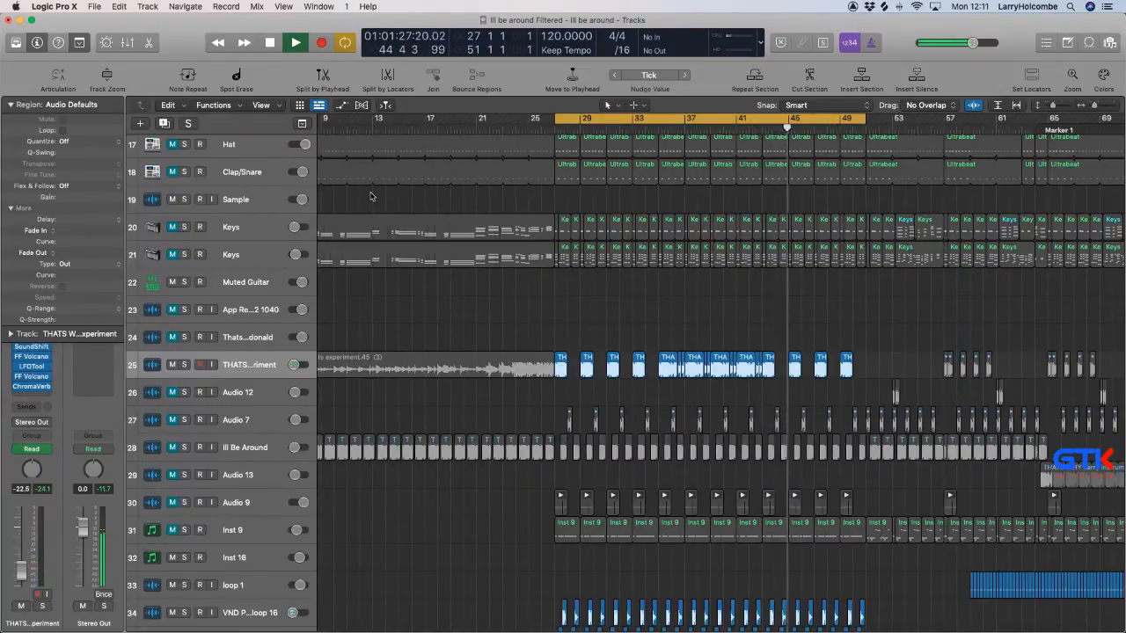
# Raise the THATS WHY track's Filter 1 Freq point at bar 43 to 452.29 Hz and delete the low point just after it.
pyautogui.scroll(-5, 576, 343)
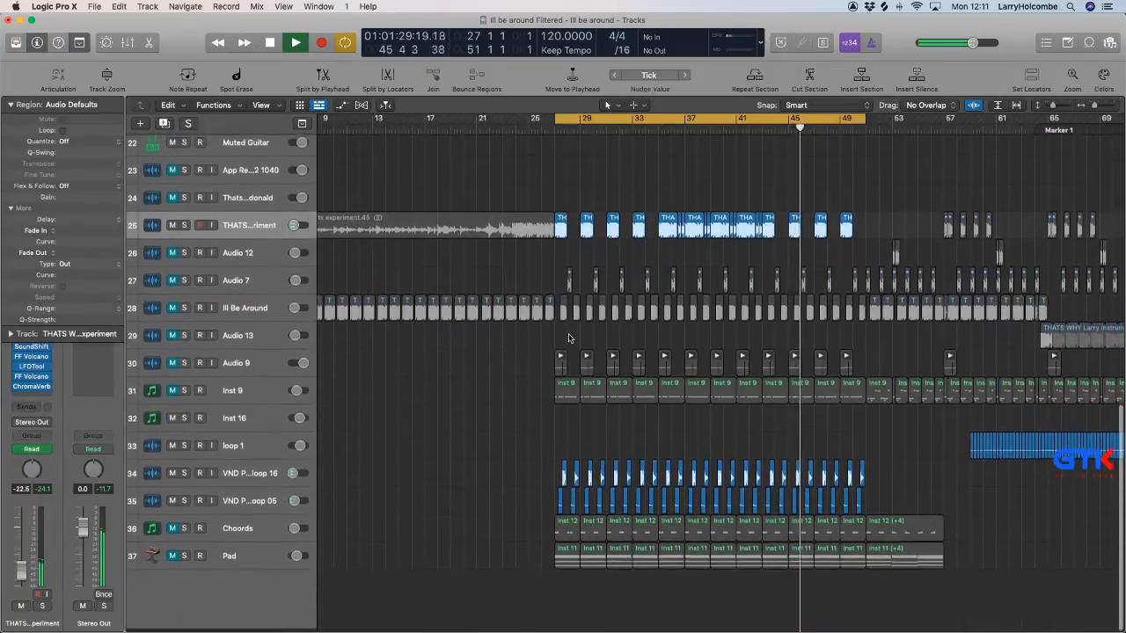
pyautogui.press('a')
pyautogui.moveTo(706, 178); pyautogui.dragTo(866, 308)
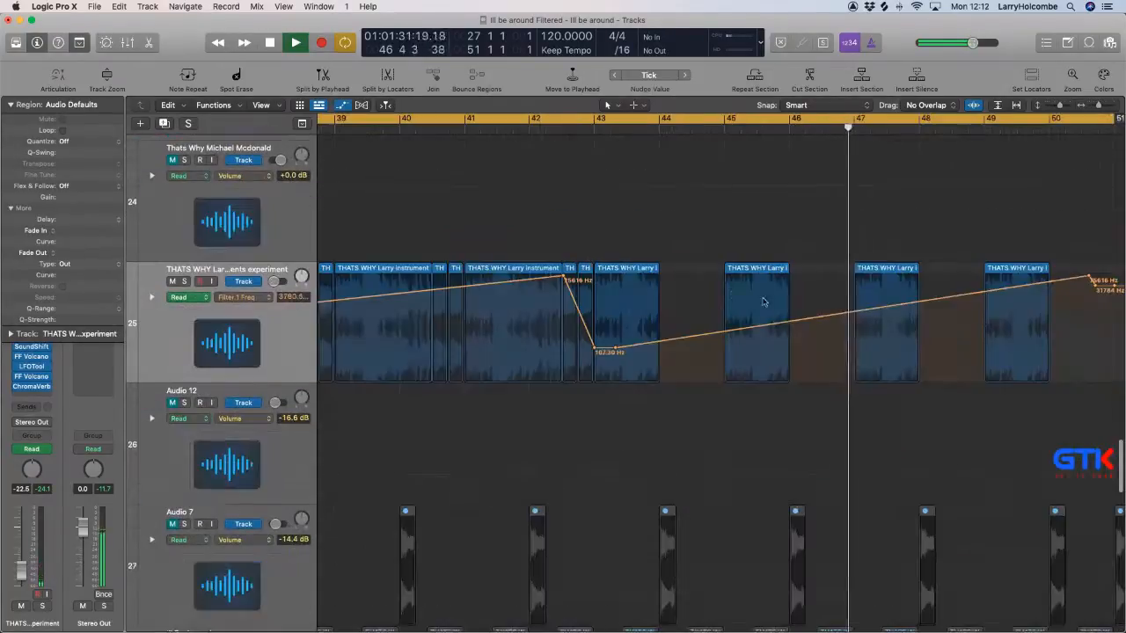
pyautogui.moveTo(594, 349); pyautogui.dragTo(594, 329)
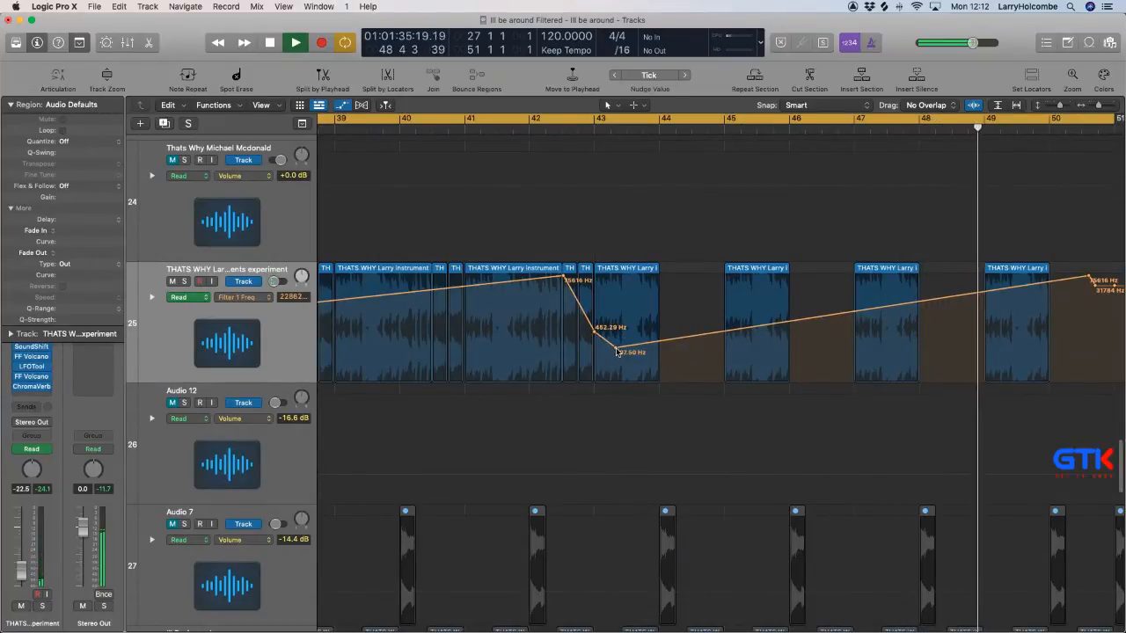
pyautogui.click(618, 350)
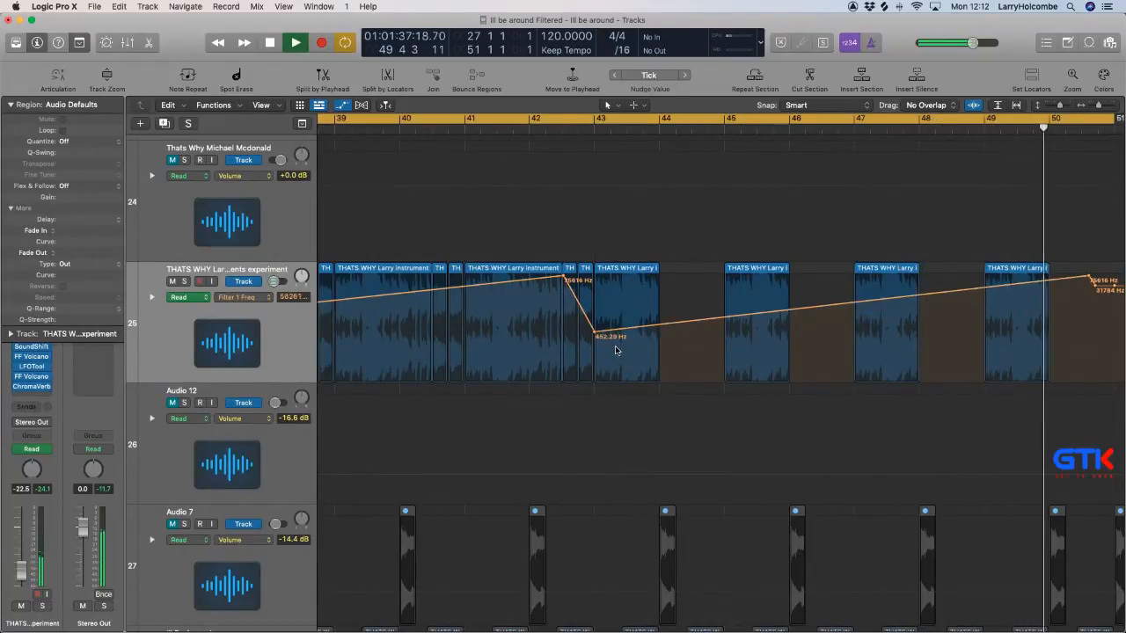
# Bend the Filter 1 Freq ramp from bar 43 to just past bar 50 slightly downward into a curve.
pyautogui.press('super+Left')
pyautogui.press('super+Up')
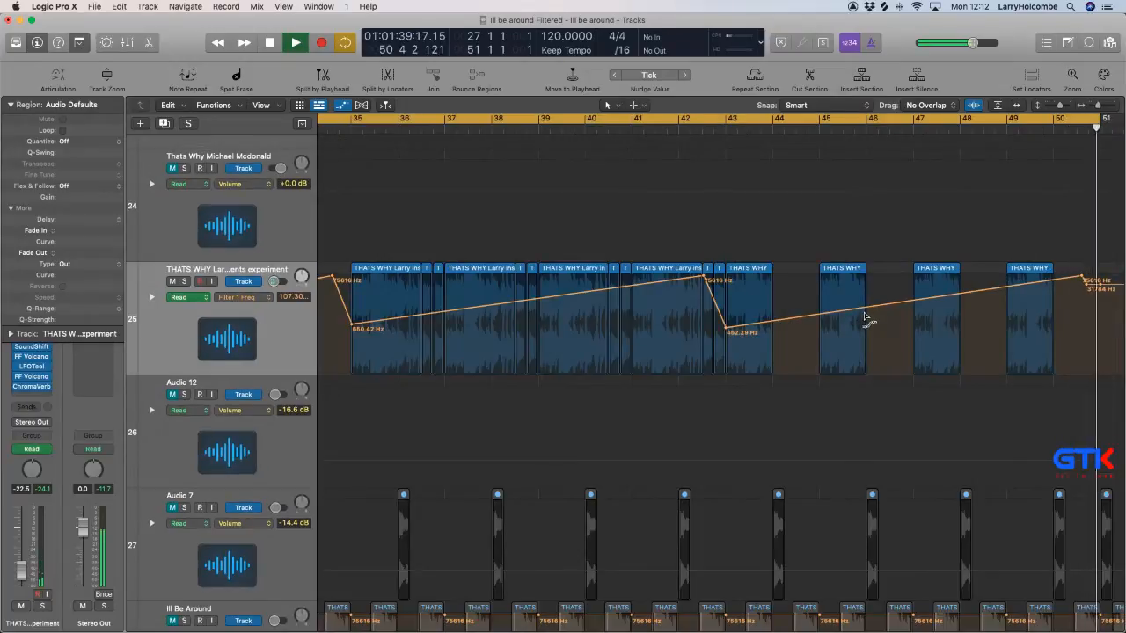
pyautogui.moveTo(864, 311); pyautogui.dragTo(864, 316)
pyautogui.press('super+Left')
pyautogui.press('super+Left')
pyautogui.press('super+Up')
pyautogui.press('super+Up')
pyautogui.press('super+Left')
pyautogui.press('super+Left')
pyautogui.press('super+Left')
pyautogui.press('super+Left')
pyautogui.press('super+Left')
pyautogui.press('super+Up')
pyautogui.press('super+Up')
pyautogui.press('super+Up')
pyautogui.press('super+Left')
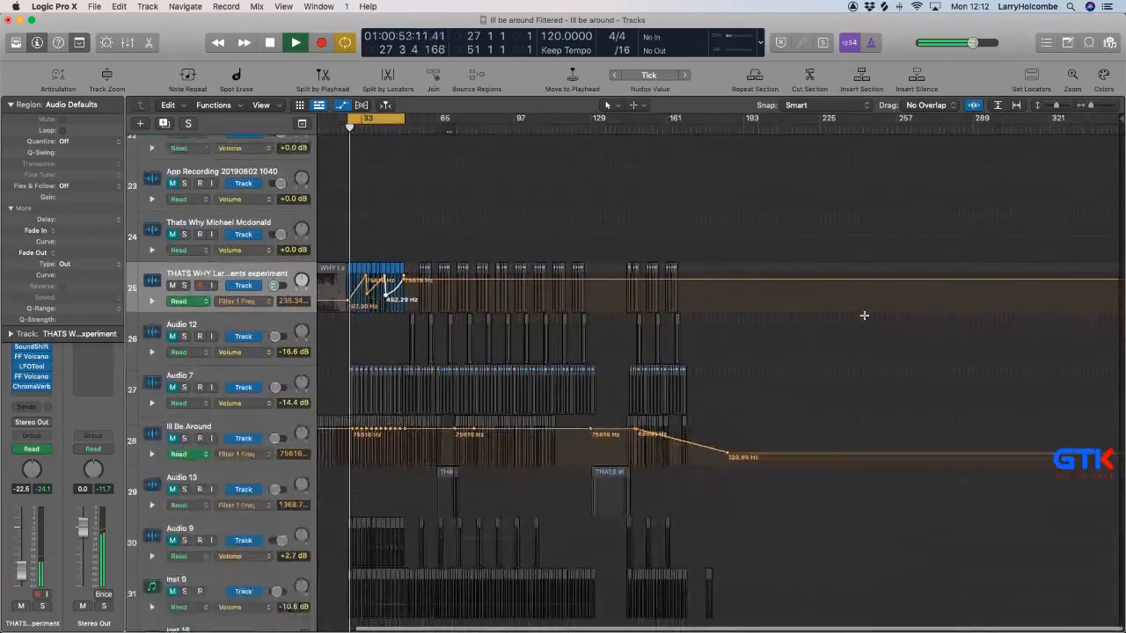
pyautogui.press('super+Up')
pyautogui.press('super+Up')
pyautogui.press('super+Up')
pyautogui.press('super+Up')
pyautogui.press('super+Up')
pyautogui.press('super+Up')
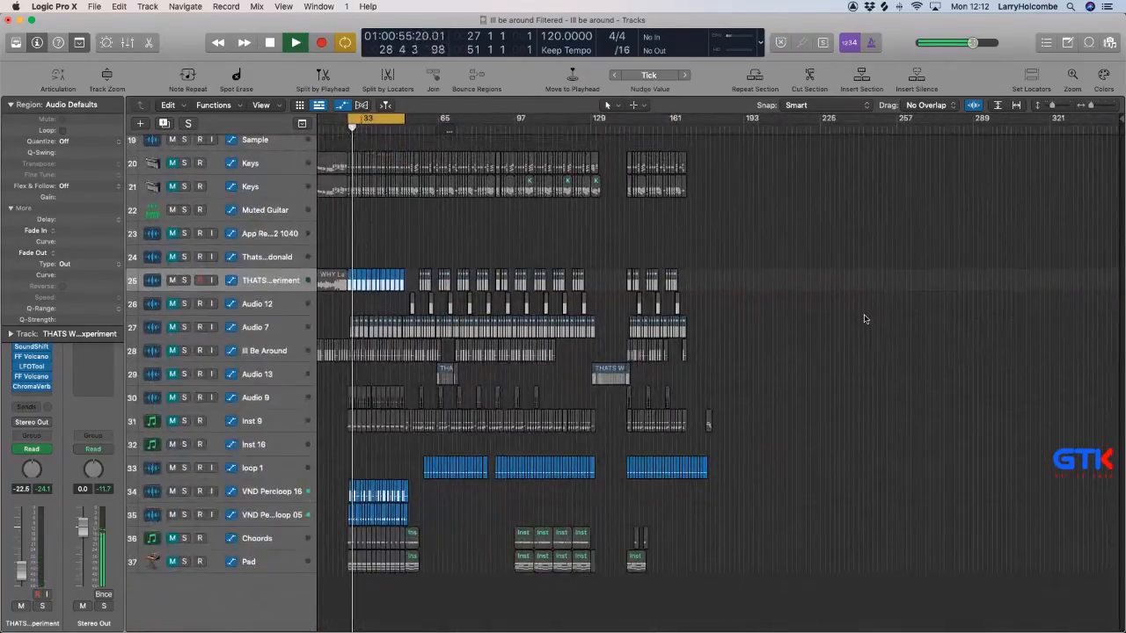
# Delete the Hip Hop Clicks track together with its regions.
pyautogui.scroll(1, 496, 304)
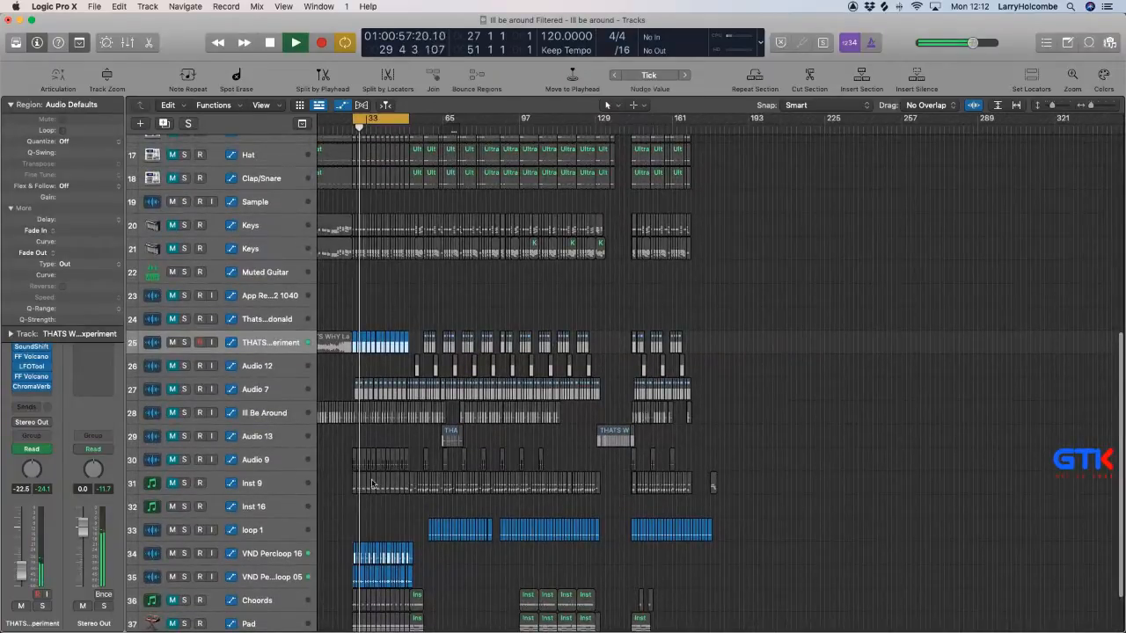
pyautogui.scroll(10, 359, 472)
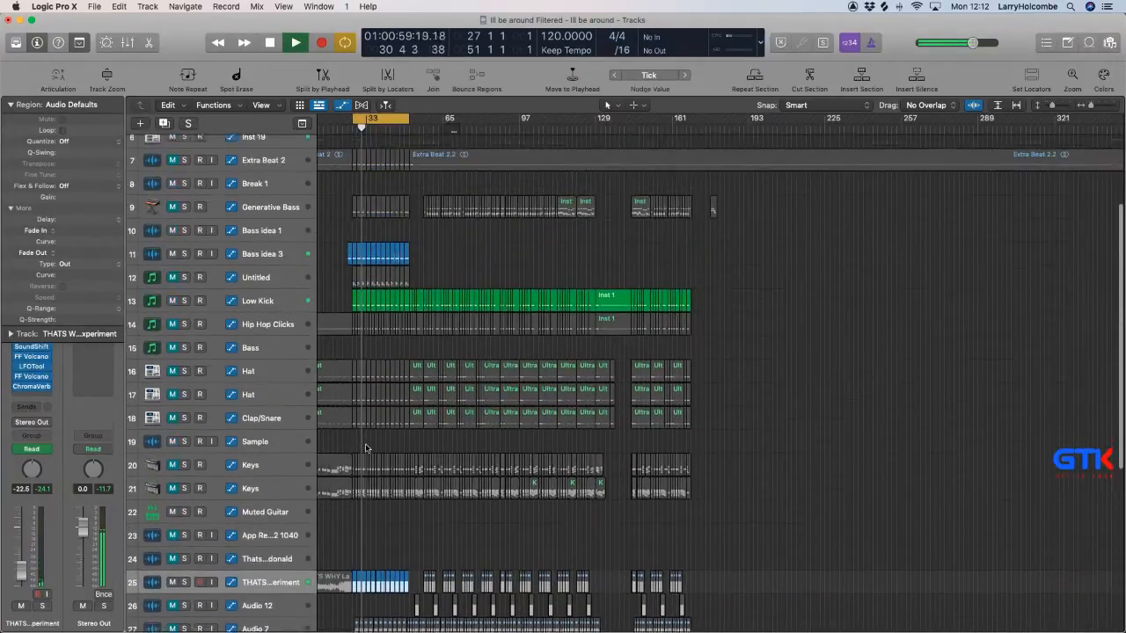
pyautogui.hscroll(-2, 383, 428)
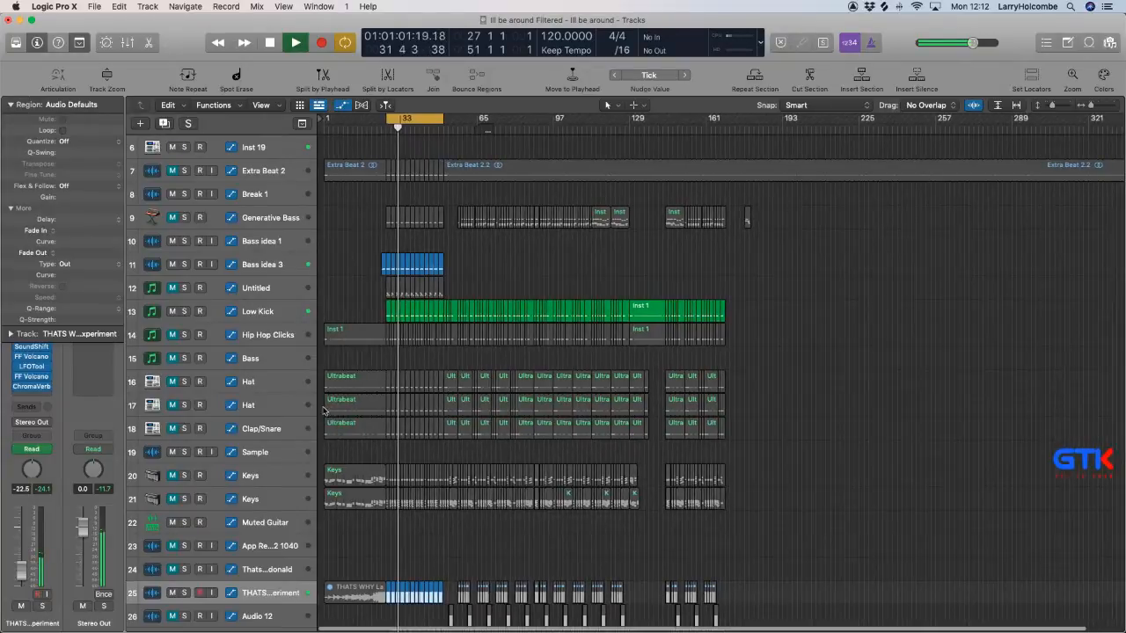
pyautogui.click(269, 335)
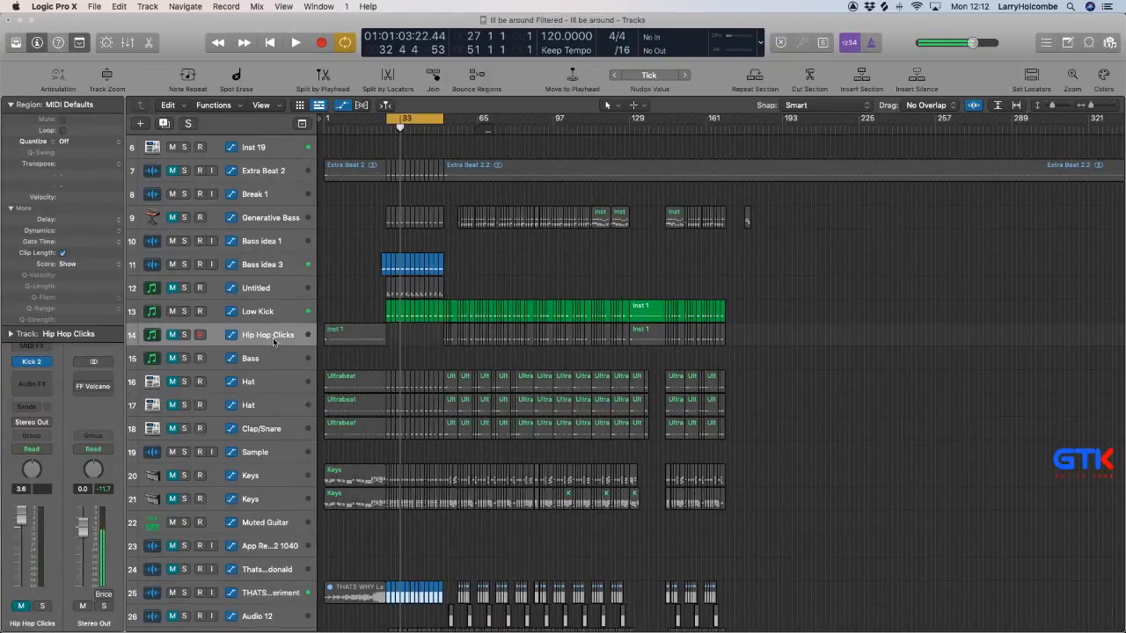
pyautogui.press('super+BackSpace')
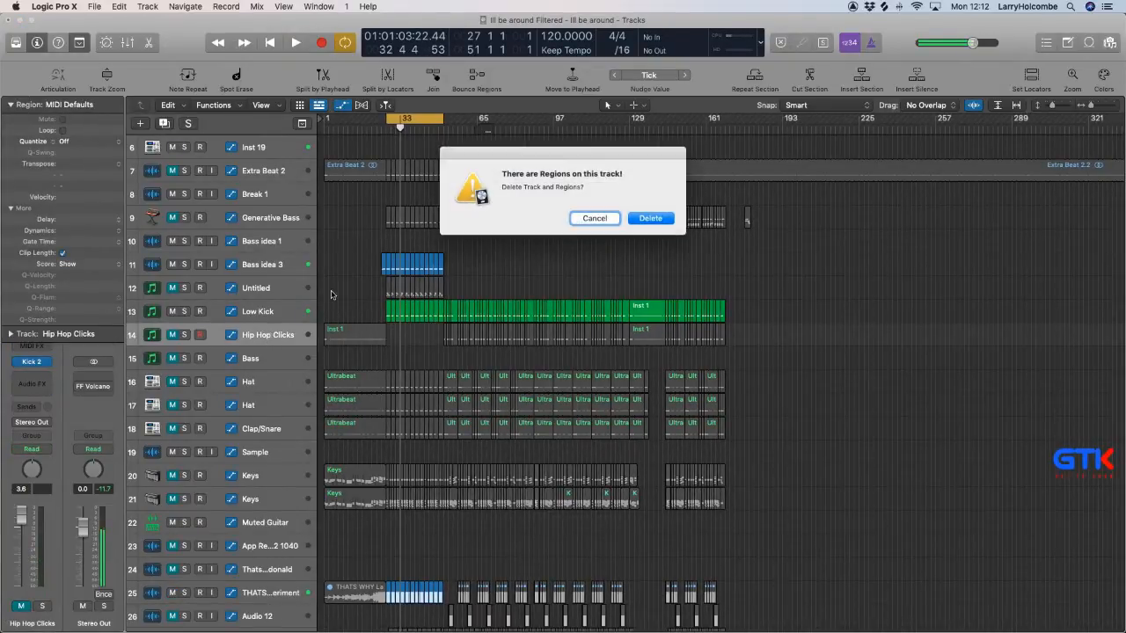
pyautogui.click(650, 219)
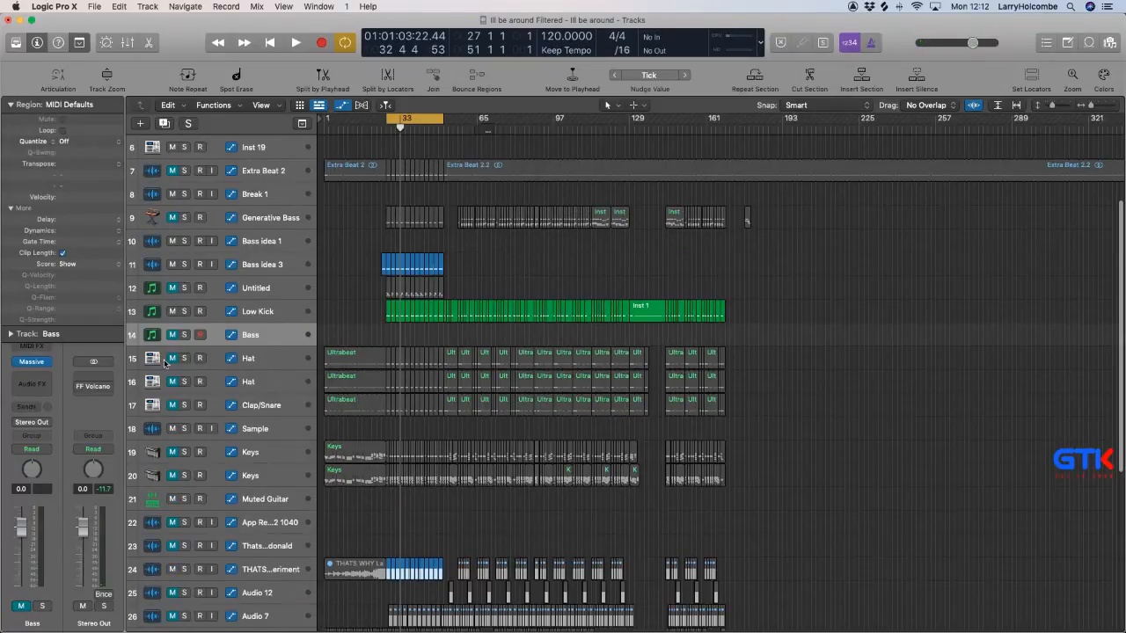
# Unmute the upper Hat track (track 15) and lower its volume to -14.4 dB during playback.
pyautogui.click(198, 363)
pyautogui.click(282, 366)
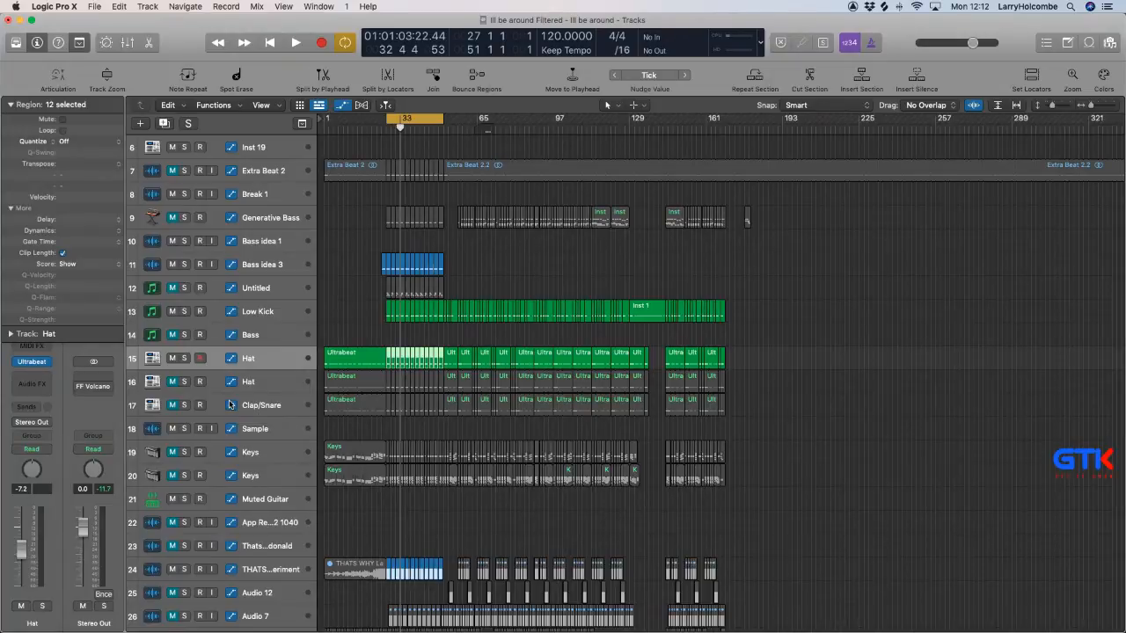
pyautogui.press('space')
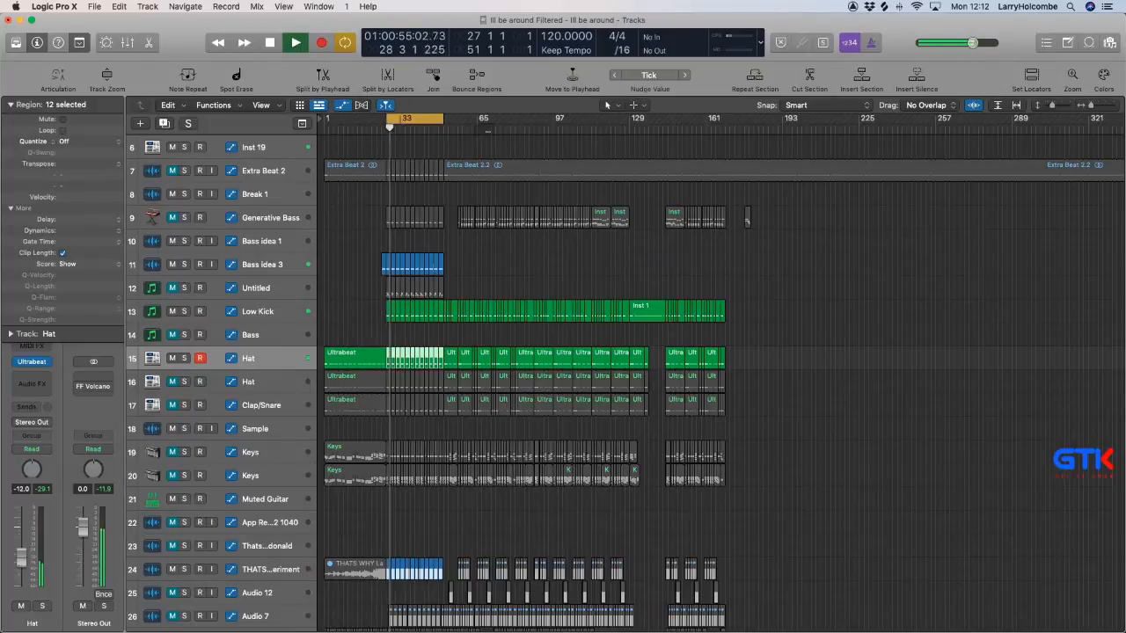
pyautogui.moveTo(23, 564); pyautogui.dragTo(23, 569)
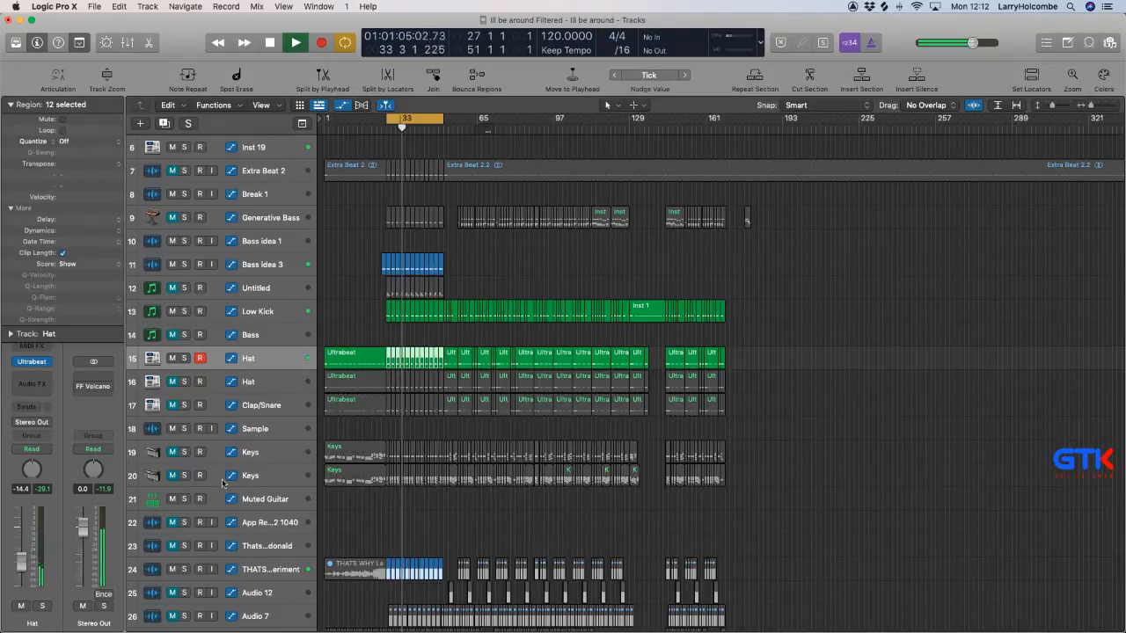
# Rename the upper Hat track as Extra Hat.
pyautogui.doubleClick(260, 359)
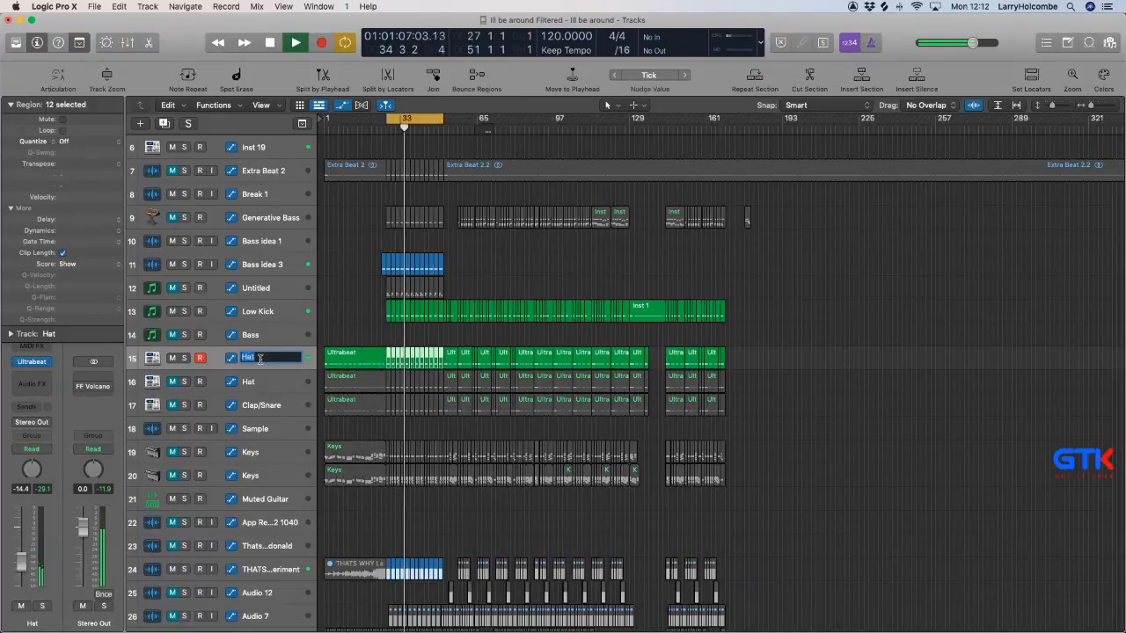
pyautogui.write('Extra Hat')
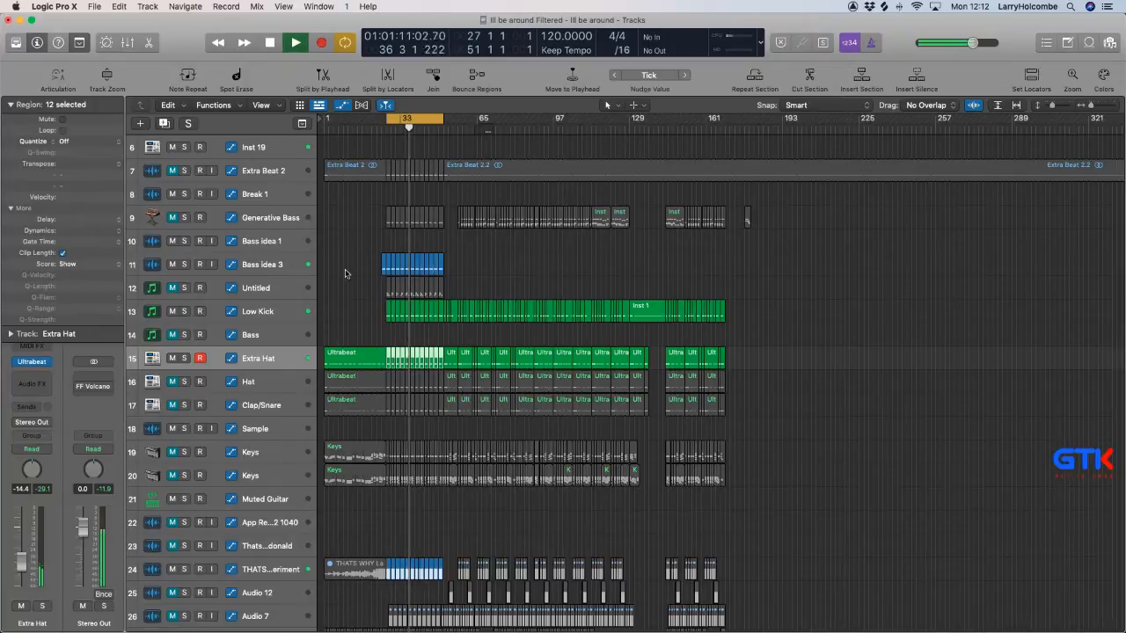
# Lower the Filter 1 Freq of the high-pass filter in the Stereo Out's FF Volcano 2 and close the plug-in.
pyautogui.click(345, 274)
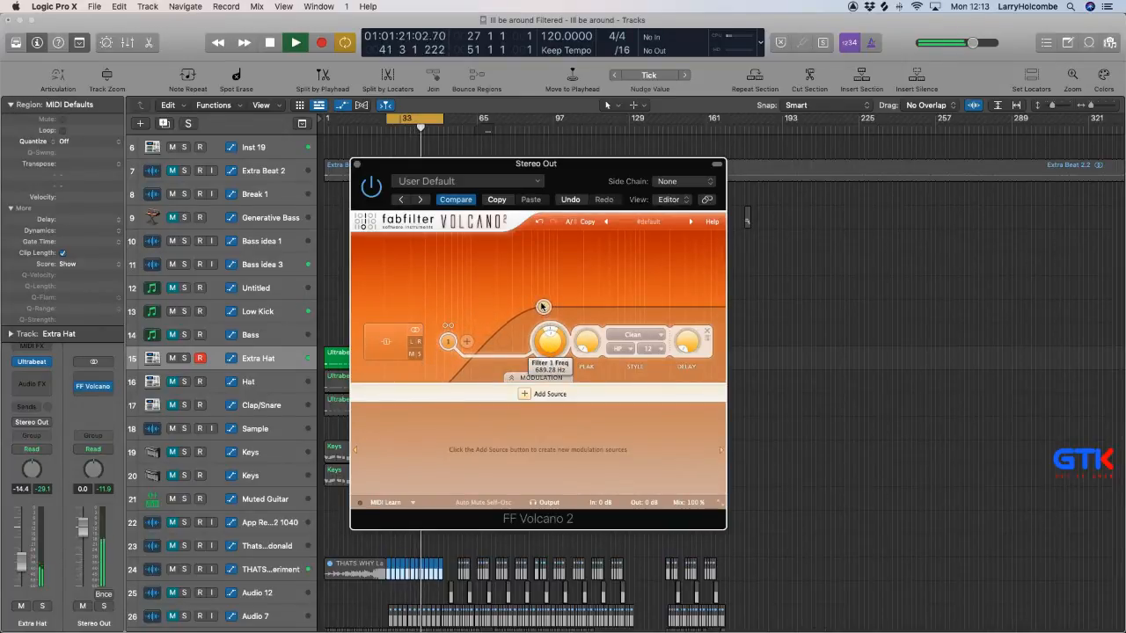
pyautogui.moveTo(540, 299); pyautogui.dragTo(504, 299)
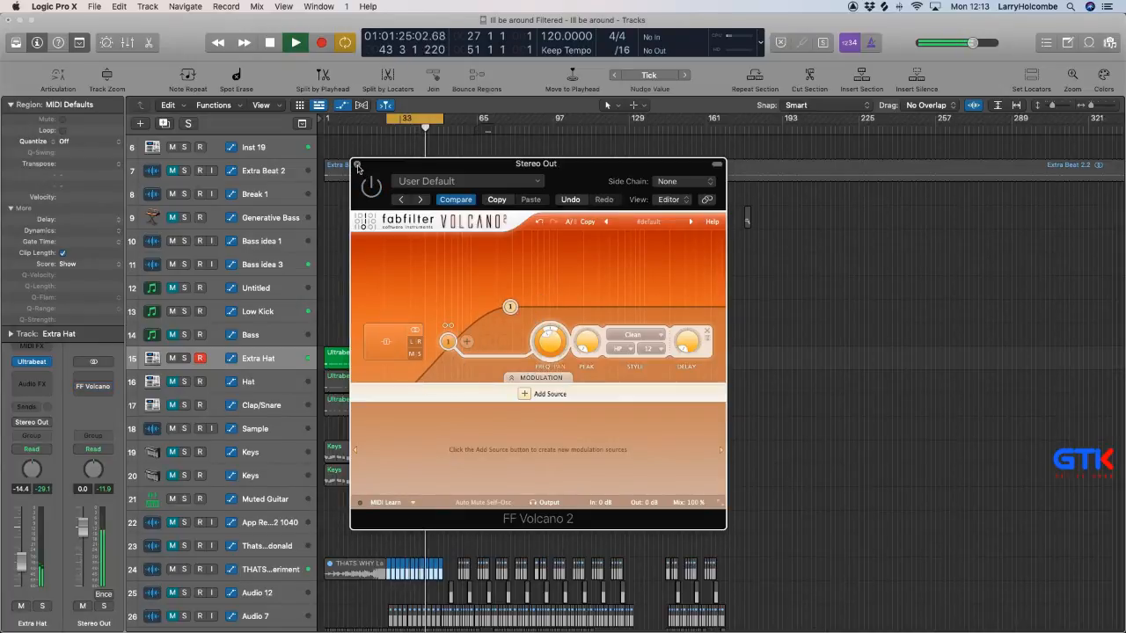
pyautogui.click(357, 165)
# Delete the Extra Hat region before bar 27 and its eight regions from bar 35 to bar 51.
pyautogui.moveTo(381, 235); pyautogui.dragTo(582, 461)
pyautogui.hscroll(-5, 576, 458)
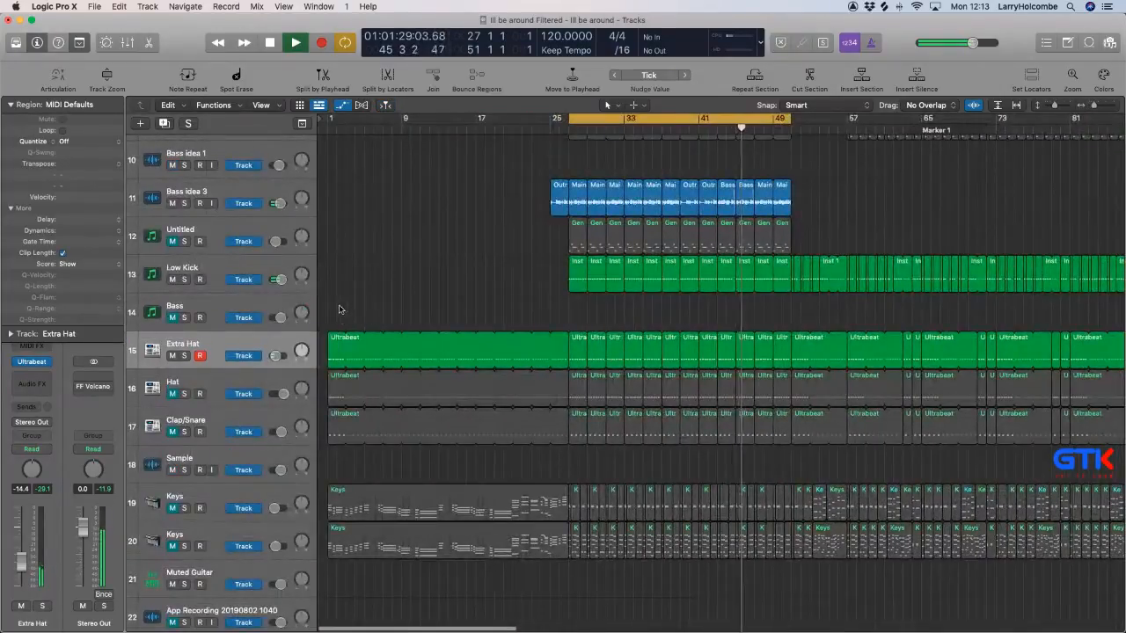
pyautogui.click(539, 366)
pyautogui.press('Delete')
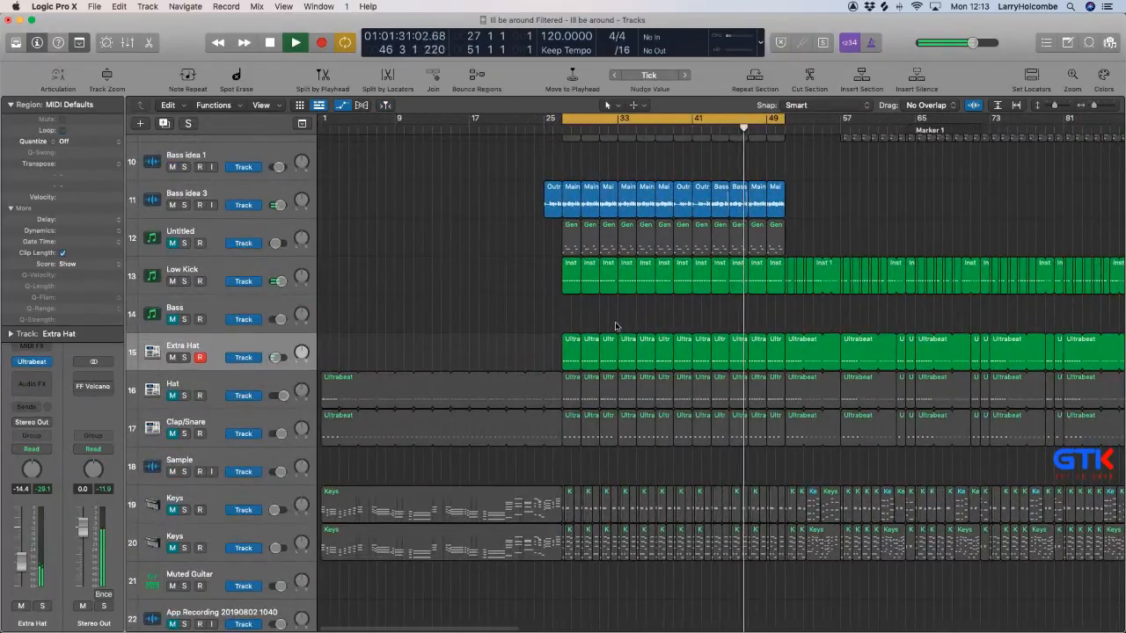
pyautogui.moveTo(643, 321); pyautogui.dragTo(778, 360)
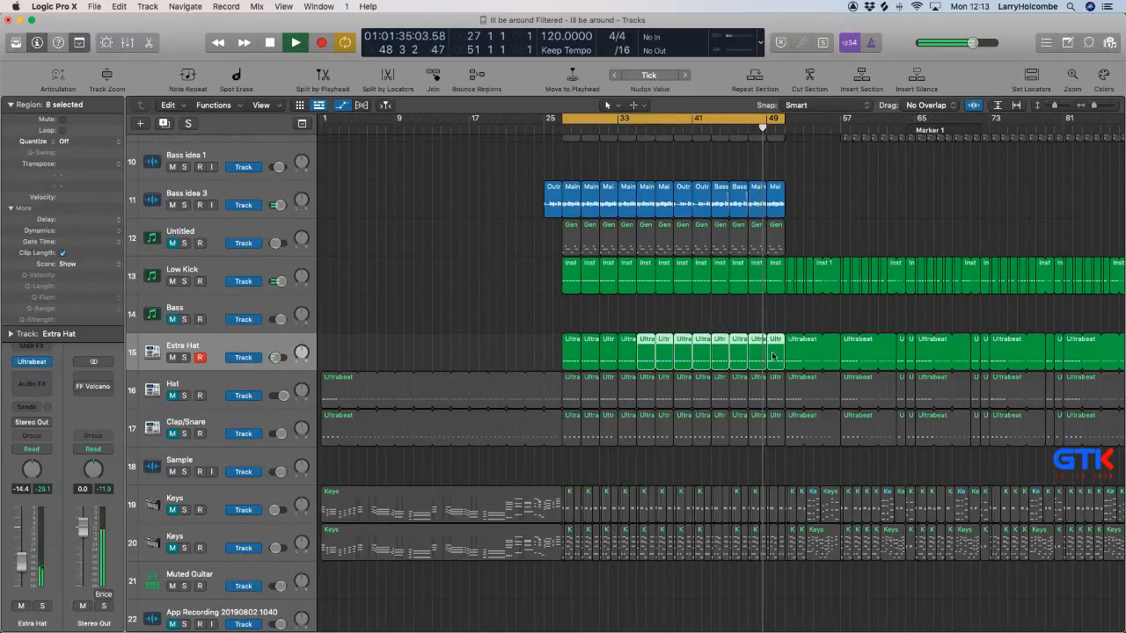
pyautogui.press('Delete')
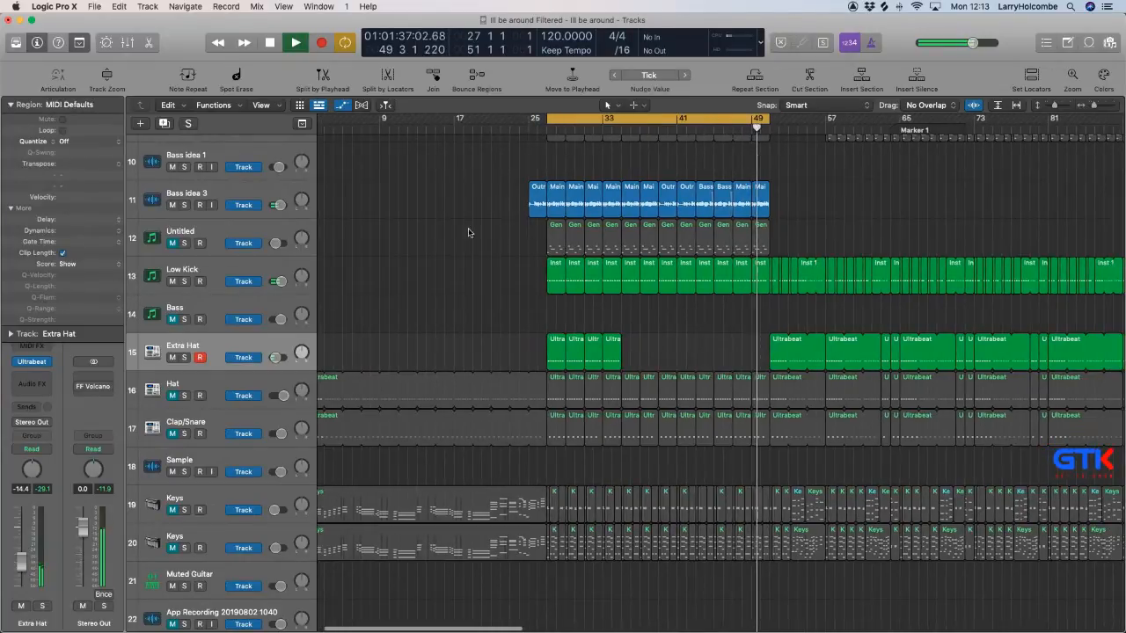
# Unmute the Hat track (track 16) and mute the Extra Hat track.
pyautogui.hscroll(1, 463, 233)
pyautogui.scroll(-1, 457, 234)
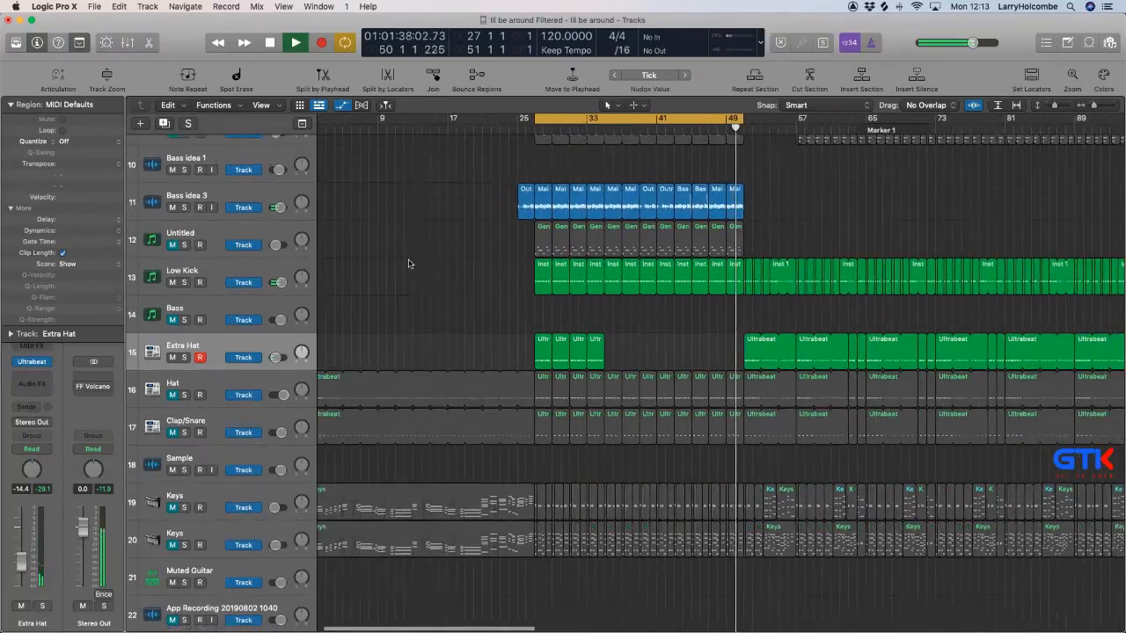
pyautogui.click(174, 396)
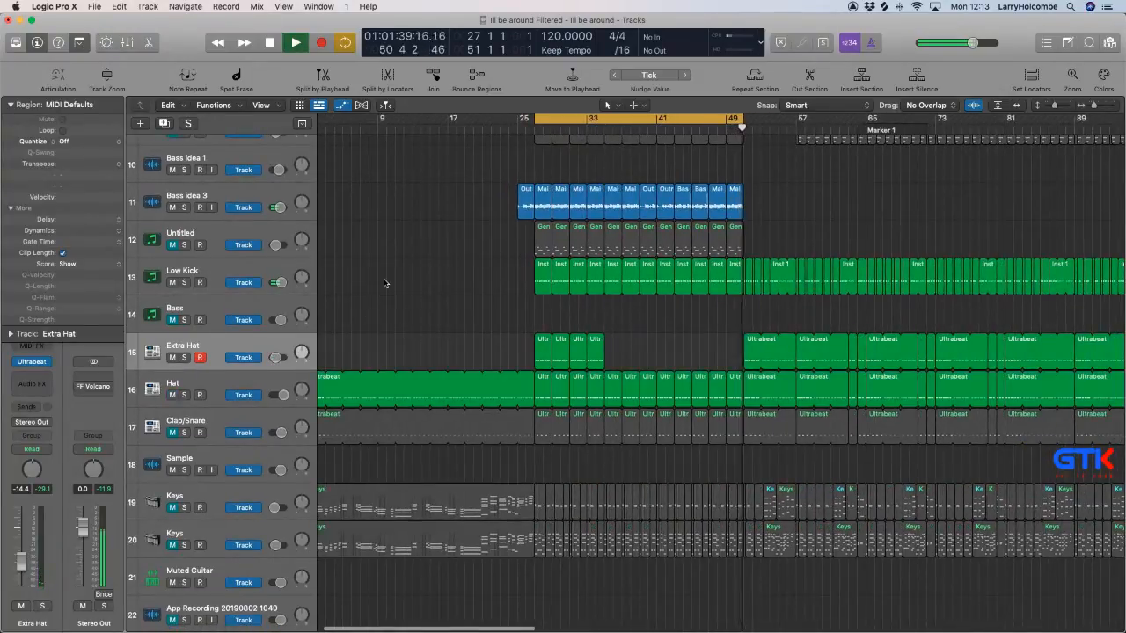
pyautogui.click(172, 357)
# Delete the Hat track's regions between bars 27 and 51, along with the track and its remaining regions.
pyautogui.click(209, 384)
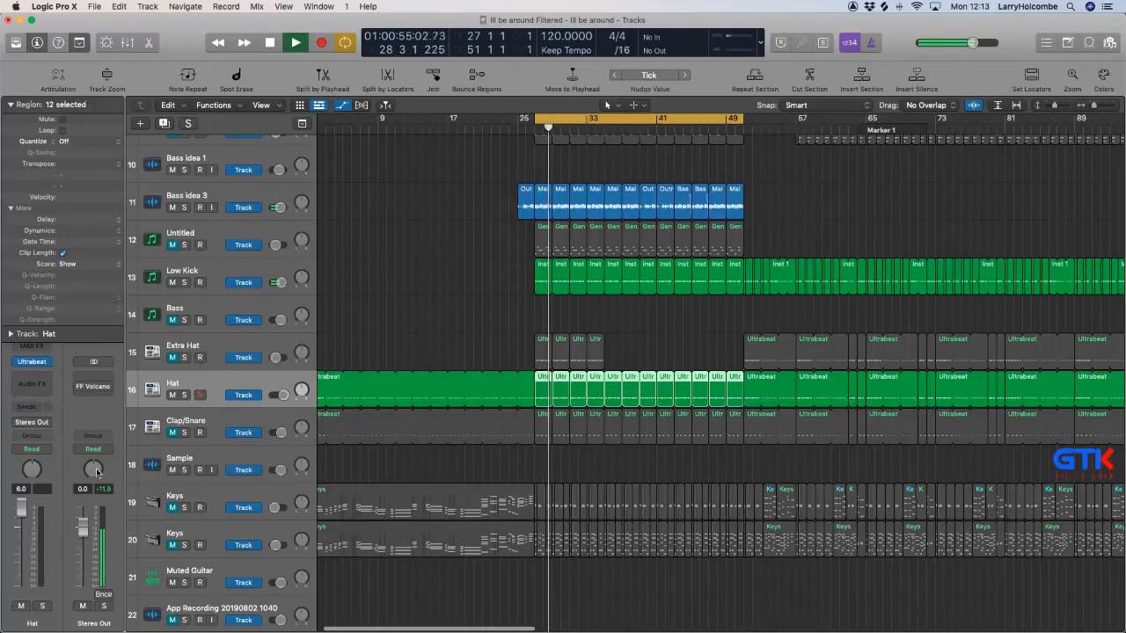
pyautogui.press('Delete')
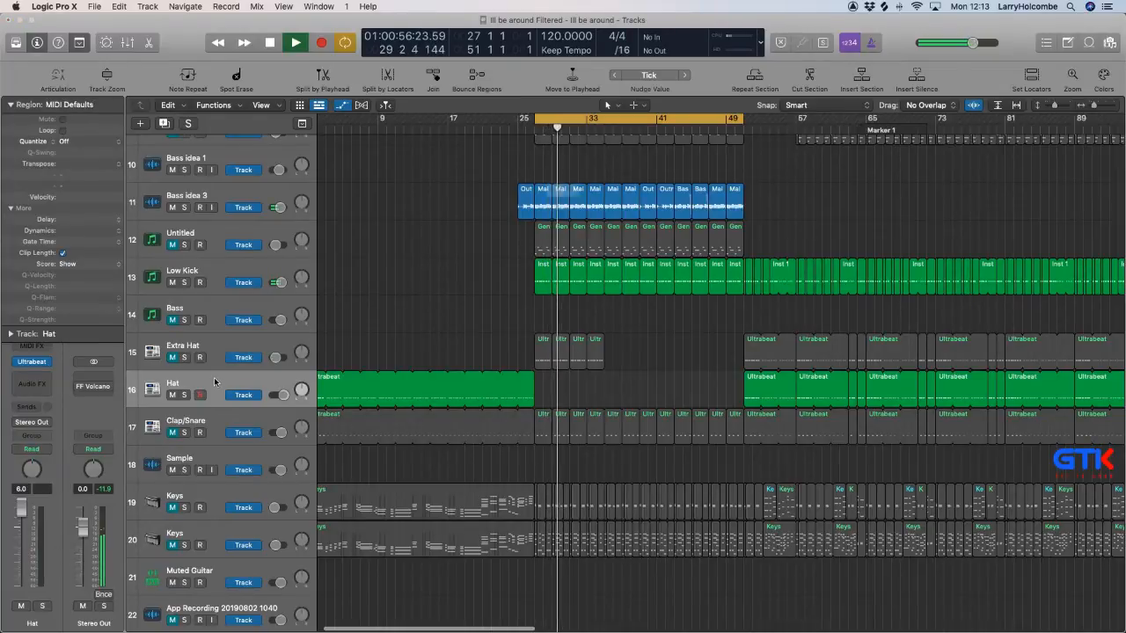
pyautogui.press('super+BackSpace')
pyautogui.press('Return')
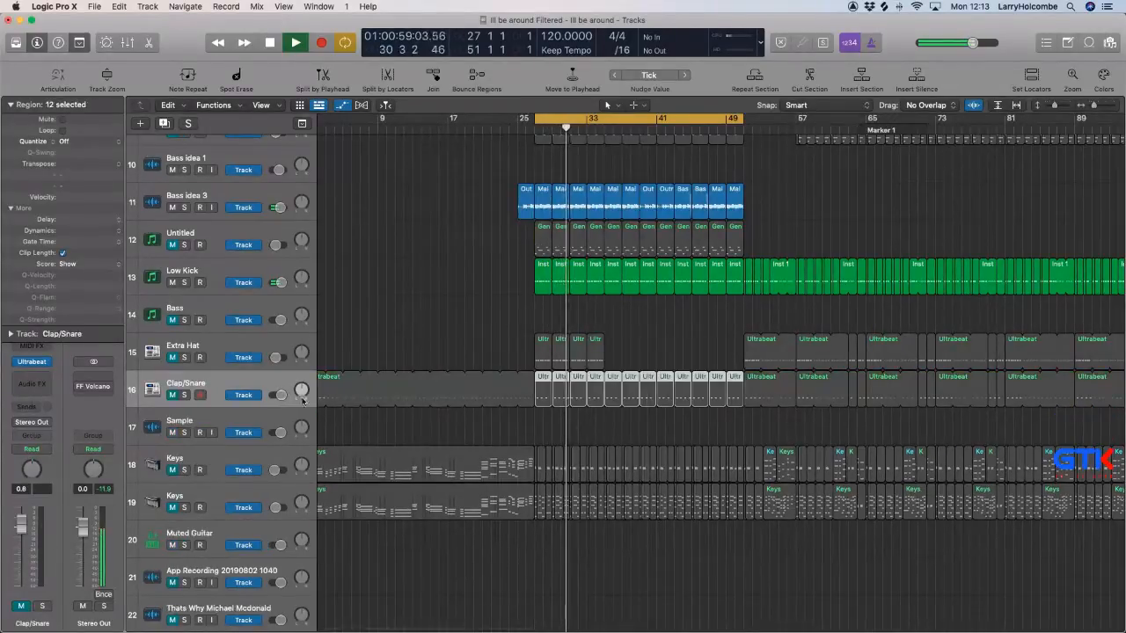
# Unmute the Clap/Snare track, audition it soloed, and lower its volume to -2.7 dB.
pyautogui.click(173, 395)
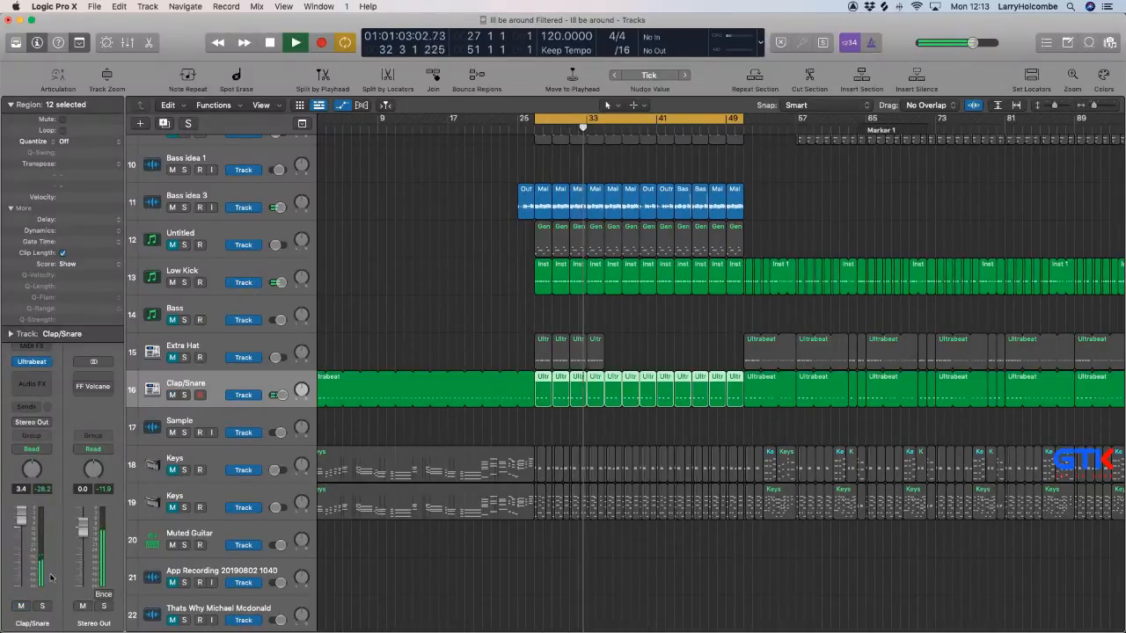
pyautogui.click(42, 606)
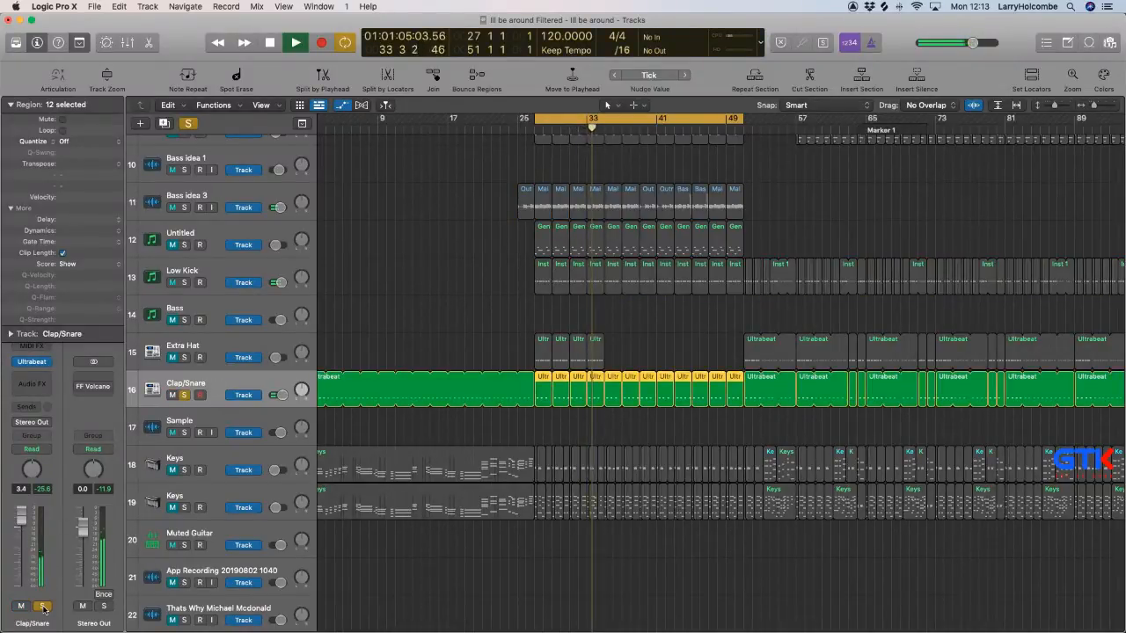
pyautogui.click(42, 606)
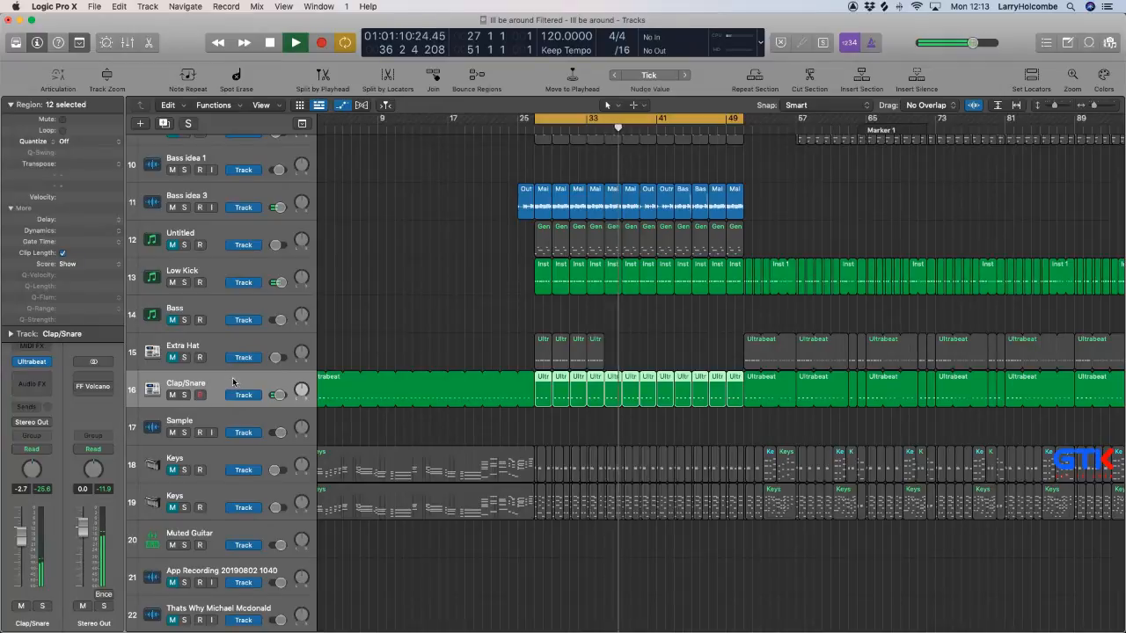
# Delete the Clap/Snare track's selected regions and the track with its remaining regions.
pyautogui.press('BackSpace')
pyautogui.press('super+BackSpace')
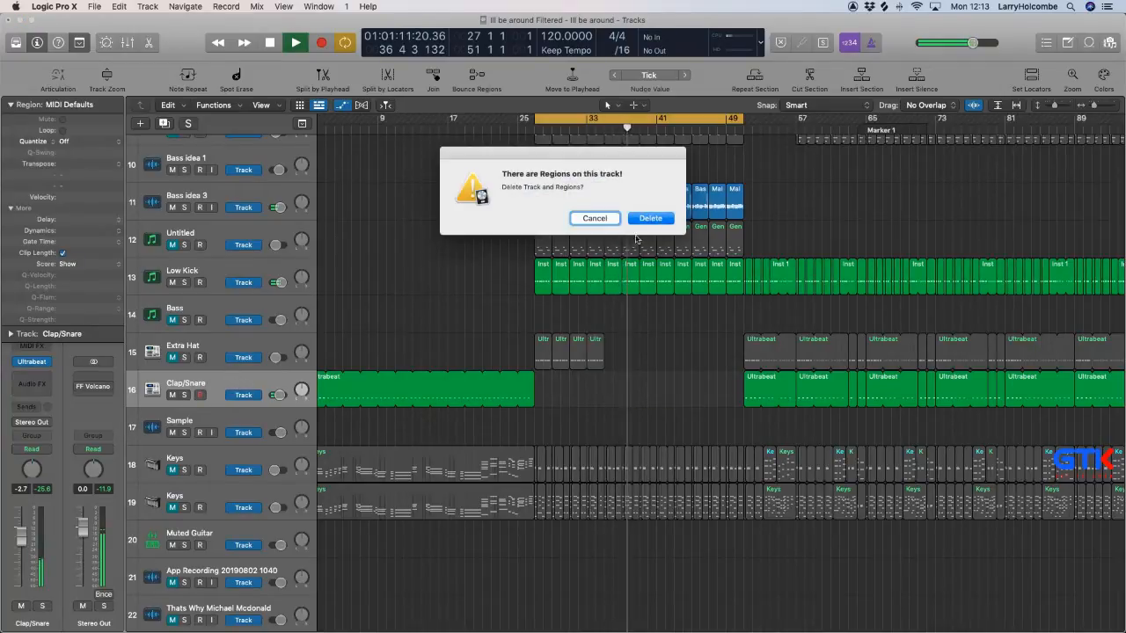
pyautogui.click(649, 219)
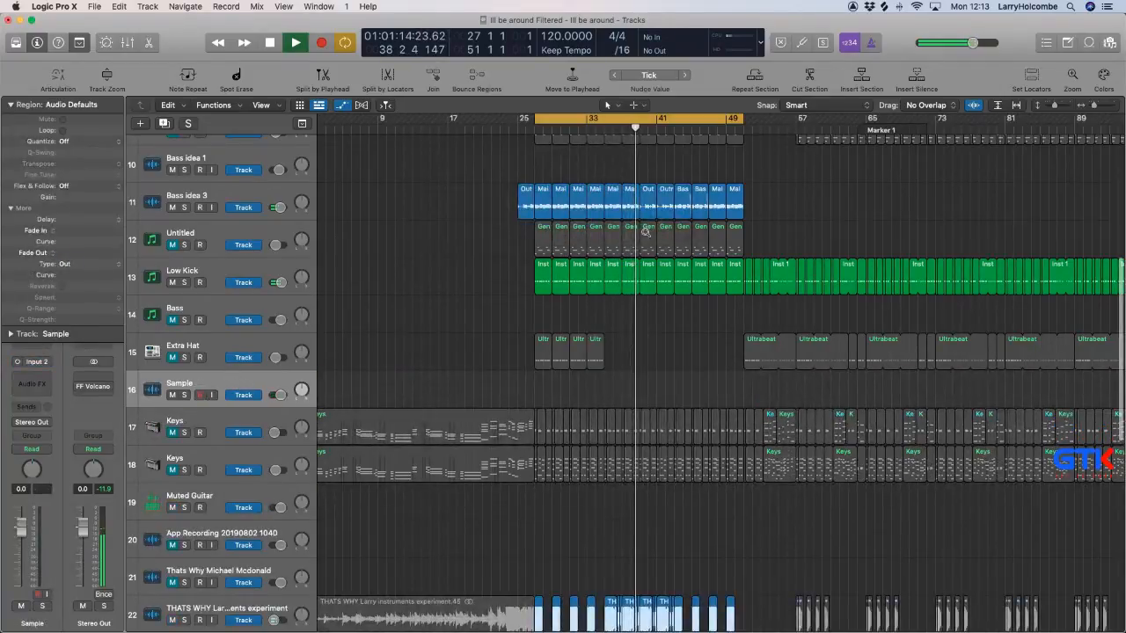
# Open the Stereo Out's FF Volcano 2 and move its window clear of the bar 27 to 51 section.
pyautogui.scroll(-5, 644, 232)
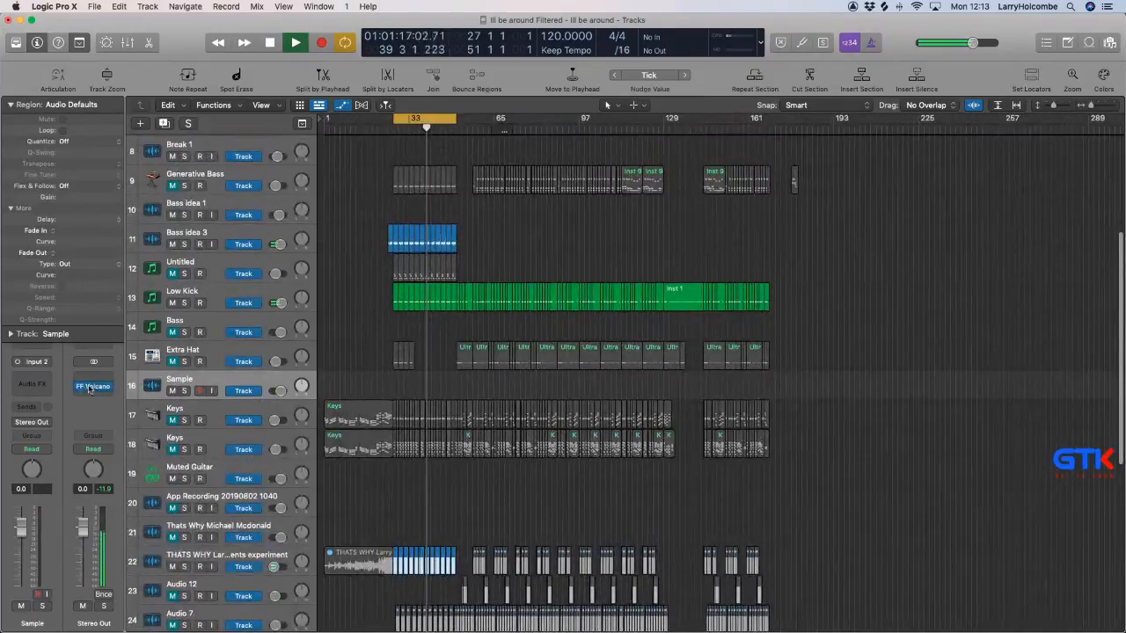
pyautogui.click(97, 387)
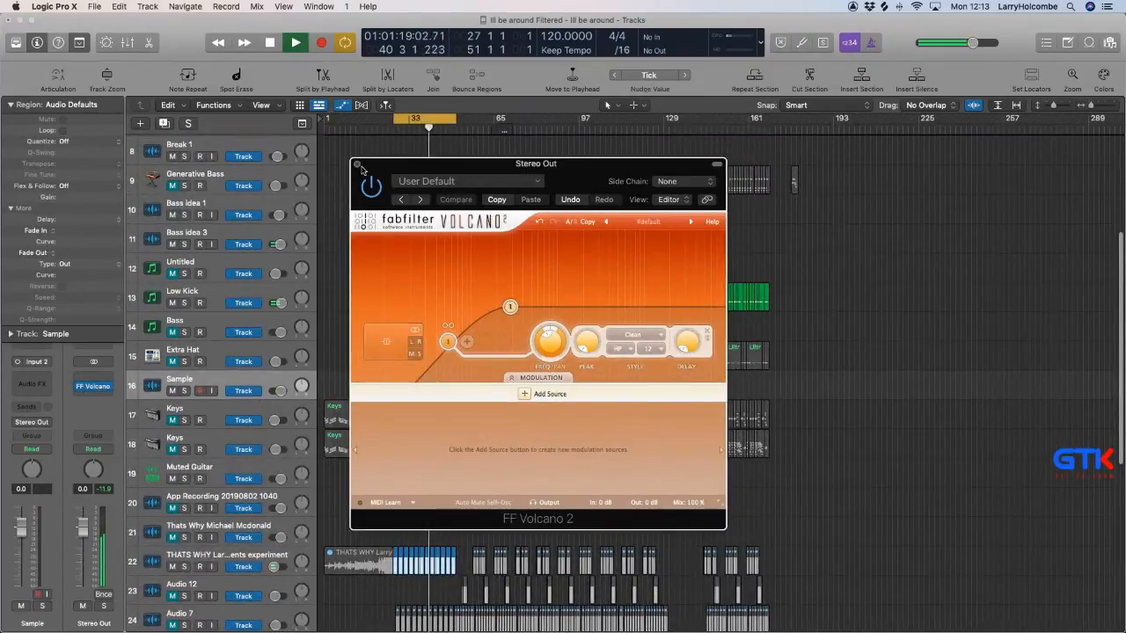
pyautogui.moveTo(360, 167); pyautogui.dragTo(675, 220)
# Hide the automation and mute the two Outro regions at bars 39 to 43 on the Bass idea 3 track.
pyautogui.scroll(4, 453, 265)
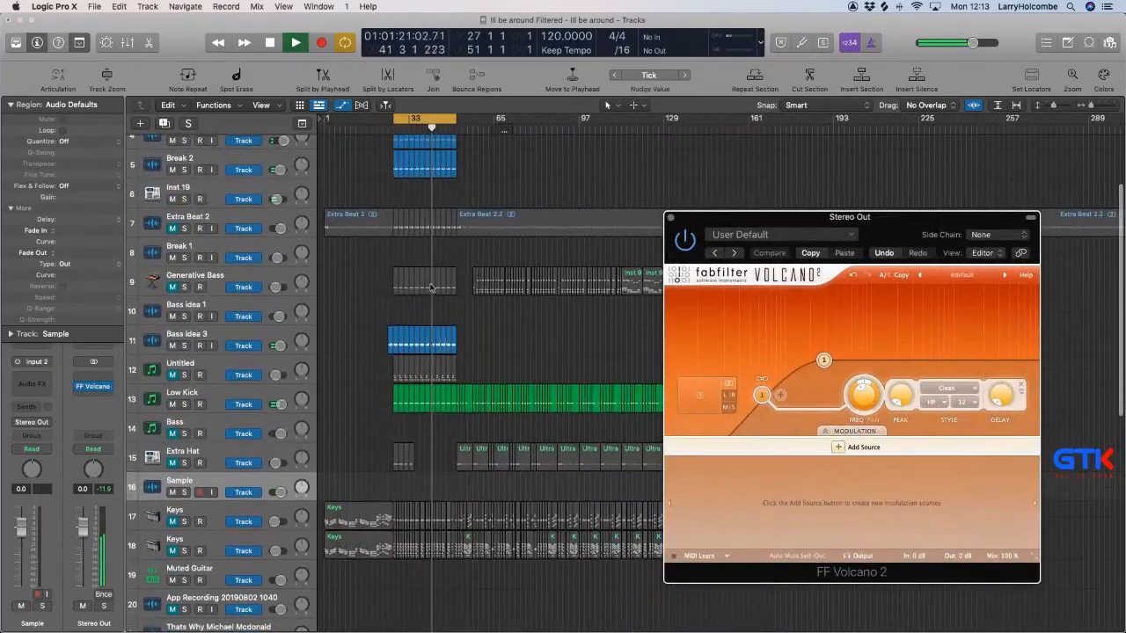
pyautogui.moveTo(393, 267); pyautogui.dragTo(528, 393)
pyautogui.press('a')
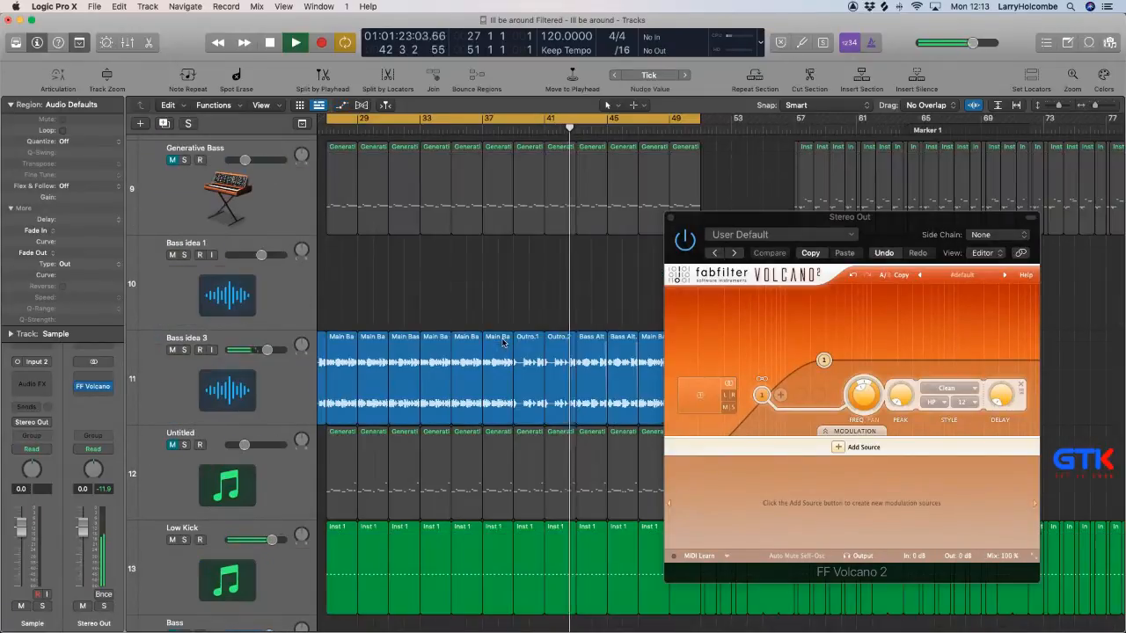
pyautogui.moveTo(524, 306); pyautogui.dragTo(555, 351)
pyautogui.hscroll(1, 554, 351)
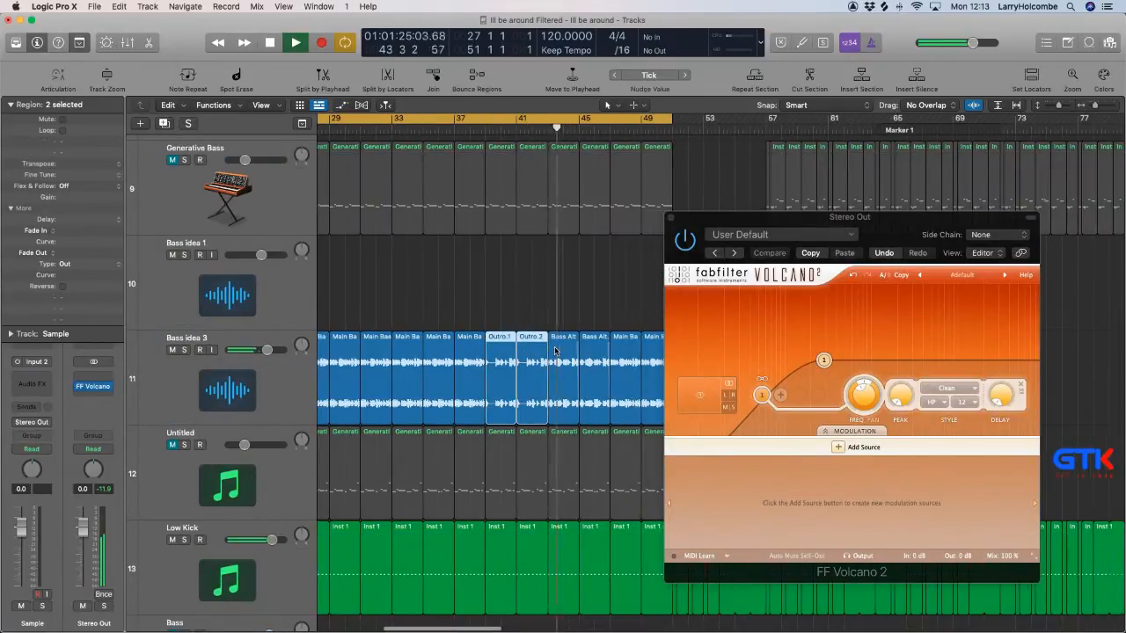
pyautogui.scroll(-1, 555, 350)
pyautogui.moveTo(502, 304); pyautogui.dragTo(530, 351)
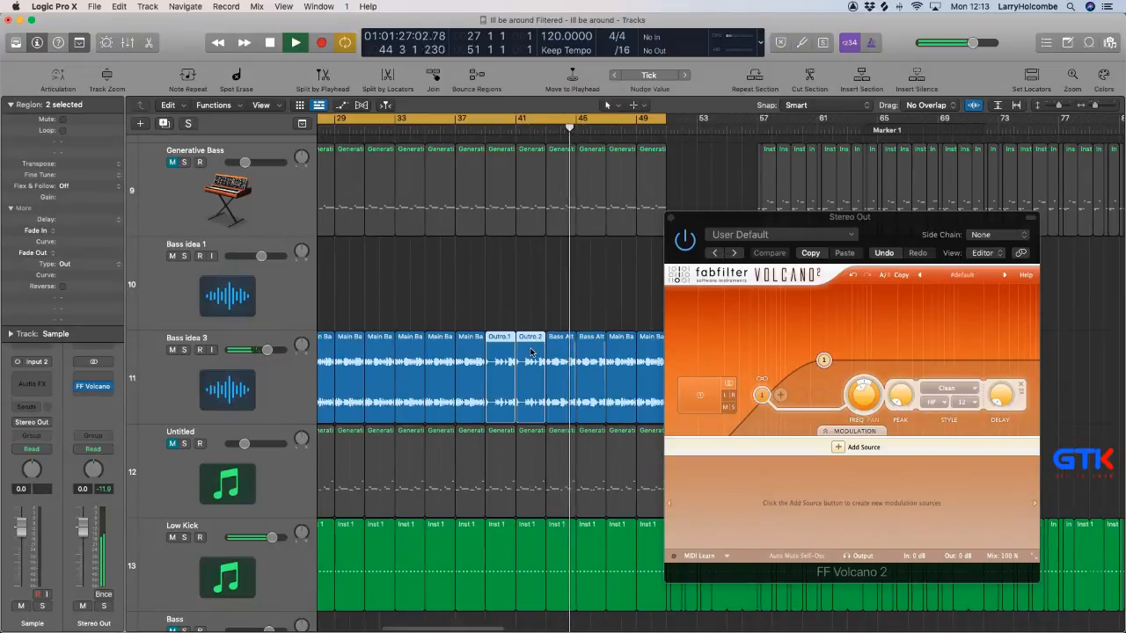
pyautogui.hotkey('ctrl', 'm')
# Move the two Bass Alt regions on the Bass idea 3 track from bar 43 to bar 51.
pyautogui.scroll(-2, 418, 339)
pyautogui.hscroll(2, 422, 338)
pyautogui.click(432, 349)
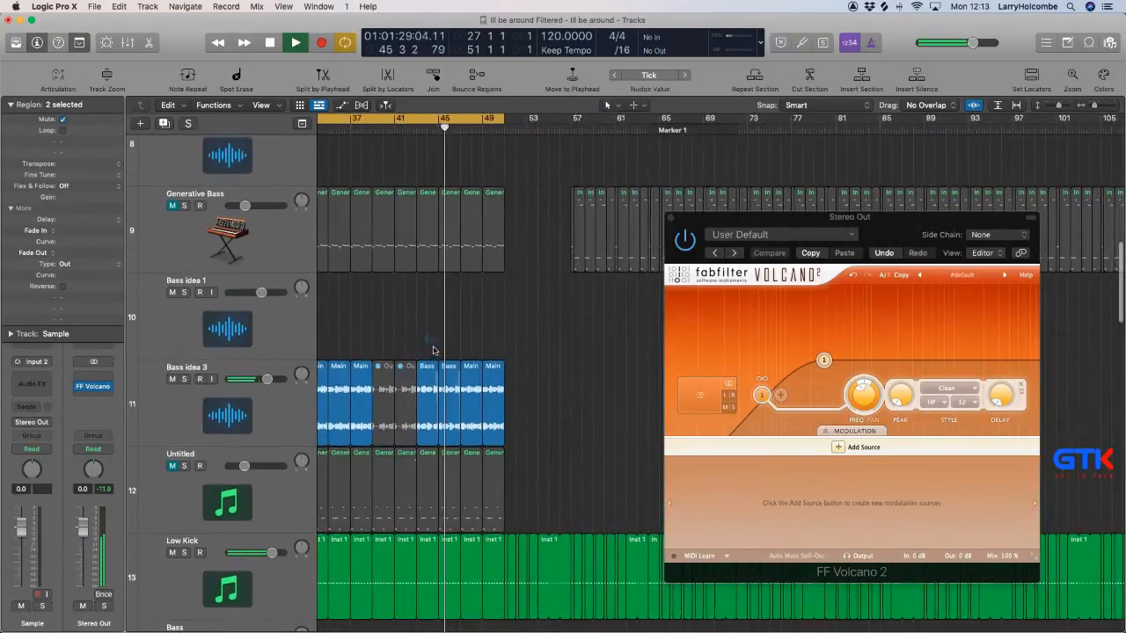
pyautogui.moveTo(427, 369); pyautogui.dragTo(516, 378)
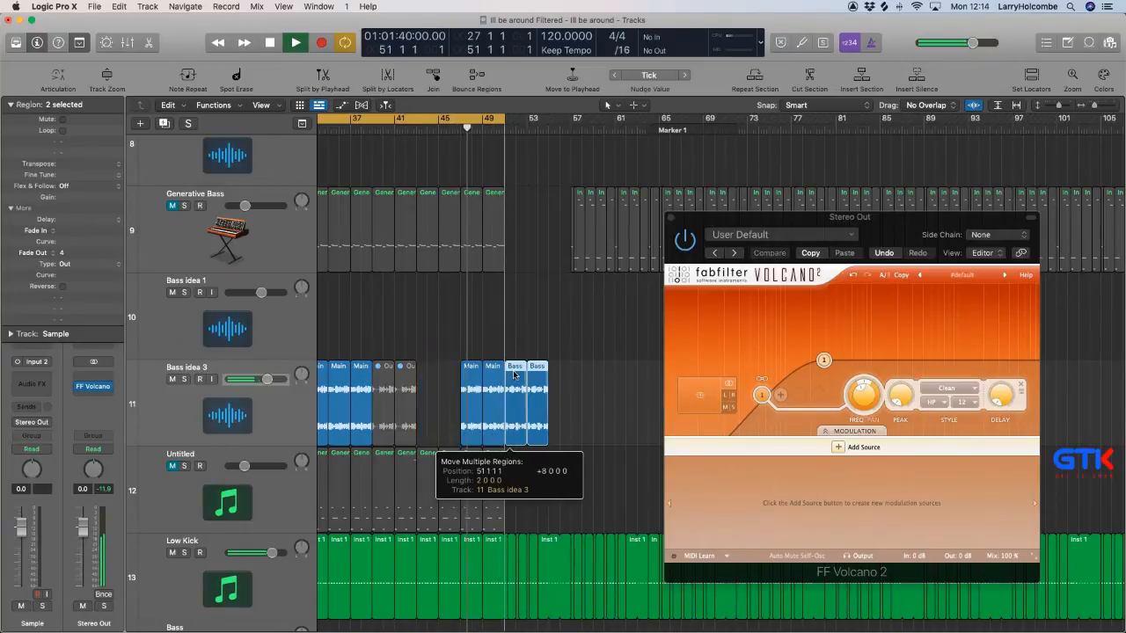
# Stop playback and move the last four regions on the Bass idea 3 track to bar 43, directly after the muted regions.
pyautogui.press('space')
pyautogui.moveTo(458, 337); pyautogui.dragTo(545, 390)
pyautogui.moveTo(474, 378); pyautogui.dragTo(429, 376)
pyautogui.keyDown('ctrl'); pyautogui.keyDown('alt'); pyautogui.click(429, 375); pyautogui.keyUp('alt'); pyautogui.keyUp('ctrl')
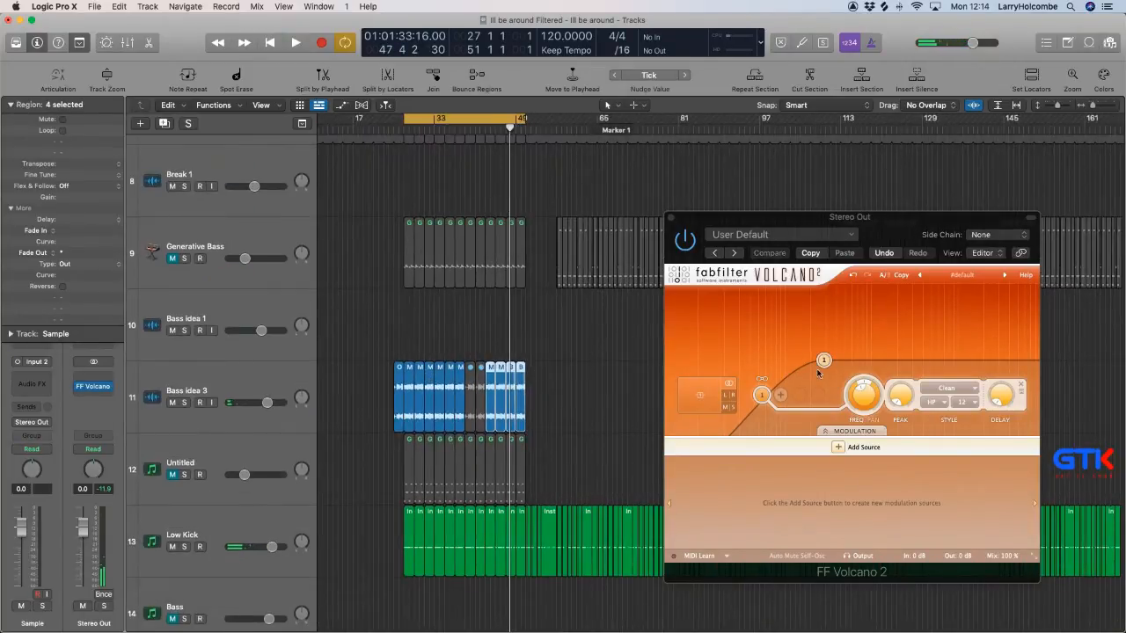
# Turn off cycle mode, start playback from bar 23, and lower the Stereo Out FF Volcano 2's Mix to 0 %.
pyautogui.moveTo(852, 394); pyautogui.dragTo(865, 505)
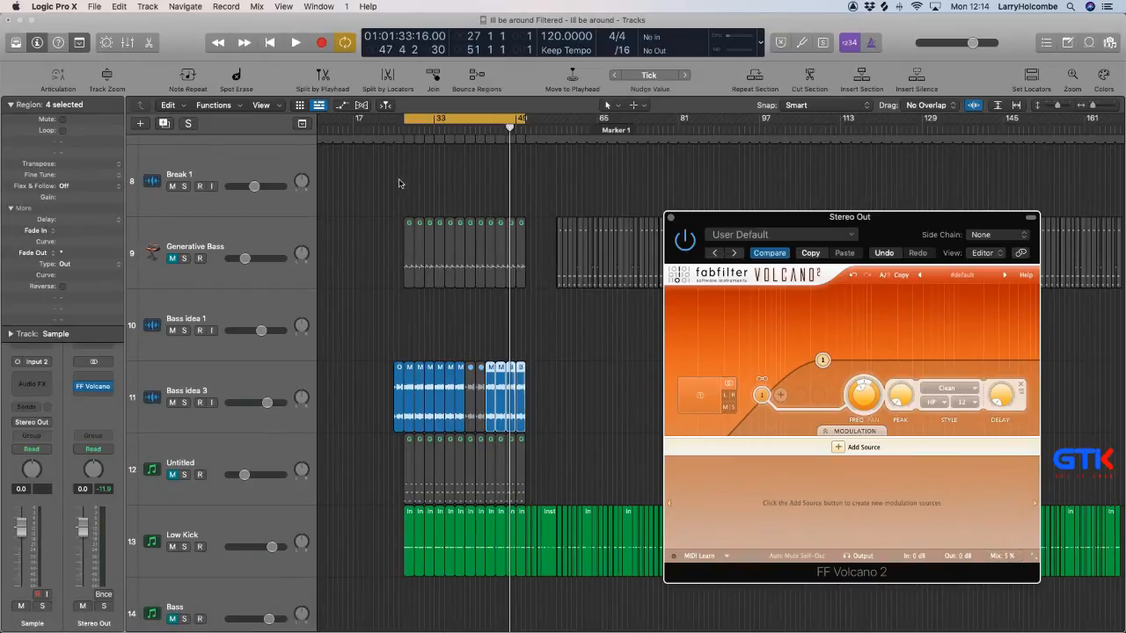
pyautogui.click(433, 122)
pyautogui.click(387, 130)
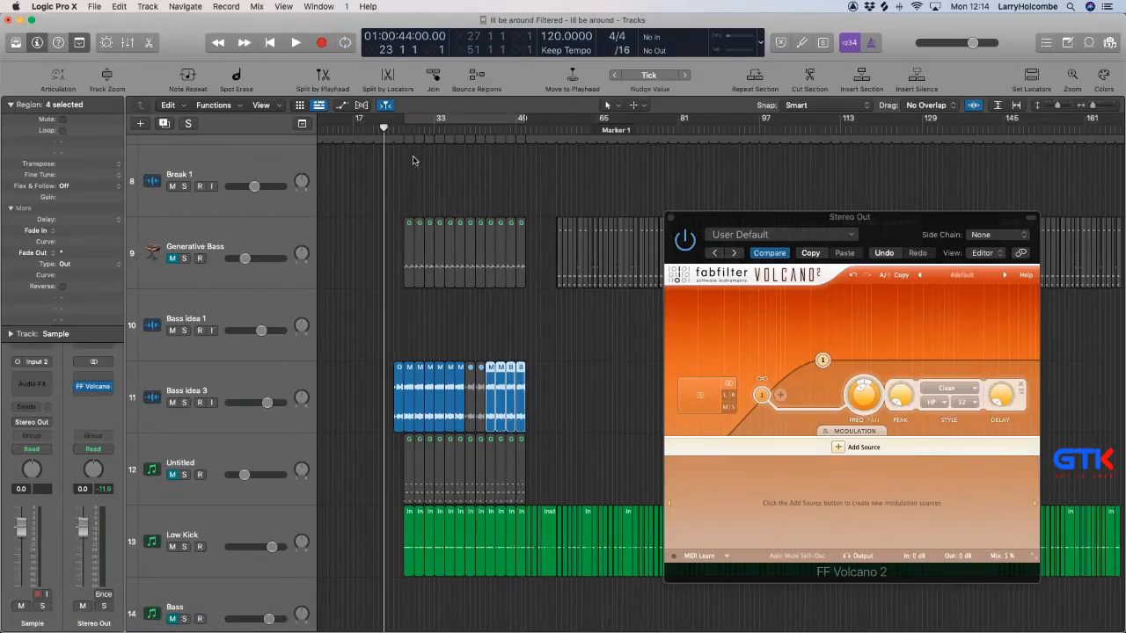
pyautogui.moveTo(77, 388)
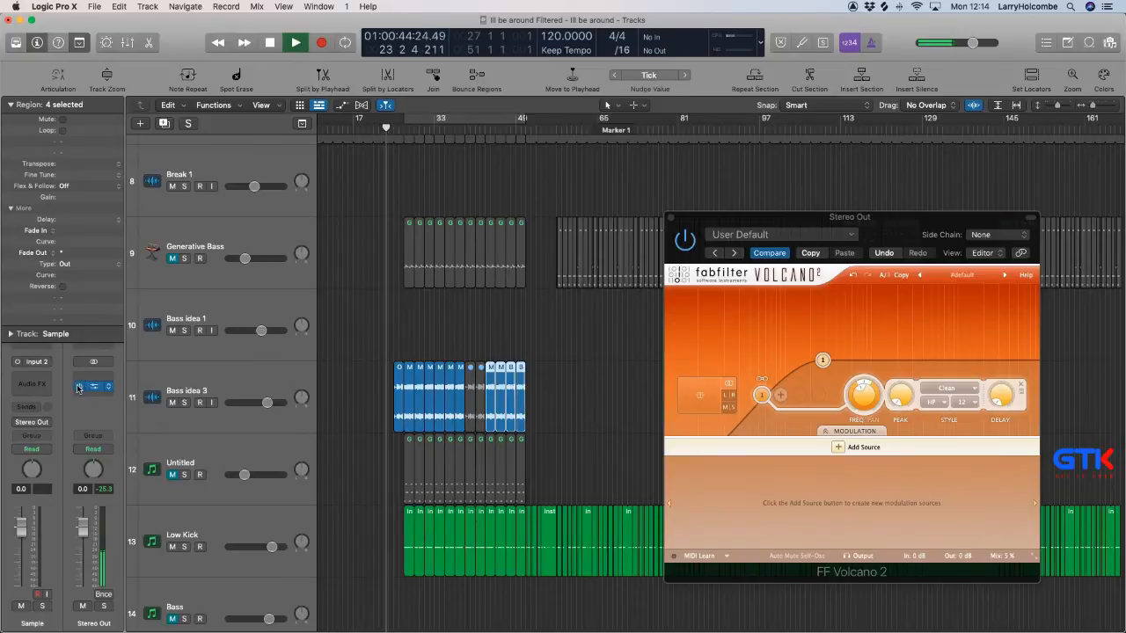
pyautogui.moveTo(1007, 555)
pyautogui.moveTo(1007, 555); pyautogui.dragTo(1013, 623)
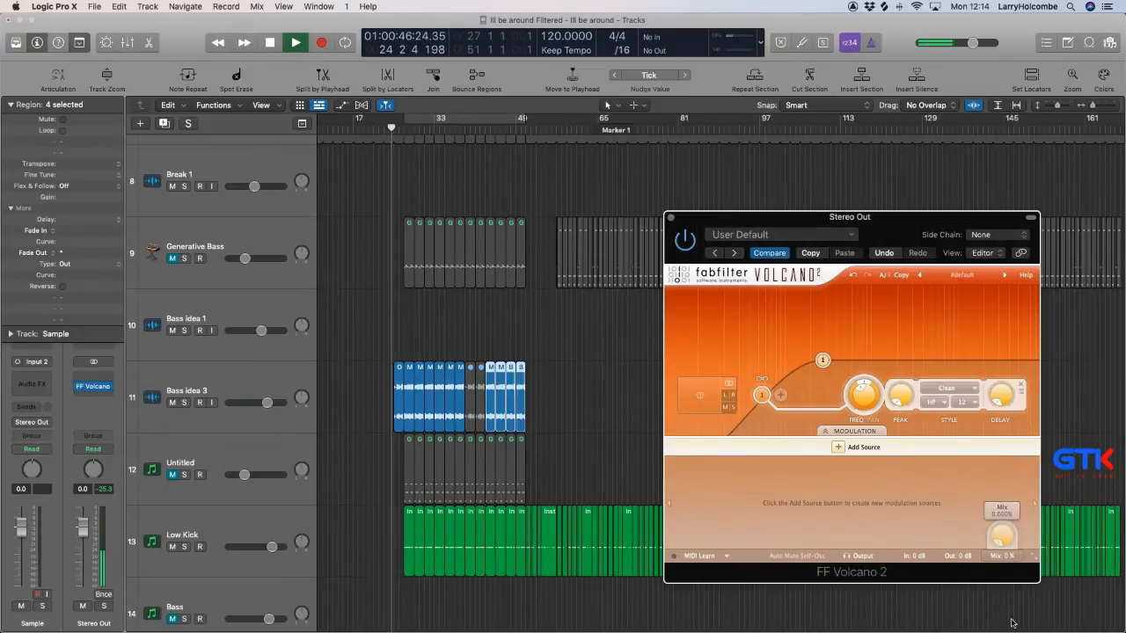
# Set the Stereo Out's automation mode to Latch and move the FF Volcano 2 window higher over the arrangement, keeping its Mix control within reach.
pyautogui.click(94, 449)
pyautogui.click(101, 472)
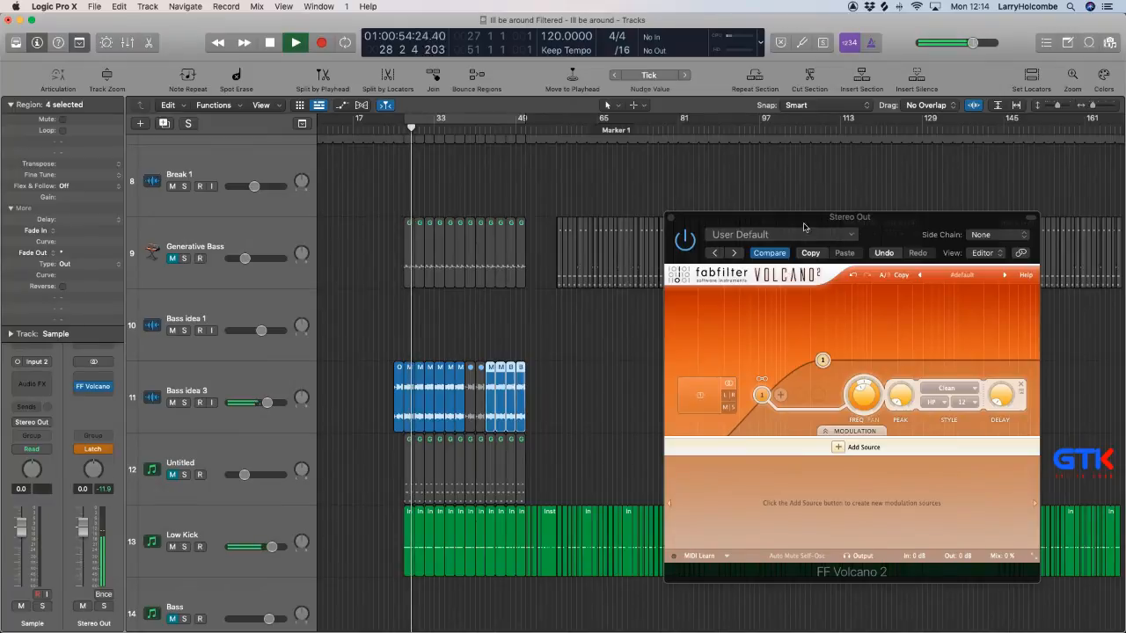
pyautogui.moveTo(800, 224); pyautogui.dragTo(684, 134)
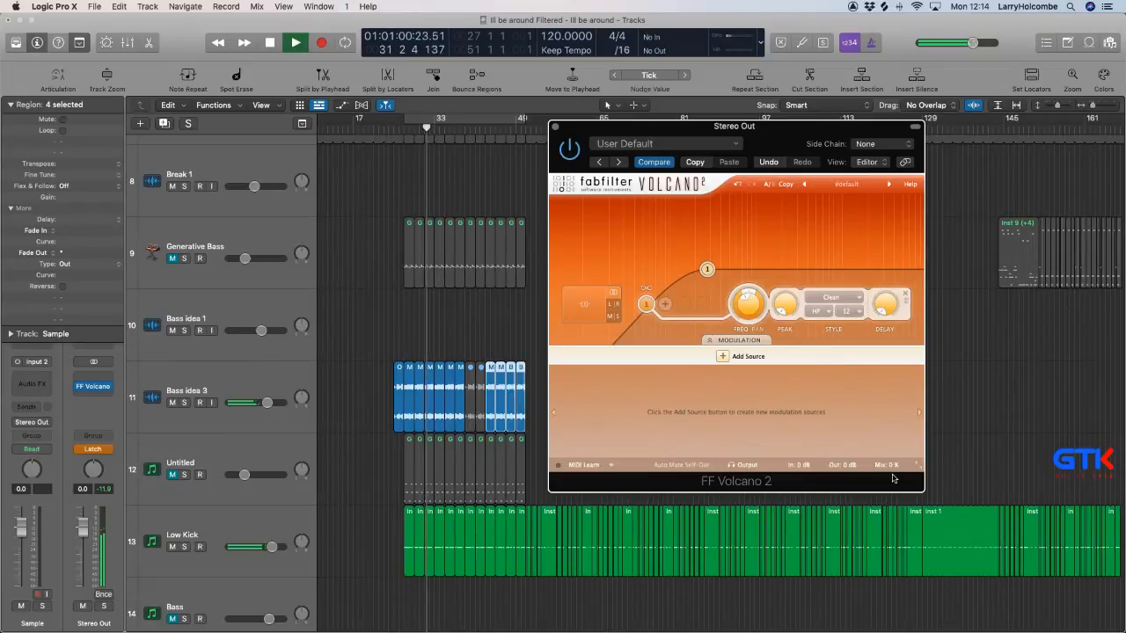
pyautogui.moveTo(894, 467)
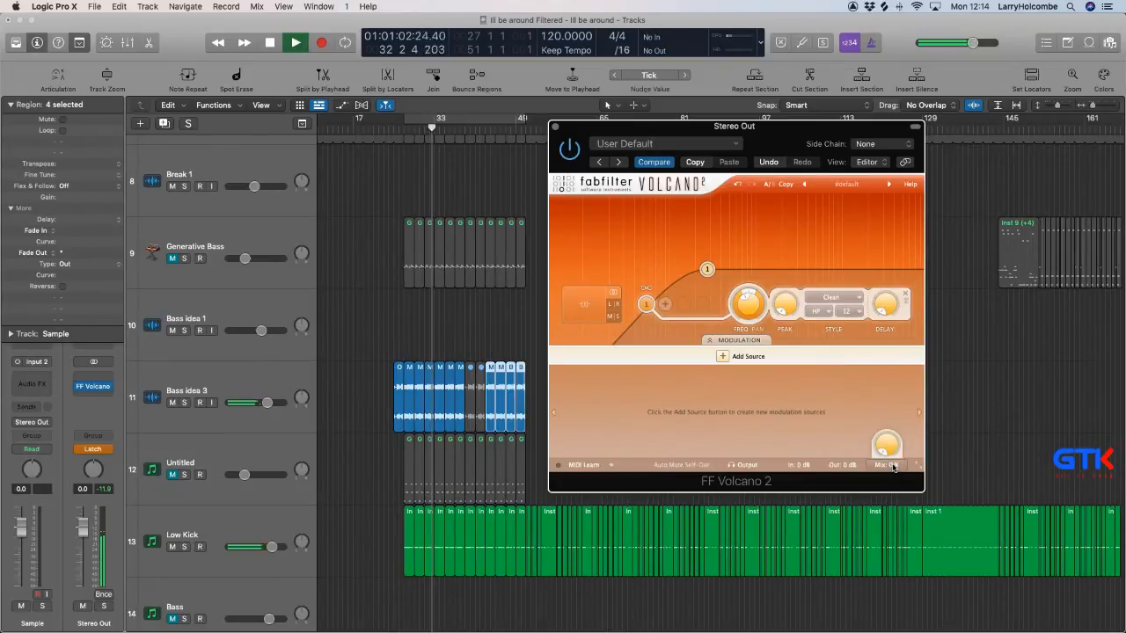
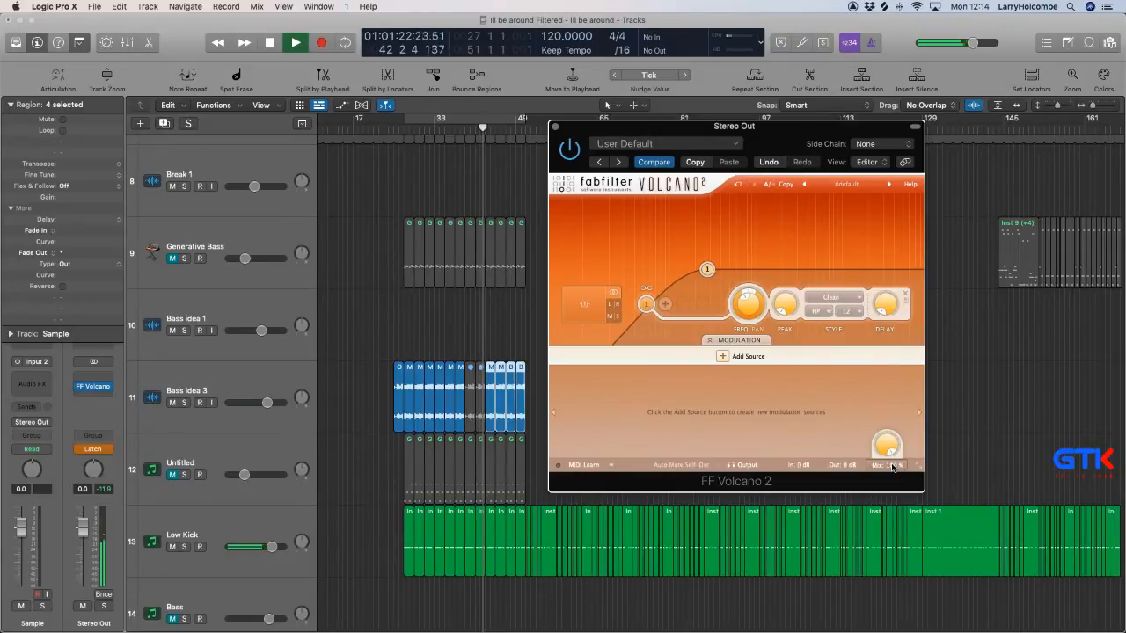
# Set the FabFilter Volcano 2 mix on the Stereo Out to 0 % and close the plug-in window.
pyautogui.moveTo(892, 467); pyautogui.dragTo(852, 631)
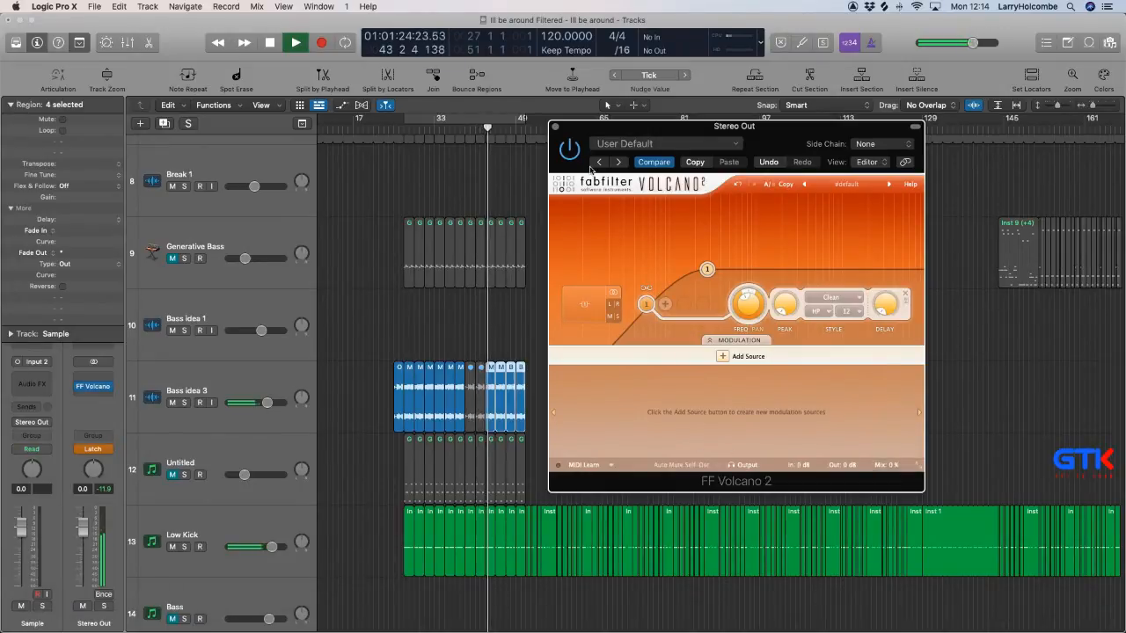
pyautogui.click(555, 127)
pyautogui.click(420, 172)
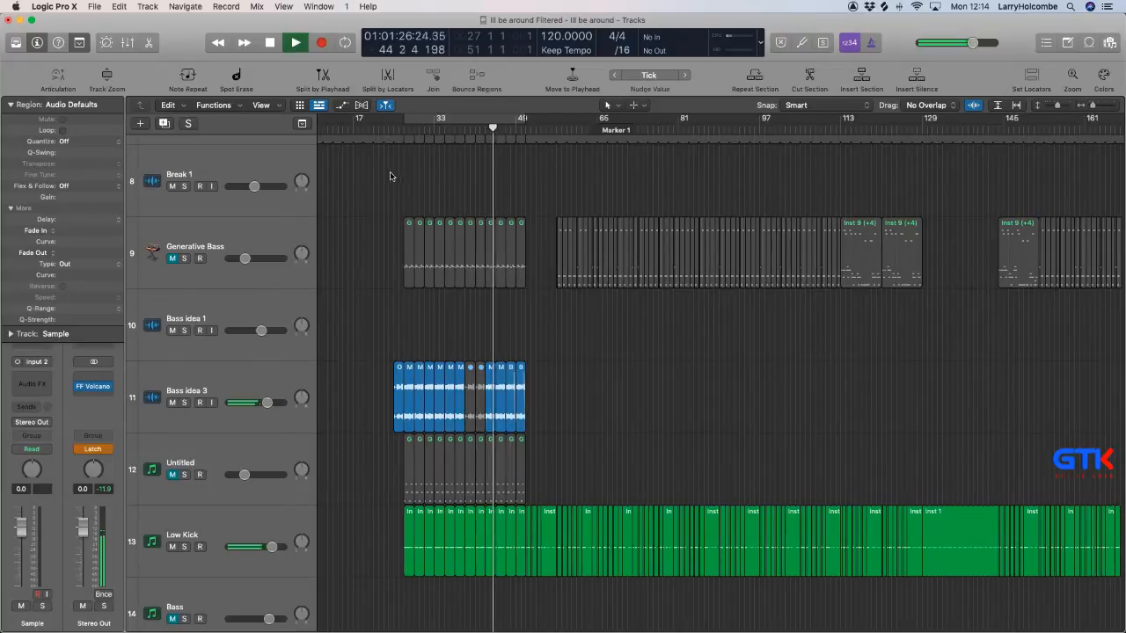
# Set the Stereo Out channel's automation mode to Read.
pyautogui.scroll(-2, 387, 176)
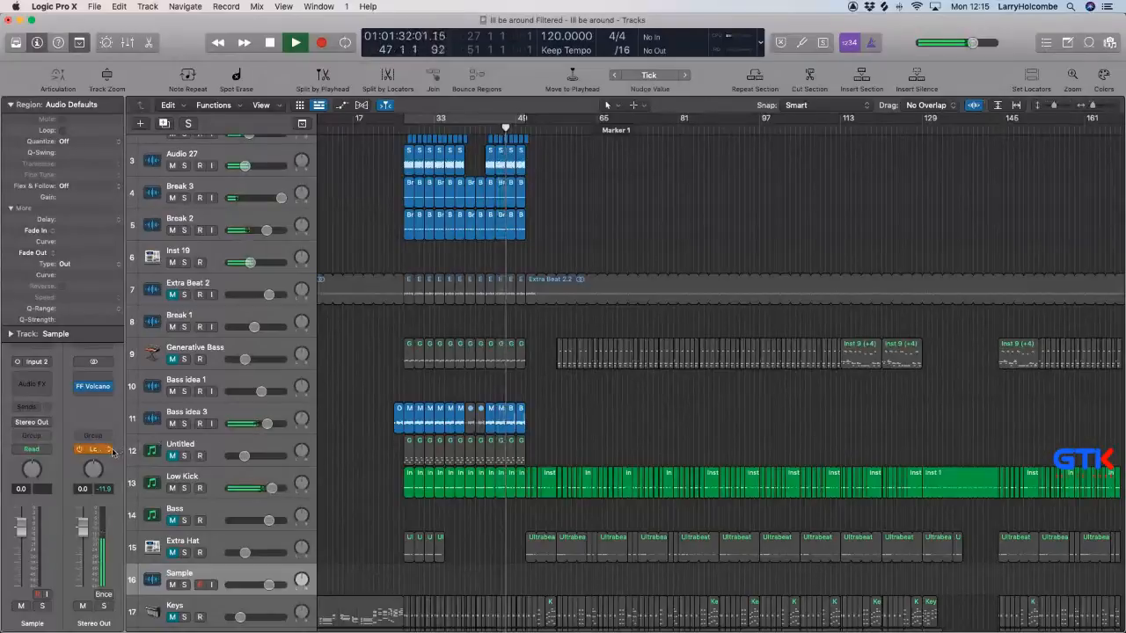
pyautogui.click(107, 450)
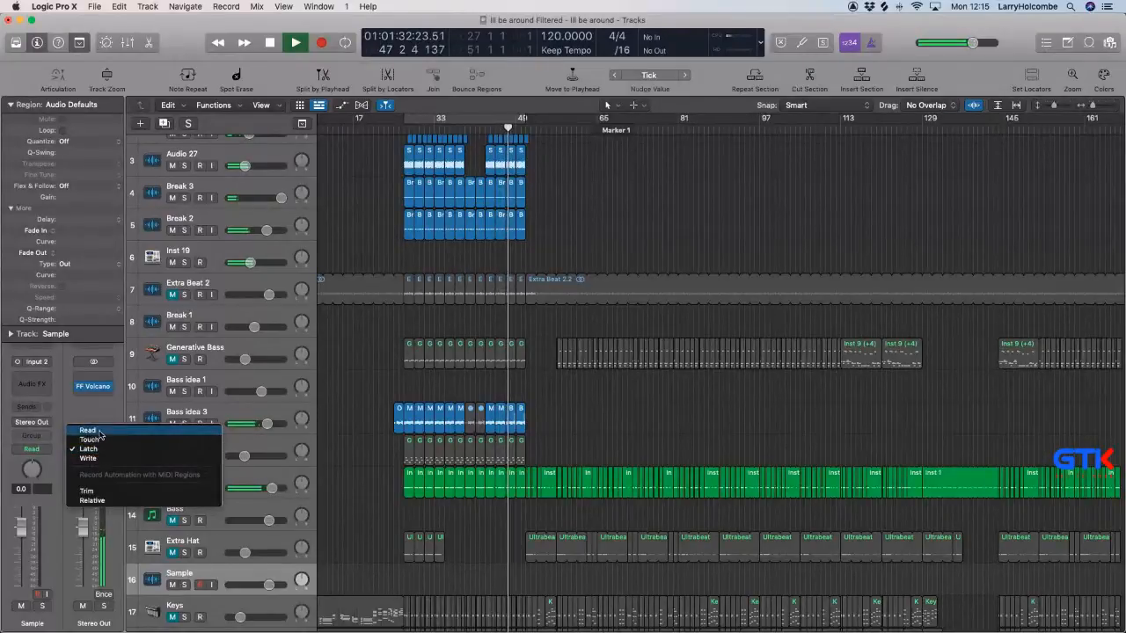
pyautogui.click(87, 430)
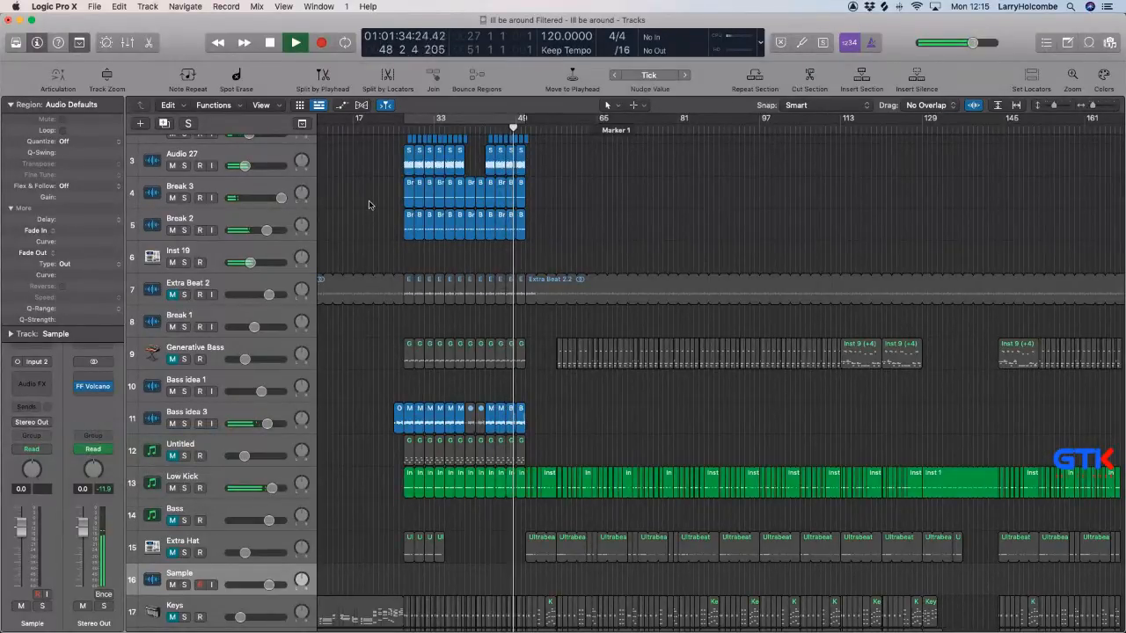
# Turn on cycle playback for the range from bar 27 to bar 51.
pyautogui.press('super+Up')
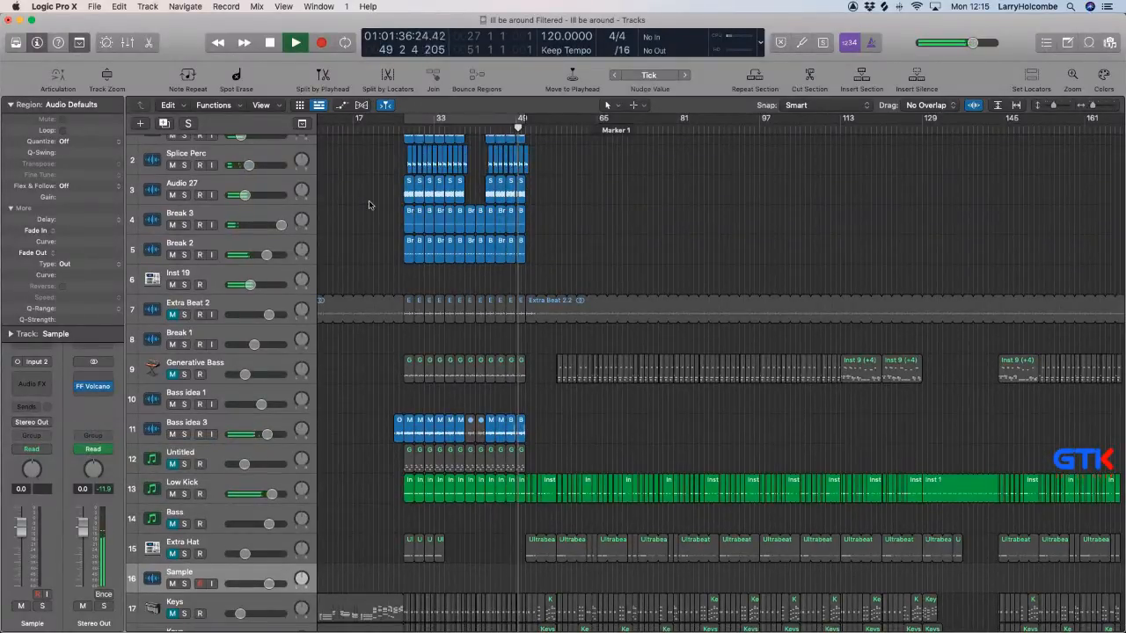
pyautogui.click(428, 116)
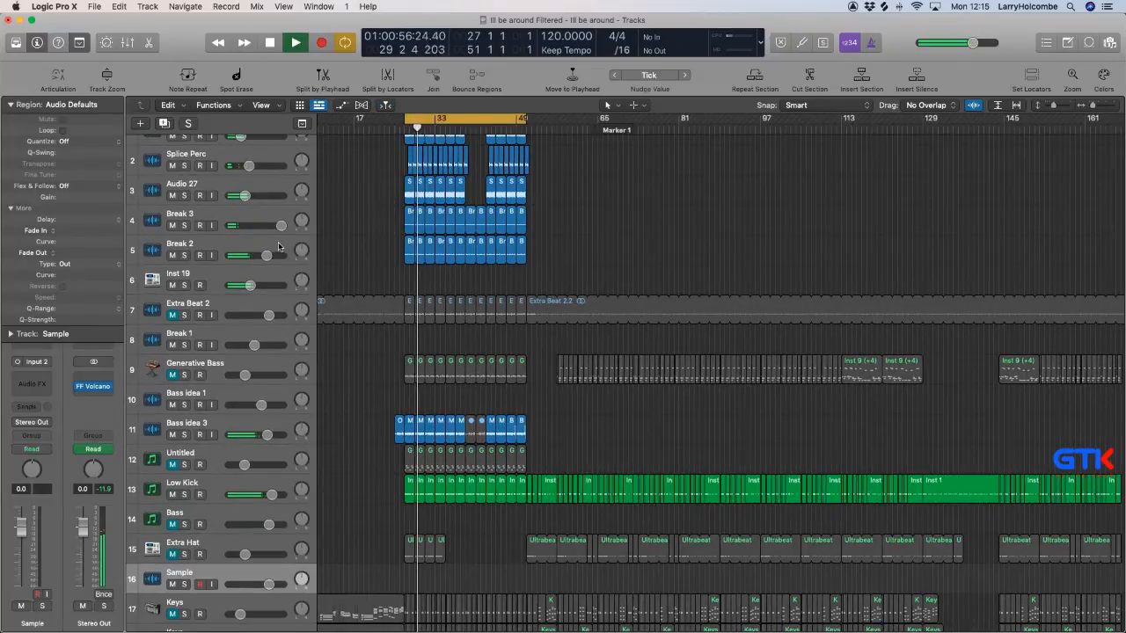
# Open Ultrabeat on the Inst 19 track, place its Kick 1 sequencer pattern as a region at bar 27, and close the instrument.
pyautogui.click(233, 276)
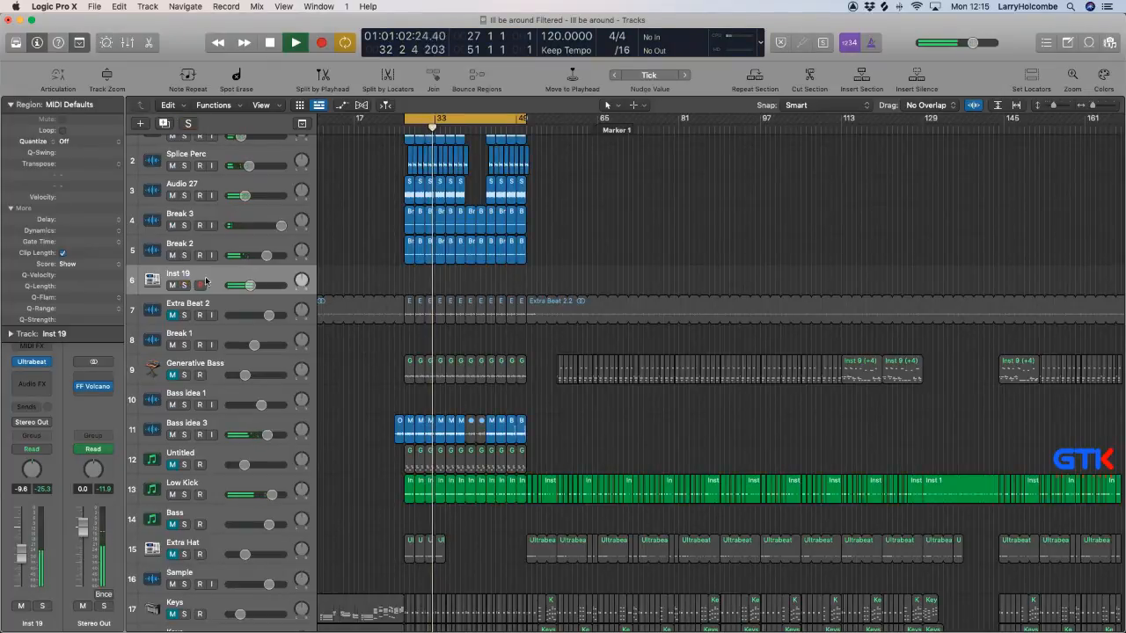
pyautogui.click(33, 363)
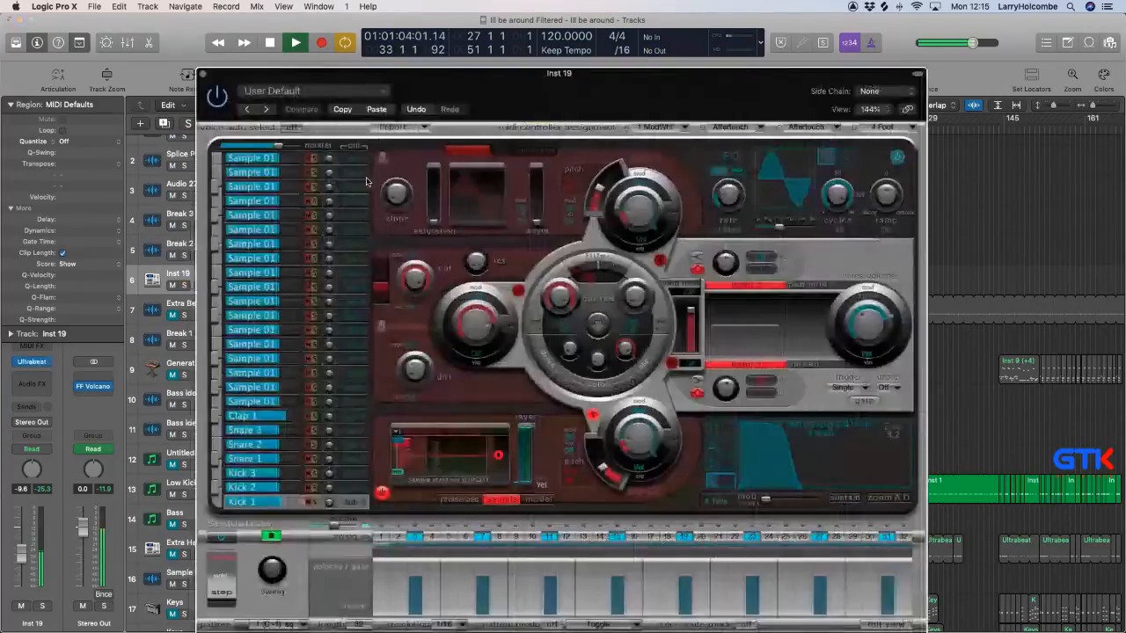
pyautogui.moveTo(340, 77); pyautogui.dragTo(791, 33)
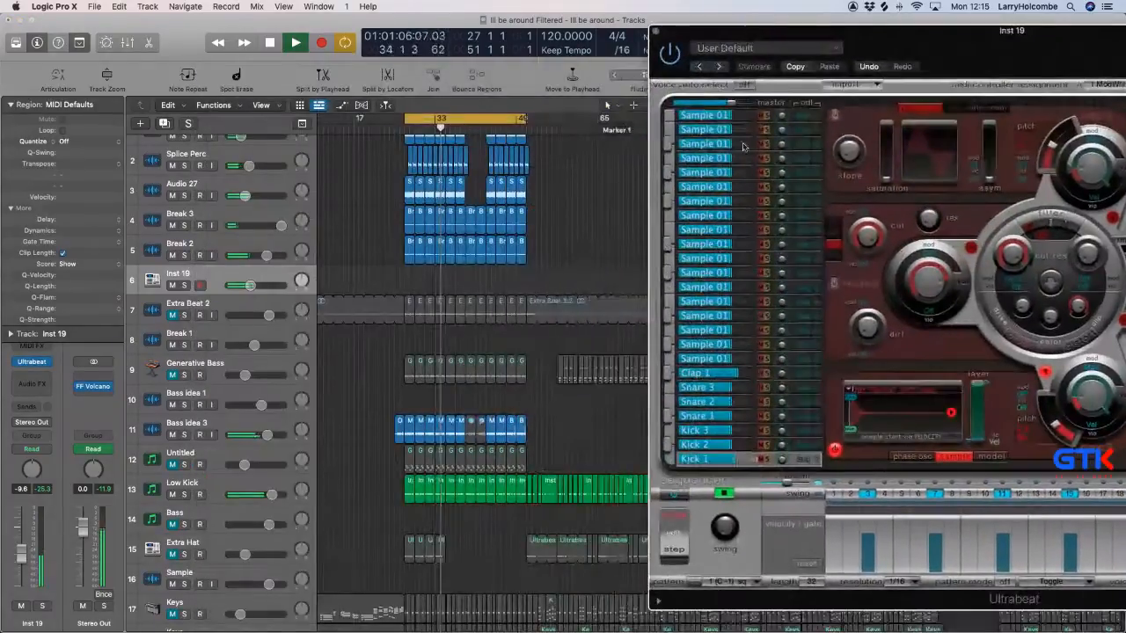
pyautogui.click(693, 459)
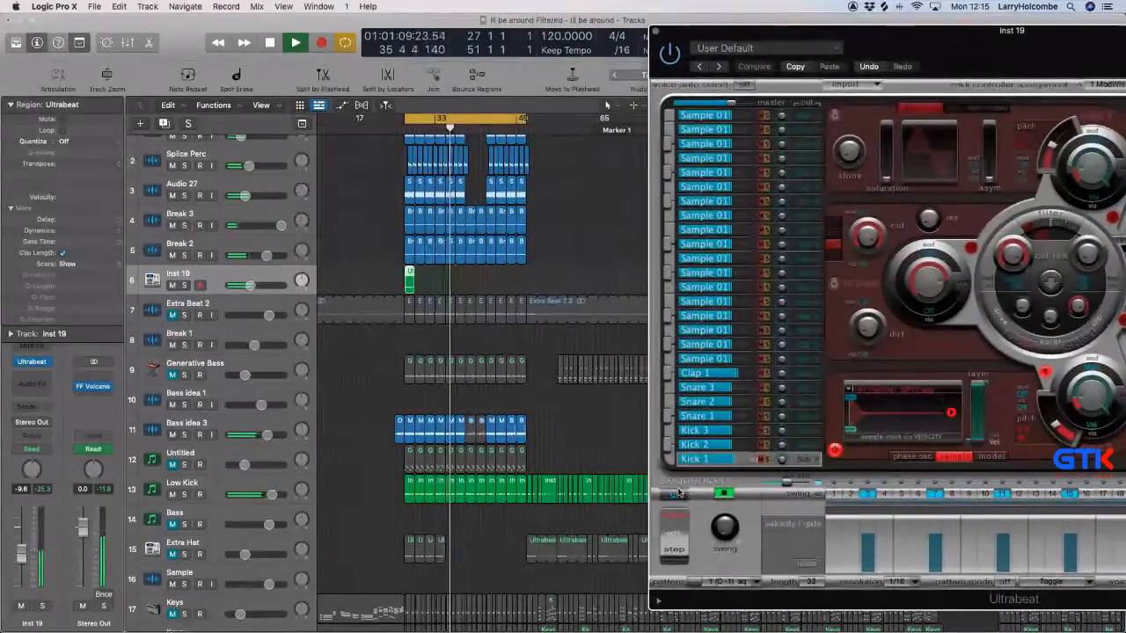
pyautogui.click(655, 31)
# Loop the Ultrabeat region on Inst 19 up to bar 37 and copy it to bar 47.
pyautogui.moveTo(376, 227); pyautogui.dragTo(626, 391)
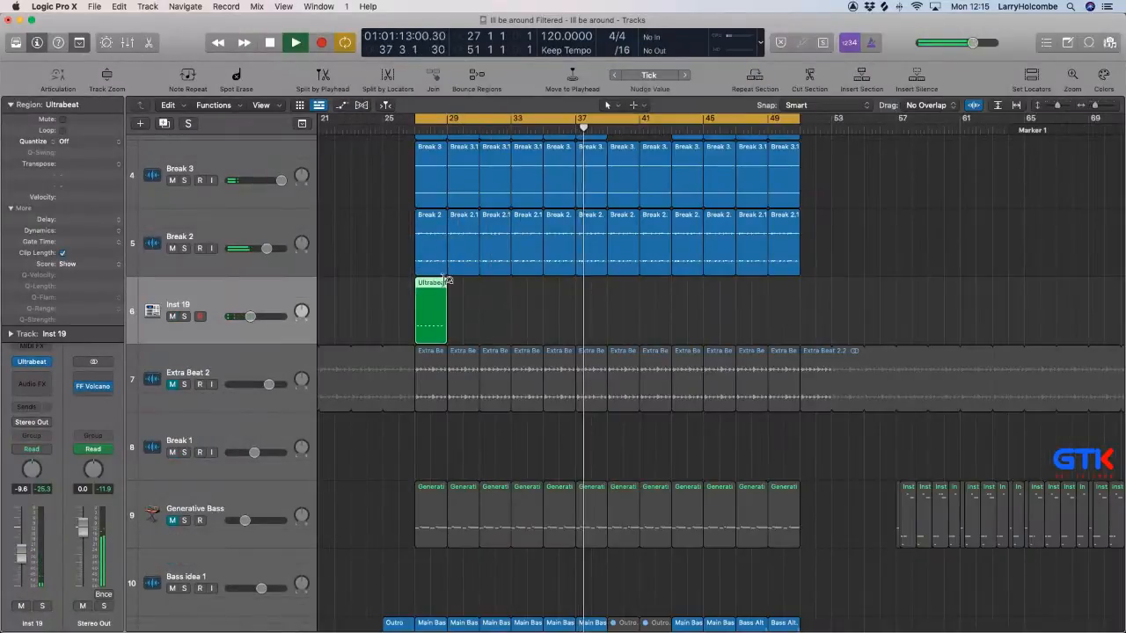
pyautogui.moveTo(447, 282); pyautogui.dragTo(576, 312)
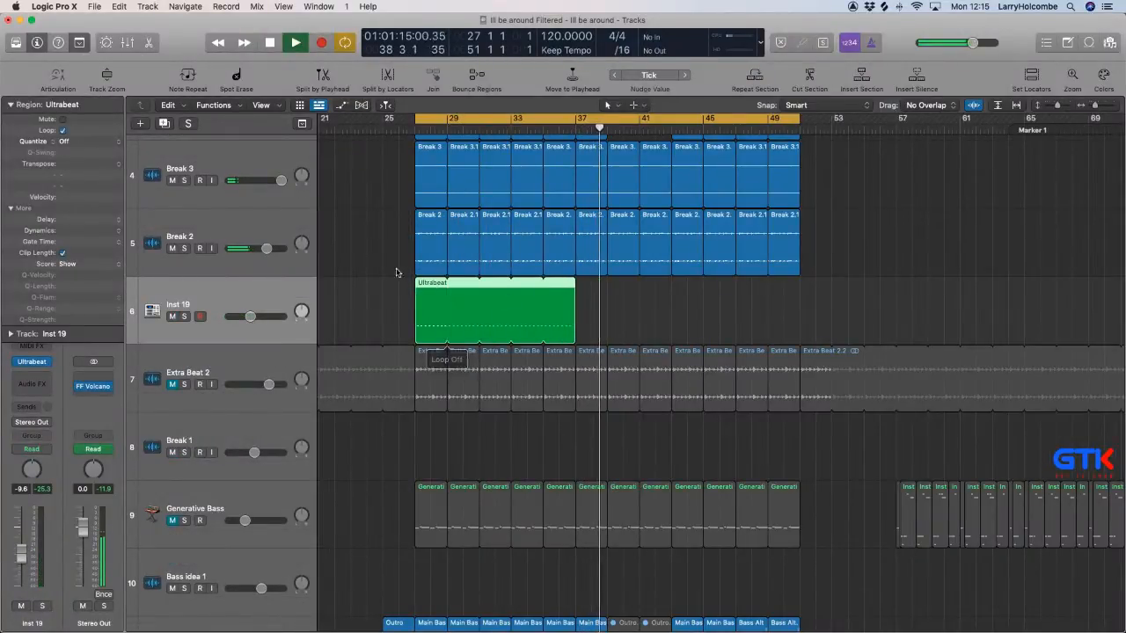
pyautogui.click(397, 271)
pyautogui.moveTo(423, 291); pyautogui.dragTo(744, 322)
# Copy regions on the Splice Shaker, Splice Perc and Audio 27 tracks into their gap between bars 39 and 43.
pyautogui.scroll(5, 689, 316)
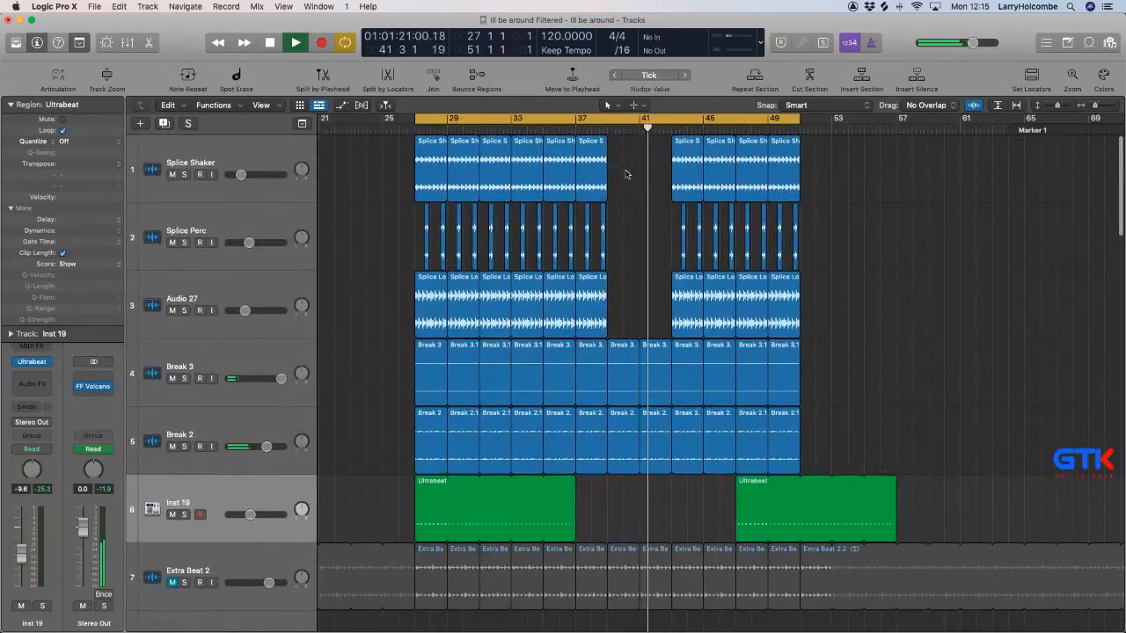
pyautogui.moveTo(623, 173); pyautogui.dragTo(548, 294)
pyautogui.moveTo(548, 174); pyautogui.dragTo(612, 175)
pyautogui.click(811, 213)
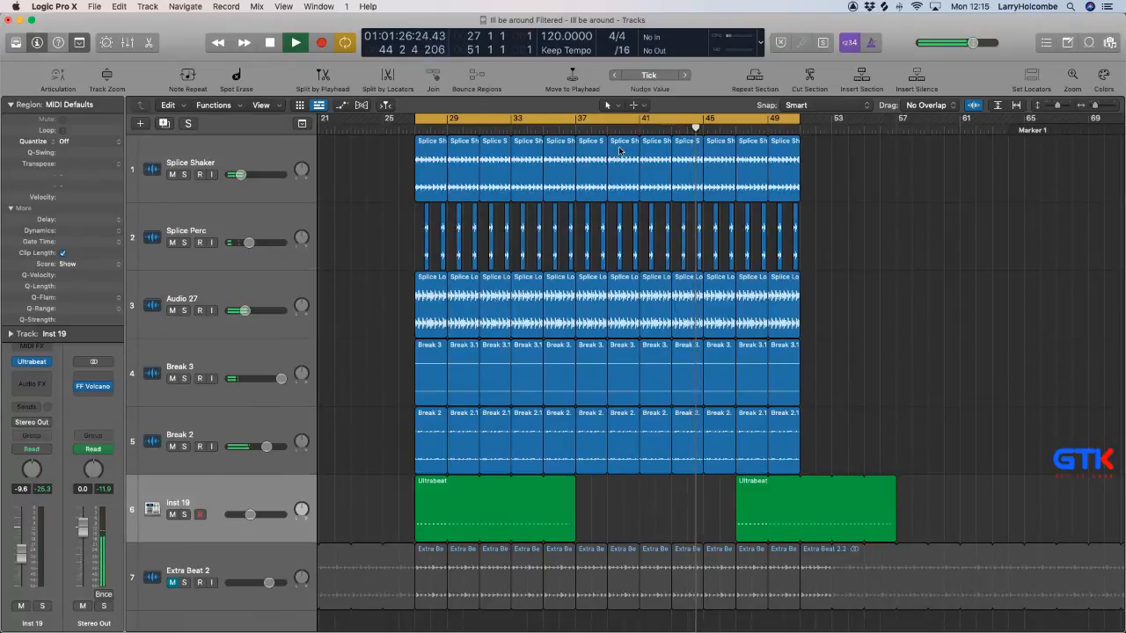
# Add a short Ultrabeat region on Inst 19 at bars 45 to 47, just before the second looped block.
pyautogui.click(740, 498)
pyautogui.moveTo(741, 499); pyautogui.dragTo(708, 499)
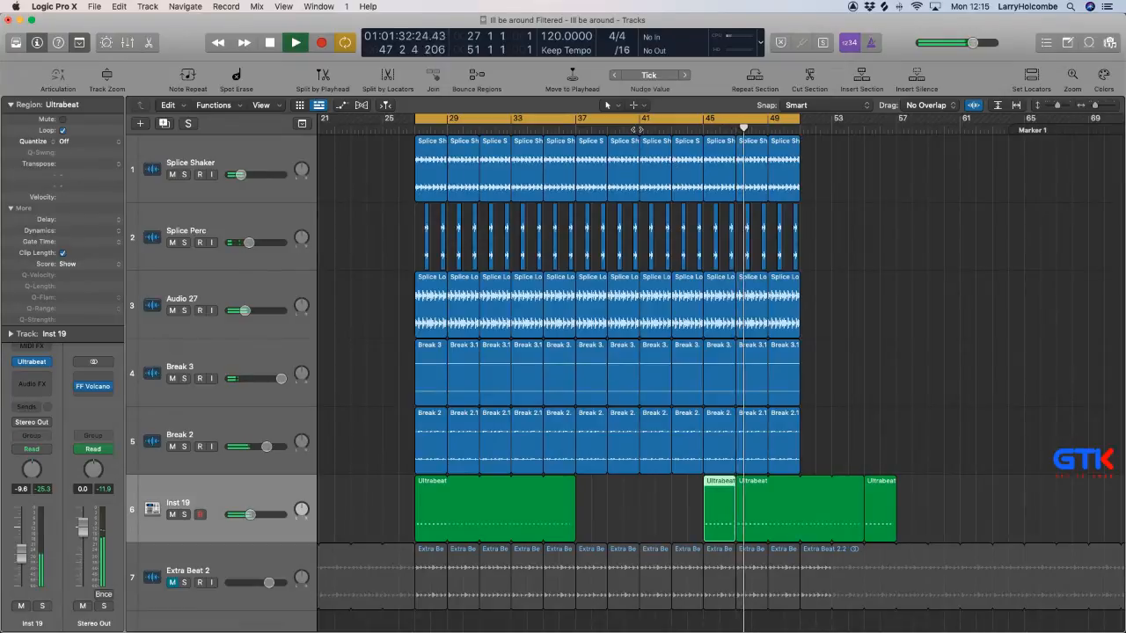
# Delete the three Splice Loop regions between bars 43 and 49 on the Audio 27 track.
pyautogui.click(717, 296)
pyautogui.keyDown('shift'); pyautogui.click(749, 296); pyautogui.keyUp('shift')
pyautogui.press('Delete')
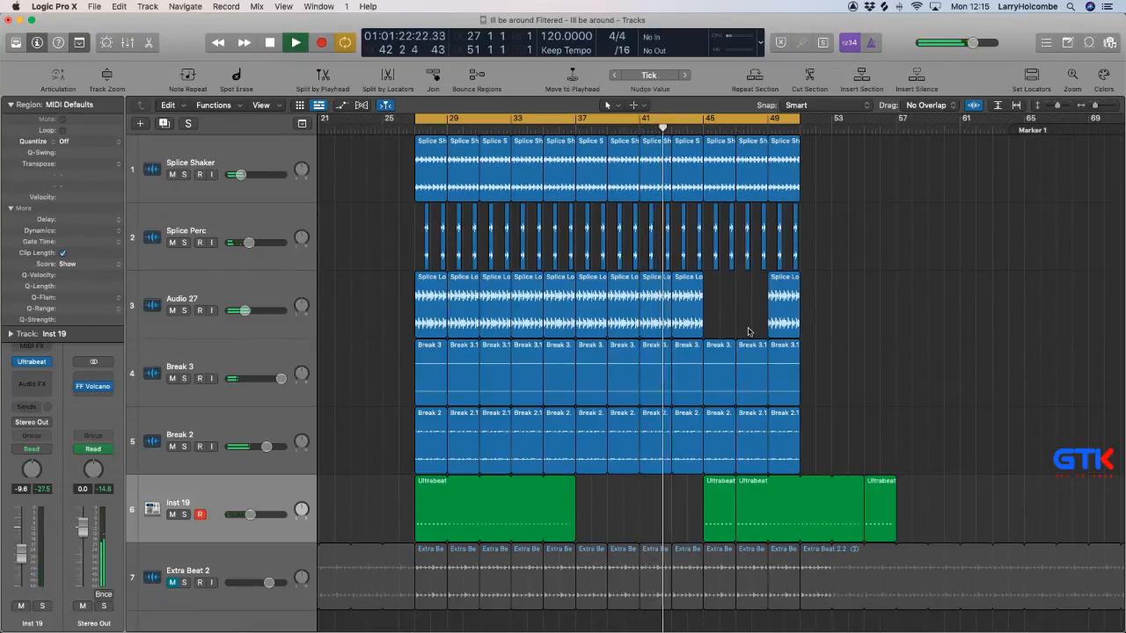
pyautogui.click(697, 327)
pyautogui.press('Delete')
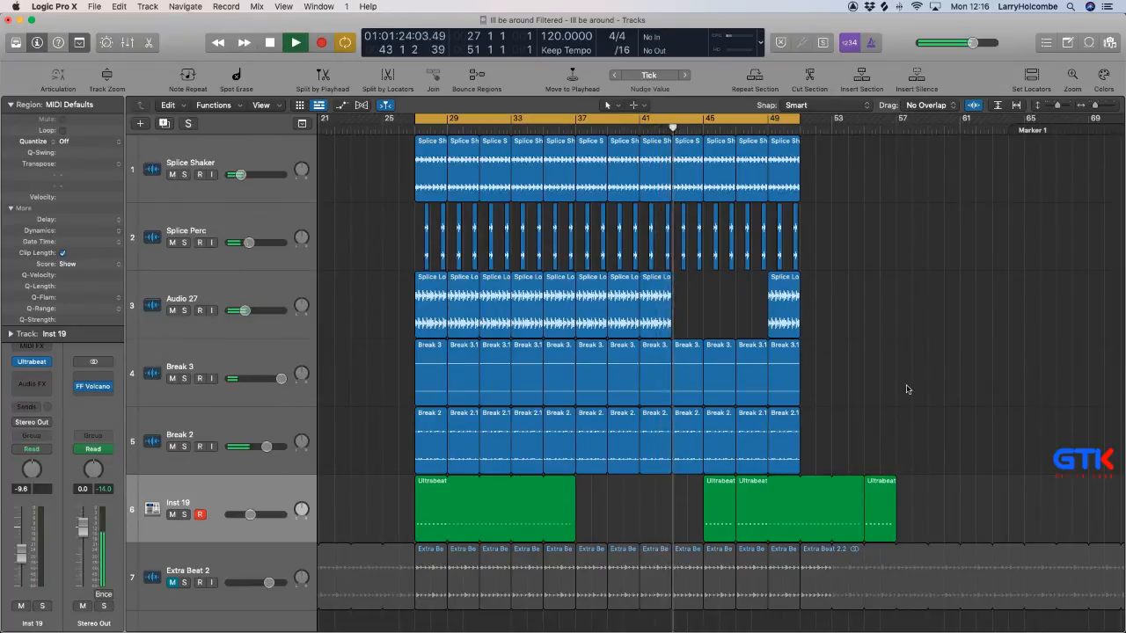
# Repeat the Splice Loop region at bar 41 on Audio 27 to fill the gap from bar 43 to bar 49.
pyautogui.scroll(-2, 897, 390)
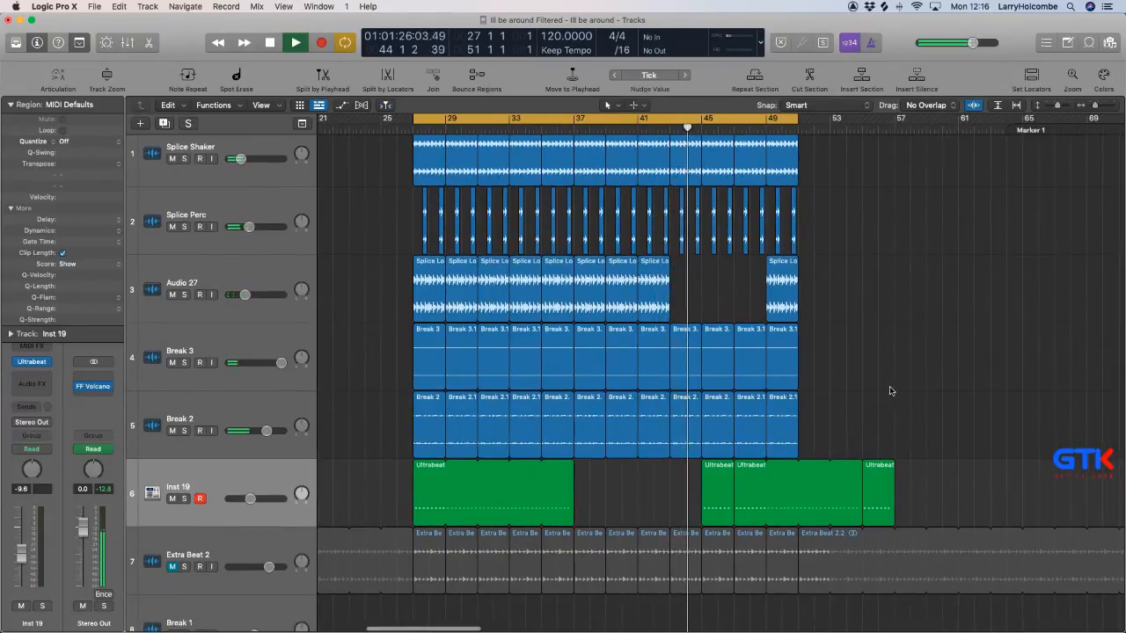
pyautogui.click(655, 304)
pyautogui.press('super+r')
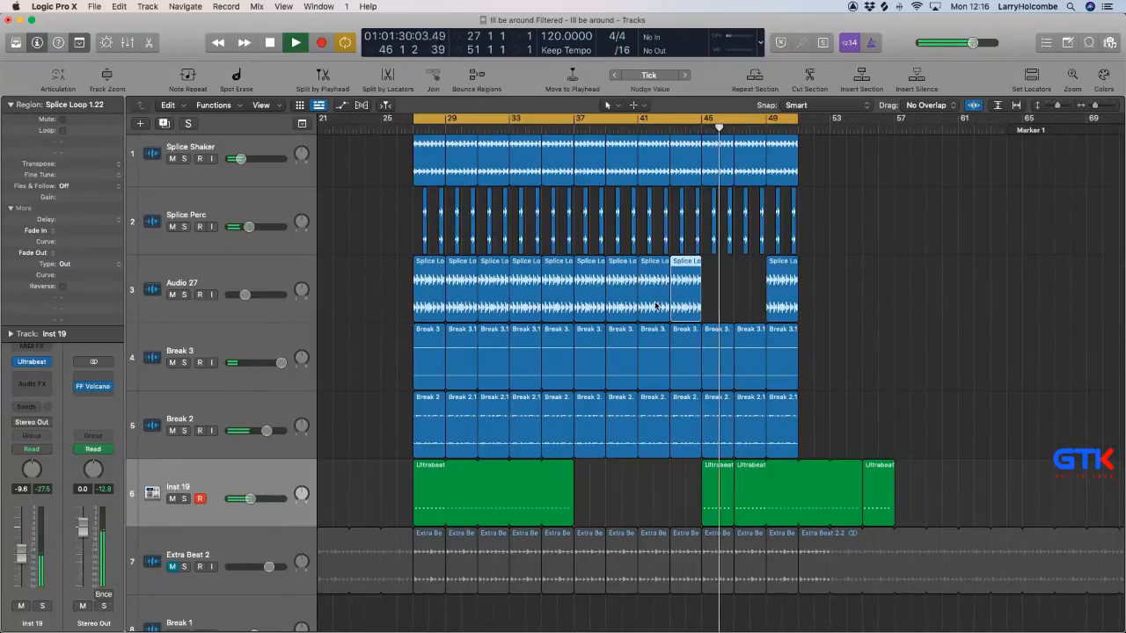
pyautogui.keyDown('shift'); pyautogui.click(655, 305); pyautogui.keyUp('shift')
pyautogui.press('super+r')
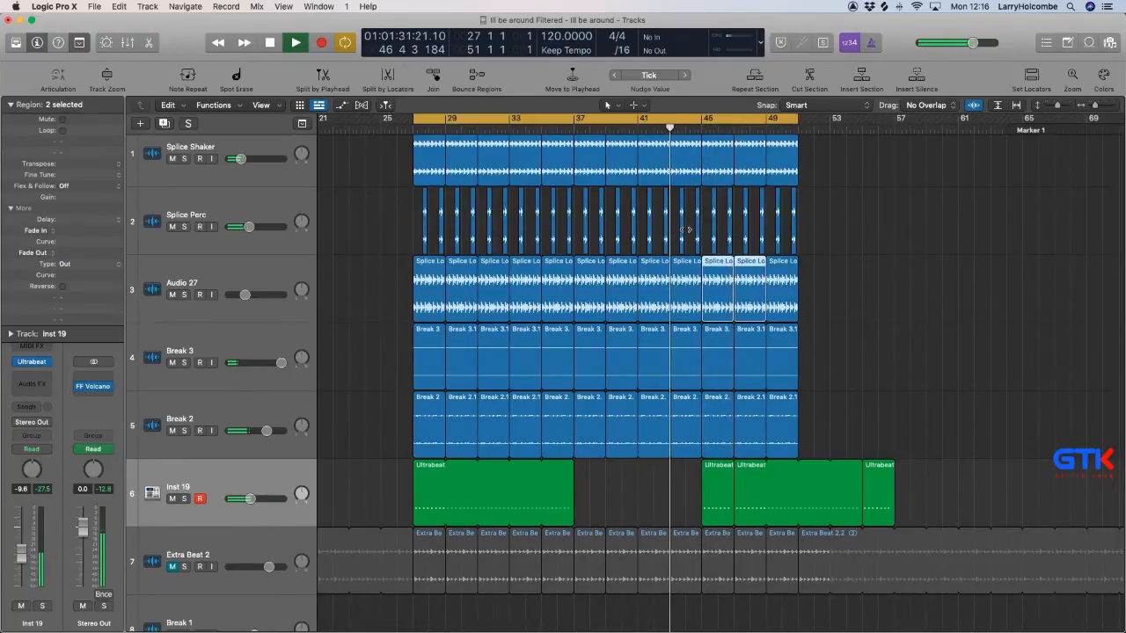
pyautogui.click(863, 288)
# Play the arrangement from bar 40 with more tracks in view.
pyautogui.scroll(-5, 862, 284)
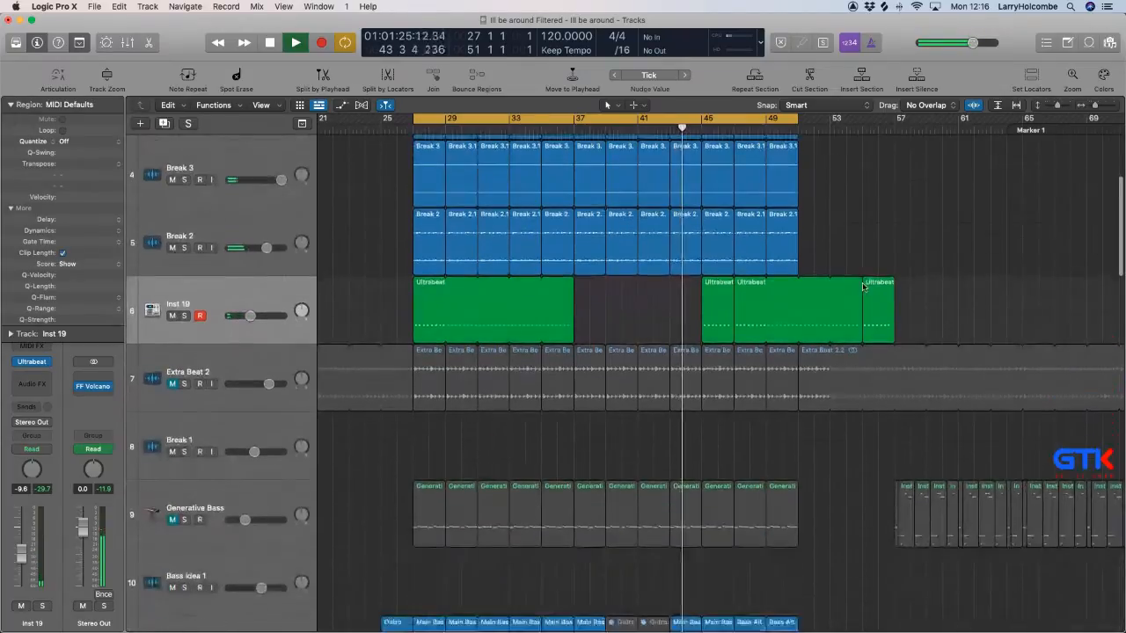
pyautogui.press('super+Up')
pyautogui.press('super+Up')
pyautogui.press('super+Up')
pyautogui.press('super+Up')
pyautogui.press('super+Up')
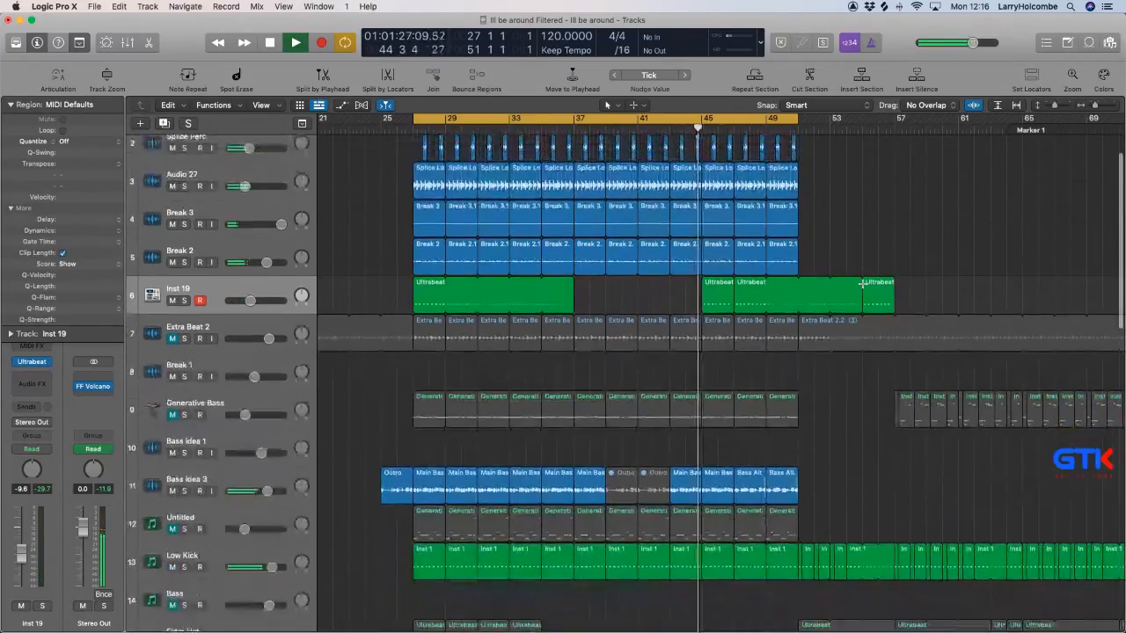
pyautogui.scroll(1, 851, 284)
pyautogui.click(622, 129)
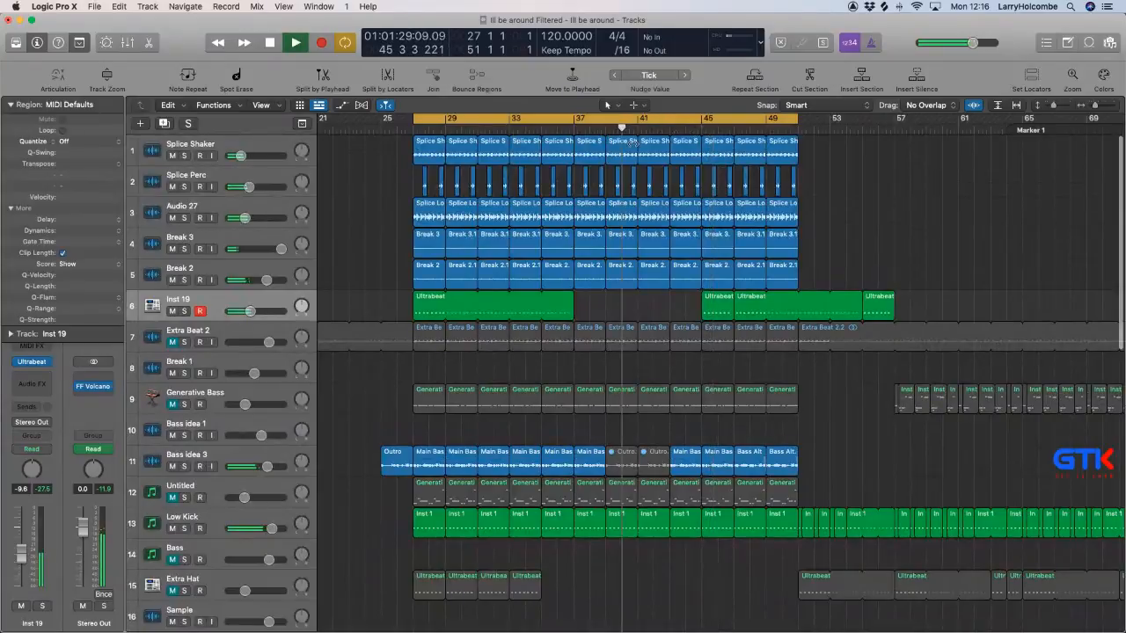
# Mute the two audio regions at bars 43 and 45 on track 22.
pyautogui.scroll(-12, 721, 264)
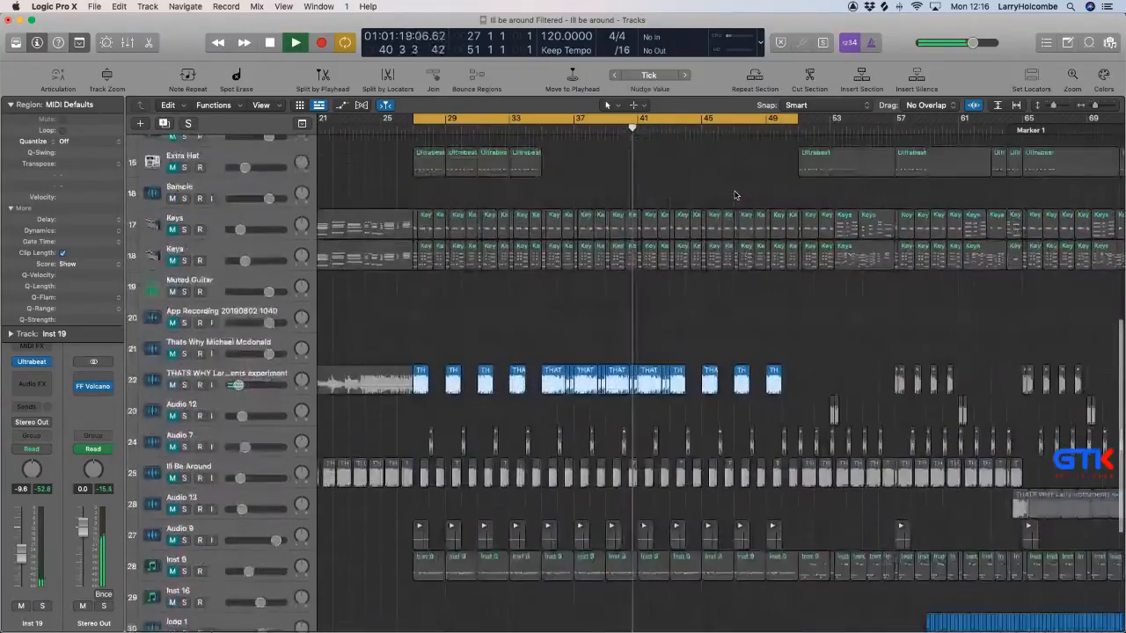
pyautogui.moveTo(668, 329); pyautogui.dragTo(723, 387)
pyautogui.hotkey('ctrl', 'm')
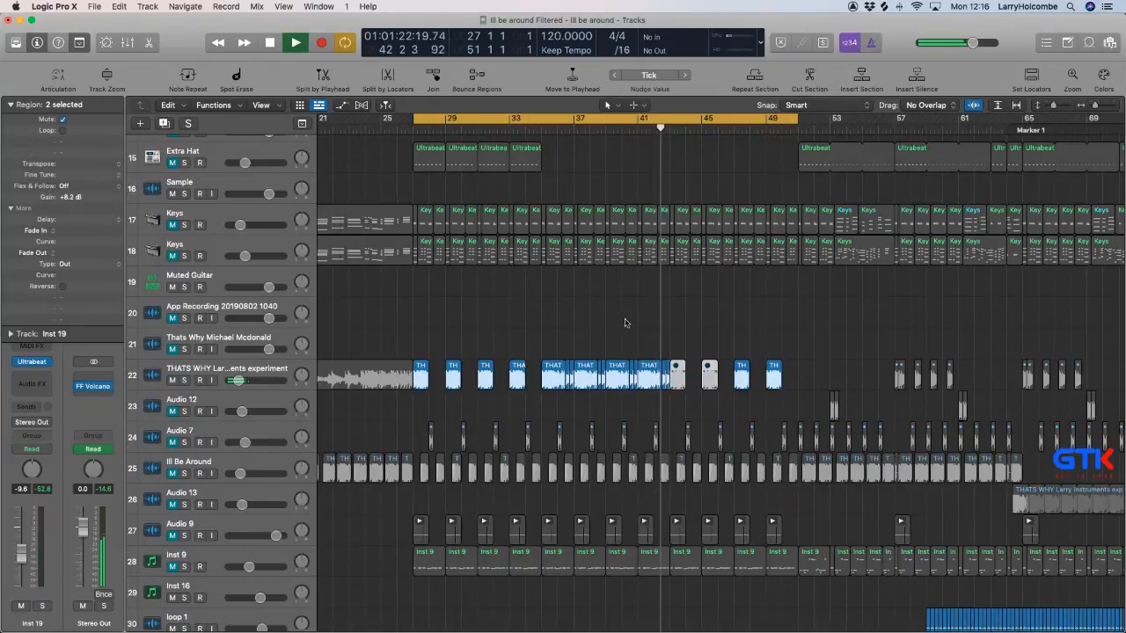
pyautogui.click(611, 179)
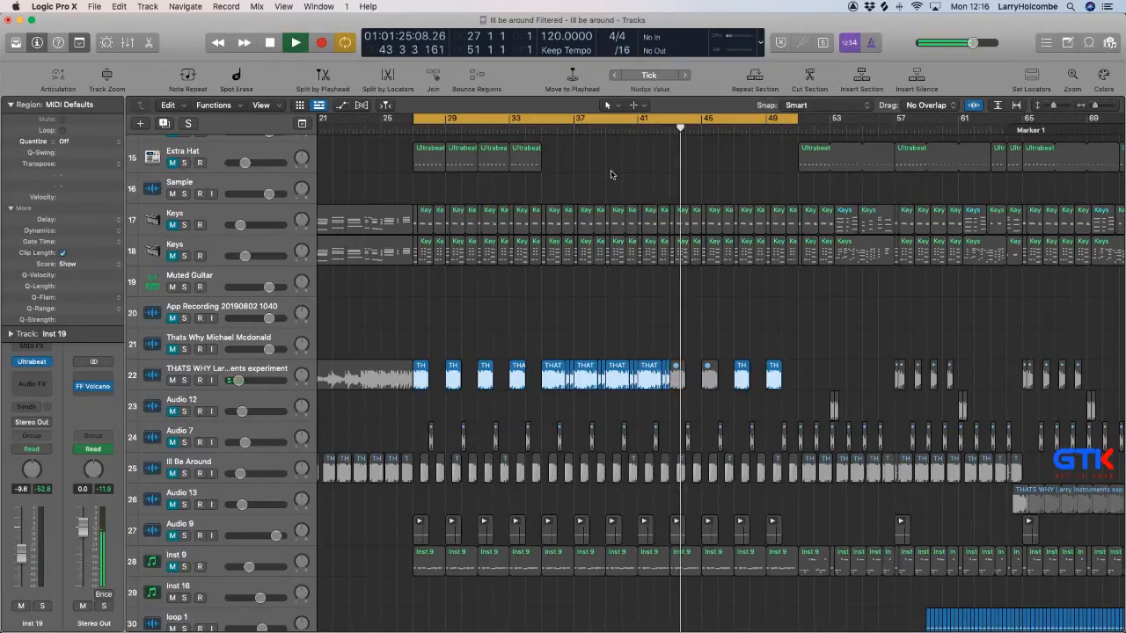
# Delete the short Ultrabeat region at bars 45 to 47 on the Inst 19 track.
pyautogui.scroll(10, 612, 175)
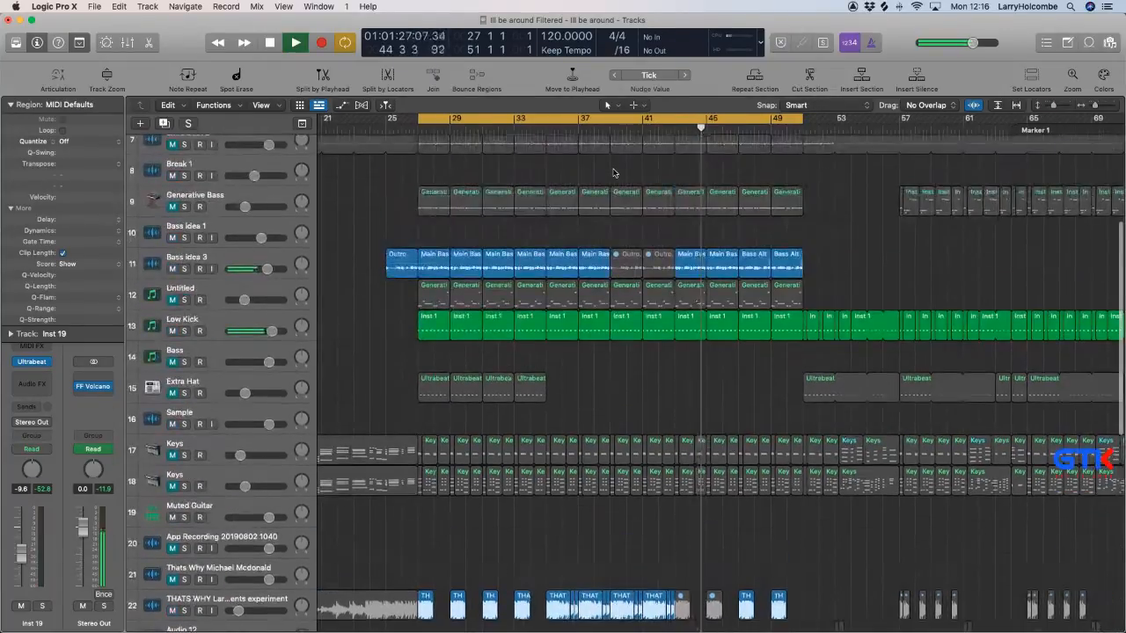
pyautogui.scroll(3, 613, 173)
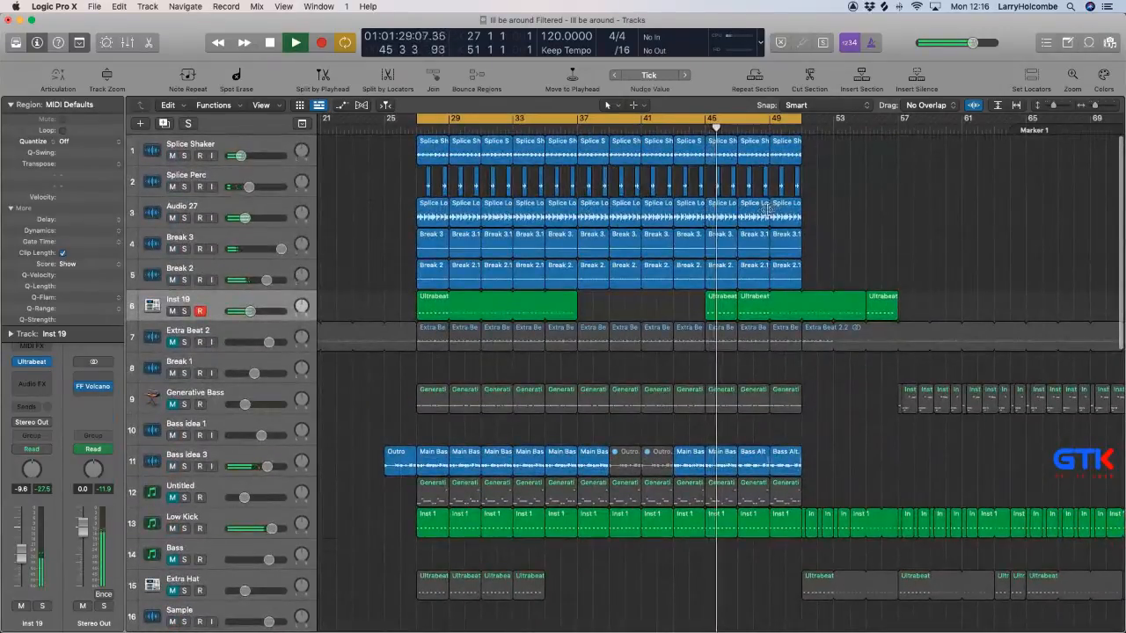
pyautogui.click(723, 306)
pyautogui.press('Delete')
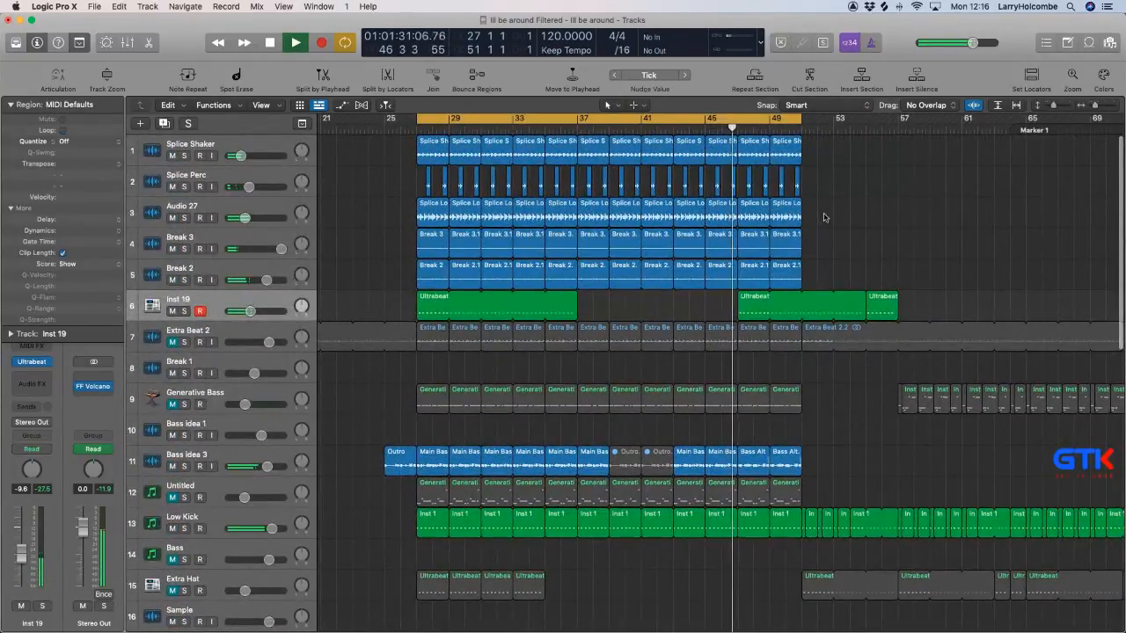
# Turn on looping for the last four Splice Loop regions on Audio 27, from bar 43 onwards.
pyautogui.moveTo(825, 214); pyautogui.dragTo(687, 222)
pyautogui.press('l')
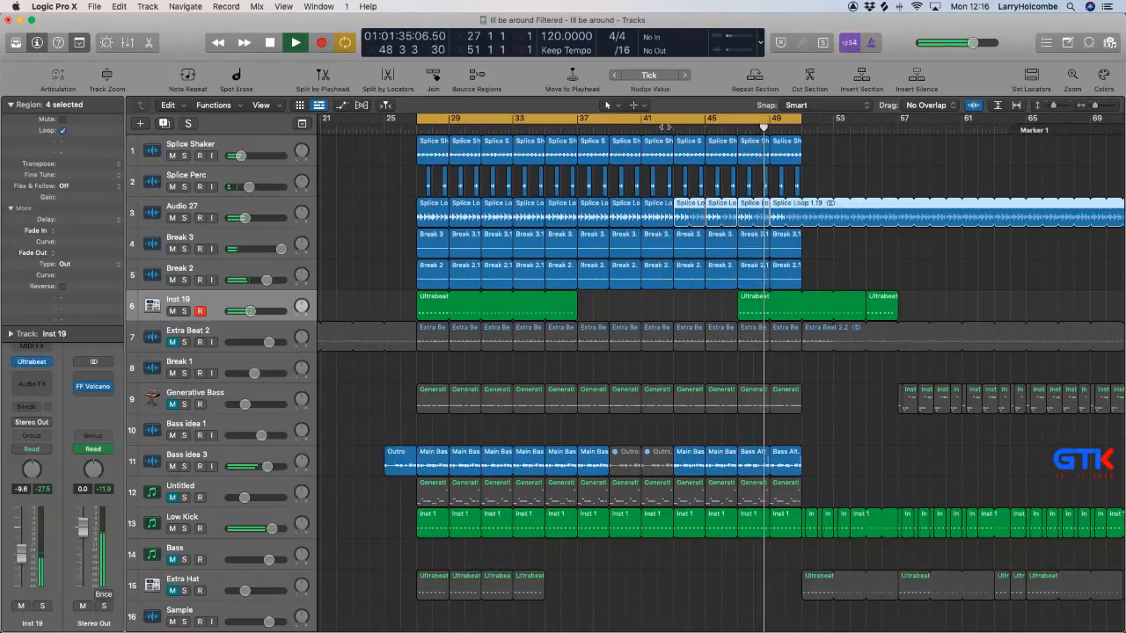
pyautogui.click(838, 168)
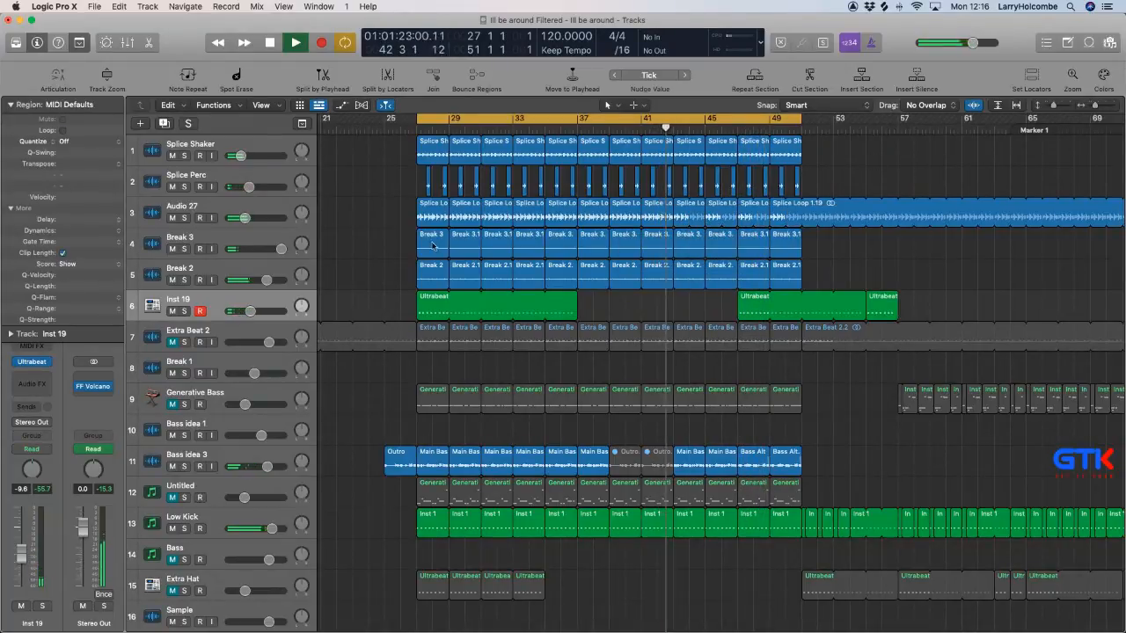
# Audition the section with the Break 2 track muted and unmuted, and stop playback with the playhead at bar 42.
pyautogui.click(172, 279)
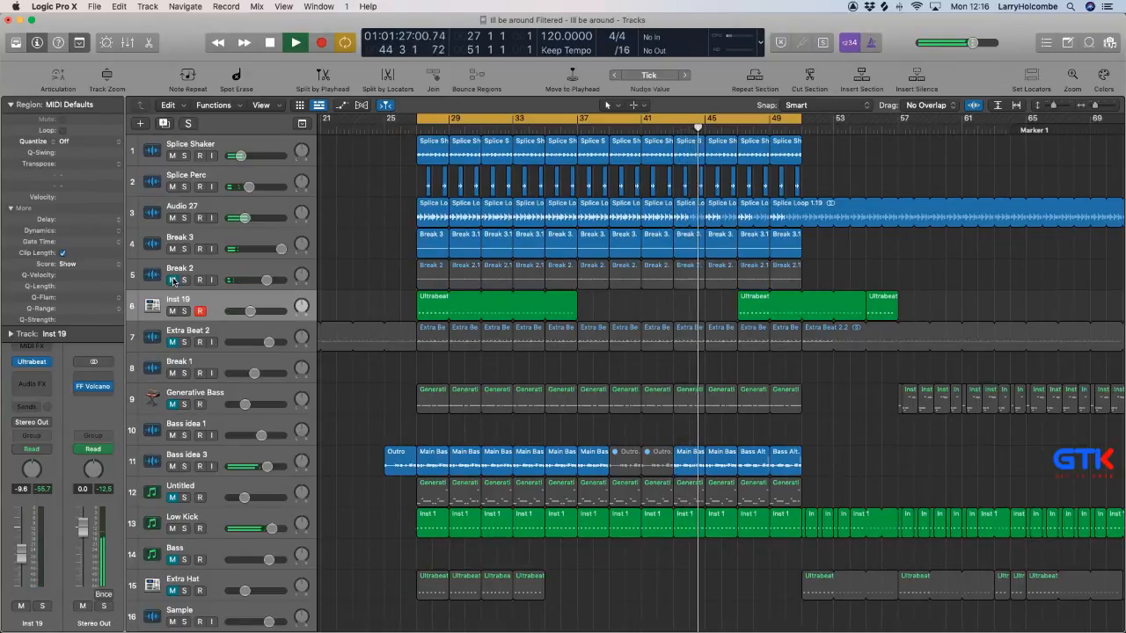
pyautogui.click(172, 280)
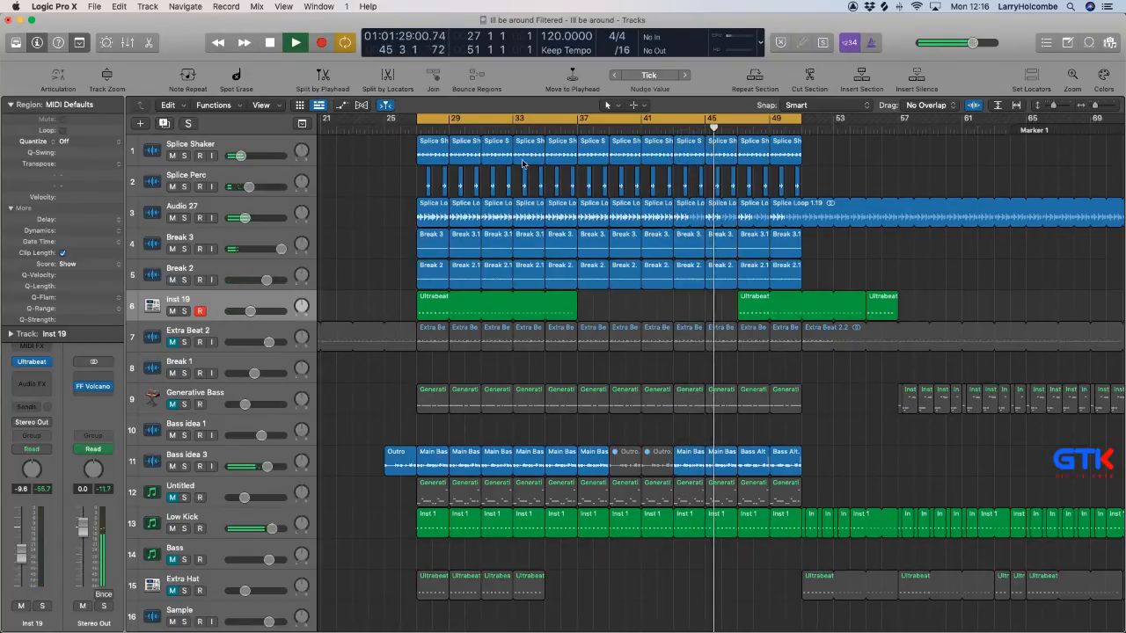
pyautogui.press('space')
pyautogui.click(665, 129)
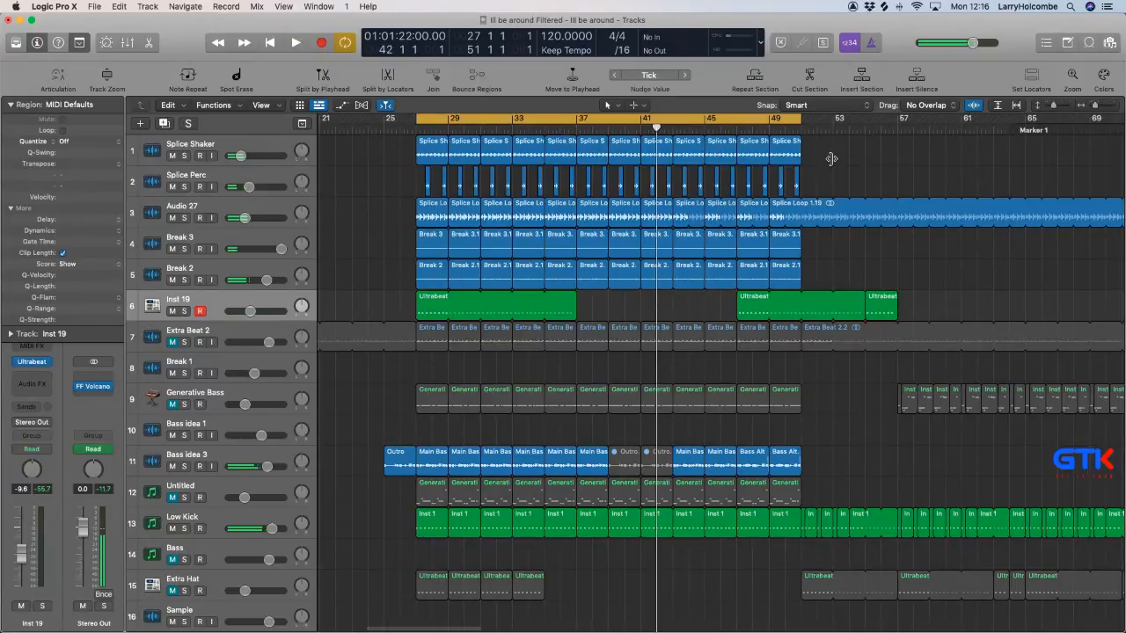
# Start playback and extend the first Ultrabeat region on the Inst 19 track so it ends at bar 41.
pyautogui.press('space')
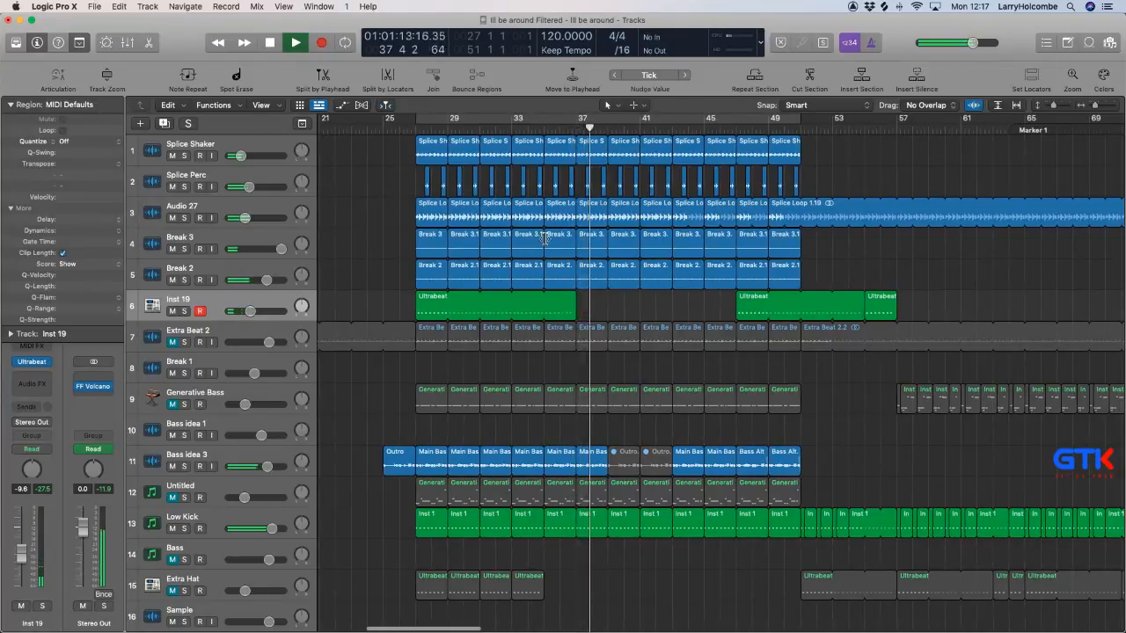
pyautogui.moveTo(577, 312); pyautogui.dragTo(639, 314)
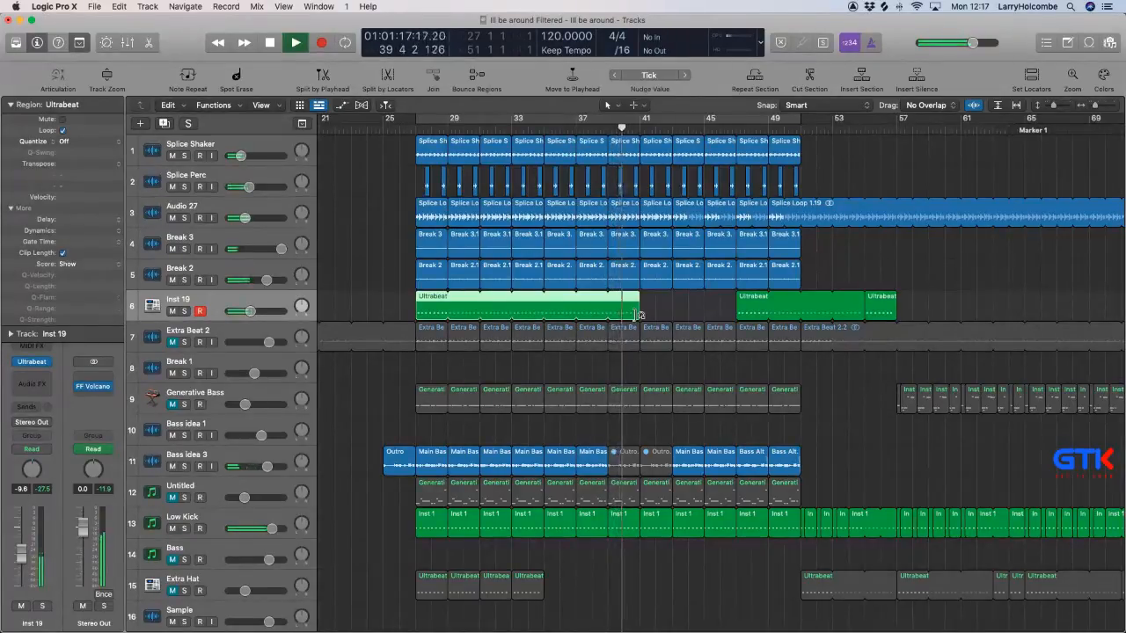
# Unmute the two Outro regions between bars 39 and 43 on Bass idea 3 and audition them from bar 41.
pyautogui.click(623, 455)
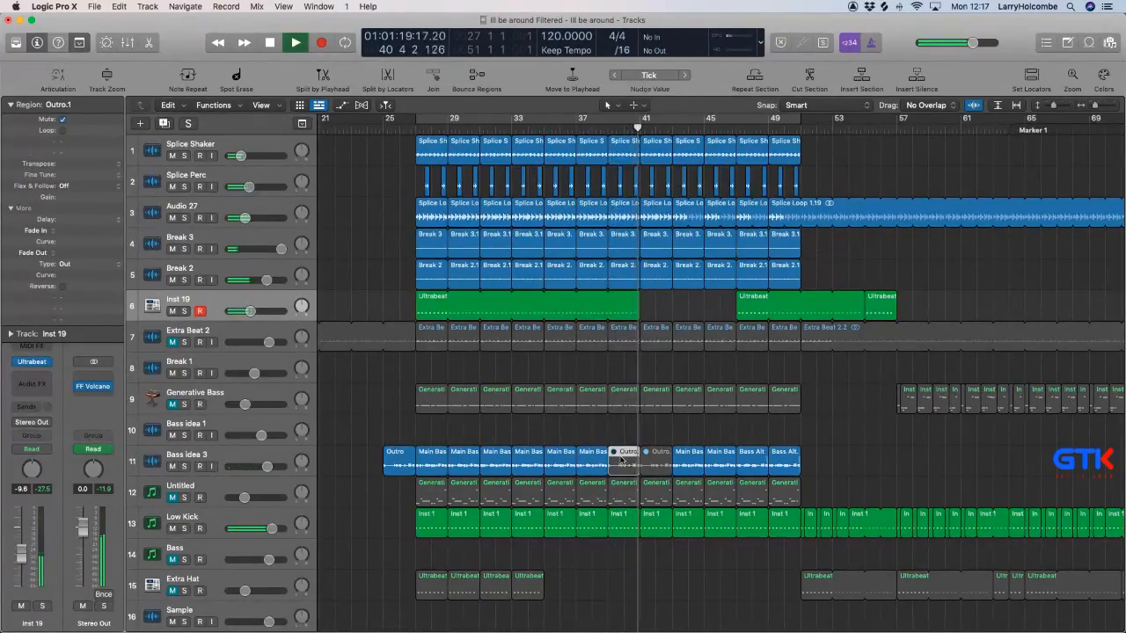
pyautogui.click(382, 226)
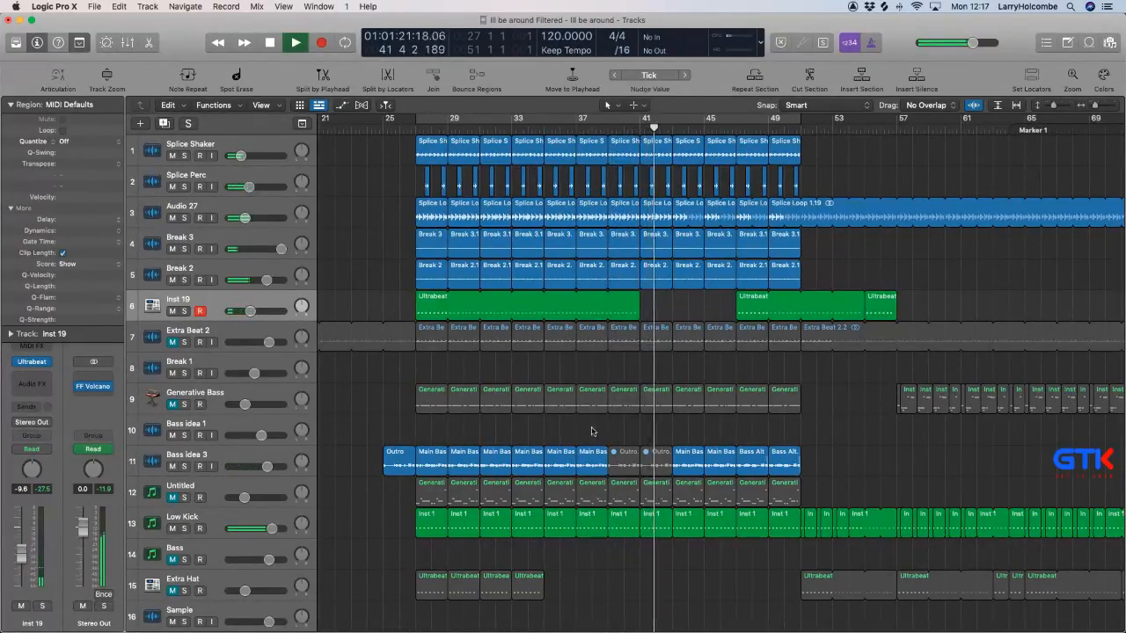
pyautogui.moveTo(621, 437); pyautogui.dragTo(658, 459)
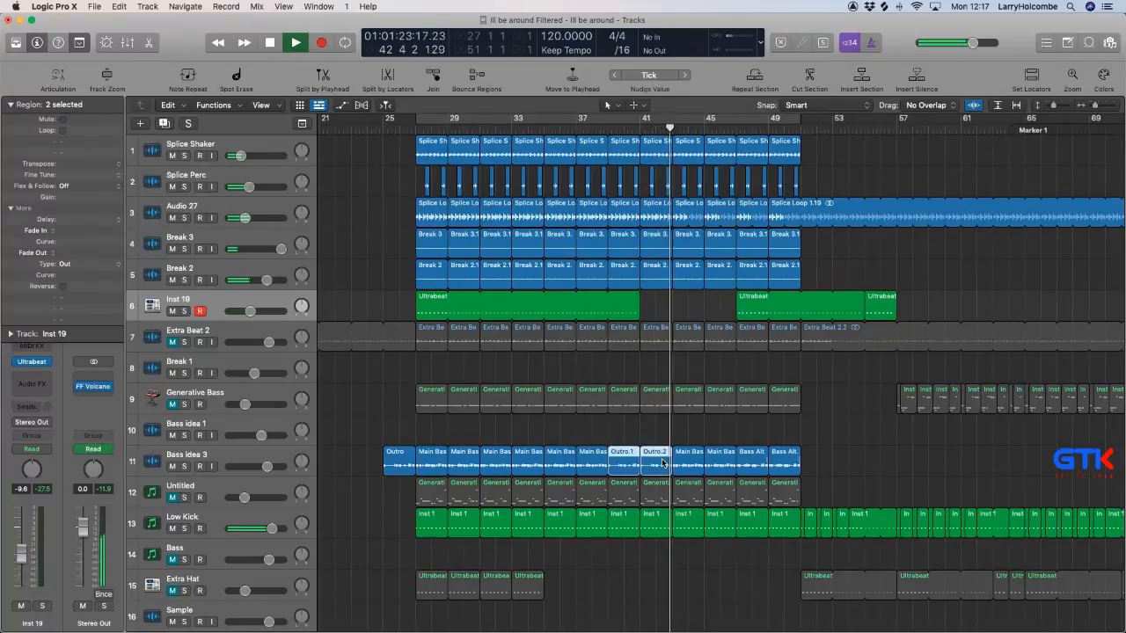
pyautogui.click(639, 129)
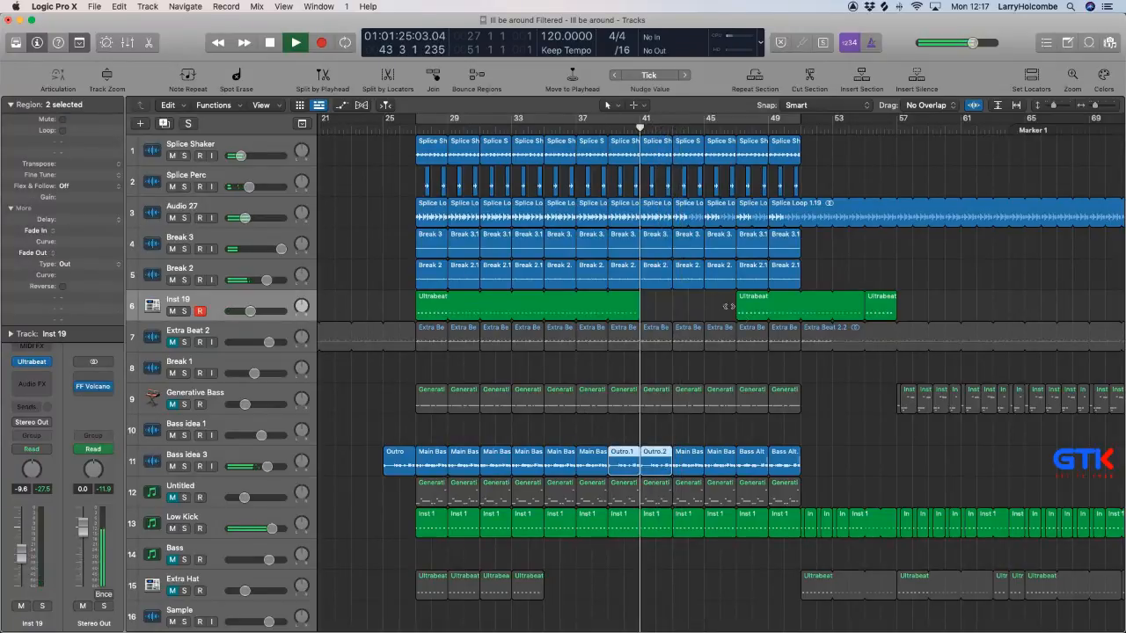
pyautogui.keyDown('ctrl'); pyautogui.keyDown('alt'); pyautogui.click(756, 312); pyautogui.keyUp('alt'); pyautogui.keyUp('ctrl')
pyautogui.moveTo(456, 166); pyautogui.dragTo(559, 266)
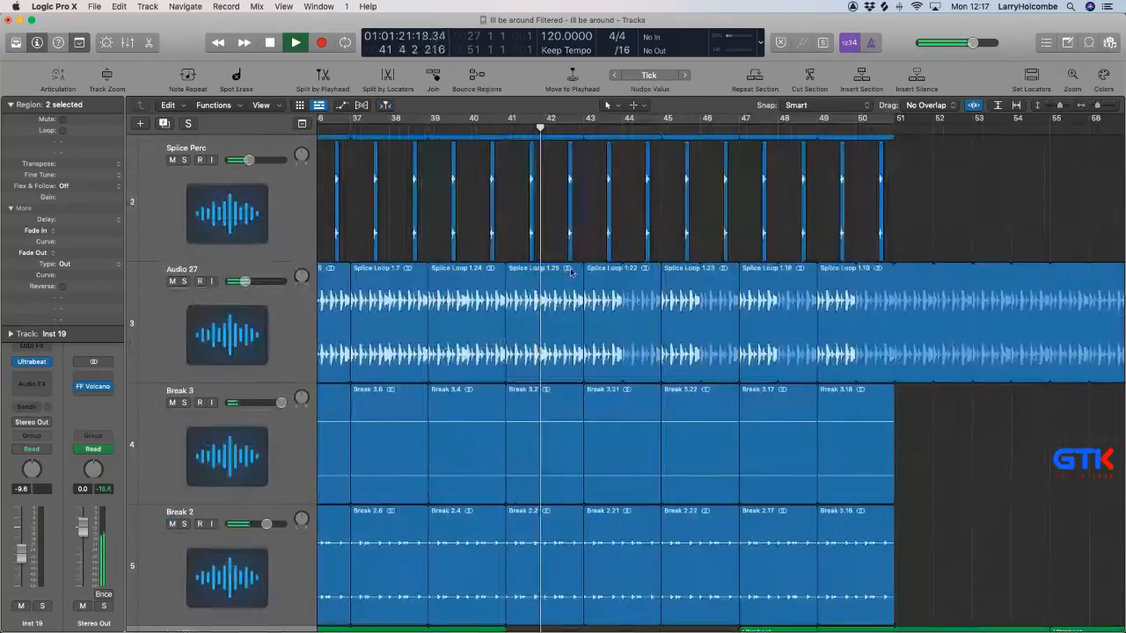
pyautogui.scroll(3, 668, 297)
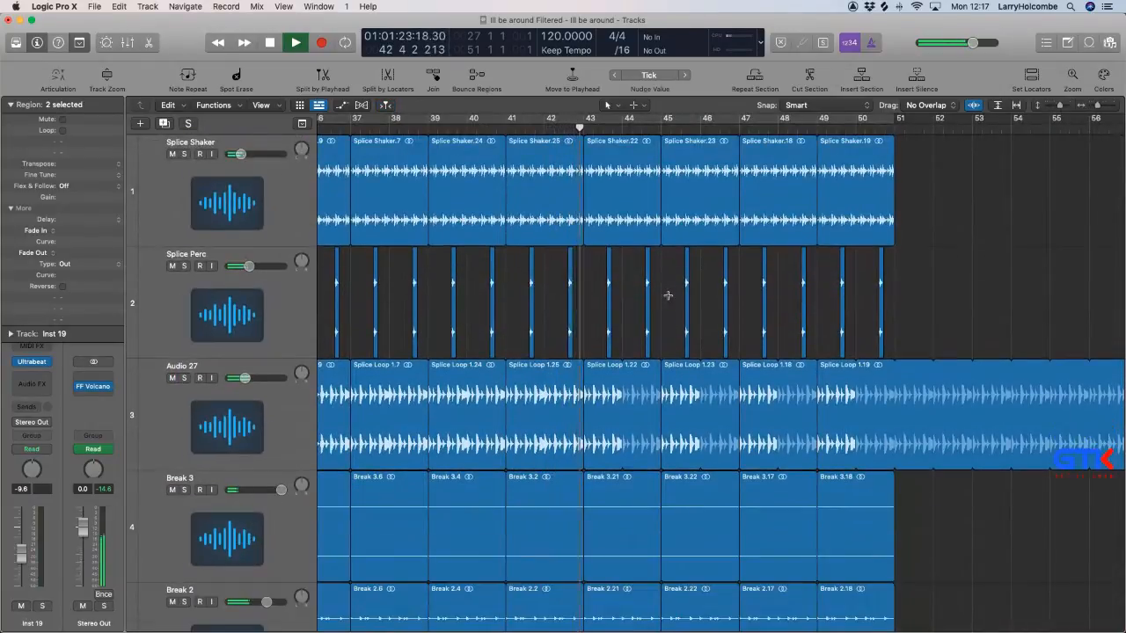
pyautogui.press('super+Up')
pyautogui.press('super+Up')
pyautogui.press('super+Up')
pyautogui.press('super+Up')
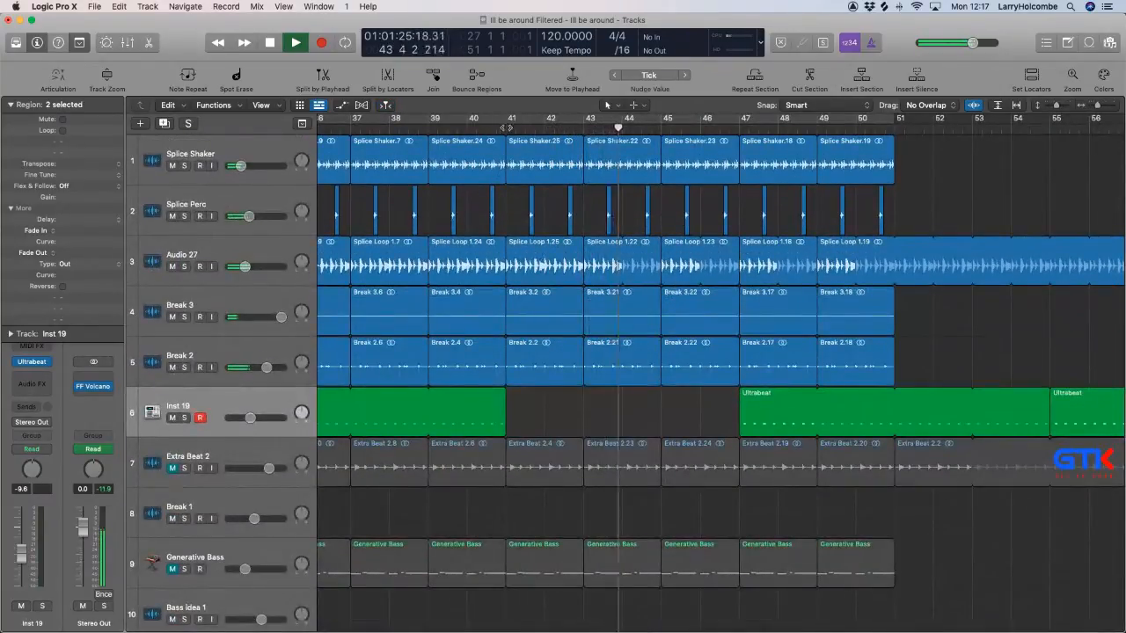
# Replay from bar 41 and mute the two Outro regions on Bass idea 3 again.
pyautogui.click(506, 127)
pyautogui.scroll(-6, 522, 195)
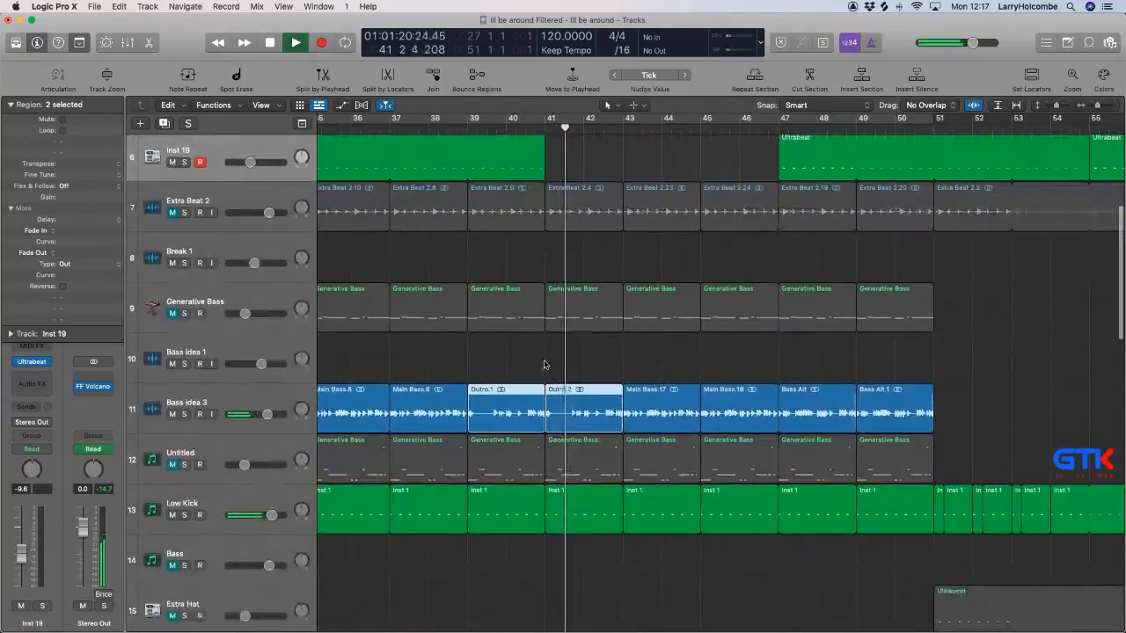
pyautogui.moveTo(517, 359); pyautogui.dragTo(561, 398)
# Set the cycle range from bar 42 to bar 43 so that this bar repeats.
pyautogui.scroll(6, 563, 402)
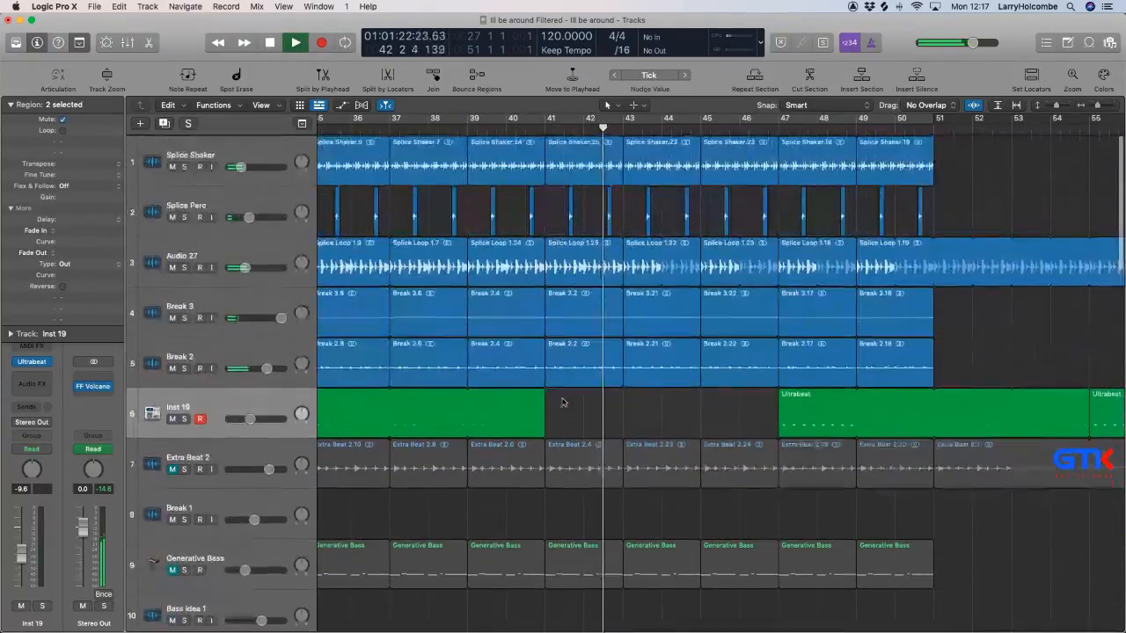
pyautogui.moveTo(585, 117); pyautogui.dragTo(620, 118)
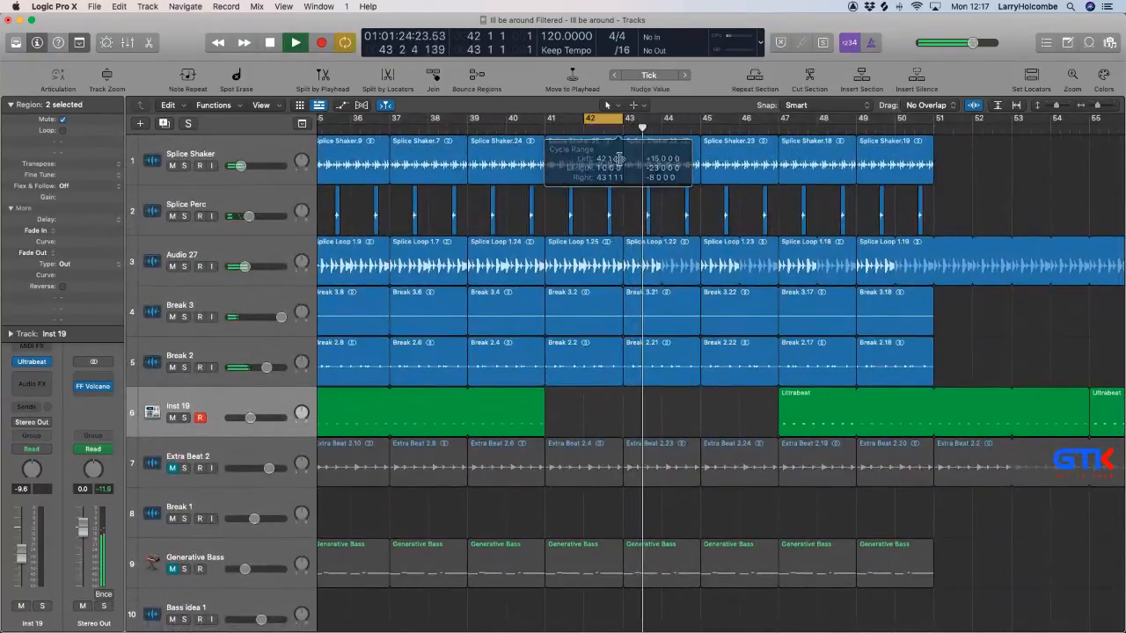
pyautogui.moveTo(530, 193); pyautogui.dragTo(623, 385)
pyautogui.press('z')
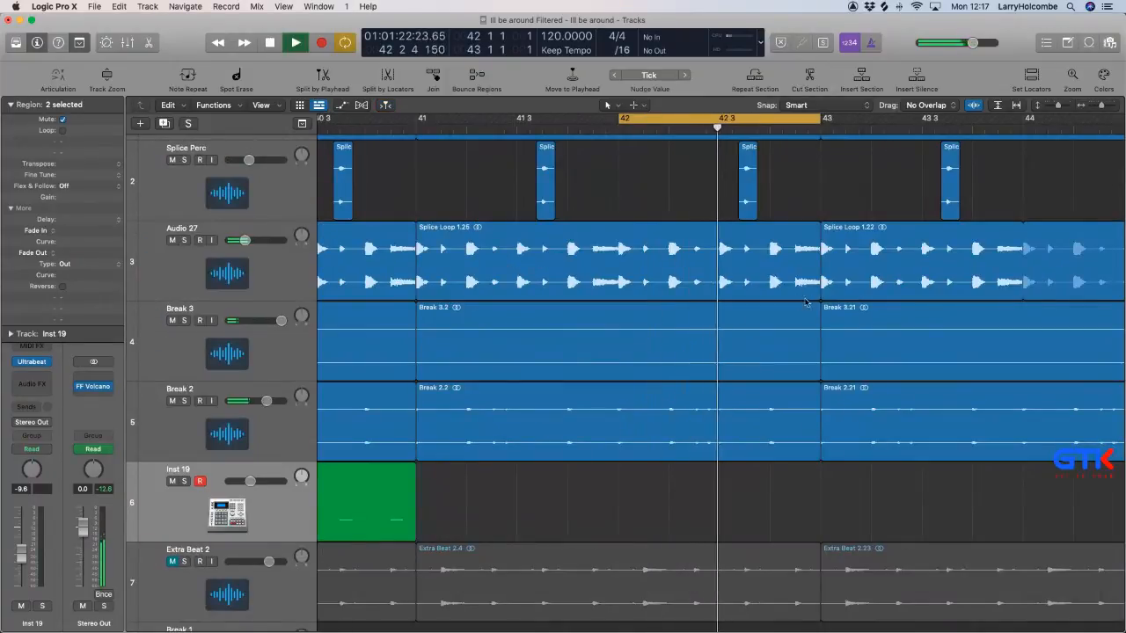
# Shorten the ends of Splice Loop 1.25, Break 2.2 and Splice Shaker.25 to leave gaps before bar 43, with the shaker ending at beat 4.
pyautogui.moveTo(820, 298); pyautogui.dragTo(787, 300)
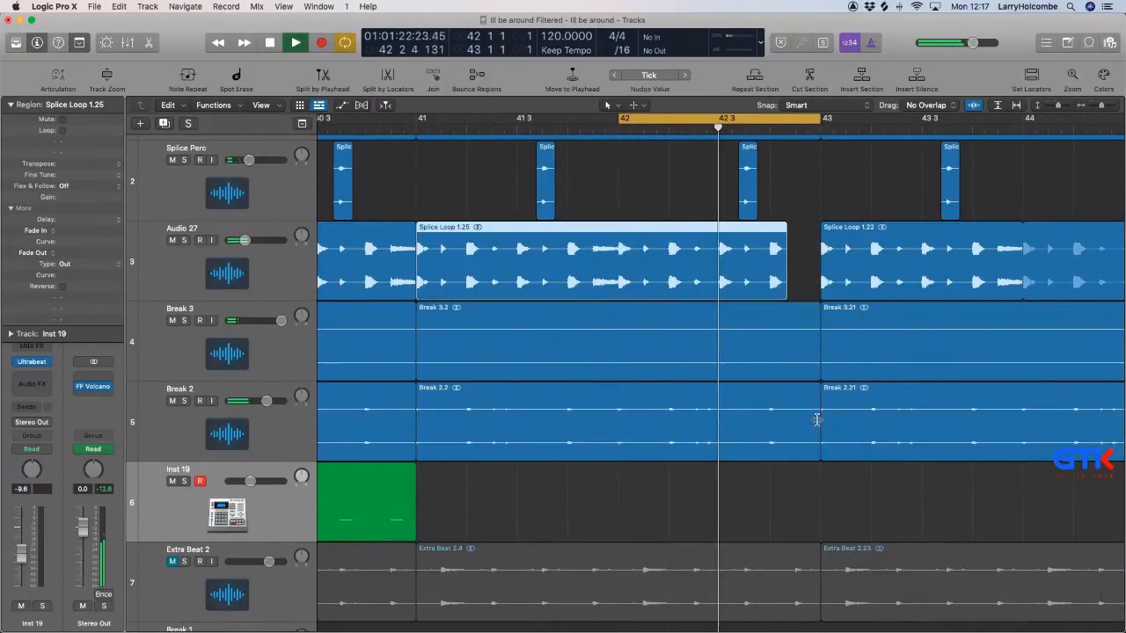
pyautogui.moveTo(817, 453); pyautogui.dragTo(800, 457)
pyautogui.scroll(3, 809, 379)
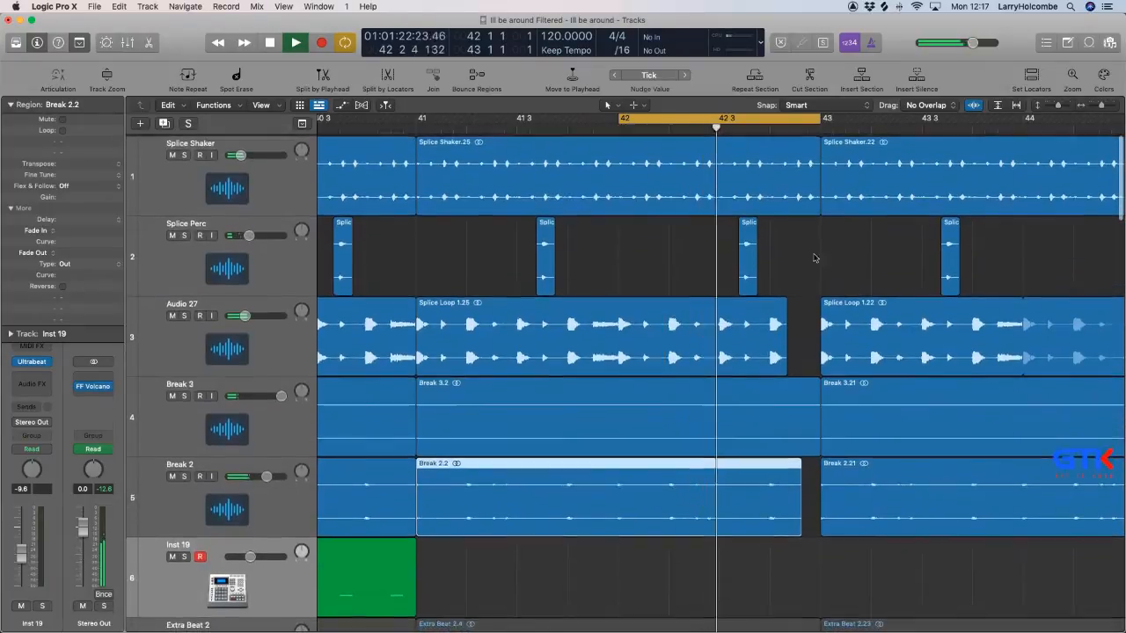
pyautogui.moveTo(817, 207); pyautogui.dragTo(769, 211)
pyautogui.keyDown('ctrl'); pyautogui.keyDown('alt'); pyautogui.click(798, 210); pyautogui.keyUp('alt'); pyautogui.keyUp('ctrl')
# Mute the short audio region directly before bar 43 on track 22.
pyautogui.scroll(-5, 792, 200)
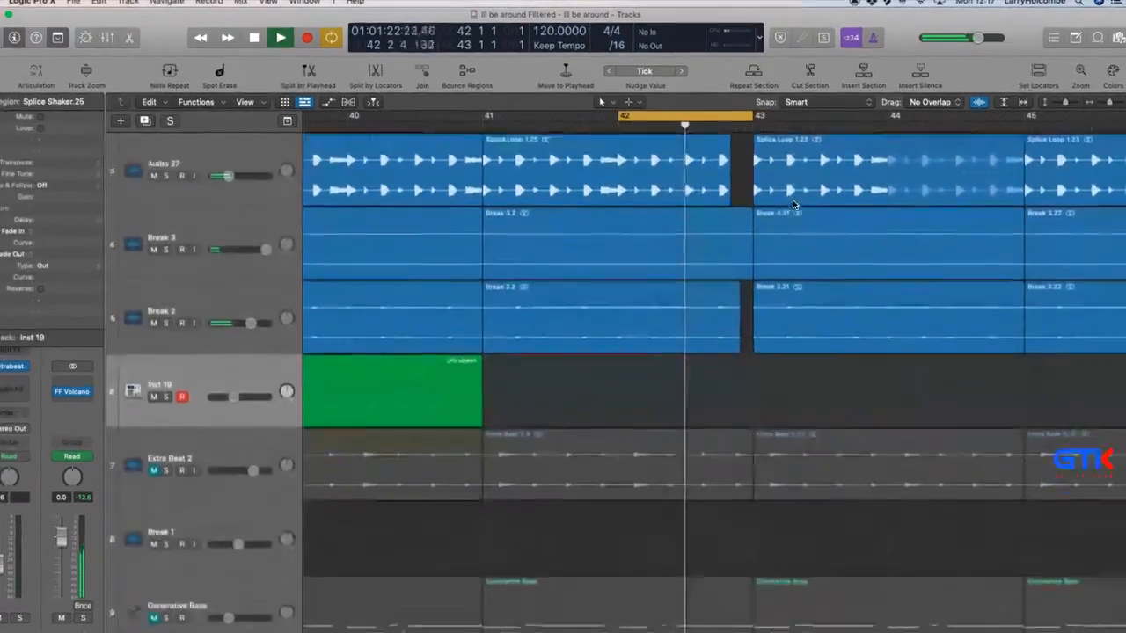
pyautogui.scroll(-8, 746, 215)
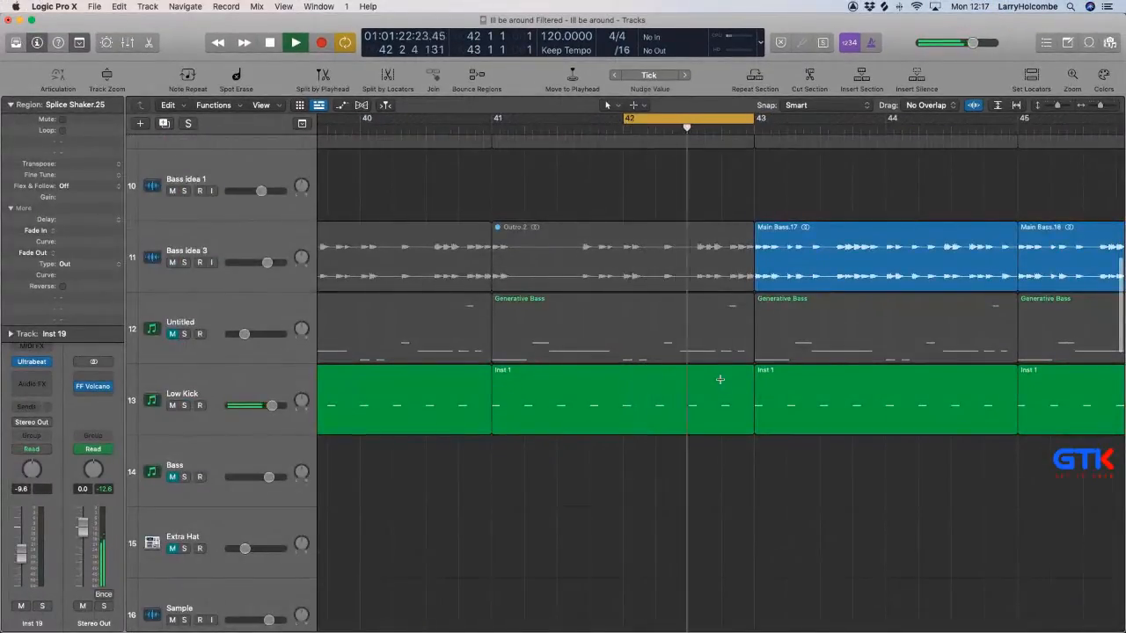
pyautogui.click(721, 383)
pyautogui.scroll(-5, 719, 383)
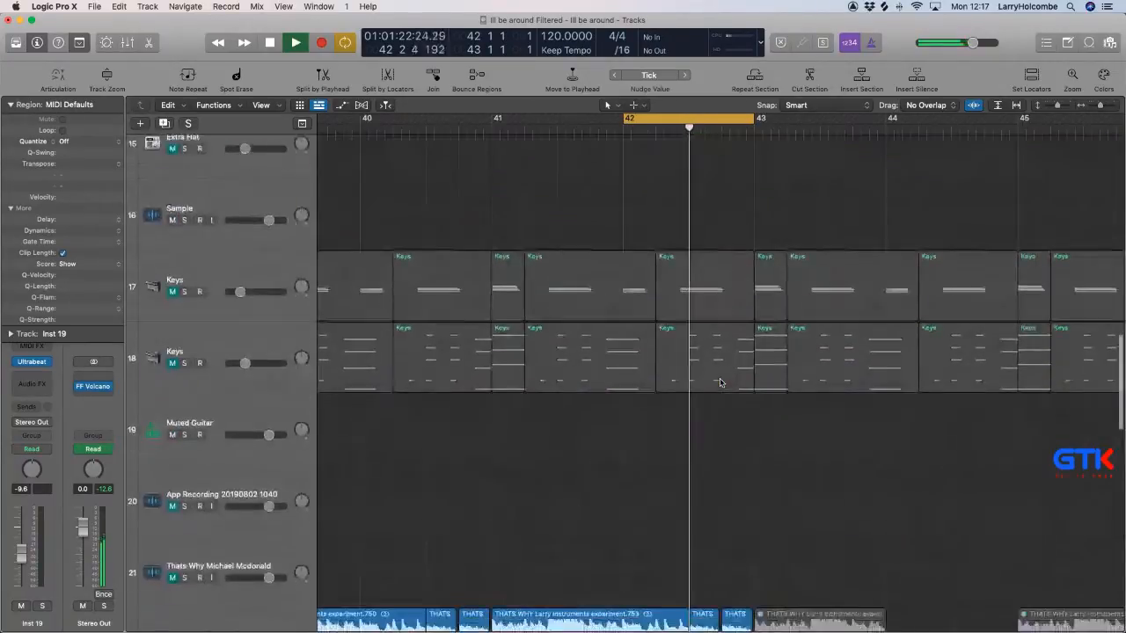
pyautogui.scroll(10, 719, 383)
pyautogui.scroll(3, 719, 383)
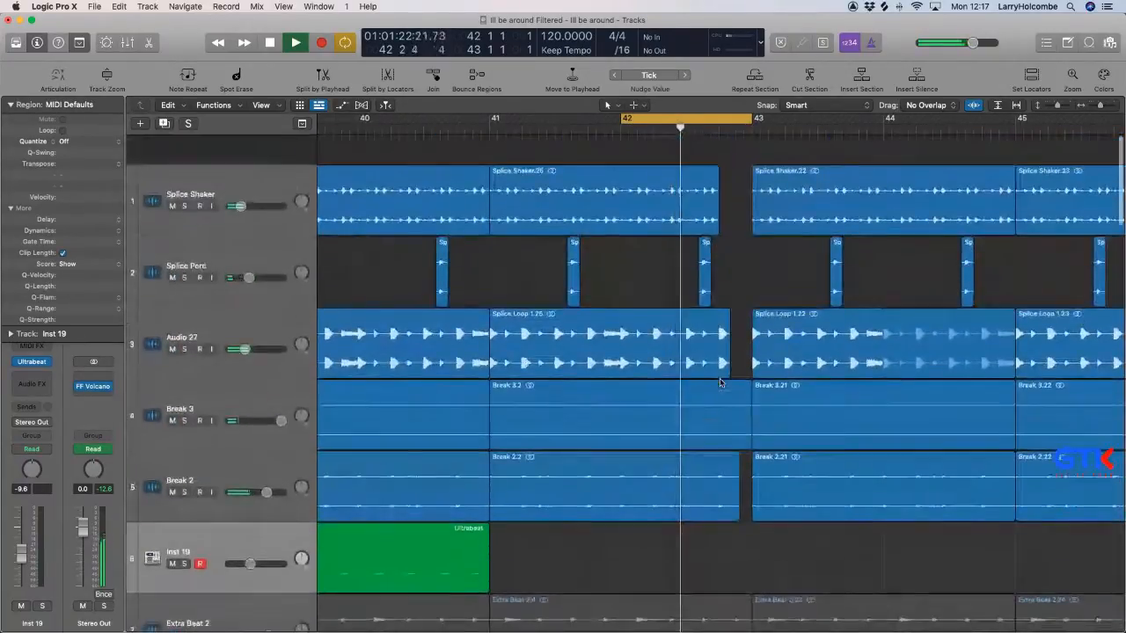
pyautogui.scroll(-10, 719, 382)
pyautogui.scroll(-10, 719, 382)
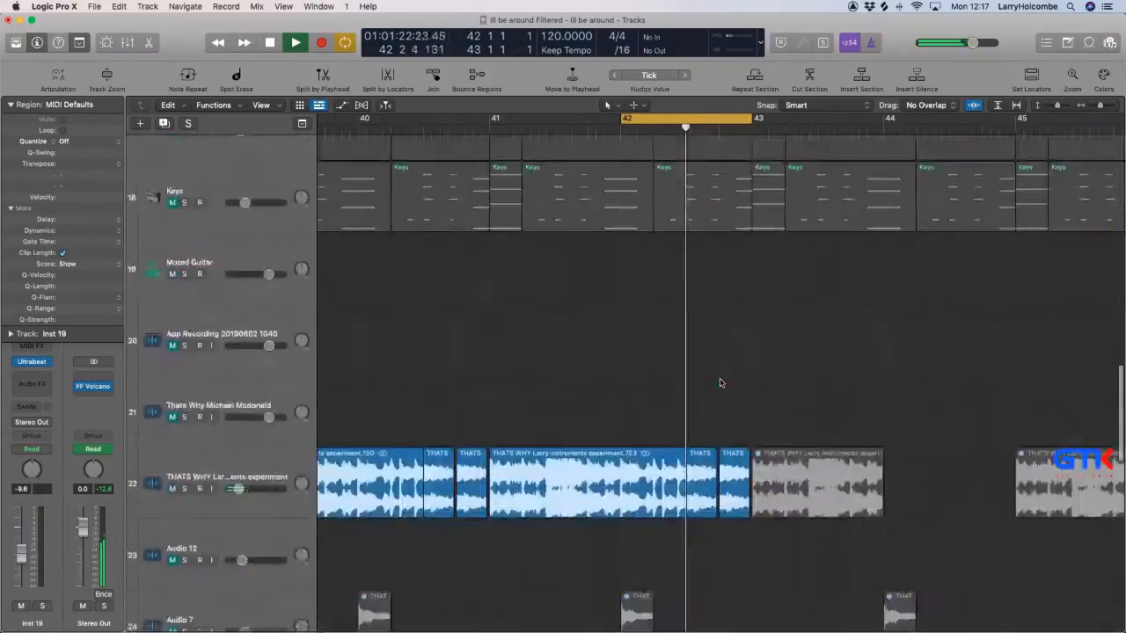
pyautogui.hotkey('ctrl', 'm')
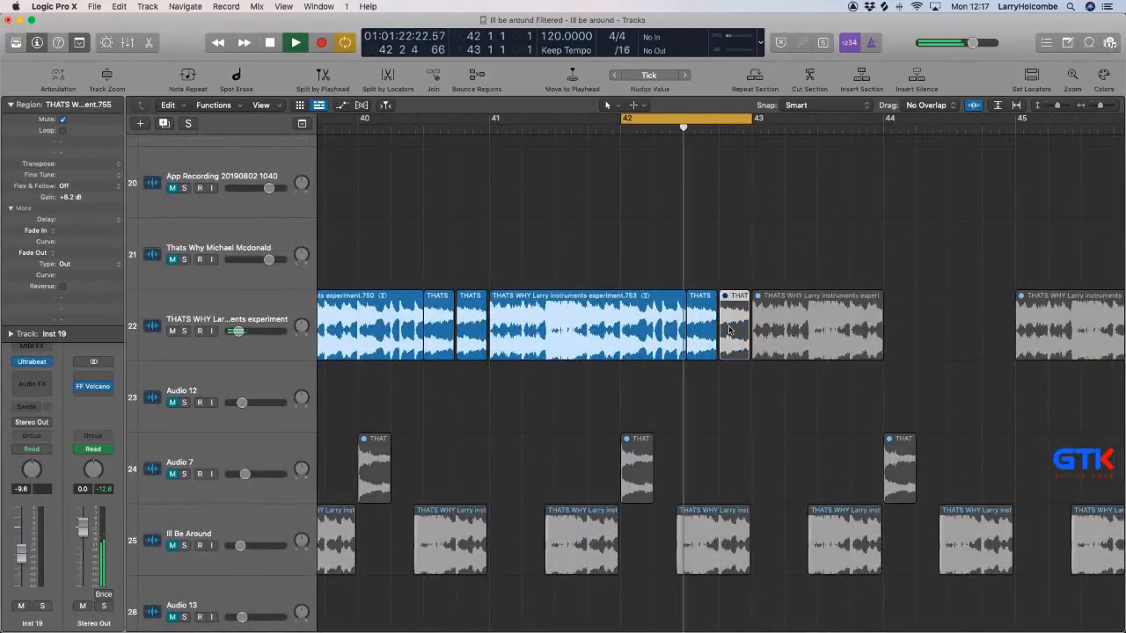
# Look at the Ultrabeat instrument of the Inst 19 track and close its window.
pyautogui.press('super+Up')
pyautogui.press('super+Up')
pyautogui.press('super+Up')
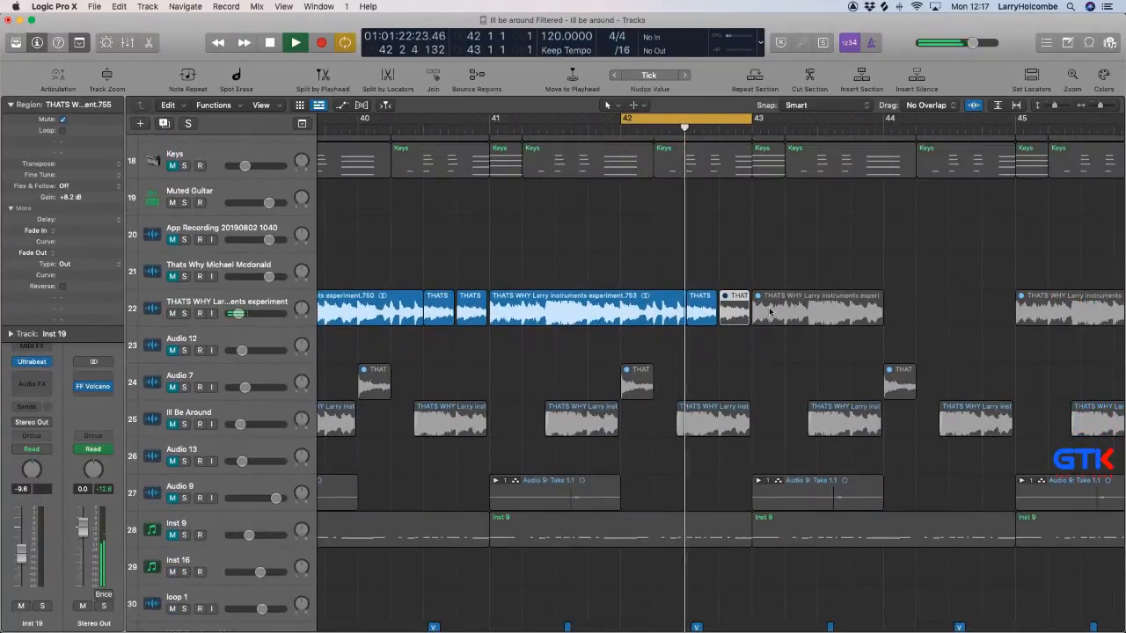
pyautogui.press('super+Left')
pyautogui.scroll(10, 706, 189)
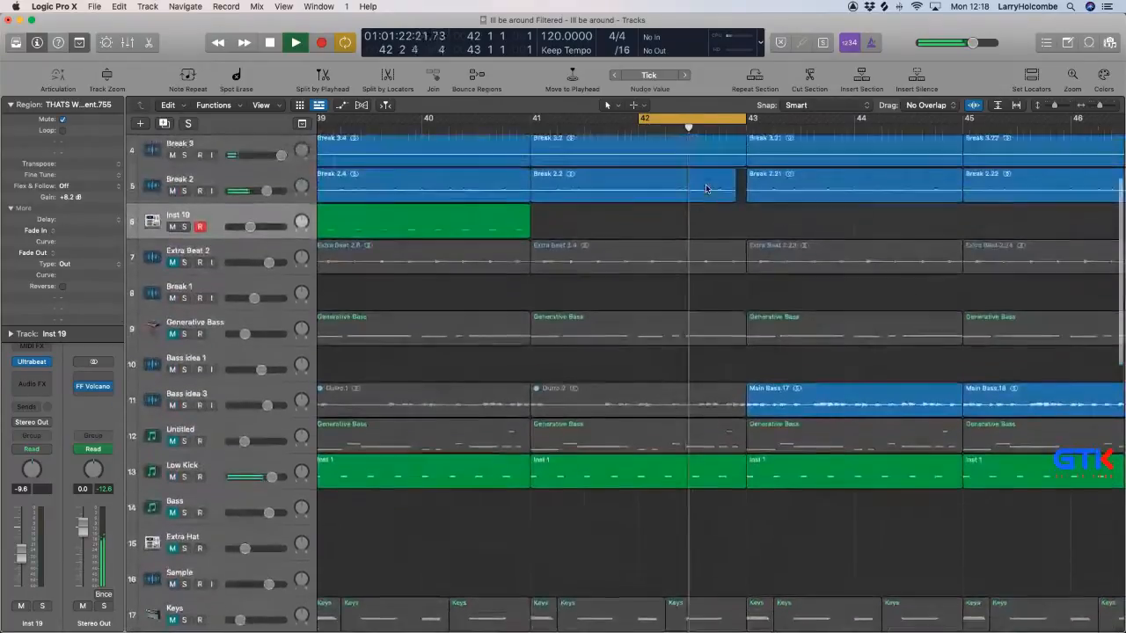
pyautogui.scroll(3, 701, 353)
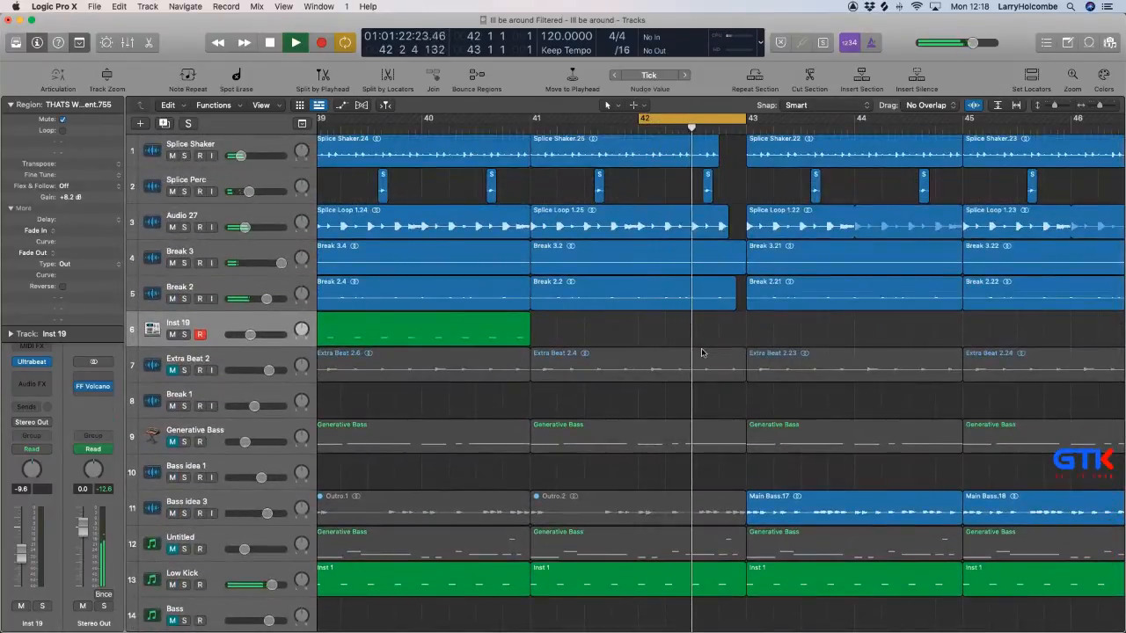
pyautogui.click(33, 362)
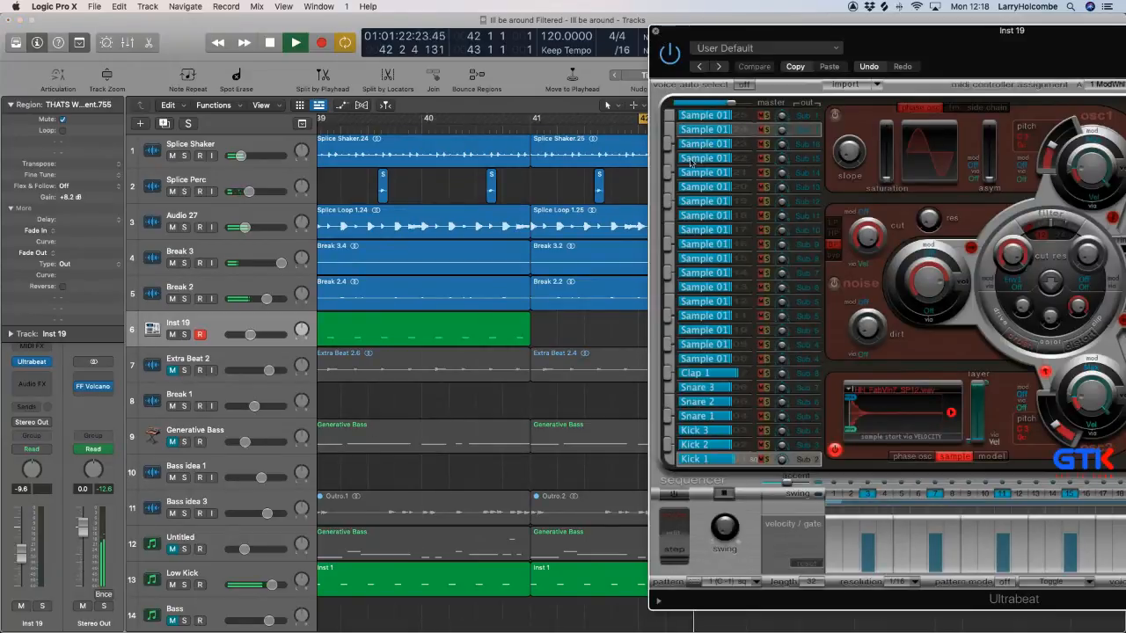
pyautogui.click(655, 31)
# Shorten the Break 3.2 region so it ends at beat 4 of bar 42, level with the shaker region.
pyautogui.click(741, 265)
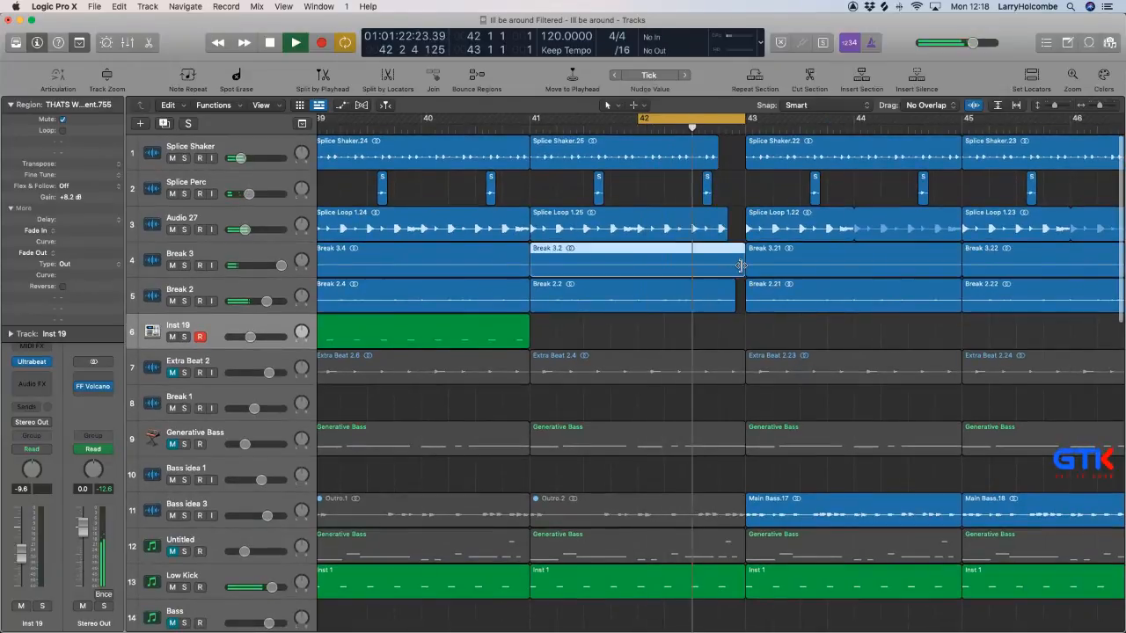
pyautogui.moveTo(727, 264); pyautogui.dragTo(716, 265)
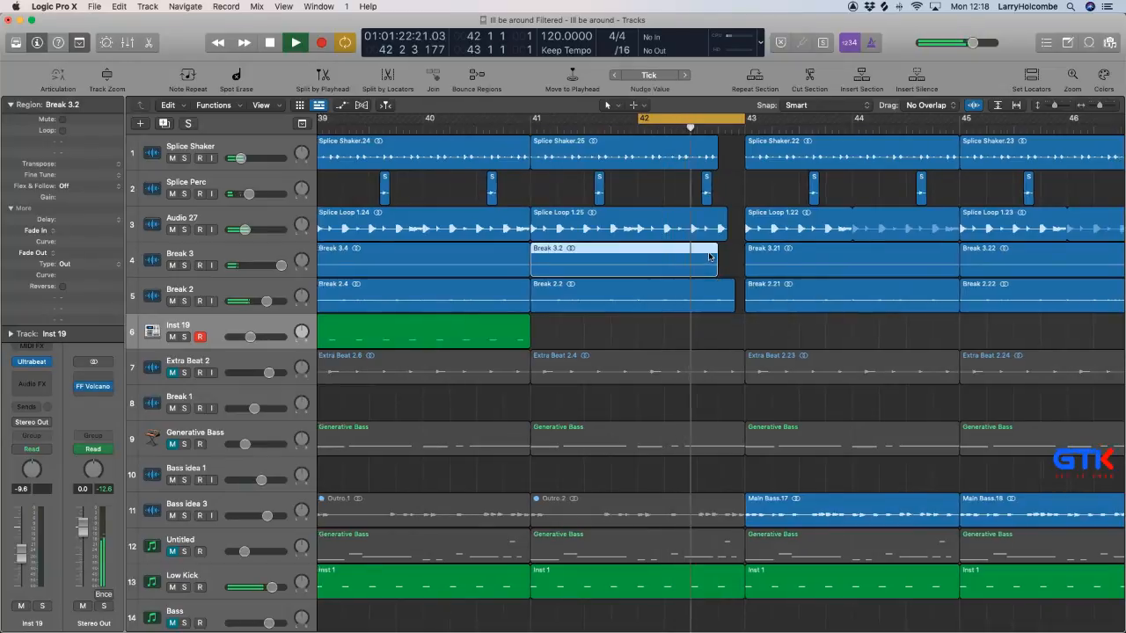
pyautogui.scroll(-2, 709, 255)
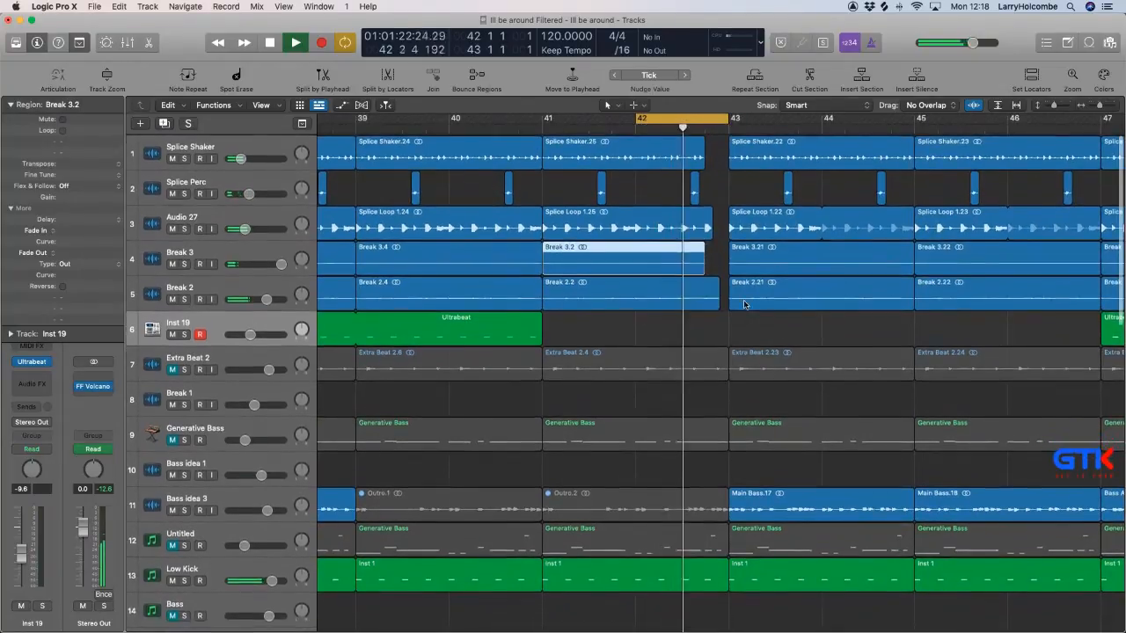
# Adjust the end of Break 2.2 to line up with the end of Splice Loop 1.25 and give it a fade-out of 33.
pyautogui.moveTo(719, 304); pyautogui.dragTo(711, 304)
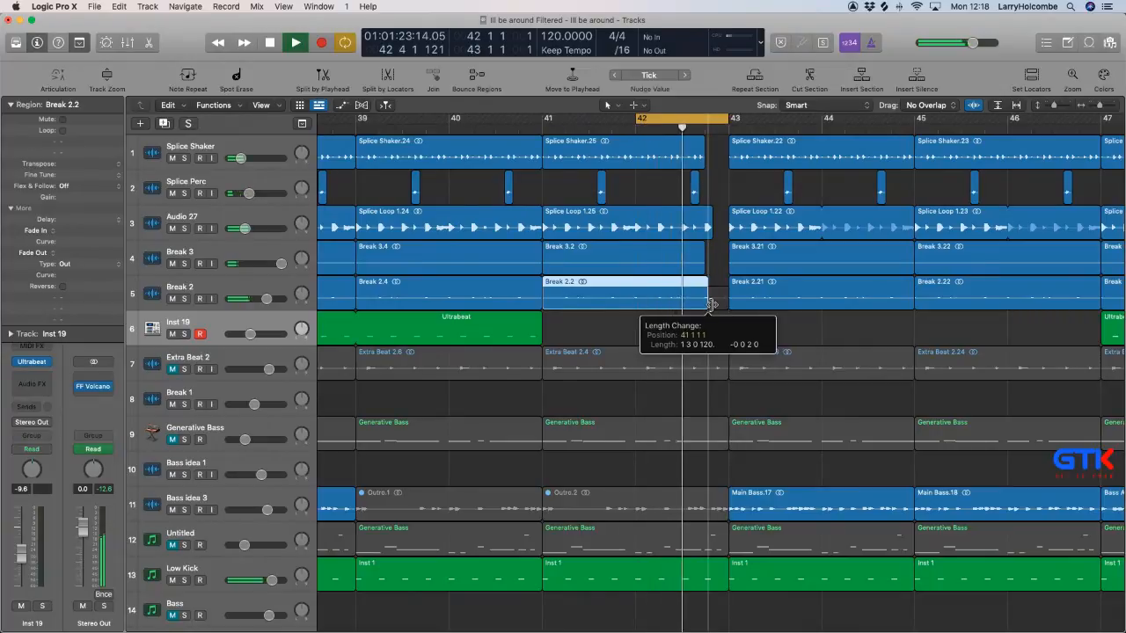
pyautogui.moveTo(738, 344); pyautogui.dragTo(739, 344)
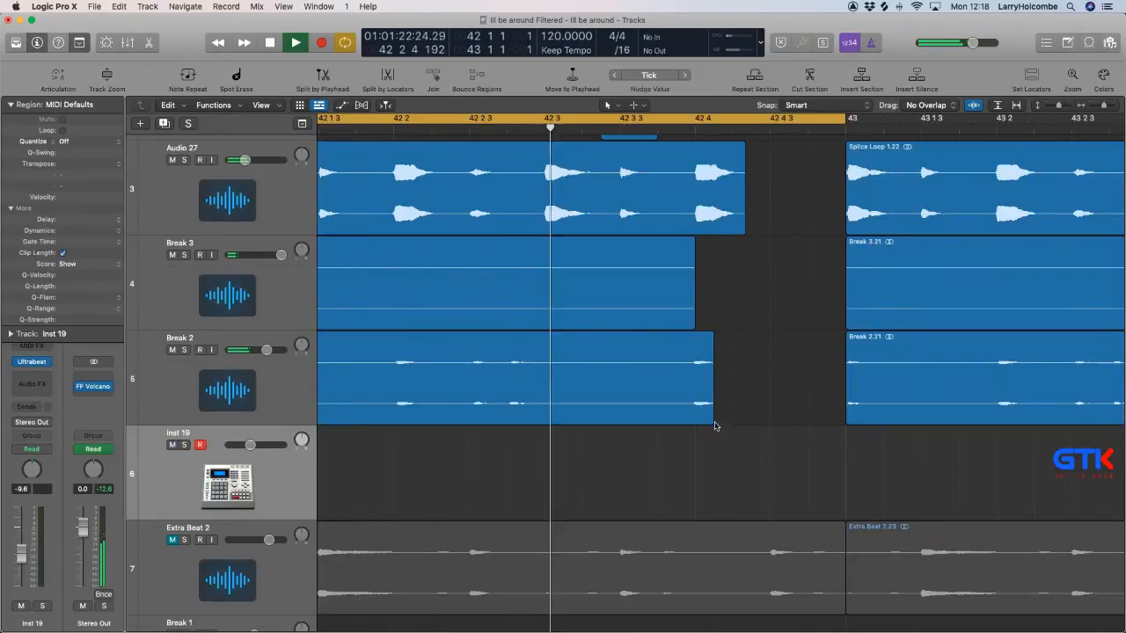
pyautogui.moveTo(712, 419); pyautogui.dragTo(742, 419)
pyautogui.moveTo(753, 366); pyautogui.dragTo(732, 362)
pyautogui.keyDown('ctrl'); pyautogui.keyDown('alt'); pyautogui.click(775, 365); pyautogui.keyUp('alt'); pyautogui.keyUp('ctrl')
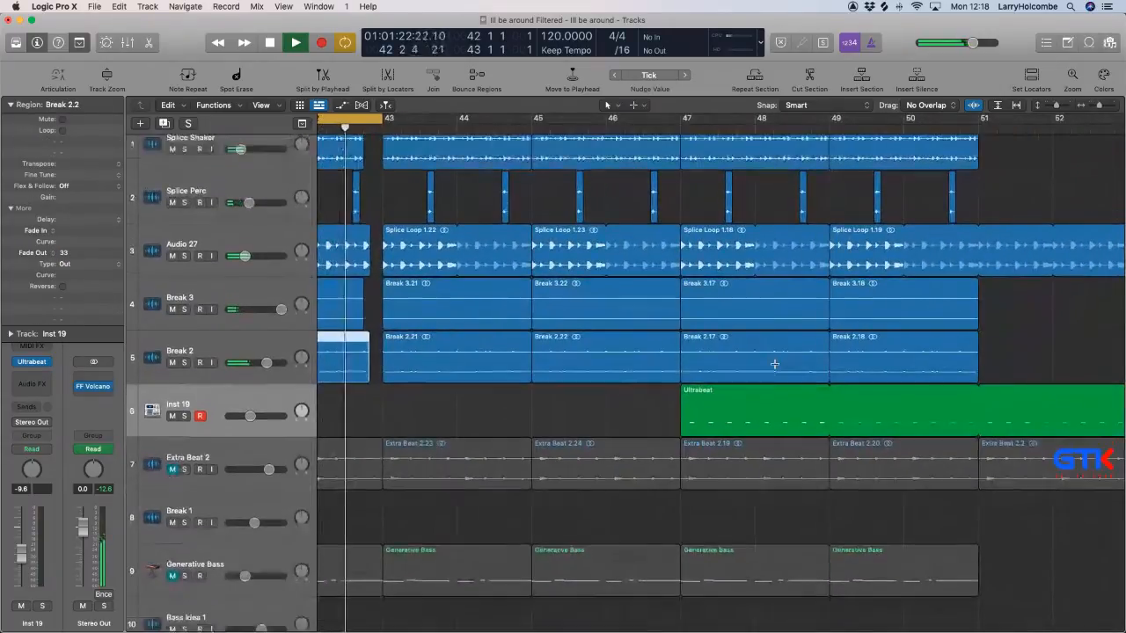
# Turn off the cycle range and audition the transition from bar 42 into bar 43.
pyautogui.hscroll(-3, 775, 366)
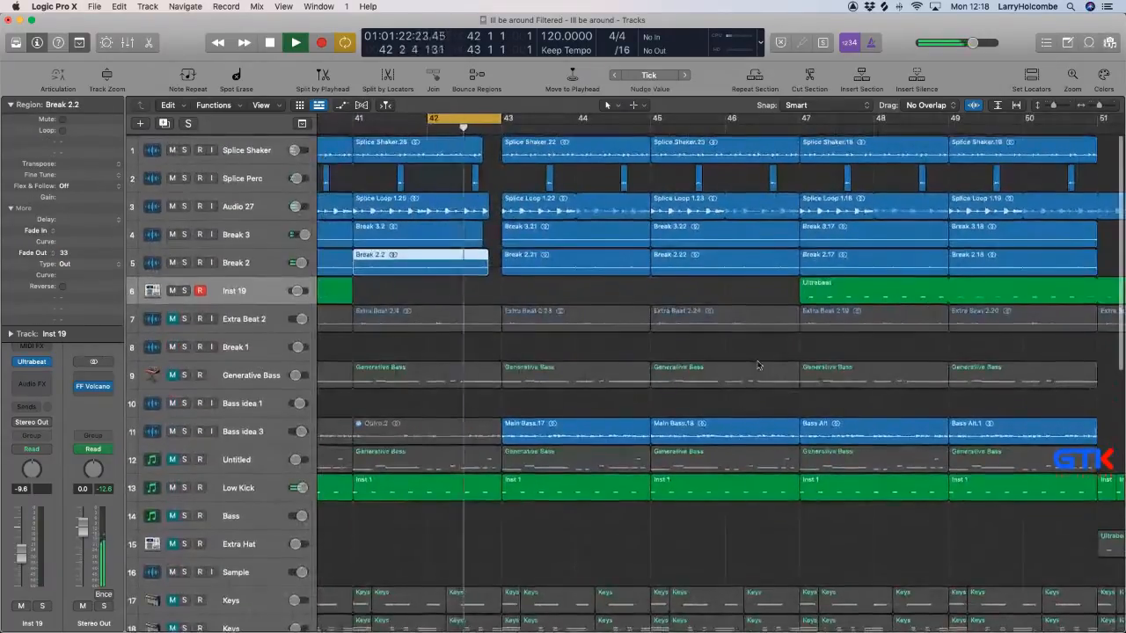
pyautogui.press('c')
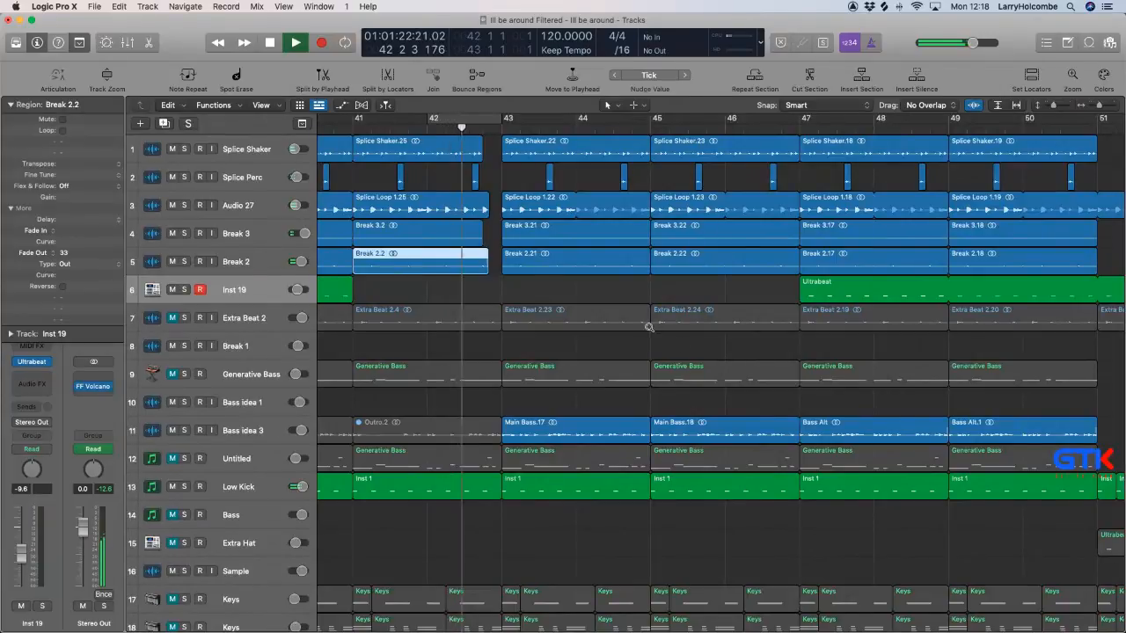
pyautogui.scroll(-1, 474, 220)
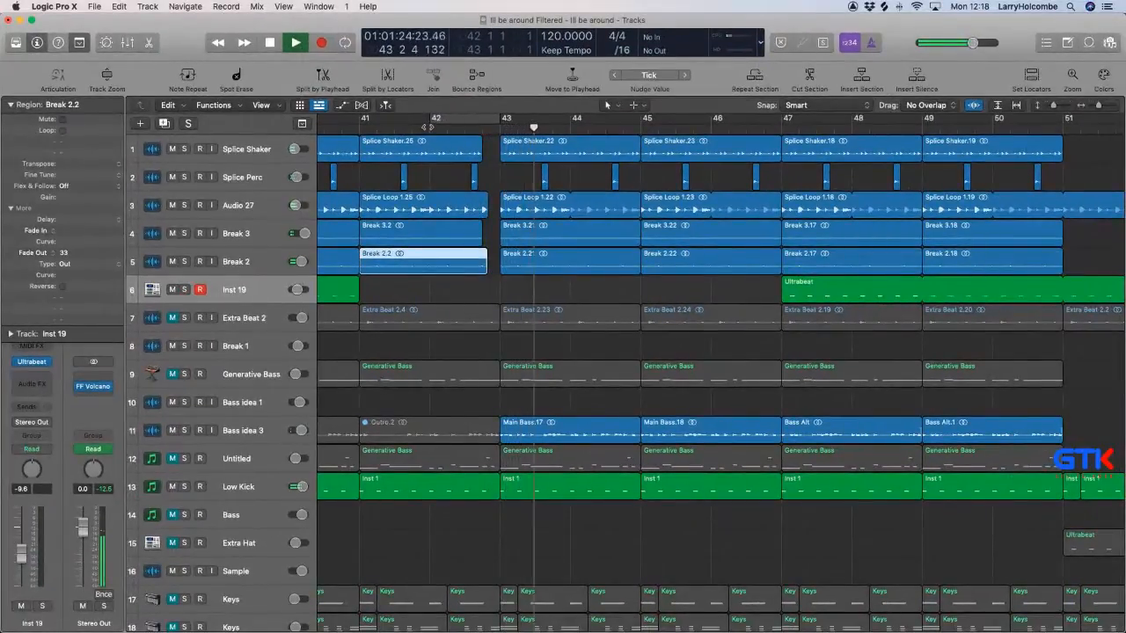
pyautogui.press('space')
pyautogui.press('space')
pyautogui.scroll(-3, 481, 174)
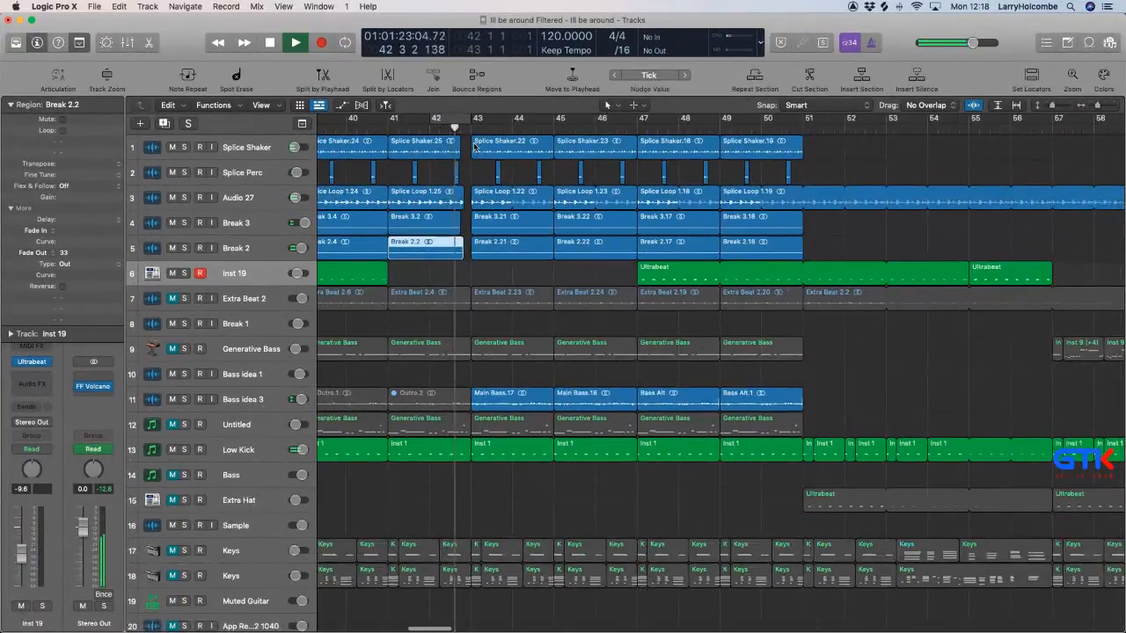
# Set the cycle range from bar 43 to bar 51 and audition that section of the arrangement.
pyautogui.scroll(-3, 473, 144)
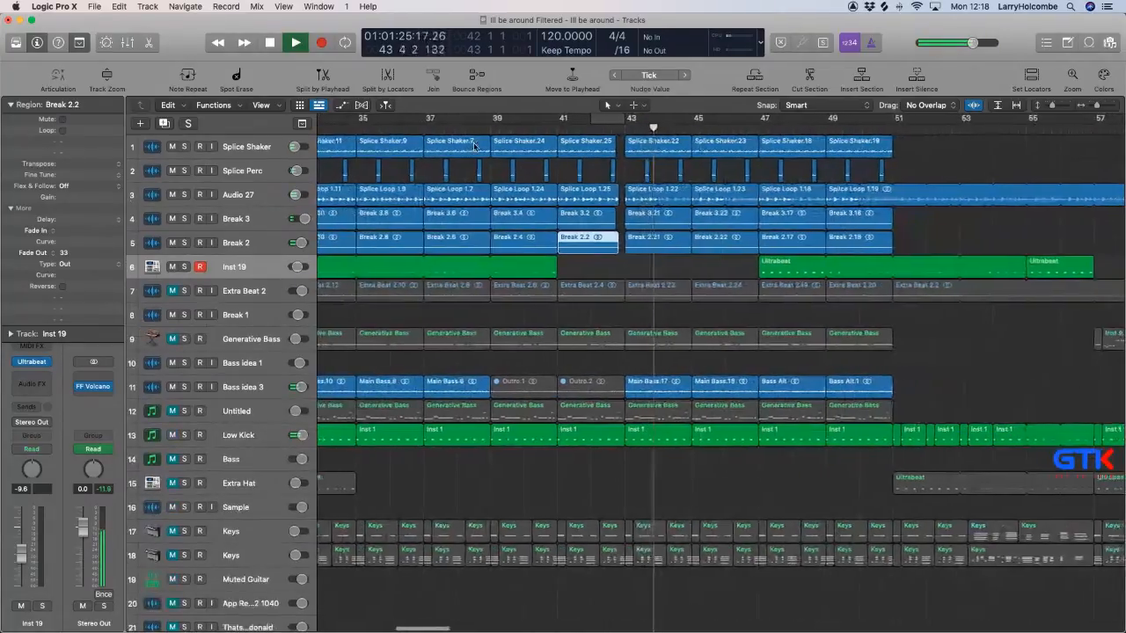
pyautogui.moveTo(624, 117); pyautogui.dragTo(882, 164)
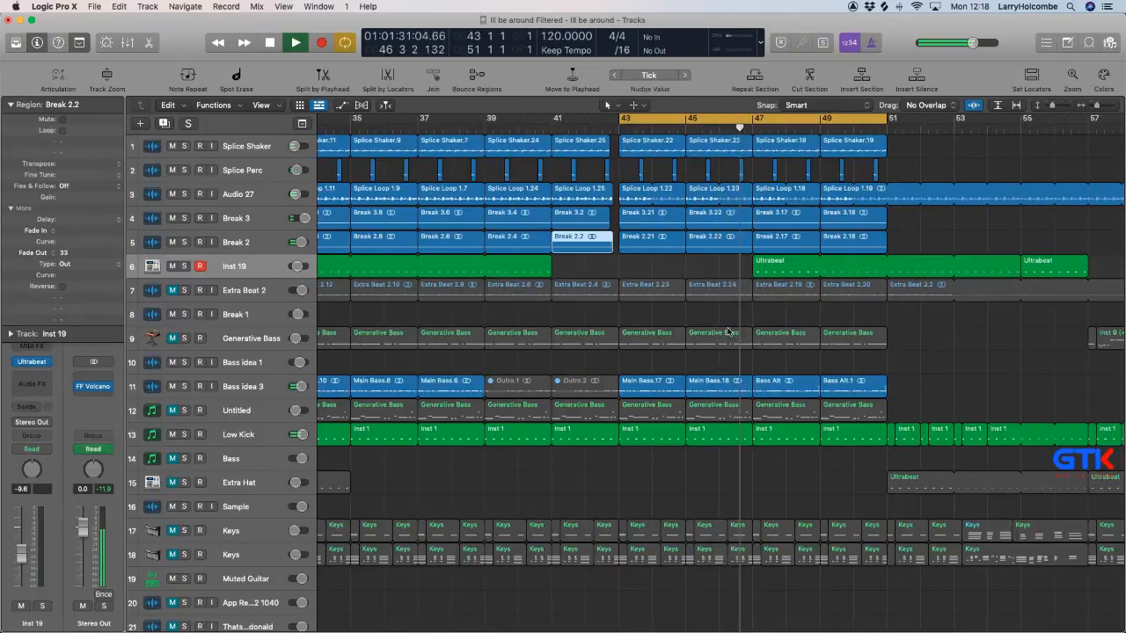
pyautogui.scroll(-3, 727, 331)
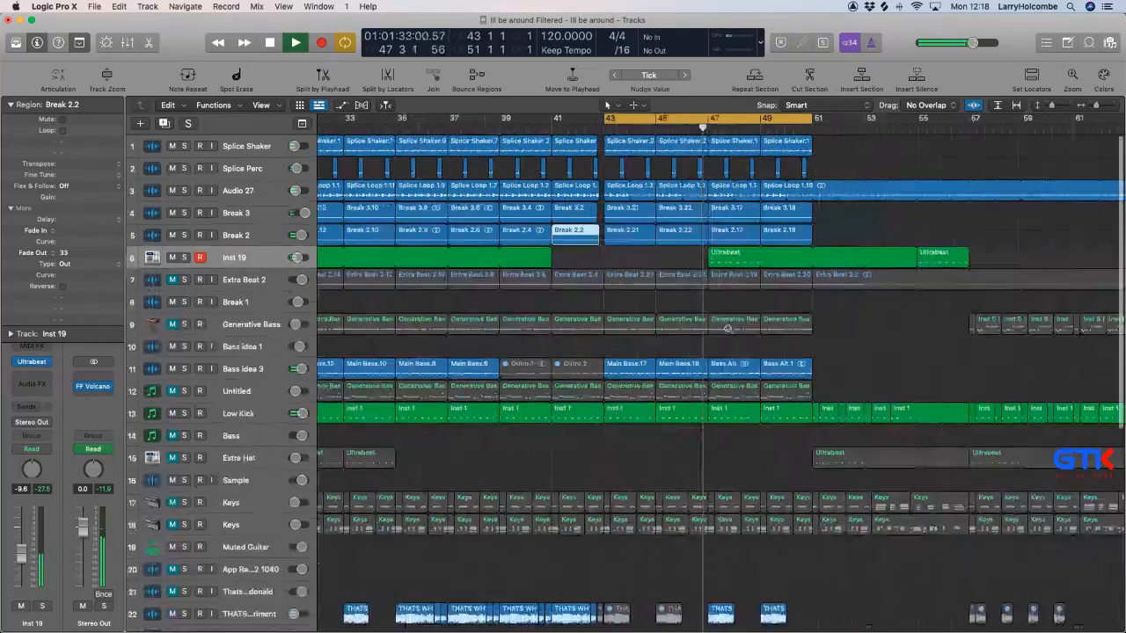
pyautogui.scroll(-3, 728, 331)
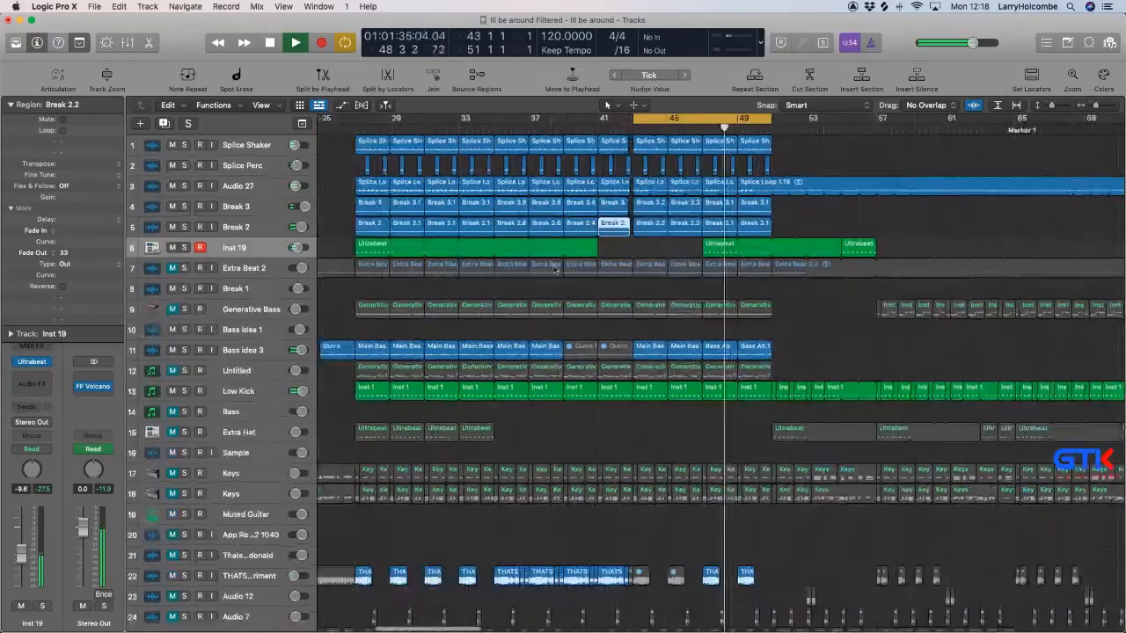
# Stop playback and set the cycle range to cover the full arranged section from bar 27 to bar 51.
pyautogui.hscroll(-2, 491, 218)
pyautogui.press('space')
pyautogui.moveTo(498, 120); pyautogui.dragTo(997, 188)
pyautogui.press('Delete')
pyautogui.press('Delete')
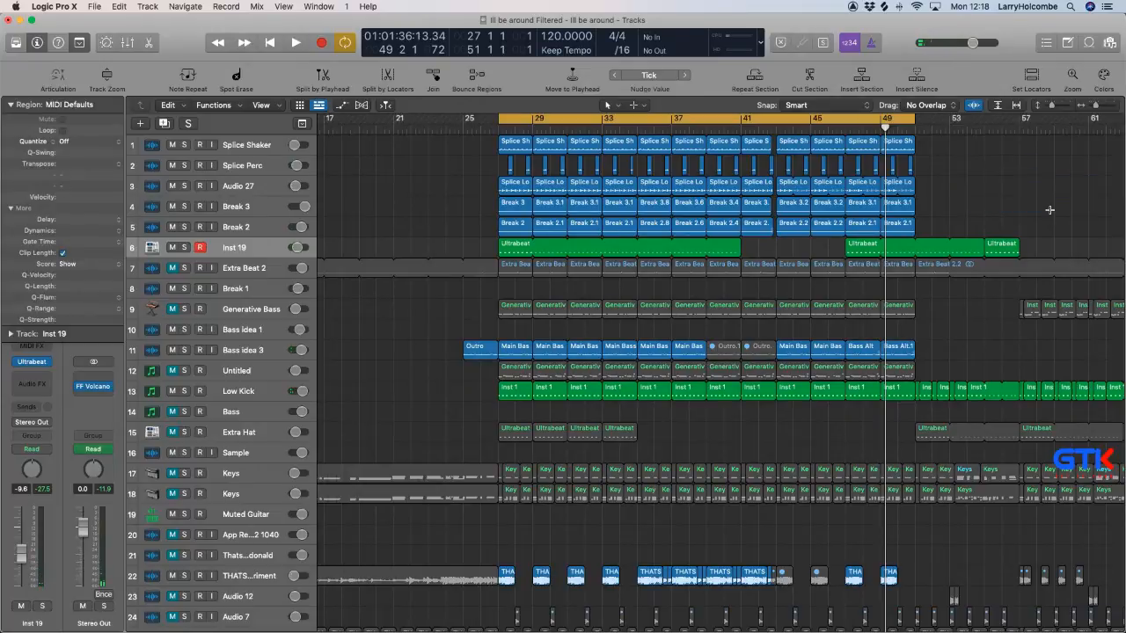
# Bounce bars 27 to 51 offline as an MP3 named "Ill Be Around New Ghetto Kow V1" in the Bounces folder, then switch away from the project.
pyautogui.press('super+b')
pyautogui.click(408, 160)
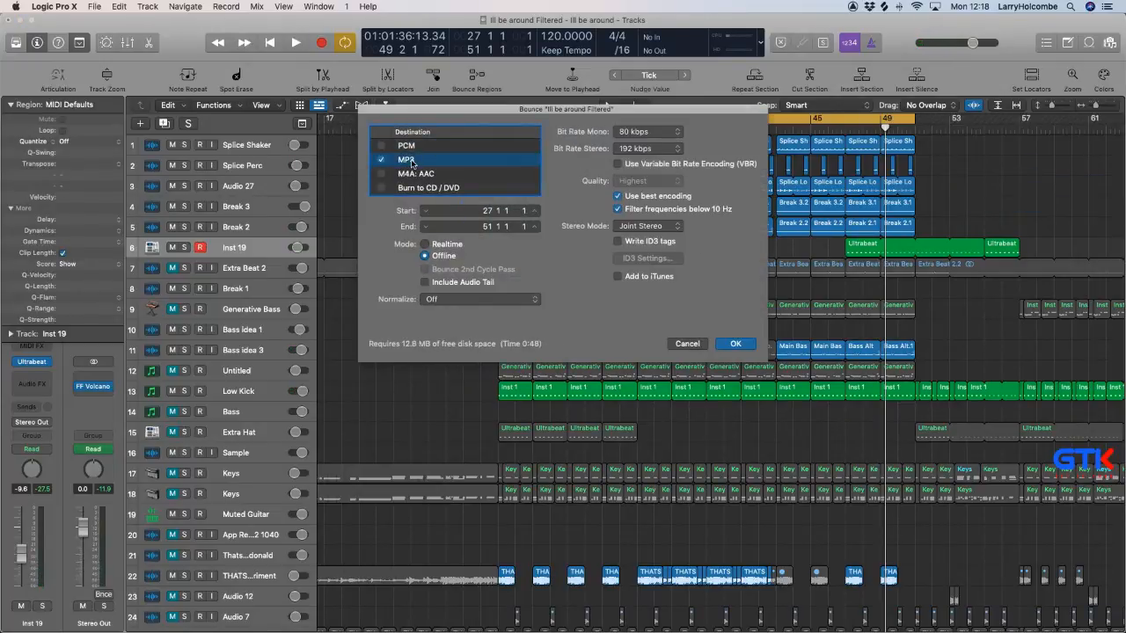
pyautogui.click(737, 348)
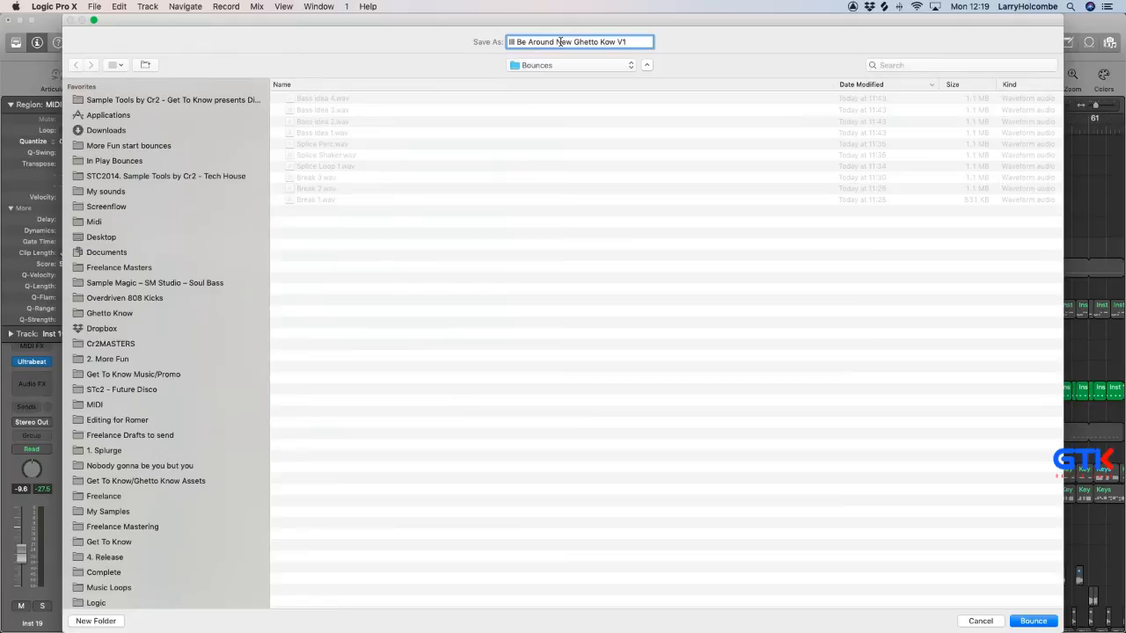
pyautogui.press('Return')
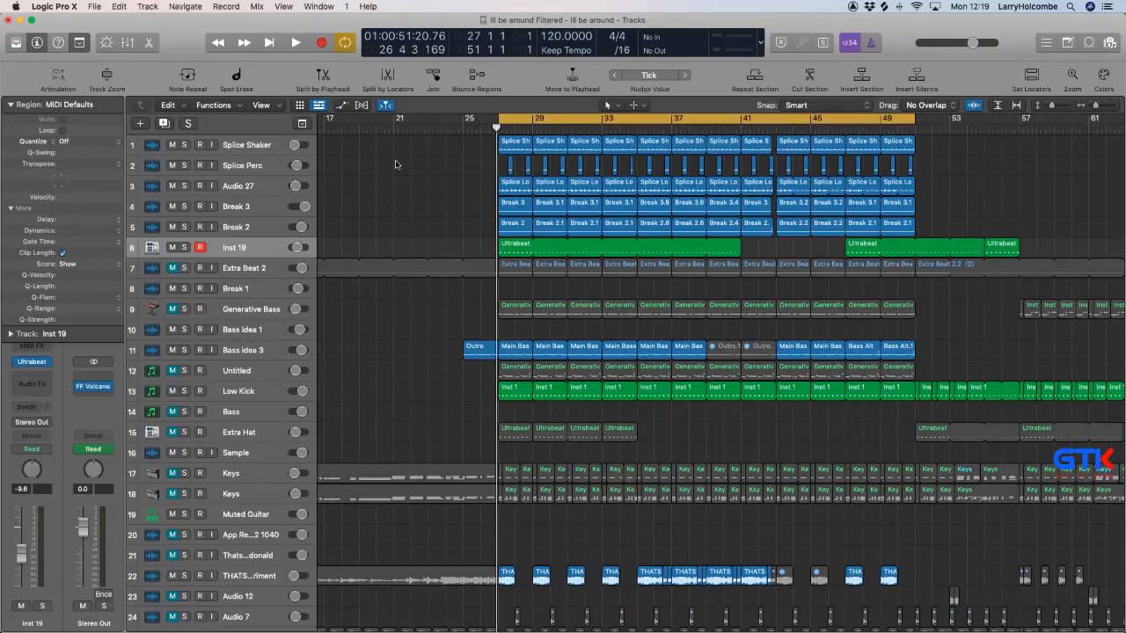
pyautogui.press('super+Tab')
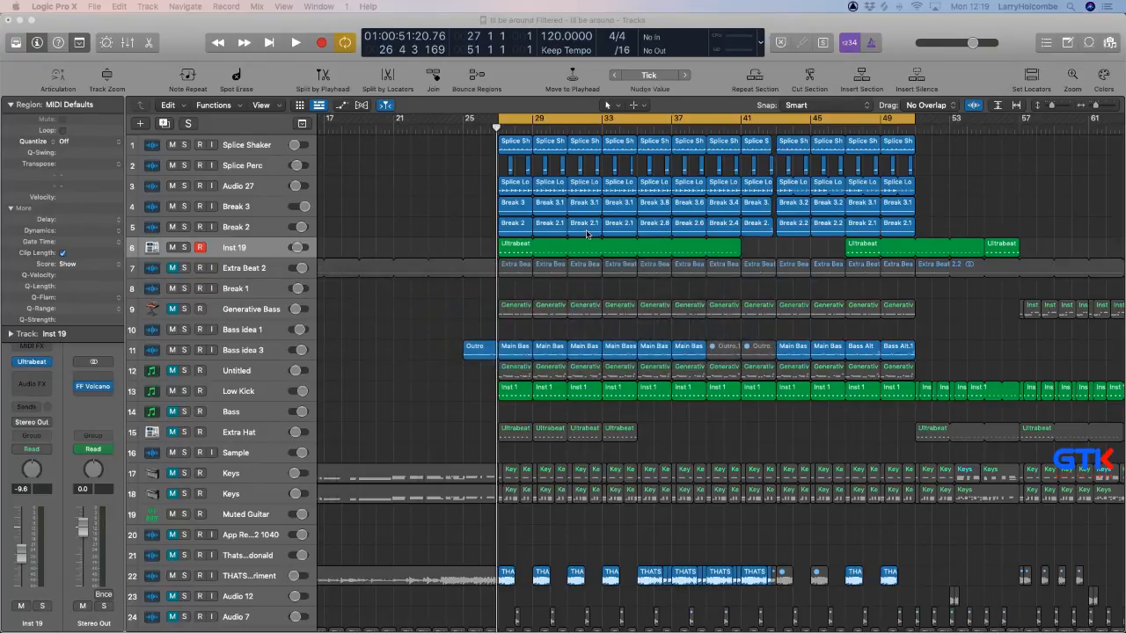